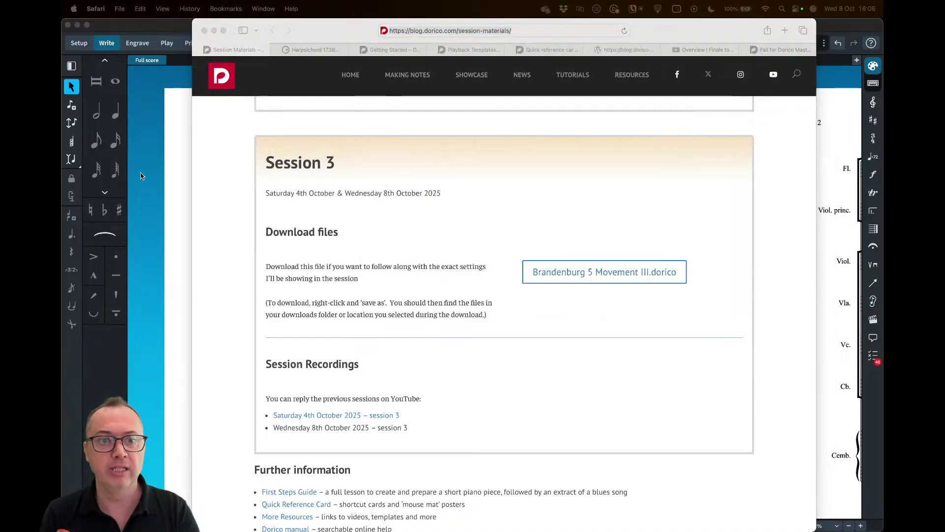
# - Switch to Dorico and examine the instrument staves on the first page of the Brandenburg score
pyautogui.click(65, 177)
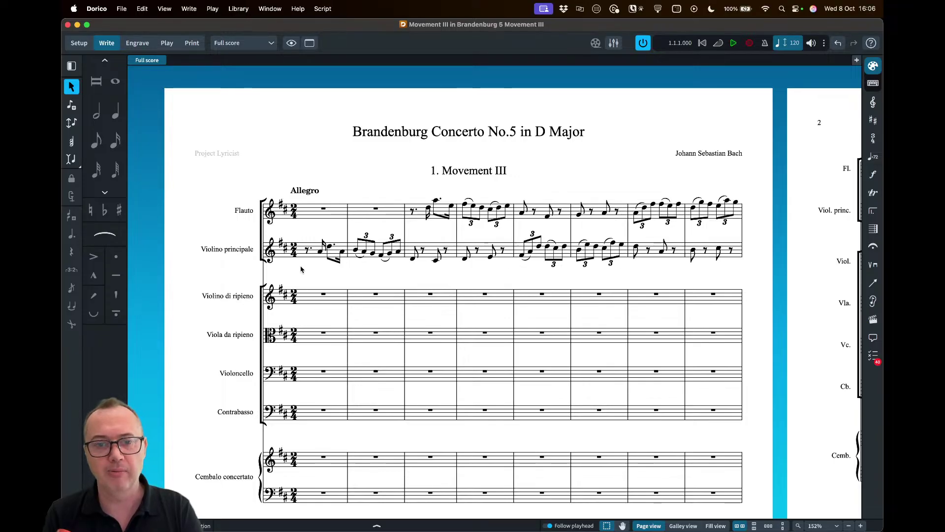
pyautogui.scroll(-5, 301, 269)
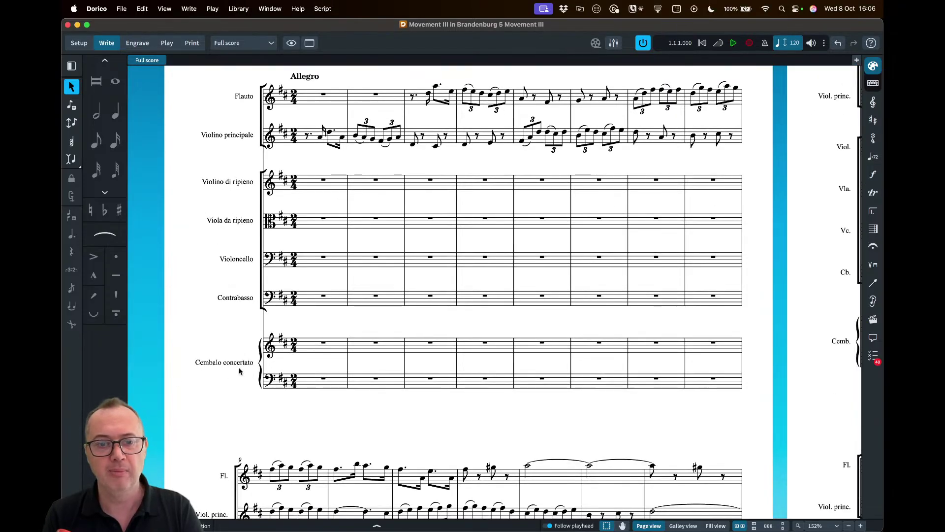
pyautogui.scroll(3, 240, 370)
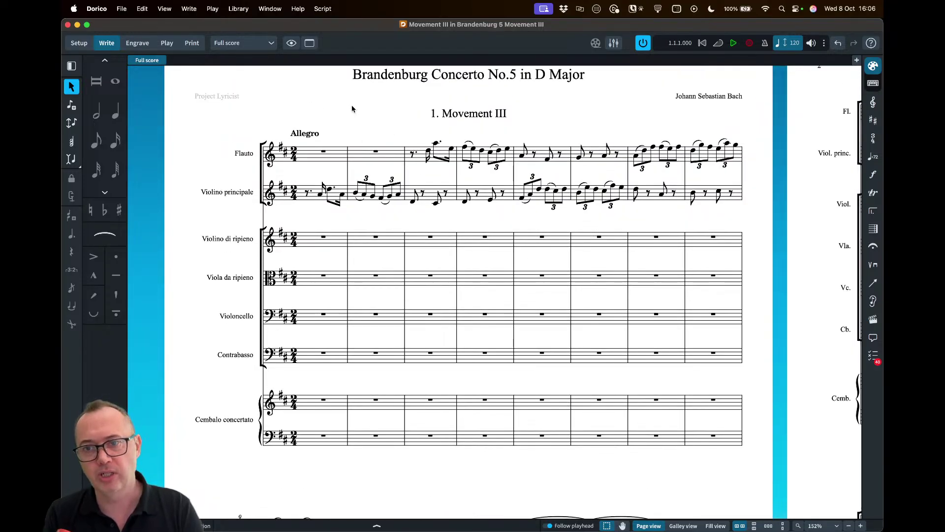
pyautogui.scroll(1, 350, 109)
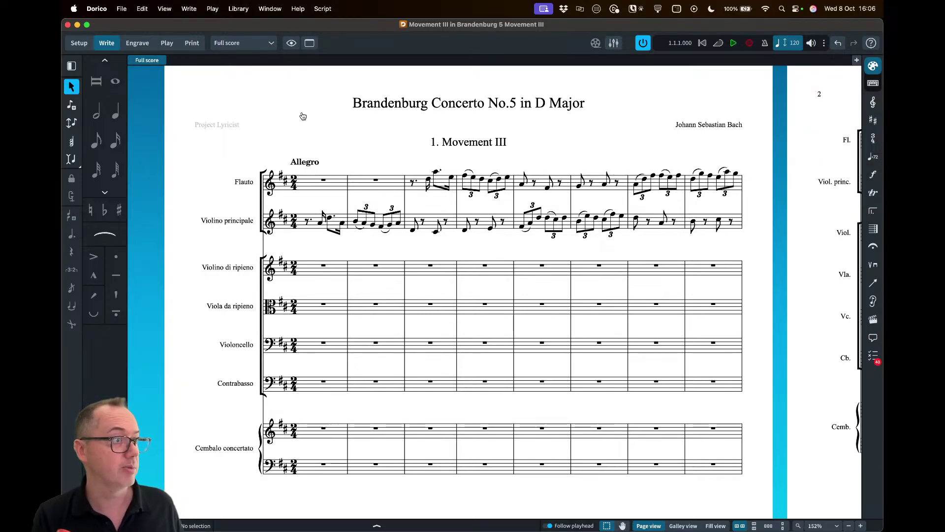
# - Switch to Safari and review the Harpsichord 1738 product page, including its web address and instrument controls
pyautogui.press('super+Tab')
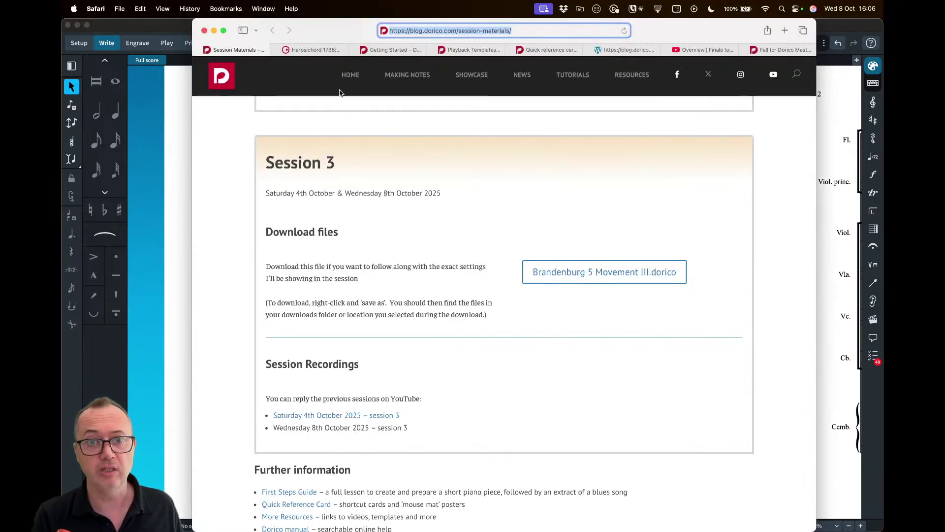
pyautogui.click(315, 50)
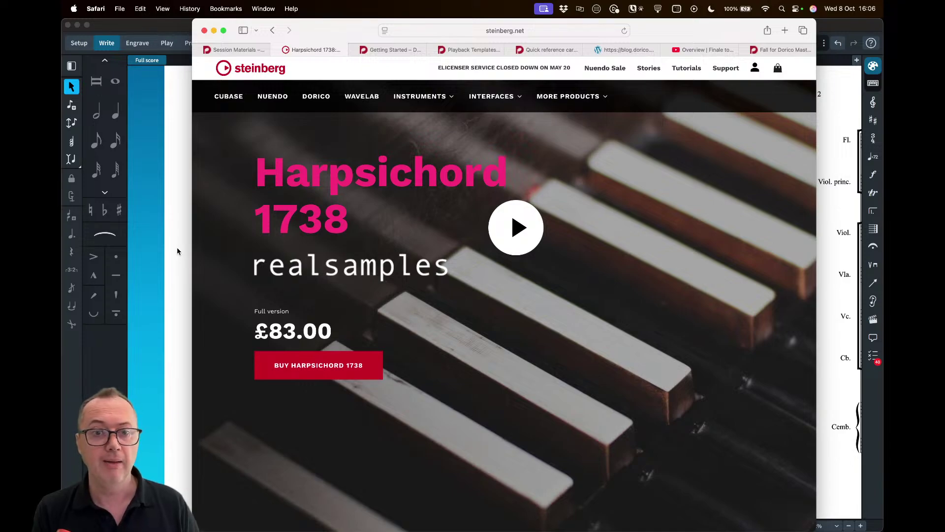
pyautogui.scroll(-15, 422, 297)
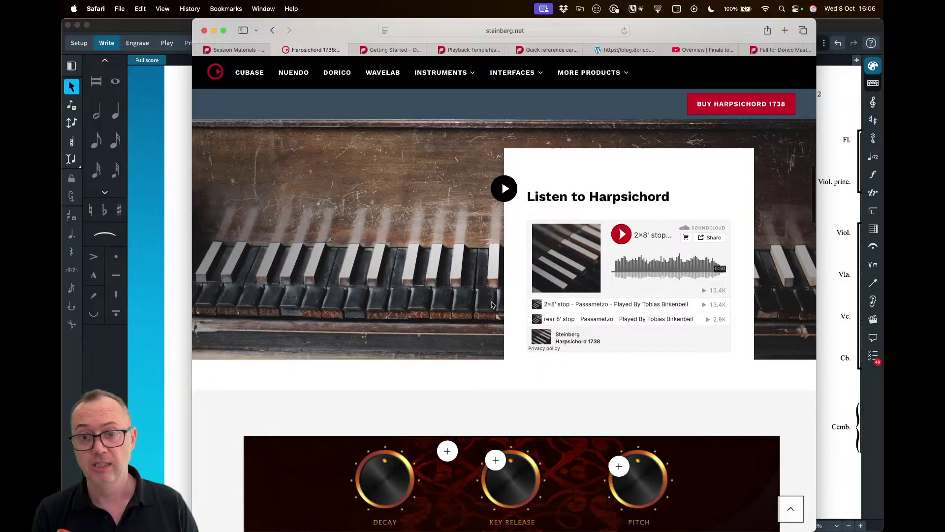
pyautogui.scroll(-5, 468, 290)
pyautogui.click(538, 33)
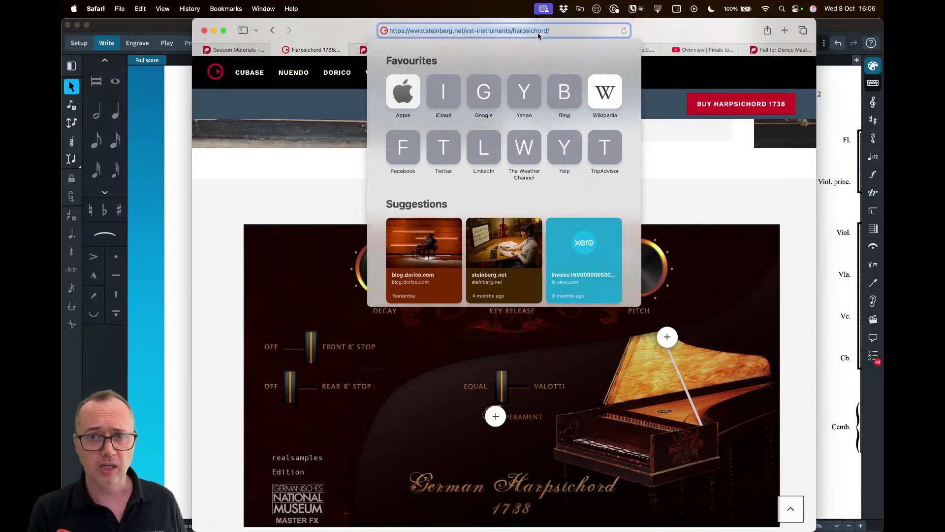
pyautogui.click(299, 213)
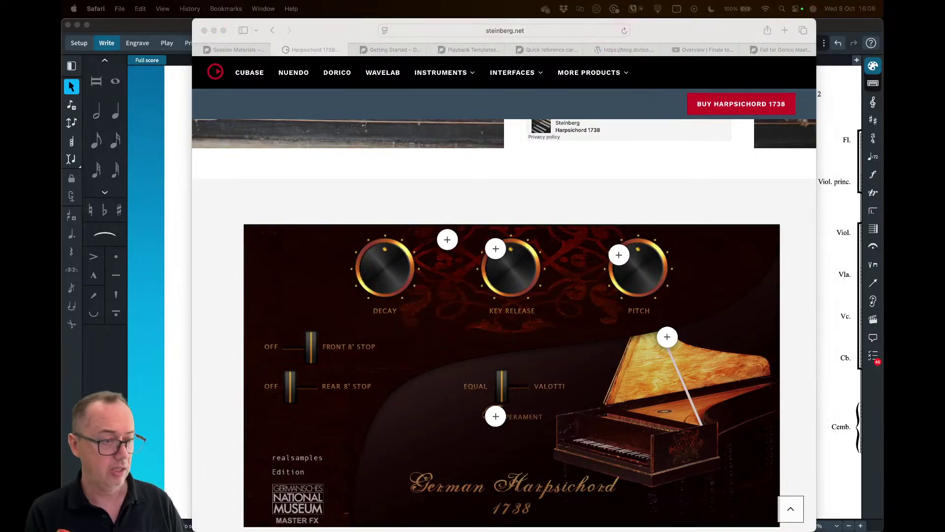
# - Return to Dorico and look through the full score's pages, ending at the opening of Movement III
pyautogui.click(128, 136)
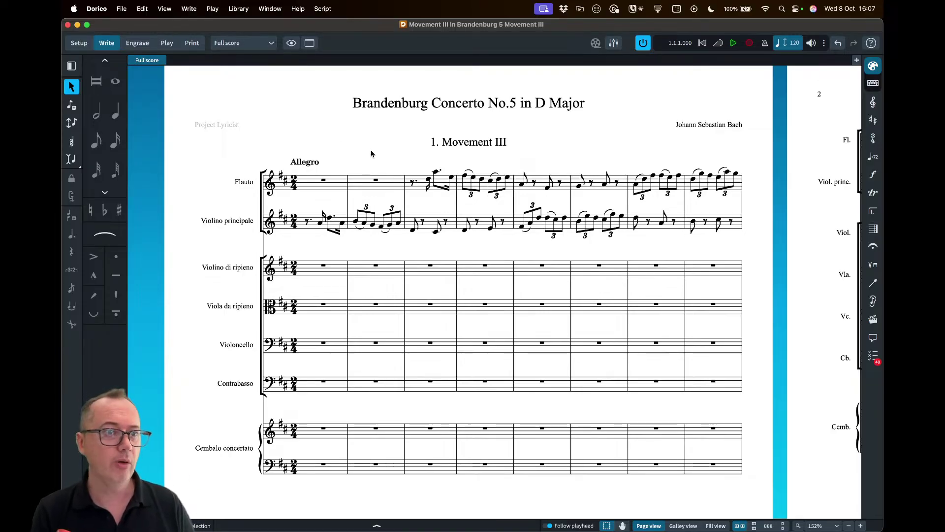
pyautogui.scroll(2, 372, 153)
pyautogui.scroll(-2, 379, 158)
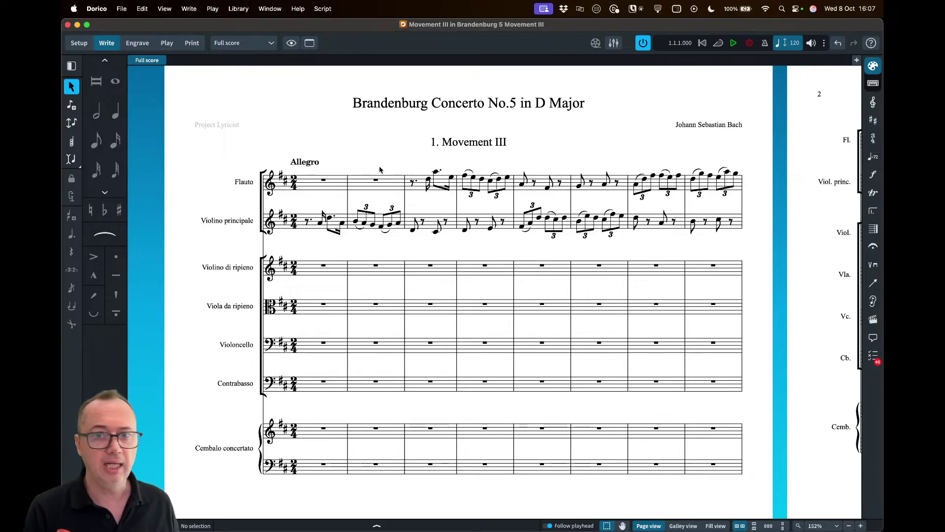
pyautogui.scroll(-4, 384, 162)
pyautogui.hscroll(15, 379, 169)
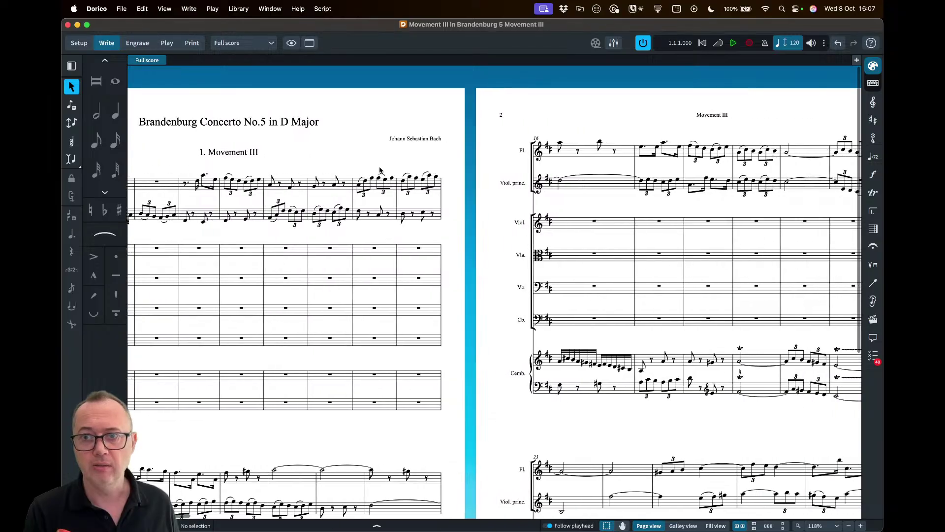
pyautogui.hscroll(15, 379, 170)
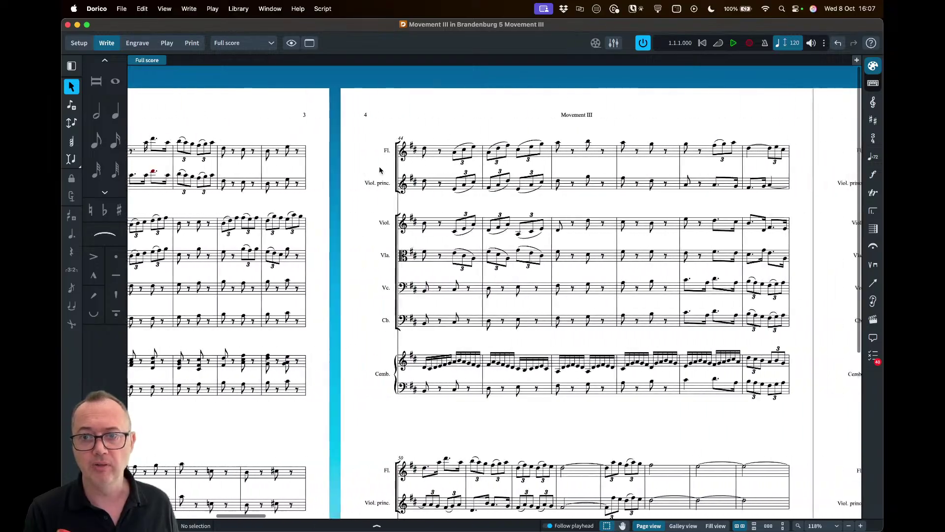
pyautogui.hscroll(15, 379, 170)
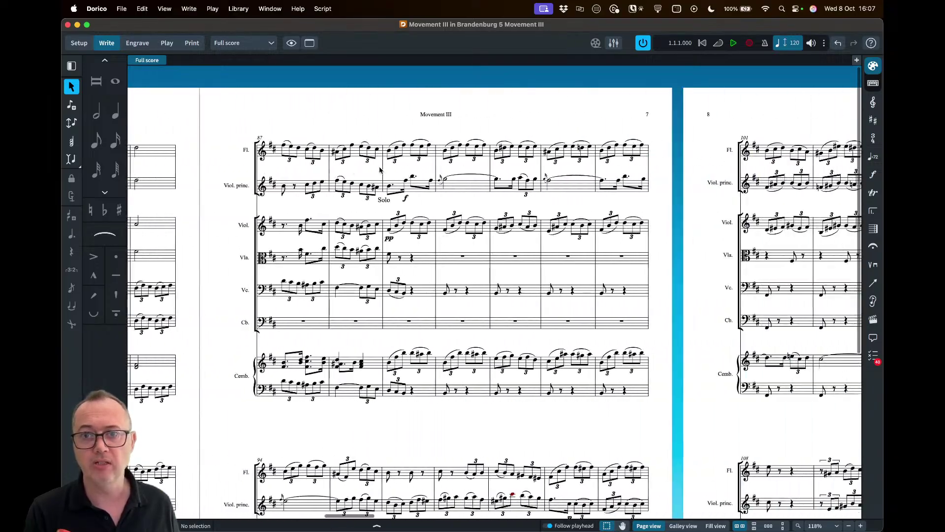
pyautogui.hscroll(10, 379, 170)
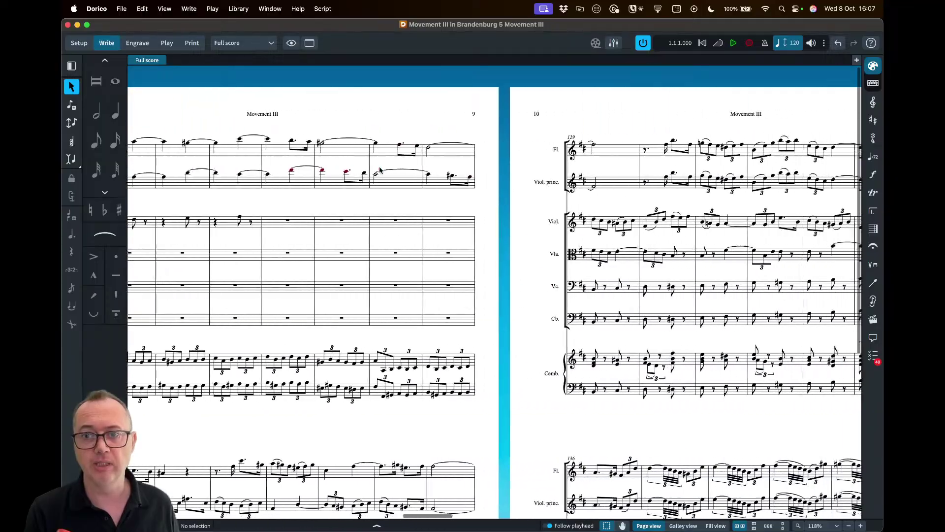
pyautogui.scroll(-8, 379, 170)
pyautogui.scroll(-4, 379, 170)
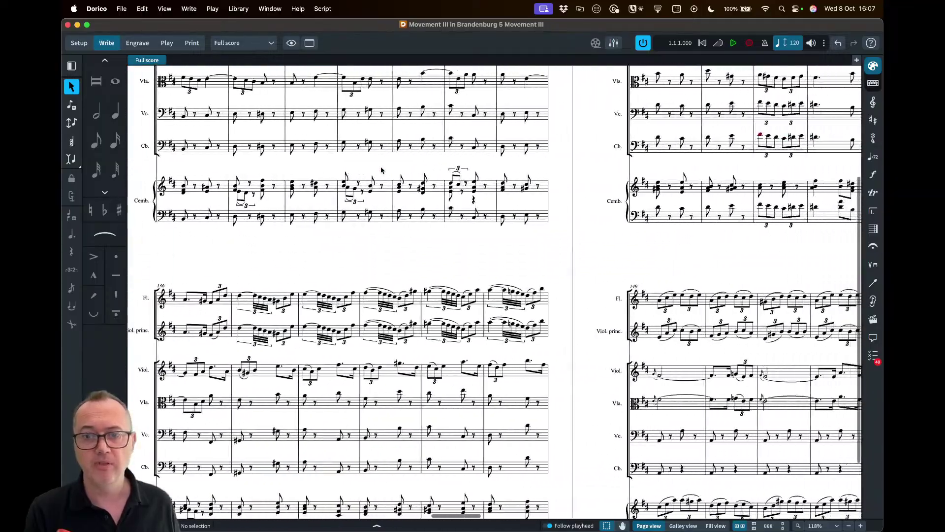
pyautogui.hscroll(10, 379, 170)
pyautogui.hscroll(15, 380, 170)
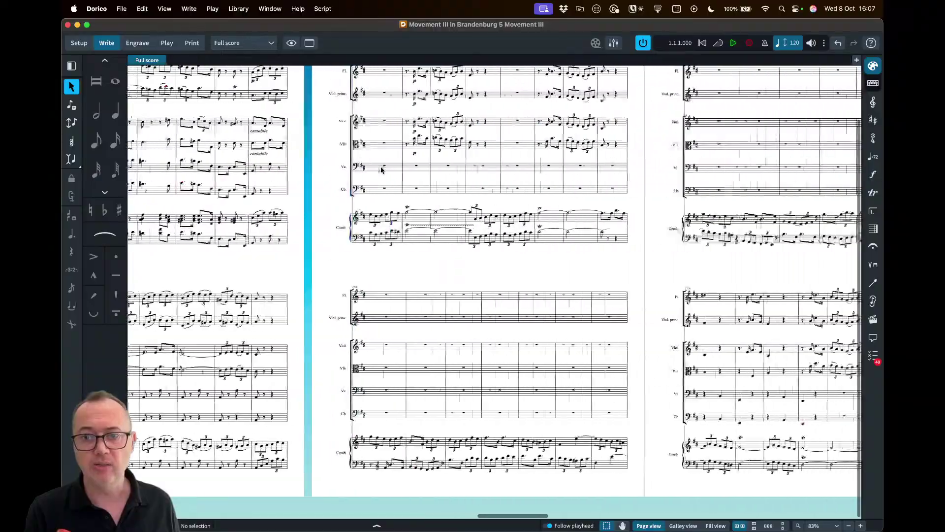
pyautogui.hscroll(15, 380, 170)
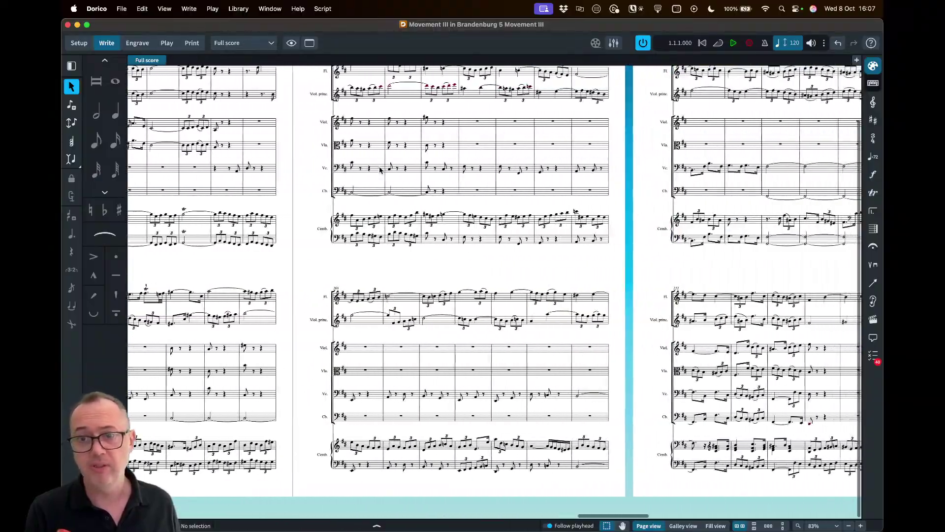
pyautogui.hscroll(-20, 379, 170)
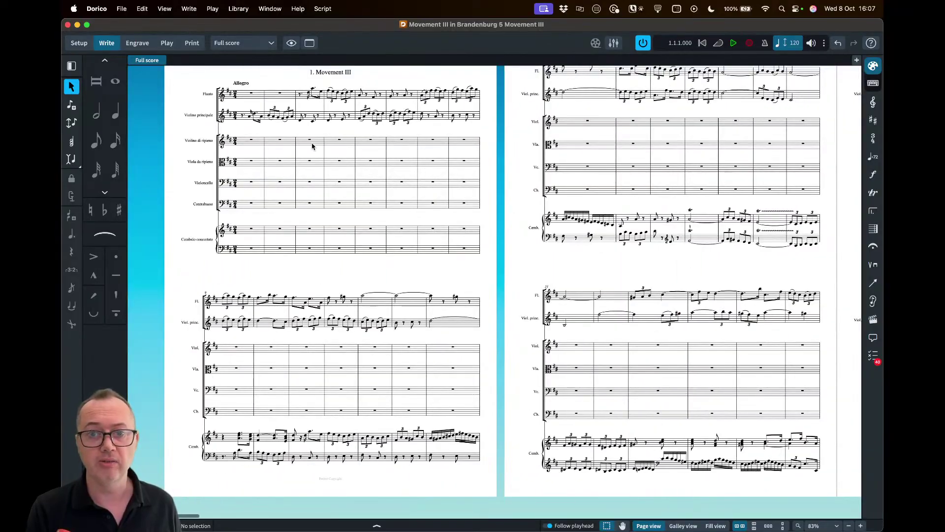
pyautogui.scroll(3, 358, 167)
pyautogui.press('super+equal')
pyautogui.press('super+equal')
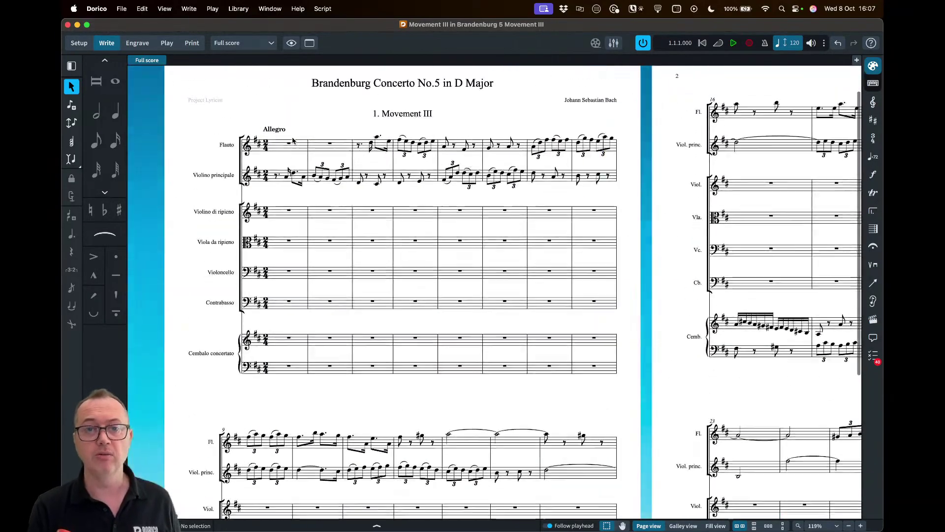
pyautogui.scroll(2, 292, 140)
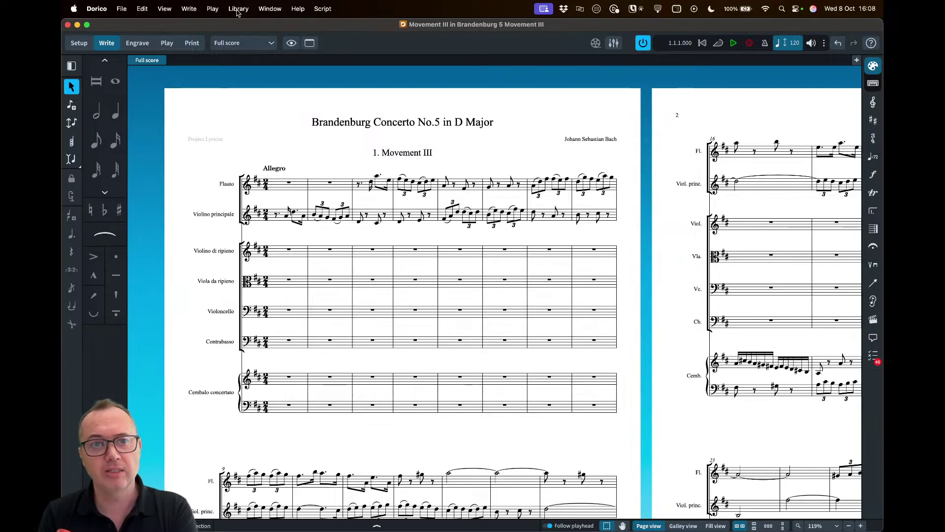
# - Open Dorico's general preferences and review the choices for the preferred unit of measurement
pyautogui.click(94, 10)
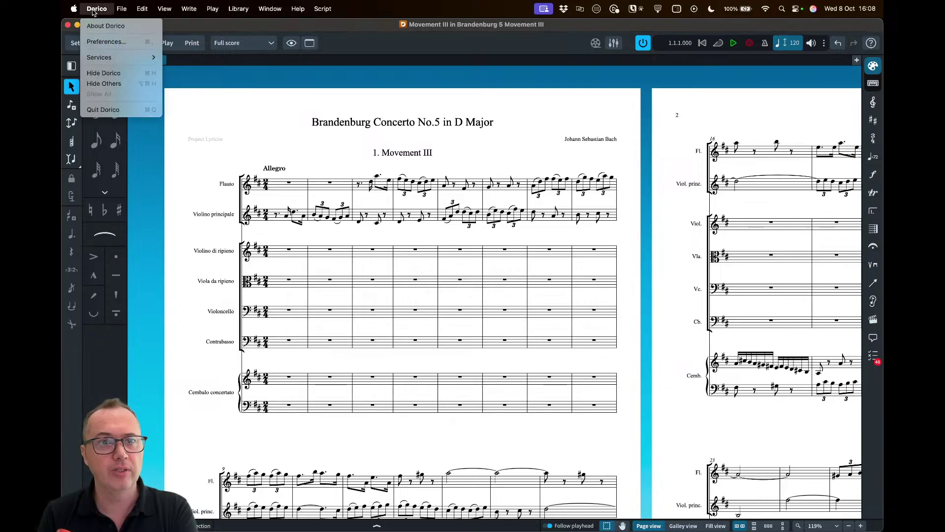
pyautogui.click(106, 43)
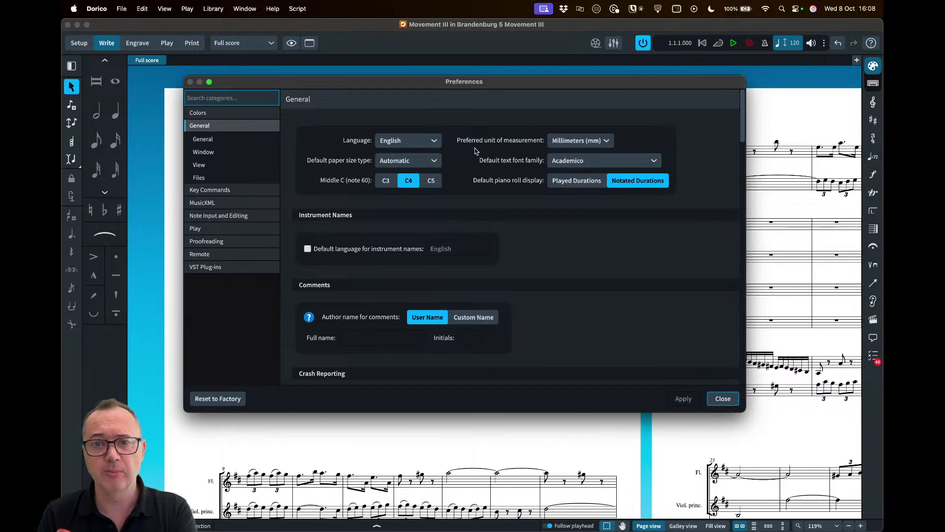
pyautogui.click(573, 143)
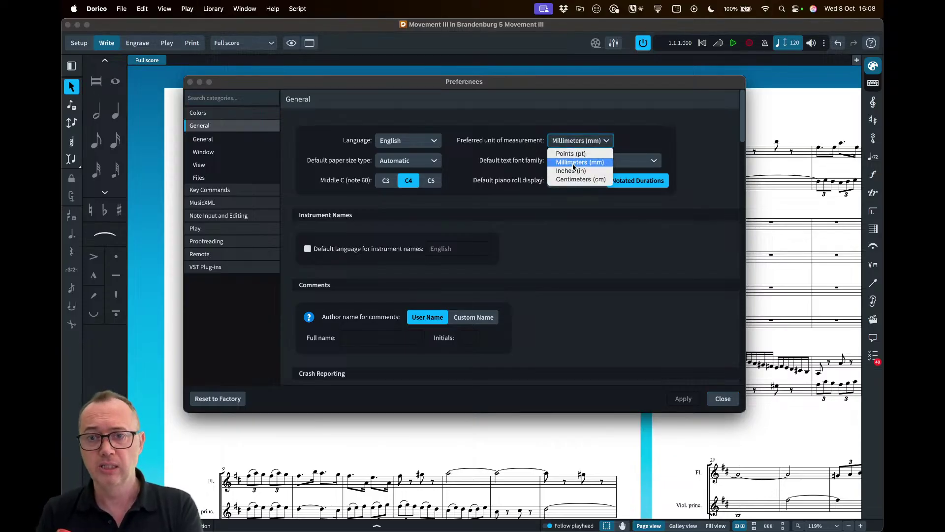
pyautogui.click(631, 142)
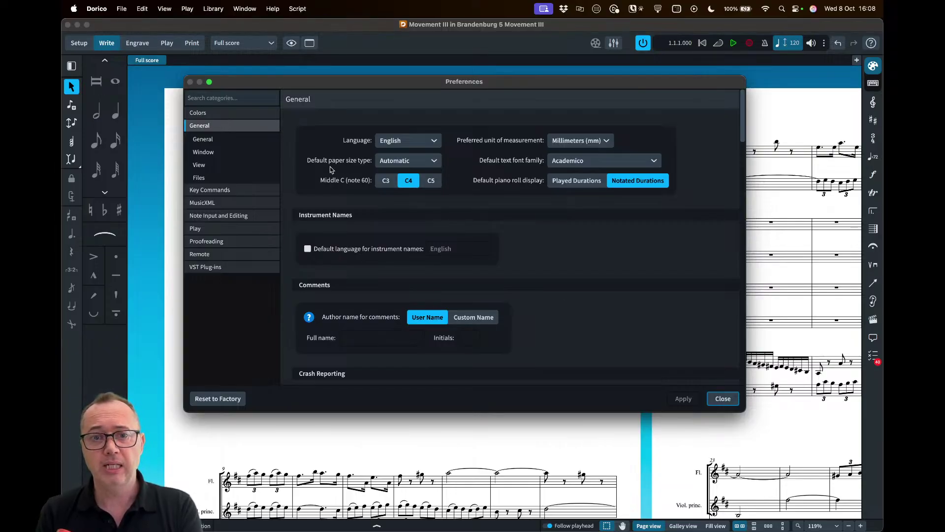
# - Review the choices for the default paper size type, then close the preferences
pyautogui.click(407, 162)
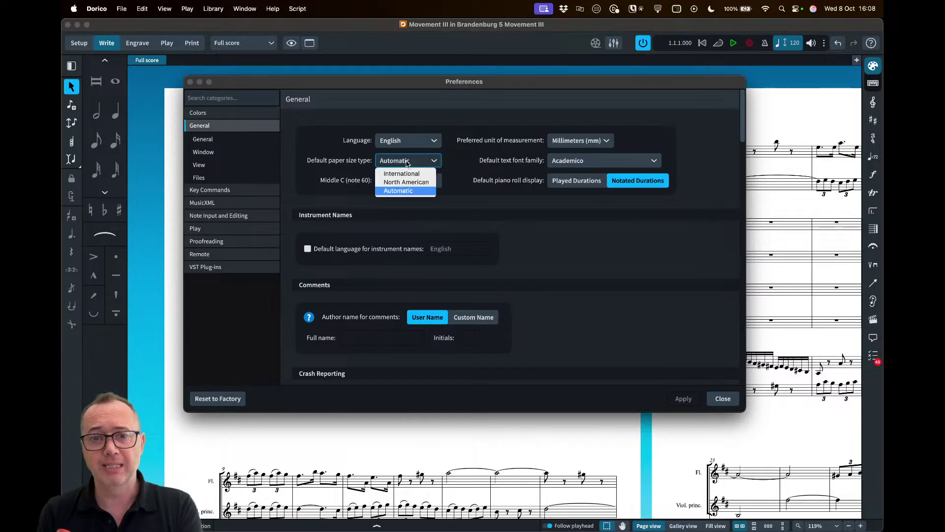
pyautogui.click(462, 175)
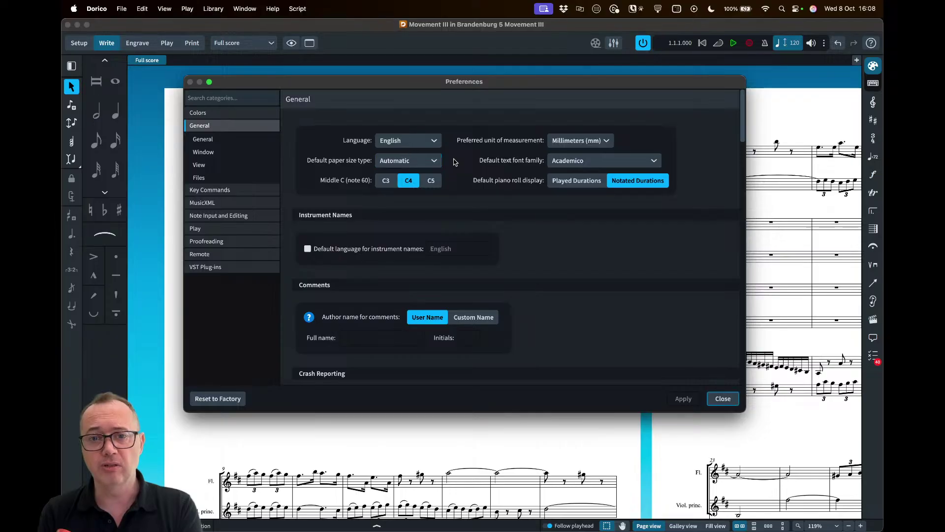
pyautogui.click(415, 163)
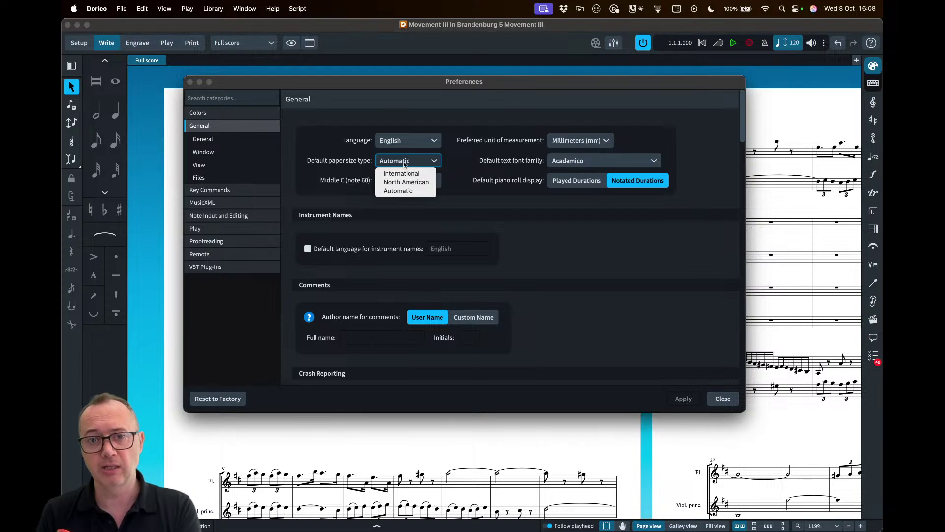
pyautogui.click(446, 162)
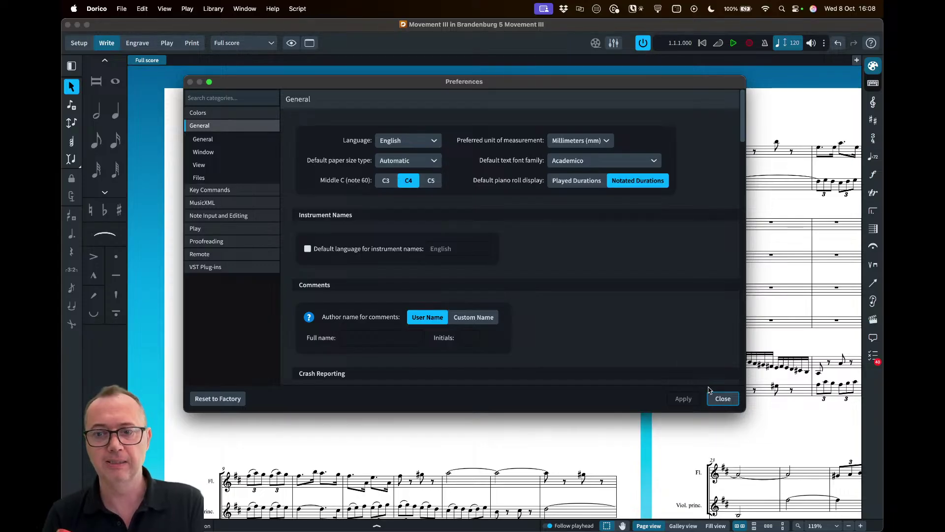
pyautogui.click(718, 398)
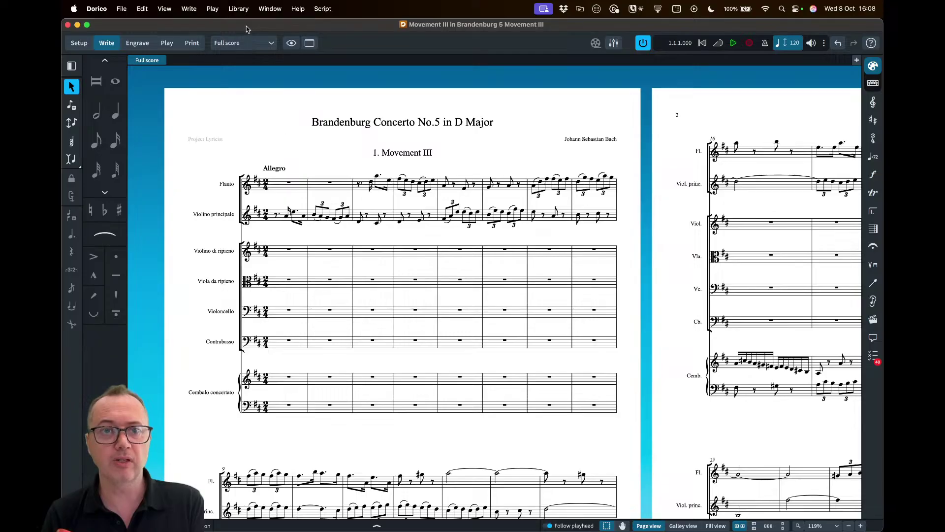
# - Open the Layout Options and compare the page size of the full score with the Flute and Harpsichord part layouts
pyautogui.click(239, 10)
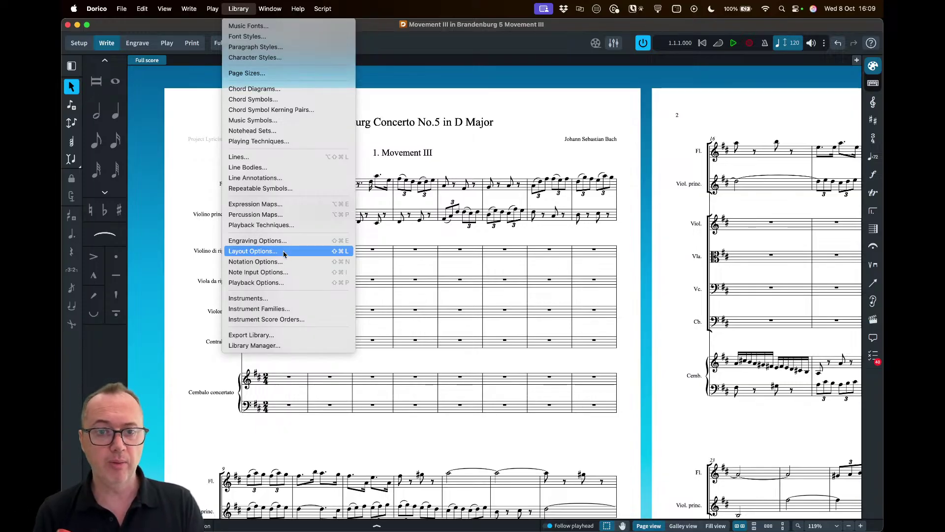
pyautogui.click(332, 254)
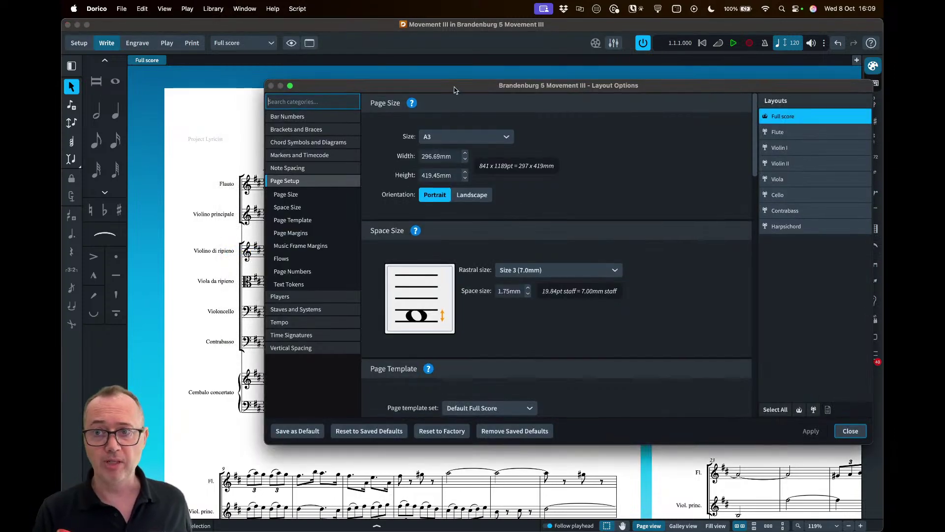
pyautogui.moveTo(454, 90); pyautogui.dragTo(386, 104)
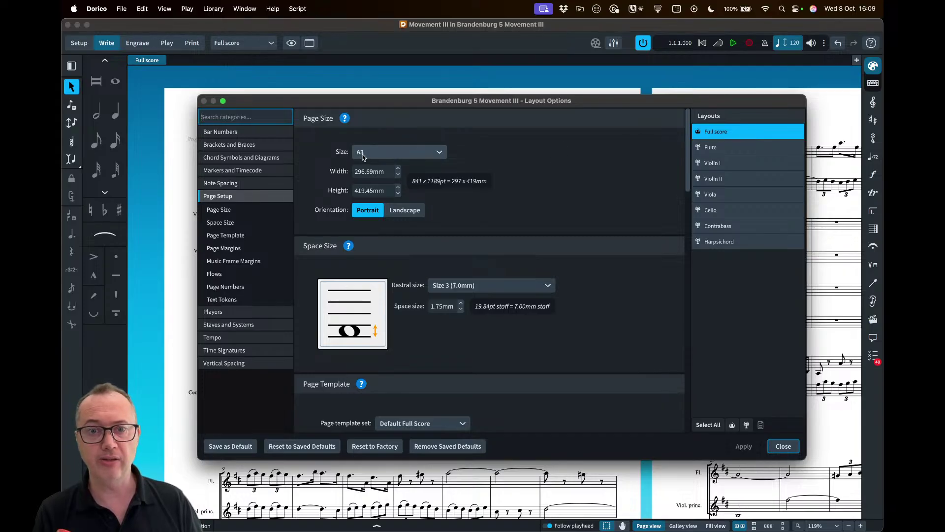
pyautogui.click(726, 151)
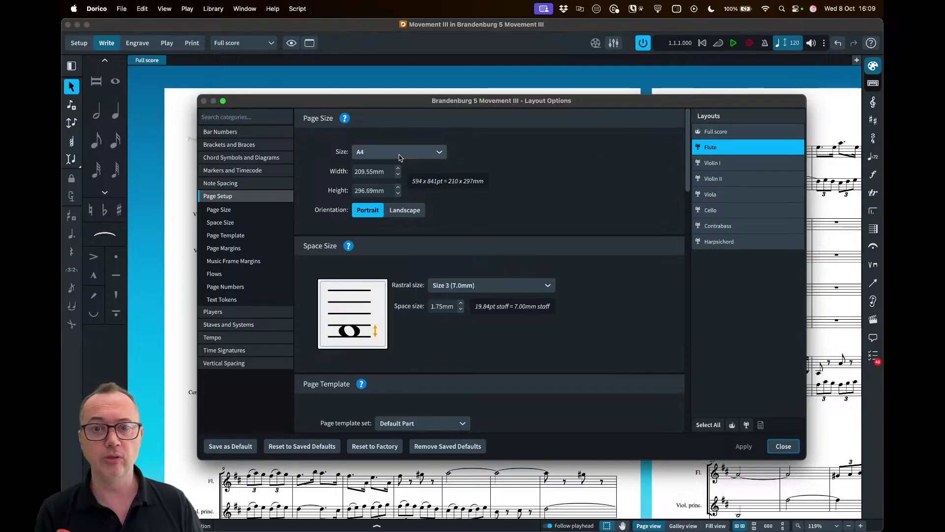
pyautogui.click(712, 238)
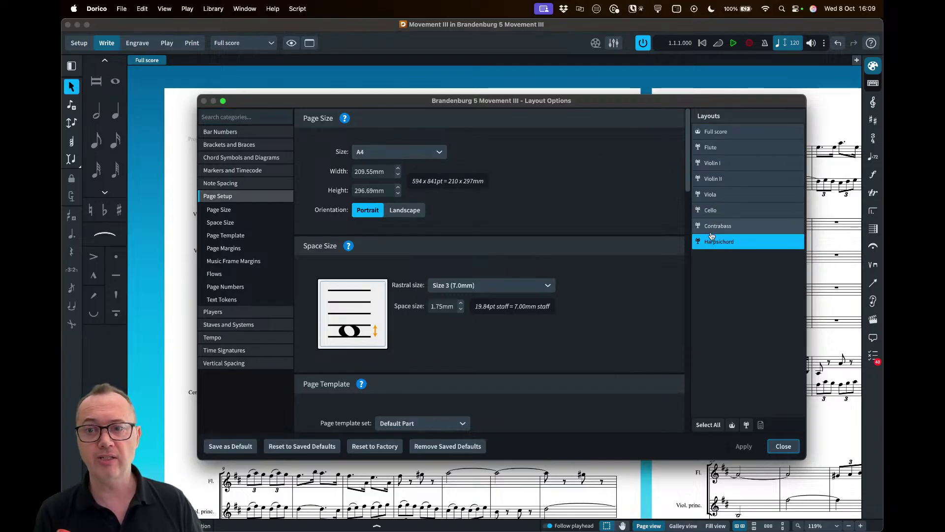
# - Compare the page size of the Contrabass, Cello and Viola part layouts with that of the full score
pyautogui.click(712, 227)
pyautogui.click(714, 212)
pyautogui.click(713, 197)
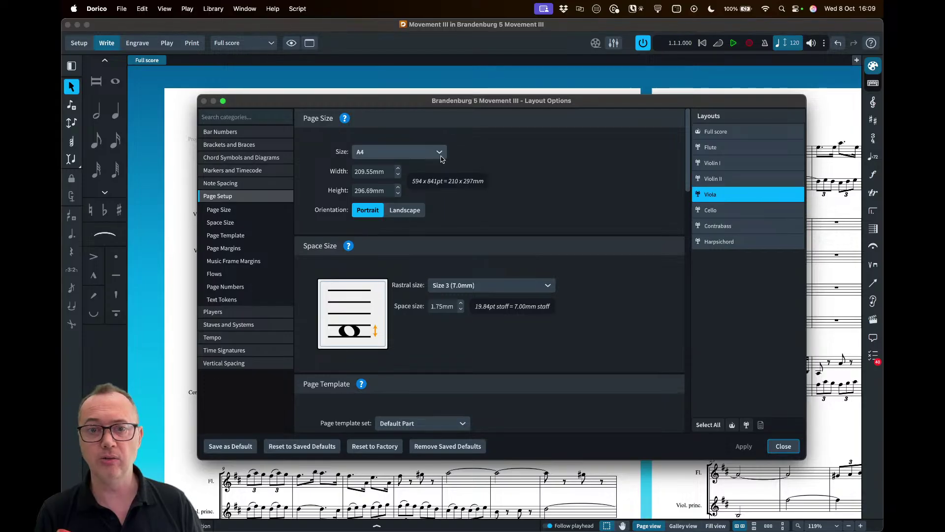
pyautogui.click(721, 133)
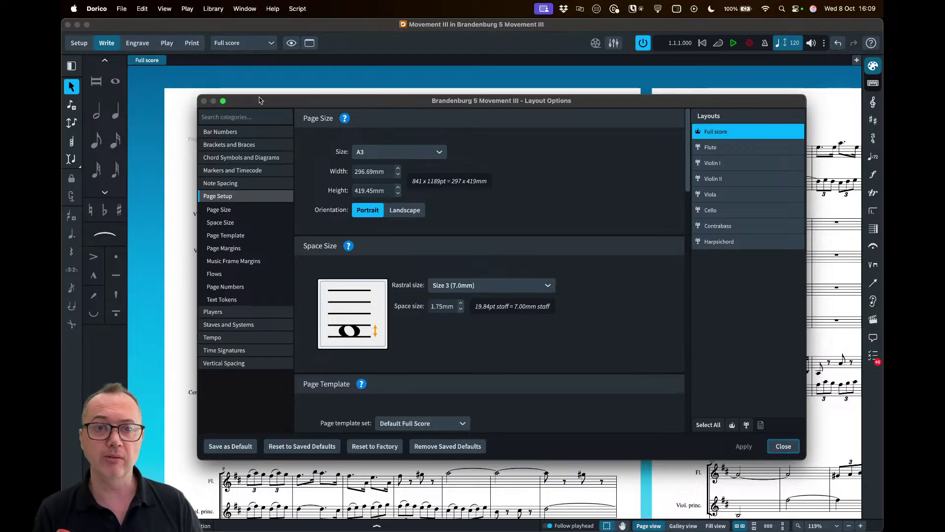
# - Review which layouts of the project can be displayed in the main window, keeping the full score in view
pyautogui.moveTo(260, 100); pyautogui.dragTo(269, 212)
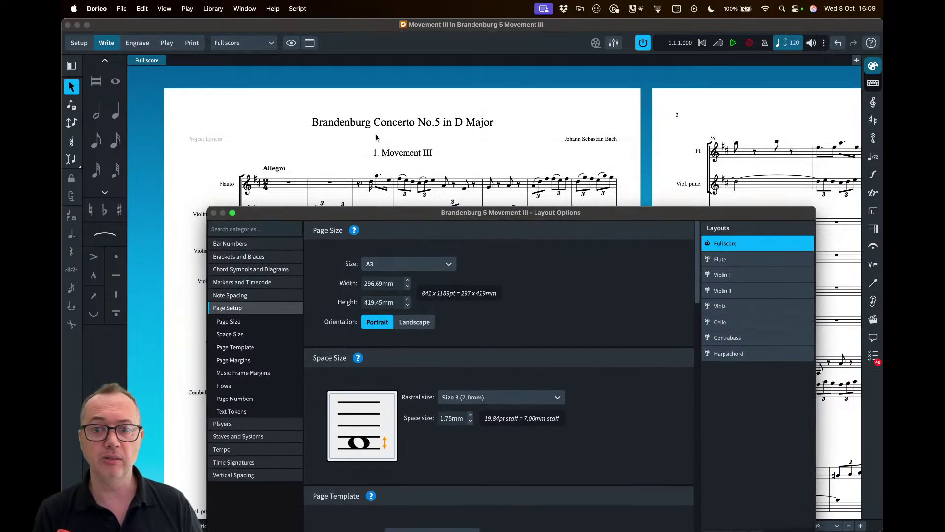
pyautogui.click(248, 44)
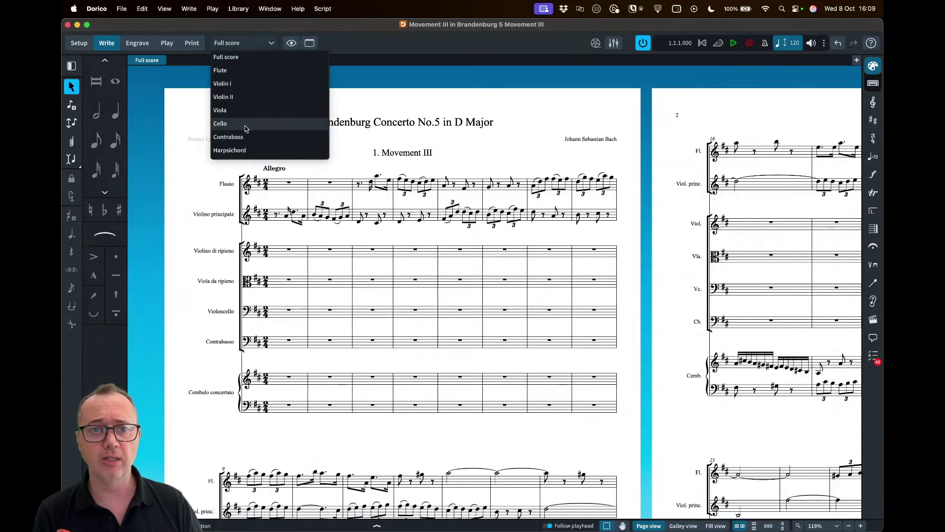
pyautogui.click(403, 99)
# - Reopen the Layout Options and select all part layouts together, then only the full score layout
pyautogui.press('super+shift+l')
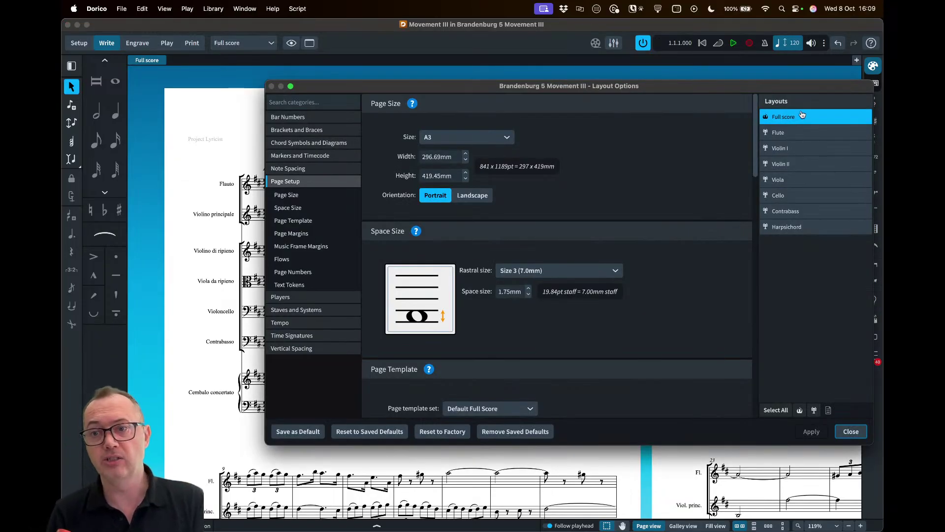
pyautogui.moveTo(676, 91); pyautogui.dragTo(610, 136)
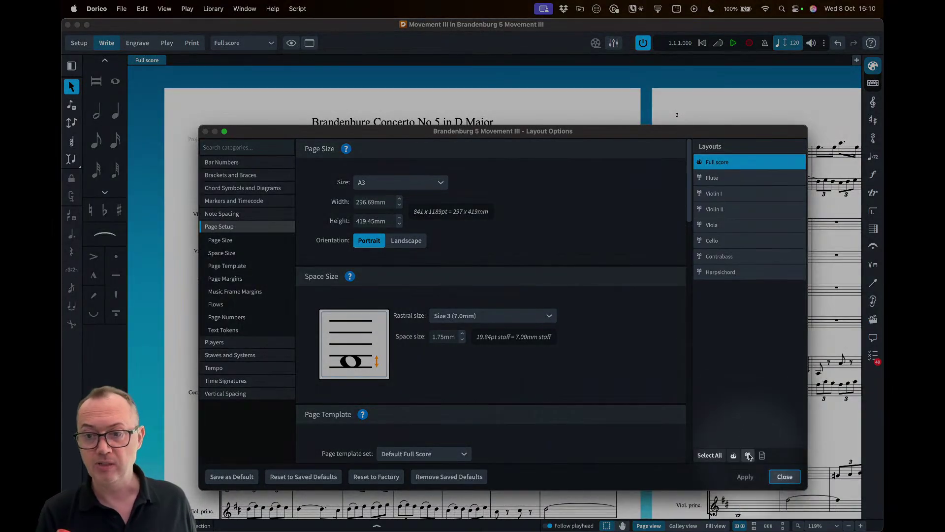
pyautogui.click(747, 455)
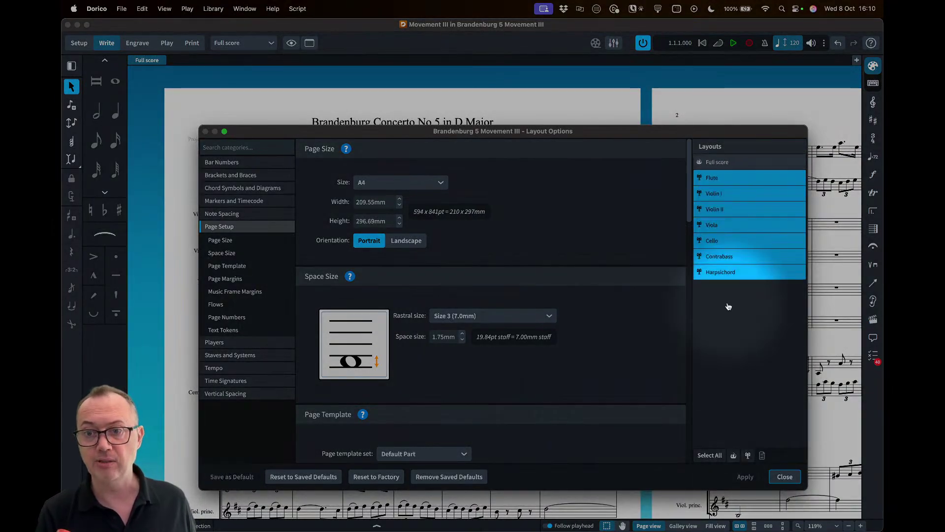
pyautogui.click(733, 454)
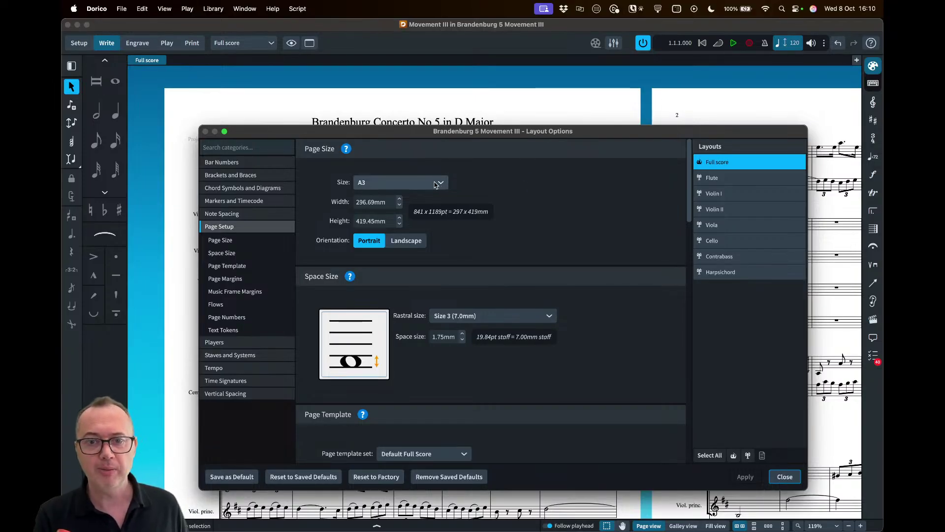
# - Review the full score's available page sizes and rastral sizes without changing either setting
pyautogui.click(417, 184)
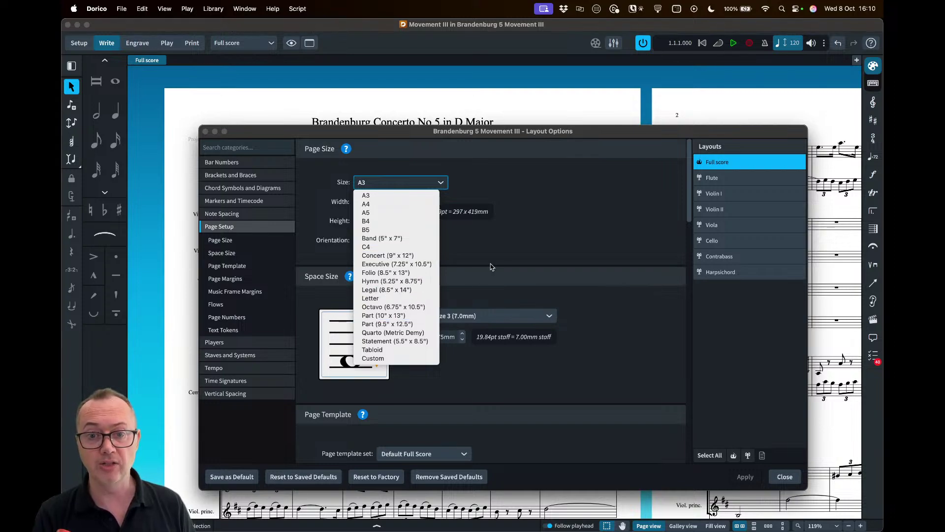
pyautogui.click(503, 247)
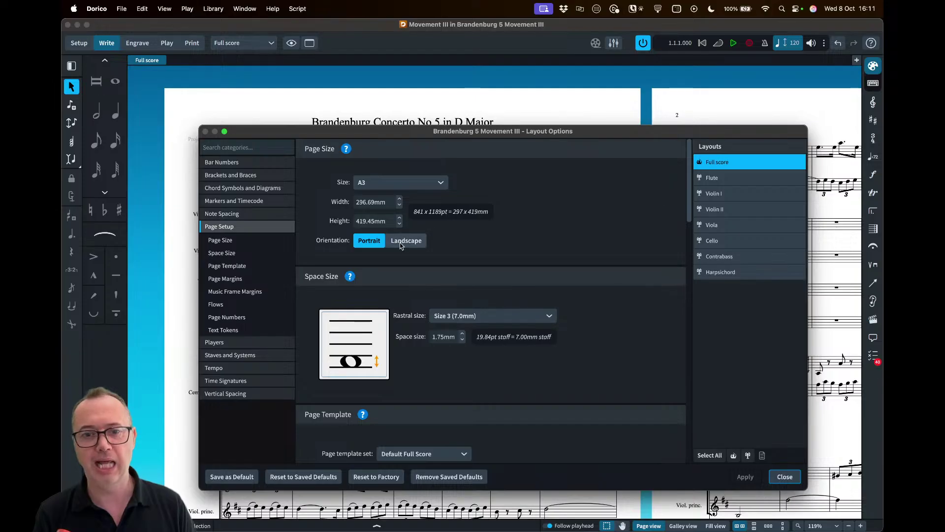
pyautogui.scroll(-3, 562, 225)
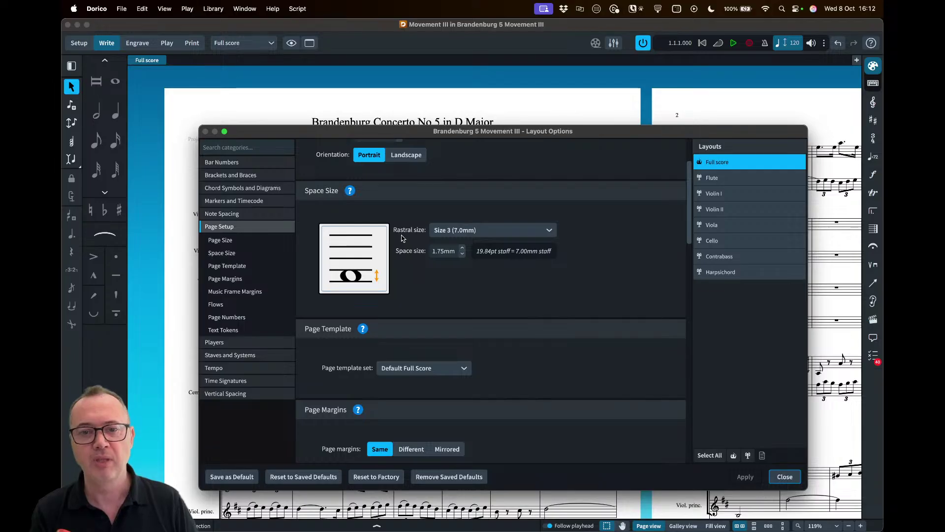
pyautogui.click(443, 235)
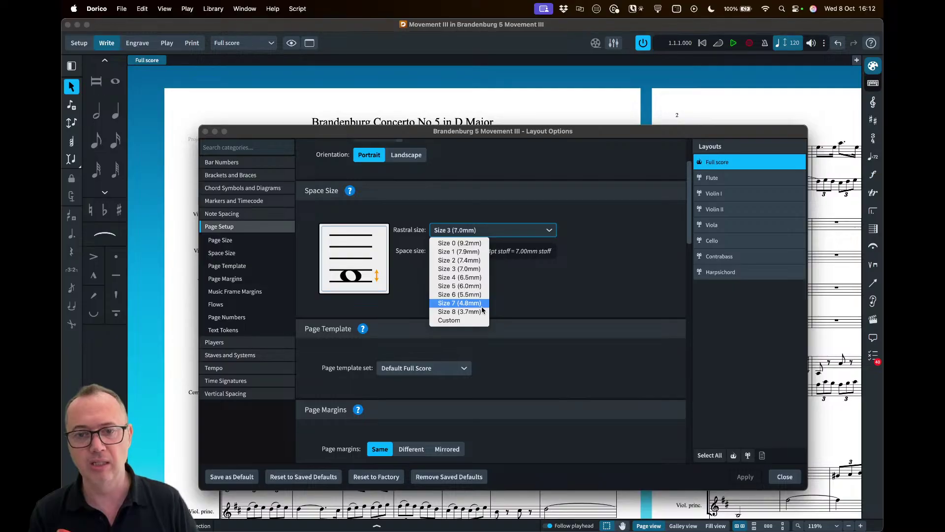
pyautogui.click(507, 307)
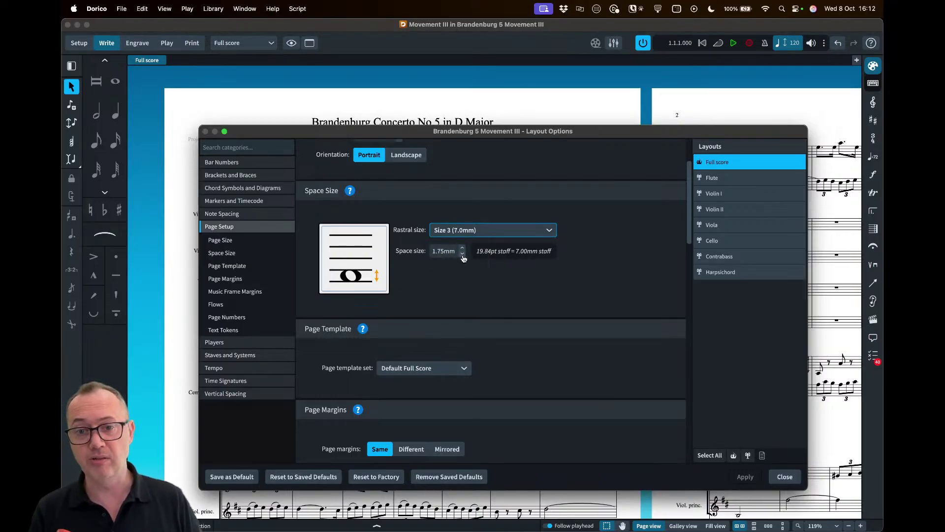
# - Try space sizes of 1.65 mm and 1.85 mm for the full score, then restore the rastral size to Size 3 (7.0mm)
pyautogui.click(463, 255)
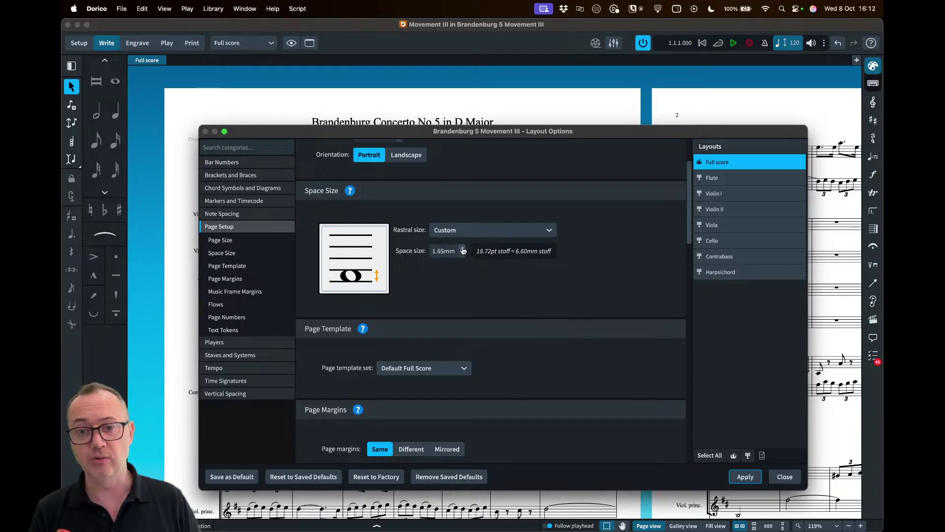
pyautogui.click(462, 248)
pyautogui.click(462, 248)
pyautogui.click(462, 248)
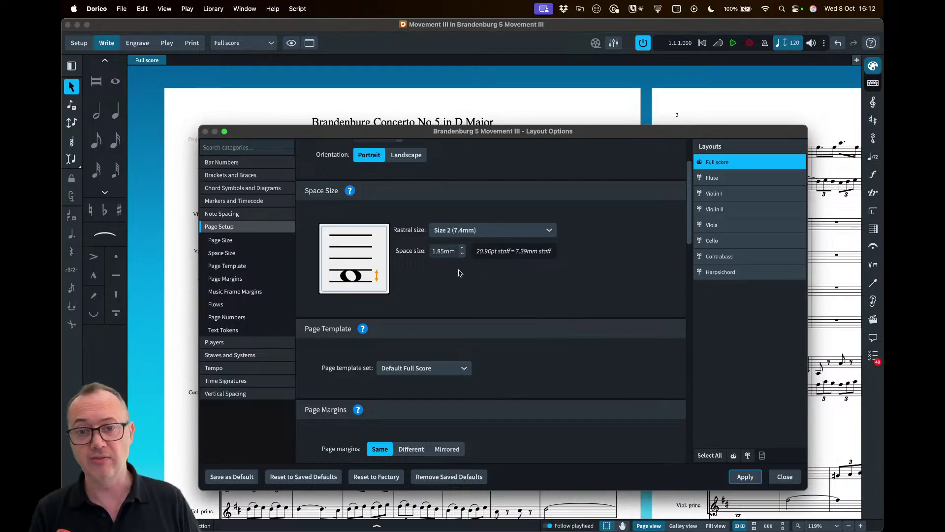
pyautogui.click(471, 238)
pyautogui.click(467, 269)
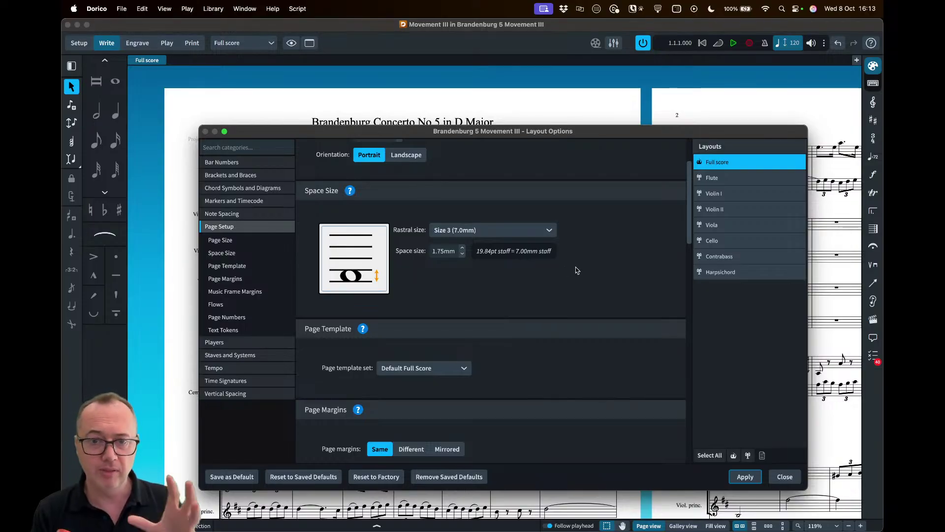
# - Review the full score's page margin settings, then switch to Engrave mode to inspect the margin guides on the first page
pyautogui.scroll(-10, 577, 269)
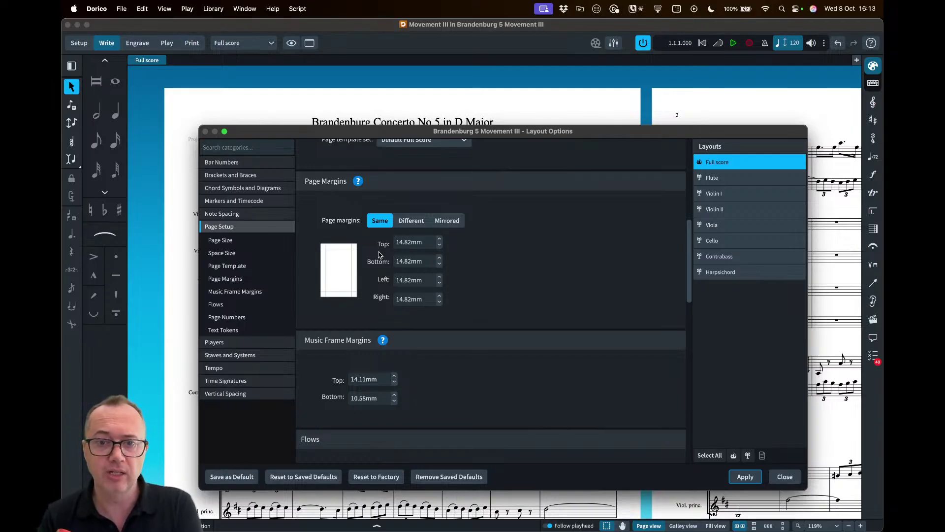
pyautogui.moveTo(303, 134); pyautogui.dragTo(376, 144)
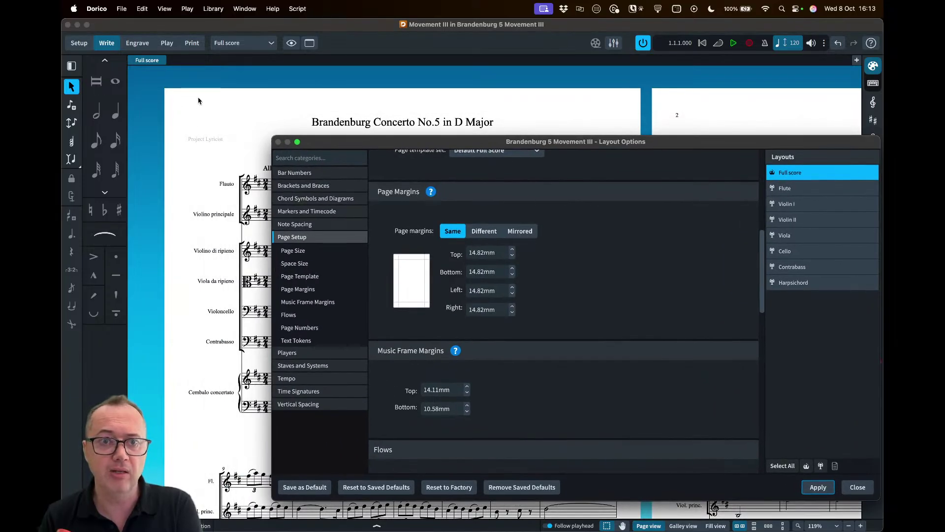
pyautogui.click(141, 46)
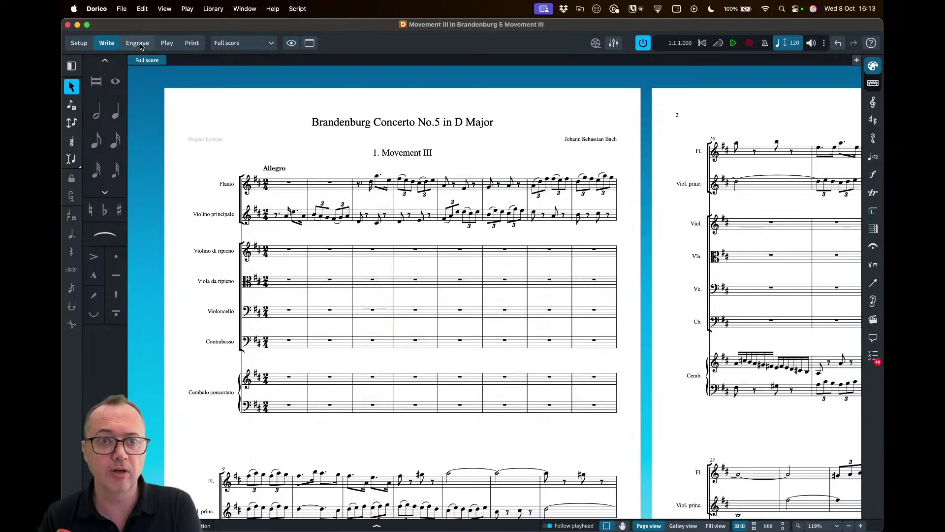
pyautogui.hscroll(-3, 285, 112)
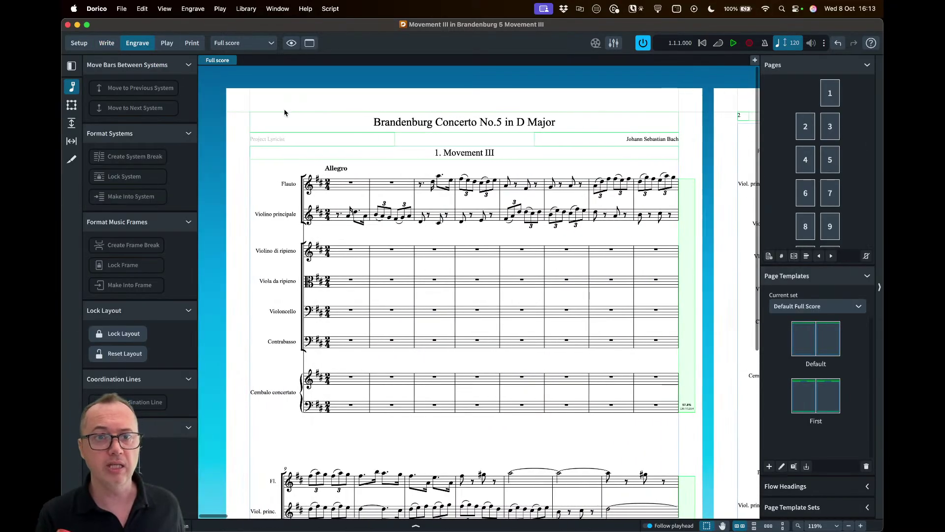
pyautogui.scroll(5, 245, 98)
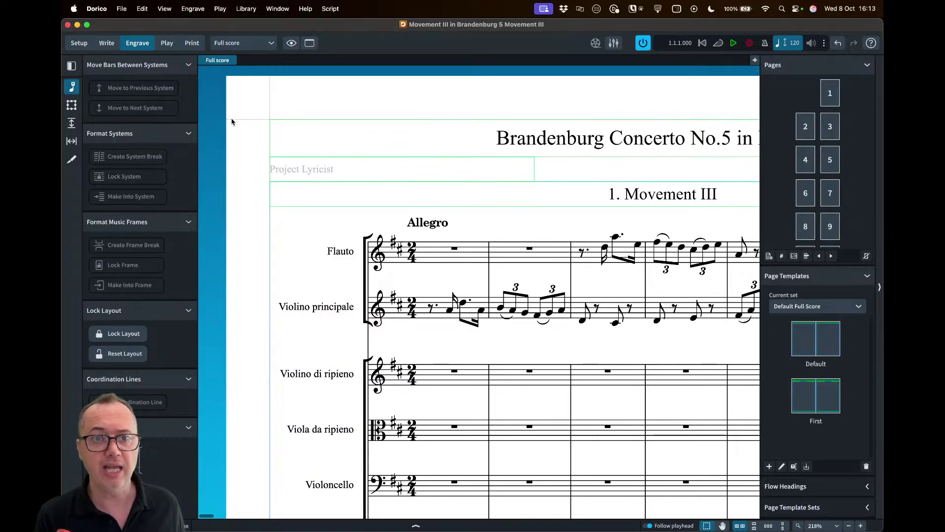
# - Reopen the Layout Options and compare the page margin settings with the guides on the first page's left, right and top edges
pyautogui.press('super+shift+l')
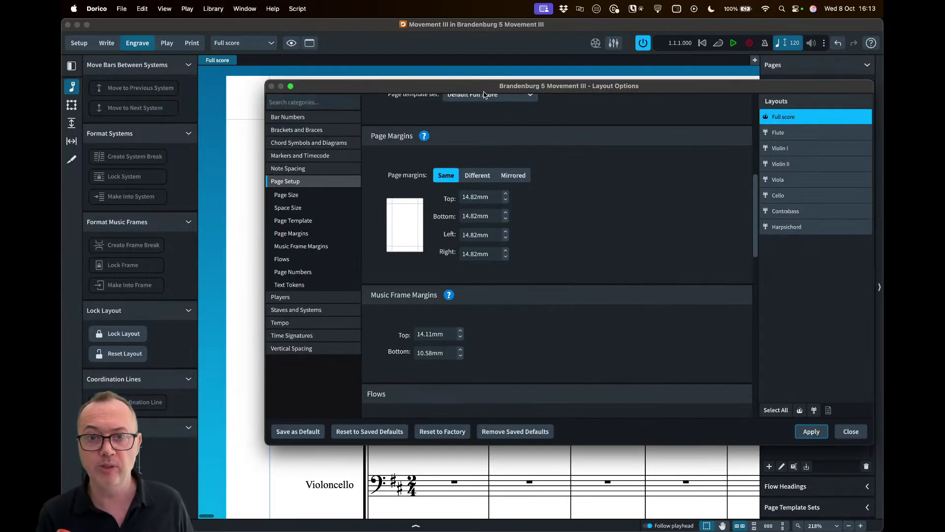
pyautogui.moveTo(465, 89); pyautogui.dragTo(476, 145)
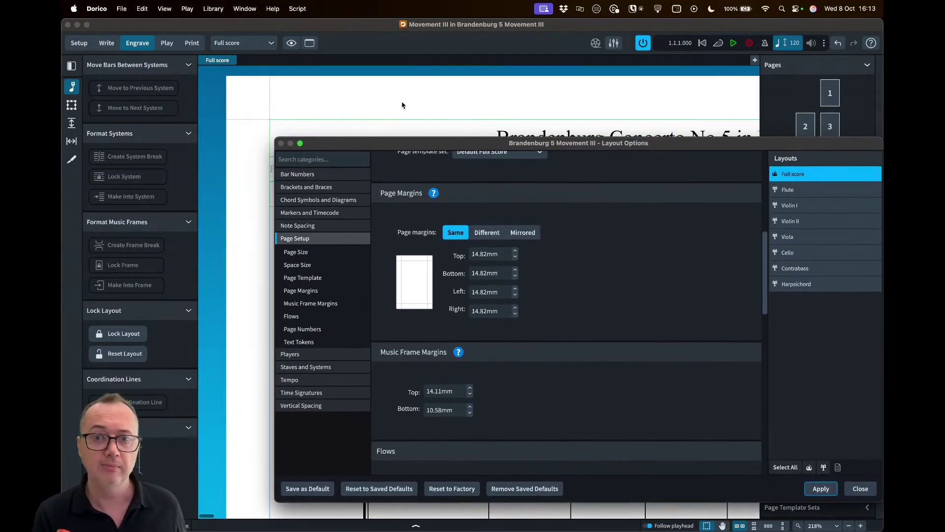
pyautogui.hscroll(10, 689, 102)
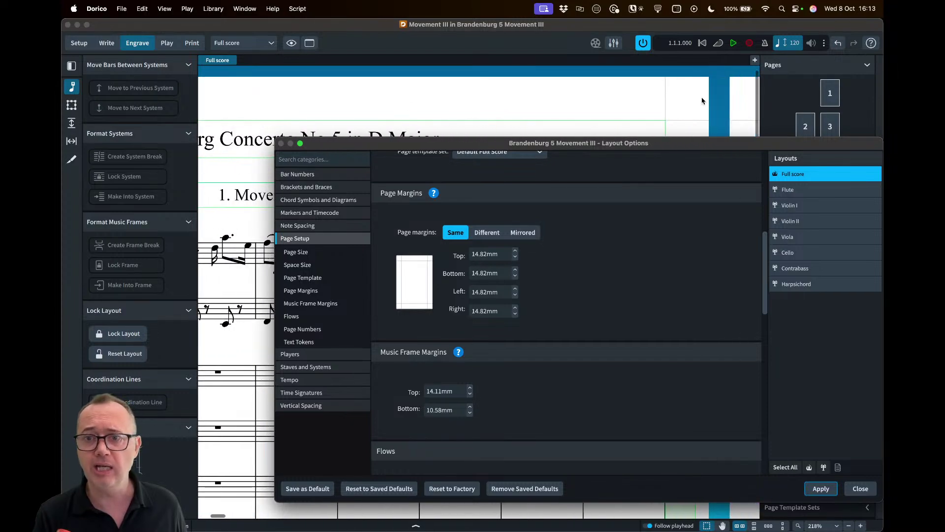
pyautogui.hscroll(-10, 534, 101)
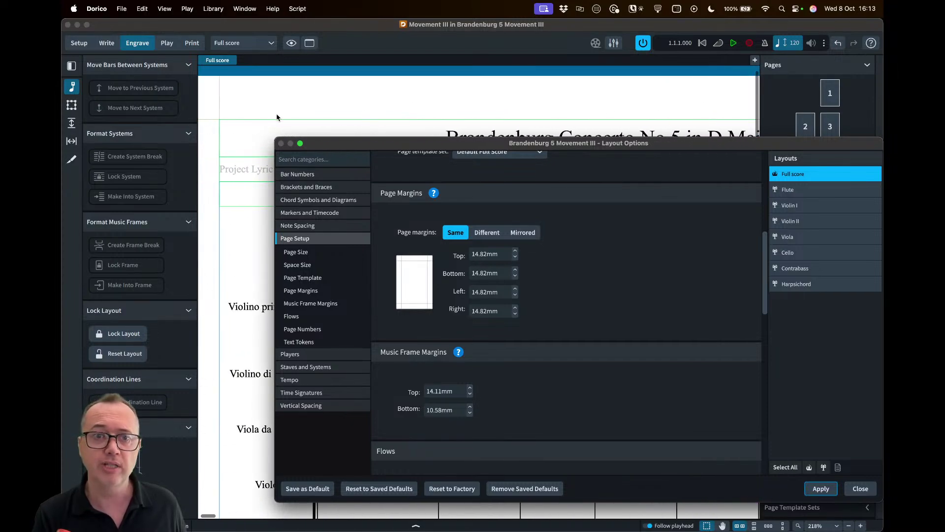
pyautogui.hscroll(2, 261, 118)
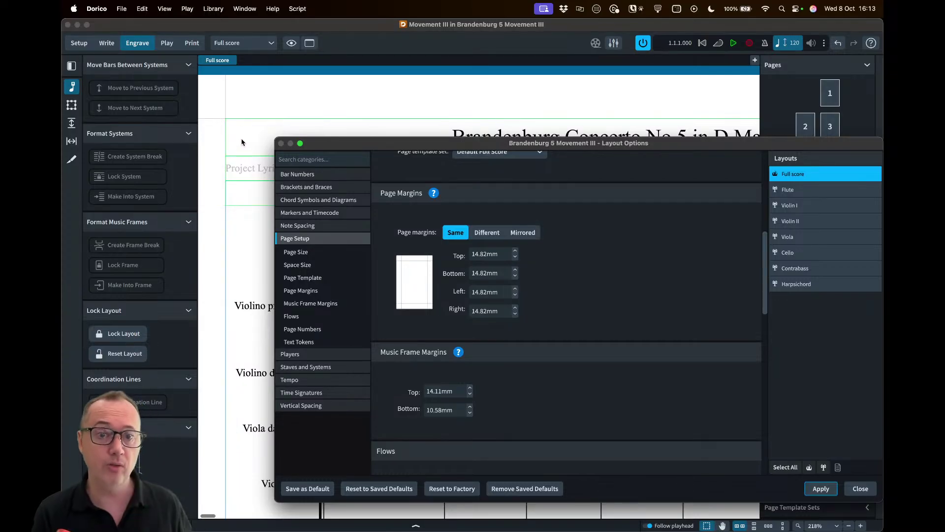
pyautogui.scroll(-2, 240, 123)
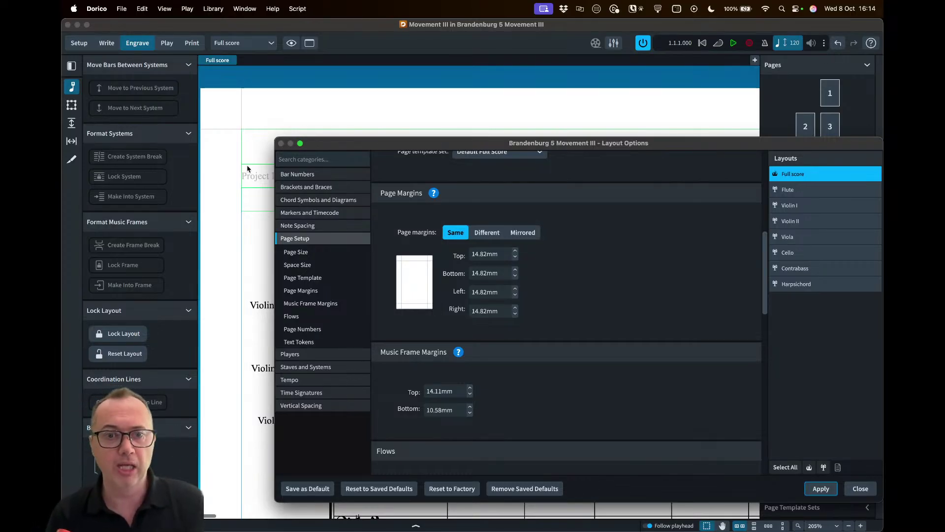
pyautogui.moveTo(330, 148); pyautogui.dragTo(334, 175)
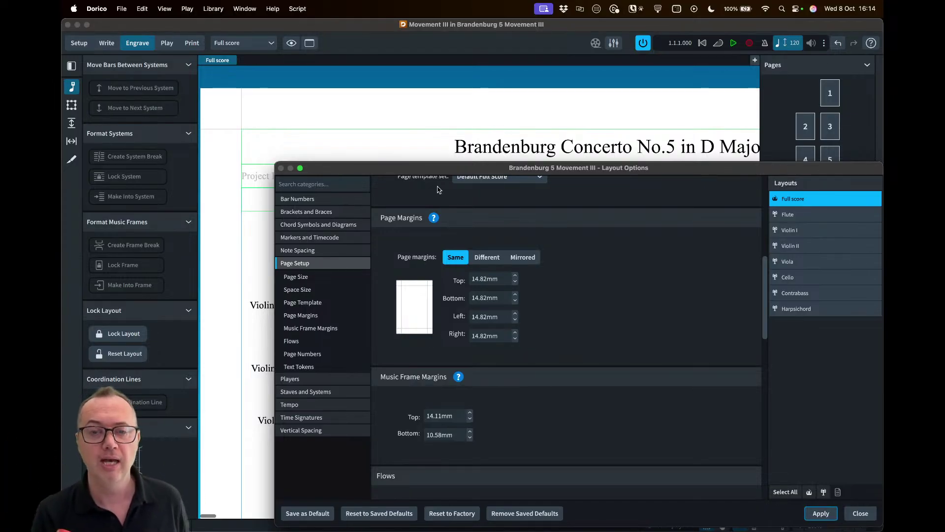
pyautogui.moveTo(432, 168); pyautogui.dragTo(532, 140)
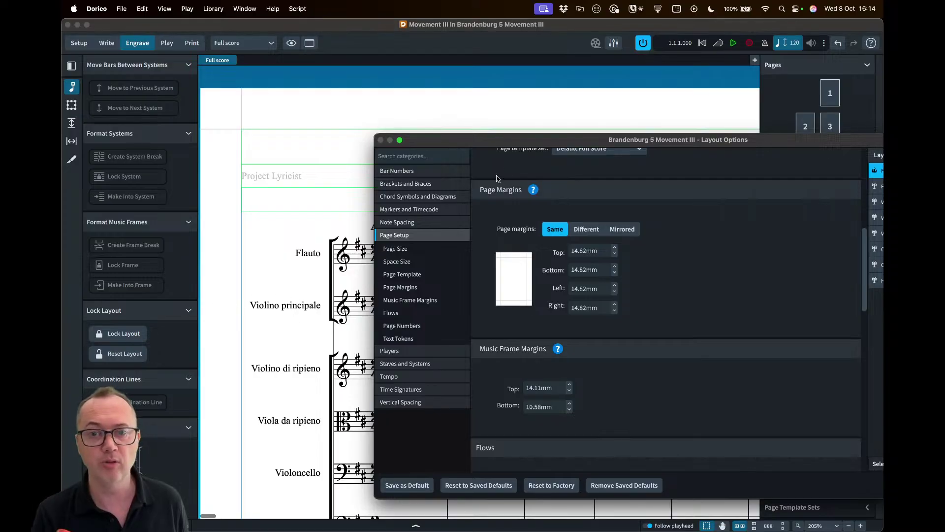
pyautogui.moveTo(519, 142); pyautogui.dragTo(392, 139)
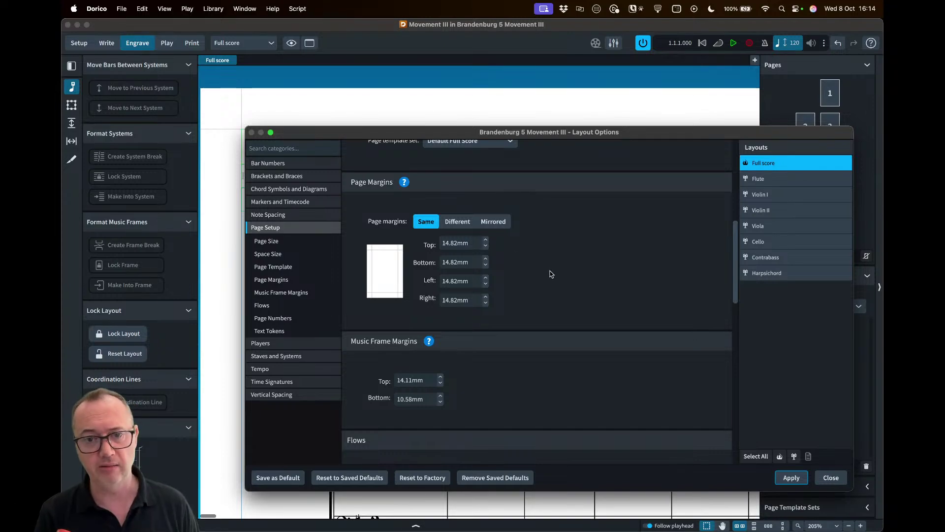
# - Review the music frame margins in the Layout Options, then activate staff spacing in Engrave mode to inspect the first system
pyautogui.scroll(-5, 553, 298)
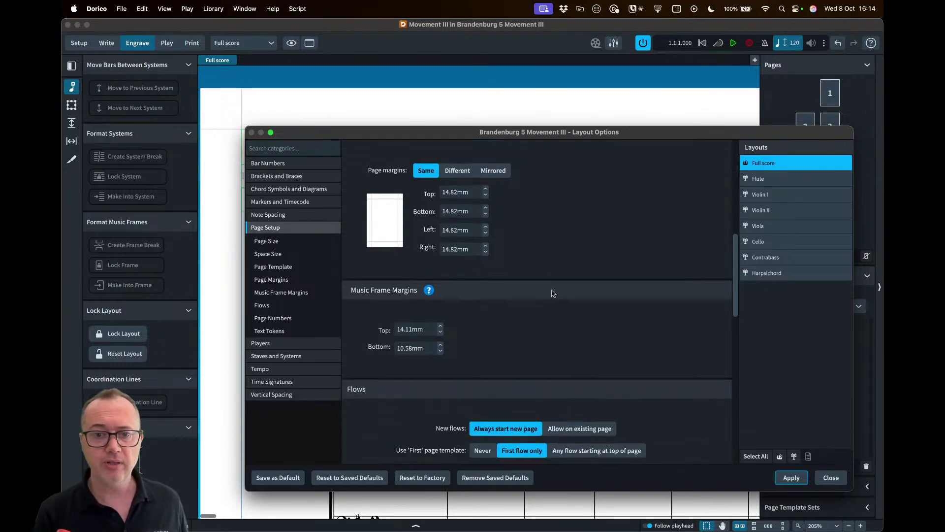
pyautogui.scroll(-1, 408, 306)
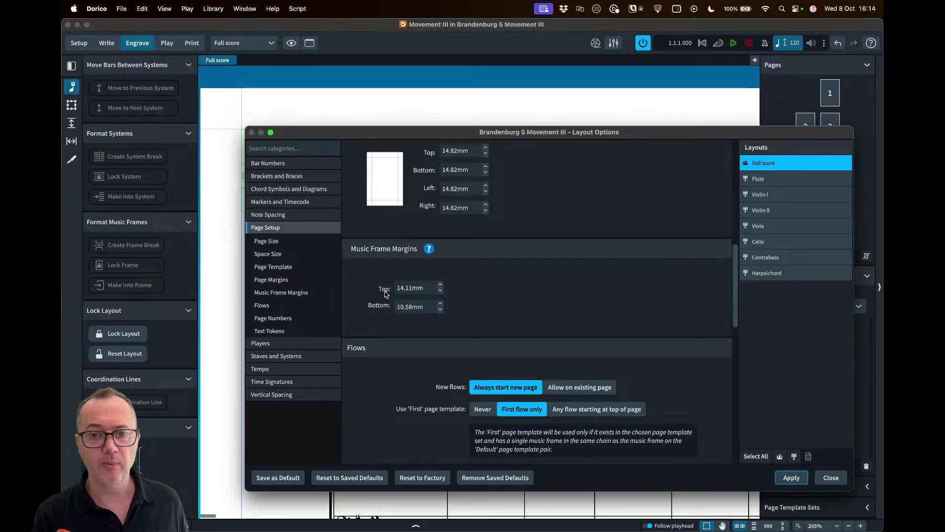
pyautogui.moveTo(372, 125); pyautogui.dragTo(553, 225)
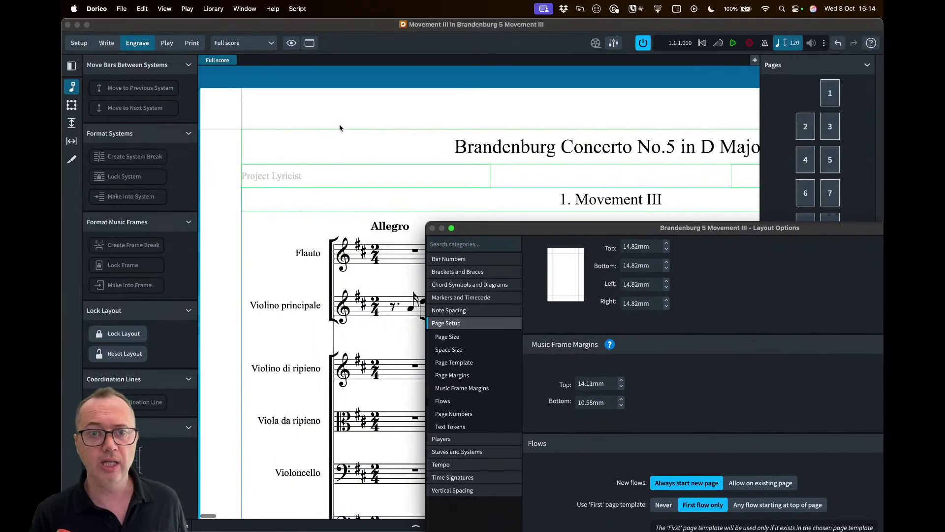
pyautogui.click(72, 124)
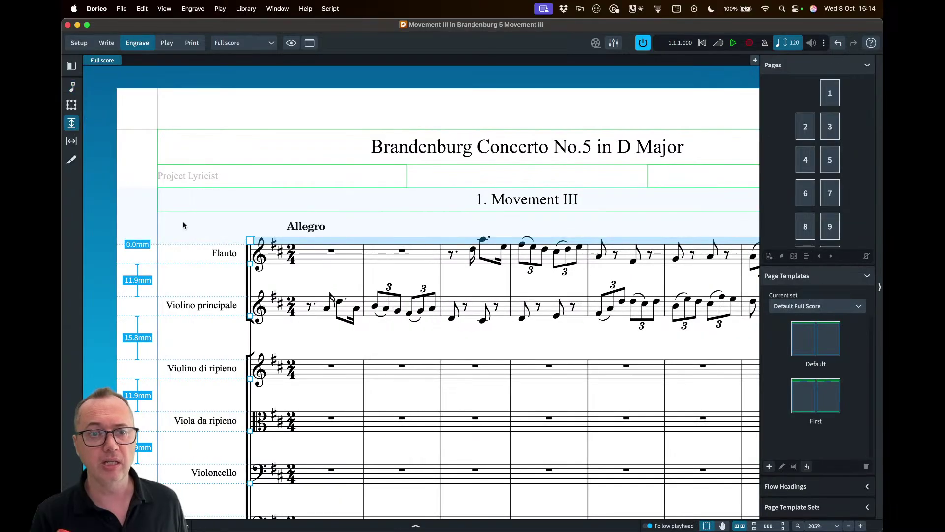
pyautogui.scroll(-2, 296, 222)
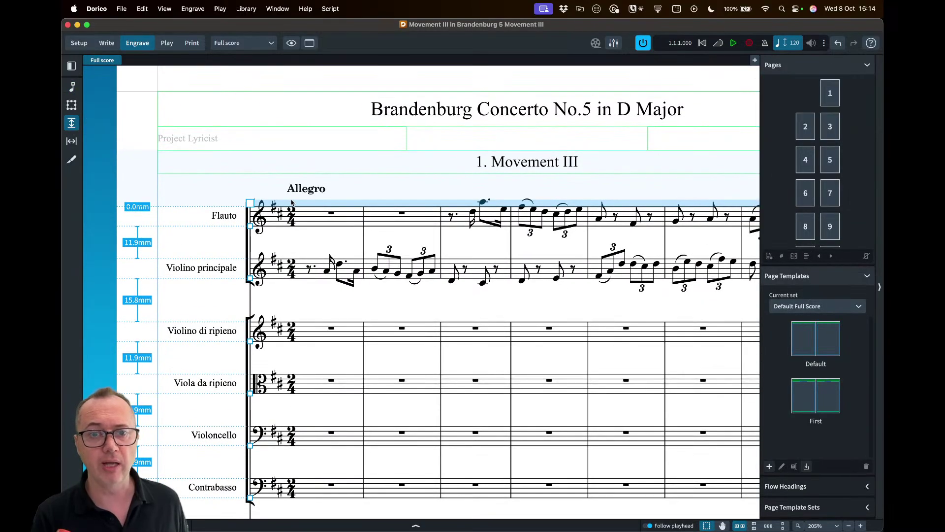
# - Inspect the space above the first system and below the last system on page 1, then compare it with the music frame margins in the Layout Options
pyautogui.scroll(-3, 291, 202)
pyautogui.scroll(-1, 291, 203)
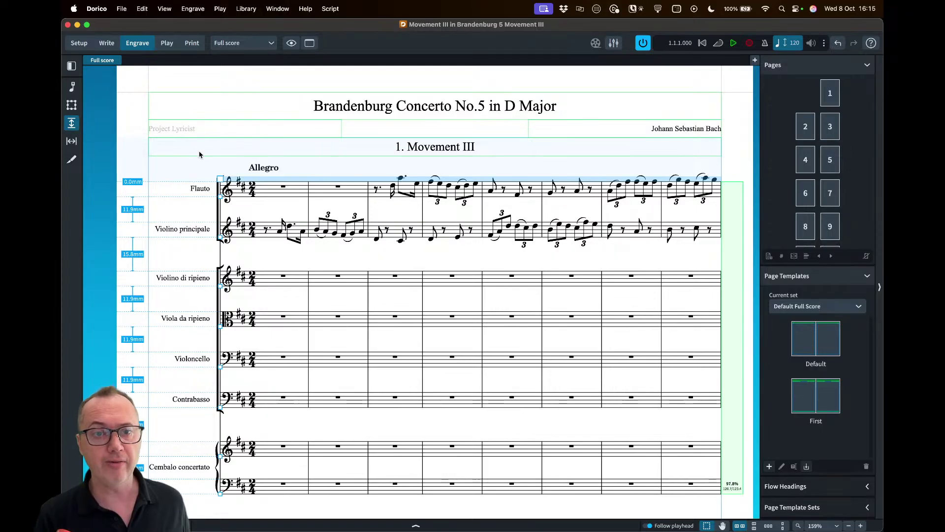
pyautogui.scroll(5, 199, 155)
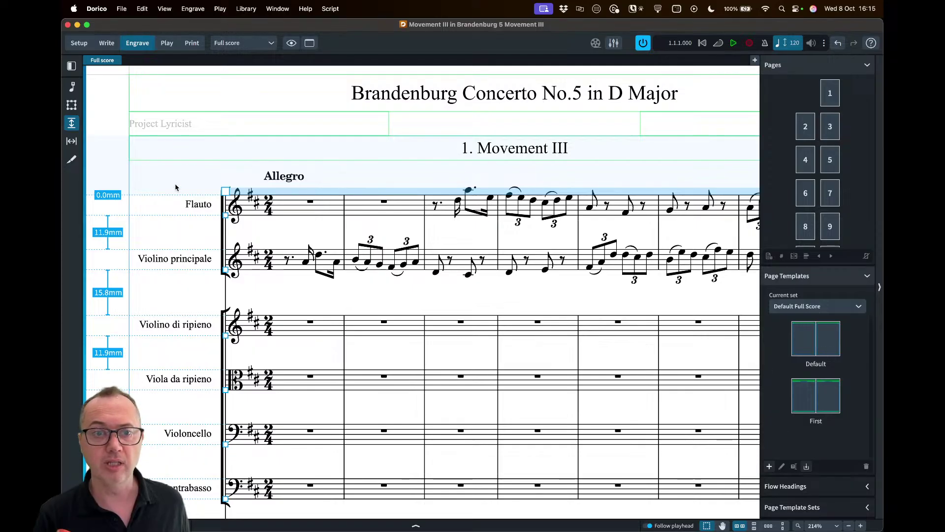
pyautogui.scroll(-15, 164, 192)
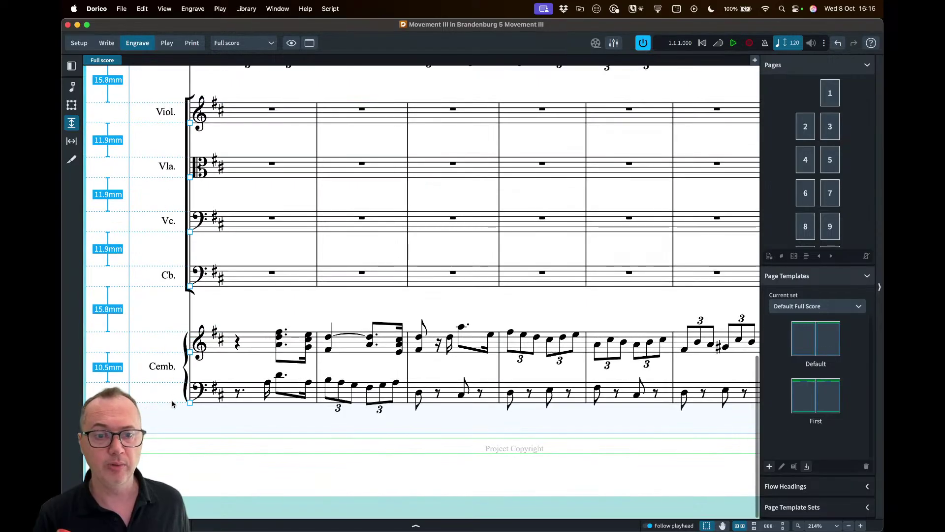
pyautogui.press('super+shift+l')
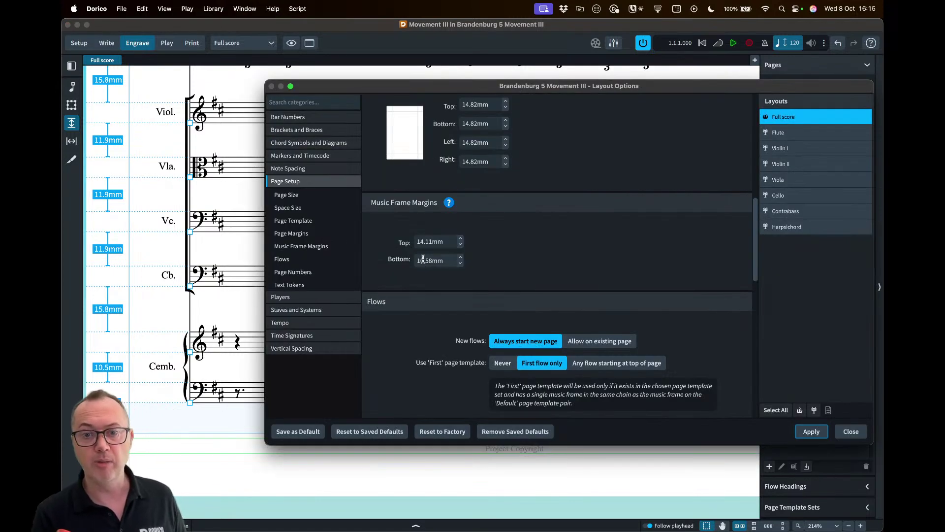
pyautogui.scroll(15, 215, 185)
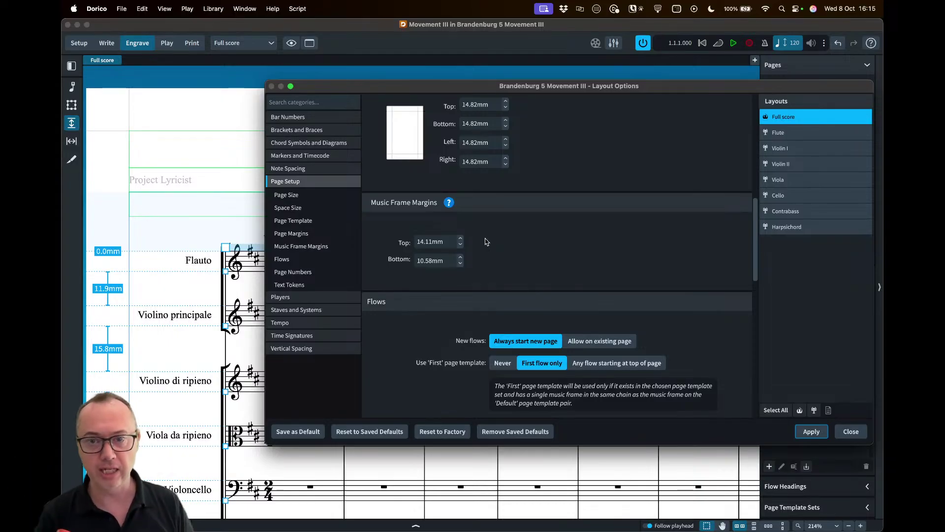
# - Review the full score's space size, page template, page margins and music frame margins, then close the Layout Options and discard the pending changes
pyautogui.scroll(10, 619, 215)
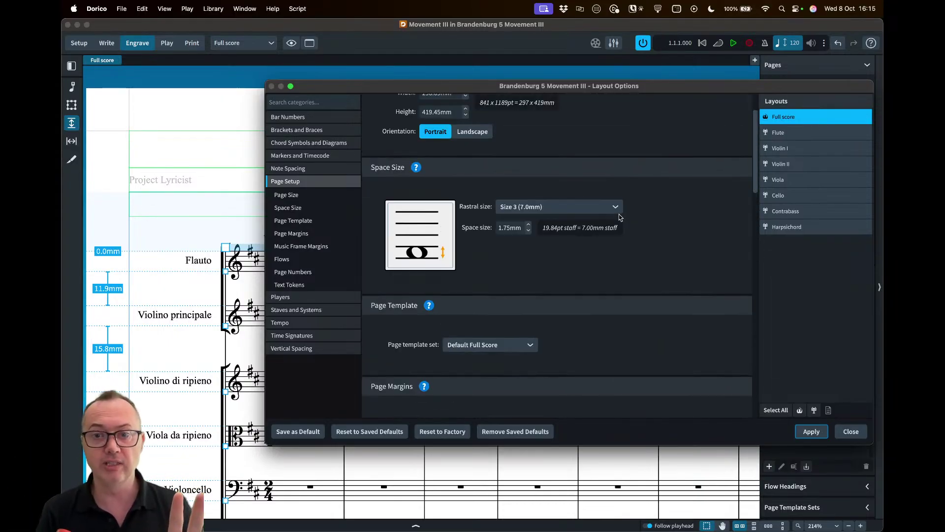
pyautogui.scroll(-3, 550, 201)
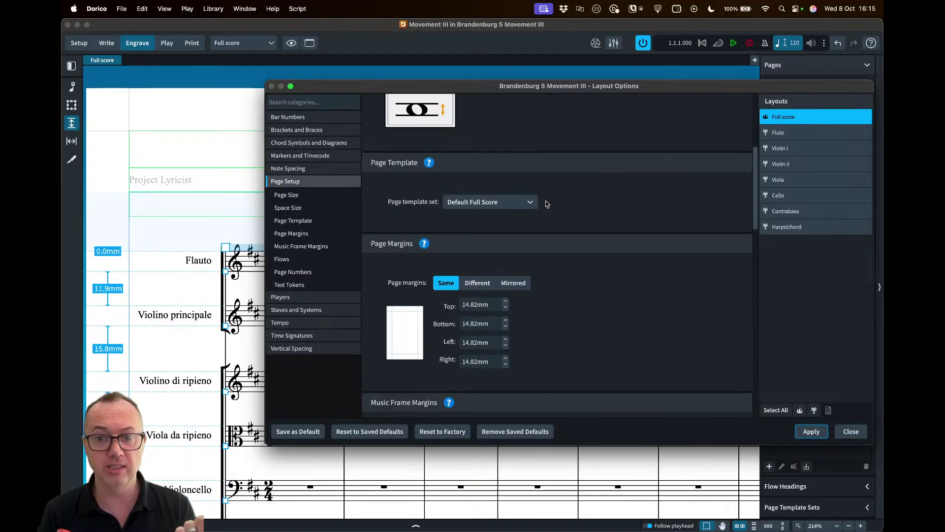
pyautogui.scroll(-3, 571, 242)
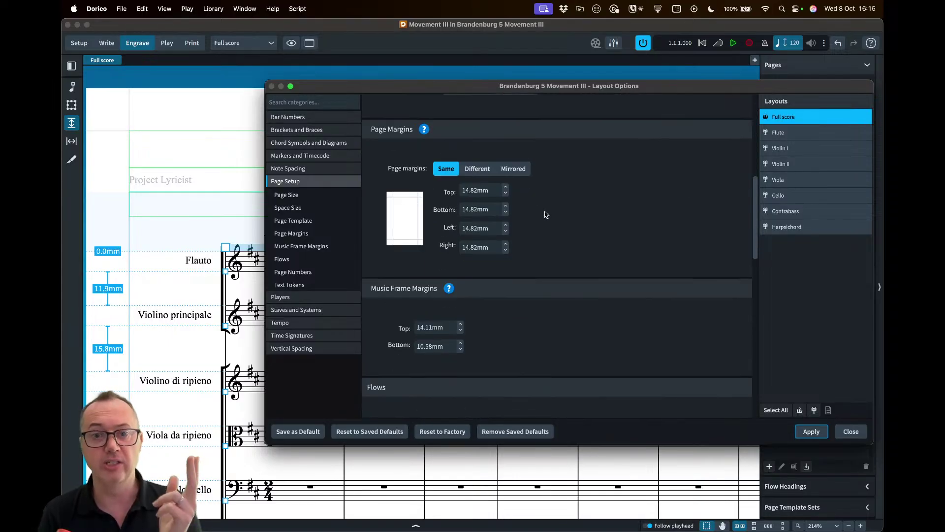
pyautogui.scroll(-3, 545, 215)
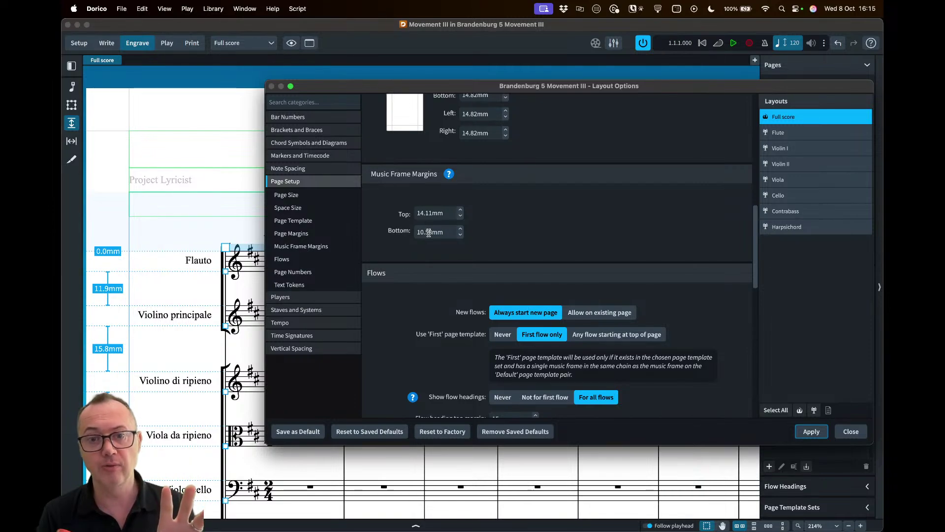
pyautogui.scroll(2, 593, 235)
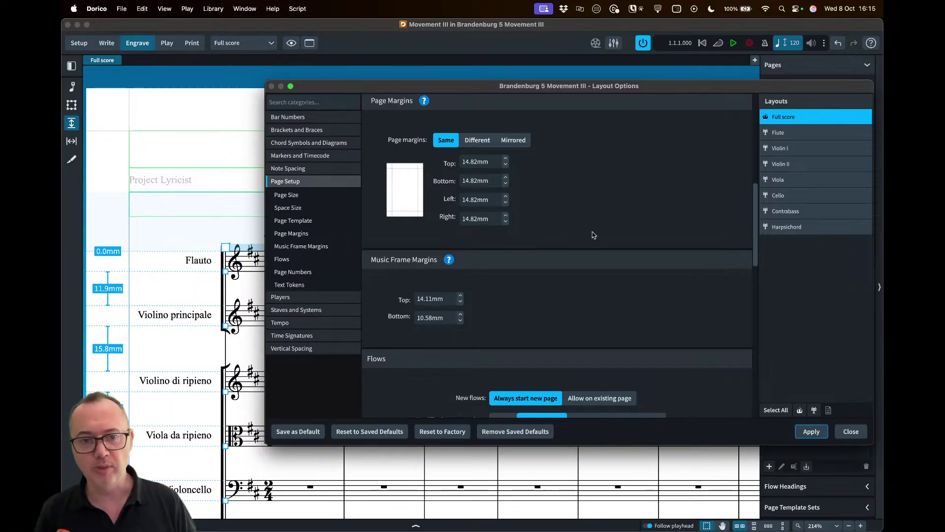
pyautogui.click(841, 433)
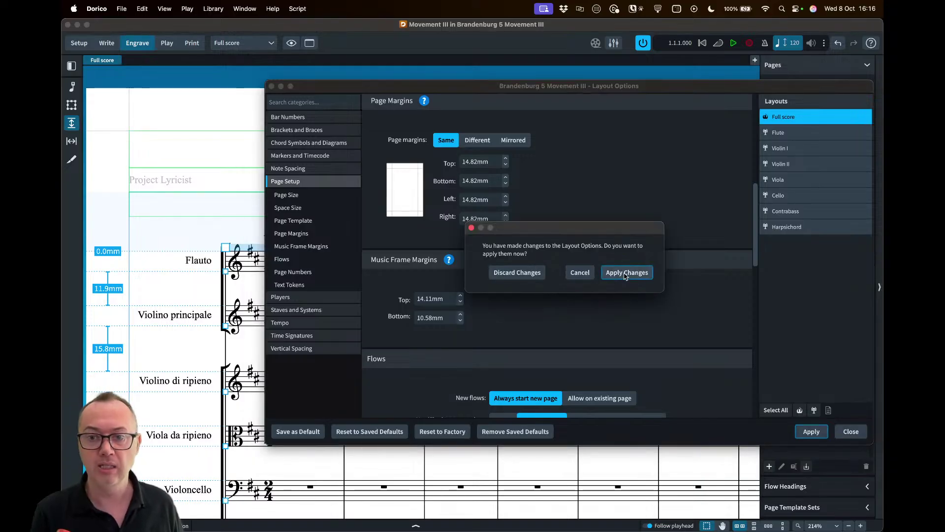
pyautogui.click(517, 273)
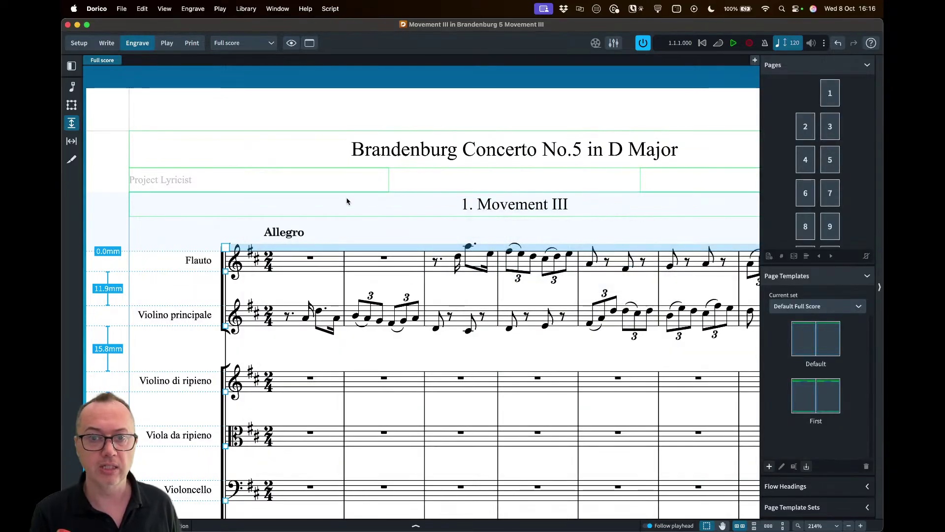
# - Examine the music frame margin between the running header and the first system on page 2
pyautogui.scroll(-5, 347, 200)
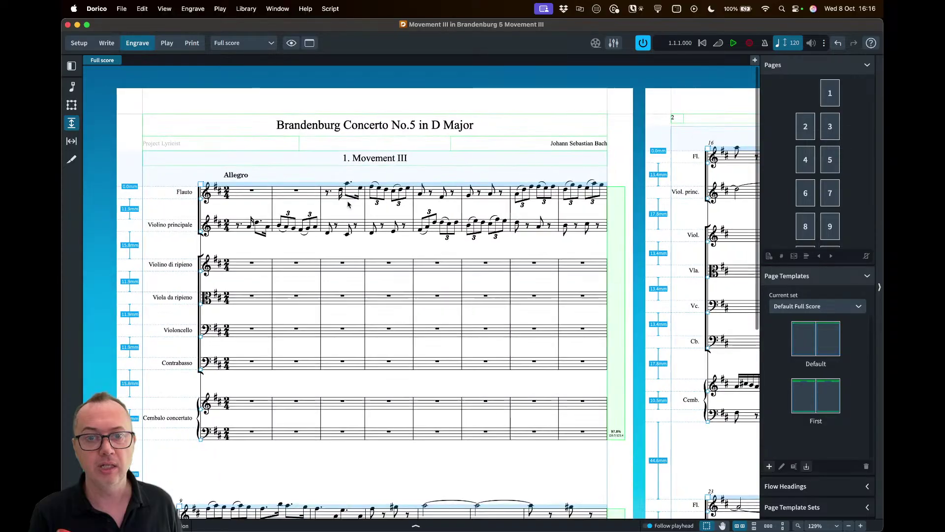
pyautogui.scroll(-3, 347, 204)
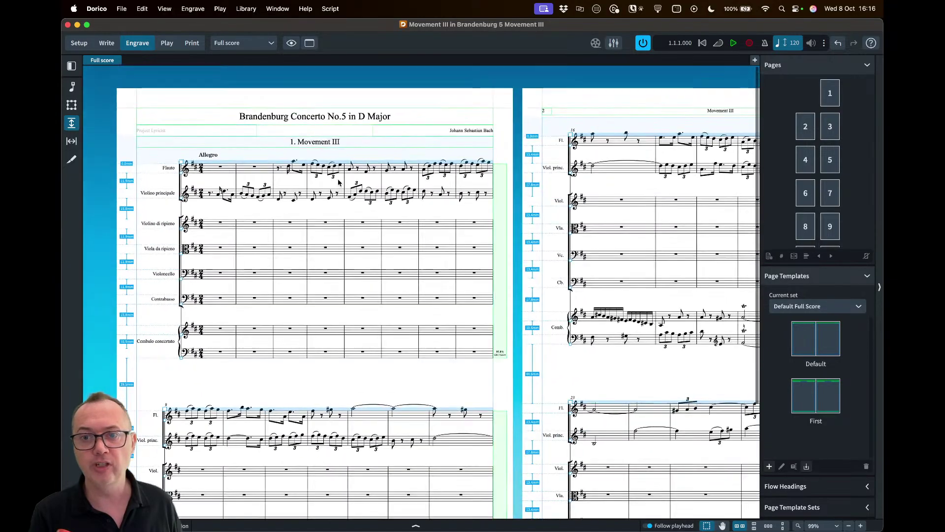
pyautogui.scroll(-1, 339, 182)
pyautogui.hscroll(5, 384, 163)
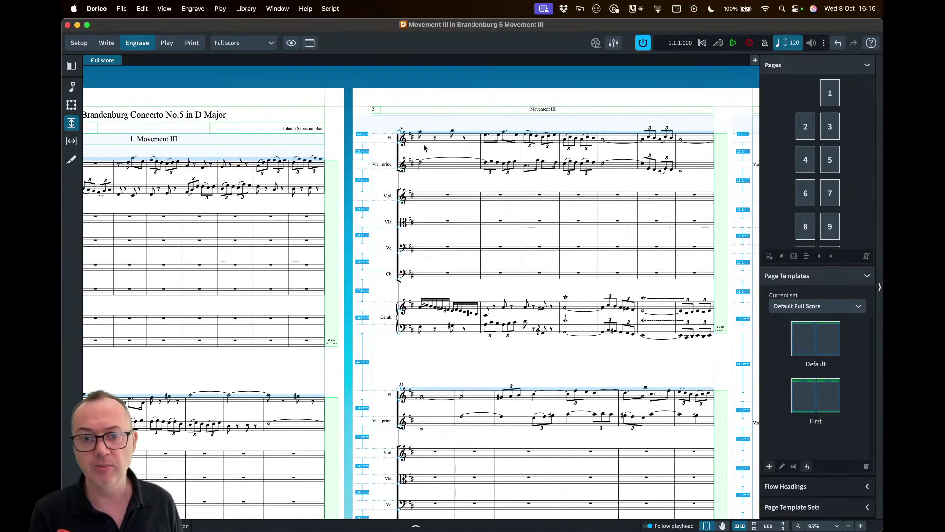
pyautogui.scroll(5, 439, 122)
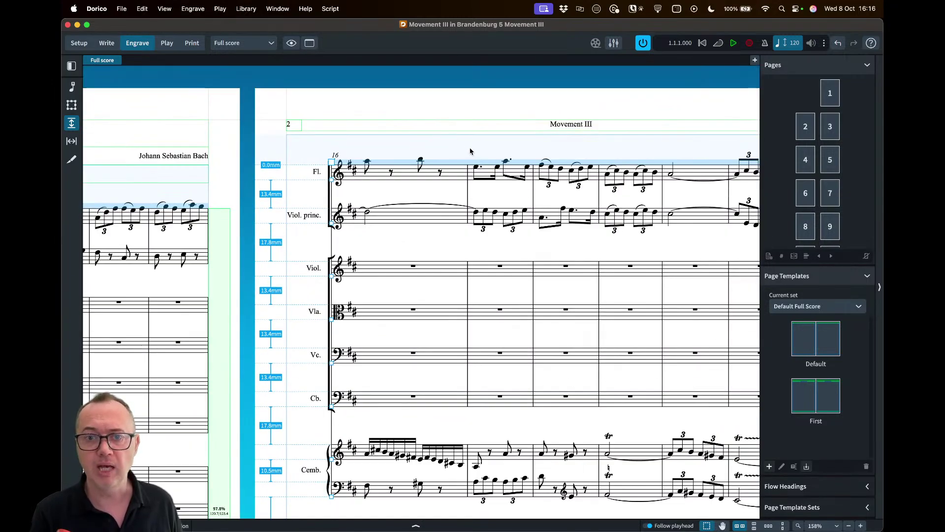
pyautogui.hscroll(8, 470, 151)
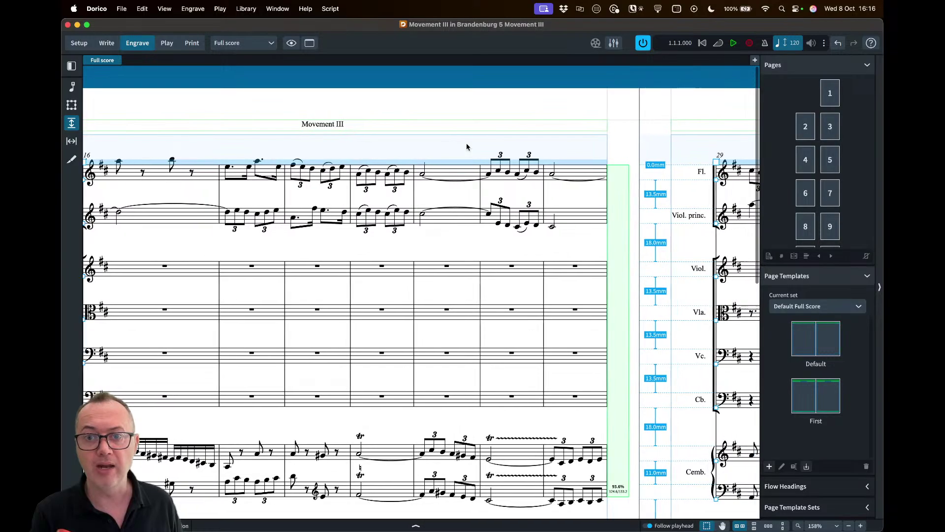
pyautogui.hscroll(-6, 467, 146)
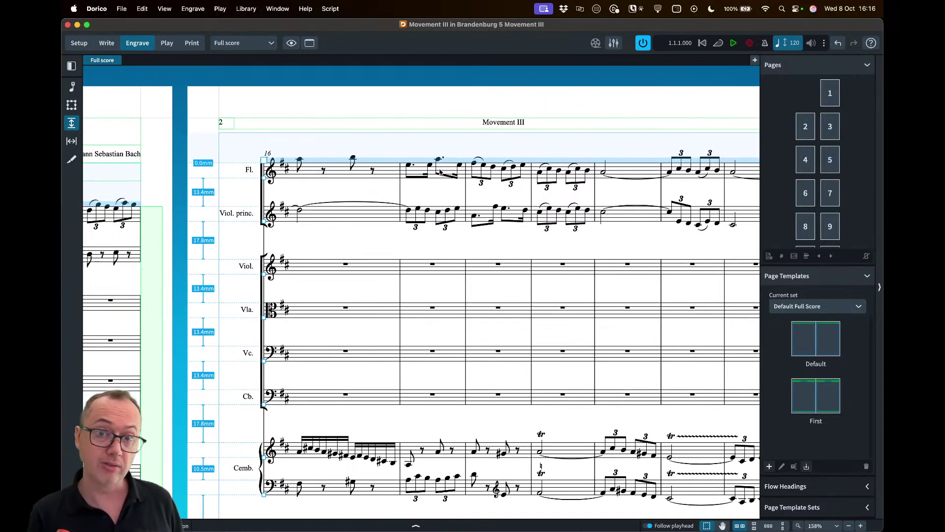
# - Examine the music frame margin below the last system on page 2, then compare it with the foot of page 1
pyautogui.scroll(-10, 439, 172)
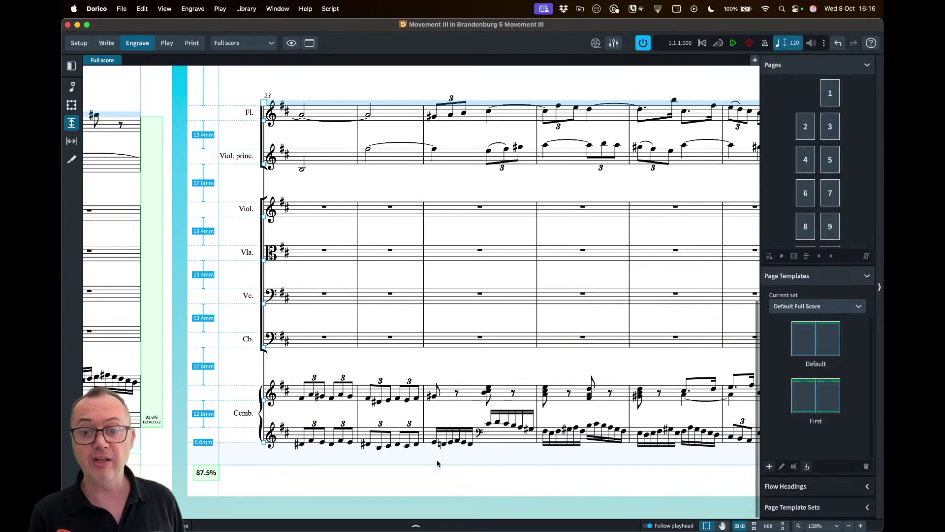
pyautogui.hscroll(2, 440, 463)
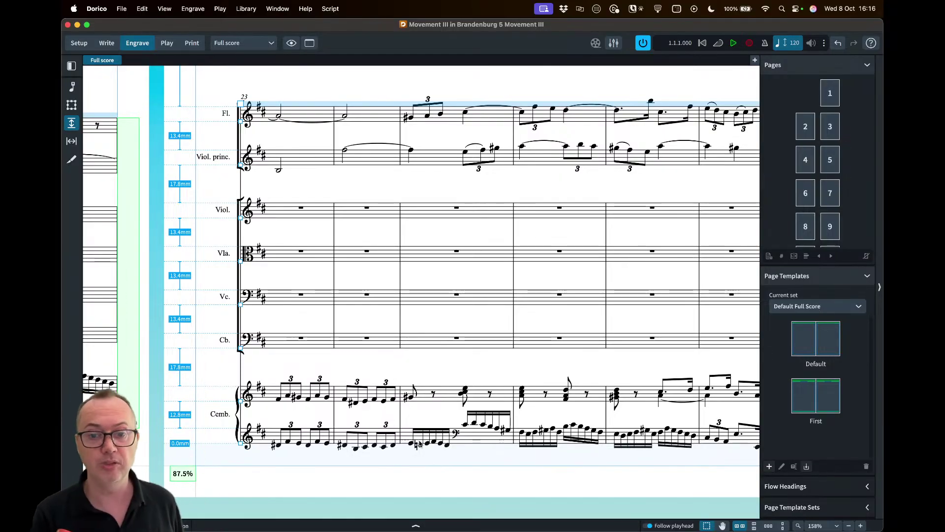
pyautogui.scroll(-3, 365, 295)
pyautogui.scroll(-2, 365, 295)
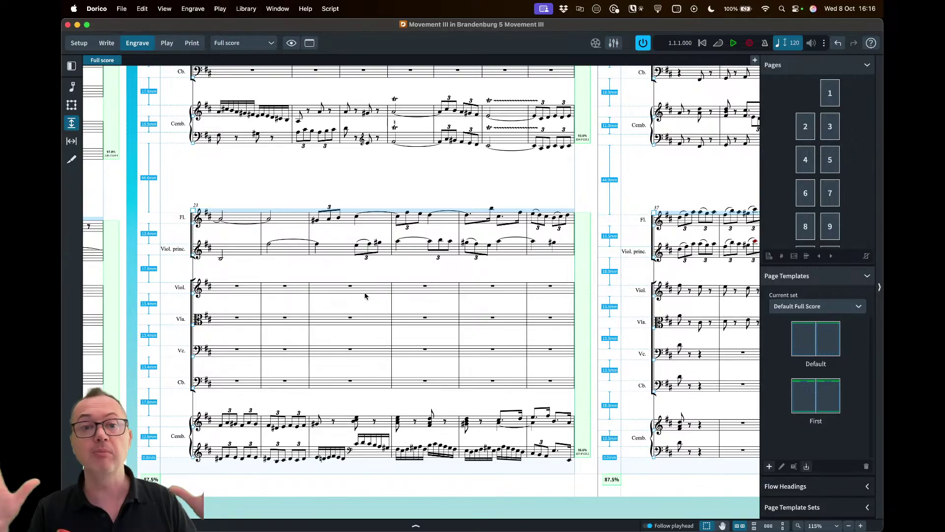
pyautogui.hscroll(-5, 365, 295)
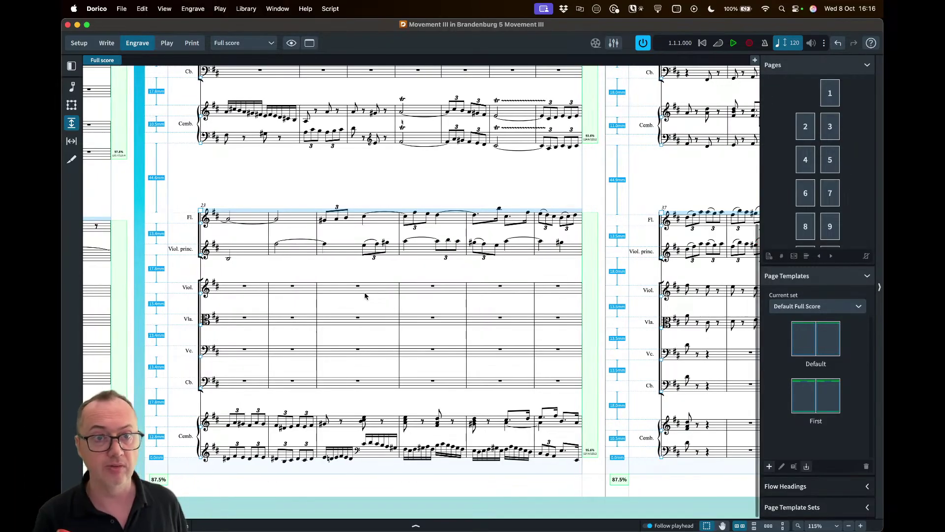
pyautogui.hscroll(-3, 238, 210)
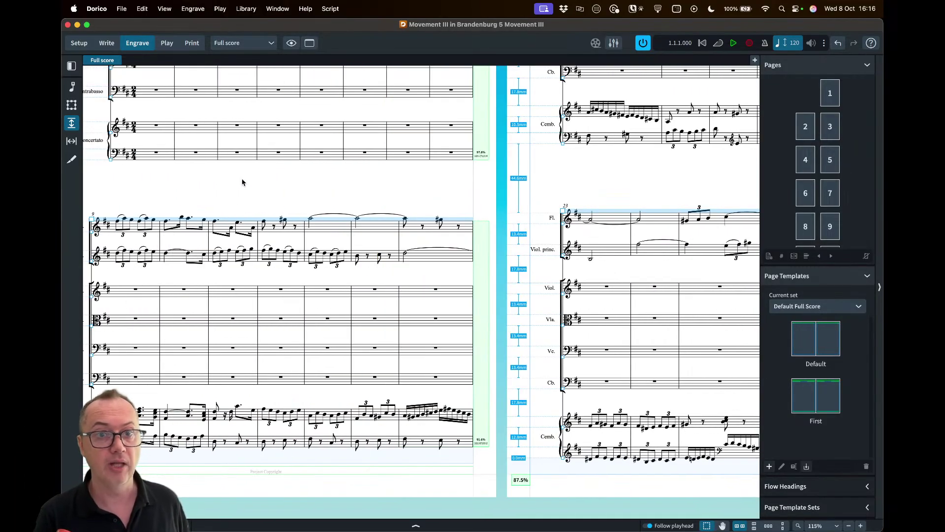
# - Reopen the Layout Options to review the page margins and music frame margins of the full score, then close them
pyautogui.click(246, 8)
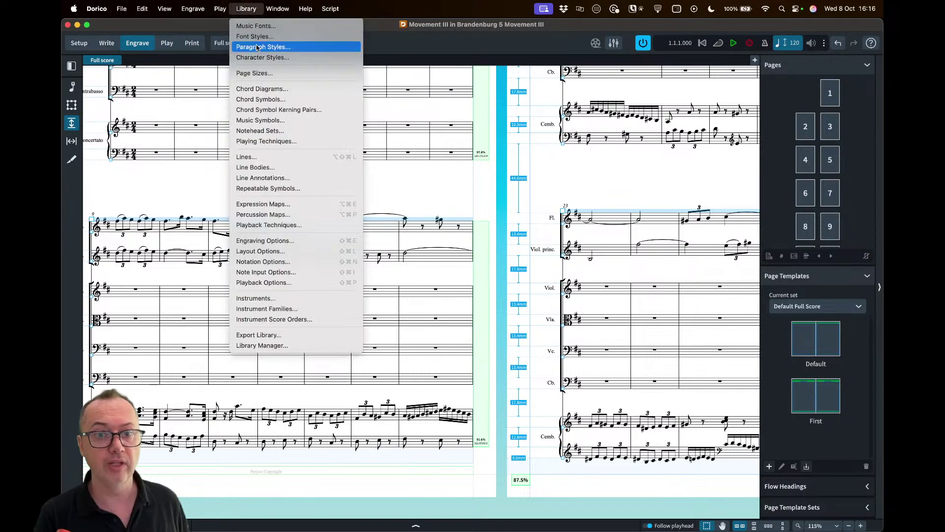
pyautogui.click(256, 251)
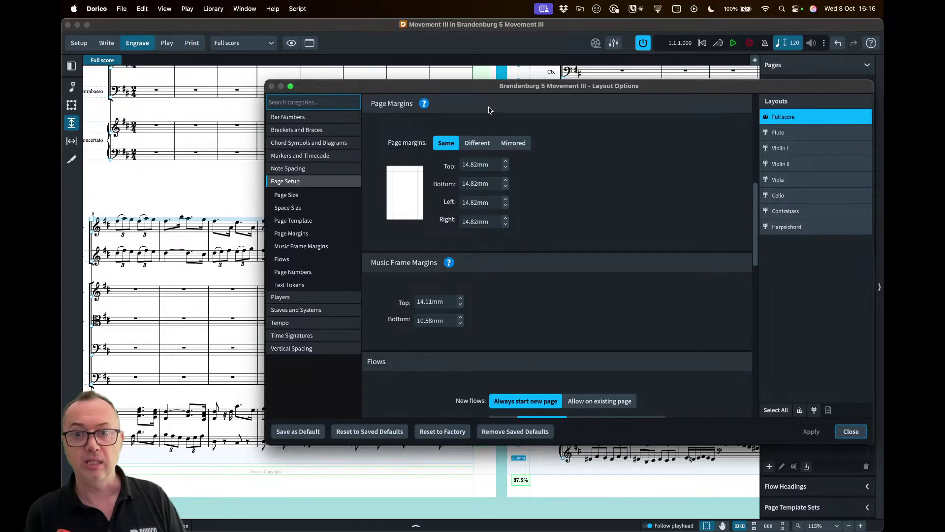
pyautogui.moveTo(482, 92); pyautogui.dragTo(458, 89)
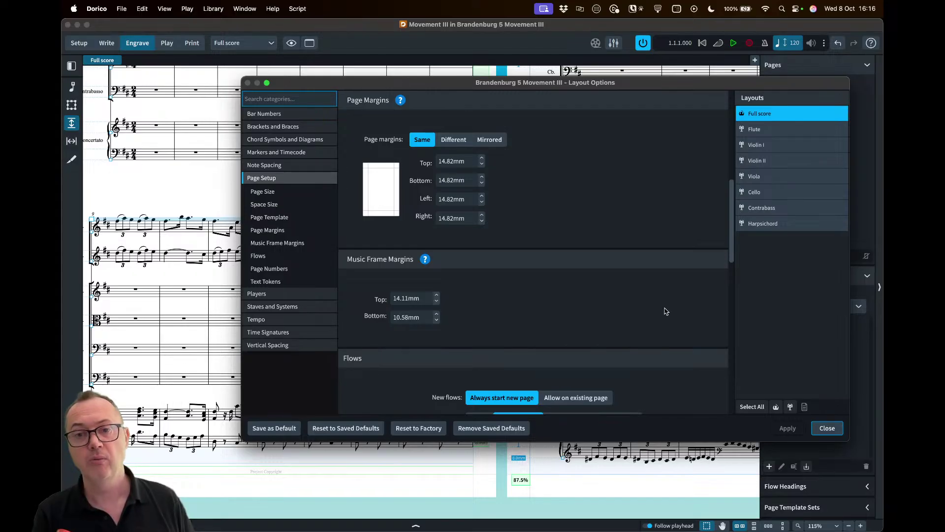
pyautogui.click(827, 428)
# - Leave staff spacing and switch to graphic editing in Engrave mode with the first page in view
pyautogui.scroll(5, 353, 256)
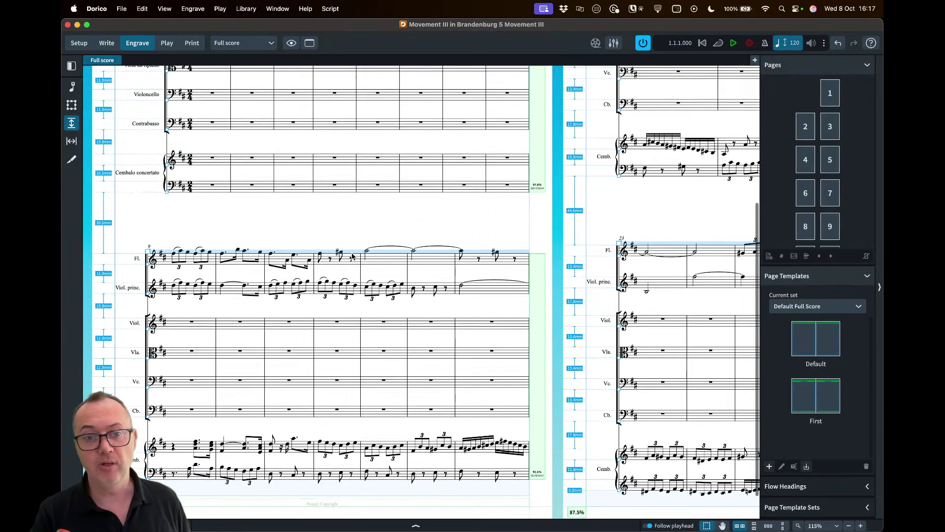
pyautogui.scroll(2, 352, 255)
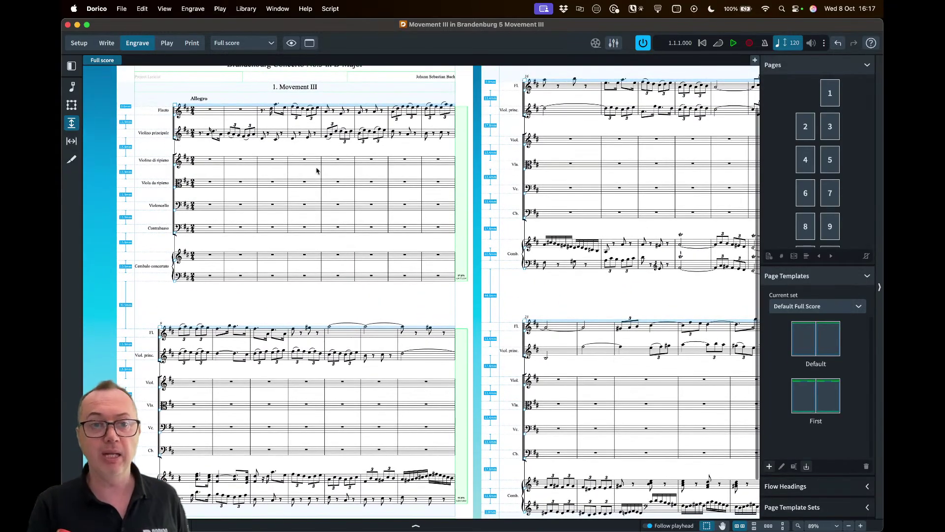
pyautogui.click(71, 86)
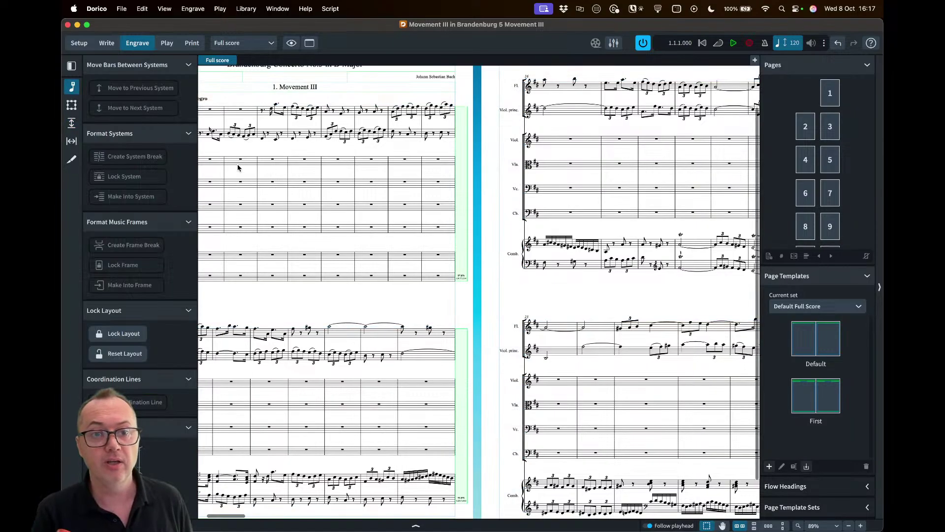
# - Look over the first page's titles, both systems and the frame fullness indicators in graphic editing
pyautogui.scroll(-2, 238, 167)
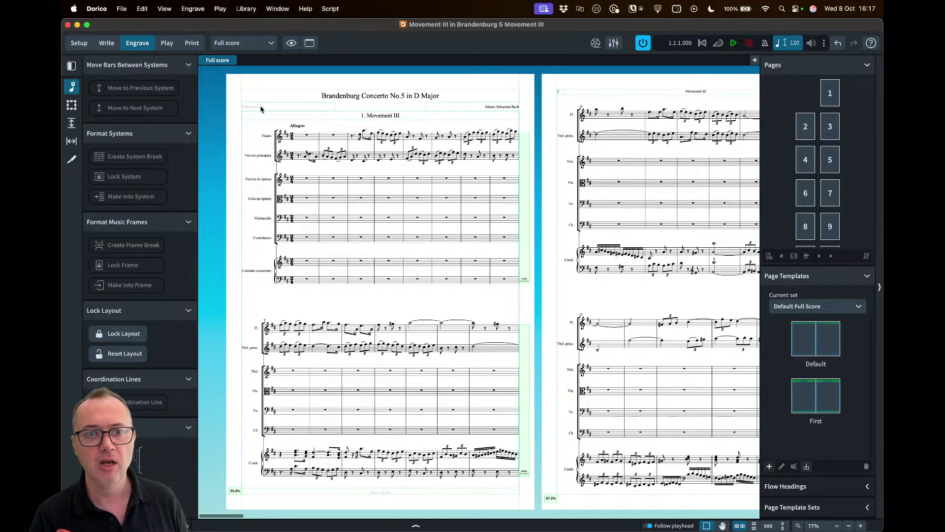
pyautogui.scroll(1, 272, 114)
pyautogui.scroll(5, 271, 114)
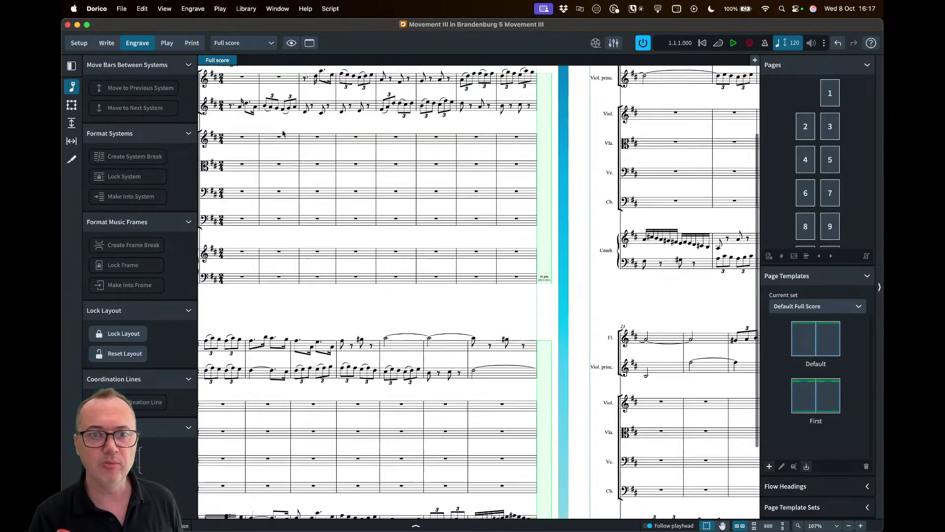
pyautogui.scroll(1, 275, 128)
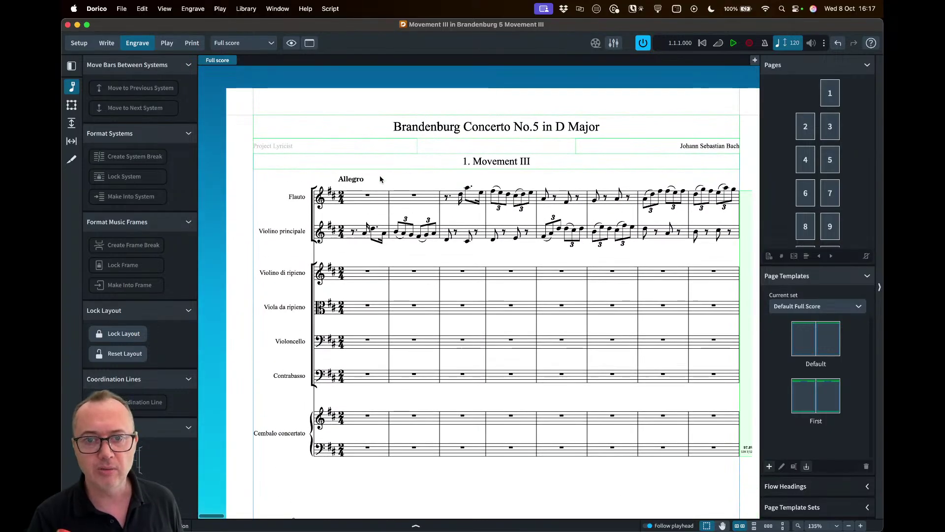
pyautogui.scroll(-2, 378, 184)
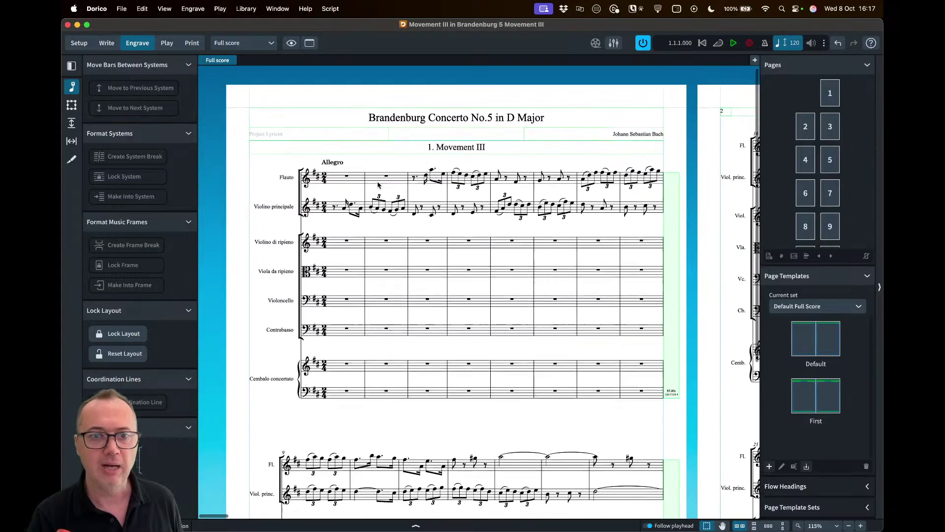
pyautogui.scroll(-5, 346, 400)
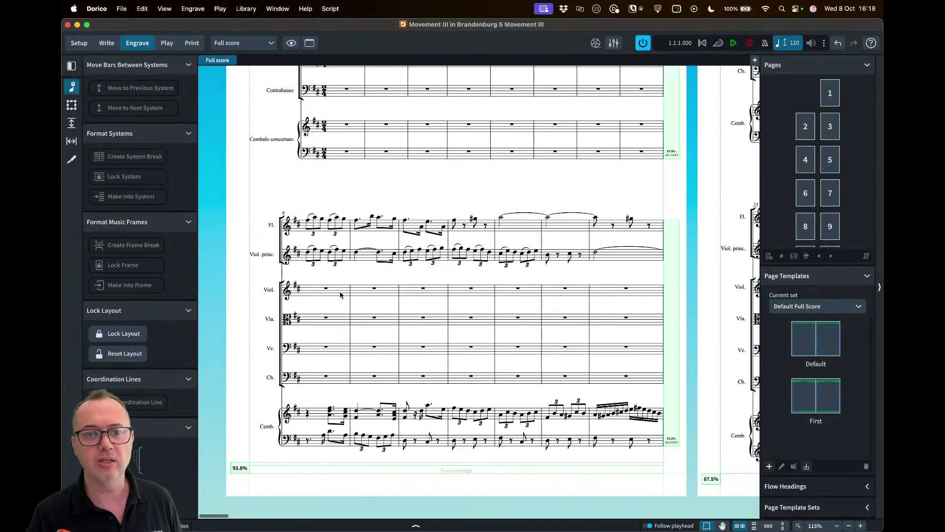
pyautogui.scroll(5, 341, 294)
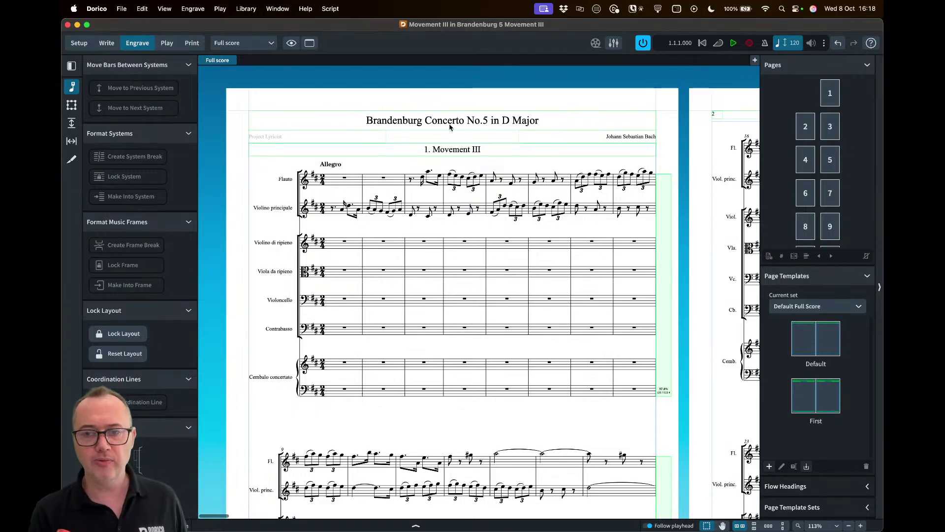
# - Add a sample name after the project lyricist token in the lyricist text frame on the first page
pyautogui.scroll(5, 449, 127)
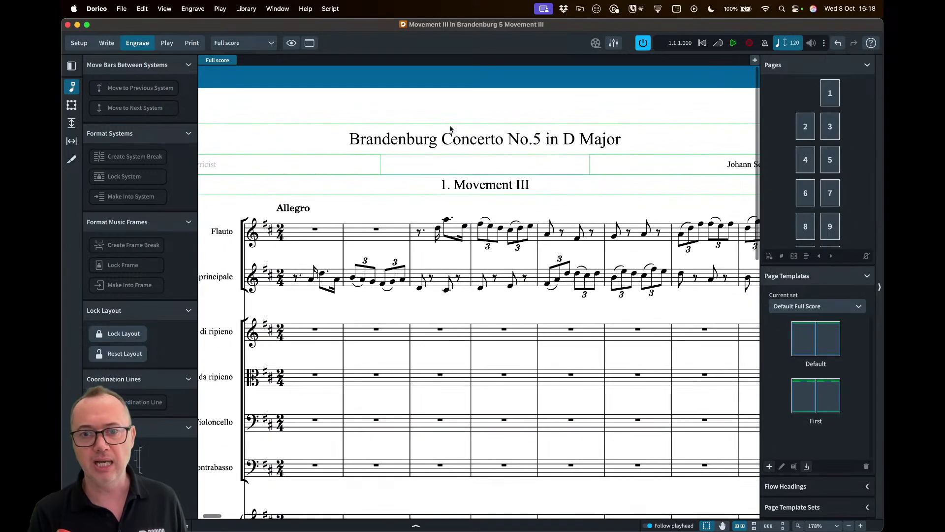
pyautogui.scroll(-3, 451, 128)
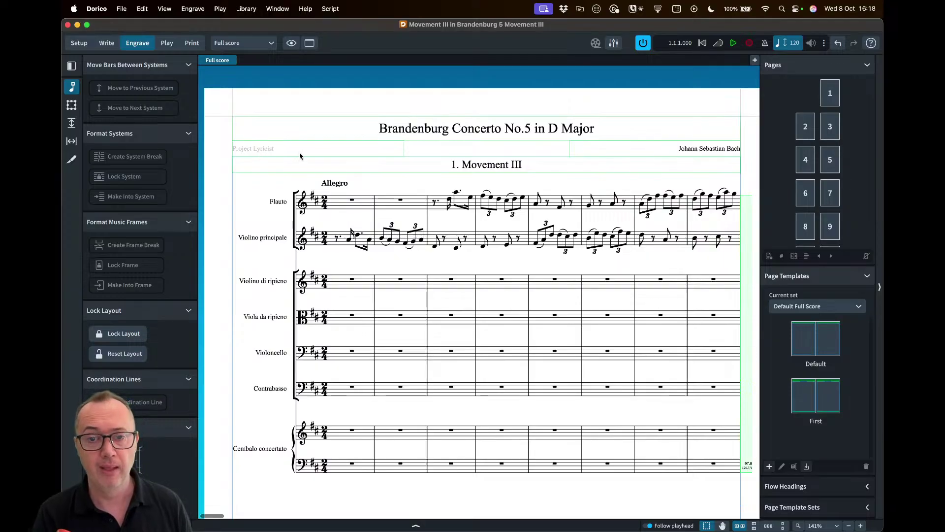
pyautogui.doubleClick(269, 148)
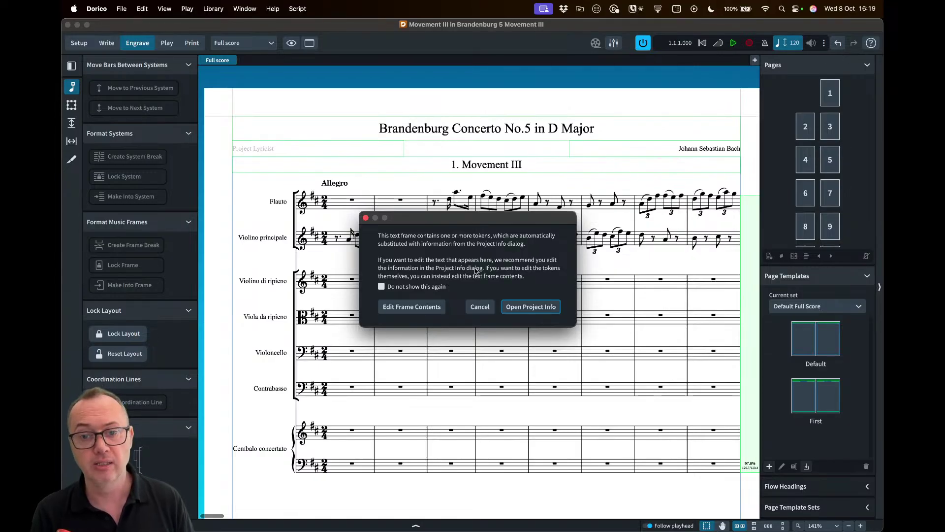
pyautogui.click(405, 307)
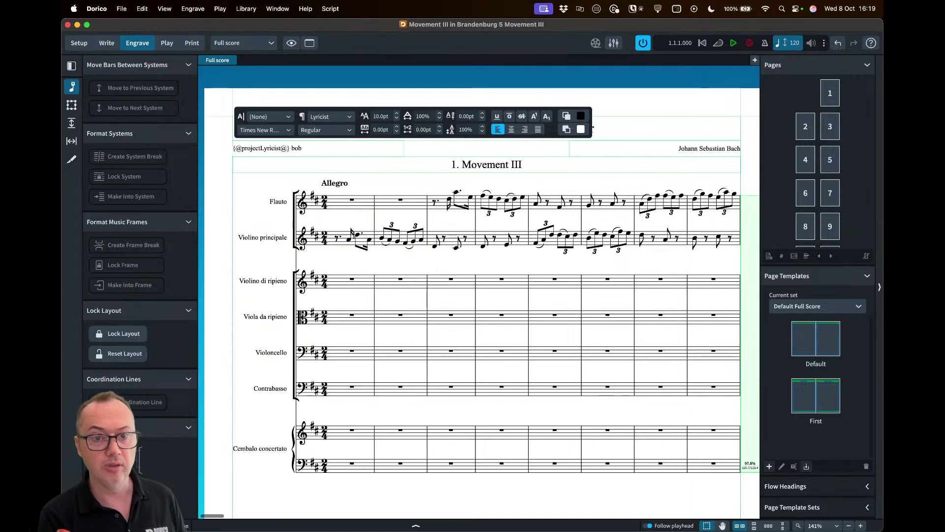
pyautogui.moveTo(265, 147); pyautogui.dragTo(250, 148)
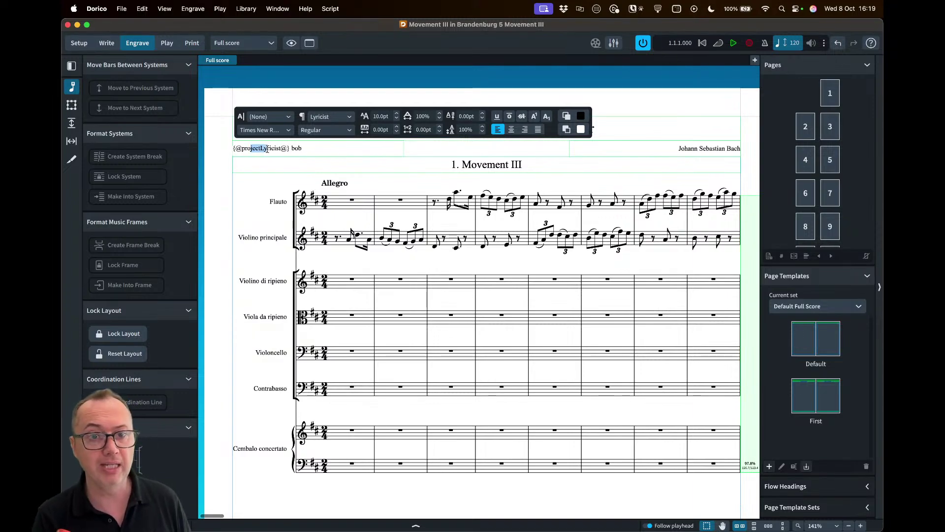
pyautogui.click(269, 150)
pyautogui.click(290, 188)
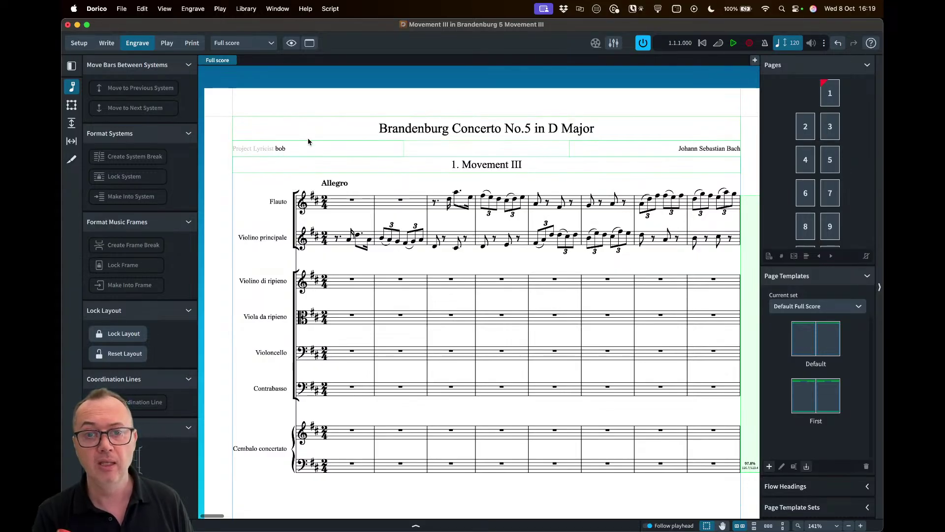
# - Remove all page overrides with page 1 selected
pyautogui.click(829, 93)
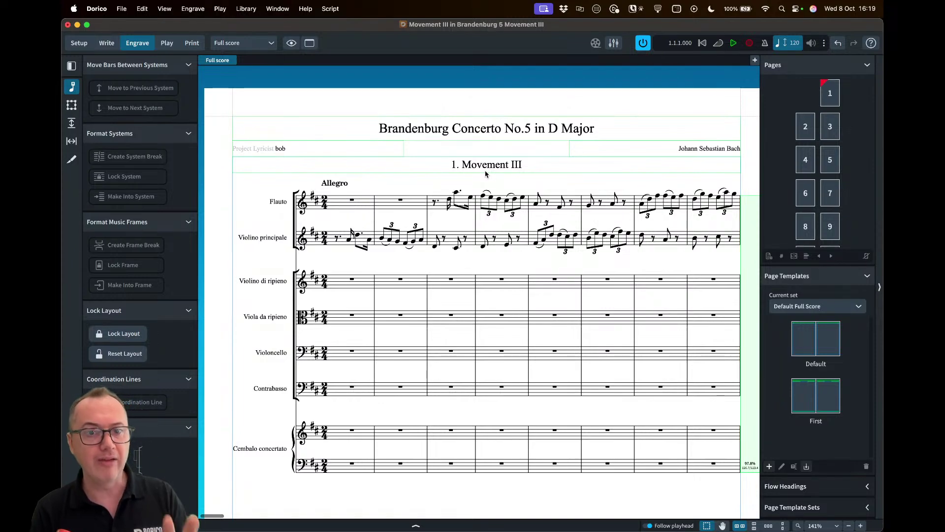
pyautogui.click(830, 95)
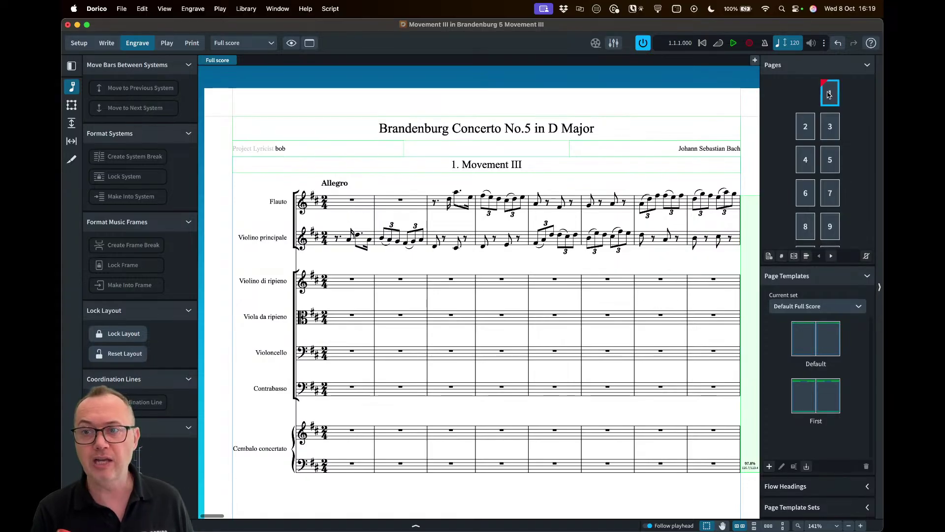
pyautogui.rightClick(830, 97)
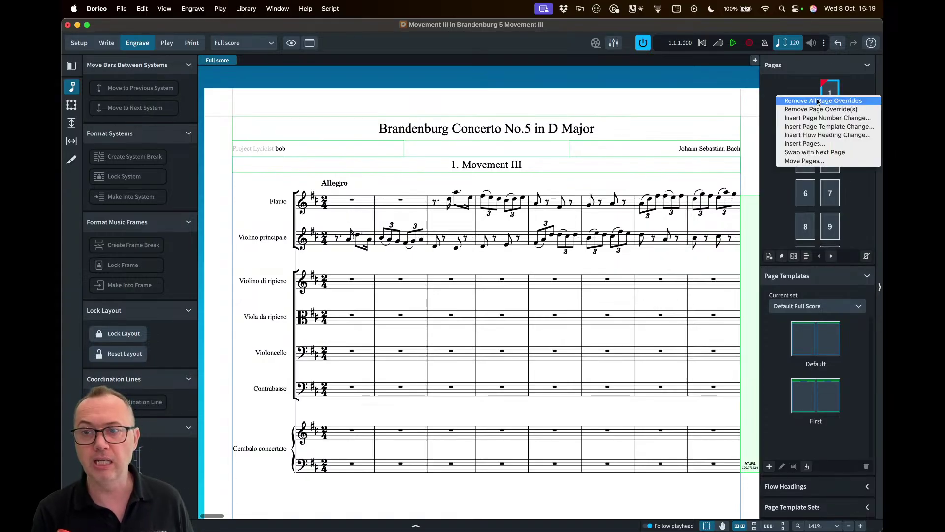
pyautogui.click(831, 101)
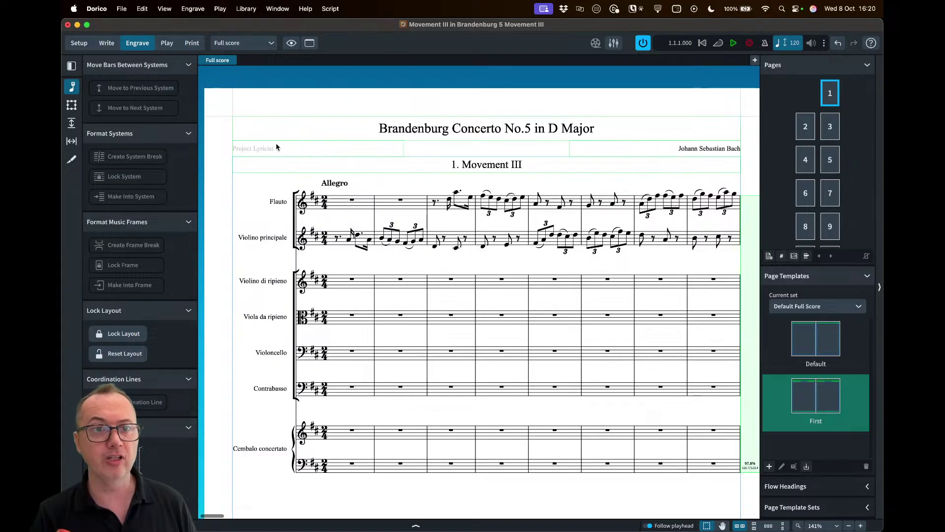
# - Review the Project Info fields for the whole project and for the Movement III flow, compare them with the page, then close the dialog
pyautogui.click(122, 9)
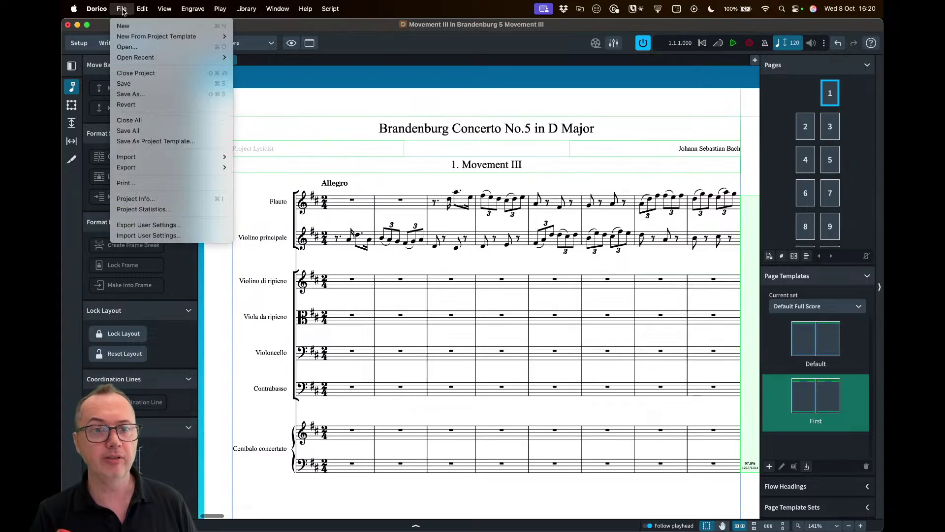
pyautogui.click(140, 198)
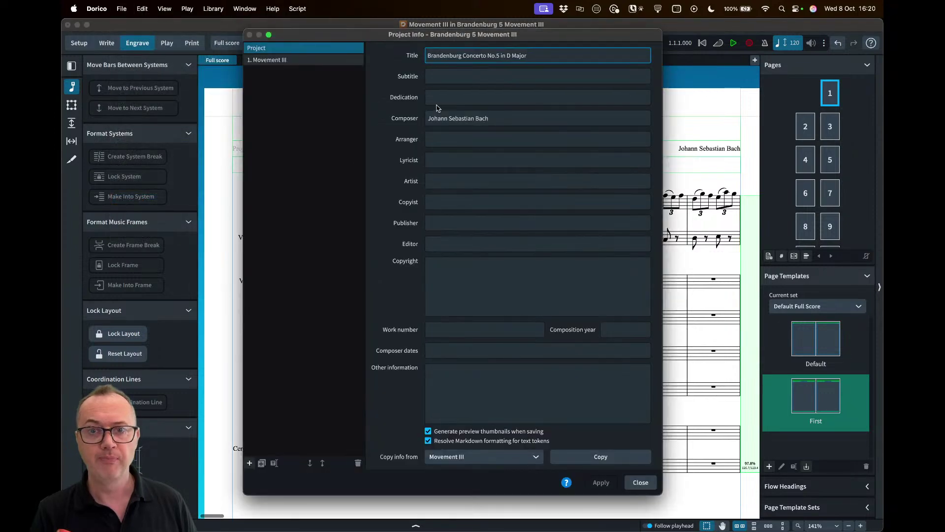
pyautogui.moveTo(540, 40); pyautogui.dragTo(528, 55)
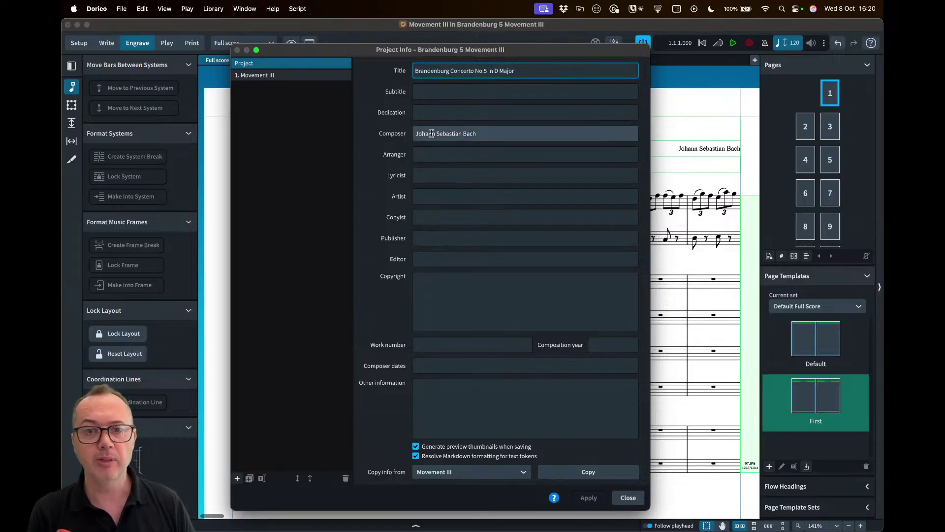
pyautogui.click(265, 77)
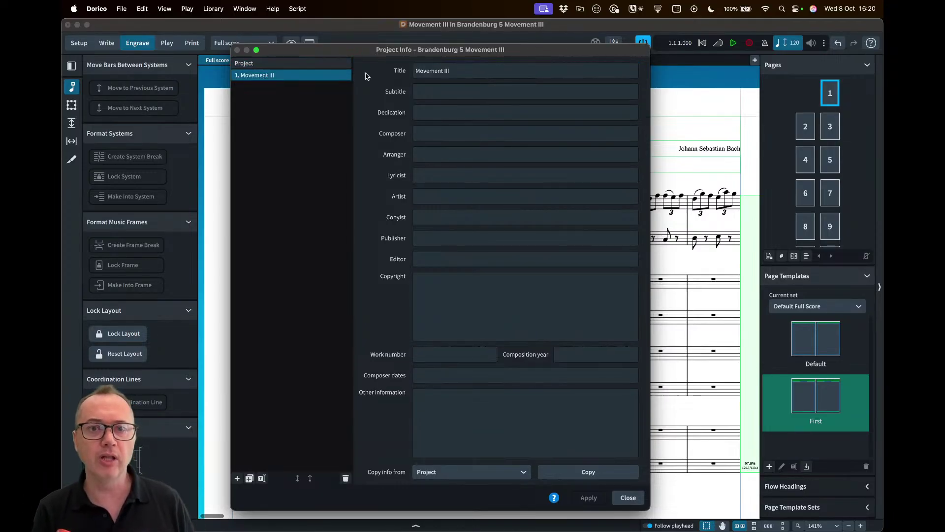
pyautogui.click(276, 63)
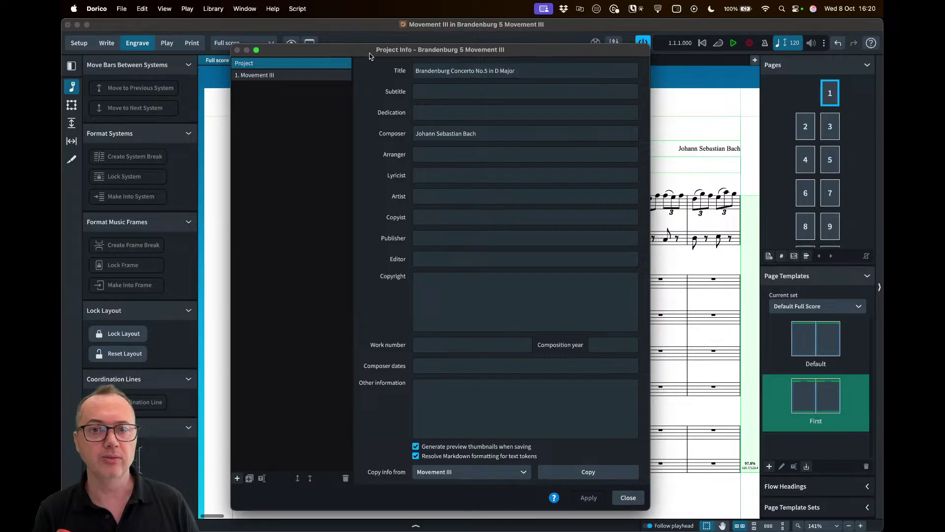
pyautogui.moveTo(366, 55); pyautogui.dragTo(376, 211)
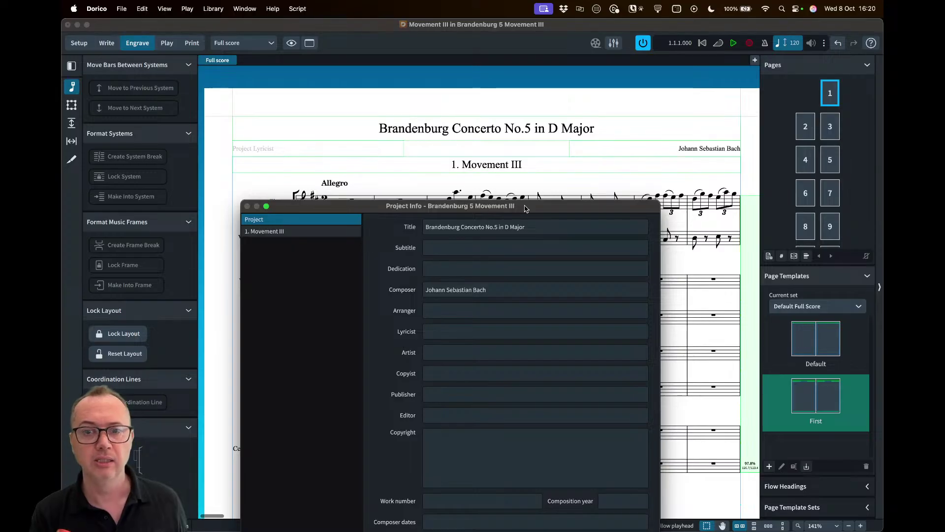
pyautogui.moveTo(525, 208); pyautogui.dragTo(580, 84)
pyautogui.press('Return')
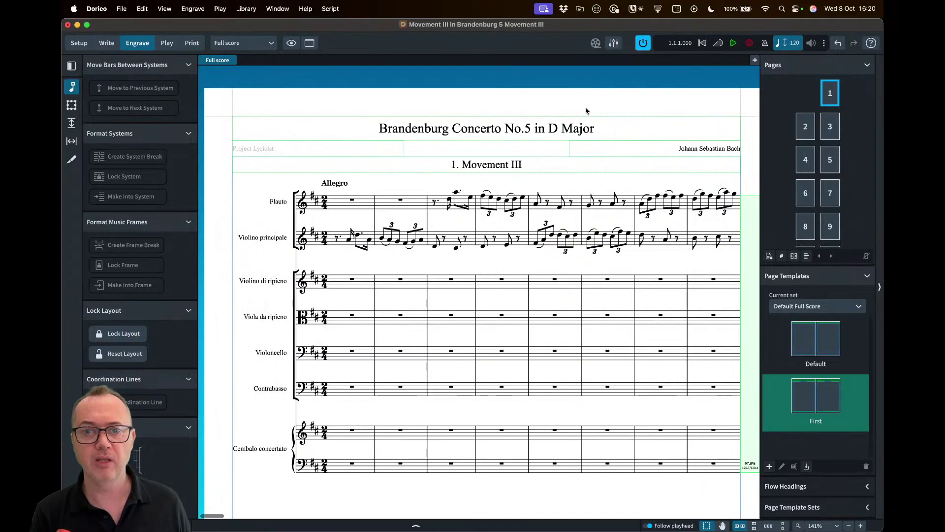
# - Inspect the tokens inside the main title frame and the flow heading frame, leaving both without editing
pyautogui.doubleClick(512, 132)
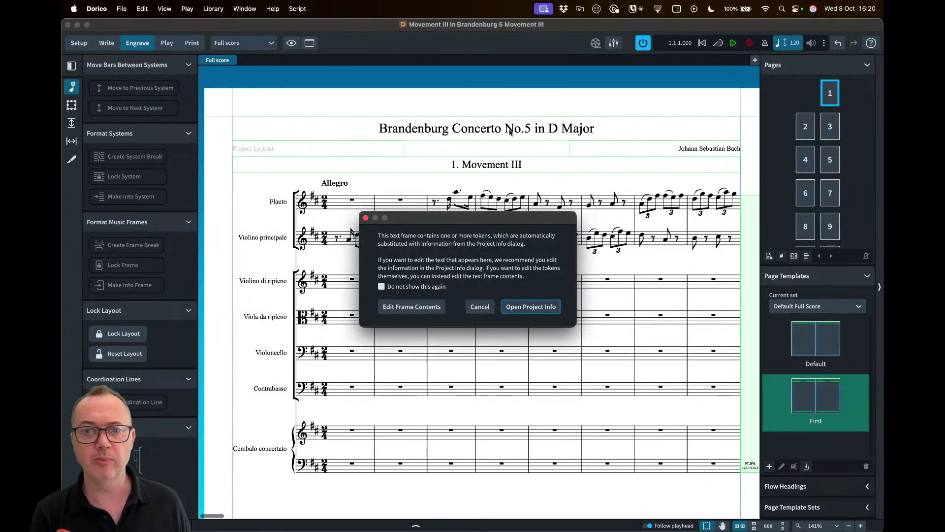
pyautogui.click(430, 307)
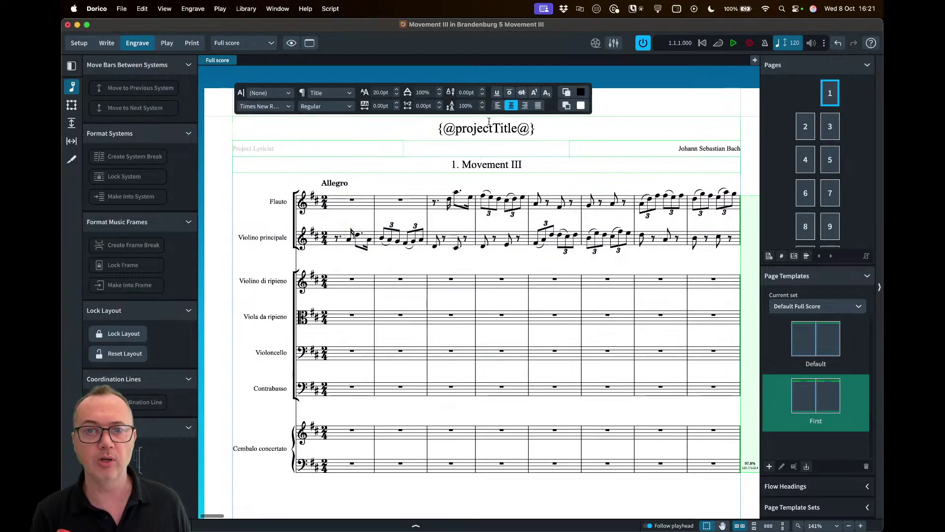
pyautogui.press('Escape')
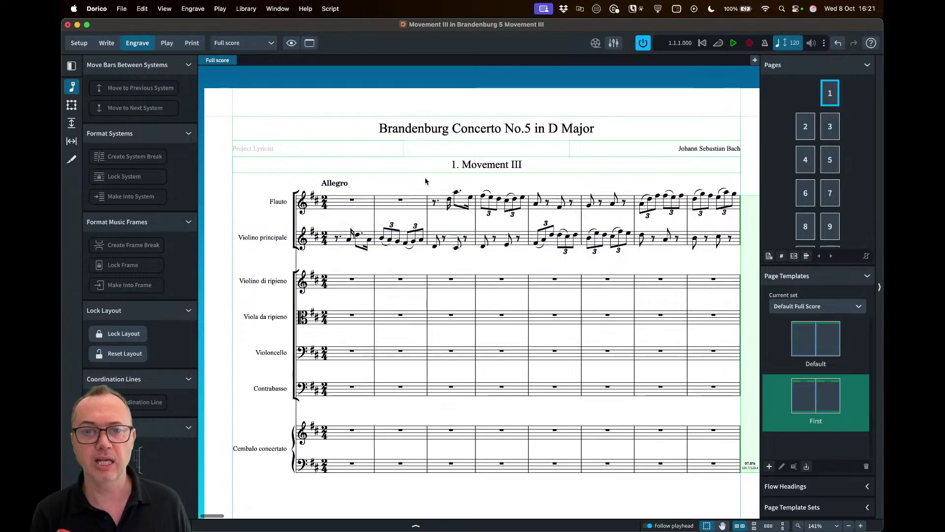
pyautogui.press('Return')
pyautogui.click(412, 307)
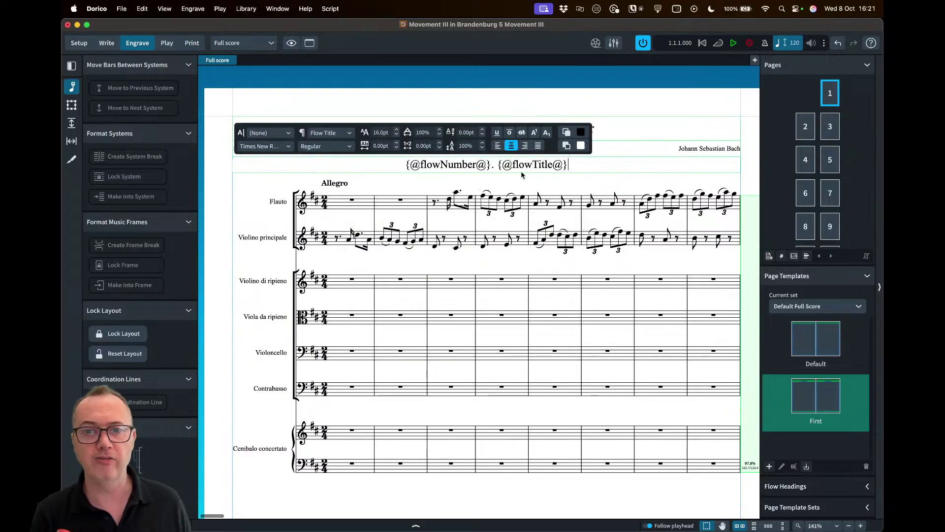
pyautogui.press('Escape')
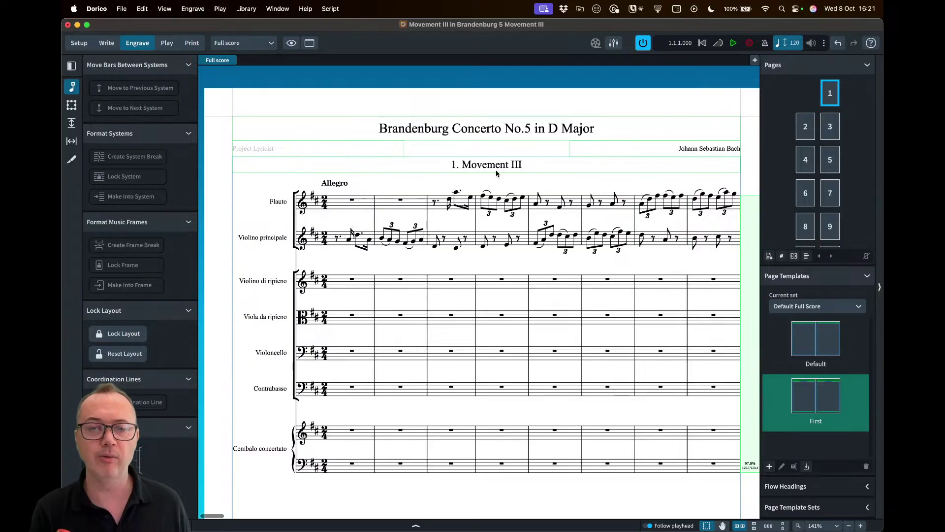
# - Fill in the project's Arranger field in Project Info with "Arr." and the arranger's name, then apply and close
pyautogui.click(121, 9)
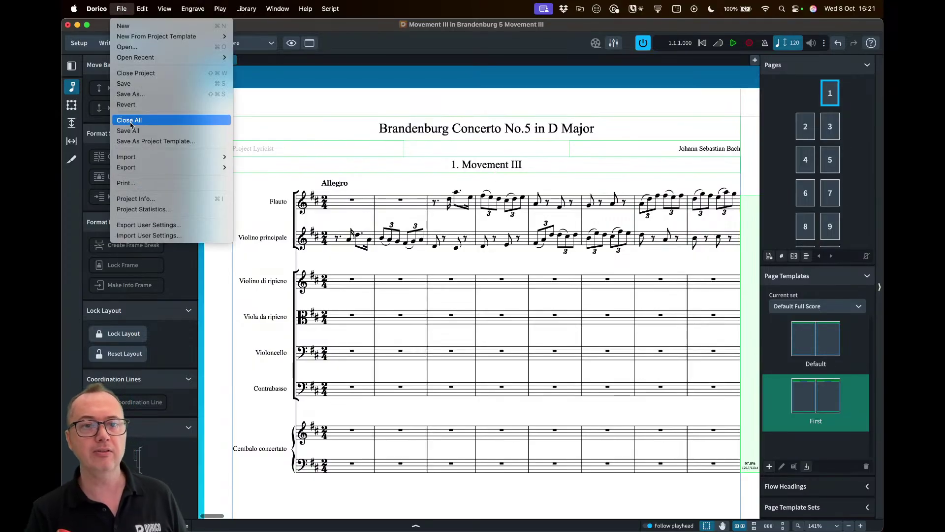
pyautogui.click(145, 201)
pyautogui.click(494, 175)
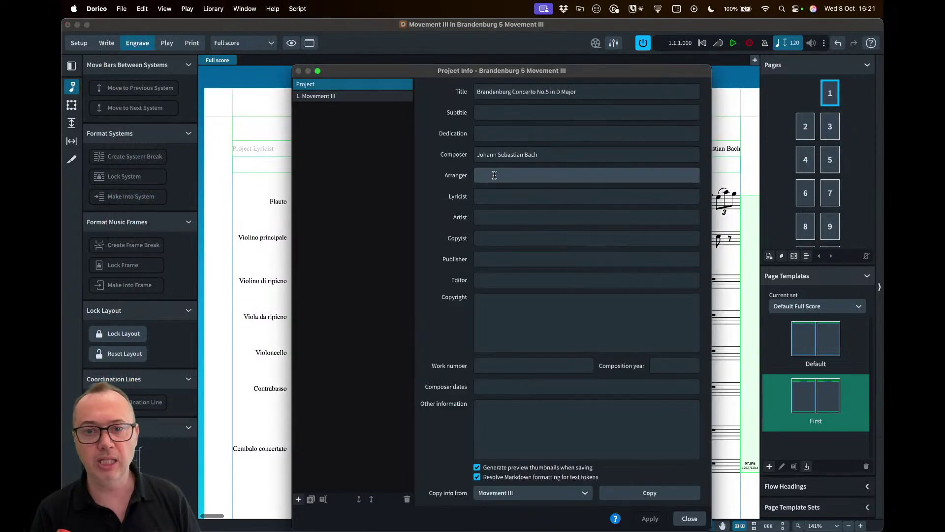
pyautogui.moveTo(622, 79); pyautogui.dragTo(551, 185)
pyautogui.write('A')
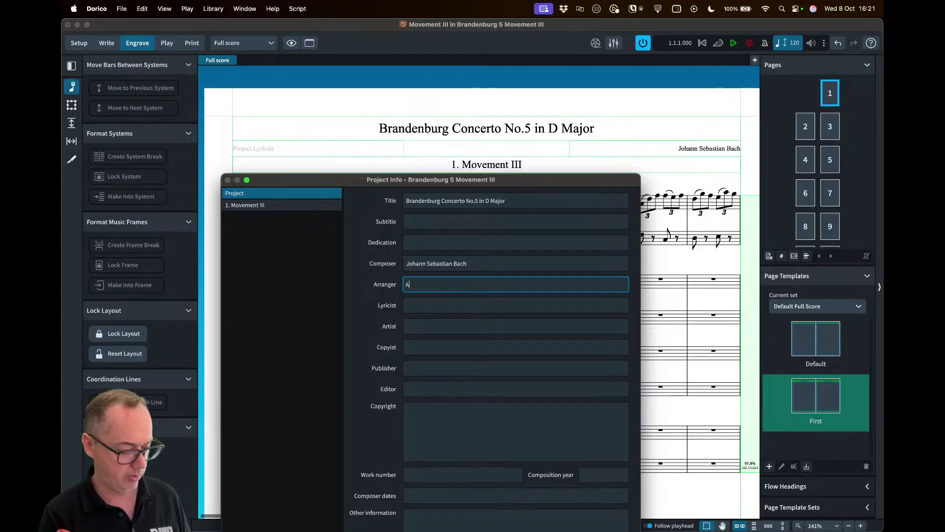
pyautogui.write('rr. J. Barron')
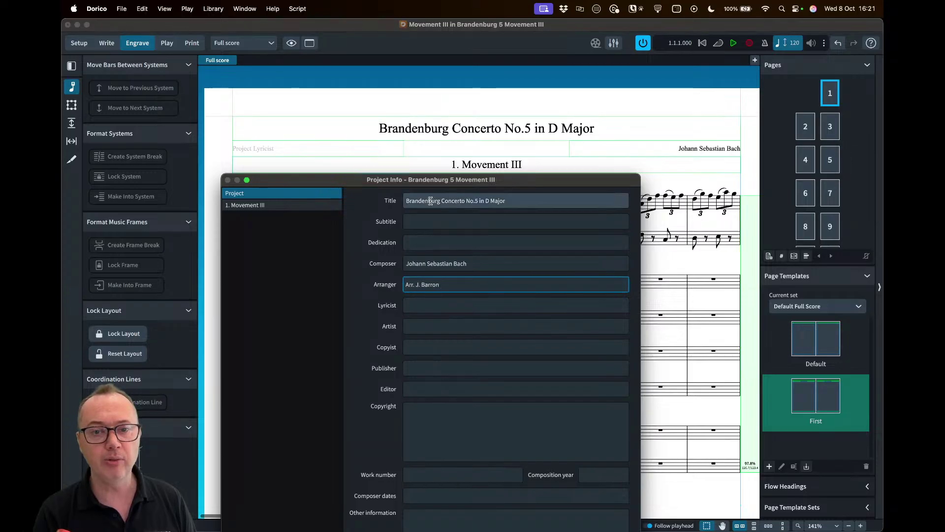
pyautogui.moveTo(427, 185); pyautogui.dragTo(428, 80)
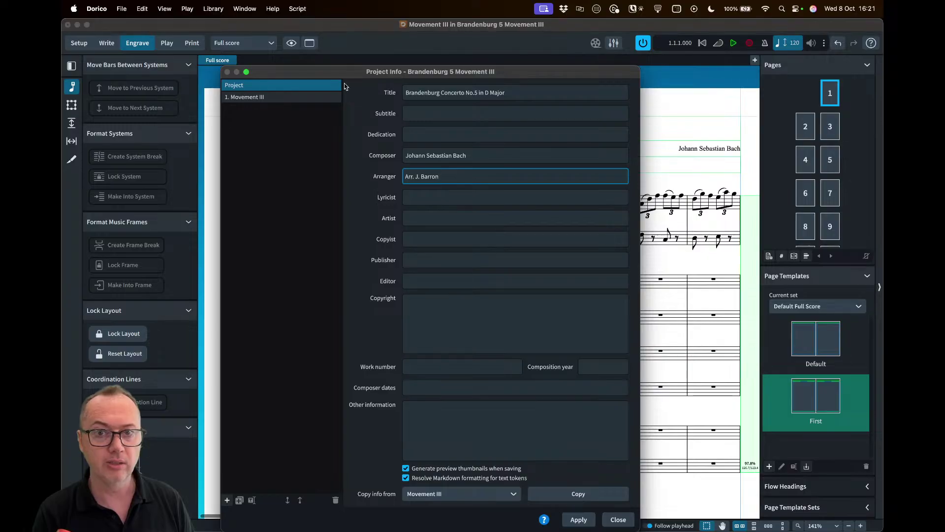
pyautogui.click(578, 520)
pyautogui.click(618, 520)
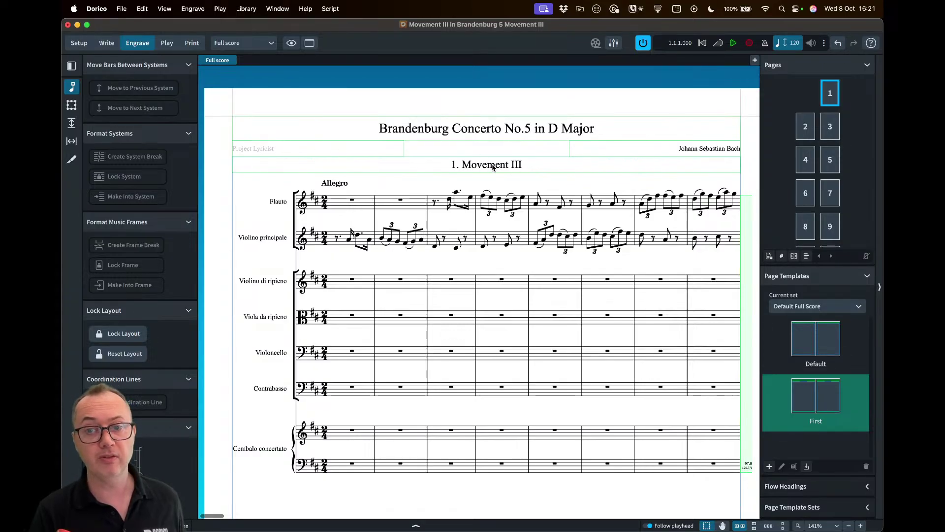
# - Examine the copyright frame at the foot of page 1, the page number and running header on page 2, and the first page's title and composer frames
pyautogui.scroll(-10, 493, 167)
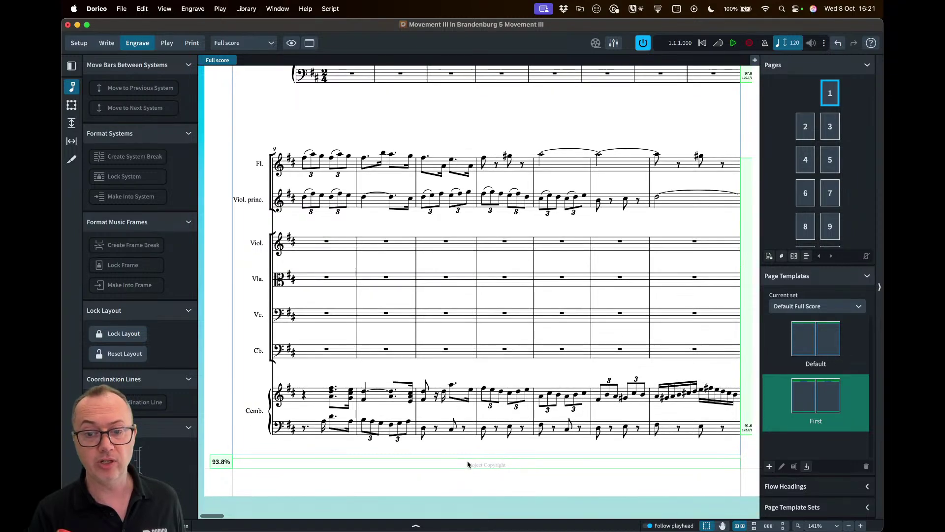
pyautogui.hscroll(6, 485, 473)
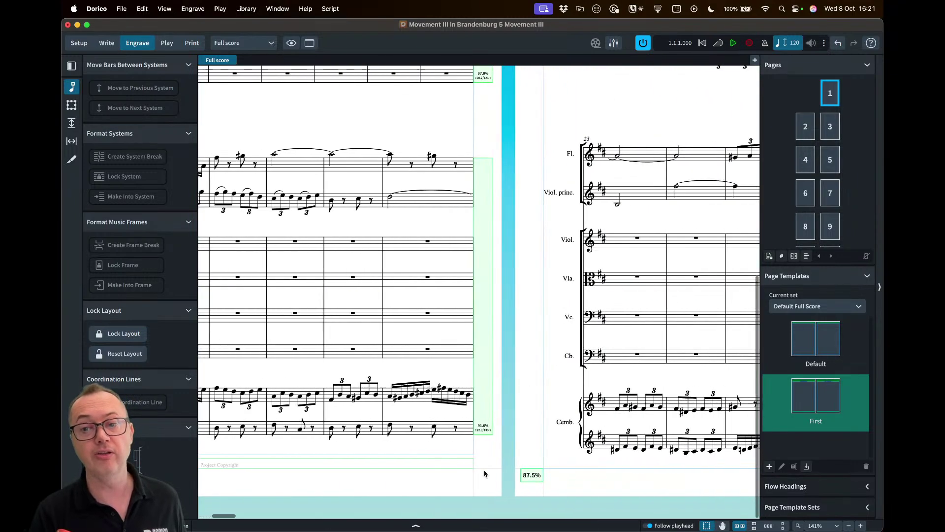
pyautogui.scroll(8, 502, 125)
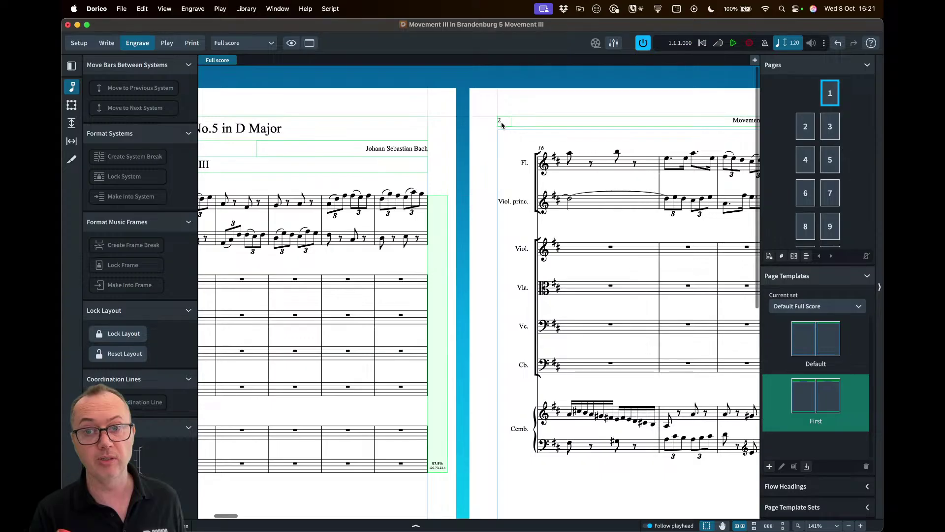
pyautogui.hscroll(5, 502, 125)
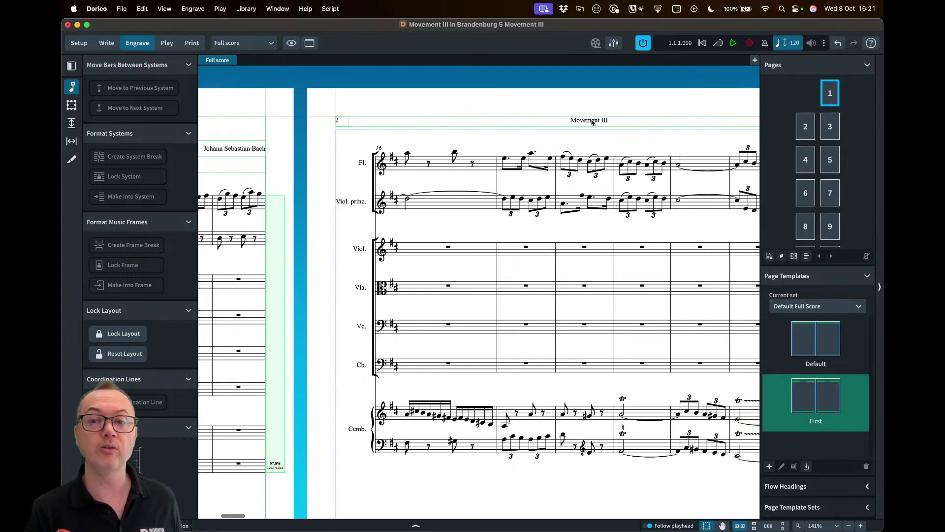
pyautogui.hscroll(-6, 505, 133)
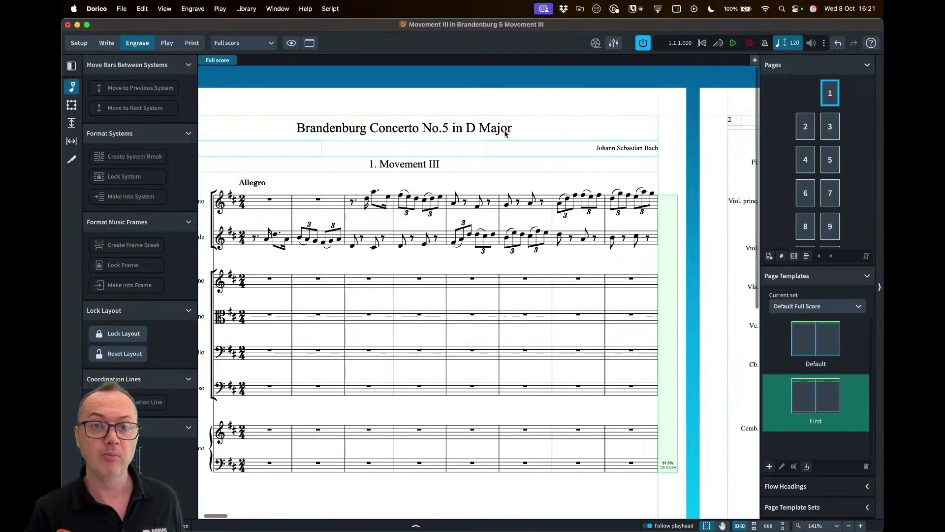
pyautogui.hscroll(-3, 537, 131)
pyautogui.hscroll(3, 610, 145)
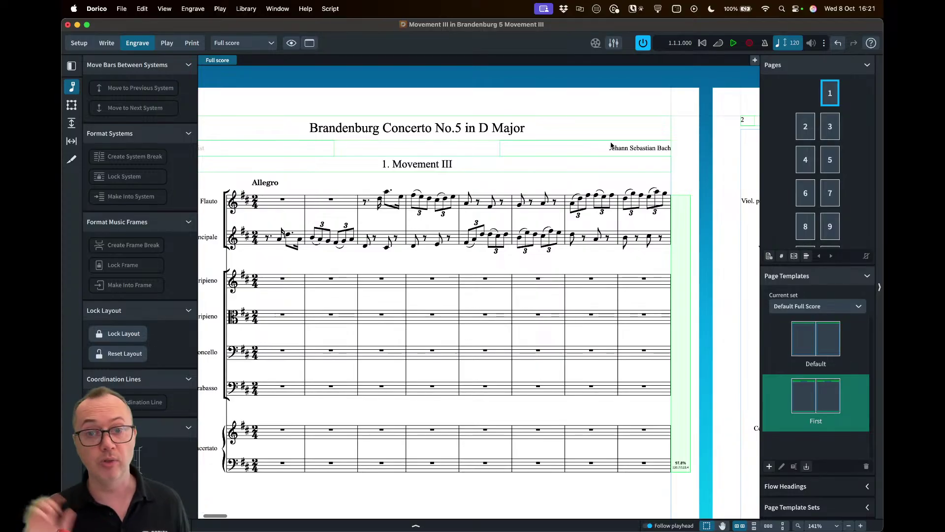
pyautogui.hscroll(-4, 611, 146)
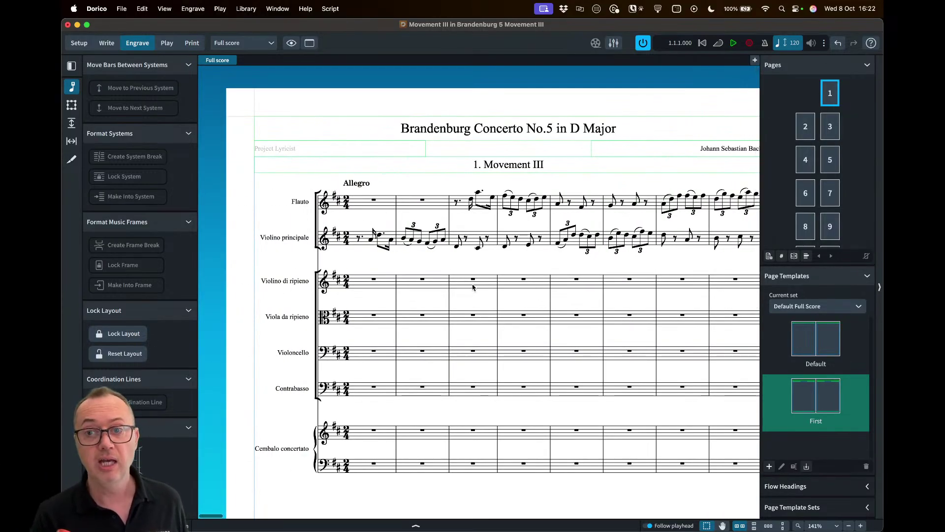
# - Examine page 1 of the score from its title and flow heading frames down to the copyright frame
pyautogui.scroll(-10, 470, 288)
pyautogui.hscroll(3, 654, 474)
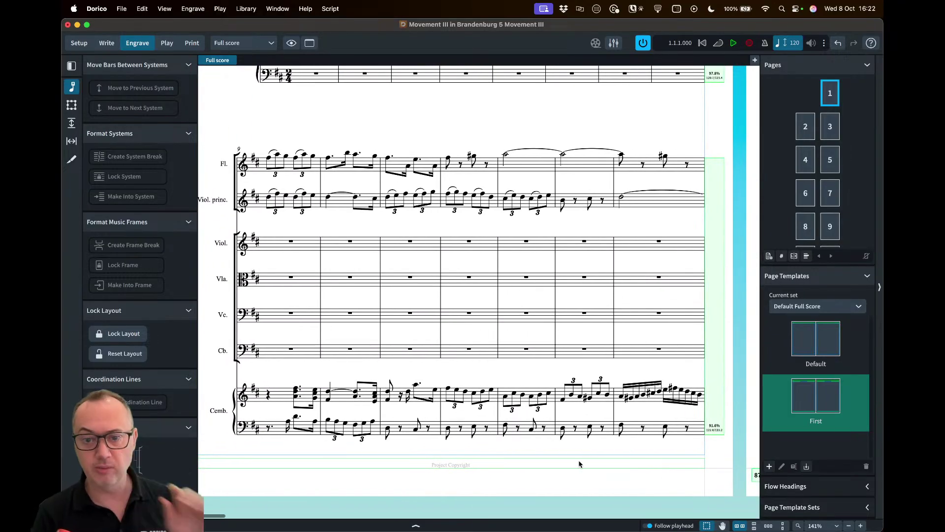
pyautogui.scroll(10, 595, 306)
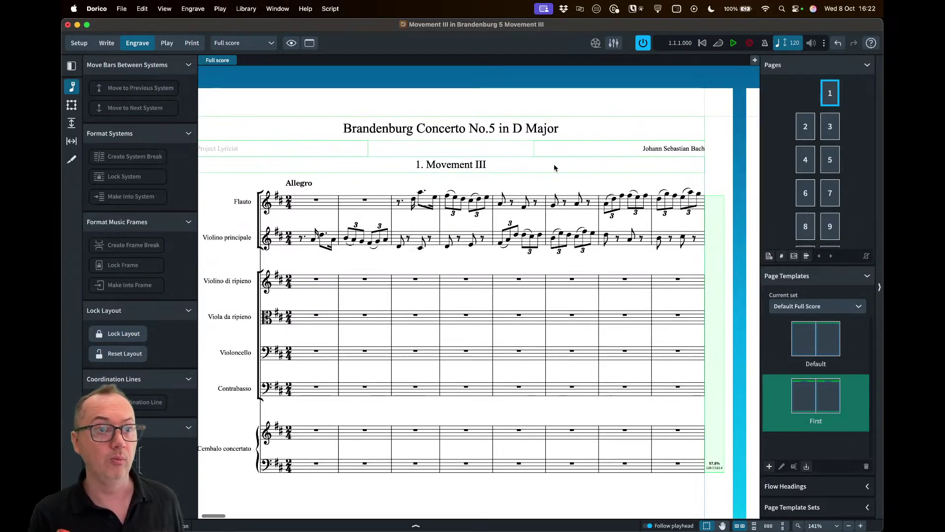
pyautogui.scroll(-3, 554, 168)
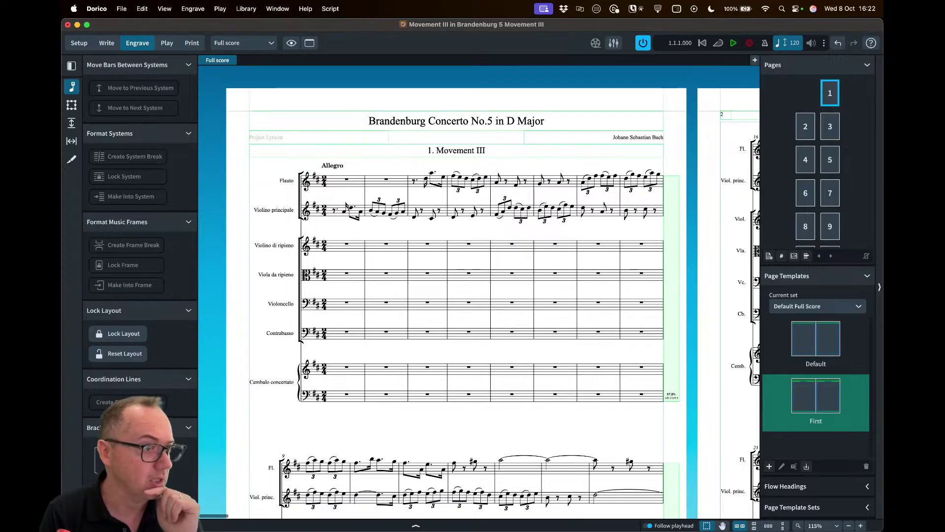
pyautogui.scroll(5, 240, 146)
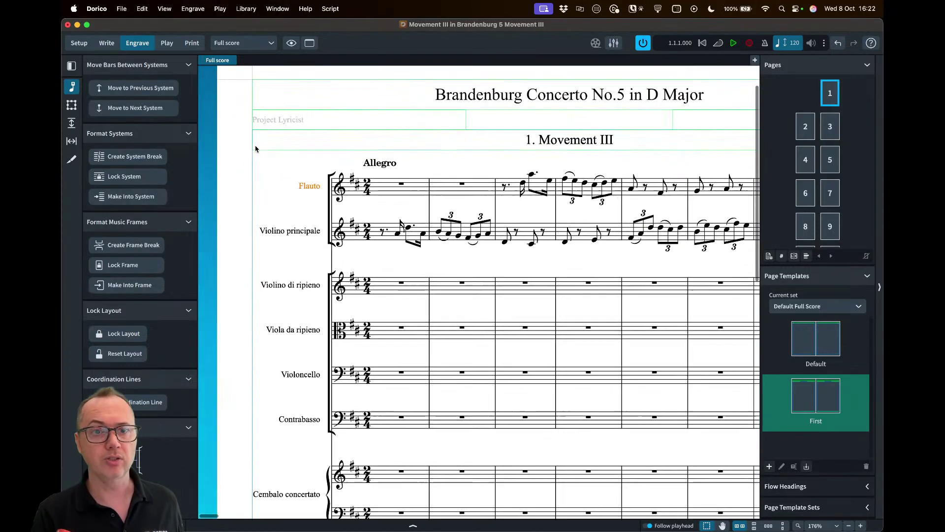
# - Examine the staff distances of both systems on page 1 in Staff Spacing, and return to Graphic Editing
pyautogui.click(72, 123)
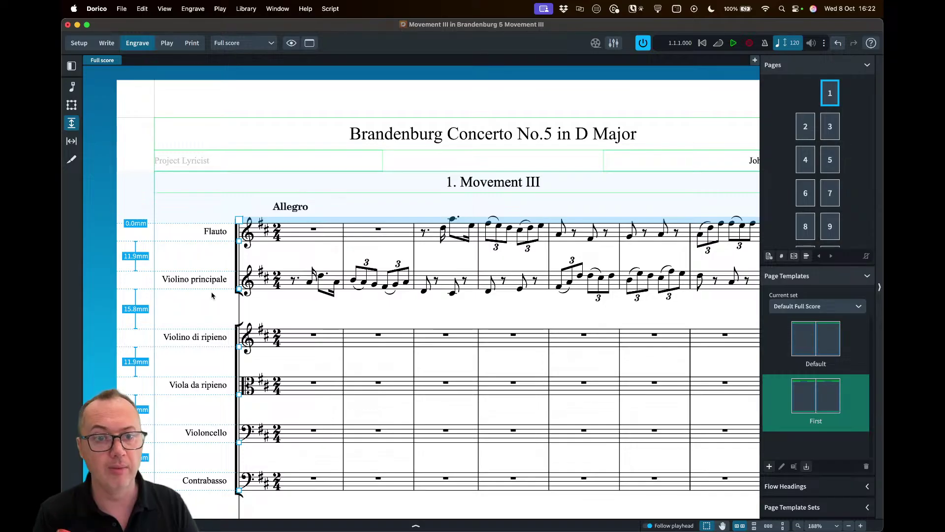
pyautogui.scroll(-15, 226, 330)
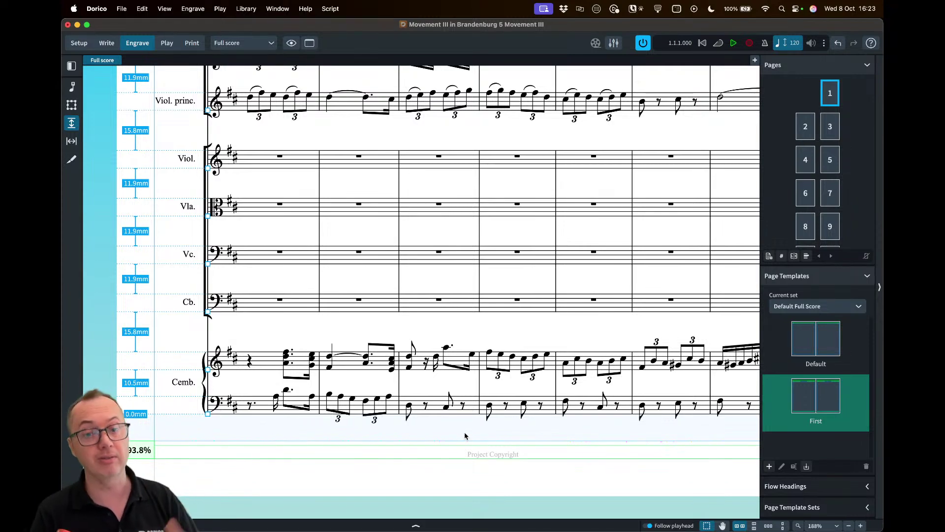
pyautogui.scroll(-5, 419, 243)
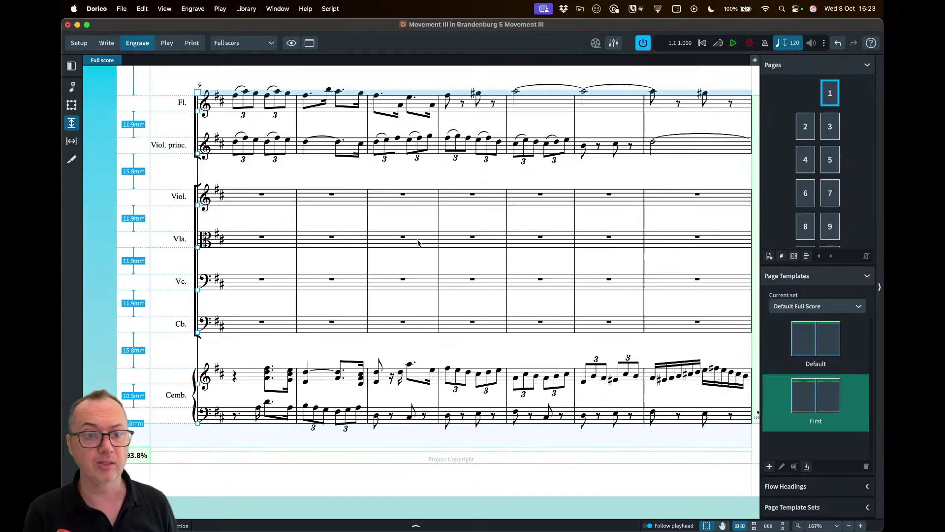
pyautogui.scroll(10, 419, 243)
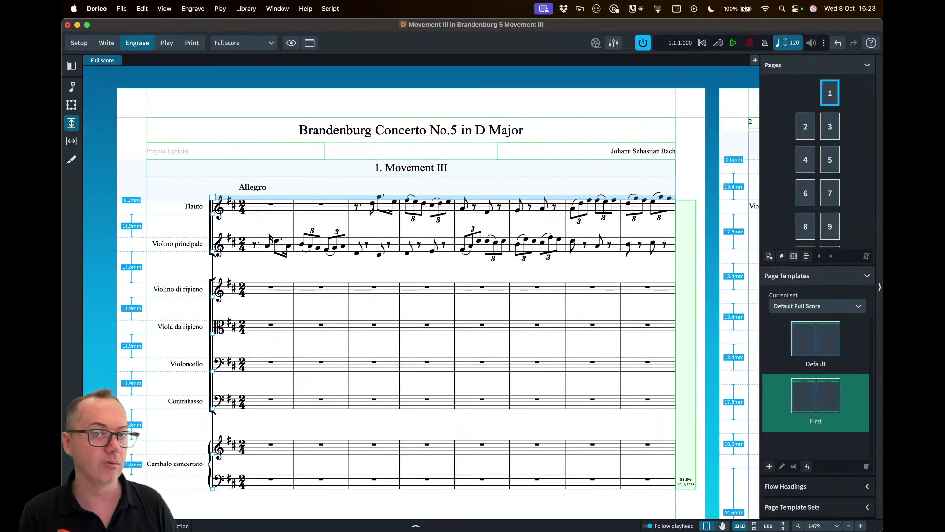
pyautogui.click(73, 87)
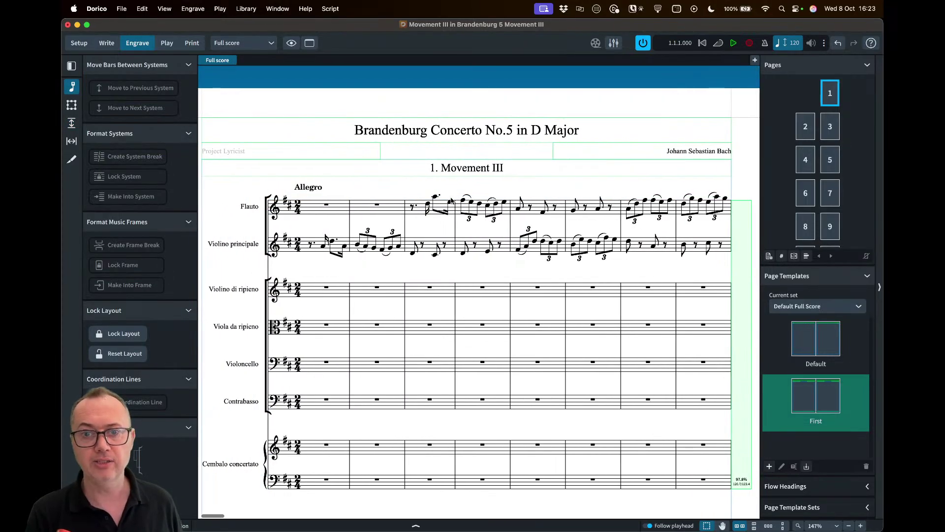
# - Check which page template page 2 uses, and examine the layout of pages 2 and 3
pyautogui.scroll(-3, 451, 200)
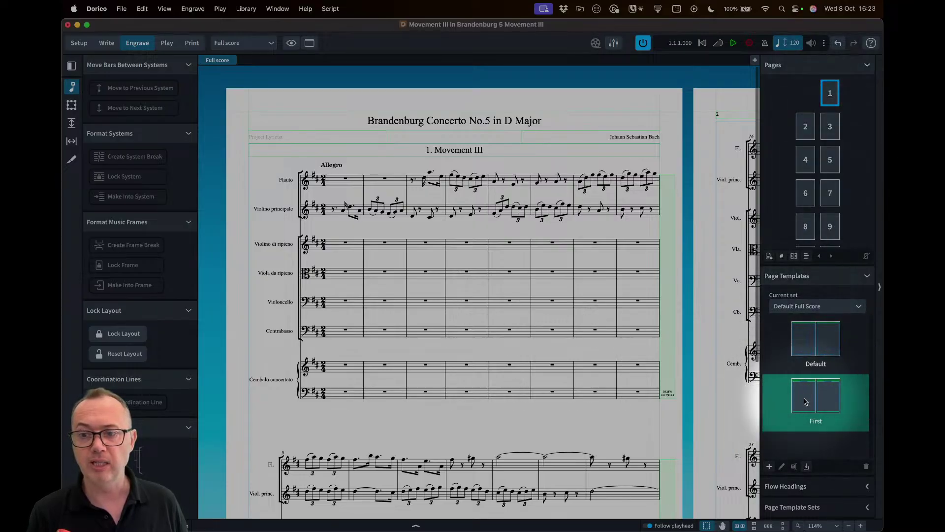
pyautogui.click(805, 127)
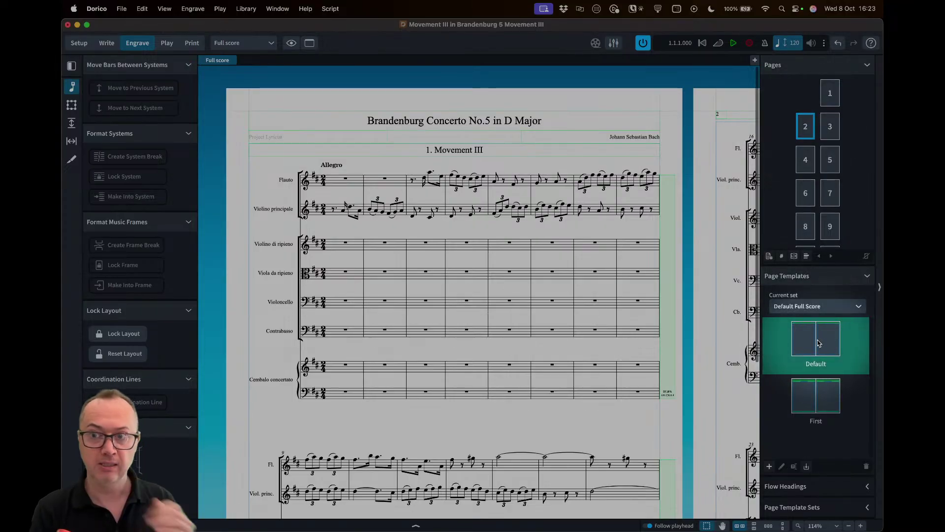
pyautogui.scroll(-2, 610, 304)
pyautogui.hscroll(10, 610, 304)
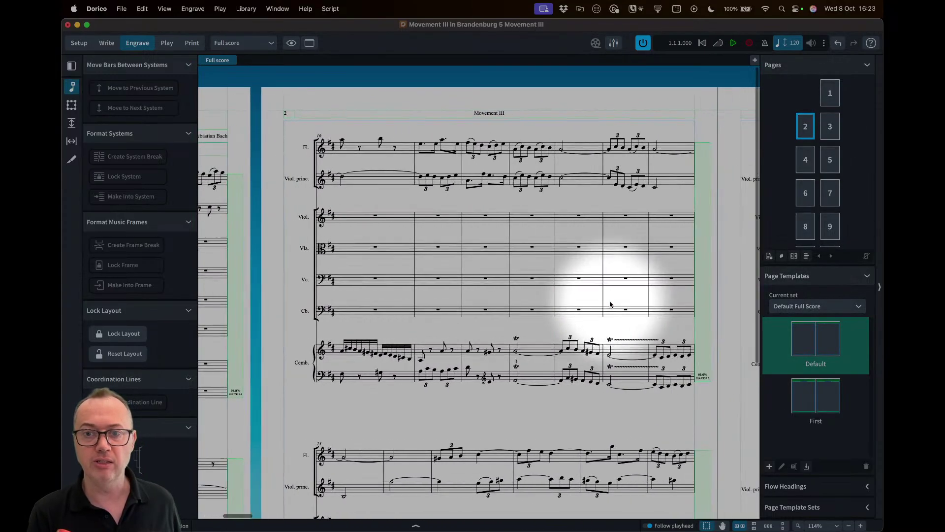
pyautogui.scroll(-1, 611, 304)
pyautogui.hscroll(8, 633, 201)
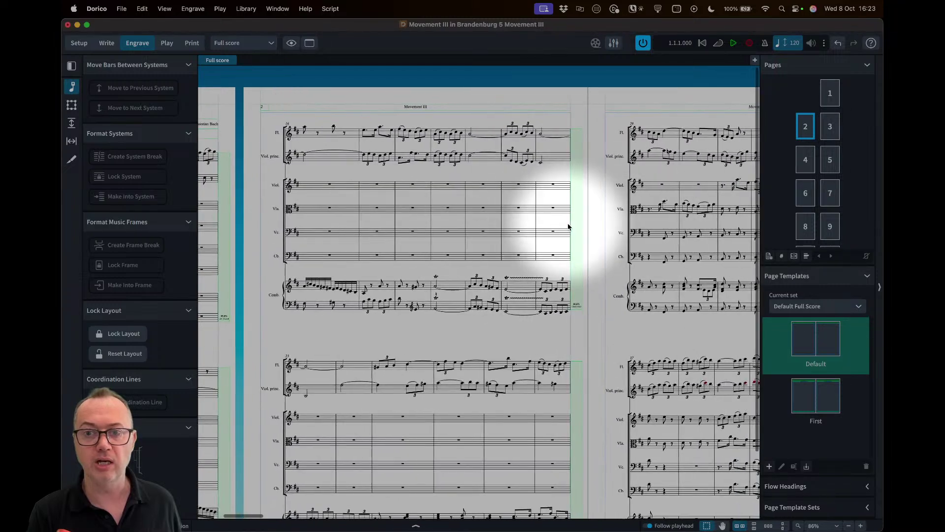
pyautogui.hscroll(-5, 632, 227)
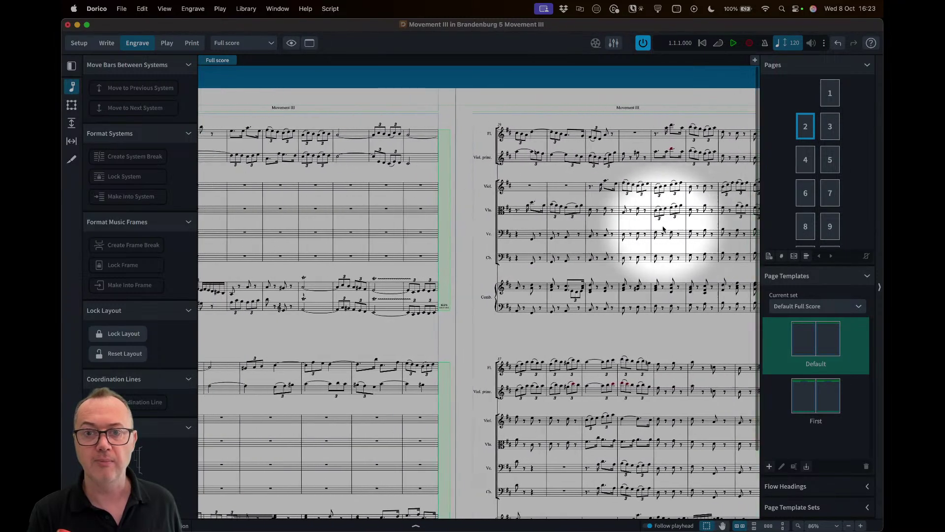
pyautogui.hscroll(-1, 610, 224)
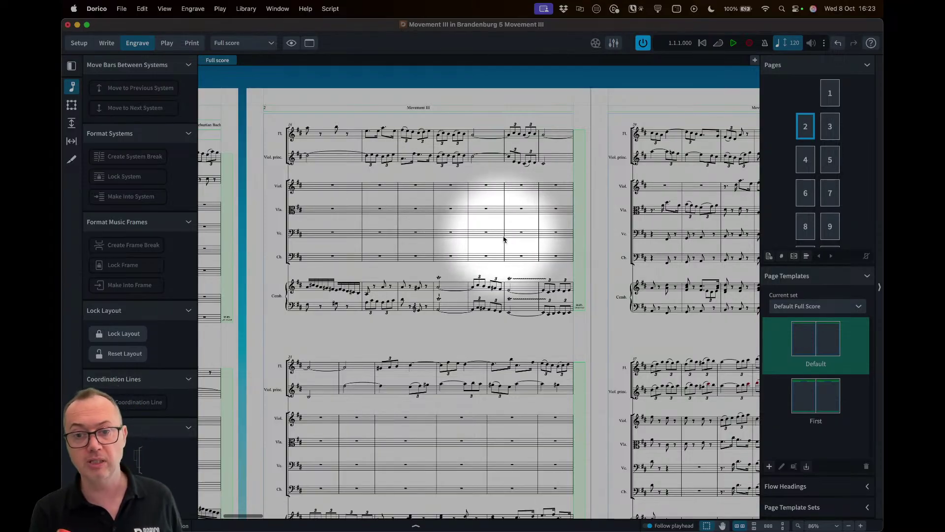
# - Compare the facing-page layout of pages 2 to 4 with the layout of page 1
pyautogui.scroll(-3, 503, 239)
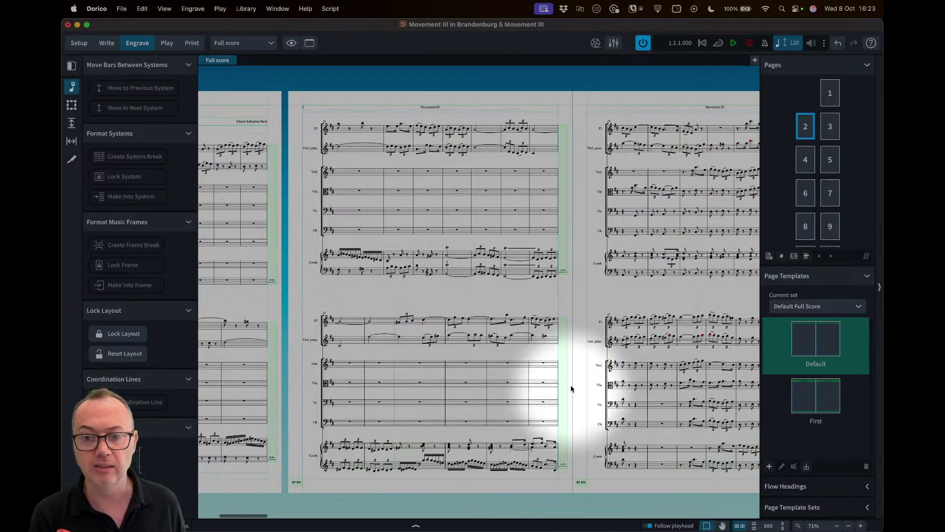
pyautogui.hscroll(5, 551, 182)
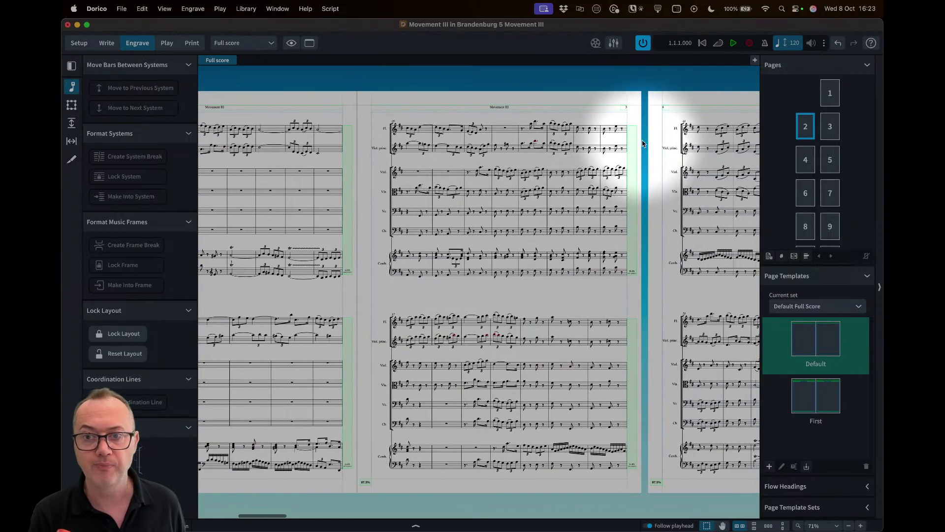
pyautogui.hscroll(3, 645, 141)
pyautogui.hscroll(-5, 615, 147)
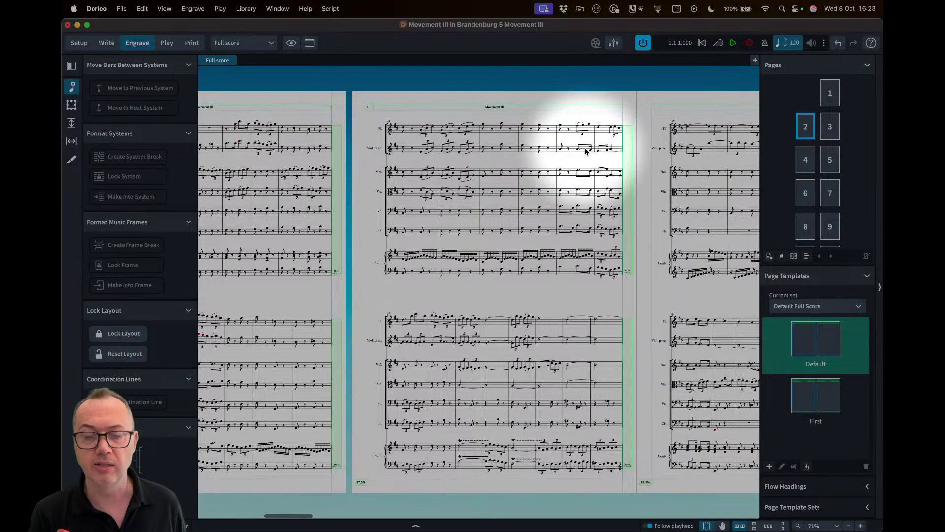
pyautogui.hscroll(-5, 586, 150)
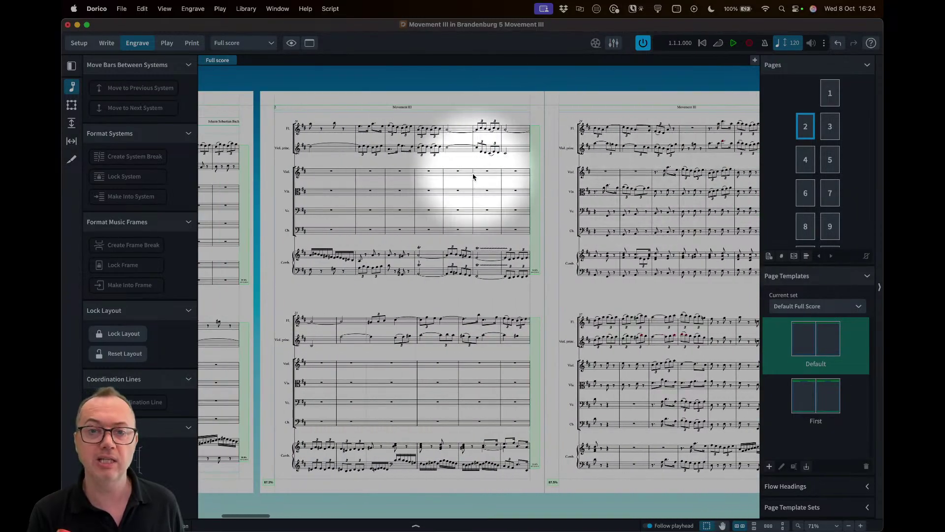
pyautogui.hscroll(-5, 291, 133)
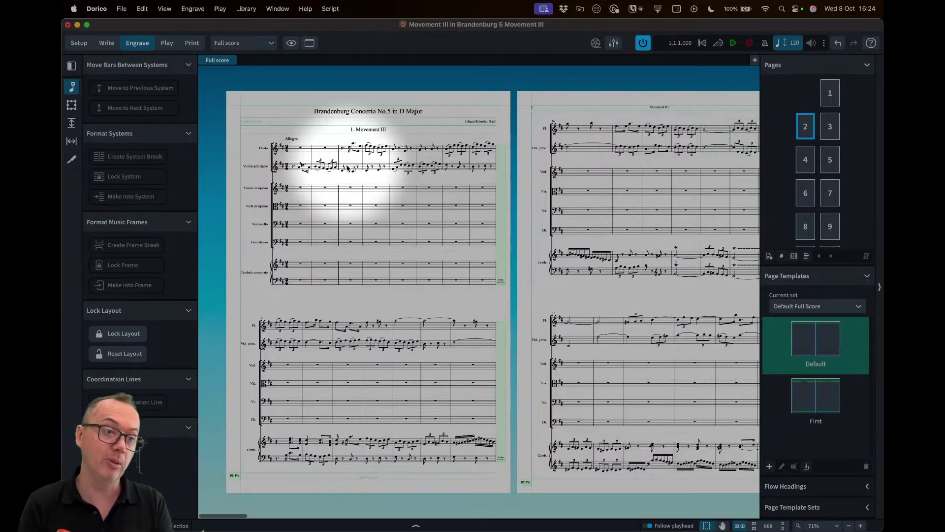
pyautogui.hscroll(7, 600, 170)
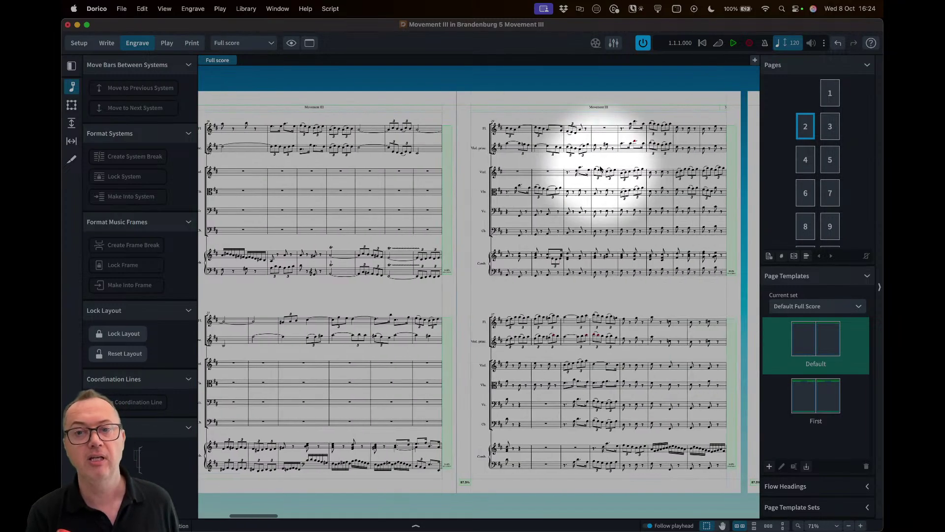
pyautogui.hscroll(-6, 605, 170)
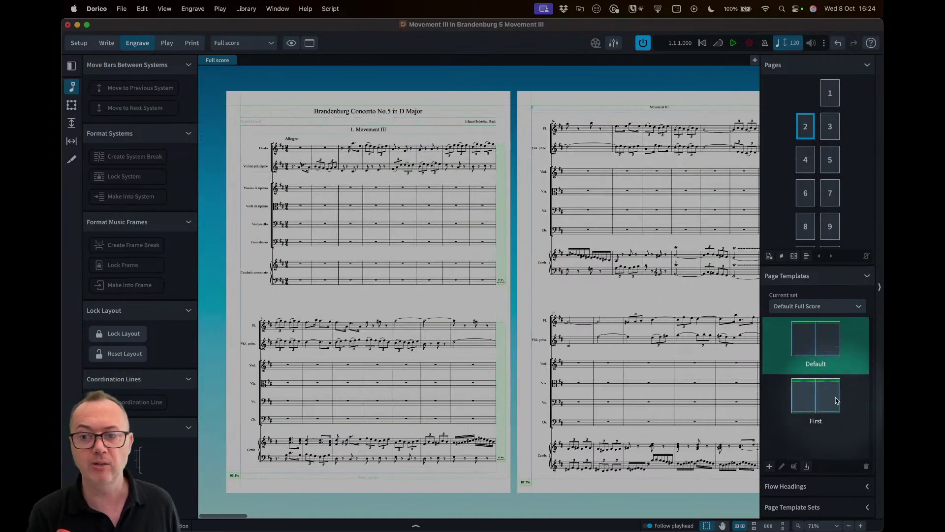
# - Open the First page template used by page 1, examine the token frames on both its pages, and close the editor
pyautogui.click(831, 402)
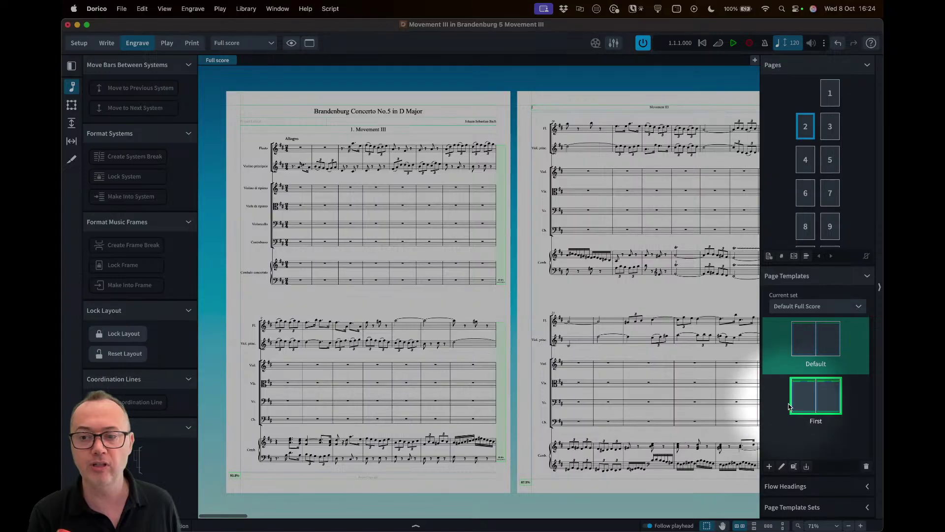
pyautogui.click(830, 94)
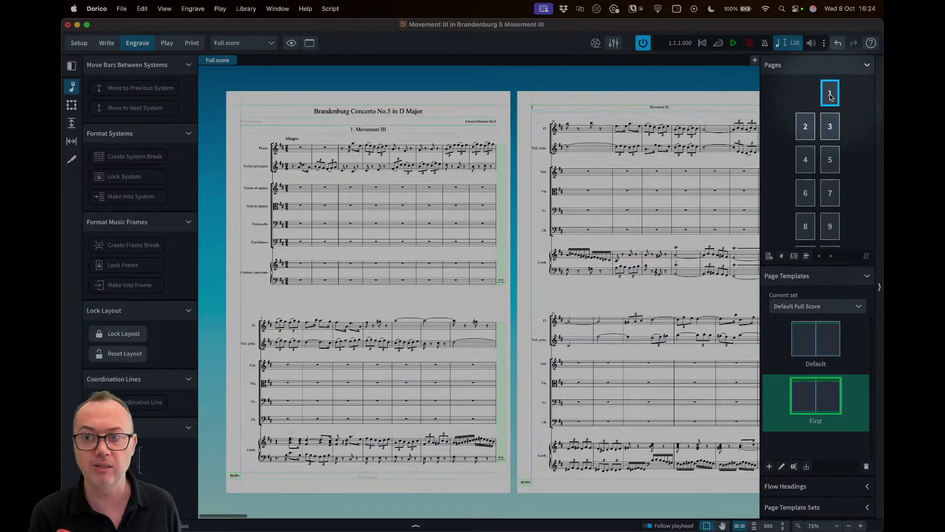
pyautogui.doubleClick(801, 403)
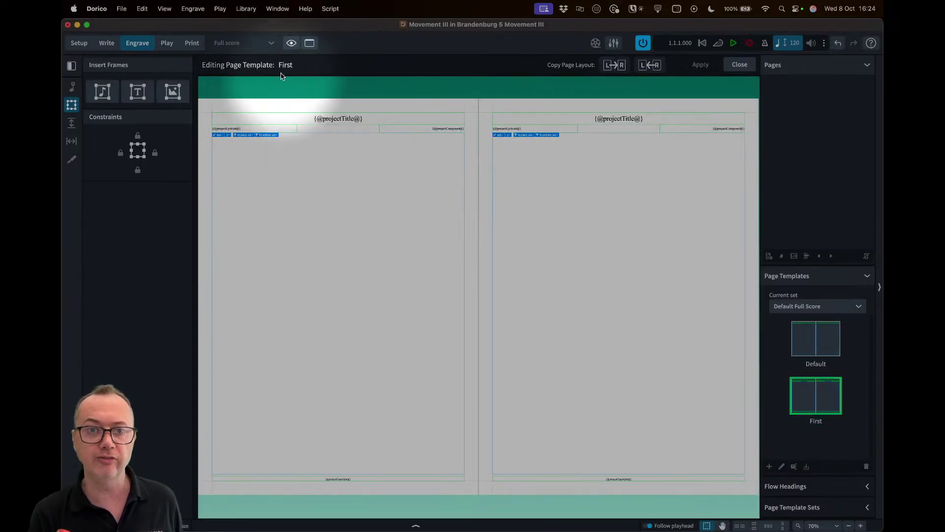
pyautogui.press('super+minus')
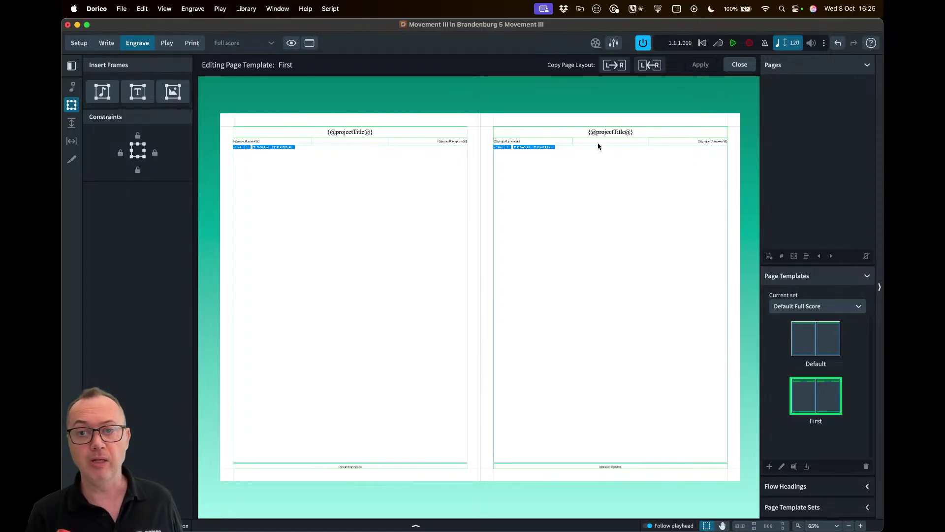
pyautogui.scroll(3, 598, 146)
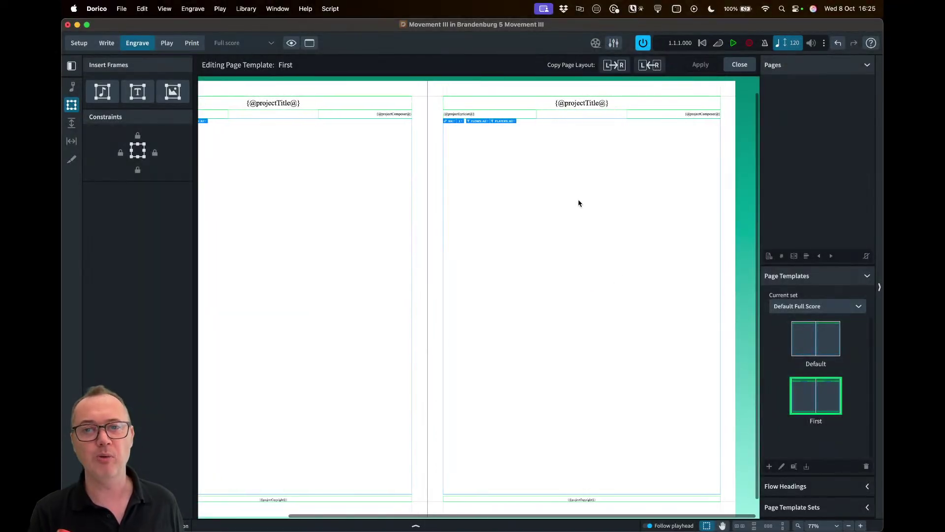
pyautogui.hscroll(-3, 578, 202)
pyautogui.hscroll(3, 627, 173)
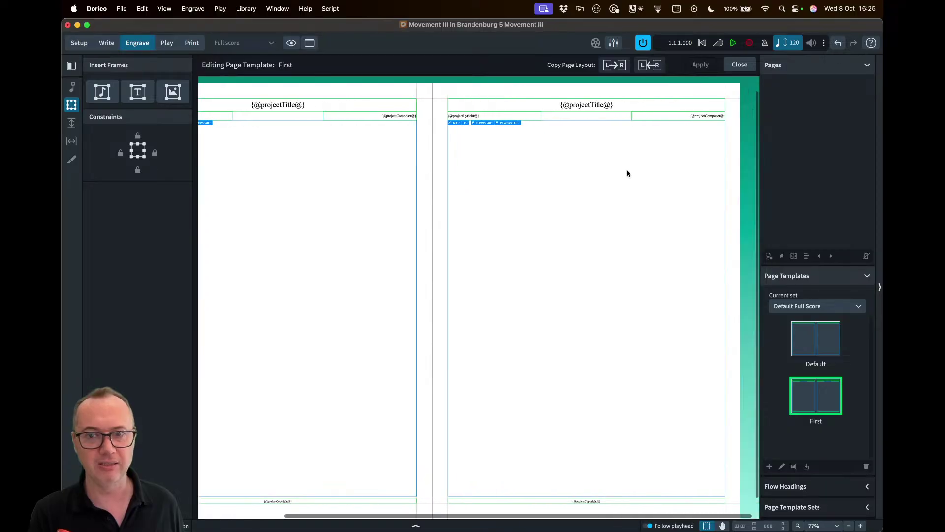
pyautogui.scroll(5, 580, 153)
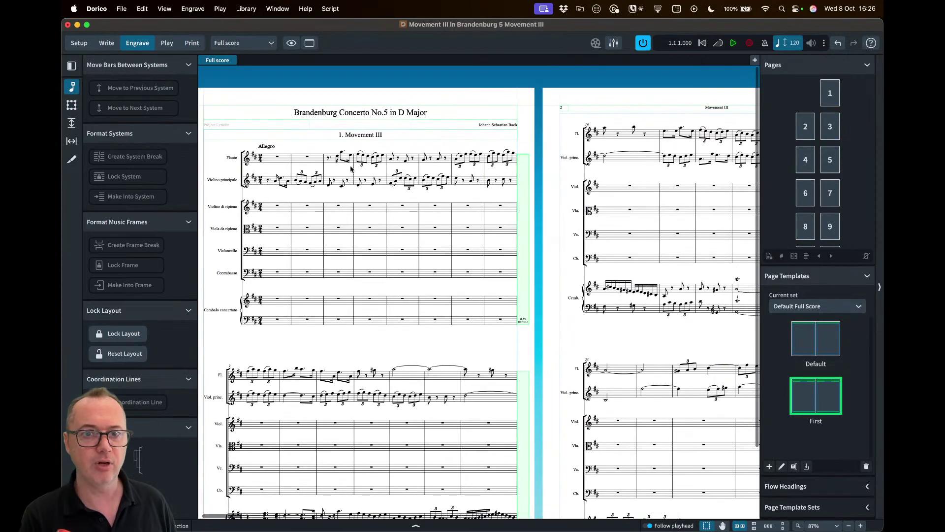
# - Review the running headers and page numbers on pages 2 to 4, and return to the start of the score
pyautogui.hscroll(10, 345, 187)
pyautogui.hscroll(10, 310, 121)
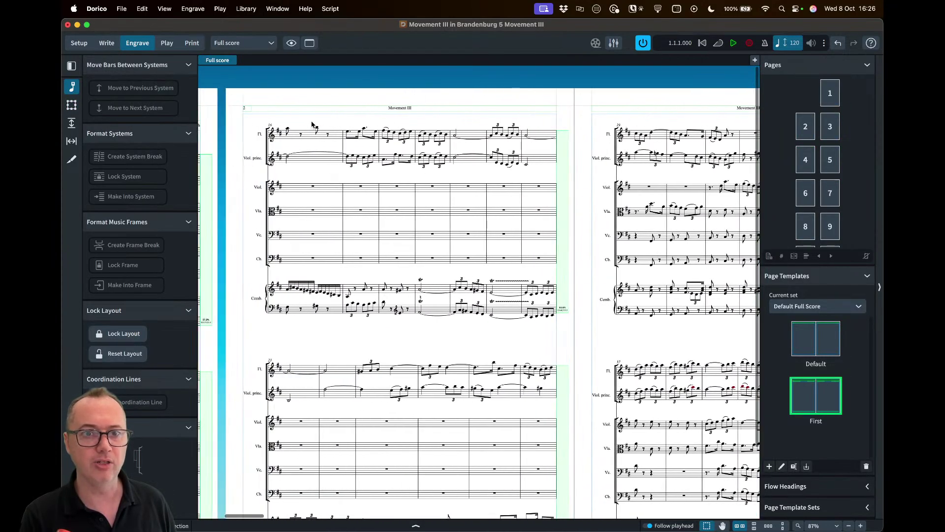
pyautogui.hscroll(2, 500, 130)
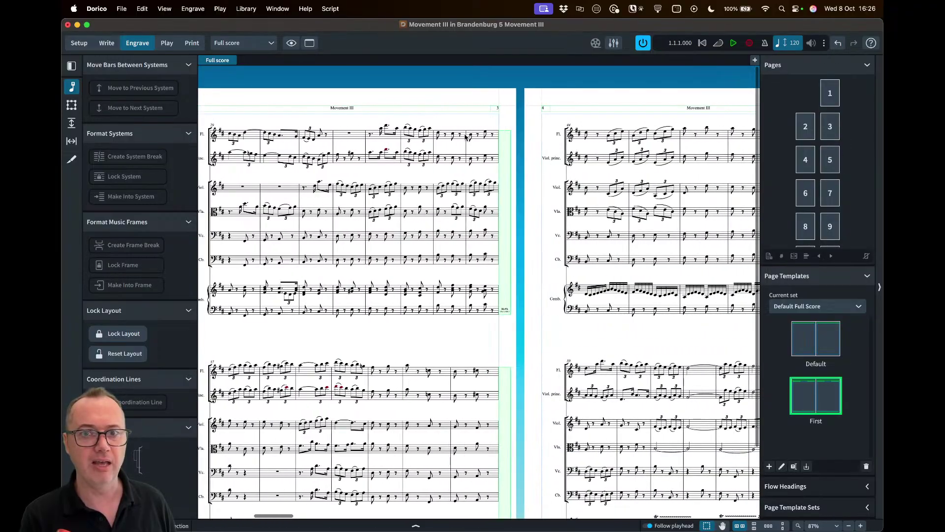
pyautogui.press('Home')
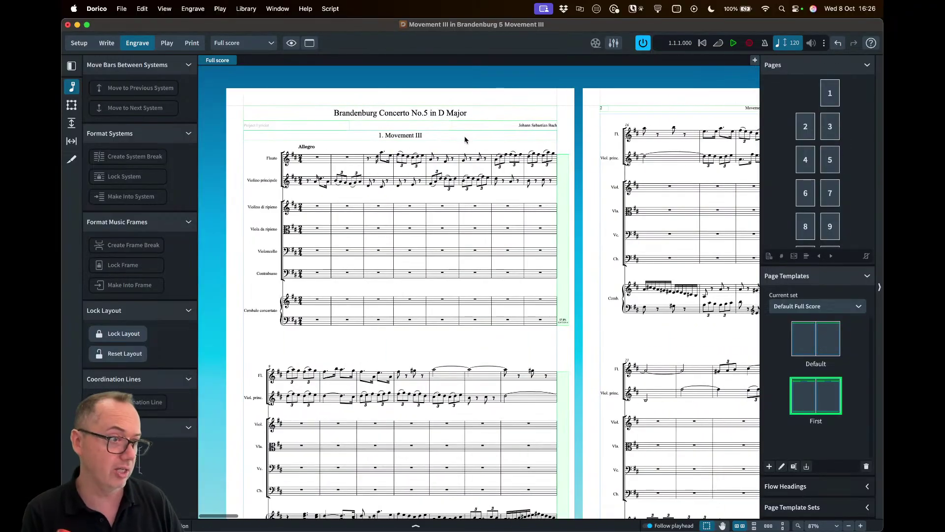
# - Reopen the First page template for editing and inspect the title, lyricist and composer token frames on its right-hand page
pyautogui.doubleClick(805, 395)
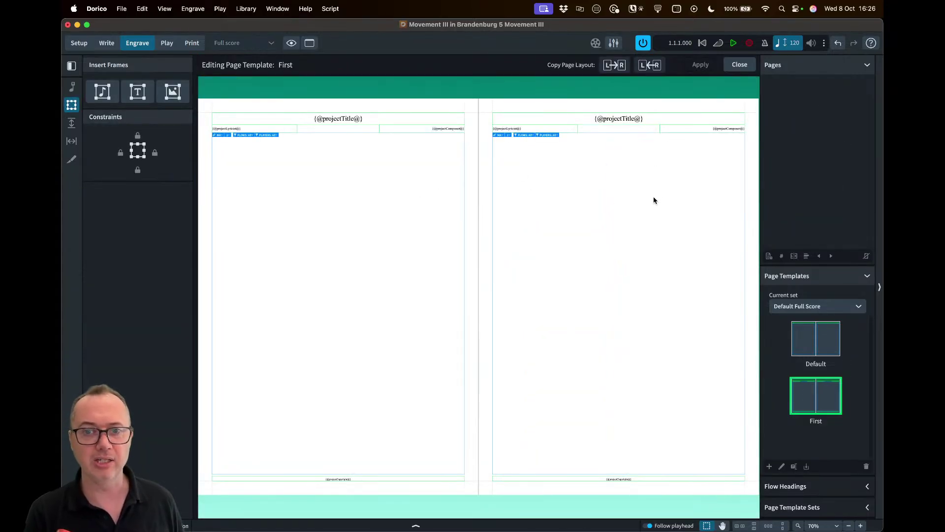
pyautogui.scroll(5, 629, 189)
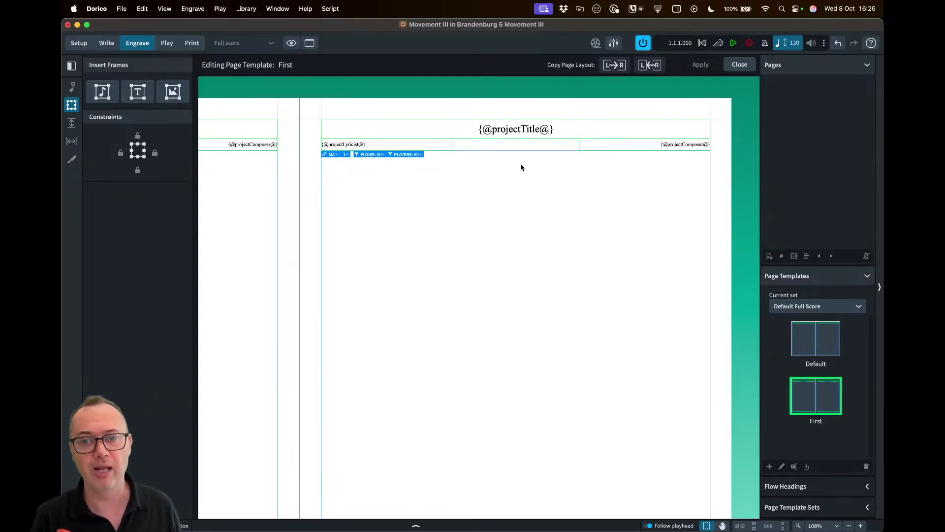
pyautogui.scroll(3, 535, 166)
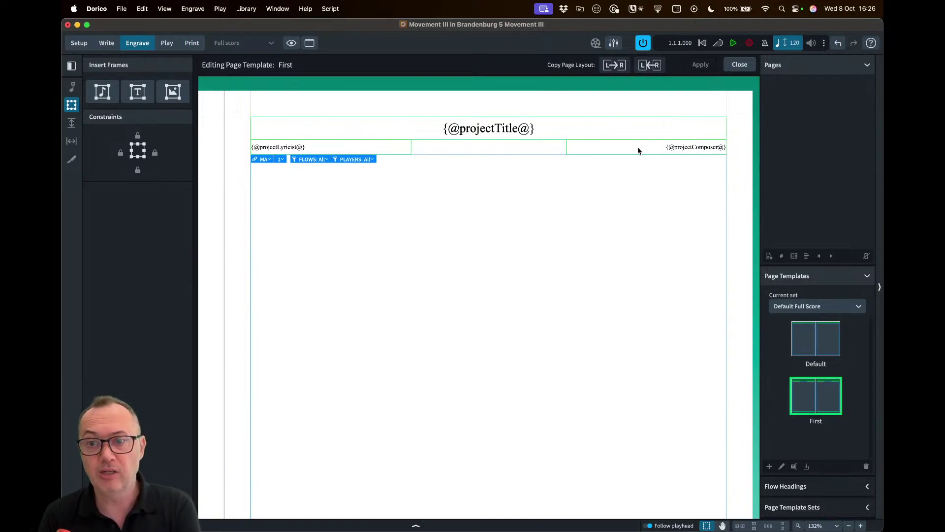
pyautogui.click(565, 151)
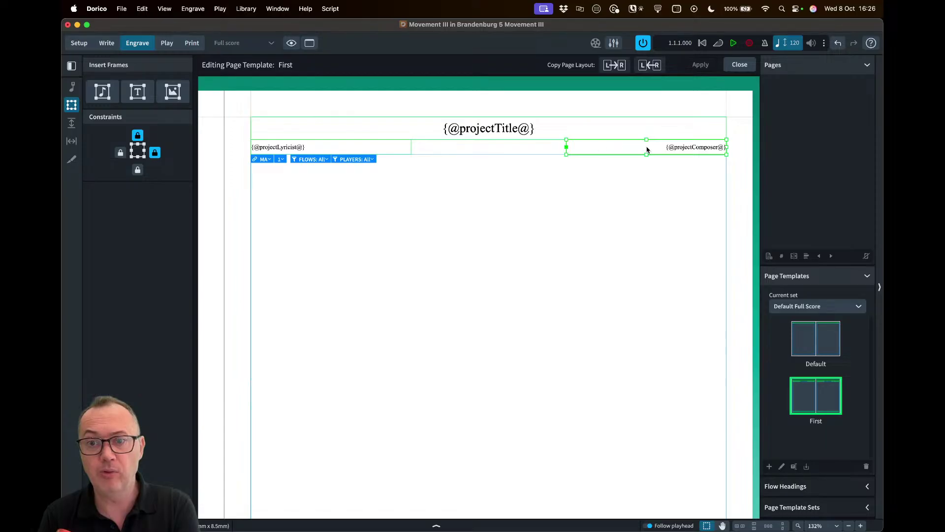
pyautogui.scroll(5, 617, 153)
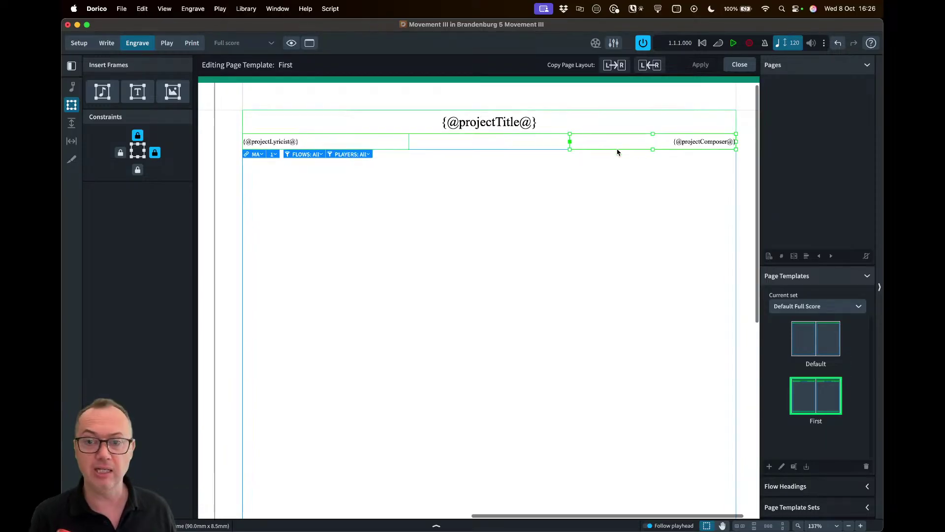
pyautogui.press('Escape')
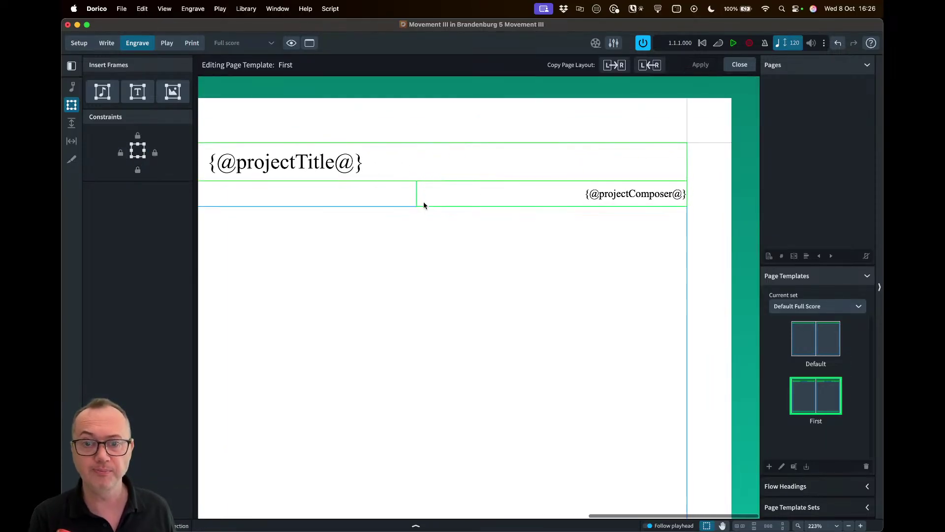
pyautogui.click(417, 189)
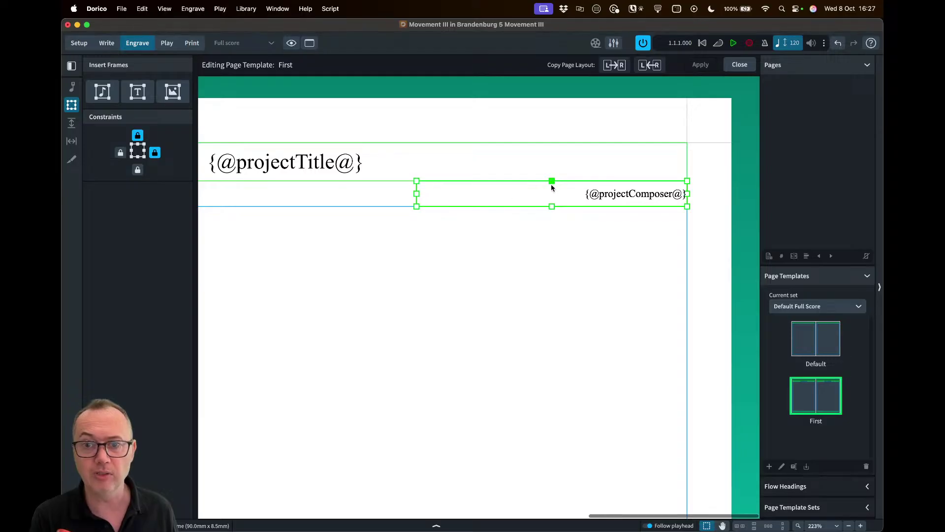
pyautogui.moveTo(551, 181); pyautogui.dragTo(552, 176)
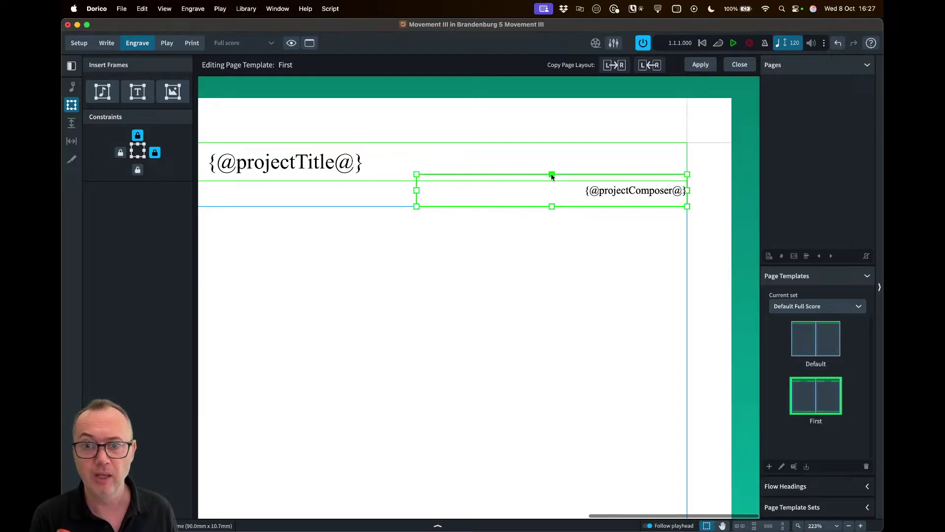
# - Cycle forwards and backwards through the handles of the composer frame, ending on its top-centre handle
pyautogui.click(453, 199)
pyautogui.click(417, 198)
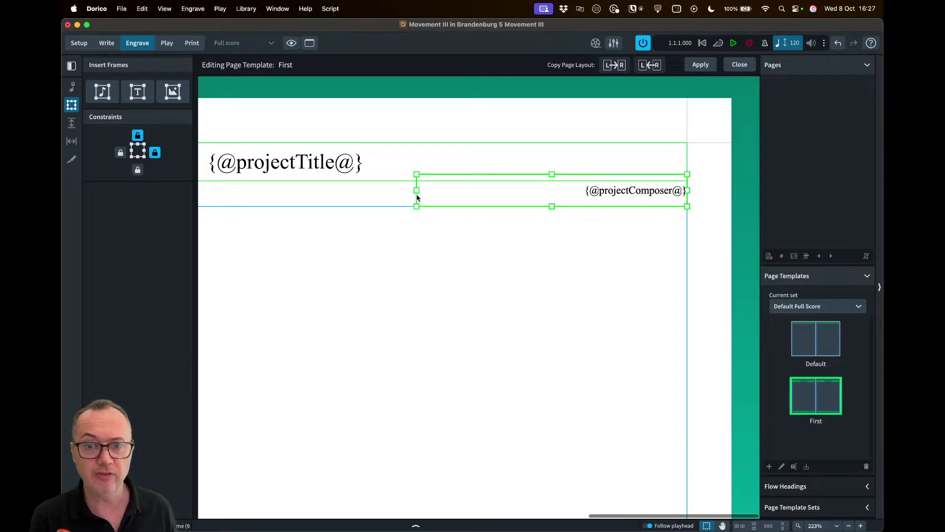
pyautogui.press('Tab')
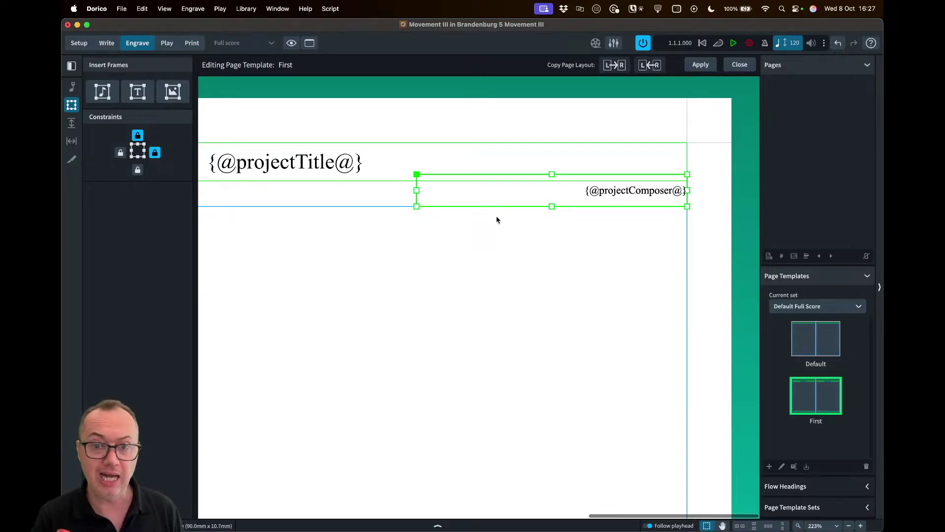
pyautogui.press('Tab')
pyautogui.press('Tab')
pyautogui.press('Tab')
pyautogui.press('Tab')
pyautogui.press('Tab')
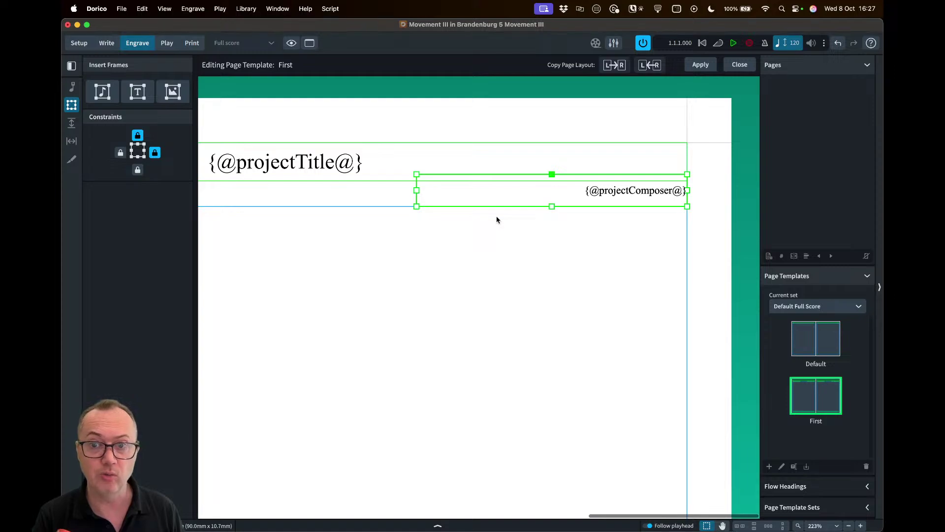
pyautogui.hotkey('shift', 'Tab')
pyautogui.hotkey('shift', 'Tab')
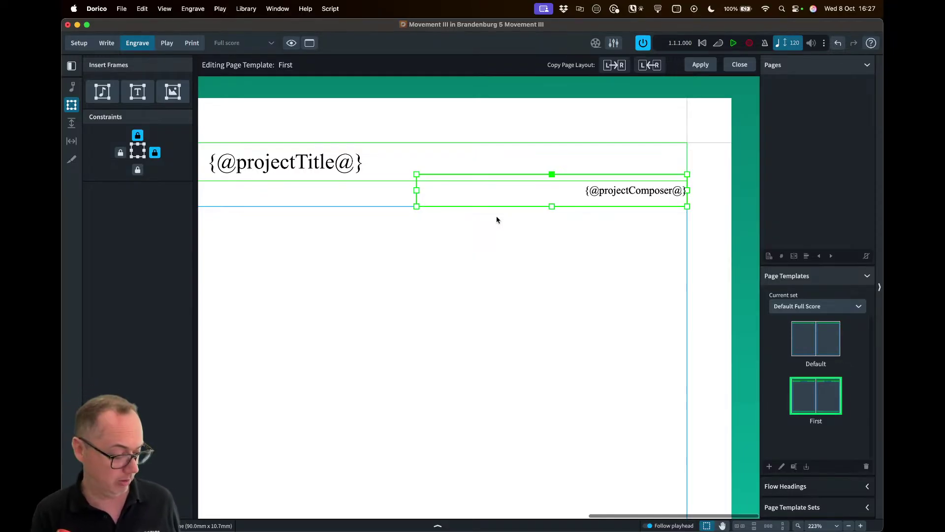
# - Nudge the composer frame's top edge down and up in fine increments, ending at a frame height of 9.3 mm
pyautogui.hotkey('alt', 'Down')
pyautogui.hotkey('alt', 'Down')
pyautogui.hotkey('alt', 'Down')
pyautogui.hotkey('alt', 'Down')
pyautogui.hotkey('alt', 'Down')
pyautogui.hotkey('alt', 'Down')
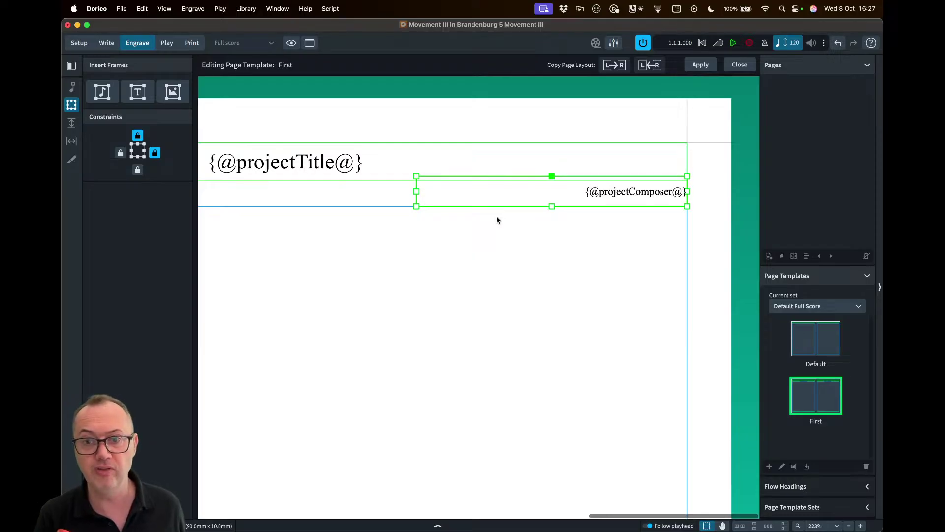
pyautogui.hotkey('alt', 'Up')
pyautogui.hotkey('alt', 'Up')
pyautogui.hotkey('alt', 'Up')
pyautogui.hotkey('alt', 'Up')
pyautogui.hotkey('alt', 'Up')
pyautogui.hotkey('alt', 'Up')
pyautogui.hotkey('alt', 'Up')
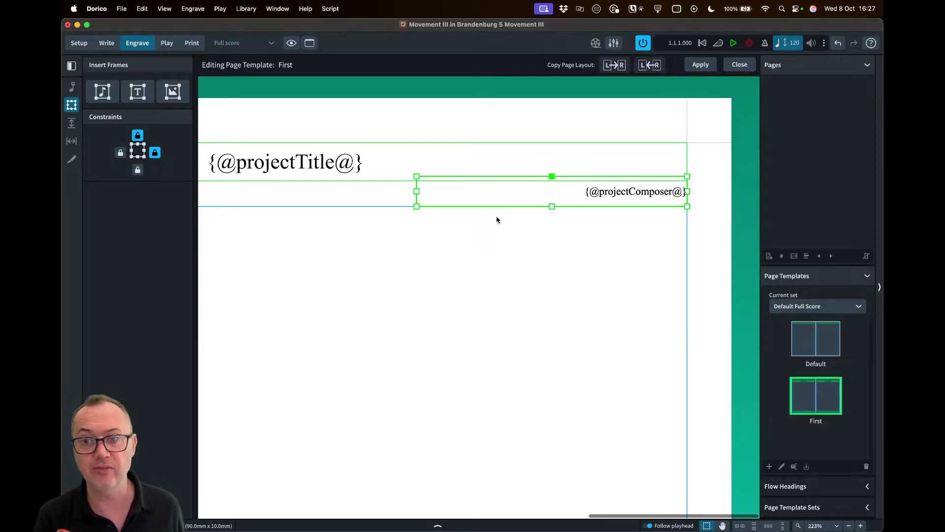
pyautogui.hotkey('alt', 'Down')
pyautogui.hotkey('alt', 'Down')
pyautogui.hotkey('alt', 'Down')
pyautogui.hotkey('alt', 'Down')
pyautogui.hotkey('alt', 'Down')
pyautogui.hotkey('alt', 'Down')
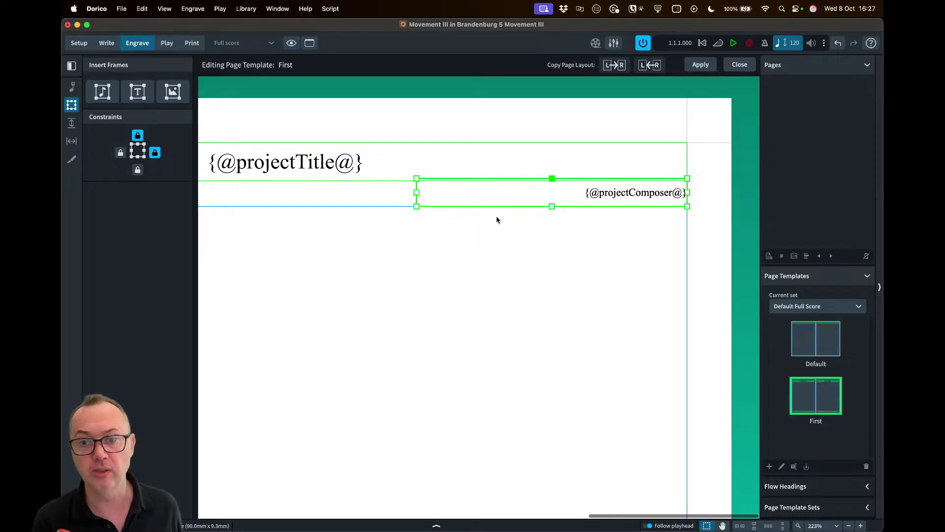
# - Nudge the composer frame's top edge in larger increments, ending at a frame height of 12.8 mm
pyautogui.hotkey('alt', 'Up')
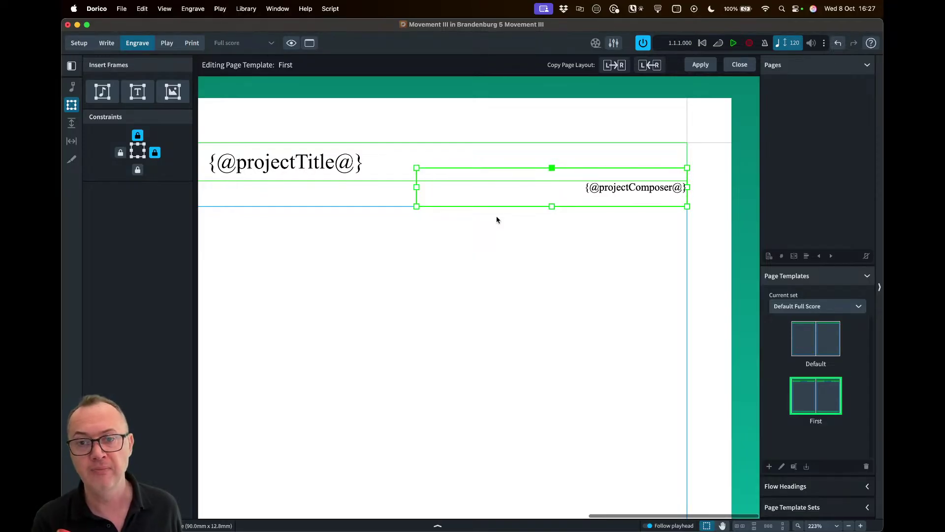
pyautogui.hotkey('alt', 'Down')
pyautogui.hotkey('alt', 'Down')
pyautogui.hotkey('alt', 'Up')
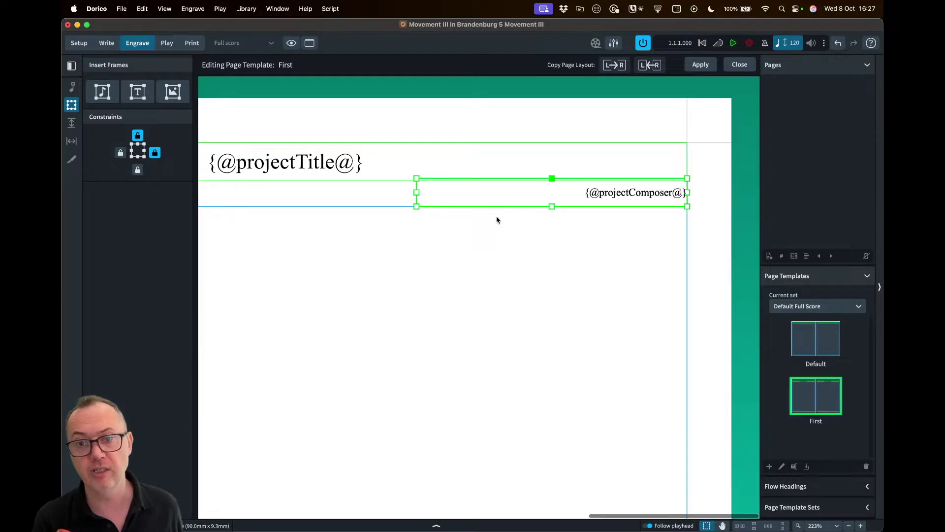
pyautogui.hotkey('alt', 'Up')
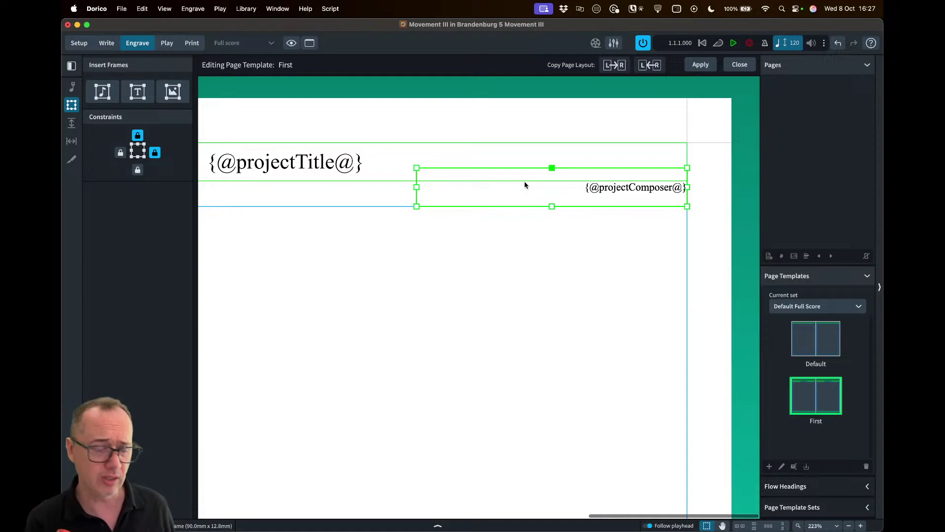
# - Step the selection through the title, lyricist and composer frames to compare which frame and constraints become active
pyautogui.scroll(-3, 525, 185)
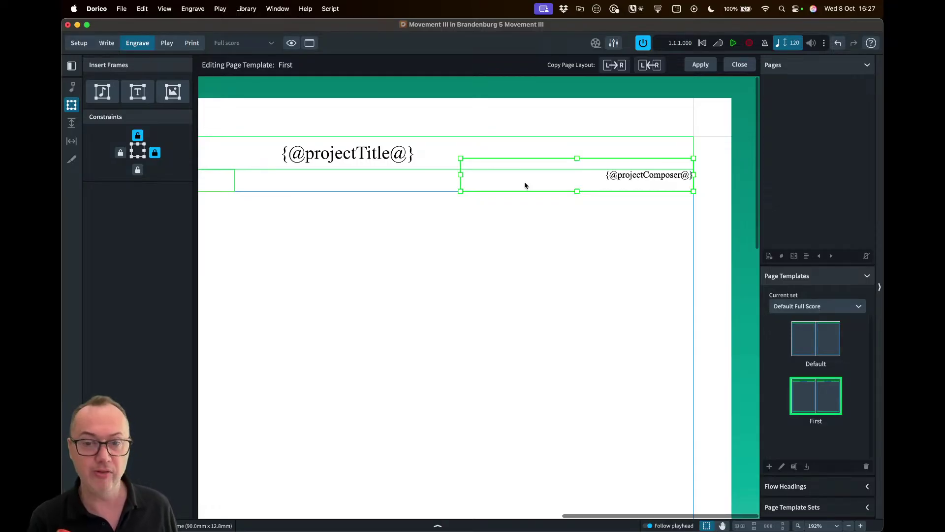
pyautogui.press('Tab')
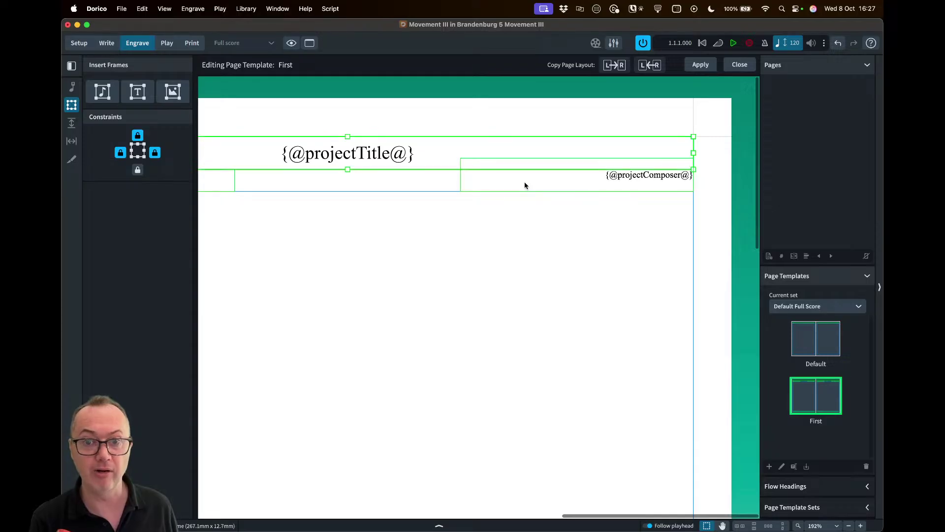
pyautogui.press('Tab')
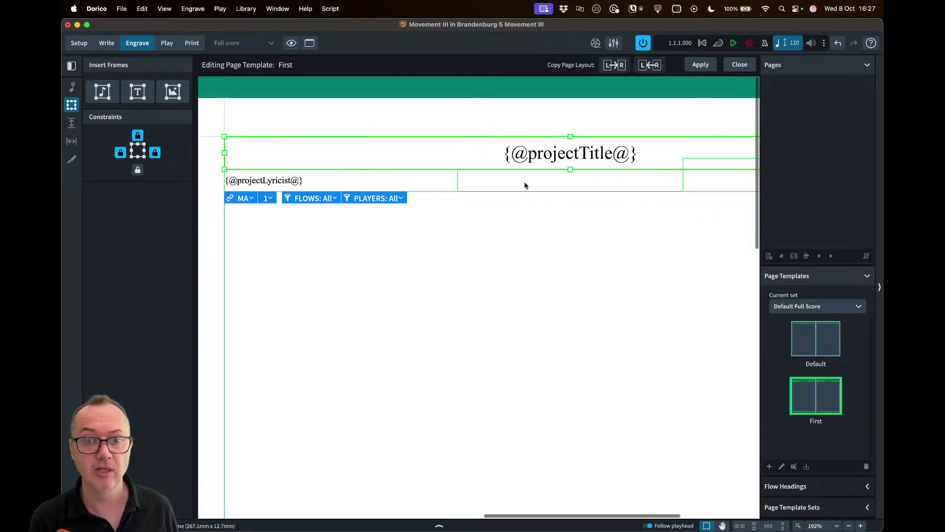
pyautogui.press('Tab')
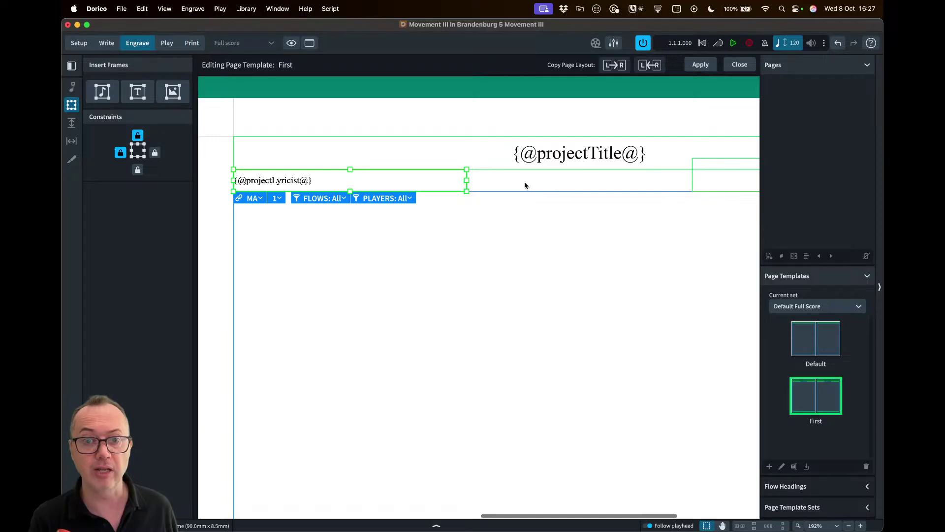
pyautogui.press('Tab')
pyautogui.press('Tab')
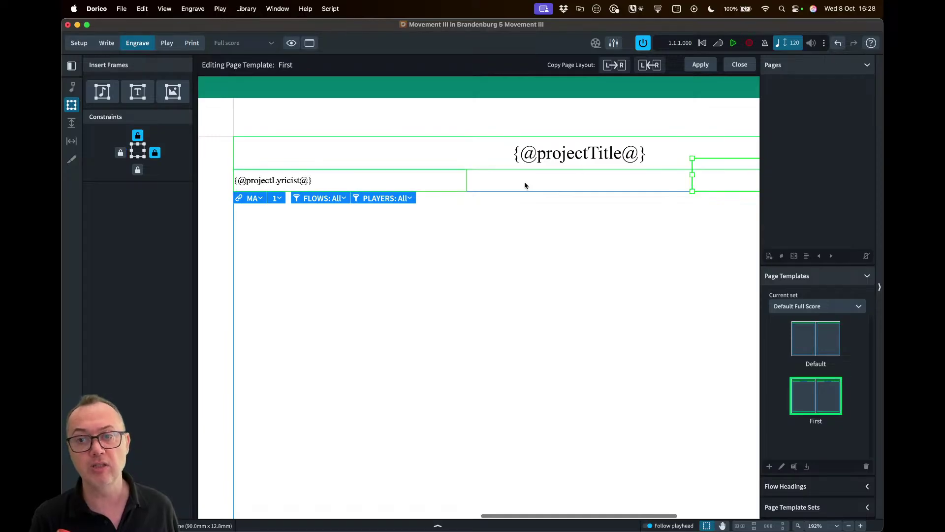
pyautogui.press('Tab')
pyautogui.press('Tab')
pyautogui.press('Tab')
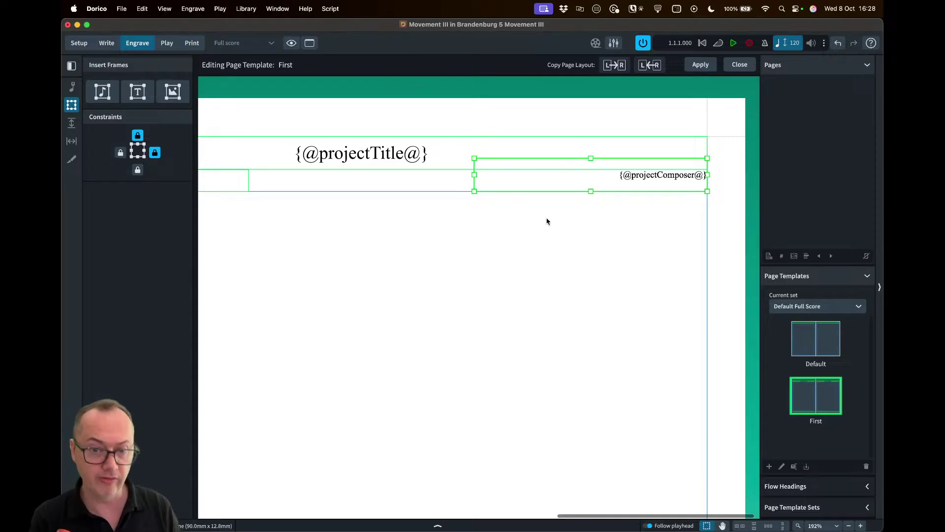
# - Step through the individual handles of the composer frame until the whole frame is selected again
pyautogui.press('Tab')
pyautogui.press('Tab')
pyautogui.press('Tab')
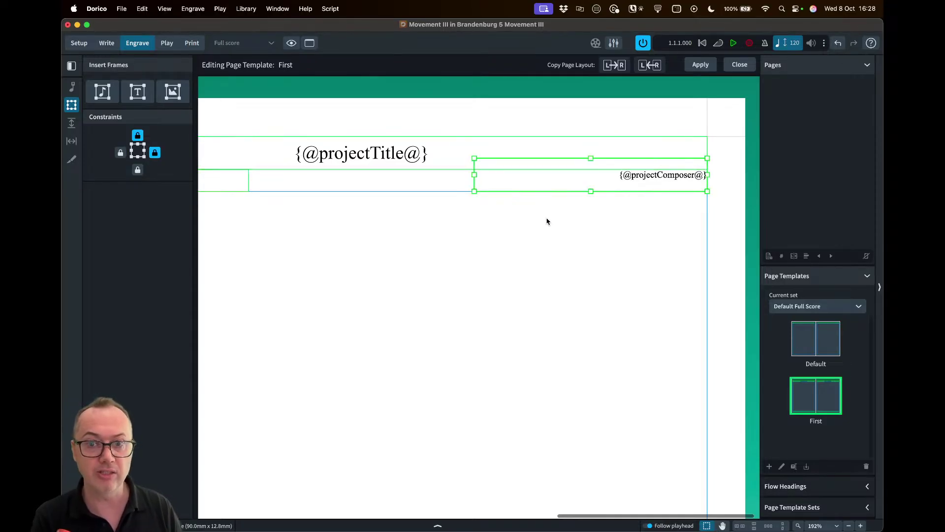
pyautogui.press('Tab')
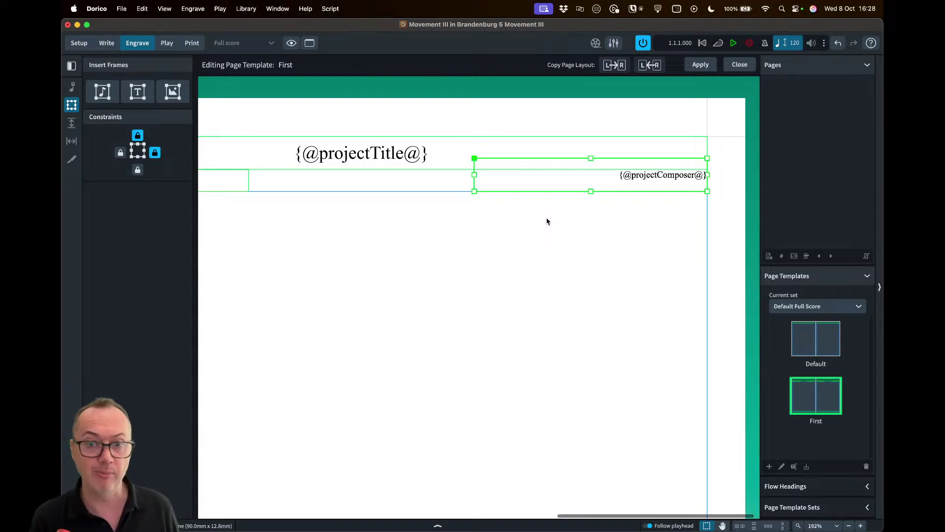
pyautogui.press('Tab')
pyautogui.press('Tab')
pyautogui.press('Tab')
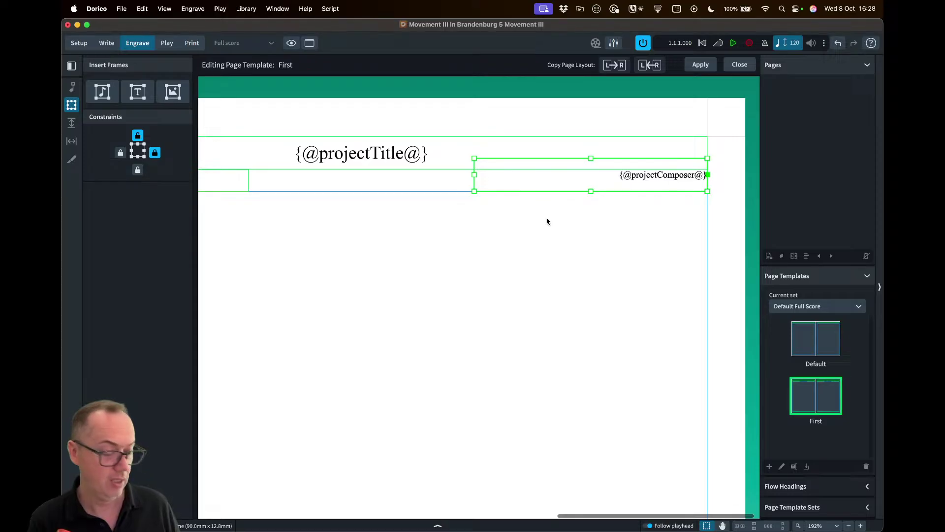
pyautogui.press('Tab')
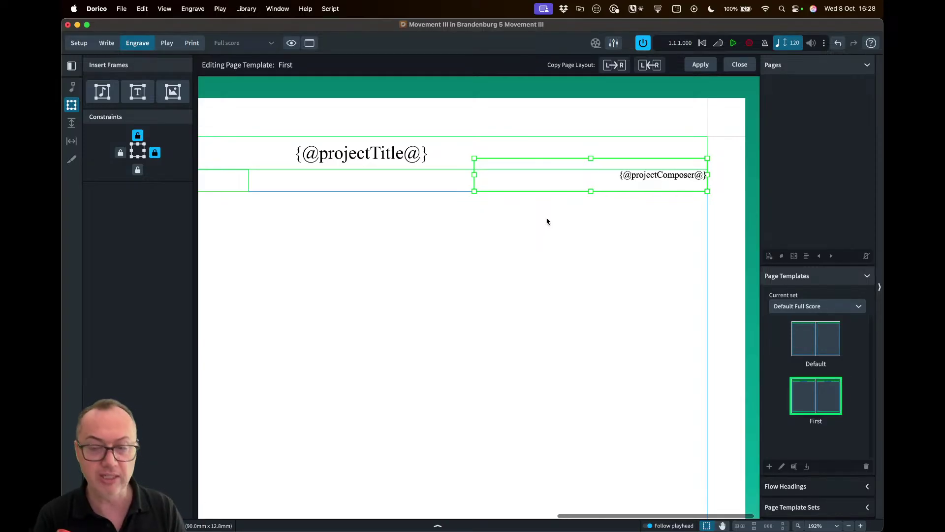
pyautogui.press('Return')
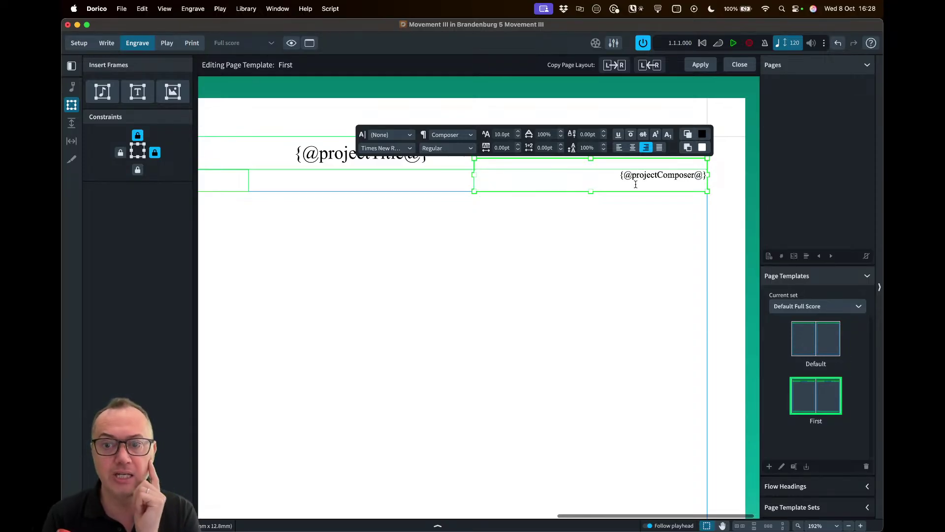
pyautogui.moveTo(619, 176); pyautogui.dragTo(677, 176)
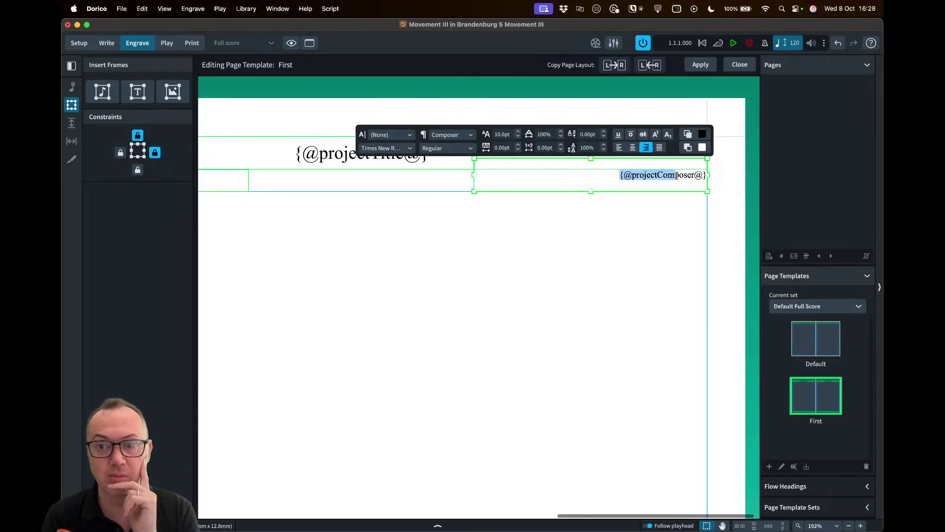
pyautogui.click(616, 176)
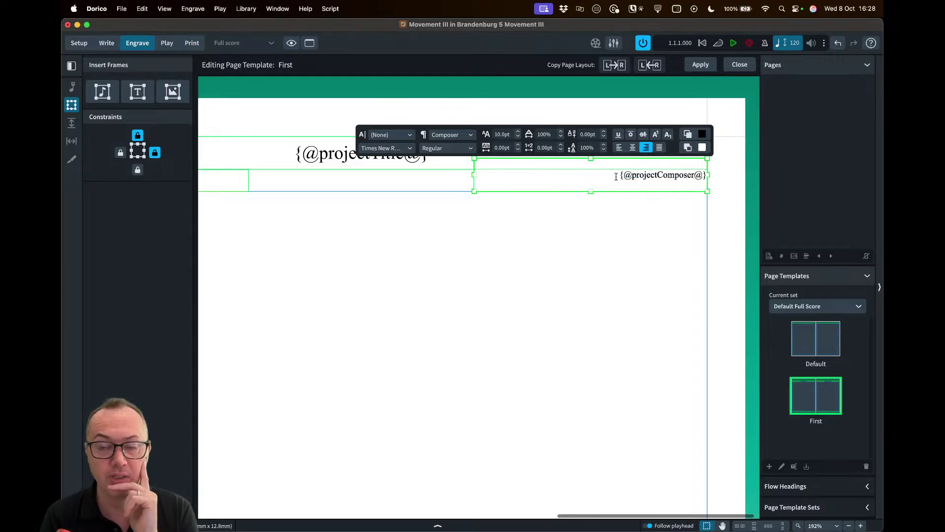
pyautogui.click(537, 233)
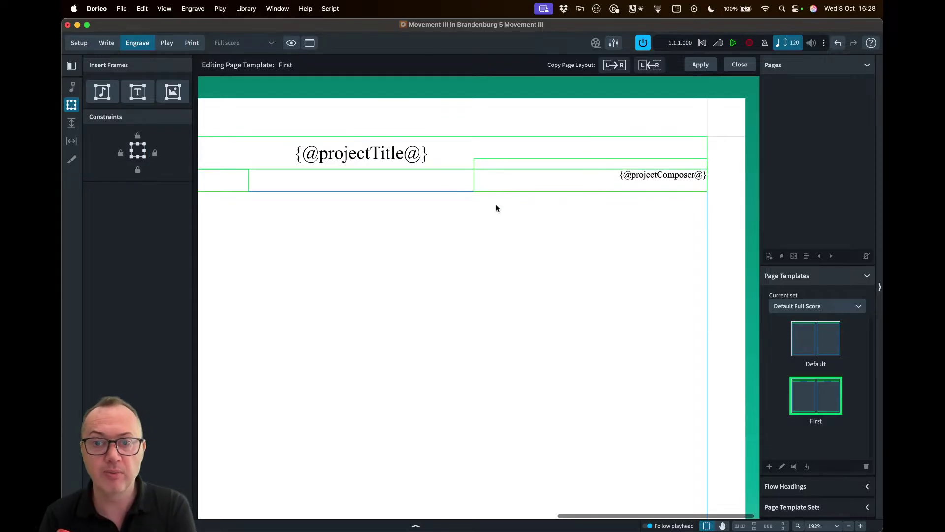
# - Open and close the text of the composer and title frames, and reselect the composer frame
pyautogui.doubleClick(480, 179)
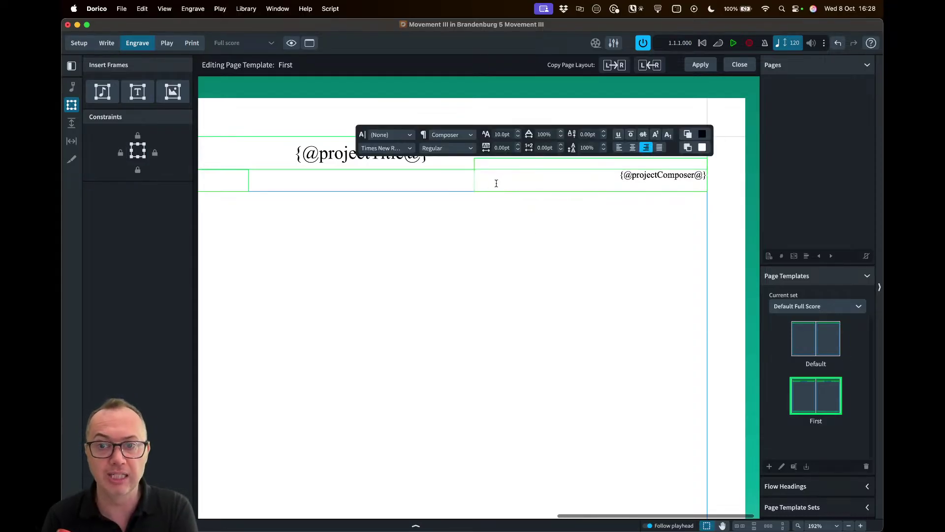
pyautogui.click(566, 222)
pyautogui.doubleClick(548, 164)
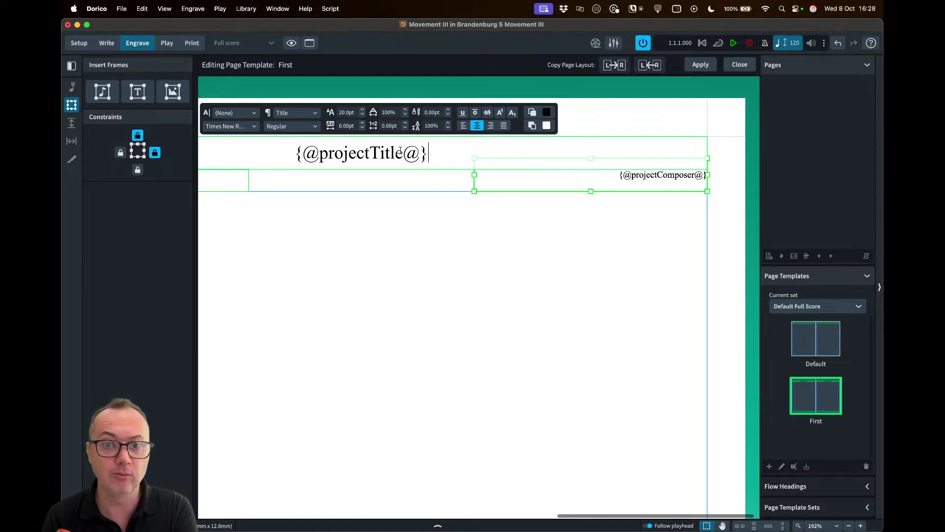
pyautogui.click(513, 212)
pyautogui.click(475, 185)
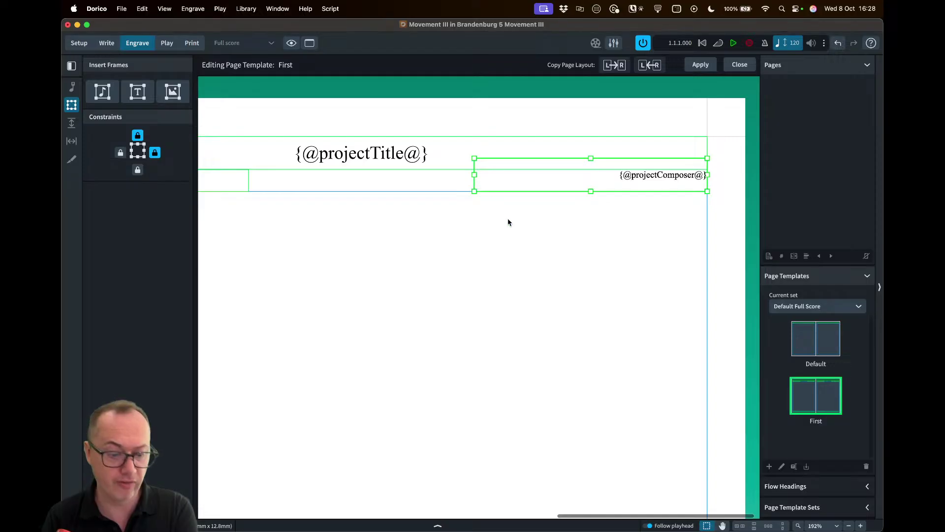
pyautogui.press('Return')
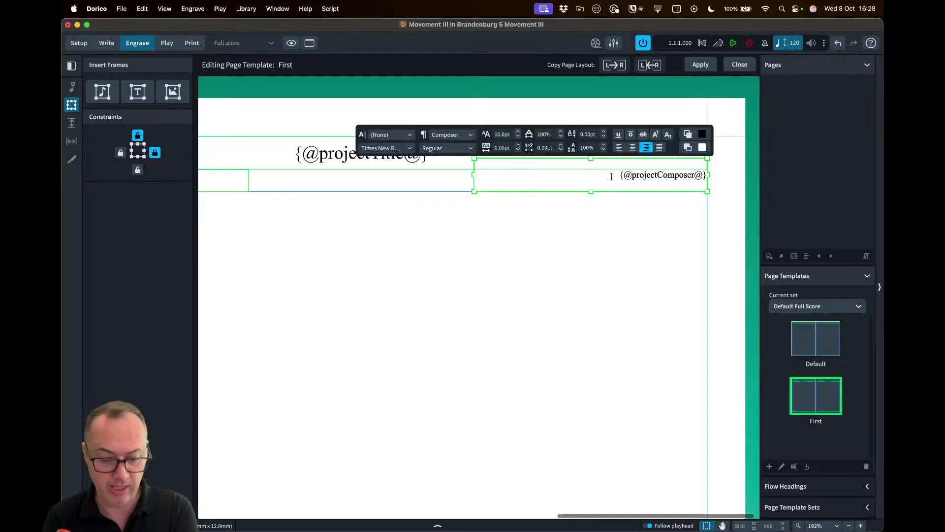
pyautogui.moveTo(611, 176); pyautogui.dragTo(705, 176)
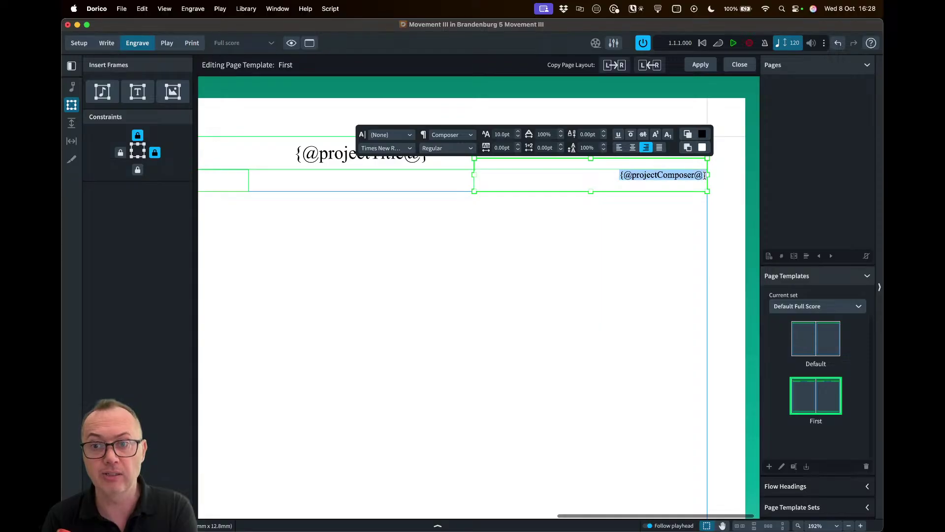
pyautogui.click(599, 176)
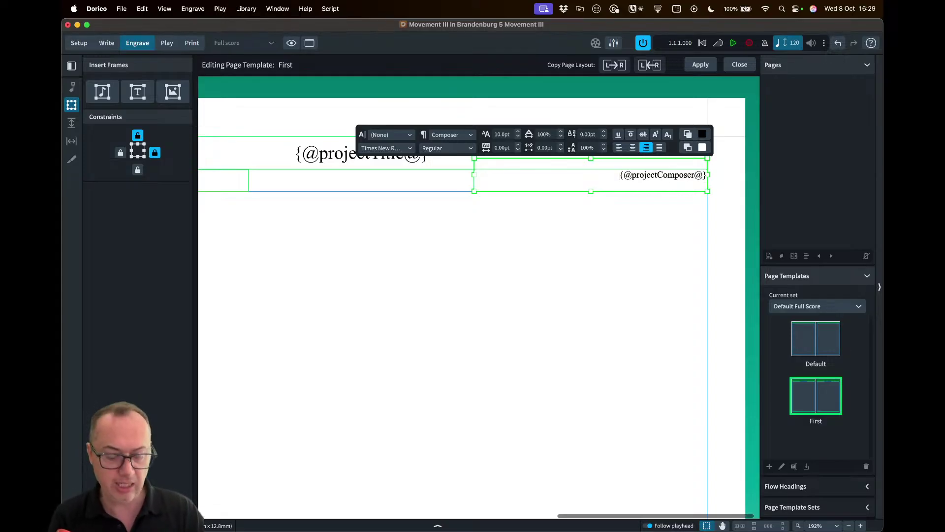
pyautogui.press('Return')
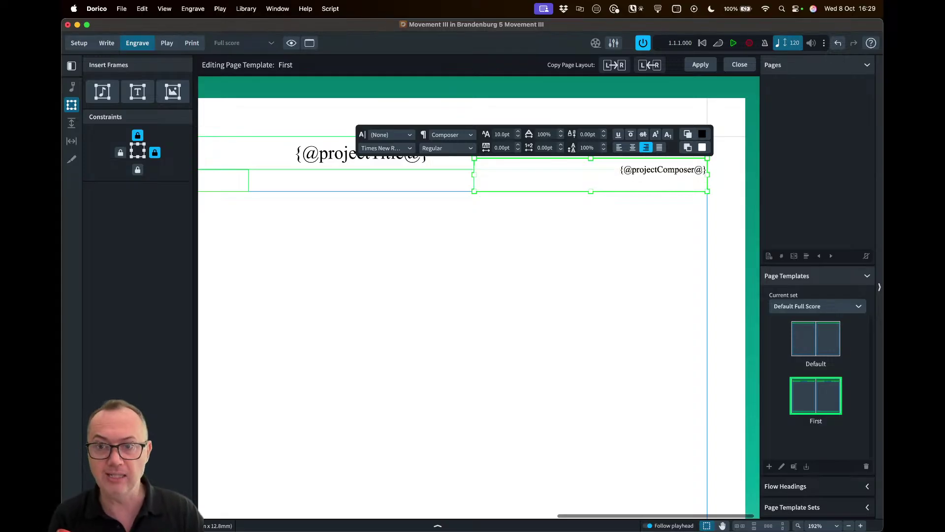
pyautogui.rightClick(634, 183)
pyautogui.moveTo(646, 189)
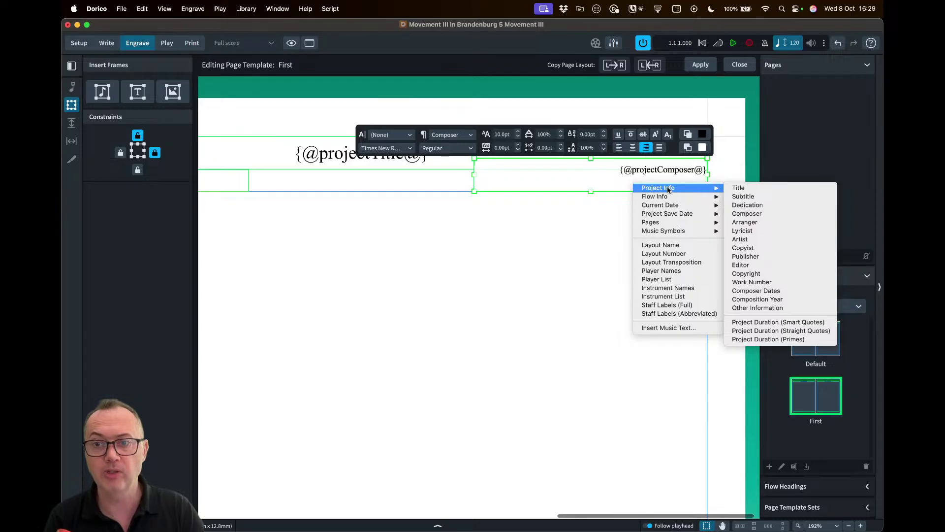
pyautogui.click(763, 224)
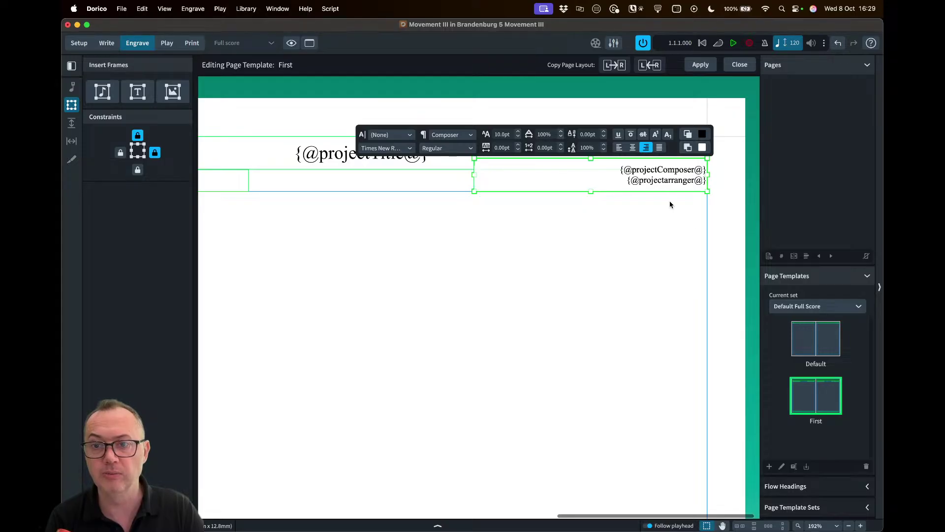
pyautogui.press('Escape')
pyautogui.press('Escape')
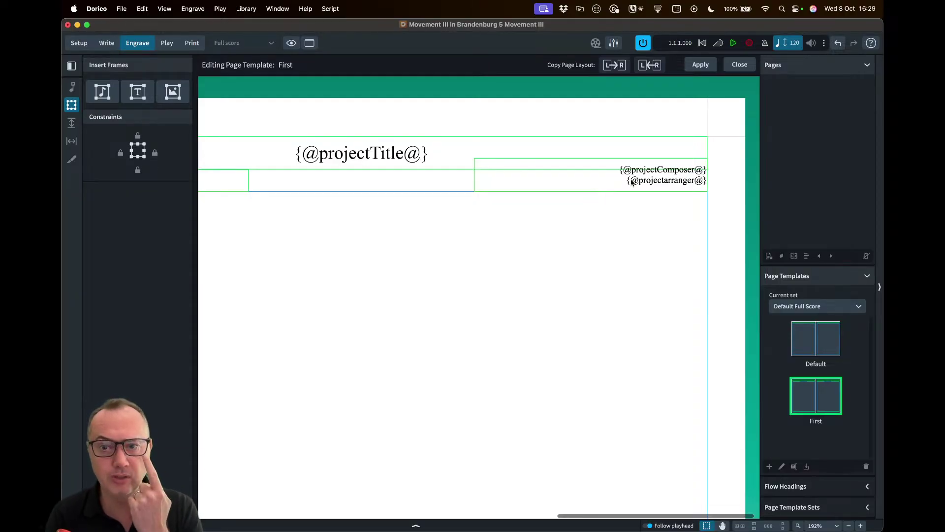
pyautogui.doubleClick(660, 182)
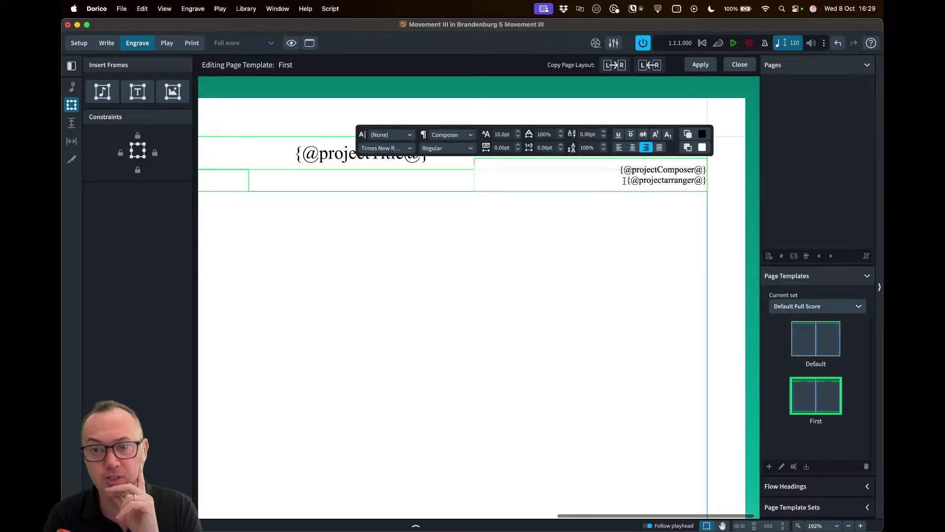
pyautogui.moveTo(624, 181); pyautogui.dragTo(707, 181)
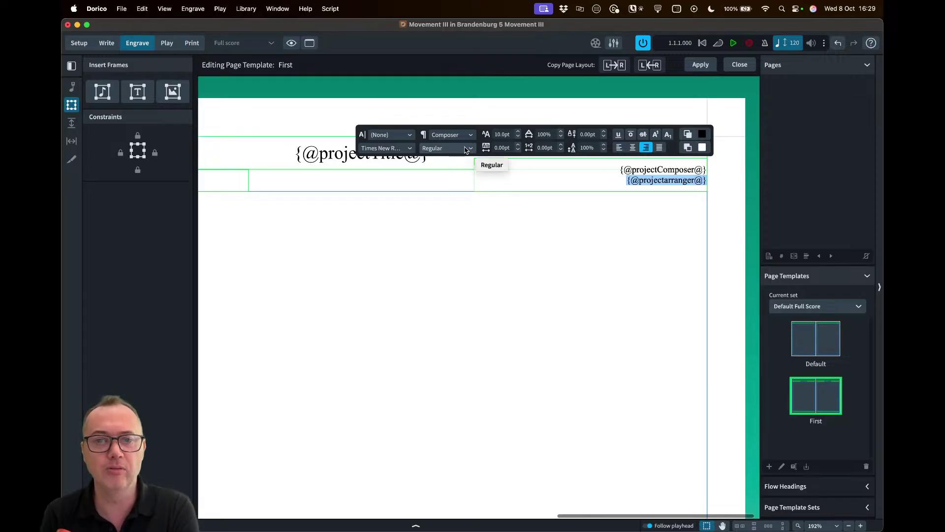
pyautogui.click(441, 137)
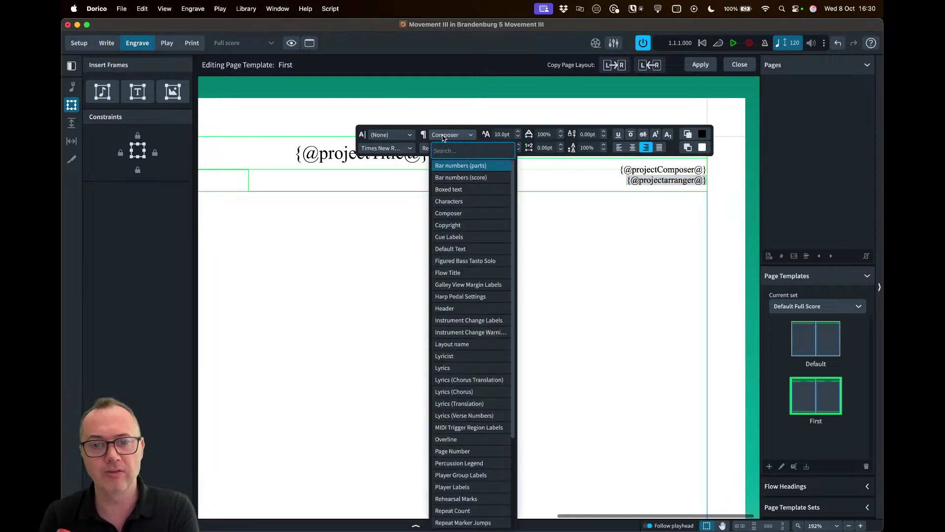
pyautogui.click(443, 137)
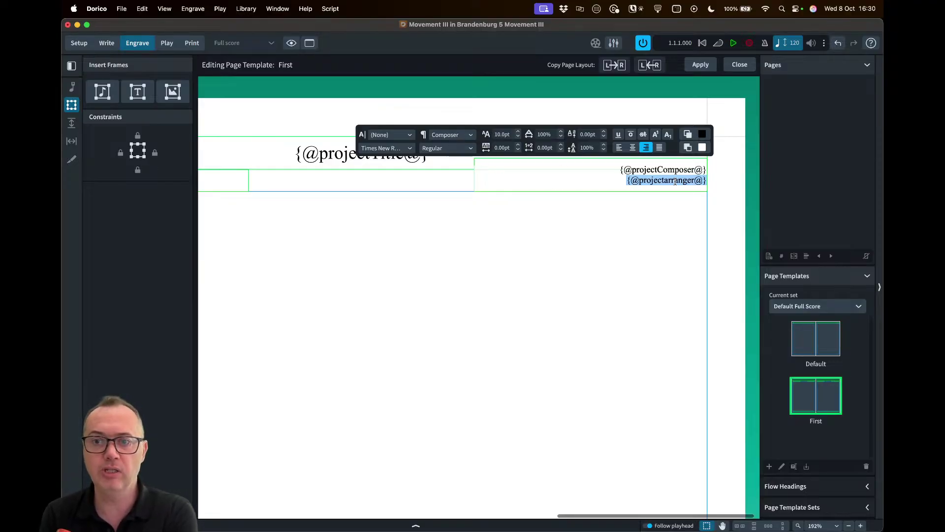
pyautogui.click(447, 147)
pyautogui.click(433, 171)
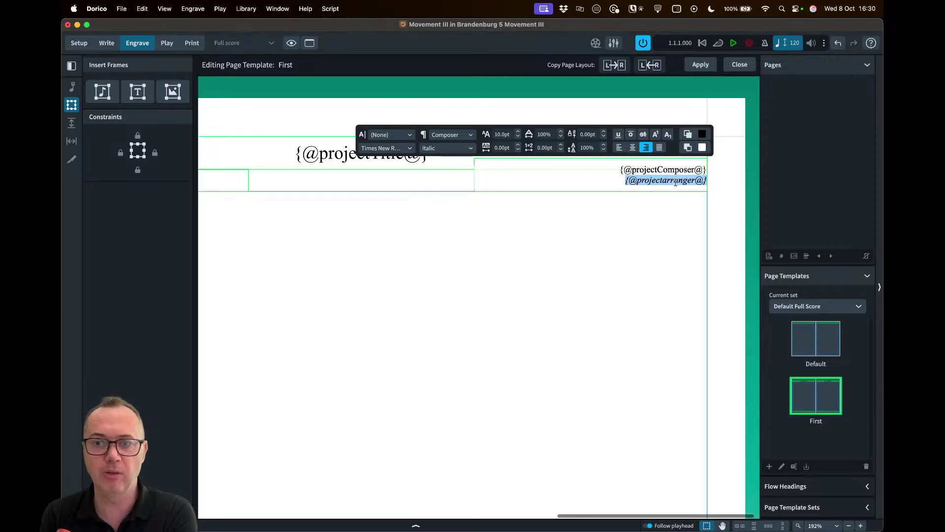
pyautogui.click(451, 148)
pyautogui.click(449, 160)
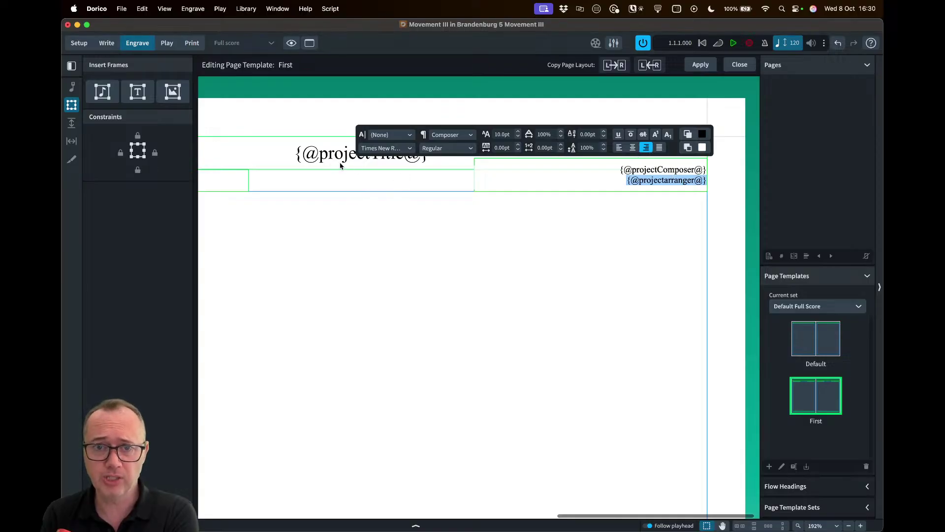
pyautogui.click(625, 208)
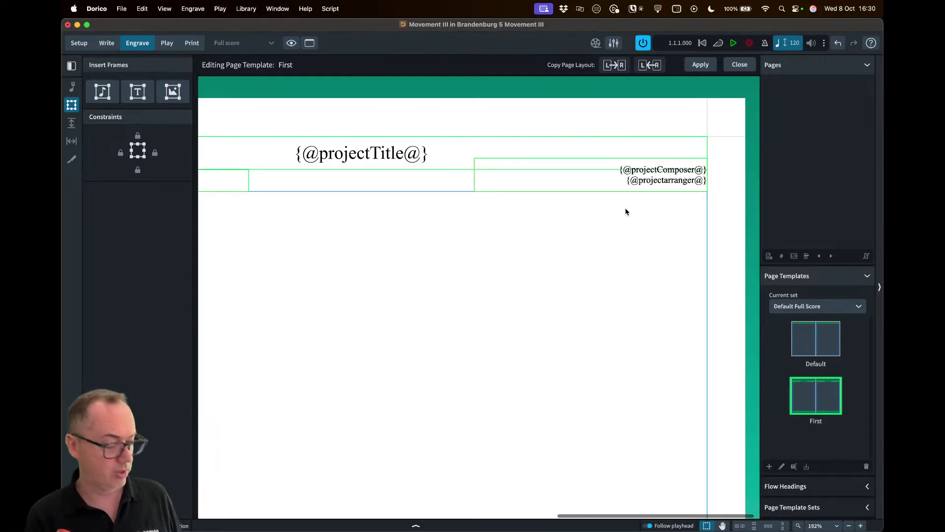
# - Show the composer frame's properties and try its border on and off
pyautogui.click(474, 180)
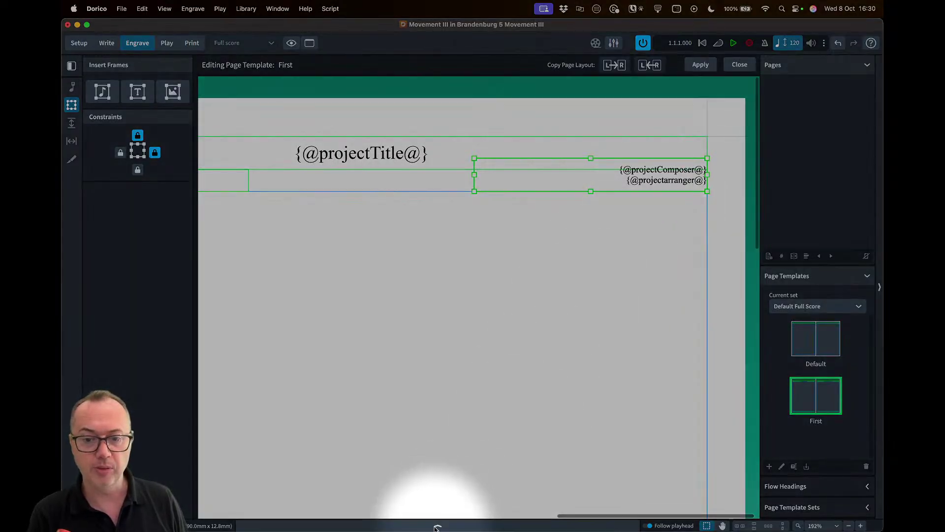
pyautogui.click(438, 525)
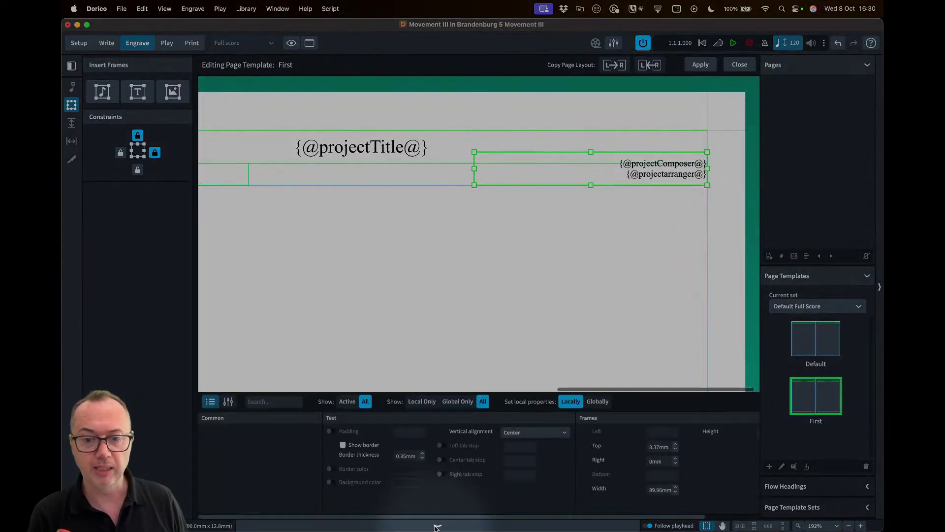
pyautogui.click(343, 445)
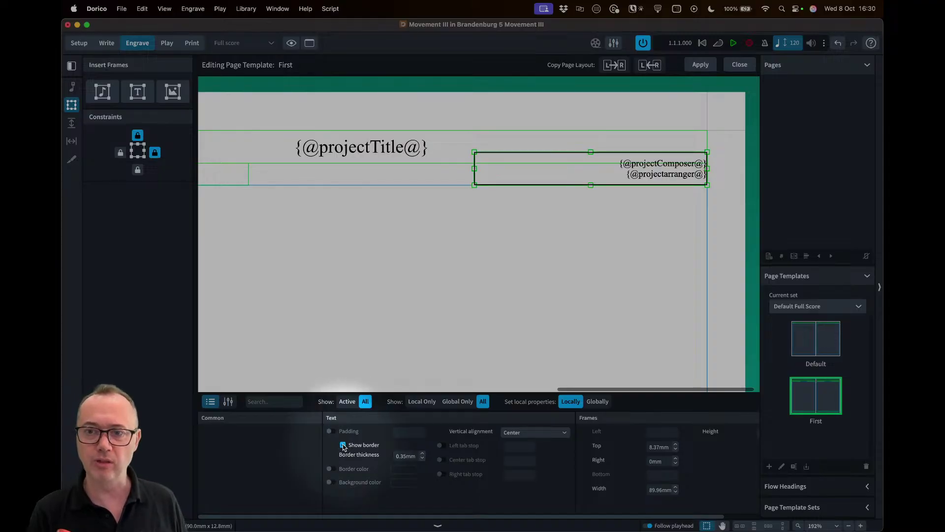
pyautogui.click(343, 445)
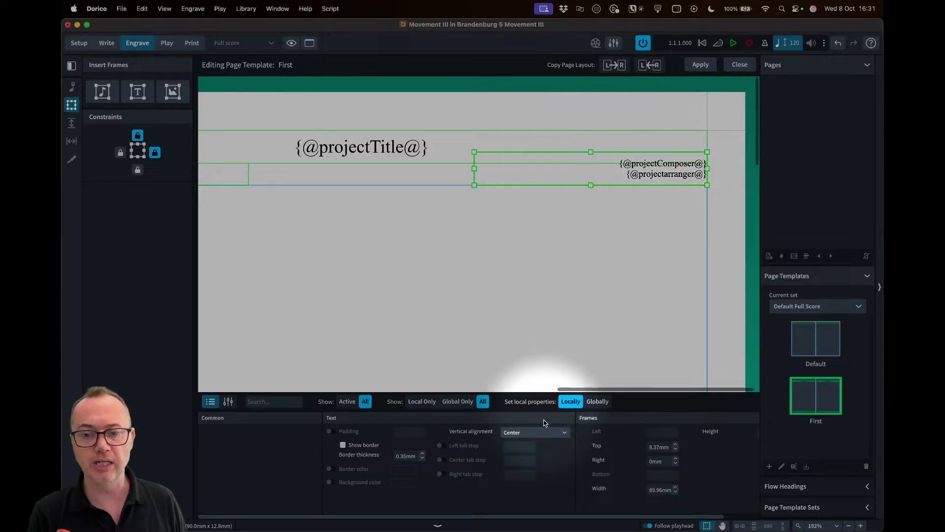
# - Try Bottom and Top vertical alignment on the composer frame's text, restore Center, and deselect the frame
pyautogui.click(534, 433)
pyautogui.click(536, 459)
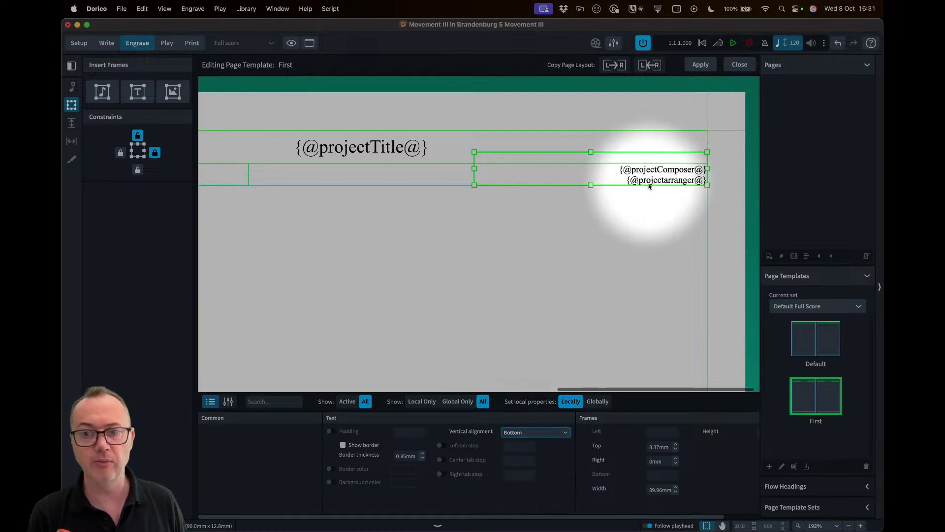
pyautogui.click(534, 432)
pyautogui.click(521, 439)
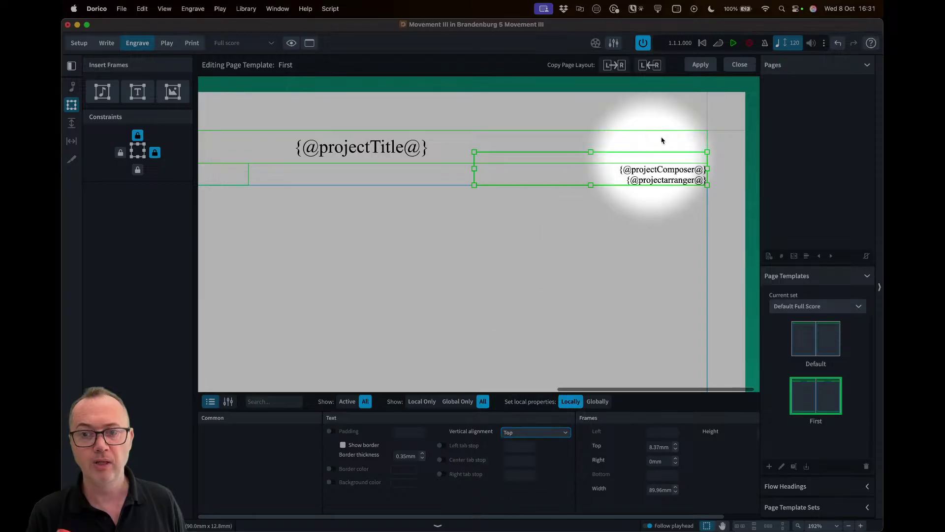
pyautogui.click(535, 433)
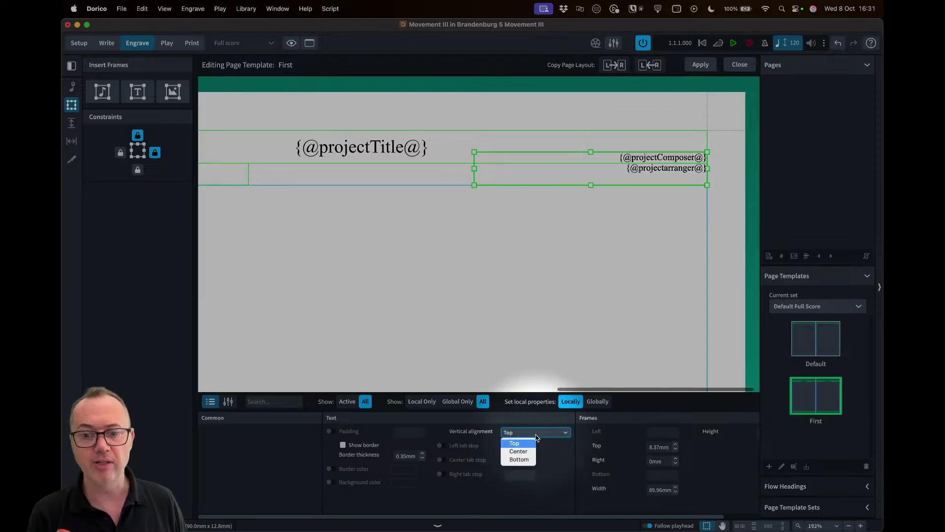
pyautogui.click(526, 450)
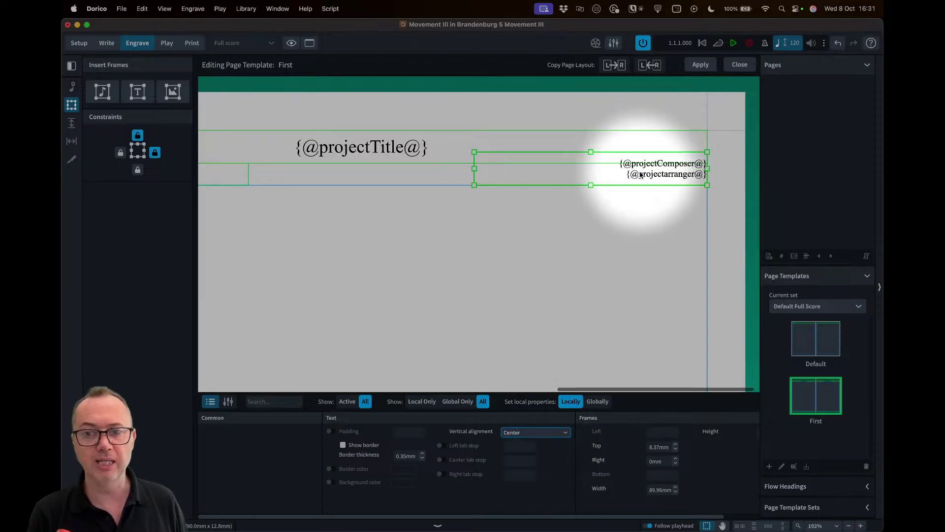
pyautogui.press('Escape')
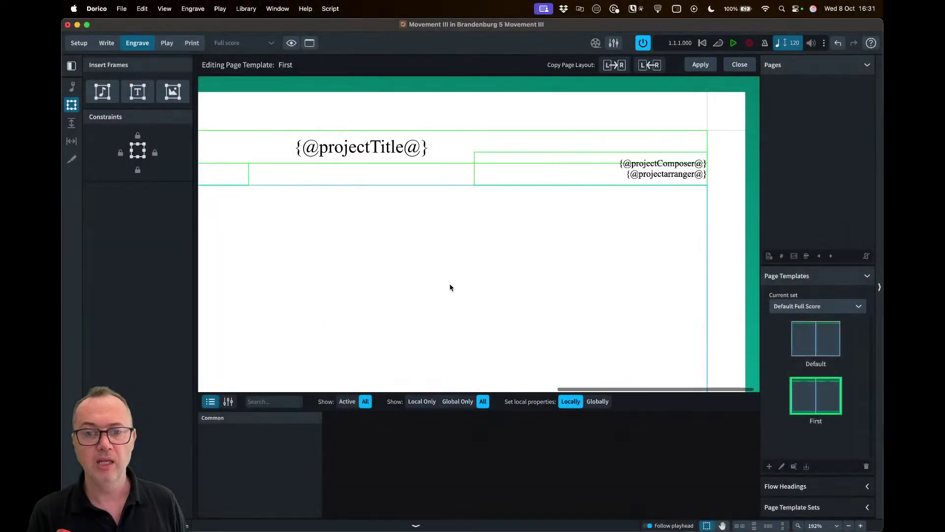
pyautogui.scroll(-5, 450, 285)
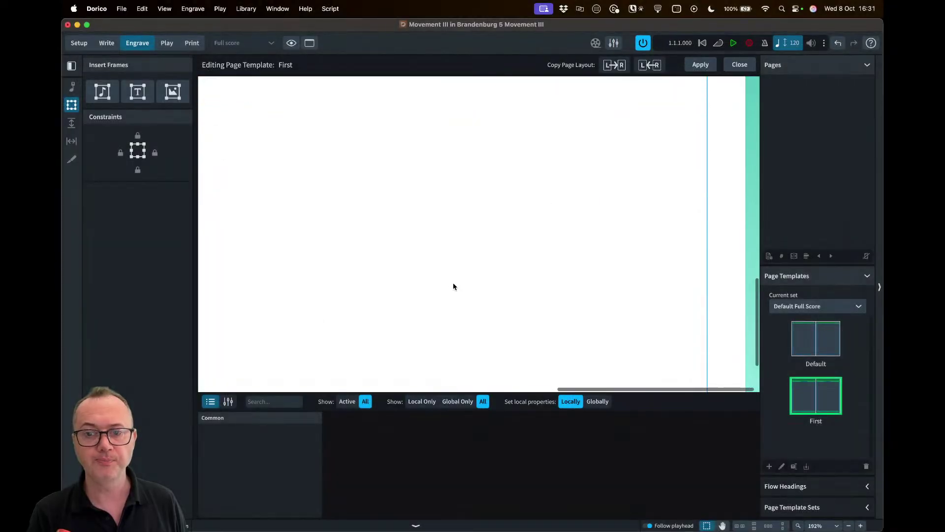
pyautogui.scroll(-3, 454, 286)
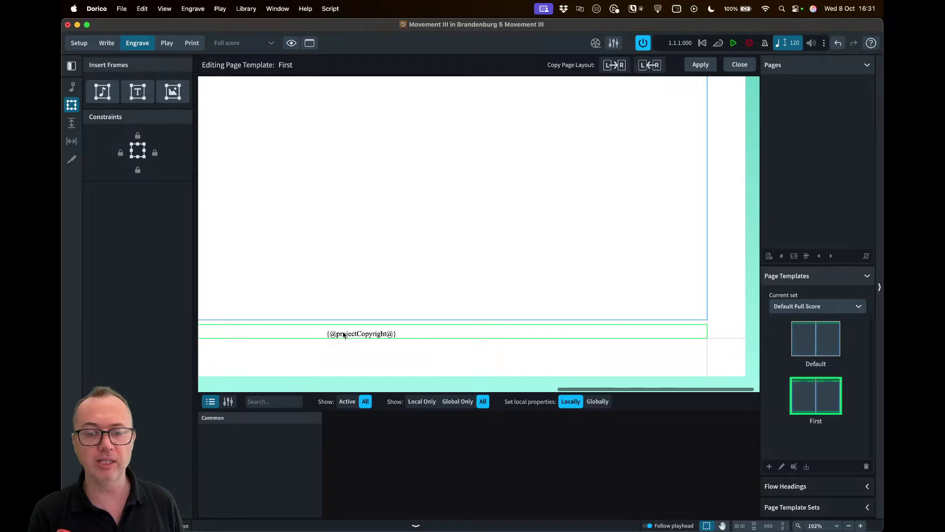
pyautogui.hscroll(-5, 343, 333)
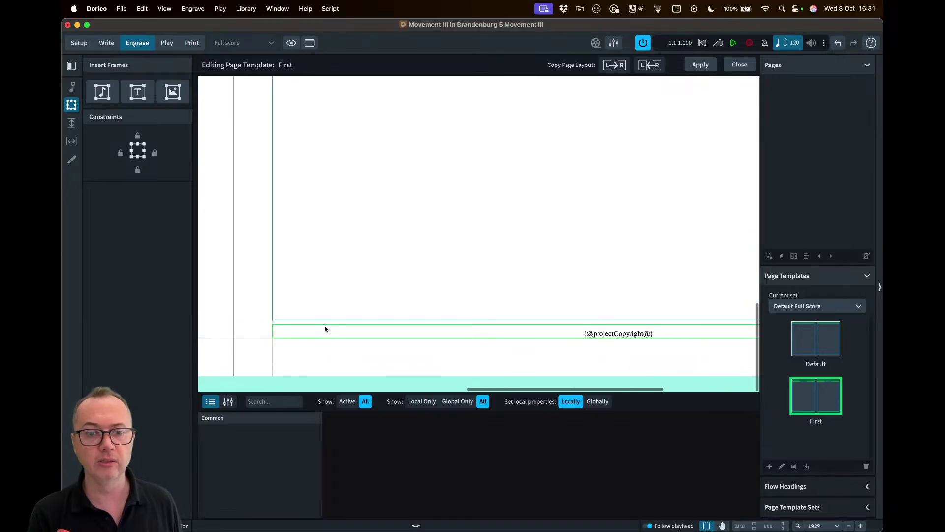
pyautogui.hscroll(6, 468, 340)
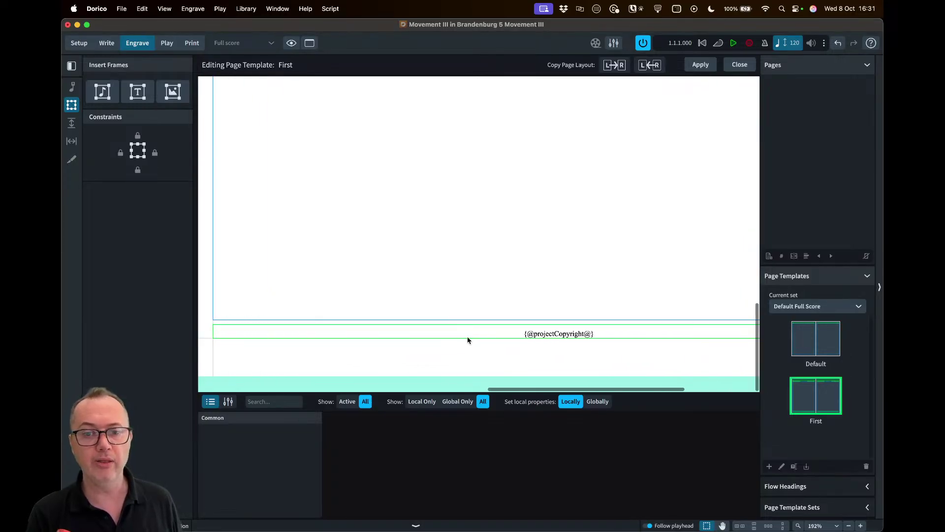
pyautogui.hscroll(-2, 504, 333)
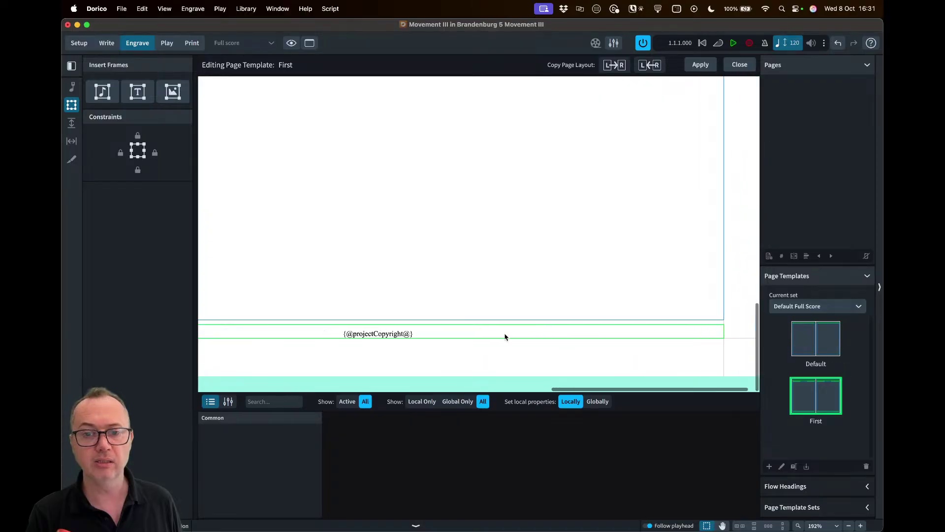
pyautogui.doubleClick(470, 334)
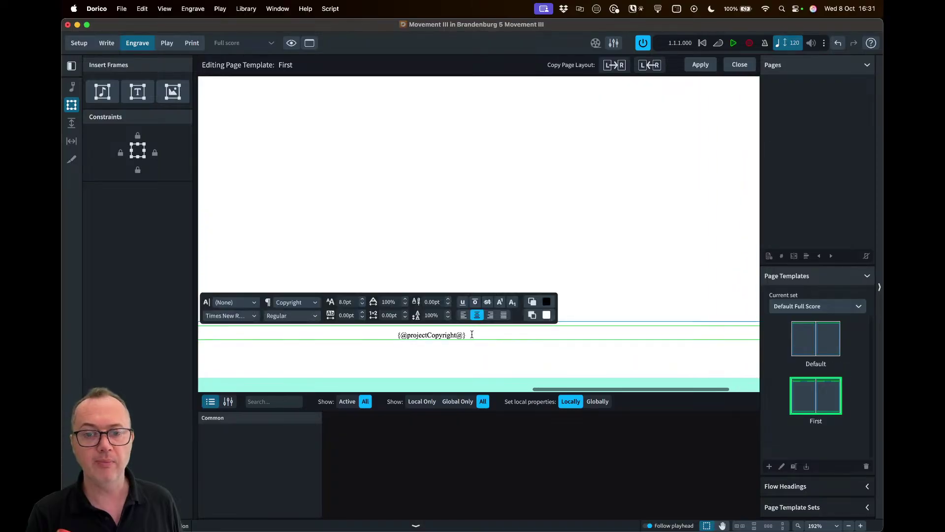
pyautogui.moveTo(472, 334); pyautogui.dragTo(415, 335)
pyautogui.click(435, 334)
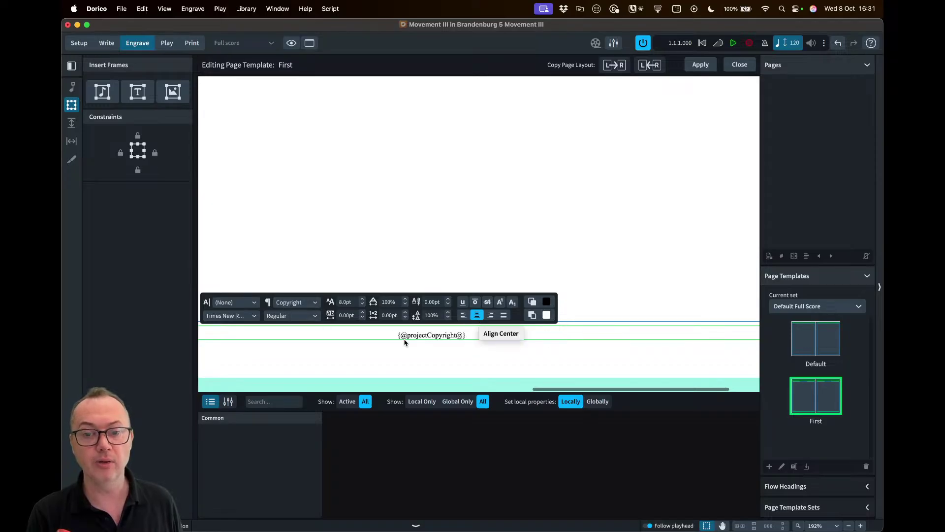
pyautogui.hscroll(-5, 428, 339)
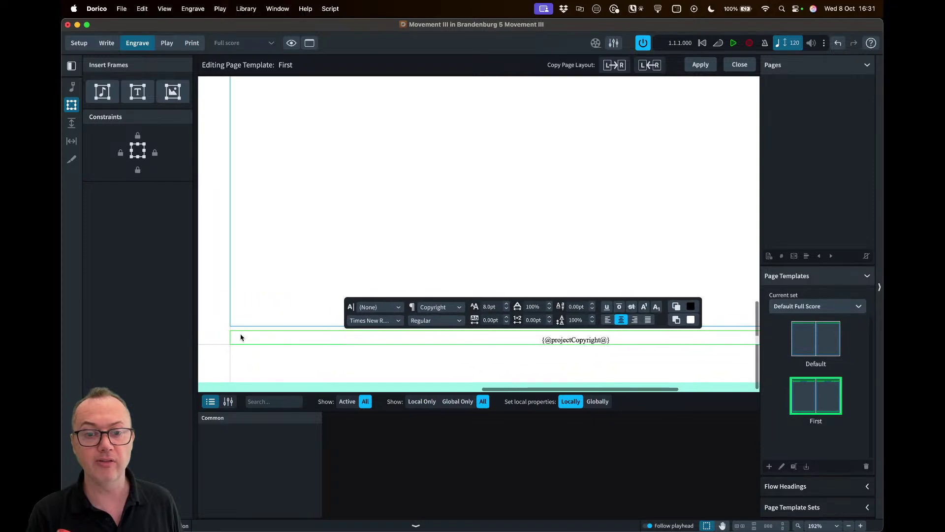
pyautogui.hscroll(5, 540, 346)
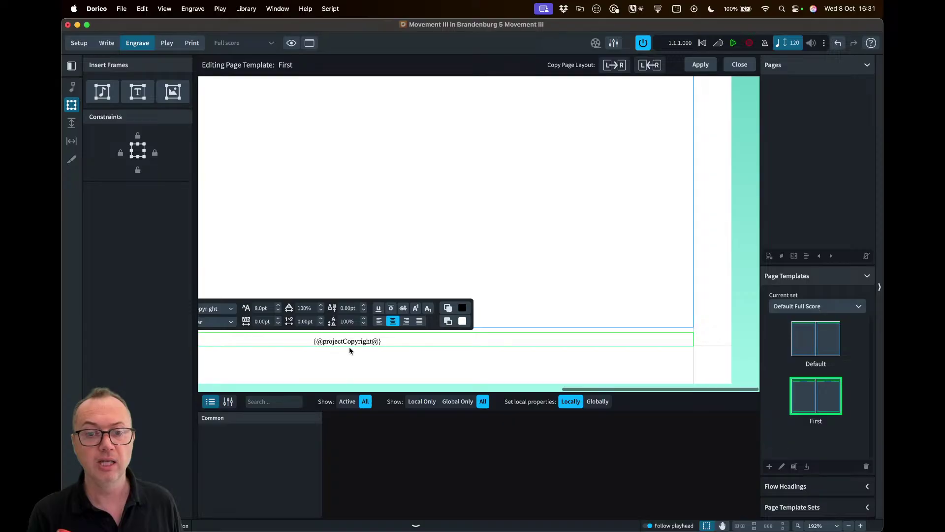
pyautogui.press('Escape')
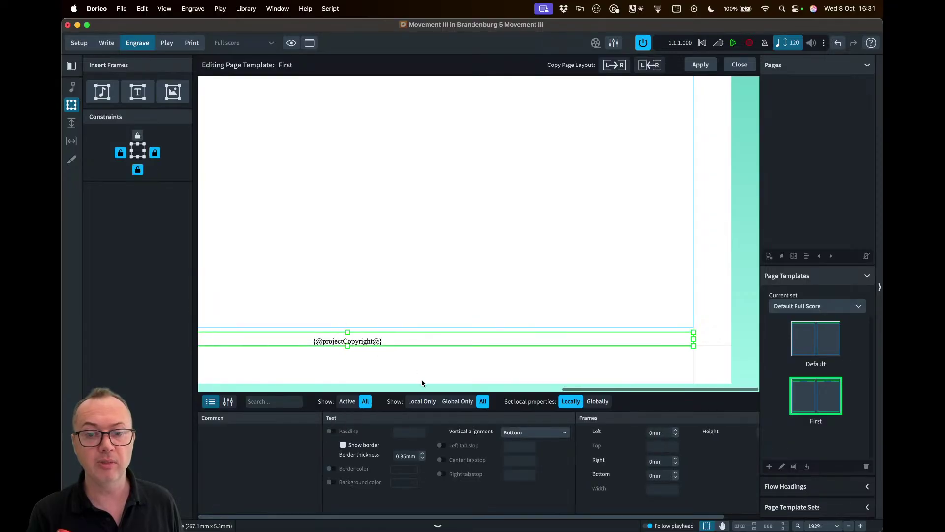
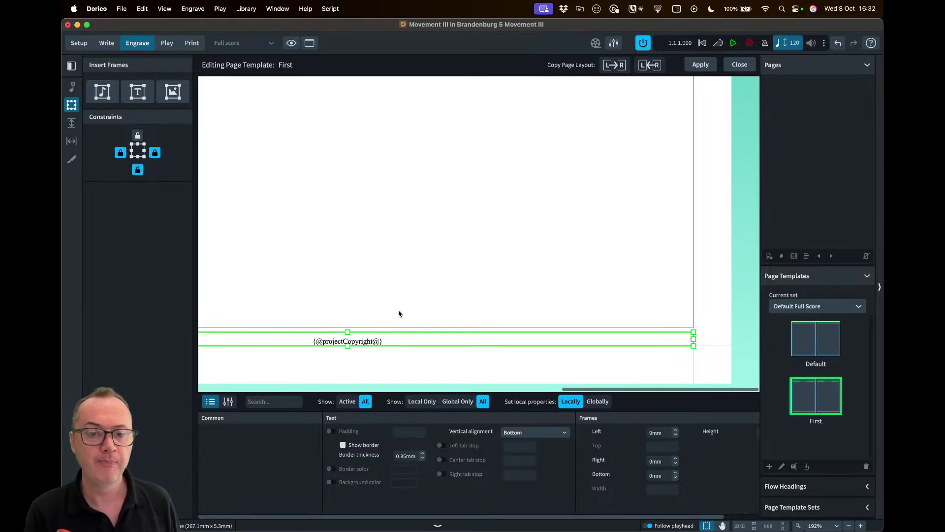
pyautogui.click(416, 293)
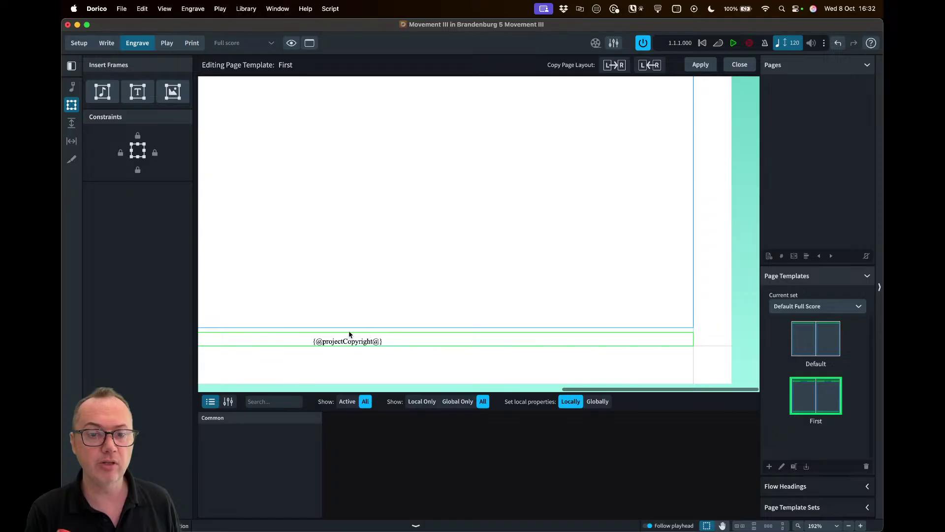
# - Shorten the composer frame from above to a Top offset of 14.43 mm, apply the template, and inspect the composer and arranger credits in the score
pyautogui.click(348, 333)
pyautogui.click(463, 247)
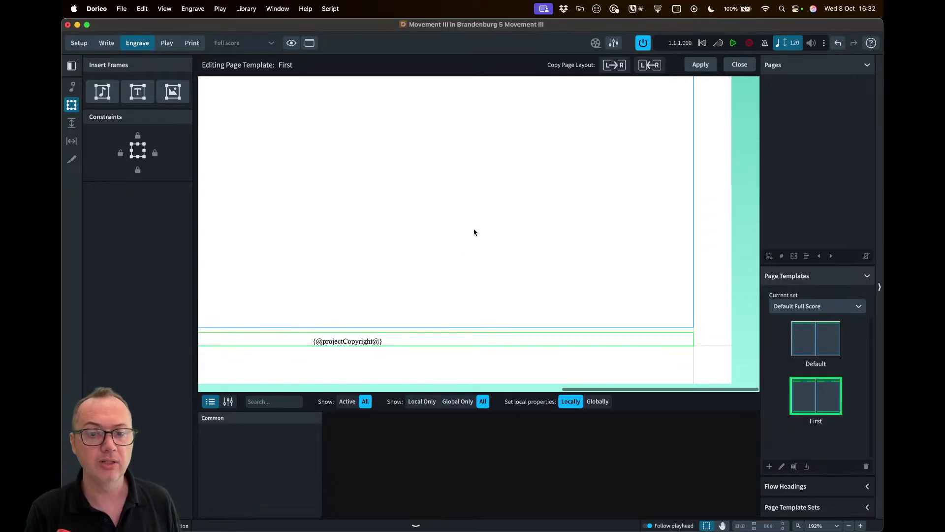
pyautogui.scroll(10, 475, 234)
pyautogui.scroll(3, 600, 190)
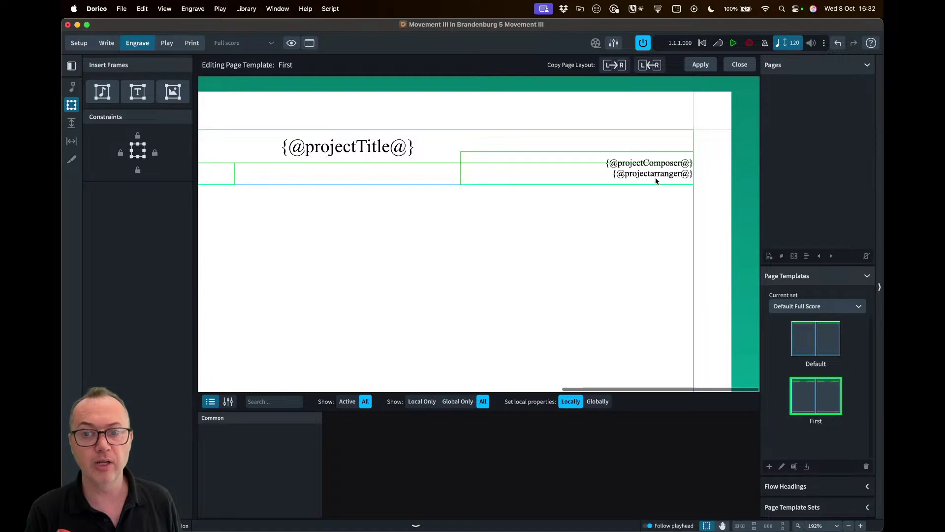
pyautogui.click(583, 154)
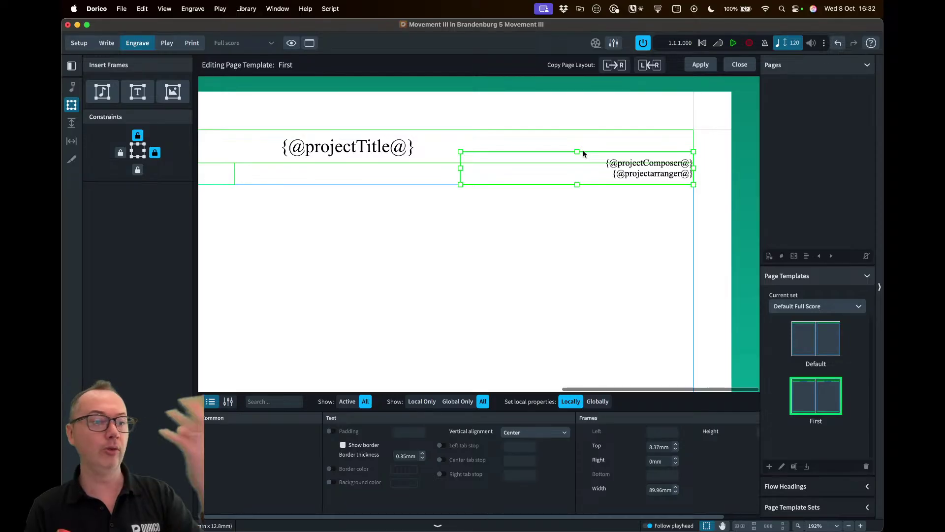
pyautogui.moveTo(577, 152); pyautogui.dragTo(575, 169)
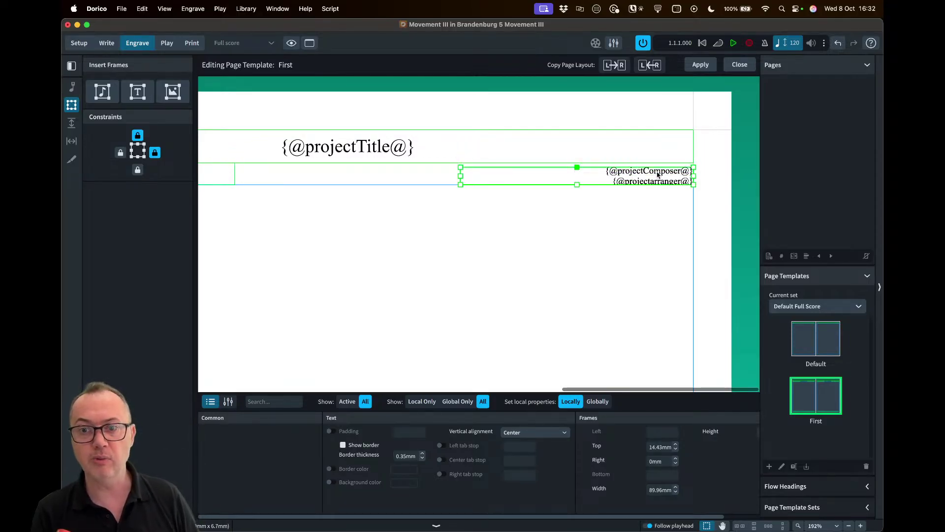
pyautogui.press('Escape')
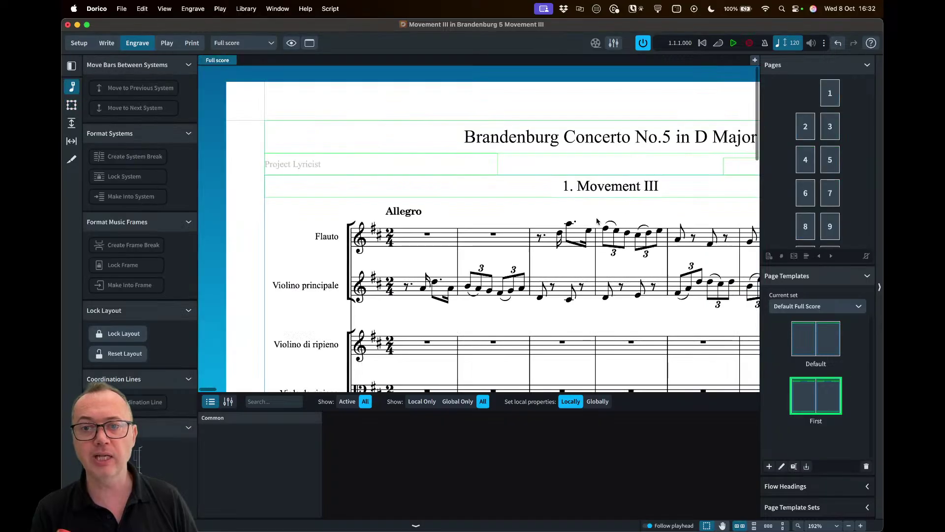
pyautogui.hscroll(5, 618, 200)
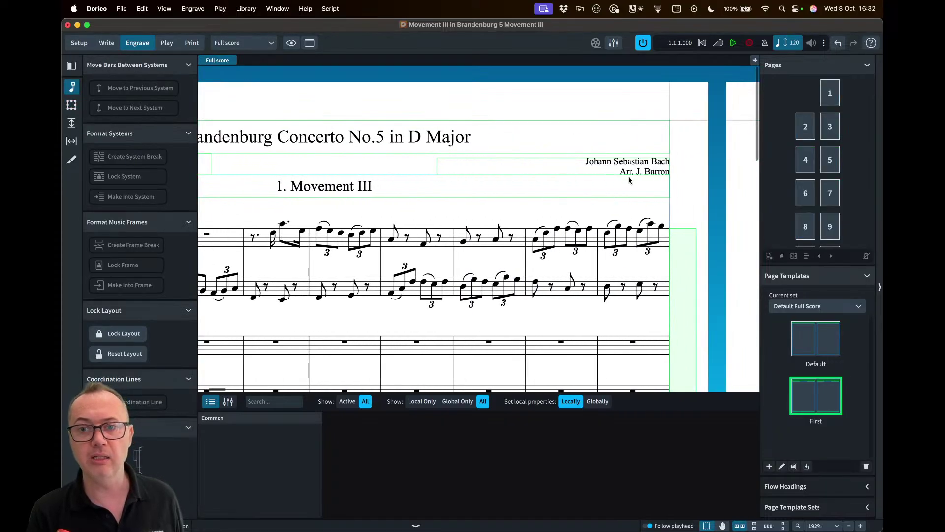
pyautogui.scroll(5, 620, 173)
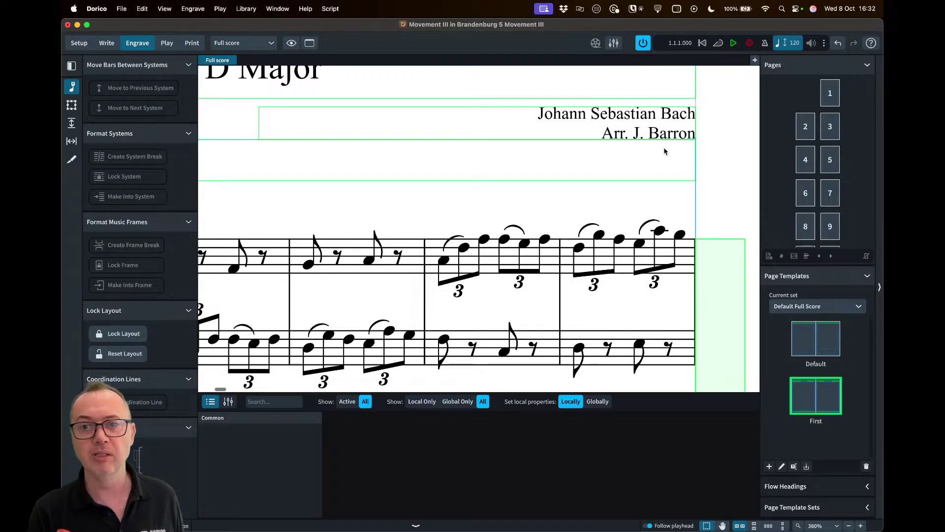
pyautogui.scroll(-3, 634, 148)
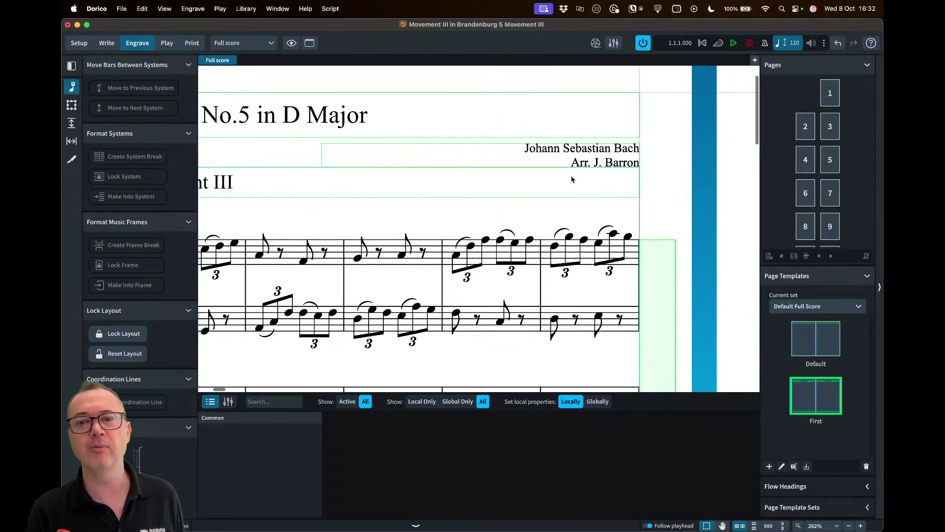
pyautogui.hscroll(-1, 571, 177)
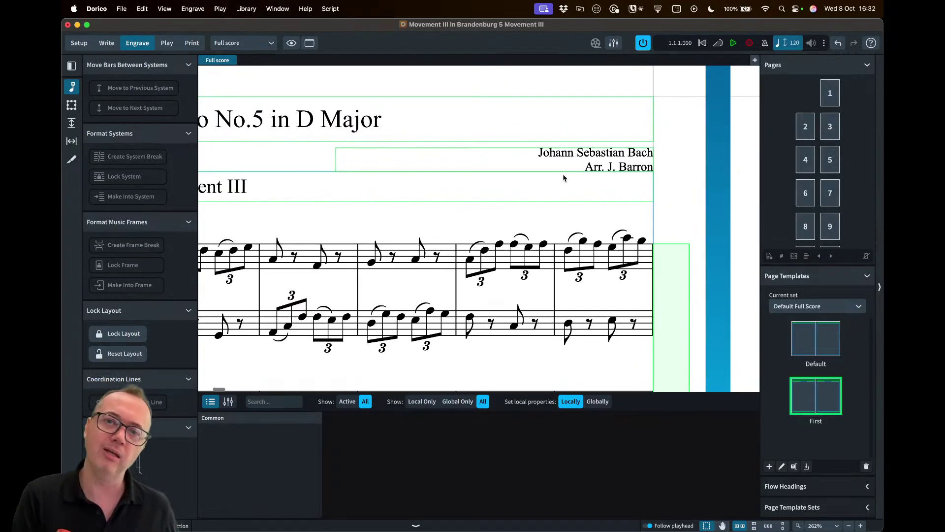
# - Reopen the First page template, extend the right page's composer frame upward to a Top offset of 10.75 mm, and apply the change
pyautogui.doubleClick(805, 407)
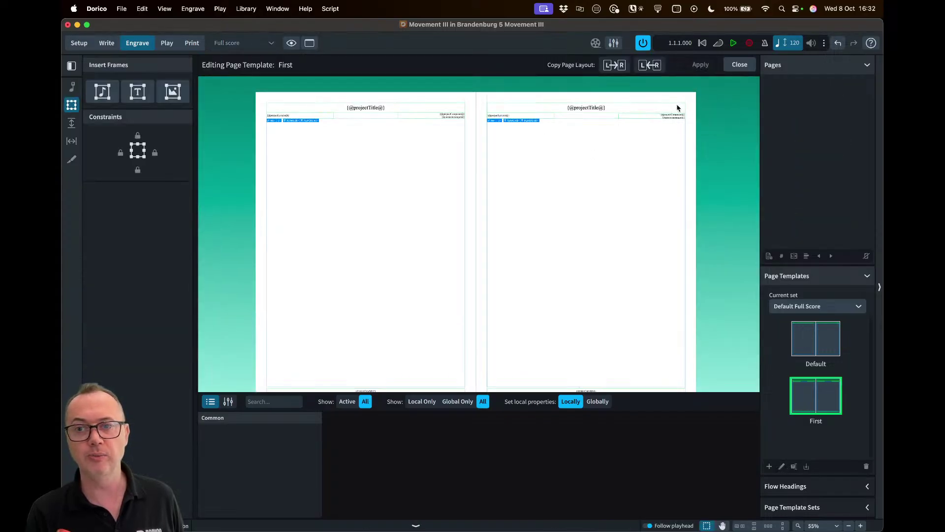
pyautogui.scroll(5, 679, 127)
pyautogui.scroll(5, 678, 109)
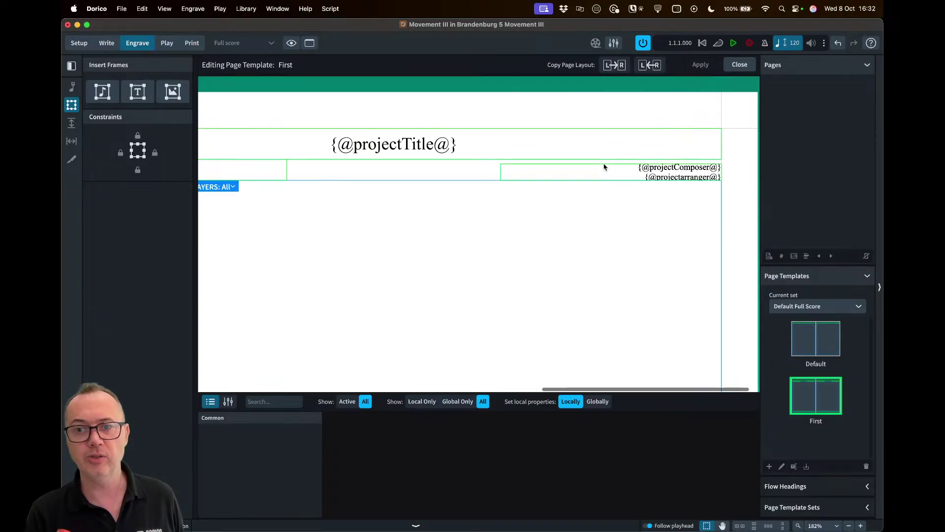
pyautogui.click(606, 165)
pyautogui.moveTo(611, 165); pyautogui.dragTo(611, 155)
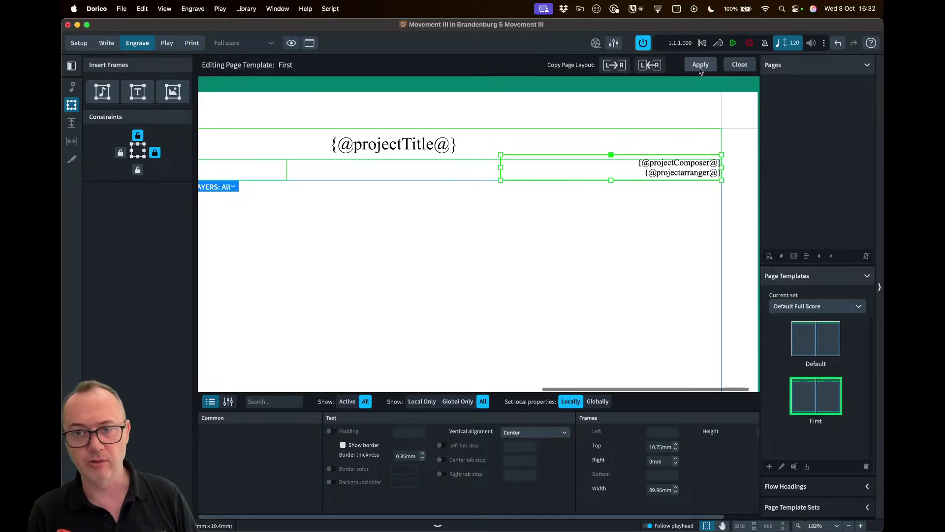
pyautogui.click(633, 225)
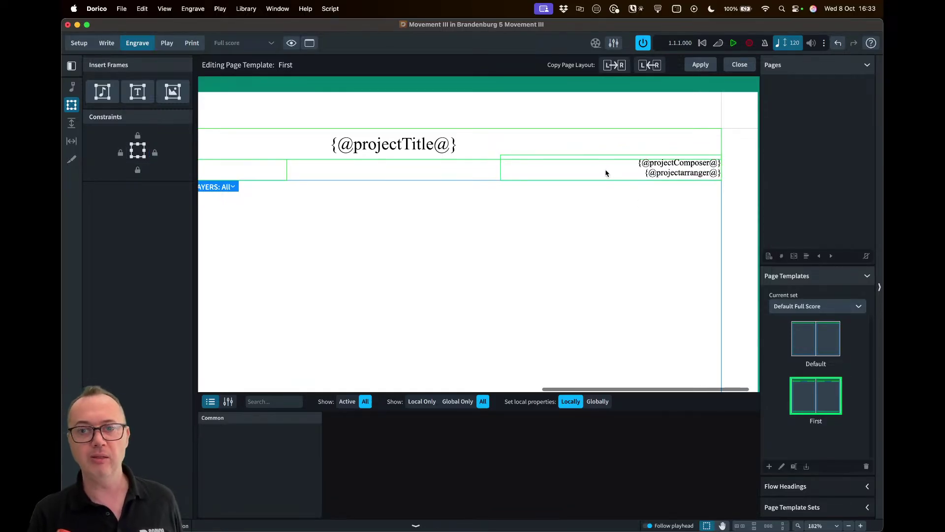
pyautogui.click(699, 66)
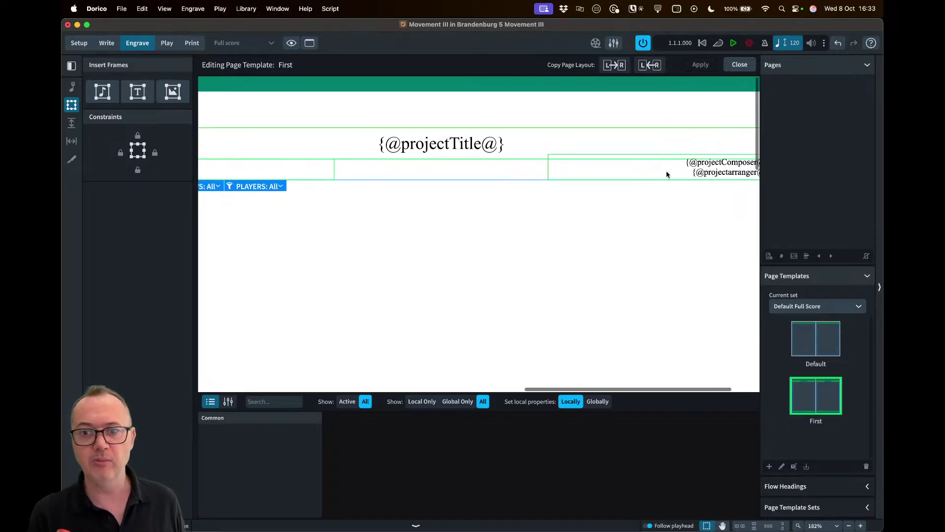
# - Copy the First template's right page layout to the left page and compare the two pages' composer frames
pyautogui.hscroll(5, 668, 173)
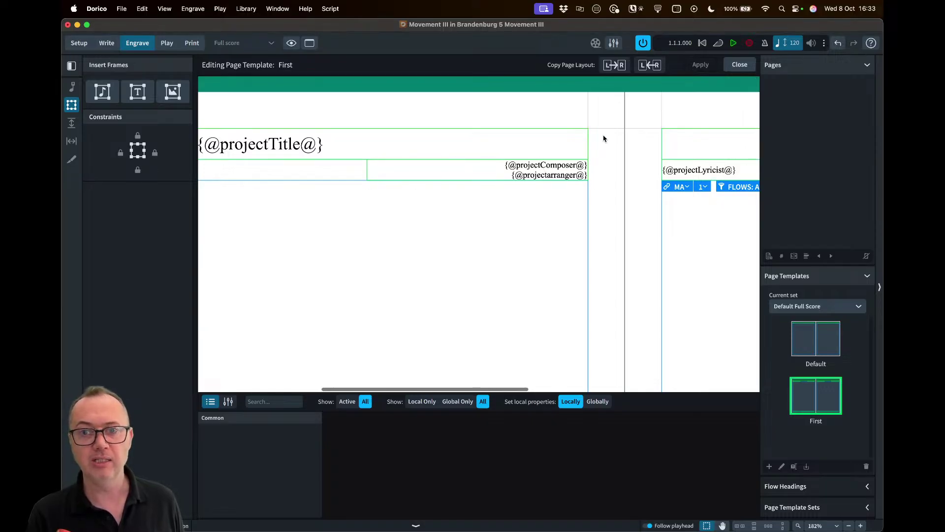
pyautogui.click(650, 71)
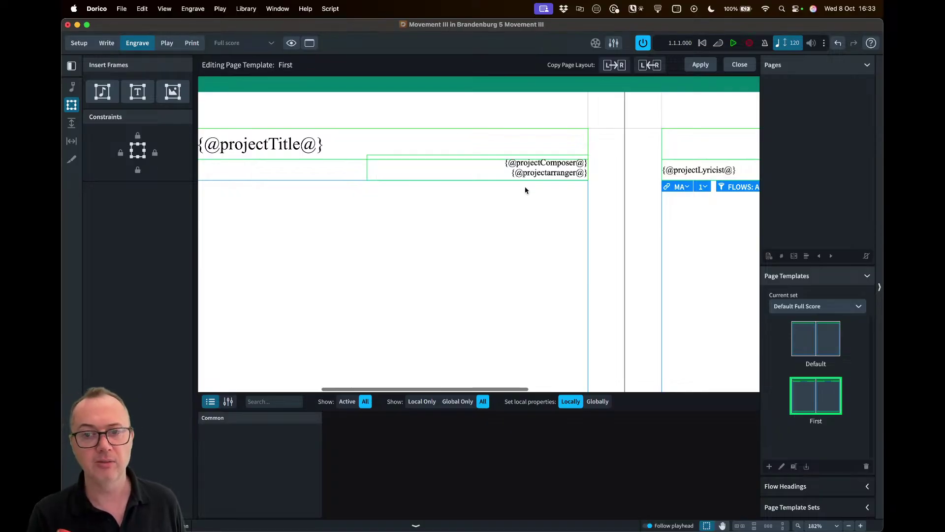
pyautogui.hscroll(10, 526, 190)
pyautogui.scroll(-5, 570, 173)
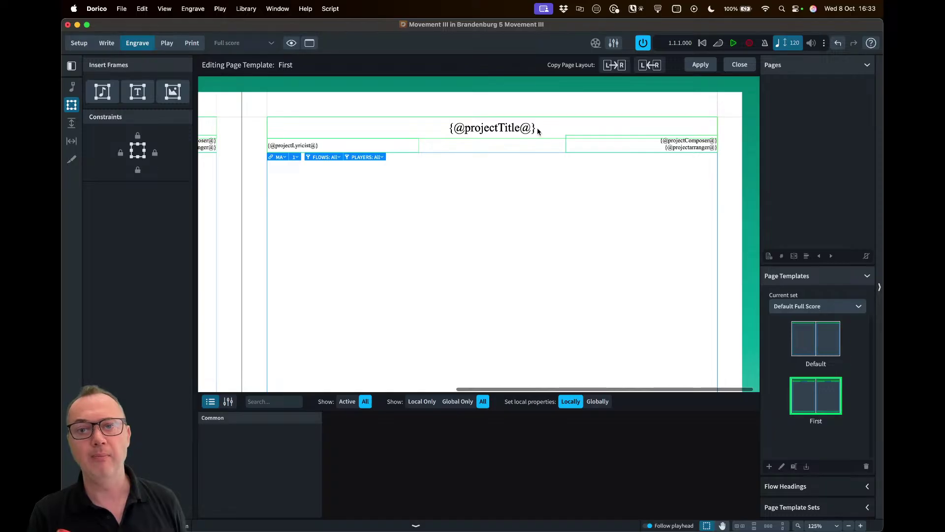
pyautogui.scroll(3, 523, 127)
pyautogui.scroll(4, 524, 127)
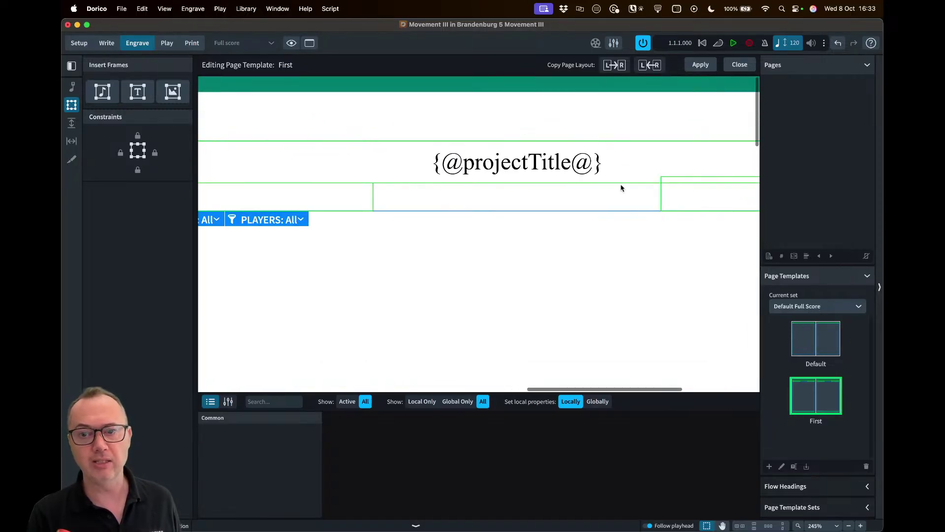
pyautogui.doubleClick(616, 163)
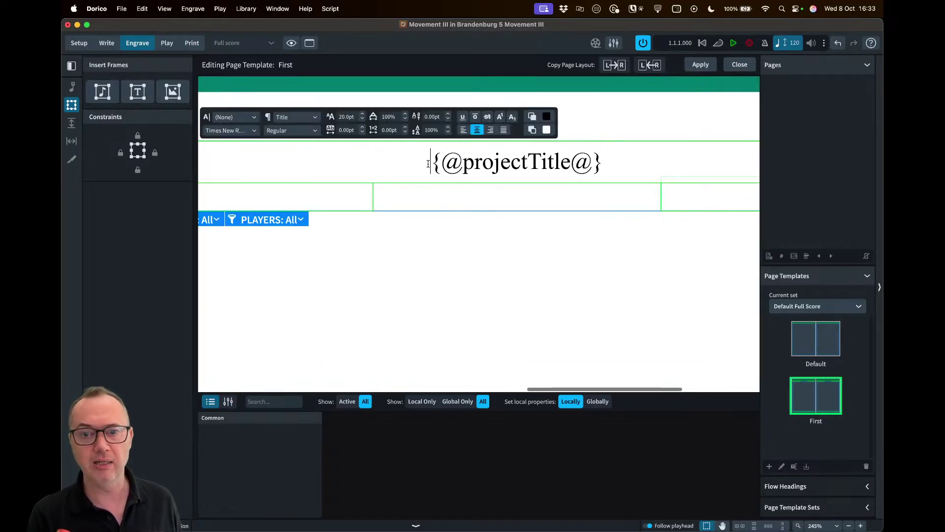
pyautogui.press('Return')
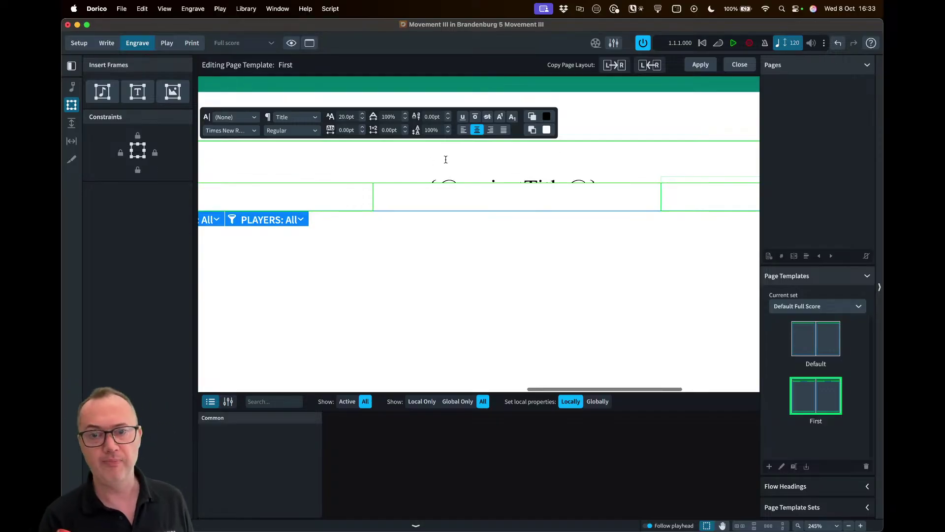
pyautogui.rightClick(500, 160)
pyautogui.moveTo(525, 164)
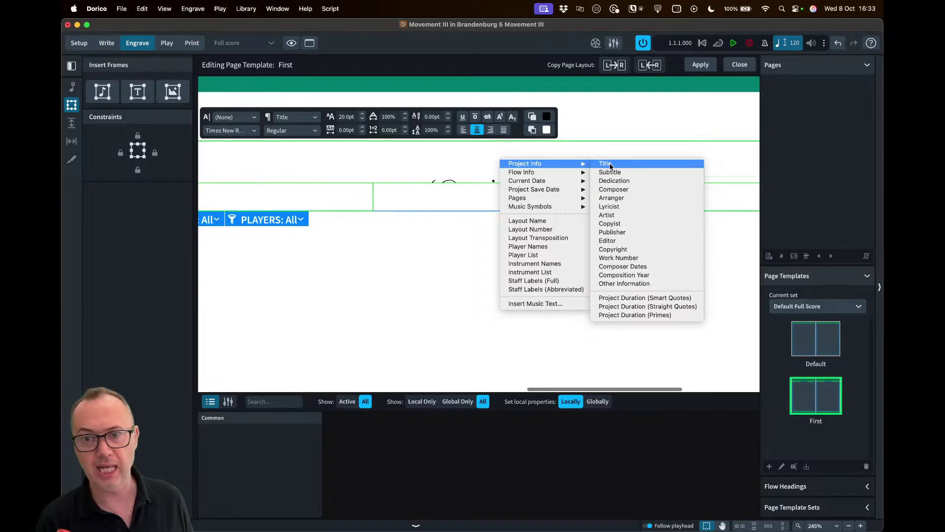
pyautogui.click(622, 181)
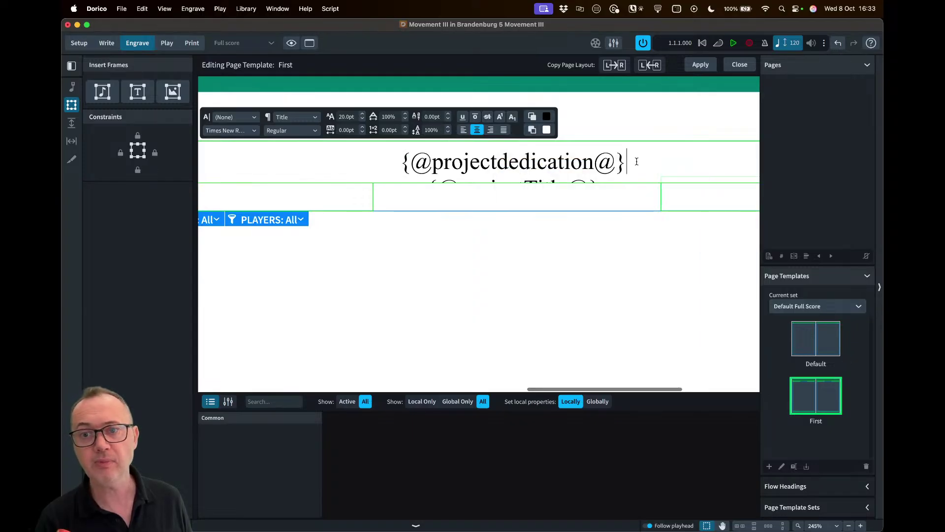
pyautogui.moveTo(633, 161); pyautogui.dragTo(402, 163)
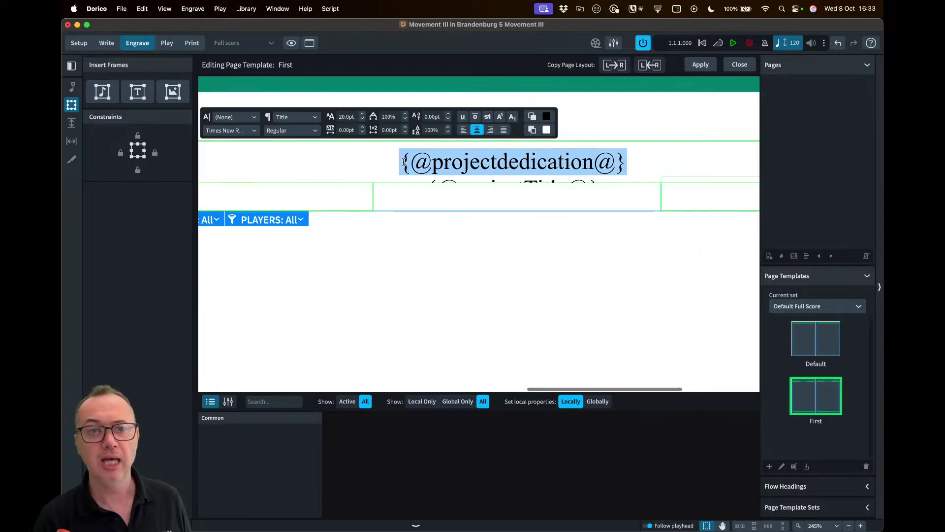
pyautogui.click(288, 119)
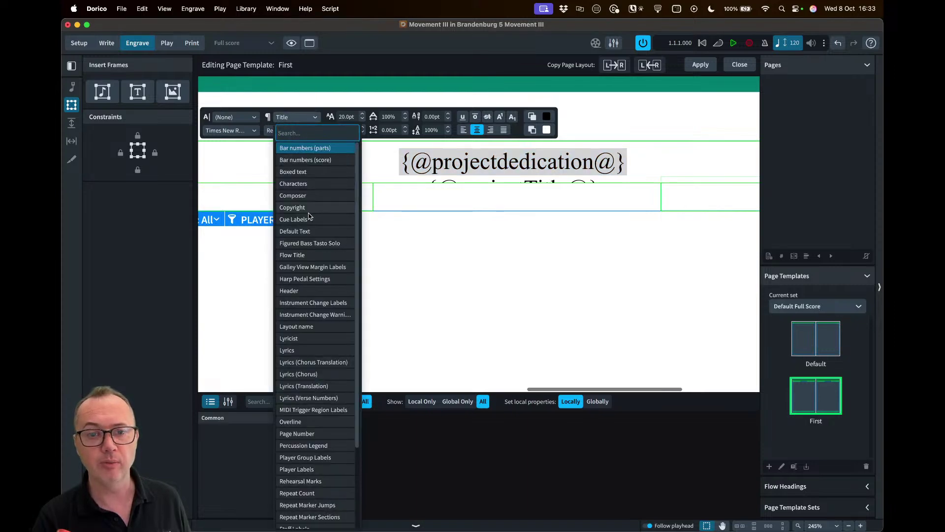
pyautogui.press('Escape')
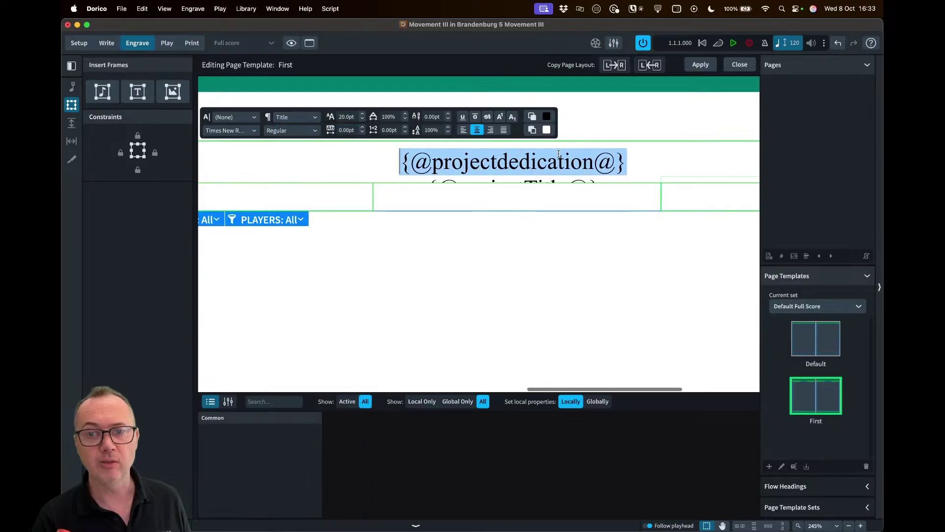
pyautogui.press('Escape')
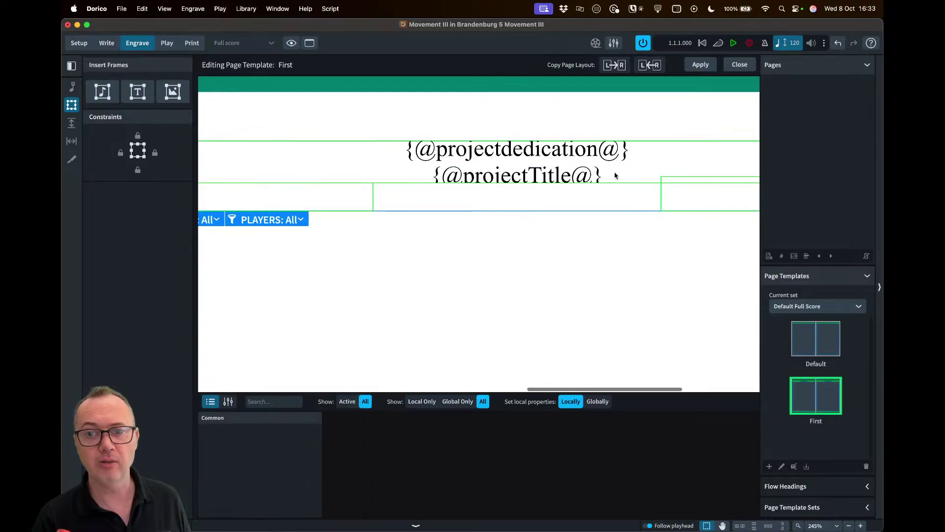
pyautogui.doubleClick(608, 171)
pyautogui.press('Return')
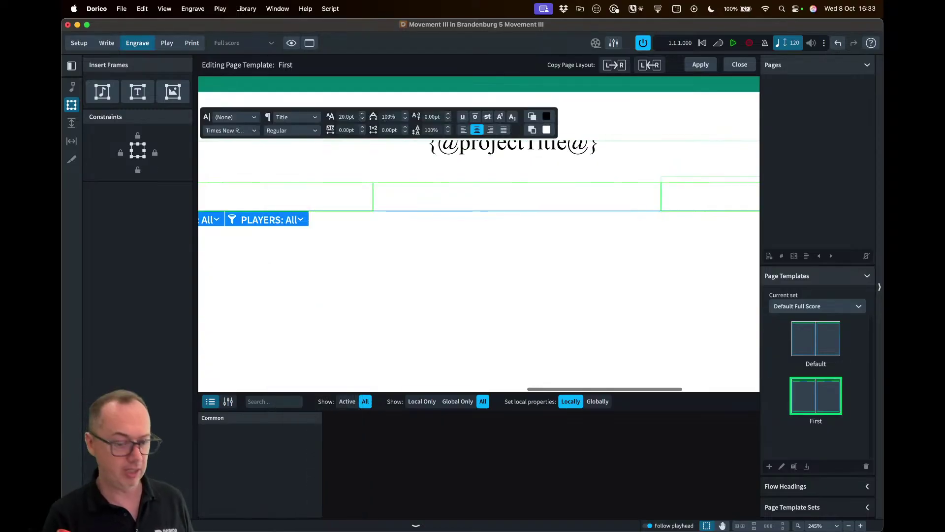
pyautogui.rightClick(537, 170)
pyautogui.moveTo(561, 177)
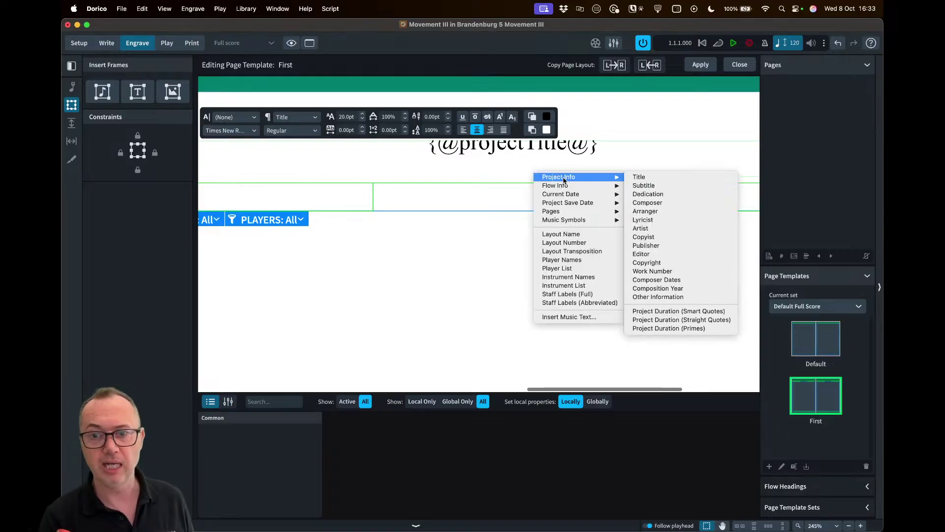
pyautogui.click(644, 186)
pyautogui.press('Escape')
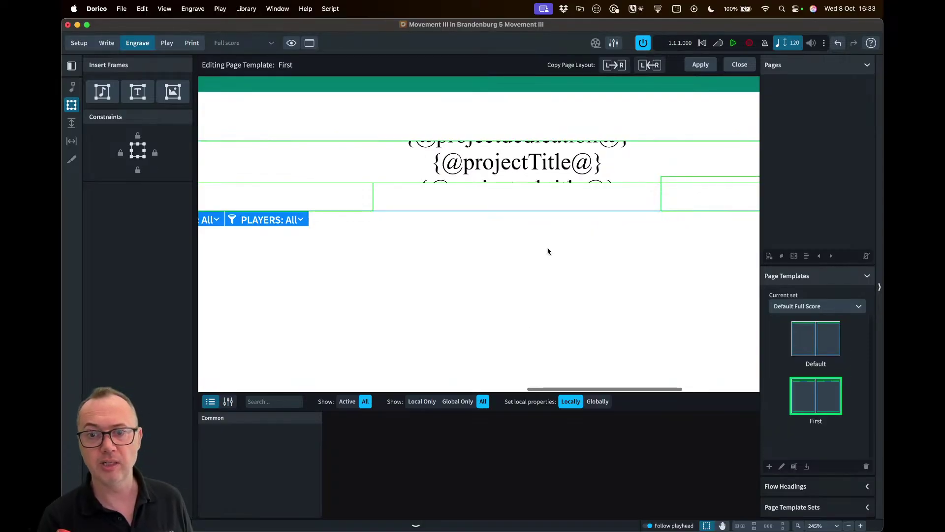
# - Extend the title frame downward to a height of about 20.8 mm and deselect it
pyautogui.click(402, 185)
pyautogui.moveTo(518, 194); pyautogui.dragTo(518, 212)
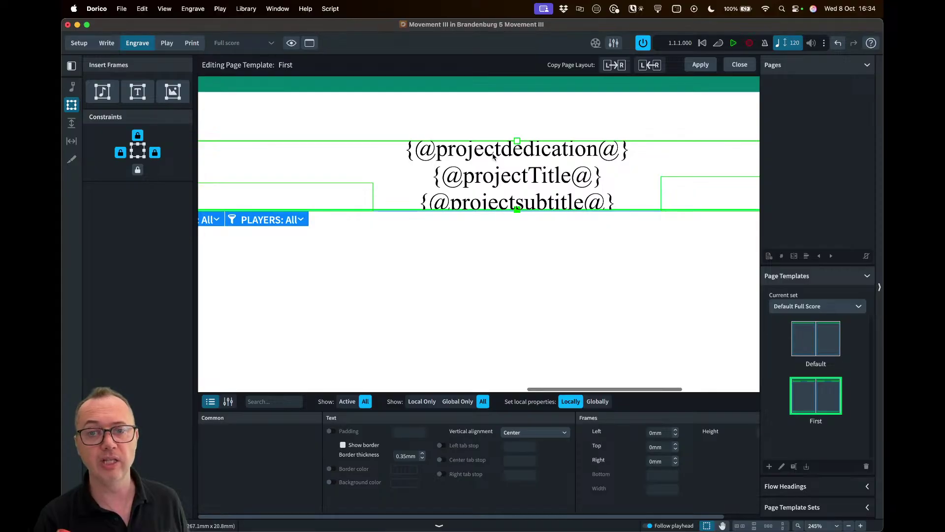
pyautogui.click(537, 115)
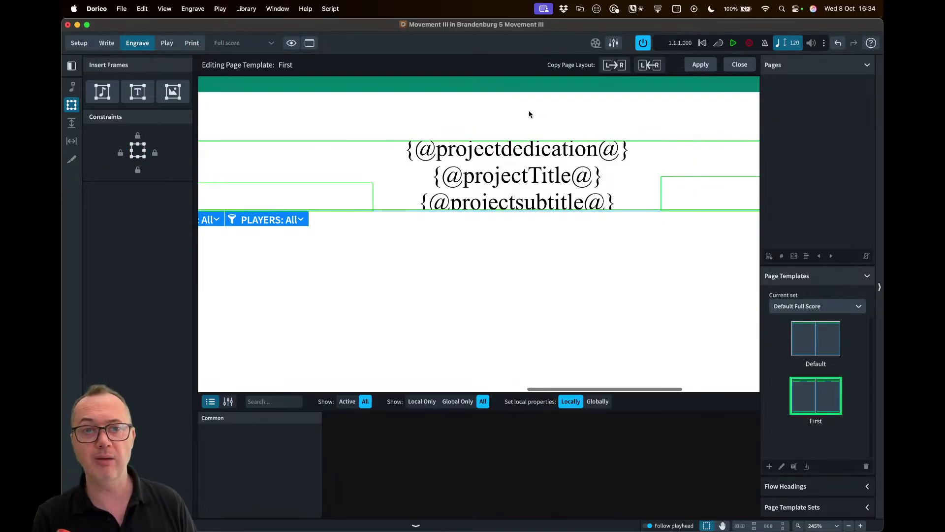
# - Open the paragraph styles and compare the Title style's parent and overridden settings with those of Default Text
pyautogui.click(251, 9)
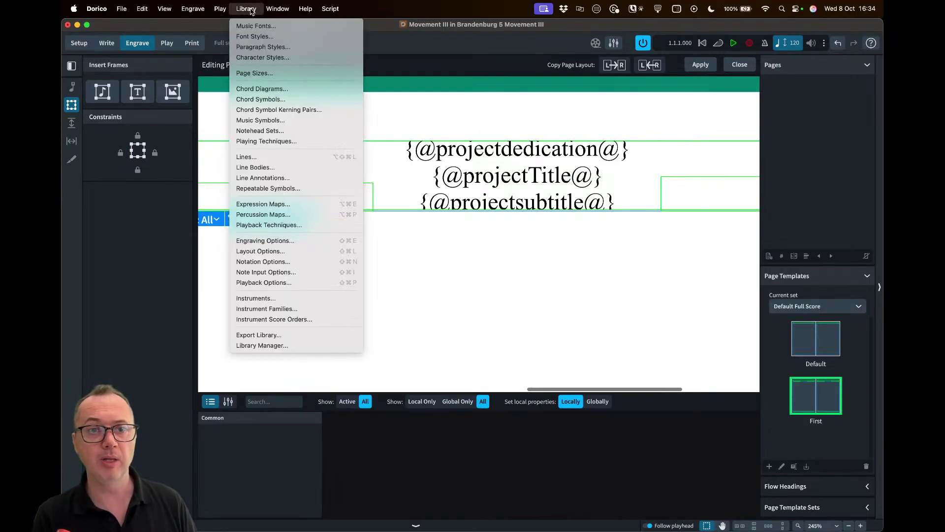
pyautogui.click(286, 48)
pyautogui.moveTo(420, 167); pyautogui.dragTo(376, 125)
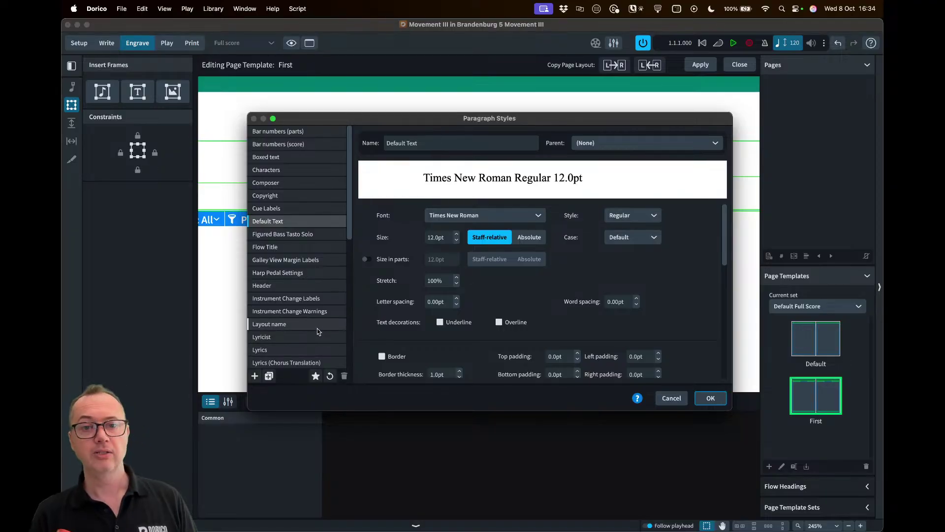
pyautogui.scroll(-5, 315, 260)
pyautogui.scroll(-4, 316, 260)
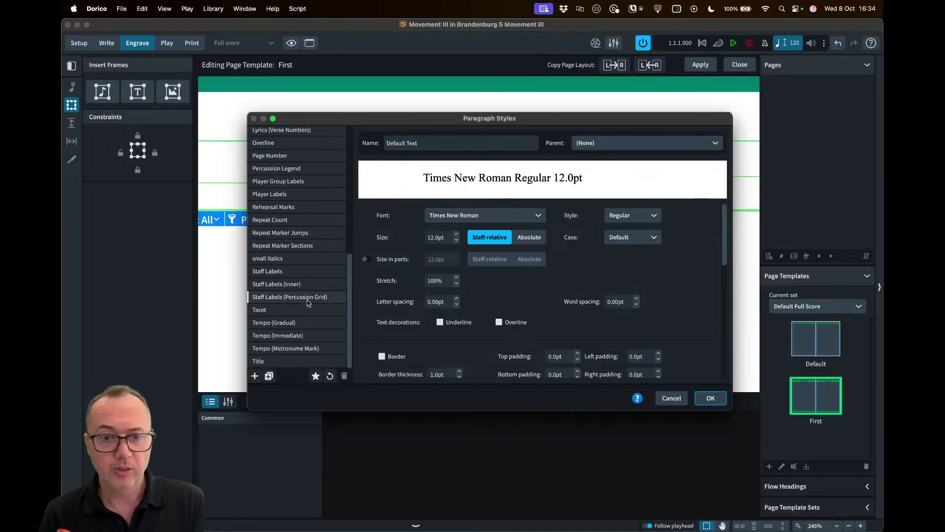
pyautogui.click(286, 361)
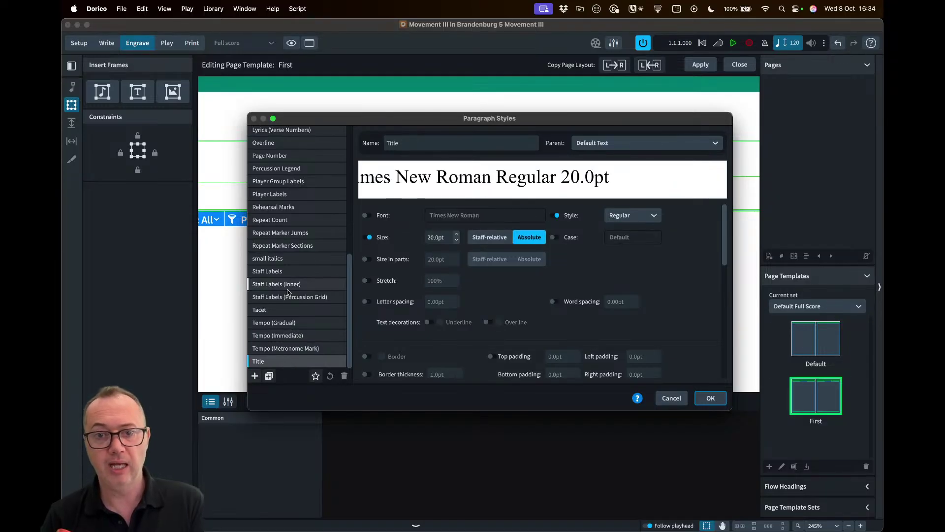
pyautogui.click(403, 144)
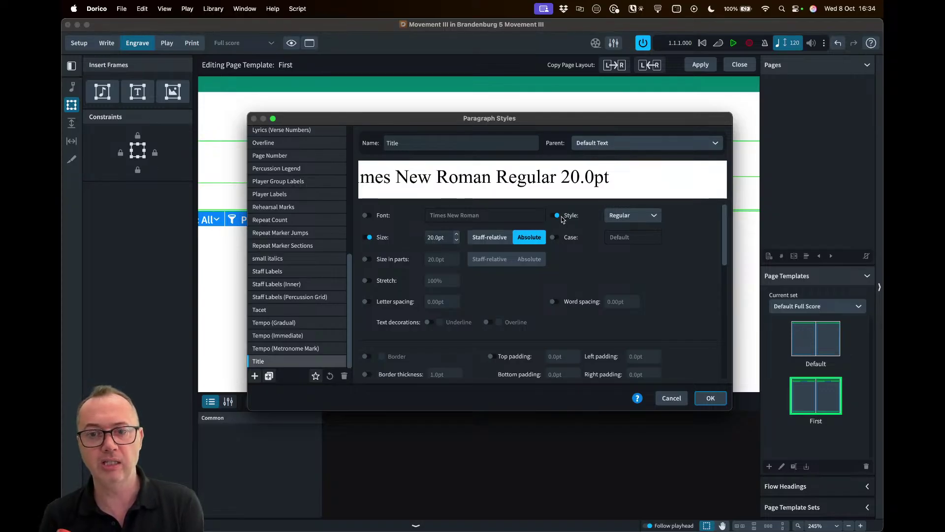
pyautogui.scroll(10, 303, 231)
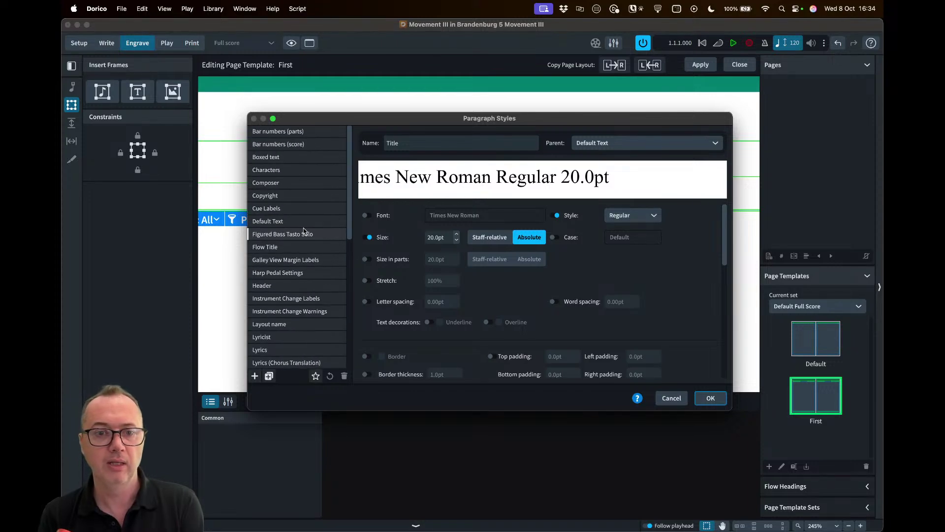
pyautogui.click(286, 222)
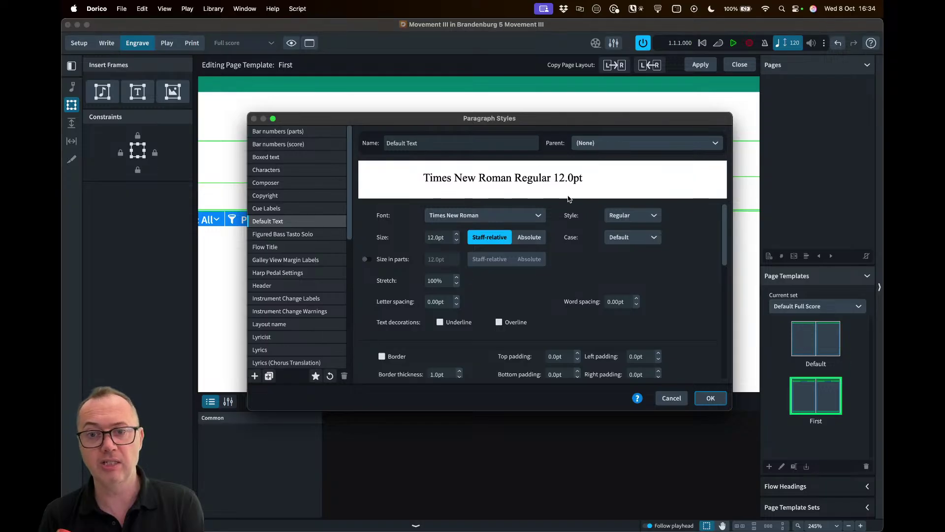
pyautogui.scroll(-10, 305, 276)
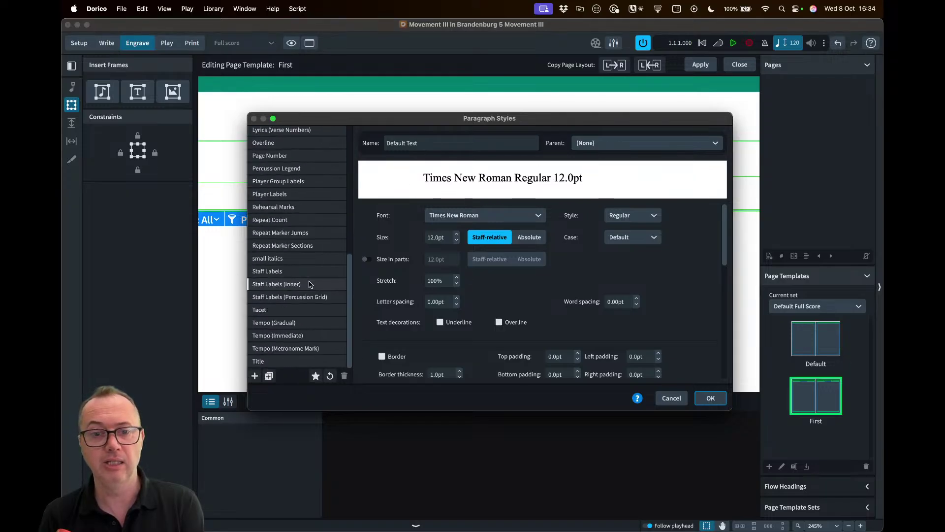
pyautogui.click(275, 364)
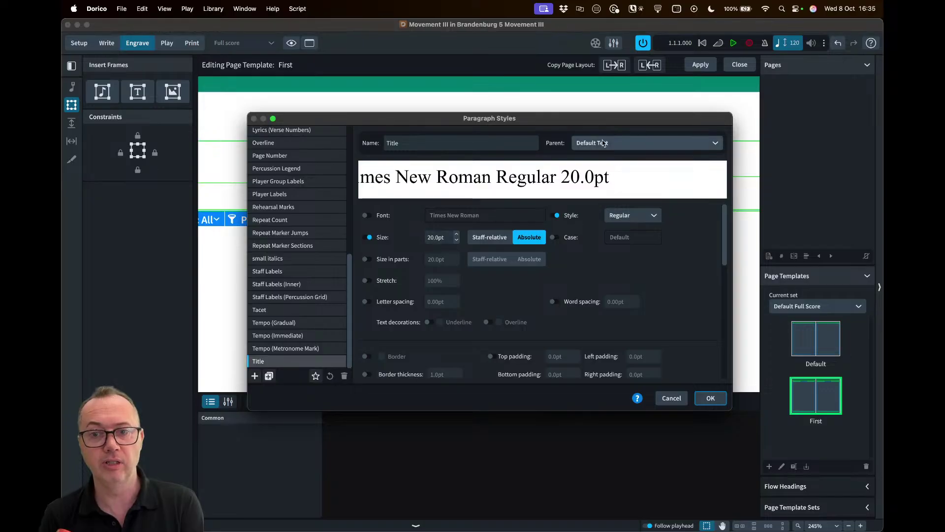
pyautogui.scroll(10, 318, 265)
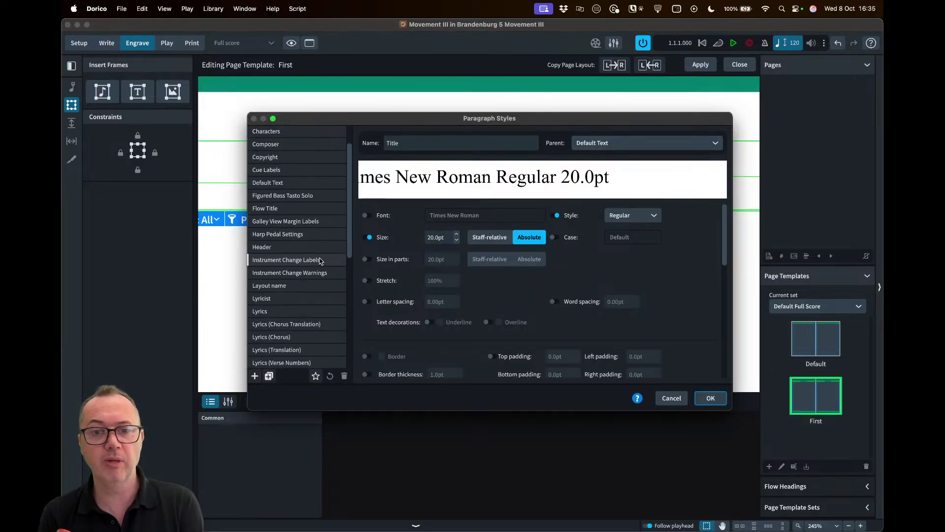
# - Duplicate the Title paragraph style and name the copy Subtitle, keeping Title as its parent
pyautogui.scroll(-10, 317, 265)
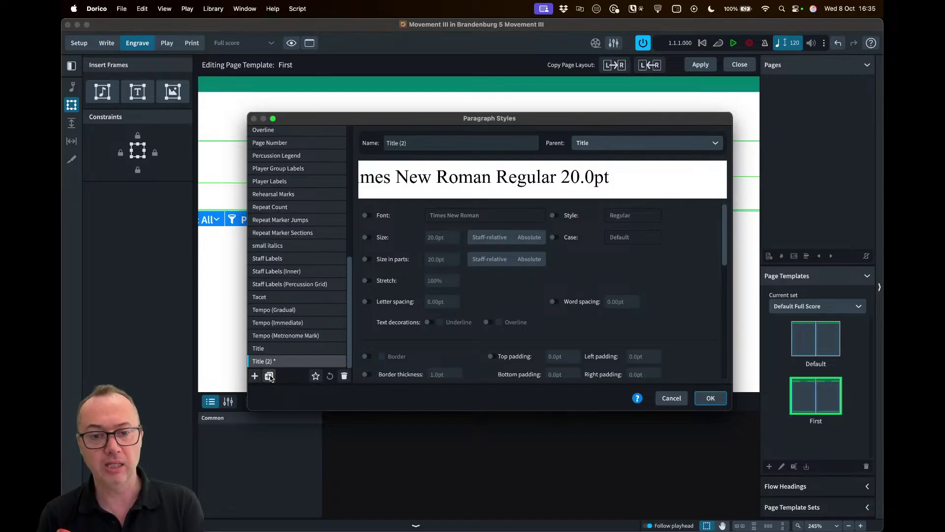
pyautogui.click(269, 376)
pyautogui.click(420, 143)
pyautogui.press('BackSpace')
pyautogui.press('BackSpace')
pyautogui.press('BackSpace')
pyautogui.press('BackSpace')
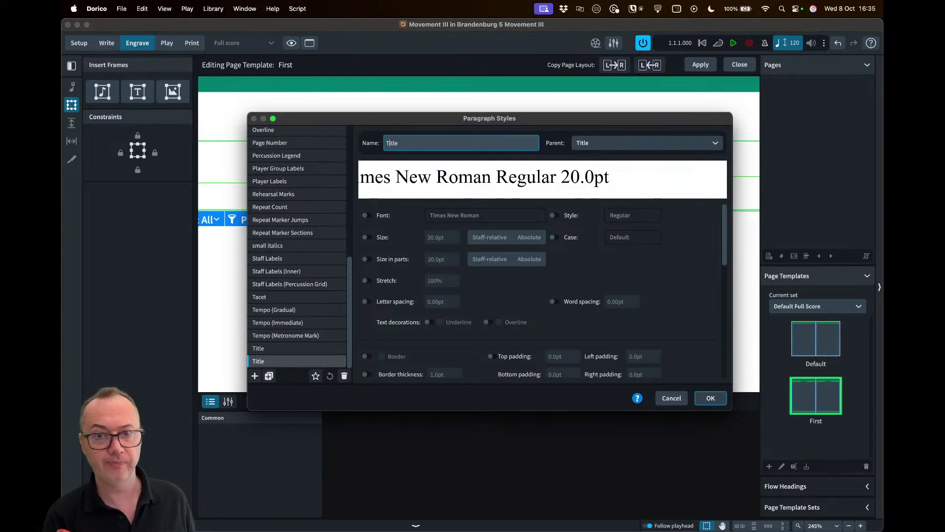
pyautogui.press('BackSpace')
pyautogui.write('Sub')
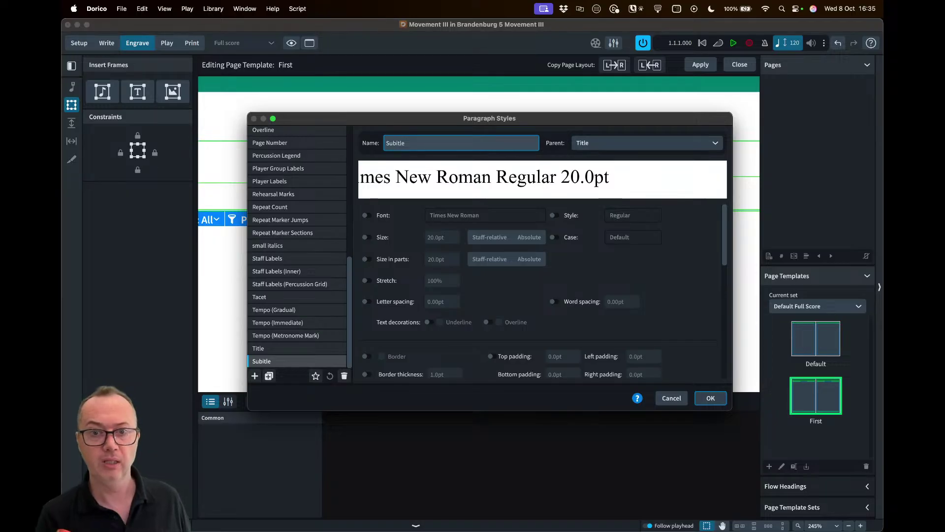
pyautogui.write('t')
pyautogui.press('Tab')
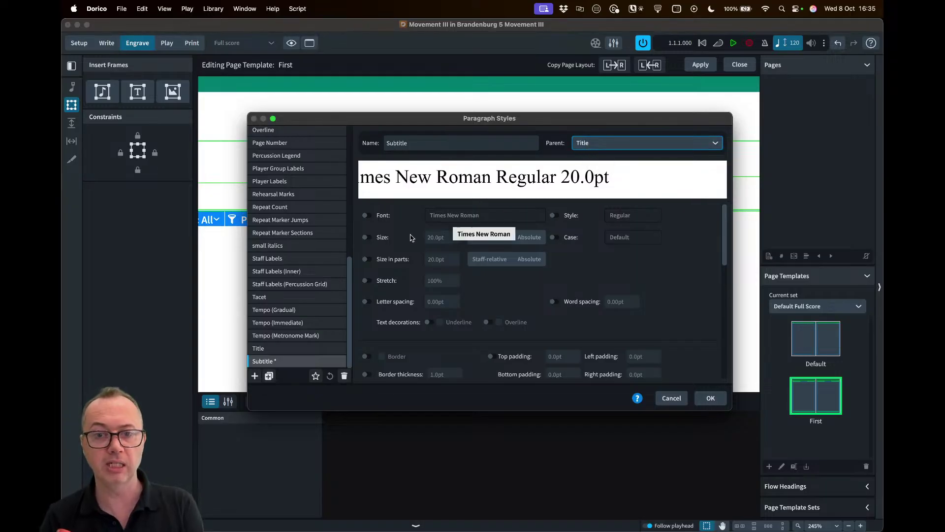
# - Override the Subtitle paragraph style's font size with an absolute 14 pt
pyautogui.click(367, 238)
pyautogui.click(423, 239)
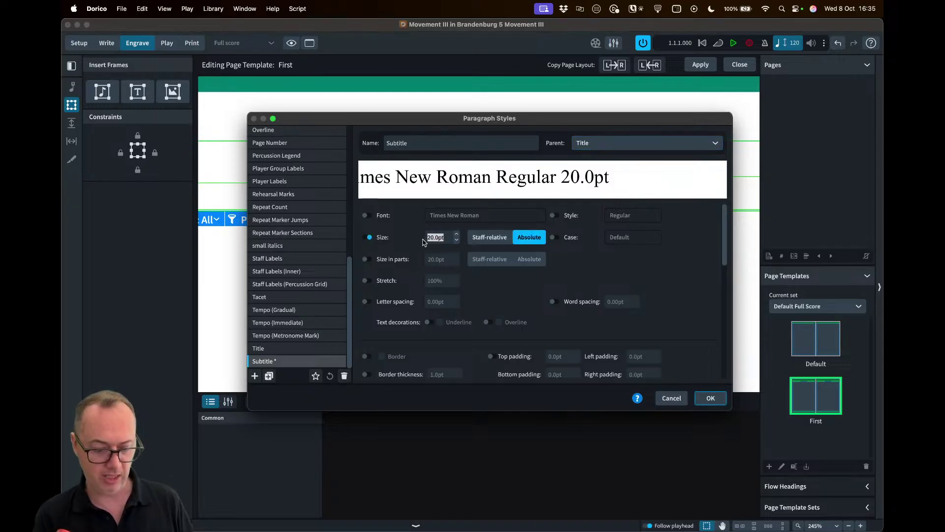
pyautogui.write('16')
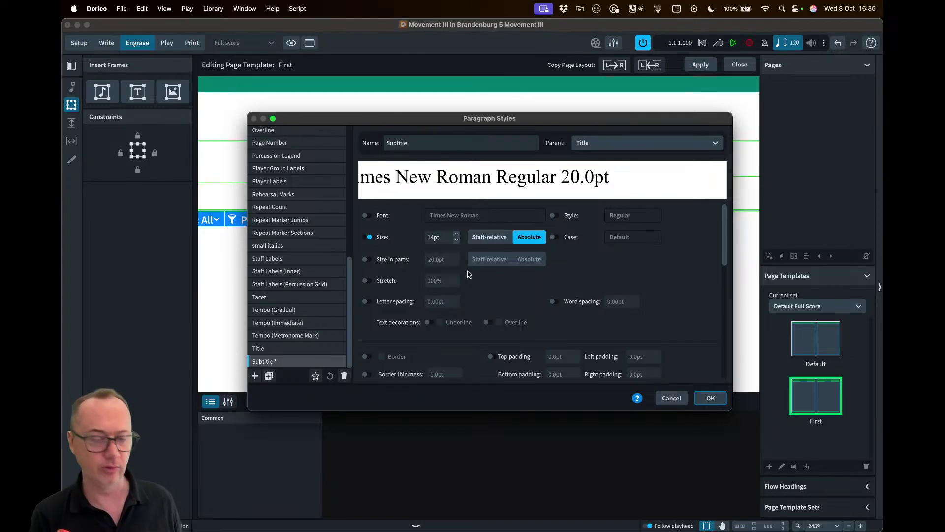
pyautogui.press('BackSpace')
pyautogui.write('4')
pyautogui.press('Return')
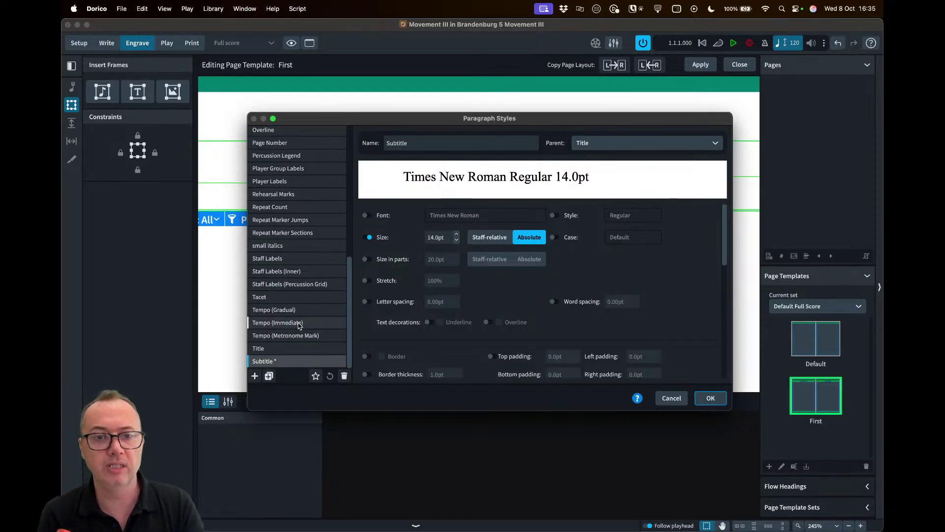
# - Duplicate the Title paragraph style again and name the new copy Dedication
pyautogui.click(261, 348)
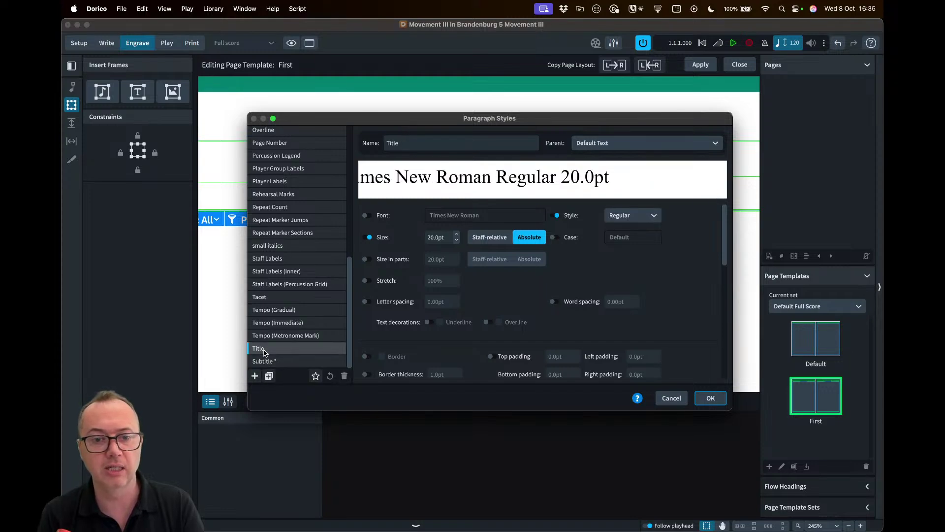
pyautogui.click(268, 376)
pyautogui.click(261, 348)
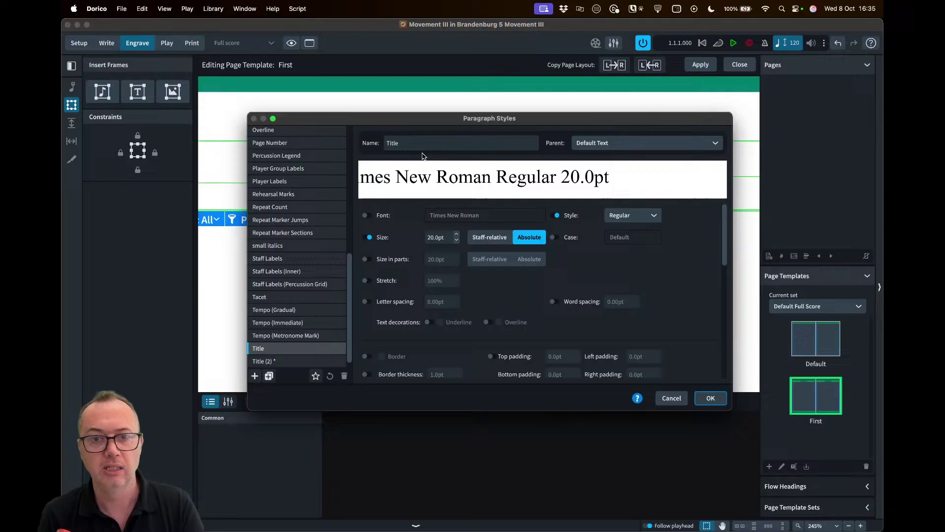
pyautogui.click(276, 361)
pyautogui.moveTo(434, 142); pyautogui.dragTo(379, 143)
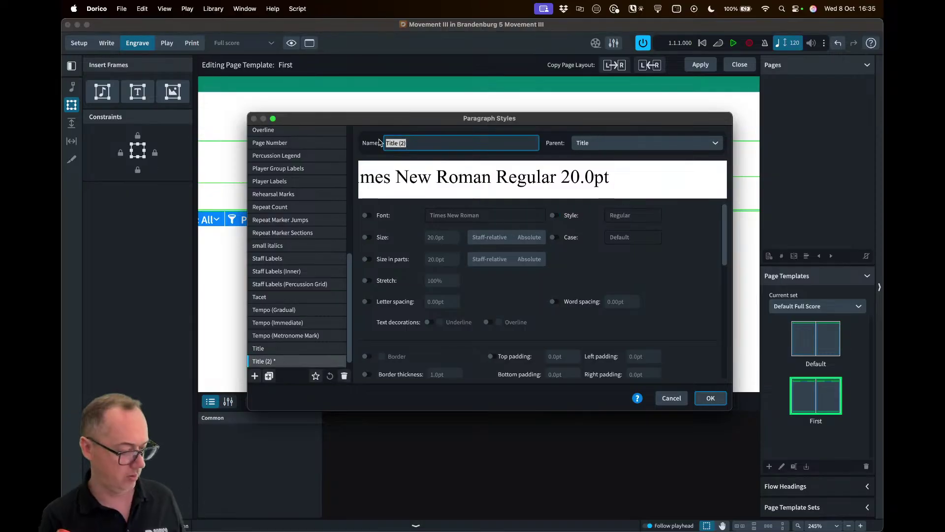
pyautogui.write('Dedication')
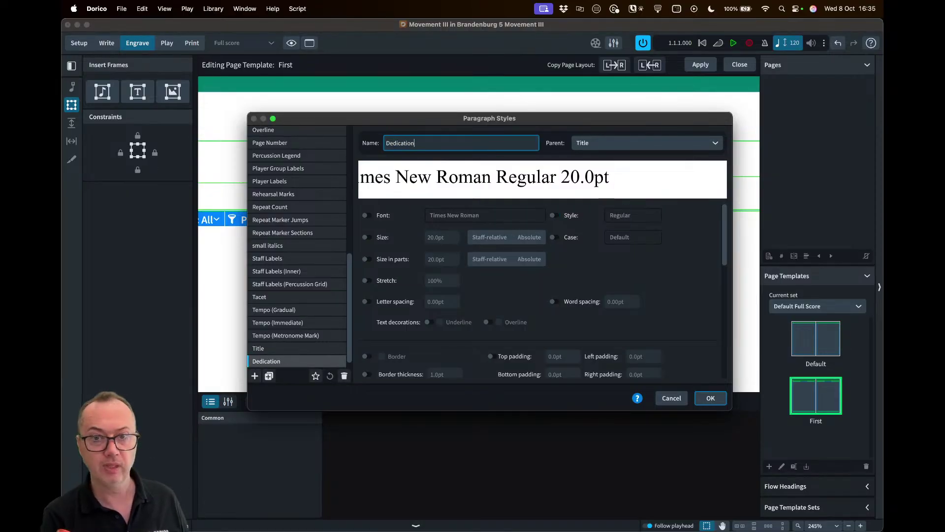
pyautogui.press('Tab')
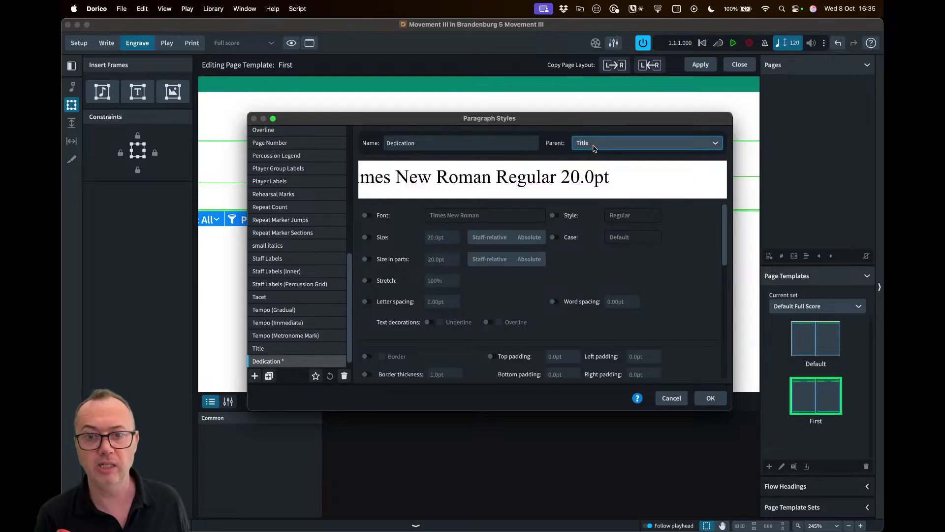
# - Override the Dedication style with an absolute size of 12 pt and Italic, and confirm the paragraph style changes
pyautogui.click(366, 238)
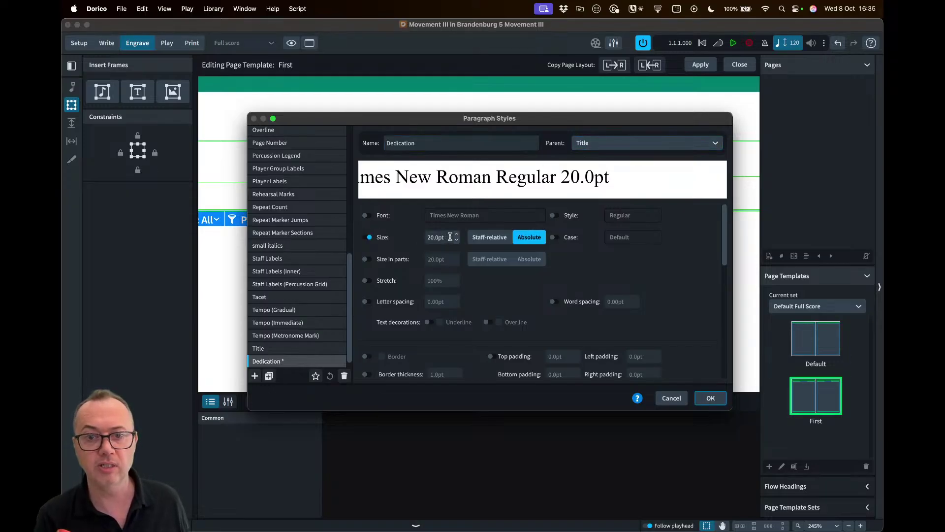
pyautogui.moveTo(450, 237); pyautogui.dragTo(422, 239)
pyautogui.write('12')
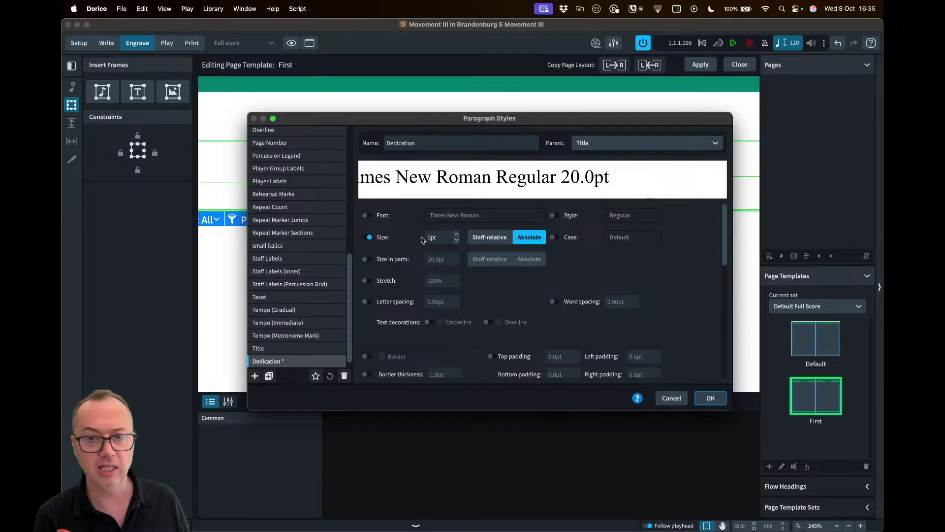
pyautogui.press('Return')
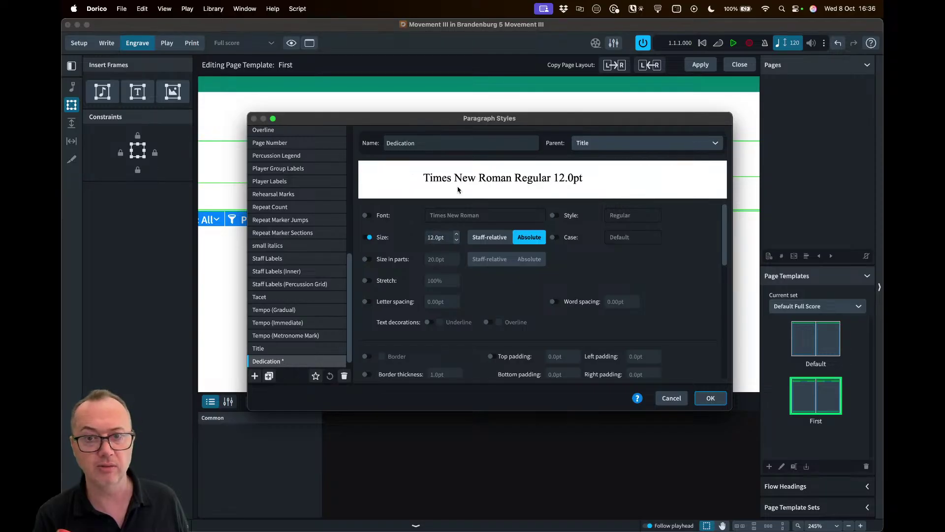
pyautogui.click(552, 215)
pyautogui.click(632, 215)
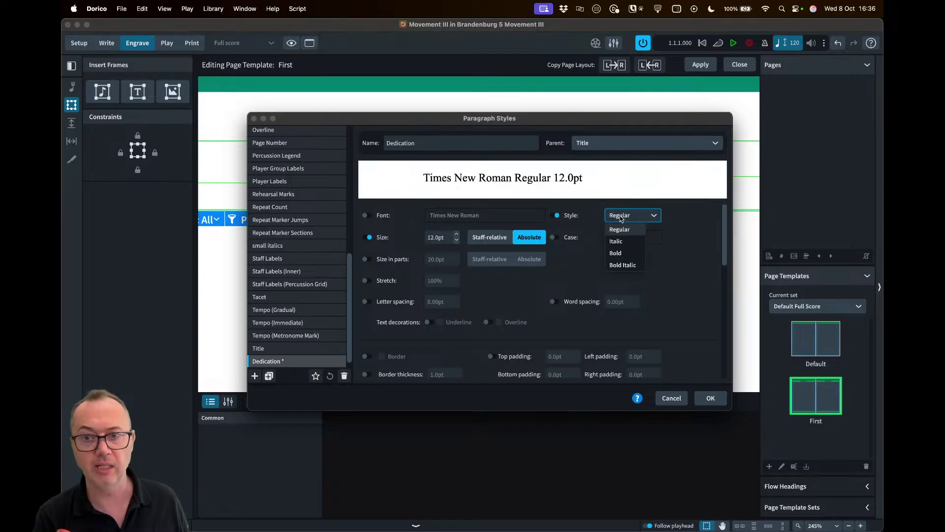
pyautogui.click(623, 240)
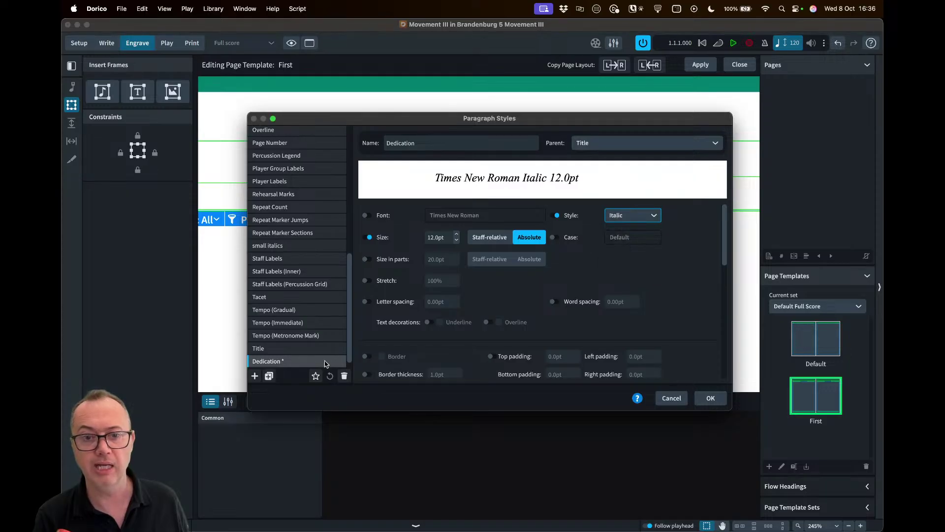
pyautogui.scroll(-1, 320, 358)
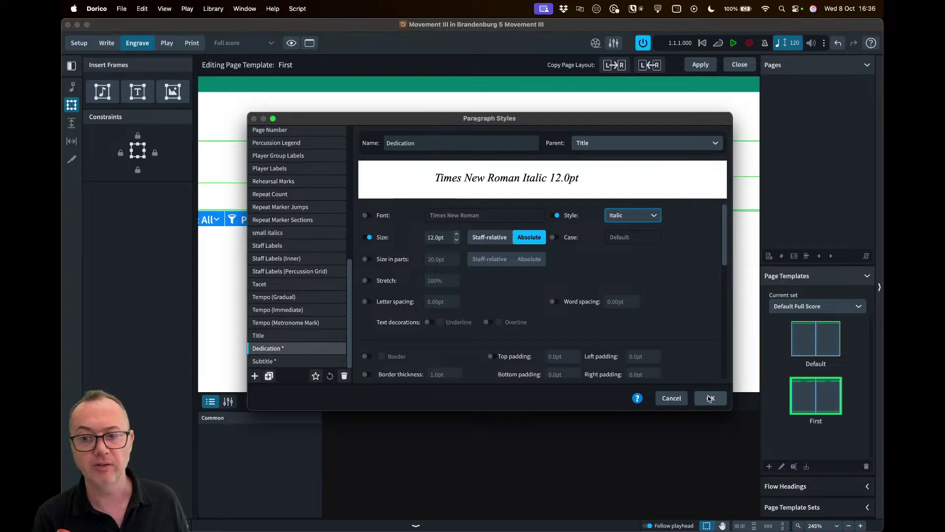
pyautogui.click(710, 398)
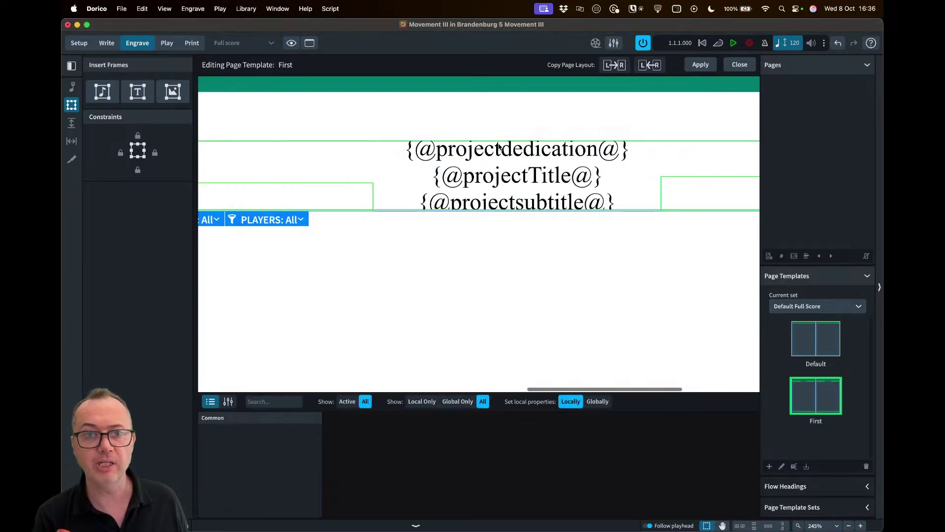
pyautogui.doubleClick(521, 152)
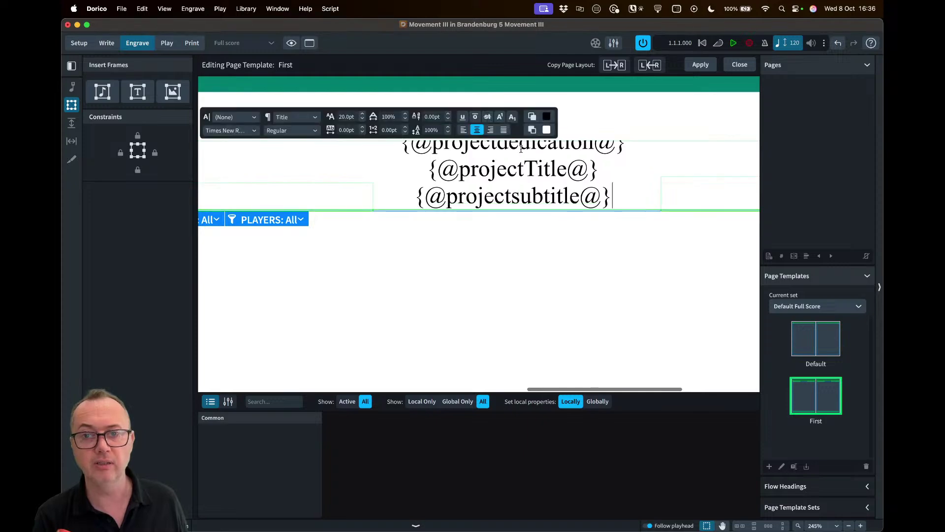
pyautogui.moveTo(647, 154); pyautogui.dragTo(403, 154)
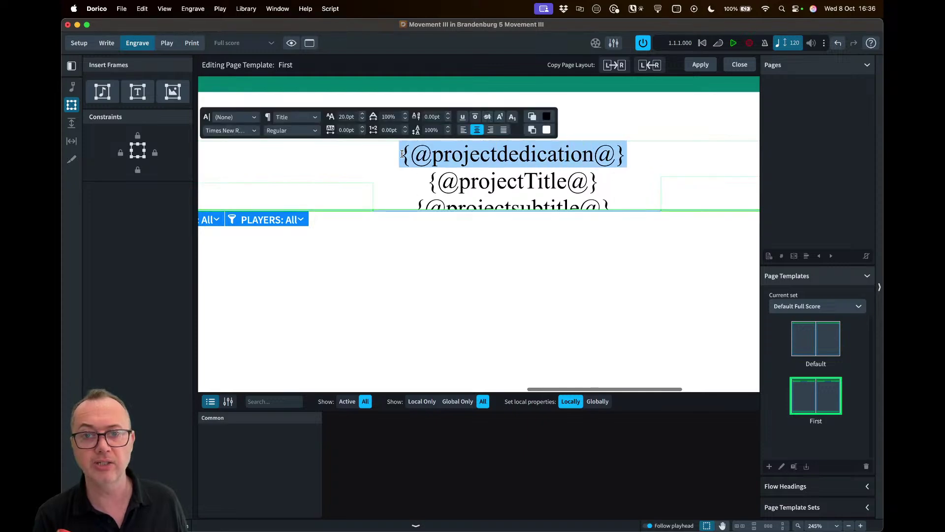
pyautogui.click(304, 118)
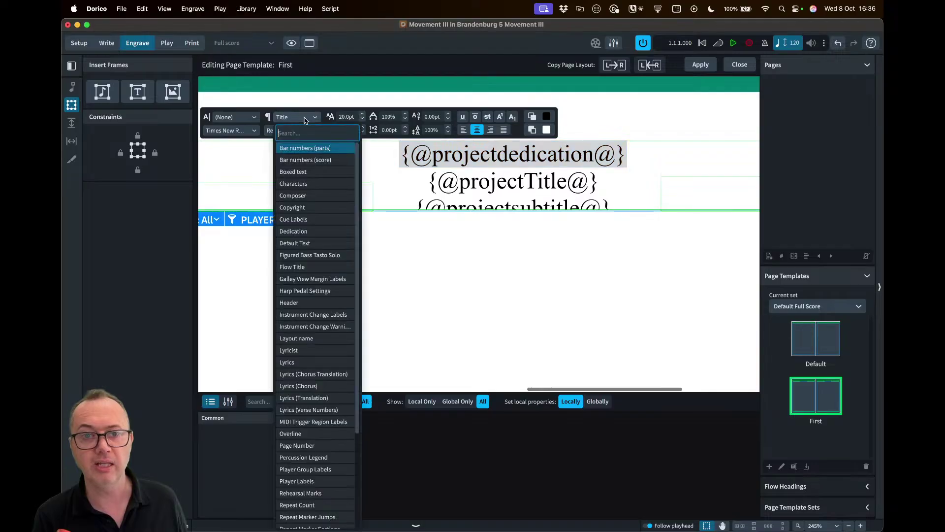
pyautogui.click(312, 231)
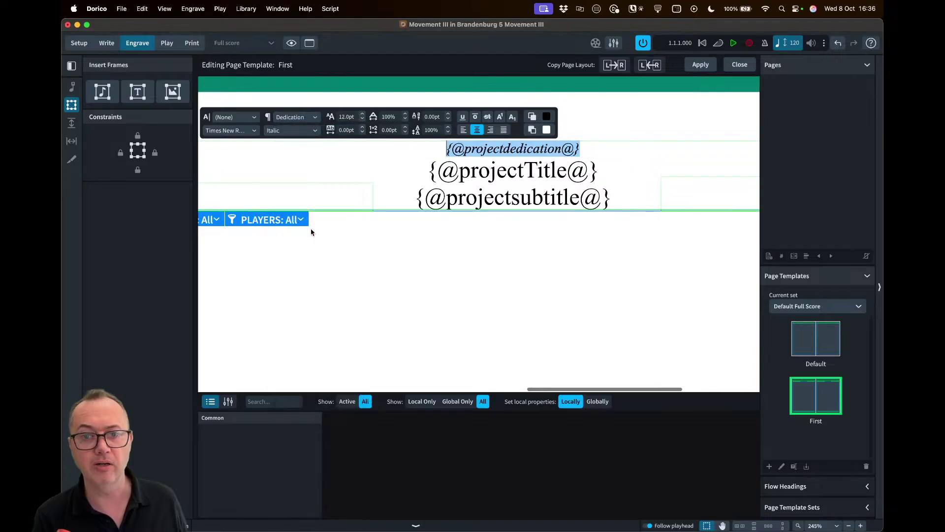
pyautogui.doubleClick(499, 196)
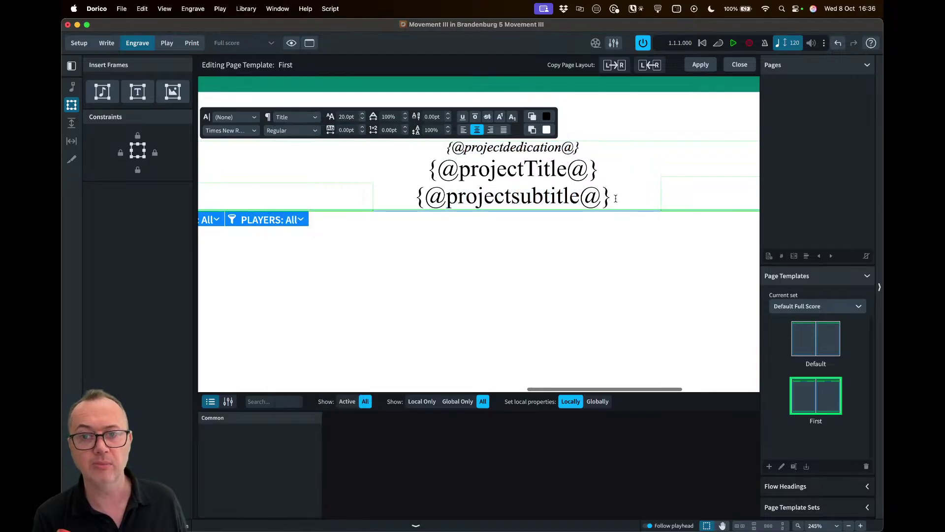
pyautogui.moveTo(614, 195); pyautogui.dragTo(406, 197)
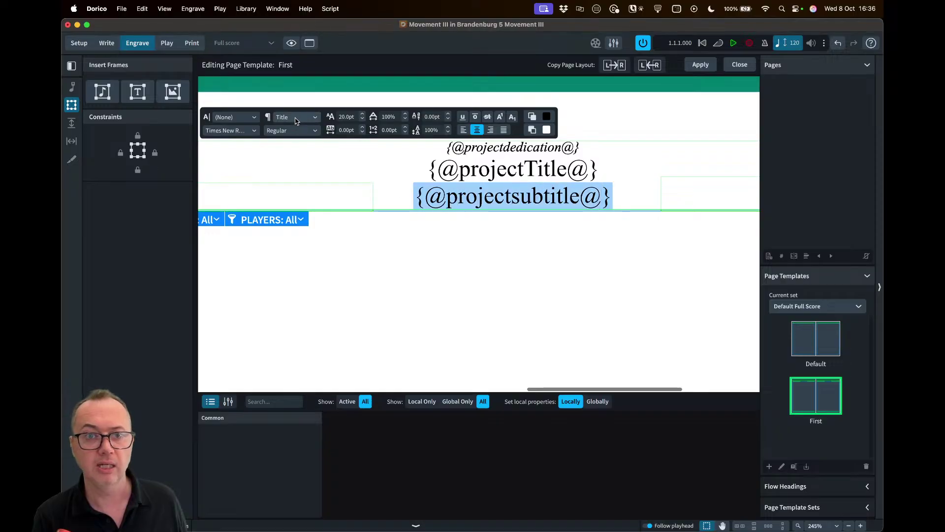
pyautogui.click(296, 118)
pyautogui.scroll(-5, 318, 421)
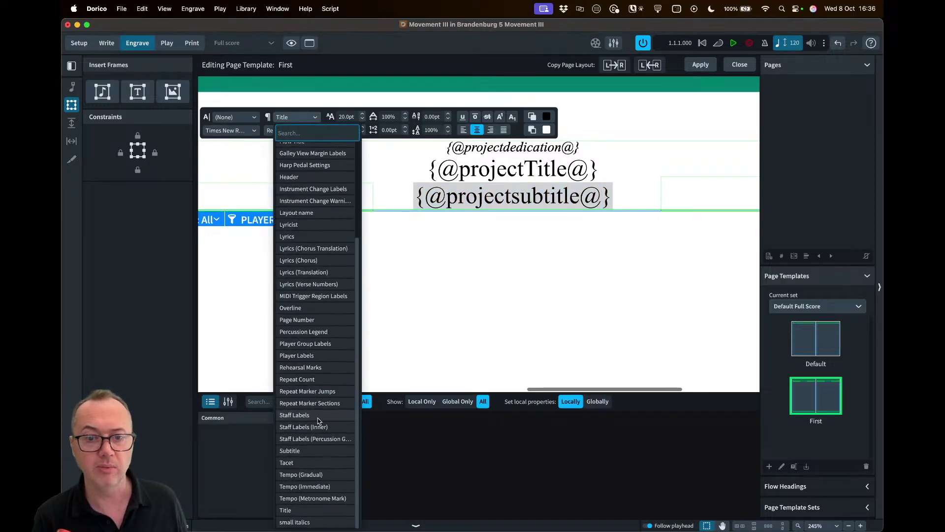
pyautogui.click(302, 457)
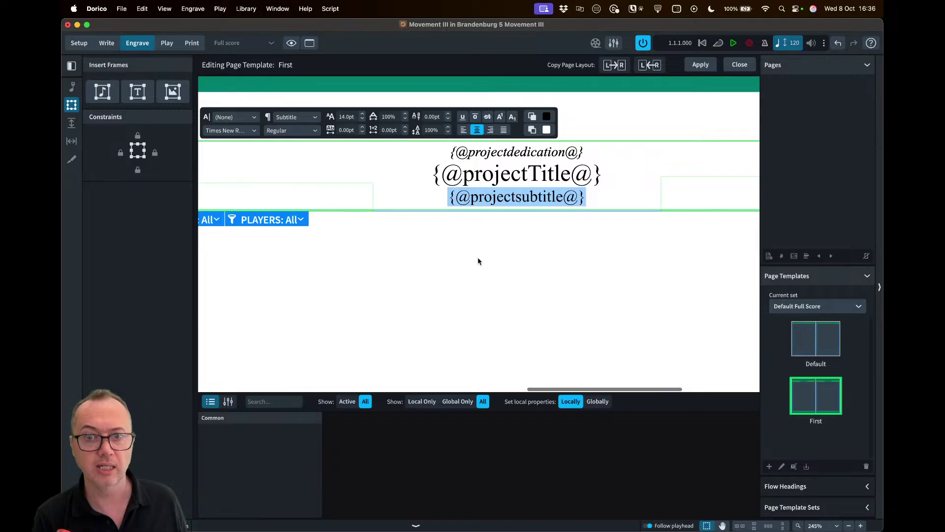
pyautogui.press('Escape')
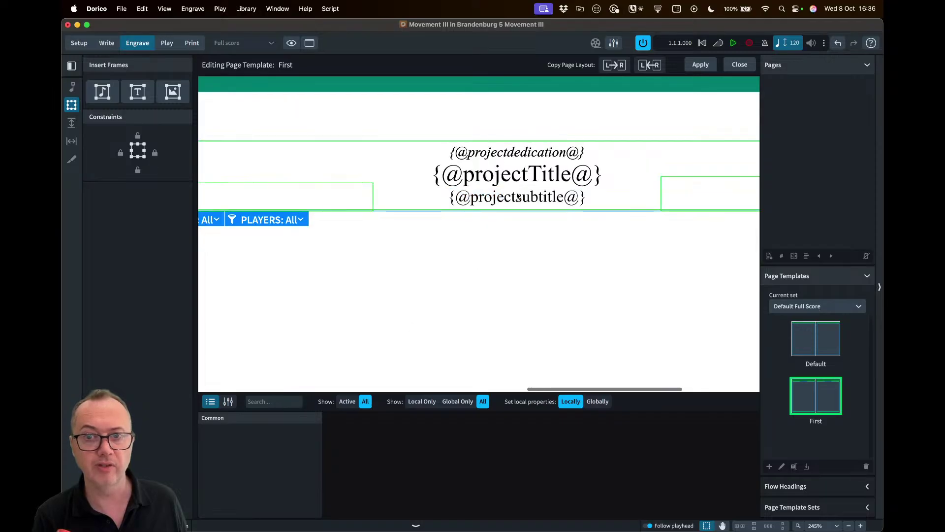
# - Copy the right page's layout to the left page of the First page template and save the template changes
pyautogui.scroll(-2, 518, 197)
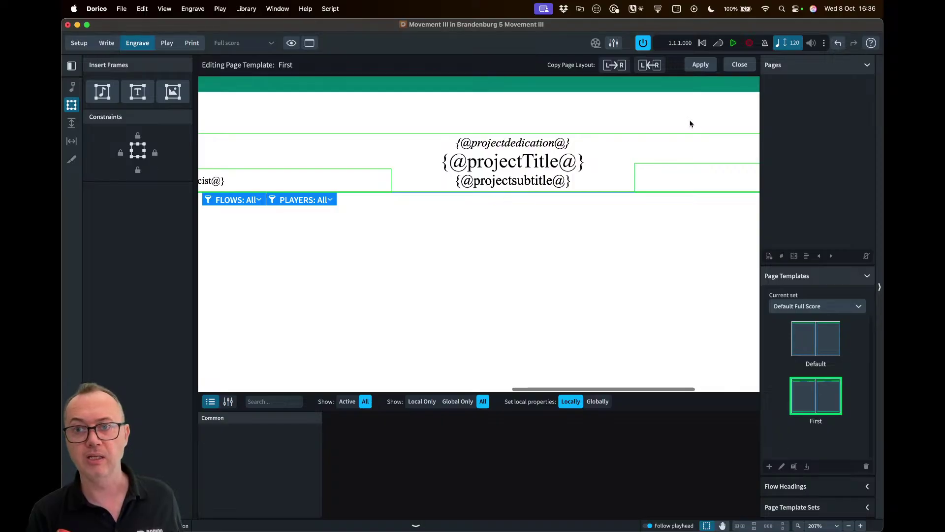
pyautogui.scroll(-1, 686, 121)
pyautogui.hscroll(-6, 541, 137)
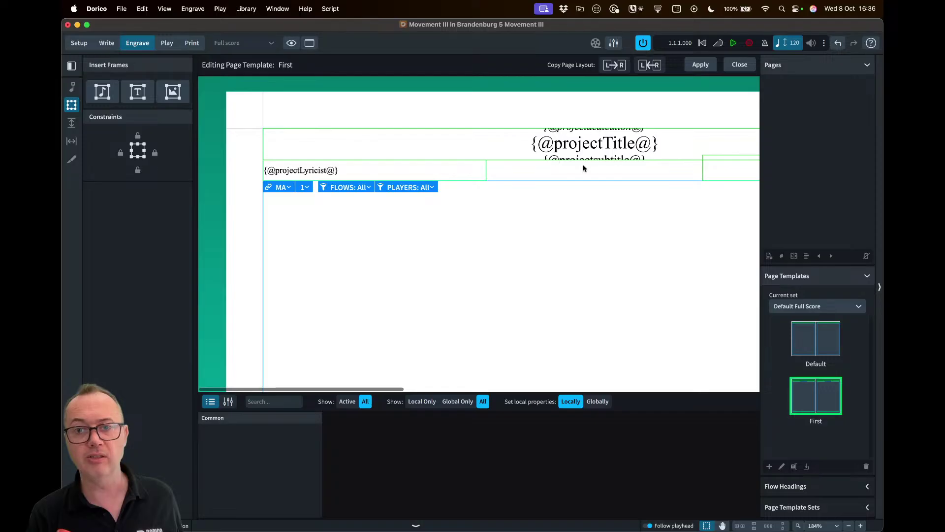
pyautogui.click(651, 66)
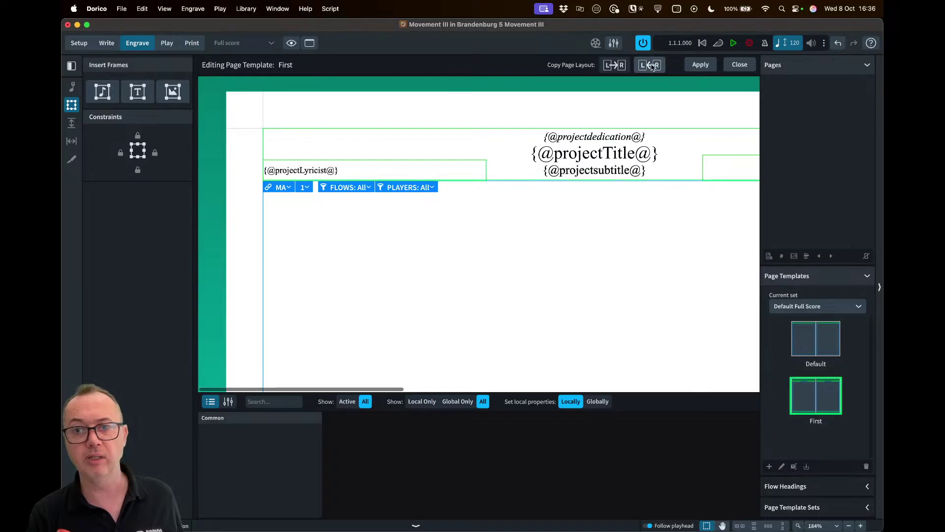
pyautogui.scroll(-5, 633, 143)
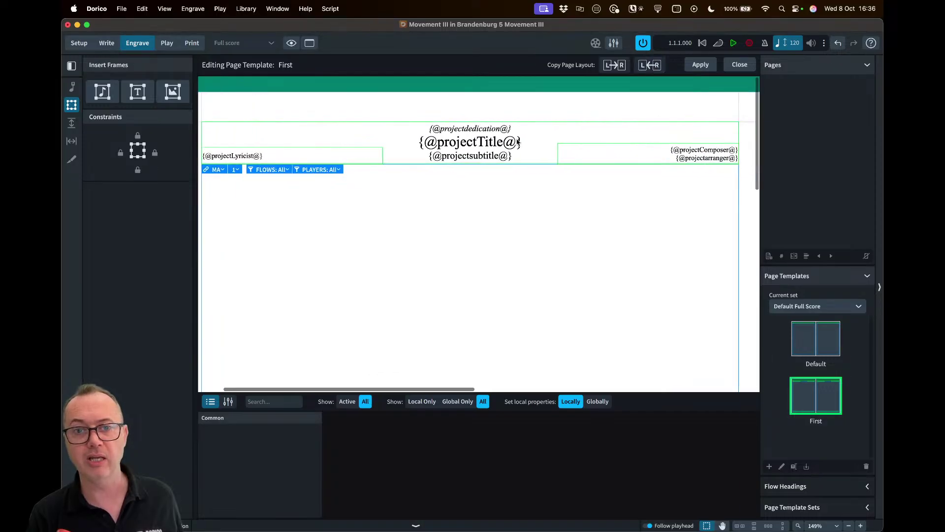
pyautogui.hscroll(10, 516, 142)
pyautogui.hscroll(5, 517, 143)
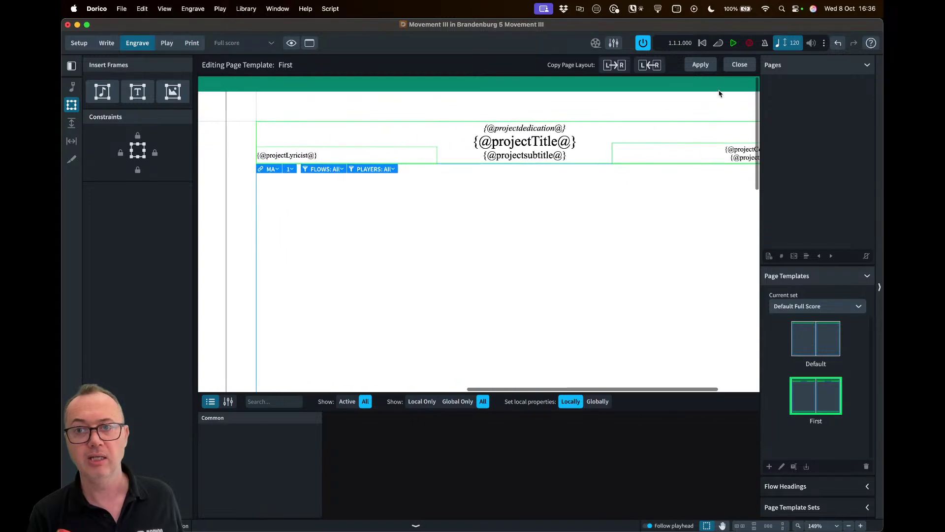
pyautogui.click(699, 66)
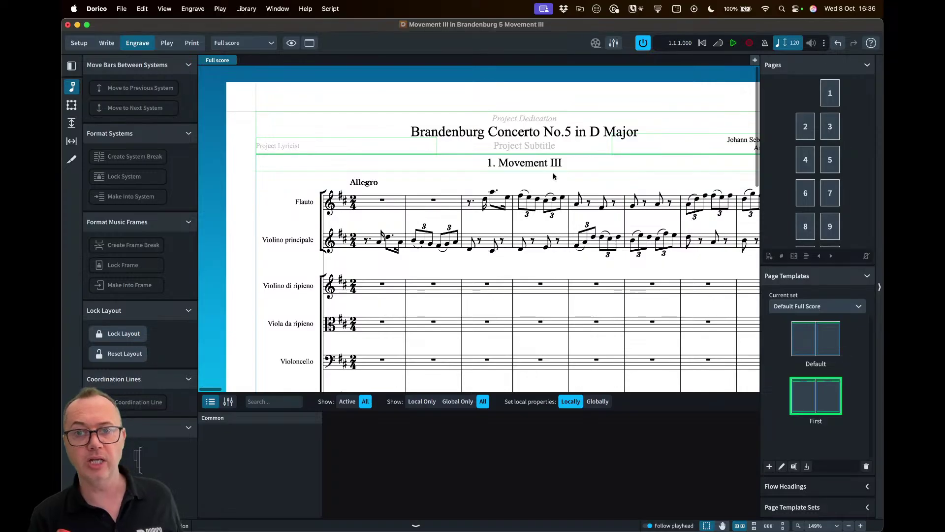
# - Enter "For all the Wednesday people" as the project's subtitle in Project Info
pyautogui.scroll(3, 535, 120)
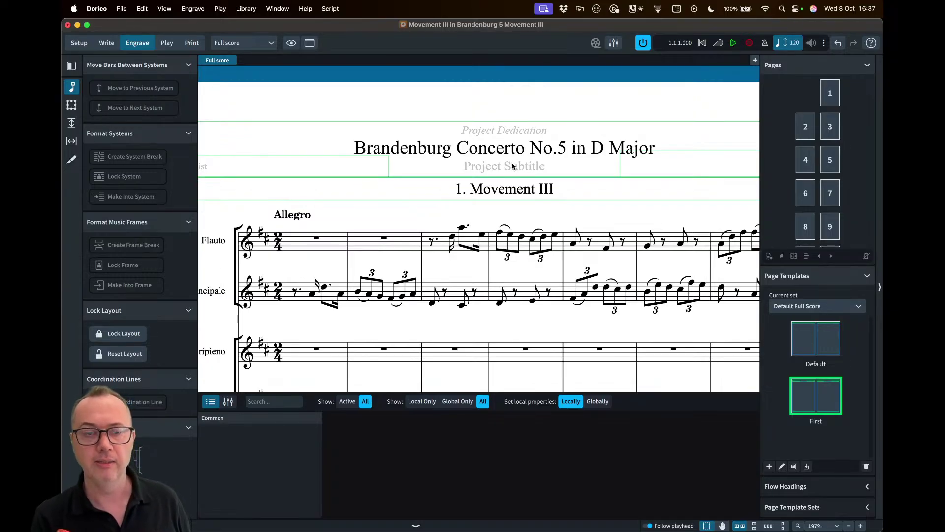
pyautogui.click(121, 8)
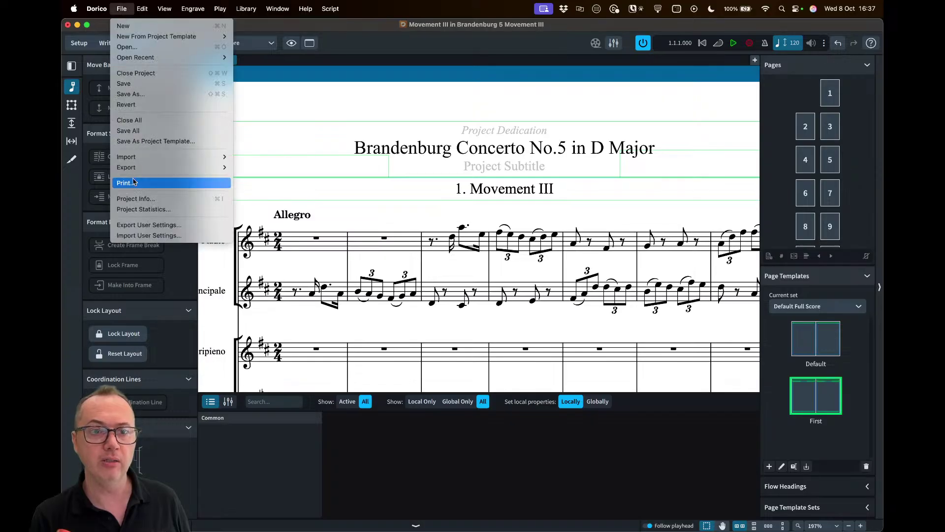
pyautogui.click(136, 197)
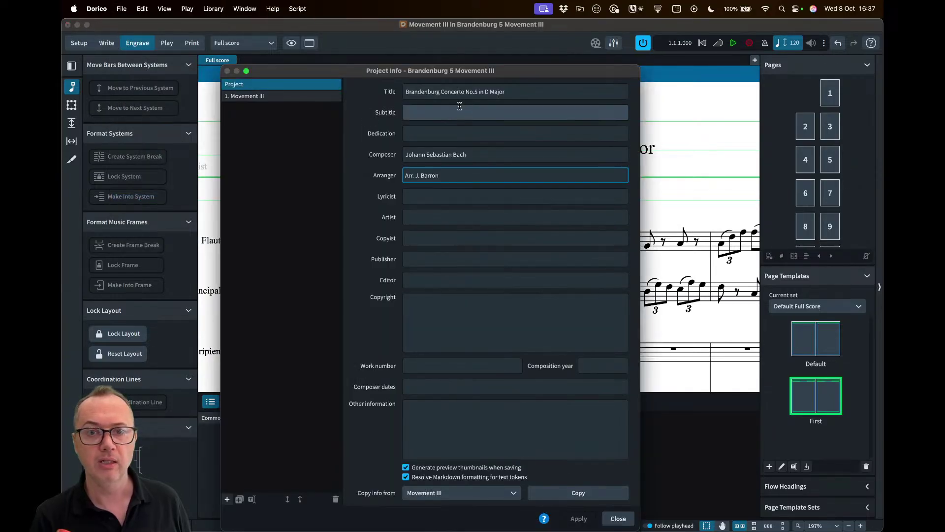
pyautogui.click(440, 112)
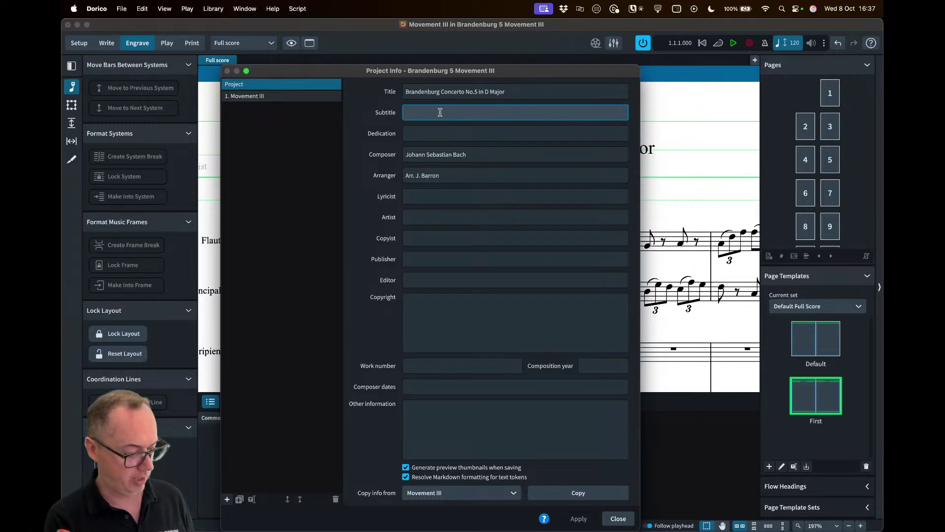
pyautogui.write('For all the')
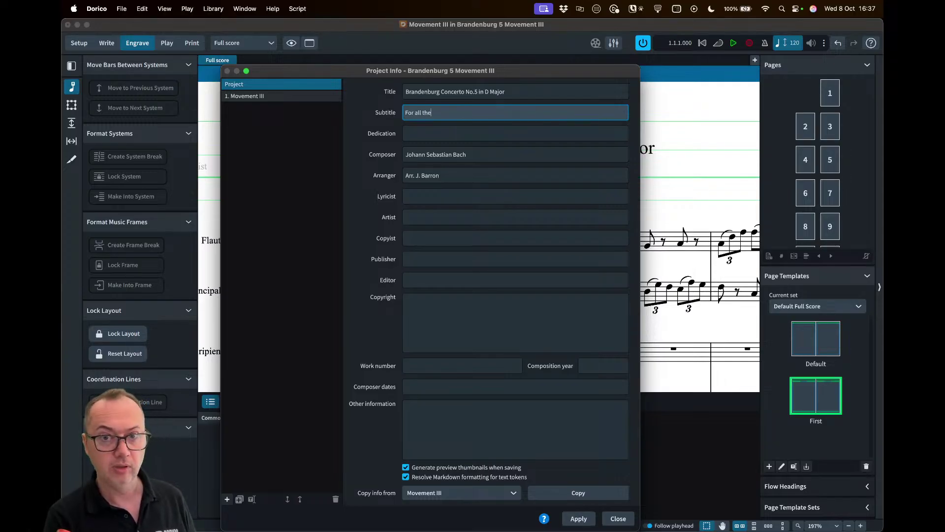
pyautogui.write(' We')
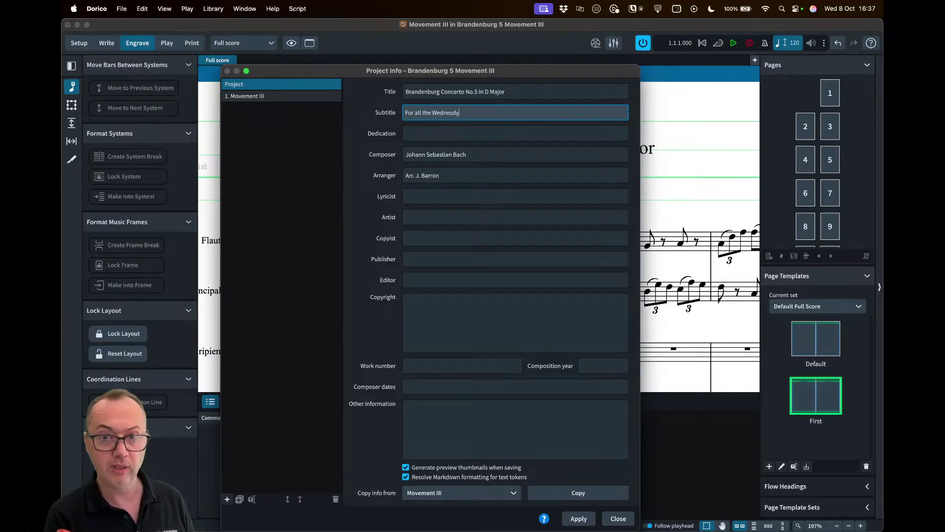
pyautogui.write('dnesday people')
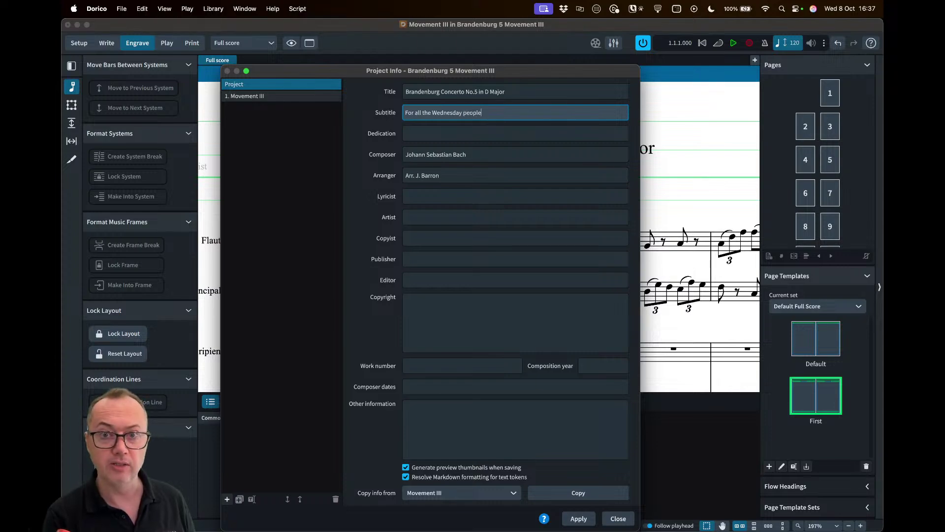
pyautogui.press('Tab')
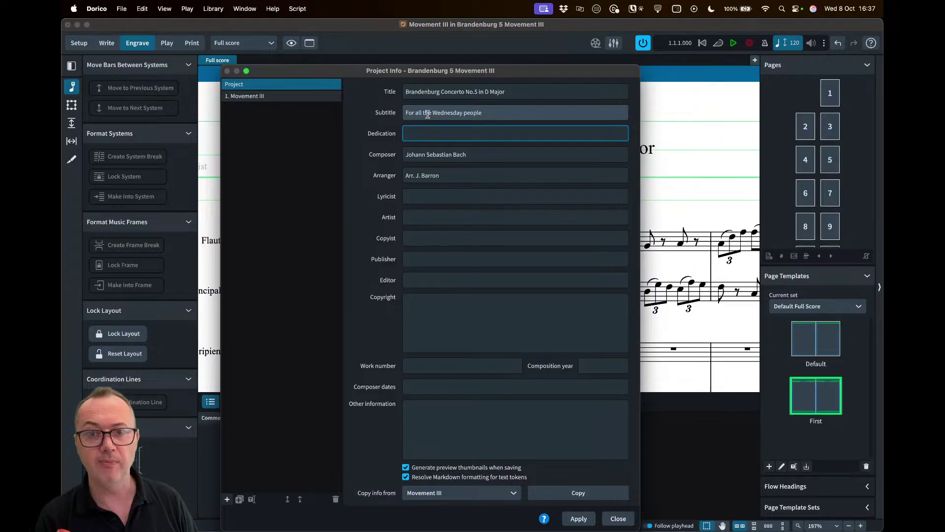
# - Move the text "For all the Wednesday people" from the project's subtitle to its dedication and close Project Info
pyautogui.tripleClick(408, 109)
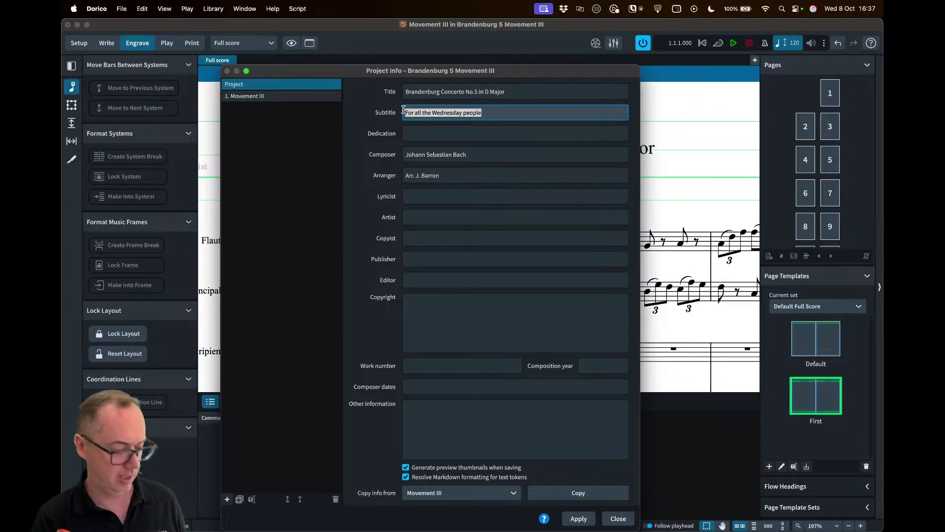
pyautogui.press('super+x')
pyautogui.click(416, 128)
pyautogui.press('super+v')
pyautogui.click(415, 111)
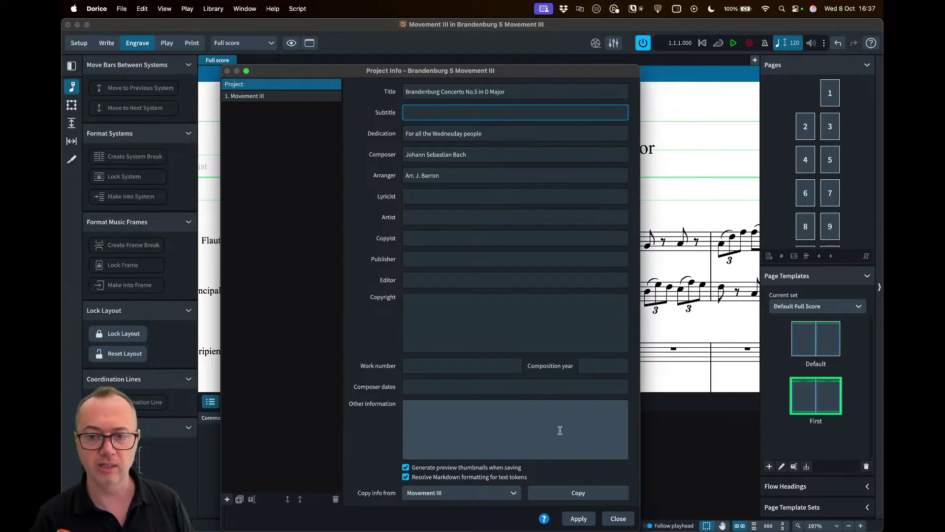
pyautogui.click(616, 519)
pyautogui.scroll(-5, 475, 149)
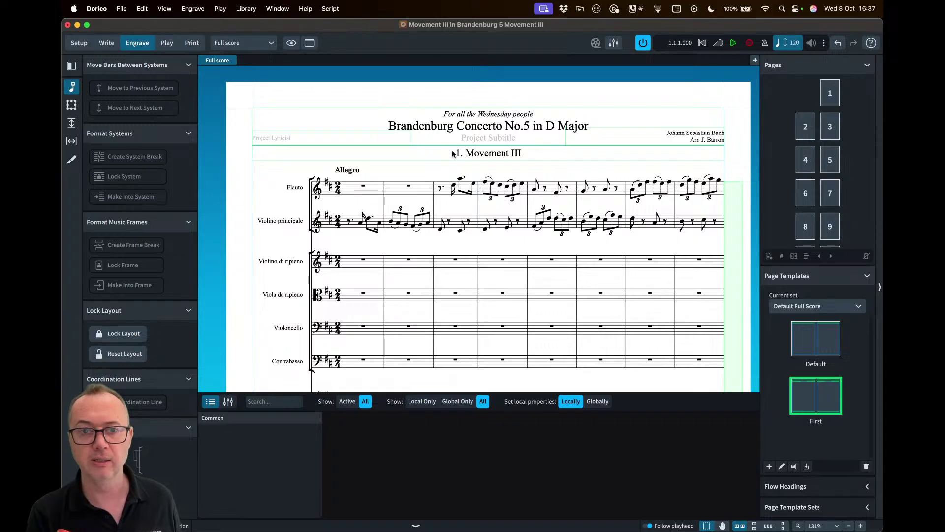
# - Change the Default Text paragraph style's font to Splentino and confirm the paragraph style changes
pyautogui.scroll(3, 452, 154)
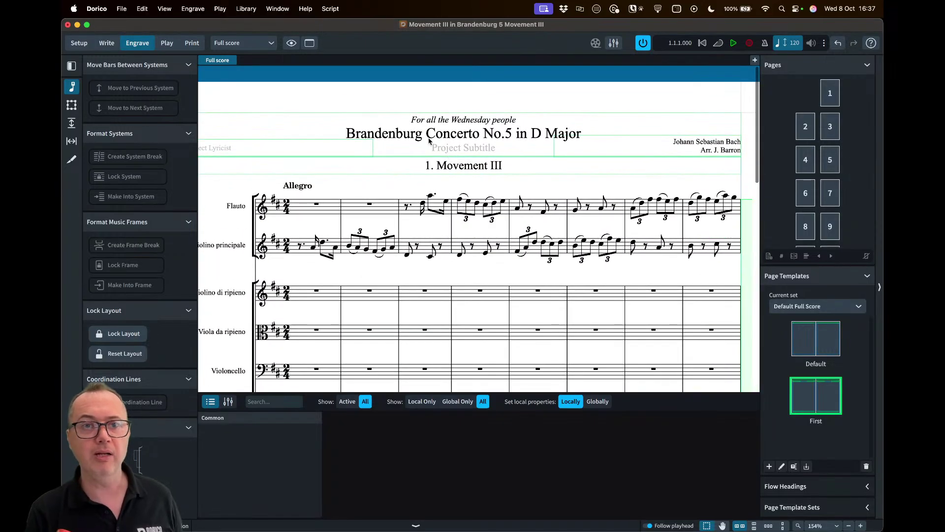
pyautogui.click(247, 11)
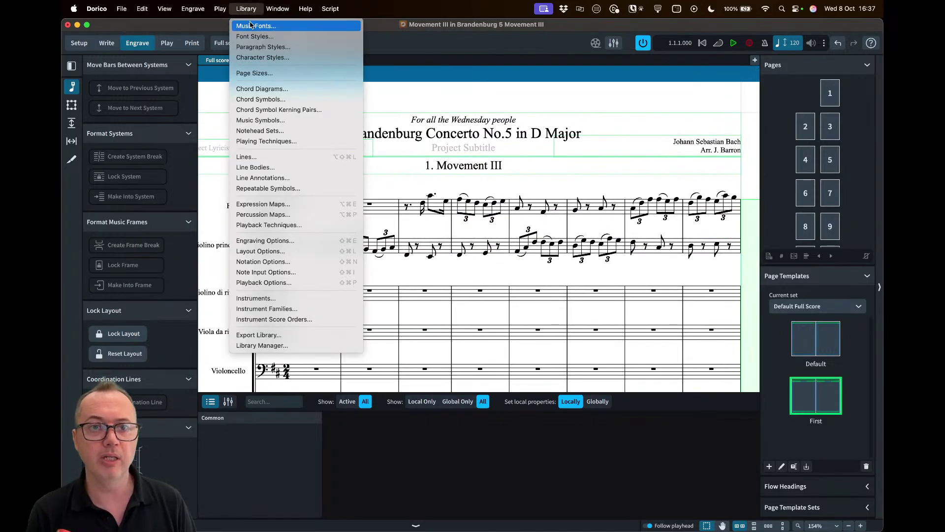
pyautogui.click(263, 47)
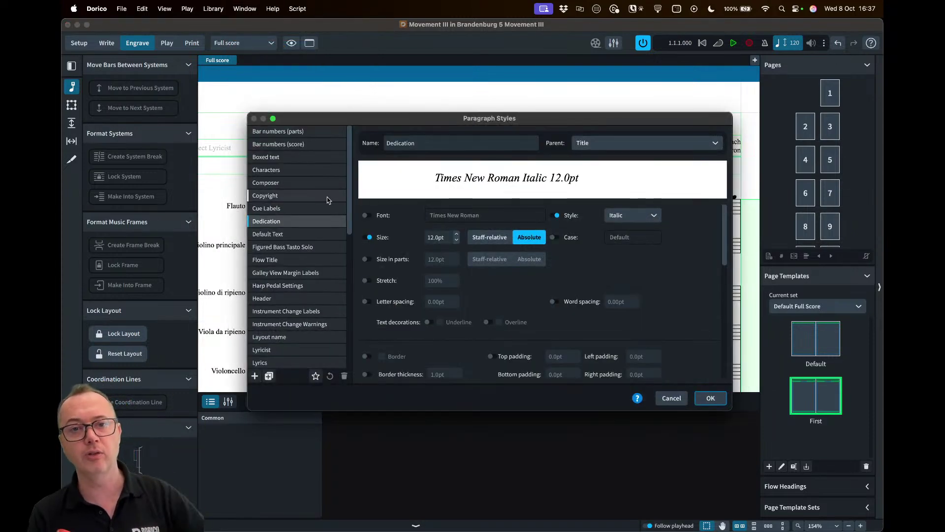
pyautogui.click(289, 235)
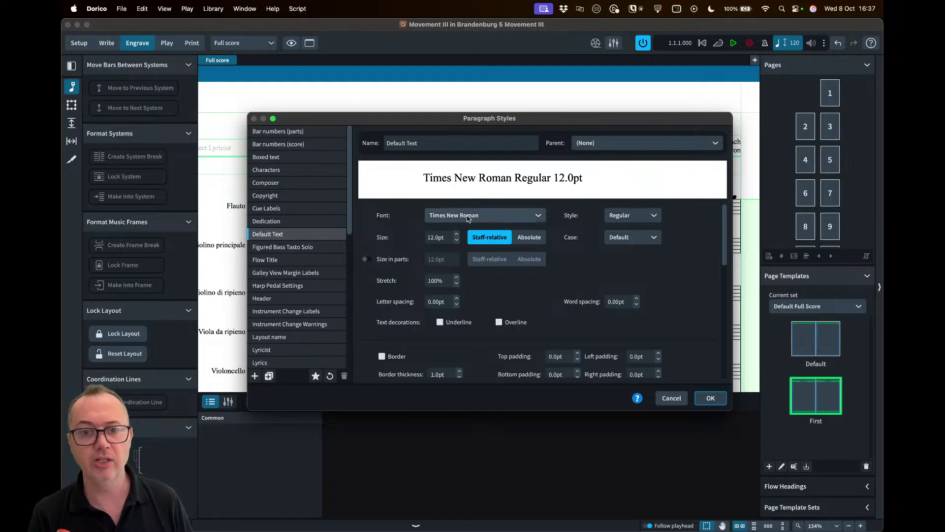
pyautogui.click(485, 217)
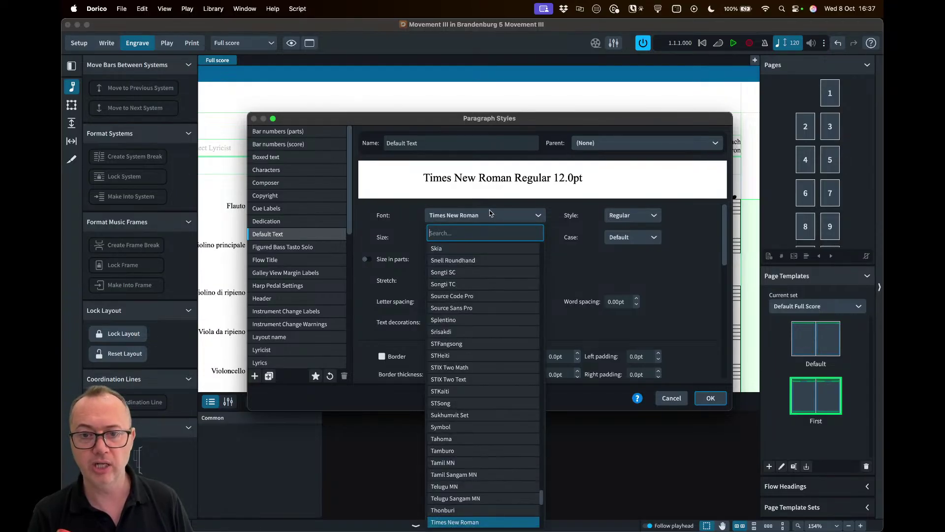
pyautogui.click(468, 320)
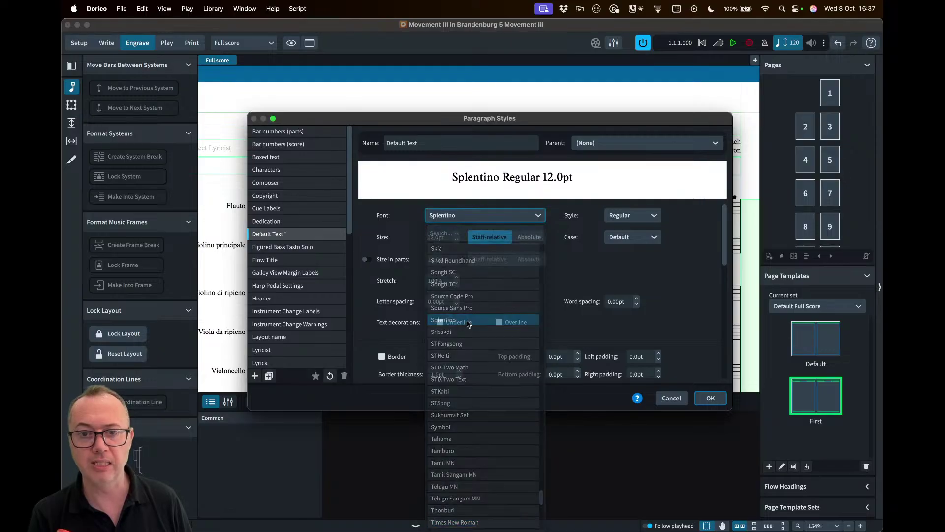
pyautogui.click(703, 401)
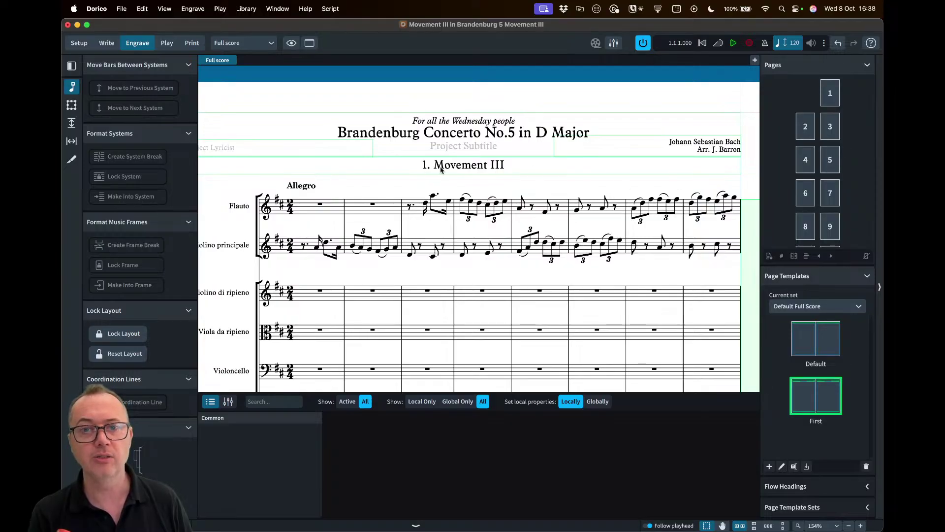
pyautogui.scroll(5, 462, 146)
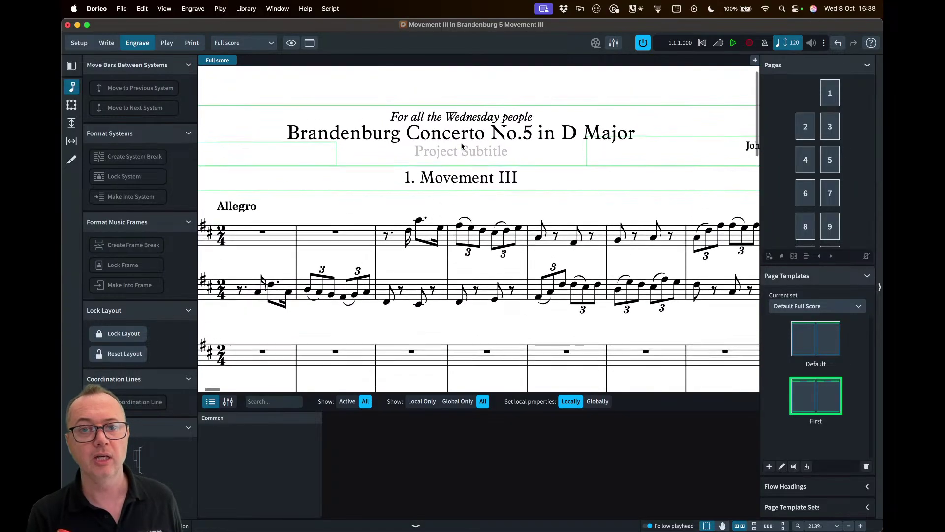
# - Examine the Title, Subtitle and Dedication paragraph styles for their parent style, inherited font and overridden size and style
pyautogui.click(246, 9)
pyautogui.click(261, 46)
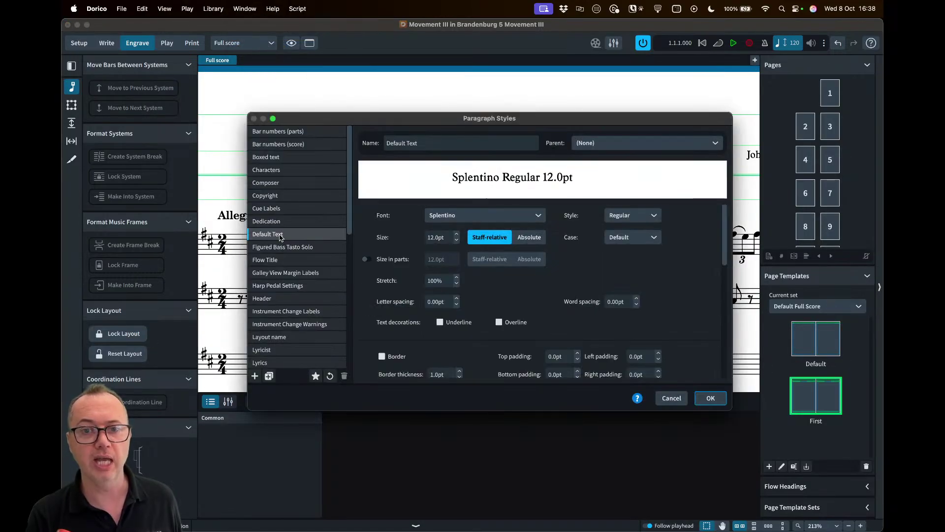
pyautogui.scroll(-10, 276, 345)
pyautogui.click(270, 362)
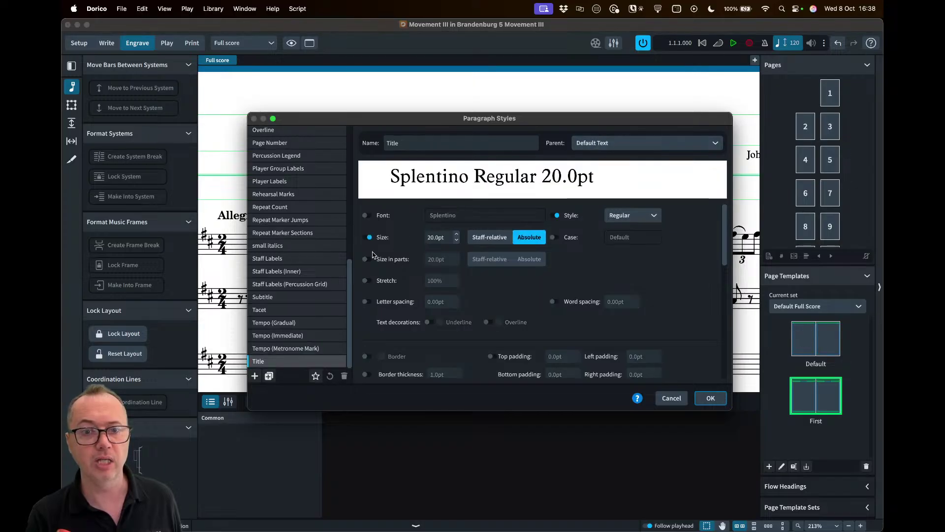
pyautogui.click(290, 296)
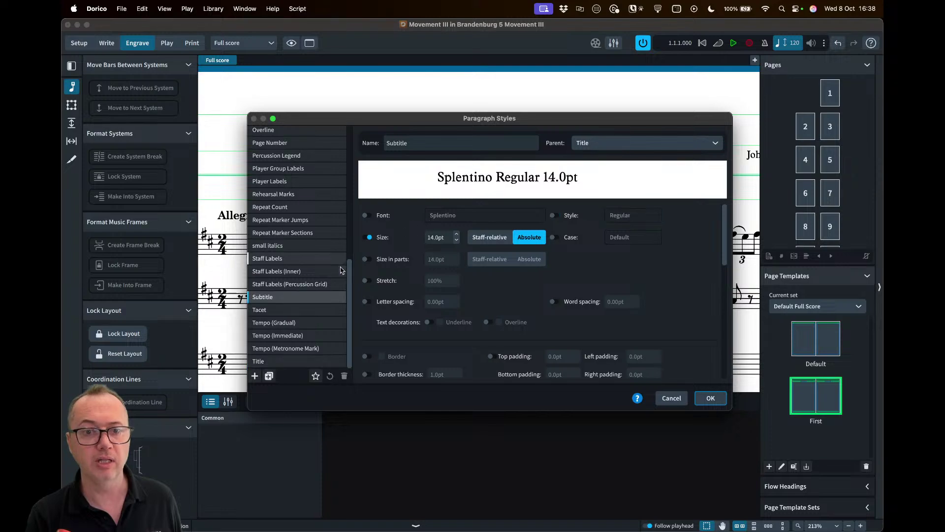
pyautogui.scroll(6, 297, 221)
pyautogui.scroll(2, 298, 220)
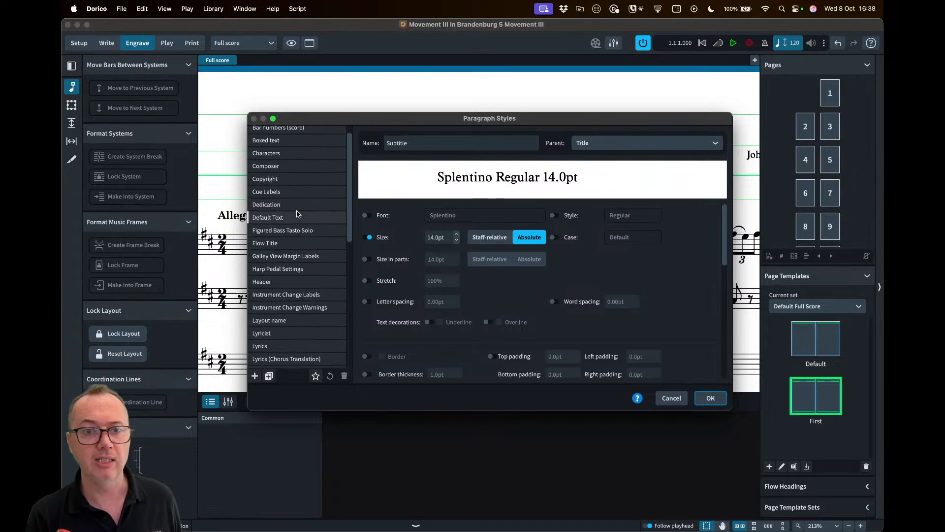
pyautogui.click(290, 210)
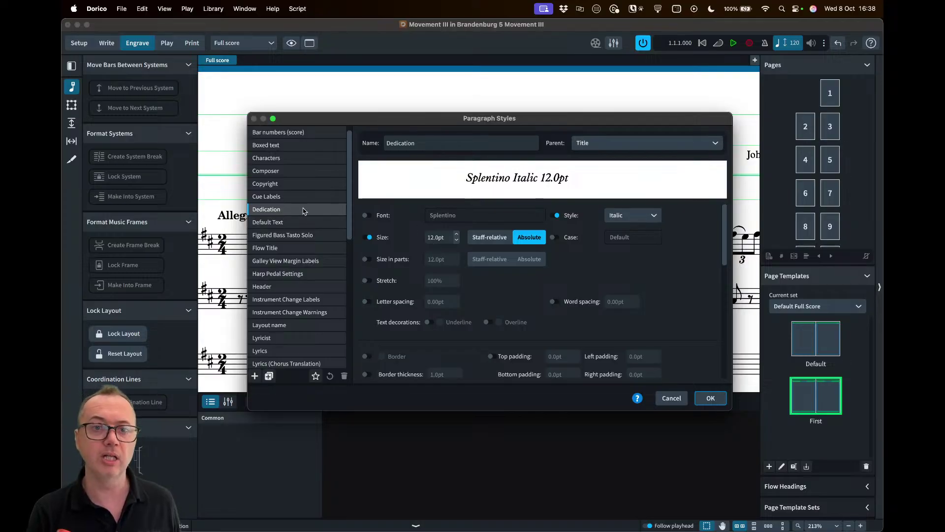
# - Examine the Composer paragraph style's parent and inherited font, close Paragraph Styles, and view the composer text on the score's first page
pyautogui.scroll(1, 303, 212)
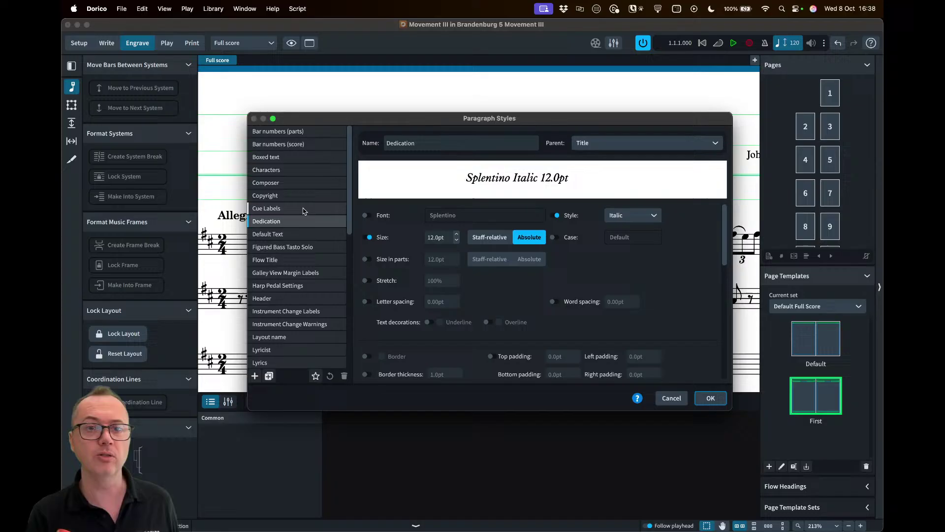
pyautogui.click(290, 184)
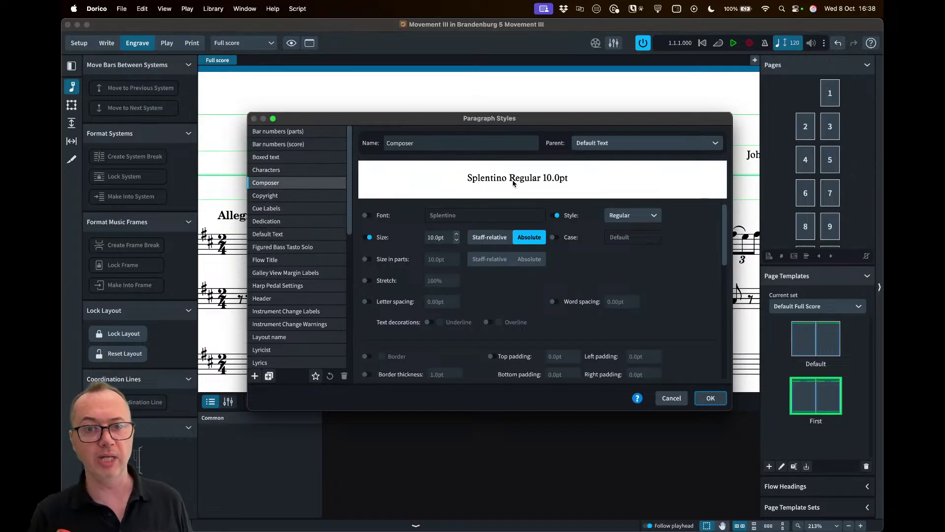
pyautogui.click(710, 397)
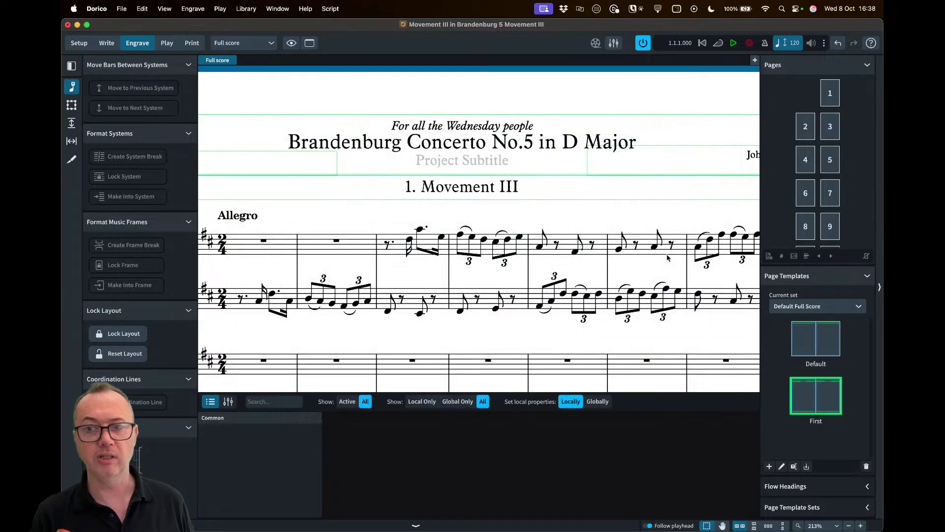
pyautogui.hscroll(1, 660, 165)
pyautogui.hscroll(5, 660, 166)
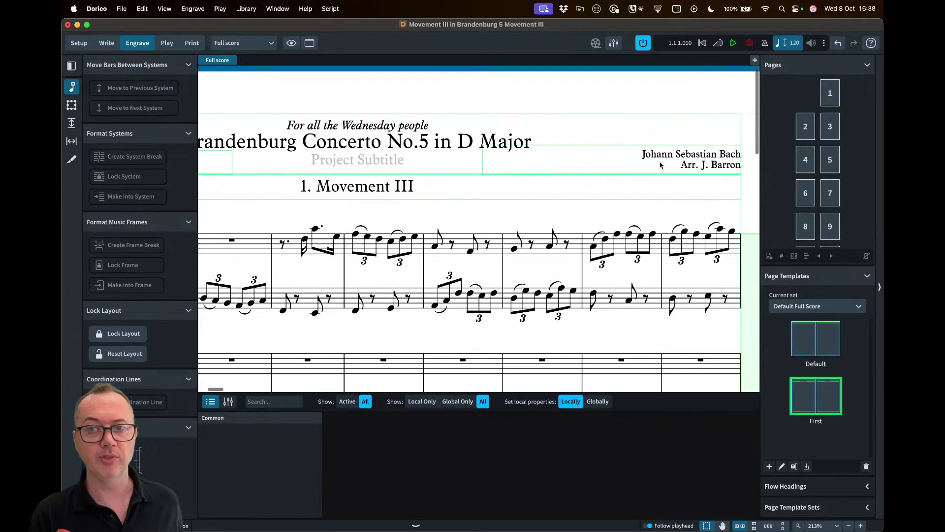
pyautogui.scroll(-5, 540, 175)
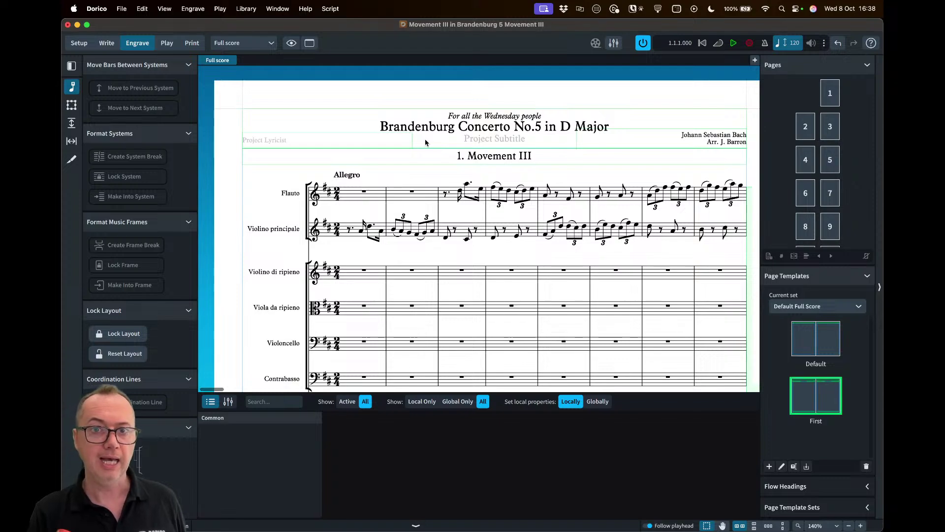
# - Reopen Paragraph Styles, compare the Dedication style's inherited settings with the overrides in the small italics style, and cancel the dialog
pyautogui.click(250, 10)
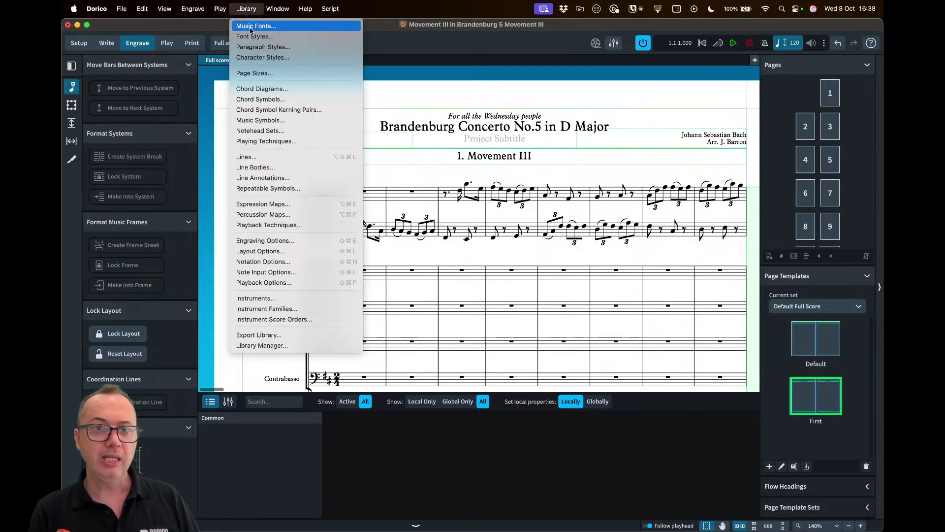
pyautogui.click(253, 48)
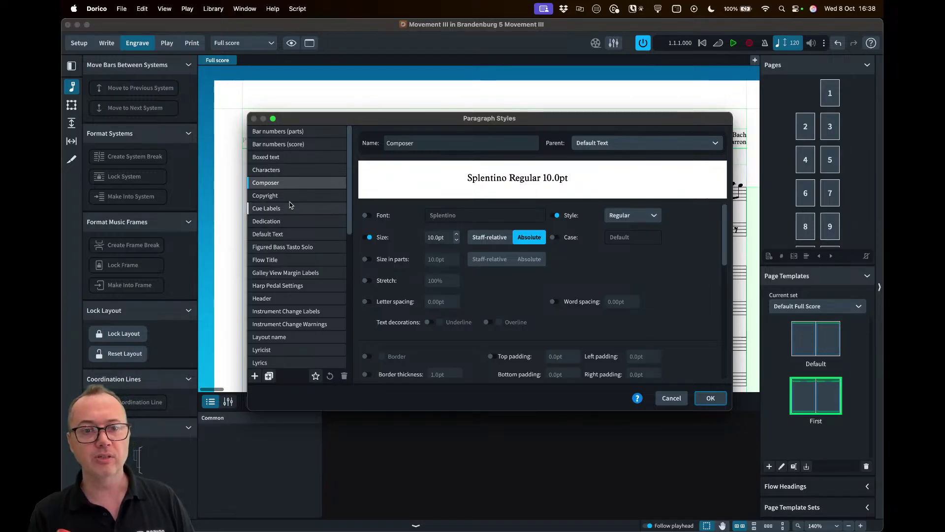
pyautogui.click(289, 222)
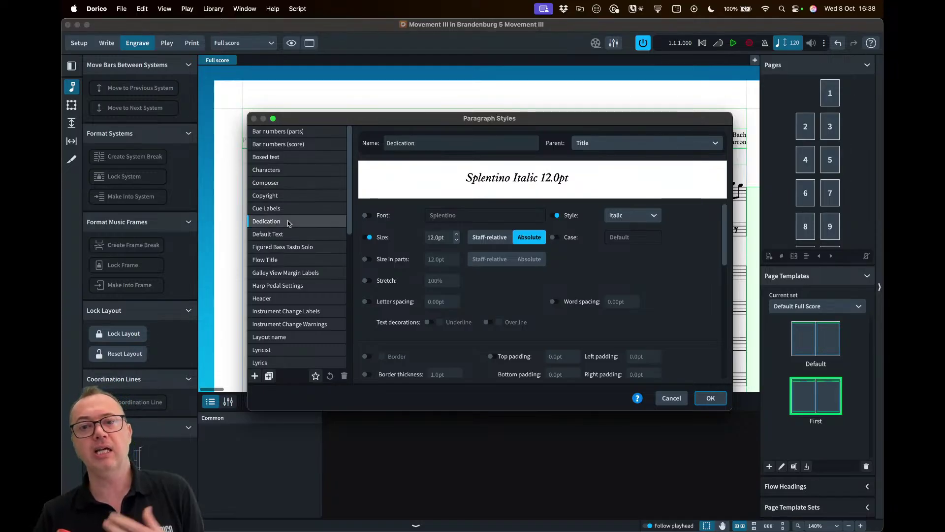
pyautogui.scroll(-10, 294, 238)
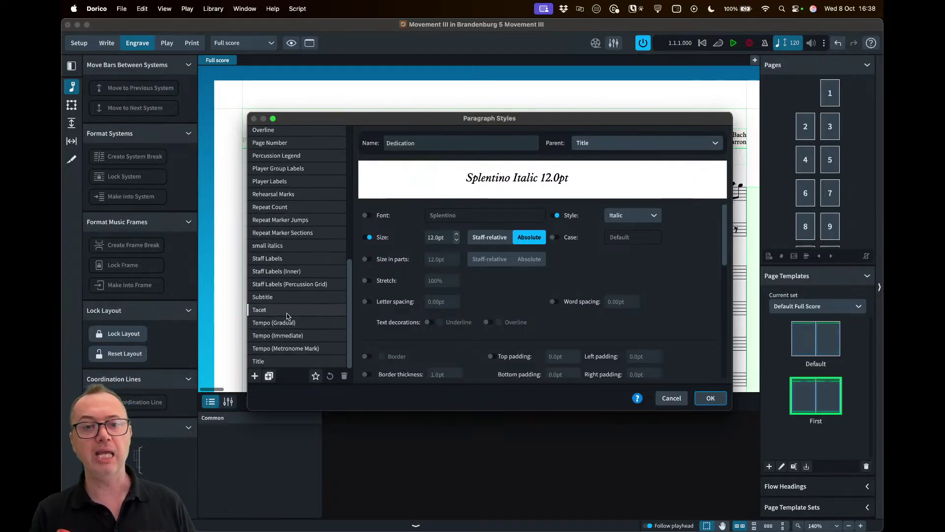
pyautogui.click(287, 246)
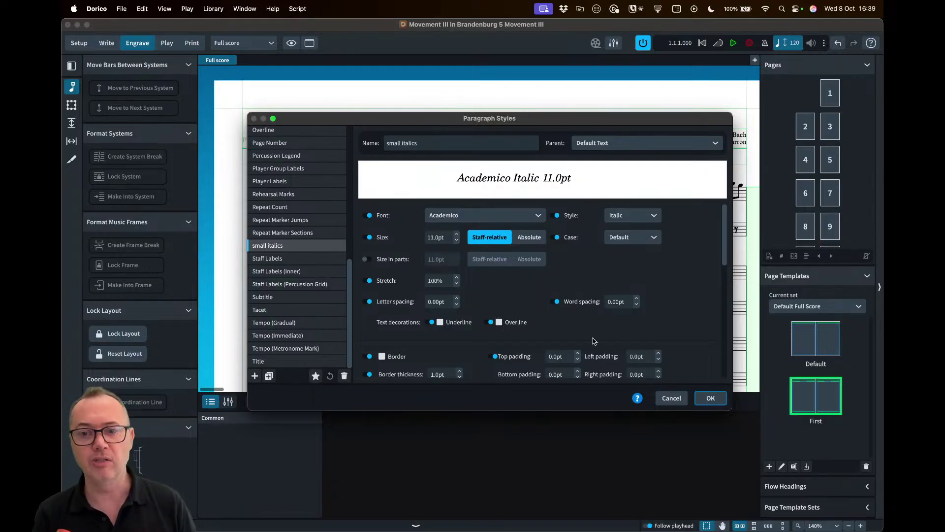
pyautogui.click(667, 400)
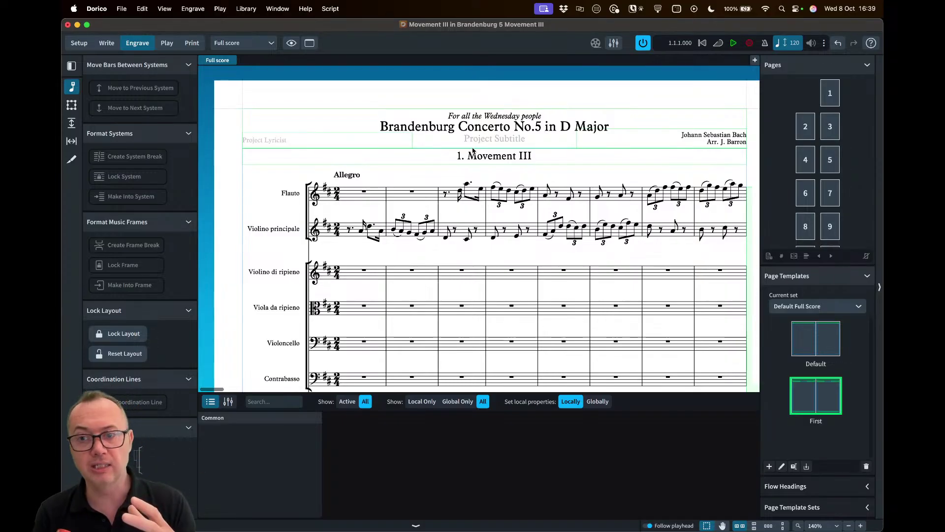
# - Compare the project's Engraving Options with the factory settings in the Library Manager, showing only the differences
pyautogui.click(246, 9)
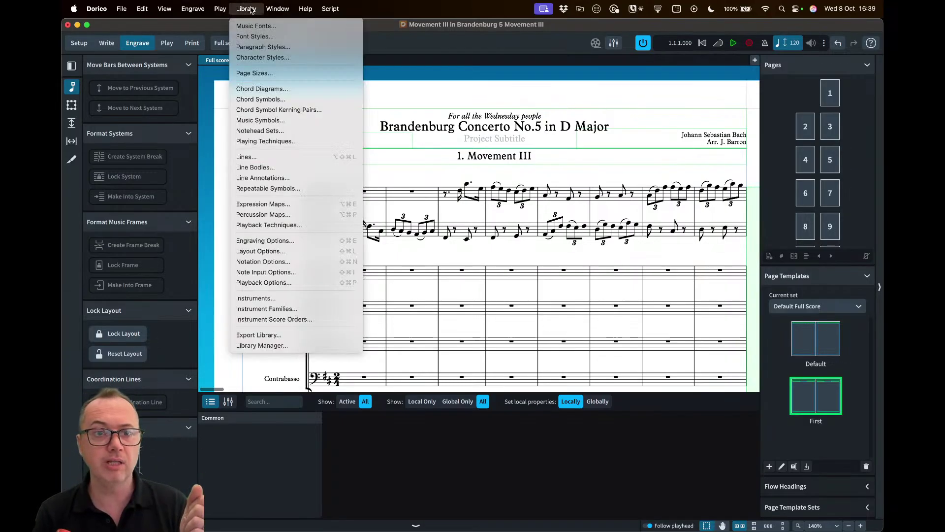
pyautogui.click(237, 347)
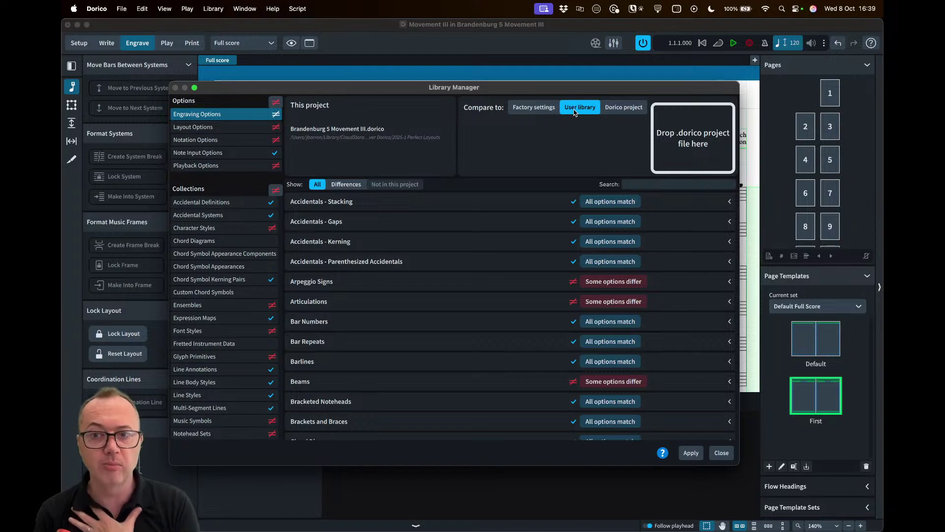
pyautogui.click(536, 112)
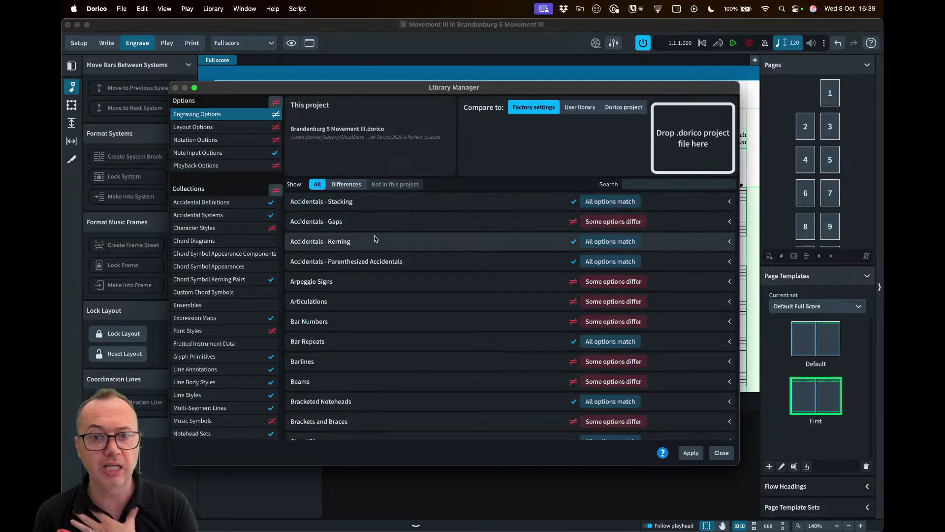
pyautogui.click(347, 185)
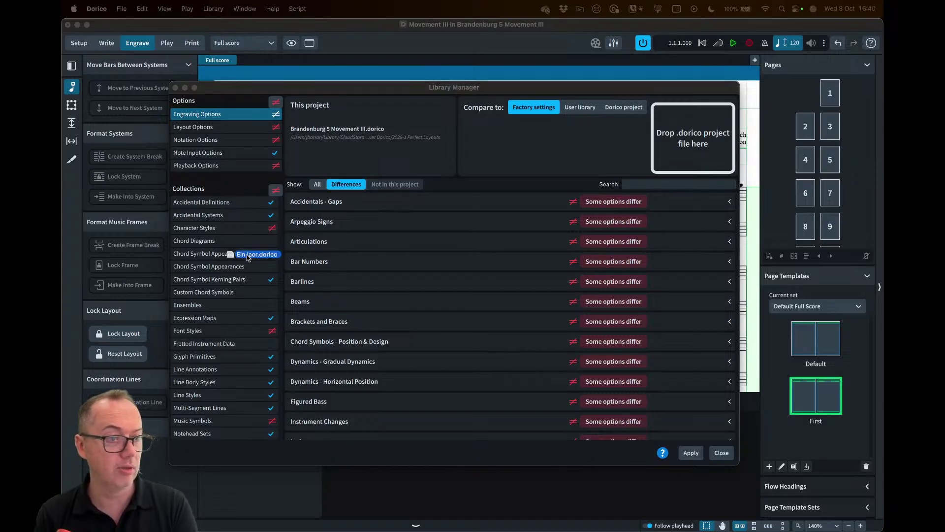
# - Compare this project's library with Ein jaor.dorico and examine the differences between the two projects' Paragraph Styles
pyautogui.moveTo(253, 256); pyautogui.dragTo(697, 143)
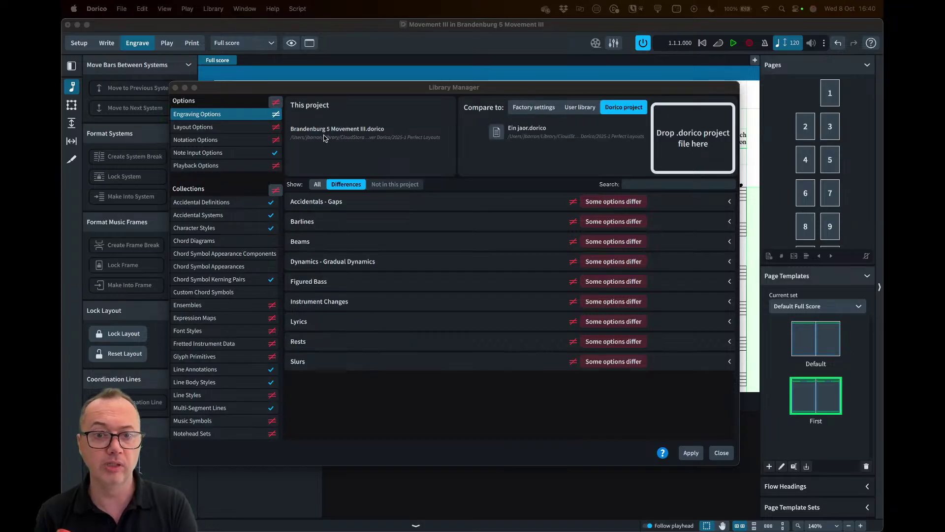
pyautogui.scroll(-10, 195, 419)
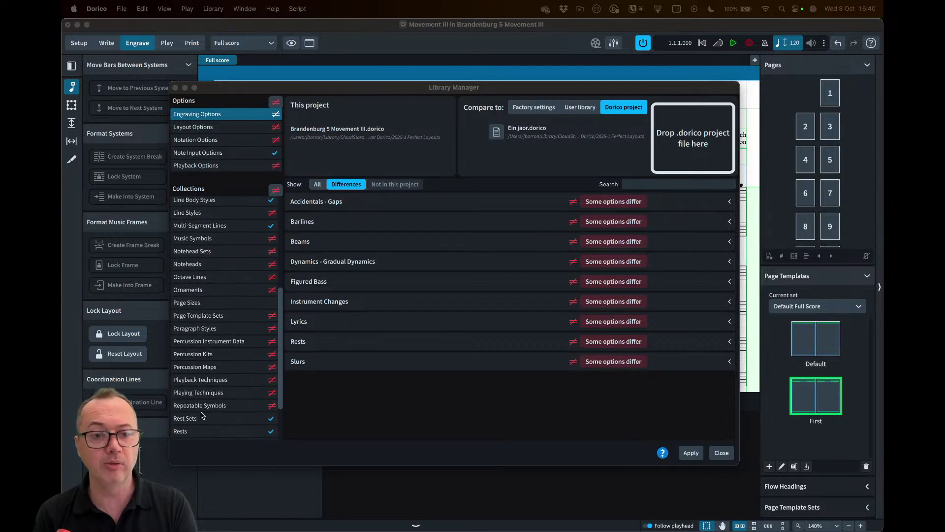
pyautogui.click(199, 329)
pyautogui.scroll(-5, 497, 389)
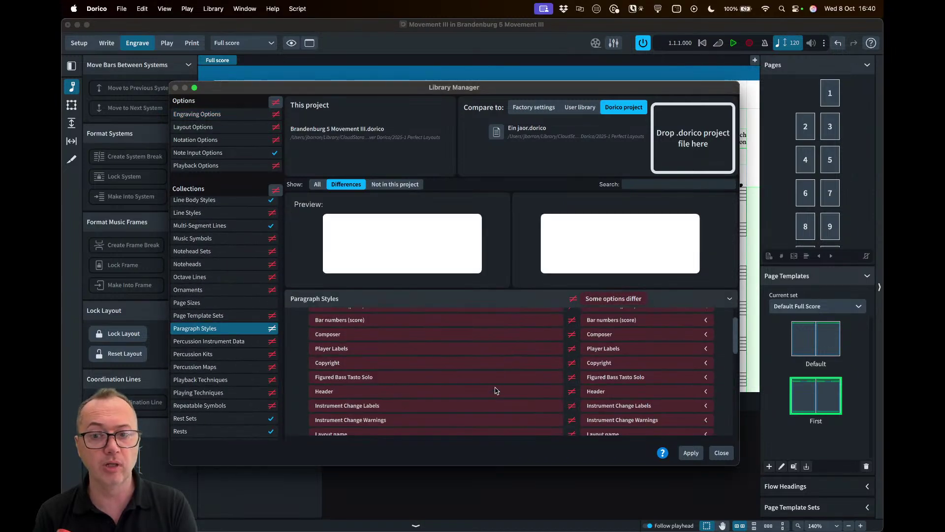
pyautogui.scroll(-6, 615, 400)
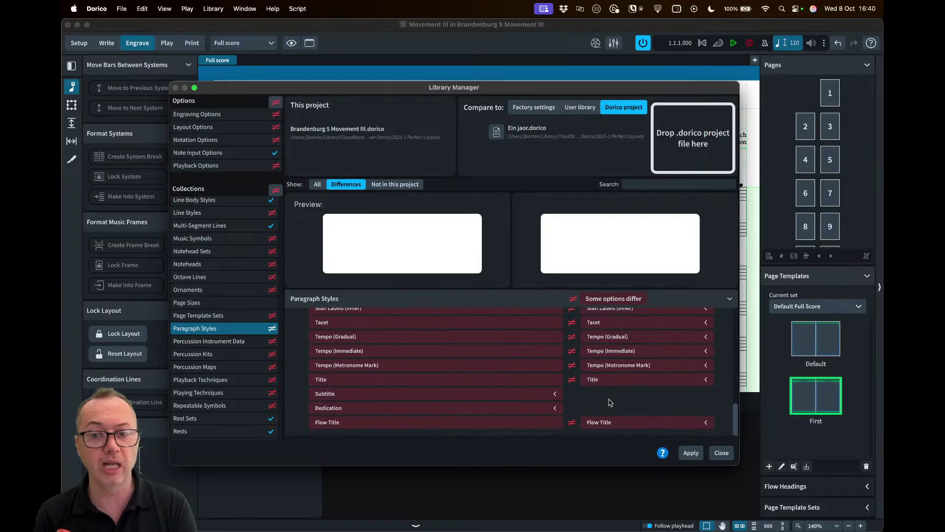
pyautogui.scroll(2, 594, 354)
pyautogui.scroll(-3, 595, 354)
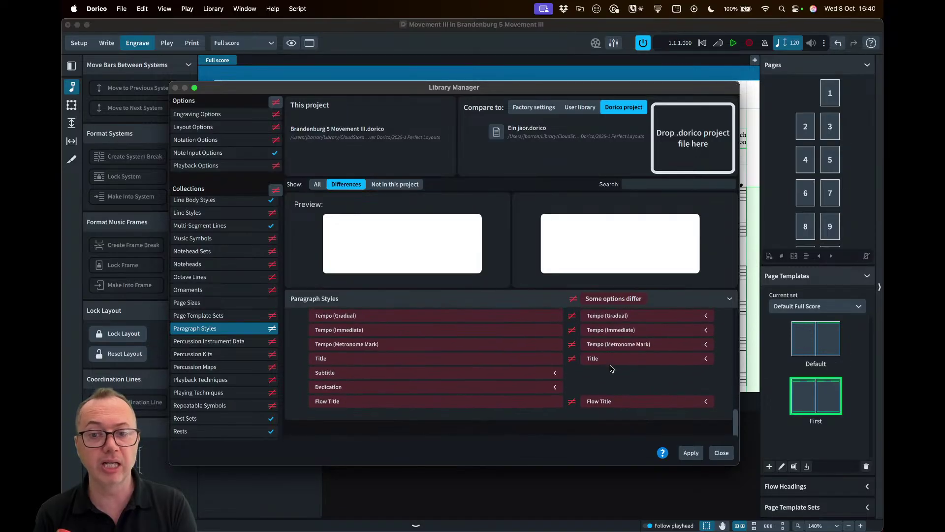
# - Mark the Flow Title, Tempo (Metronome Mark) and Tempo (Gradual) paragraph styles for import from Ein jaor.dorico, and close the Library Manager discarding the changes
pyautogui.click(572, 421)
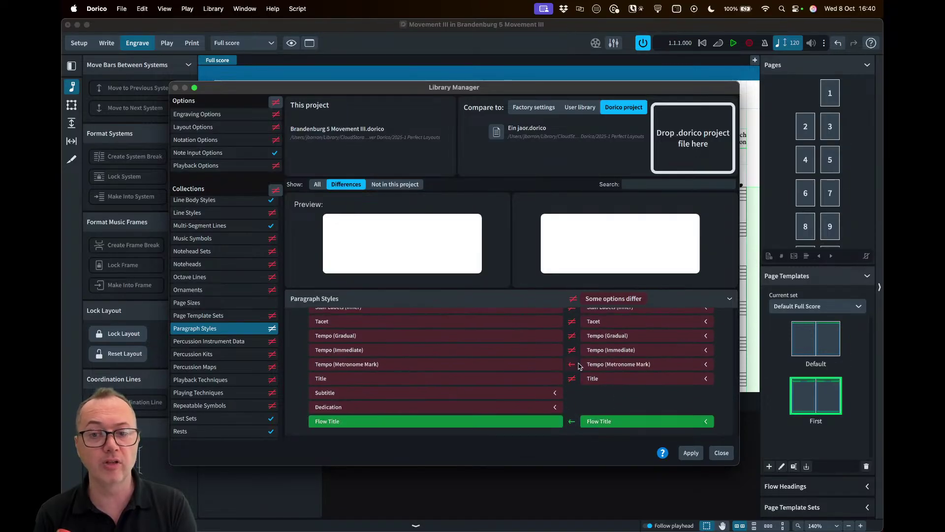
pyautogui.click(572, 364)
pyautogui.click(572, 336)
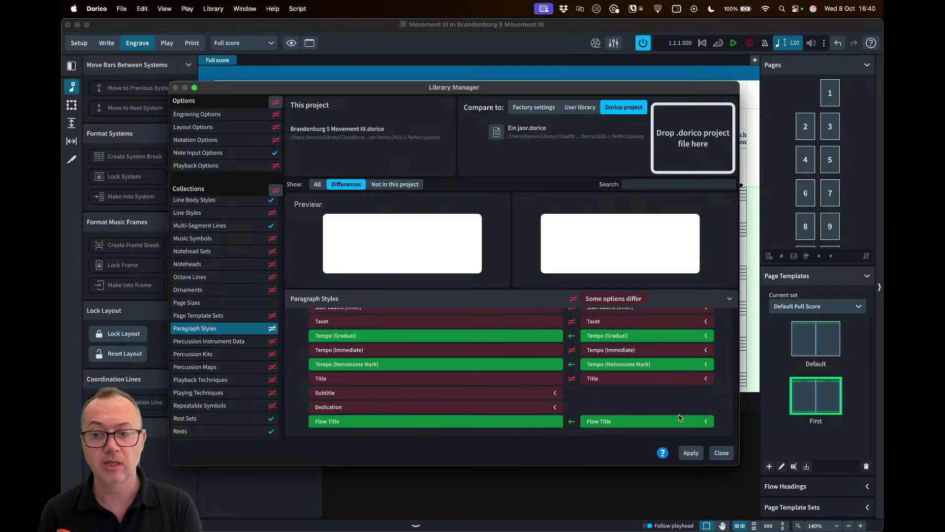
pyautogui.click(721, 452)
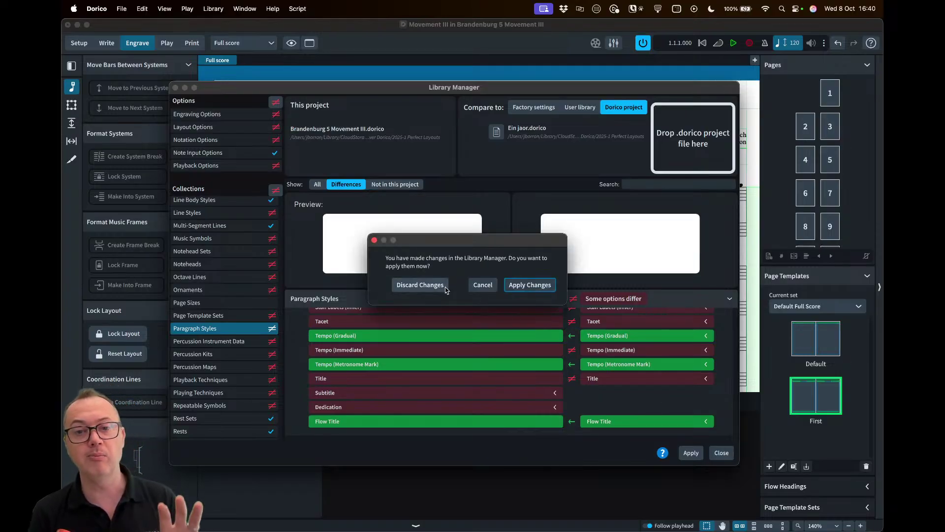
pyautogui.click(441, 286)
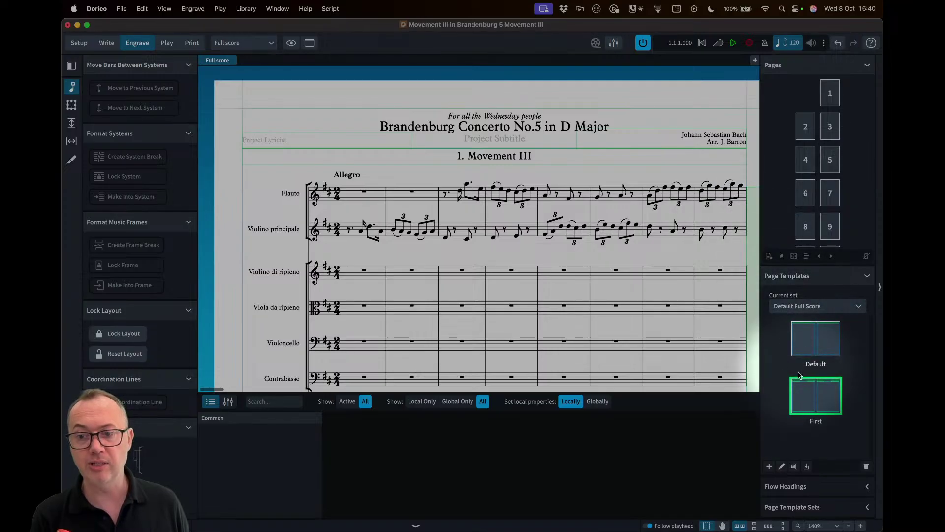
# - Show the project's list of Page Template Sets
pyautogui.click(817, 507)
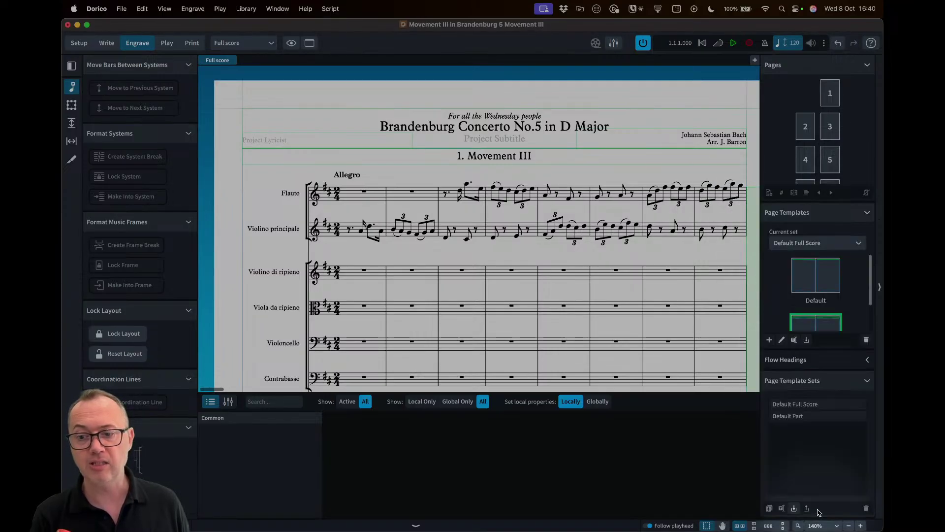
# - Select the Default Full Score page template set and show the grid and rulers on the score page
pyautogui.click(792, 405)
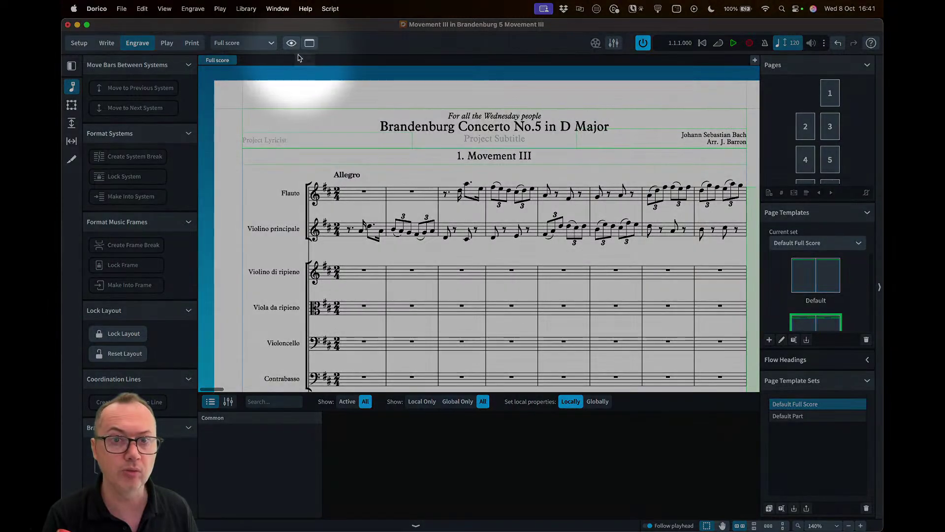
pyautogui.click(291, 43)
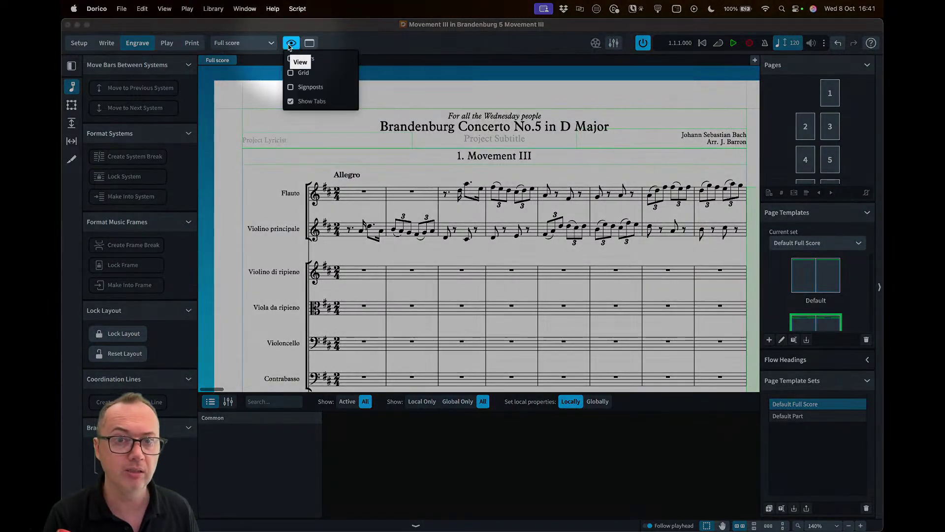
pyautogui.click(292, 73)
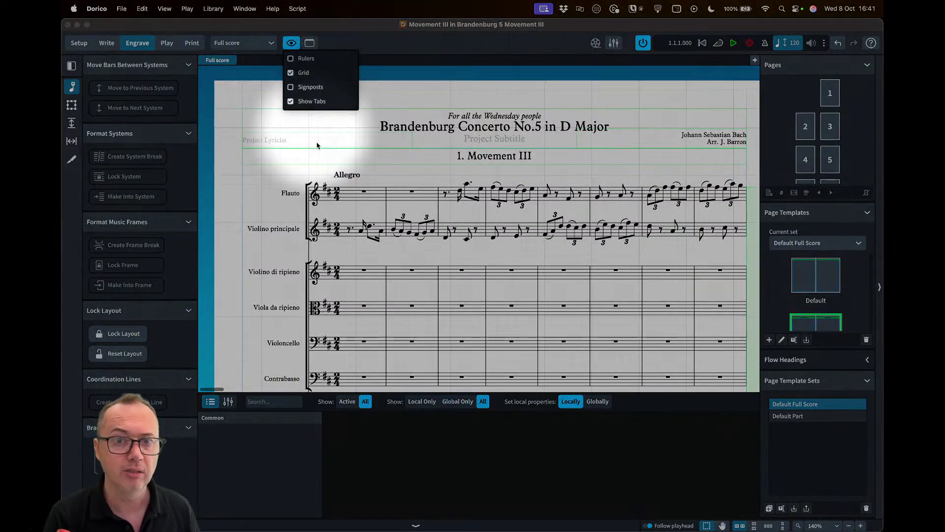
pyautogui.click(291, 58)
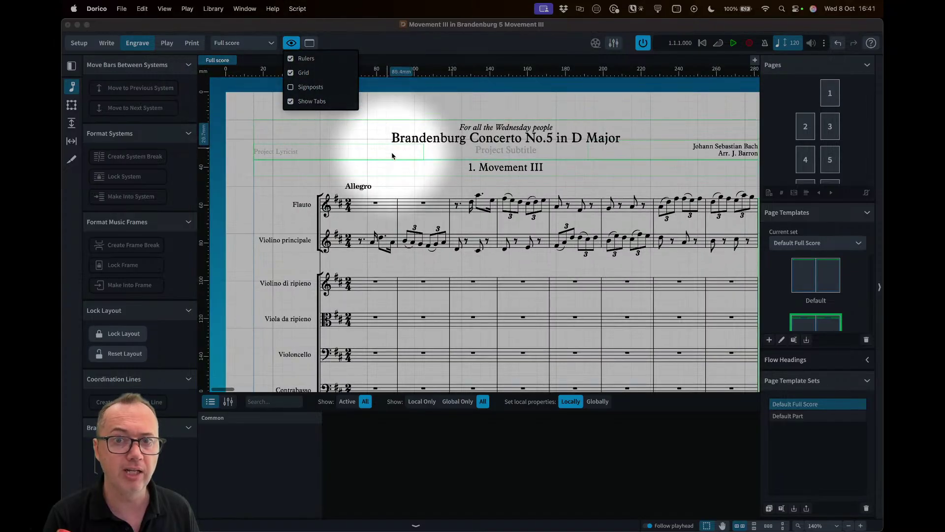
# - Hide the rulers and the grid on the score page
pyautogui.click(290, 59)
pyautogui.click(291, 73)
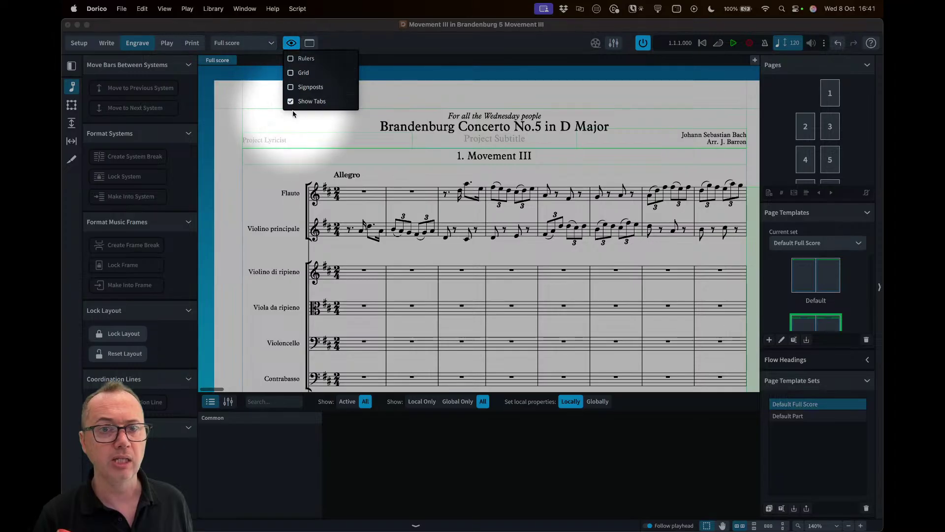
pyautogui.click(293, 128)
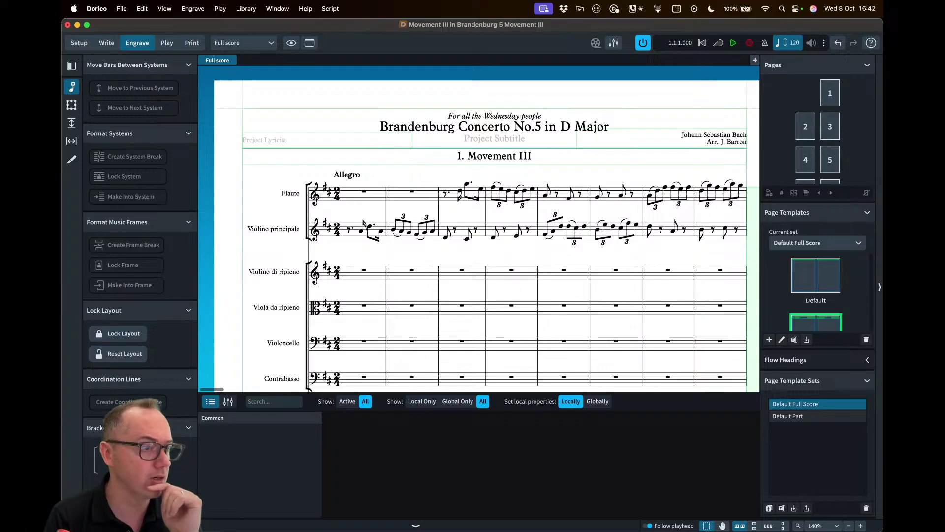
# - Collapse the page template sets list and open the First page template for editing
pyautogui.scroll(-10, 472, 342)
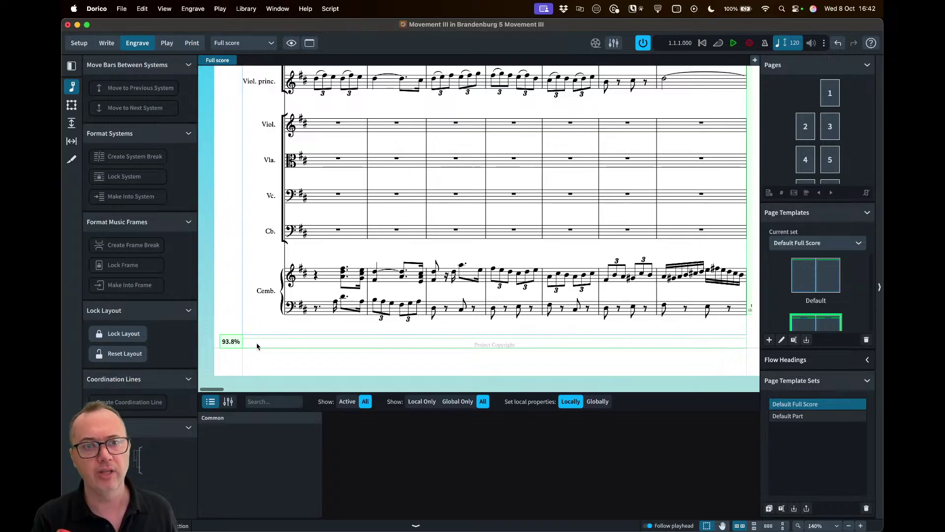
pyautogui.click(866, 381)
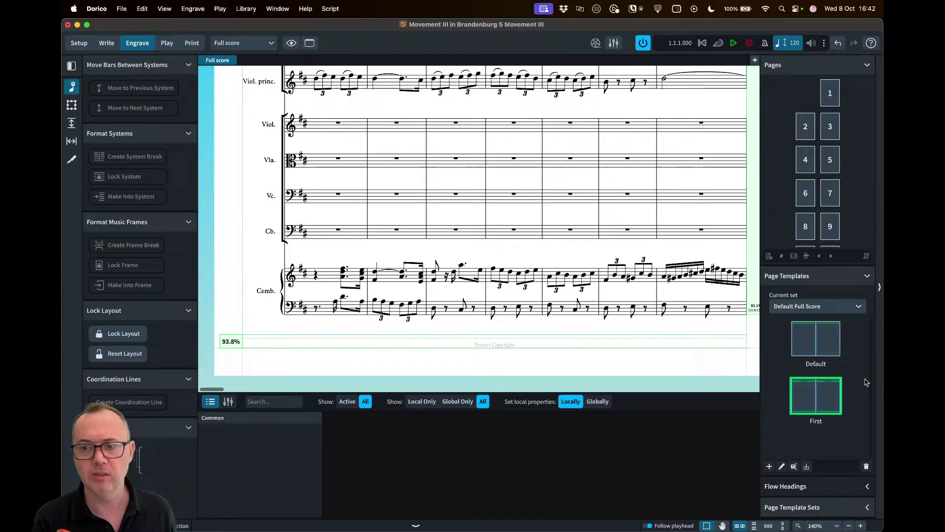
pyautogui.doubleClick(813, 402)
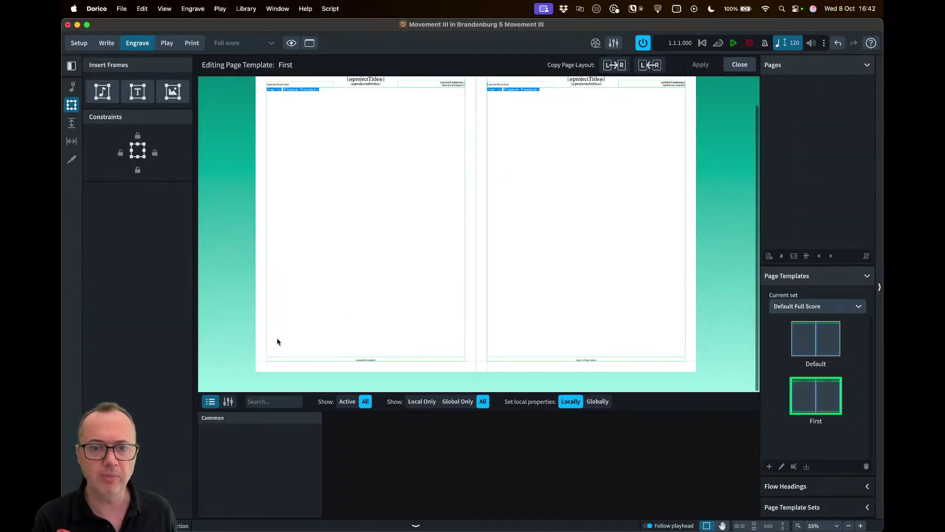
# - Extend the project copyright text frame on the left-hand page upward to a height of about 13.8 mm
pyautogui.press('z')
pyautogui.press('z')
pyautogui.press('z')
pyautogui.press('z')
pyautogui.press('z')
pyautogui.hscroll(-2, 248, 292)
pyautogui.scroll(-5, 248, 290)
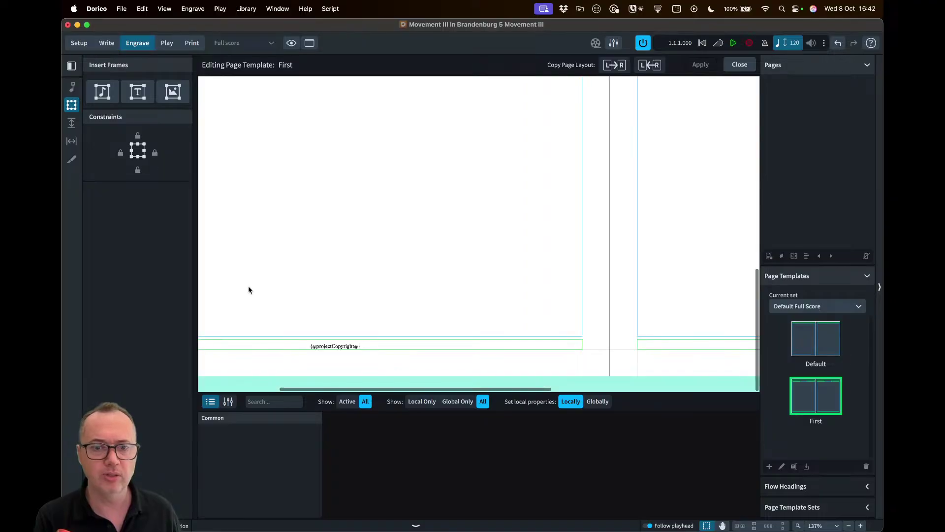
pyautogui.hscroll(-4, 250, 290)
pyautogui.click(309, 341)
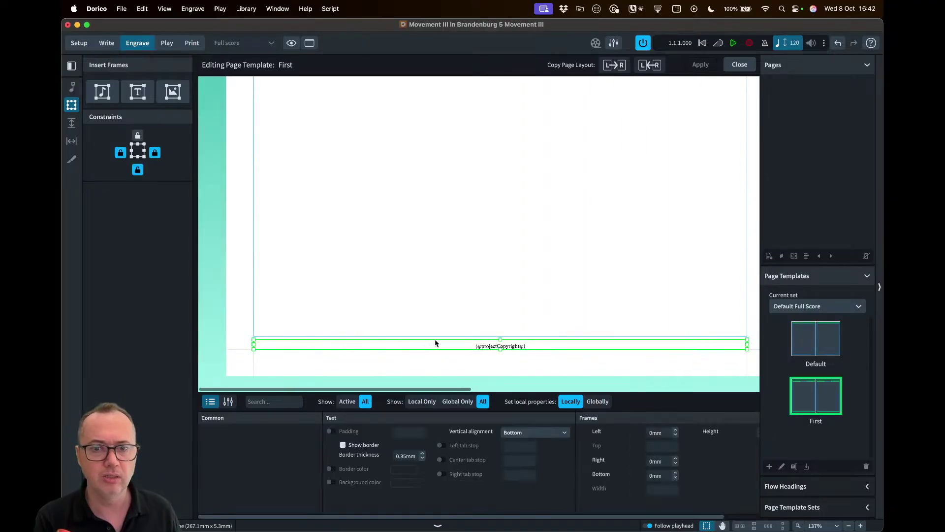
pyautogui.moveTo(500, 337); pyautogui.dragTo(501, 323)
pyautogui.click(501, 345)
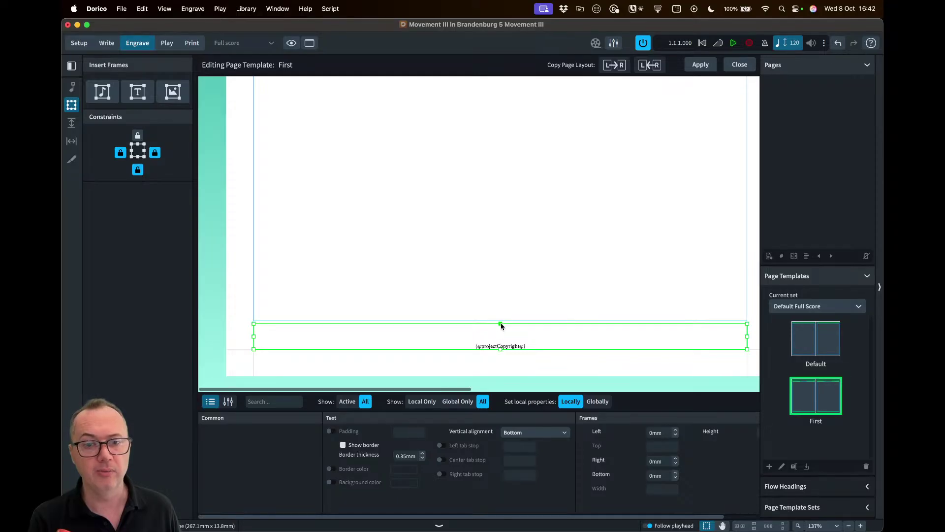
# - Adjust the left-hand page's music frame so its lower edge meets the copyright frame, about 13.75 mm from the bottom margin
pyautogui.moveTo(501, 324)
pyautogui.mouseDown()
pyautogui.moveTo(499, 339)
pyautogui.moveTo(500, 310)
pyautogui.moveTo(498, 328)
pyautogui.mouseUp()
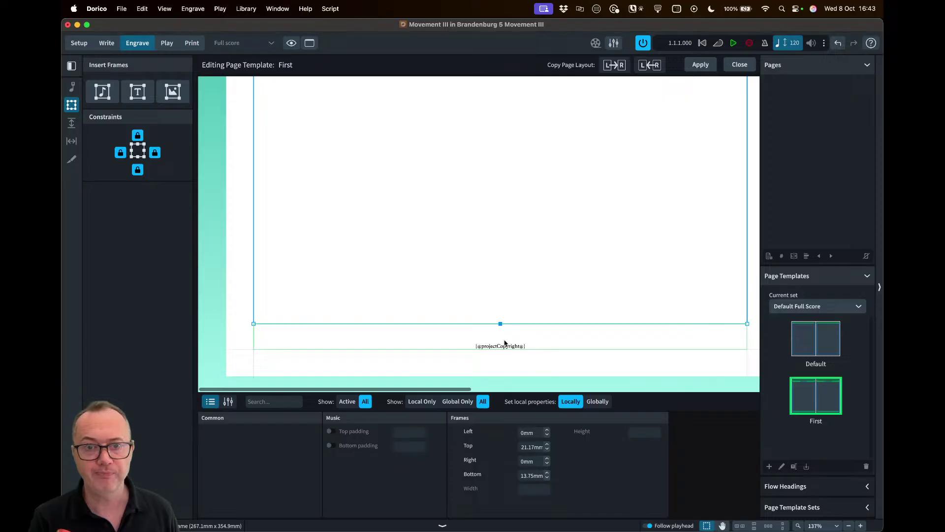
pyautogui.hscroll(3, 504, 343)
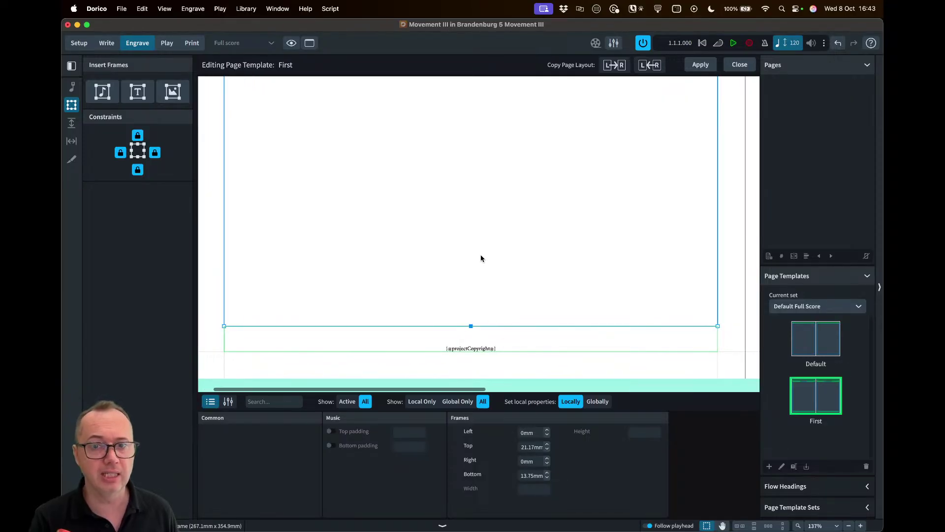
pyautogui.scroll(-3, 481, 259)
pyautogui.hscroll(5, 561, 293)
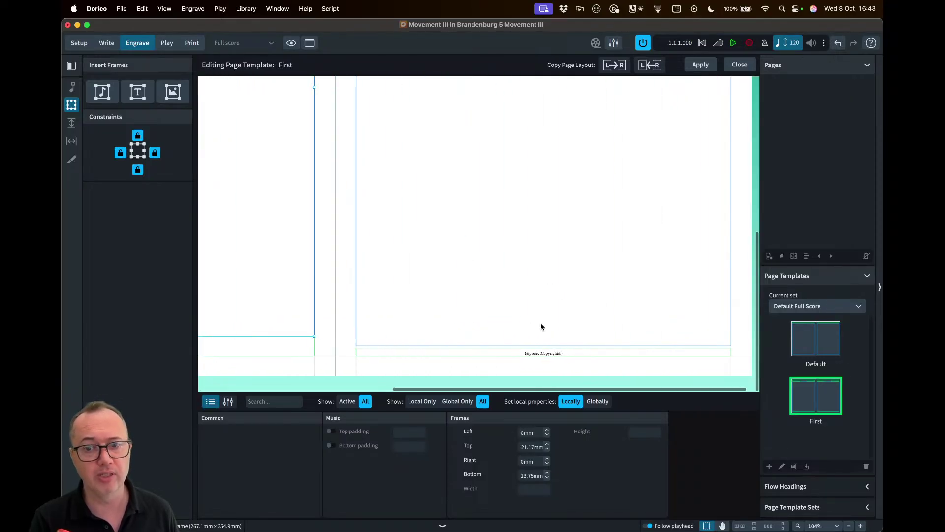
pyautogui.hscroll(-5, 537, 325)
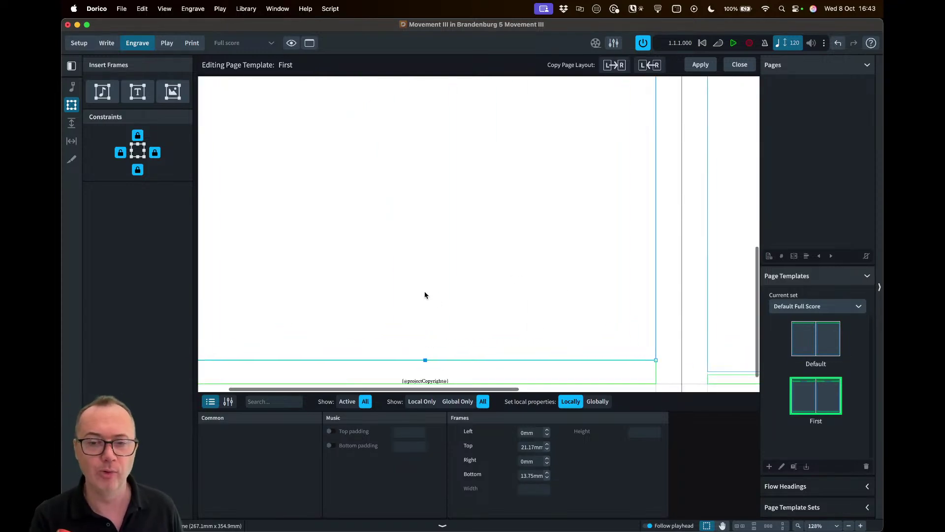
pyautogui.scroll(3, 433, 297)
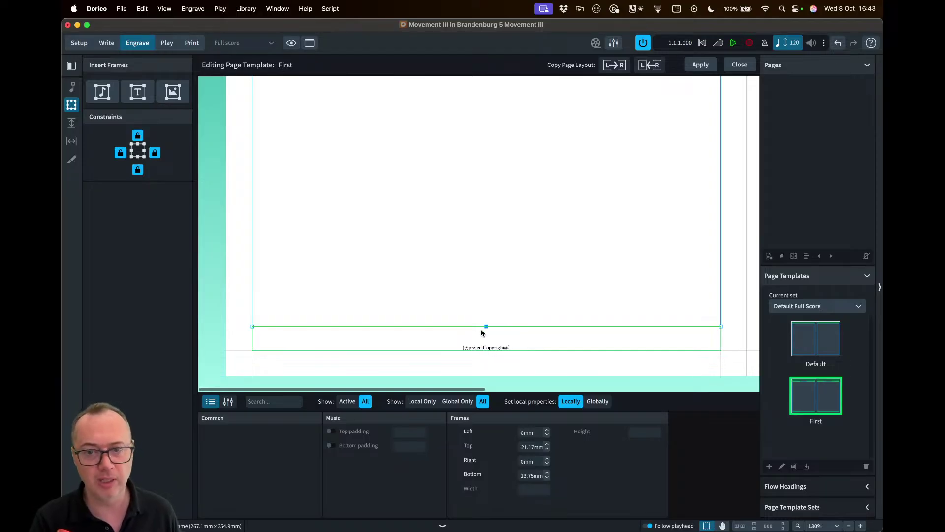
# - Insert a text frame about 69.5 by 27.7 mm above the copyright frame and move it toward the page's inner margin
pyautogui.click(720, 350)
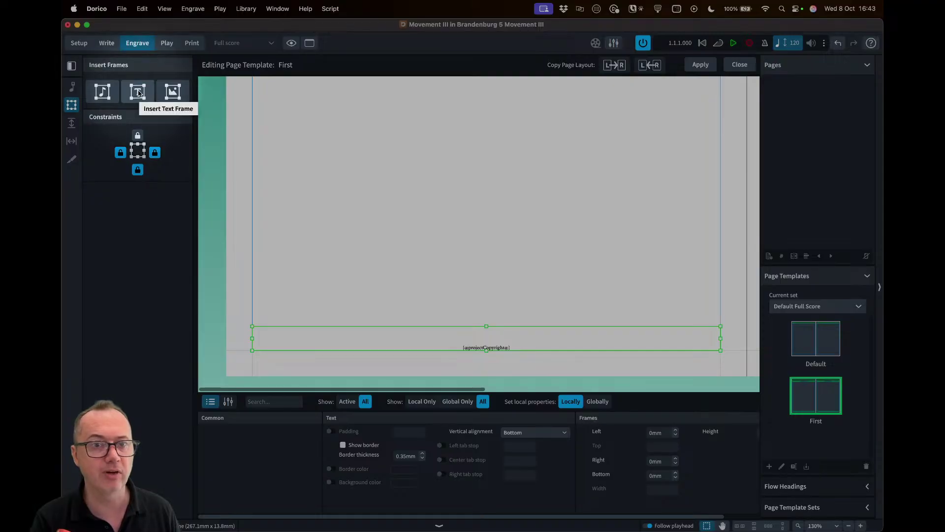
pyautogui.click(138, 93)
pyautogui.moveTo(393, 249); pyautogui.dragTo(514, 298)
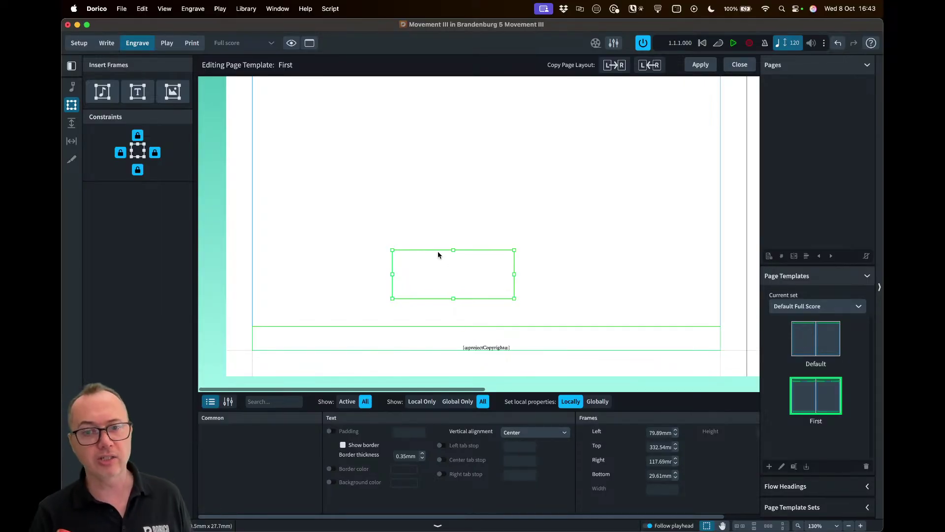
pyautogui.moveTo(440, 250); pyautogui.dragTo(590, 278)
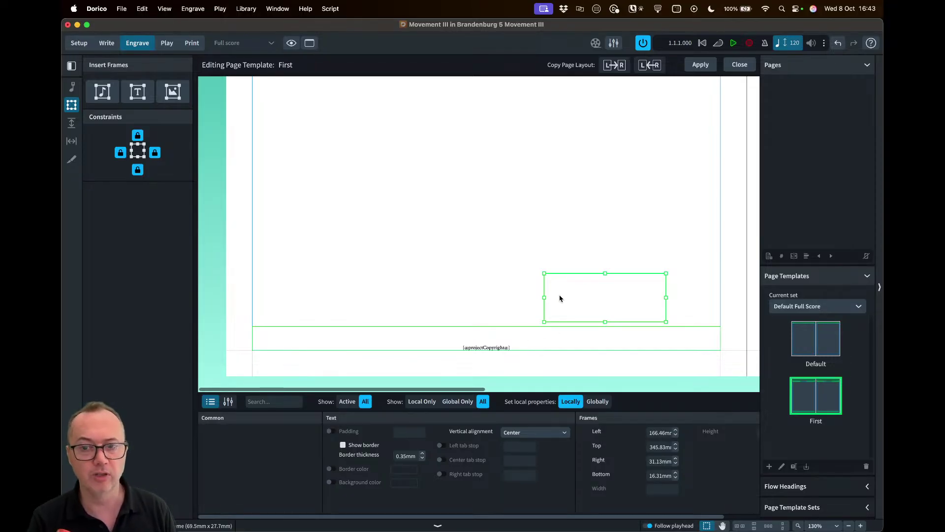
# - Delete the new text frame and close the First page template, discarding all changes
pyautogui.press('Delete')
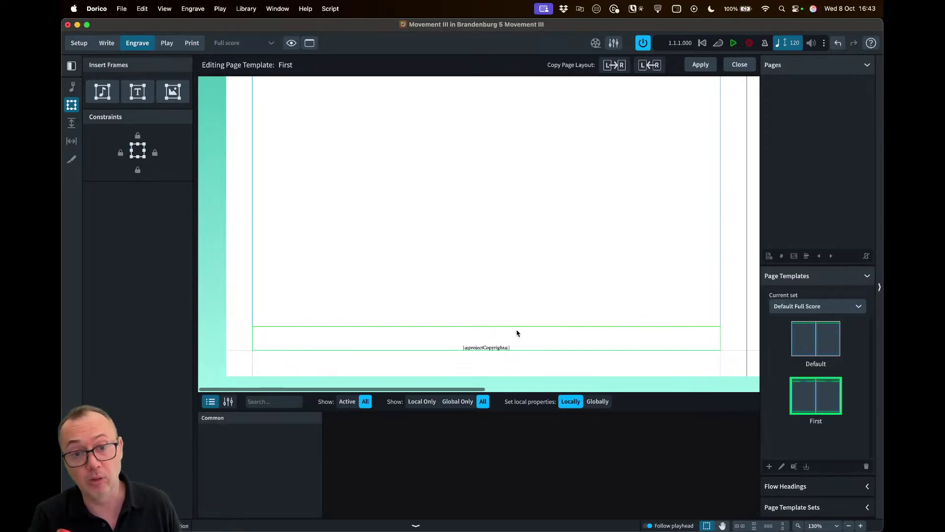
pyautogui.scroll(10, 534, 185)
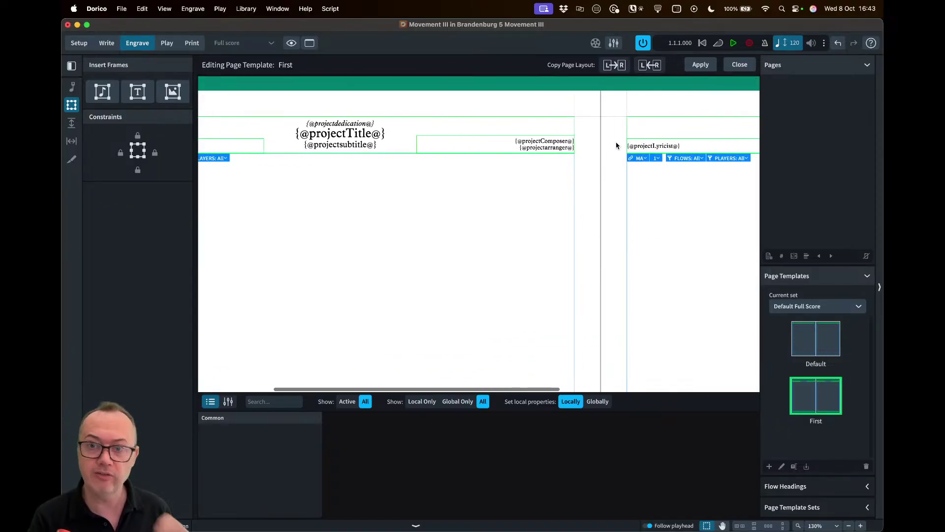
pyautogui.click(739, 64)
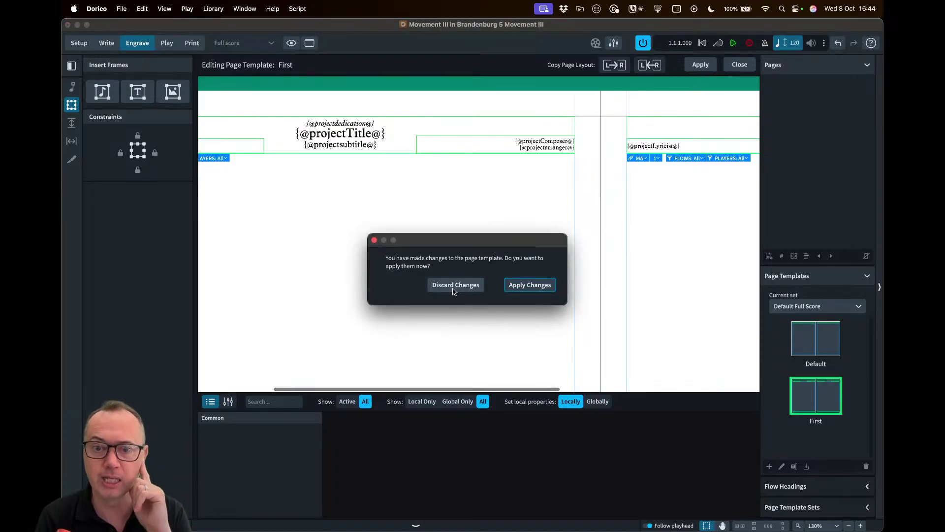
pyautogui.click(453, 286)
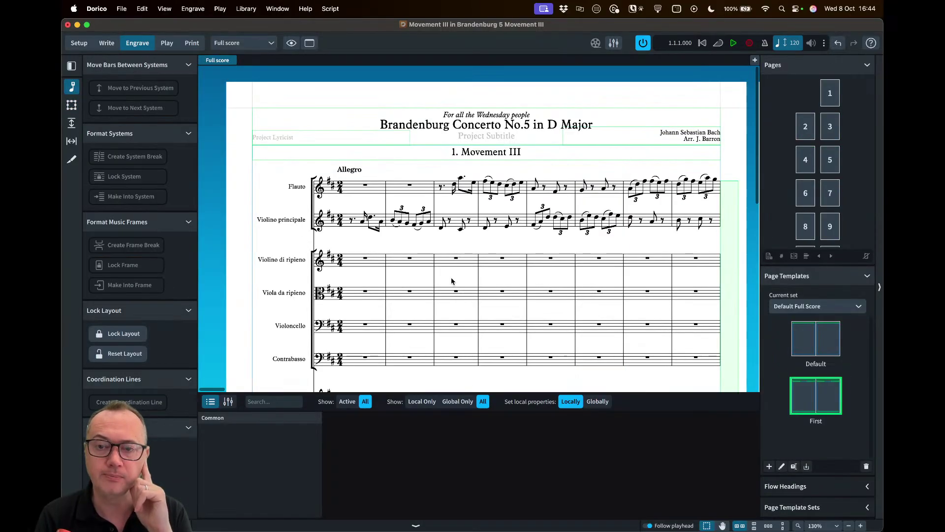
# - Open the Default page template for editing and hide the frame properties to enlarge the page view
pyautogui.click(805, 341)
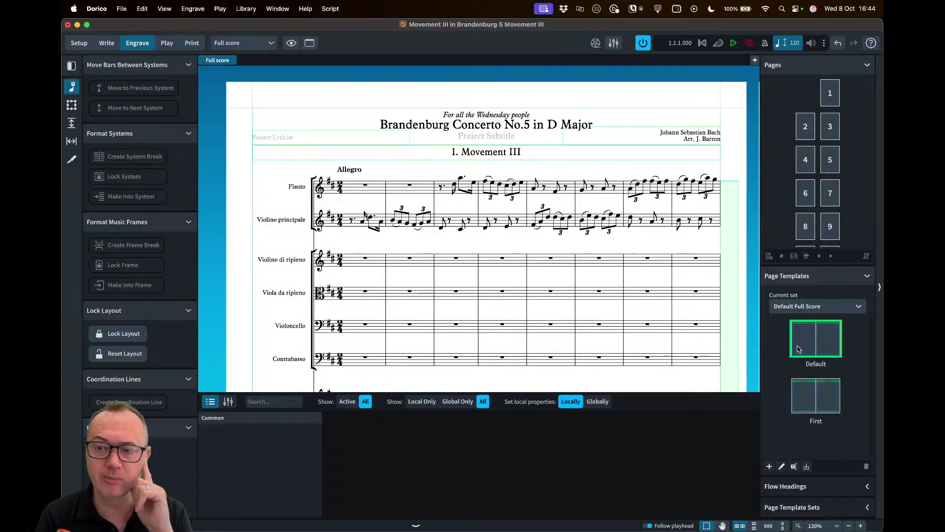
pyautogui.doubleClick(803, 347)
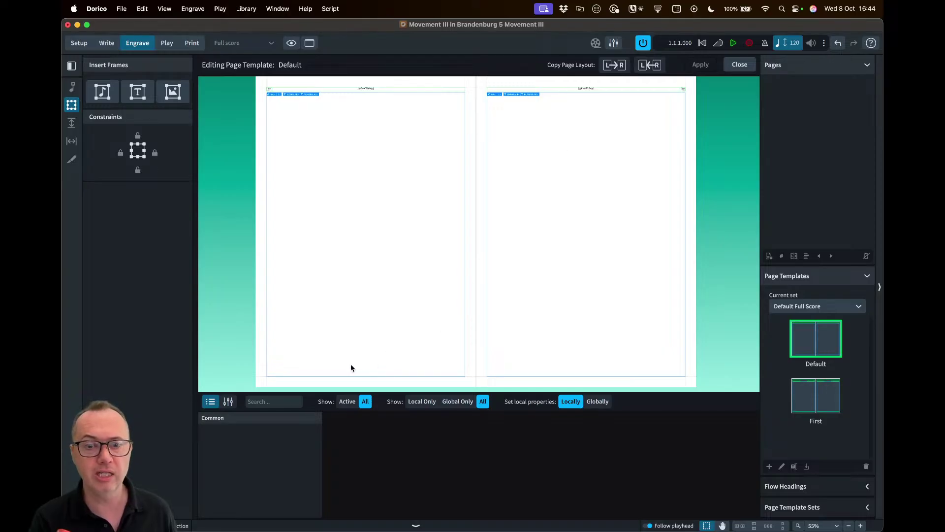
pyautogui.press('super+8')
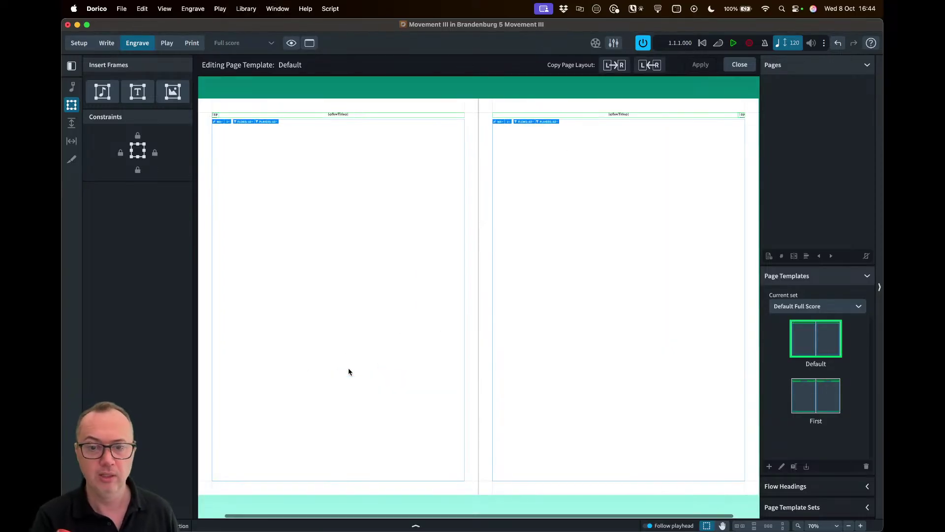
pyautogui.hscroll(-2, 335, 485)
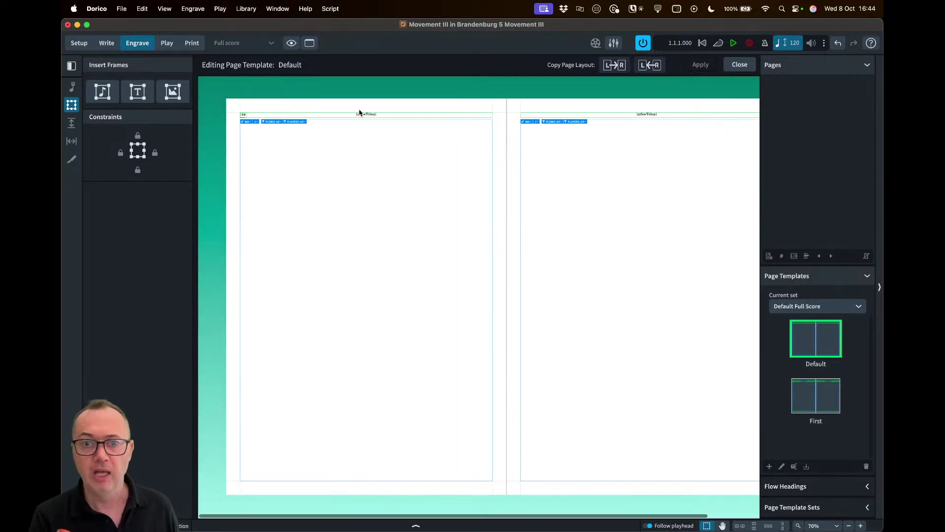
# - Examine the page number and flow title frames in the left-hand page's header
pyautogui.press('super+equal')
pyautogui.press('super+equal')
pyautogui.press('super+equal')
pyautogui.press('super+equal')
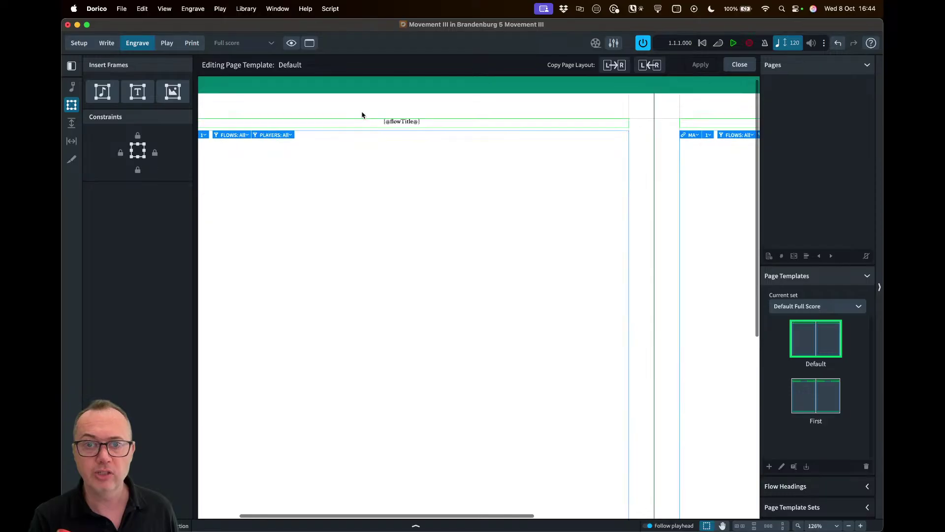
pyautogui.scroll(2, 362, 116)
pyautogui.hscroll(-2, 471, 123)
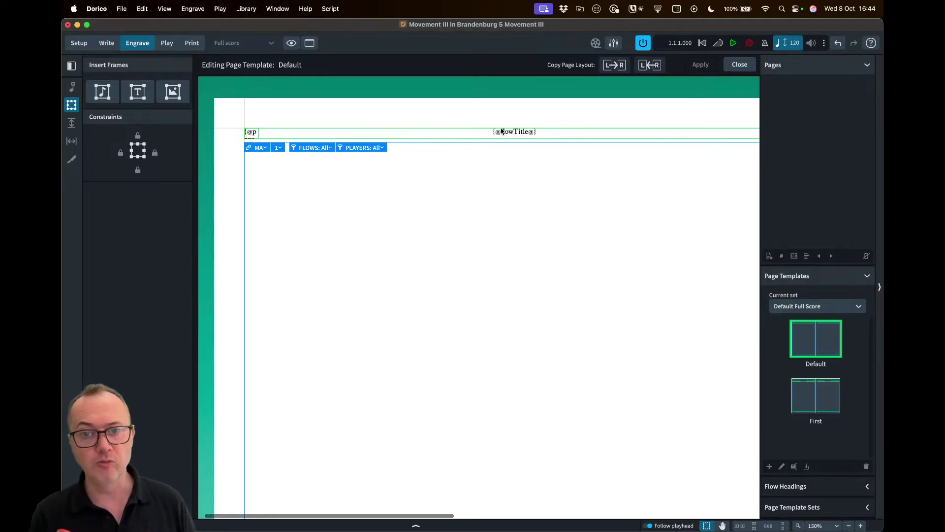
pyautogui.click(256, 134)
pyautogui.scroll(5, 243, 132)
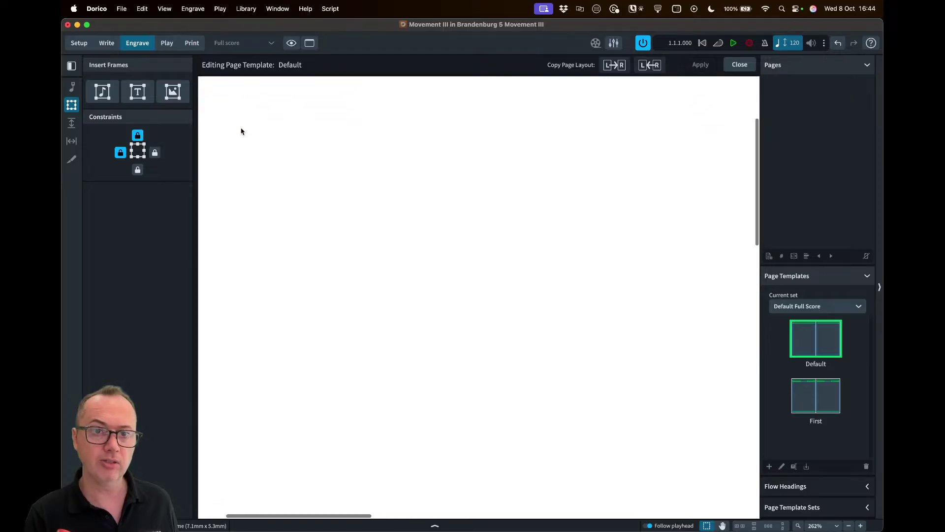
pyautogui.click(261, 205)
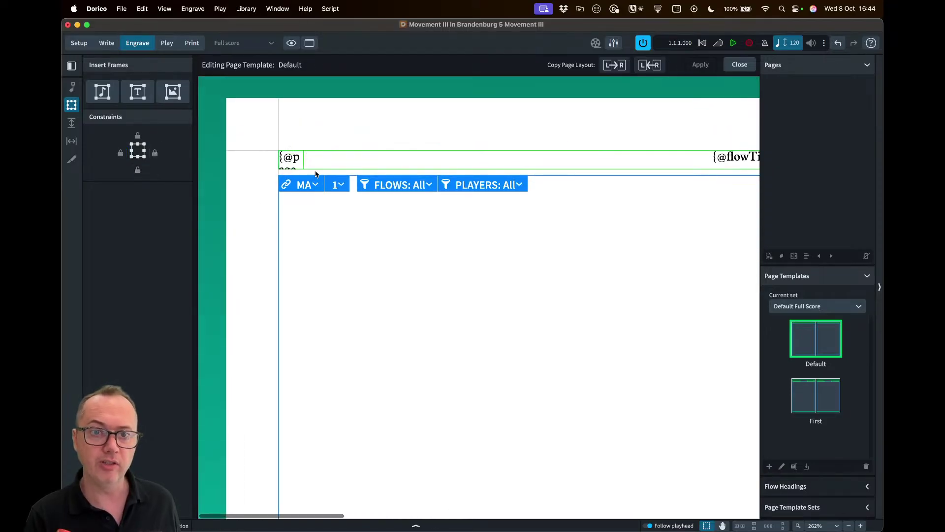
pyautogui.click(323, 155)
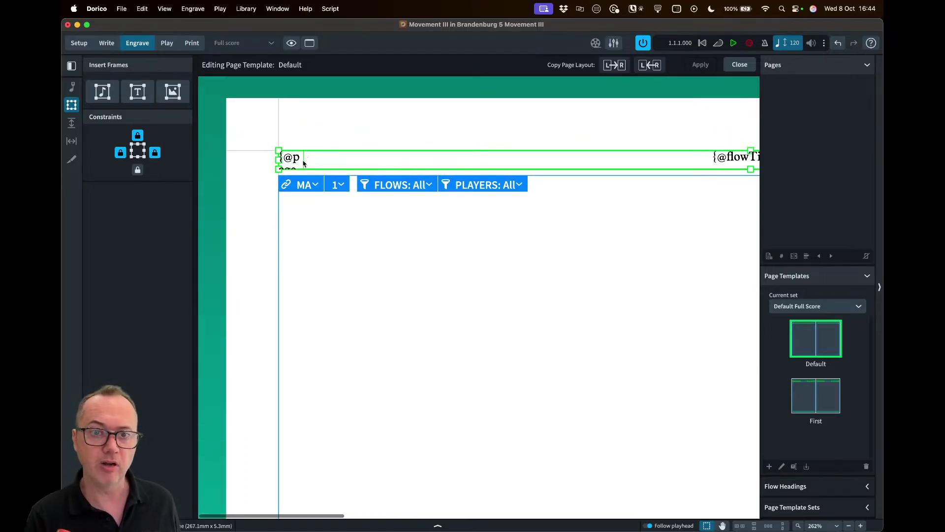
# - Widen the left-hand page's page number frame to about 21.7 mm and narrow it back to about 7.3 mm
pyautogui.click(304, 163)
pyautogui.moveTo(303, 161); pyautogui.dragTo(356, 161)
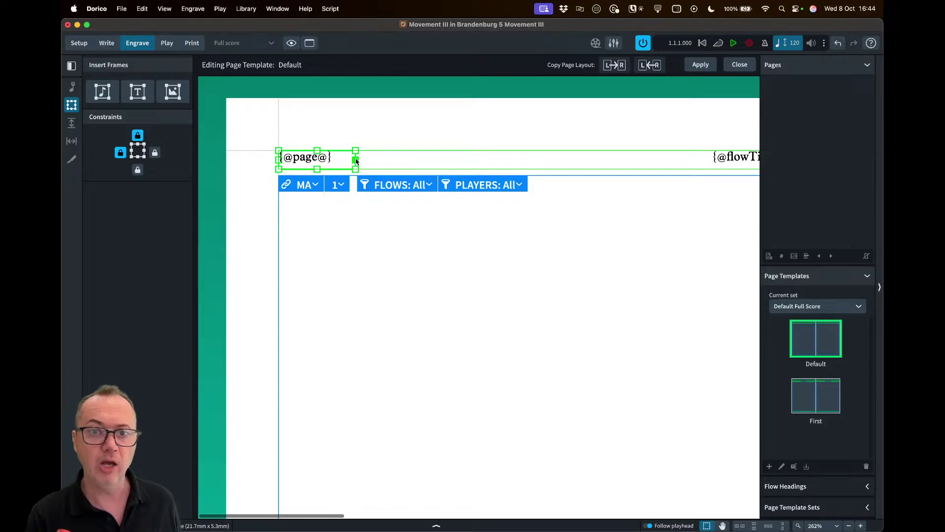
pyautogui.moveTo(357, 161); pyautogui.dragTo(304, 166)
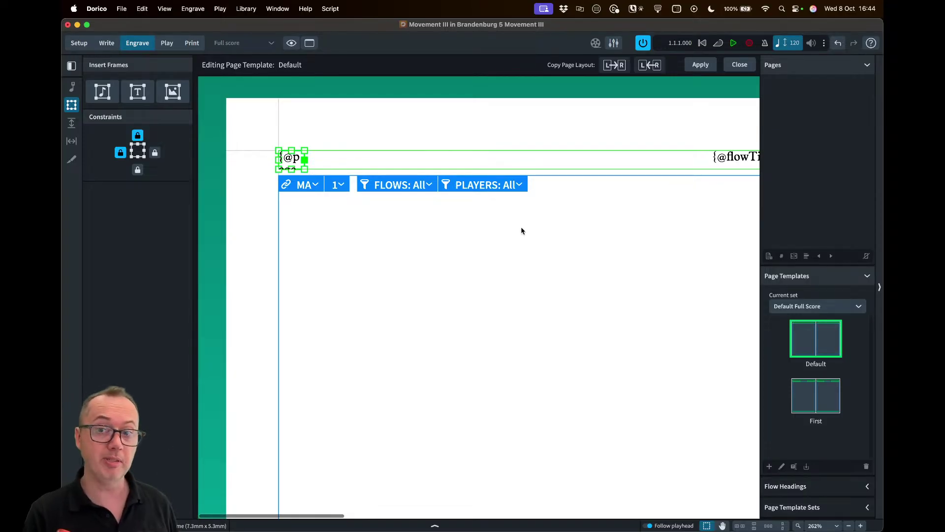
# - Examine the flow title and page number frames in the right-hand page's header
pyautogui.hscroll(10, 520, 226)
pyautogui.hscroll(5, 520, 226)
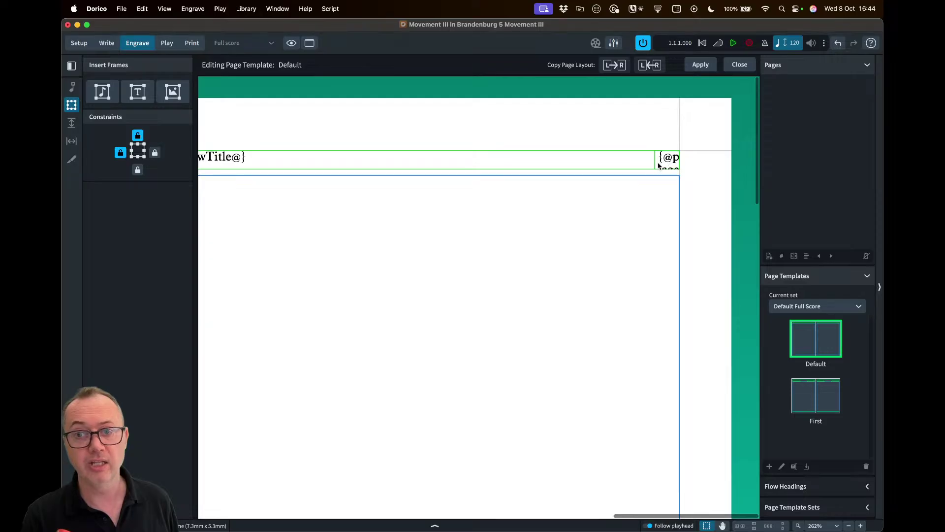
pyautogui.hscroll(-5, 592, 166)
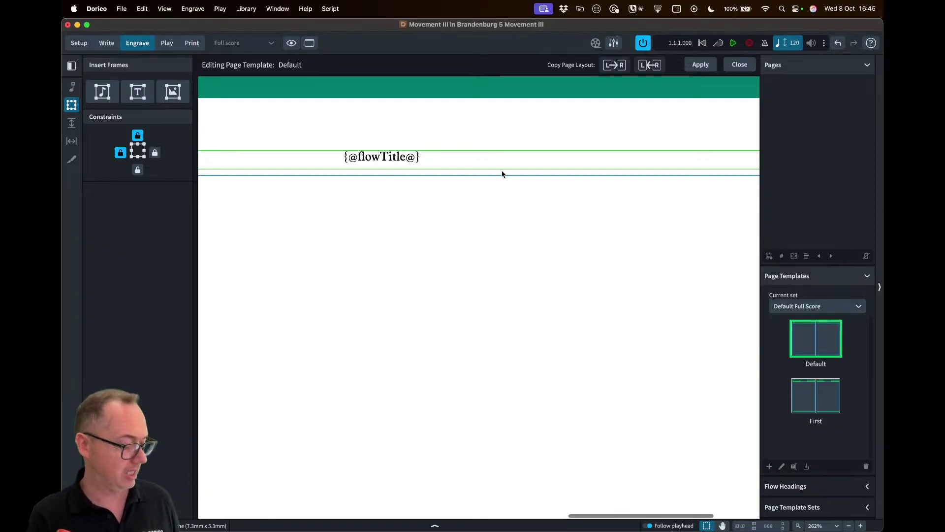
pyautogui.hscroll(5, 502, 174)
pyautogui.click(655, 161)
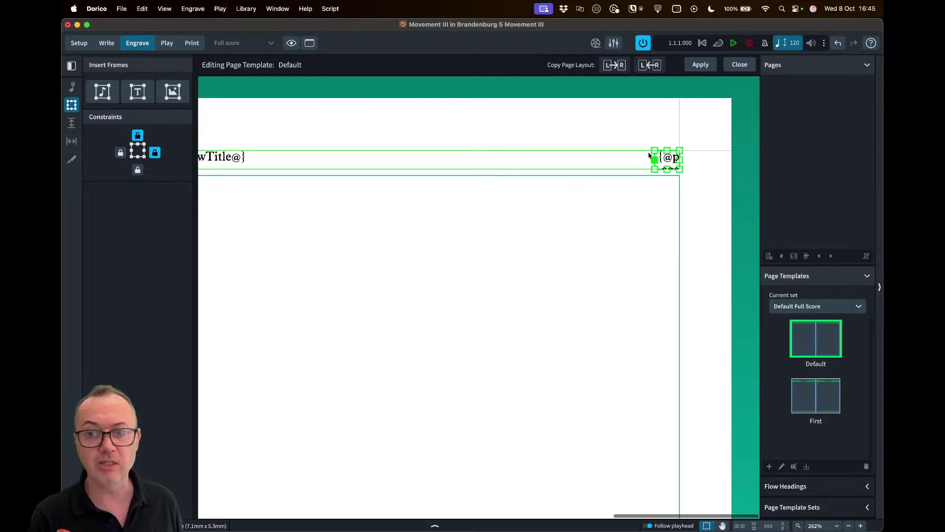
pyautogui.click(638, 152)
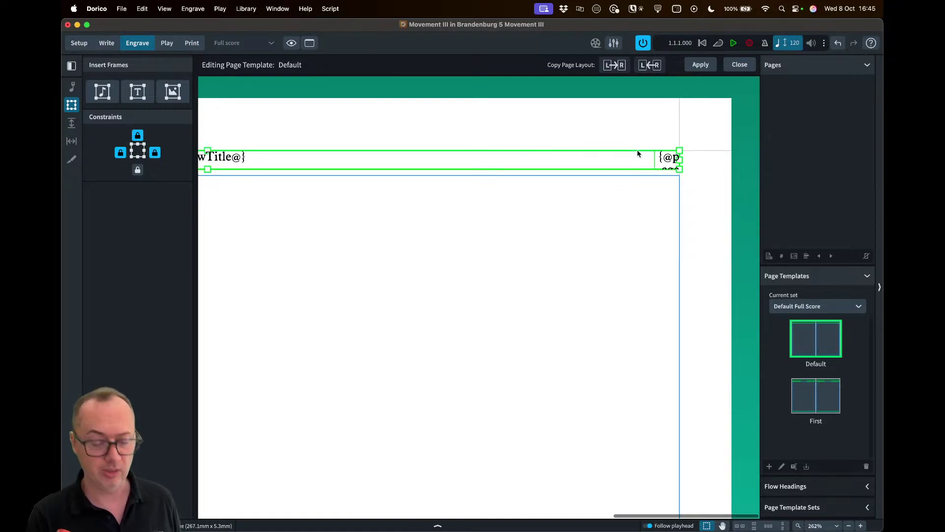
pyautogui.press('Escape')
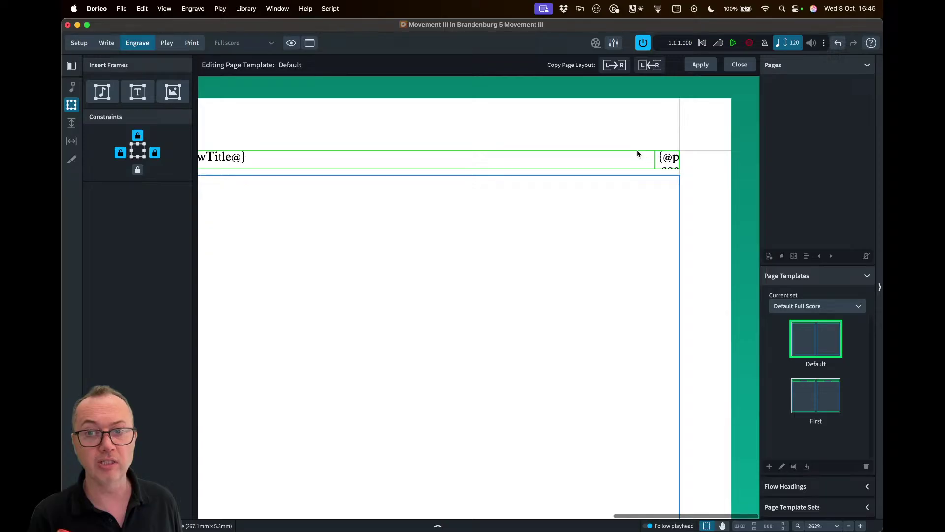
# - Cycle the selection through the template's frames and the handles of the right-hand page number frame, then clear the selection
pyautogui.press('Tab')
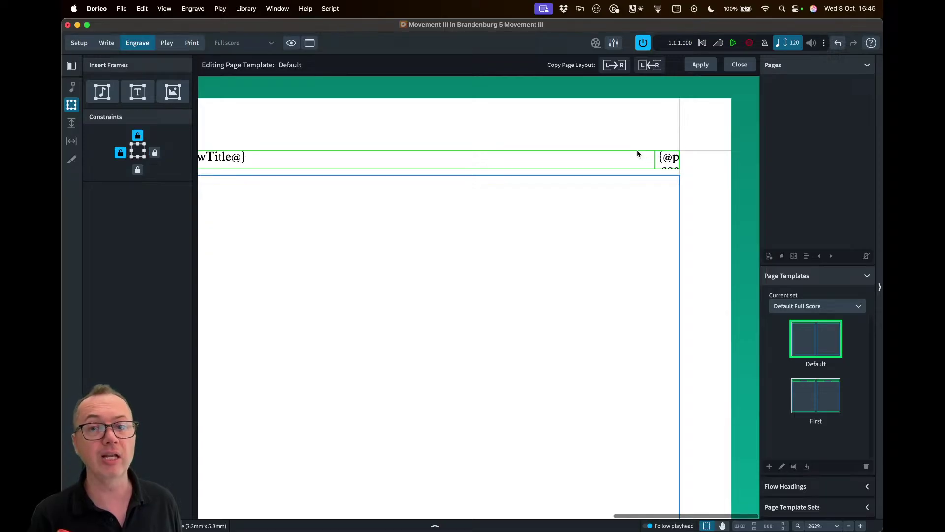
pyautogui.press('Tab')
pyautogui.press('Tab')
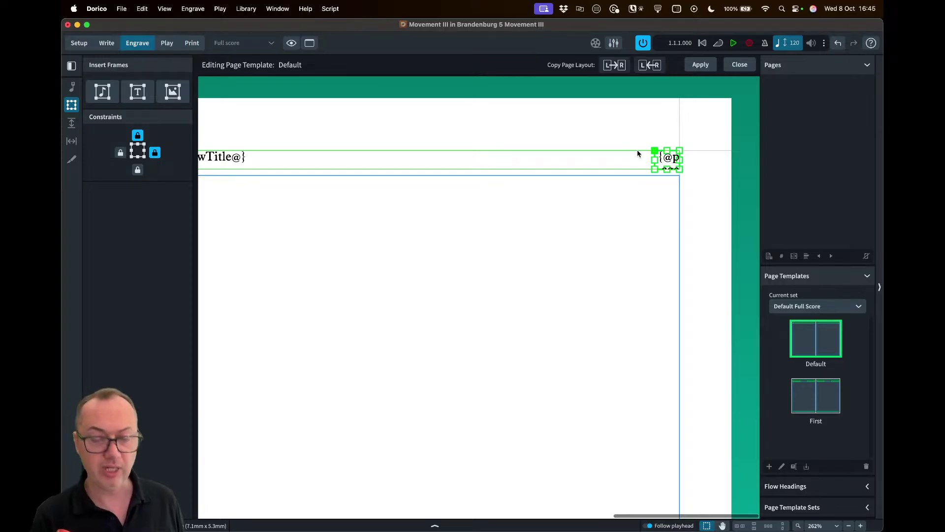
pyautogui.press('Tab')
pyautogui.press('Tab')
pyautogui.press('Tab')
pyautogui.press('Tab')
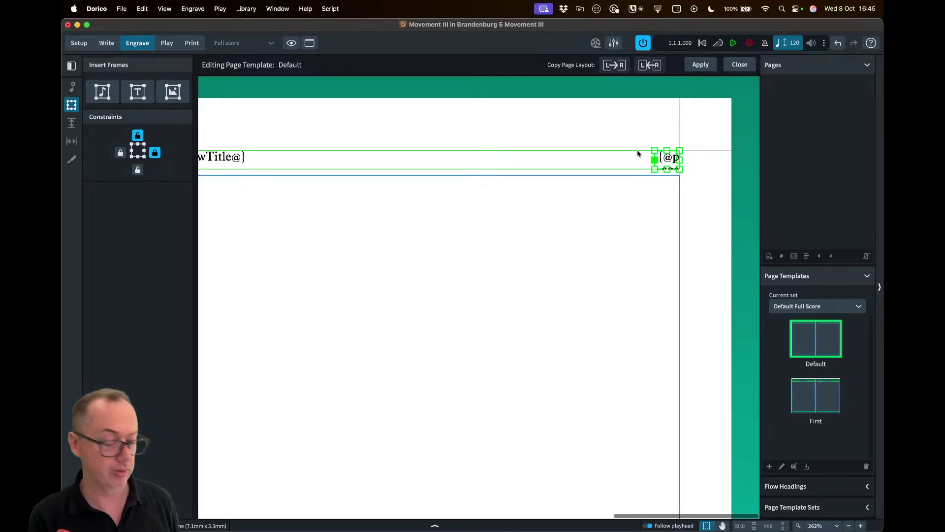
pyautogui.click(517, 251)
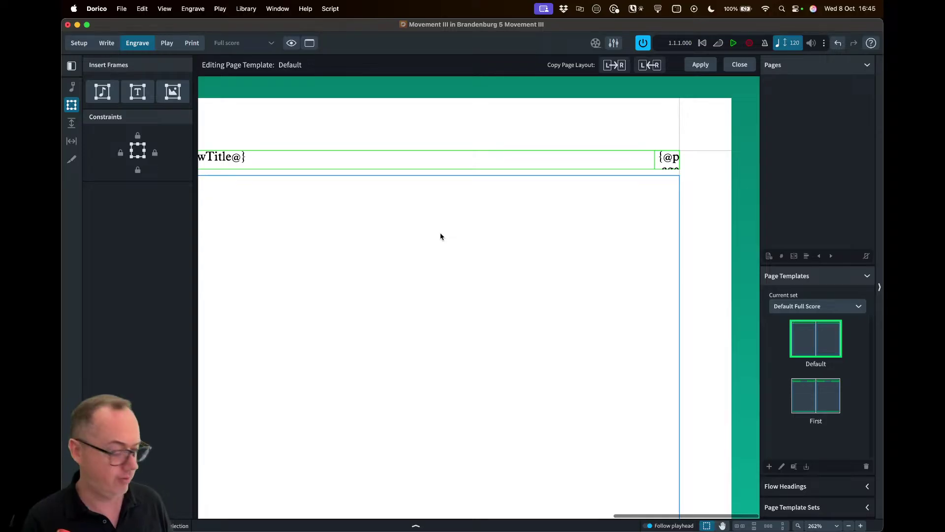
# - Survey the facing pages of the Default page template from their headers down to the bottom margins
pyautogui.press('-')
pyautogui.press('-')
pyautogui.press('-')
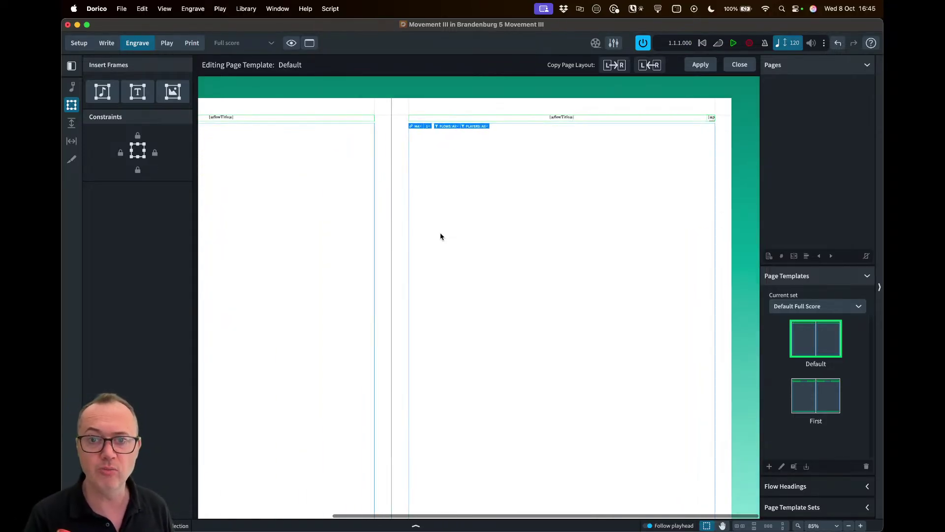
pyautogui.scroll(1, 441, 237)
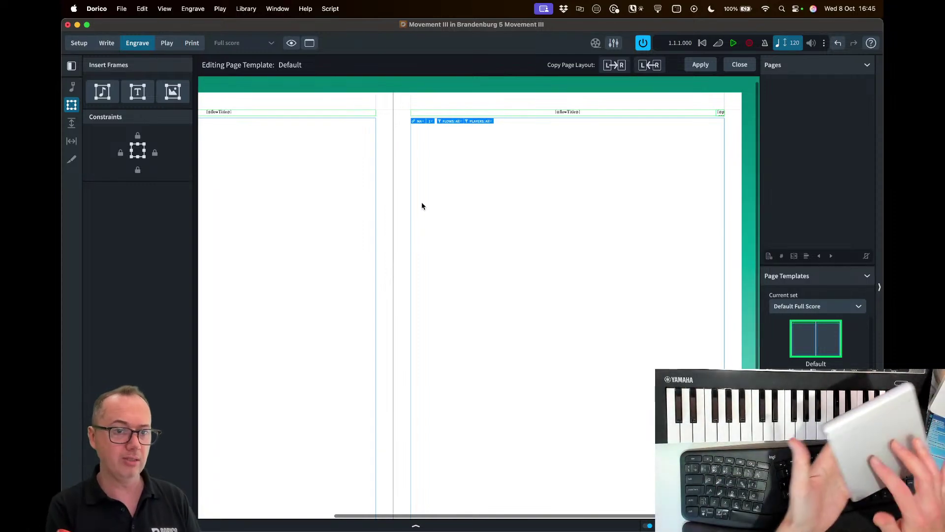
pyautogui.rightClick(422, 206)
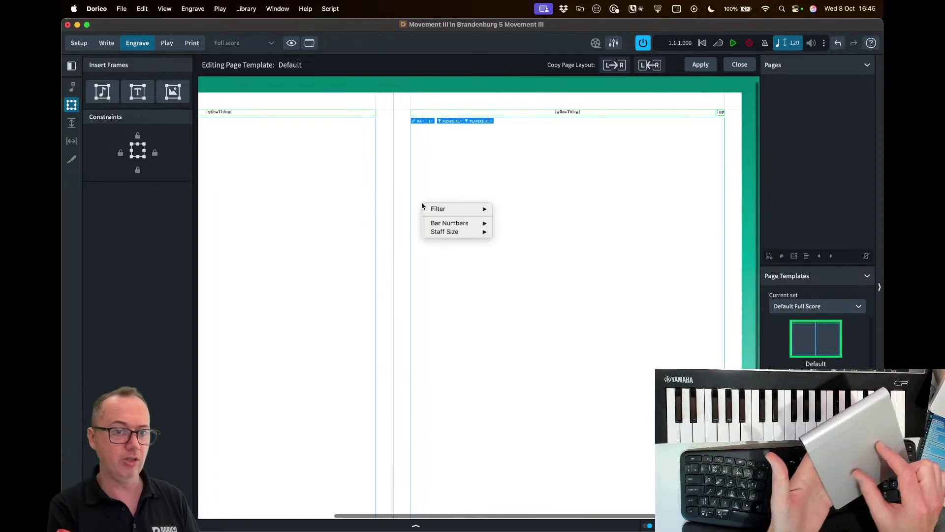
pyautogui.click(389, 143)
pyautogui.press('=')
pyautogui.press('=')
pyautogui.scroll(-3, 389, 144)
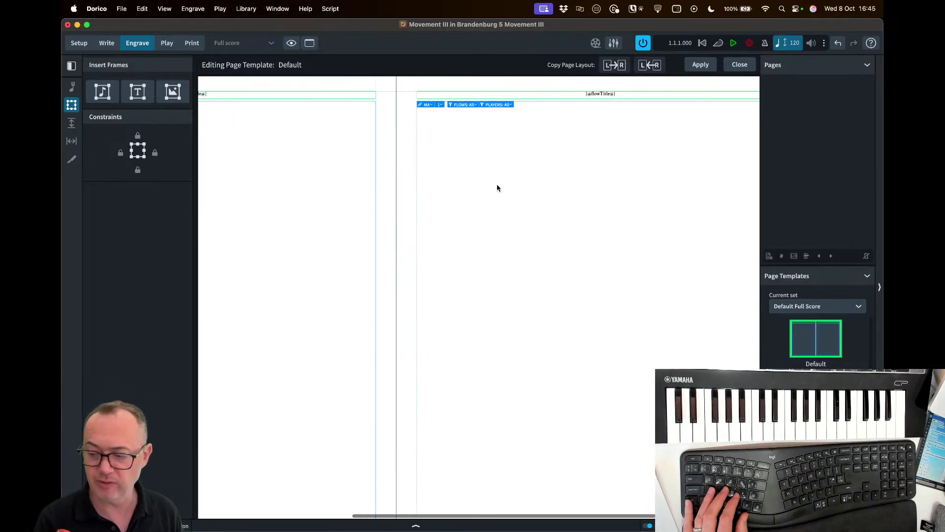
pyautogui.scroll(2, 489, 202)
pyautogui.scroll(-3, 487, 223)
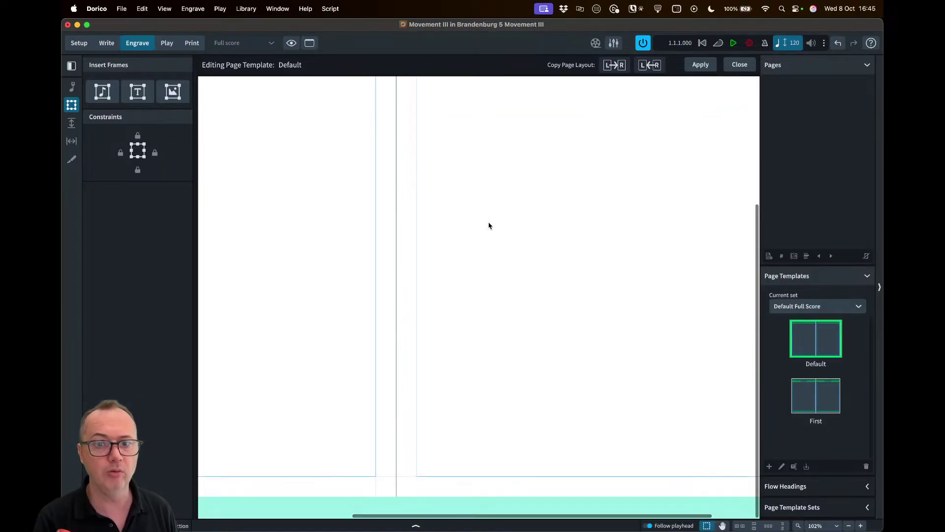
pyautogui.scroll(3, 489, 232)
pyautogui.hscroll(2, 490, 232)
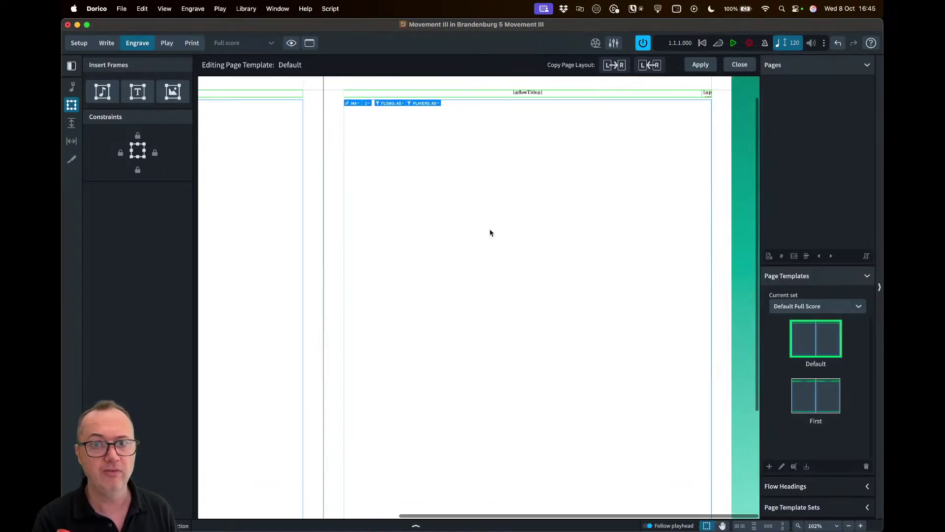
pyautogui.hscroll(-5, 490, 233)
pyautogui.hscroll(-10, 490, 232)
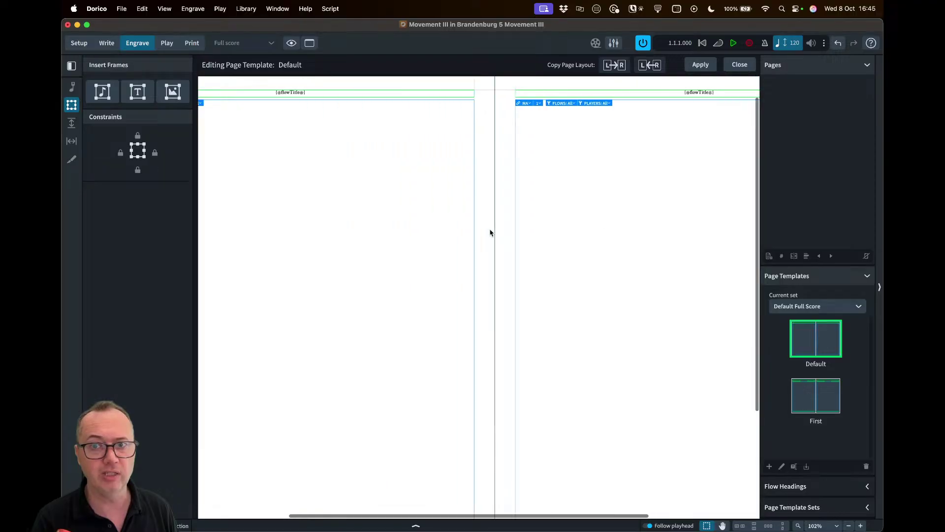
pyautogui.hscroll(5, 490, 232)
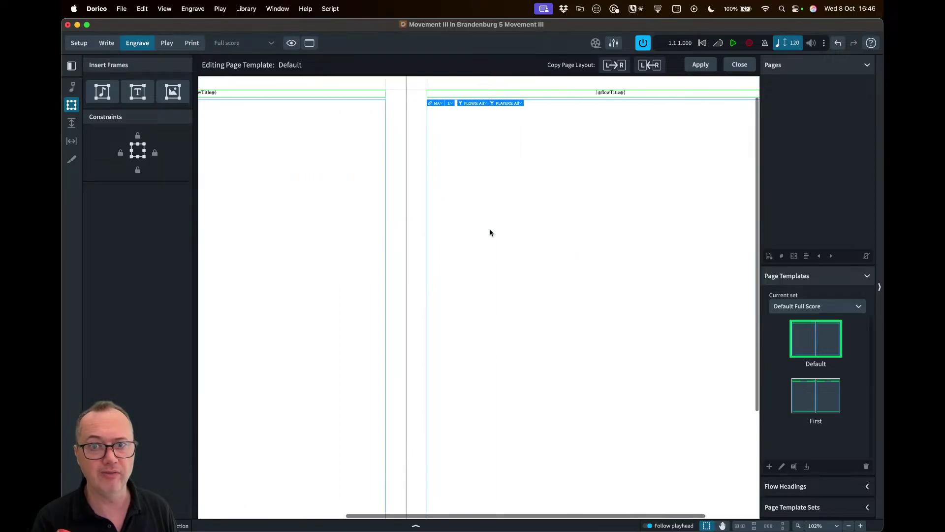
pyautogui.scroll(-2, 490, 232)
pyautogui.scroll(2, 489, 232)
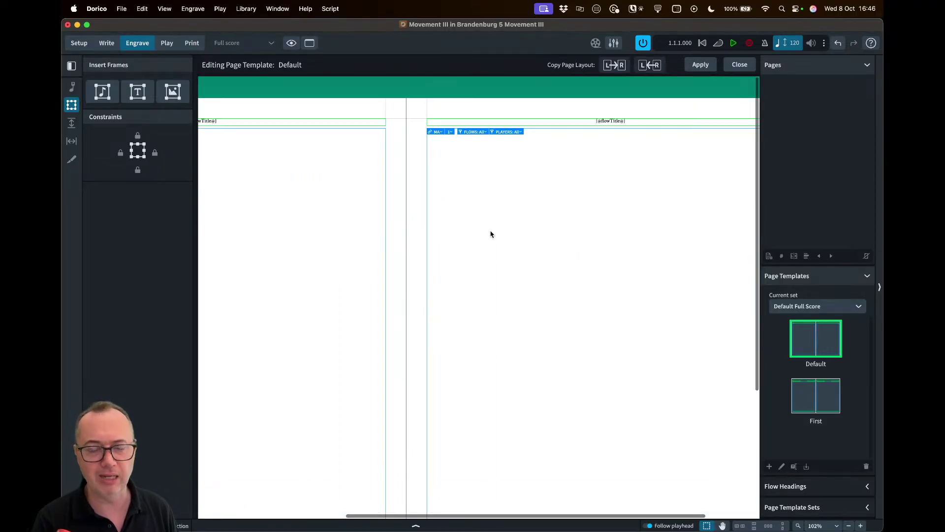
pyautogui.hscroll(3, 490, 233)
pyautogui.hscroll(-5, 489, 235)
pyautogui.hscroll(4, 489, 235)
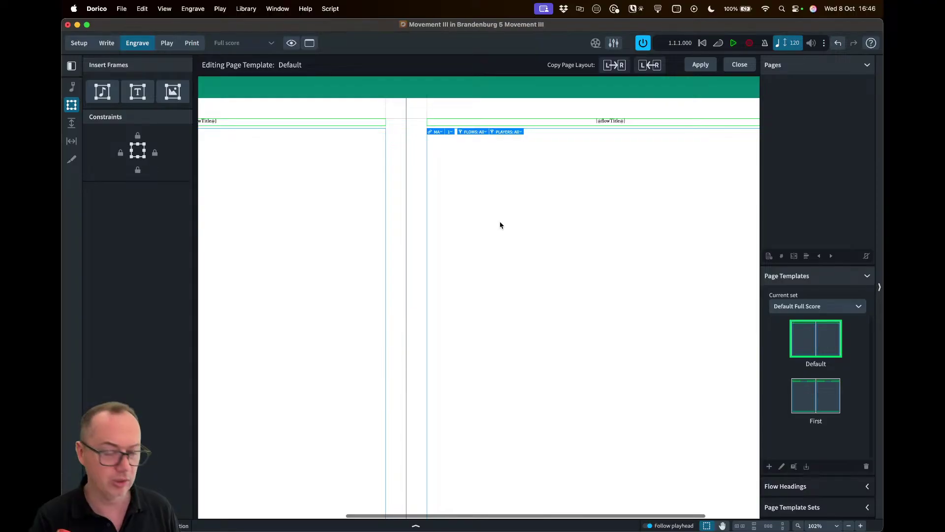
# - View the right-hand page at zoom levels between 100% and 300%, and inspect the preset and custom zoom options
pyautogui.scroll(-2, 498, 220)
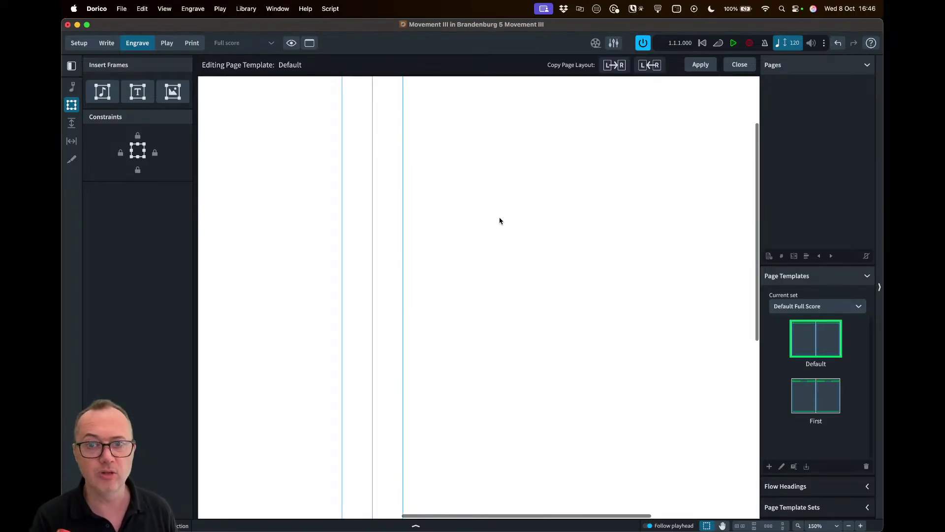
pyautogui.scroll(3, 497, 219)
pyautogui.scroll(-2, 473, 104)
pyautogui.scroll(3, 472, 103)
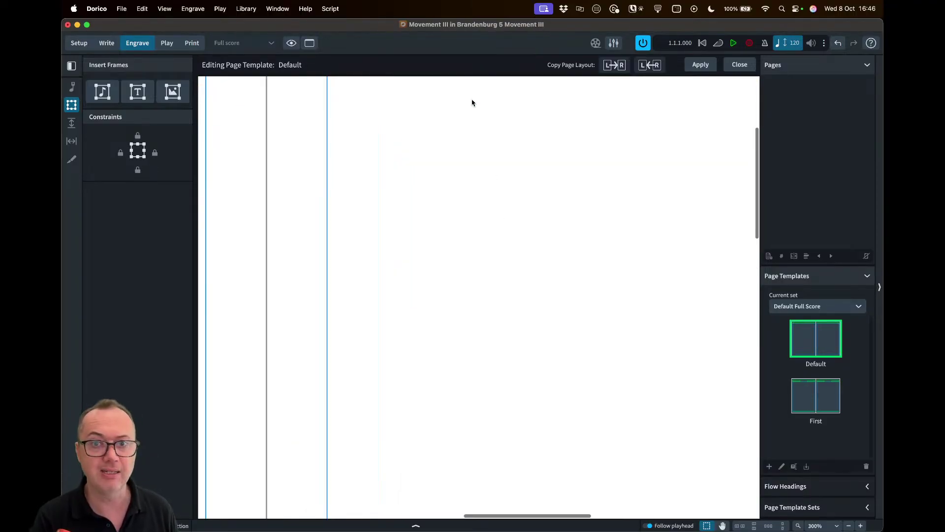
pyautogui.scroll(3, 471, 103)
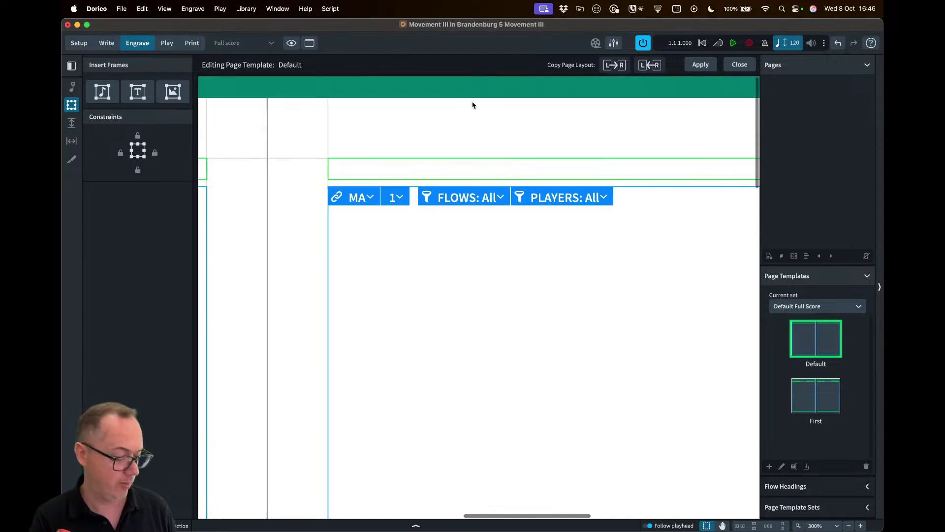
pyautogui.scroll(-3, 473, 105)
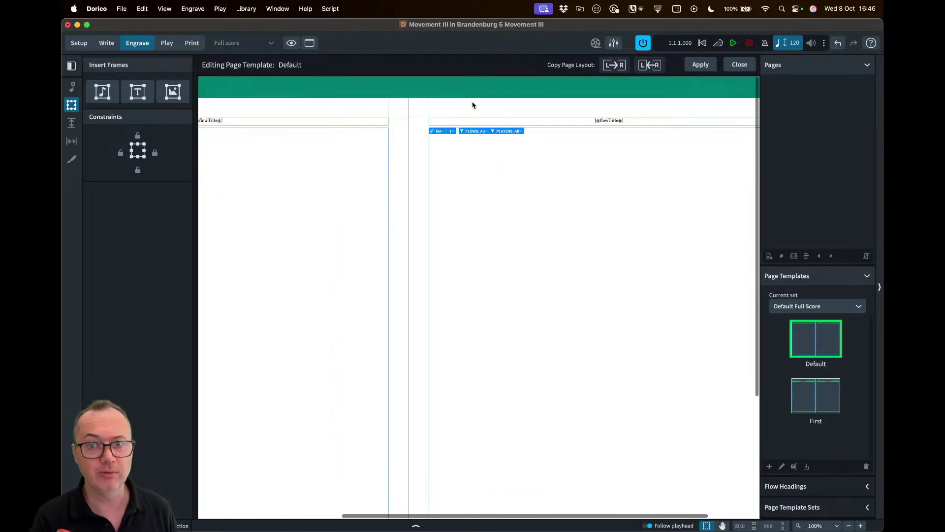
pyautogui.scroll(2, 497, 137)
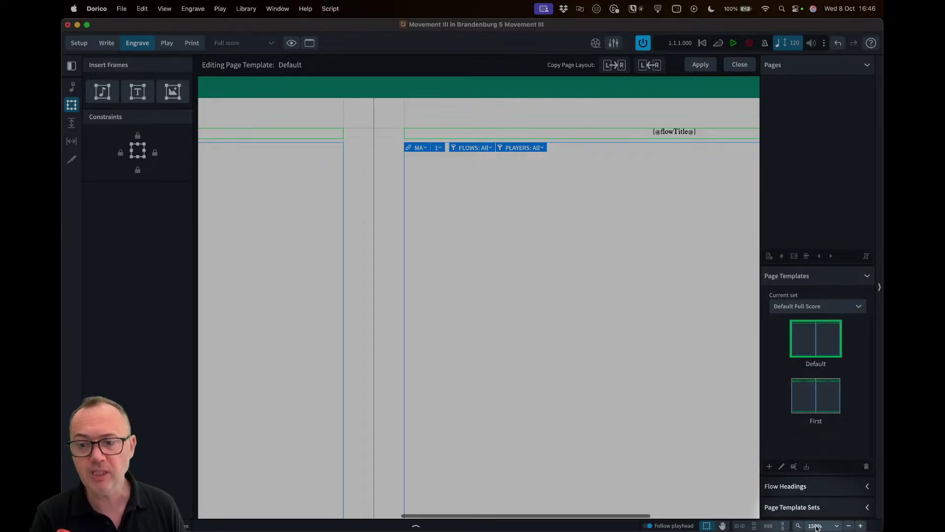
pyautogui.click(837, 525)
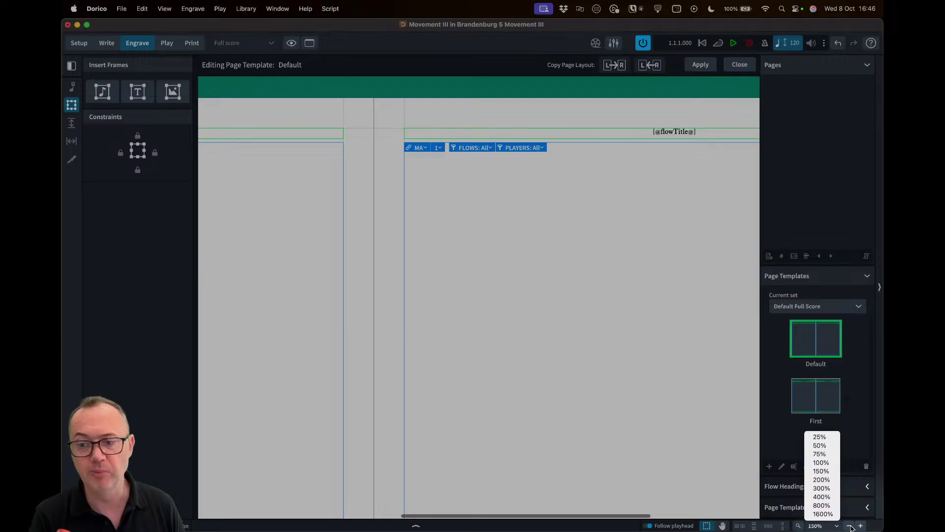
pyautogui.click(798, 526)
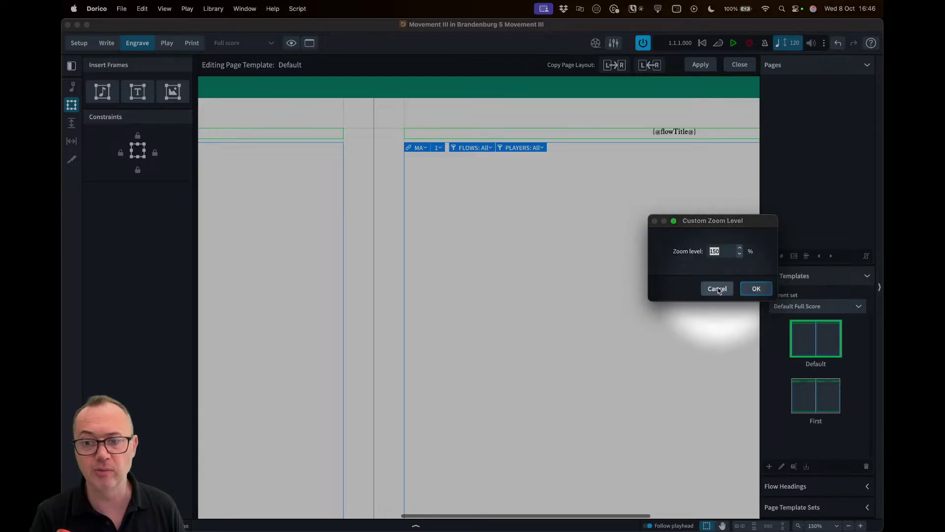
pyautogui.click(717, 289)
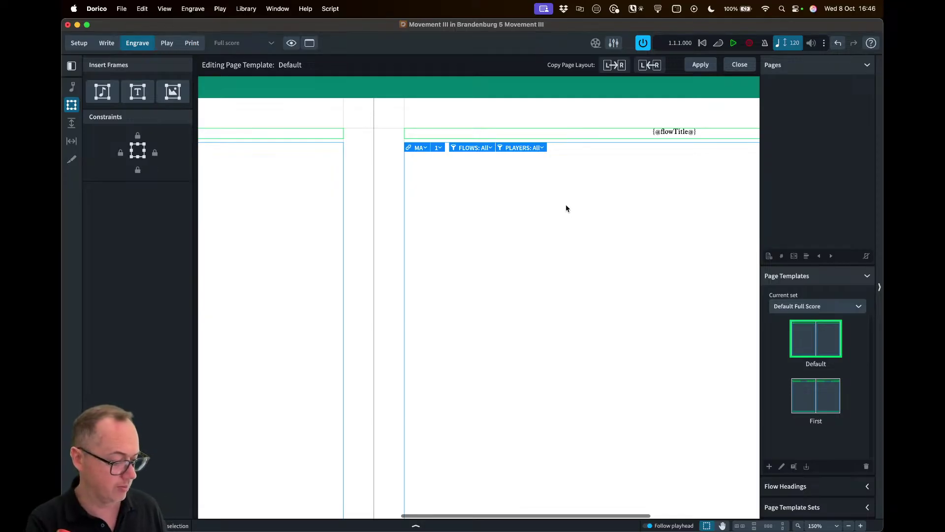
# - Close the Default page template, discarding all changes made to it
pyautogui.scroll(-5, 565, 207)
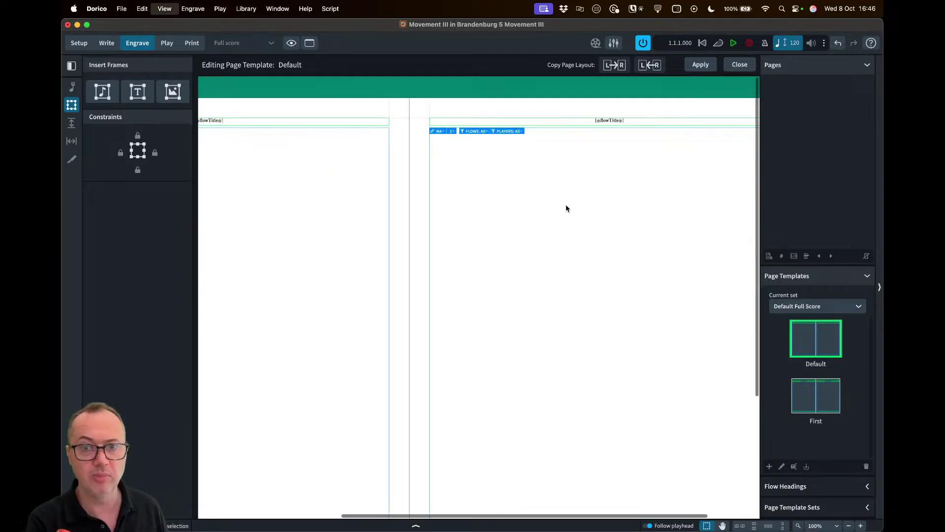
pyautogui.scroll(5, 565, 208)
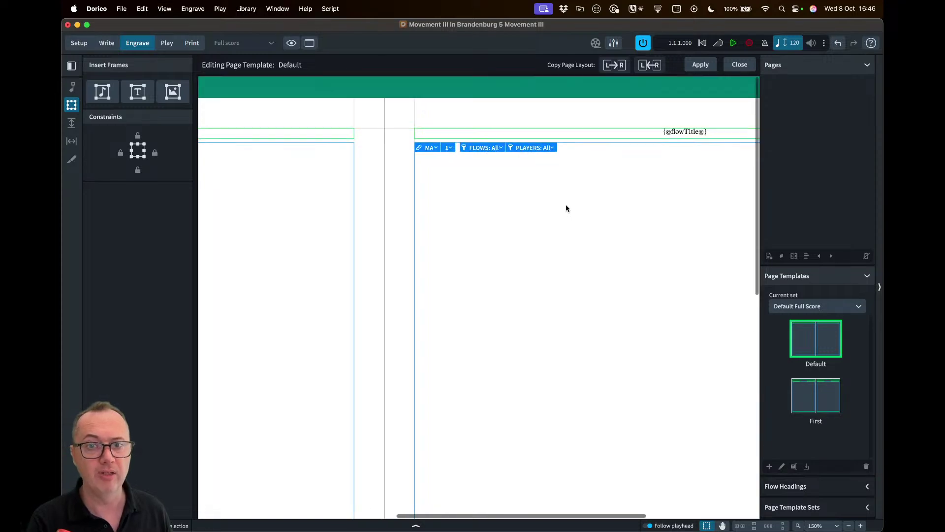
pyautogui.scroll(-3, 566, 212)
pyautogui.scroll(-1, 567, 215)
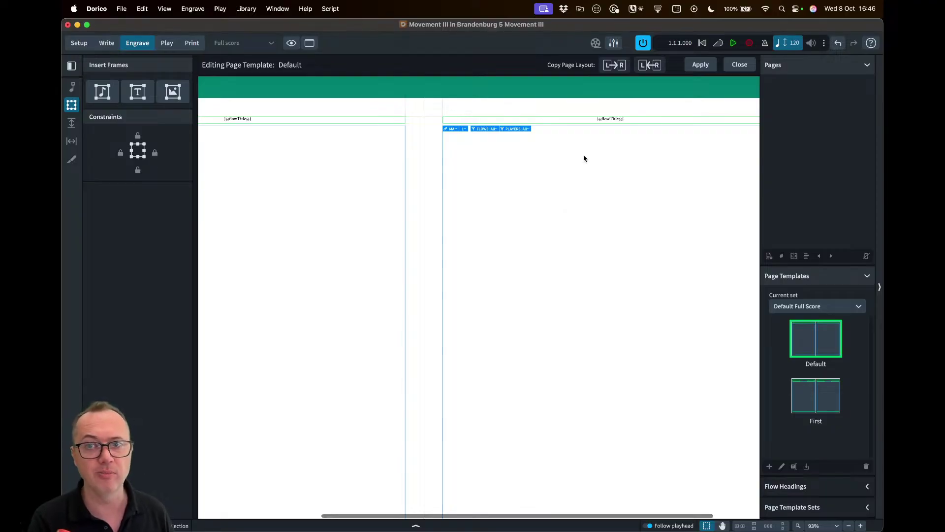
pyautogui.hscroll(-5, 587, 156)
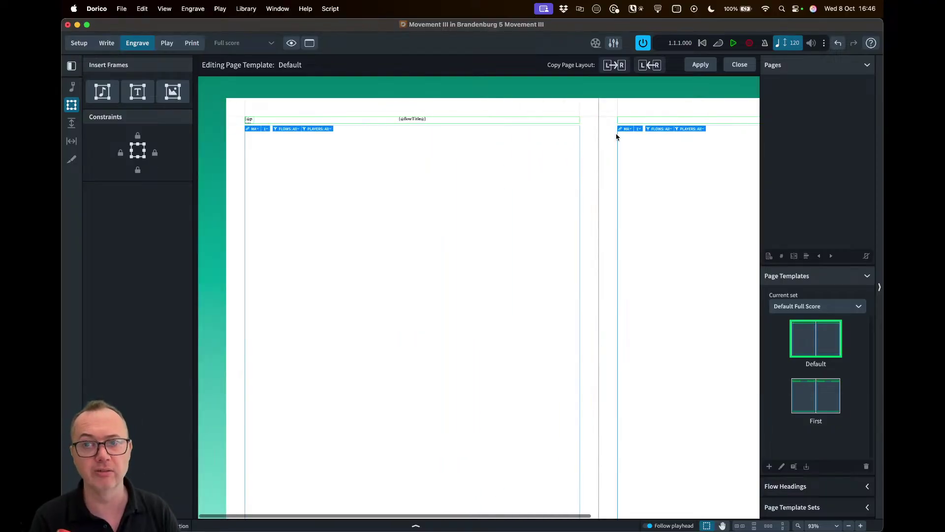
pyautogui.click(739, 65)
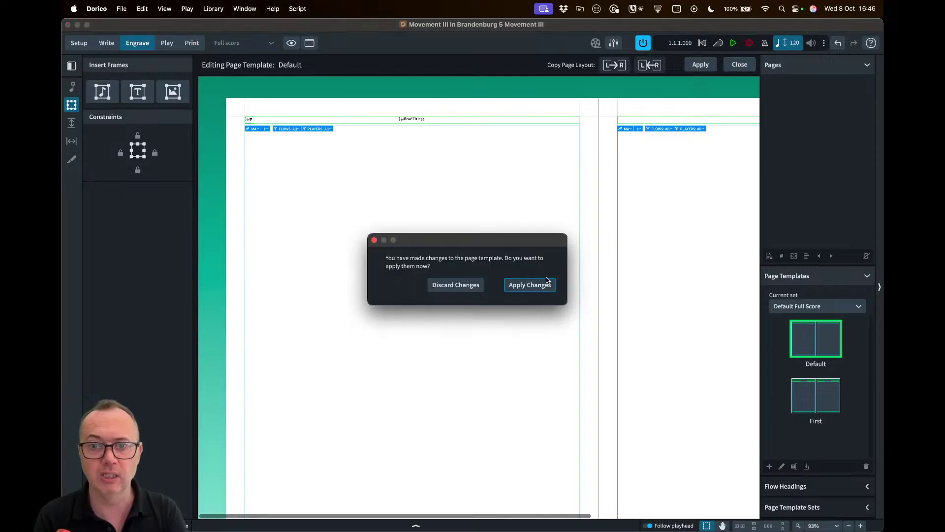
pyautogui.click(455, 285)
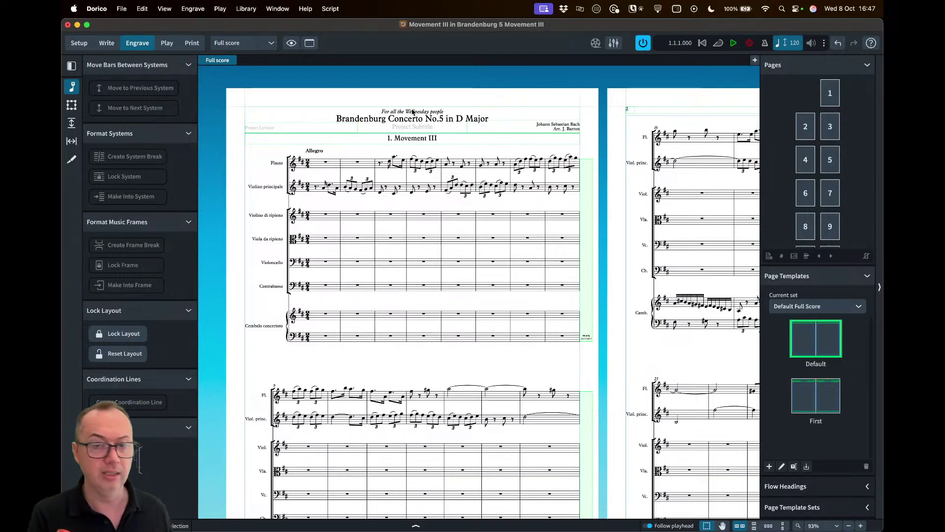
# - Inspect the title area on the score's first page and select the First page template
pyautogui.scroll(5, 414, 113)
pyautogui.scroll(-2, 421, 121)
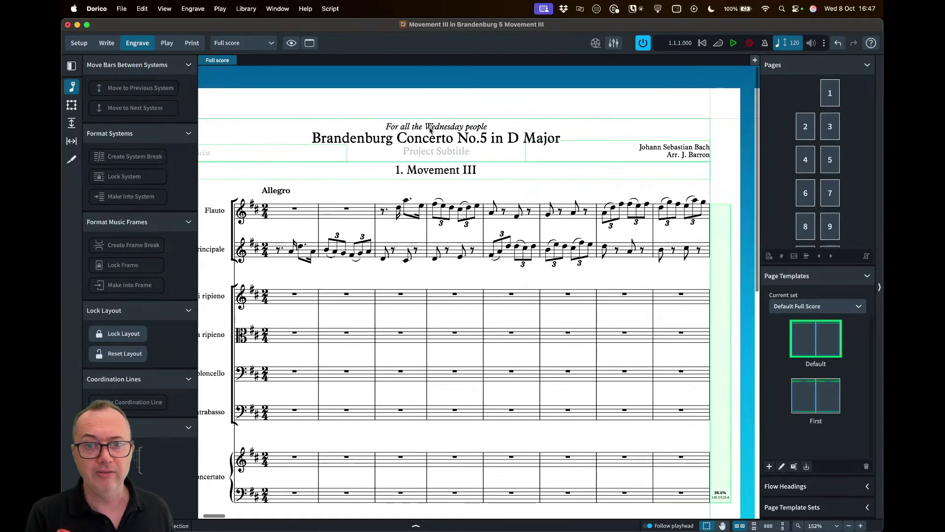
pyautogui.click(821, 396)
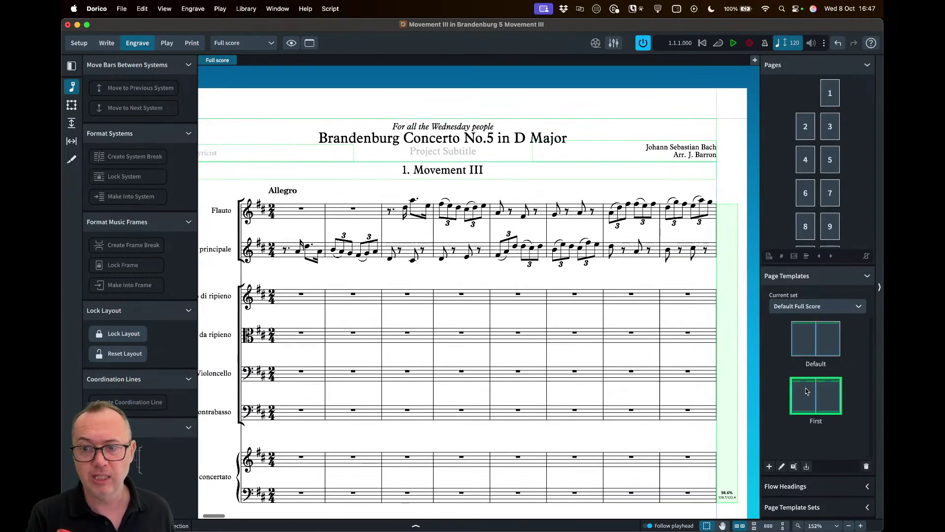
# - Open the First page template and inspect the text formatting of the project dedication token
pyautogui.doubleClick(806, 393)
pyautogui.scroll(6, 420, 133)
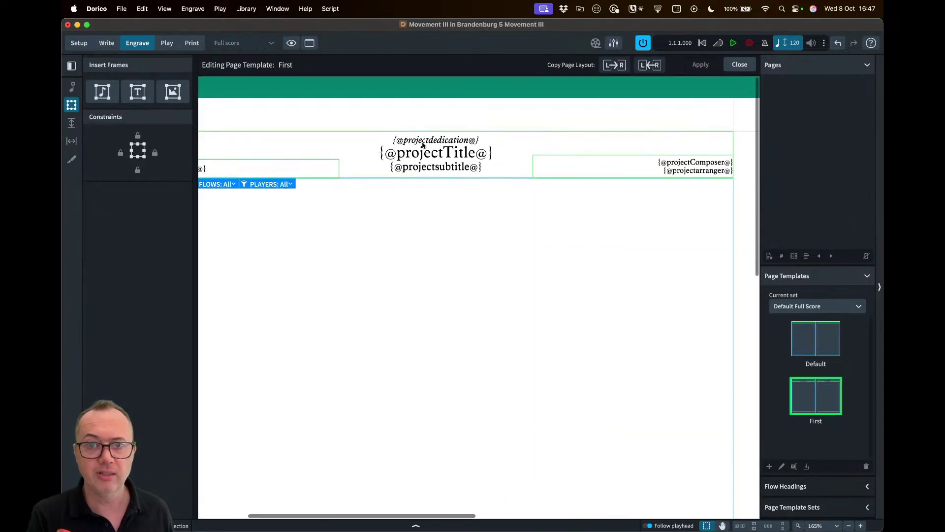
pyautogui.doubleClick(422, 144)
pyautogui.press('super+a')
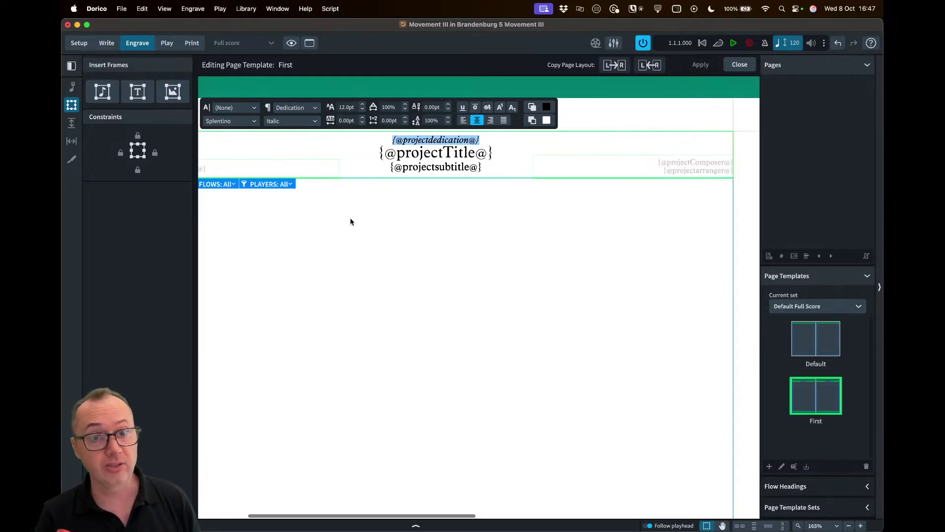
pyautogui.press('Escape')
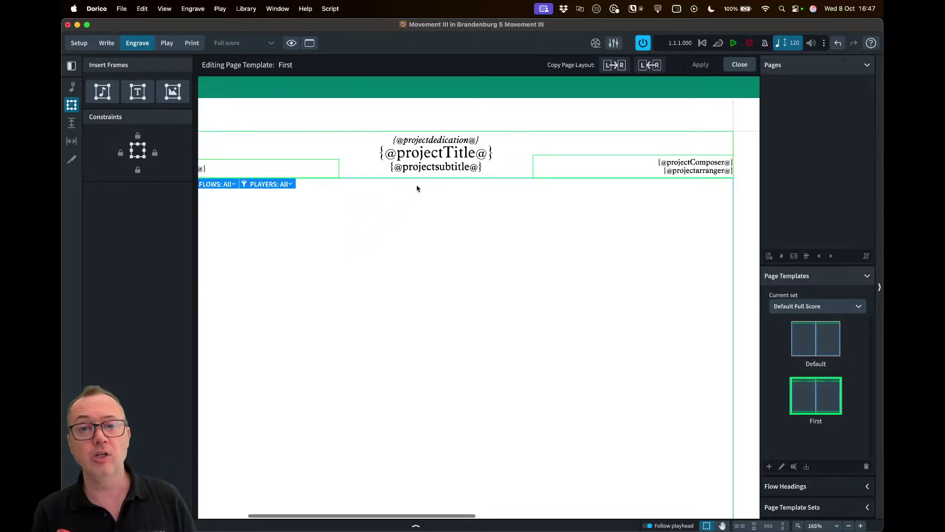
# - Set the font of the Default Text paragraph style to Times New Roman
pyautogui.click(247, 9)
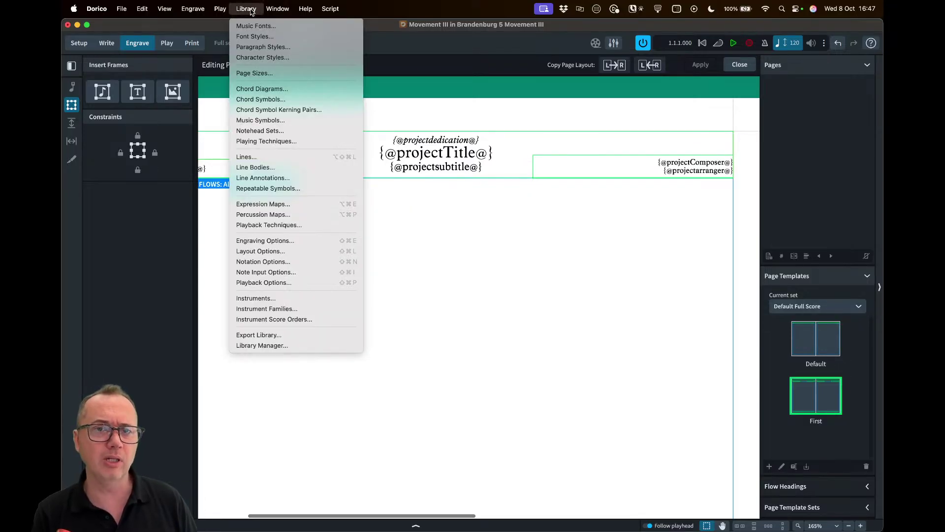
pyautogui.click(301, 48)
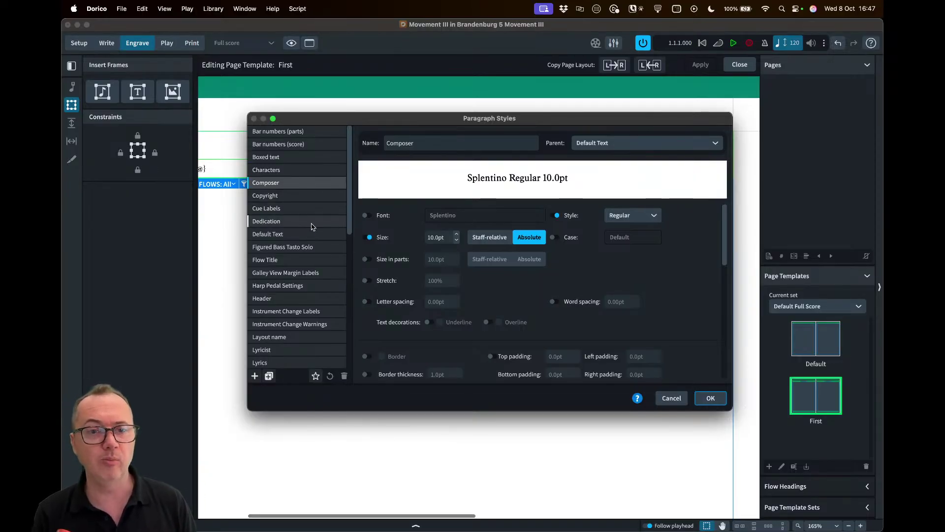
pyautogui.click(290, 237)
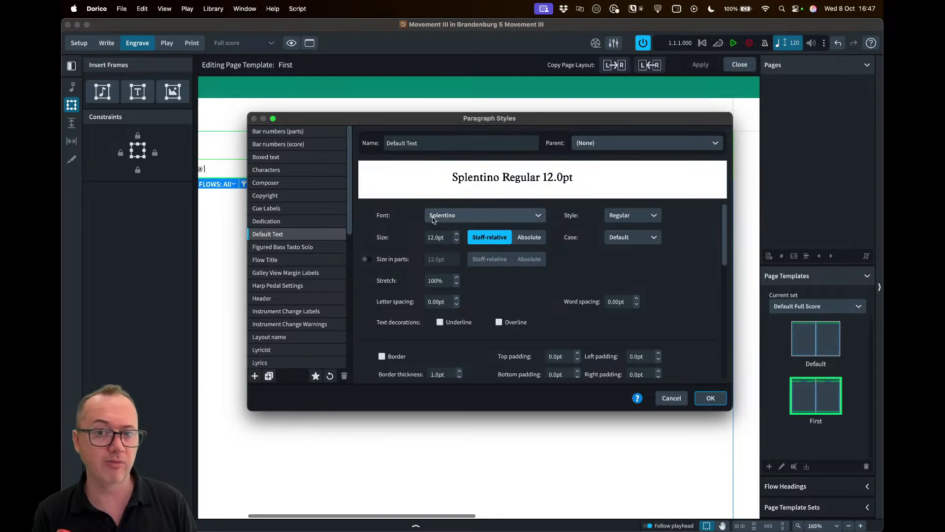
pyautogui.click(450, 217)
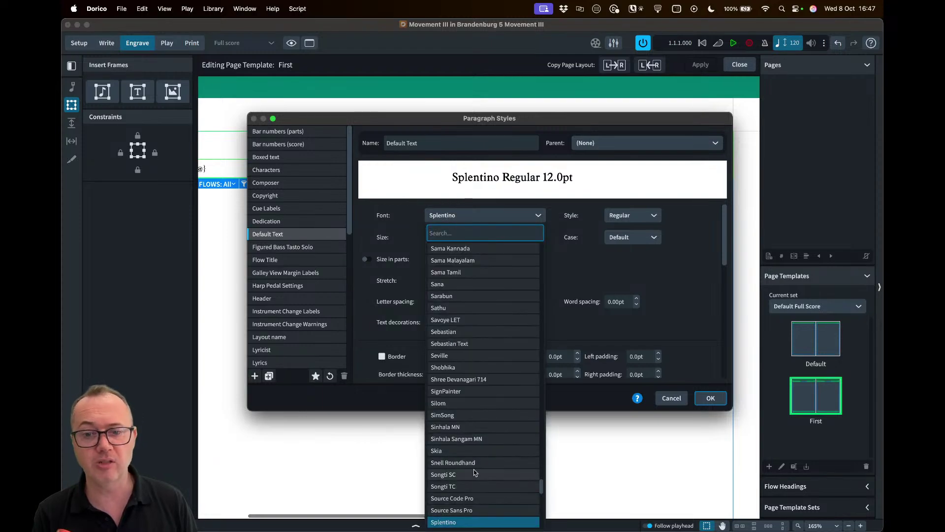
pyautogui.scroll(-3, 475, 469)
pyautogui.scroll(-5, 477, 469)
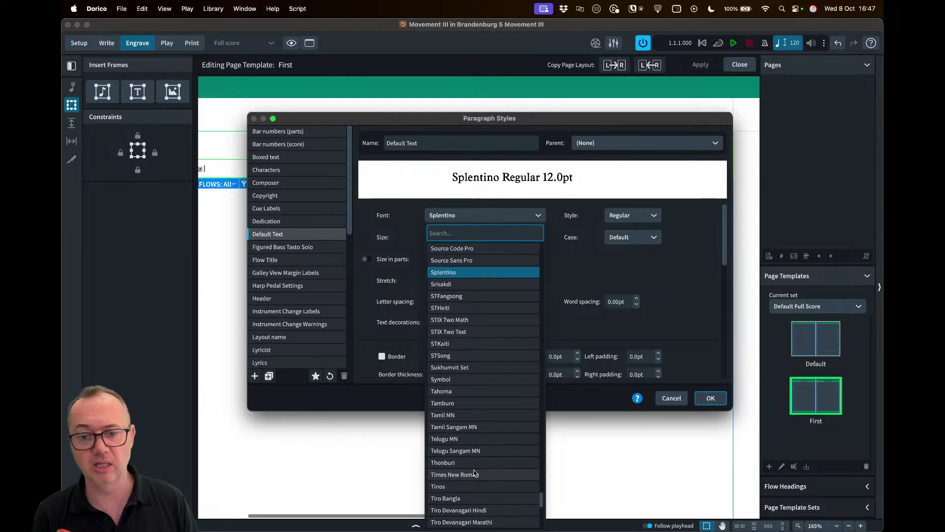
pyautogui.click(477, 474)
pyautogui.click(672, 399)
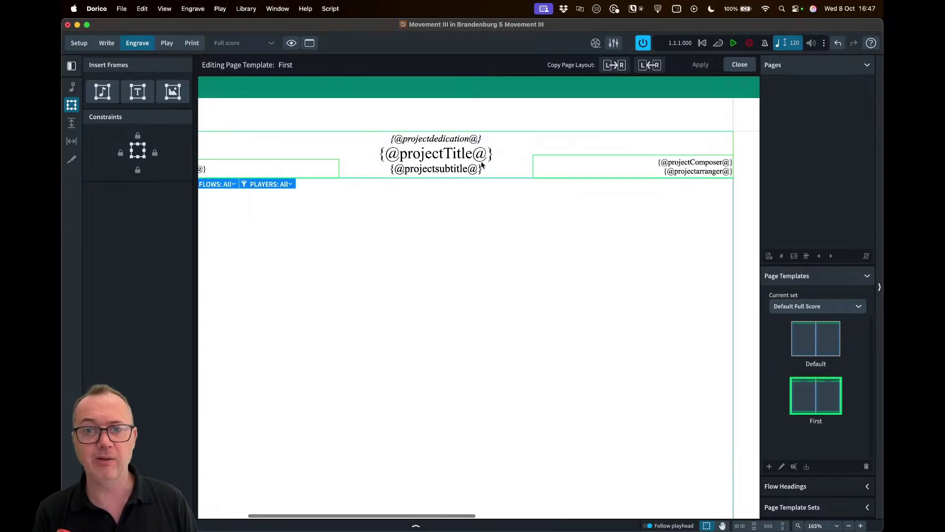
# - Close the First page template and check the title, dedication and composer fonts on the score's first page
pyautogui.click(733, 68)
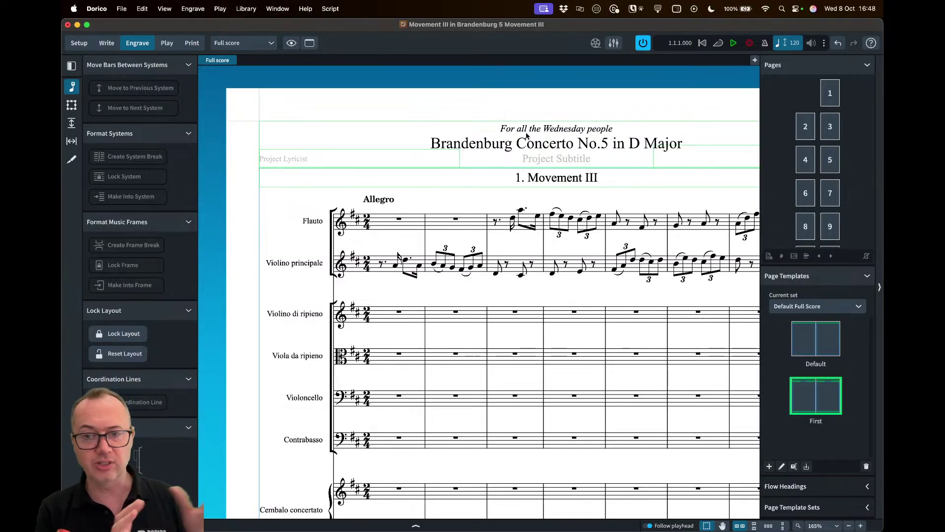
pyautogui.hscroll(3, 527, 136)
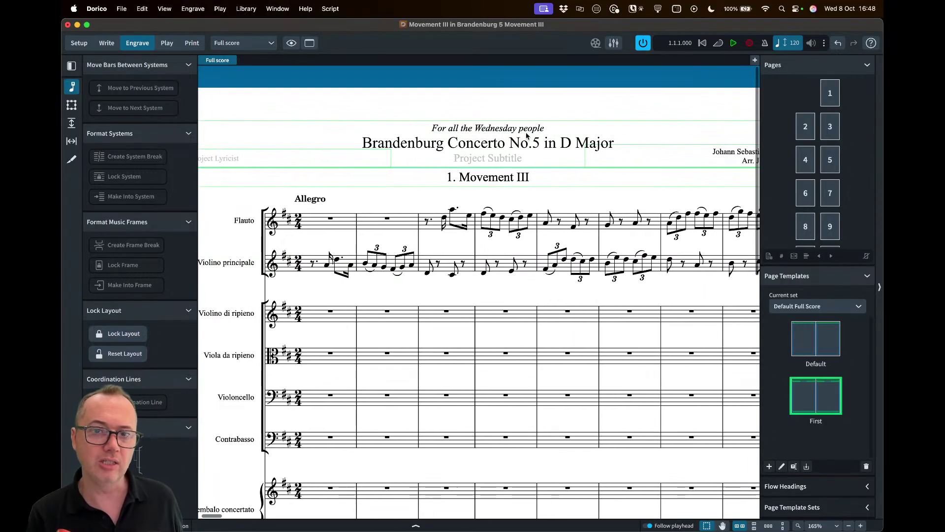
pyautogui.hscroll(2, 527, 141)
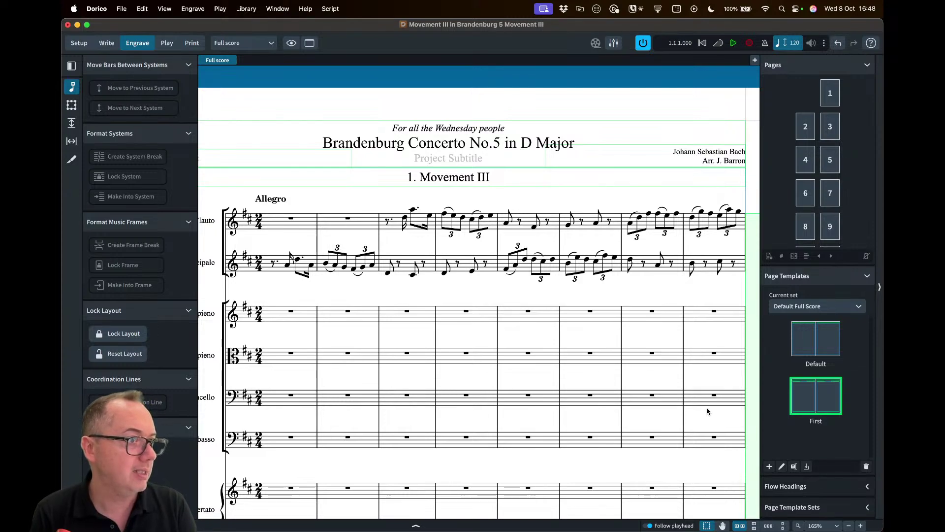
# - Reopen the First page template and draw a graphics frame about 22 × 13 mm at the left page's upper-left margin corner, above the lyricist frame
pyautogui.doubleClick(811, 395)
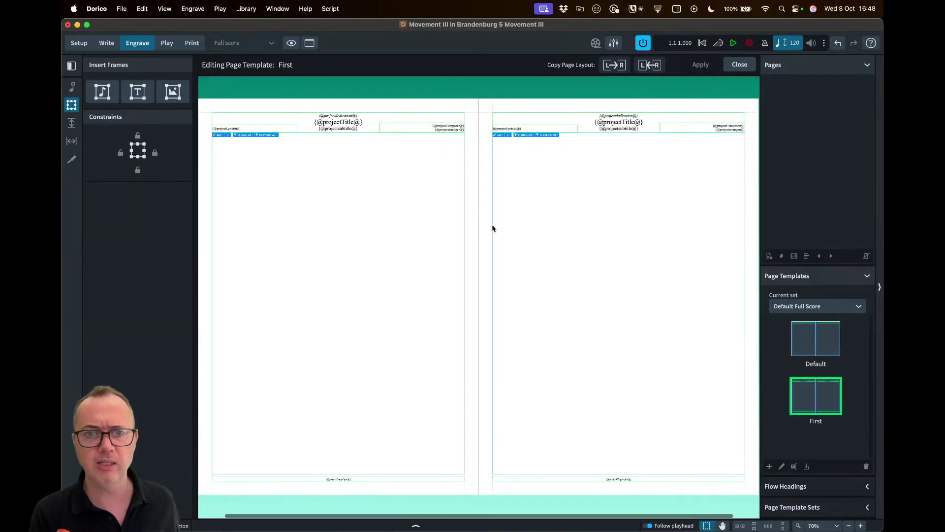
pyautogui.hscroll(-2, 393, 198)
pyautogui.scroll(3, 368, 174)
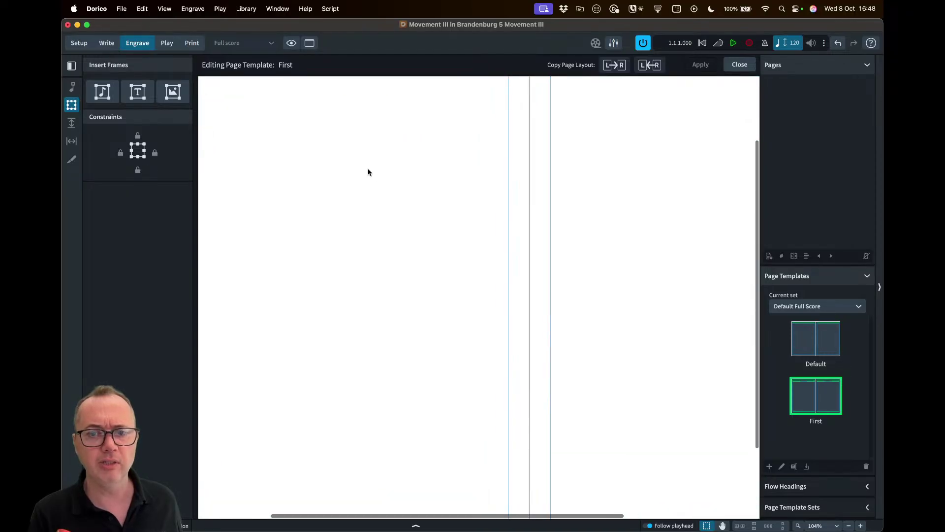
pyautogui.scroll(-3, 369, 173)
pyautogui.scroll(10, 368, 173)
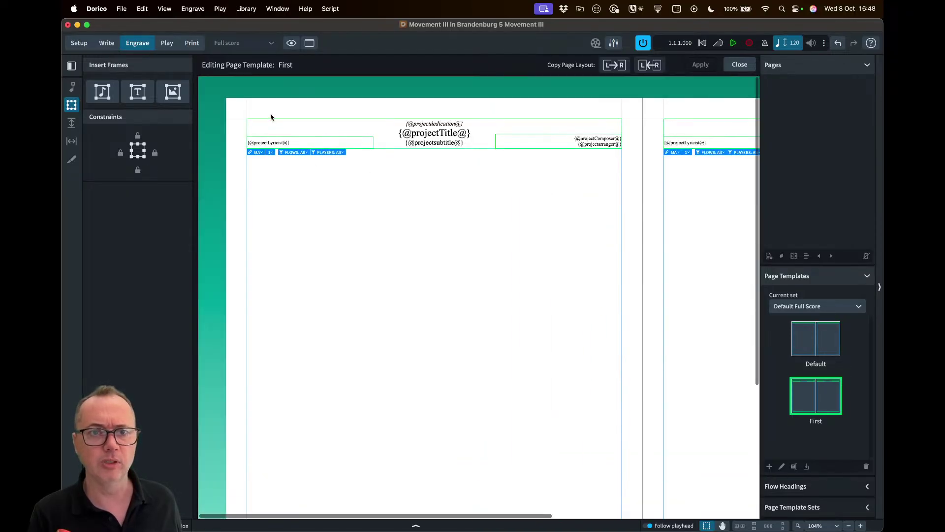
pyautogui.scroll(3, 270, 116)
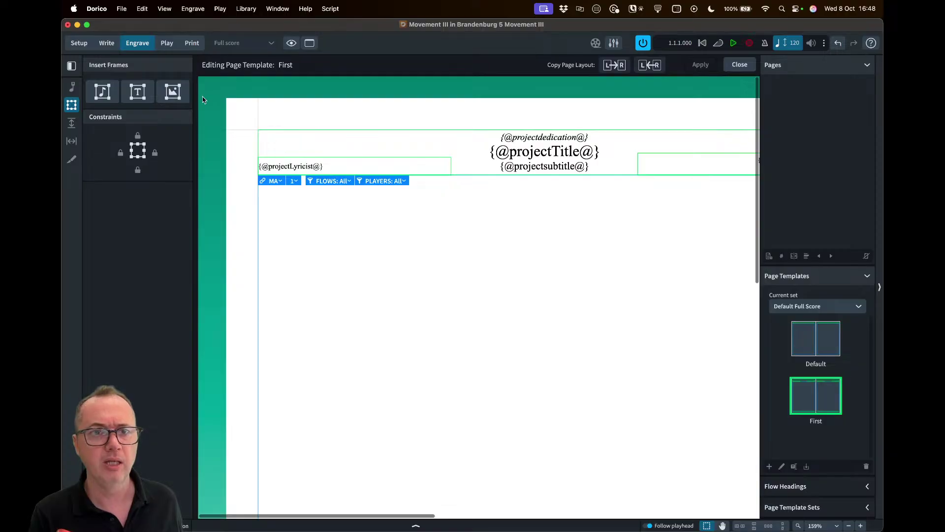
pyautogui.click(172, 94)
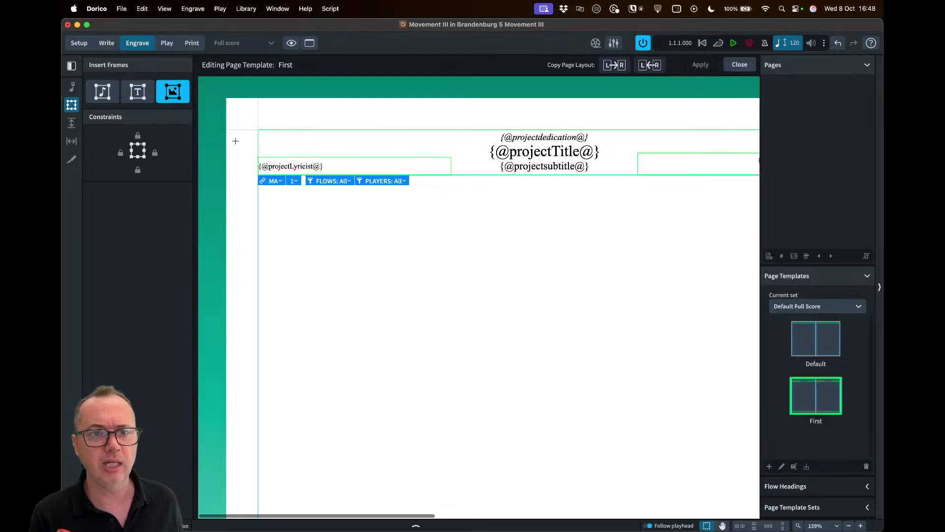
pyautogui.moveTo(258, 129); pyautogui.dragTo(304, 158)
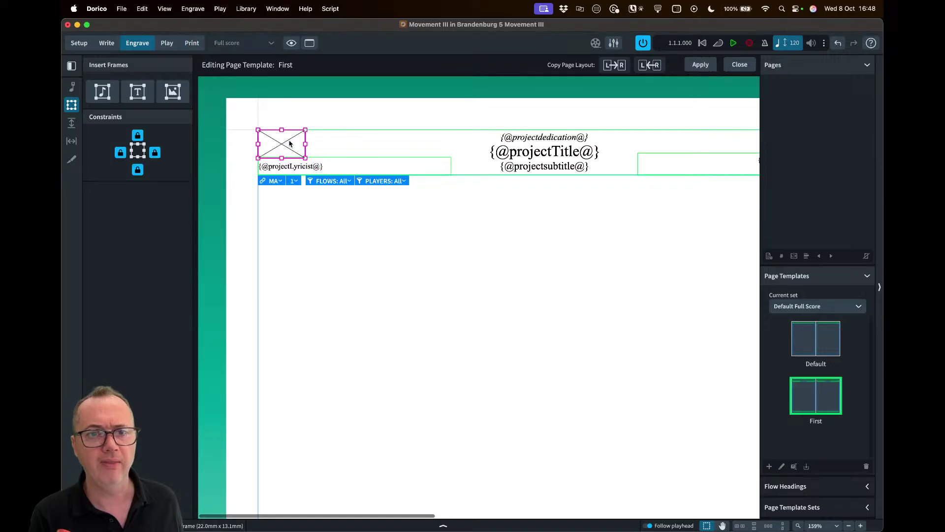
# - Load the image Steinberg Rubiks Cube.jpeg from the Pictures folder into the new graphics frame
pyautogui.doubleClick(288, 142)
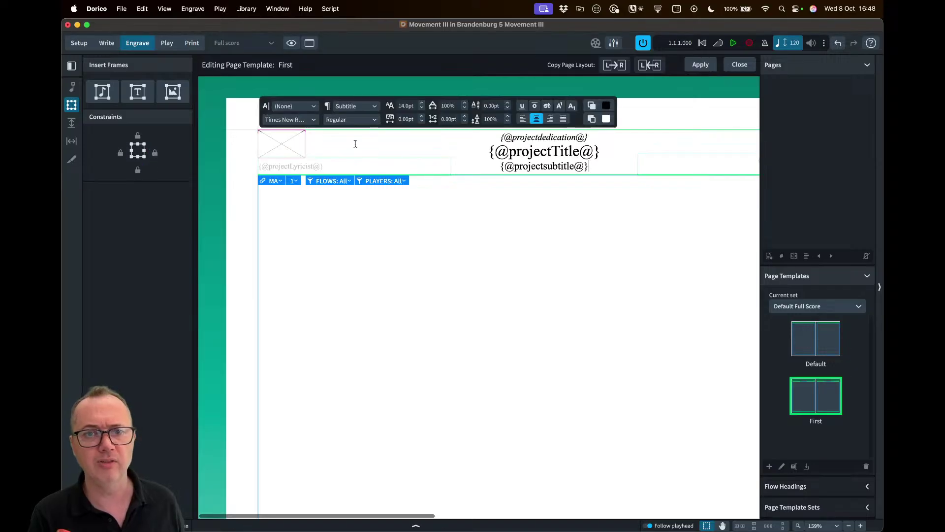
pyautogui.press('Escape')
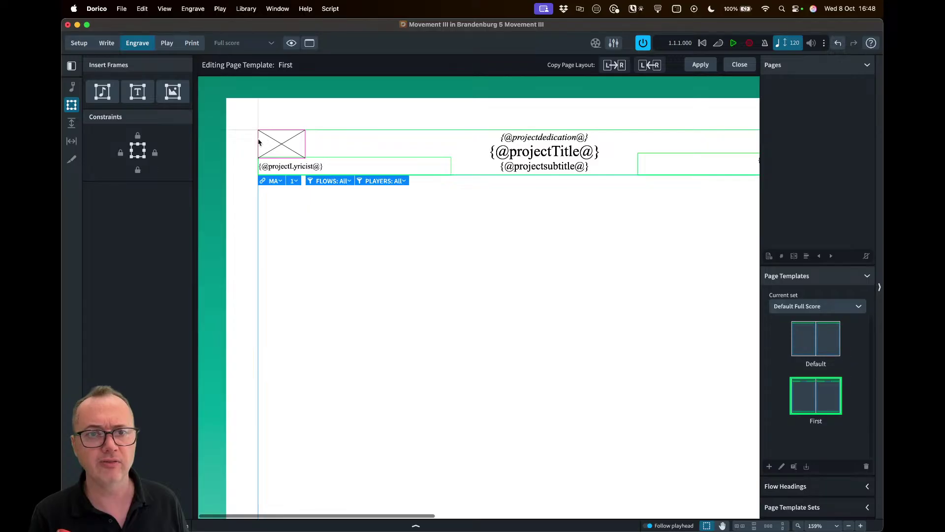
pyautogui.click(258, 141)
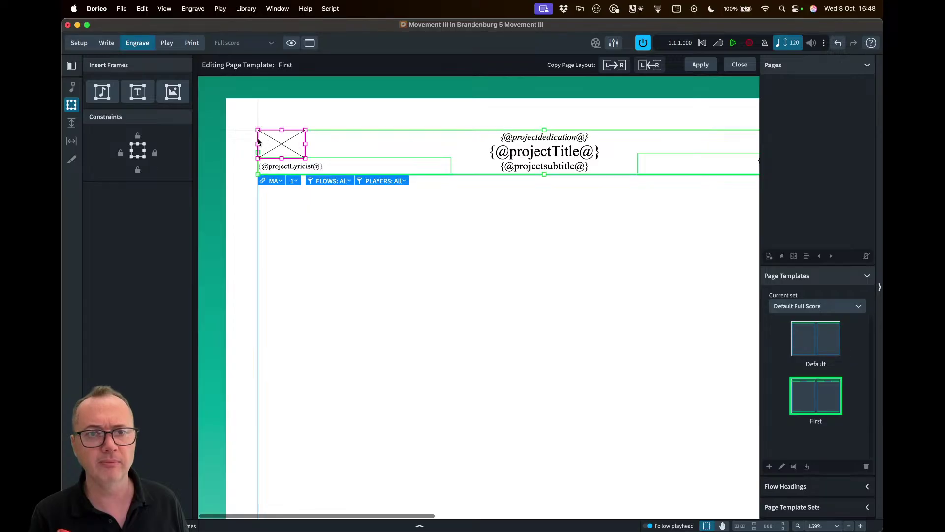
pyautogui.click(306, 152)
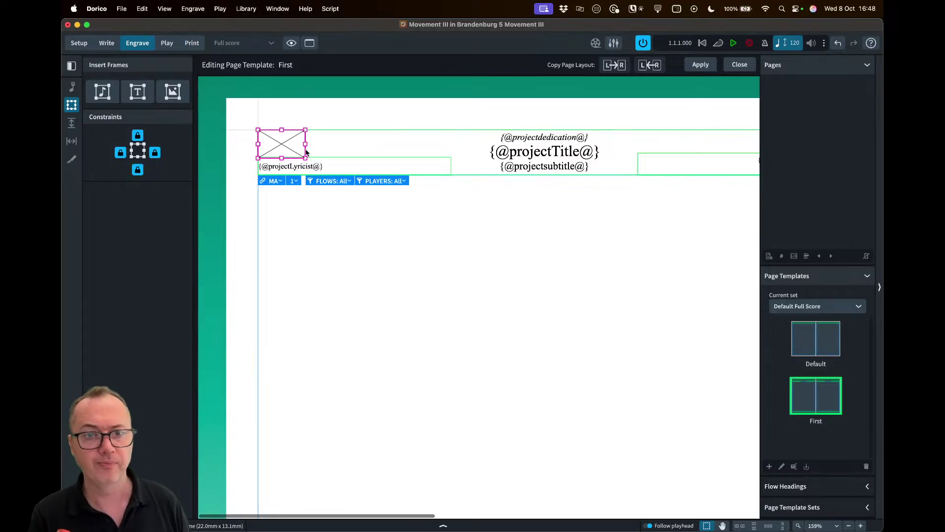
pyautogui.doubleClick(306, 152)
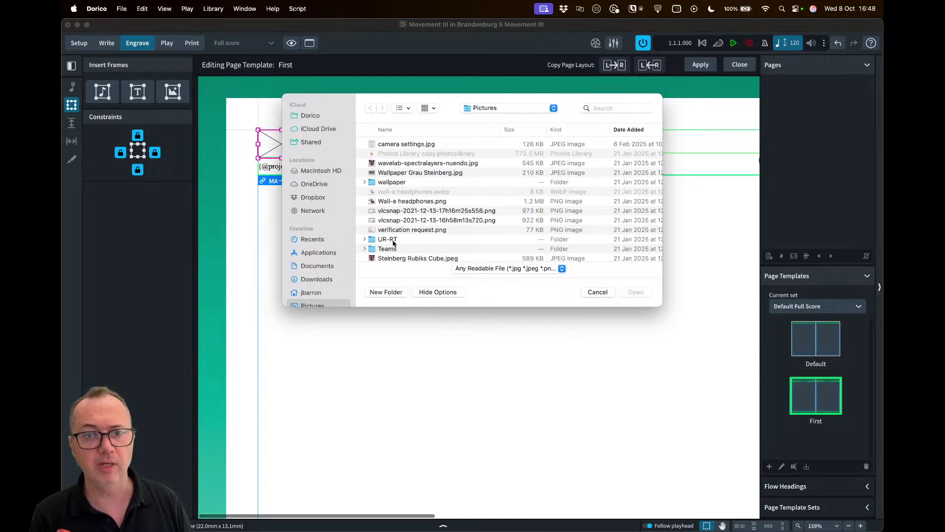
pyautogui.click(400, 258)
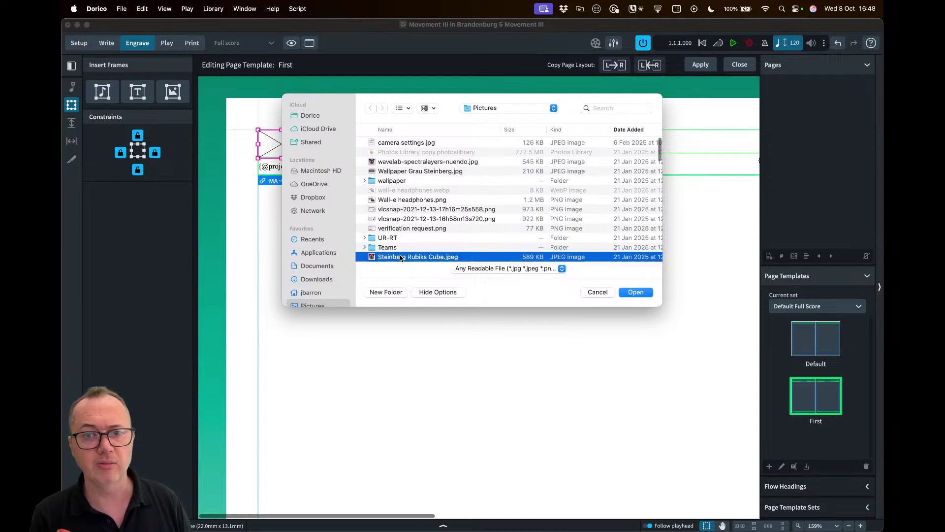
pyautogui.click(634, 293)
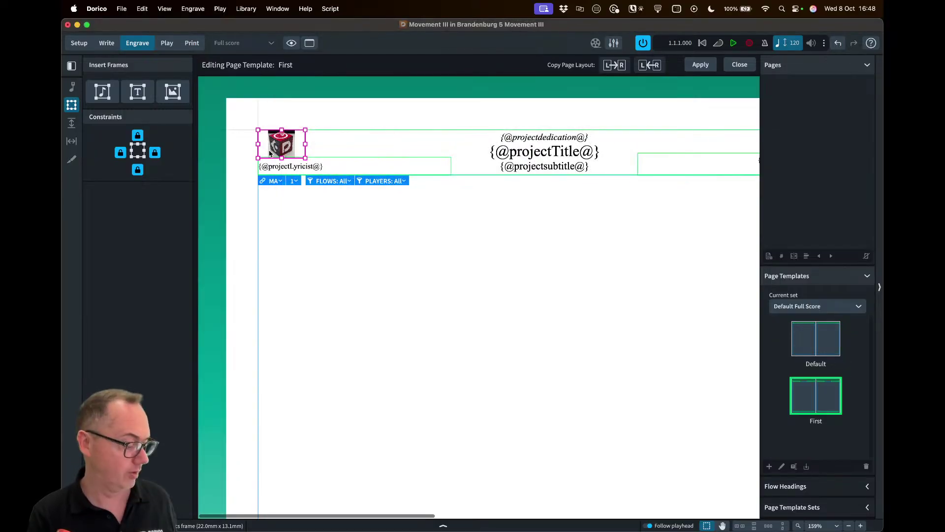
# - Copy the left page's layout to the right page, apply the template changes and close the First page template
pyautogui.scroll(5, 267, 153)
pyautogui.scroll(4, 266, 153)
pyautogui.hscroll(-2, 267, 153)
pyautogui.scroll(3, 265, 153)
pyautogui.hscroll(-5, 265, 153)
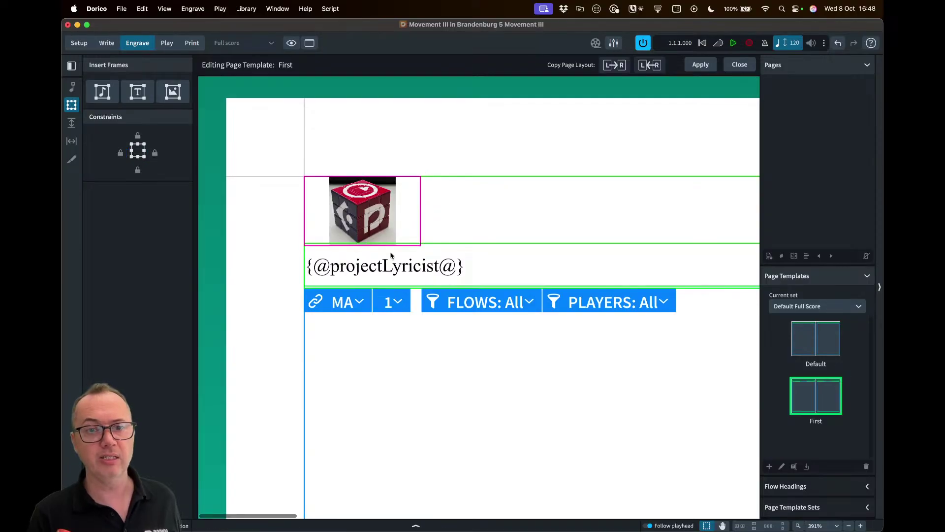
pyautogui.scroll(-8, 391, 254)
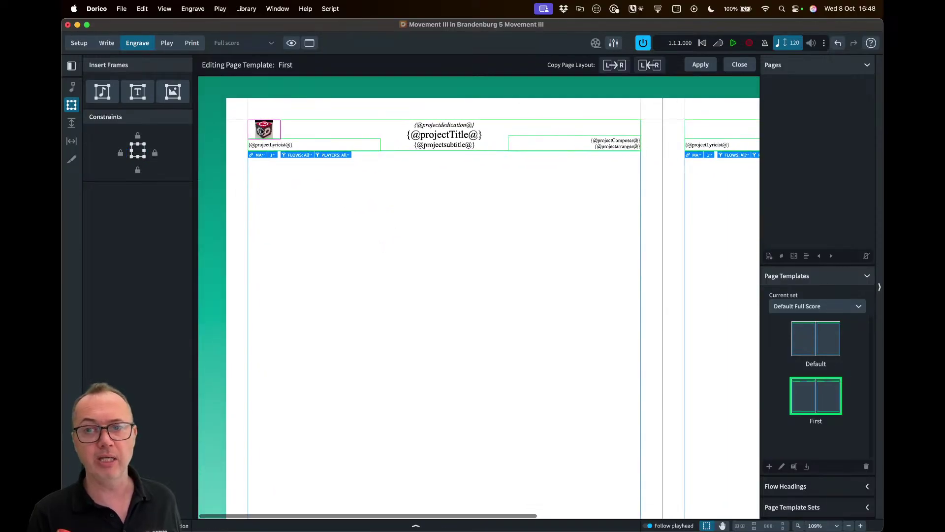
pyautogui.scroll(-2, 263, 130)
pyautogui.click(615, 65)
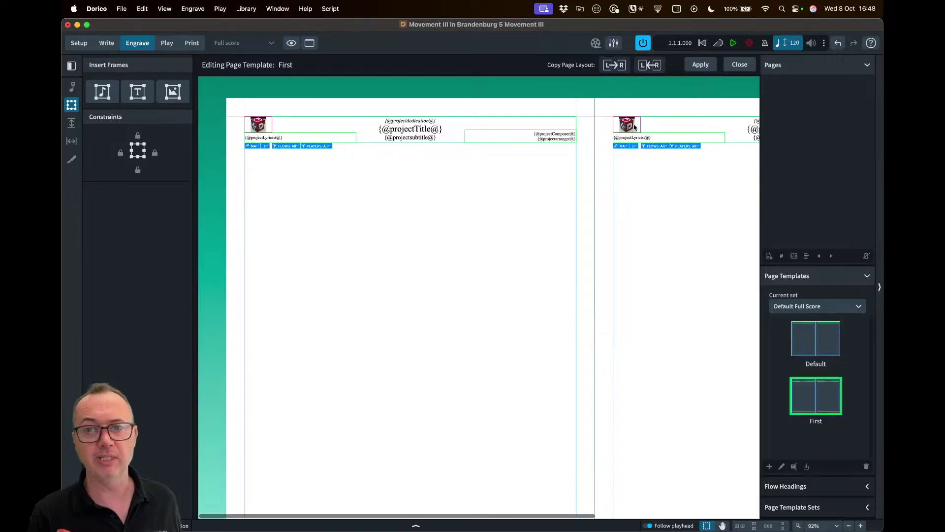
pyautogui.hscroll(10, 634, 128)
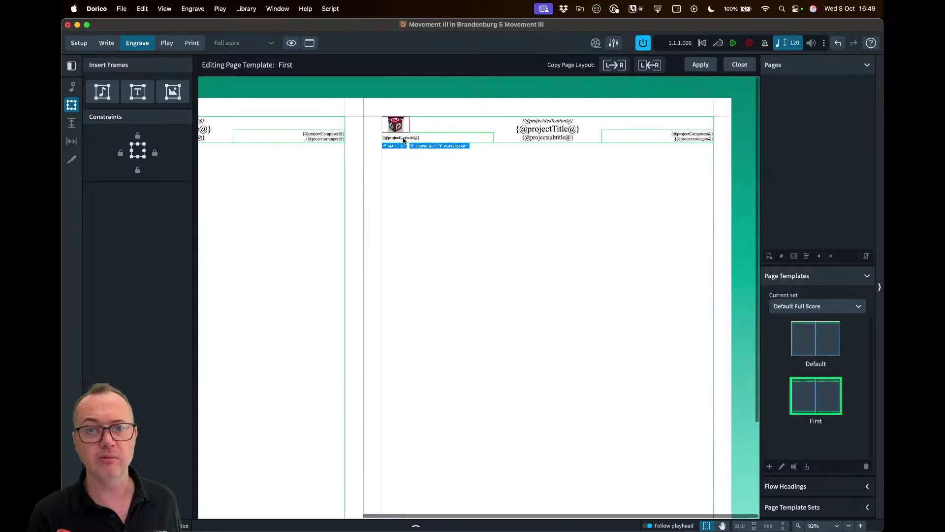
pyautogui.click(698, 67)
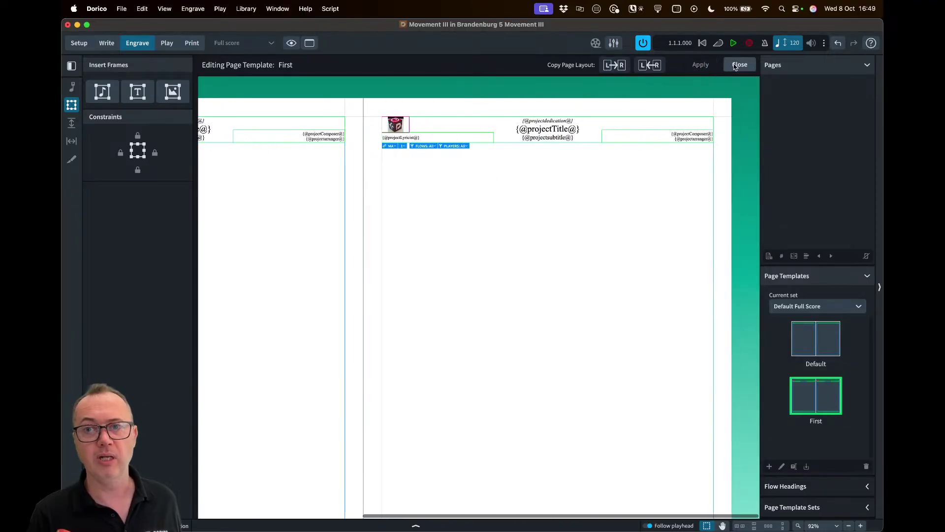
pyautogui.press('Escape')
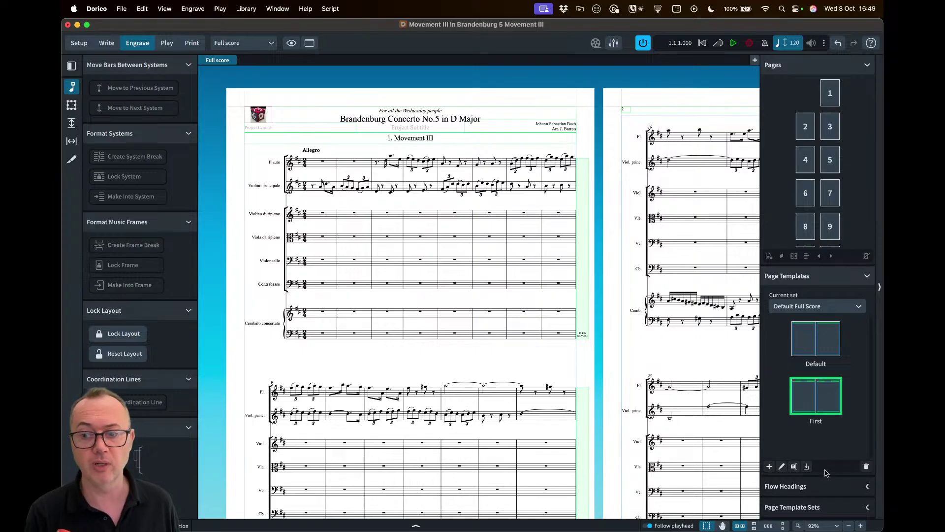
# - Examine the list of page template sets available in the project
pyautogui.click(821, 507)
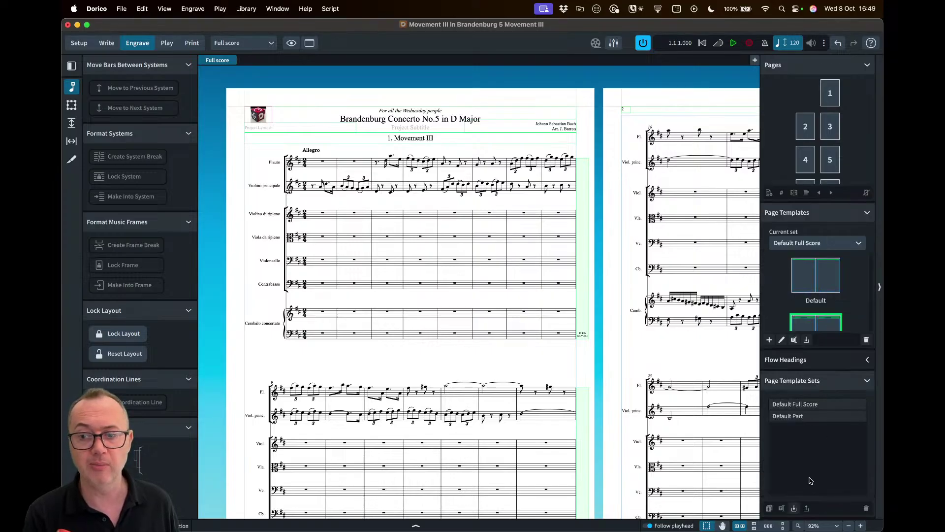
pyautogui.click(865, 381)
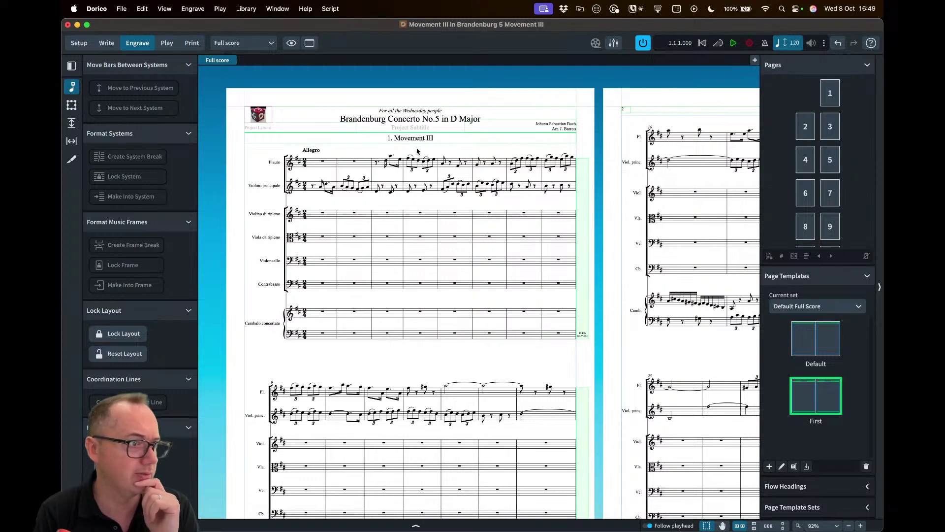
pyautogui.click(802, 510)
pyautogui.click(821, 389)
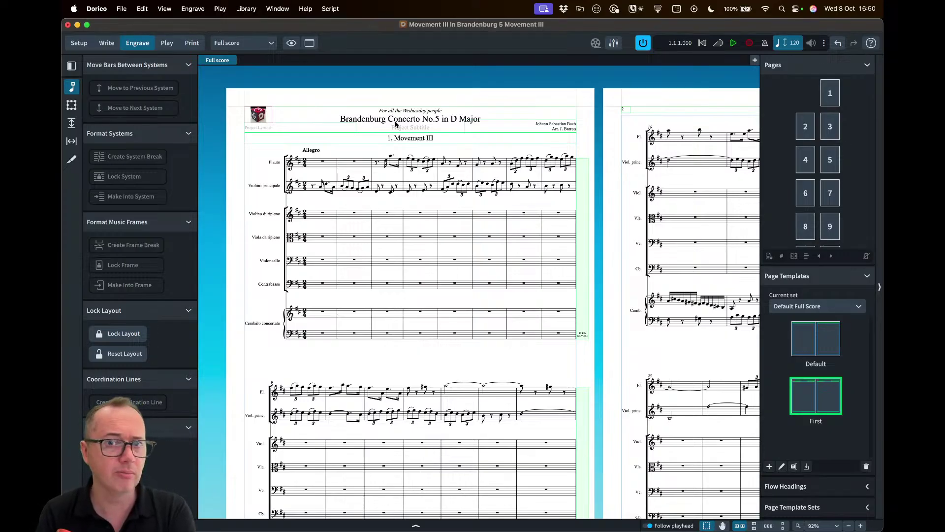
pyautogui.click(246, 9)
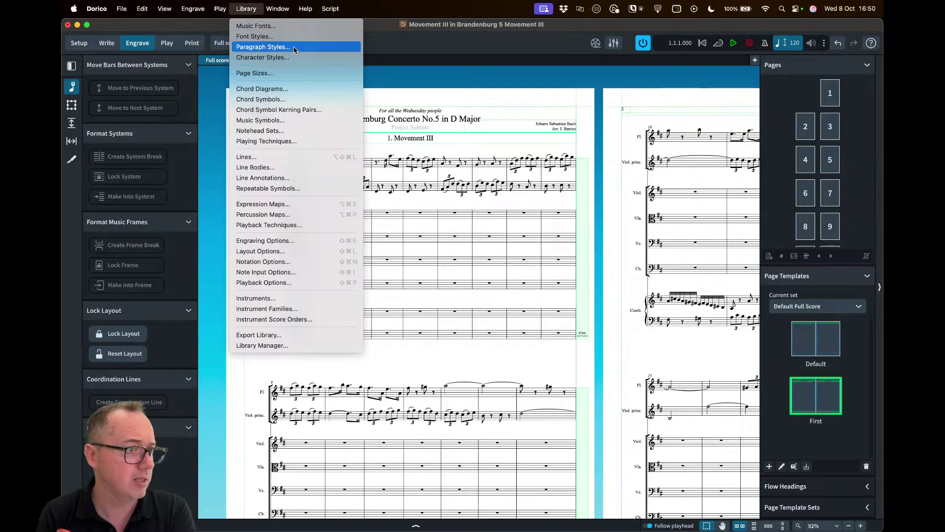
pyautogui.click(407, 93)
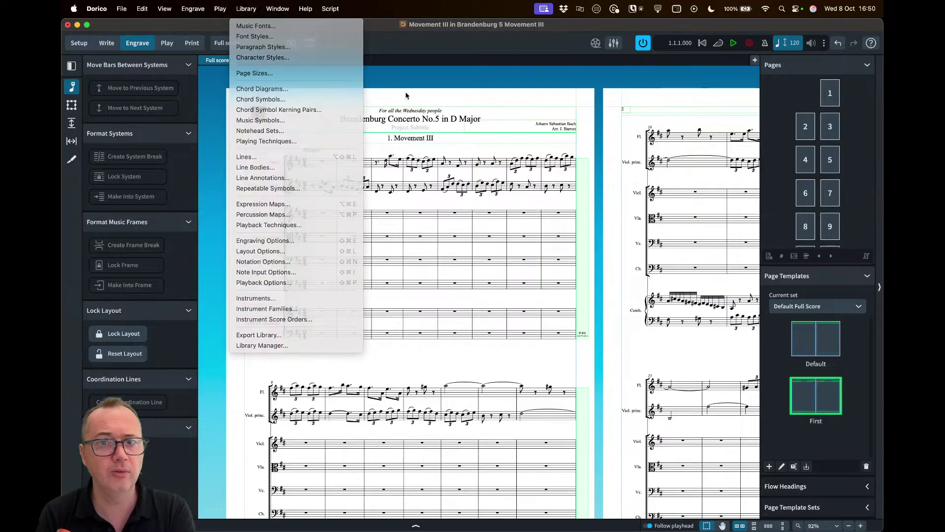
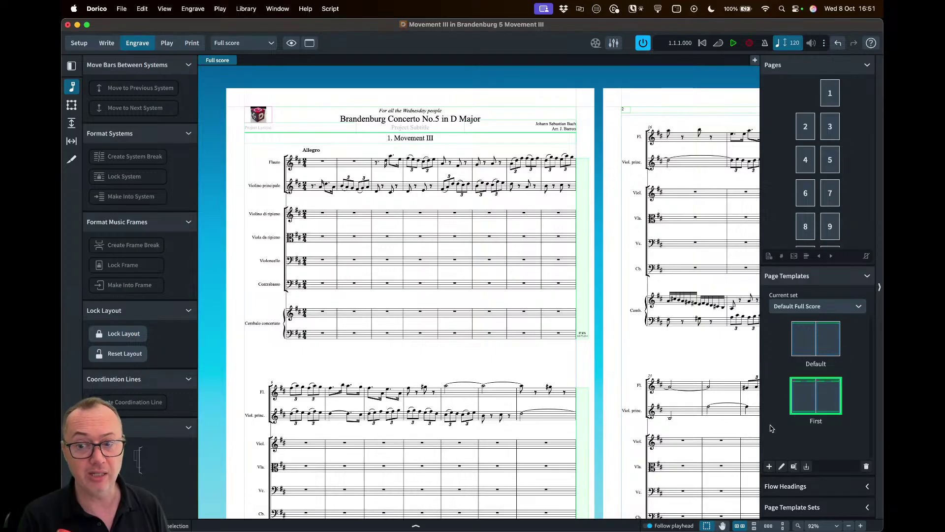
pyautogui.click(769, 467)
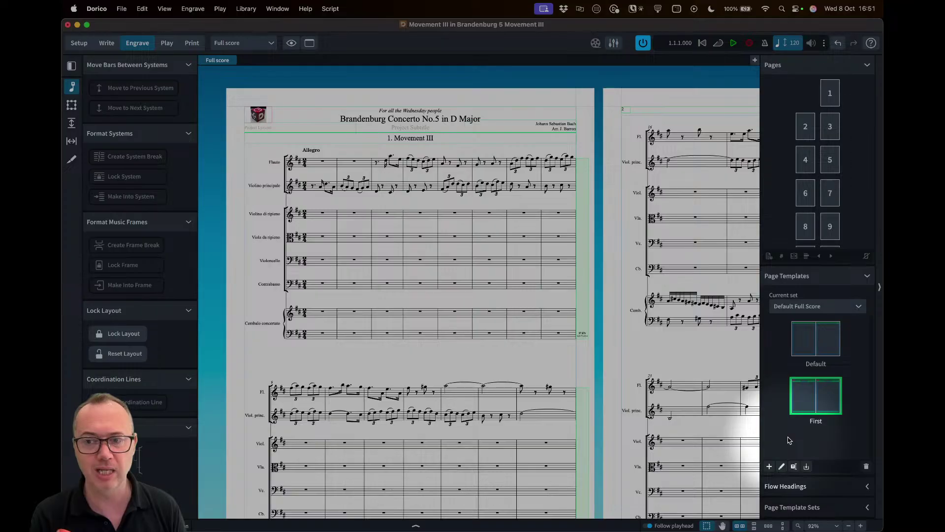
# - Select page 1 and examine the full score's page layout through to the final system of the last page
pyautogui.click(830, 94)
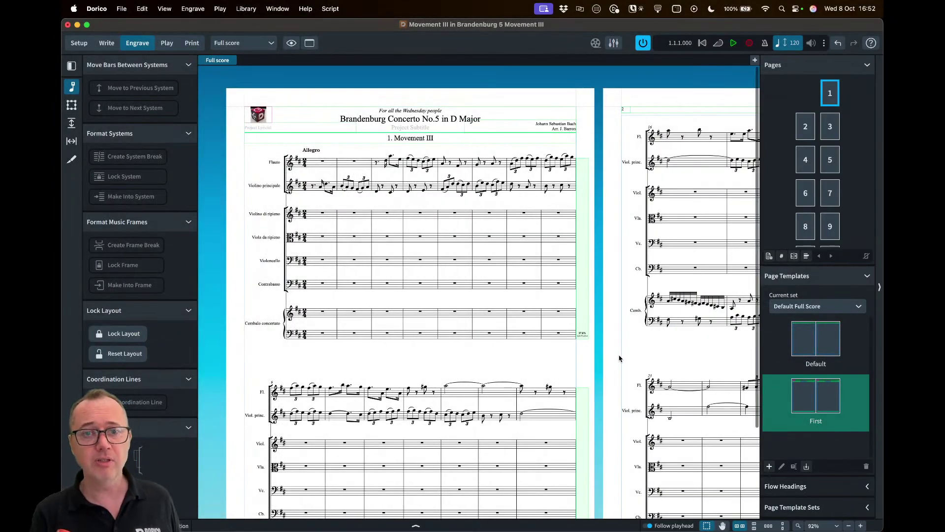
pyautogui.hscroll(15, 619, 359)
pyautogui.hscroll(20, 620, 356)
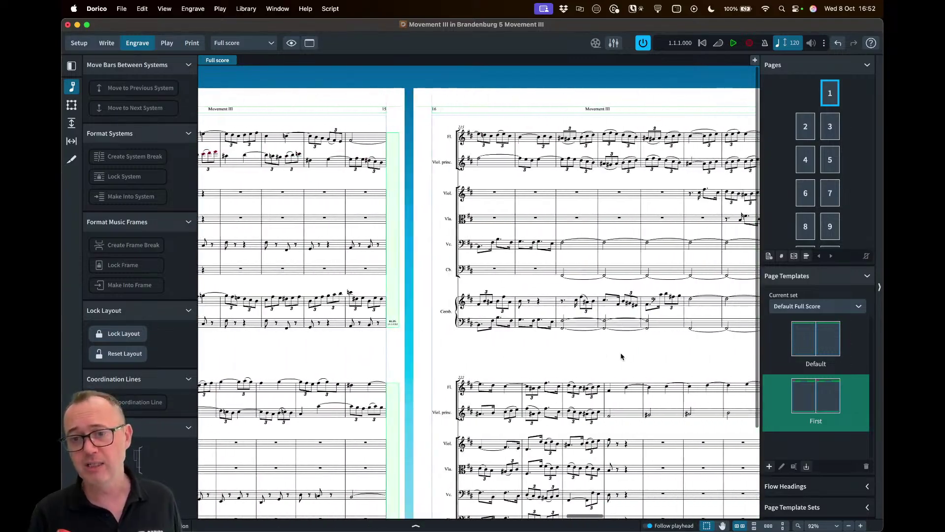
pyautogui.scroll(-5, 620, 356)
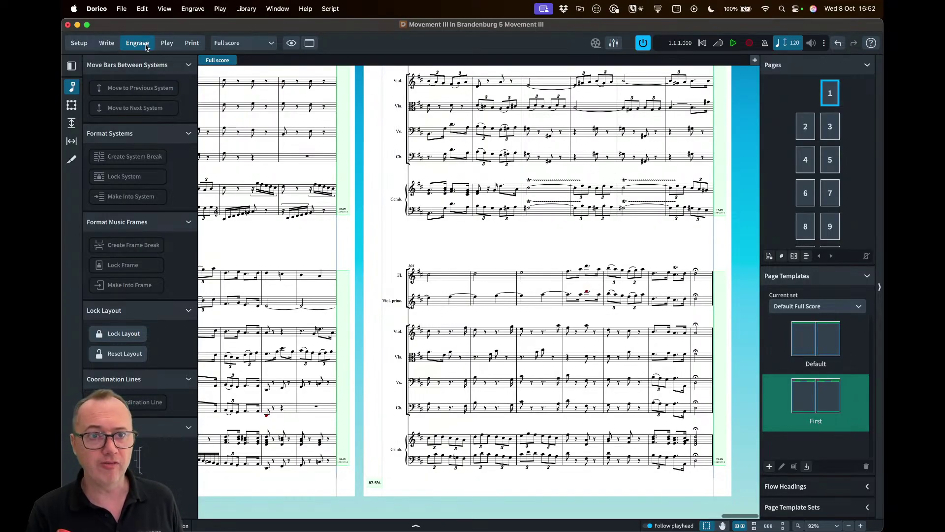
# - Turn on frame editing and examine the frames from the last page back to the title, subtitle, composer and flow heading areas on page 1
pyautogui.click(72, 106)
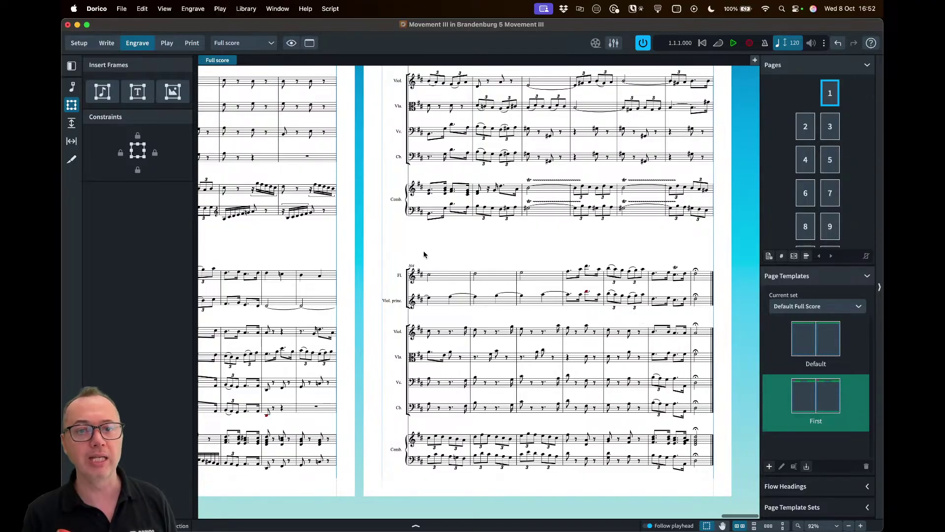
pyautogui.hscroll(-15, 426, 245)
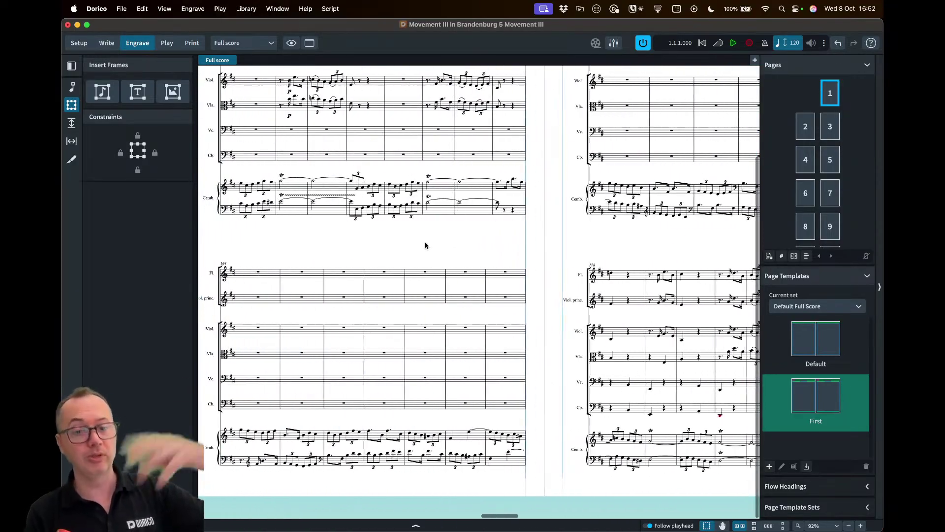
pyautogui.hscroll(-15, 426, 244)
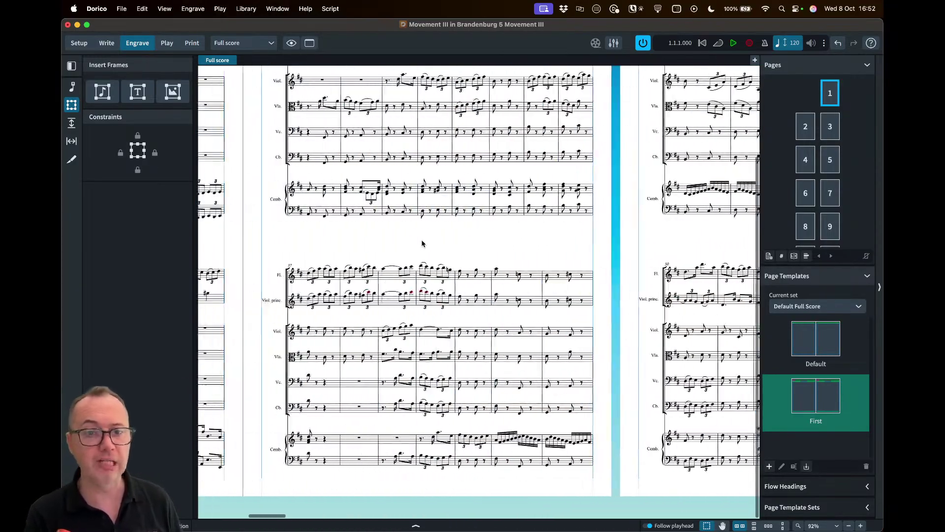
pyautogui.scroll(3, 421, 243)
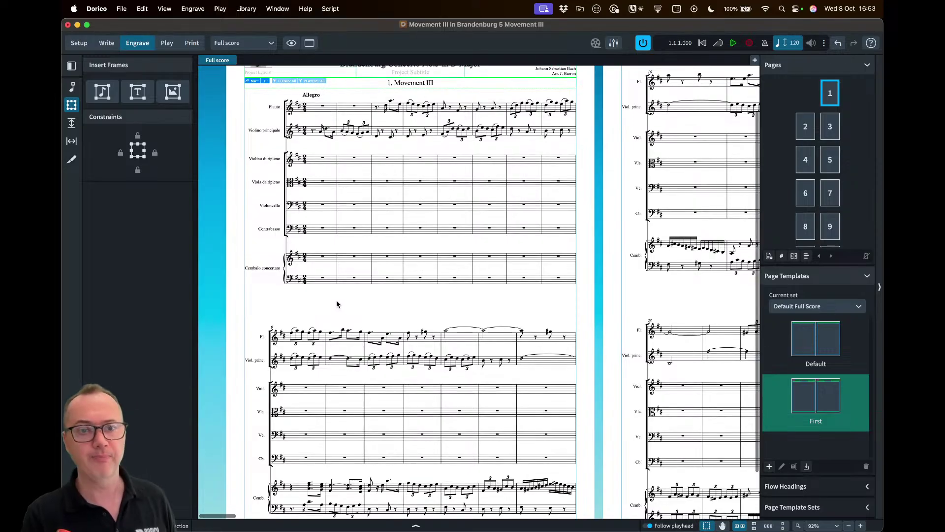
pyautogui.scroll(3, 336, 303)
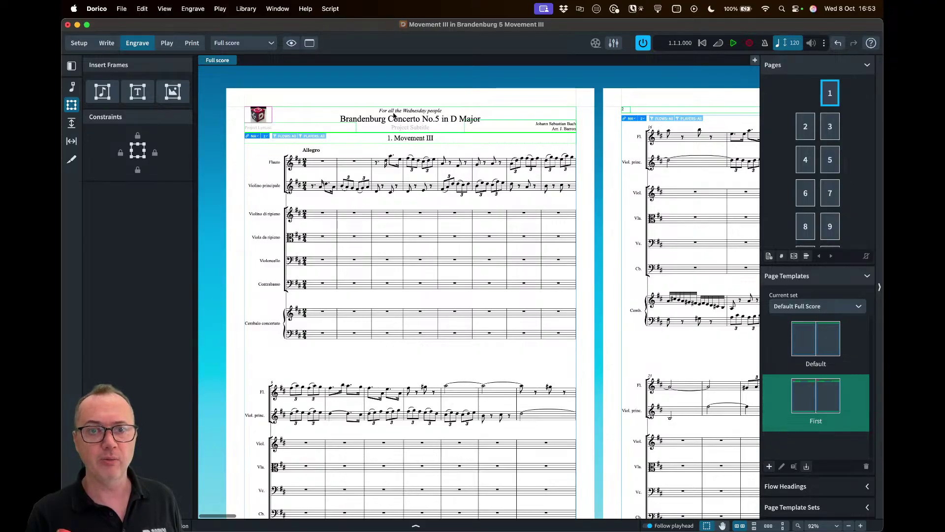
pyautogui.scroll(5, 392, 112)
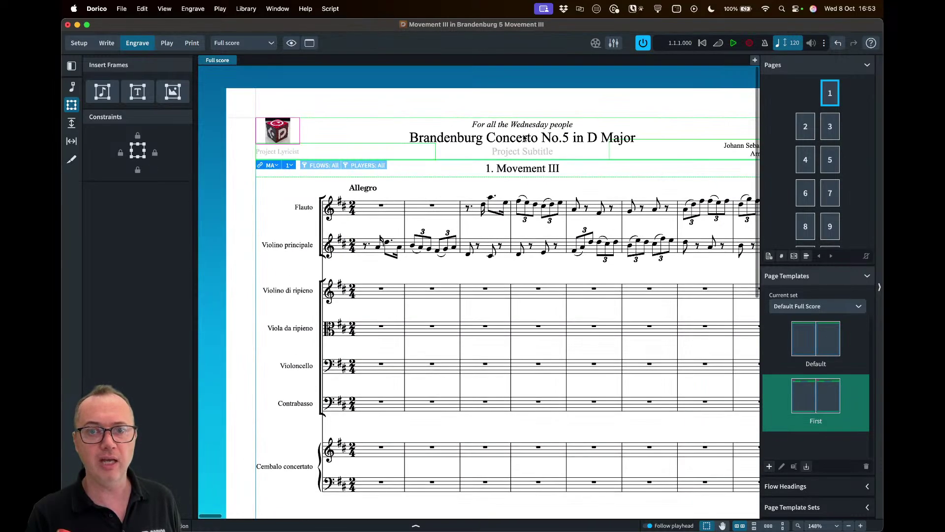
pyautogui.hscroll(1, 329, 132)
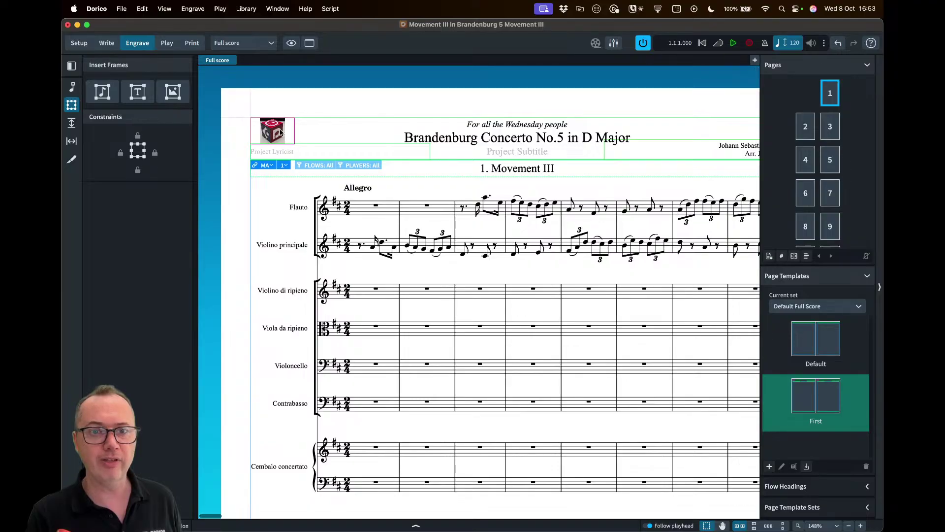
pyautogui.hscroll(5, 280, 132)
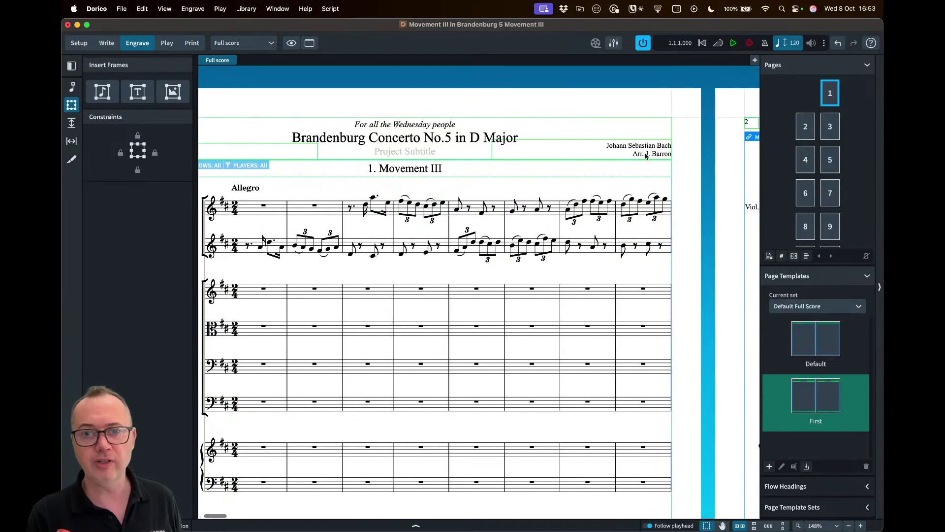
pyautogui.hscroll(-3, 520, 144)
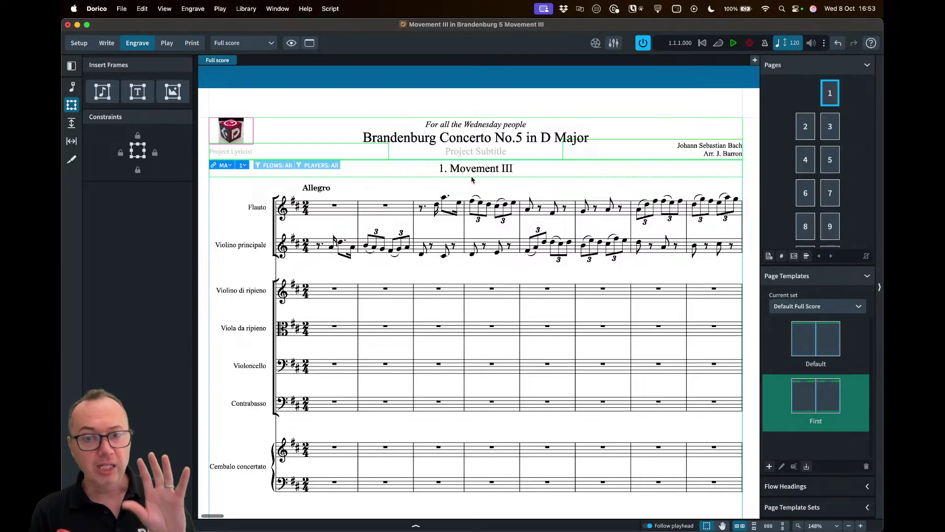
# - Open the Steinberg Hub, view the template and project settings for creating a new project, and close the Hub
pyautogui.click(270, 10)
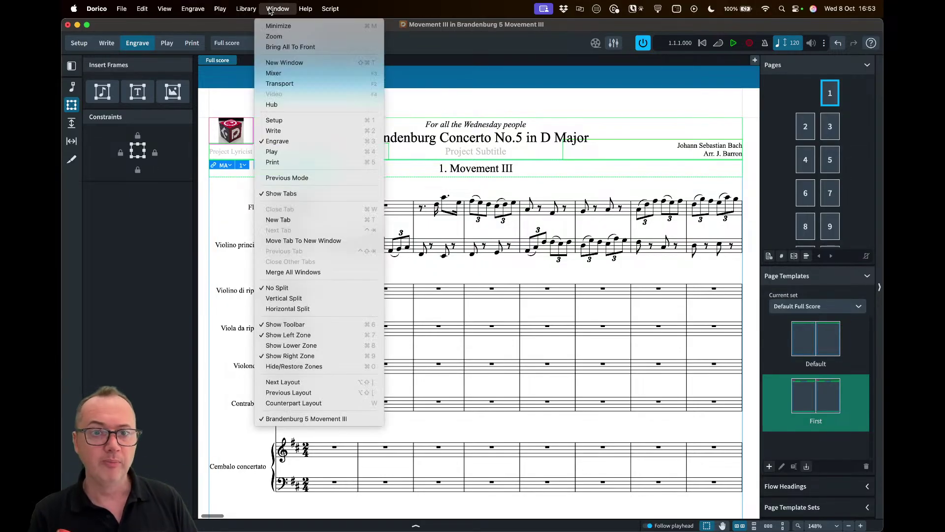
pyautogui.click(272, 104)
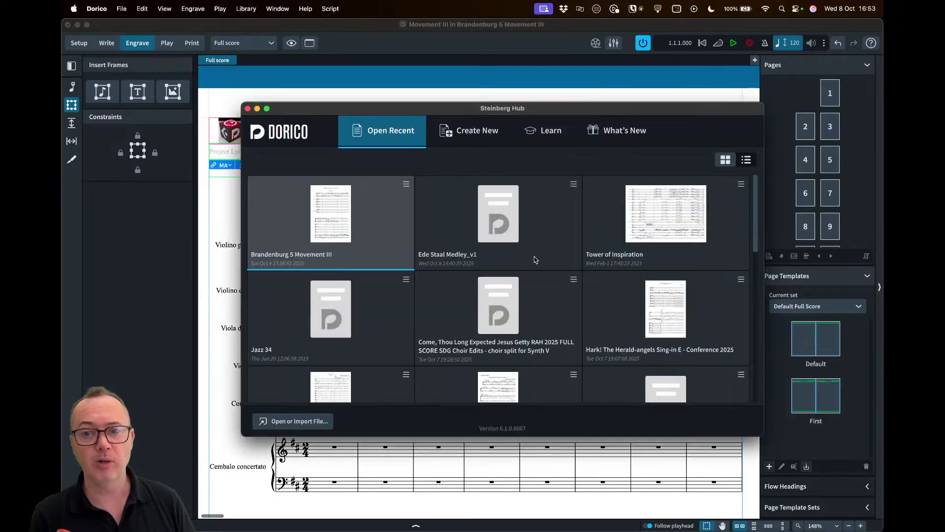
pyautogui.click(469, 130)
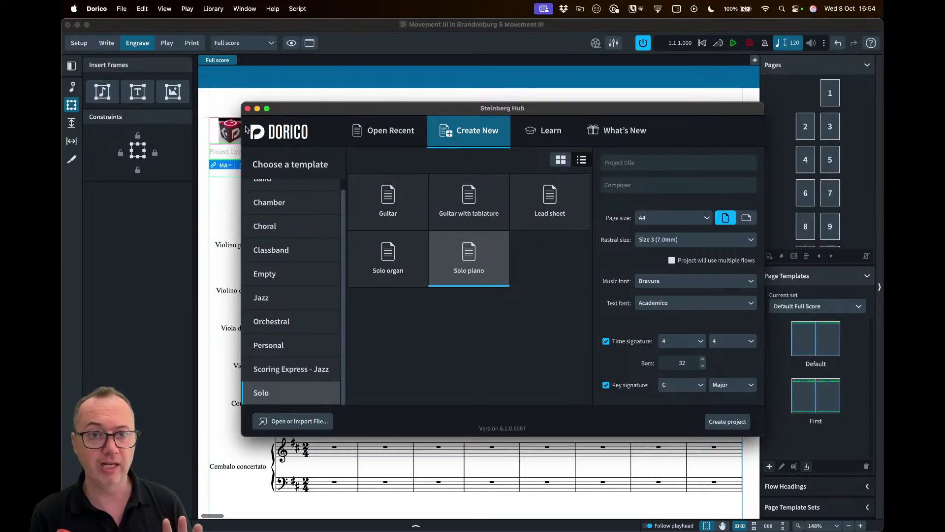
pyautogui.click(248, 108)
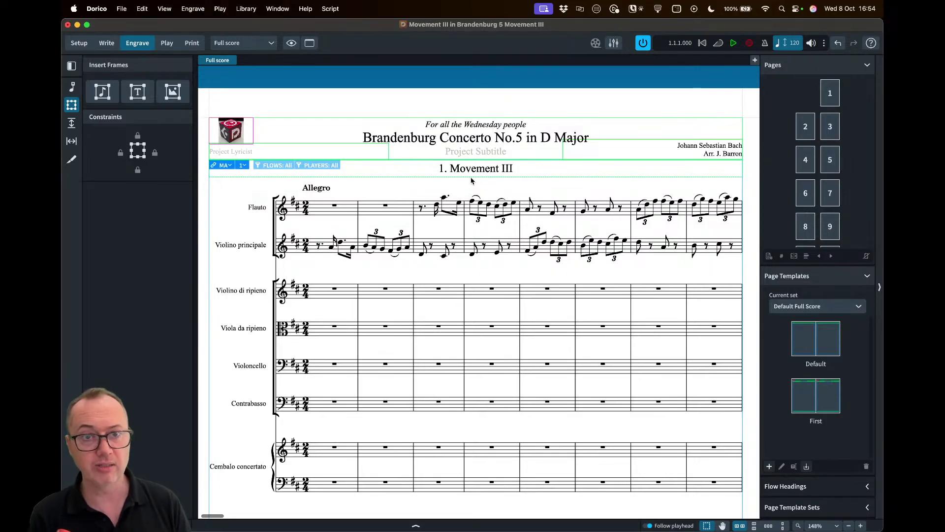
# - Open Layout Options and inspect the Flows settings under Page Setup for the Full score, Flute, Violin I, Violin II and Viola layouts
pyautogui.click(249, 9)
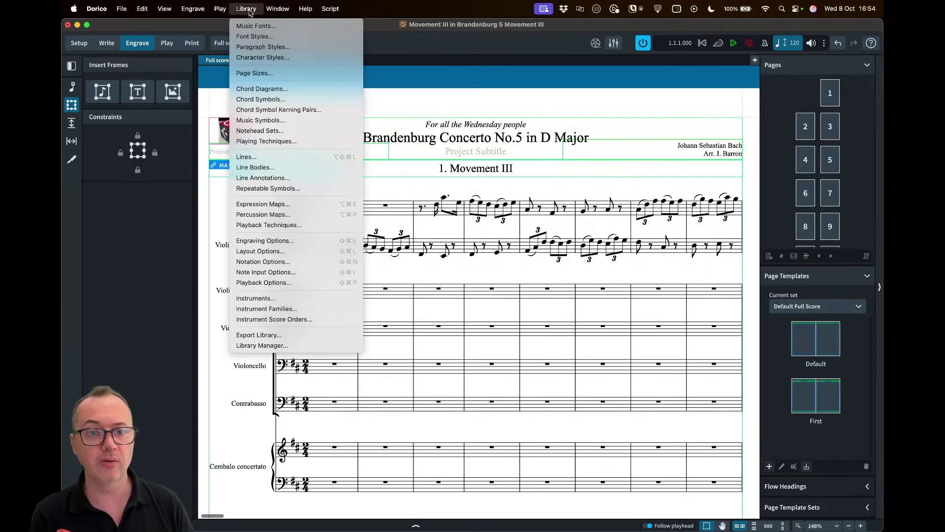
pyautogui.click(261, 251)
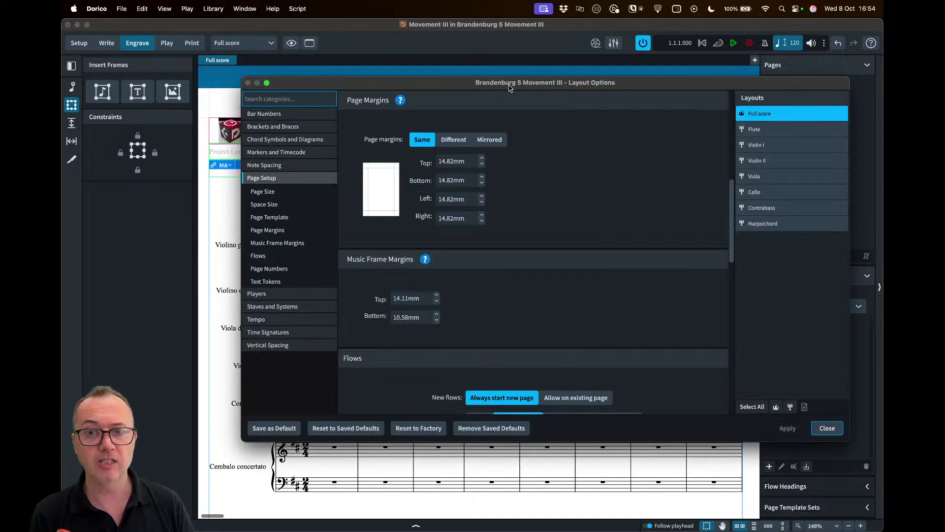
pyautogui.moveTo(510, 87); pyautogui.dragTo(477, 148)
pyautogui.scroll(-3, 458, 131)
pyautogui.scroll(2, 458, 131)
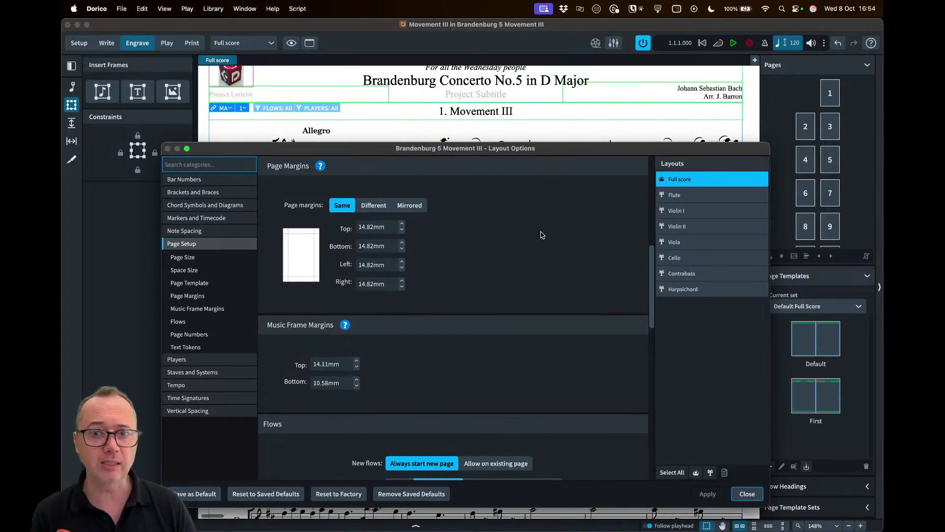
pyautogui.scroll(-10, 558, 299)
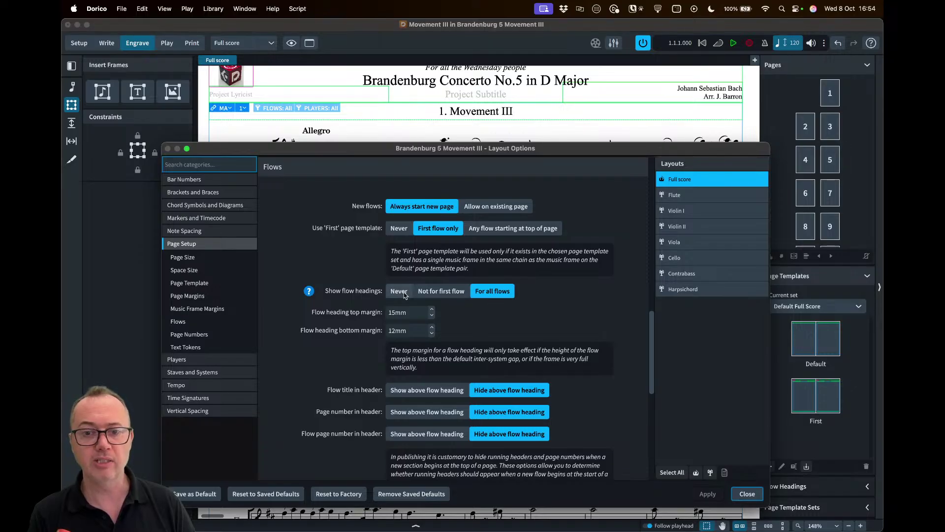
pyautogui.click(689, 195)
pyautogui.click(689, 211)
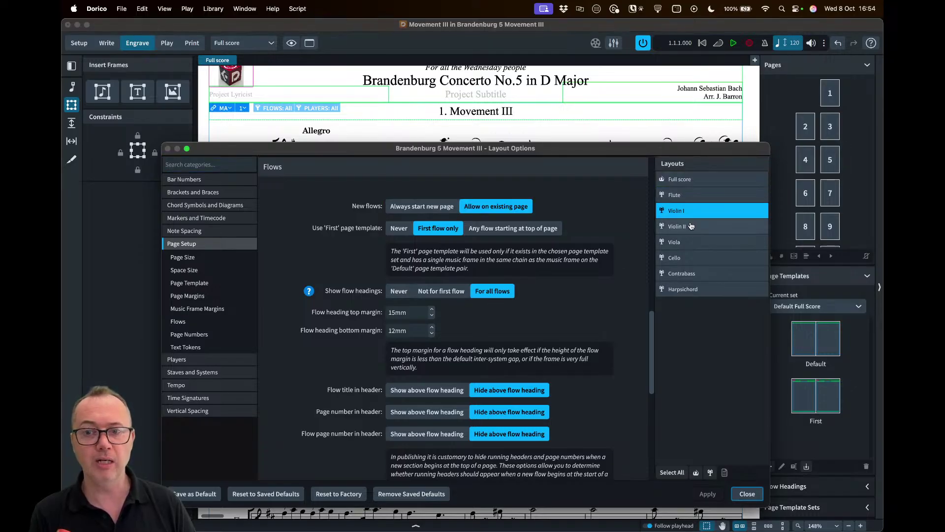
pyautogui.click(689, 227)
pyautogui.click(689, 242)
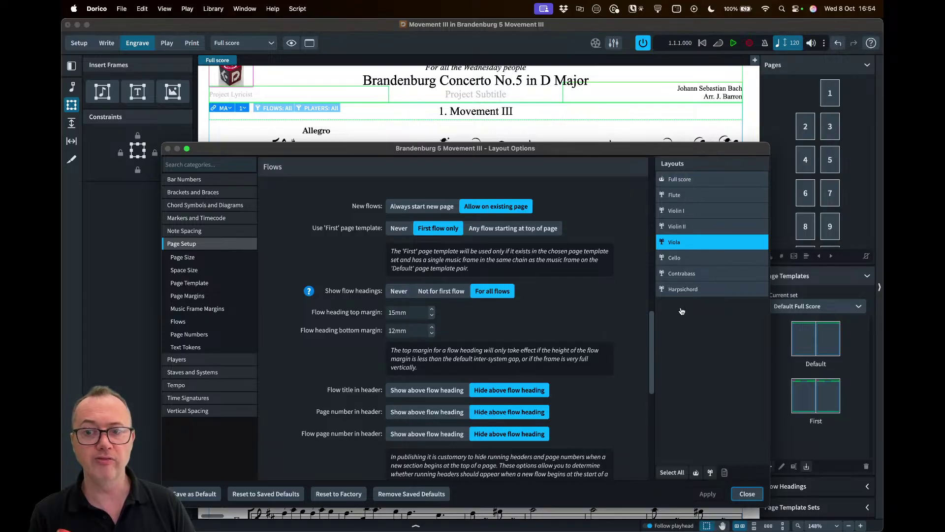
# - Set Show flow headings to Never for all layouts, apply the change and close Layout Options
pyautogui.click(663, 471)
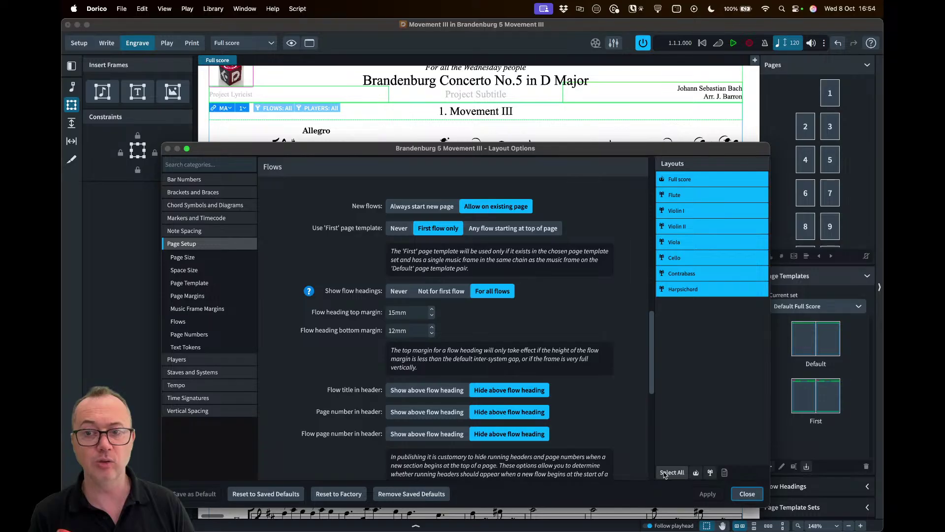
pyautogui.click(398, 293)
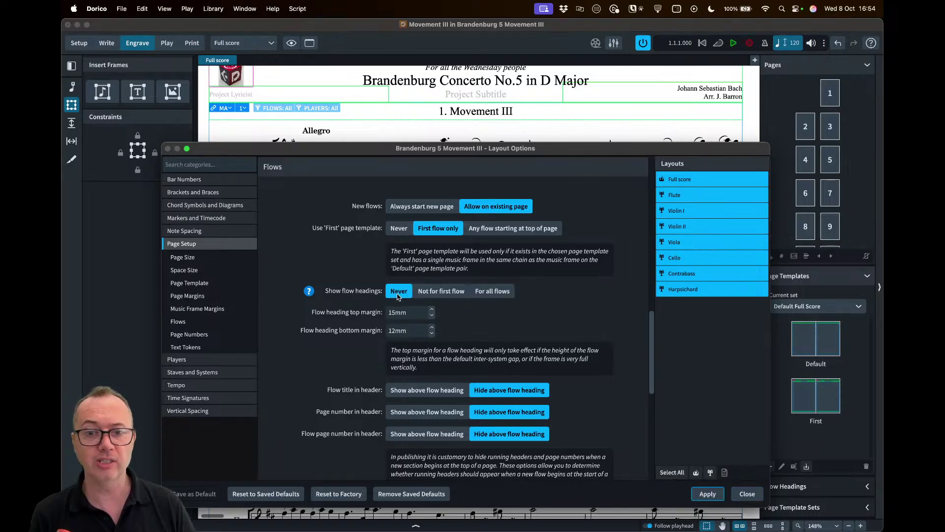
pyautogui.click(747, 494)
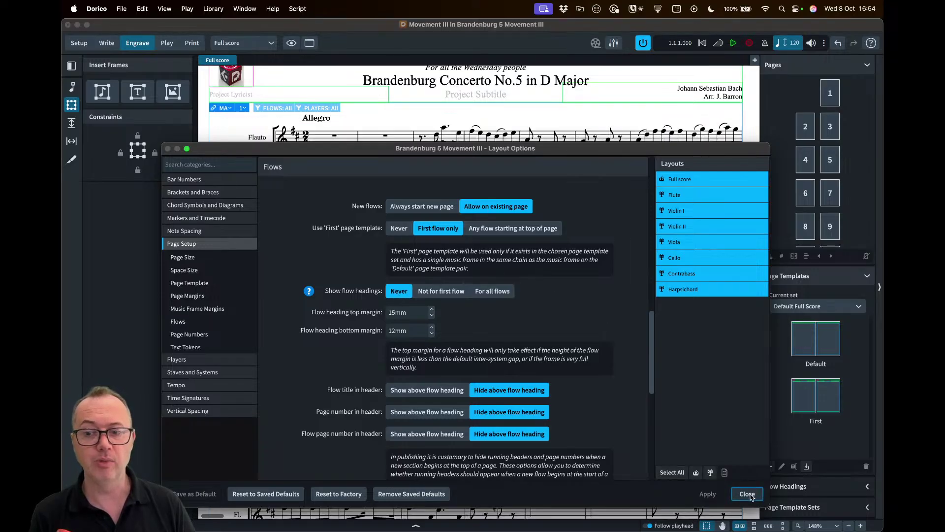
pyautogui.scroll(3, 471, 151)
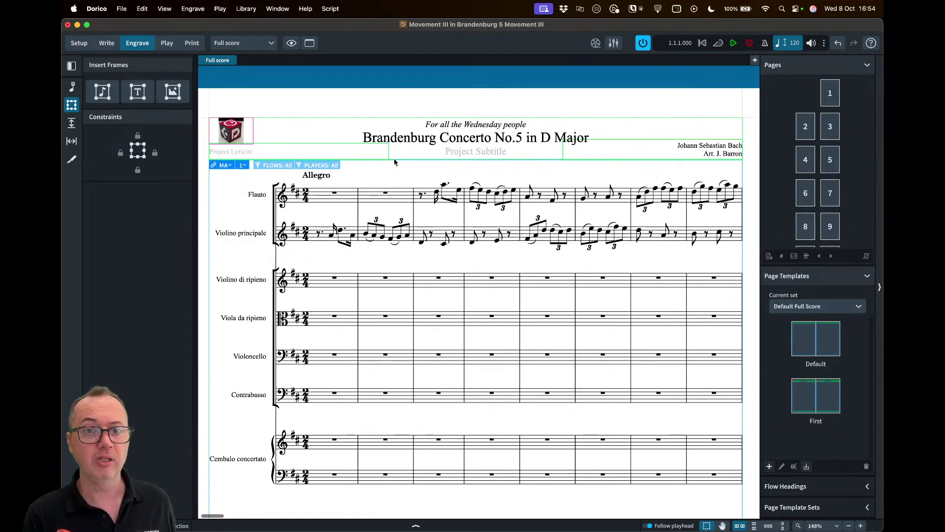
# - Reopen Layout Options, set Show flow headings to For all flows in every layout, apply the change and close the options
pyautogui.press('super+shift+l')
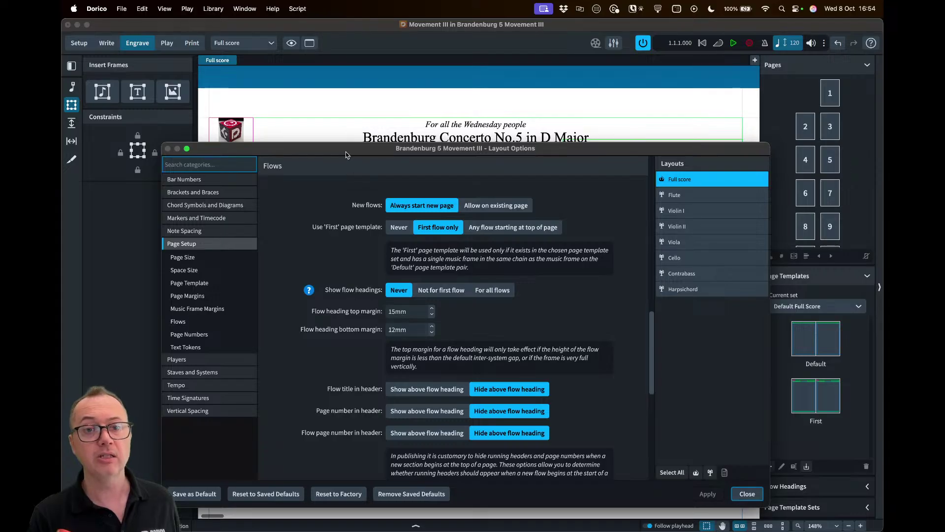
pyautogui.moveTo(345, 152); pyautogui.dragTo(346, 305)
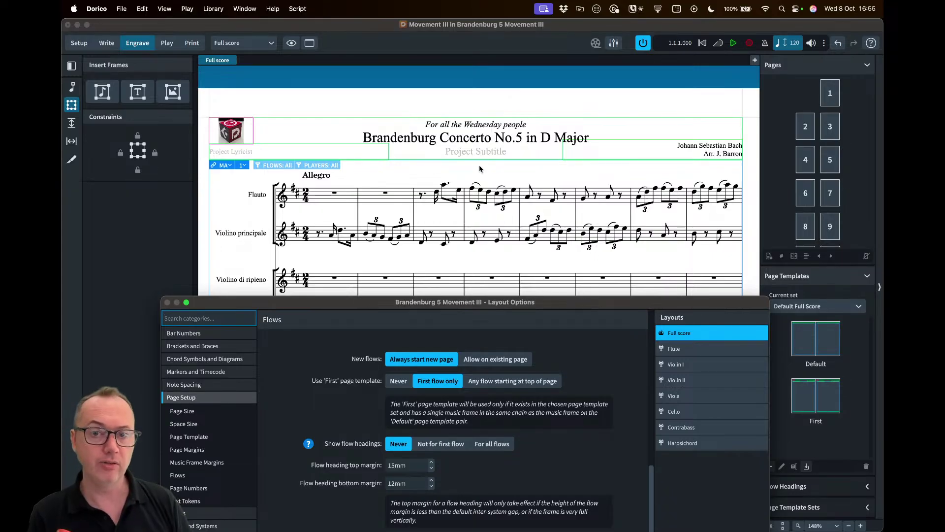
pyautogui.moveTo(514, 302); pyautogui.dragTo(515, 125)
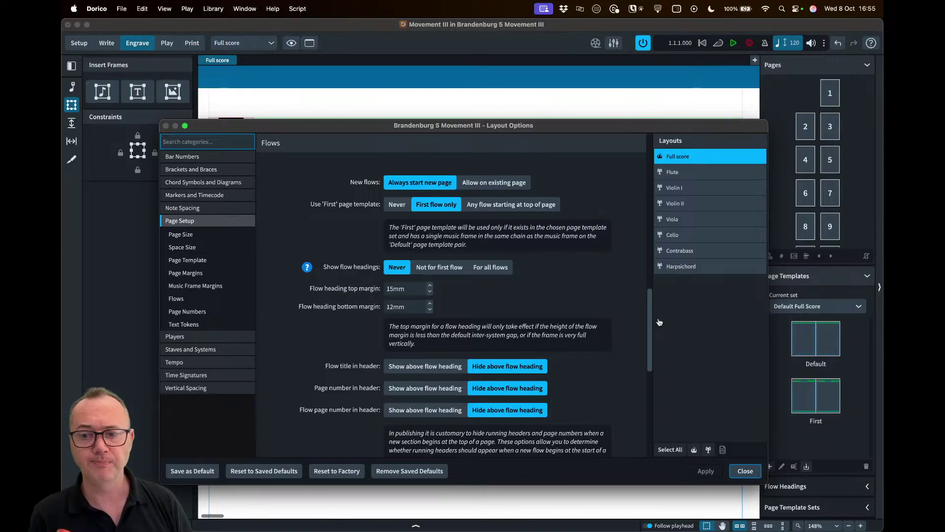
pyautogui.click(670, 449)
pyautogui.click(479, 271)
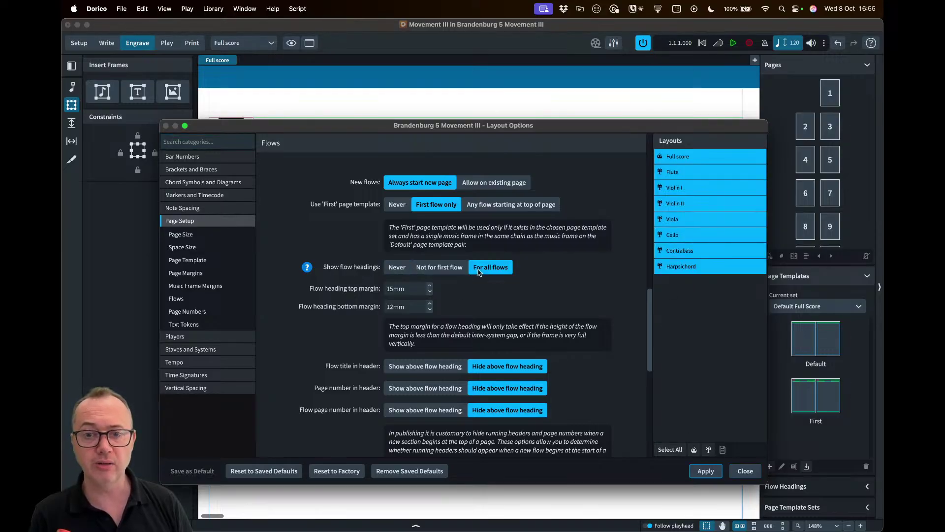
pyautogui.click(744, 471)
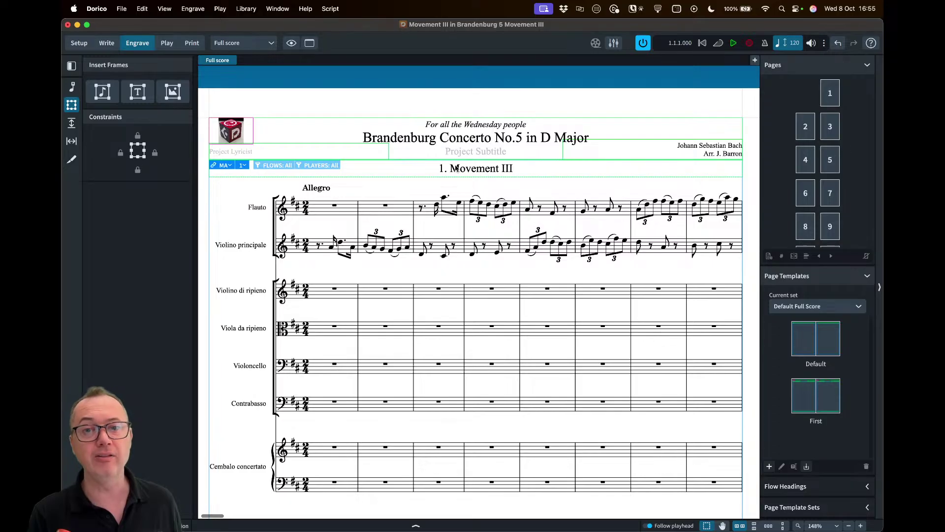
# - Show the flow headings of the Default Full Score set and open the Default flow heading for editing
pyautogui.scroll(3, 457, 168)
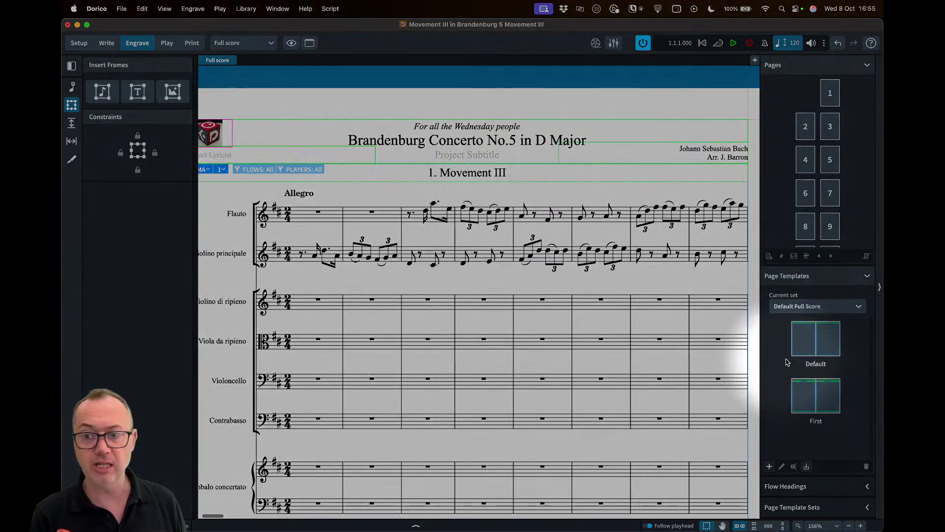
pyautogui.click(806, 487)
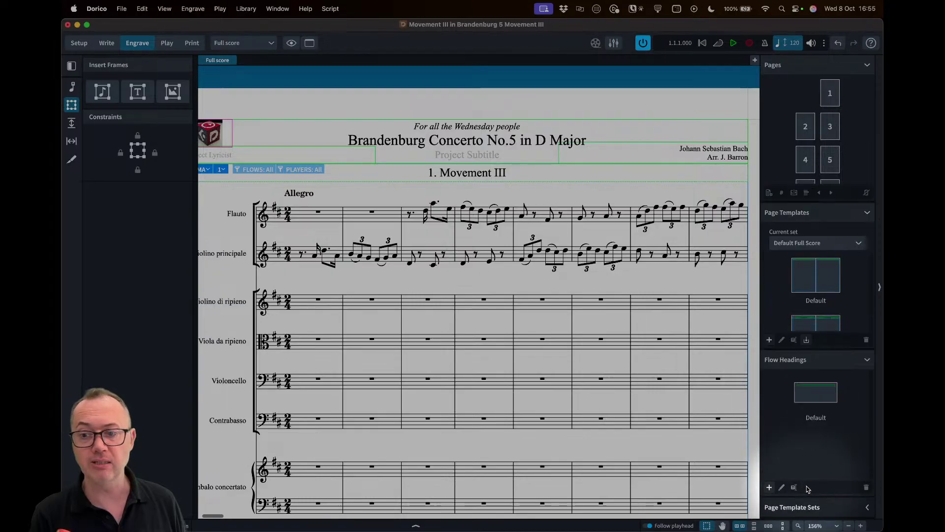
pyautogui.click(812, 392)
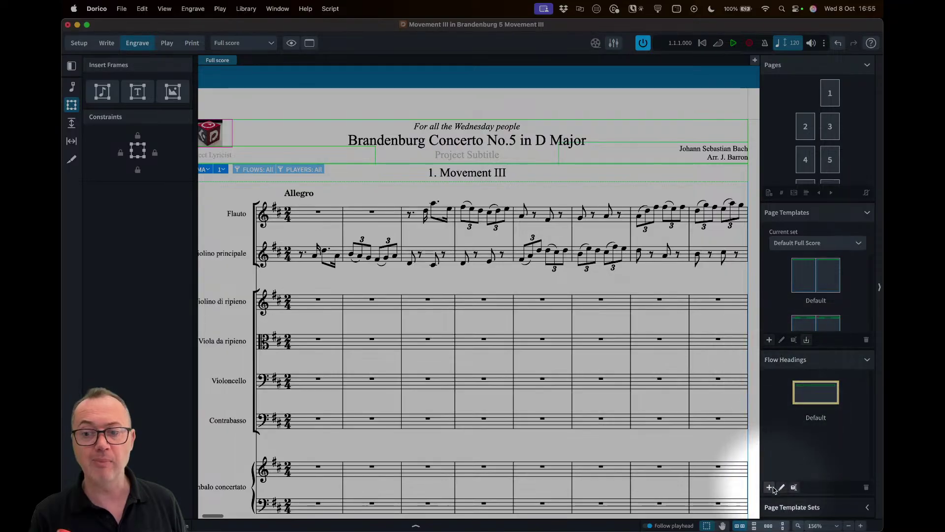
pyautogui.doubleClick(814, 397)
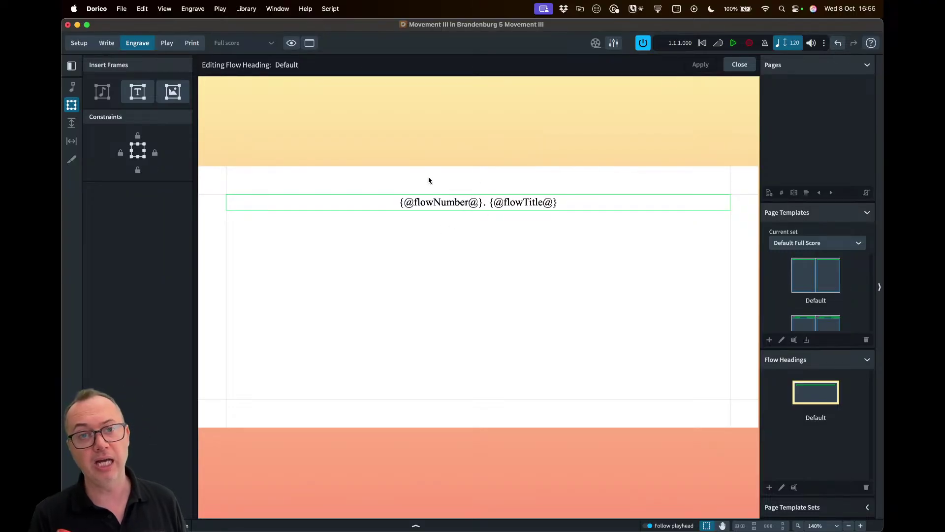
pyautogui.press('super+equal')
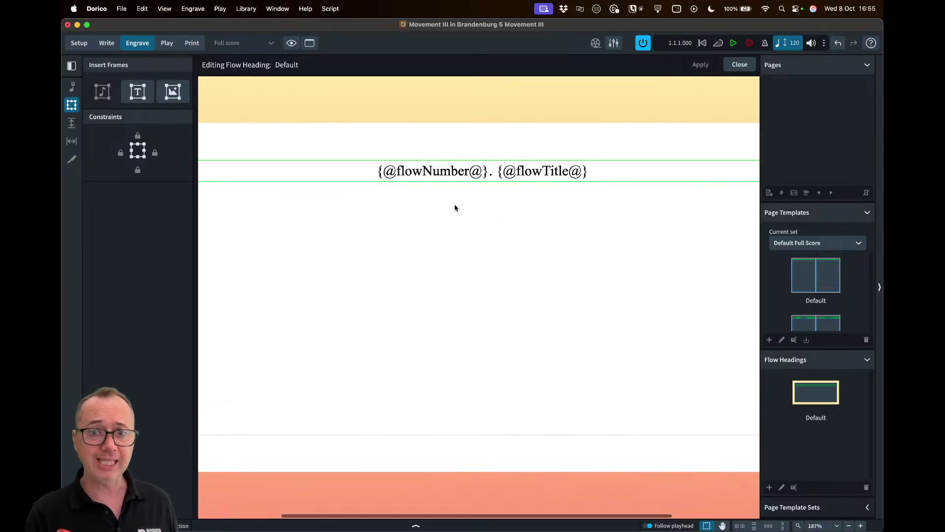
pyautogui.click(468, 178)
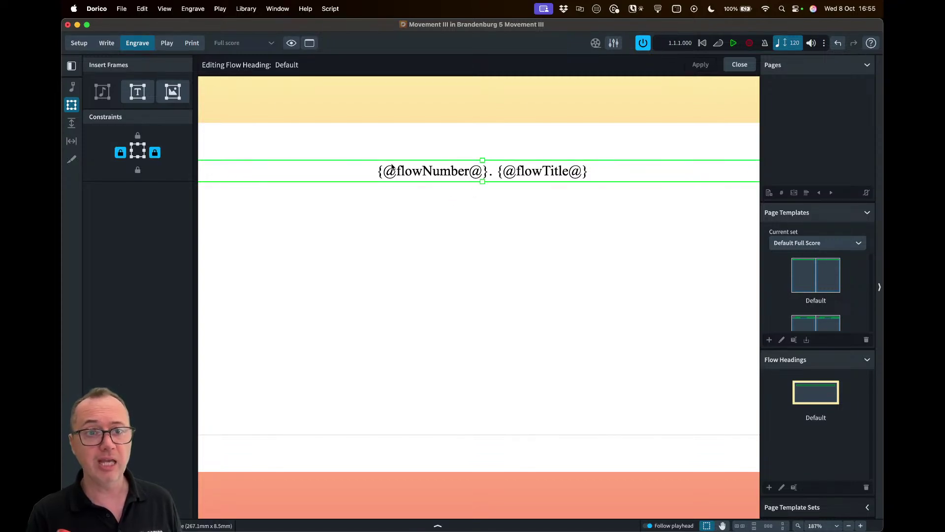
pyautogui.doubleClick(496, 173)
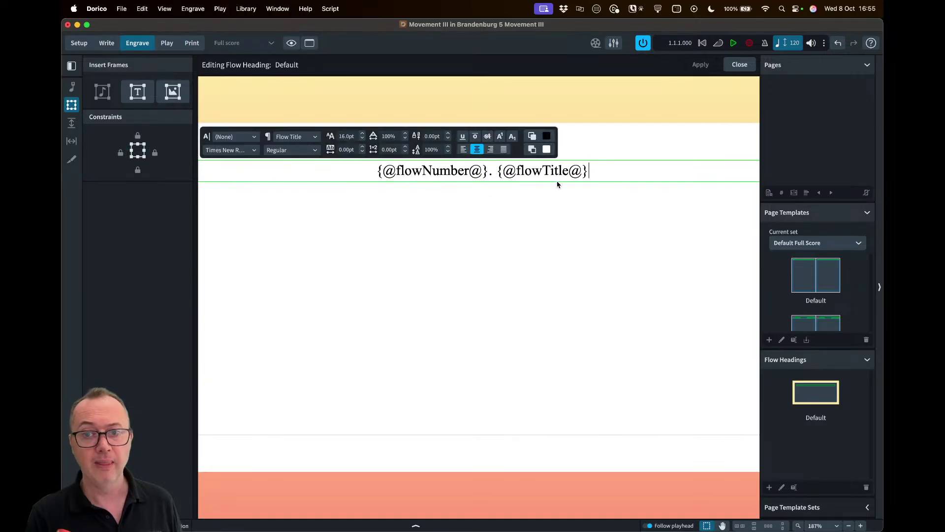
pyautogui.moveTo(497, 171); pyautogui.dragTo(426, 171)
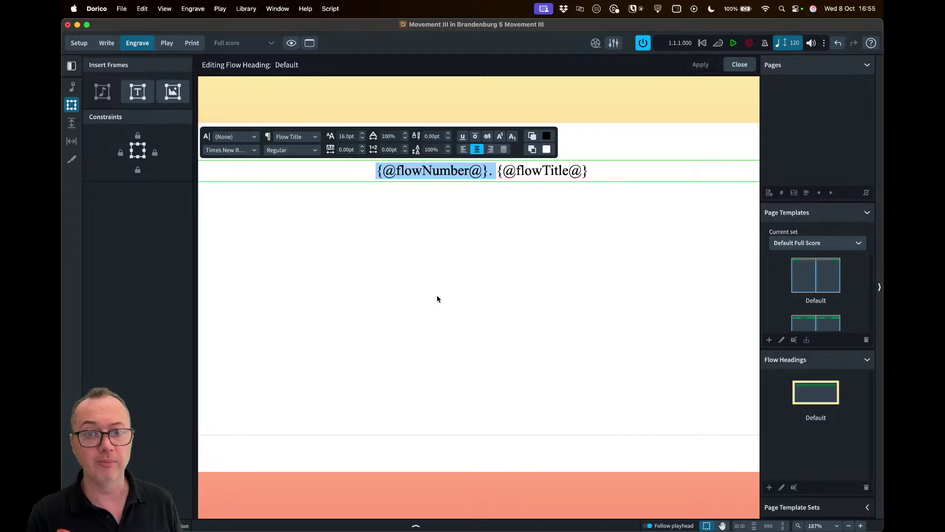
pyautogui.press('BackSpace')
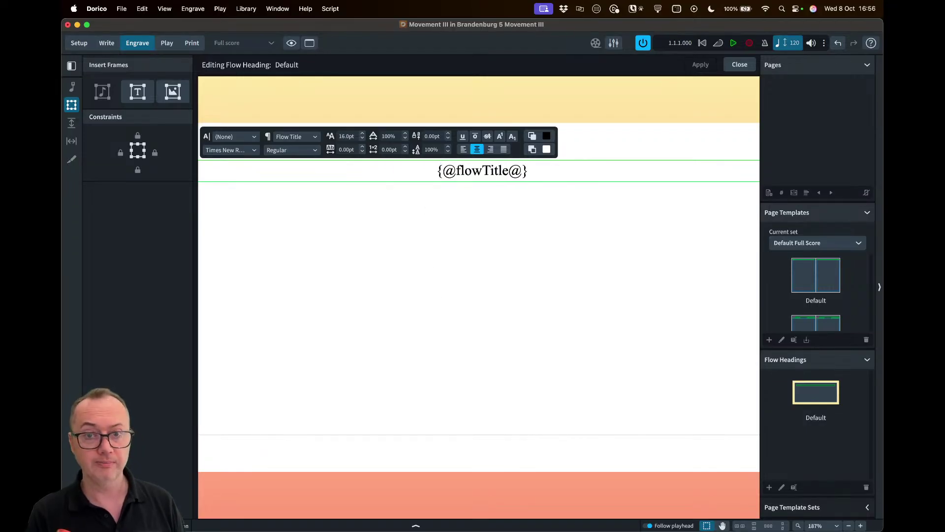
pyautogui.press('Escape')
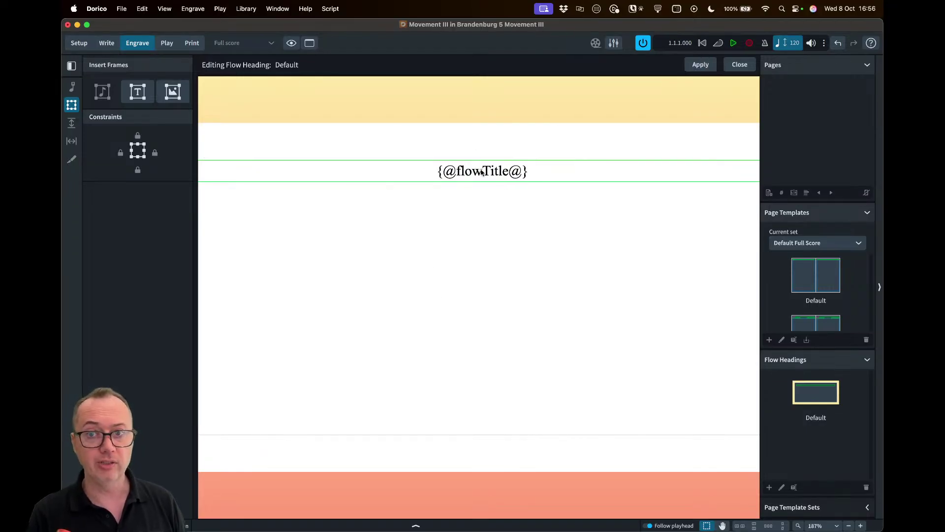
pyautogui.click(698, 67)
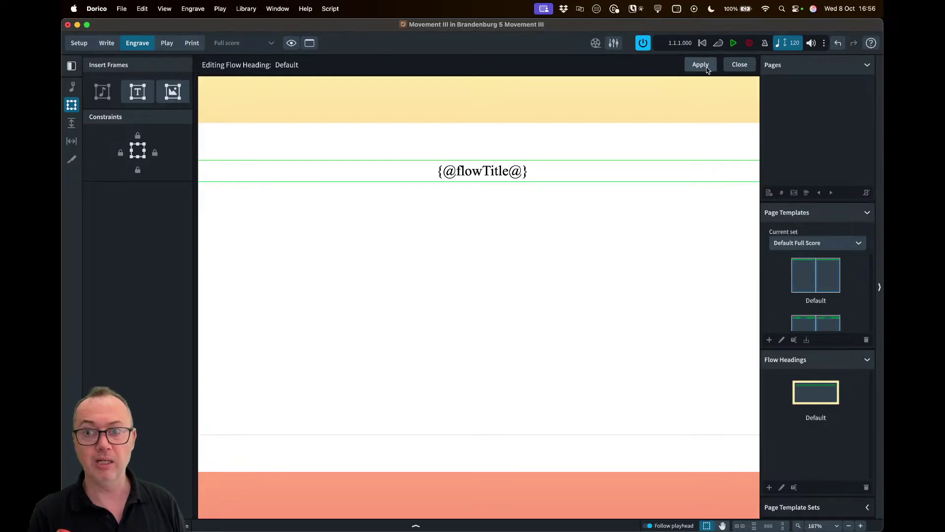
pyautogui.click(738, 65)
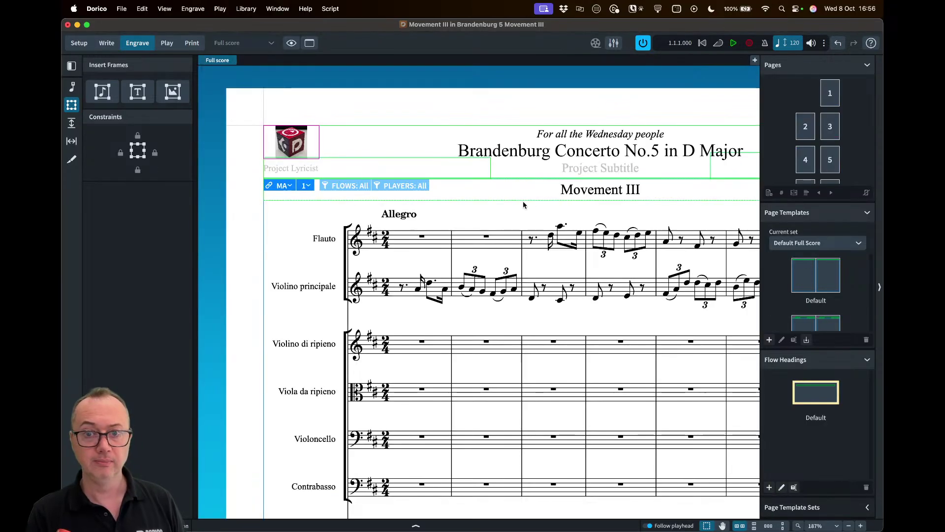
pyautogui.hscroll(1, 601, 192)
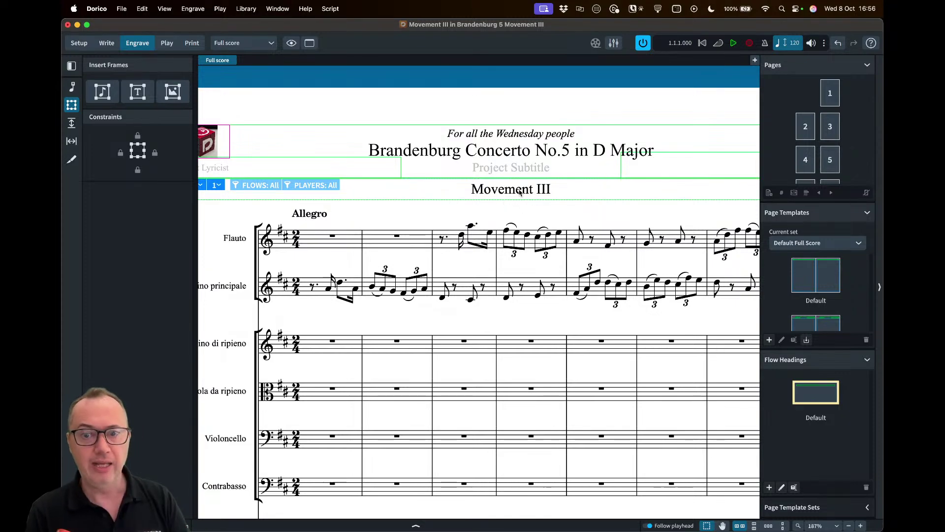
# - Open Project Info, examine the title of the Movement III flow and close the dialog
pyautogui.click(121, 10)
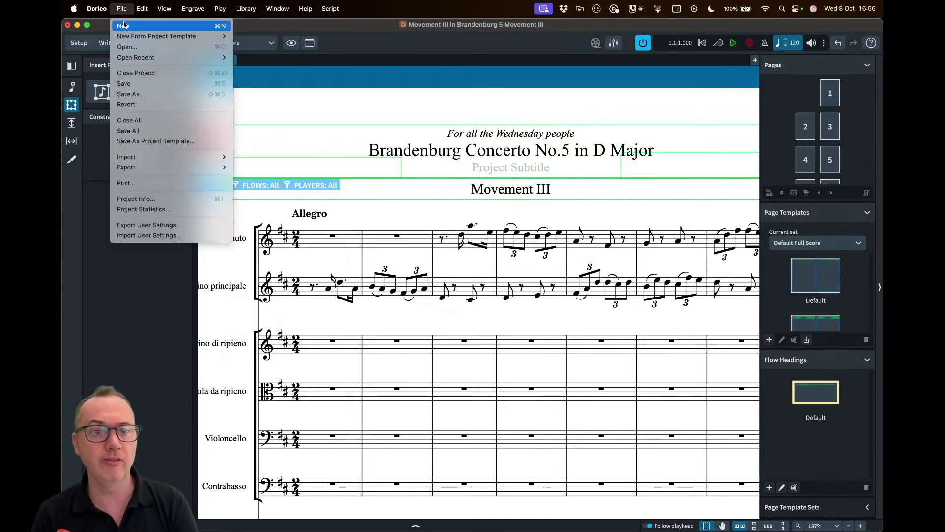
pyautogui.click(155, 200)
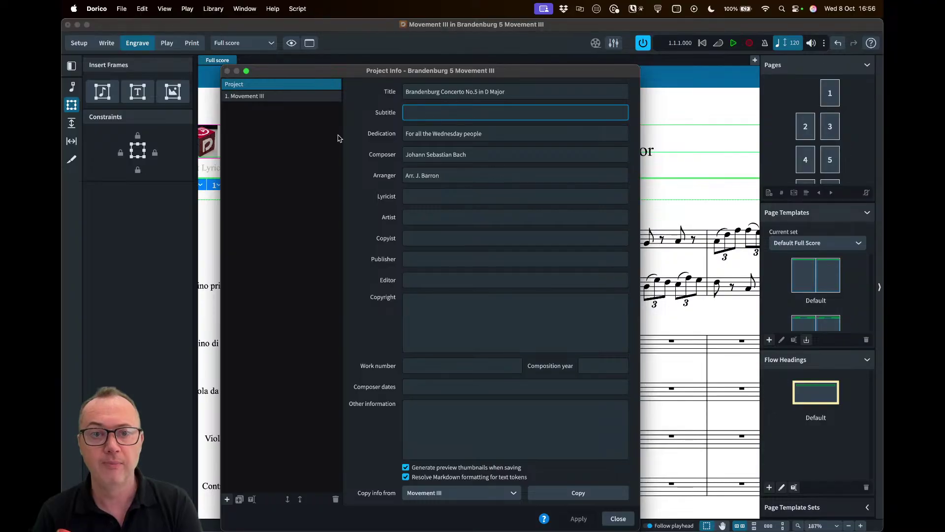
pyautogui.click(260, 97)
pyautogui.click(419, 92)
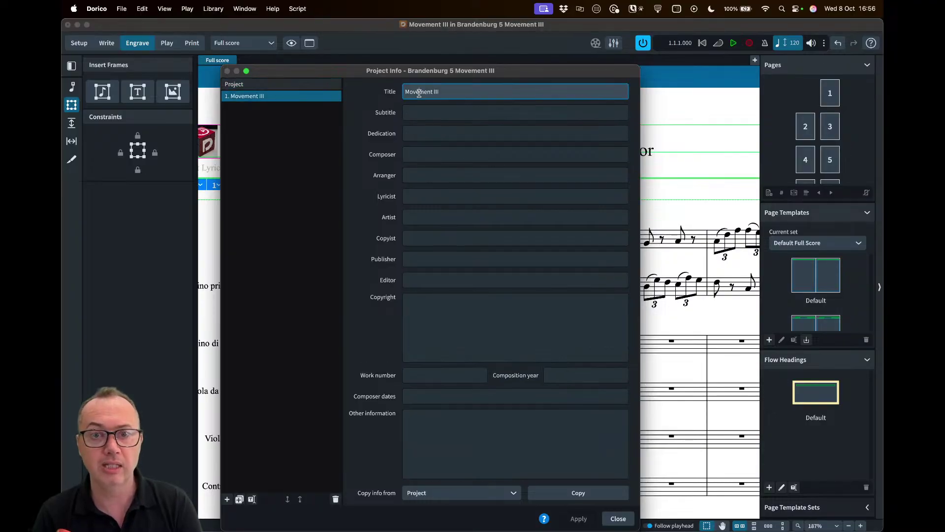
pyautogui.moveTo(453, 91); pyautogui.dragTo(397, 240)
pyautogui.moveTo(464, 240); pyautogui.dragTo(463, 72)
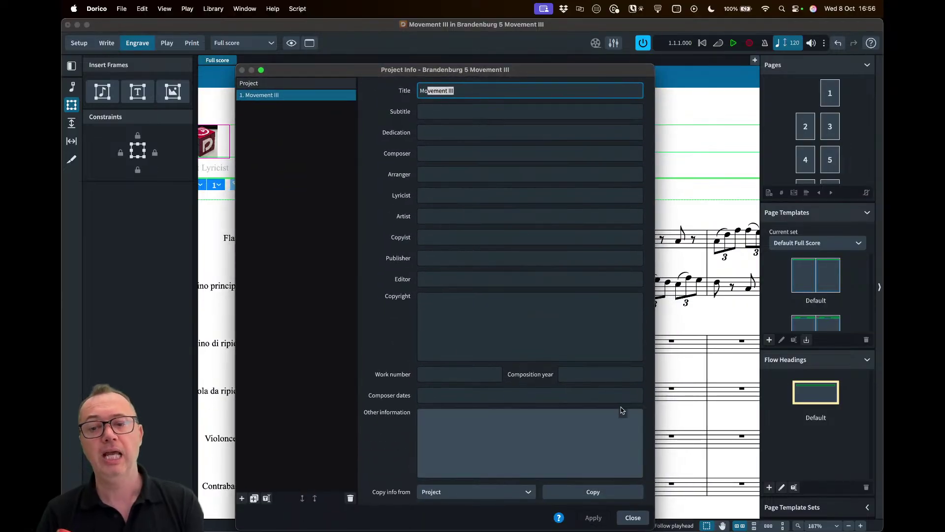
pyautogui.click(633, 517)
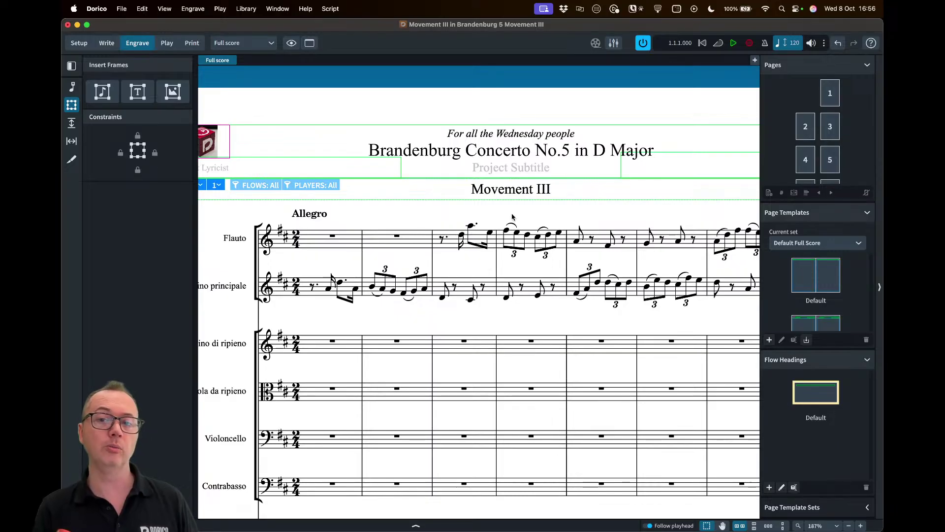
# - Switch to the Flute layout and inspect the flow heading on its first page
pyautogui.scroll(-5, 512, 217)
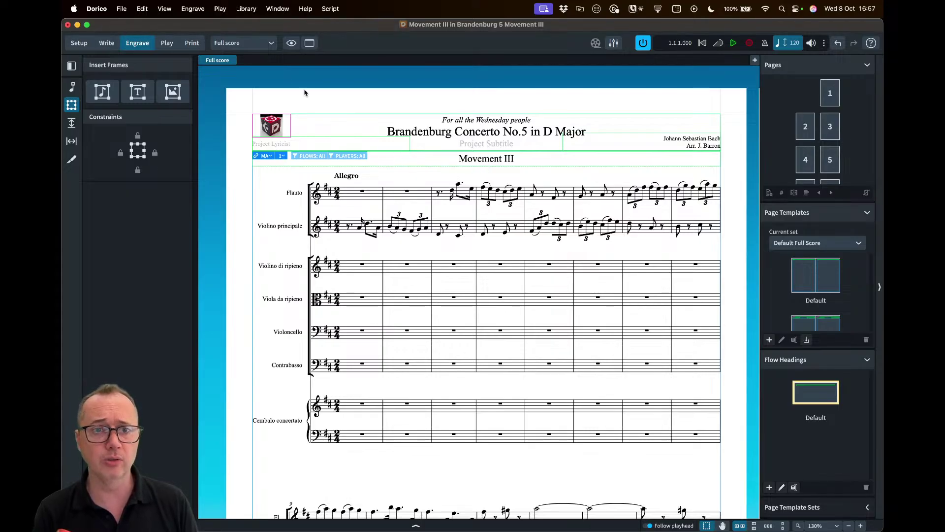
pyautogui.click(249, 43)
pyautogui.click(250, 73)
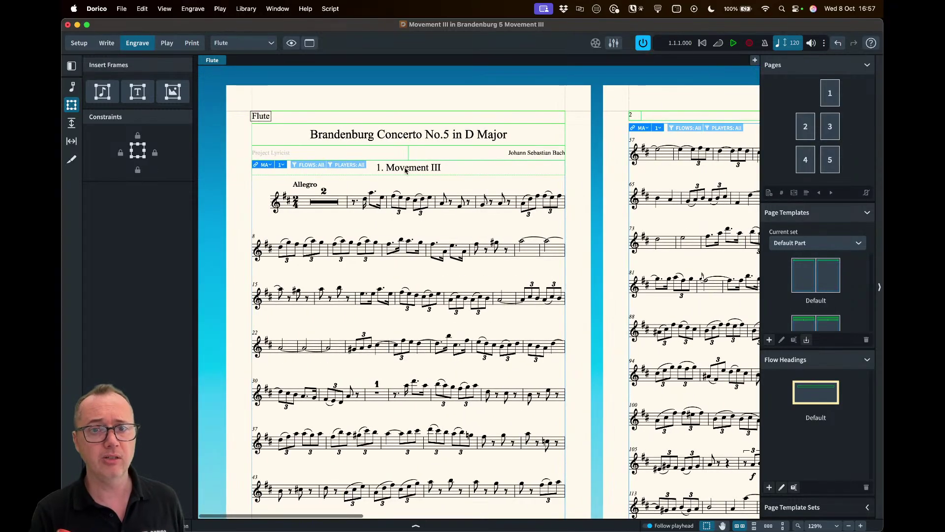
pyautogui.scroll(3, 419, 163)
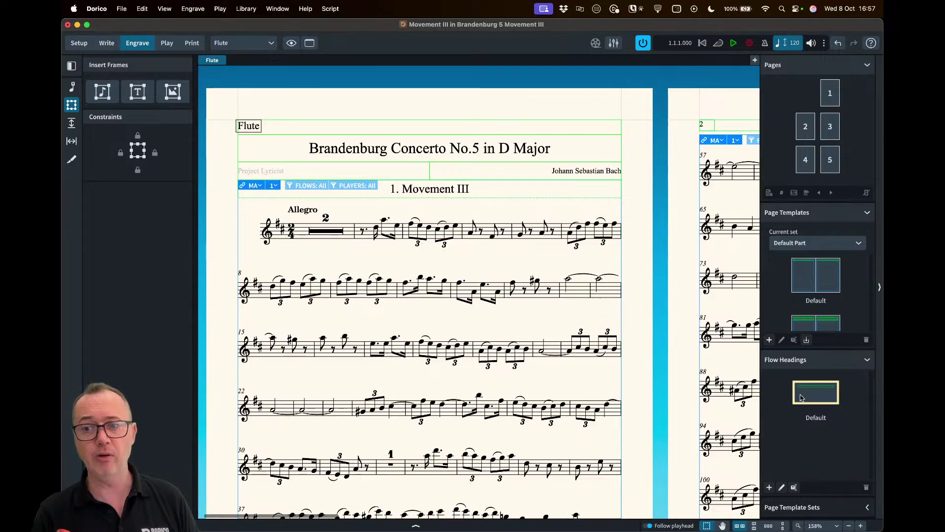
# - Inspect the First page template of the Default Part set, close it without changes and view the list of available layouts
pyautogui.click(868, 361)
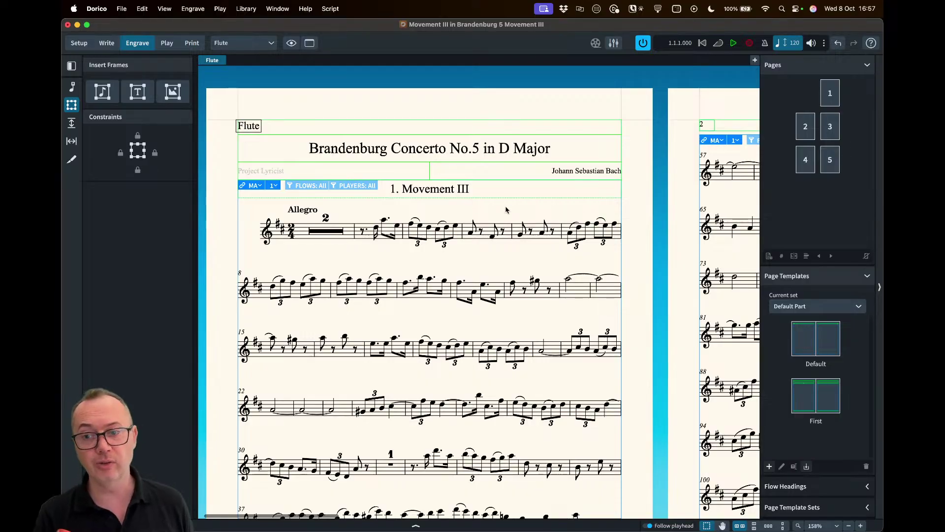
pyautogui.click(811, 407)
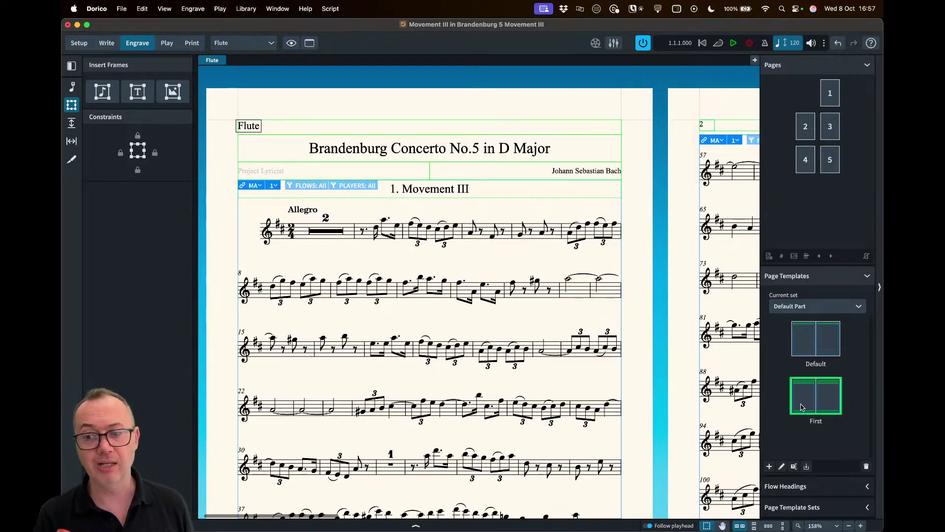
pyautogui.doubleClick(802, 408)
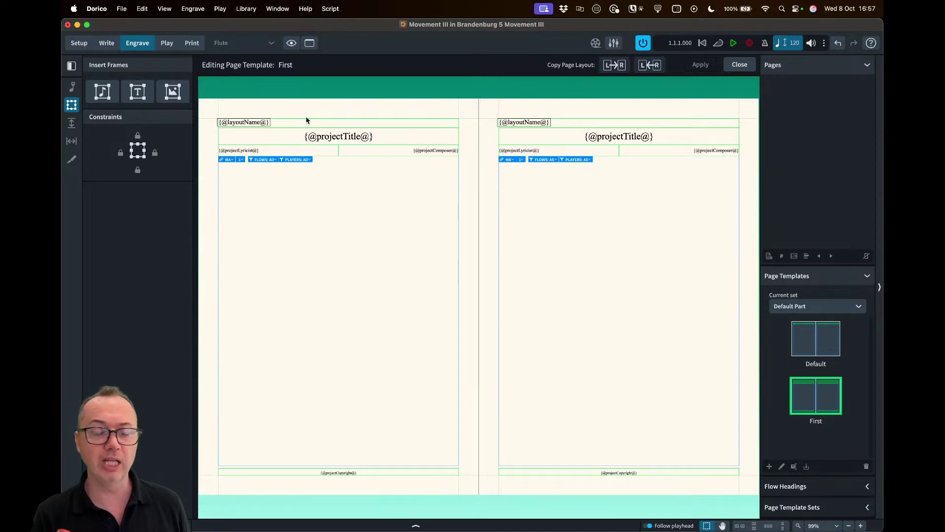
pyautogui.click(735, 66)
pyautogui.click(242, 43)
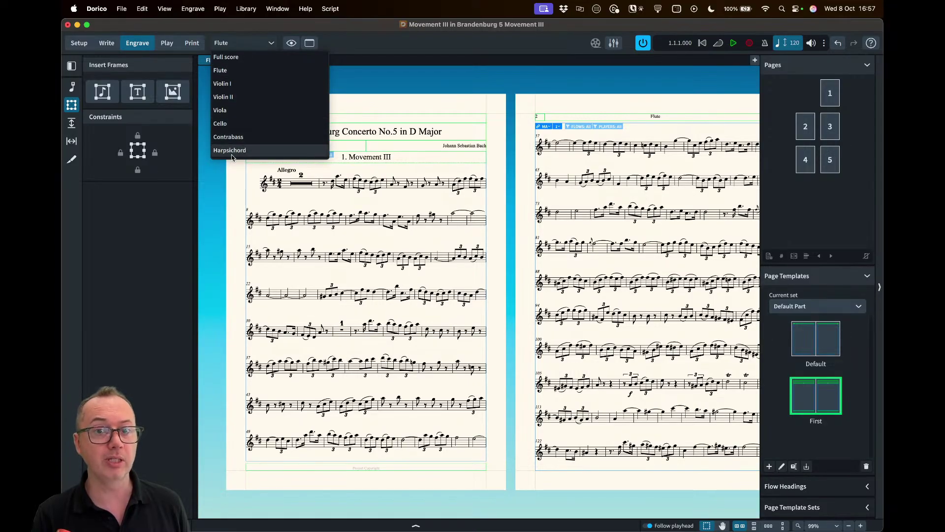
pyautogui.click(370, 121)
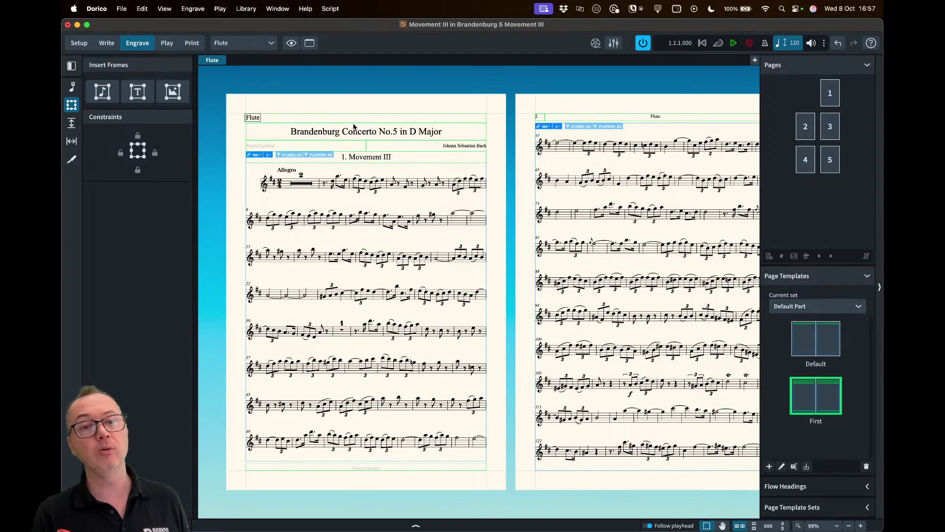
pyautogui.scroll(5, 353, 127)
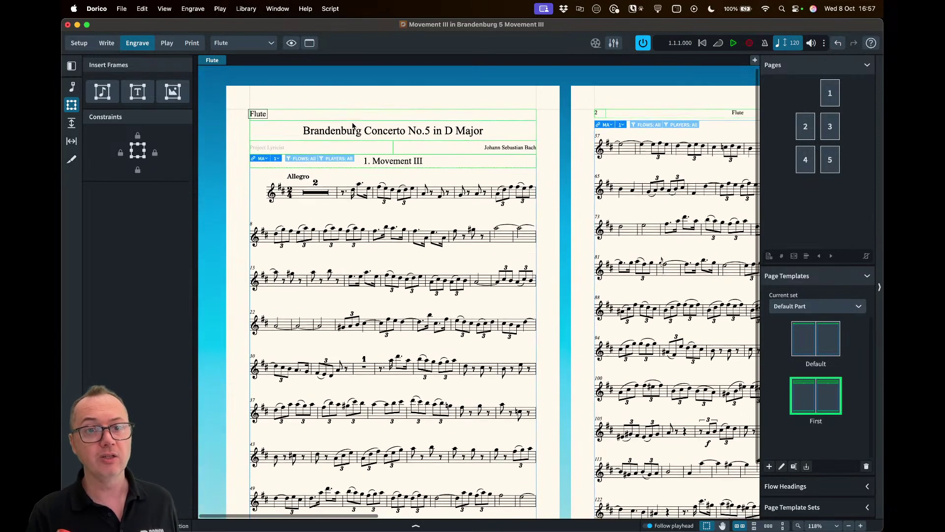
# - Open Paragraph Styles, inspect the size settings of the Dedication and Title styles, and cancel the dialog
pyautogui.click(248, 9)
pyautogui.click(263, 46)
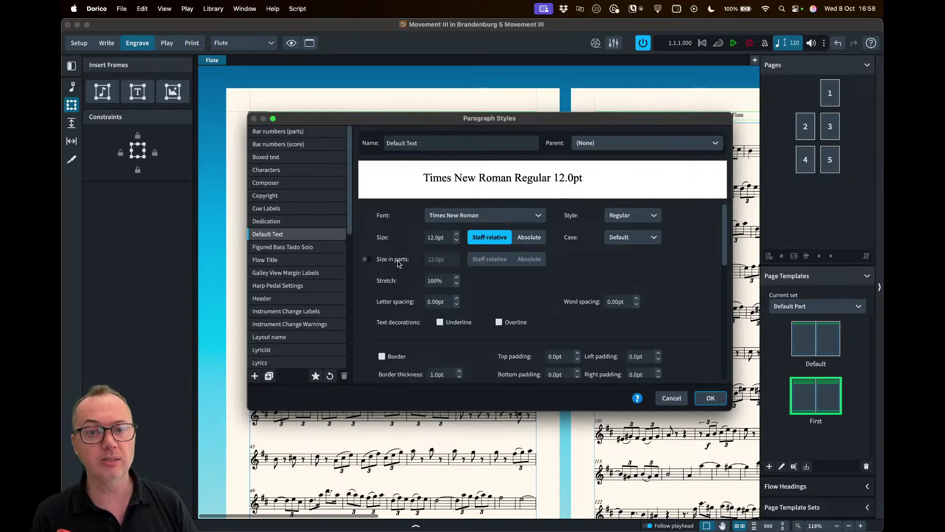
pyautogui.click(295, 223)
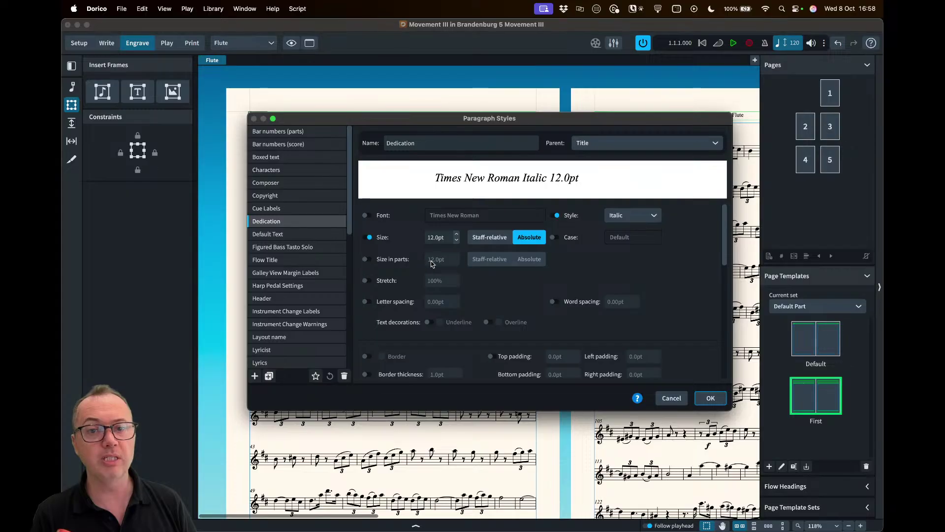
pyautogui.scroll(-5, 310, 351)
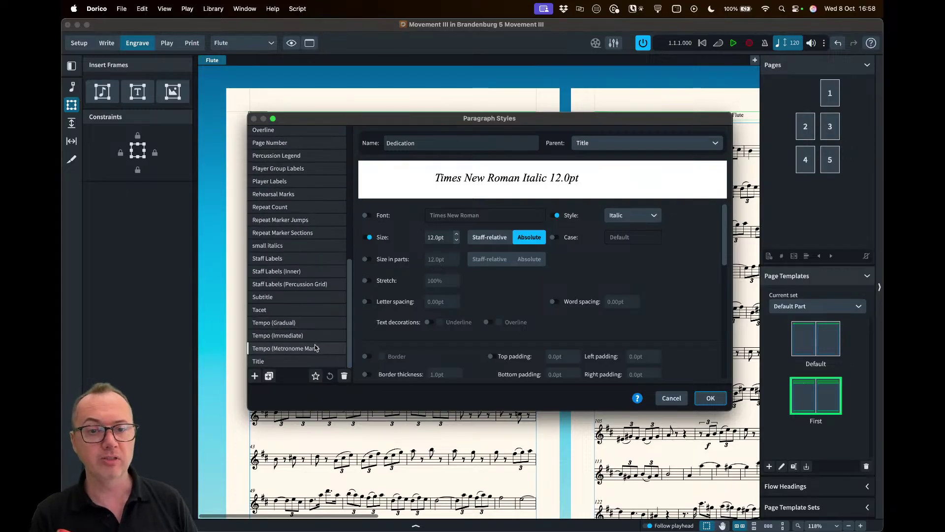
pyautogui.click(305, 361)
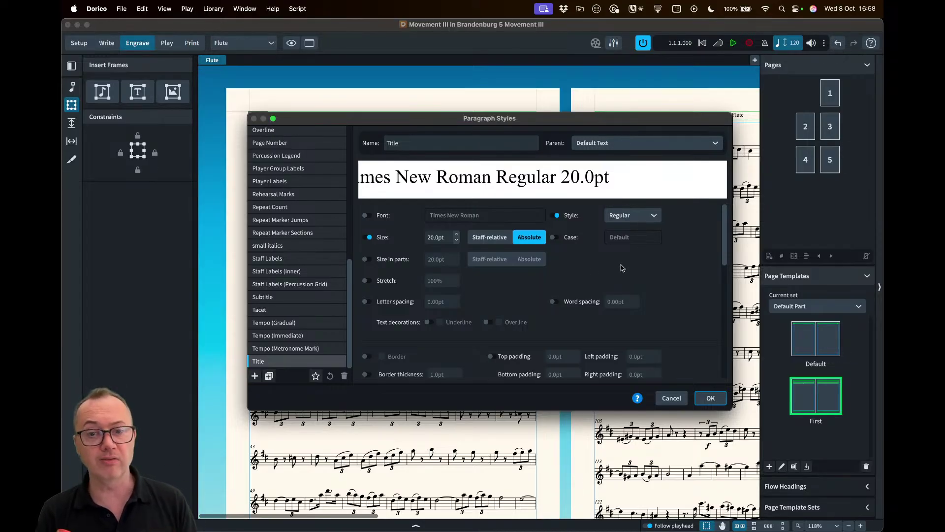
pyautogui.click(671, 398)
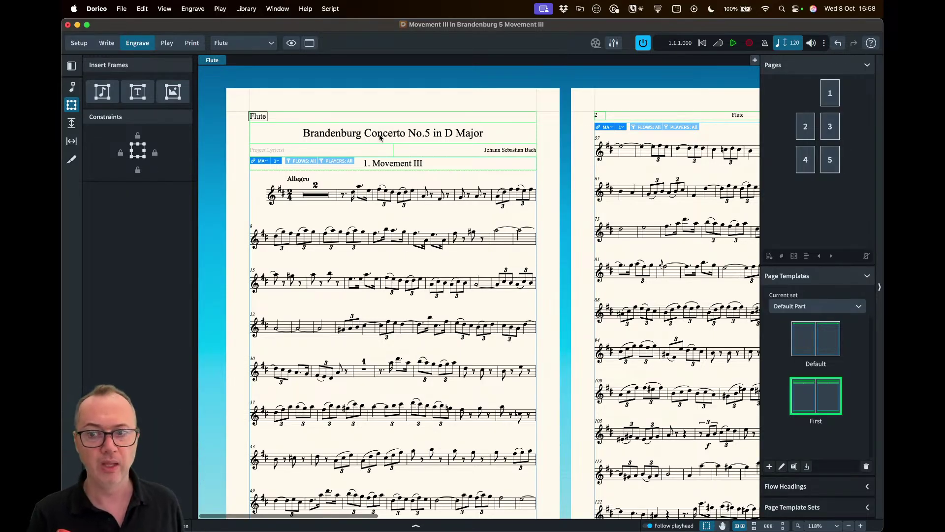
# - Open the Default page template of the Default Part set and examine the header on its first page
pyautogui.click(816, 345)
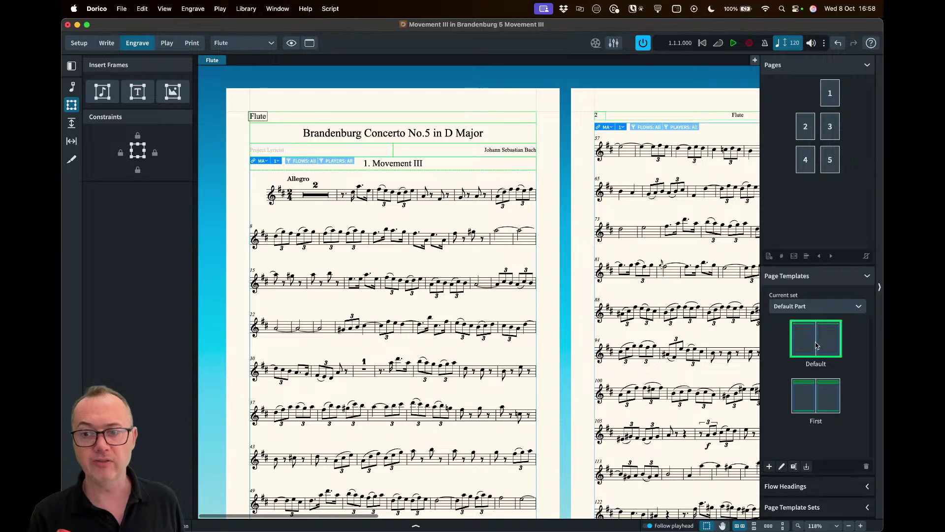
pyautogui.doubleClick(805, 339)
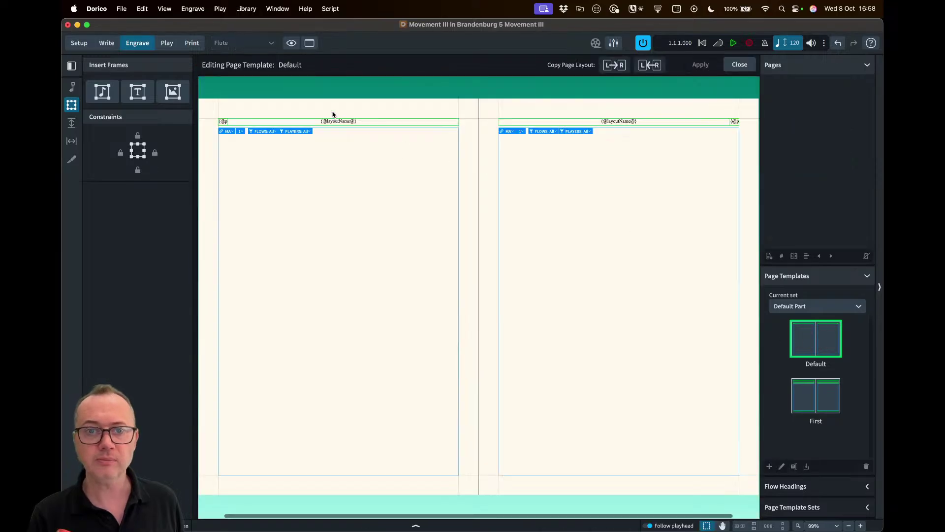
pyautogui.scroll(5, 327, 110)
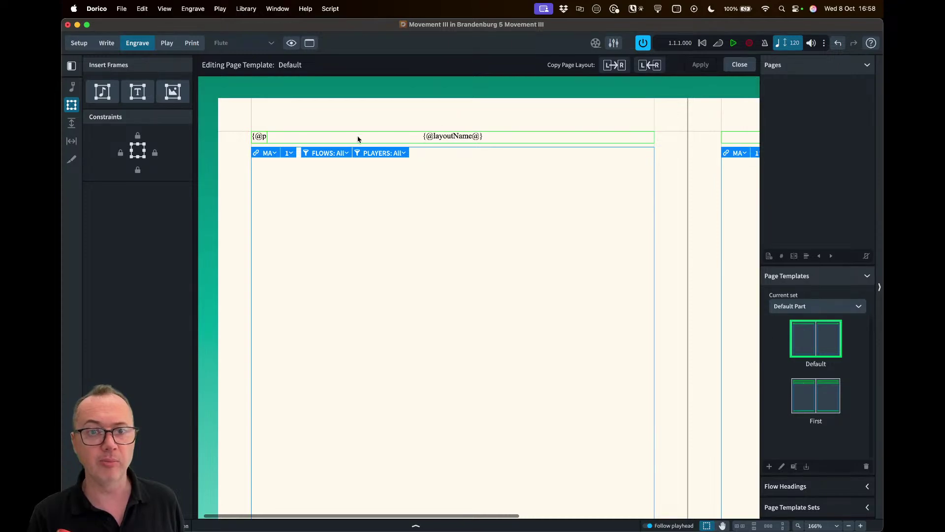
# - Close the Default page template unchanged and compare the headers on the first and following pages of the Flute part
pyautogui.click(739, 65)
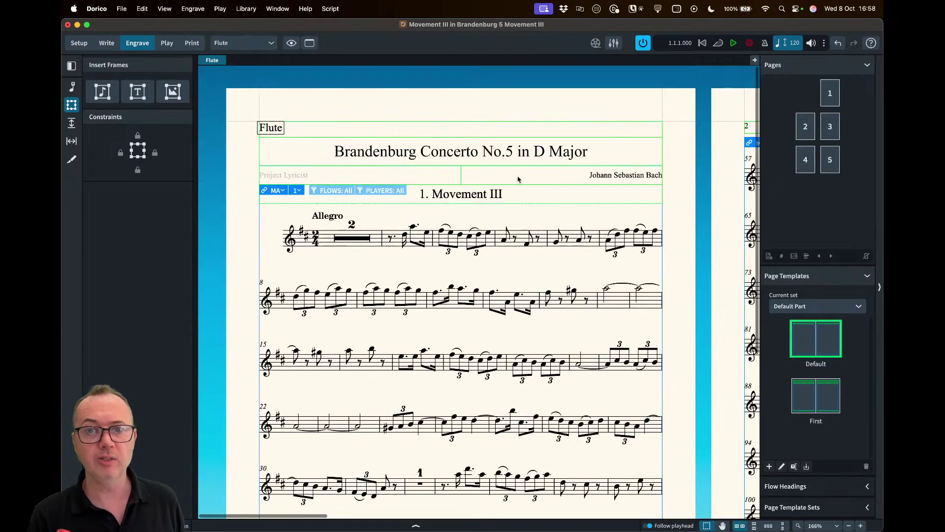
pyautogui.scroll(-2, 407, 113)
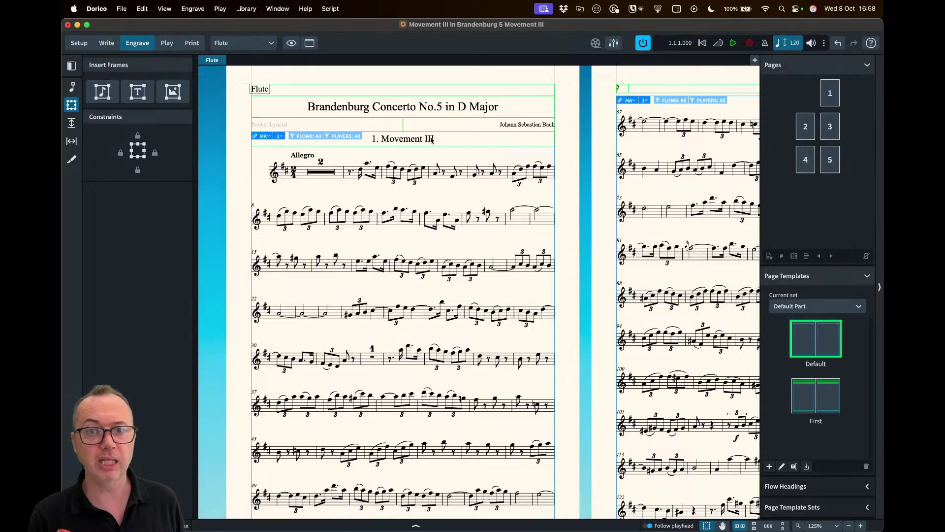
pyautogui.hscroll(10, 432, 140)
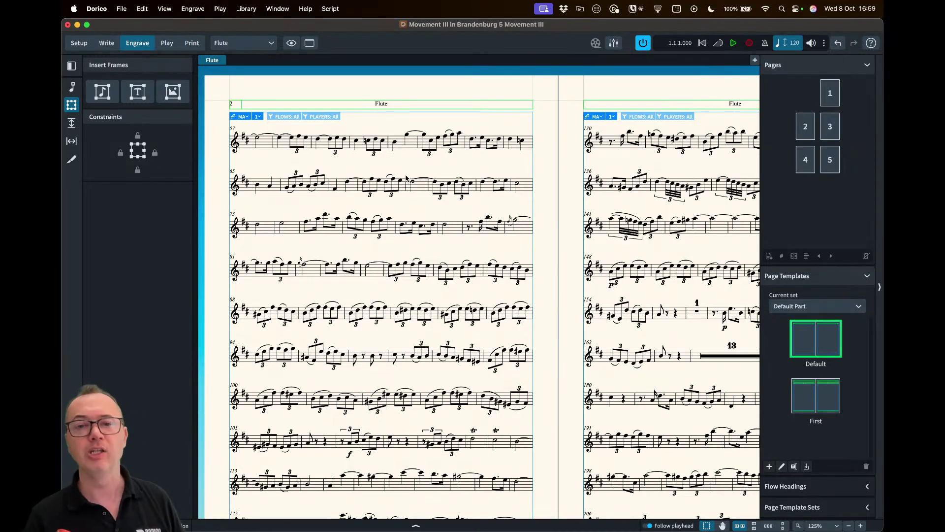
pyautogui.hscroll(-1, 408, 164)
pyautogui.hscroll(-3, 408, 164)
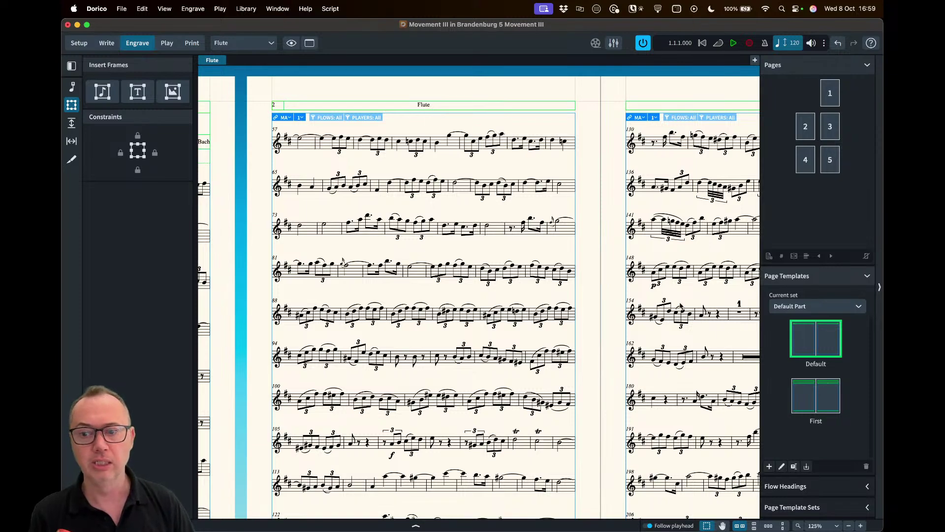
# - Reopen the Default page template, browse the Flow Info tokens available for the page header's text frame, and close the template unchanged
pyautogui.doubleClick(806, 342)
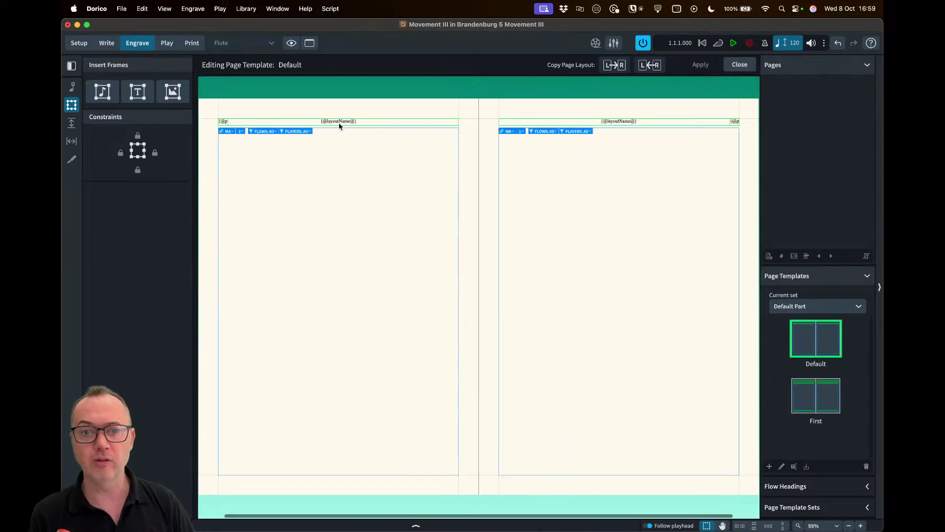
pyautogui.doubleClick(365, 122)
pyautogui.rightClick(364, 120)
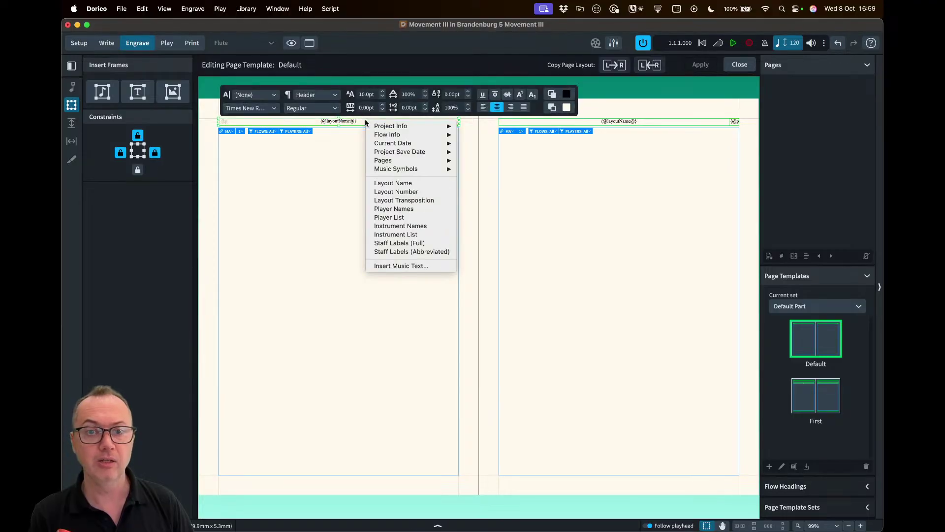
pyautogui.moveTo(390, 128)
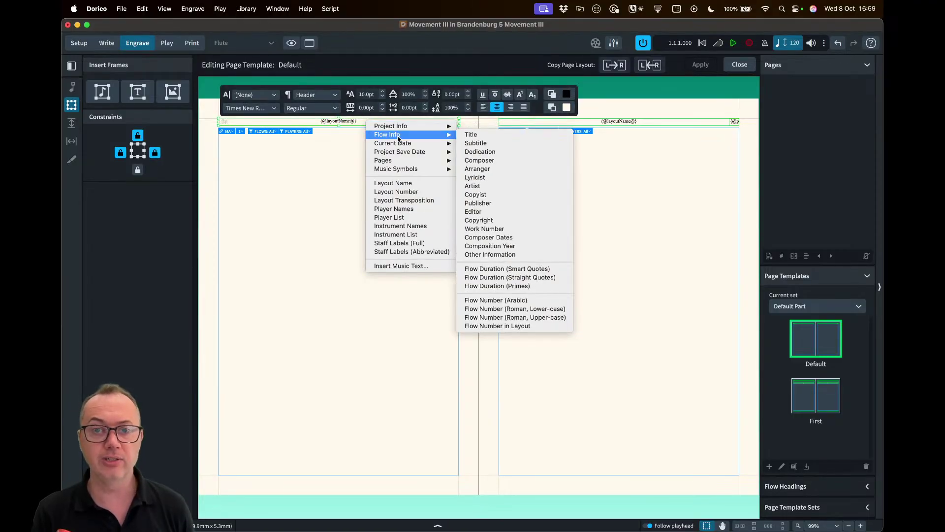
pyautogui.click(334, 162)
pyautogui.click(374, 143)
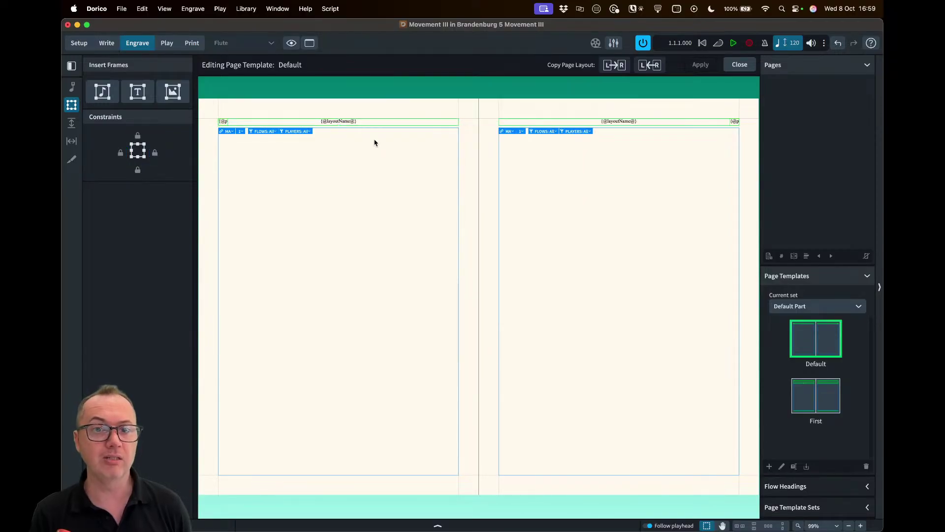
pyautogui.click(739, 65)
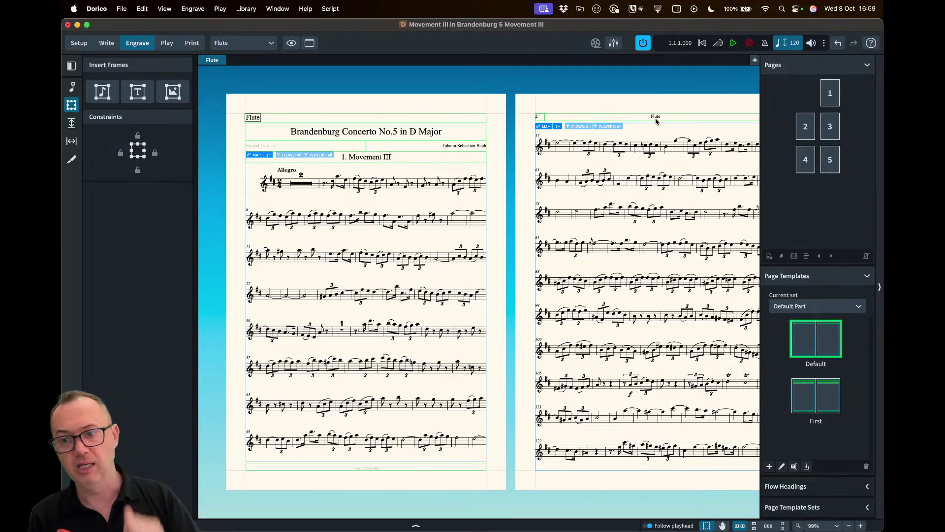
# - Switch to the Full score layout and examine the title, dedication, lyricist and subtitle frames on its first page
pyautogui.click(242, 43)
pyautogui.click(251, 61)
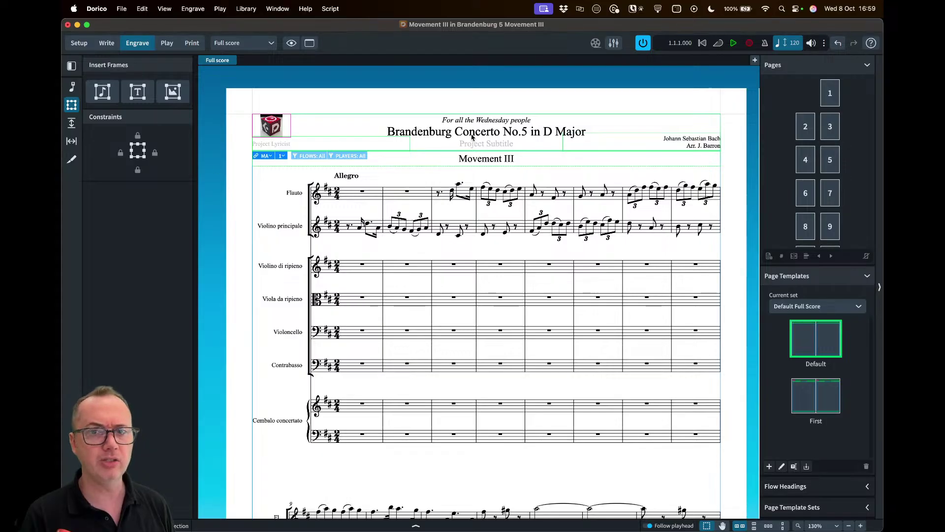
pyautogui.press('=')
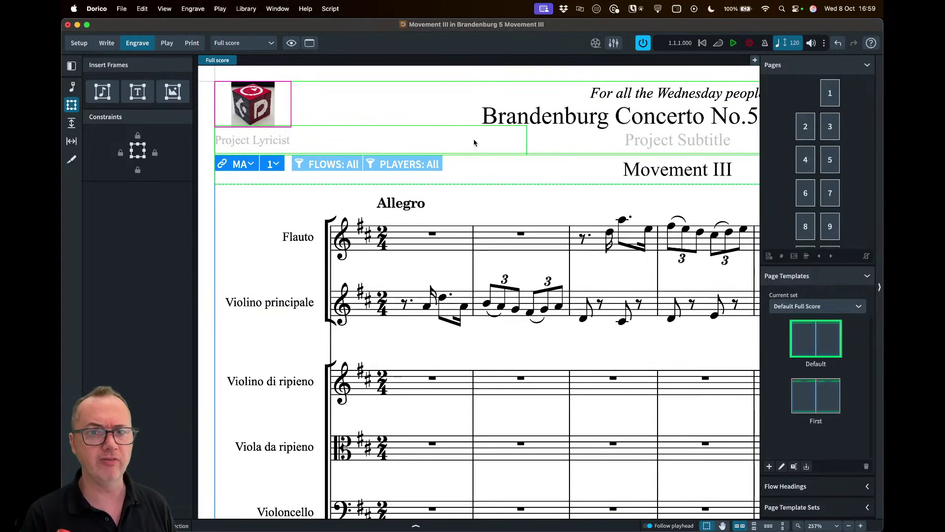
pyautogui.hscroll(-3, 474, 142)
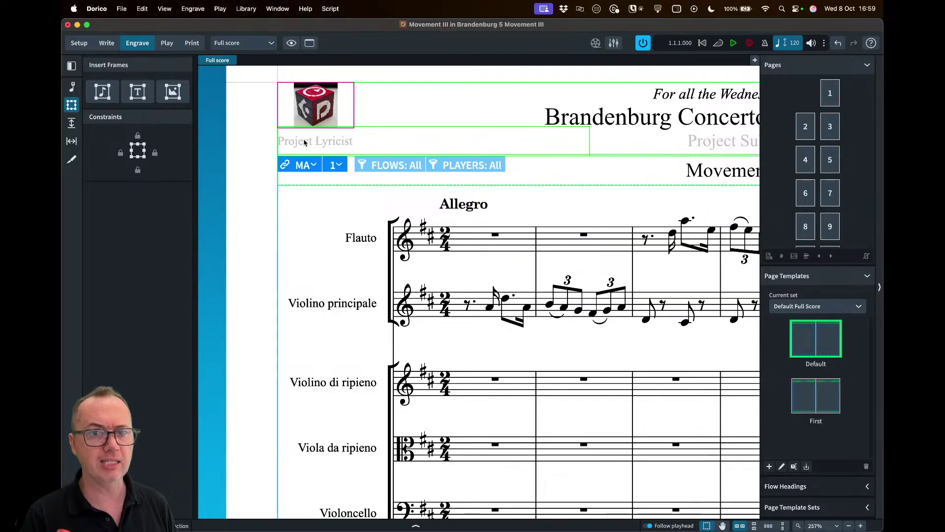
pyautogui.hscroll(8, 538, 134)
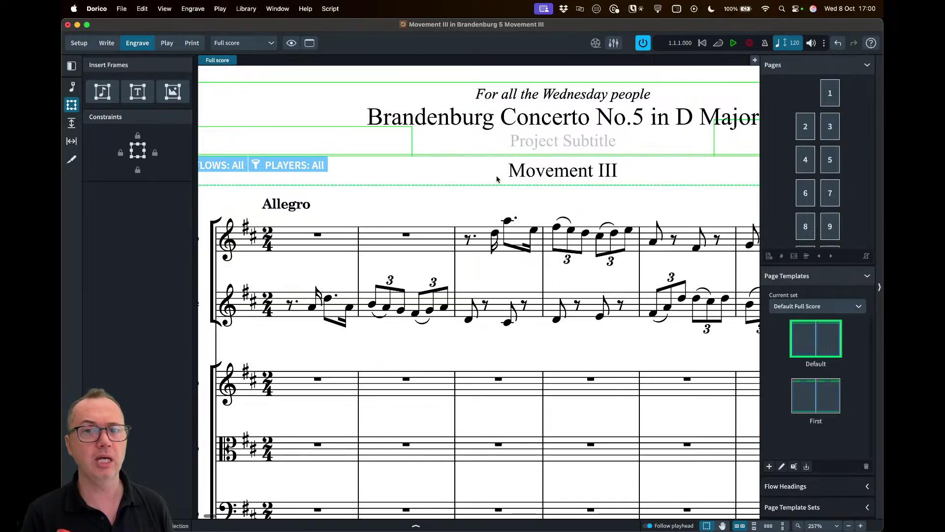
pyautogui.scroll(-3, 488, 168)
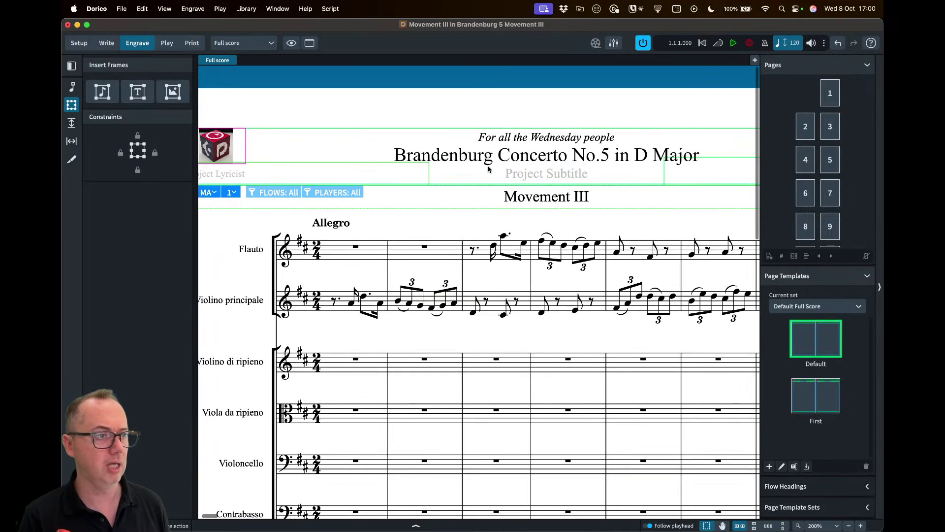
pyautogui.hscroll(1, 489, 168)
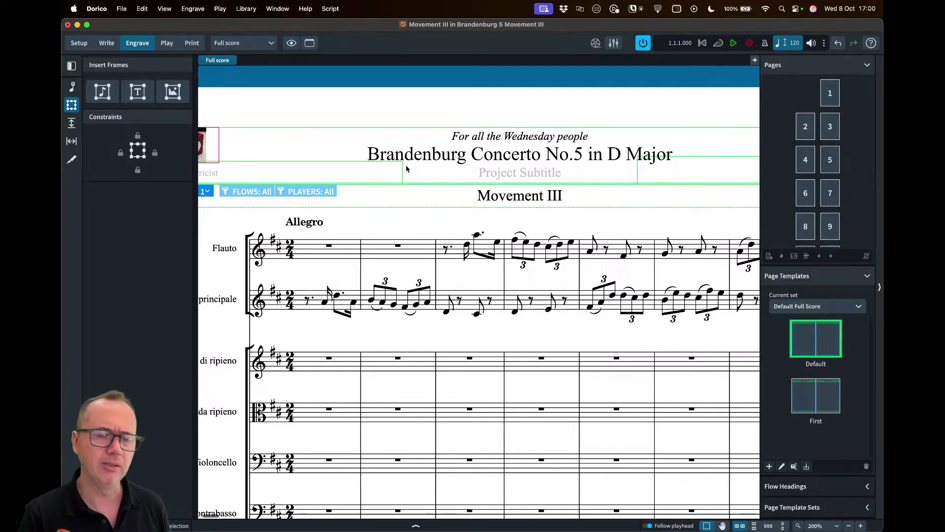
# - Open Project Info and look over the project's text fields, including Copyright and Other information
pyautogui.click(121, 8)
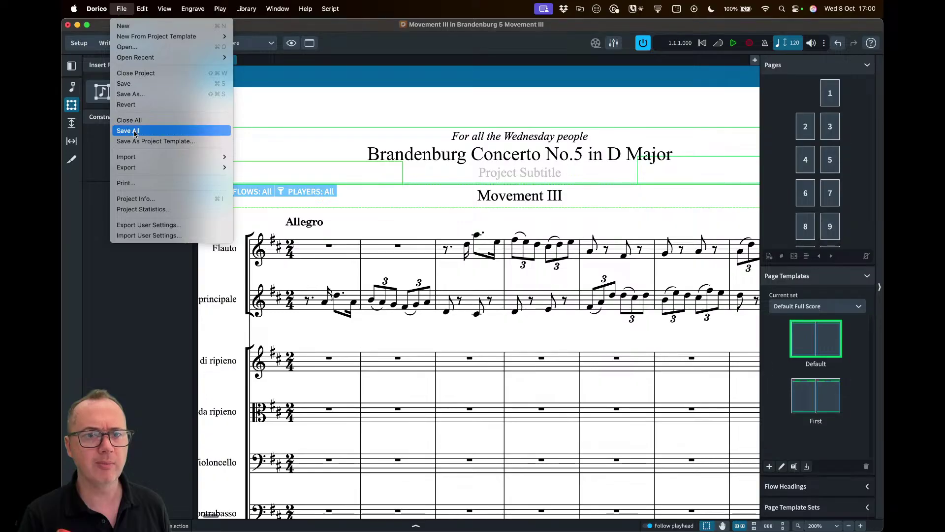
pyautogui.click(136, 199)
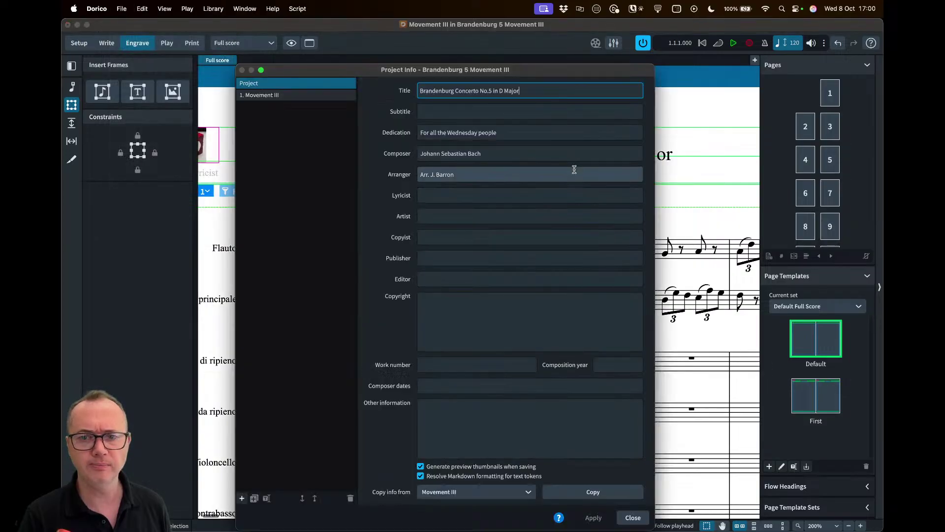
pyautogui.click(506, 317)
pyautogui.click(458, 409)
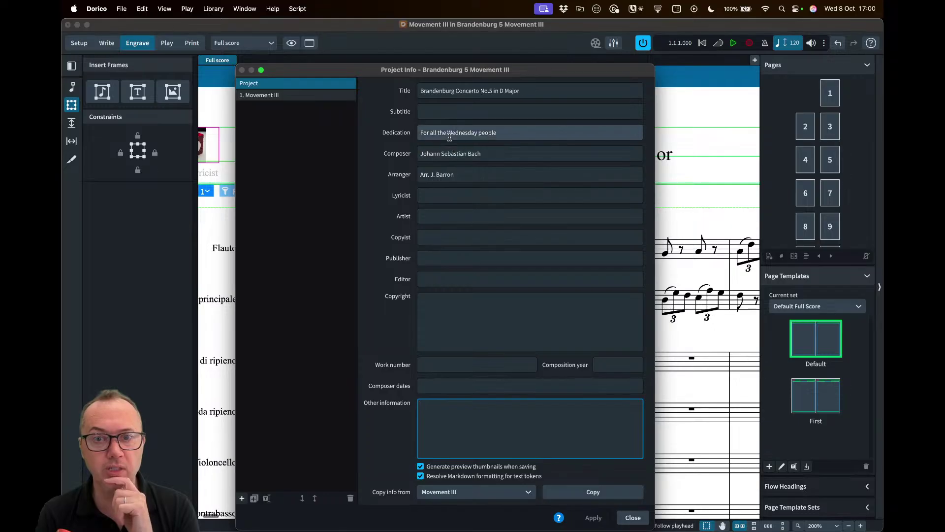
# - Italicise "Concerto" in the project title by enclosing it in single Markdown asterisks, and apply the change
pyautogui.moveTo(443, 75)
pyautogui.mouseDown()
pyautogui.moveTo(439, 285)
pyautogui.moveTo(465, 198)
pyautogui.moveTo(465, 152)
pyautogui.moveTo(465, 186)
pyautogui.mouseUp()
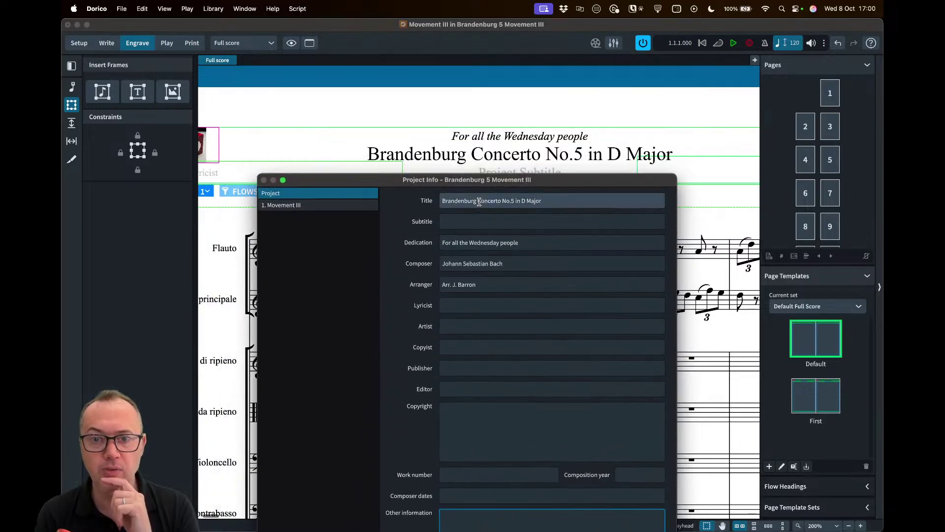
pyautogui.click(477, 202)
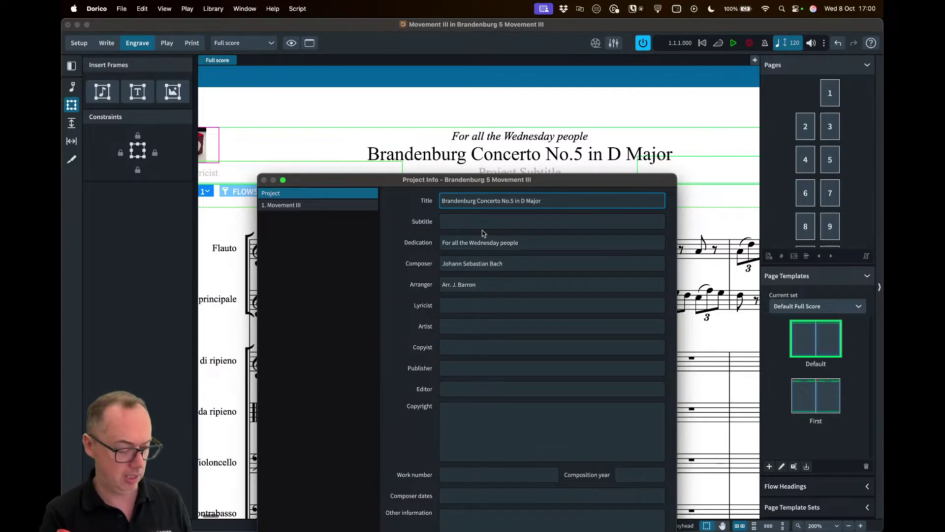
pyautogui.write('"')
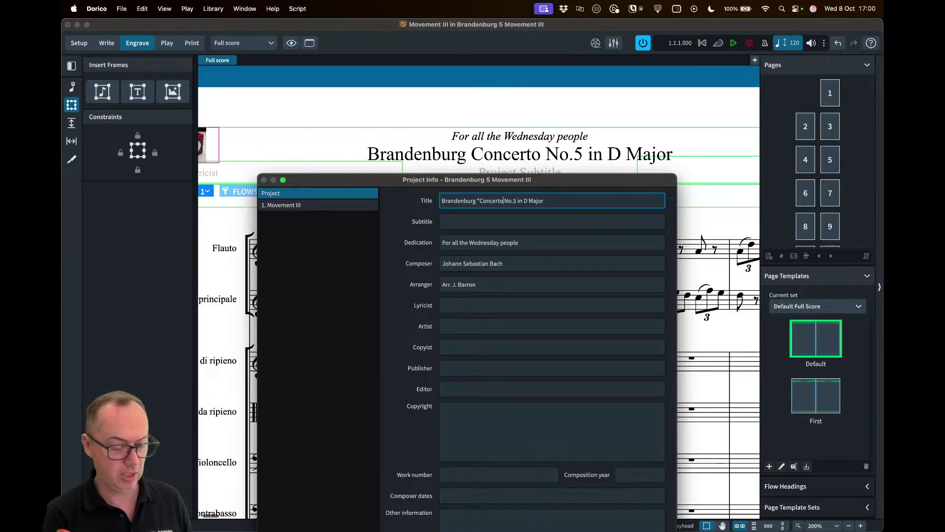
pyautogui.write('"')
pyautogui.moveTo(579, 183); pyautogui.dragTo(582, 63)
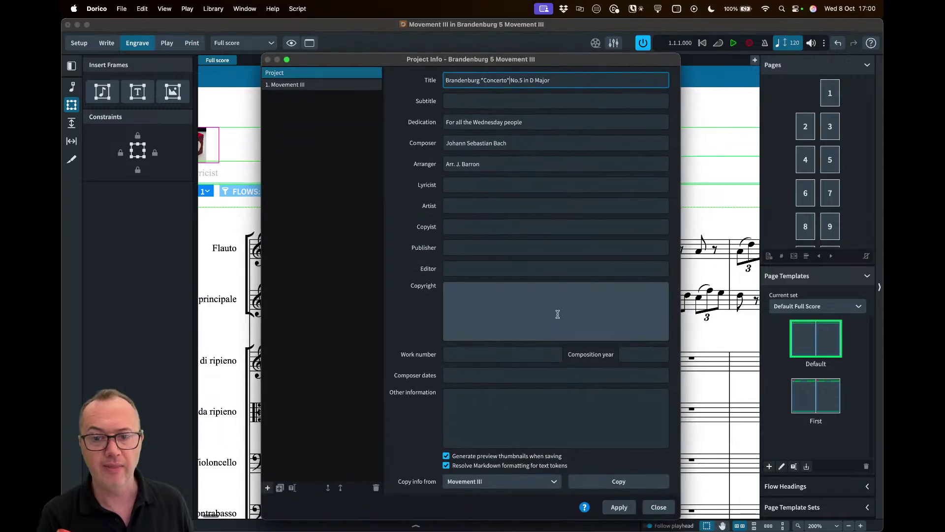
pyautogui.click(617, 507)
pyautogui.click(658, 507)
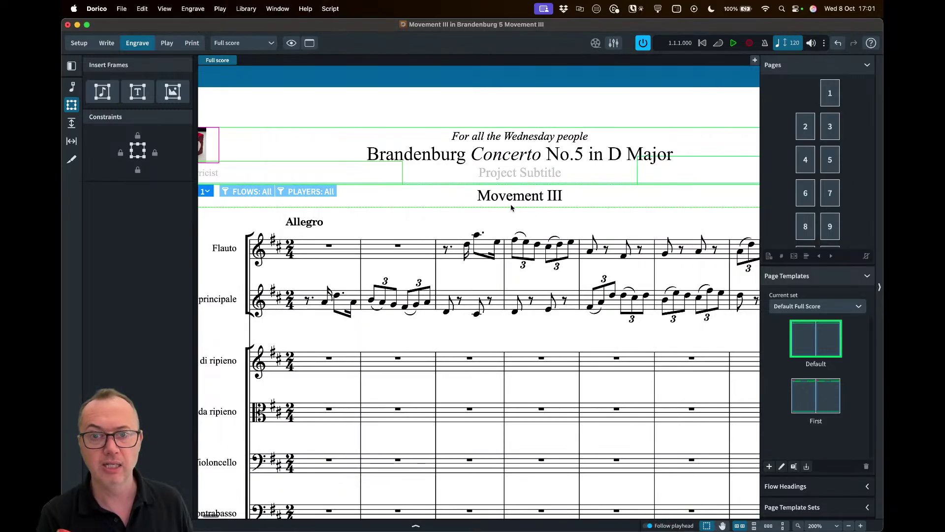
# - Make "Concerto" bold in the project title by enclosing it in double Markdown asterisks, and apply the change
pyautogui.doubleClick(500, 159)
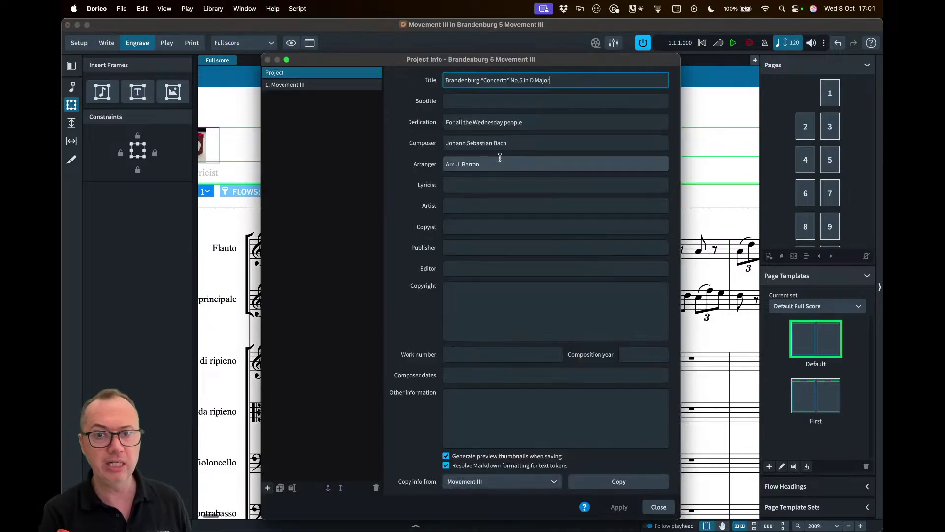
pyautogui.click(482, 80)
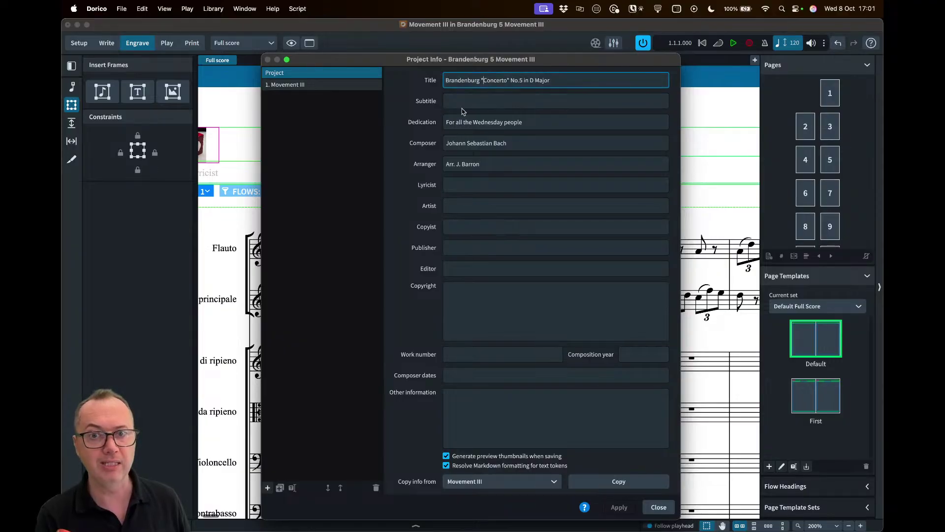
pyautogui.write('*')
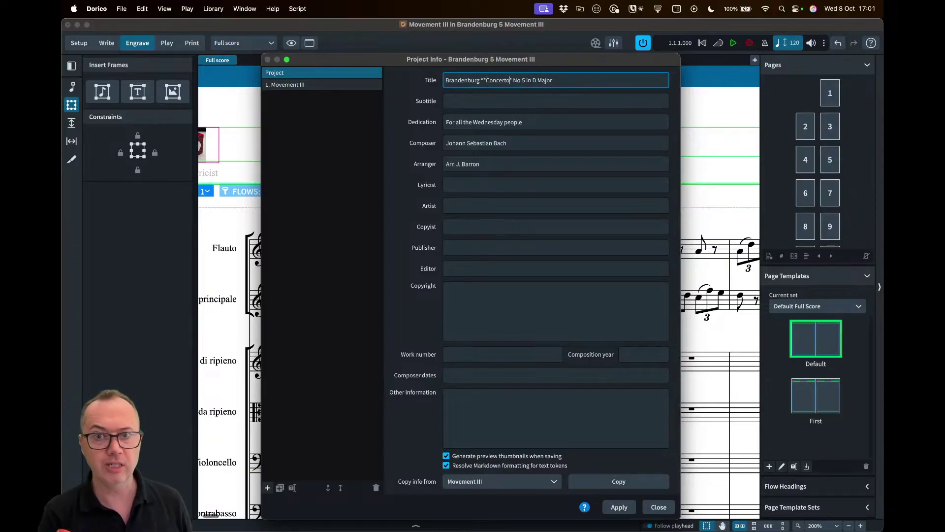
pyautogui.press('Right')
pyautogui.press('Right')
pyautogui.press('Right')
pyautogui.press('Right')
pyautogui.press('Right')
pyautogui.press('Right')
pyautogui.press('Right')
pyautogui.press('Right')
pyautogui.press('Right')
pyautogui.write('*')
pyautogui.click(619, 507)
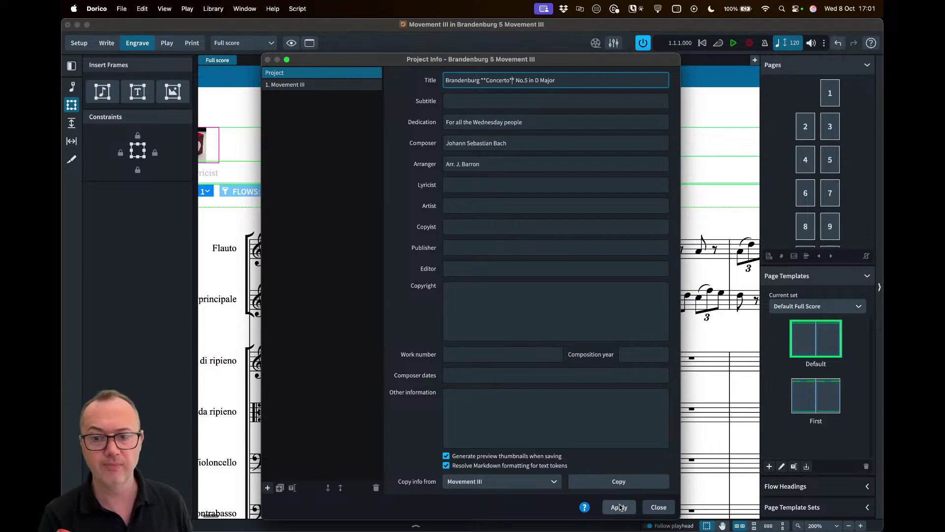
pyautogui.click(659, 507)
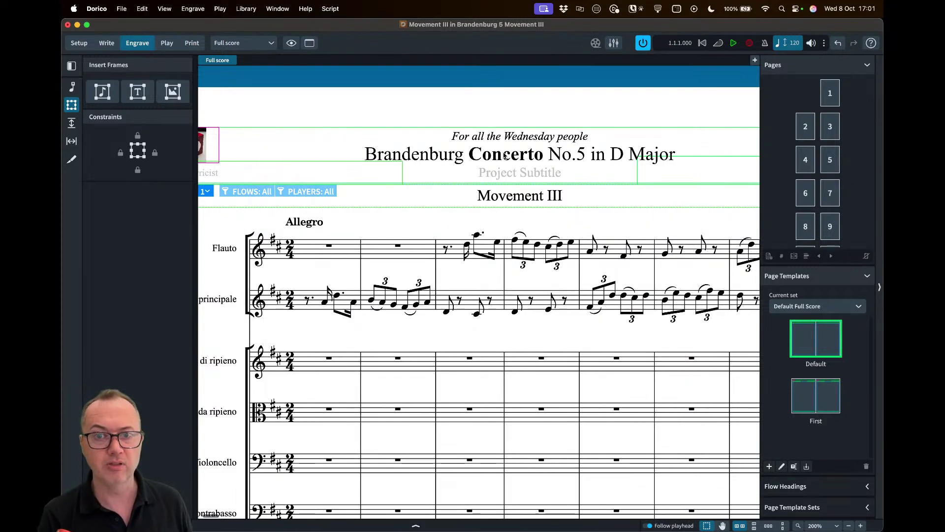
# - Remove the Markdown asterisks around "Concerto" so the project title reads "Brandenburg Concerto No.5 in D Major", and apply the change
pyautogui.press('super+i')
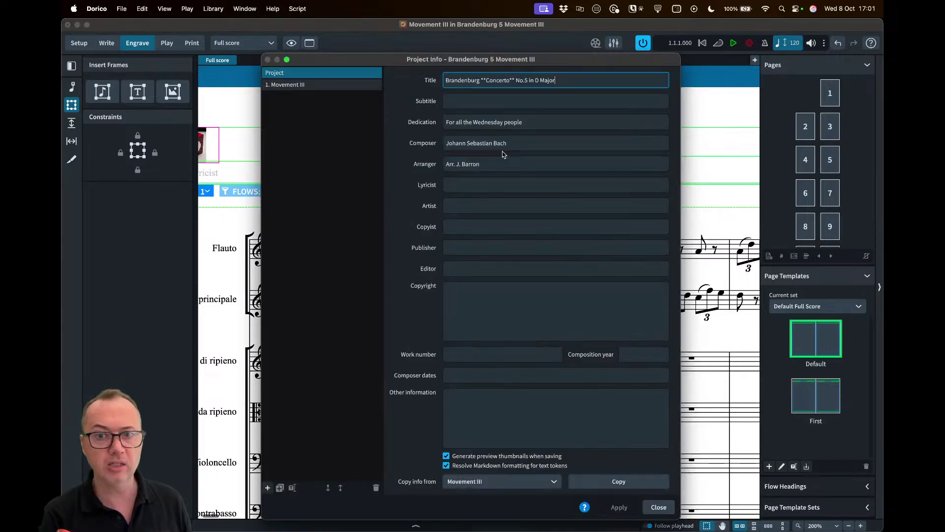
pyautogui.click(485, 80)
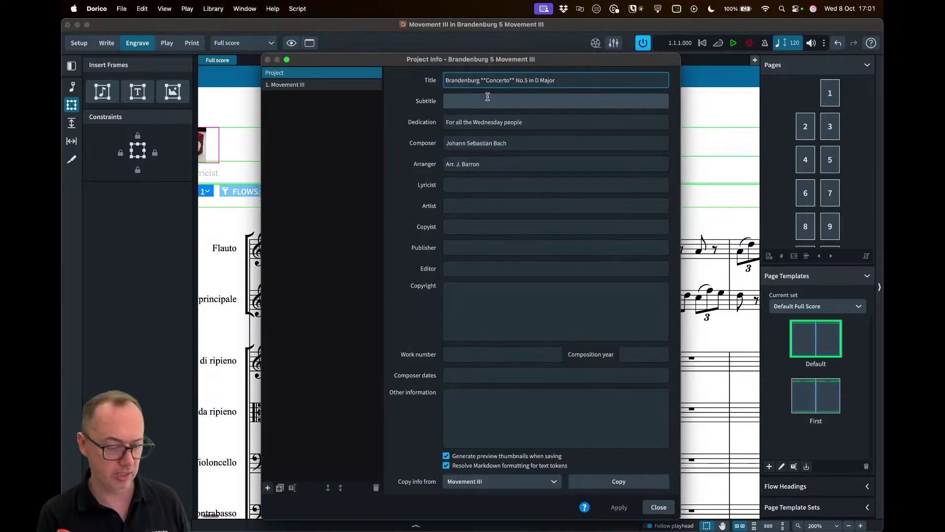
pyautogui.press('BackSpace')
pyautogui.press('BackSpace')
pyautogui.click(509, 84)
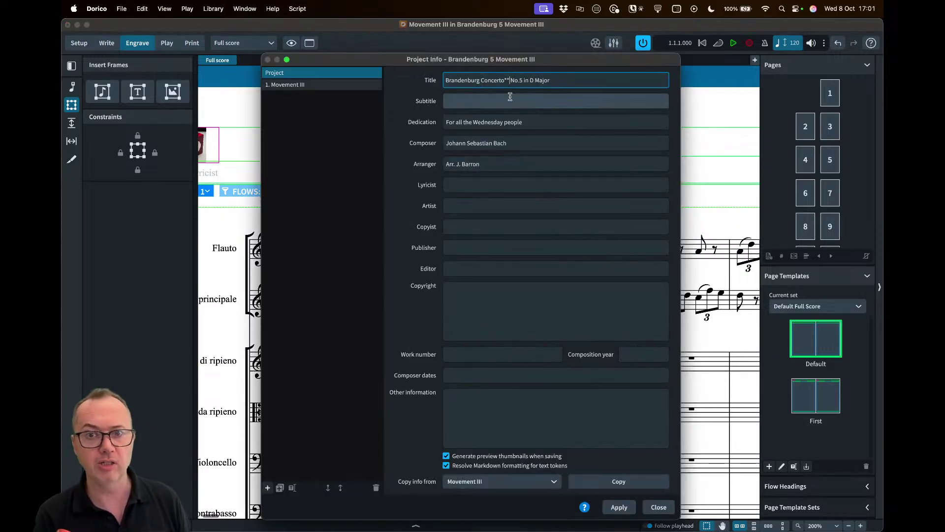
pyautogui.press('BackSpace')
pyautogui.press('BackSpace')
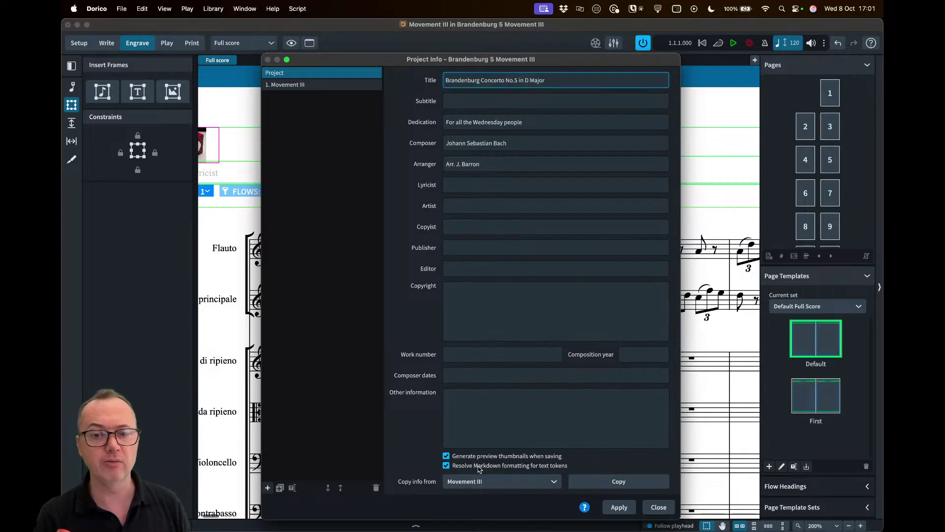
pyautogui.click(619, 506)
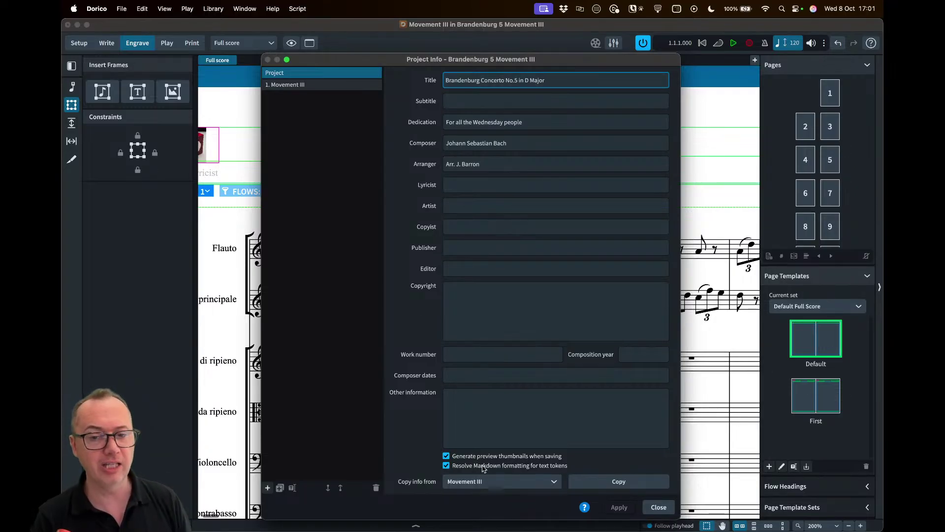
pyautogui.click(648, 509)
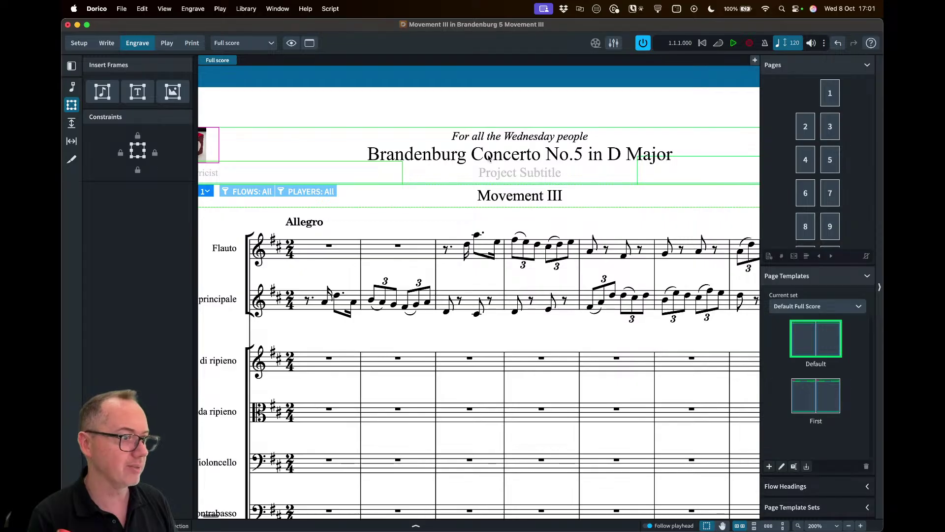
pyautogui.scroll(-5, 528, 192)
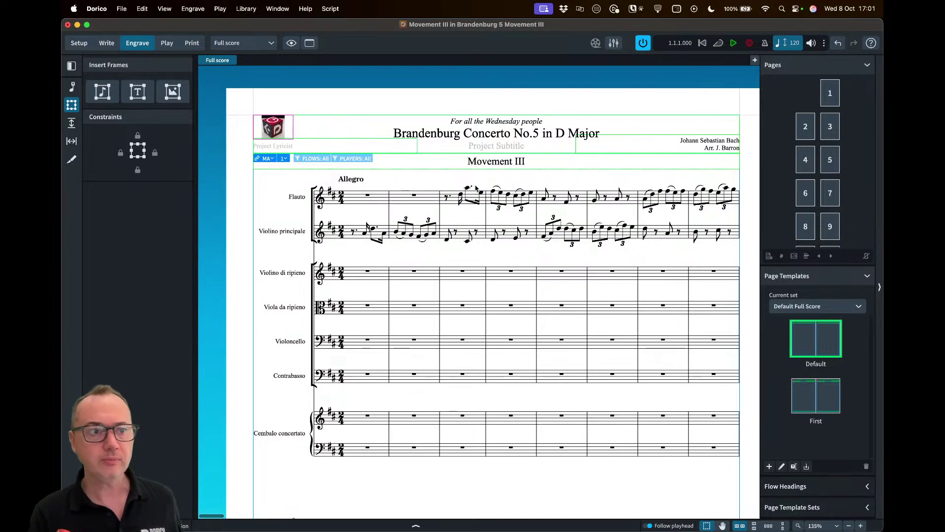
# - Examine the staff labels in the full score, comparing those on the first system with those on subsequent systems and page 2
pyautogui.scroll(-4, 475, 186)
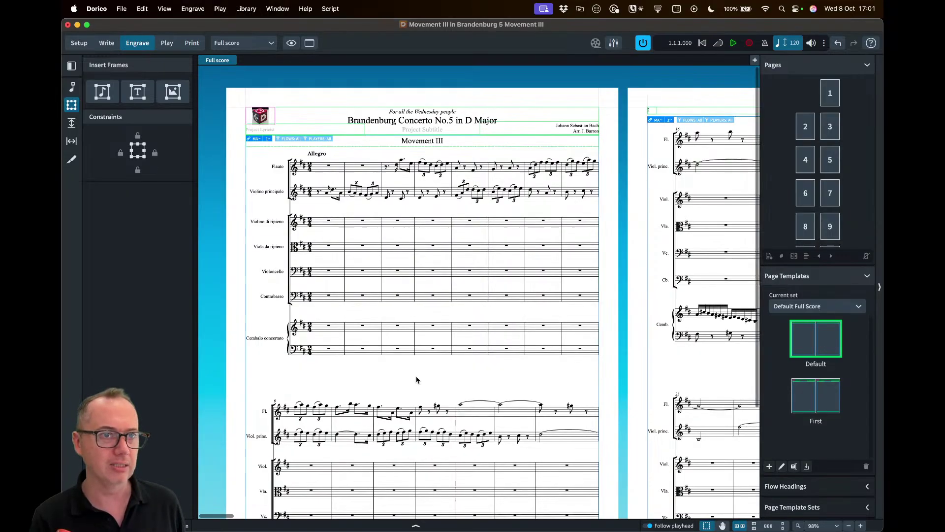
pyautogui.scroll(-4, 415, 379)
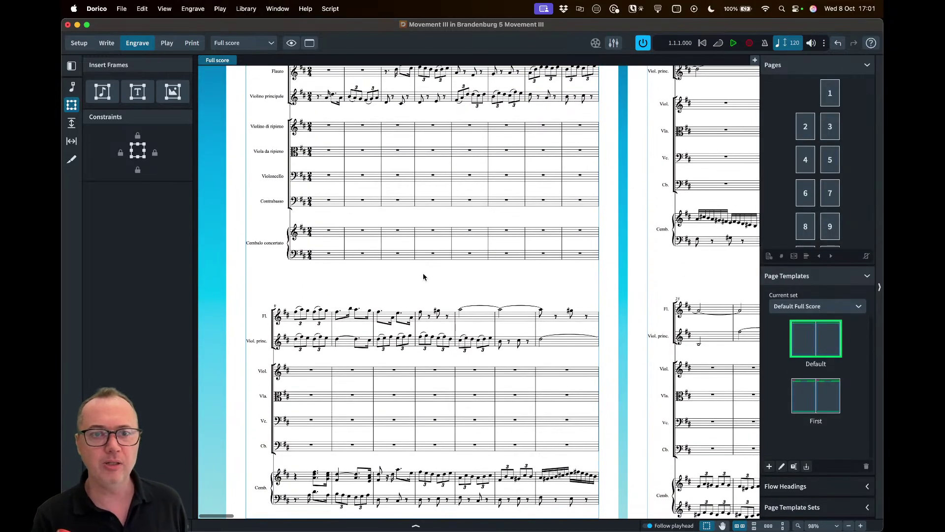
pyautogui.press('x')
pyautogui.scroll(1, 423, 277)
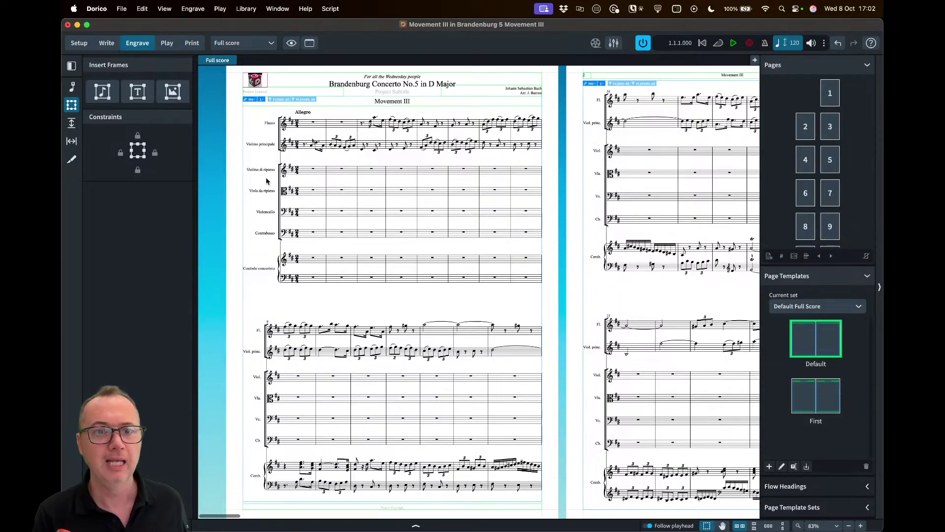
pyautogui.scroll(5, 268, 181)
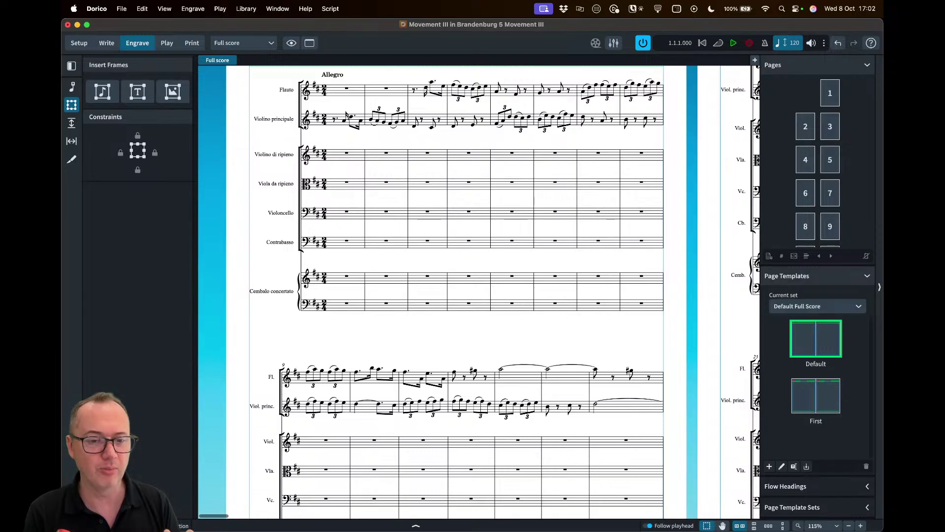
pyautogui.scroll(-2, 381, 271)
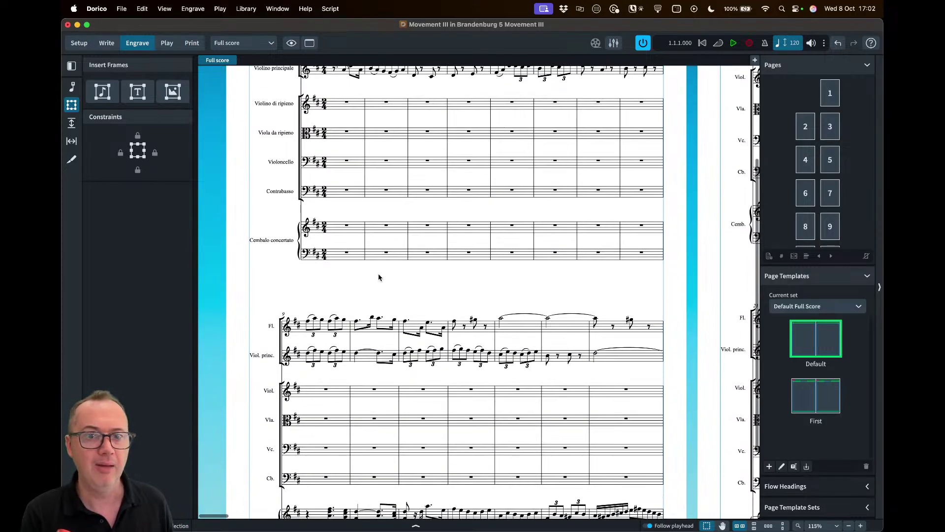
pyautogui.scroll(3, 322, 190)
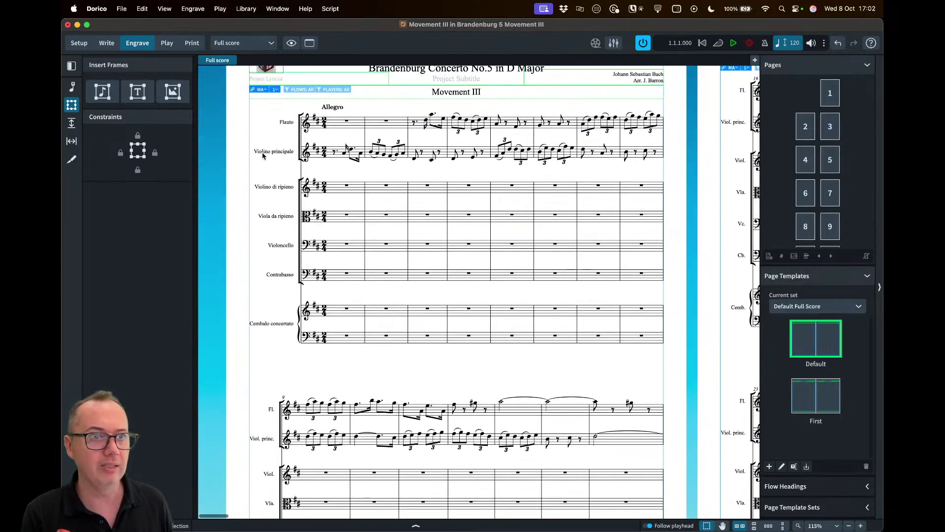
pyautogui.scroll(3, 263, 156)
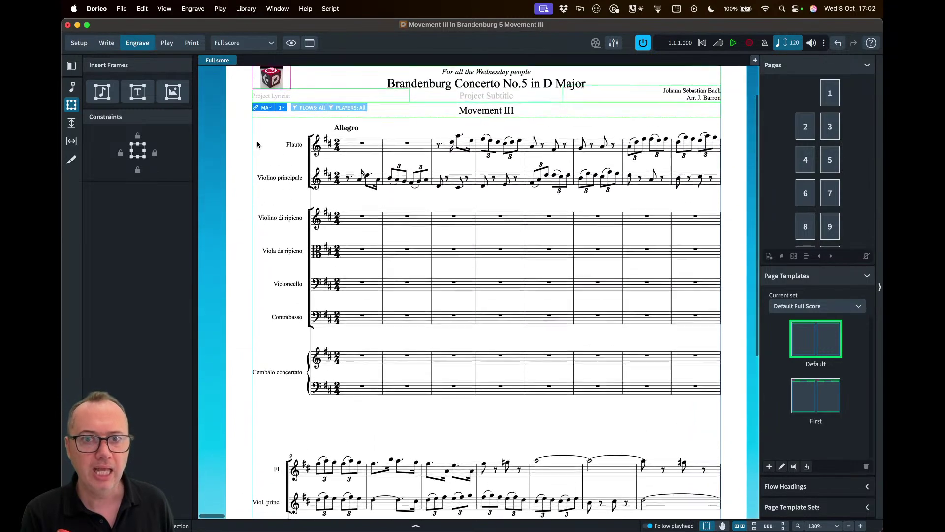
pyautogui.scroll(1, 258, 144)
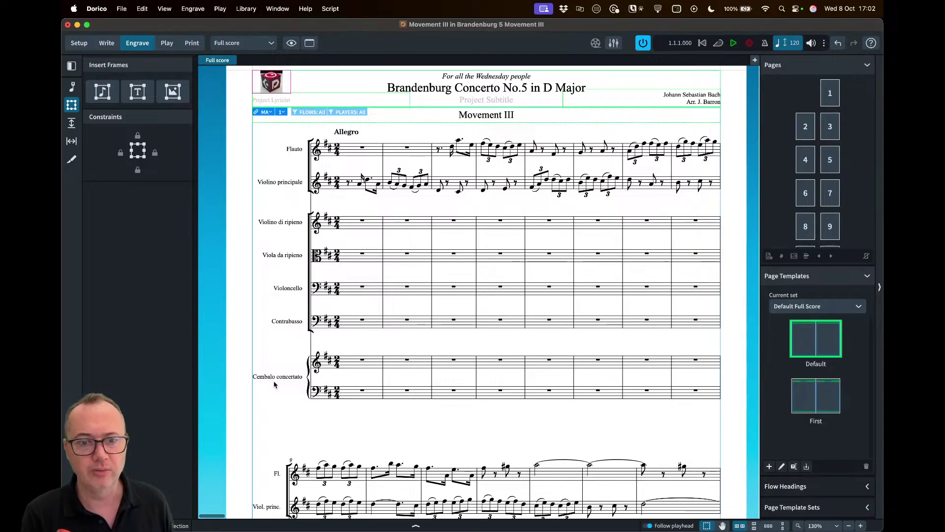
pyautogui.hscroll(10, 480, 166)
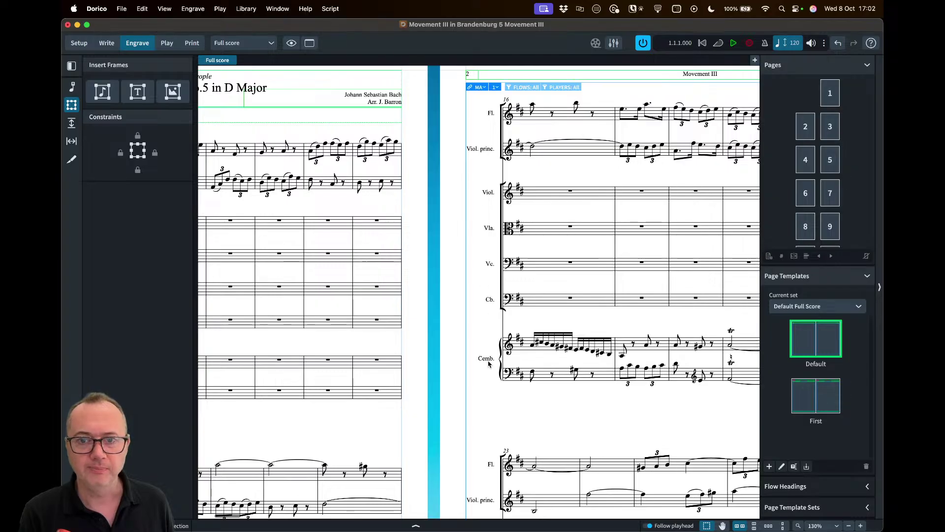
pyautogui.hscroll(-10, 488, 364)
pyautogui.scroll(-5, 358, 251)
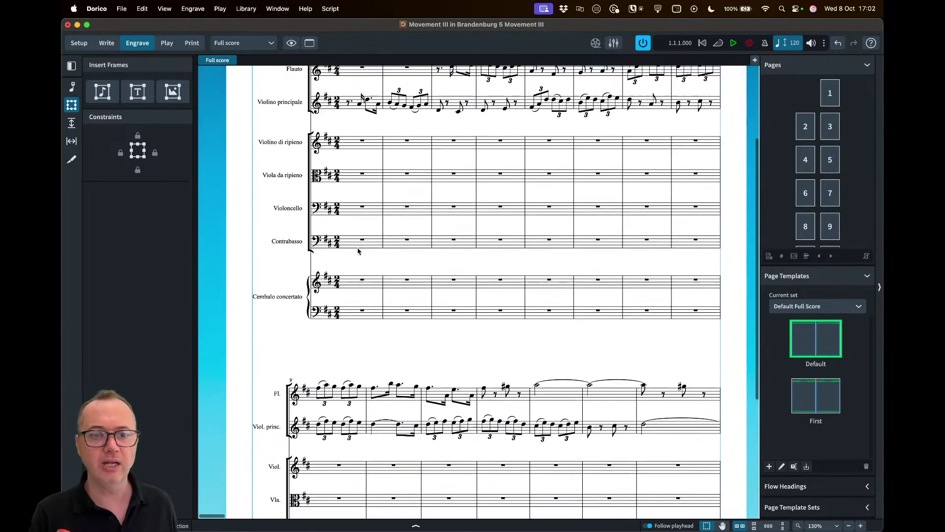
pyautogui.scroll(-1, 357, 251)
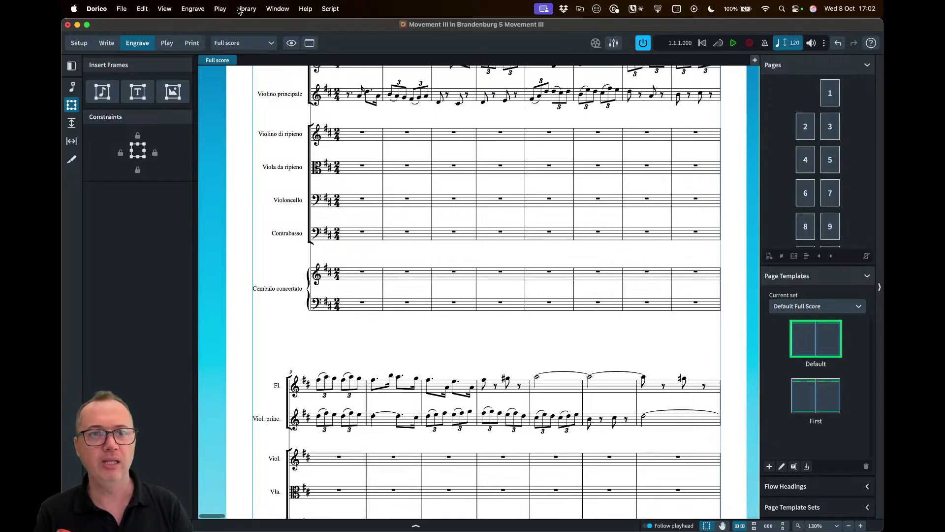
# - Review the full score's Staff Labels settings in Layout Options for the first and subsequent systems, and close the dialog
pyautogui.click(239, 9)
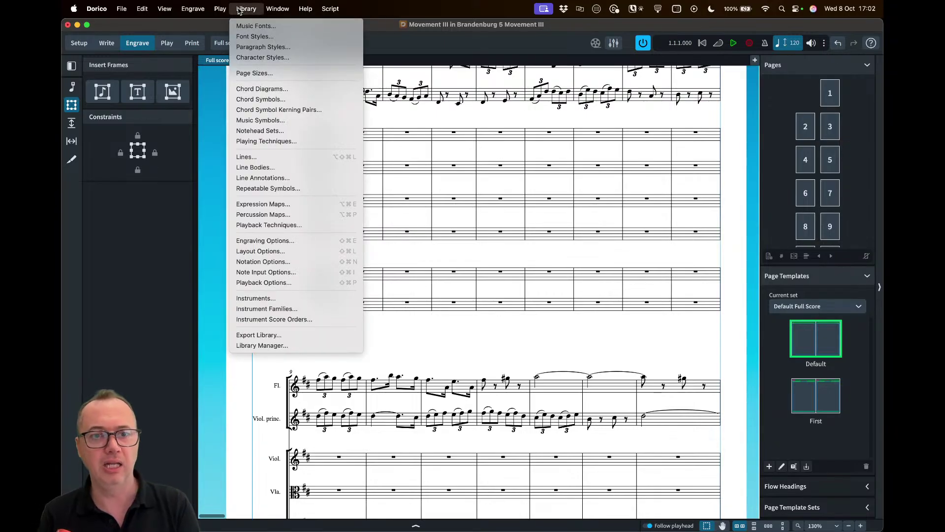
pyautogui.click(271, 252)
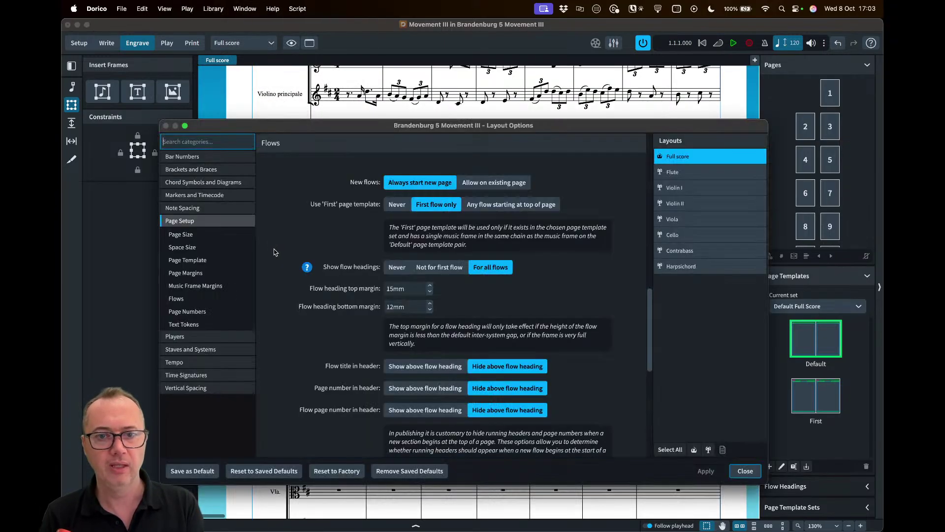
pyautogui.click(215, 349)
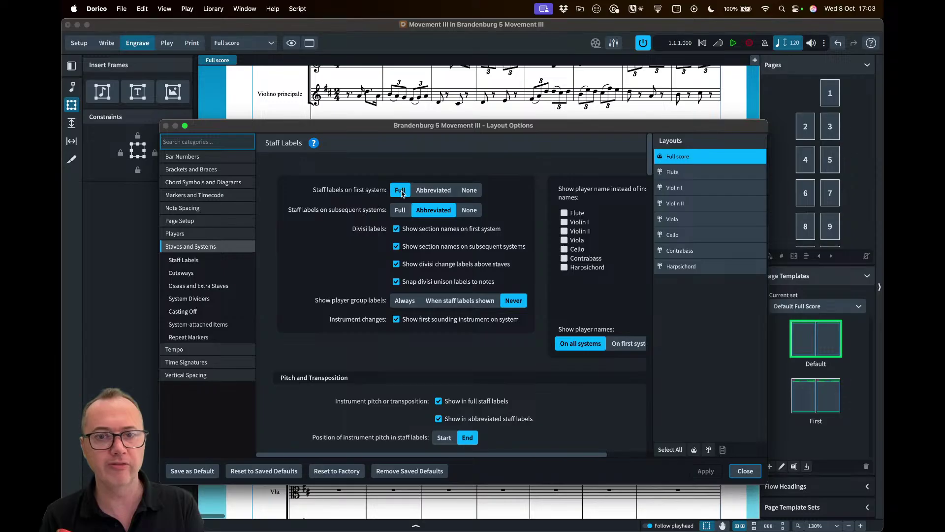
pyautogui.moveTo(340, 129); pyautogui.dragTo(325, 159)
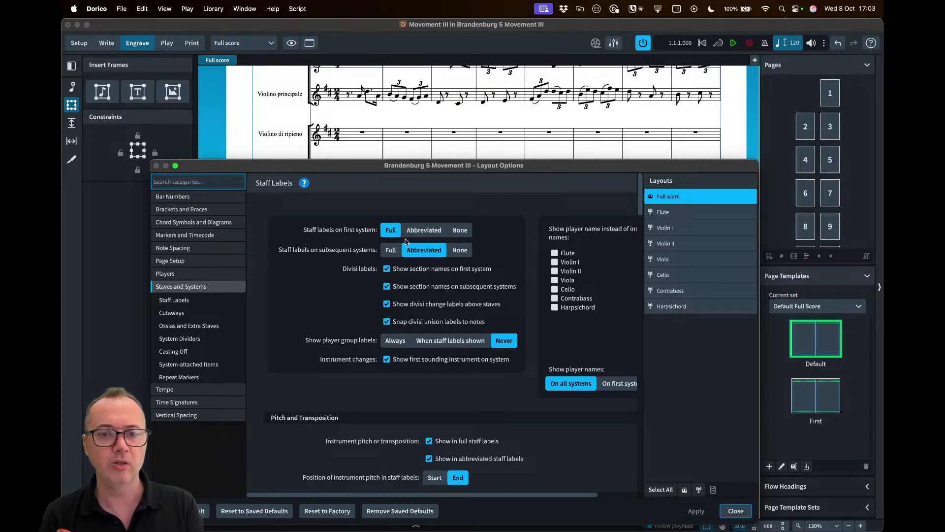
pyautogui.moveTo(370, 167); pyautogui.dragTo(340, 116)
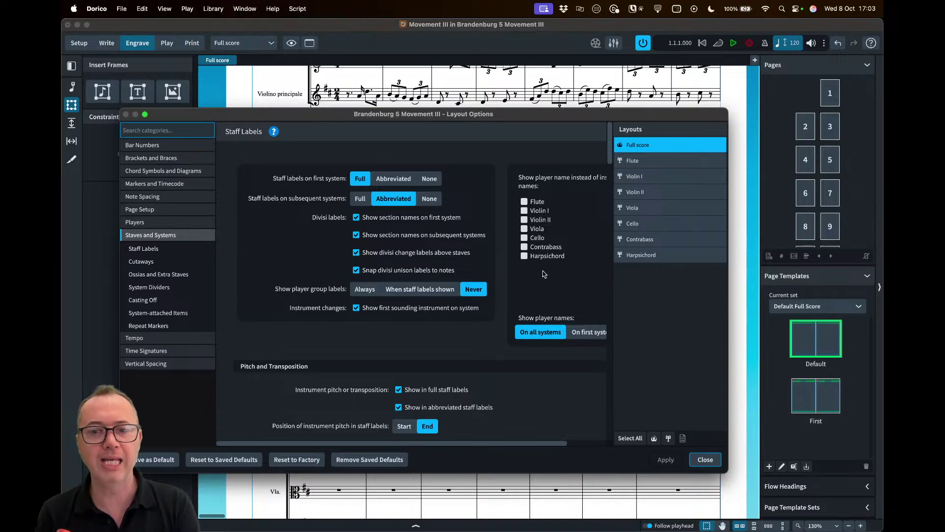
pyautogui.click(704, 459)
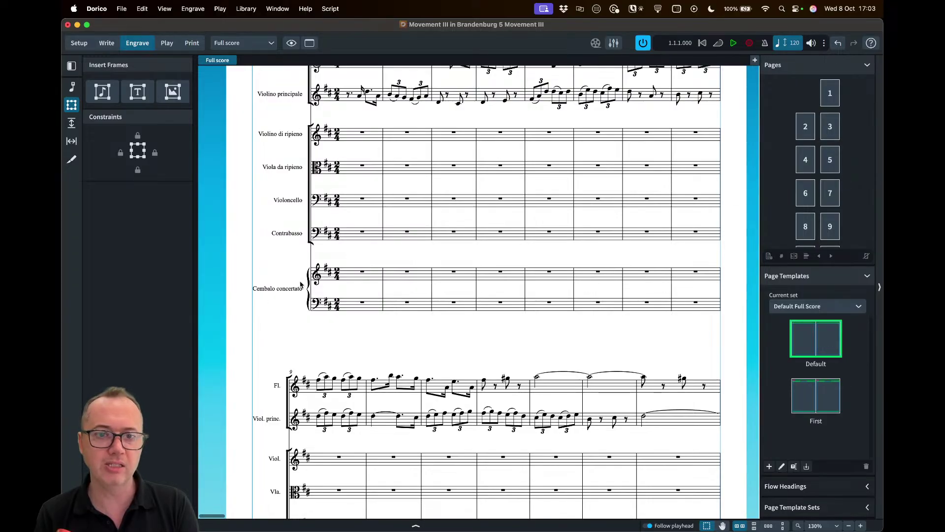
# - In Setup mode, edit the Harpsichord's instrument names so the full name "Cembalo concertato" breaks onto two lines before "concertato"
pyautogui.scroll(4, 293, 195)
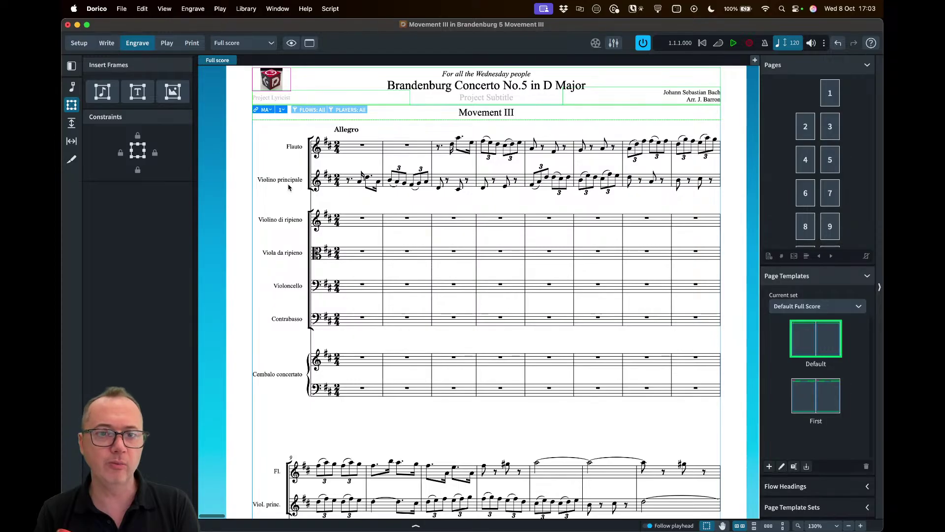
pyautogui.click(82, 43)
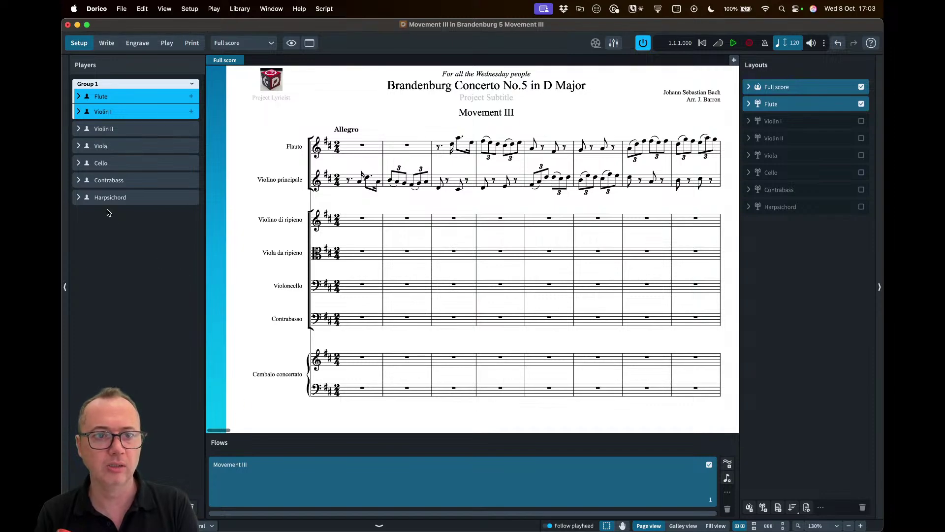
pyautogui.click(79, 197)
pyautogui.click(113, 198)
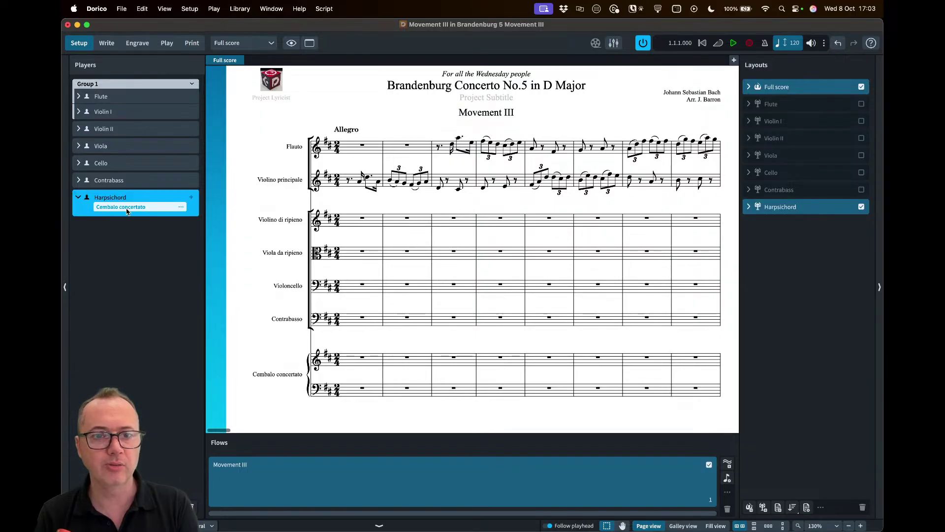
pyautogui.click(181, 209)
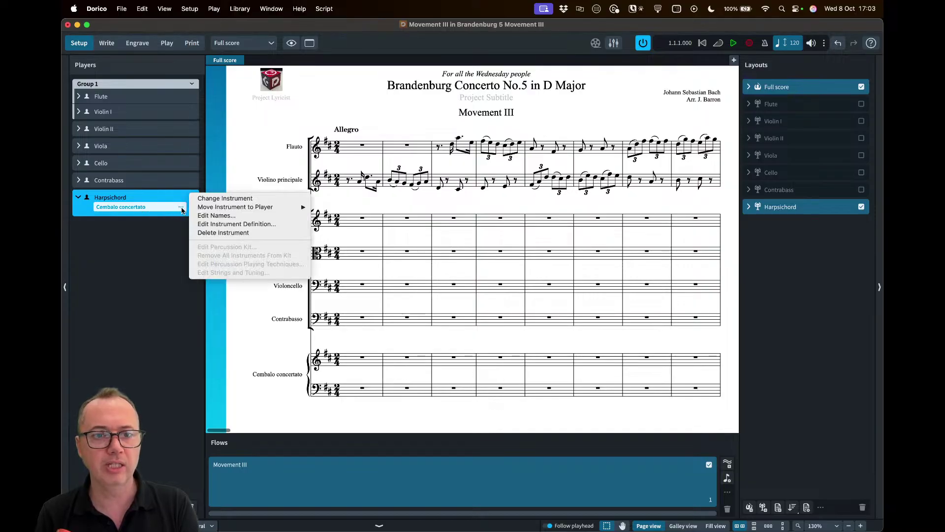
pyautogui.click(205, 215)
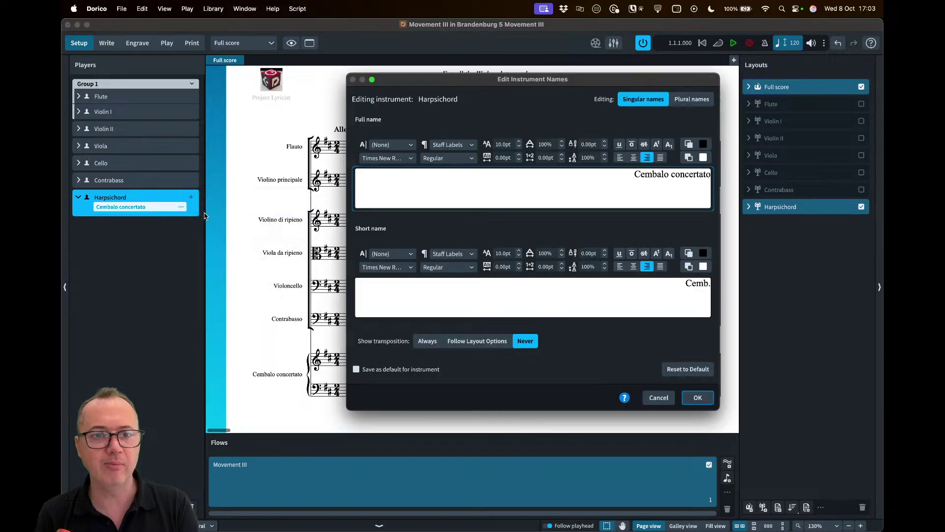
pyautogui.click(672, 175)
pyautogui.press('Return')
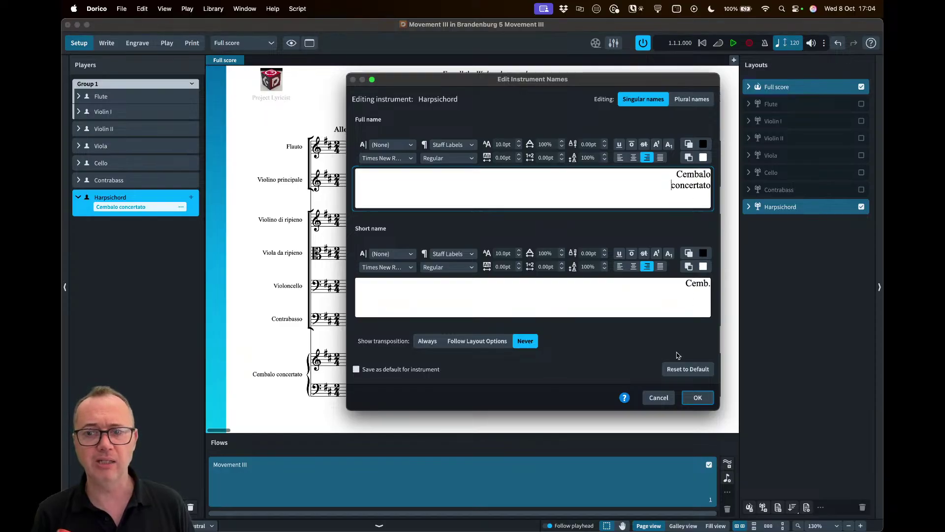
pyautogui.moveTo(684, 283); pyautogui.dragTo(711, 285)
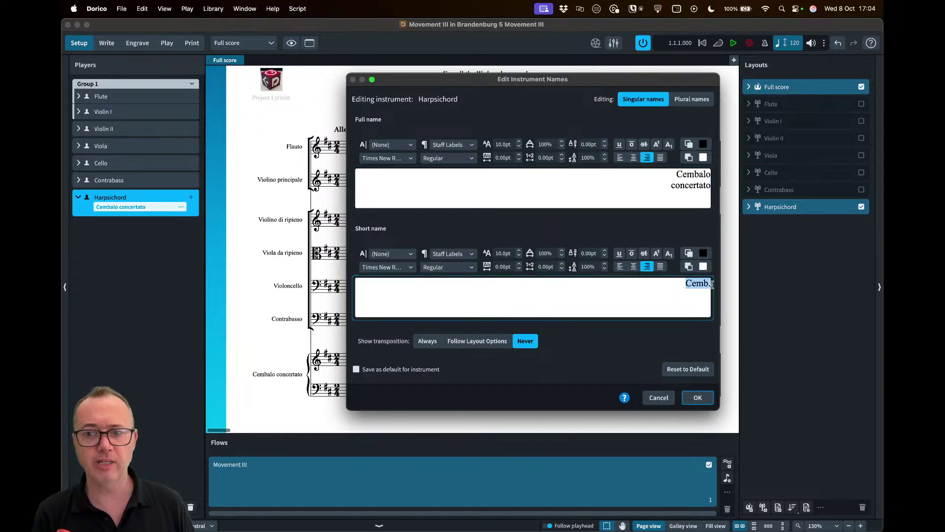
pyautogui.click(687, 295)
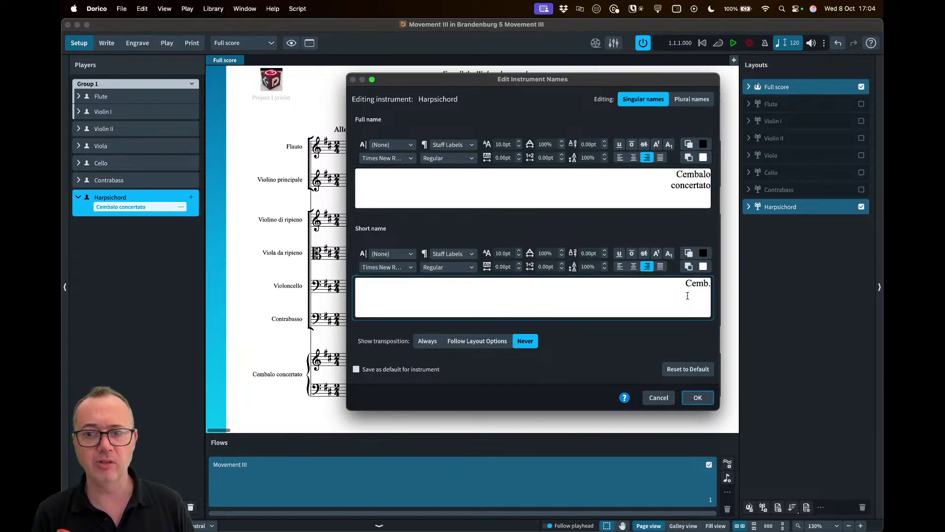
pyautogui.click(698, 397)
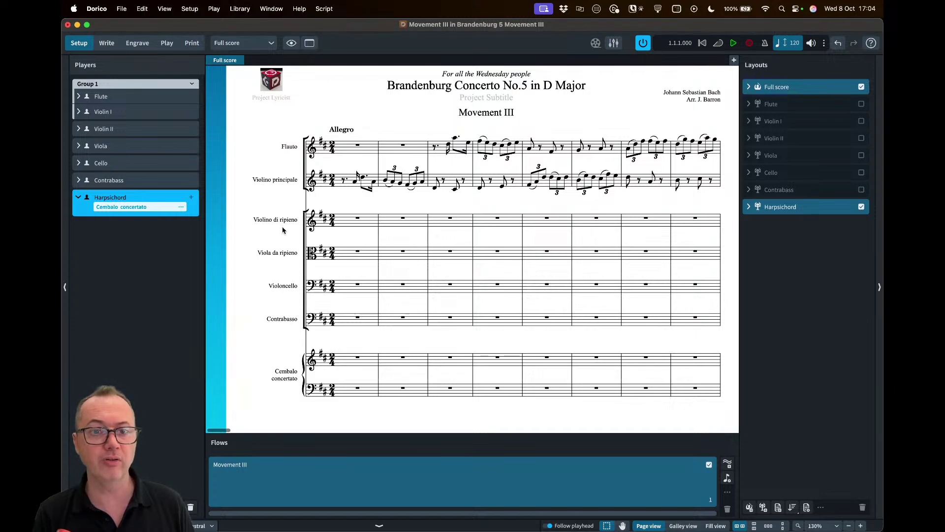
pyautogui.click(79, 197)
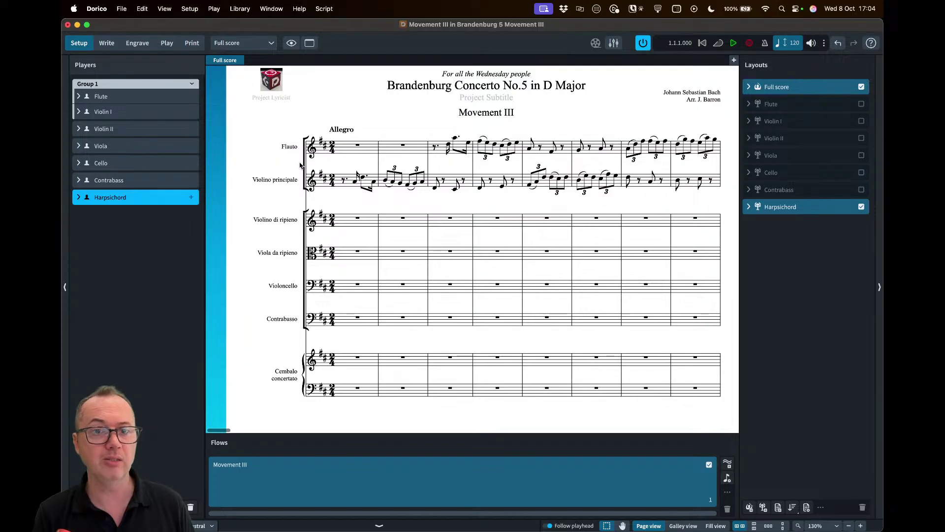
# - In Write mode, split Violin I's full name "Violino principale" onto two lines from its staff label
pyautogui.click(106, 43)
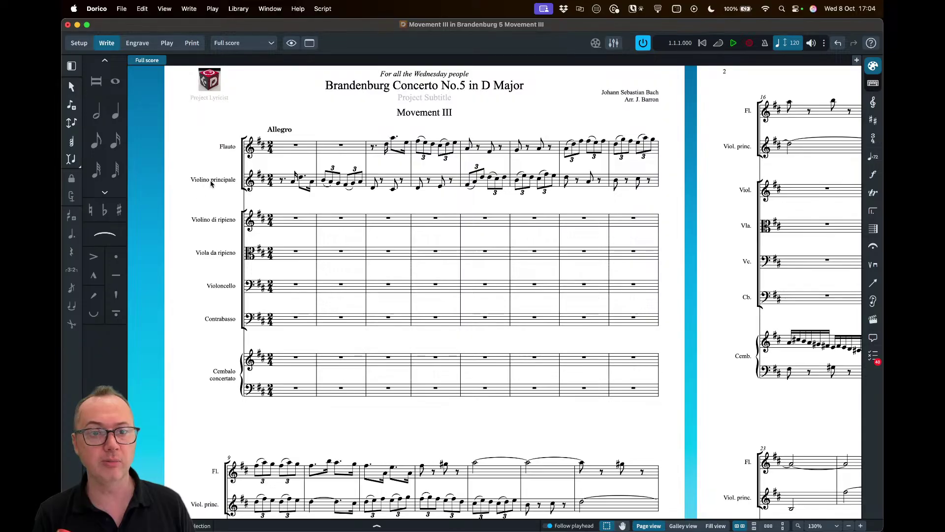
pyautogui.doubleClick(211, 180)
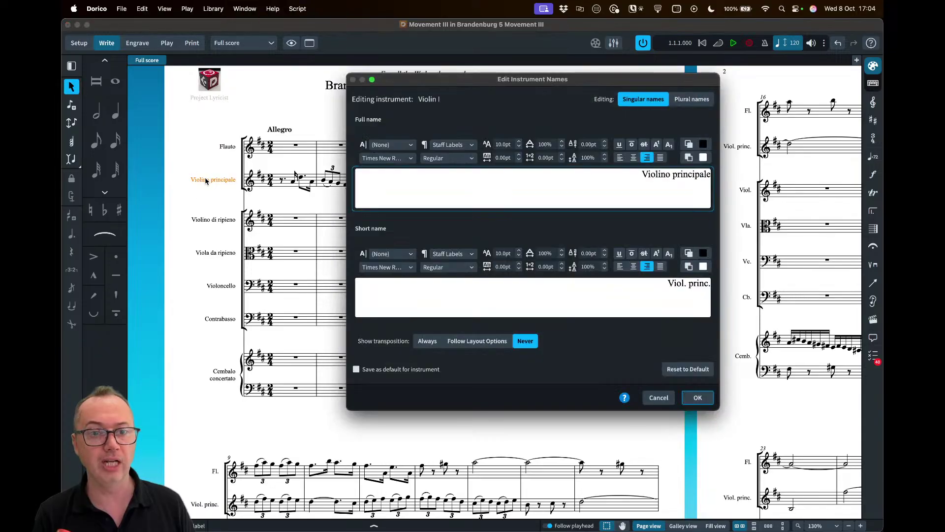
pyautogui.click(676, 175)
pyautogui.press('Return')
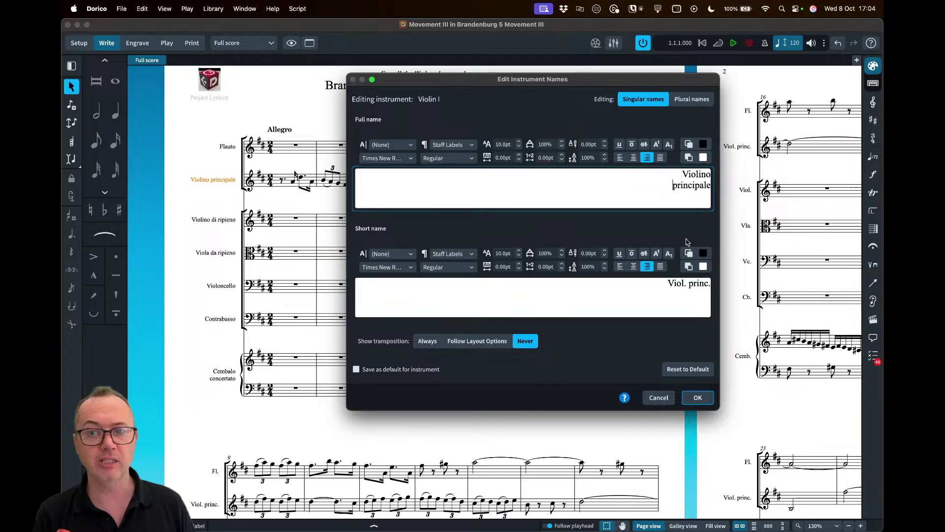
pyautogui.click(697, 397)
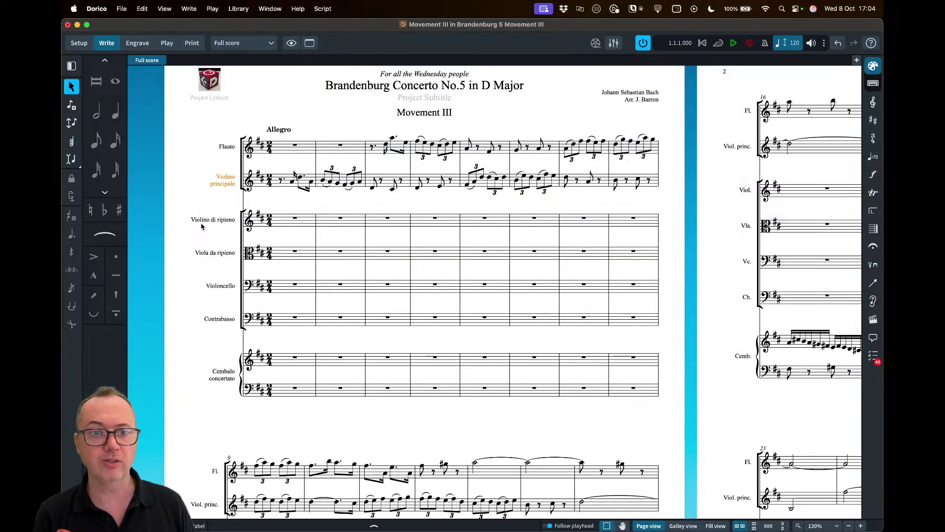
# - Split Violin II's full name from its staff label, with "Violino" on one line and "di ripieno" below it
pyautogui.doubleClick(203, 222)
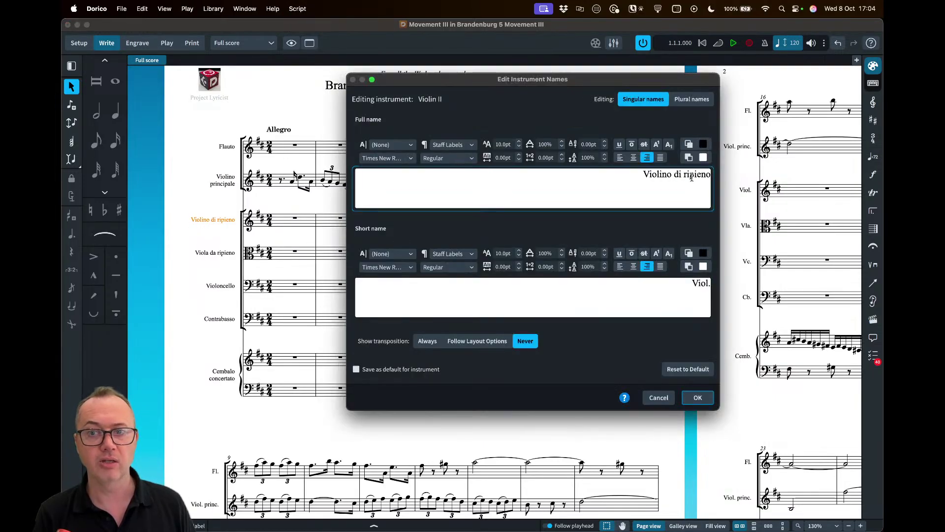
pyautogui.click(681, 175)
pyautogui.press('Return')
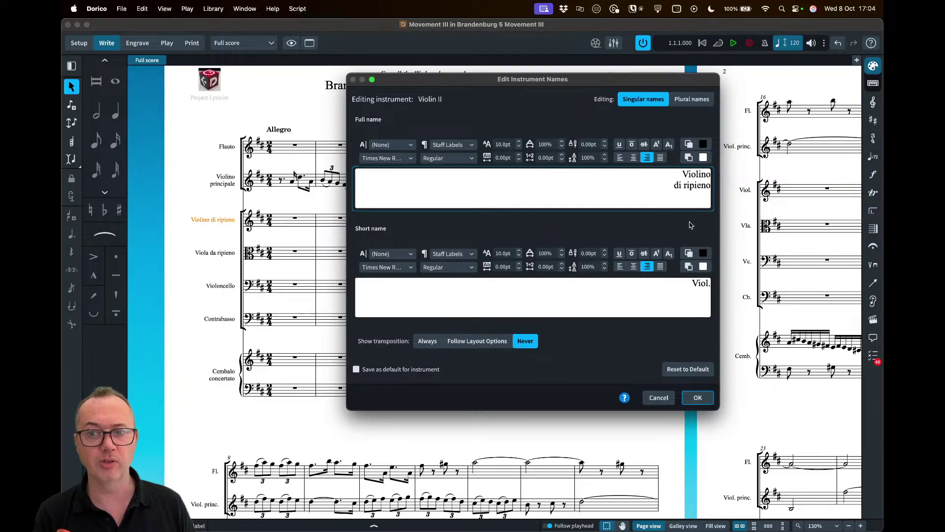
pyautogui.click(698, 397)
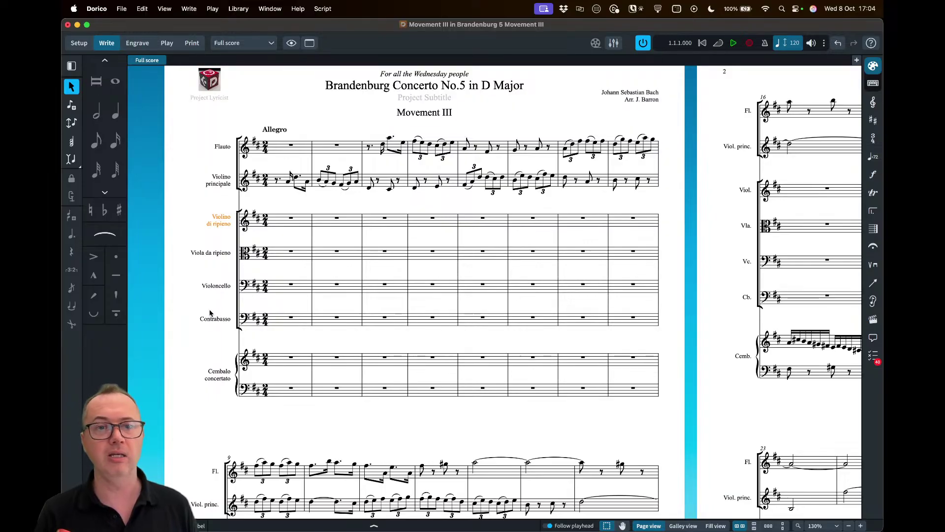
# - Split Violin I's short name from its staff label, with "Viol." on one line and "princ." below it
pyautogui.click(738, 149)
pyautogui.doubleClick(738, 149)
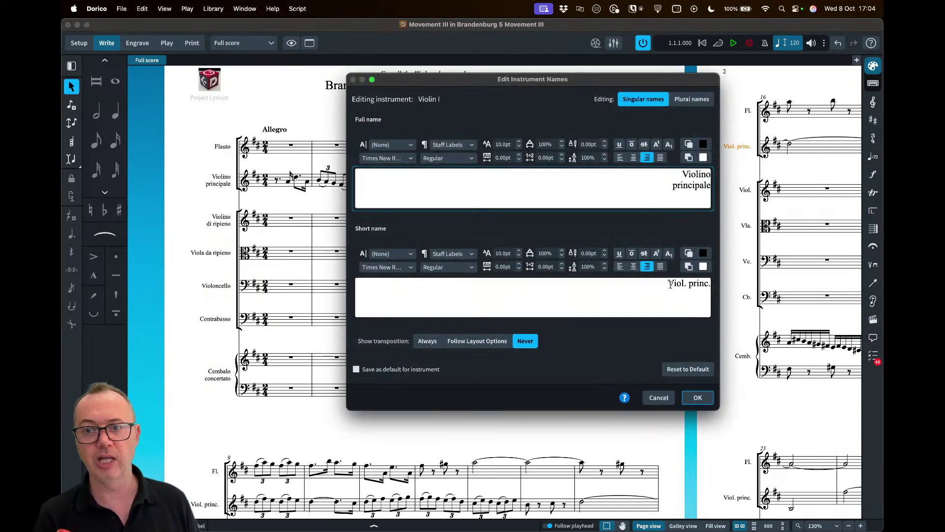
pyautogui.tripleClick(689, 284)
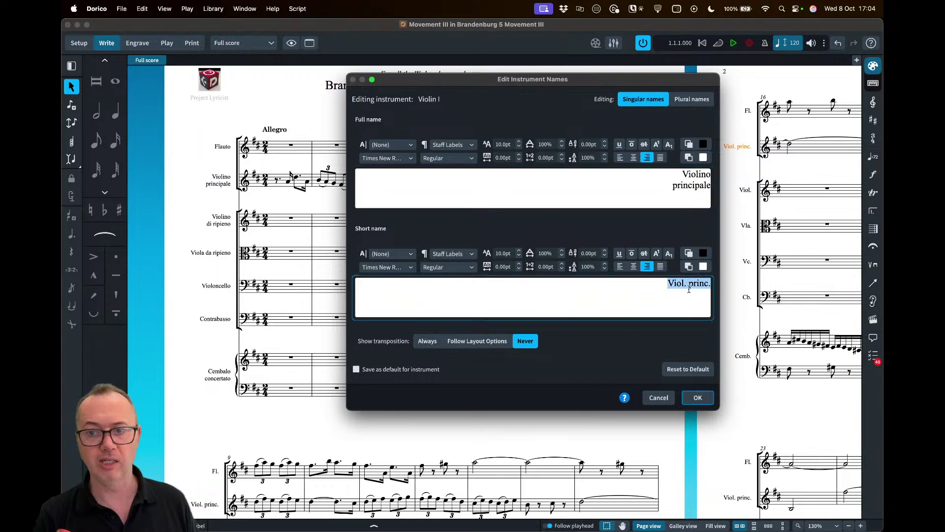
pyautogui.click(688, 285)
pyautogui.press('Return')
pyautogui.click(698, 396)
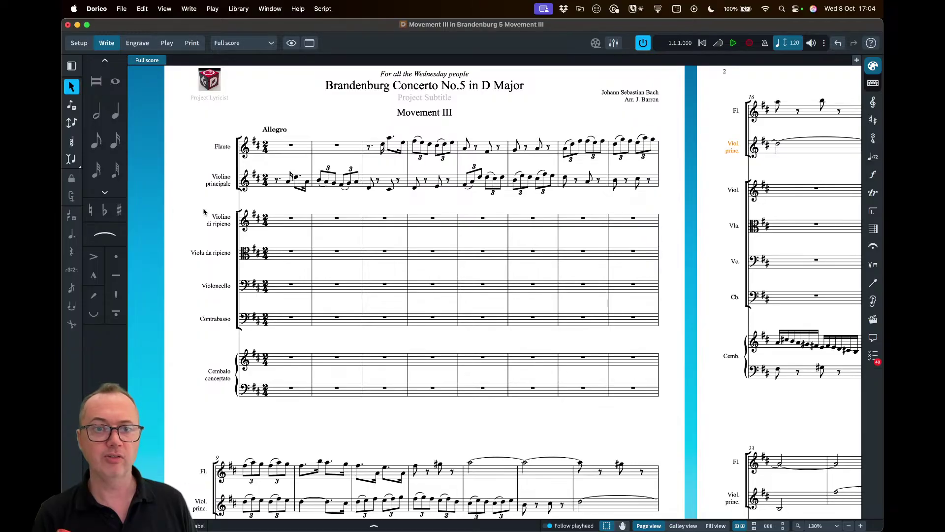
# - In Setup mode, inspect the Violin I player's instrument entry and the name-editing command it offers, and collapse the player
pyautogui.click(89, 46)
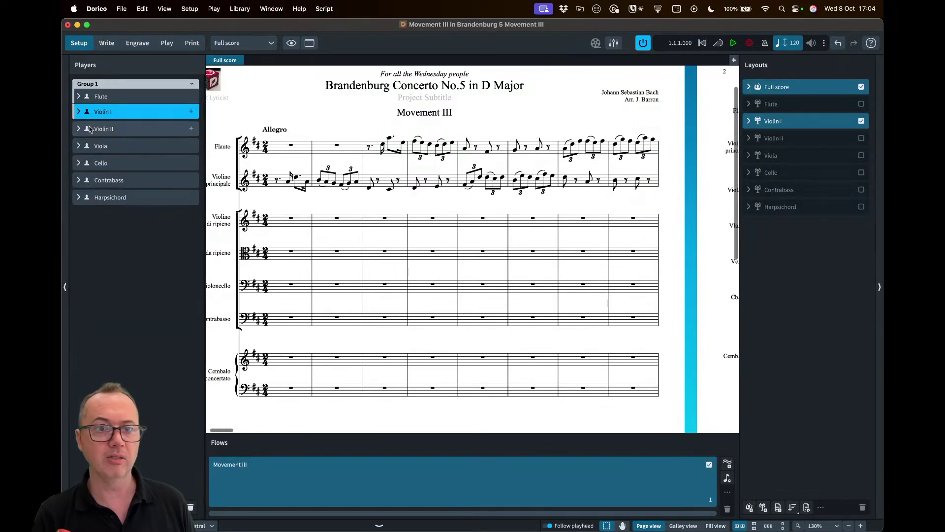
pyautogui.click(80, 113)
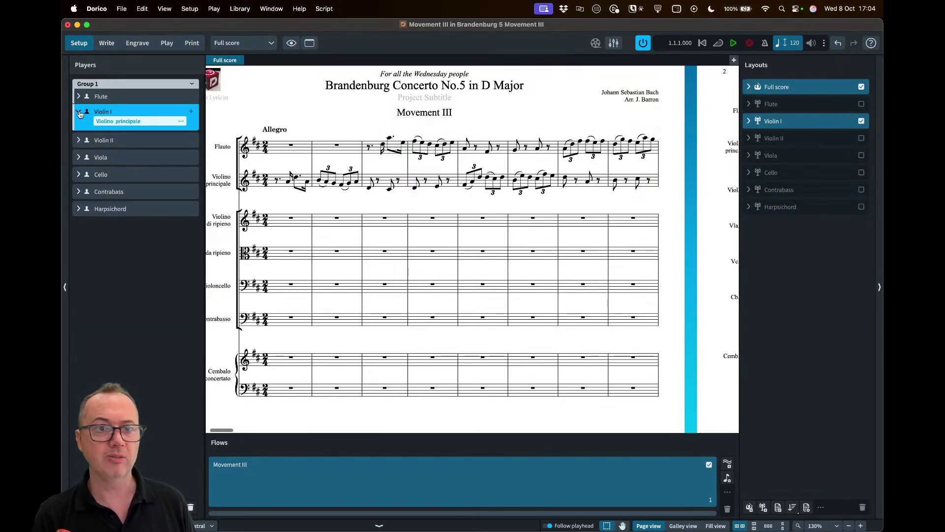
pyautogui.click(181, 124)
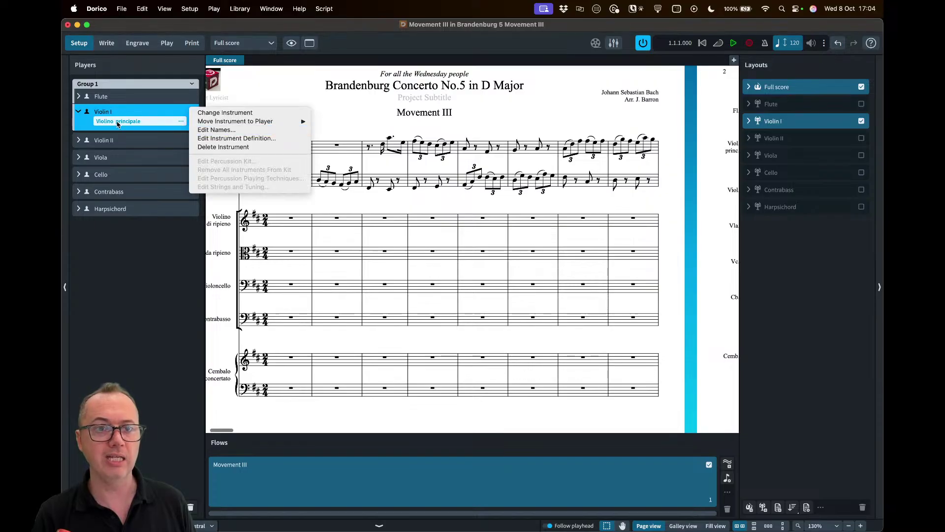
pyautogui.click(85, 113)
pyautogui.click(86, 113)
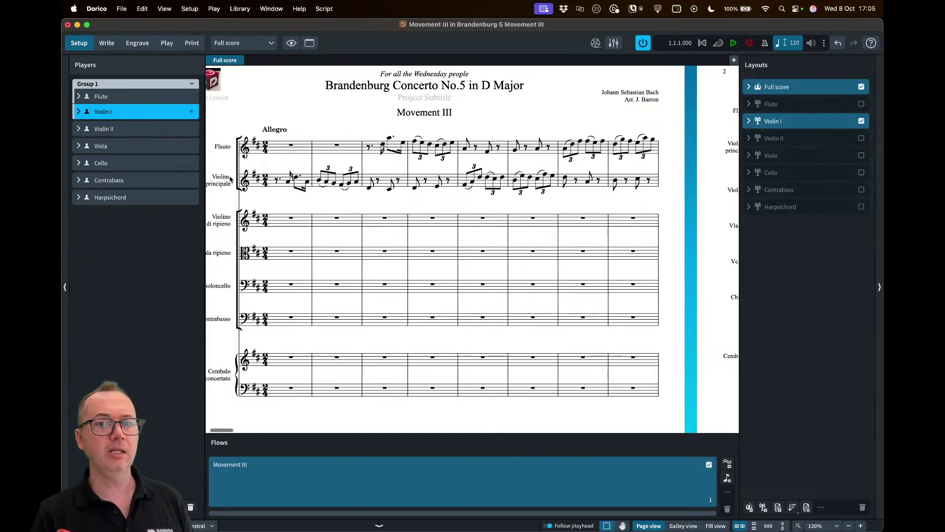
pyautogui.hscroll(-3, 329, 127)
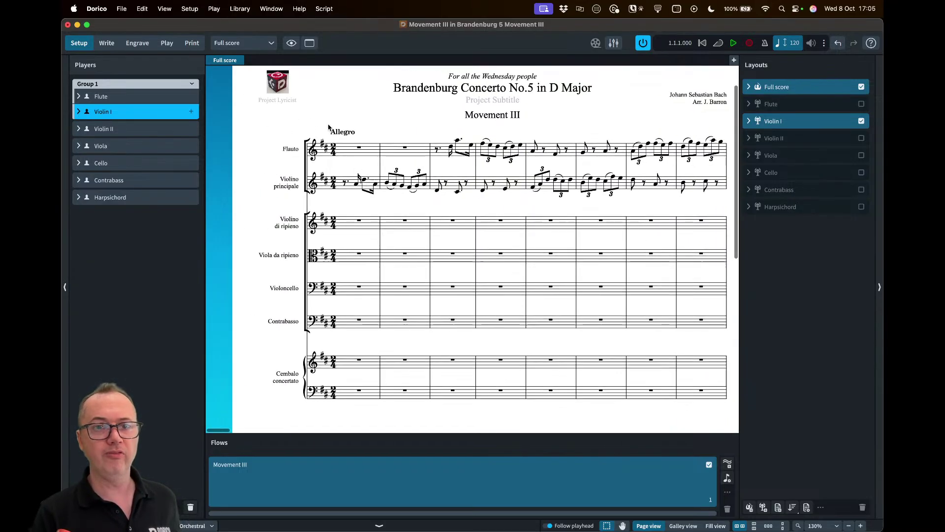
# - View the Flute part and the Harpsichord part to examine the boxed layout name heading each first page
pyautogui.click(231, 43)
pyautogui.click(241, 69)
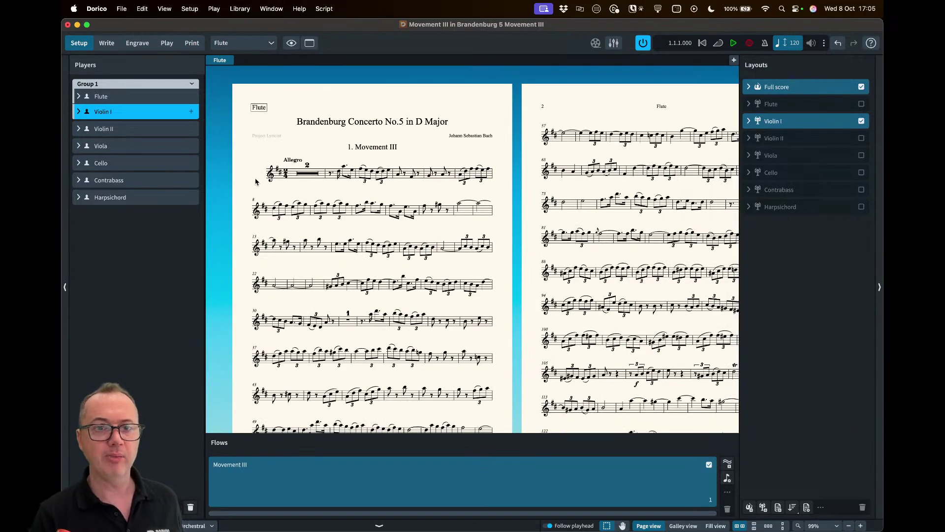
pyautogui.scroll(5, 256, 181)
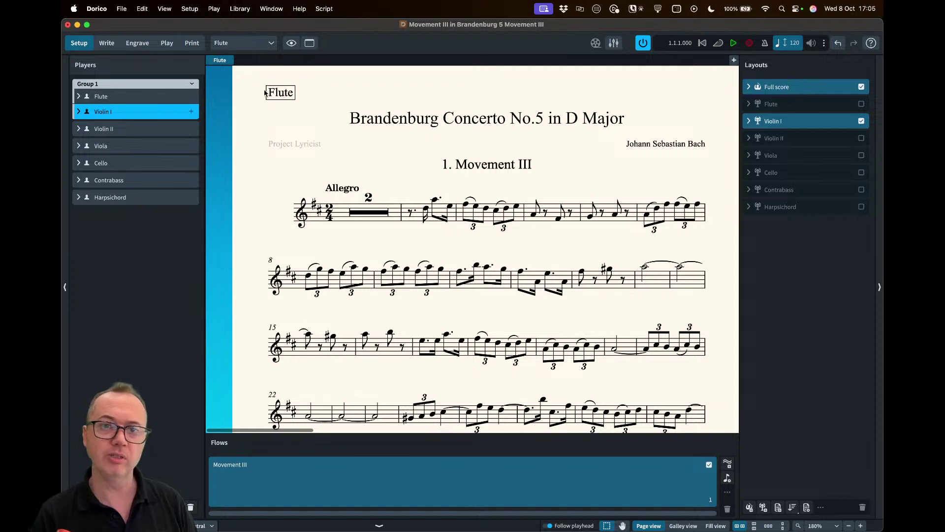
pyautogui.click(241, 46)
pyautogui.click(250, 134)
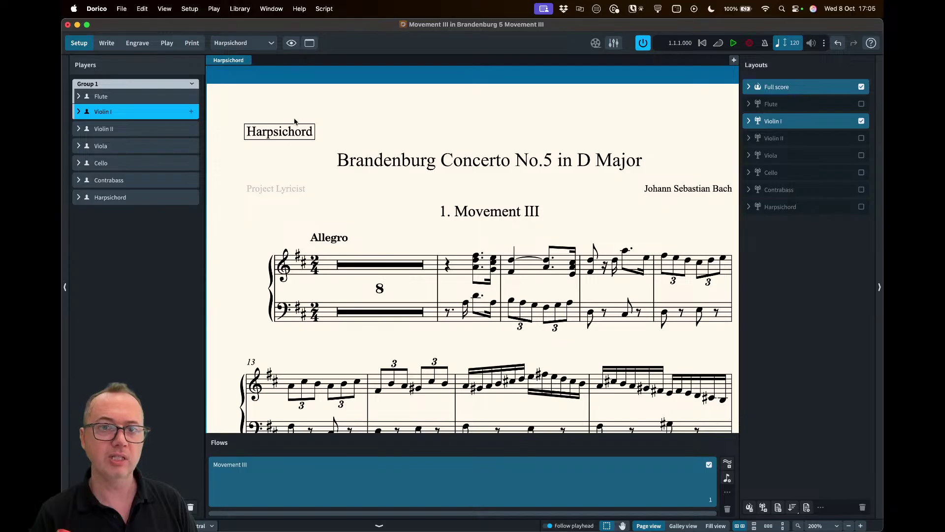
# - Compare the Harpsichord player's instrument name with the Flute and Harpsichord layouts, and open the Harpsichord layout's name for editing without changing it
pyautogui.click(79, 197)
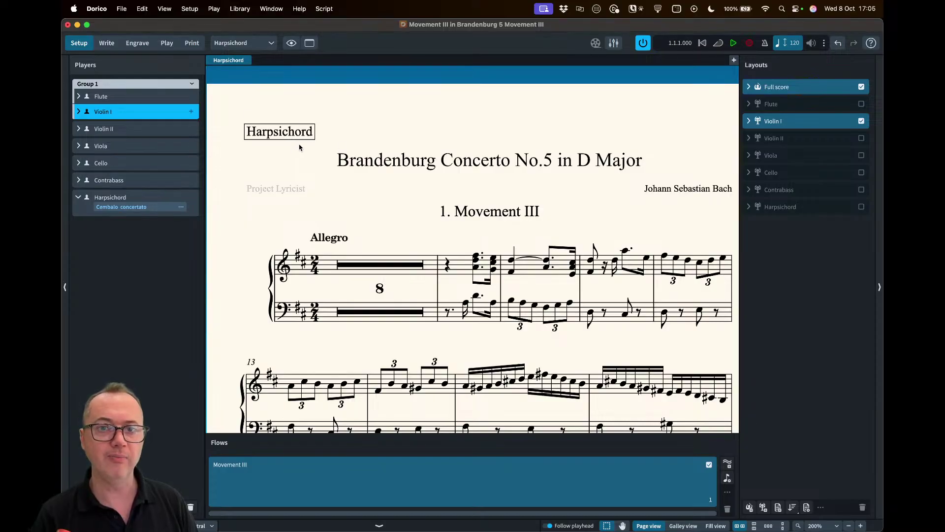
pyautogui.click(780, 205)
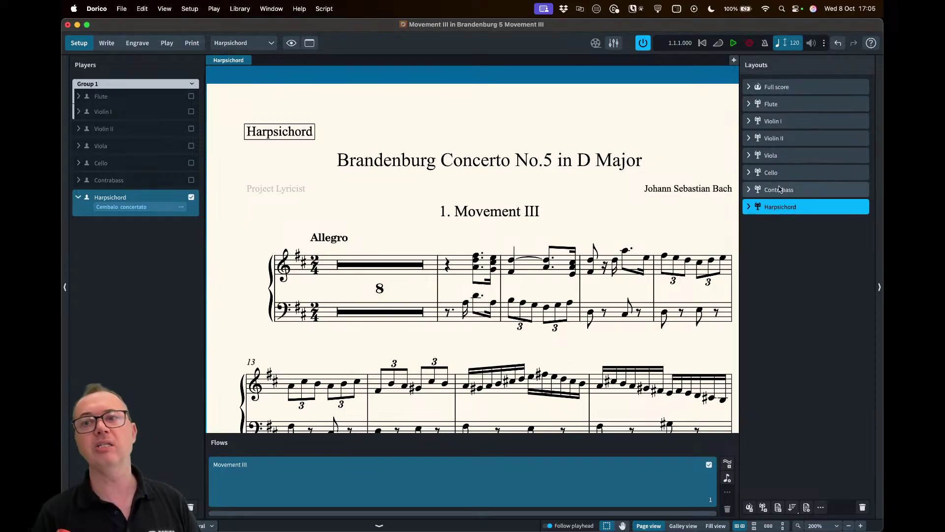
pyautogui.click(785, 104)
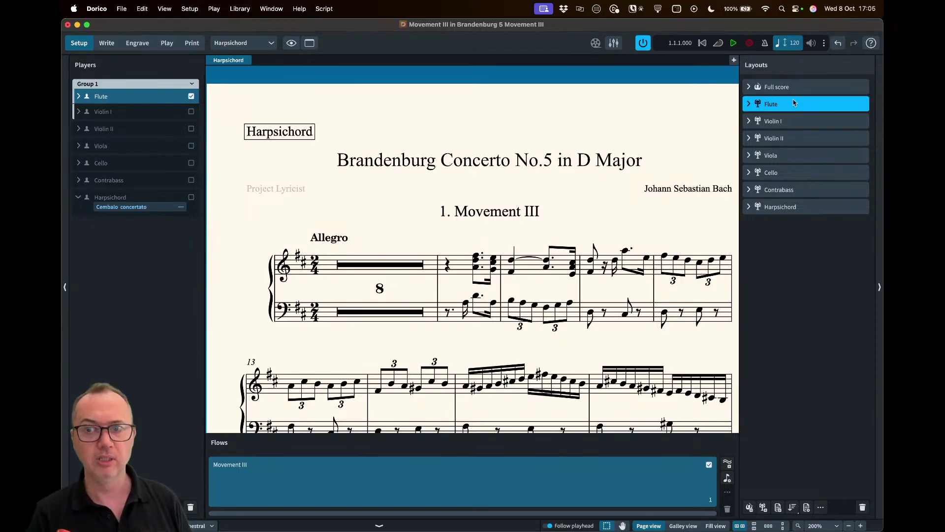
pyautogui.click(802, 206)
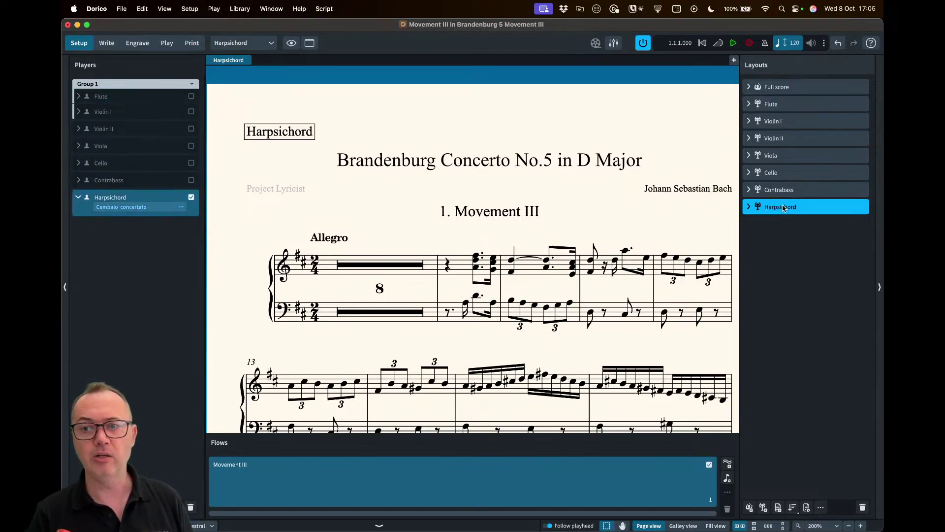
pyautogui.doubleClick(782, 206)
pyautogui.click(802, 226)
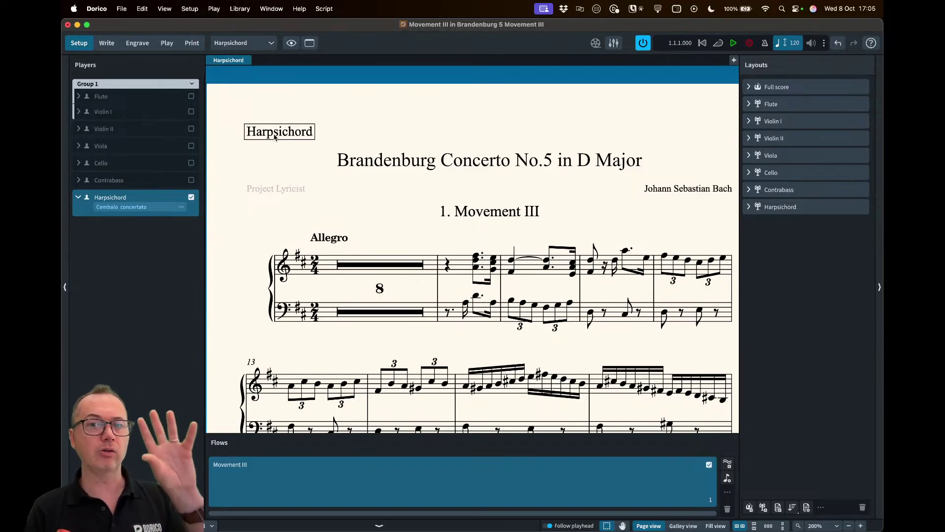
# - Examine the running header on page 2 of the Harpsichord part, and return to the full score
pyautogui.hscroll(15, 550, 119)
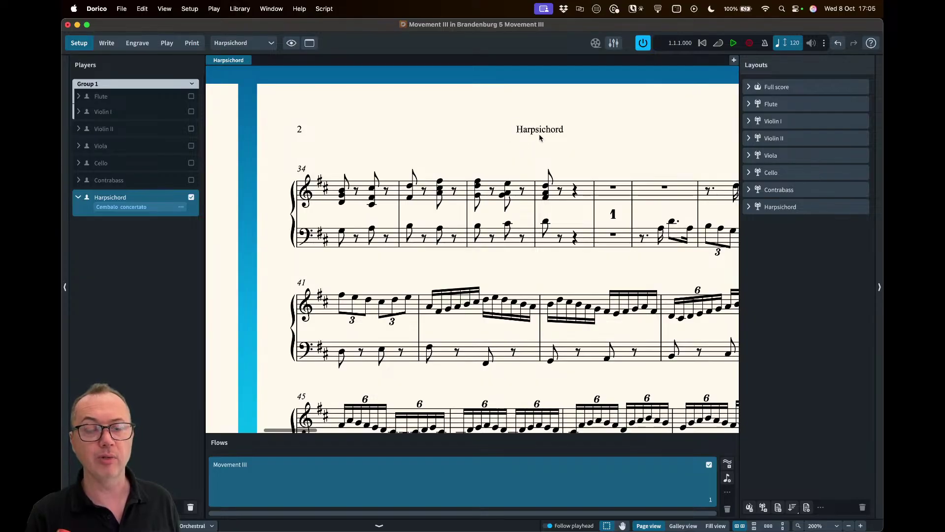
pyautogui.hscroll(-10, 370, 134)
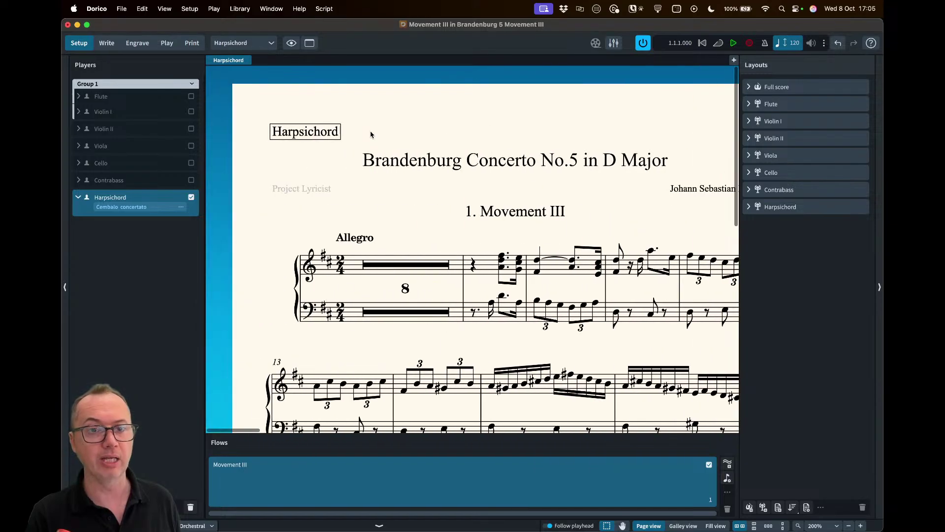
pyautogui.click(225, 43)
pyautogui.click(231, 60)
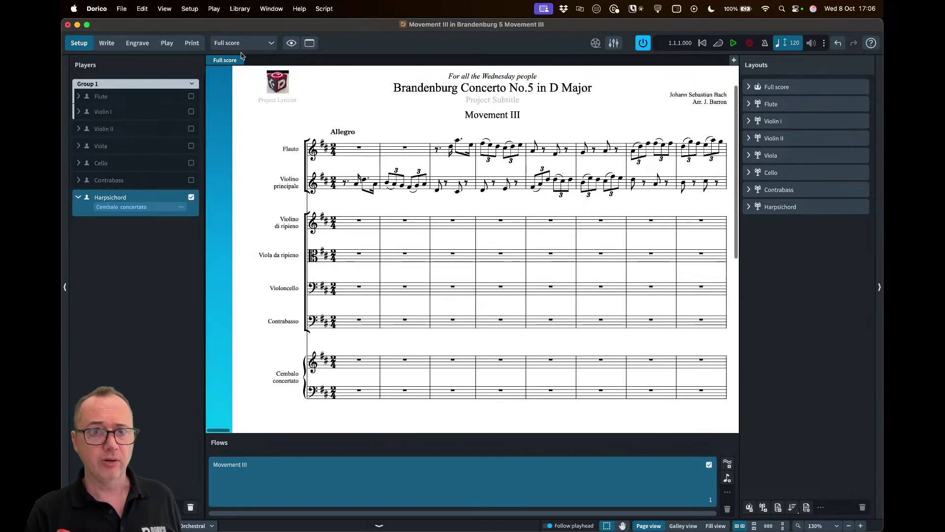
# - Switch to the Flute part and open its Staves and Systems settings in Layout Options at Staff Labels
pyautogui.click(241, 43)
pyautogui.click(221, 70)
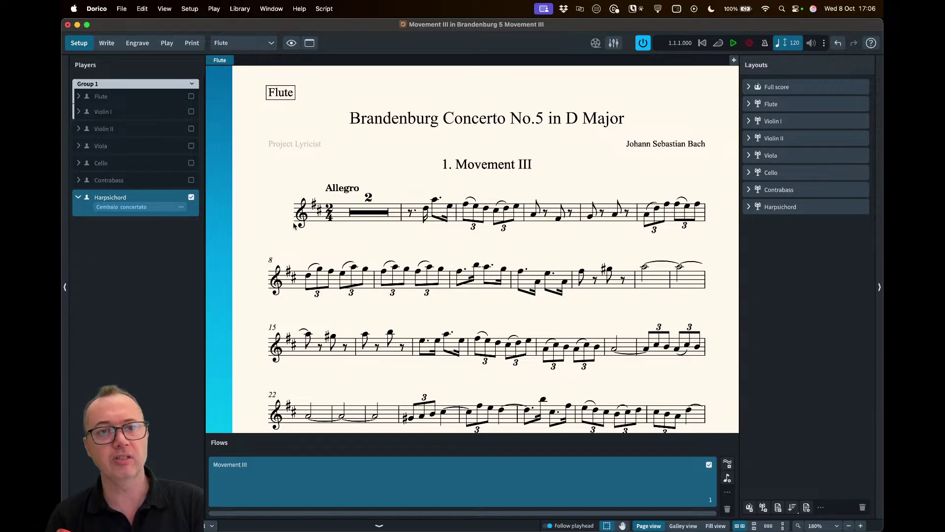
pyautogui.click(246, 10)
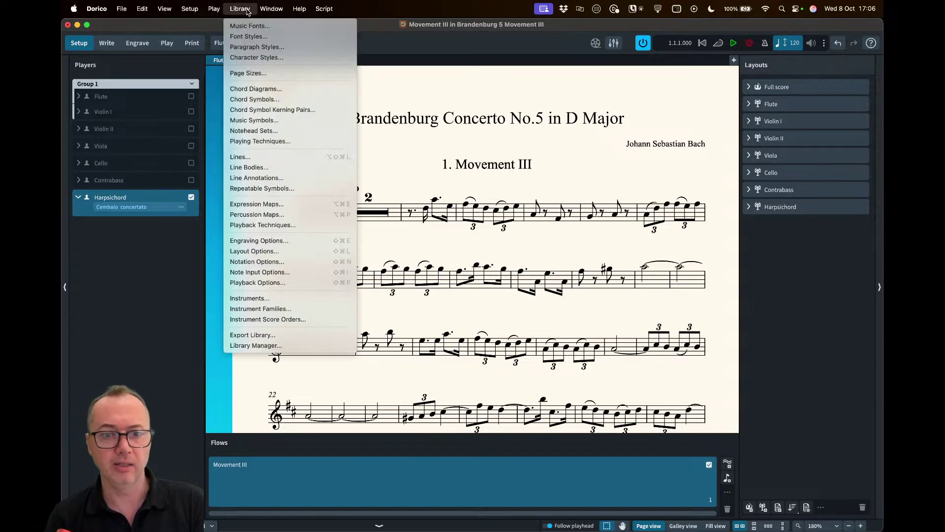
pyautogui.click(274, 251)
pyautogui.click(162, 339)
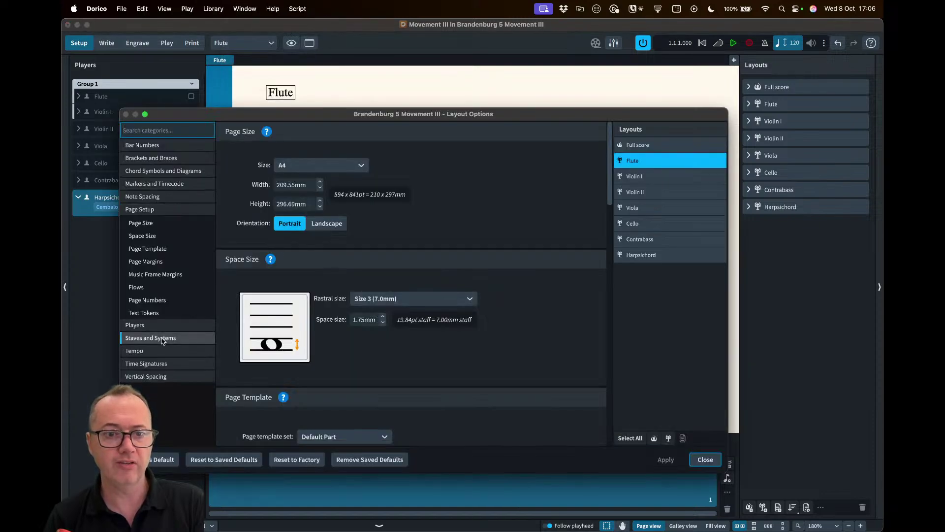
pyautogui.moveTo(305, 118); pyautogui.dragTo(378, 76)
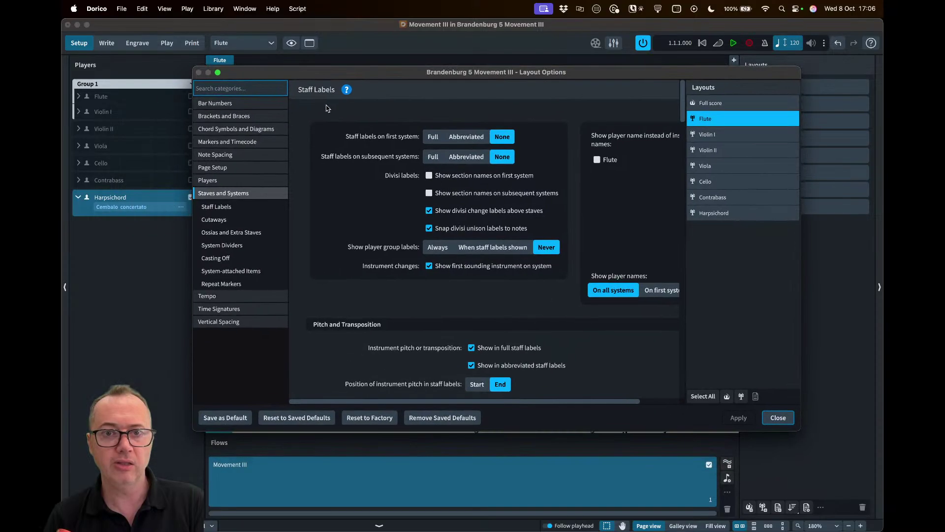
# - Try the Start position for the instrument pitch in the Flute layout's staff labels, and set it back to End
pyautogui.scroll(-5, 344, 251)
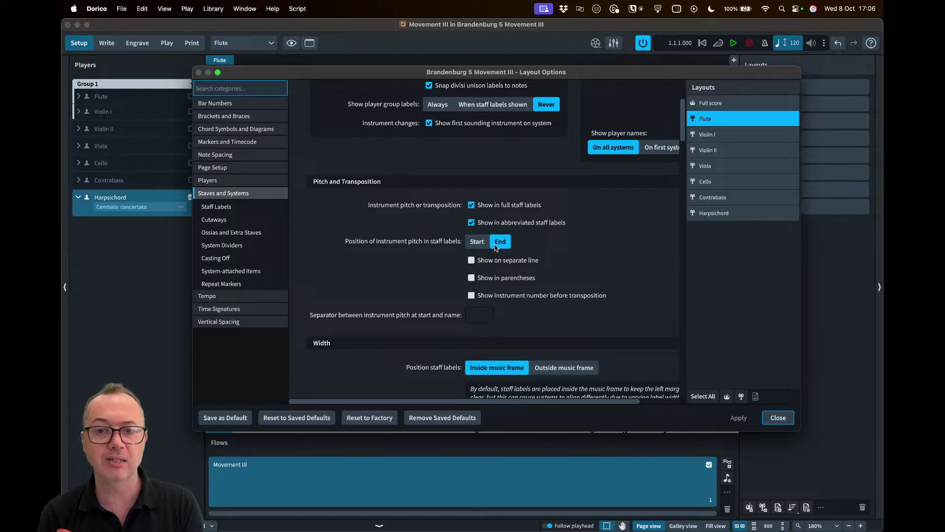
pyautogui.click(477, 243)
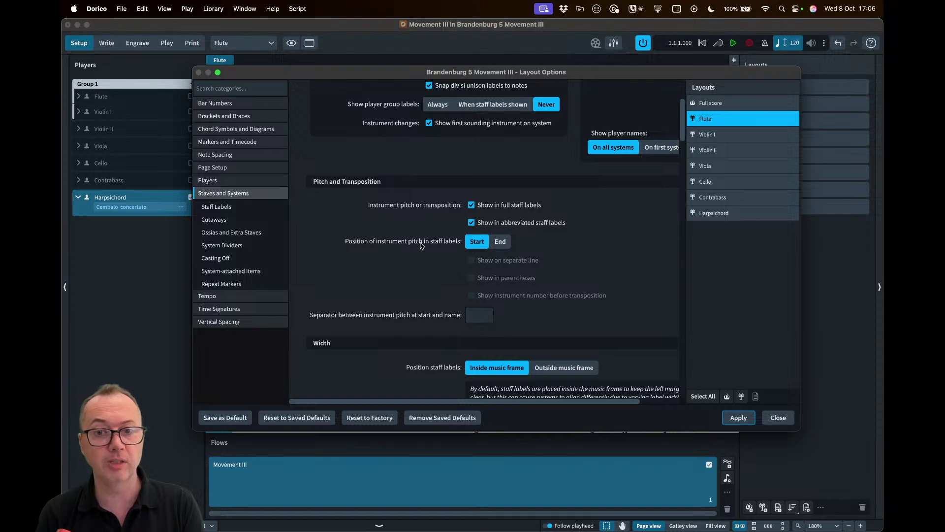
pyautogui.click(500, 242)
# - Examine the Flute layout's indent setting for the first system of a flow against the part, and close Layout Options
pyautogui.scroll(-5, 423, 260)
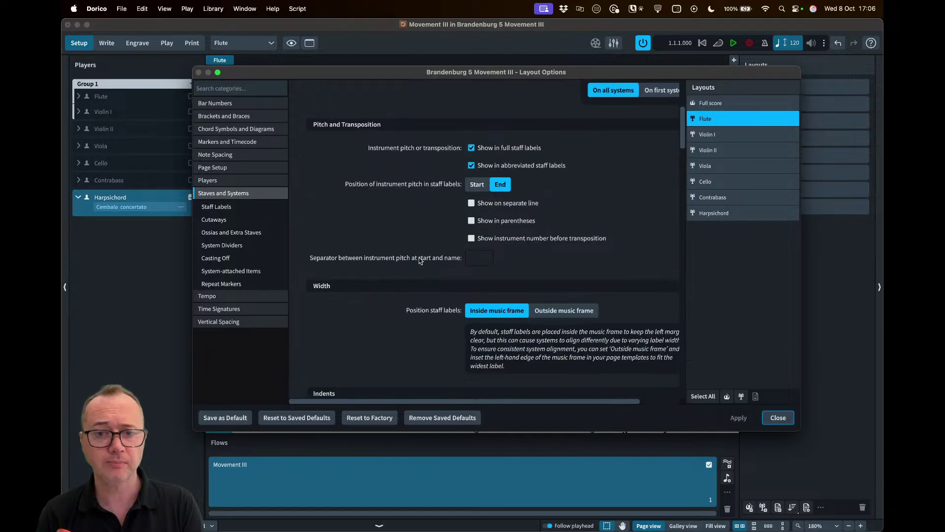
pyautogui.scroll(-3, 385, 266)
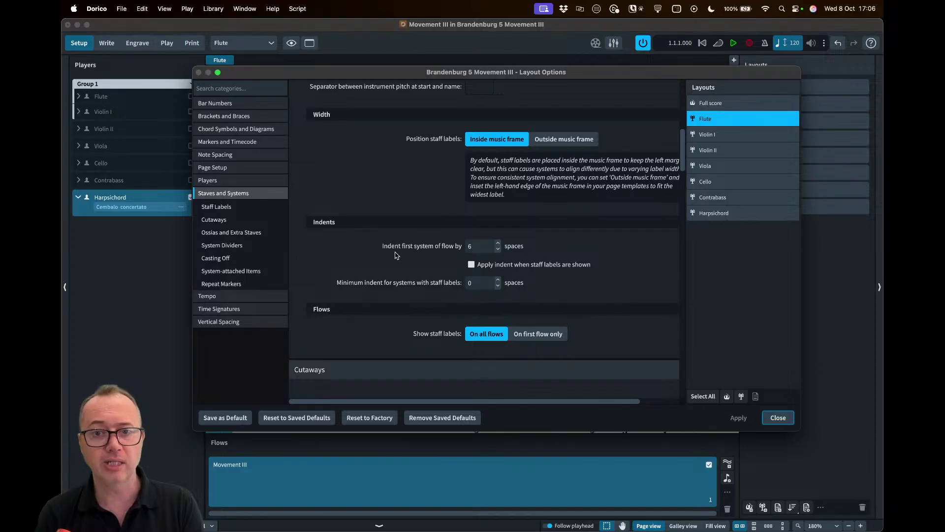
pyautogui.doubleClick(478, 247)
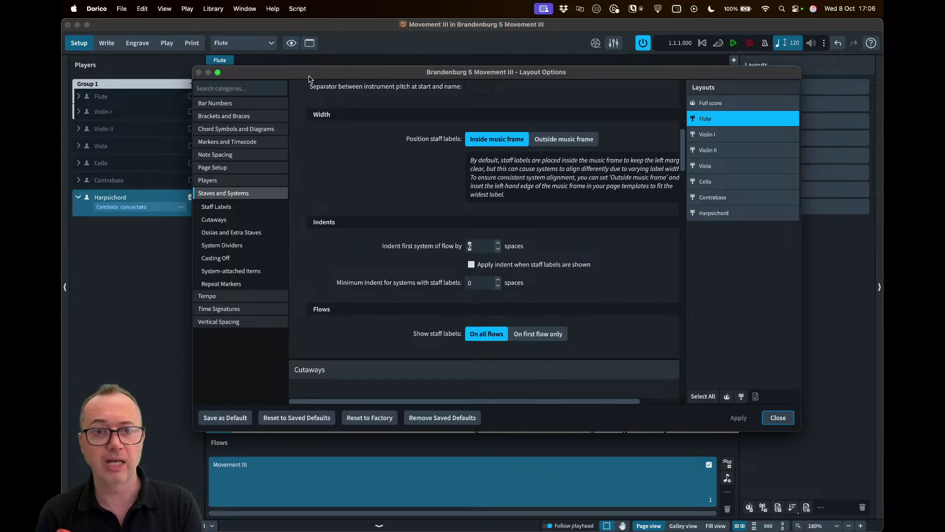
pyautogui.moveTo(309, 79); pyautogui.dragTo(450, 72)
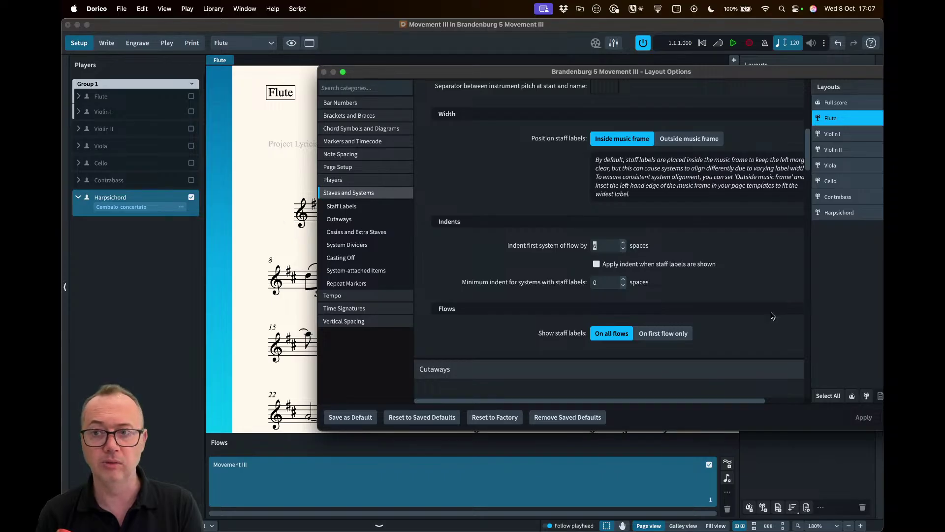
pyautogui.moveTo(729, 82); pyautogui.dragTo(642, 81)
pyautogui.click(816, 420)
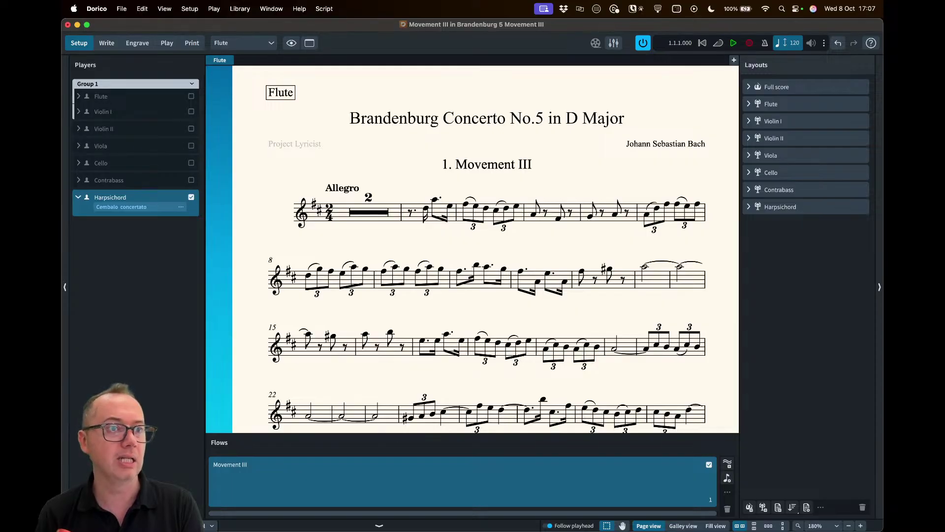
# - Return to the full score in Write mode and review the staff labels on the first and subsequent systems
pyautogui.click(244, 43)
pyautogui.click(244, 58)
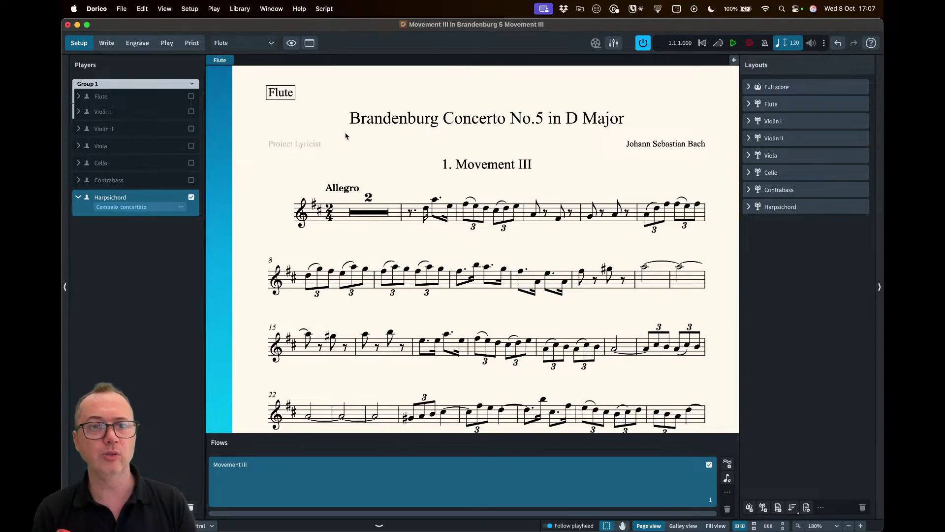
pyautogui.click(108, 44)
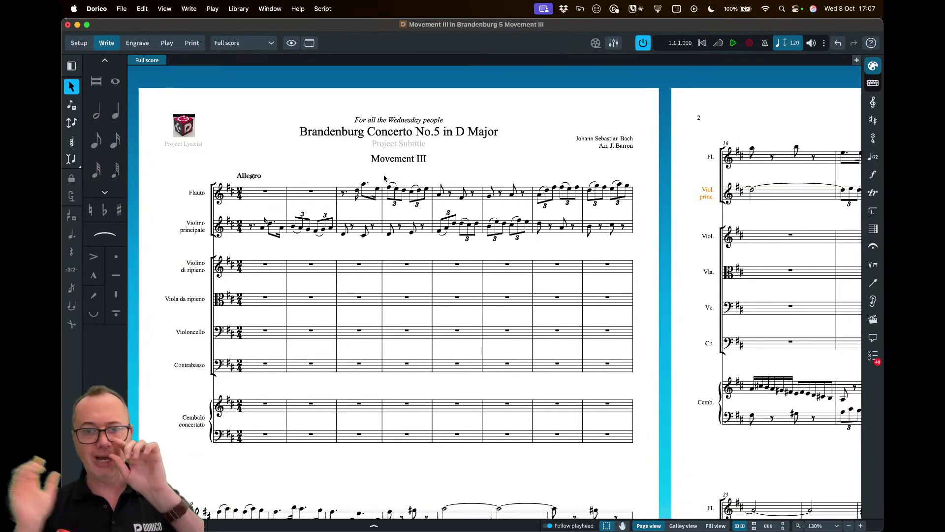
pyautogui.scroll(-2, 385, 178)
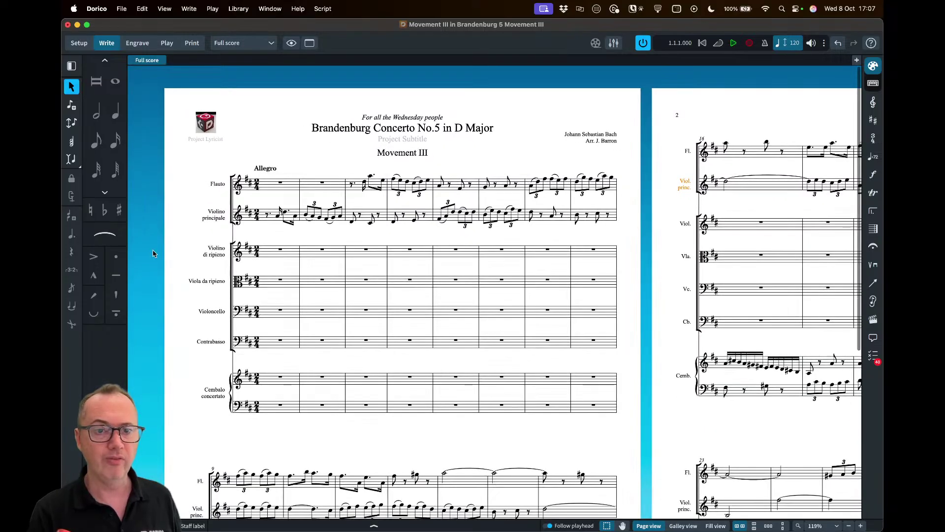
pyautogui.scroll(-3, 196, 243)
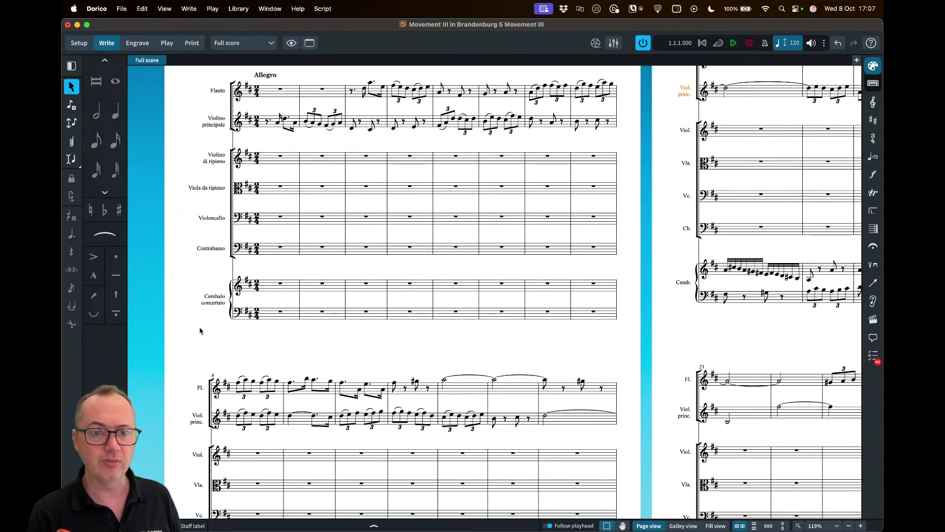
pyautogui.scroll(1, 212, 300)
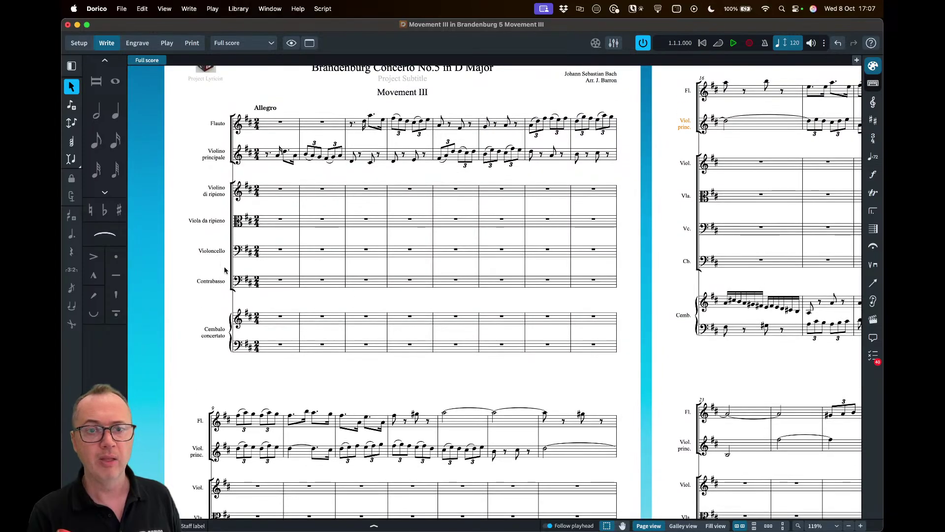
# - Open the full score's Vertical Spacing settings in Layout Options
pyautogui.scroll(-3, 225, 270)
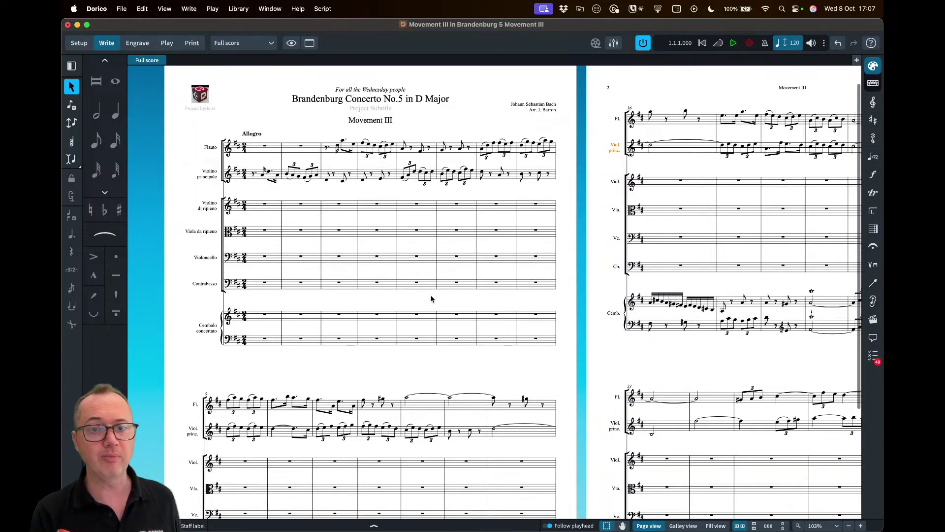
pyautogui.scroll(-5, 431, 299)
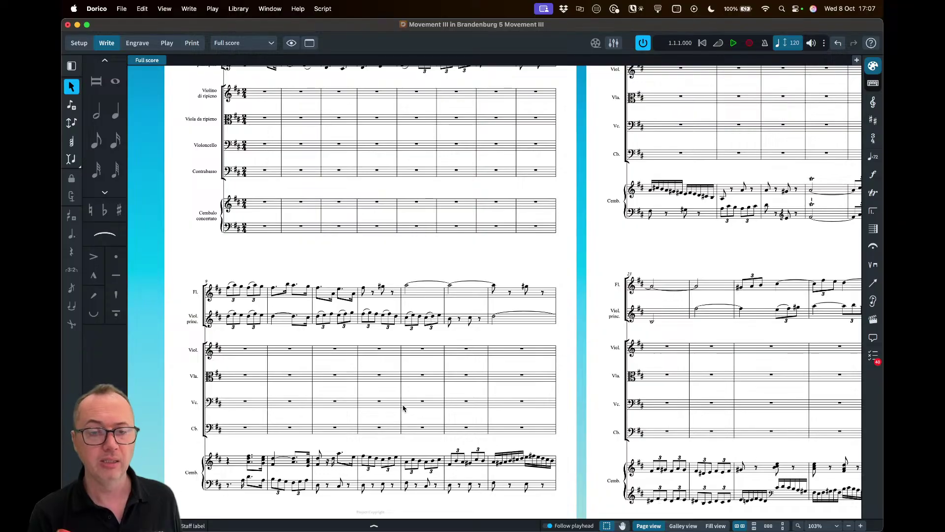
pyautogui.click(238, 8)
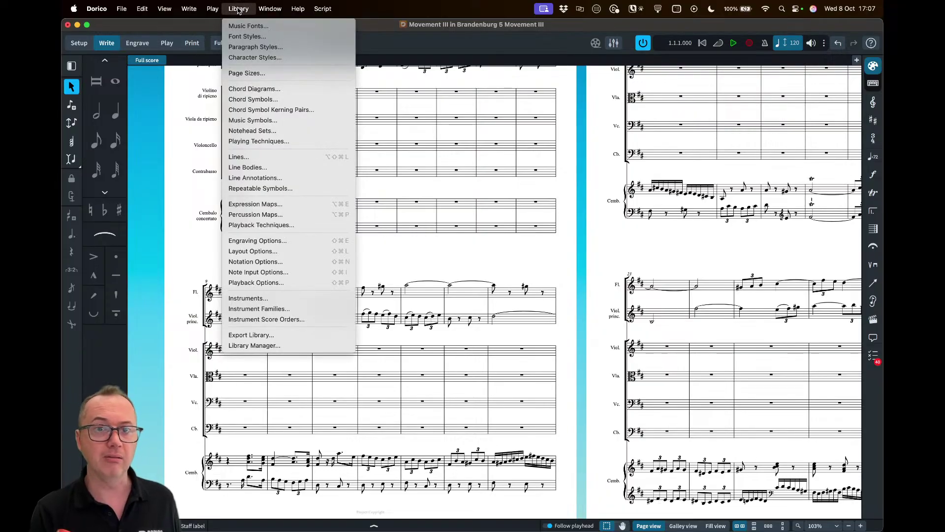
pyautogui.click(279, 251)
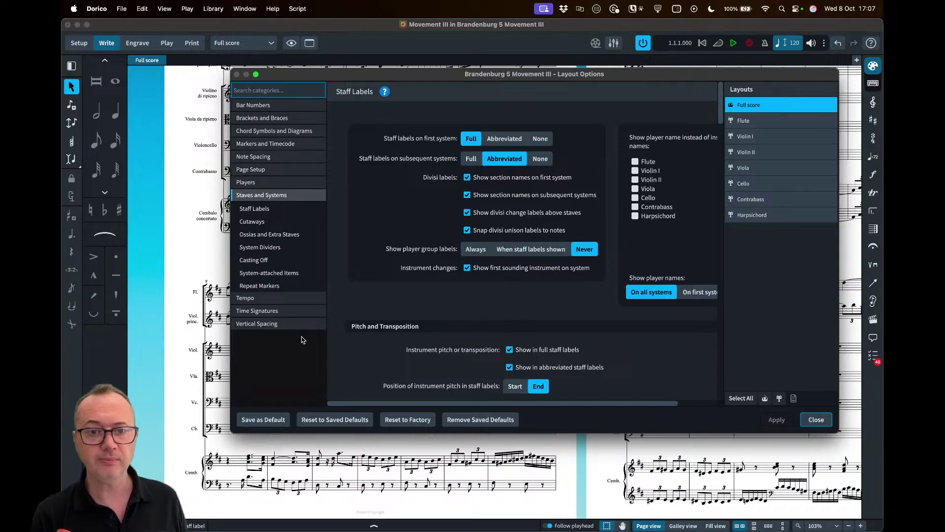
pyautogui.click(276, 323)
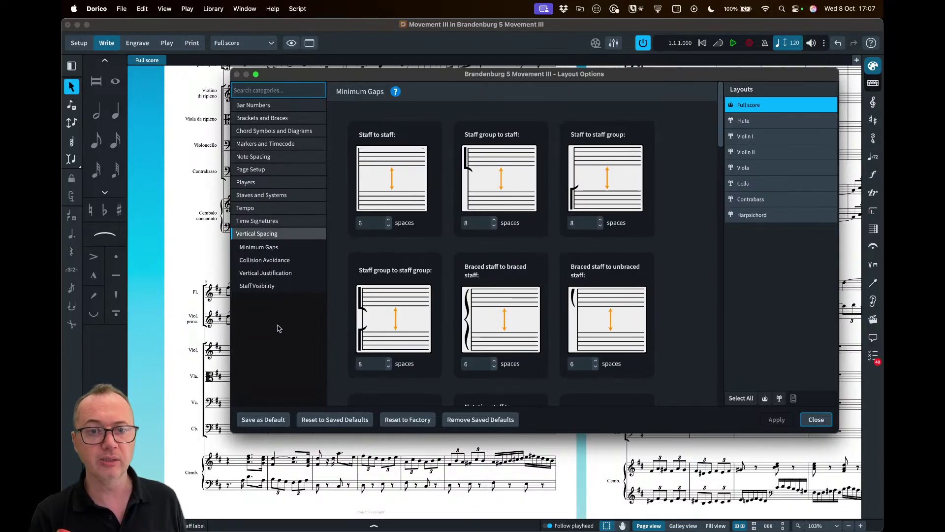
# - Set Hide empty staves to After first system in the full score's Staff Visibility settings and apply the change
pyautogui.scroll(-5, 694, 271)
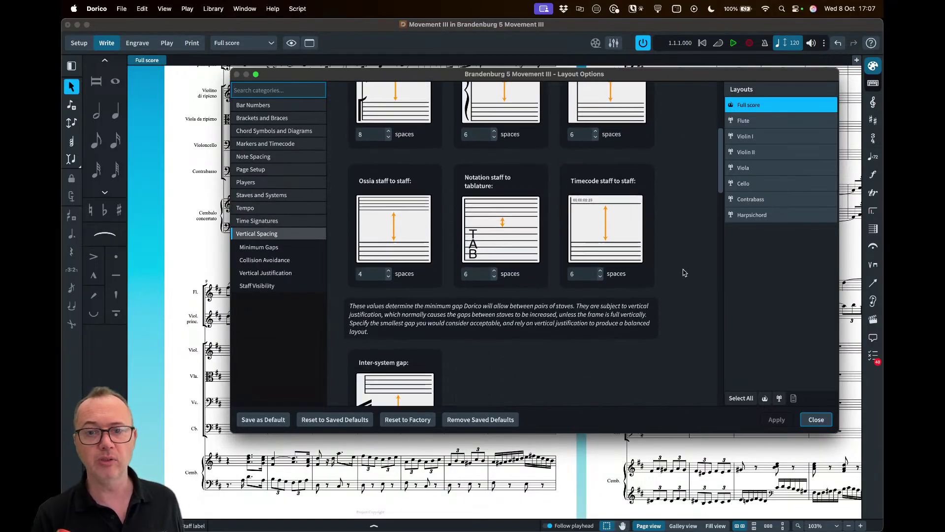
pyautogui.scroll(-15, 683, 268)
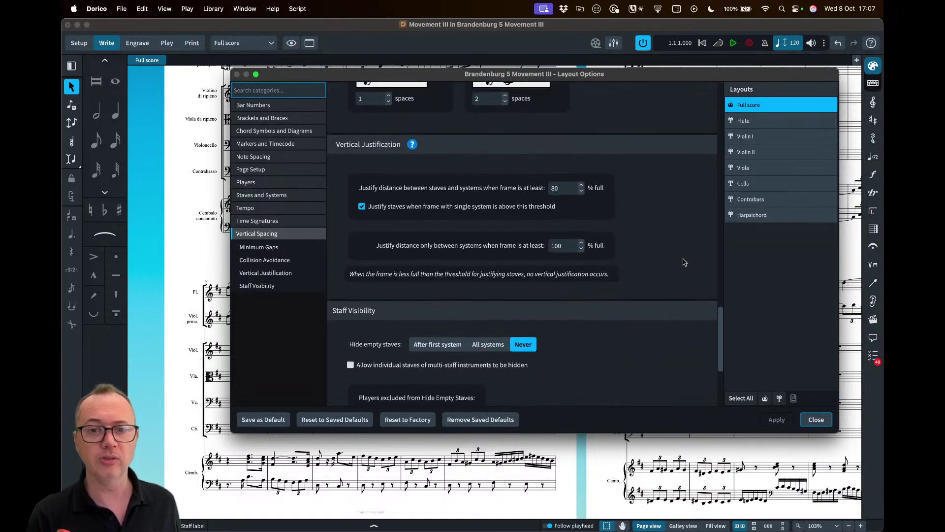
pyautogui.scroll(-7, 684, 262)
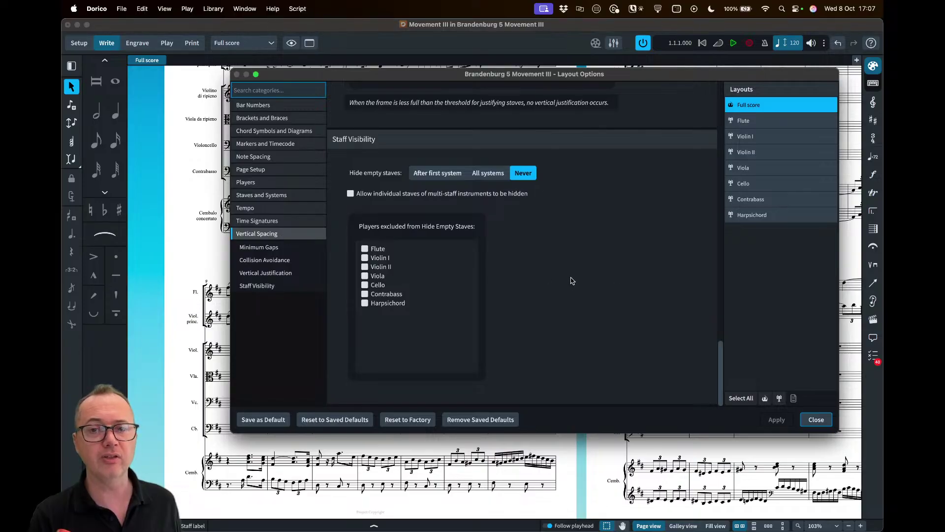
pyautogui.scroll(15, 609, 271)
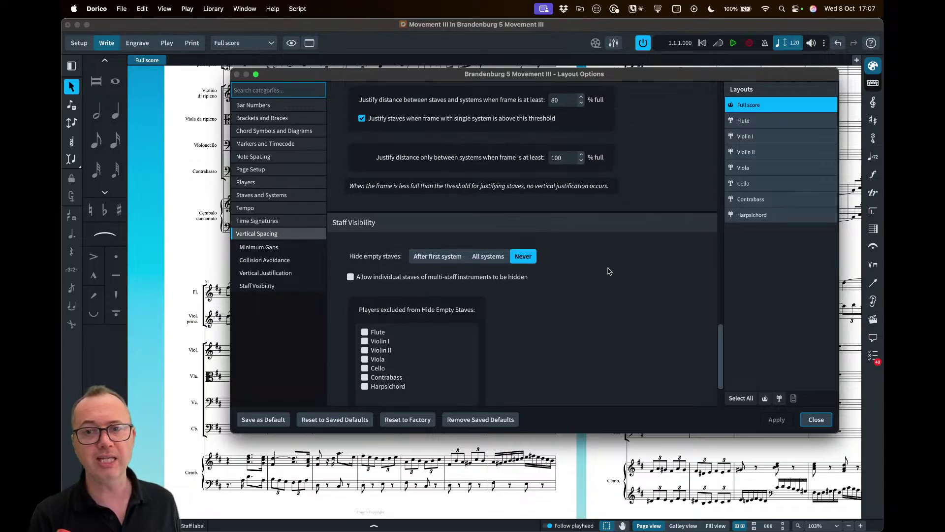
pyautogui.scroll(-15, 609, 271)
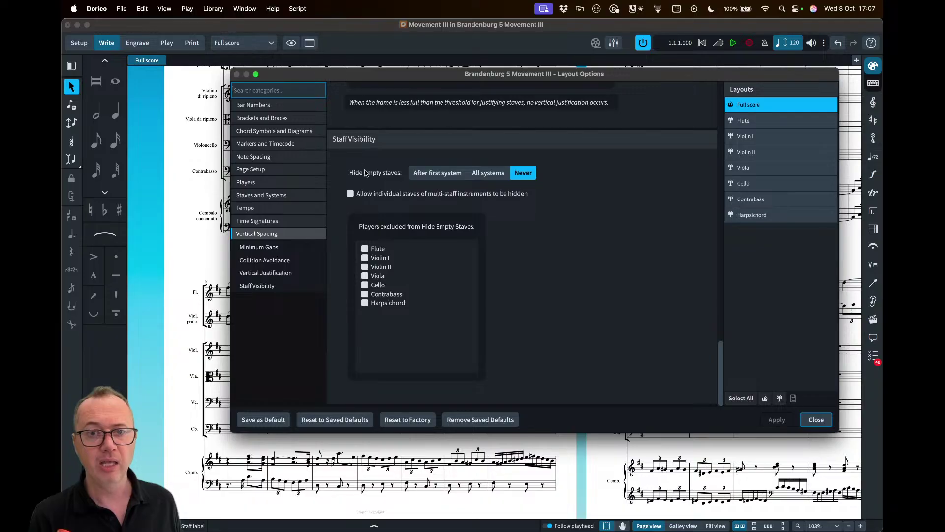
pyautogui.click(428, 176)
pyautogui.click(764, 418)
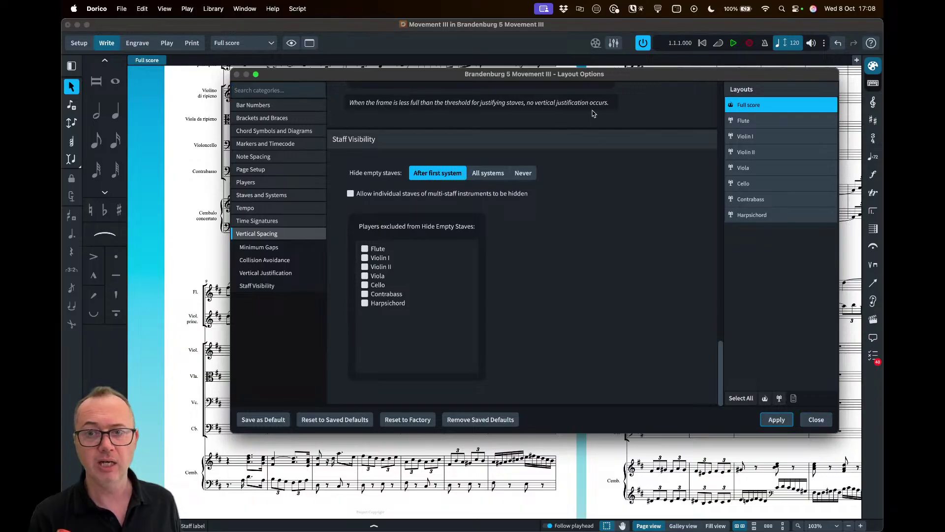
# - Move Layout Options aside to examine which staves are hidden after the first system on pages 1 and 2, and close it
pyautogui.moveTo(611, 80); pyautogui.dragTo(605, 438)
pyautogui.scroll(5, 278, 244)
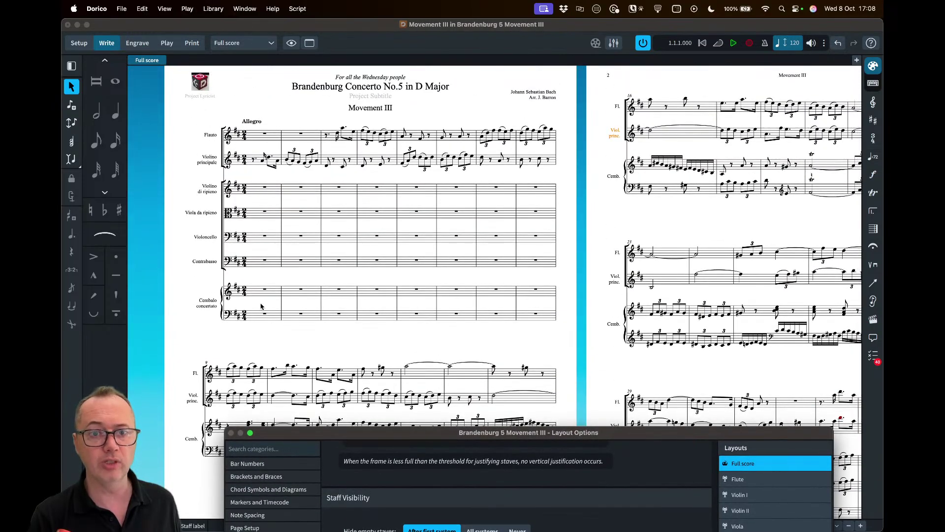
pyautogui.scroll(-5, 294, 329)
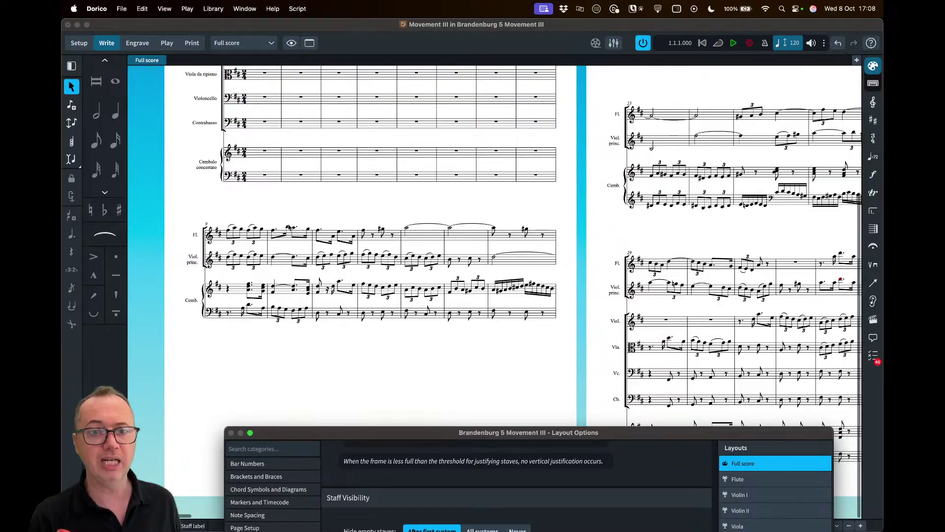
pyautogui.scroll(6, 452, 256)
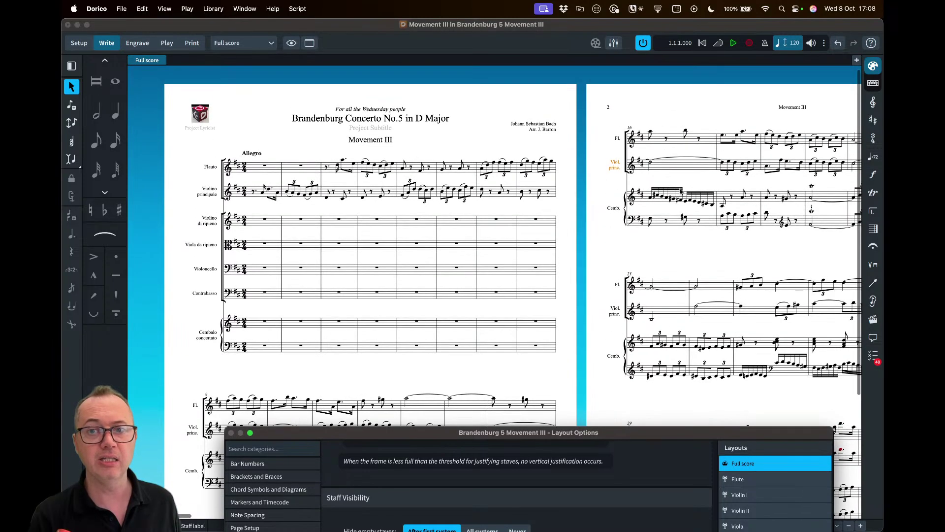
pyautogui.scroll(-6, 681, 190)
pyautogui.moveTo(606, 436); pyautogui.dragTo(585, 492)
pyautogui.scroll(-2, 546, 327)
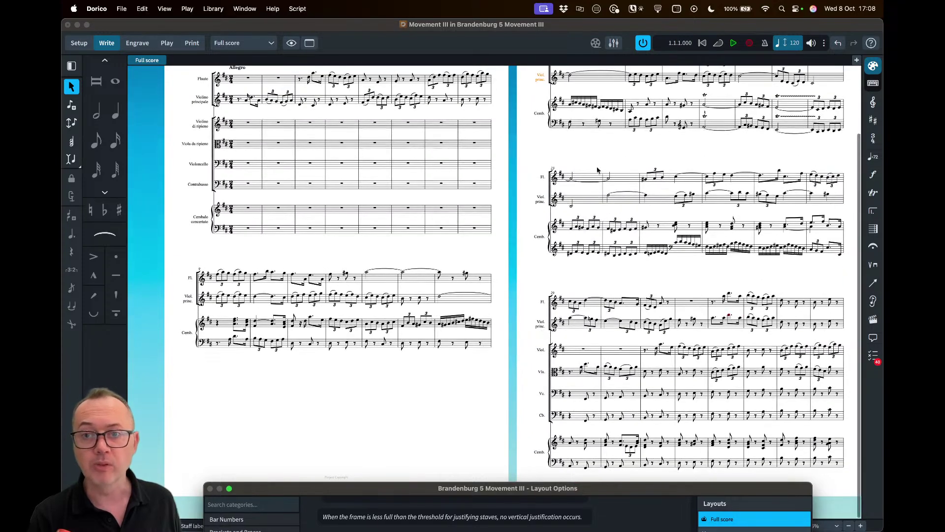
pyautogui.scroll(2, 597, 170)
pyautogui.scroll(-2, 340, 427)
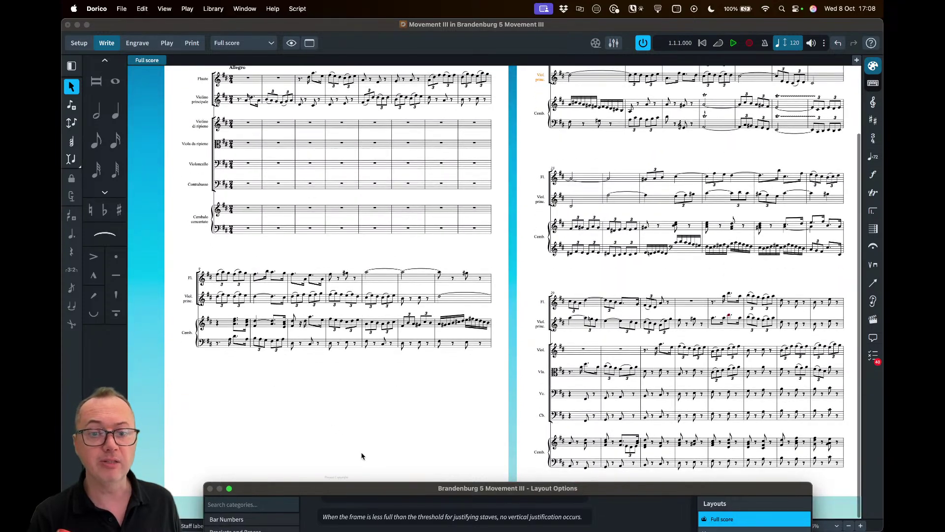
pyautogui.moveTo(381, 493); pyautogui.dragTo(350, 136)
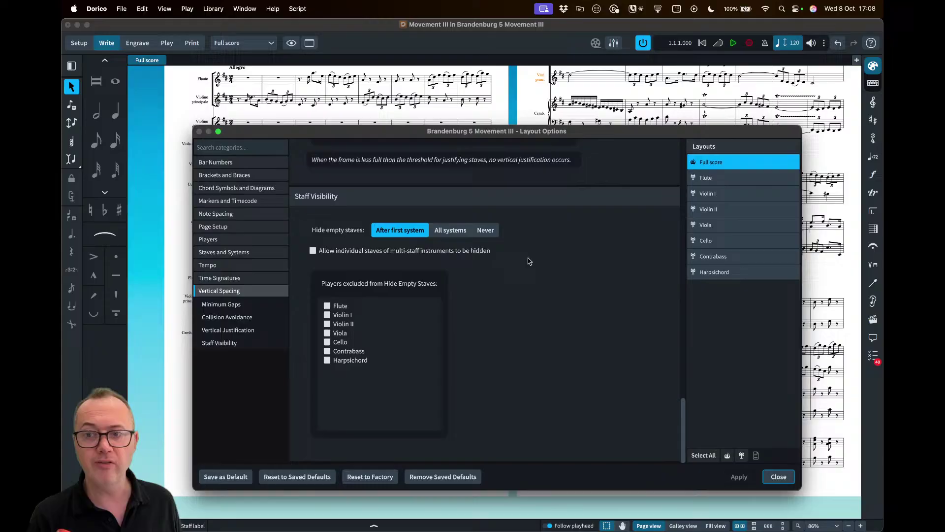
pyautogui.click(776, 475)
# - Compare the vertical distribution of the systems on the first page with that on the second page
pyautogui.scroll(2, 527, 262)
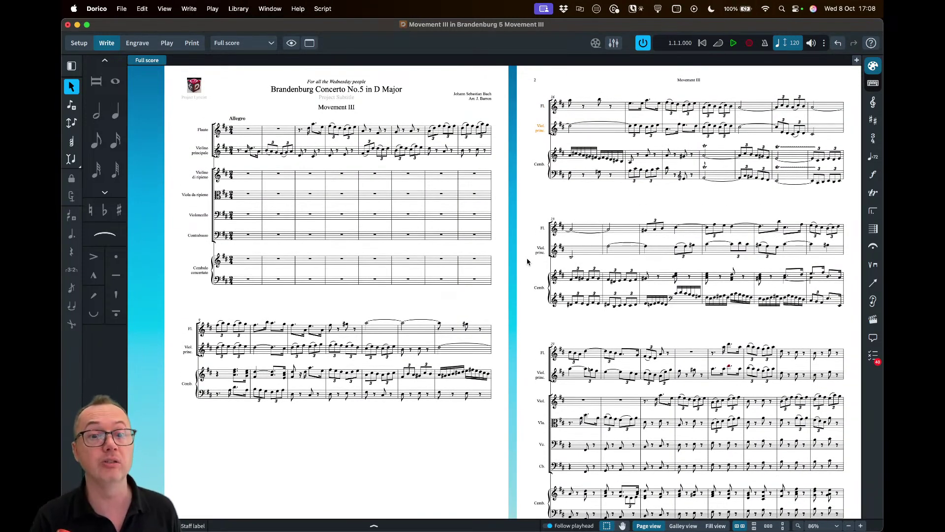
pyautogui.scroll(-2, 528, 261)
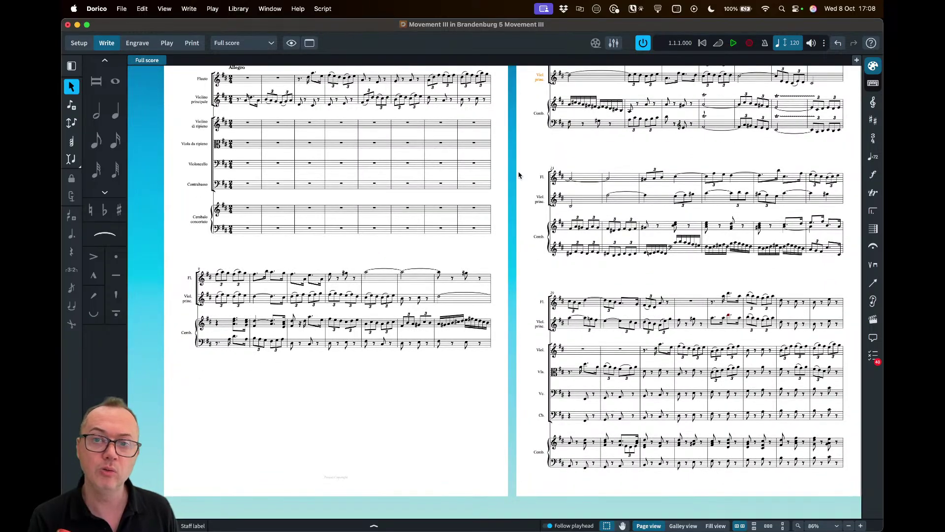
pyautogui.scroll(2, 519, 175)
pyautogui.scroll(-2, 309, 397)
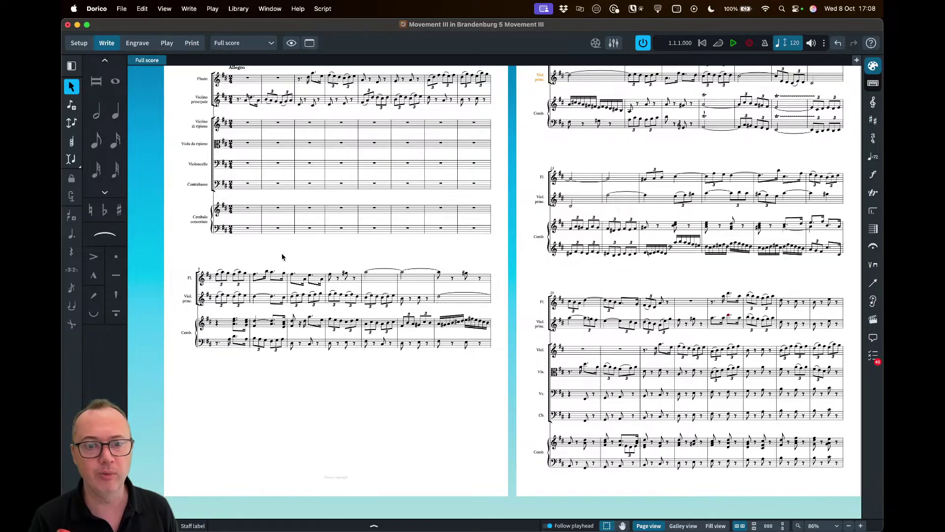
pyautogui.scroll(3, 295, 255)
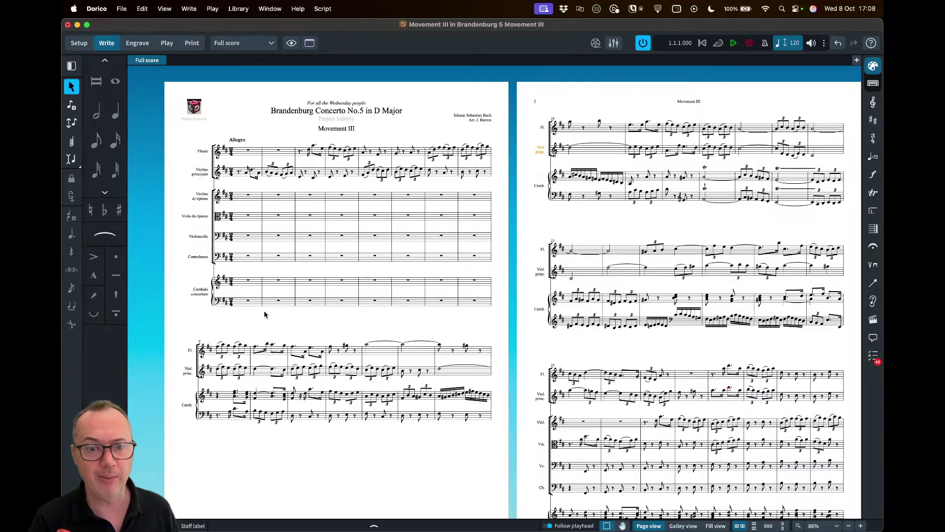
pyautogui.scroll(-3, 278, 338)
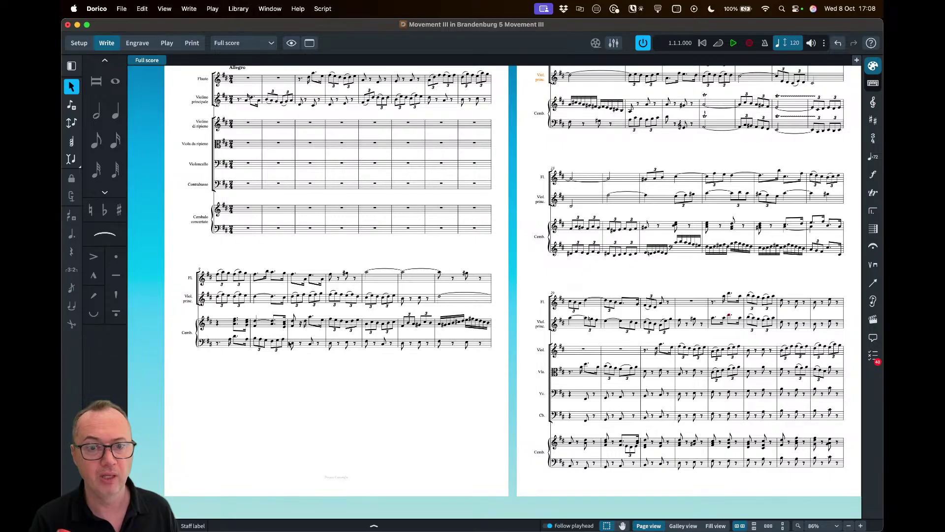
pyautogui.click(288, 361)
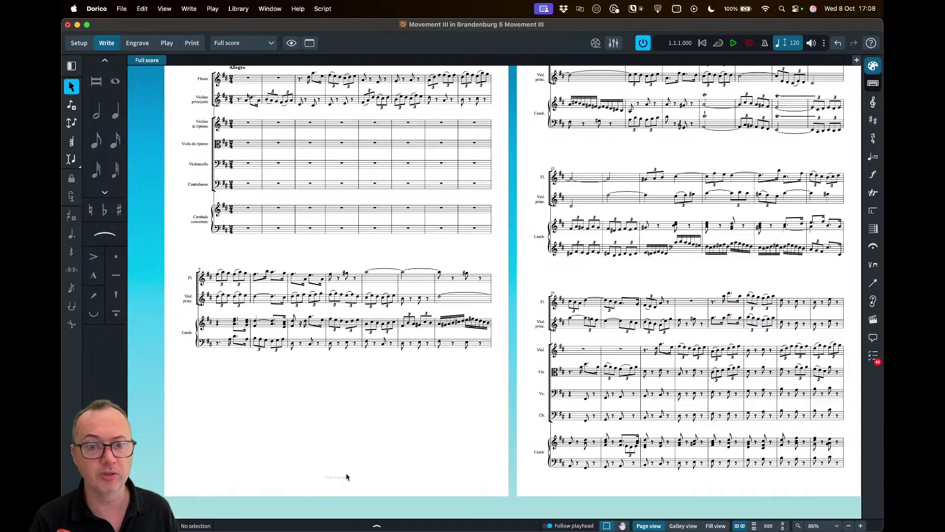
pyautogui.scroll(3, 585, 203)
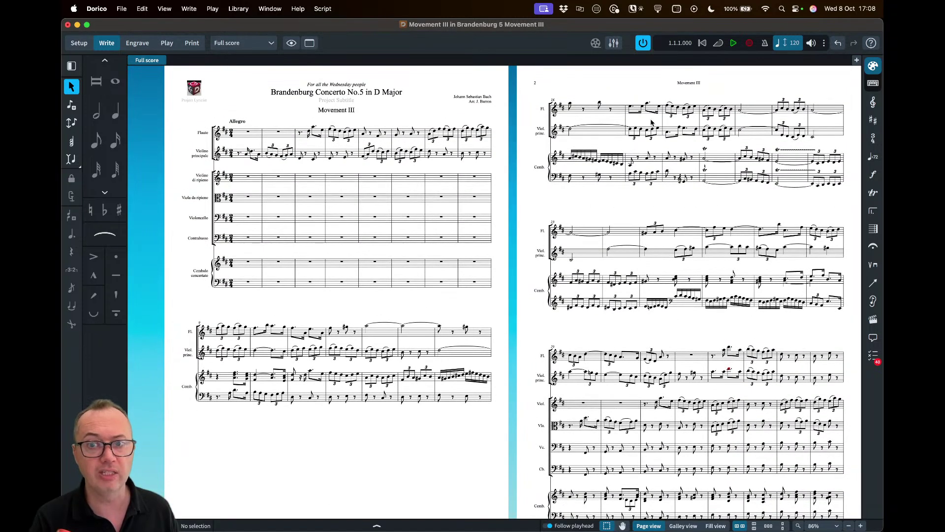
pyautogui.scroll(-3, 635, 217)
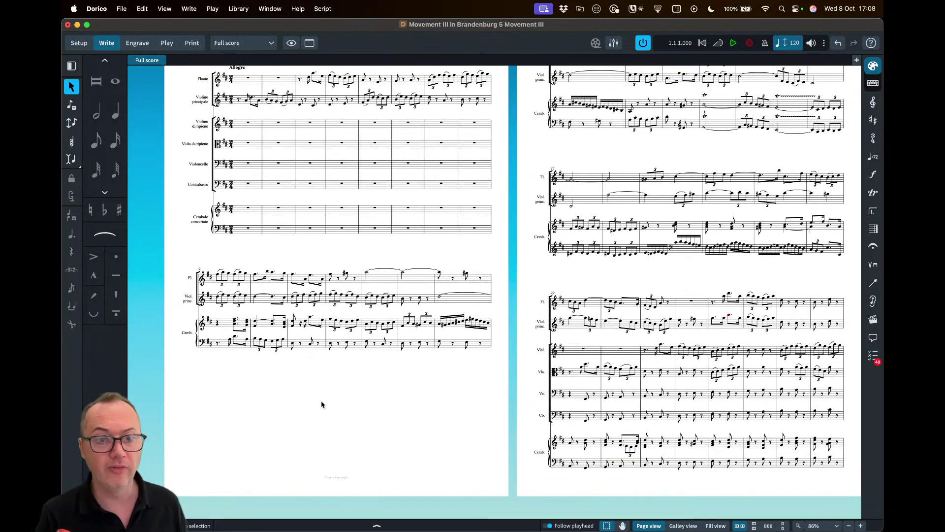
# - Switch to Engrave mode and check how full the first page's music frame is
pyautogui.click(137, 43)
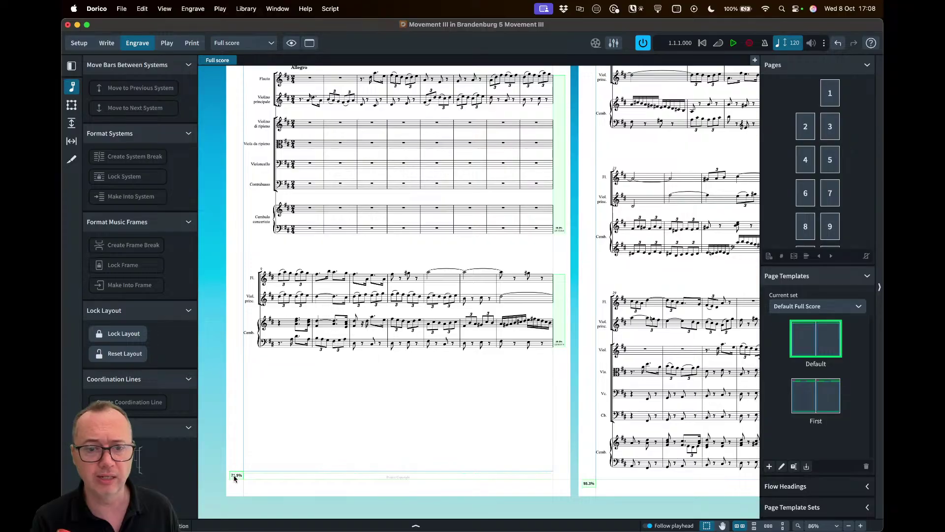
pyautogui.scroll(5, 229, 462)
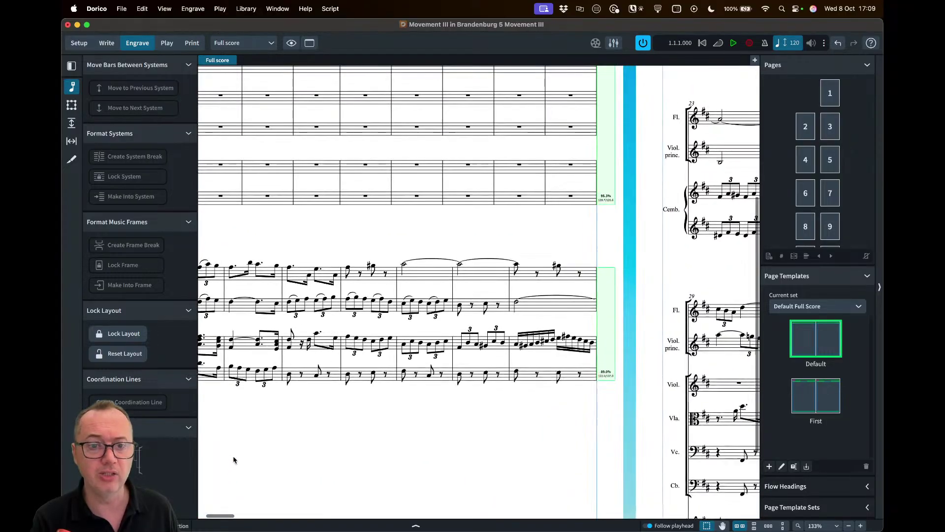
pyautogui.scroll(-3, 244, 394)
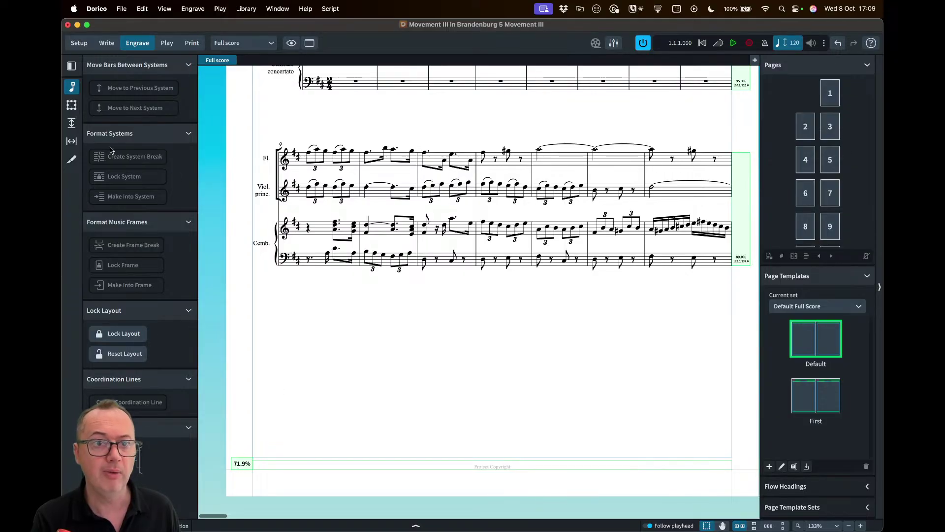
# - Activate Staff Spacing and examine the gaps between staves and systems on the first two pages
pyautogui.click(71, 123)
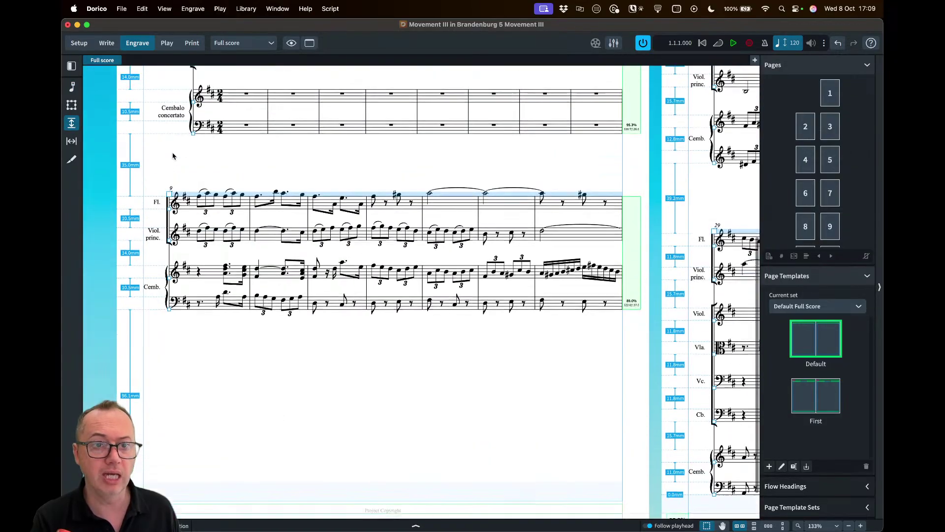
pyautogui.scroll(5, 173, 156)
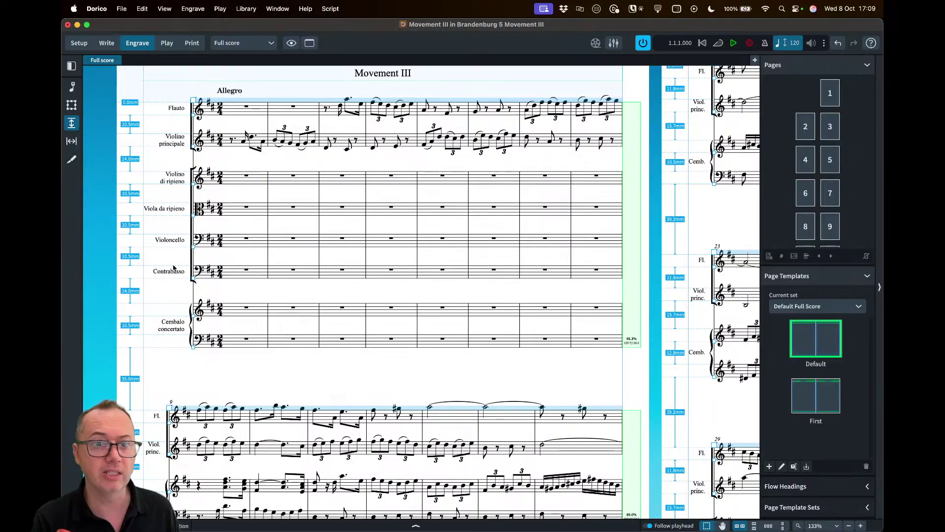
pyautogui.scroll(-3, 173, 267)
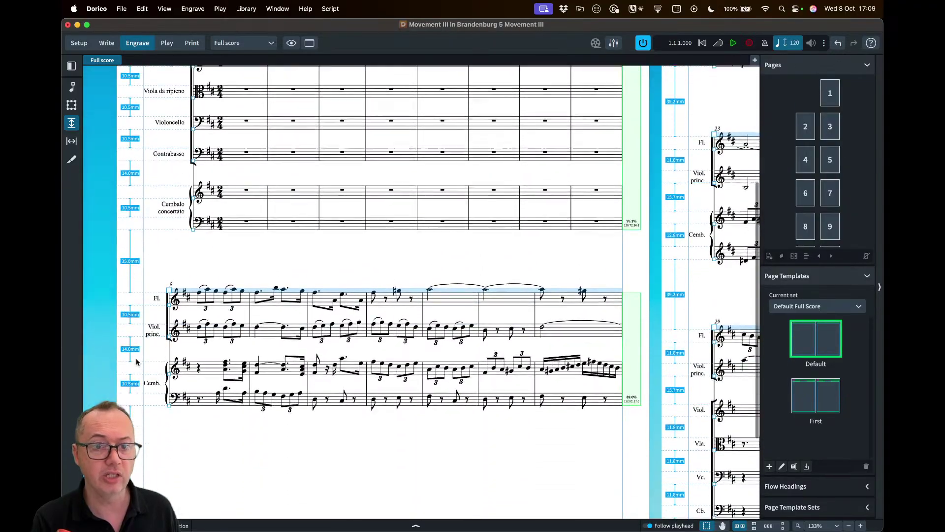
pyautogui.scroll(-1, 143, 209)
pyautogui.scroll(-2, 195, 337)
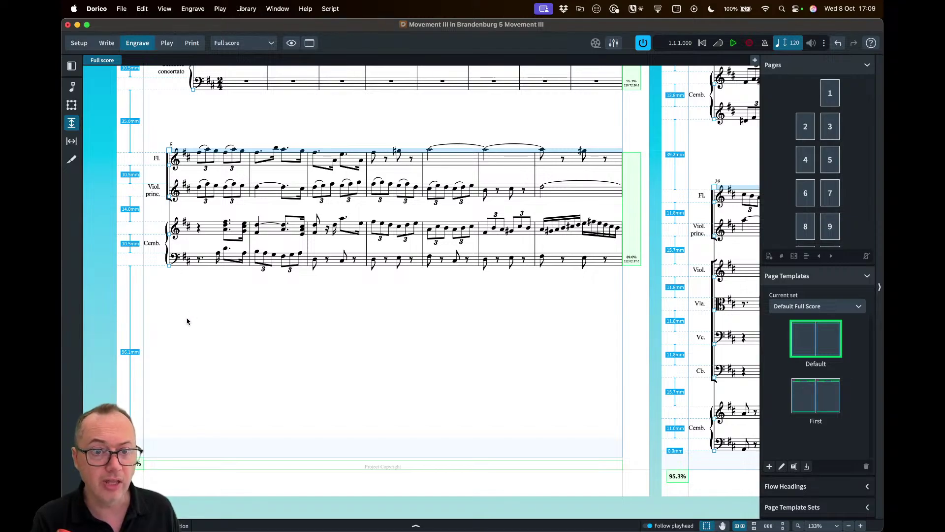
pyautogui.scroll(3, 558, 244)
pyautogui.hscroll(5, 573, 234)
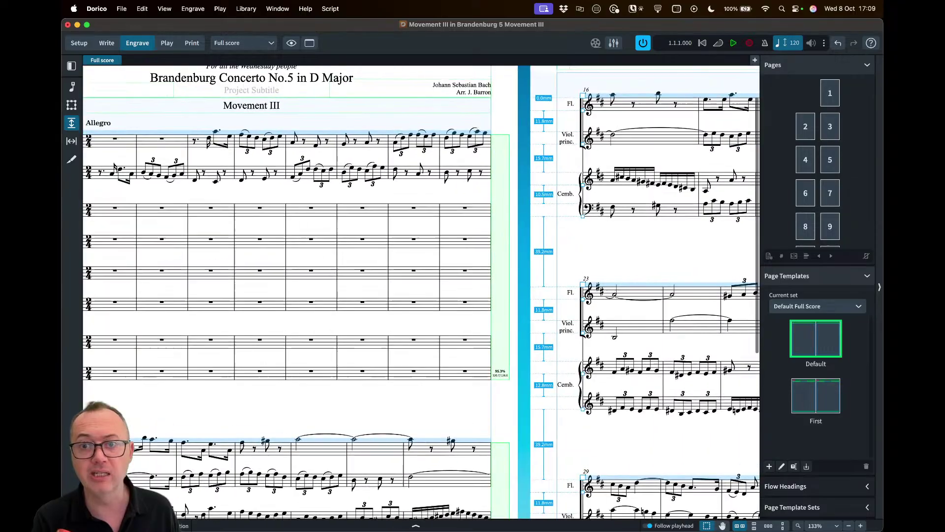
pyautogui.hscroll(-3, 352, 280)
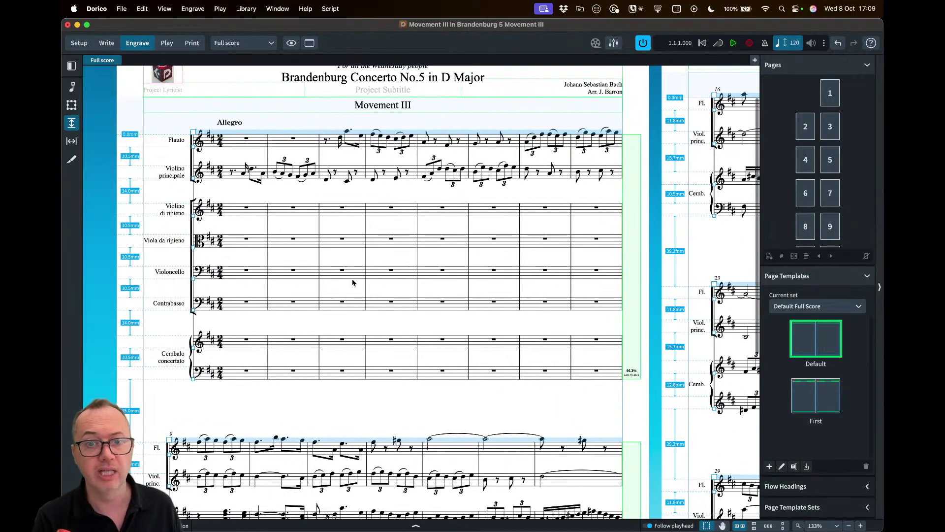
pyautogui.scroll(-8, 341, 365)
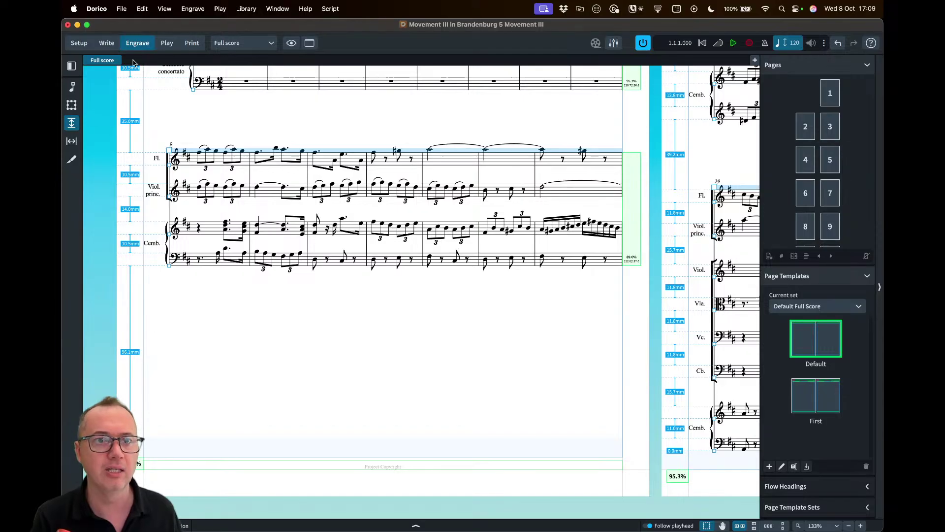
# - Set the full score's Hide empty staves option to All systems in Layout Options and apply it
pyautogui.press('g')
pyautogui.scroll(-5, 288, 208)
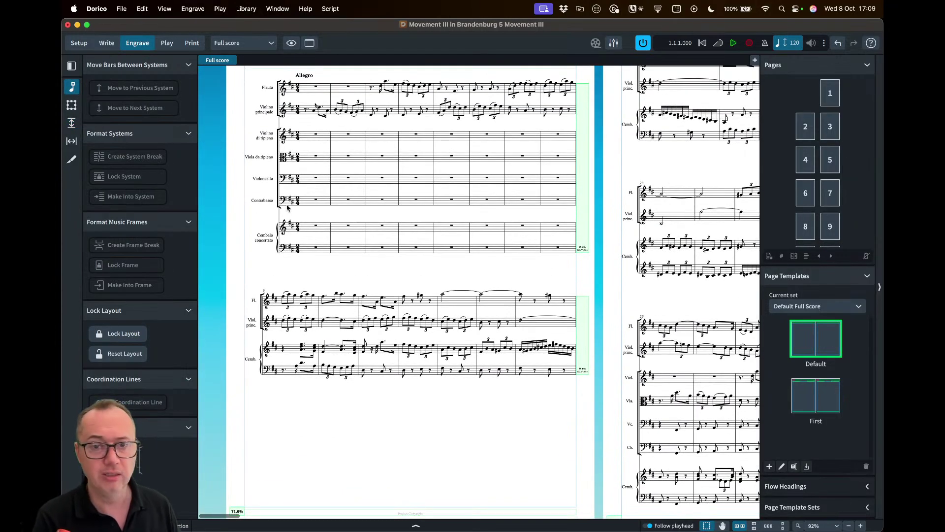
pyautogui.press('super+shift+l')
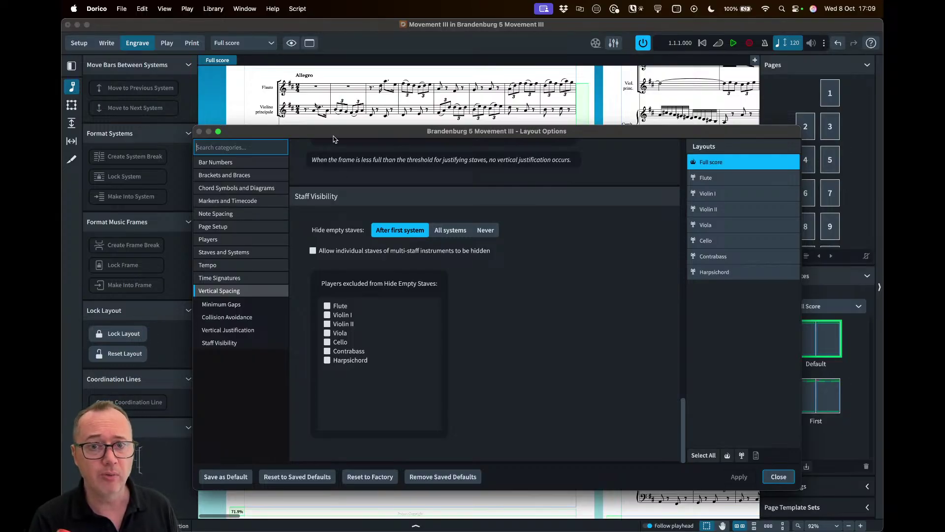
pyautogui.moveTo(335, 135); pyautogui.dragTo(315, 306)
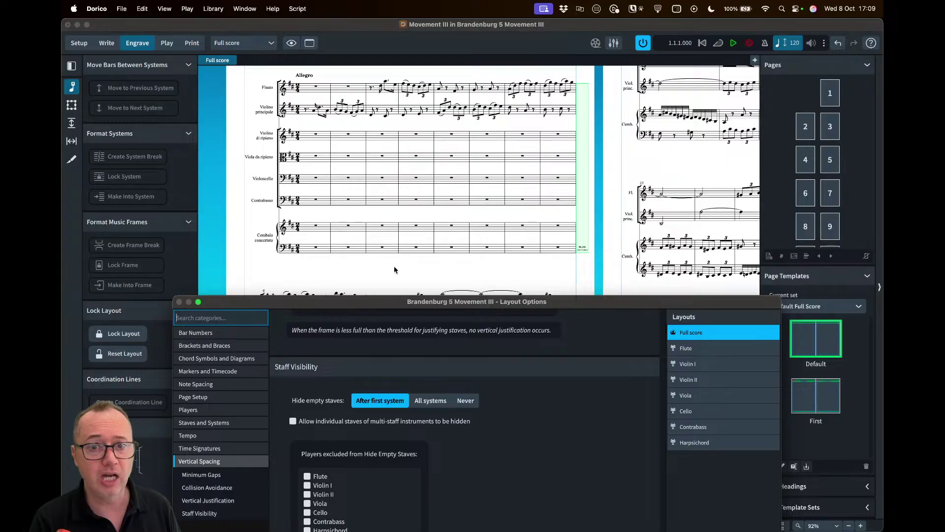
pyautogui.moveTo(393, 307); pyautogui.dragTo(403, 149)
pyautogui.click(436, 245)
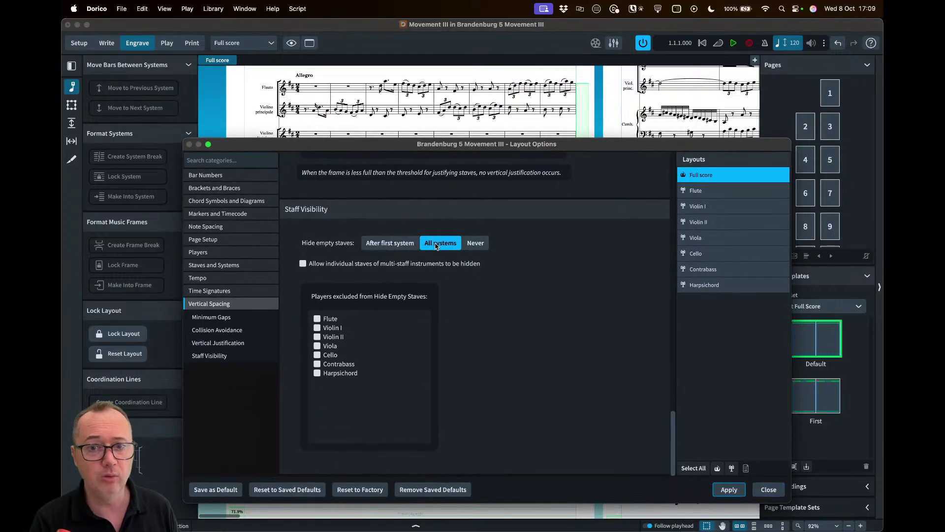
pyautogui.click(730, 490)
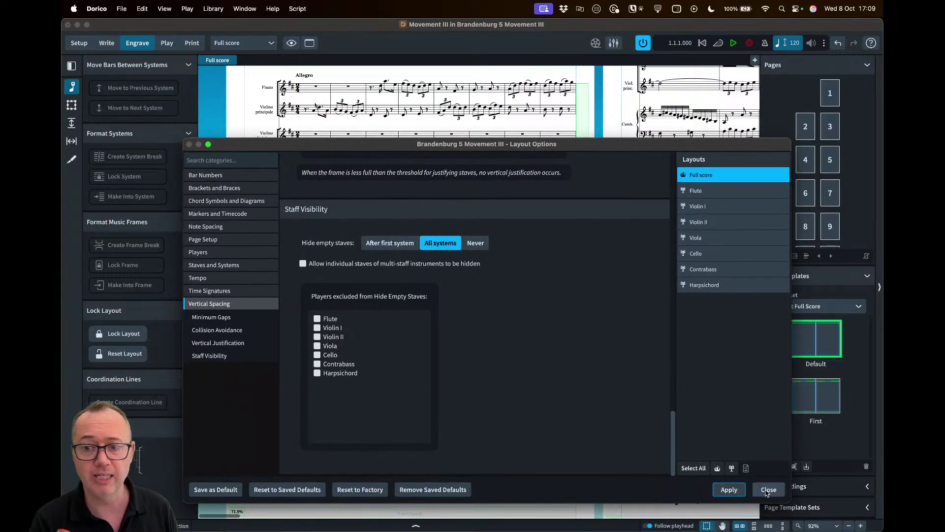
pyautogui.click(767, 489)
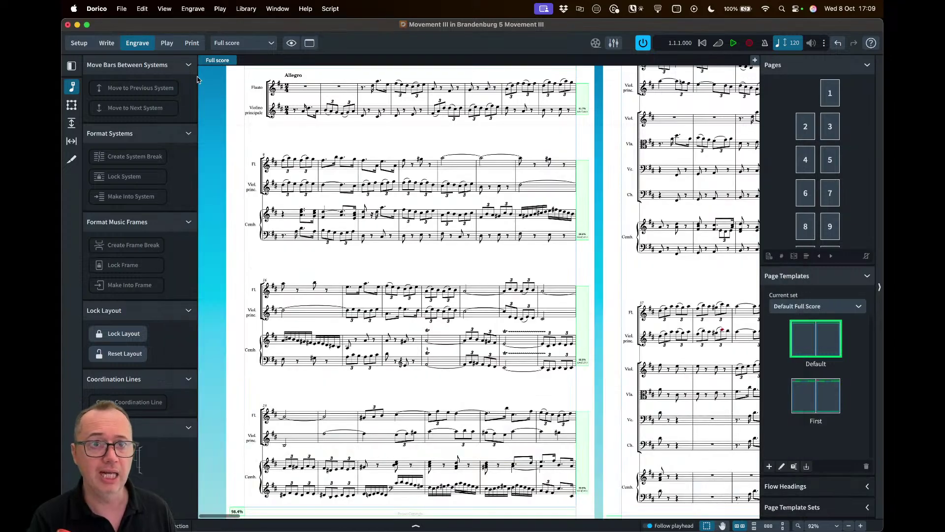
# - Switch to Write mode and examine page by page which staves are hidden and how the systems are laid out
pyautogui.click(107, 43)
pyautogui.scroll(-3, 287, 169)
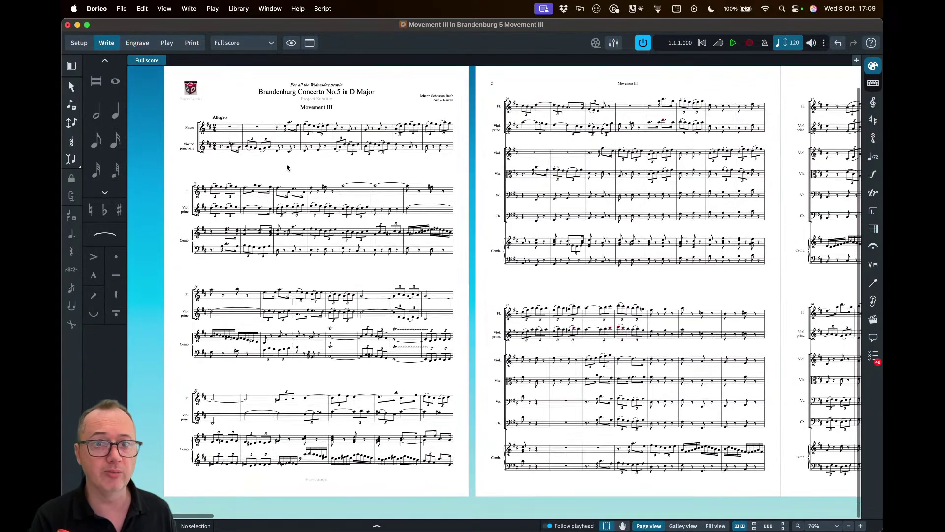
pyautogui.scroll(1, 249, 170)
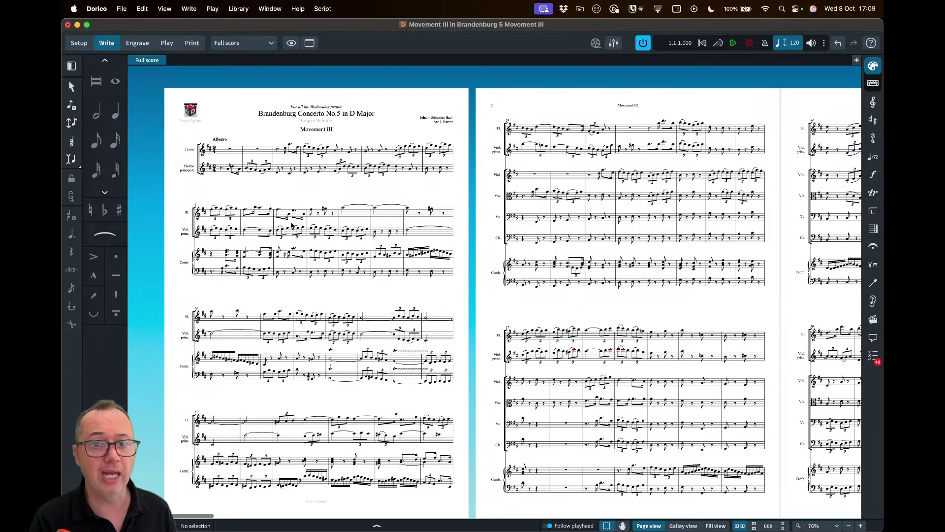
pyautogui.scroll(-2, 312, 279)
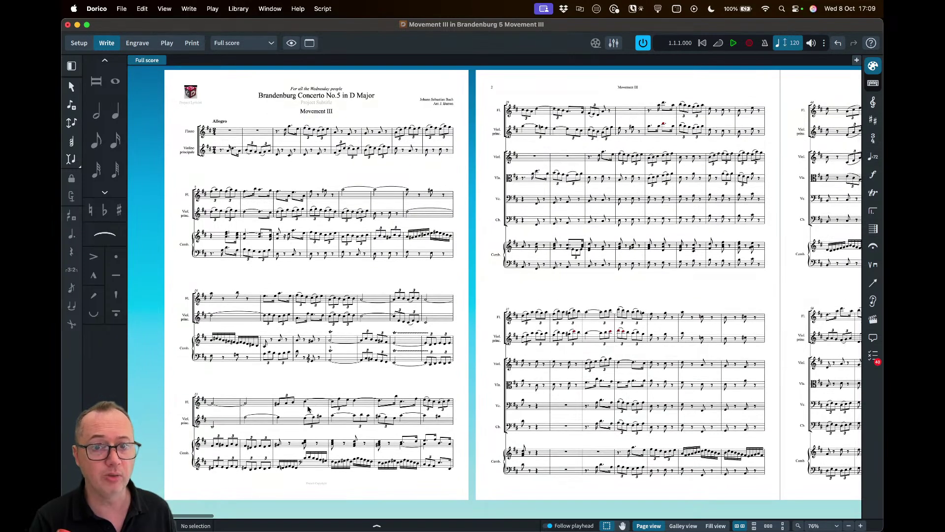
pyautogui.hscroll(10, 358, 305)
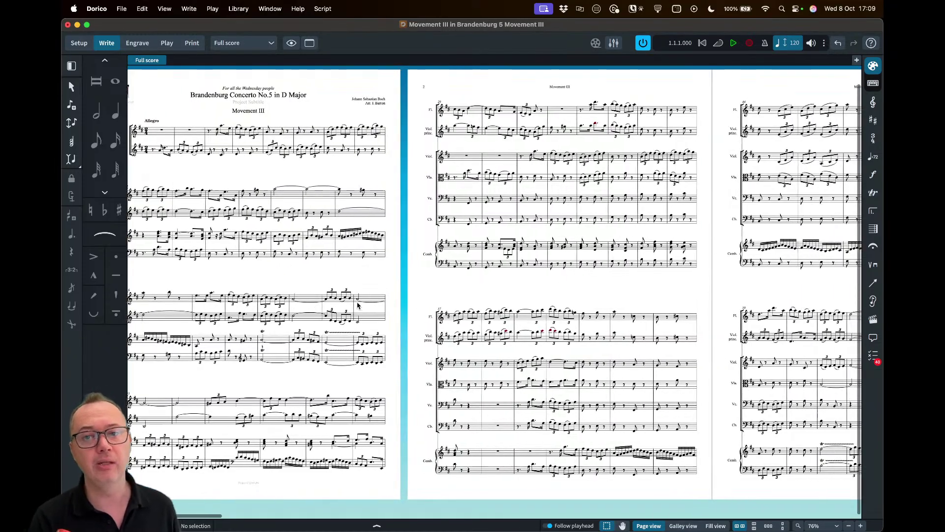
pyautogui.hscroll(12, 358, 310)
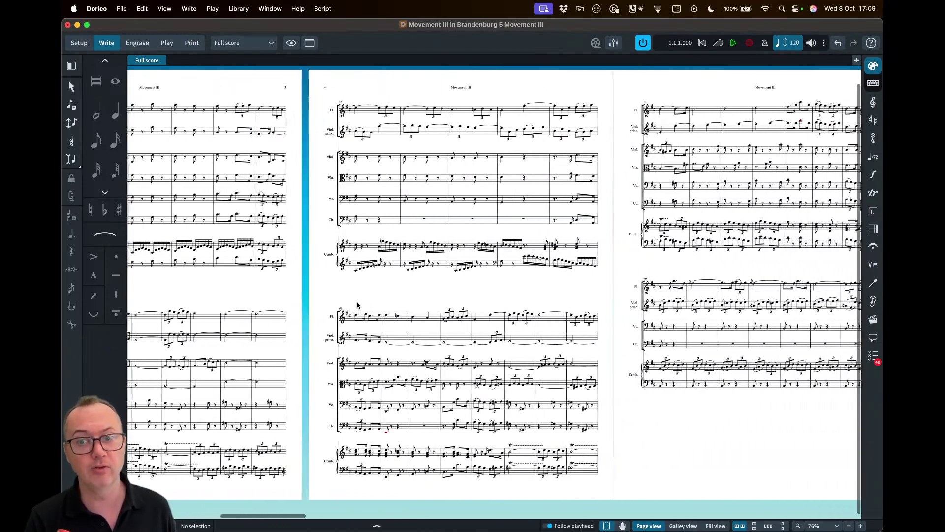
pyautogui.hscroll(3, 567, 268)
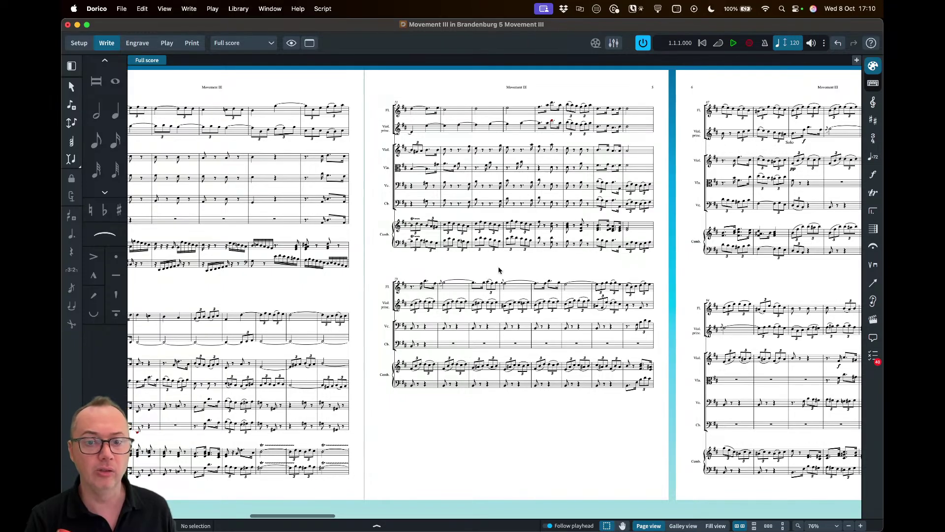
pyautogui.hscroll(15, 505, 305)
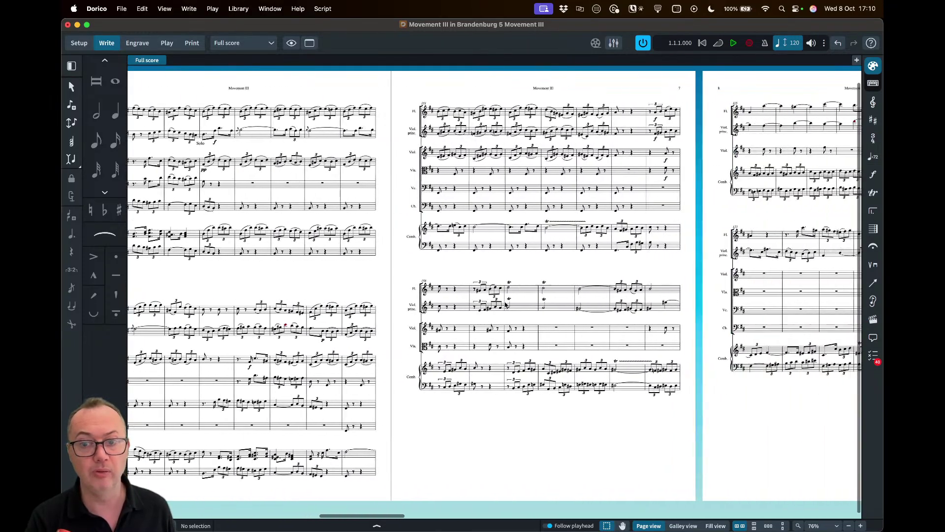
pyautogui.hscroll(15, 505, 305)
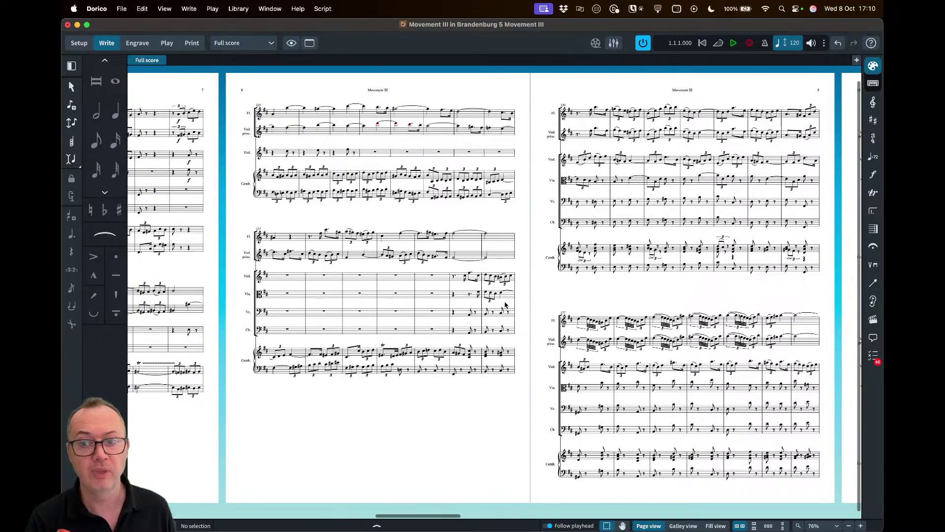
pyautogui.hscroll(-20, 506, 306)
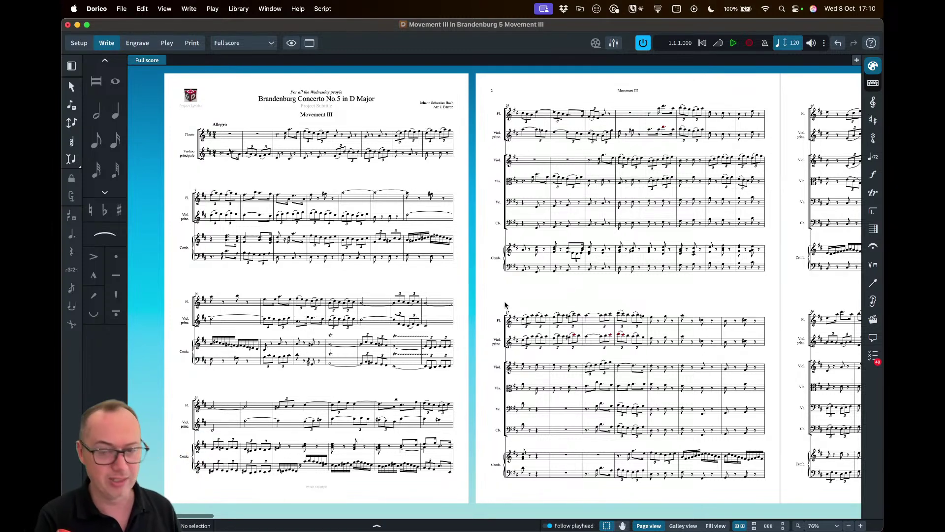
# - Set the full score's Hide empty staves option to Never, check the first pages and save the project
pyautogui.press('super+shift+l')
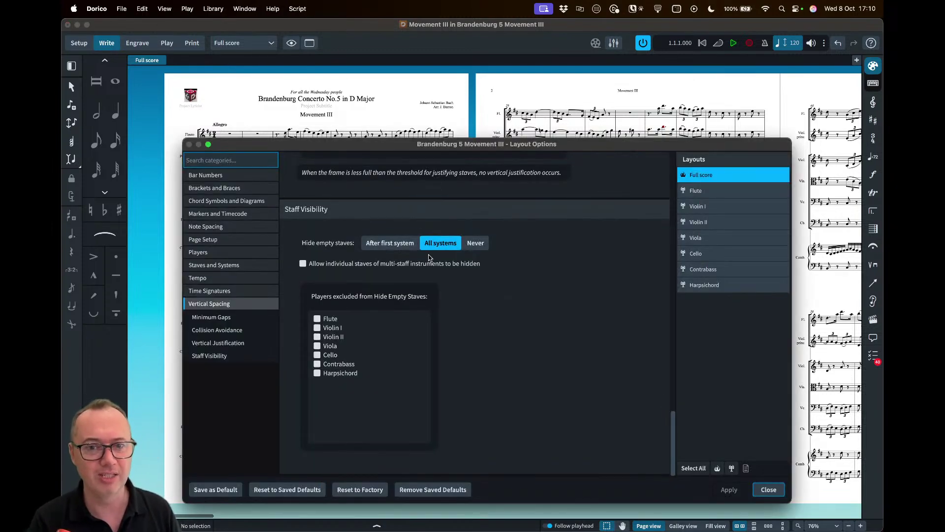
pyautogui.click(474, 243)
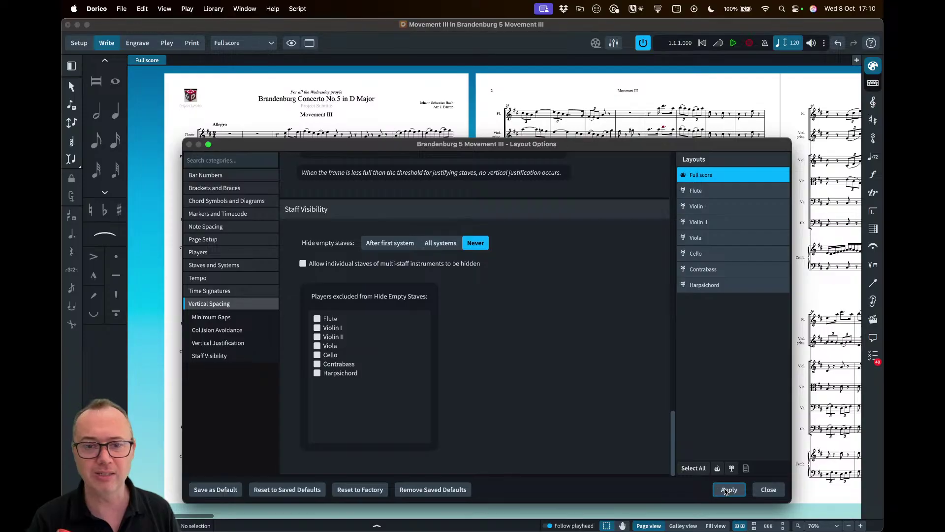
pyautogui.click(768, 489)
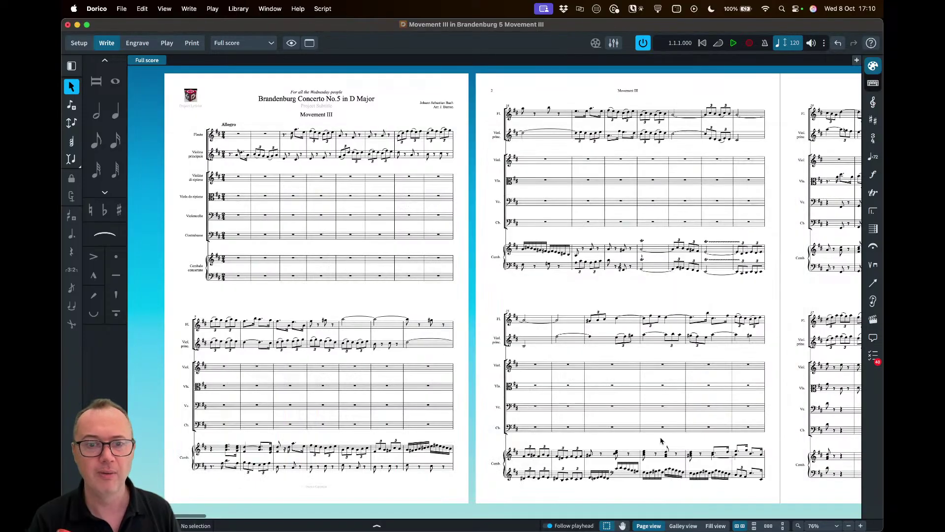
pyautogui.scroll(1, 319, 294)
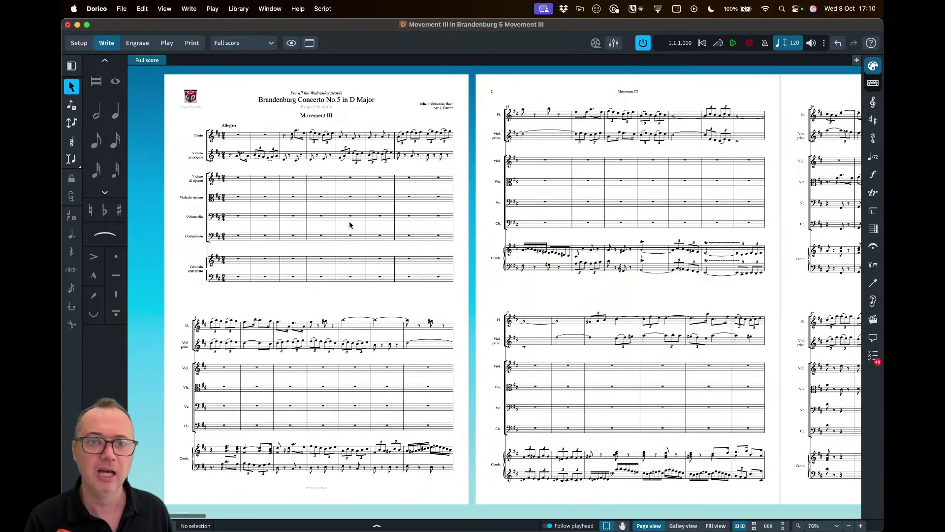
pyautogui.scroll(3, 349, 225)
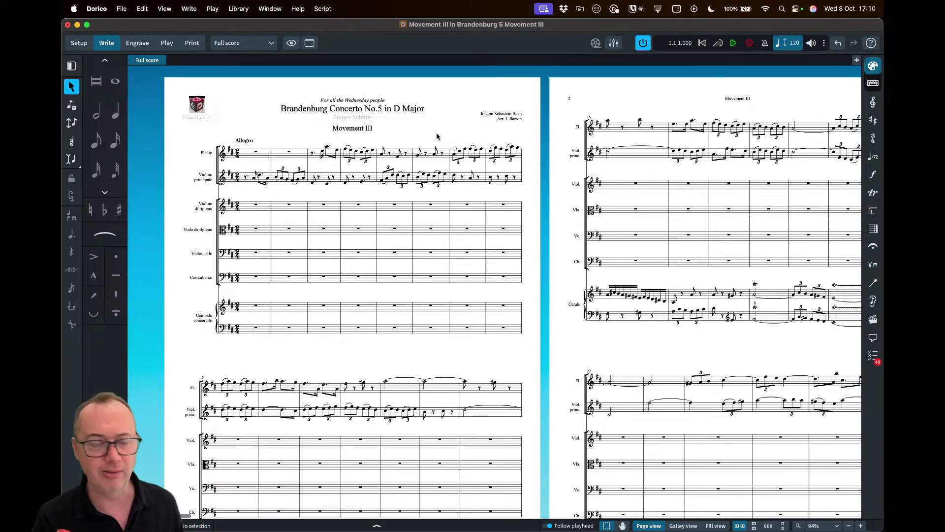
pyautogui.press('super+s')
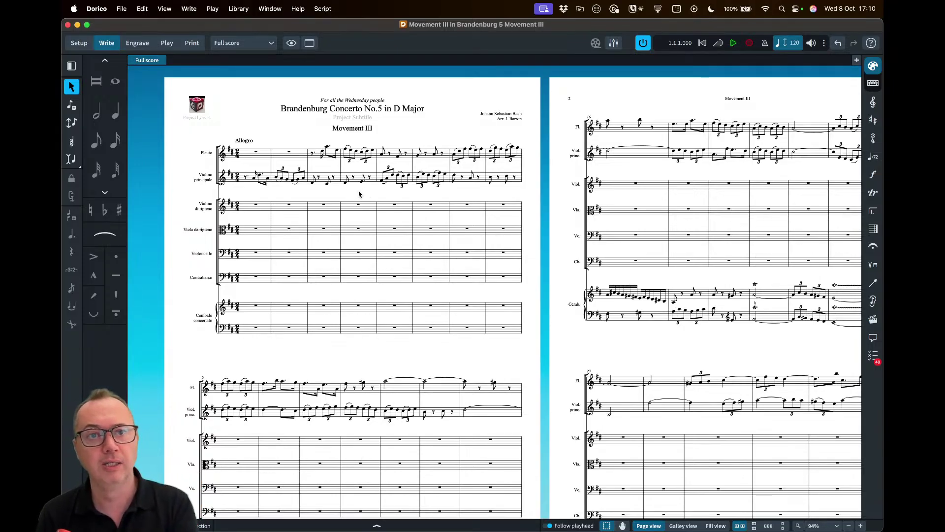
# - In the full score's Casting Off layout options, enable a fixed number of 4 bars per system and apply it
pyautogui.click(239, 8)
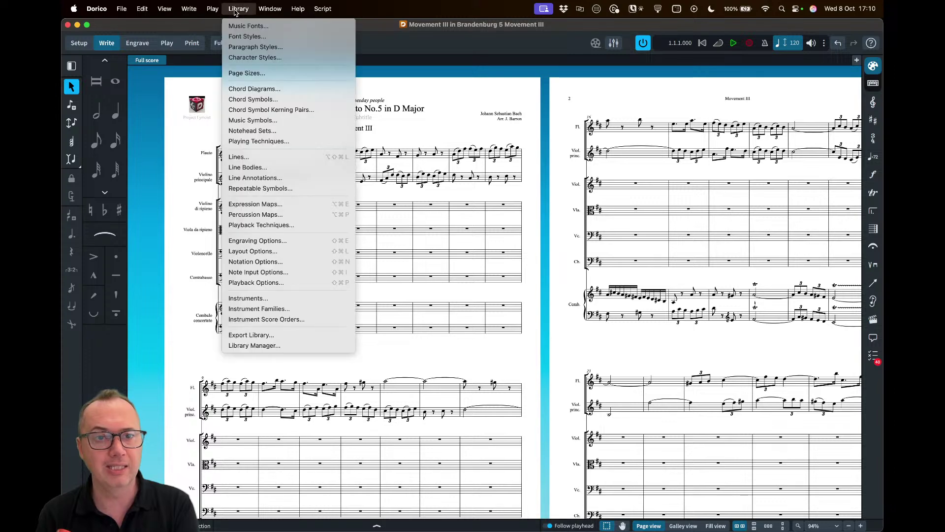
pyautogui.click(274, 251)
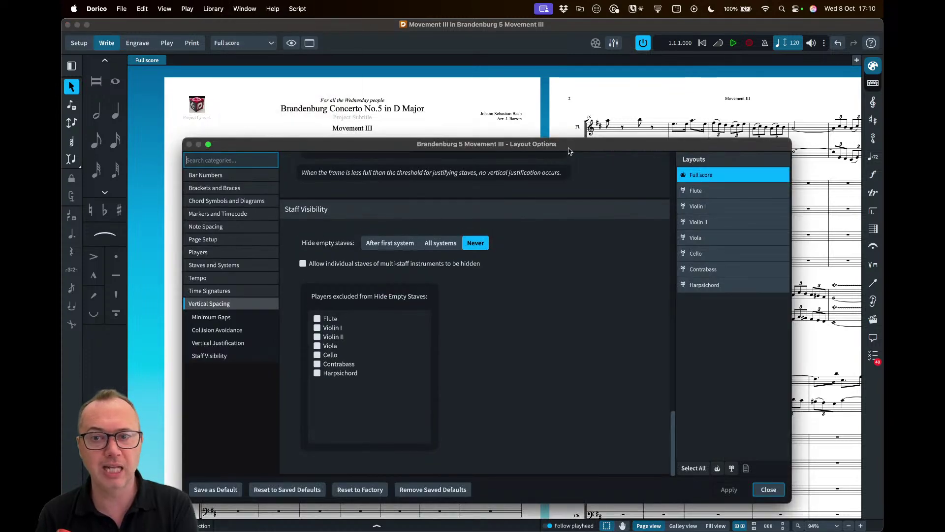
pyautogui.click(220, 266)
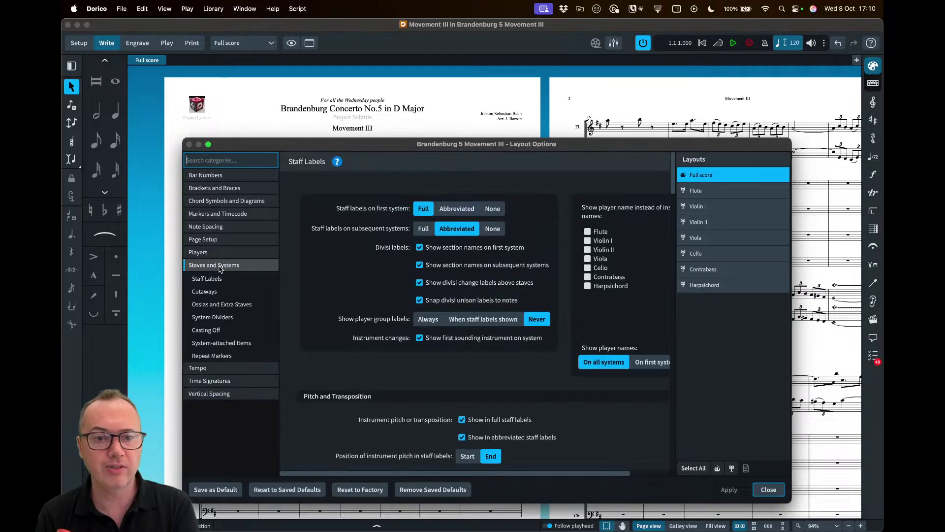
pyautogui.click(230, 331)
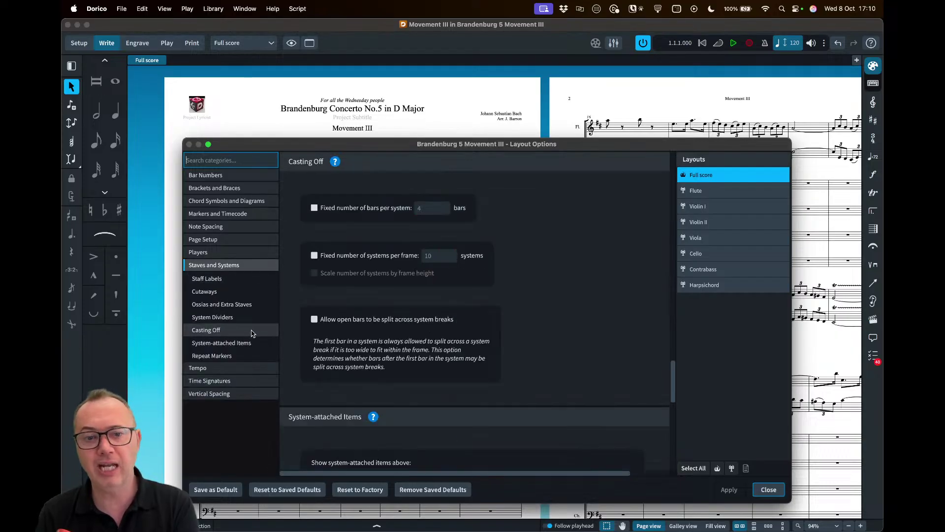
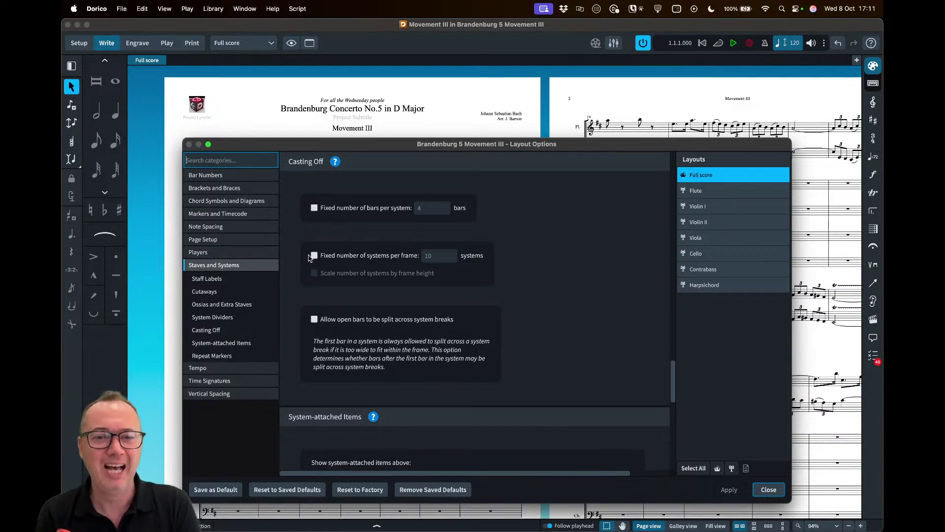
pyautogui.click(315, 208)
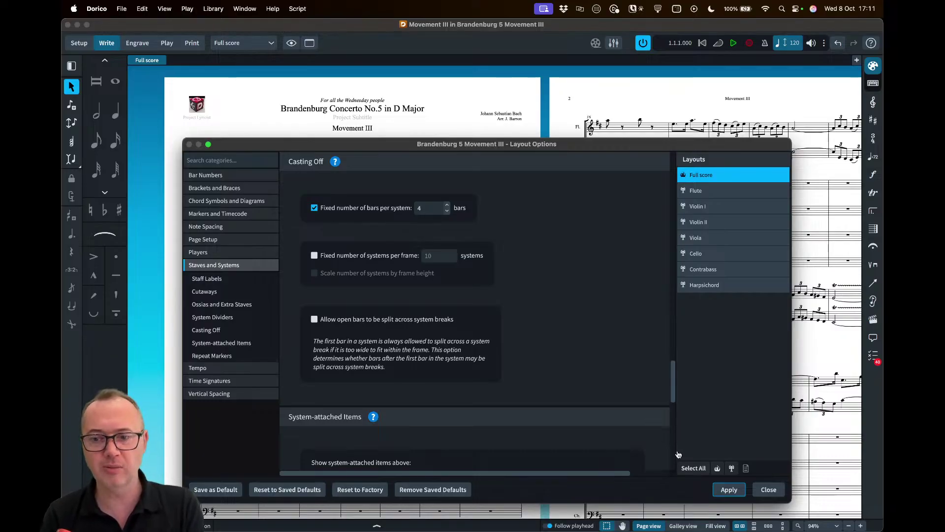
pyautogui.click(729, 489)
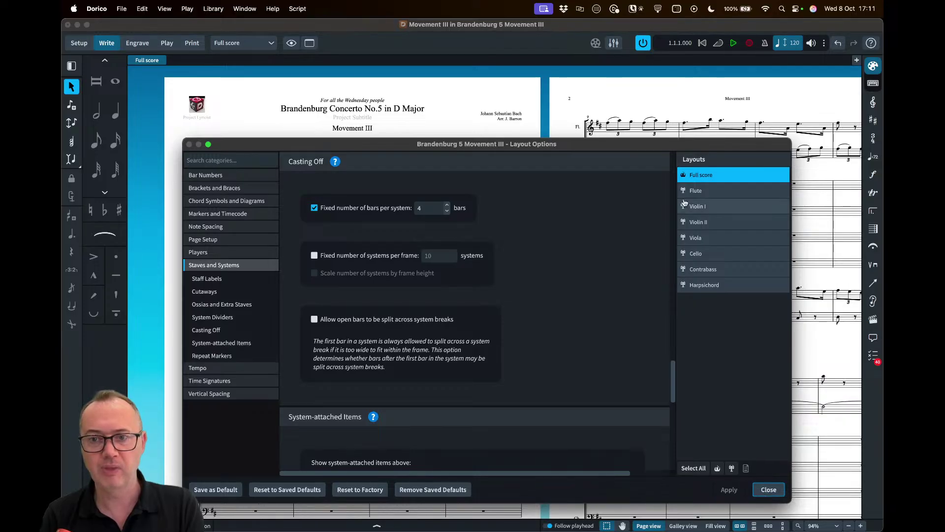
pyautogui.moveTo(671, 148); pyautogui.dragTo(667, 158)
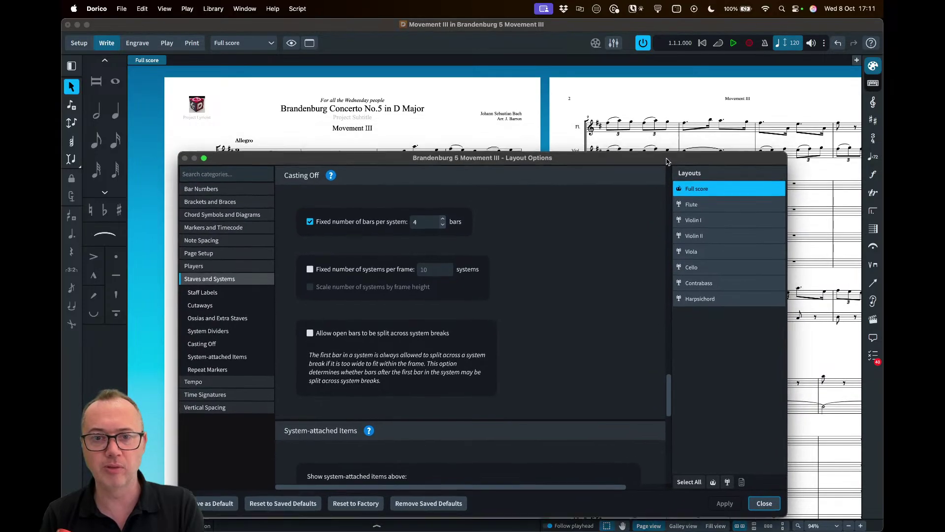
pyautogui.press('Return')
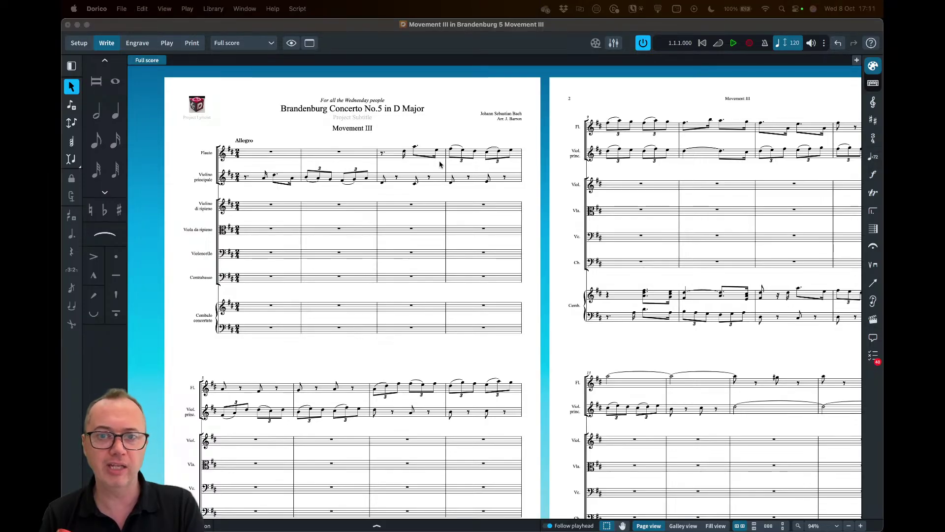
# - Set the full score's fixed number of bars per system to 6, apply it and check the resulting pages
pyautogui.hscroll(10, 498, 239)
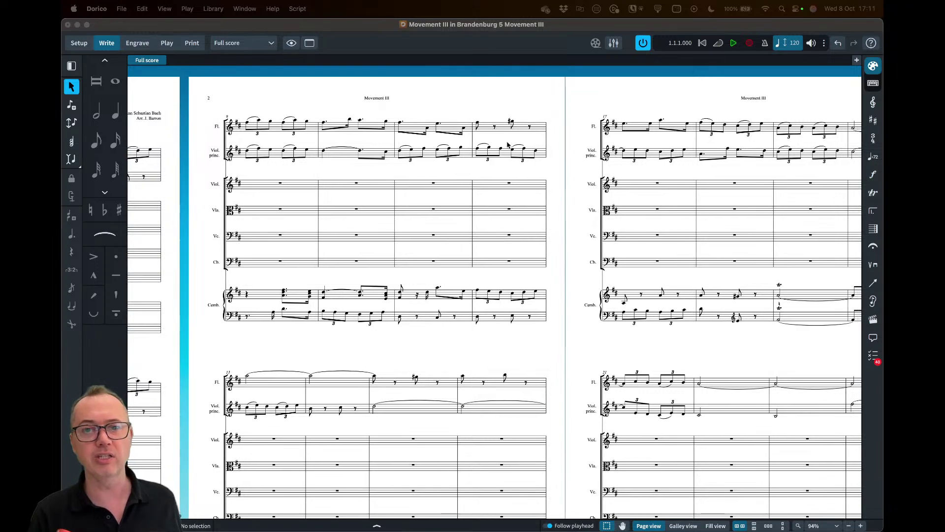
pyautogui.hscroll(5, 527, 163)
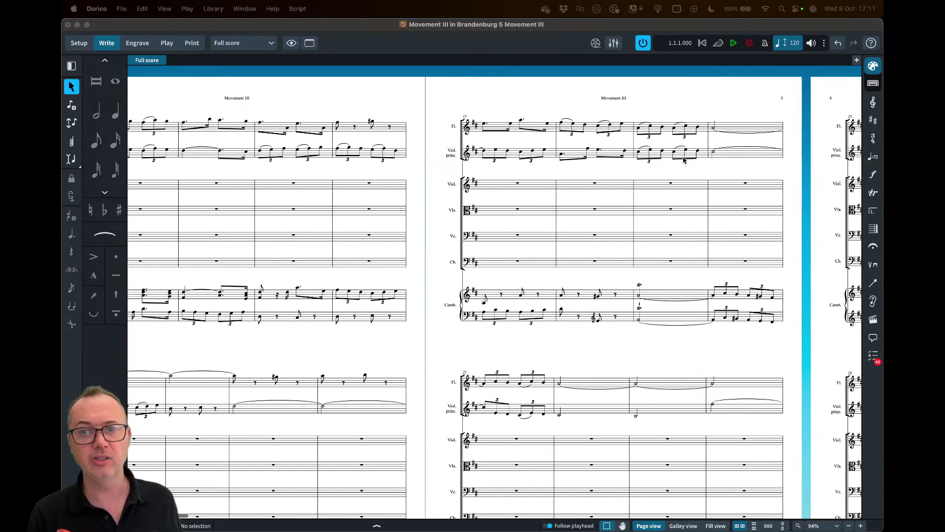
pyautogui.hscroll(8, 745, 157)
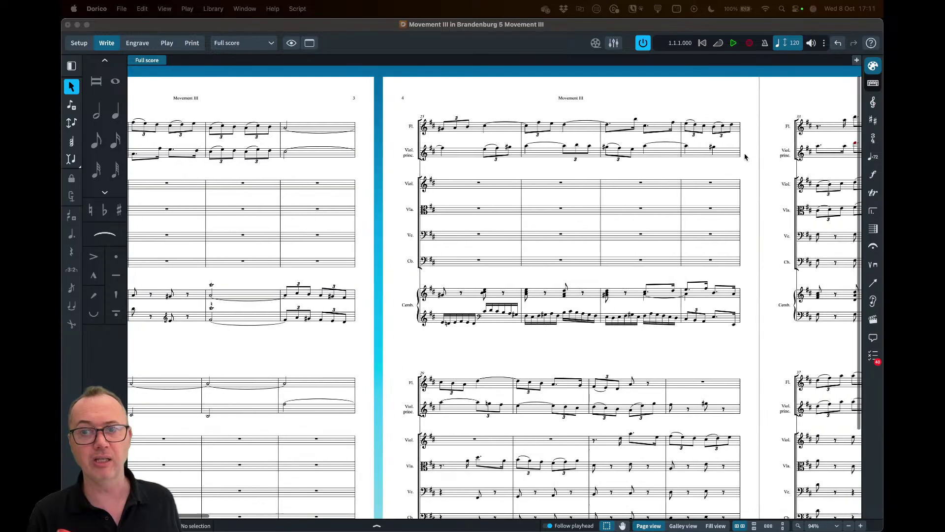
pyautogui.press('super+shift+l')
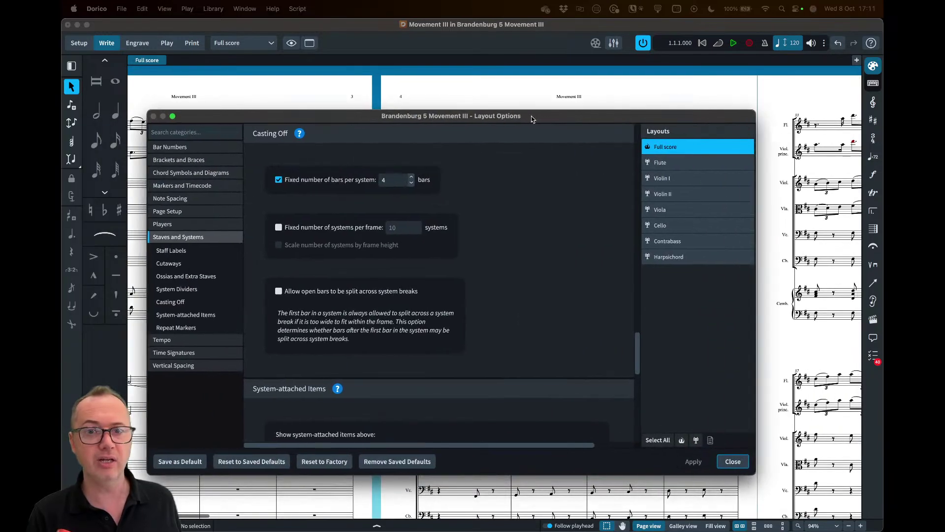
pyautogui.click(437, 179)
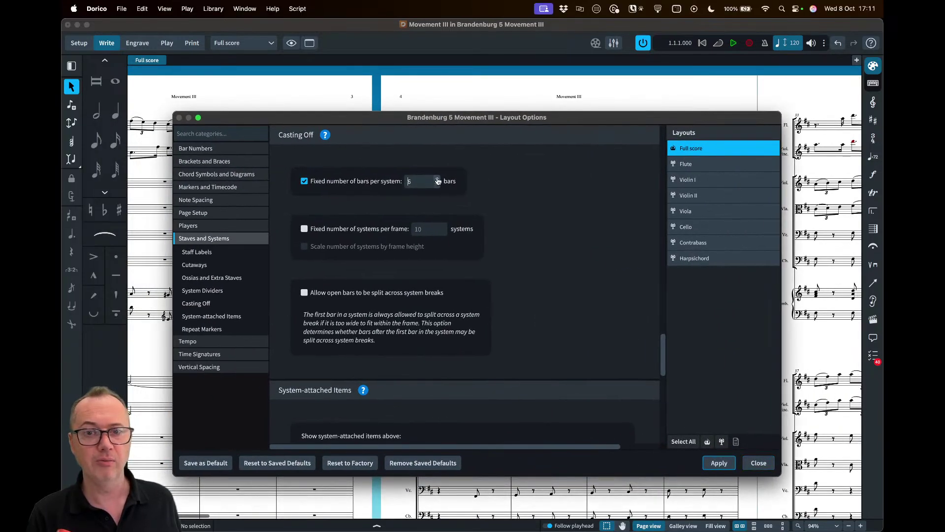
pyautogui.click(438, 179)
pyautogui.click(717, 468)
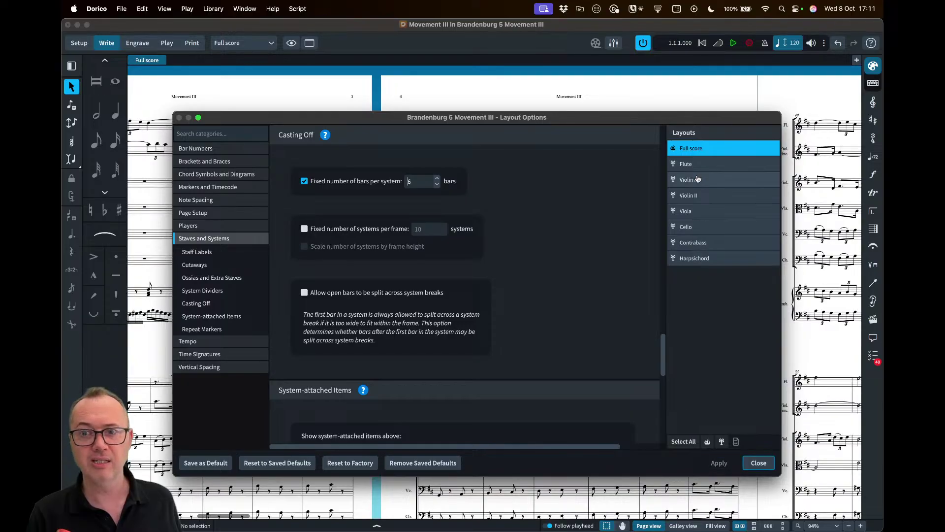
pyautogui.moveTo(691, 123); pyautogui.dragTo(692, 316)
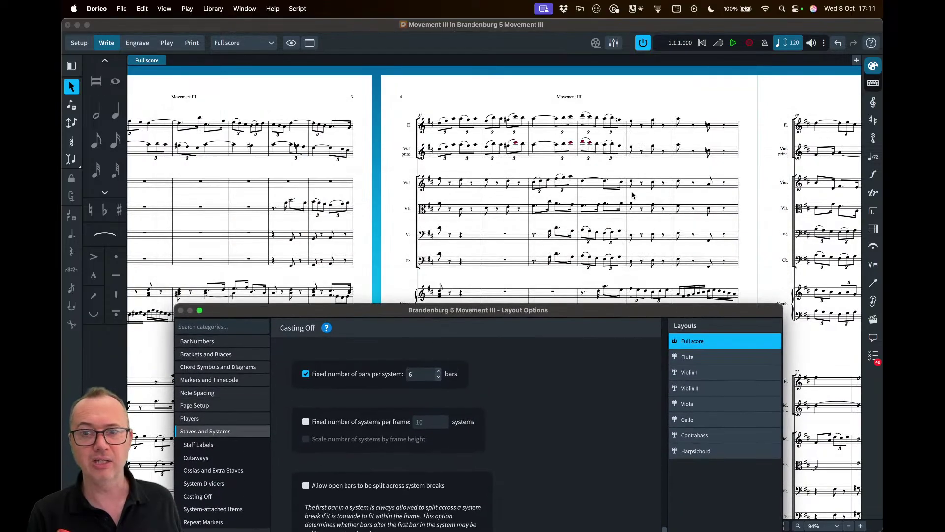
pyautogui.hscroll(-15, 632, 193)
pyautogui.hscroll(-8, 632, 194)
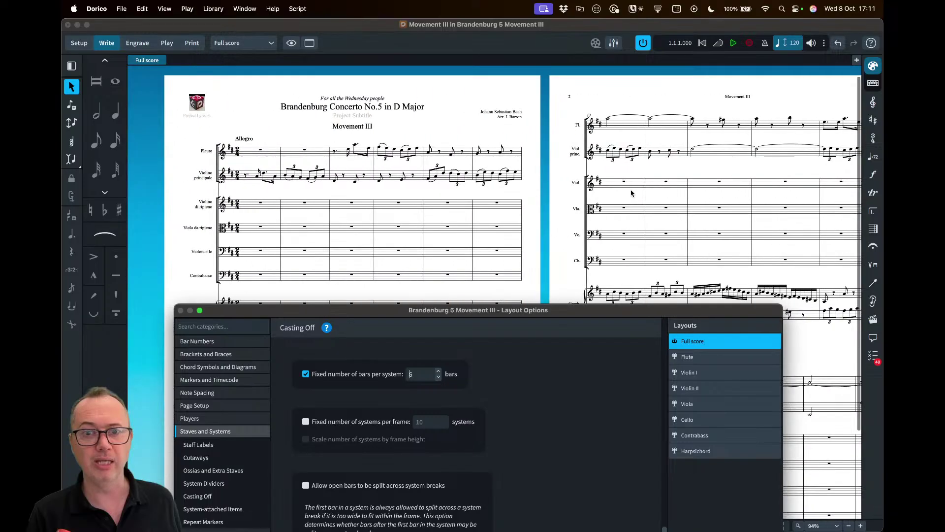
pyautogui.scroll(-3, 630, 190)
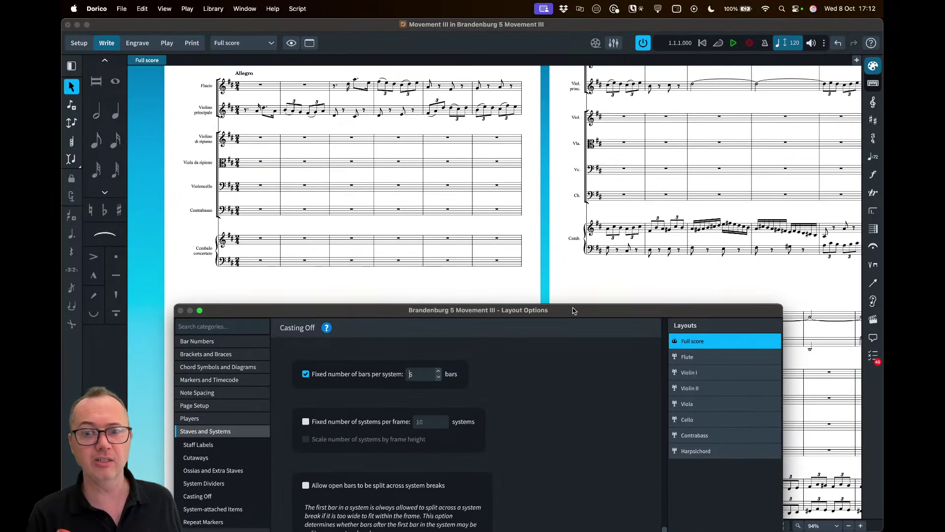
pyautogui.scroll(3, 599, 257)
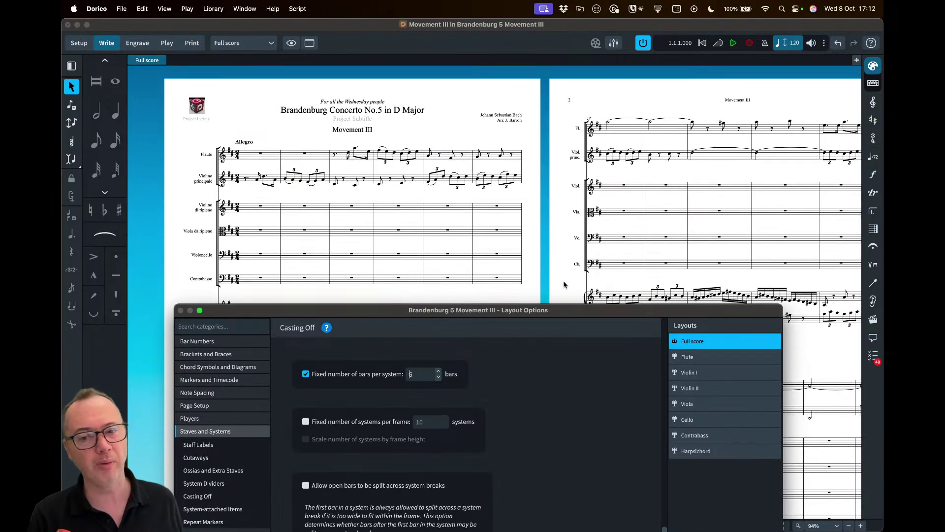
# - Disable the full score's fixed number of bars per system, apply the change and close Layout Options
pyautogui.moveTo(566, 314); pyautogui.dragTo(558, 119)
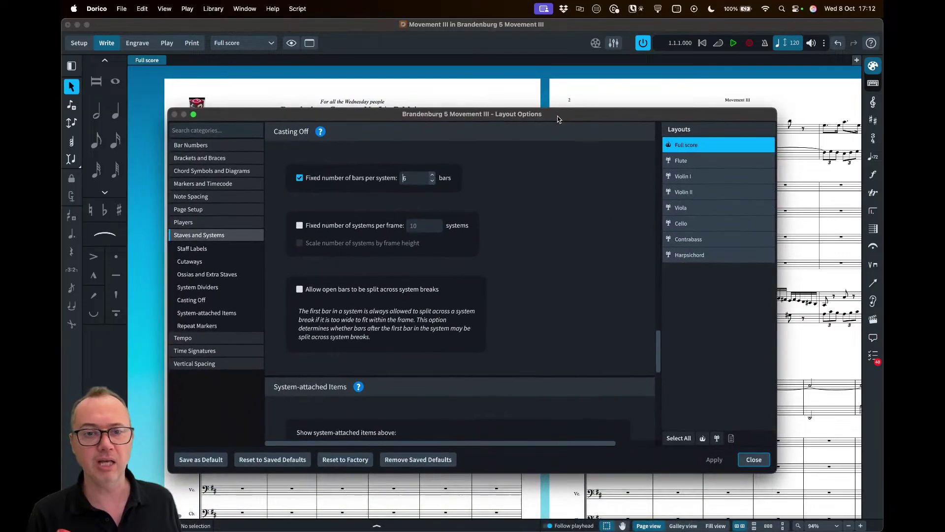
pyautogui.click(323, 179)
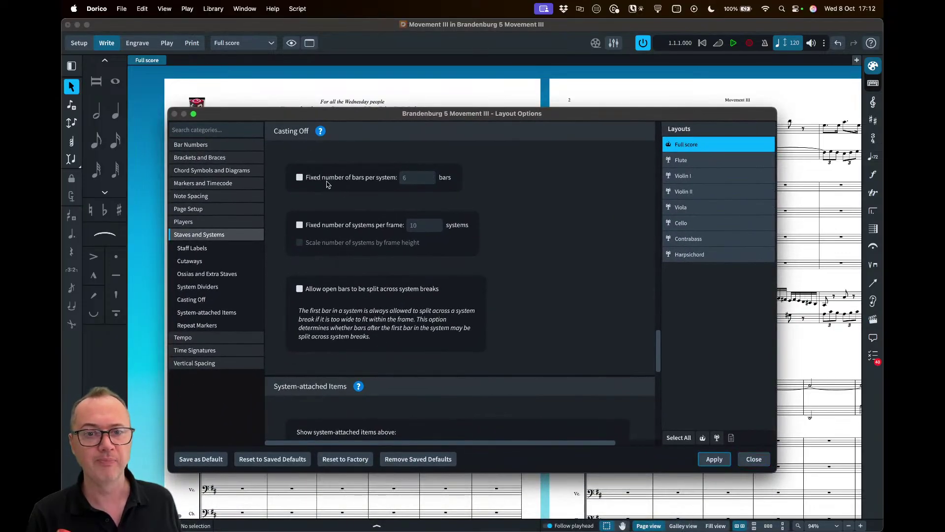
pyautogui.click(752, 459)
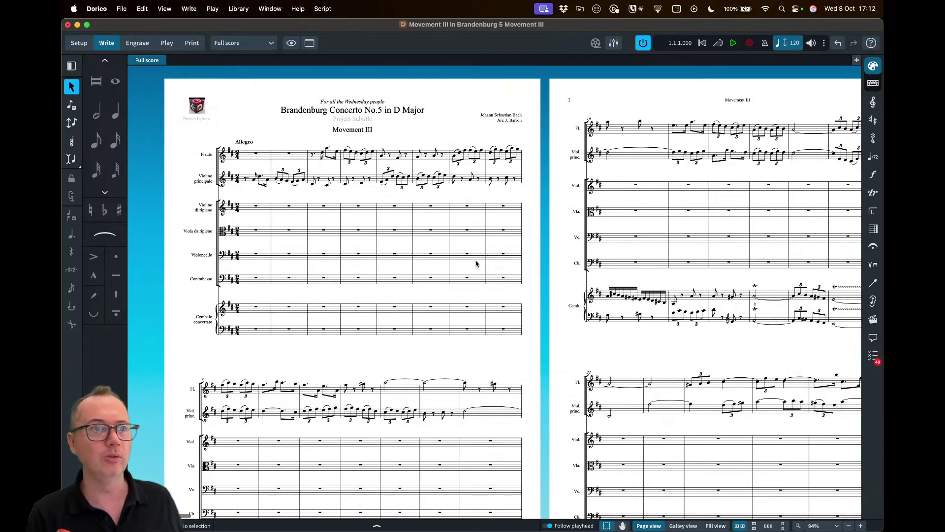
pyautogui.scroll(-2, 461, 263)
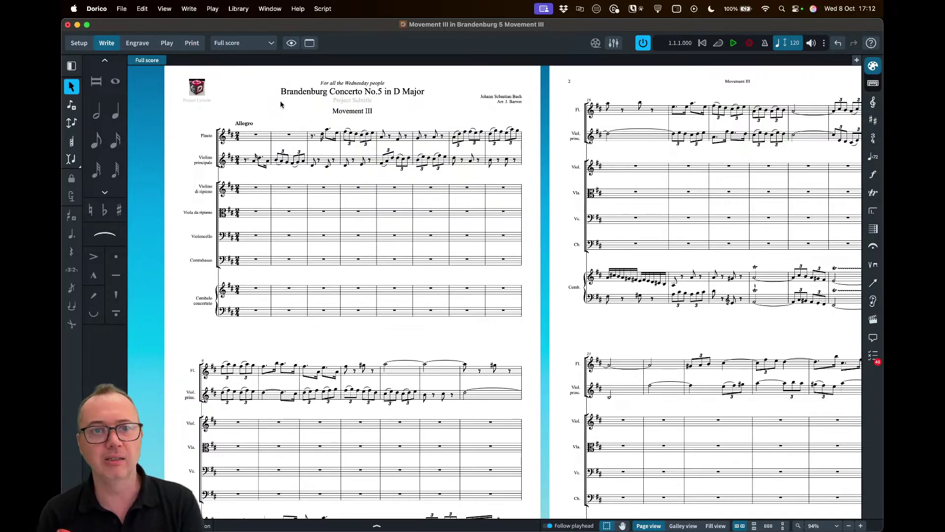
# - Reopen Layout Options at the full score's Note Spacing settings and bring the score's last page into view
pyautogui.click(238, 8)
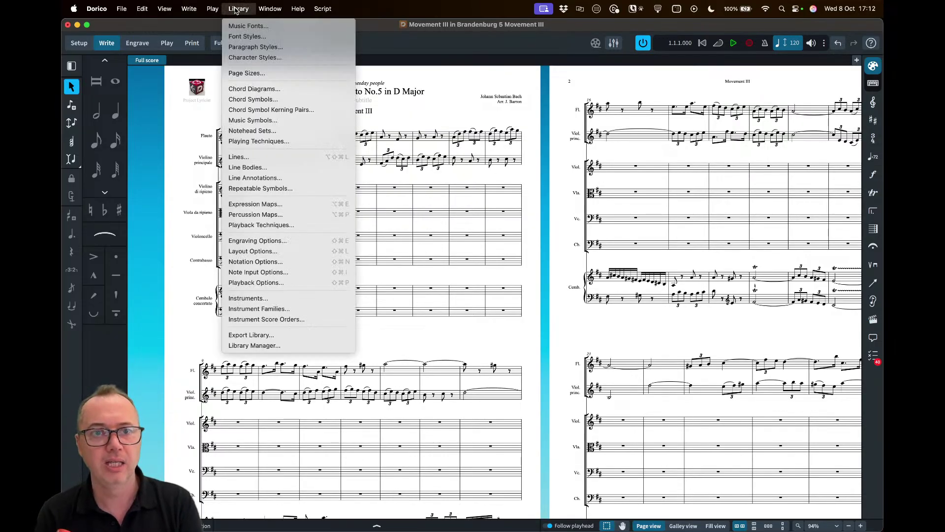
pyautogui.click(278, 251)
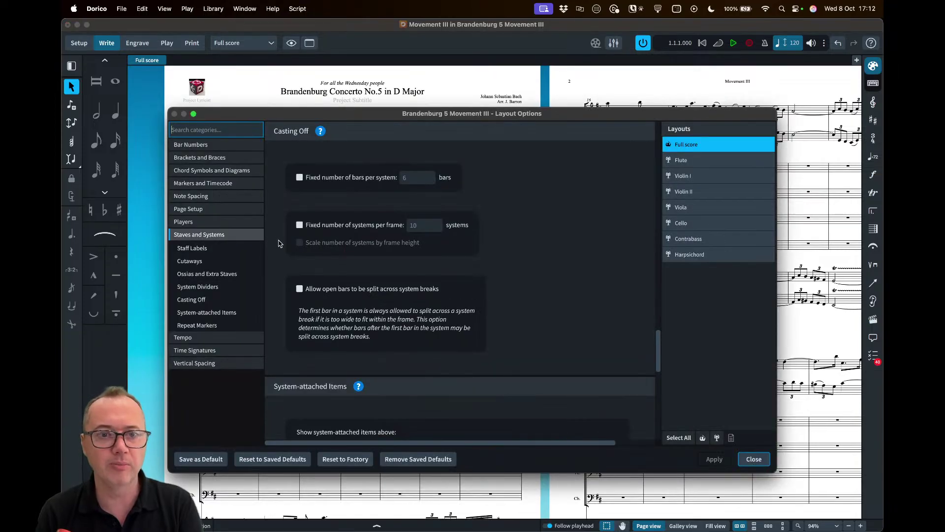
pyautogui.click(207, 198)
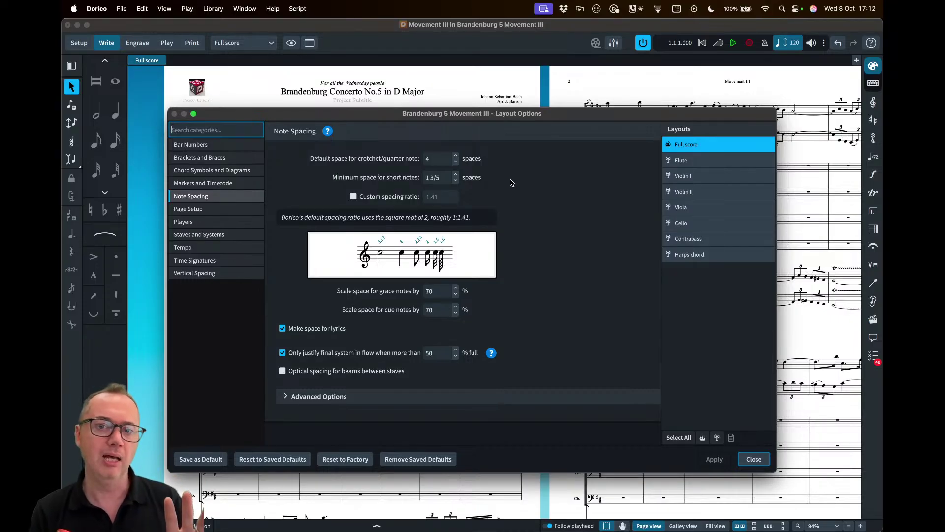
pyautogui.moveTo(558, 115); pyautogui.dragTo(548, 173)
pyautogui.hscroll(15, 489, 116)
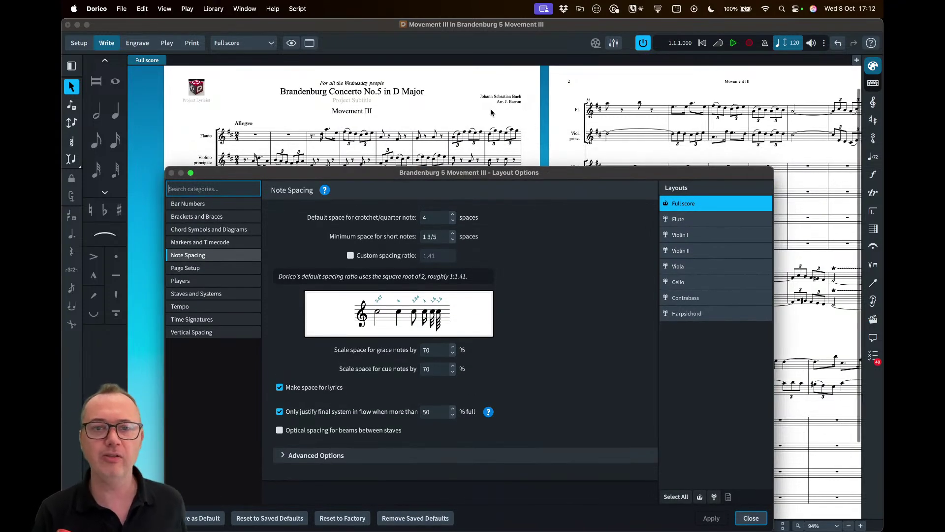
pyautogui.hscroll(20, 491, 112)
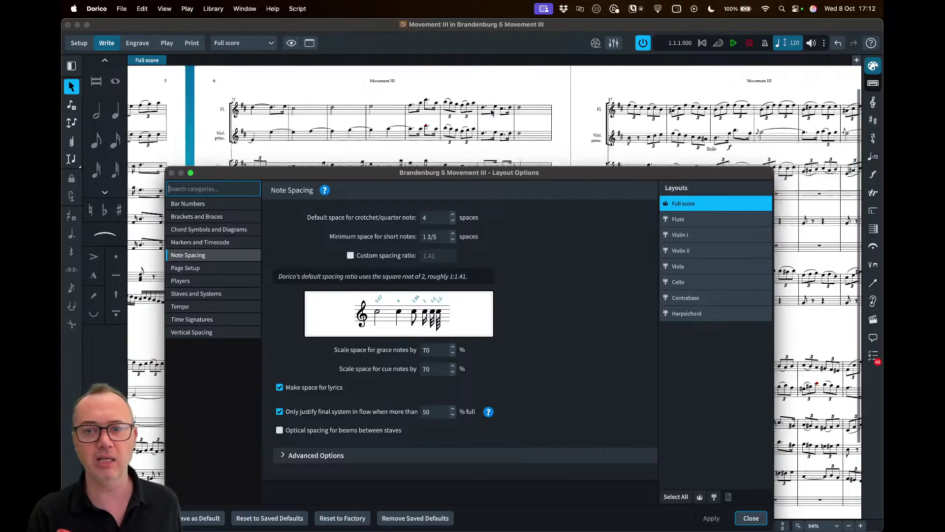
pyautogui.hscroll(20, 491, 112)
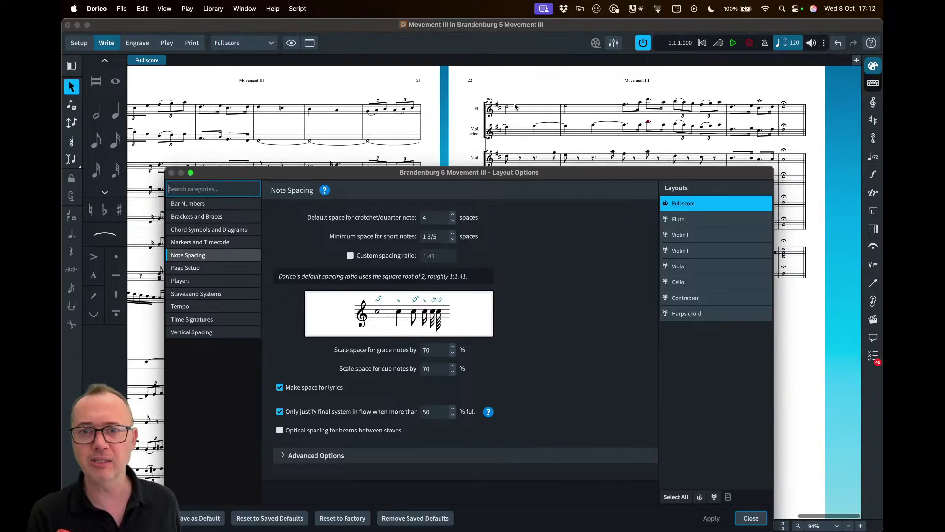
# - Set the full score's default space for crotchet/quarter notes to 3 7/8 spaces, apply it and check the last page
pyautogui.moveTo(546, 175); pyautogui.dragTo(576, 198)
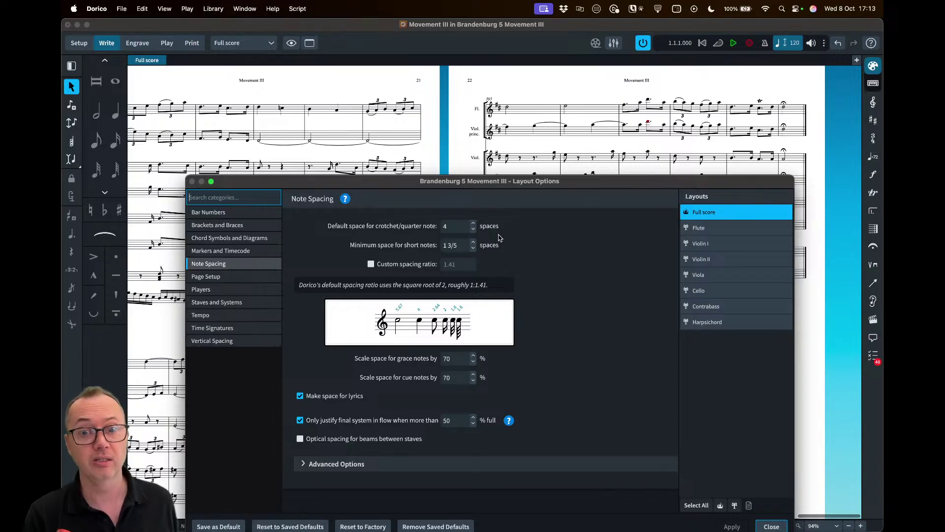
pyautogui.click(473, 229)
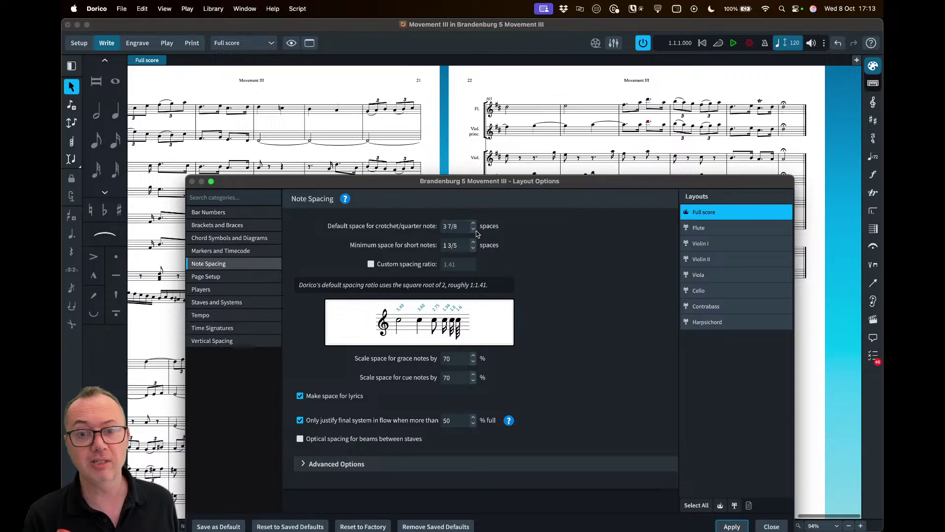
pyautogui.click(721, 528)
pyautogui.moveTo(594, 183); pyautogui.dragTo(590, 171)
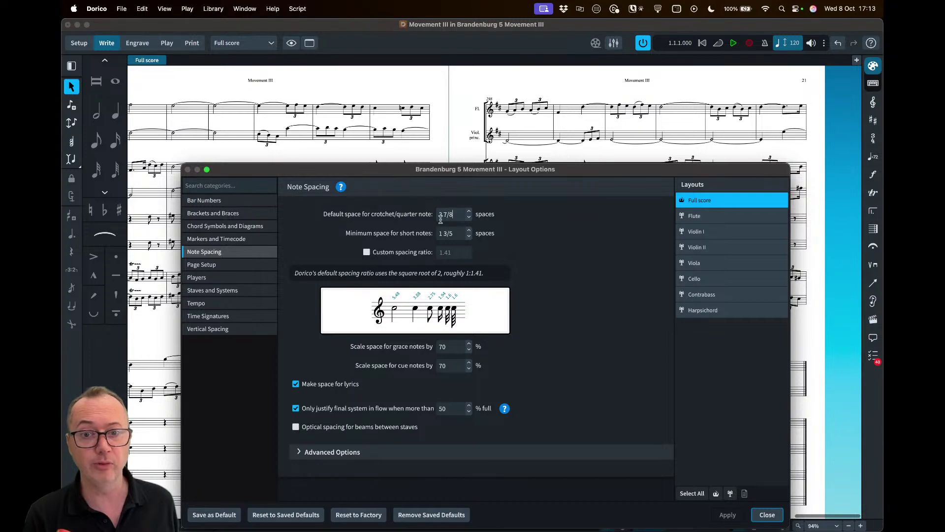
pyautogui.moveTo(571, 173); pyautogui.dragTo(597, 231)
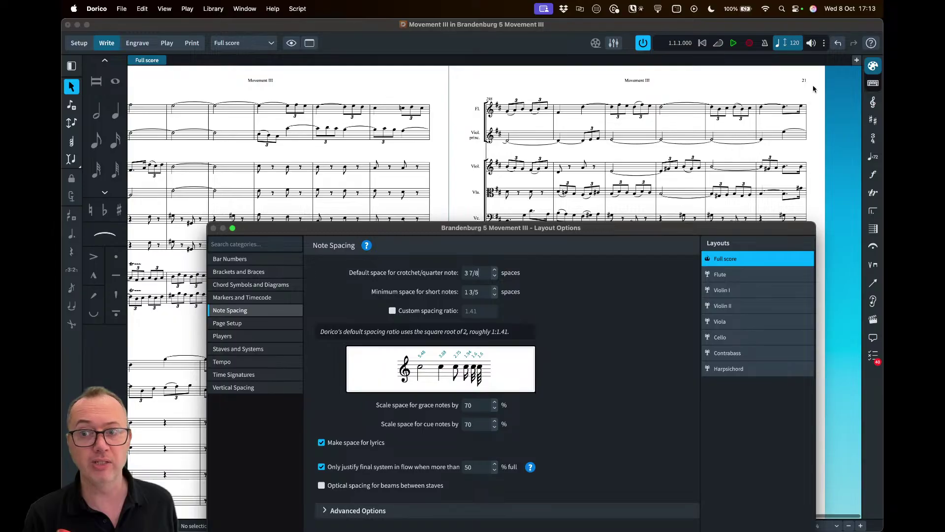
# - Examine the full score's current note spacing from the last page back to the first page and forward to the end
pyautogui.moveTo(669, 229); pyautogui.dragTo(652, 332)
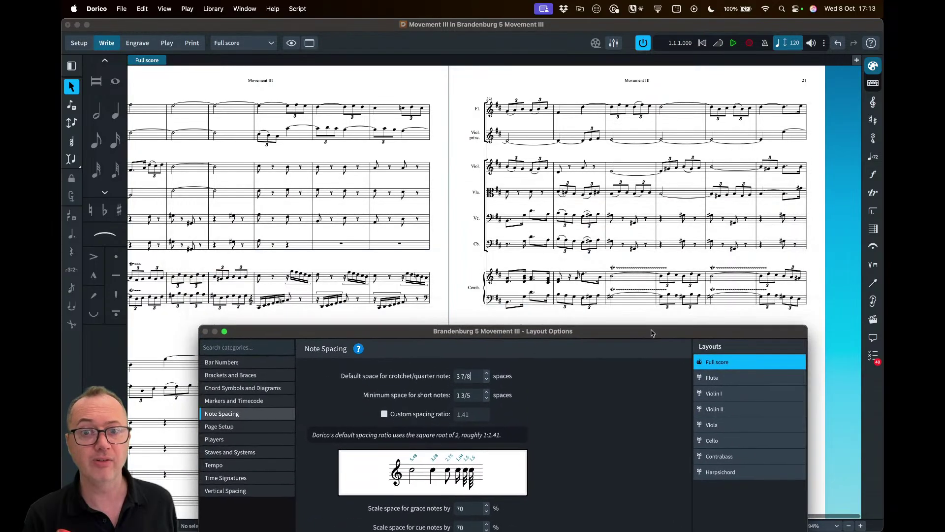
pyautogui.hscroll(-15, 489, 186)
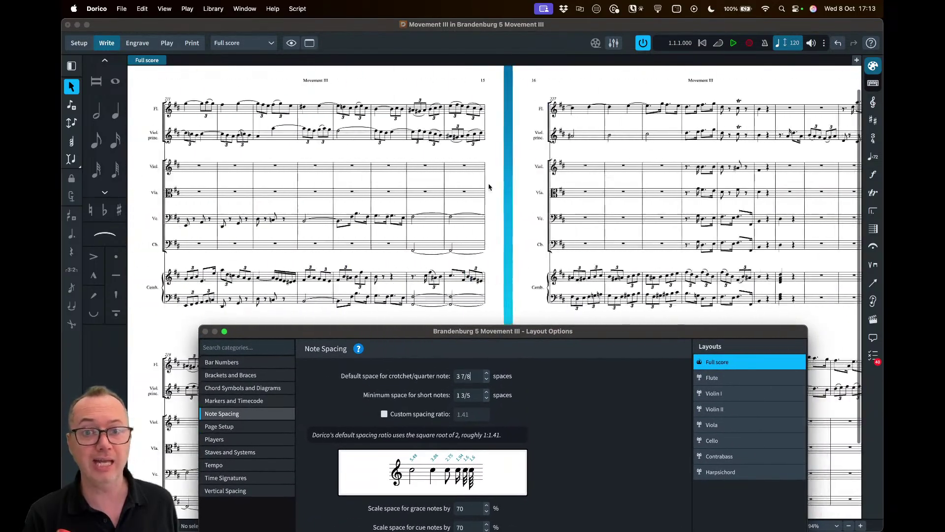
pyautogui.hscroll(-15, 489, 187)
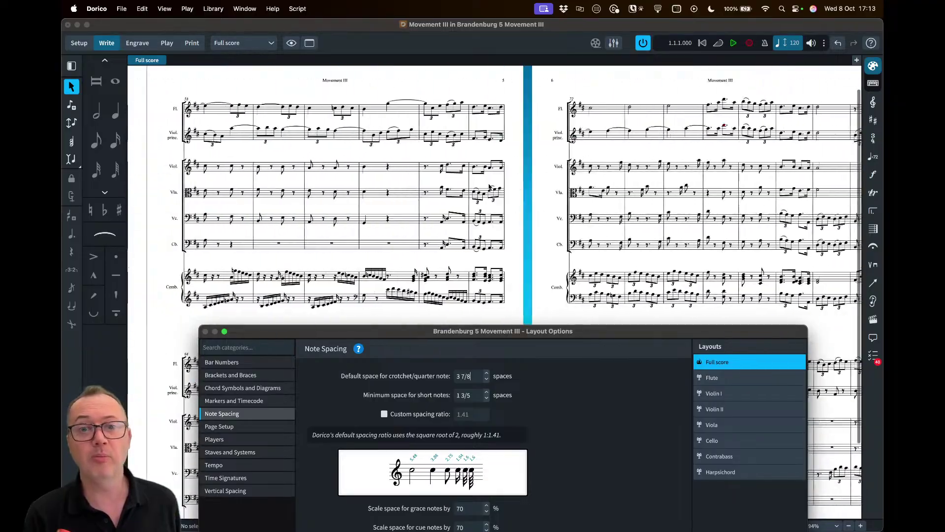
pyautogui.hscroll(-8, 489, 186)
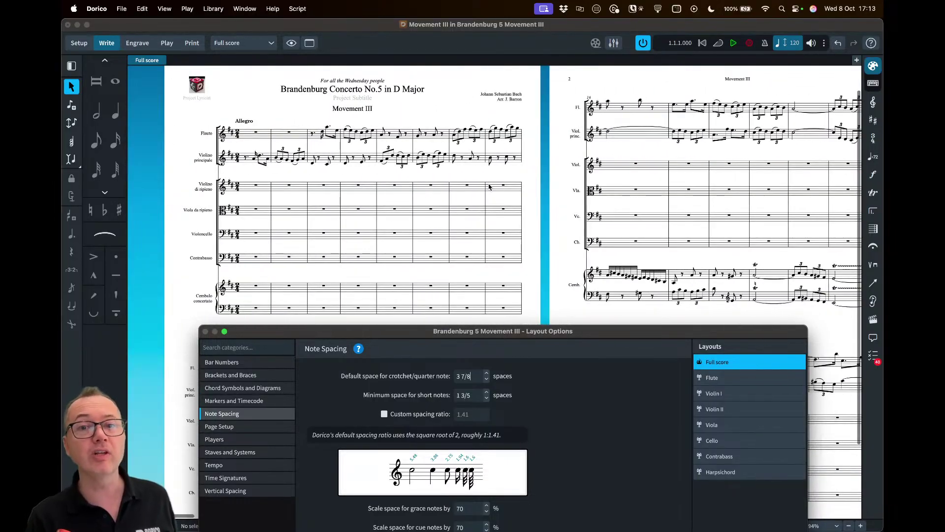
pyautogui.hscroll(15, 489, 186)
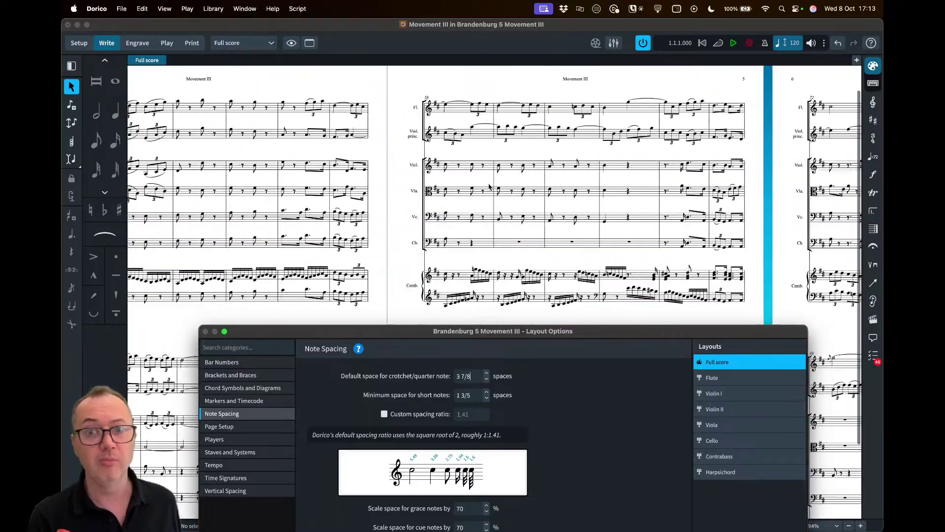
pyautogui.hscroll(15, 489, 187)
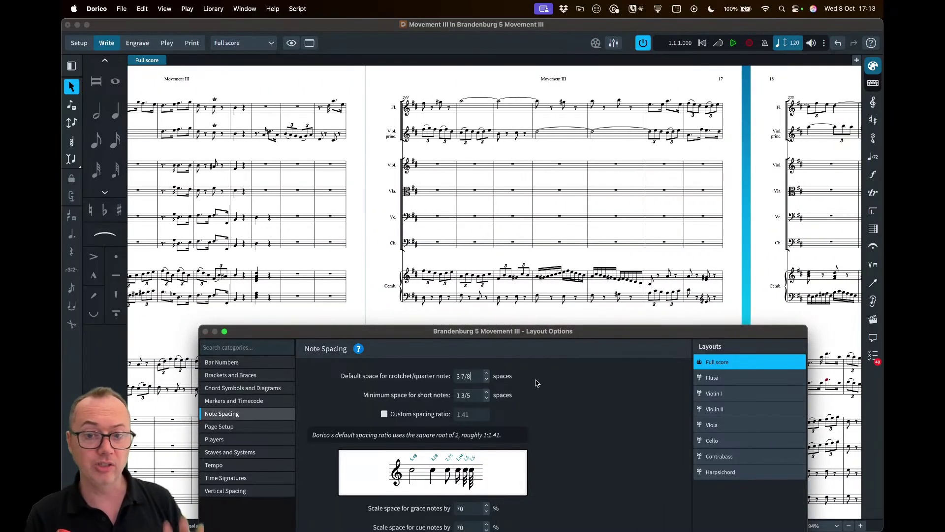
pyautogui.hscroll(10, 569, 222)
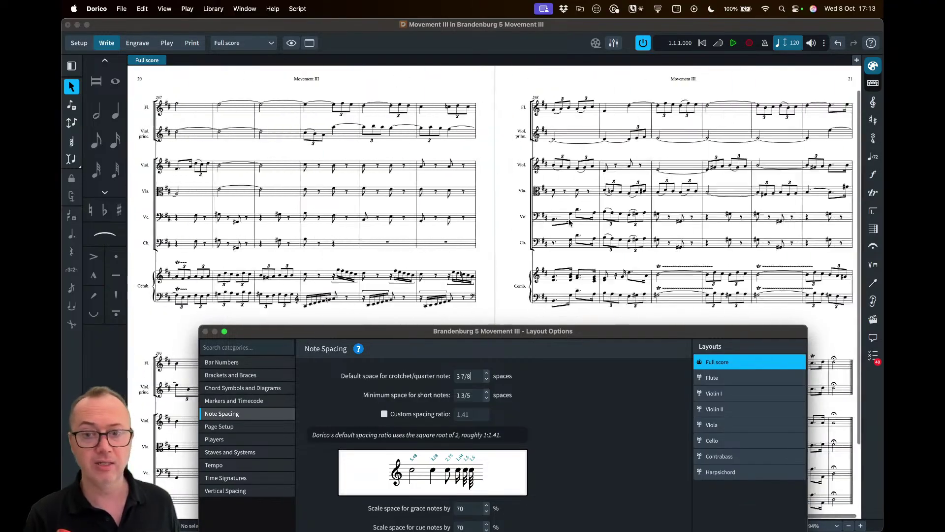
# - Lower the full score's default crotchet space to 3 3/4 and 3 5/8 spaces in turn, applying each value
pyautogui.click(487, 382)
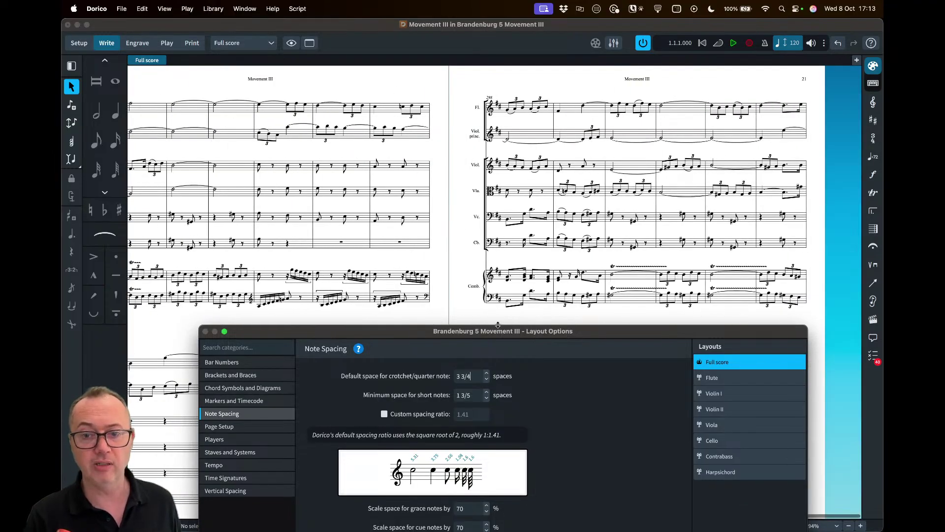
pyautogui.moveTo(498, 334); pyautogui.dragTo(487, 178)
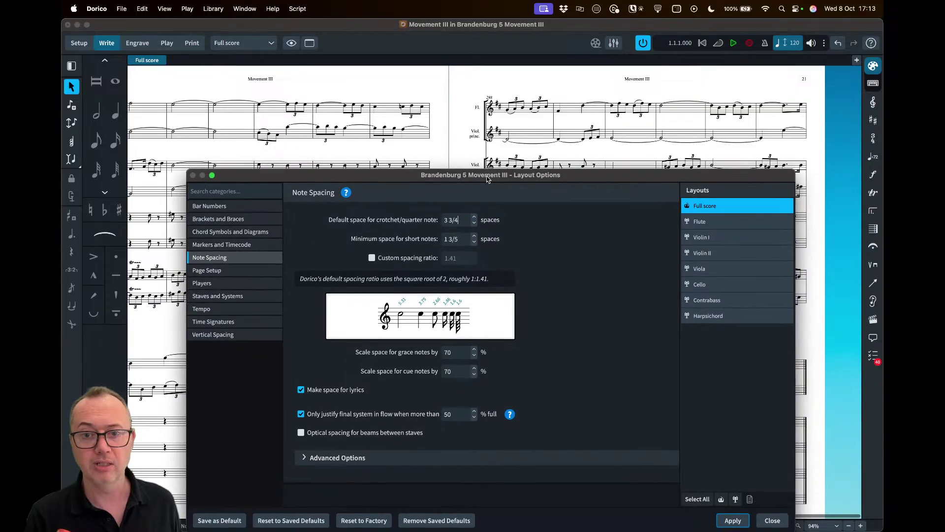
pyautogui.click(724, 520)
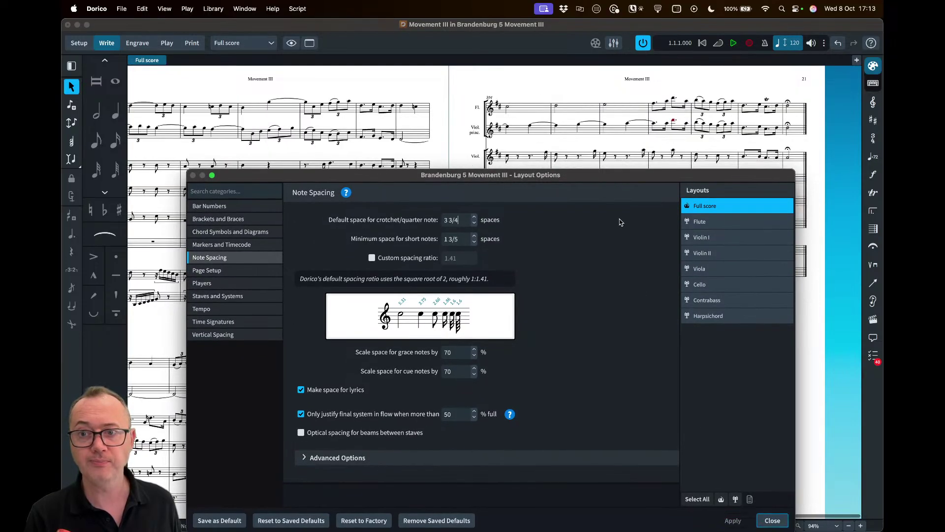
pyautogui.moveTo(708, 175); pyautogui.dragTo(681, 168)
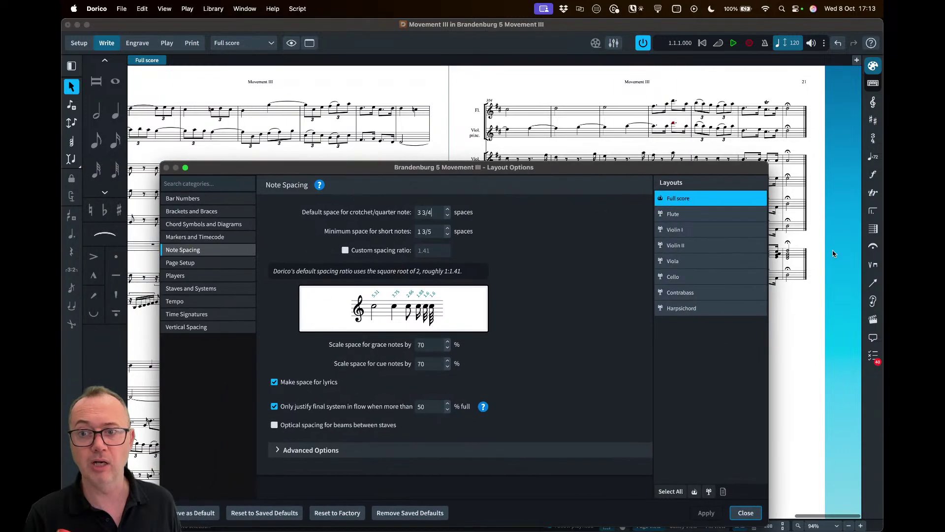
pyautogui.click(447, 215)
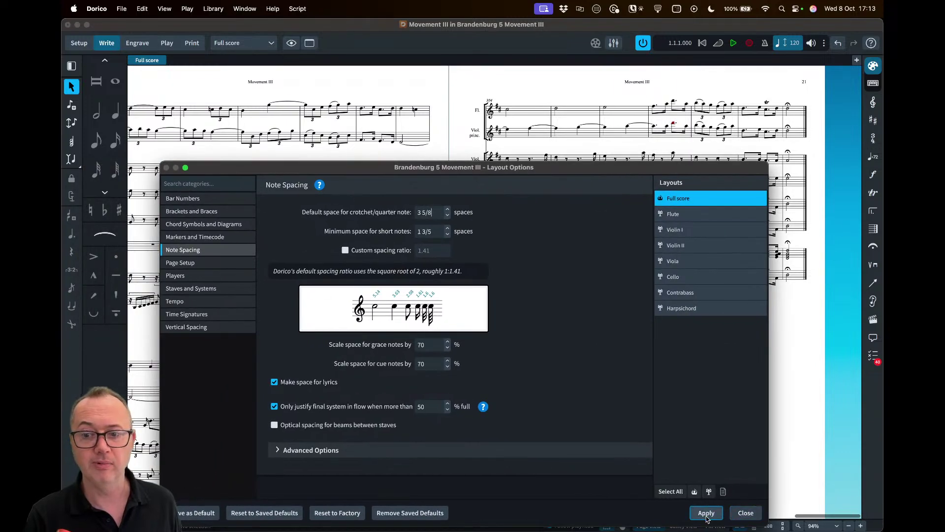
pyautogui.press('Return')
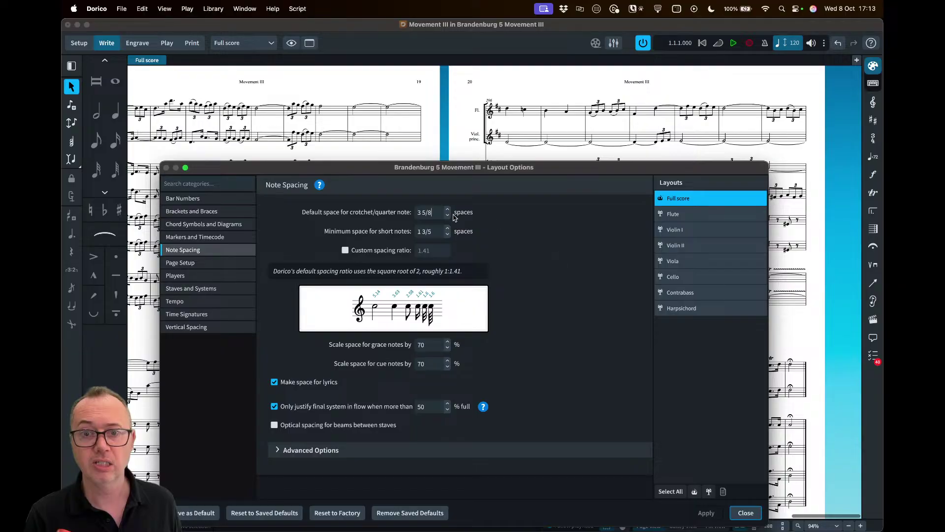
# - Reduce the default crotchet space further to 3 1/2 and 3 3/8 spaces, applying each value
pyautogui.click(447, 215)
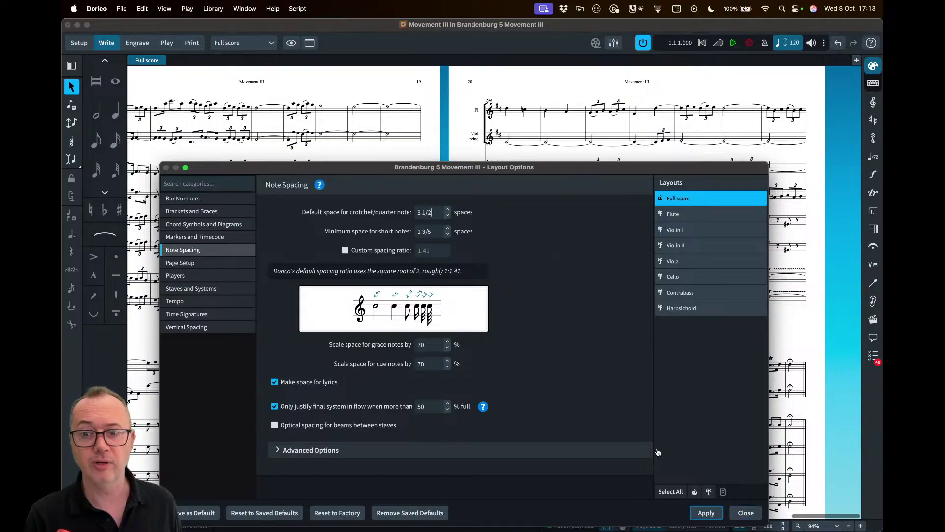
pyautogui.click(705, 512)
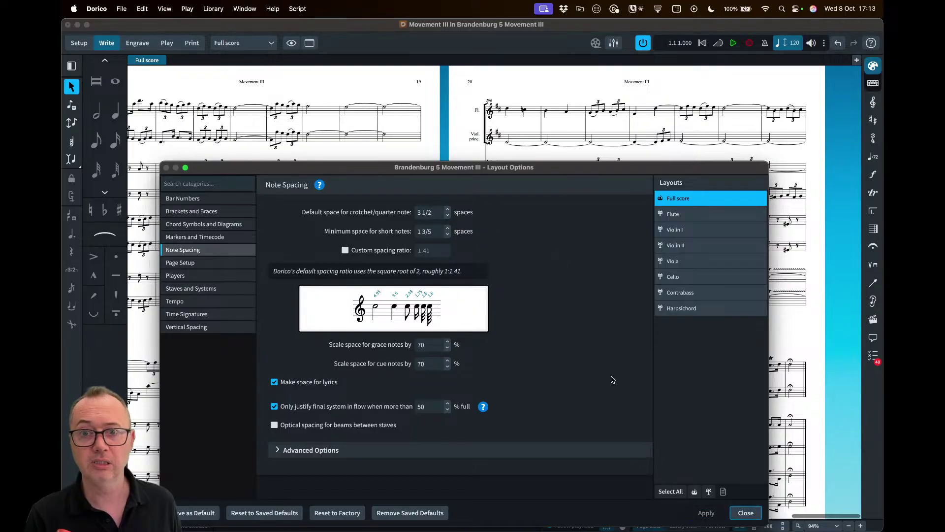
pyautogui.click(447, 218)
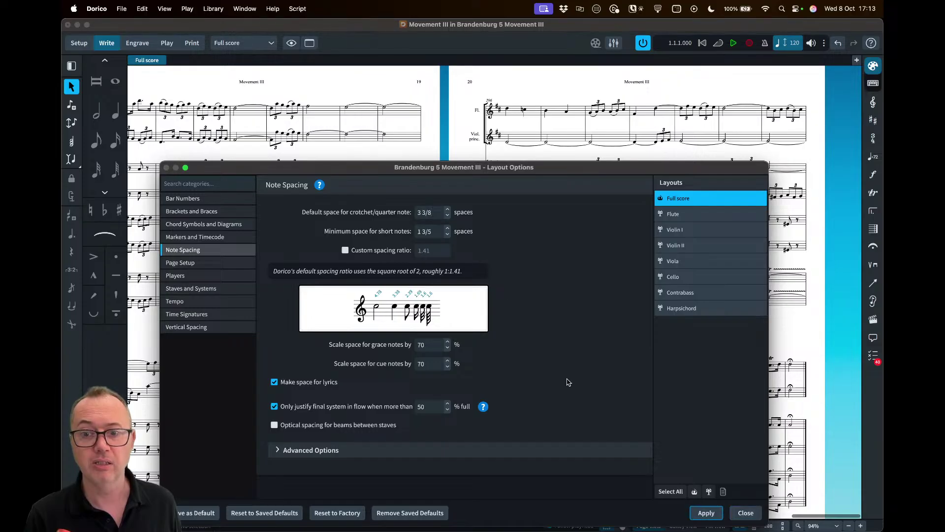
pyautogui.click(706, 515)
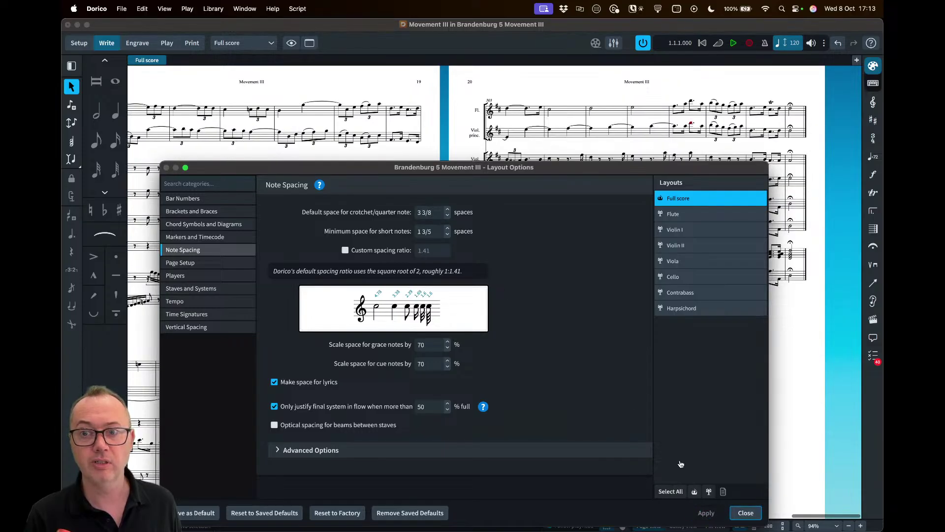
# - Reduce the default crotchet space to 3 1/4 and finally 3 1/8 spaces, applying each value, and close Layout Options
pyautogui.click(447, 218)
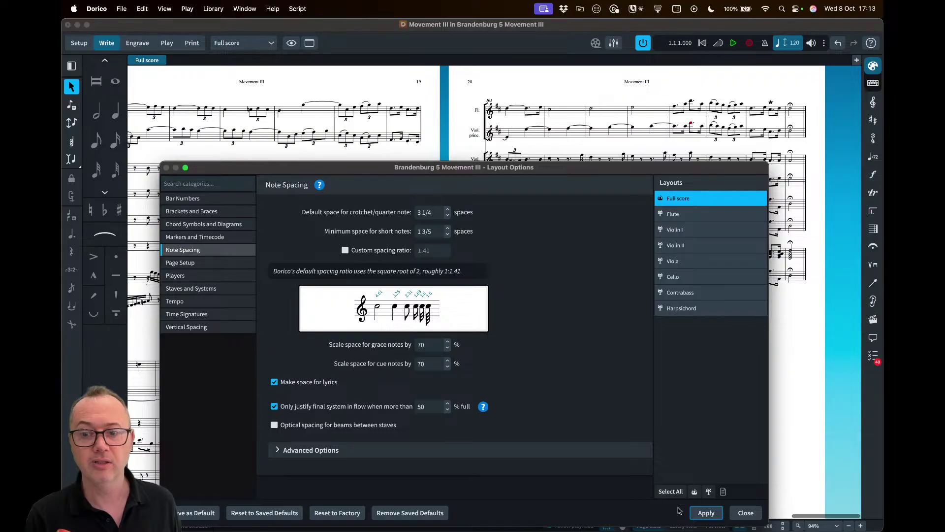
pyautogui.click(706, 512)
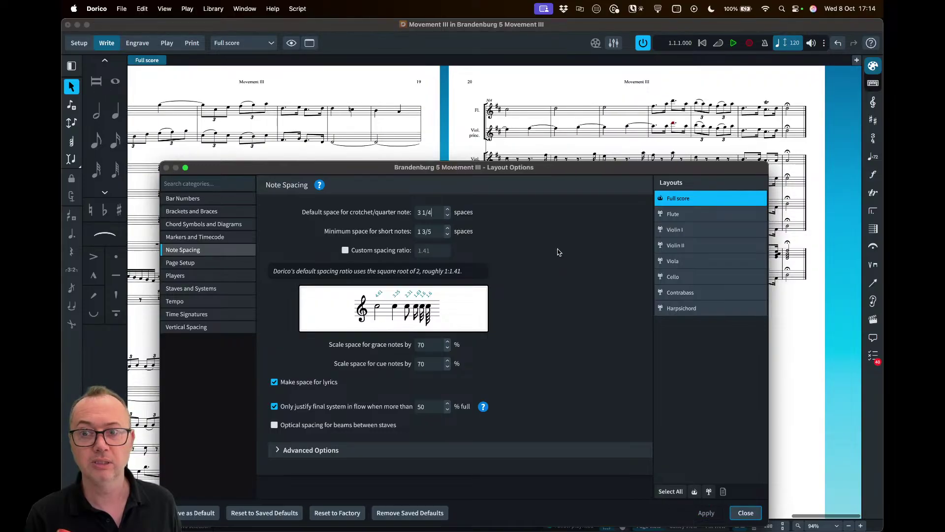
pyautogui.click(447, 218)
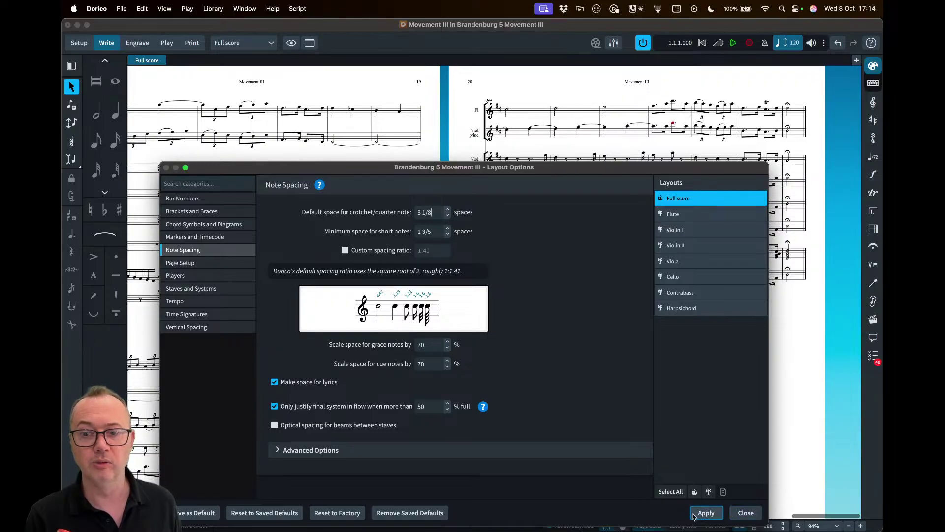
pyautogui.click(705, 513)
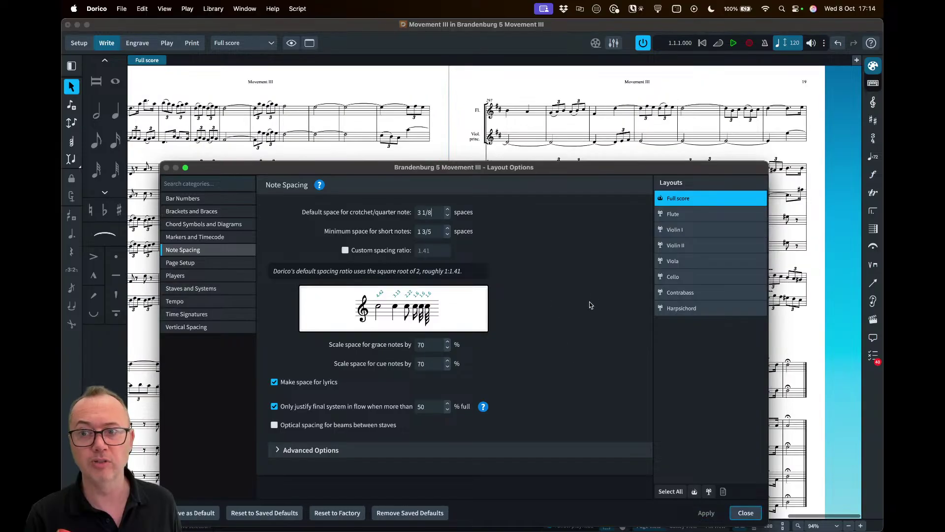
pyautogui.click(746, 512)
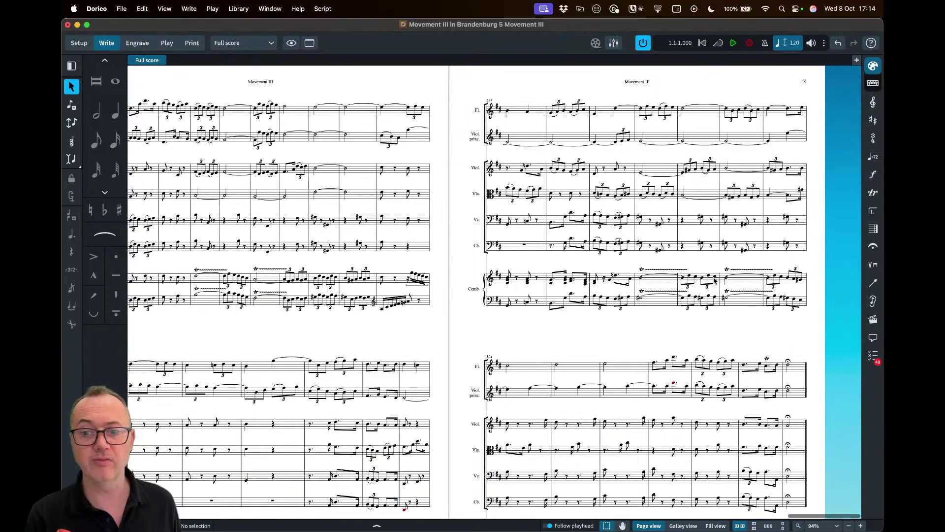
# - Examine the note spacing on page 18 of the full score close up
pyautogui.scroll(2, 620, 303)
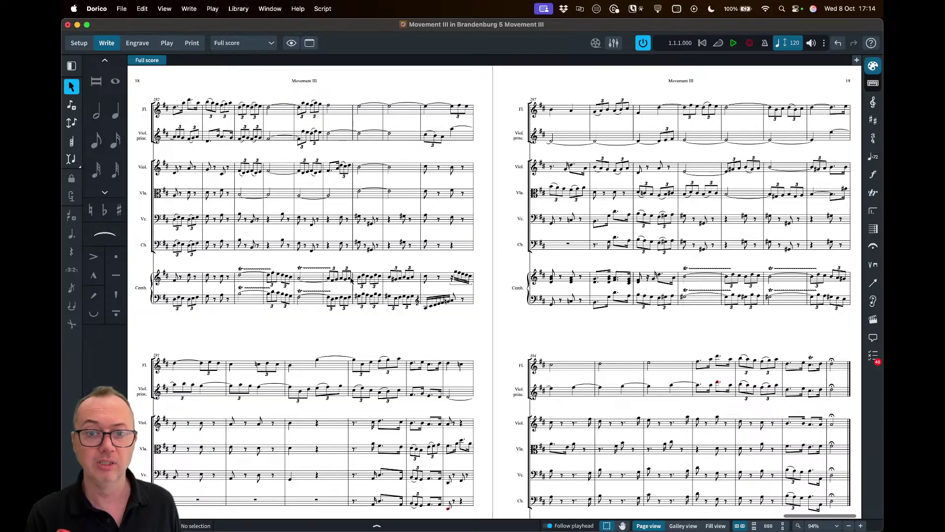
pyautogui.scroll(5, 348, 279)
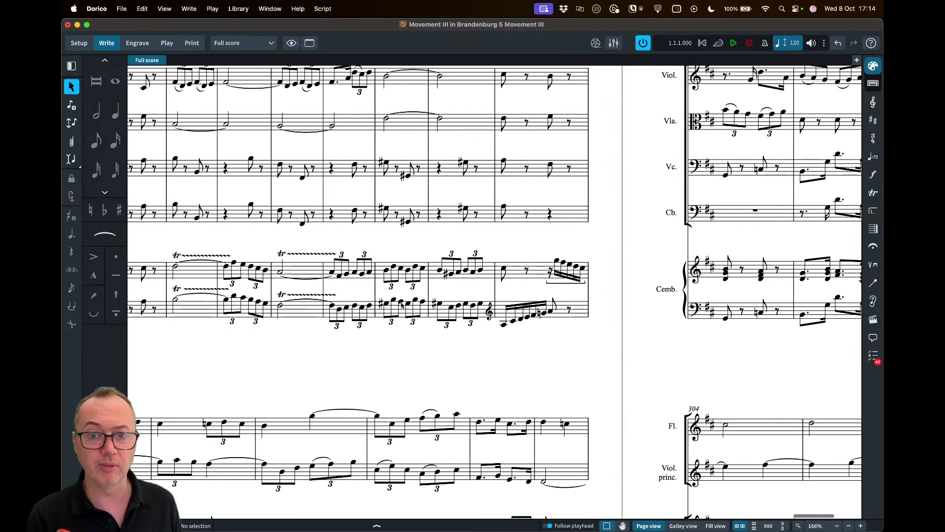
pyautogui.hscroll(-8, 407, 304)
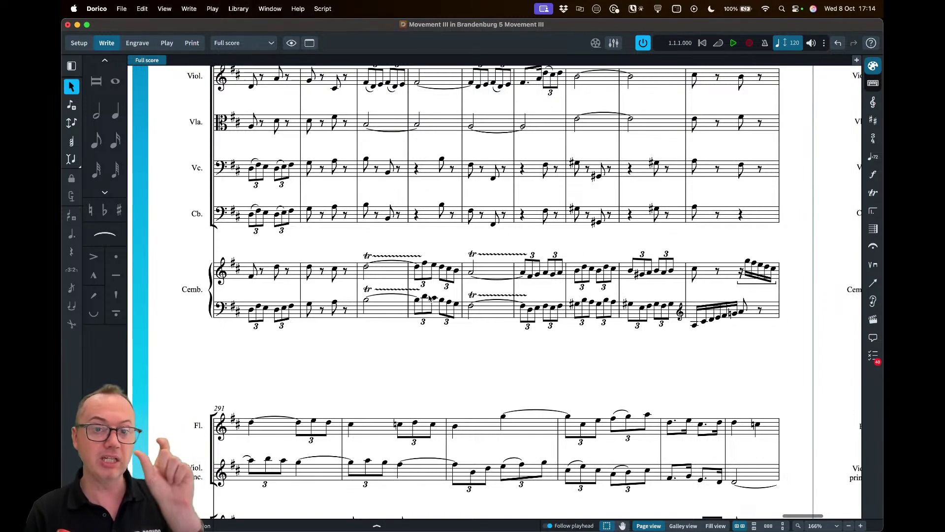
pyautogui.click(237, 9)
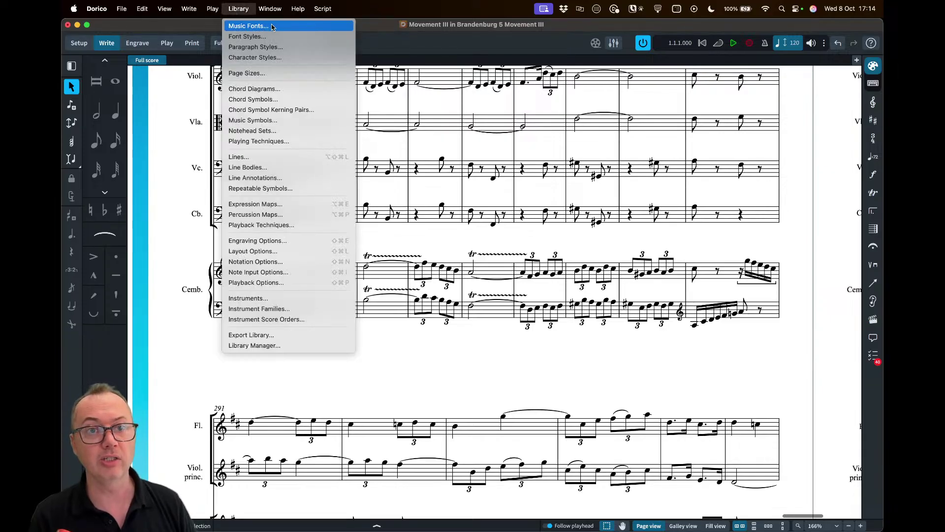
pyautogui.click(364, 27)
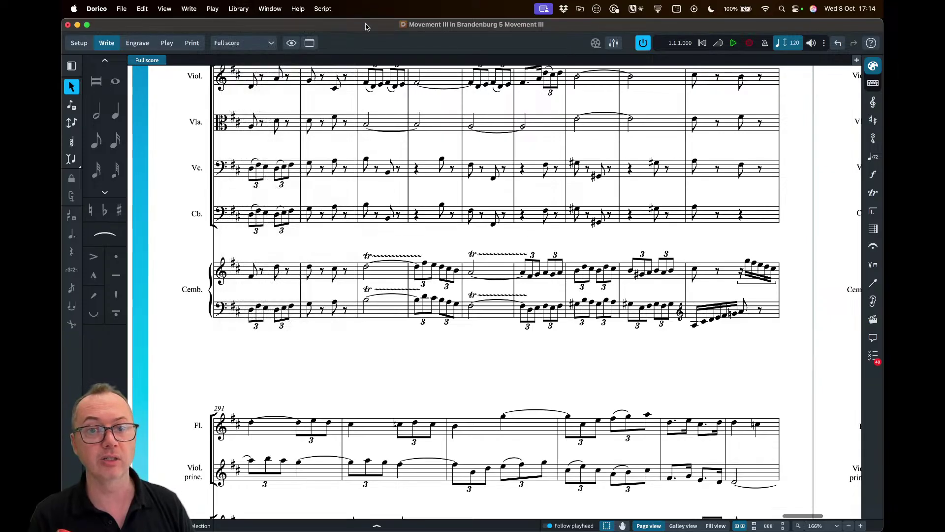
# - Examine the note spacing on the earlier pages of the score, going back from page 18 to page 6
pyautogui.scroll(-5, 410, 216)
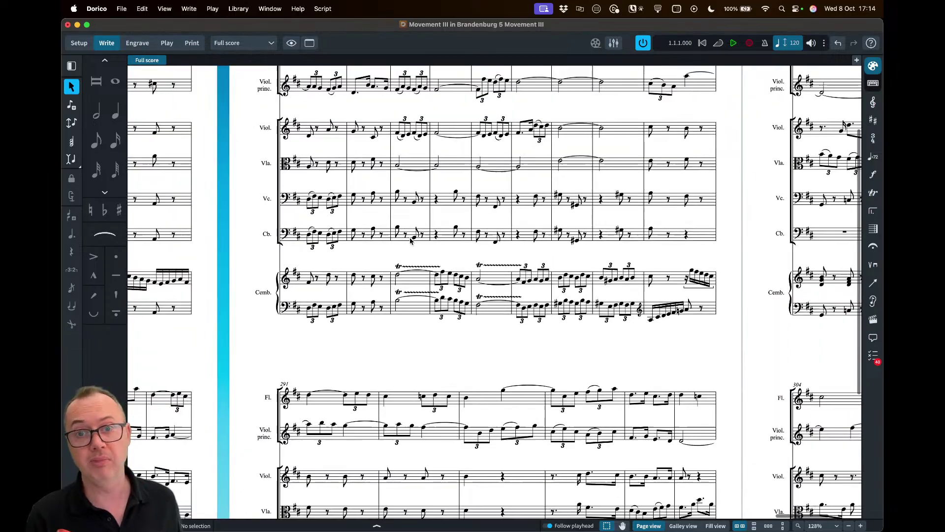
pyautogui.hscroll(-10, 410, 240)
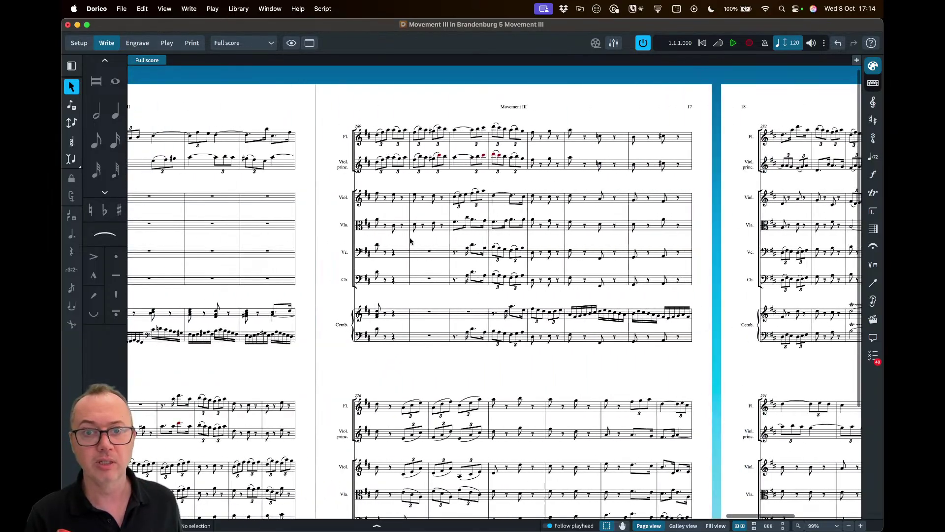
pyautogui.hscroll(-15, 323, 250)
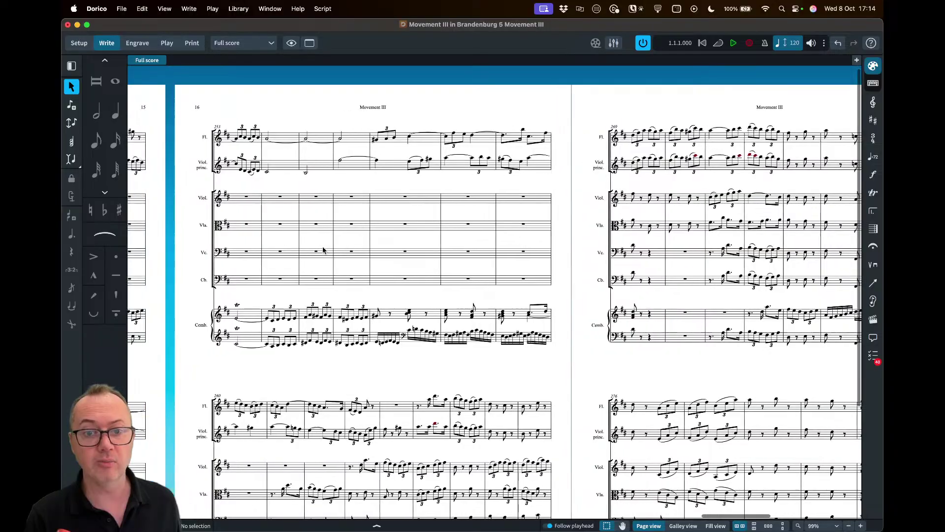
pyautogui.hscroll(-20, 323, 250)
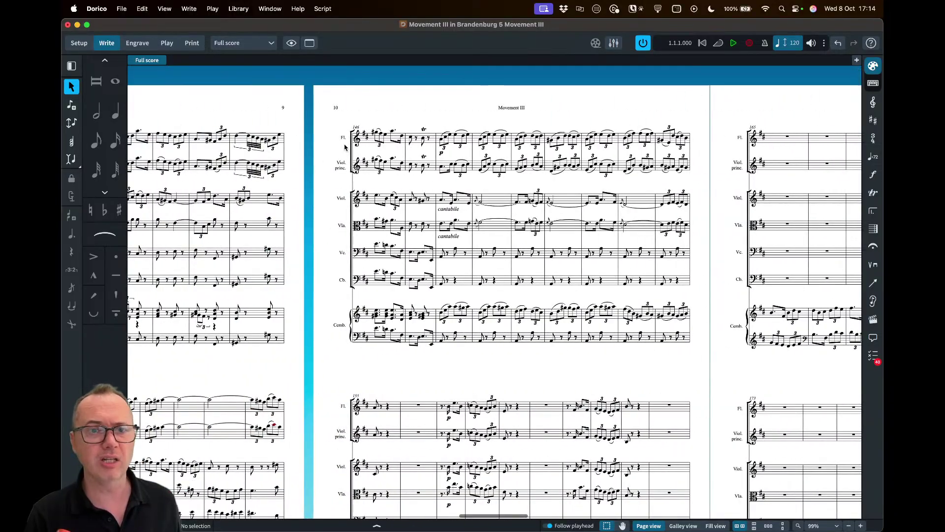
pyautogui.hscroll(-5, 337, 144)
pyautogui.hscroll(-2, 340, 147)
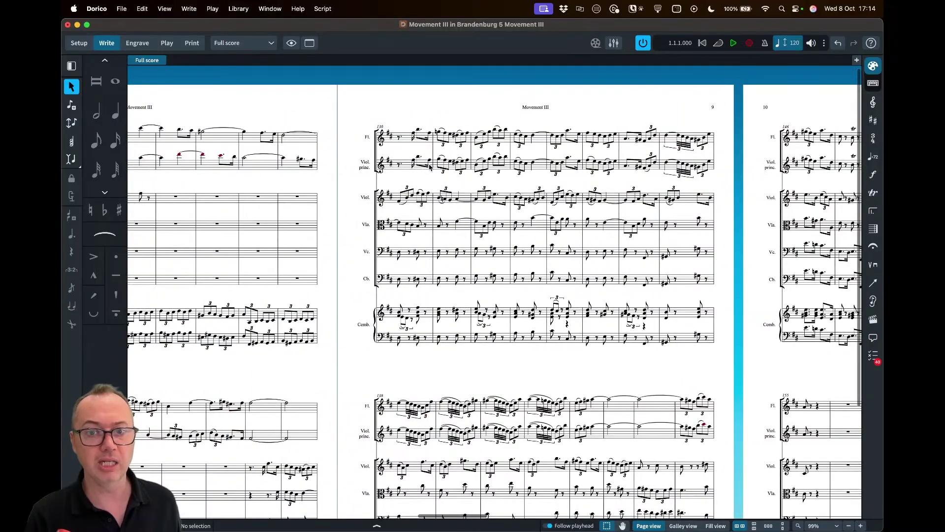
pyautogui.hscroll(-5, 425, 169)
pyautogui.hscroll(-7, 422, 169)
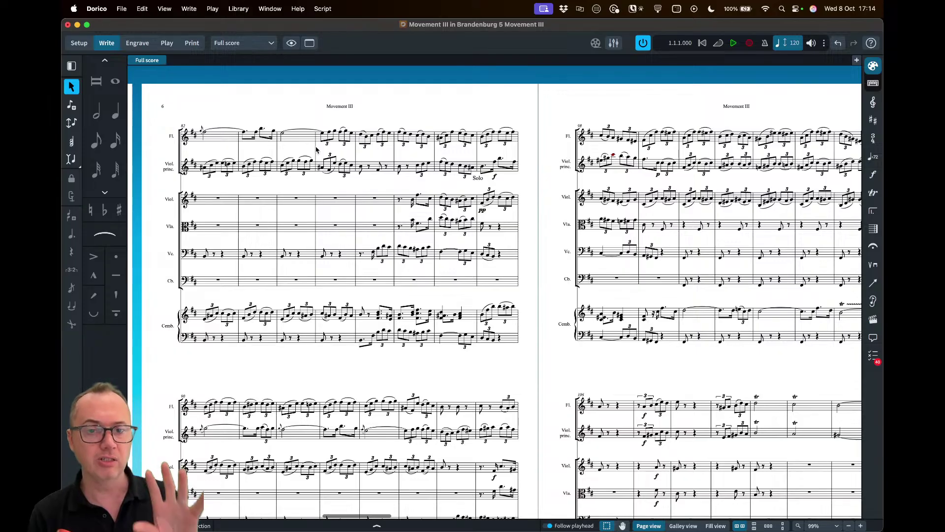
# - In Engrave mode, review the Note Spacing Change settings for a barline in the first system of page 6, leaving them unchanged
pyautogui.click(140, 44)
pyautogui.click(192, 9)
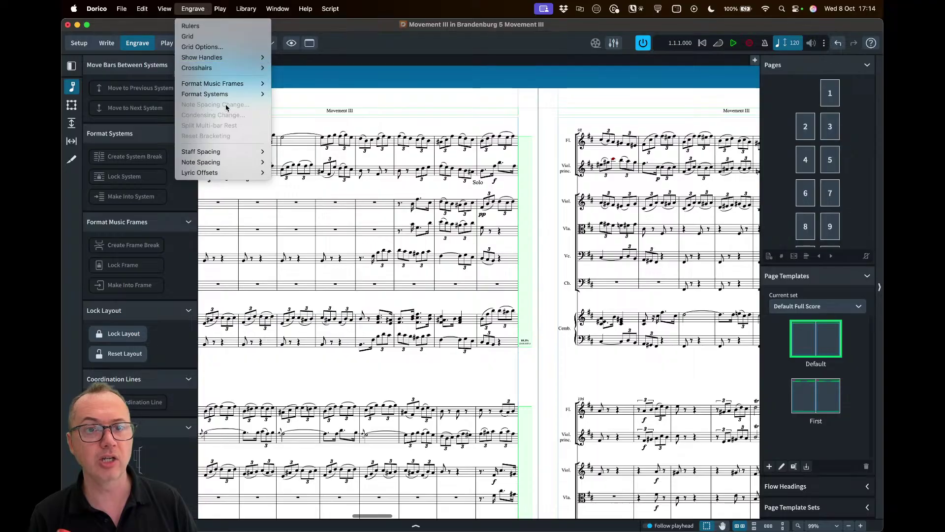
pyautogui.click(316, 153)
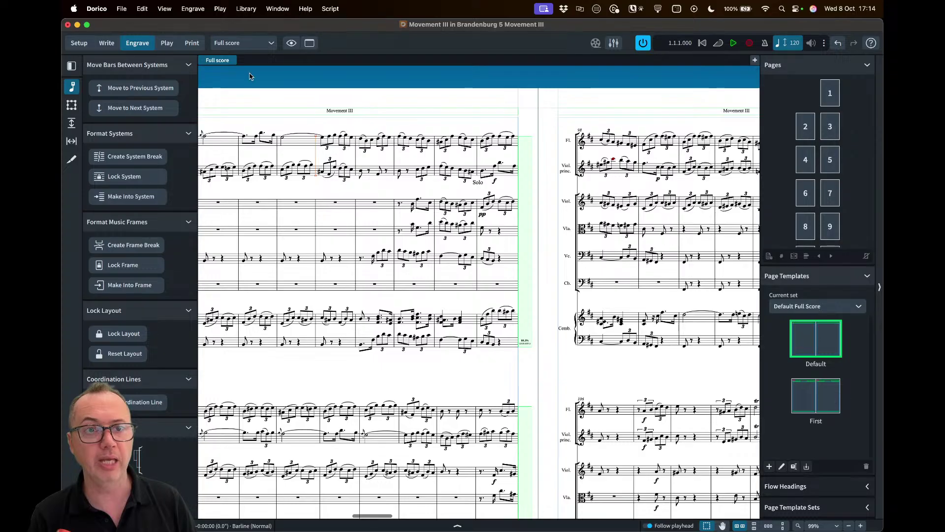
pyautogui.click(196, 12)
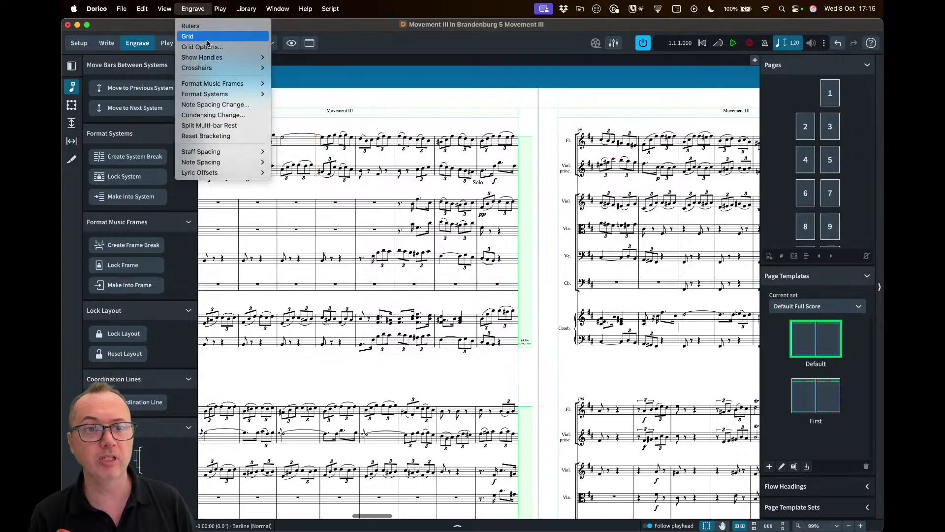
pyautogui.click(212, 107)
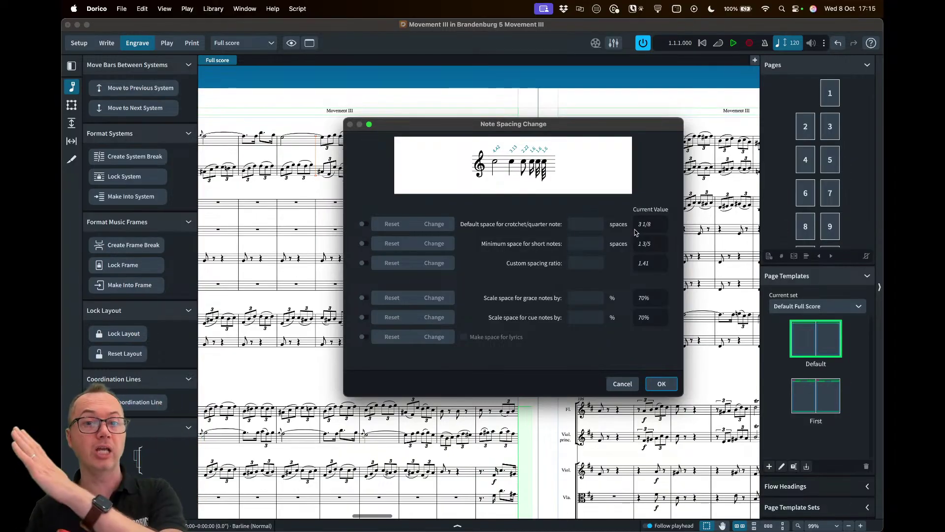
pyautogui.click(624, 385)
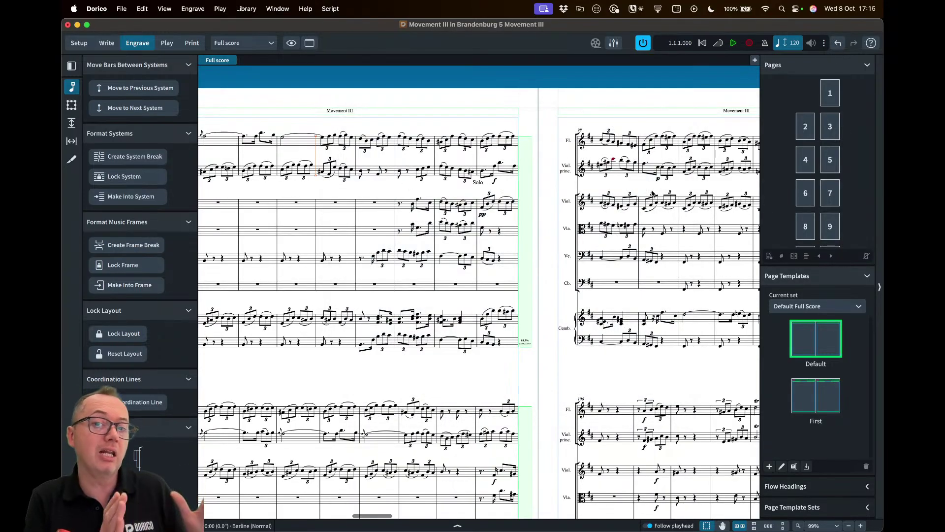
# - Set the full score's default space for crotchets to 4 spaces in Layout Options and apply it
pyautogui.hscroll(10, 652, 194)
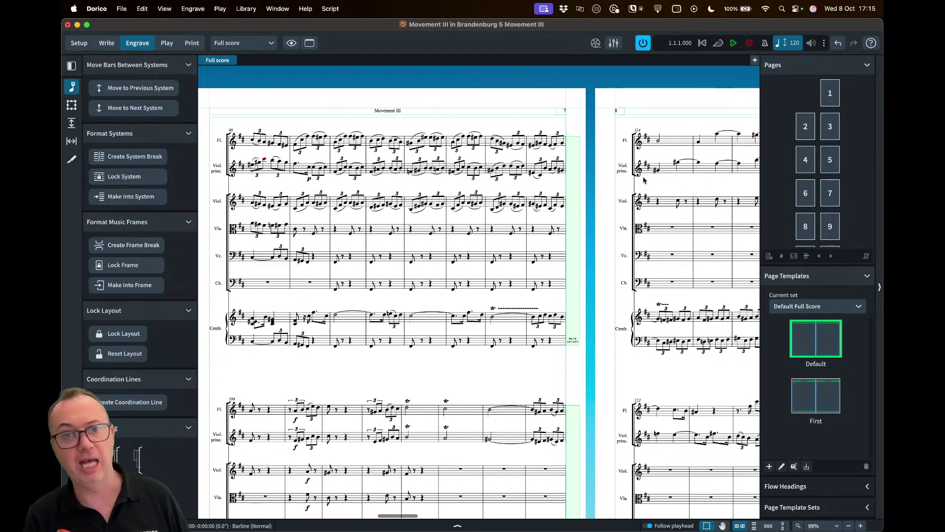
pyautogui.press('super+shift+l')
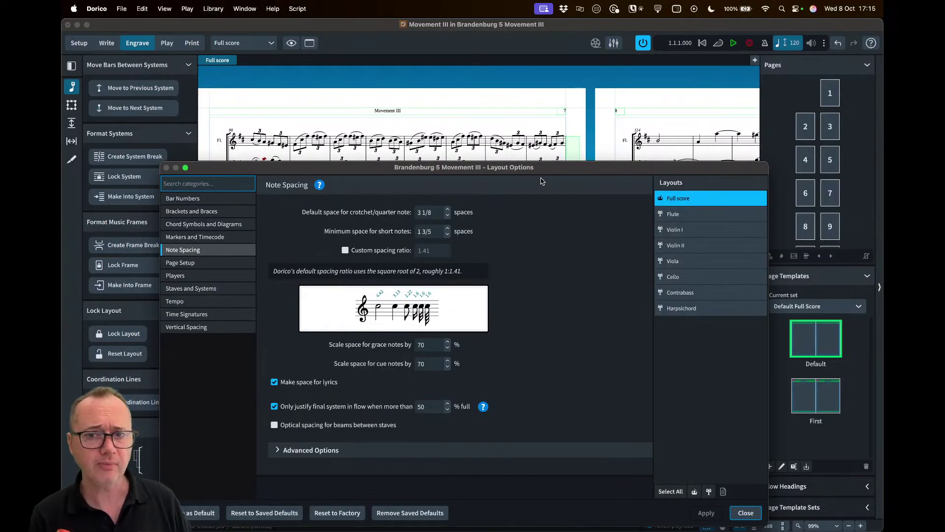
pyautogui.moveTo(433, 212); pyautogui.dragTo(412, 214)
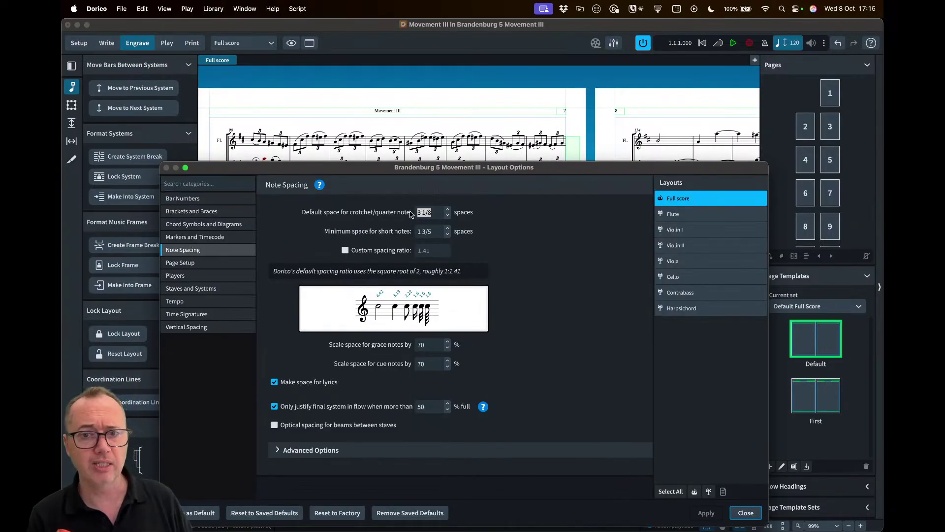
pyautogui.write('4')
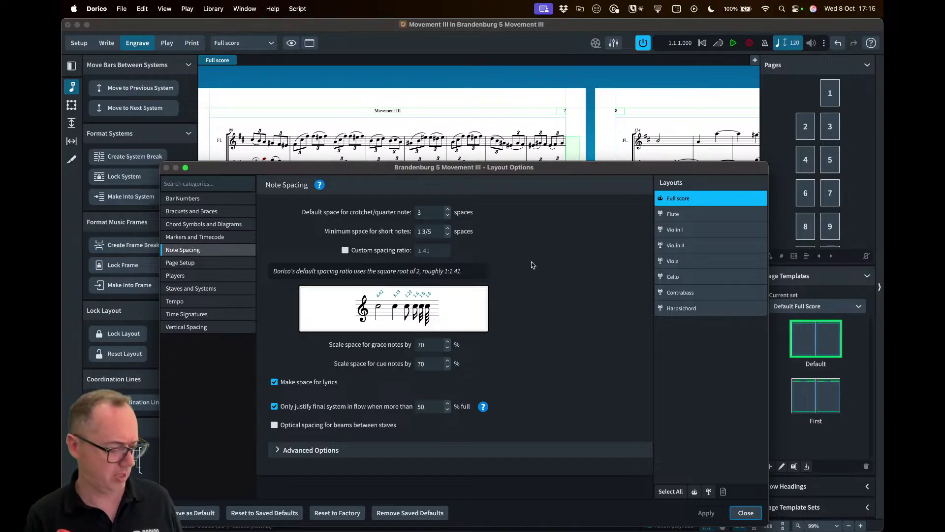
pyautogui.press('Tab')
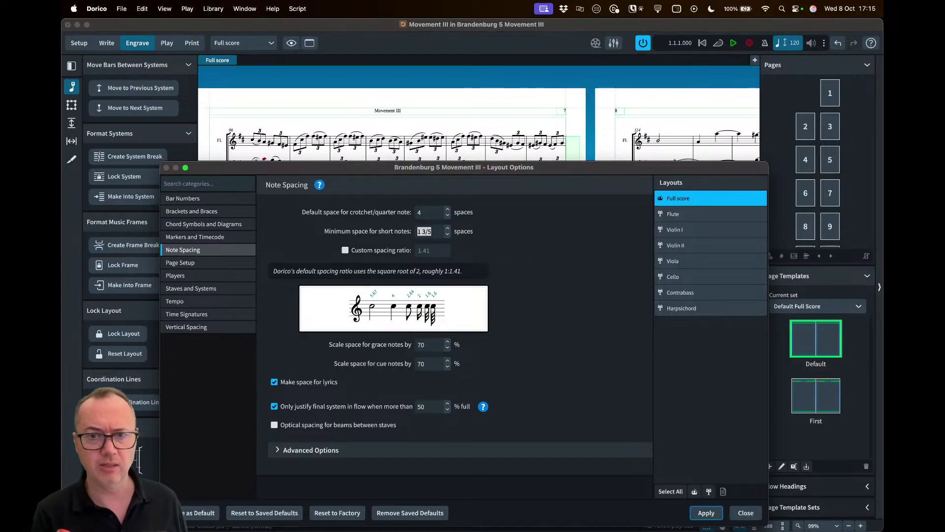
pyautogui.click(722, 512)
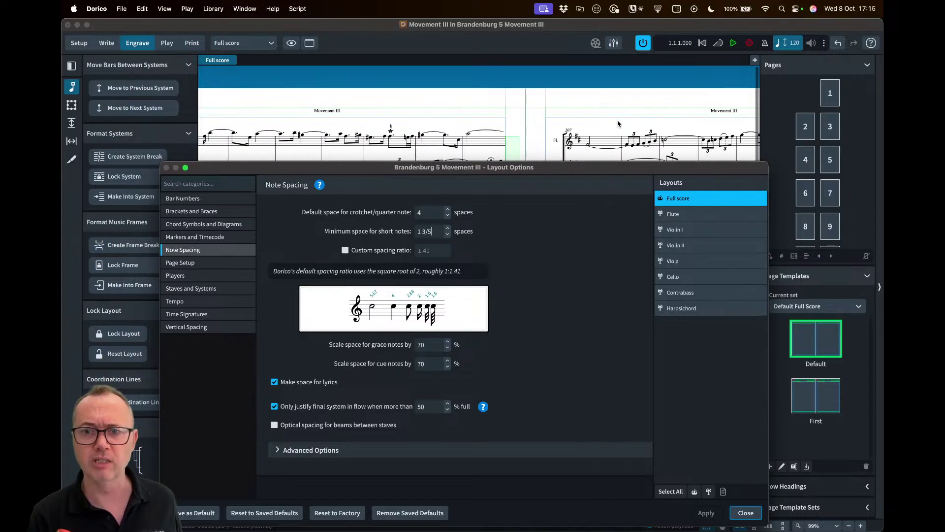
# - Reduce the default crotchet space to 3 7/8 spaces, apply it and close Layout Options
pyautogui.moveTo(547, 170)
pyautogui.mouseDown()
pyautogui.moveTo(531, 382)
pyautogui.moveTo(532, 175)
pyautogui.mouseUp()
pyautogui.click(444, 222)
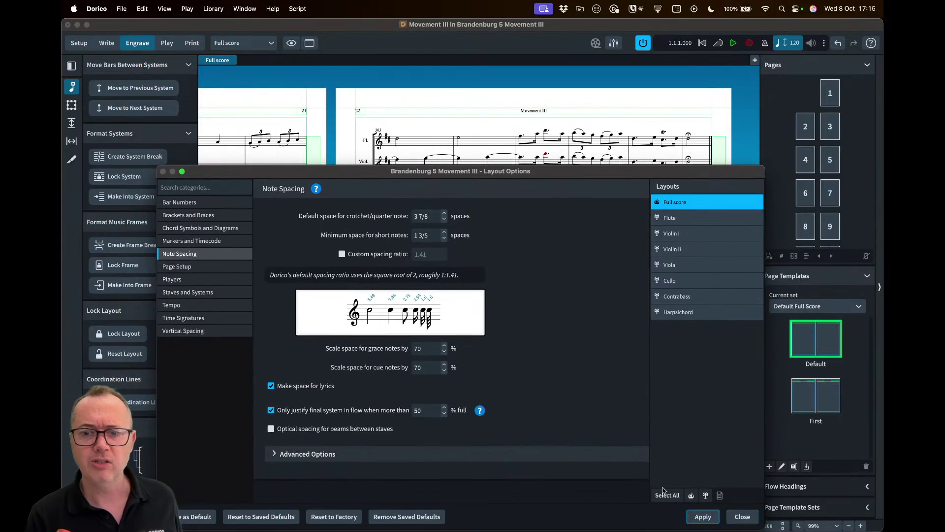
pyautogui.click(704, 516)
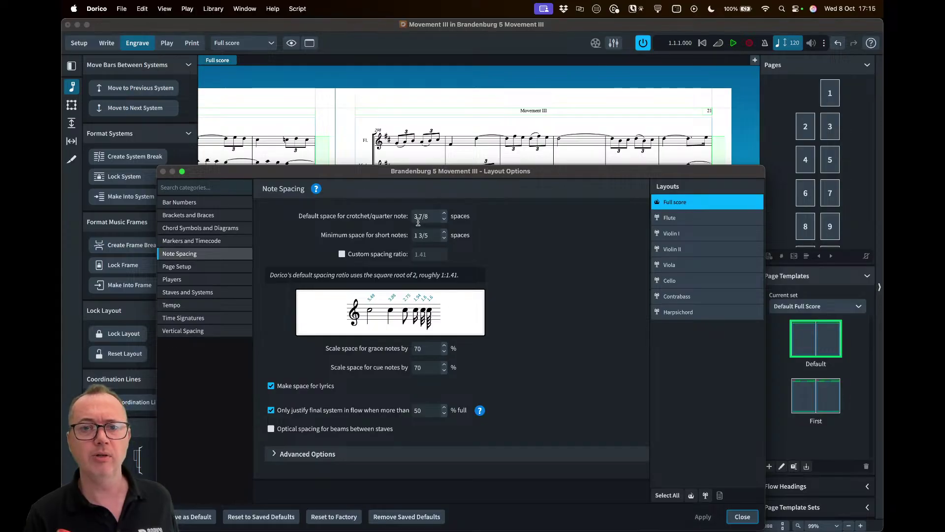
pyautogui.click(740, 517)
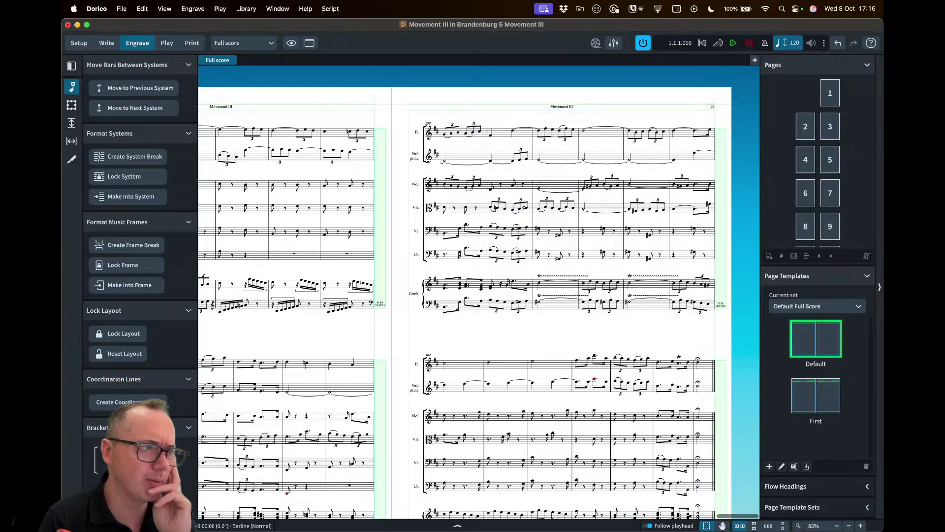
# - In Write mode, look at the time signature creation options, enabling the pick-up bar setting and viewing its beat lengths
pyautogui.click(106, 42)
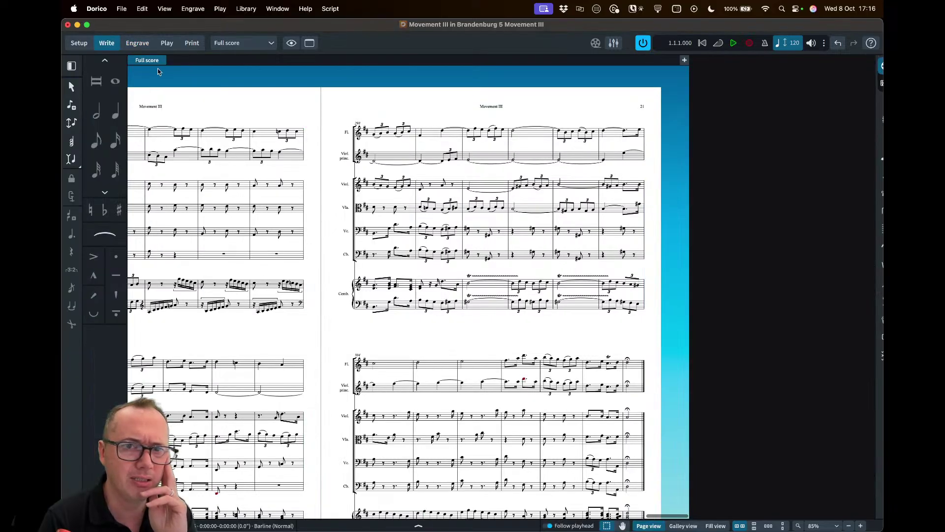
pyautogui.click(875, 156)
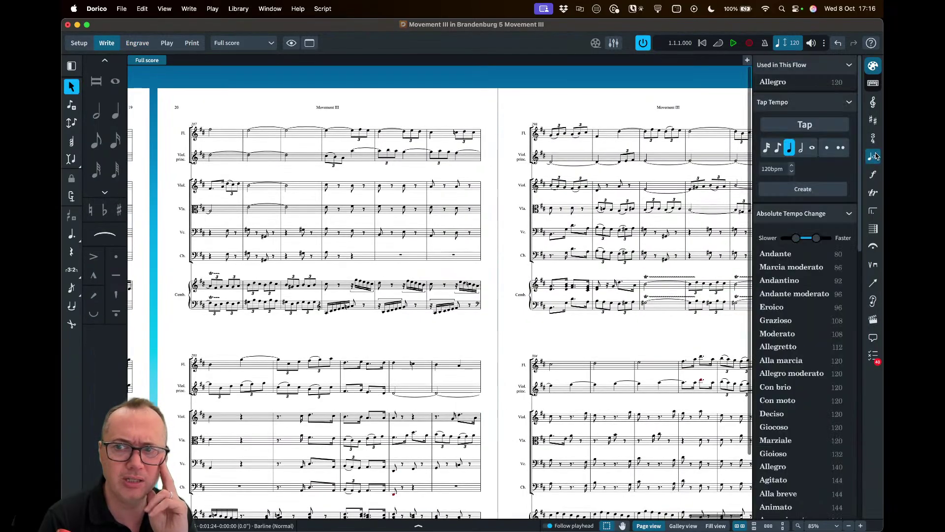
pyautogui.click(871, 144)
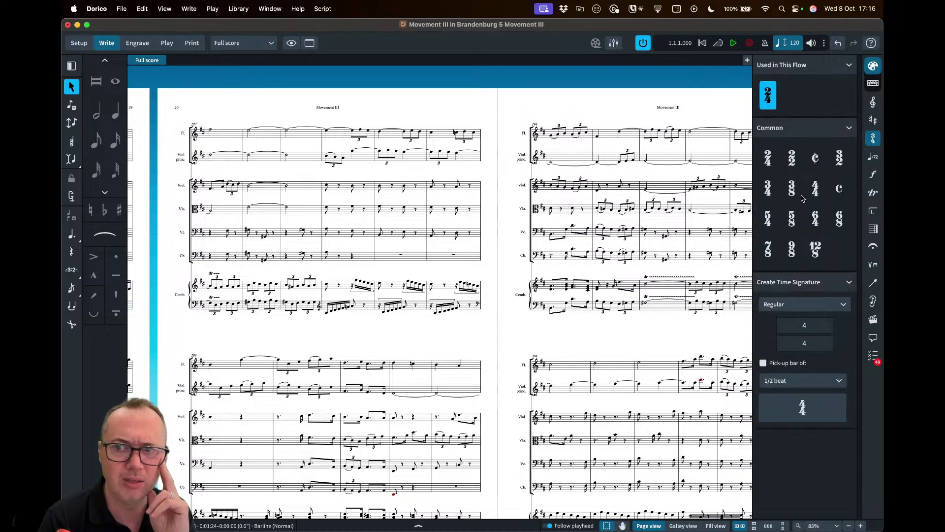
pyautogui.click(788, 364)
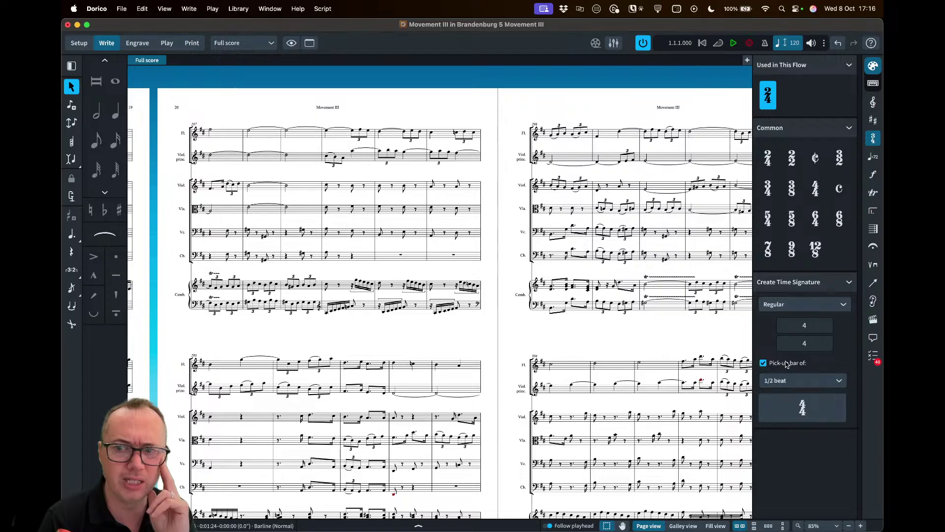
pyautogui.click(800, 381)
pyautogui.click(800, 383)
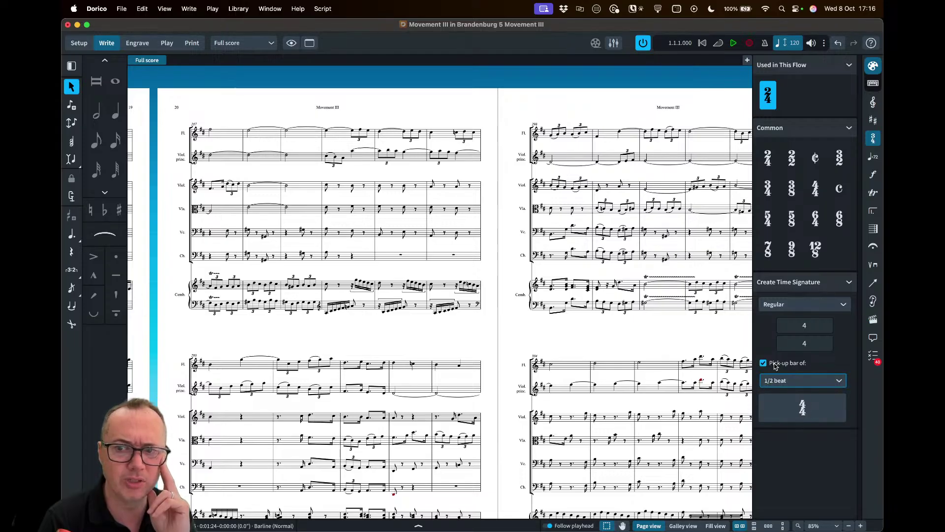
pyautogui.click(872, 140)
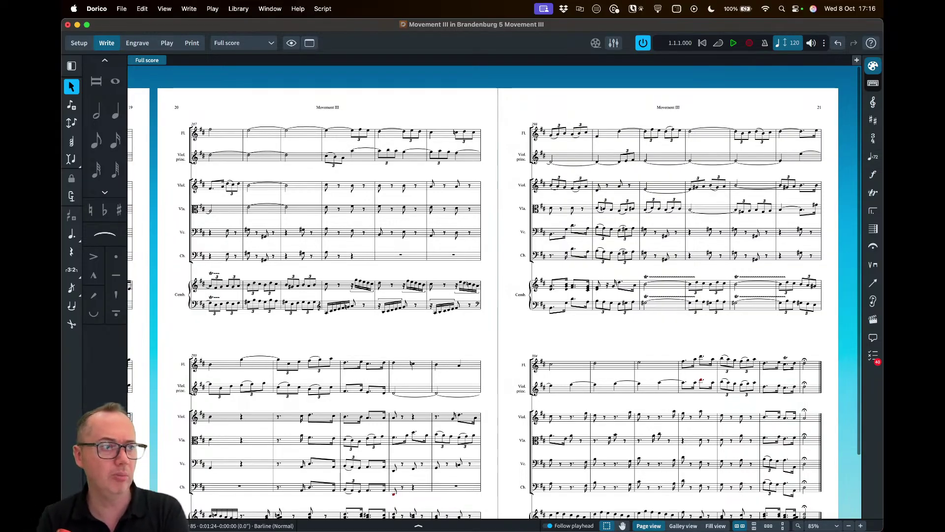
# - Check the Transposing layout setting in the Players layout options for the full score, Flute and violin parts, and close the dialog
pyautogui.click(241, 44)
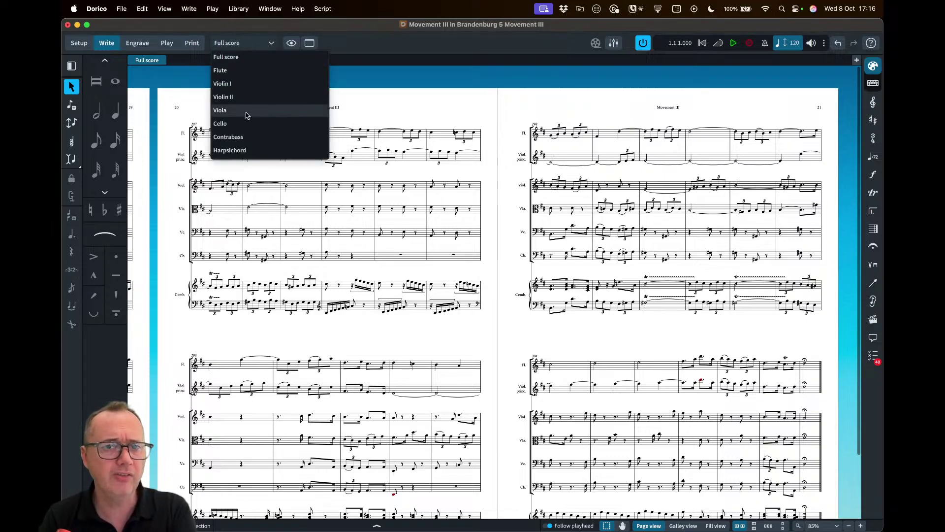
pyautogui.click(241, 44)
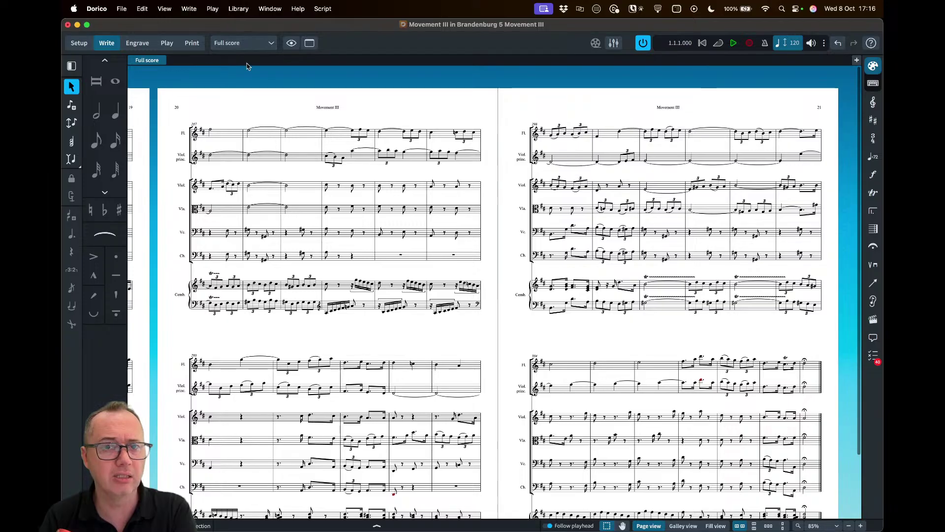
pyautogui.click(237, 10)
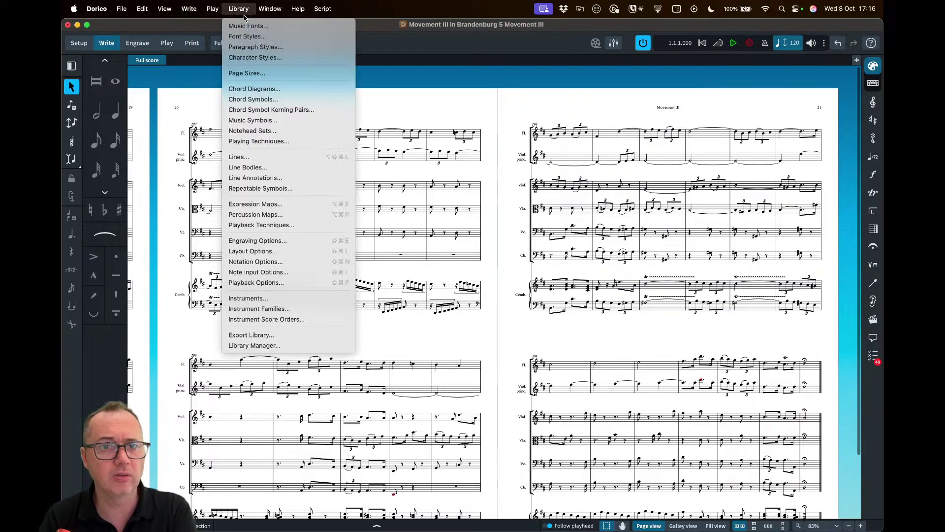
pyautogui.click(251, 252)
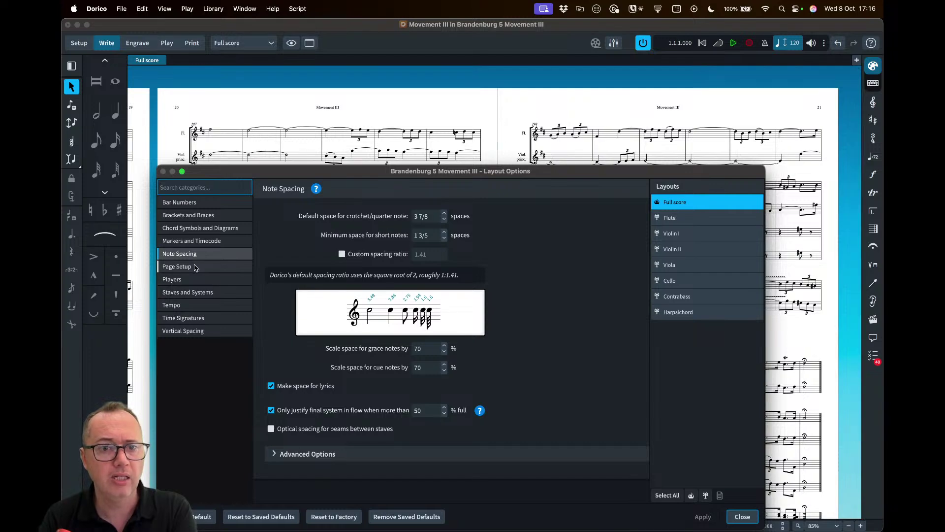
pyautogui.click(179, 279)
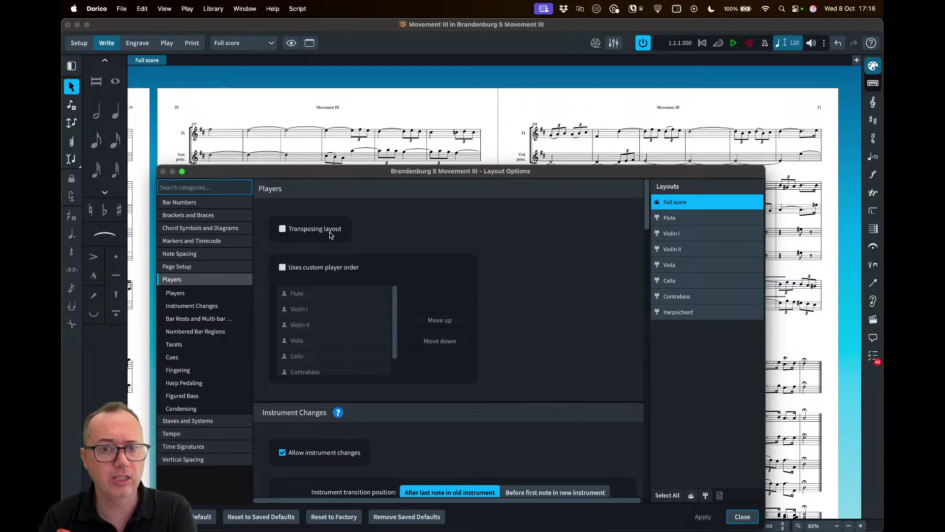
pyautogui.click(679, 221)
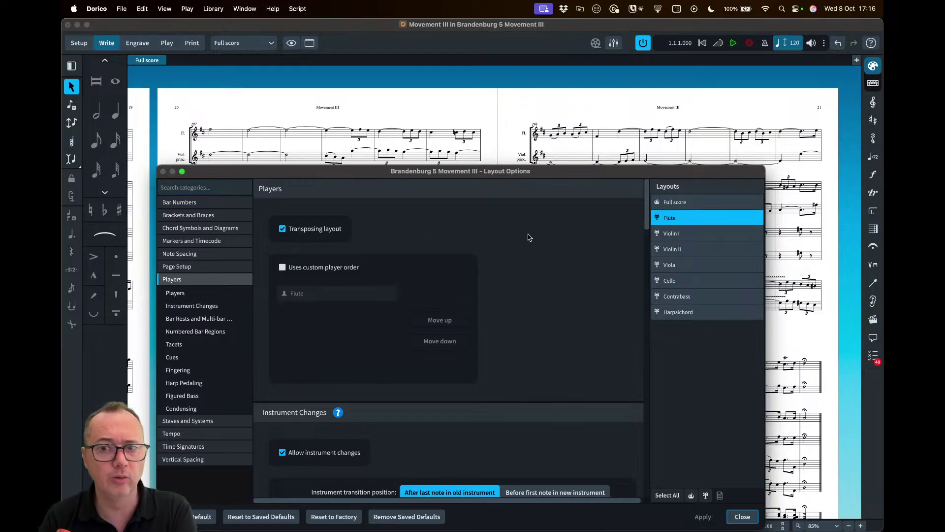
pyautogui.click(676, 234)
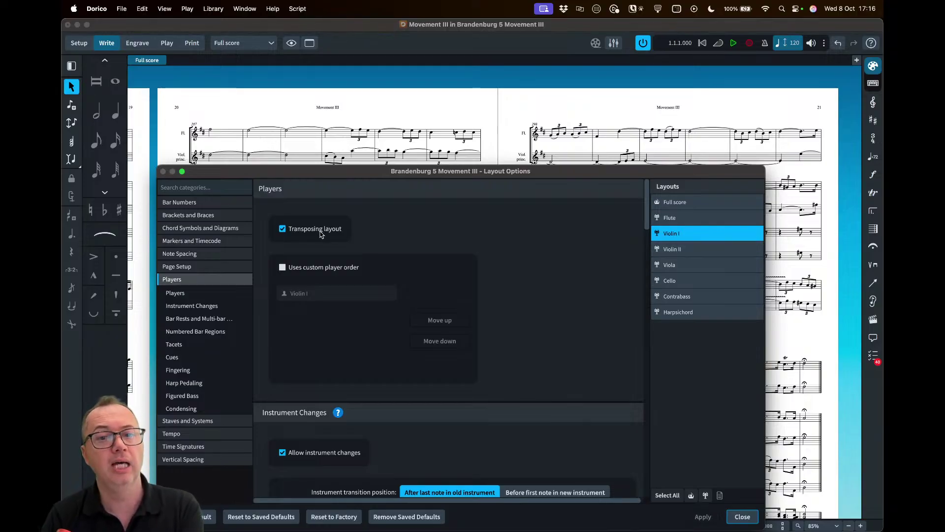
pyautogui.moveTo(353, 171); pyautogui.dragTo(365, 150)
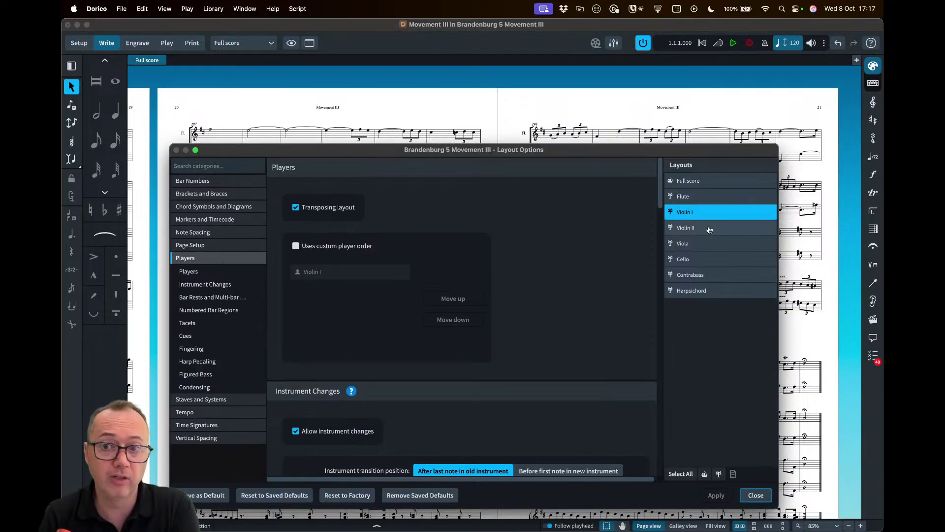
pyautogui.click(709, 228)
pyautogui.click(756, 495)
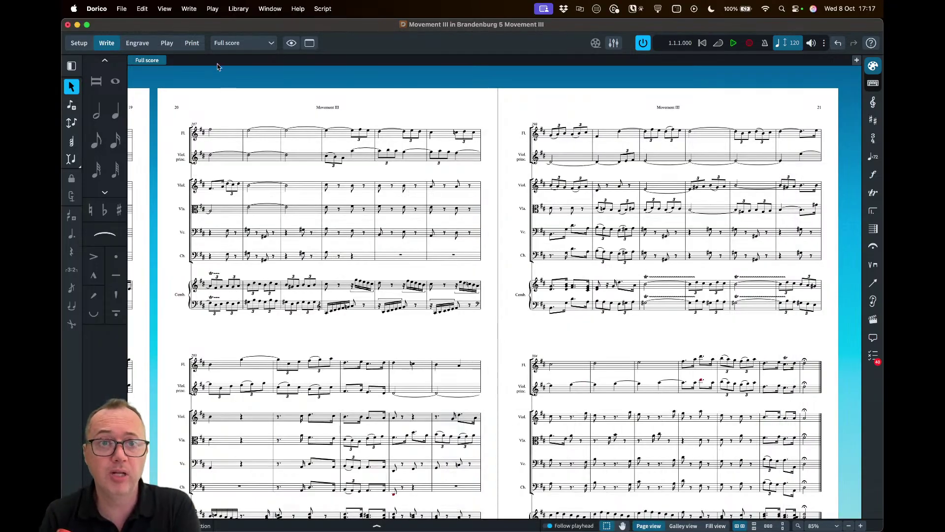
# - View the full score's print preview, return to Write mode and check the Concert Pitch and Transposed Pitch setting
pyautogui.click(192, 43)
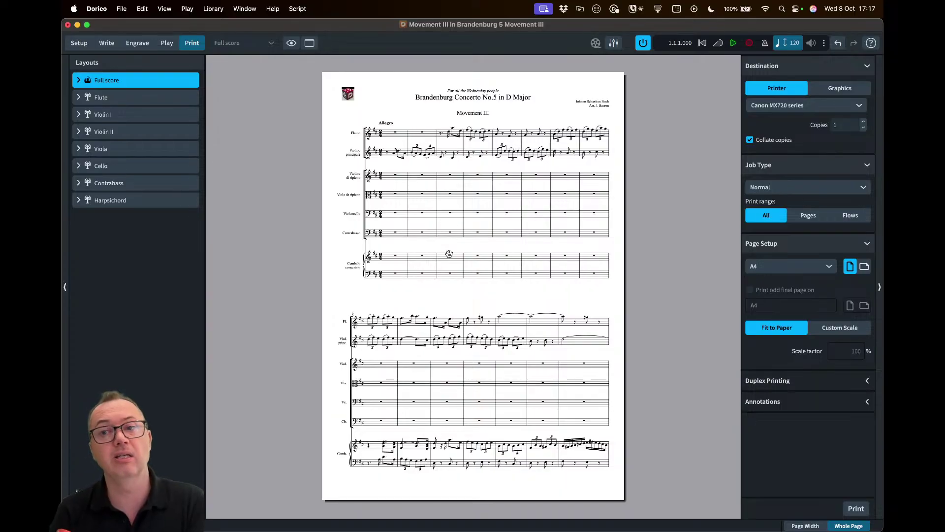
pyautogui.click(106, 42)
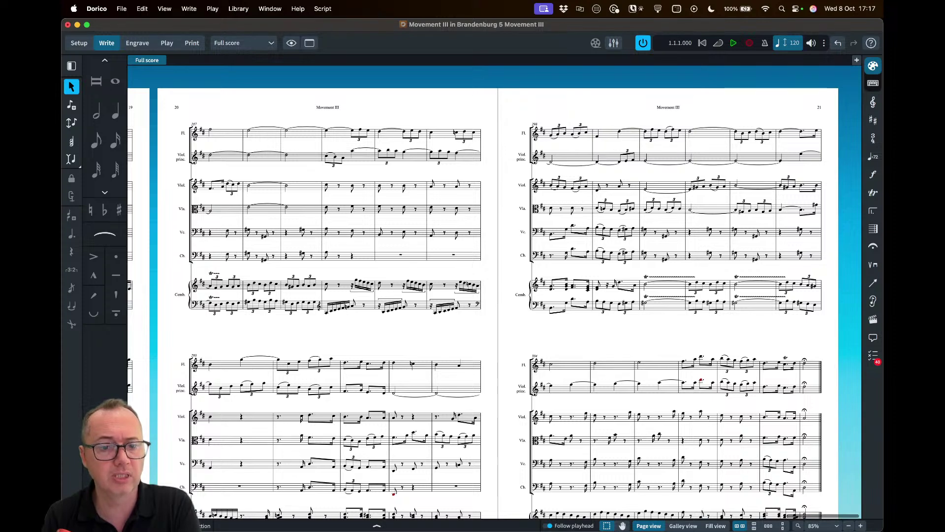
pyautogui.click(143, 8)
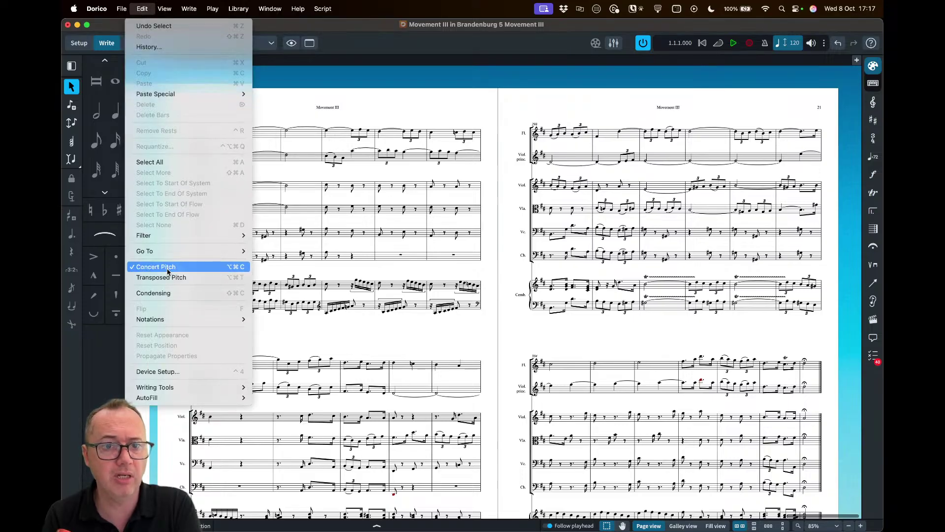
pyautogui.click(275, 106)
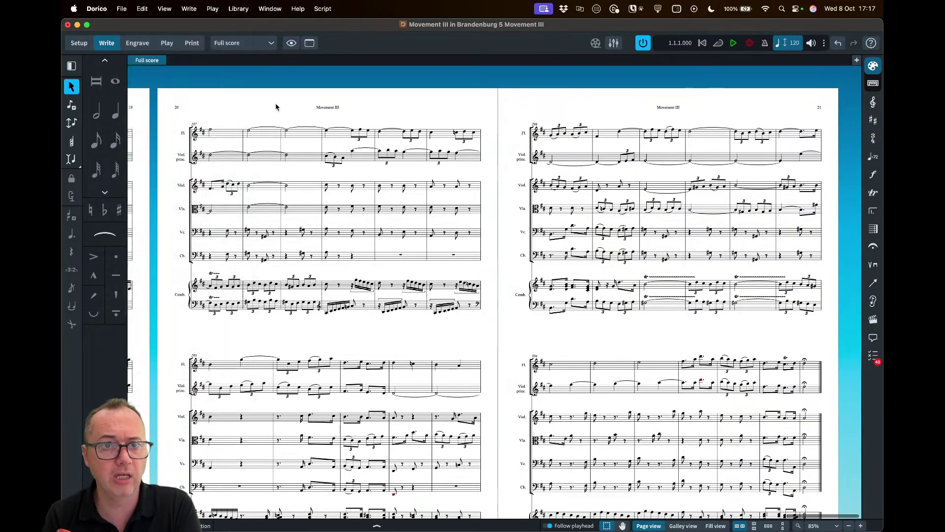
# - Review the Page Setup and Players categories in the full score's Layout Options, including Transposing layout, and close the dialog
pyautogui.click(238, 9)
pyautogui.click(261, 251)
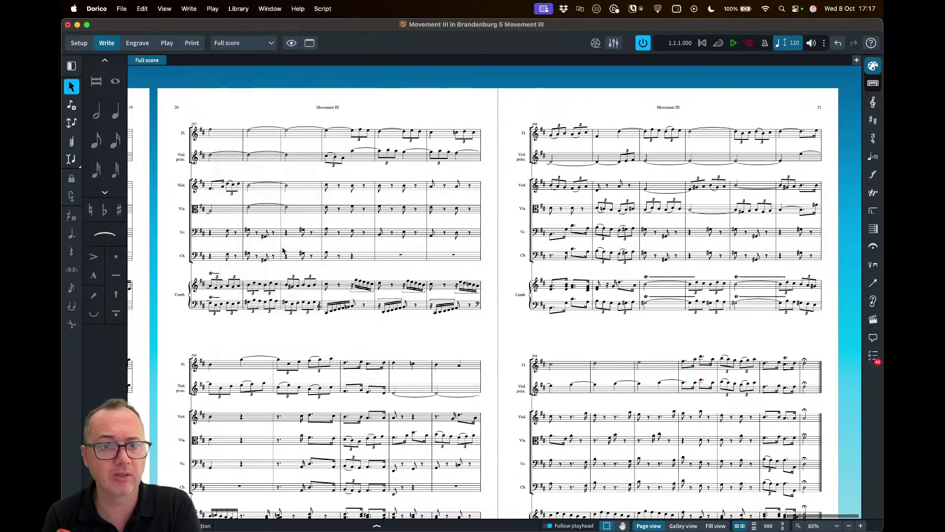
pyautogui.click(201, 246)
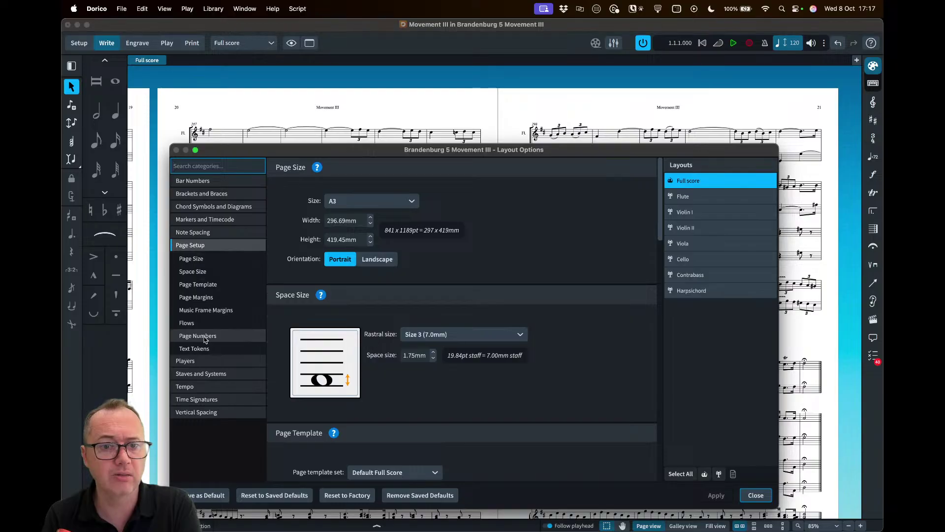
pyautogui.click(187, 358)
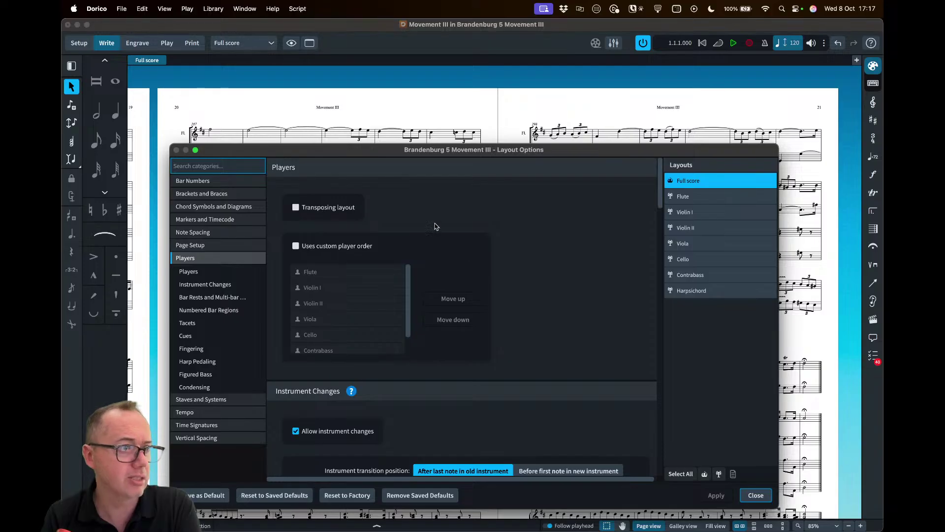
pyautogui.click(764, 498)
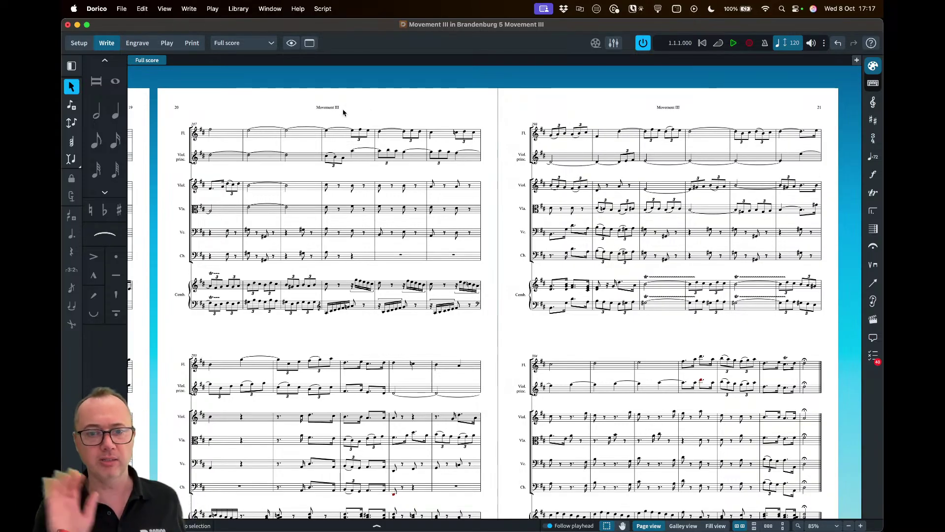
# - Go back to the start of the full score and examine how bars are distributed between pages 1 and 2
pyautogui.hscroll(-15, 343, 112)
pyautogui.hscroll(-20, 343, 112)
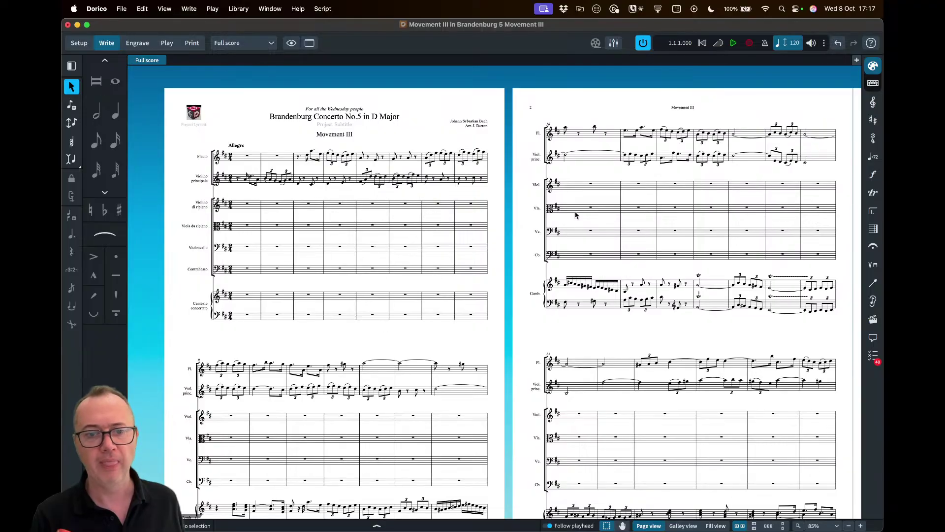
pyautogui.scroll(-3, 575, 216)
pyautogui.hscroll(15, 575, 215)
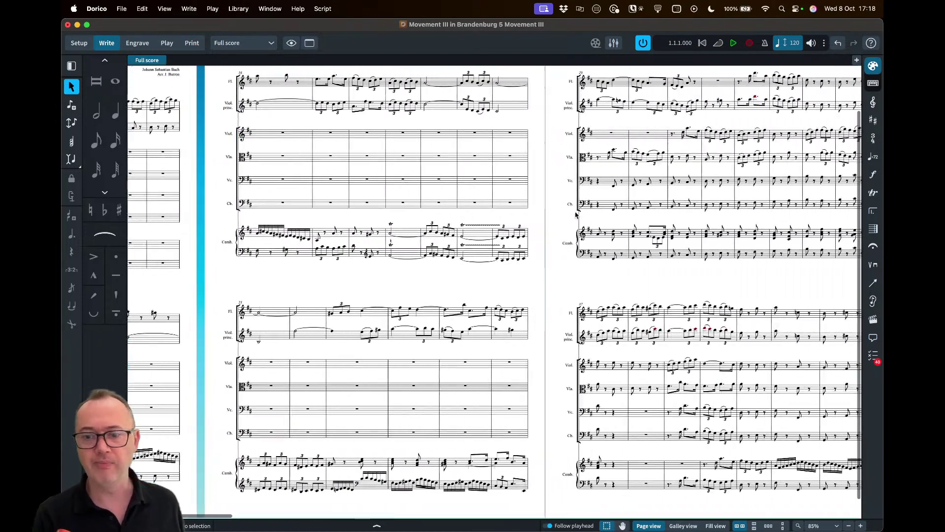
pyautogui.hscroll(-15, 576, 216)
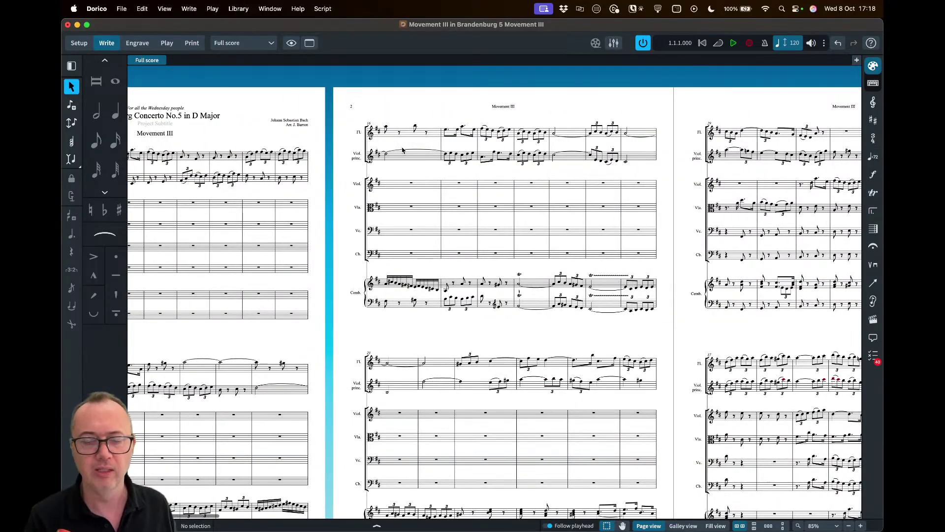
pyautogui.scroll(3, 413, 127)
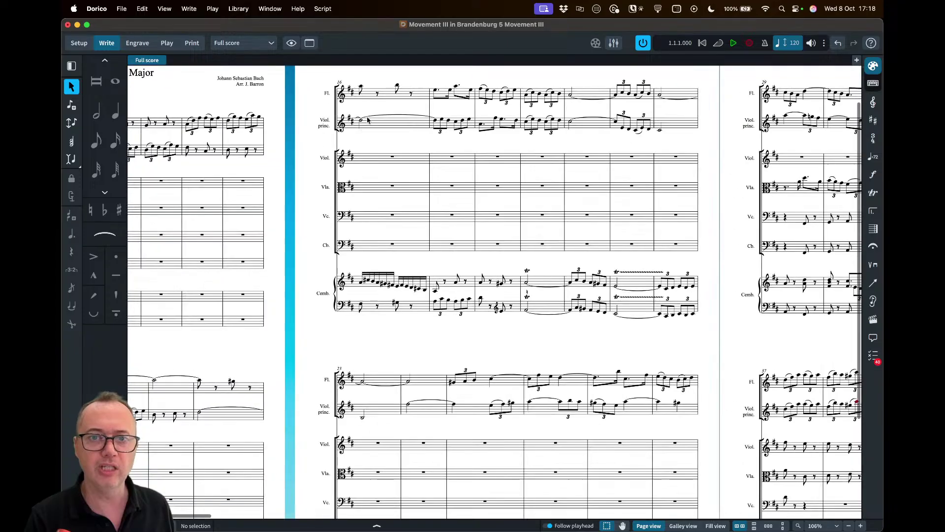
pyautogui.scroll(2, 388, 99)
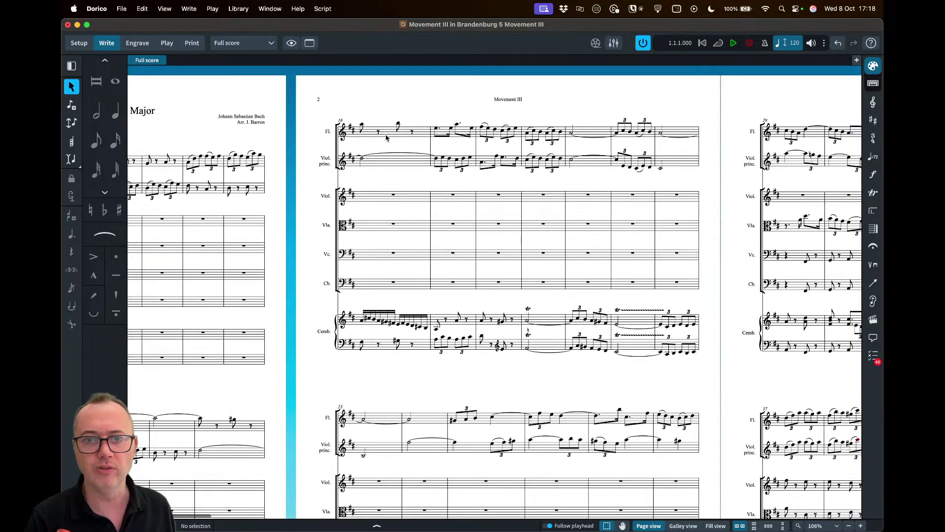
pyautogui.hscroll(-3, 387, 139)
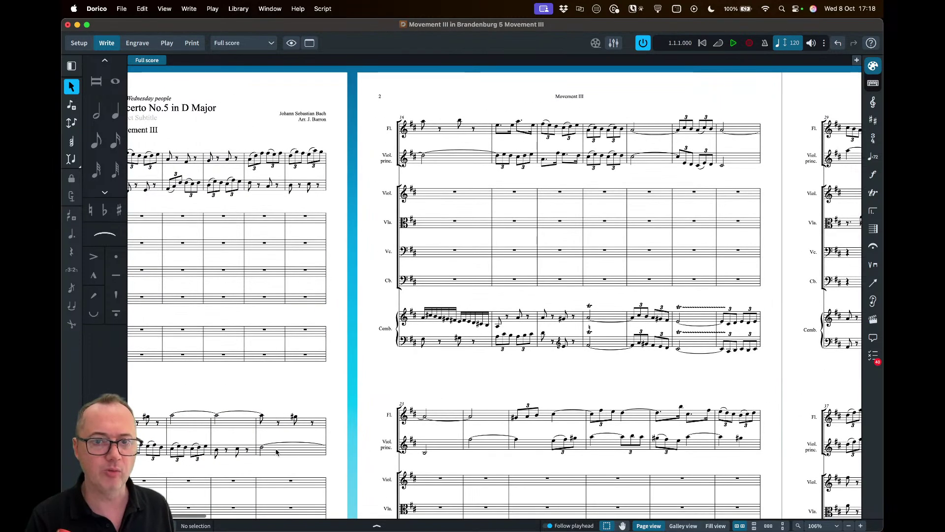
pyautogui.scroll(-2, 277, 448)
pyautogui.hscroll(-3, 419, 235)
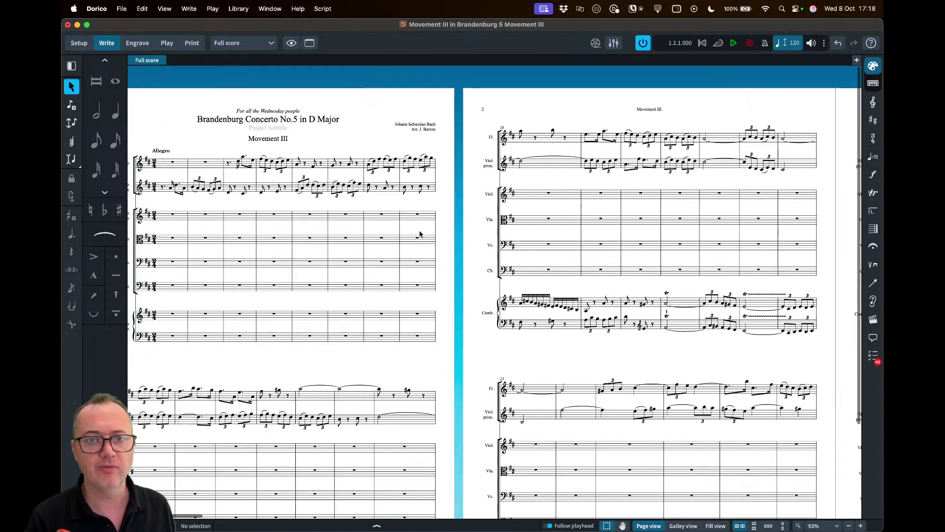
pyautogui.hscroll(-2, 437, 228)
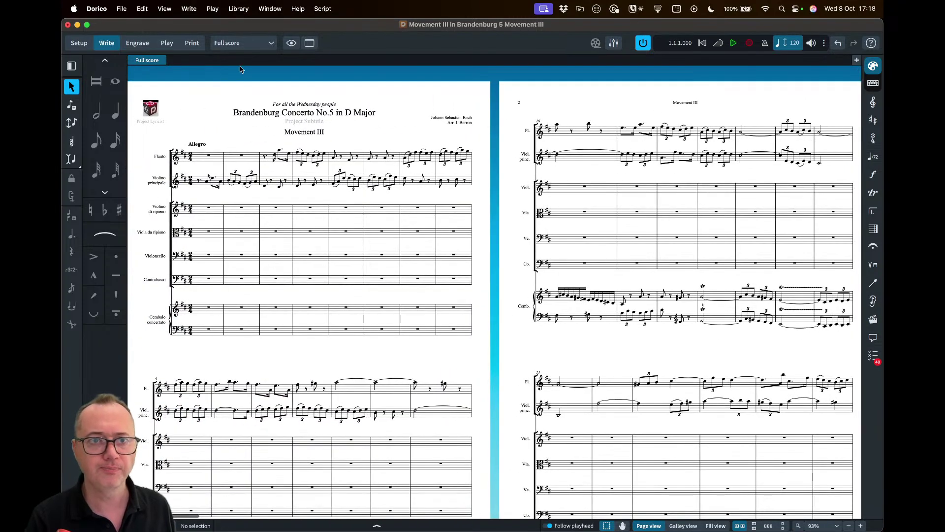
# - In Engrave mode, select the first flute rest in bar 16 on page 2 and move the bar to the previous system
pyautogui.click(134, 45)
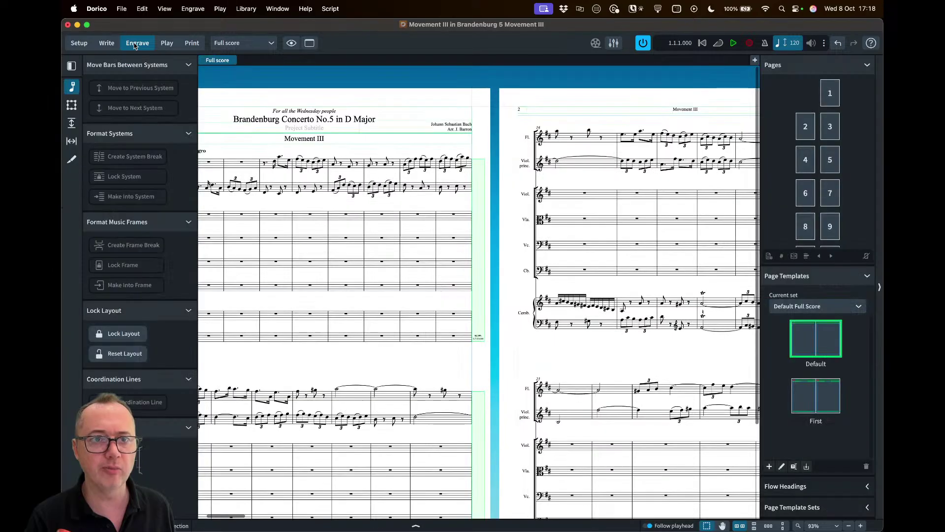
pyautogui.click(557, 134)
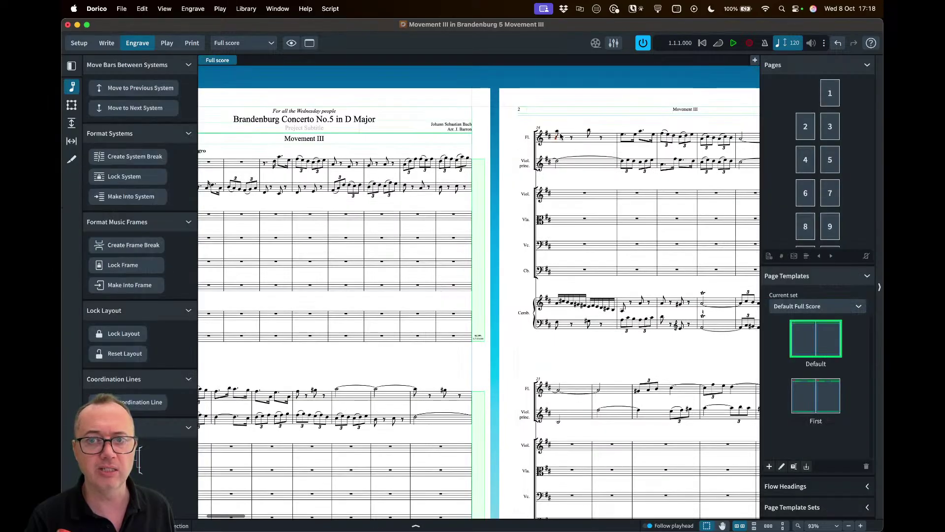
pyautogui.click(571, 138)
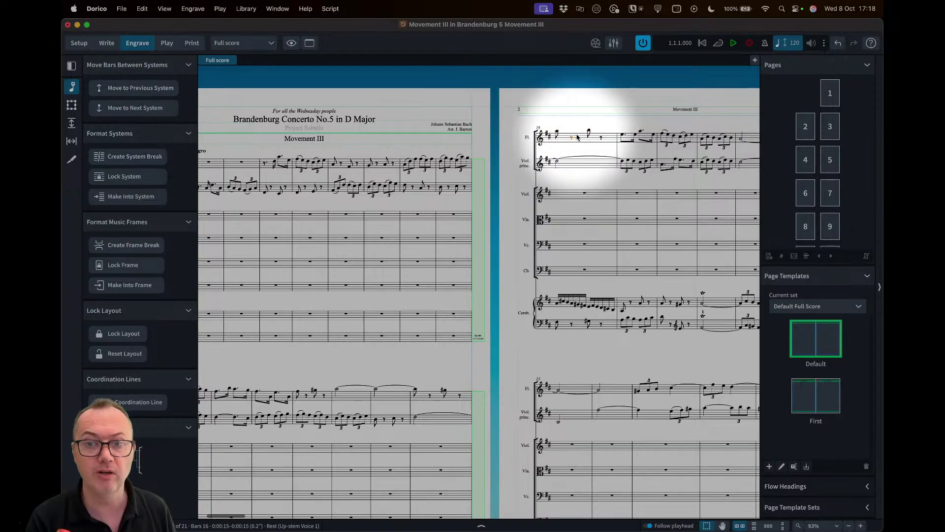
pyautogui.hotkey('alt', 'Up')
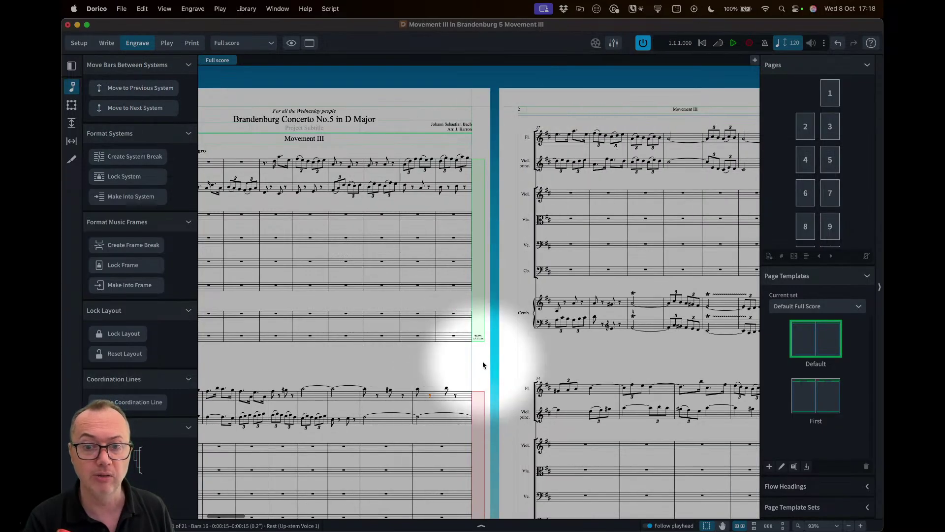
# - Examine the fullness indicators of the two systems on page 1 and the harpsichord note spacing in the lower system
pyautogui.scroll(-4, 435, 399)
pyautogui.hscroll(-3, 435, 400)
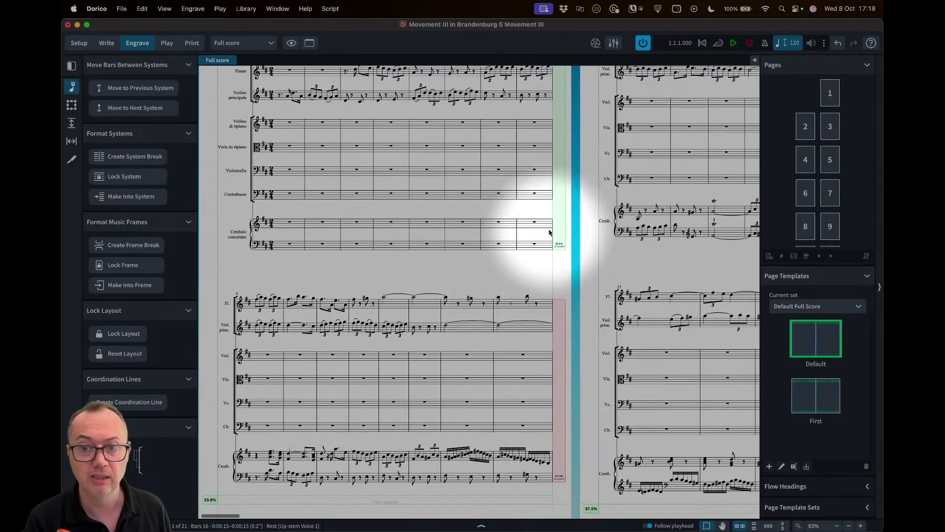
pyautogui.scroll(10, 554, 236)
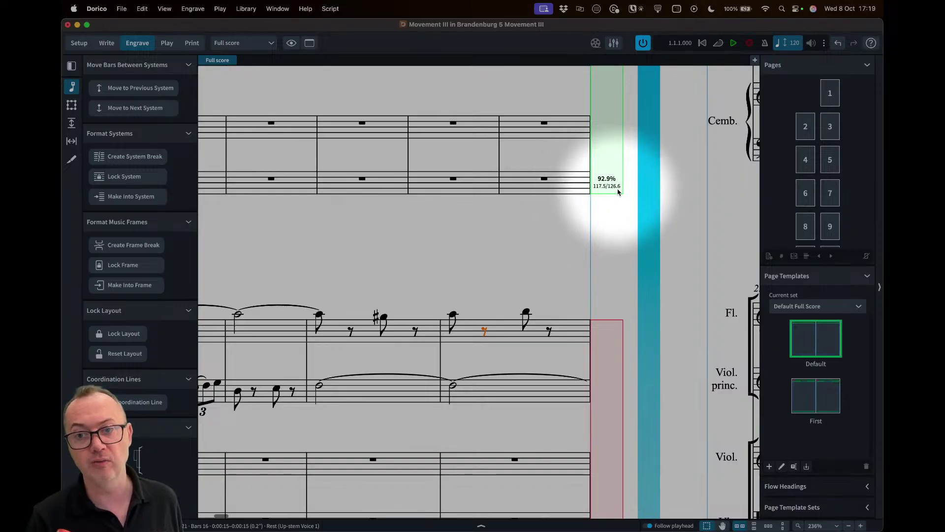
pyautogui.scroll(-5, 616, 254)
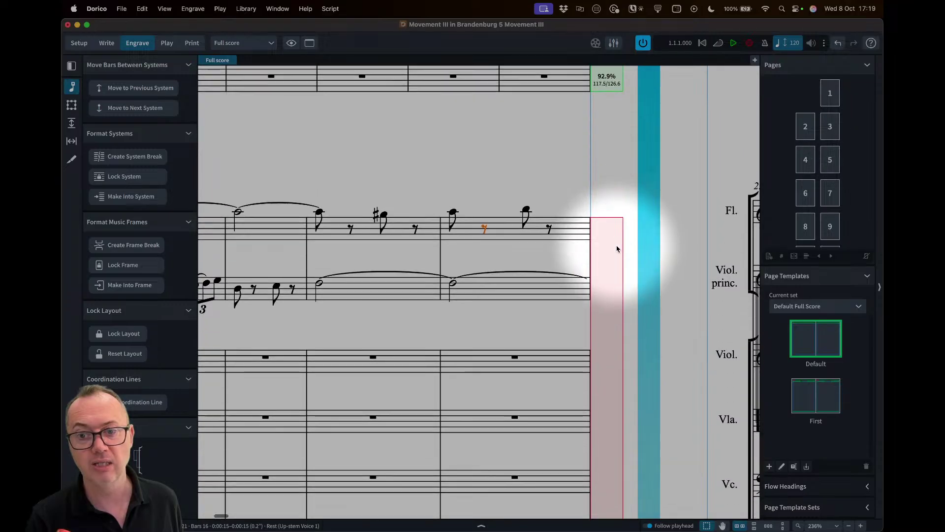
pyautogui.scroll(-1, 616, 249)
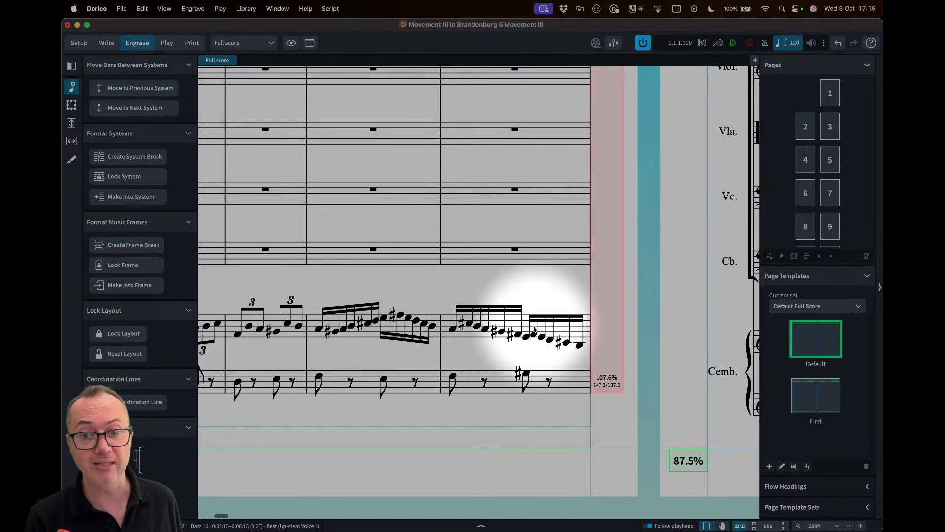
pyautogui.hscroll(10, 318, 327)
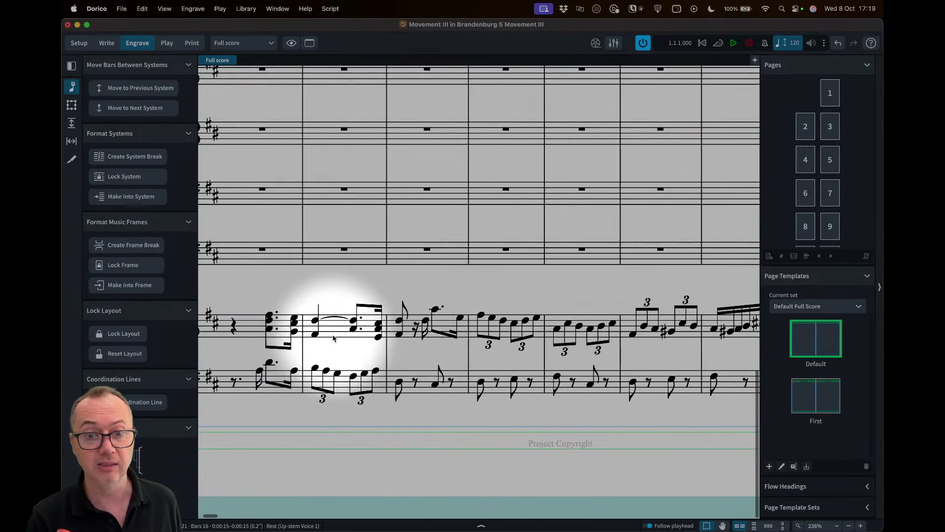
pyautogui.hscroll(10, 534, 342)
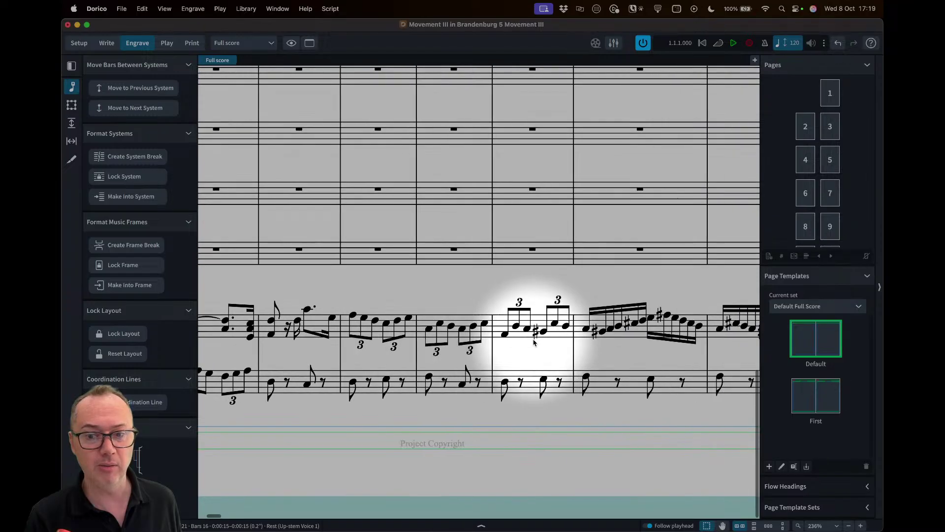
pyautogui.hscroll(3, 378, 336)
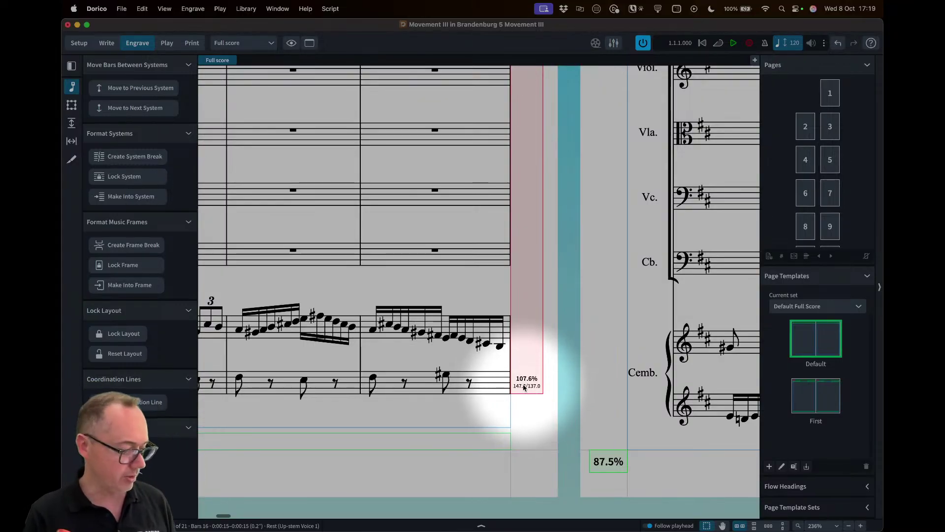
pyautogui.scroll(-5, 490, 231)
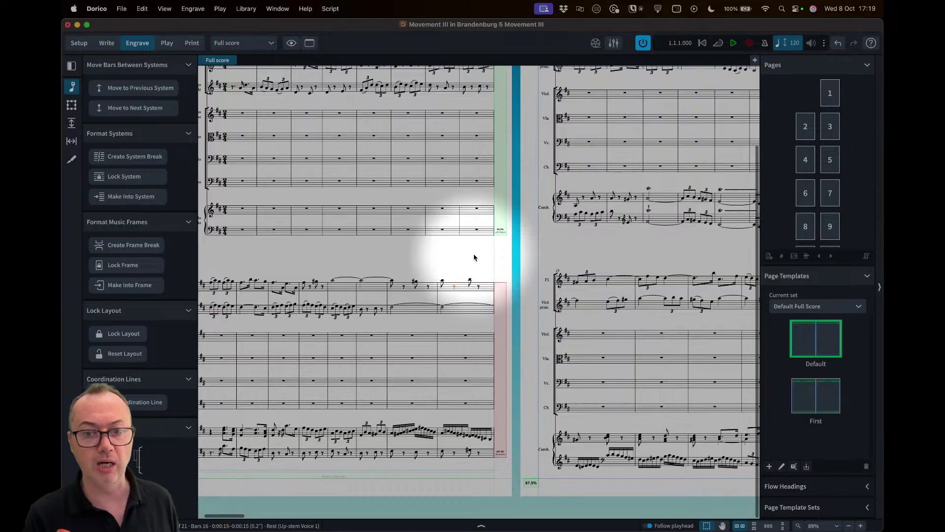
pyautogui.scroll(2, 474, 256)
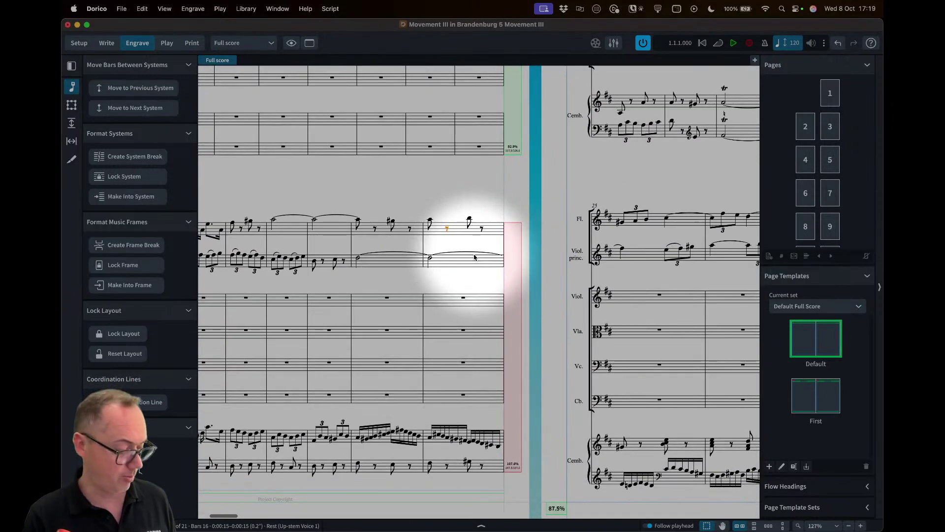
pyautogui.scroll(-2, 437, 196)
pyautogui.hscroll(-3, 436, 195)
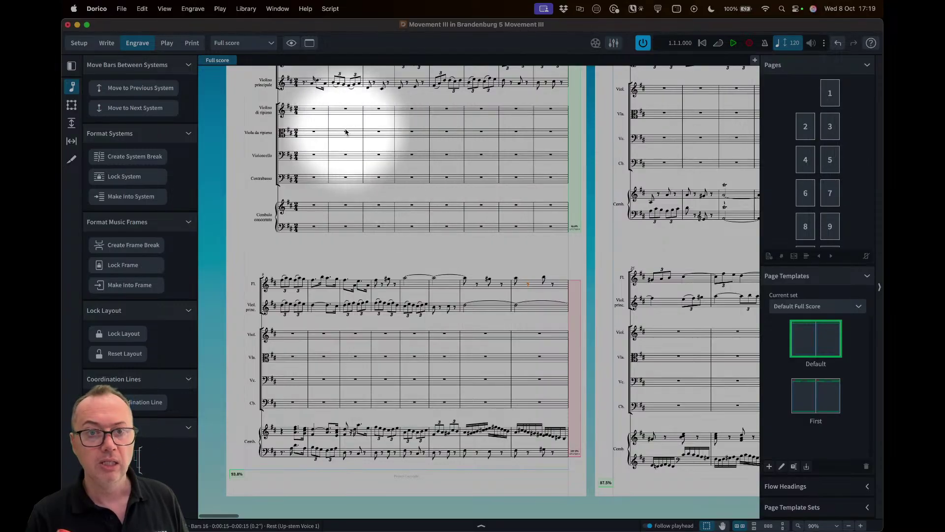
# - Turn off Hide Signposts to show signposts in the score
pyautogui.press('Escape')
pyautogui.click(163, 9)
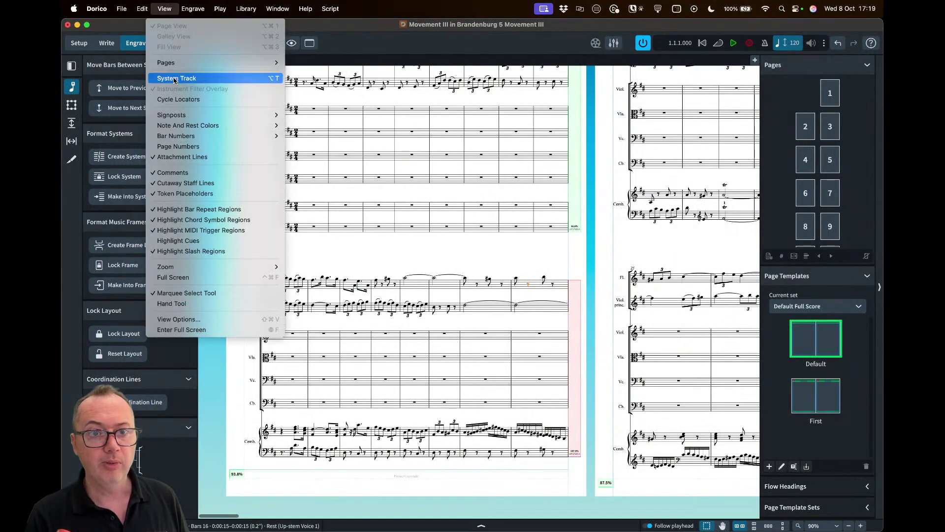
pyautogui.moveTo(172, 116)
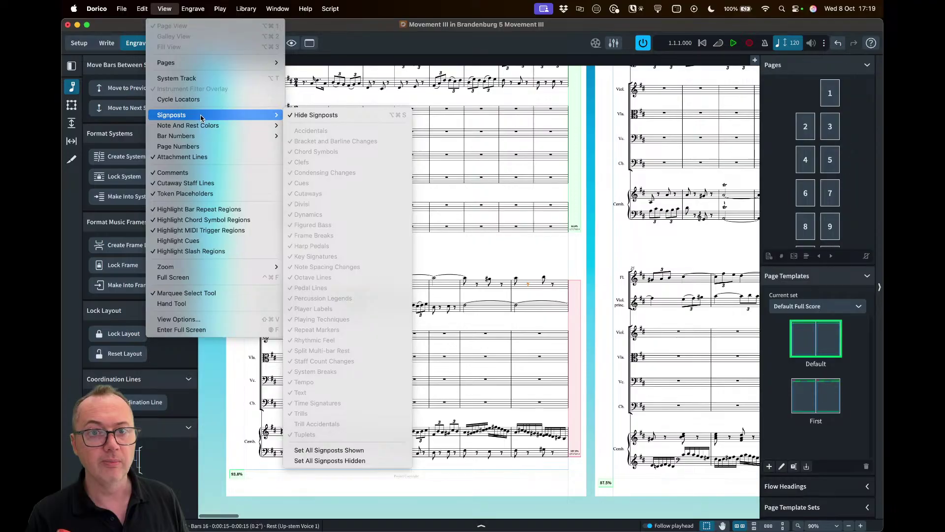
pyautogui.click(380, 117)
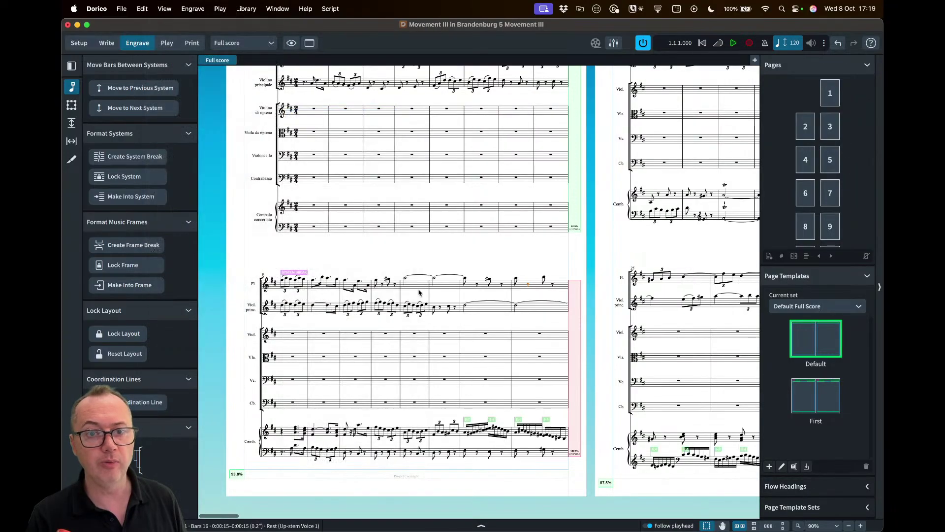
# - Select the system break signpost at bar 9 and inspect the start of the second system on page 1
pyautogui.scroll(3, 380, 241)
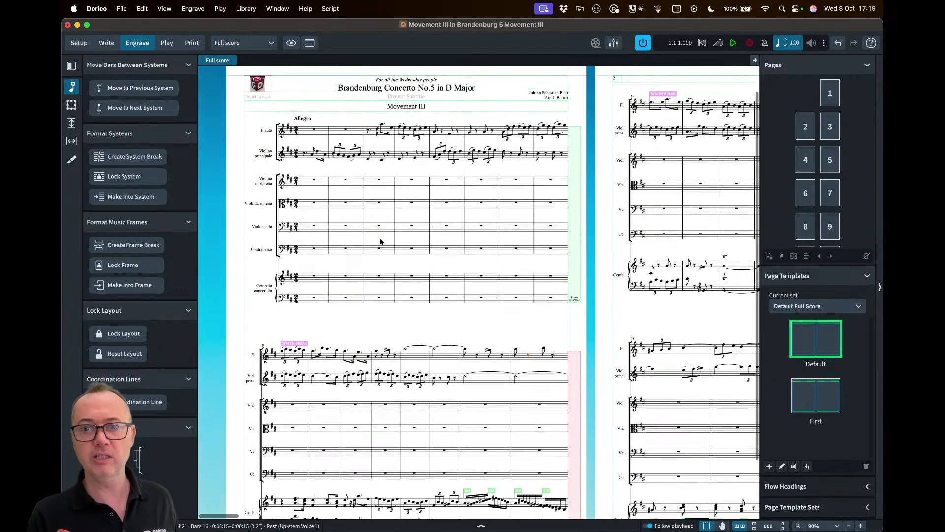
pyautogui.scroll(1, 380, 241)
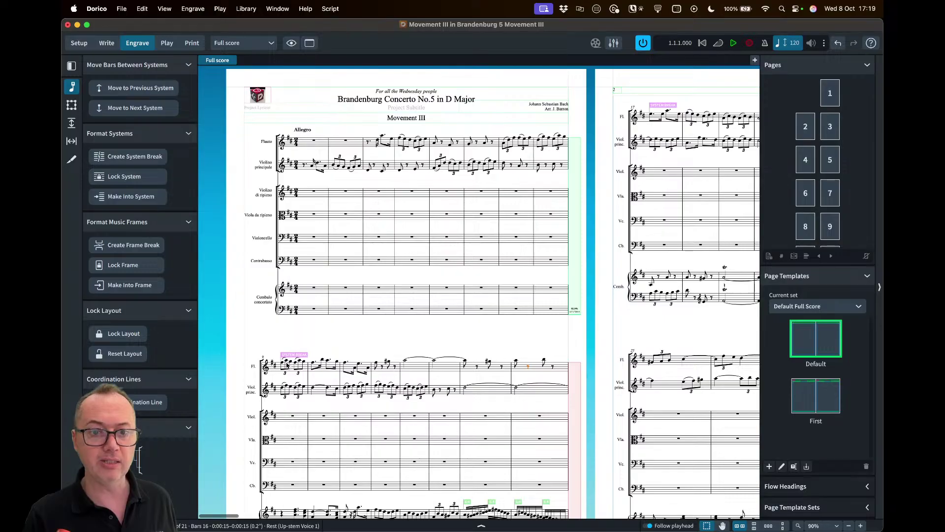
pyautogui.scroll(10, 283, 354)
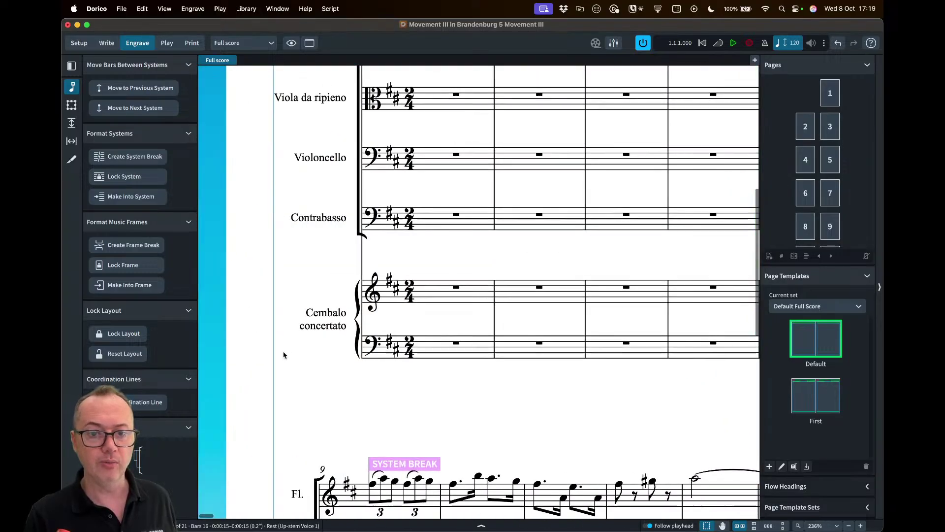
pyautogui.scroll(-5, 344, 344)
pyautogui.click(401, 295)
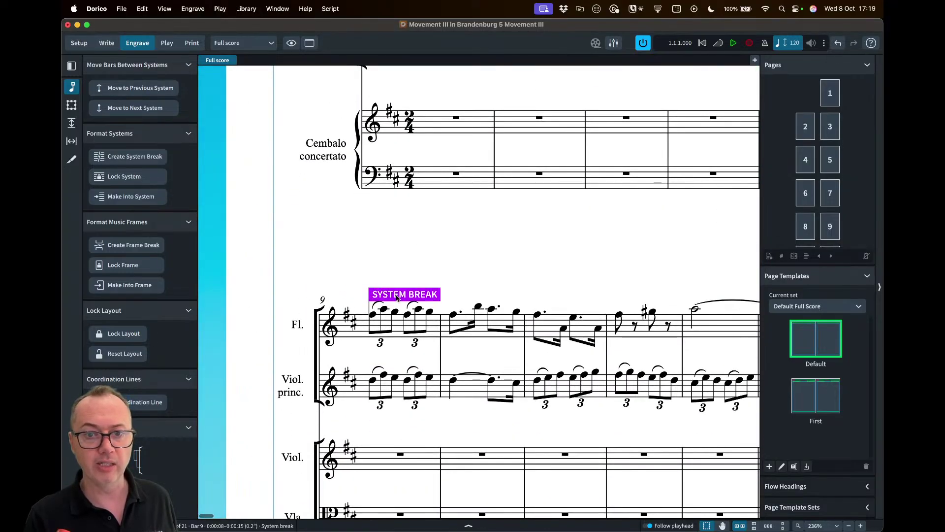
pyautogui.scroll(-2, 397, 297)
pyautogui.scroll(-1, 404, 285)
pyautogui.scroll(-3, 412, 253)
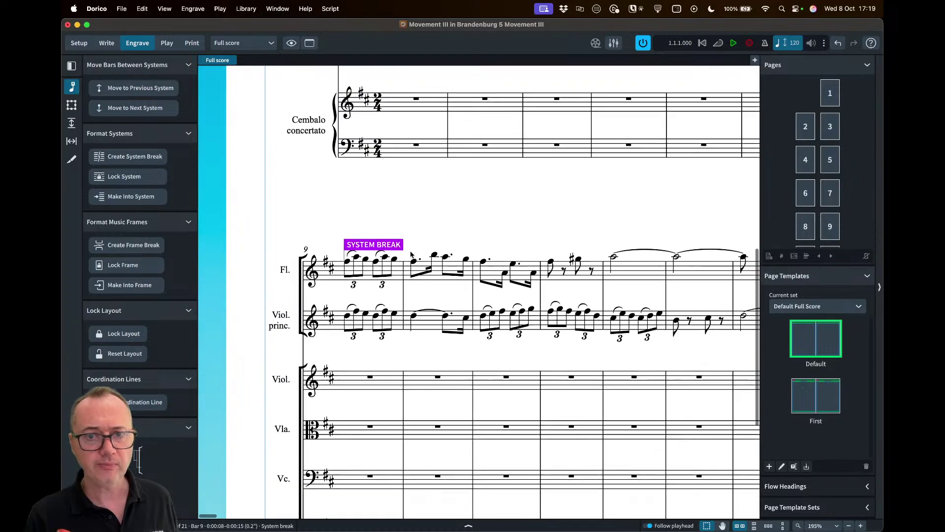
pyautogui.hscroll(4, 373, 254)
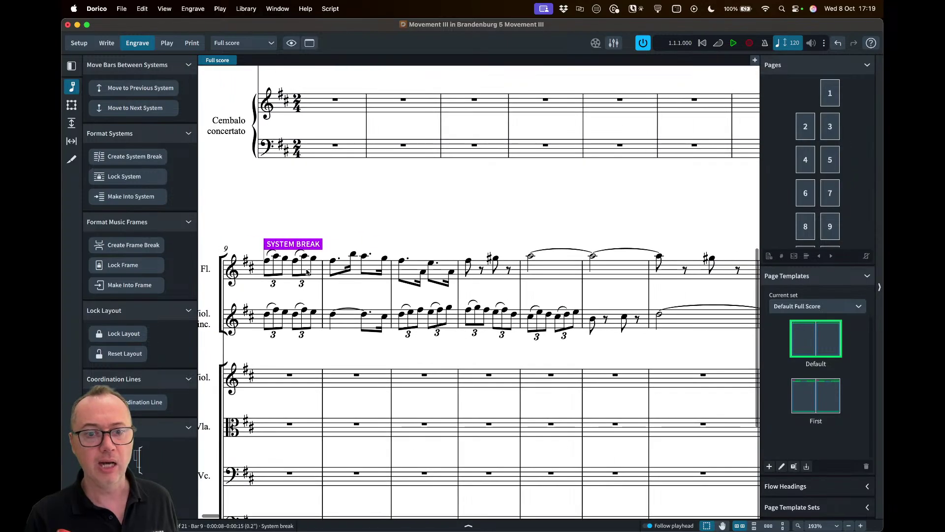
# - Show the Properties panel and inspect the Format properties of the system breaks at bars 9 and 17
pyautogui.scroll(-3, 347, 297)
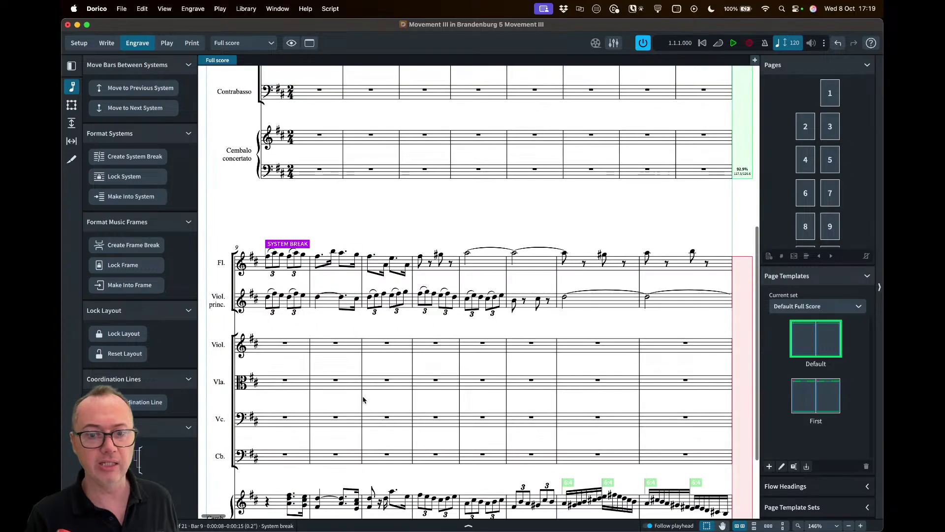
pyautogui.press('super+8')
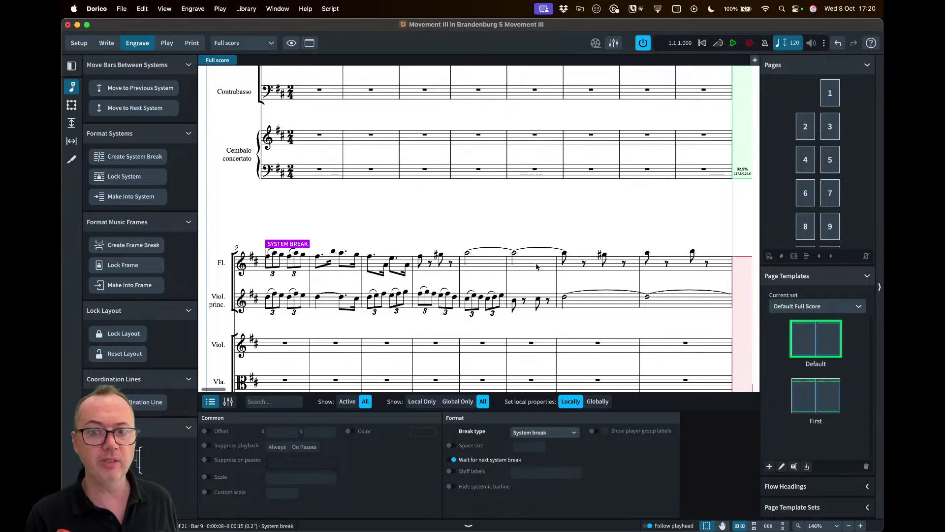
pyautogui.hscroll(10, 696, 264)
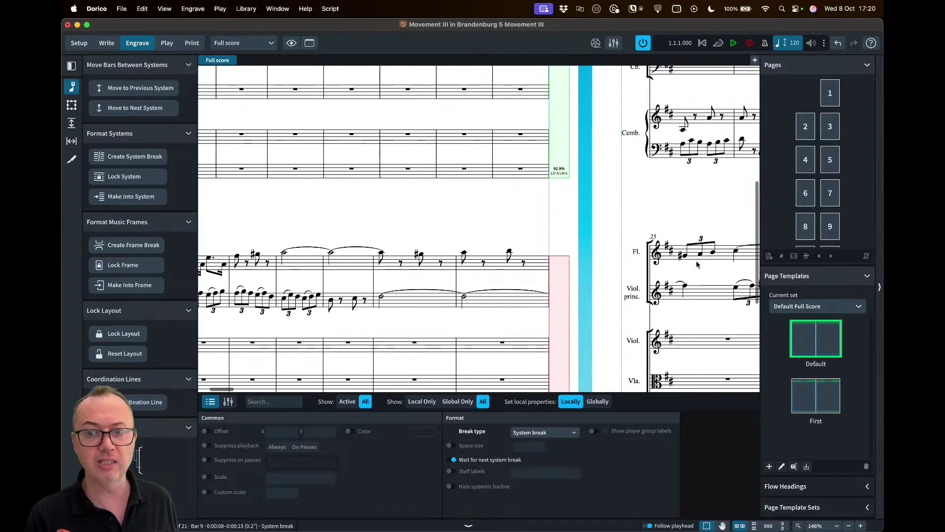
pyautogui.scroll(3, 555, 140)
pyautogui.click(556, 140)
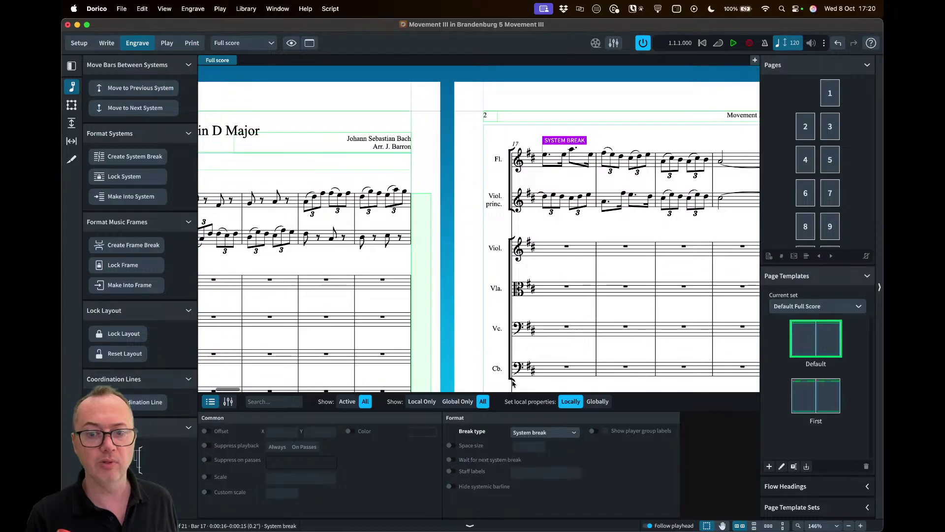
pyautogui.scroll(-6, 577, 179)
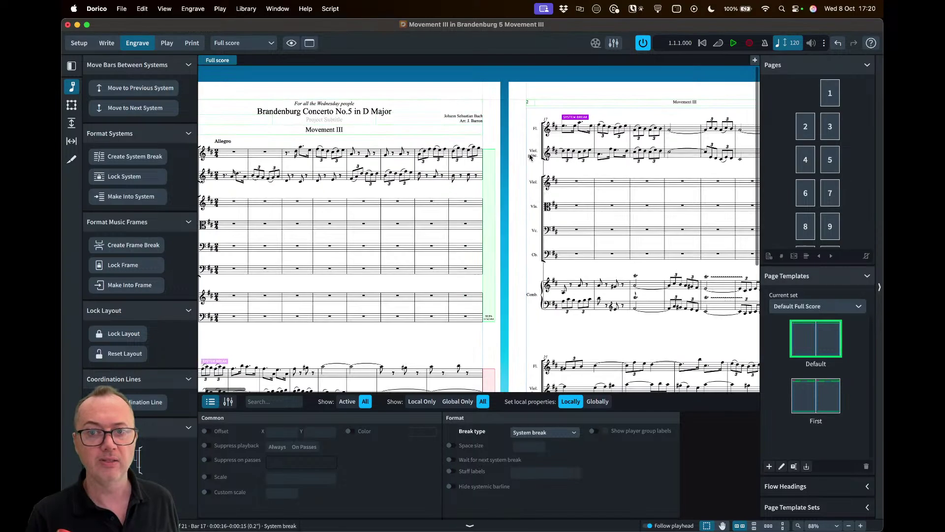
pyautogui.scroll(-3, 577, 178)
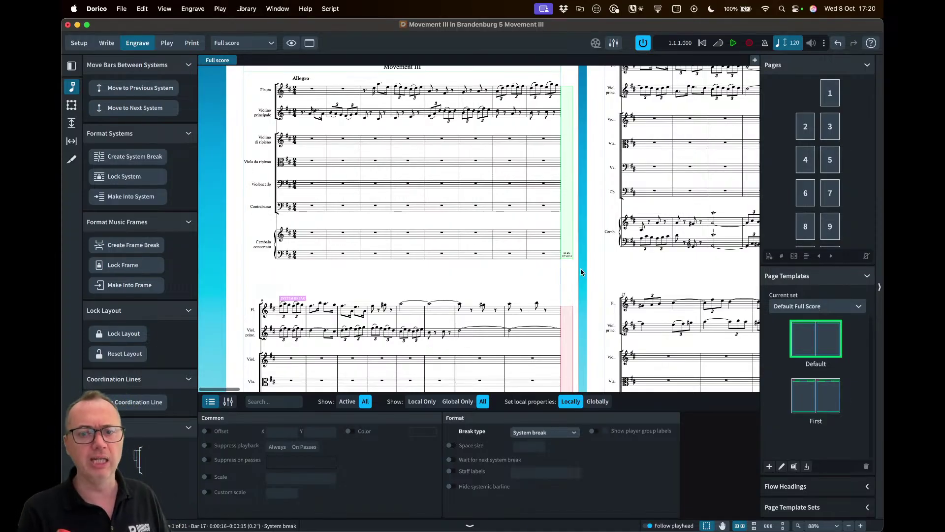
pyautogui.press('Escape')
pyautogui.scroll(3, 425, 326)
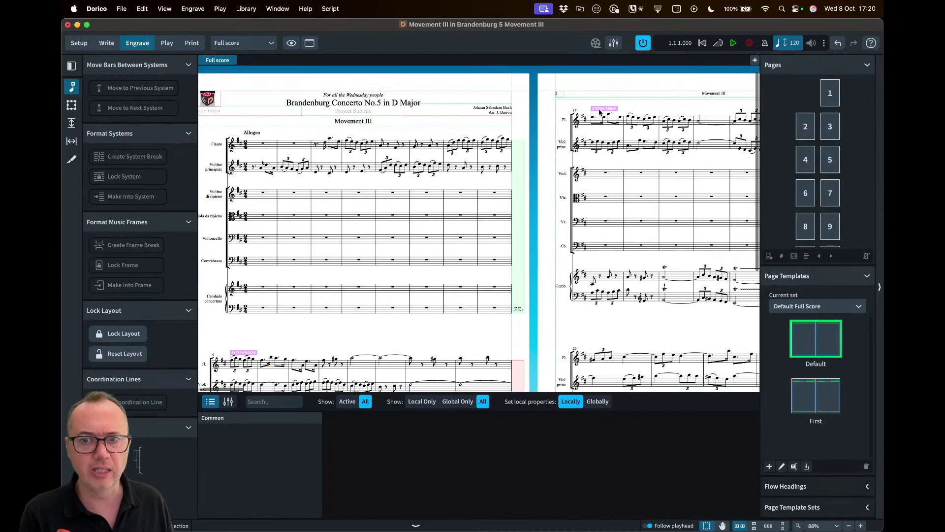
# - Delete the system break signpost at bar 17 at the start of page 2
pyautogui.click(601, 109)
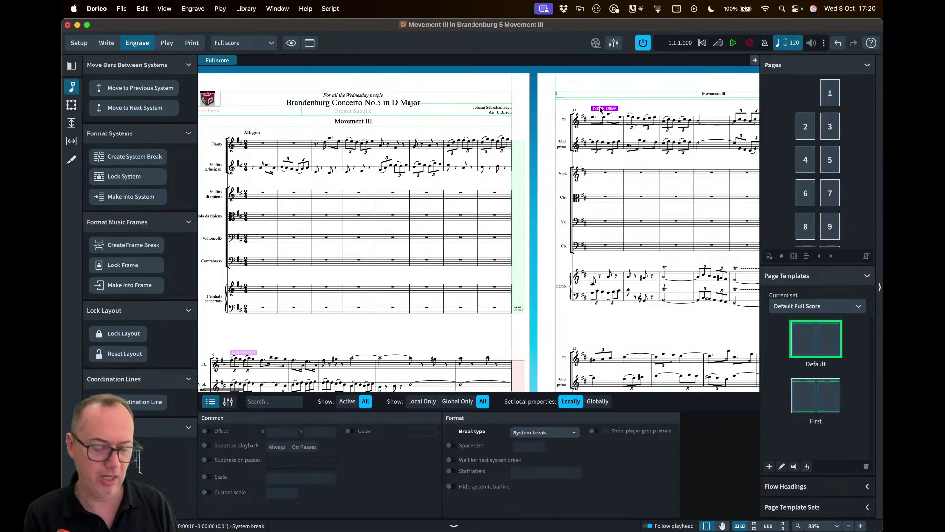
pyautogui.press('Delete')
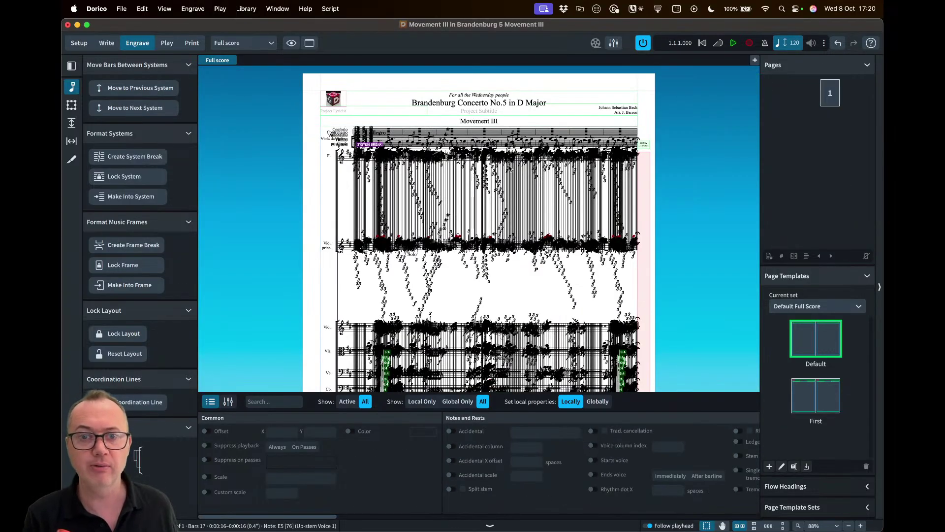
pyautogui.scroll(-2, 510, 169)
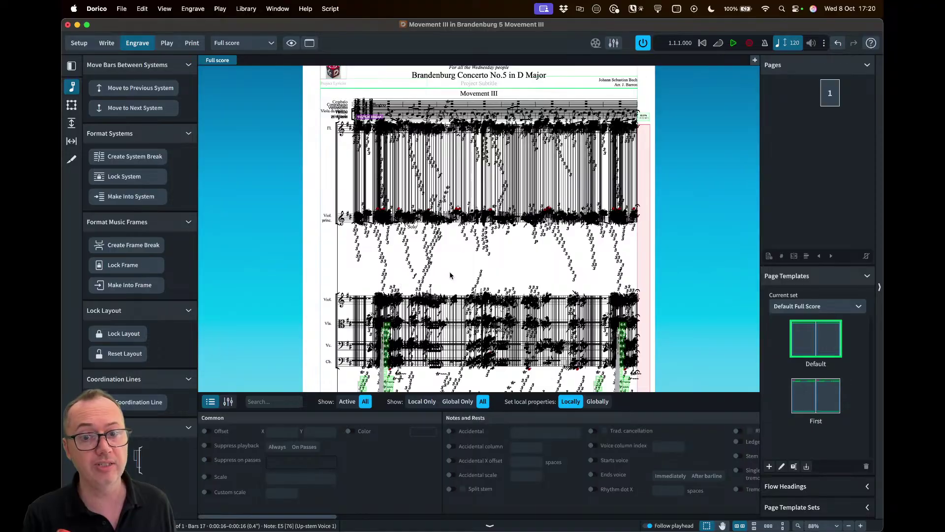
# - Turn off Wait for next system break on the bar 9 system break, and undo that change
pyautogui.click(365, 112)
pyautogui.scroll(5, 367, 118)
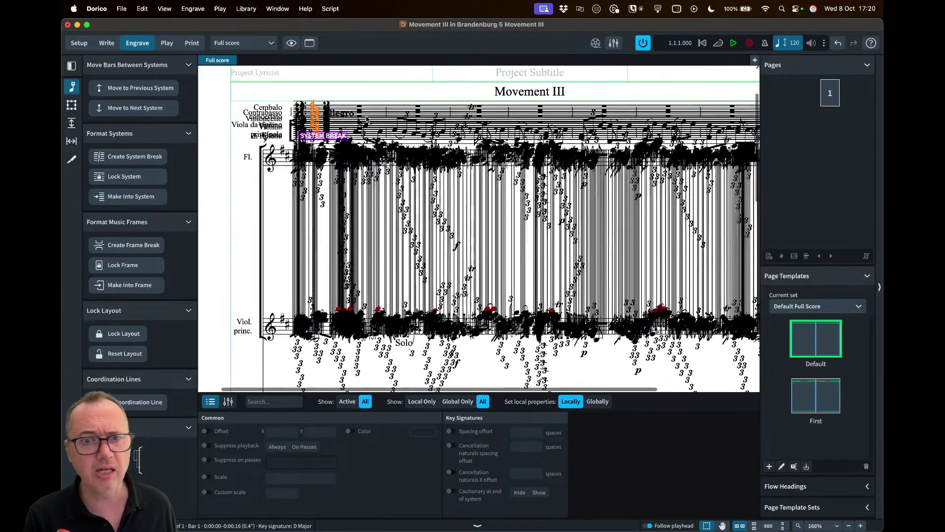
pyautogui.click(348, 155)
pyautogui.click(359, 159)
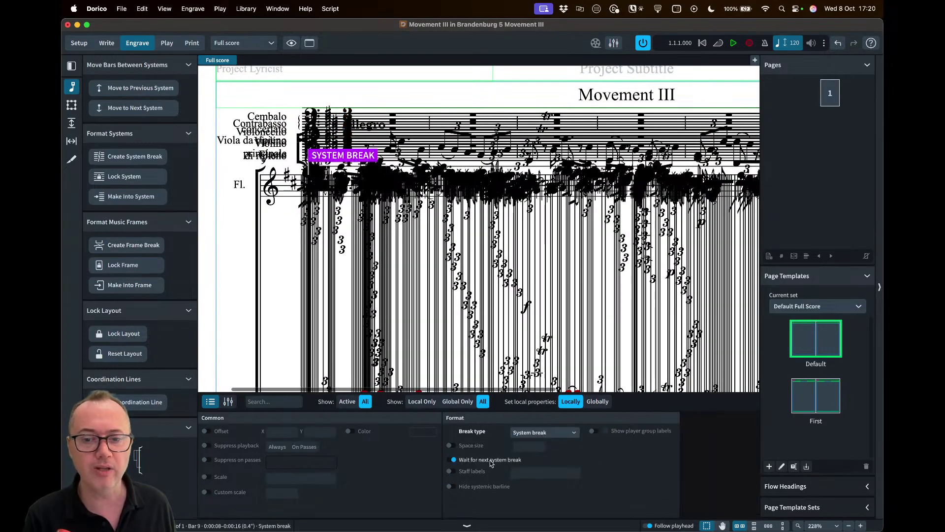
pyautogui.scroll(-3, 533, 213)
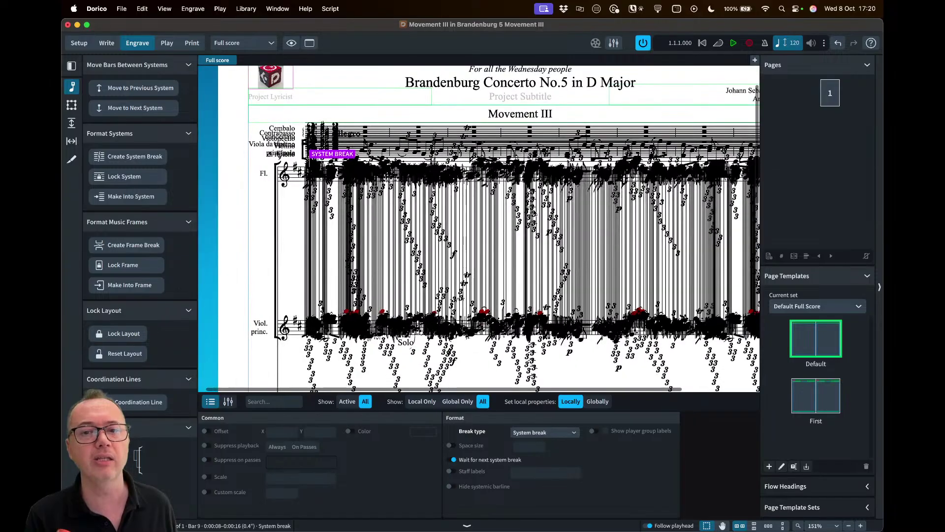
pyautogui.scroll(-2, 533, 213)
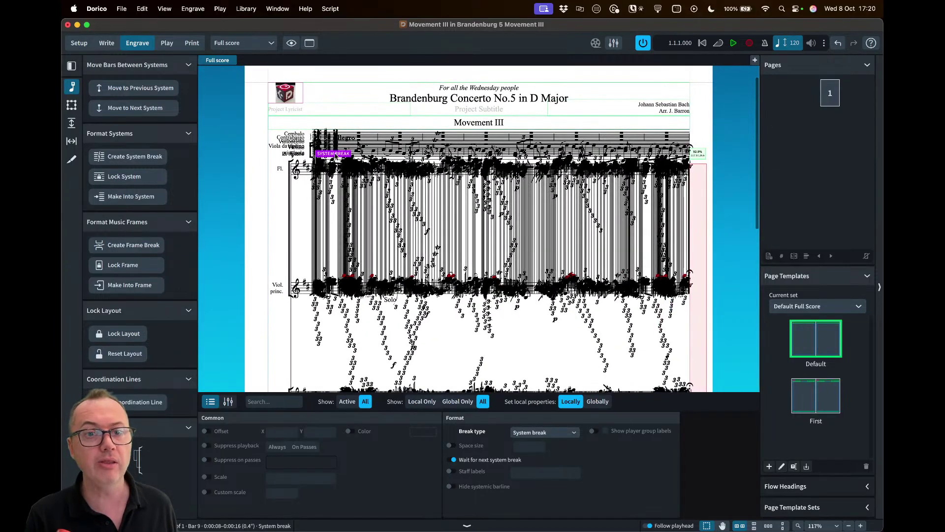
pyautogui.click(453, 460)
pyautogui.scroll(-5, 393, 282)
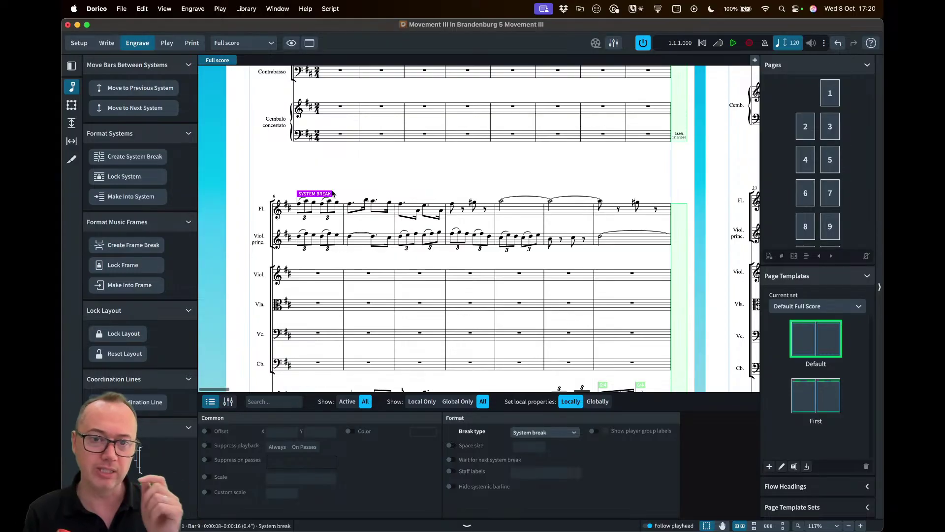
pyautogui.press('super+z')
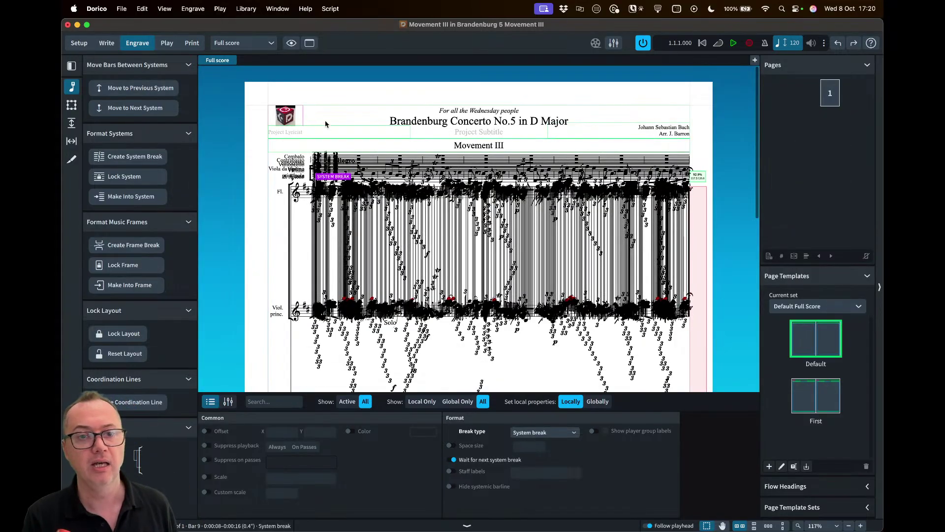
# - Clear the selection and reset the full score's layout
pyautogui.press('Escape')
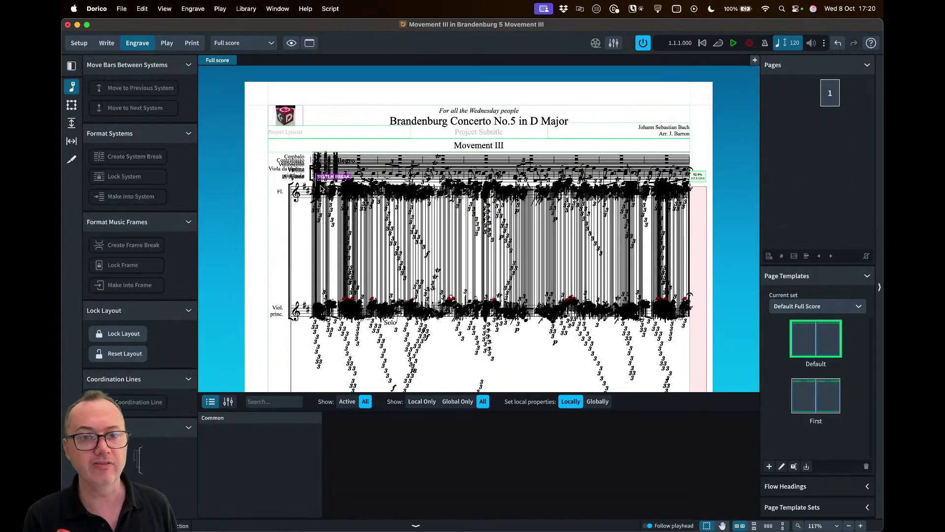
pyautogui.click(195, 12)
pyautogui.moveTo(213, 85)
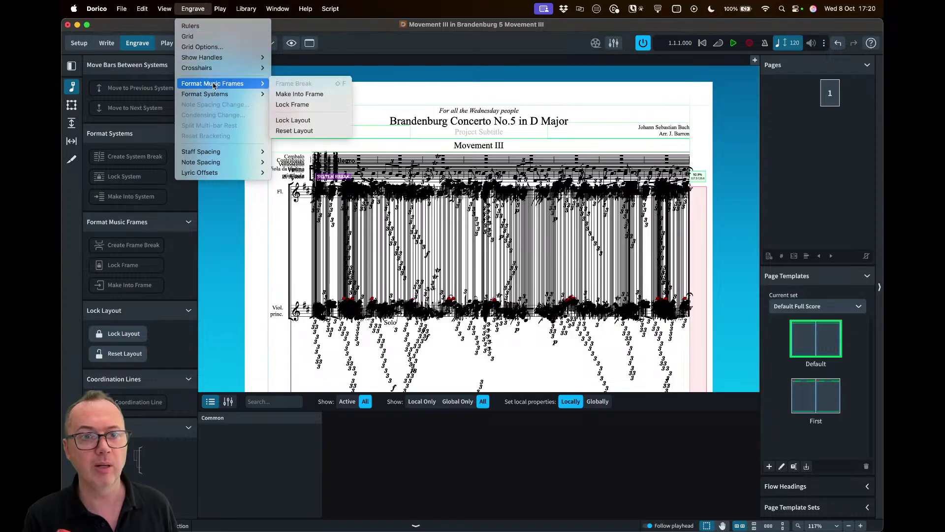
pyautogui.click(298, 130)
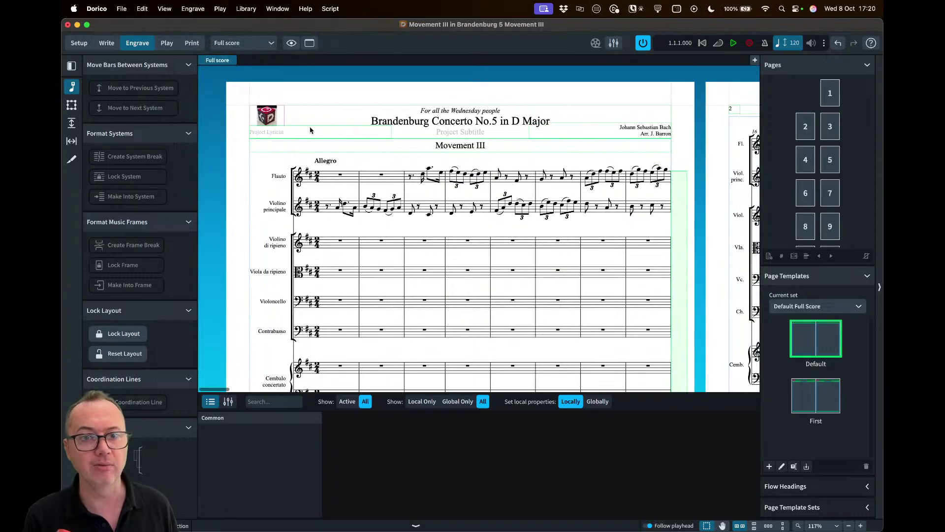
pyautogui.scroll(-3, 383, 209)
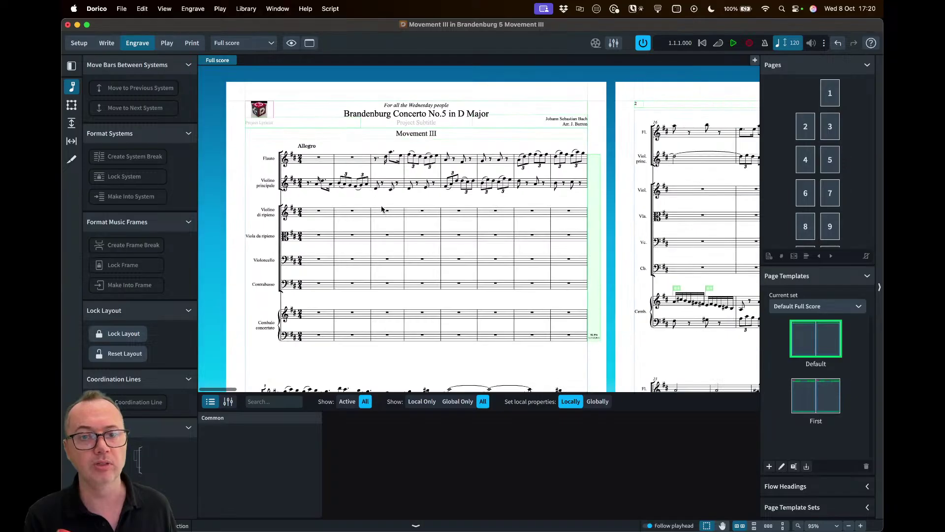
pyautogui.scroll(-2, 311, 299)
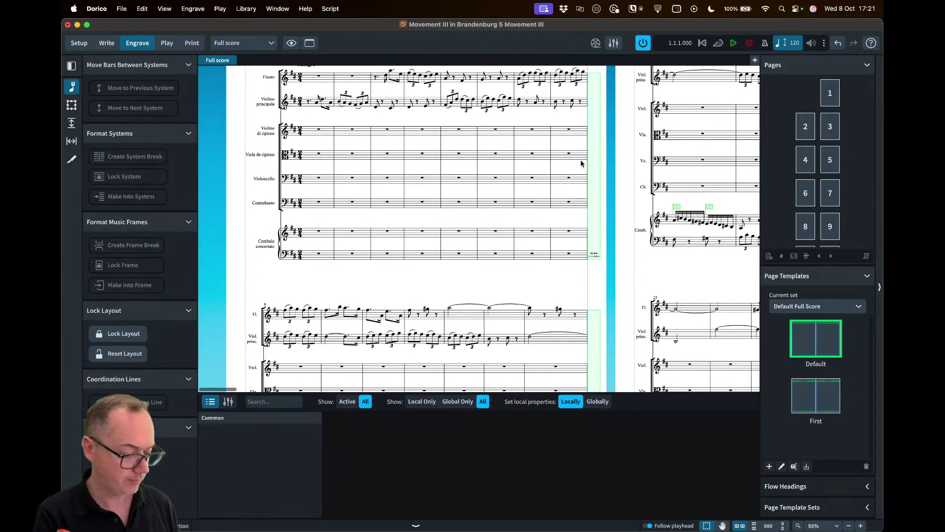
# - Hide the Properties panel and review how the bars are distributed on page 1
pyautogui.press('super+8')
pyautogui.scroll(2, 580, 160)
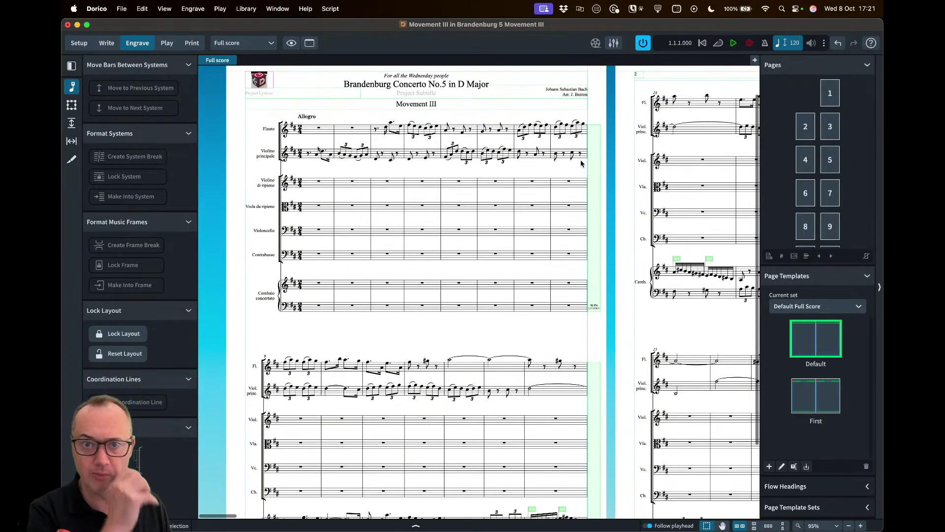
pyautogui.hscroll(2, 580, 159)
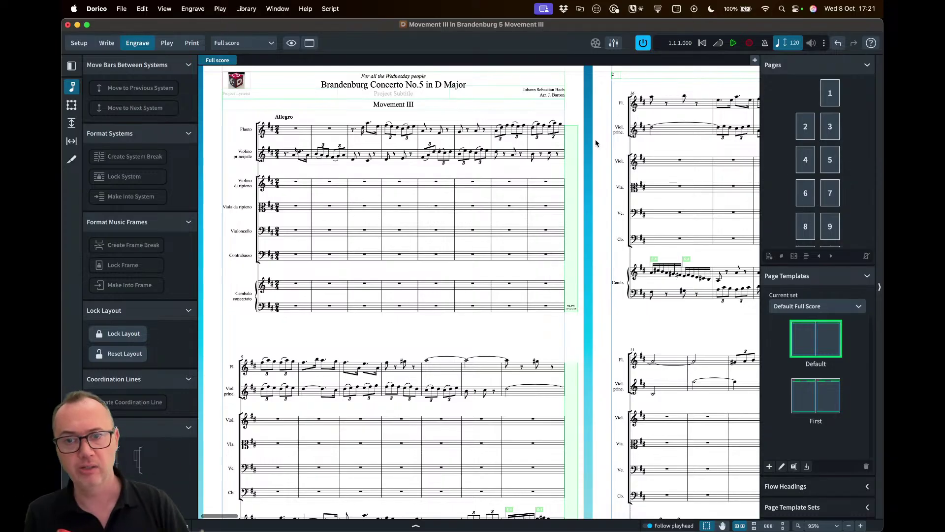
pyautogui.scroll(2, 595, 142)
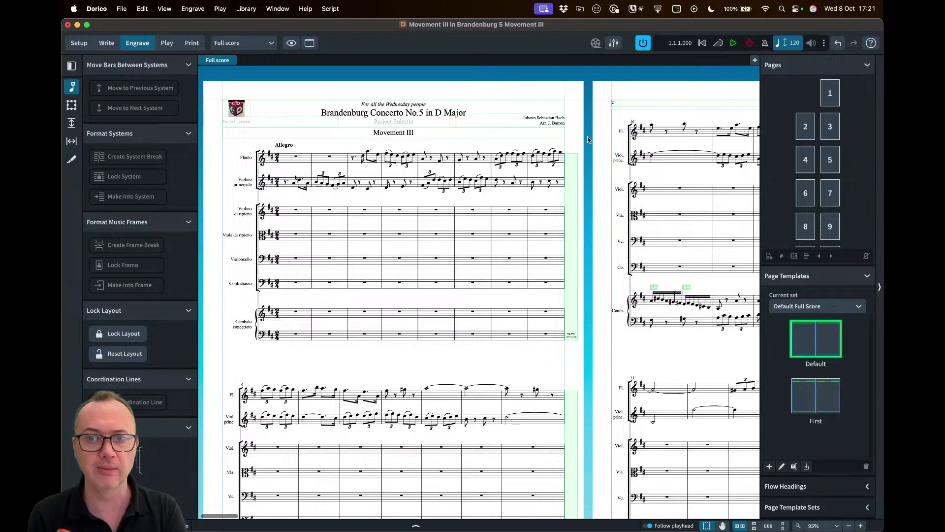
# - Select the first flute rest in bar 15 on page 1 and move the bar to the next system
pyautogui.click(526, 396)
pyautogui.scroll(-5, 576, 260)
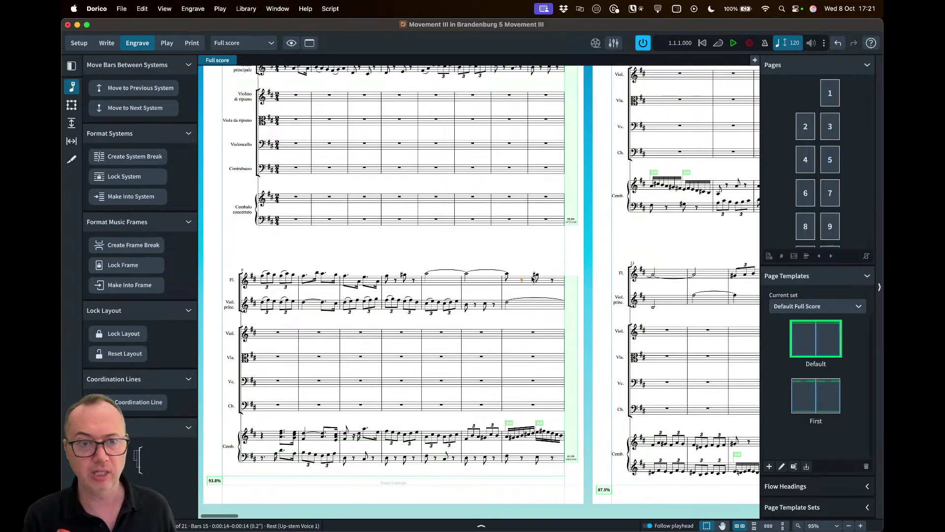
pyautogui.click(125, 109)
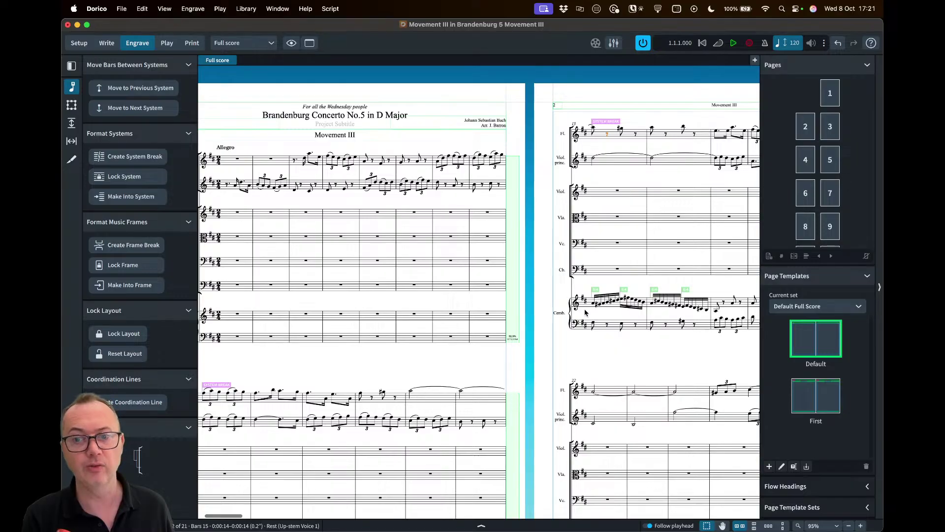
# - Look through the full score up to page 21 and back to page 1 to check the systems' fullness
pyautogui.hscroll(6, 609, 312)
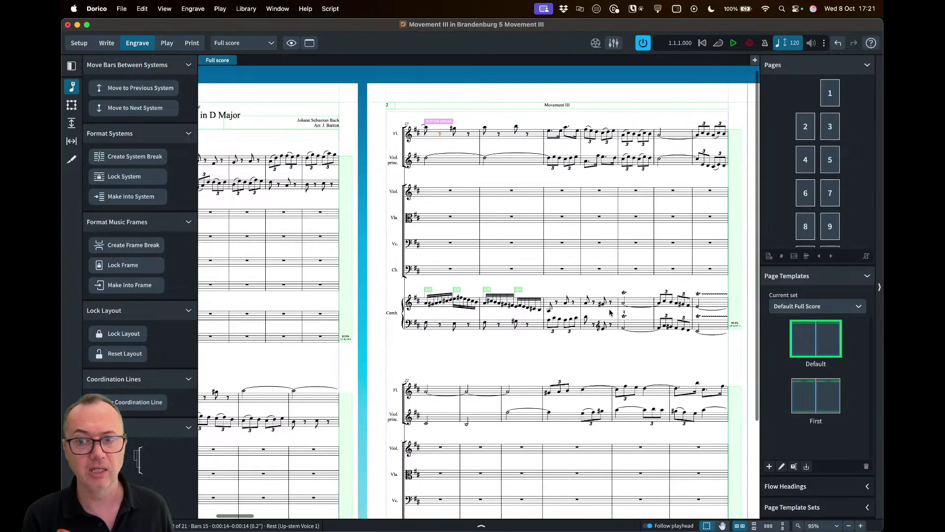
pyautogui.hscroll(20, 529, 224)
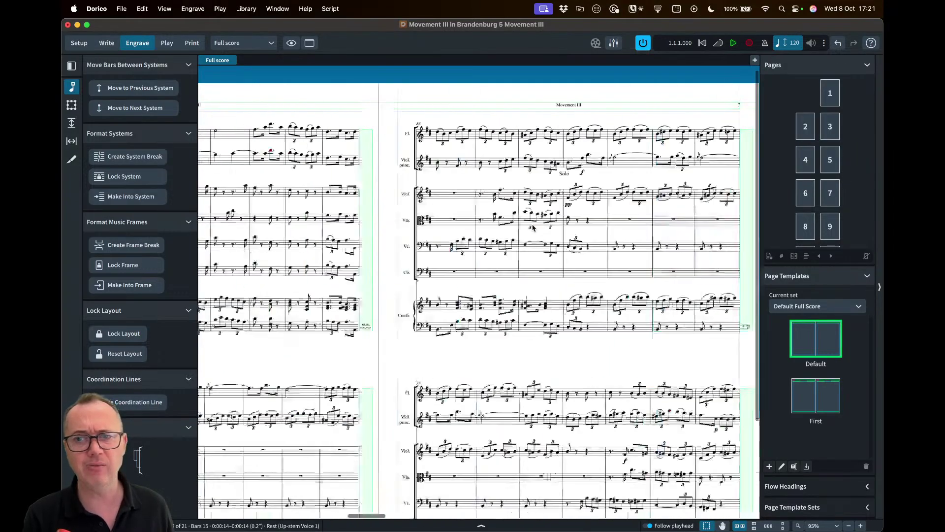
pyautogui.hscroll(20, 533, 227)
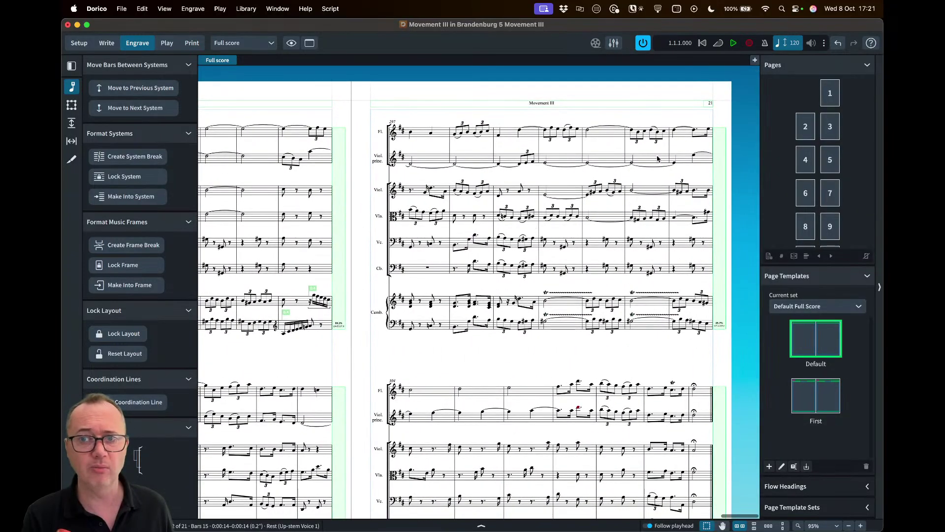
pyautogui.hscroll(-20, 657, 159)
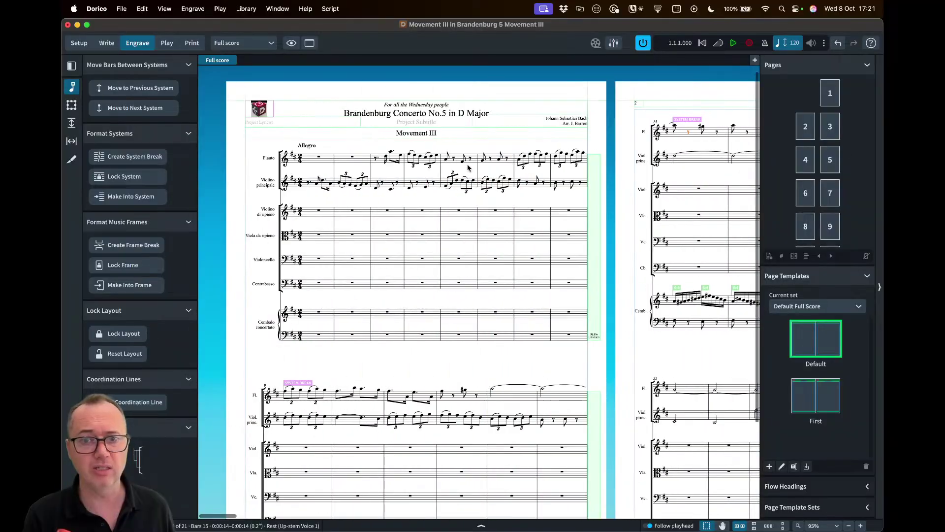
pyautogui.hscroll(2, 649, 202)
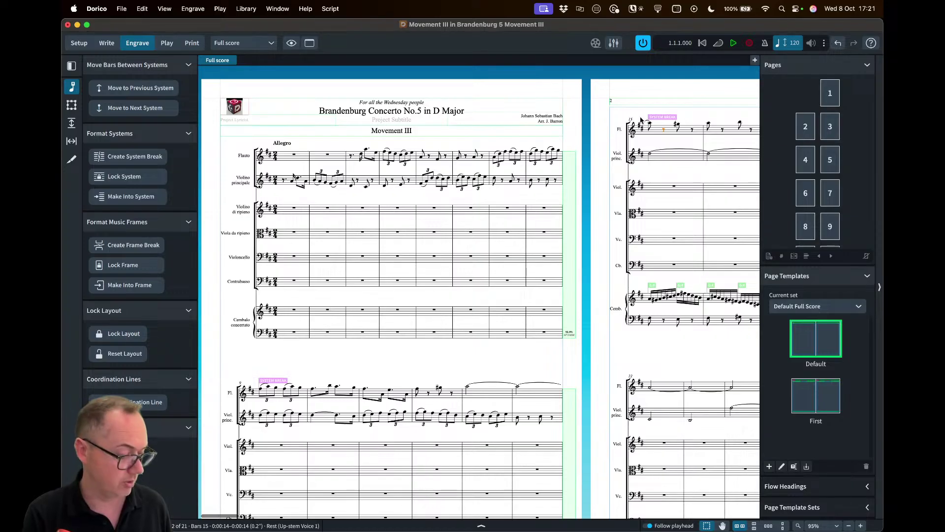
# - Undo moving bar 15 to the next system, clear the selection and review the first system on page 2
pyautogui.press('super+z')
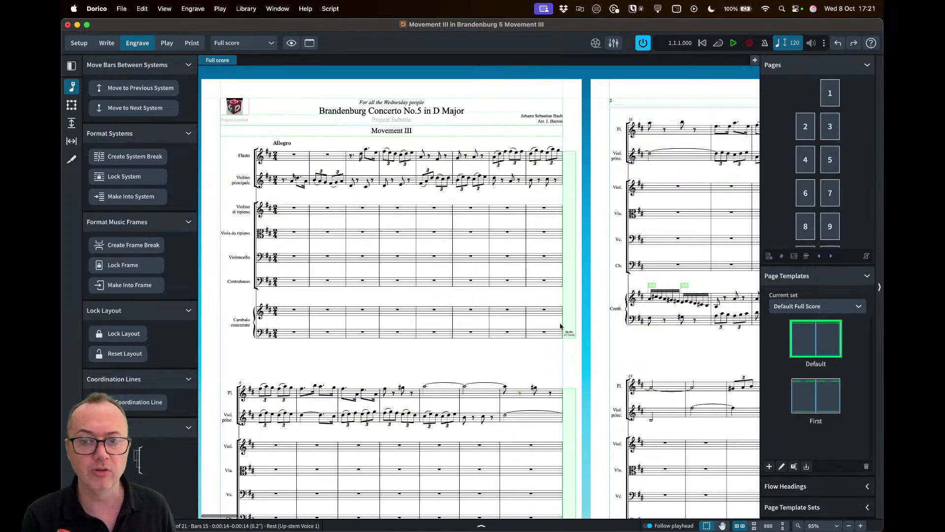
pyautogui.scroll(-3, 551, 322)
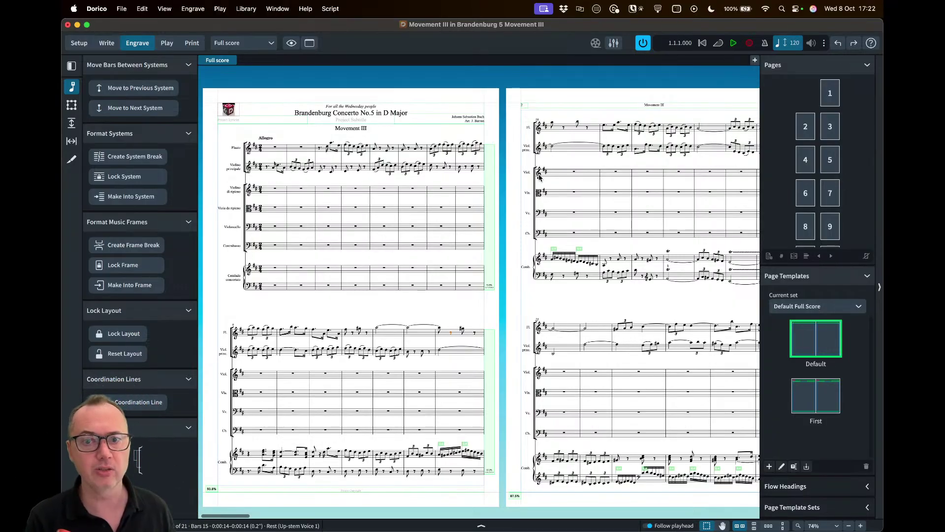
pyautogui.press('Escape')
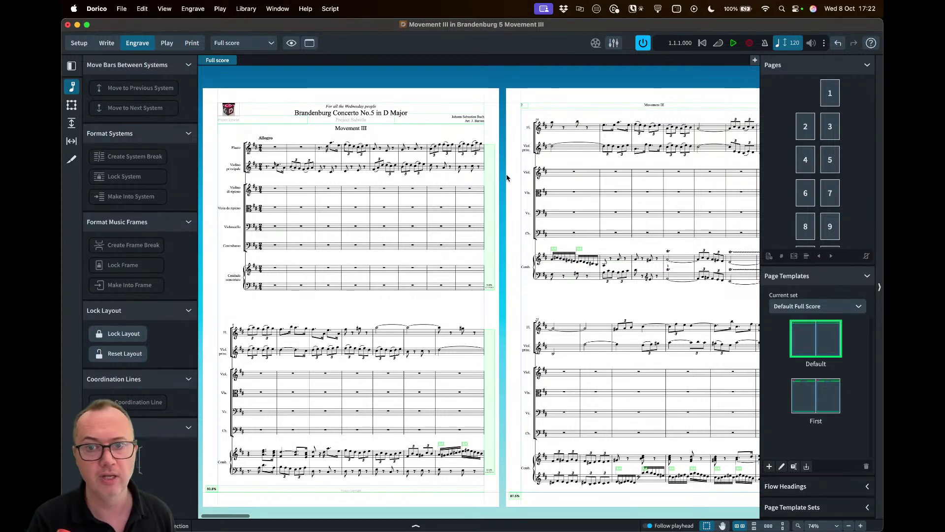
pyautogui.scroll(5, 528, 173)
pyautogui.hscroll(5, 528, 172)
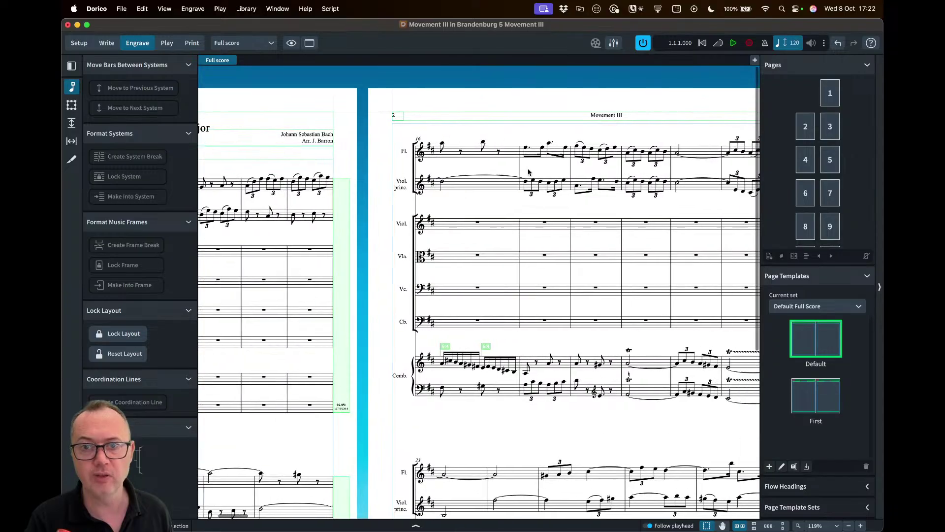
# - Try making the passage from bar 16 to bar 26 in the flute staff on page 2 into one system
pyautogui.scroll(-3, 481, 159)
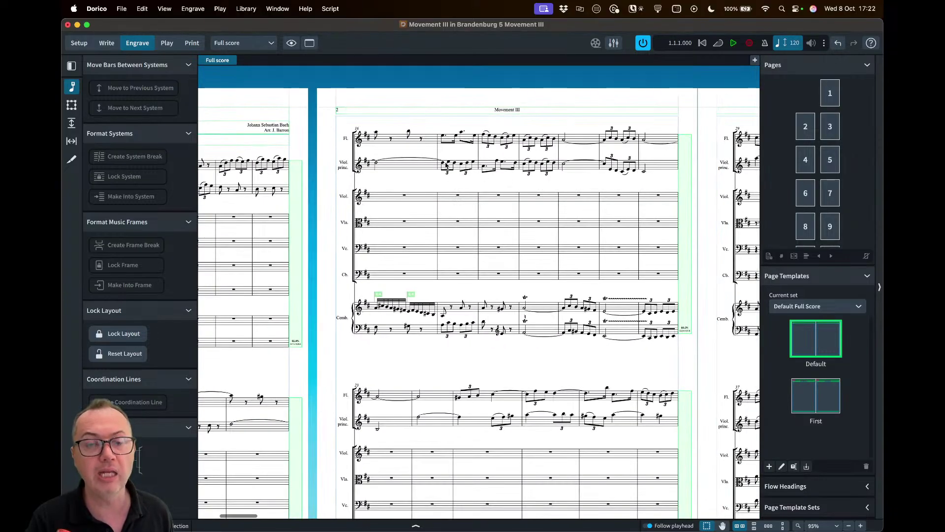
pyautogui.click(376, 134)
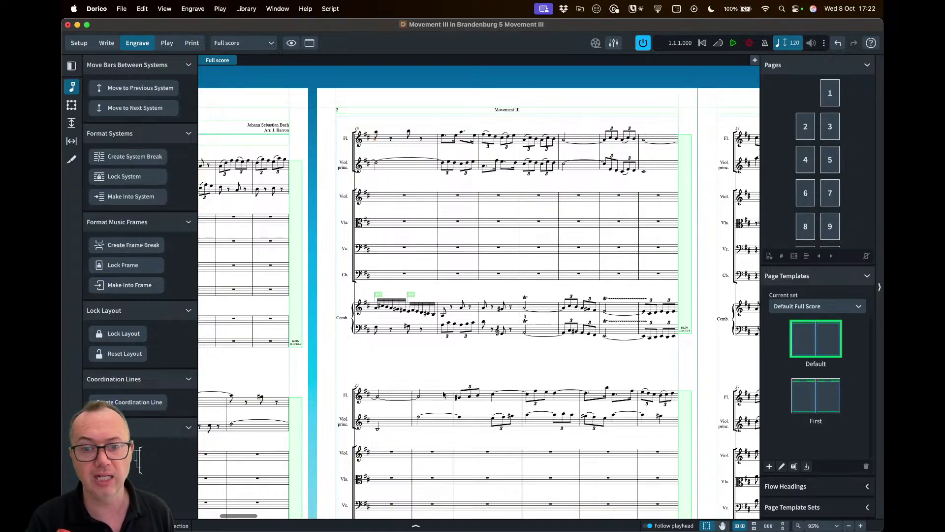
pyautogui.keyDown('super'); pyautogui.click(494, 394); pyautogui.keyUp('super')
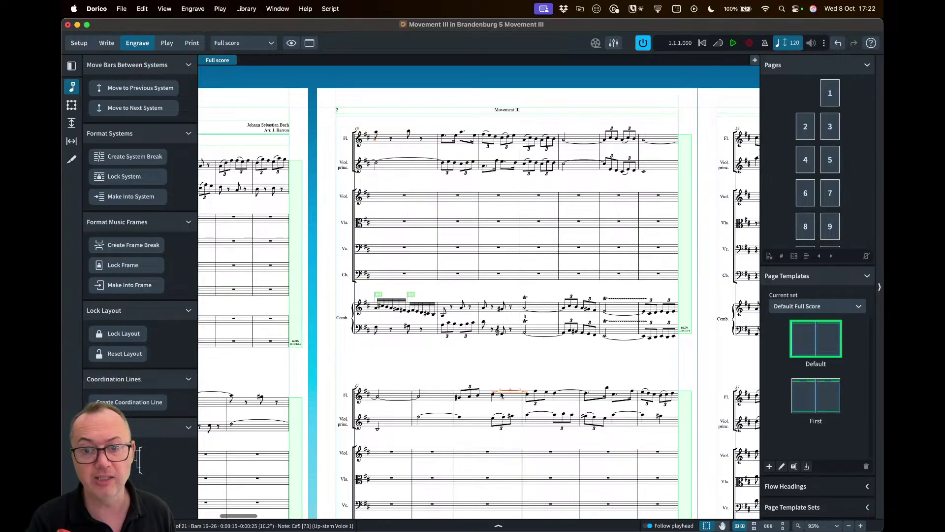
pyautogui.click(137, 201)
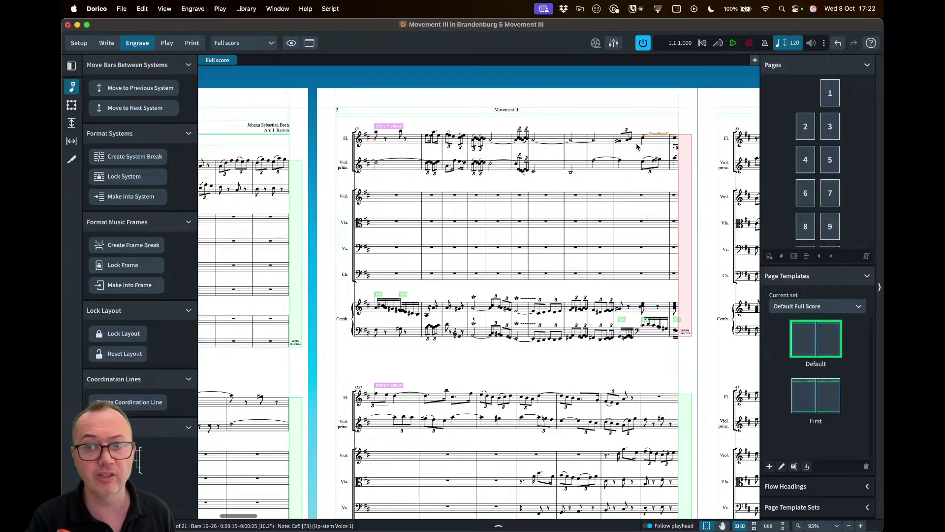
pyautogui.press('super+z')
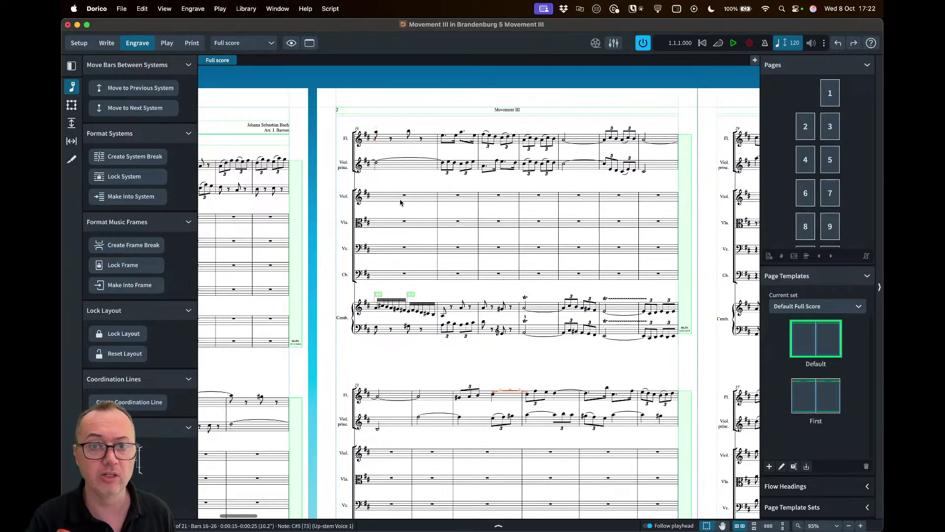
# - Try making the selected bars 16 to 26 into their own music frame, examining the resulting page 2 layout
pyautogui.click(163, 285)
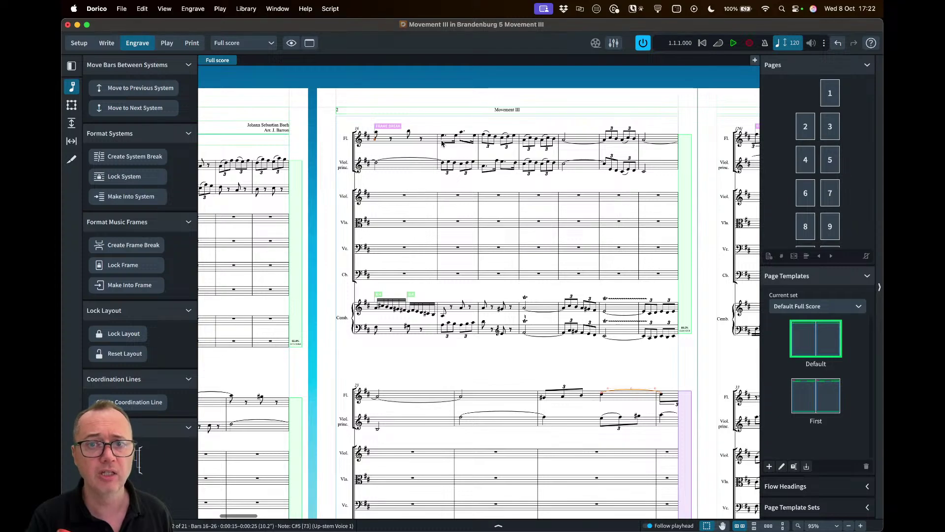
pyautogui.scroll(-3, 407, 89)
pyautogui.scroll(-3, 552, 293)
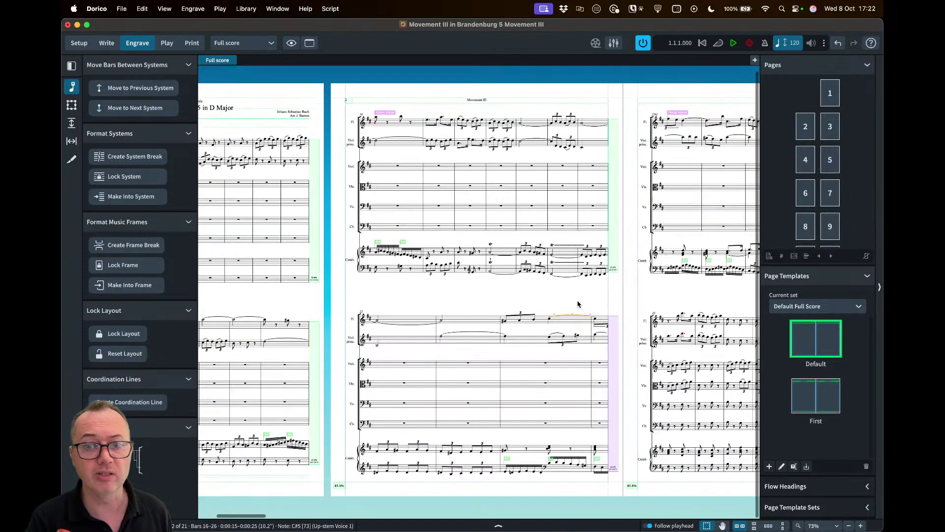
pyautogui.scroll(5, 608, 343)
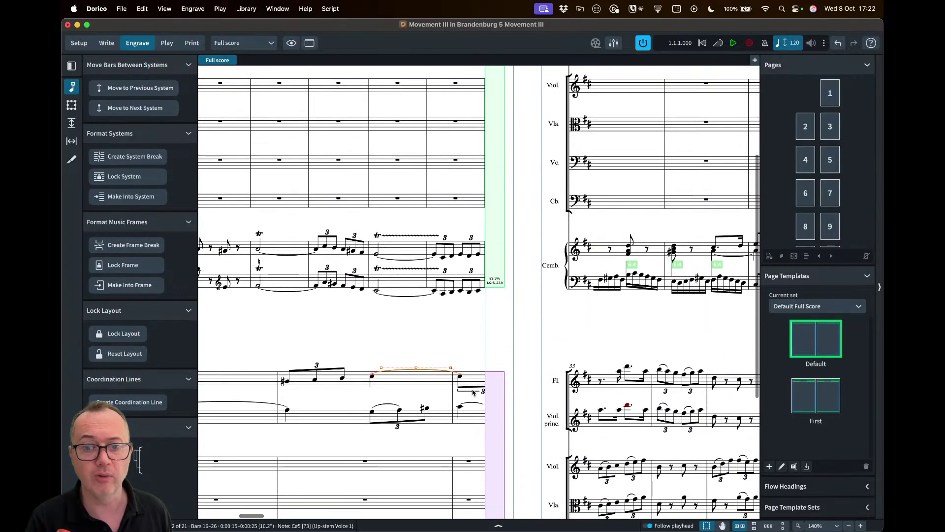
pyautogui.scroll(-3, 476, 383)
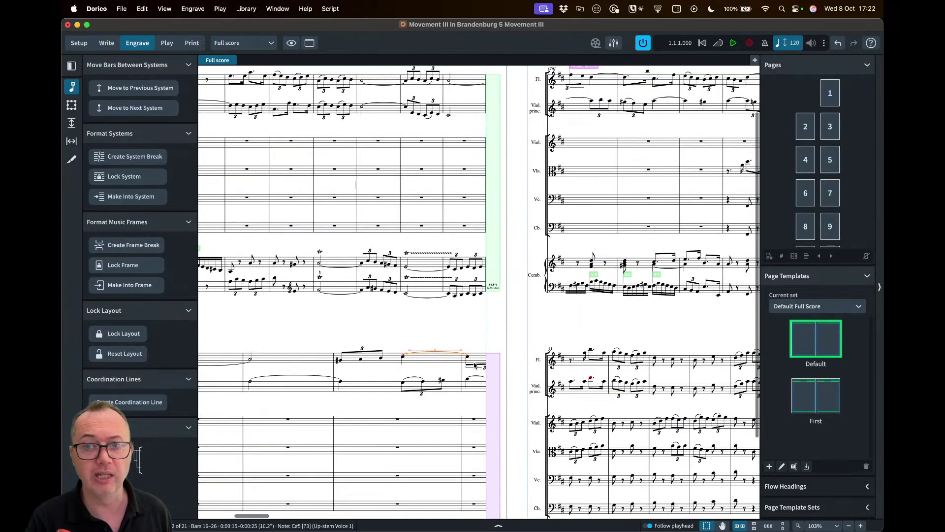
pyautogui.scroll(-2, 475, 365)
pyautogui.hscroll(-5, 559, 220)
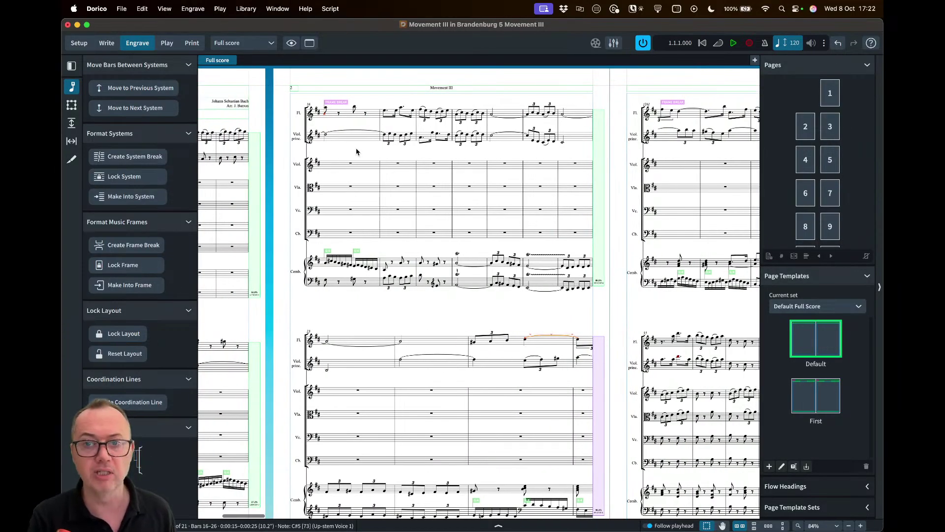
pyautogui.press('super+z')
pyautogui.click(374, 313)
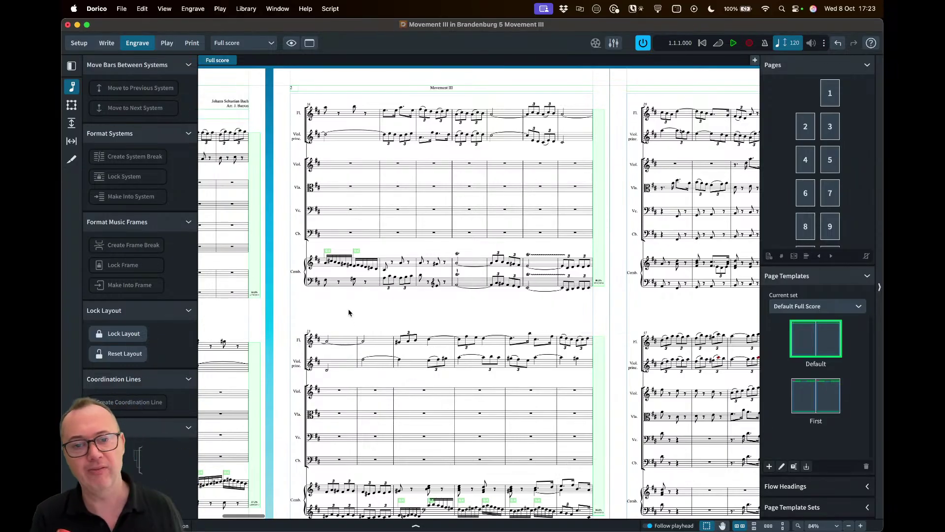
# - Set the full score's casting off in Layout Options to a fixed number of 4 bars per system
pyautogui.press('super+minus')
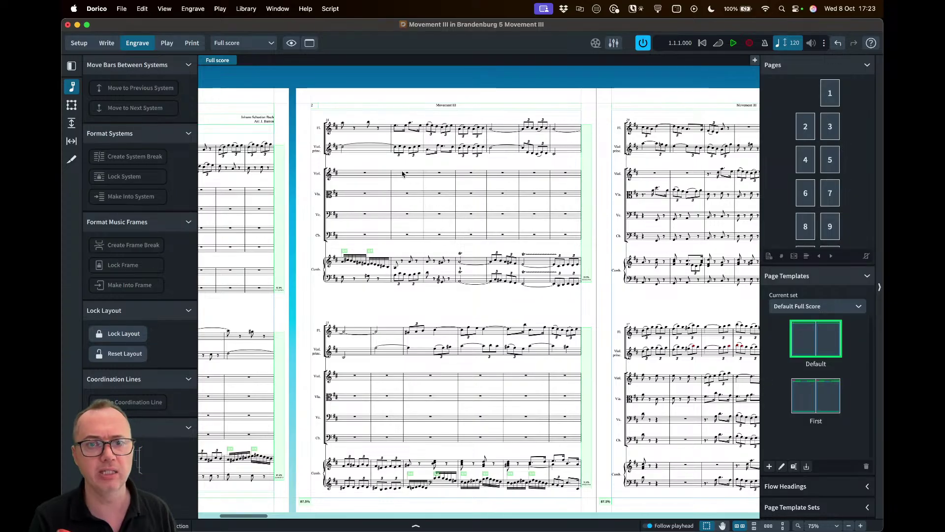
pyautogui.press('super+shift+l')
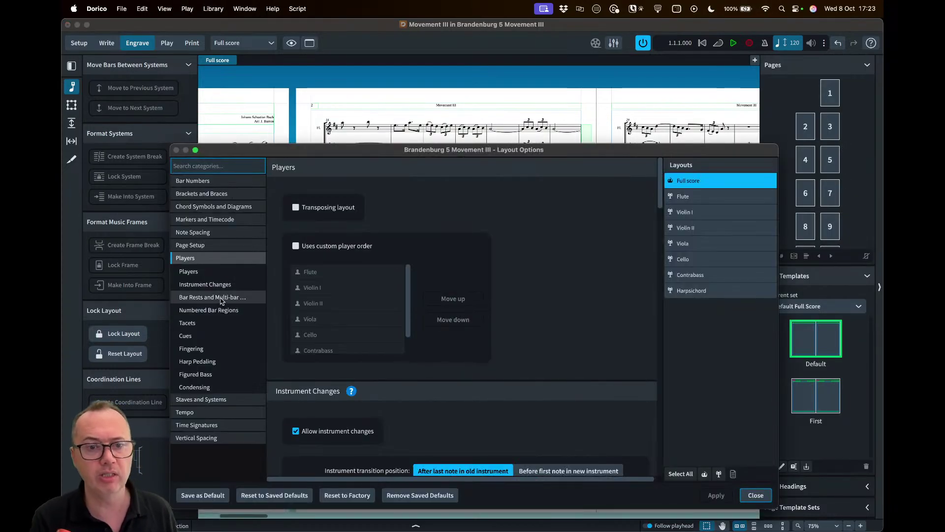
pyautogui.click(208, 400)
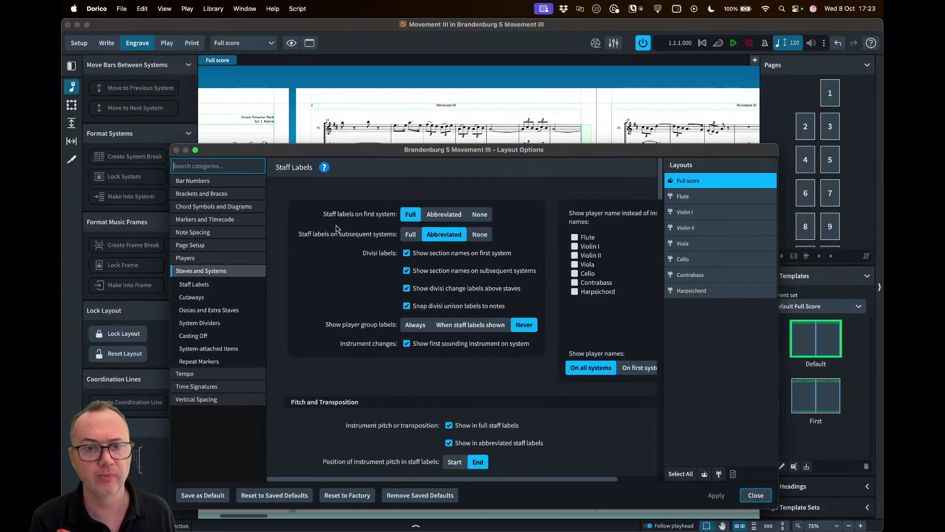
pyautogui.click(193, 336)
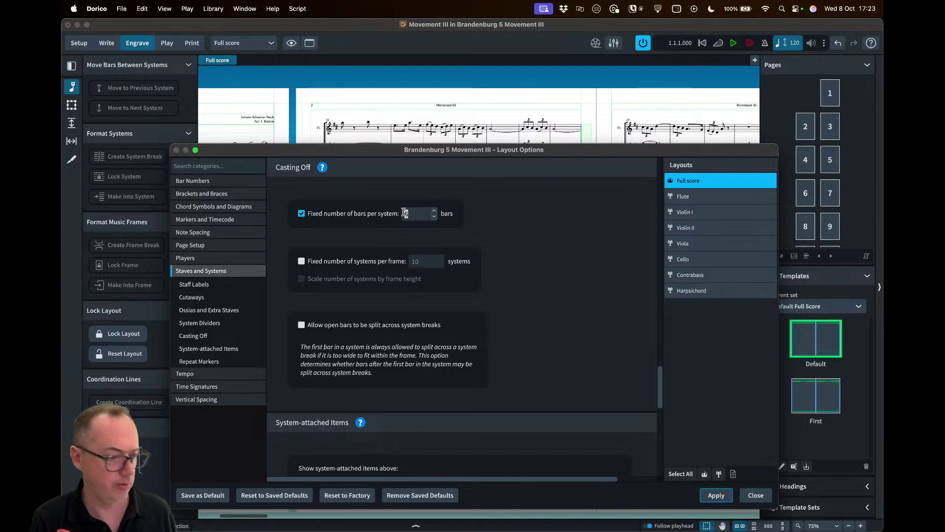
pyautogui.scroll(-5, 567, 350)
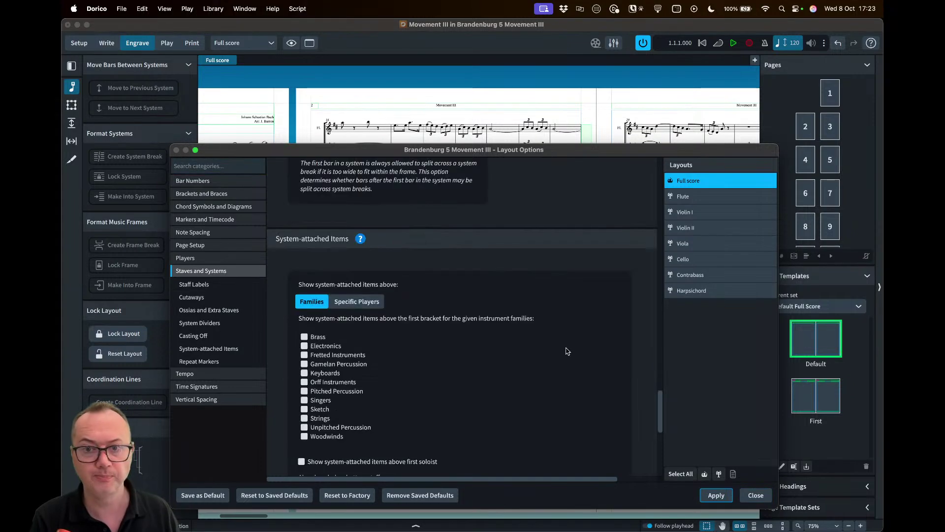
pyautogui.click(760, 496)
pyautogui.hscroll(-2, 484, 248)
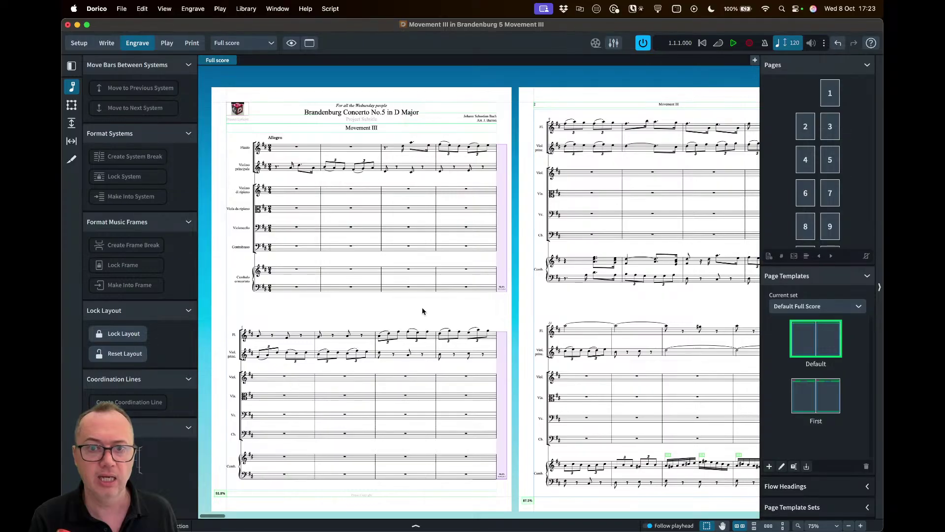
# - Insert a system break at bar 8 from the flute slur and review how the neighbouring systems reflow
pyautogui.click(449, 333)
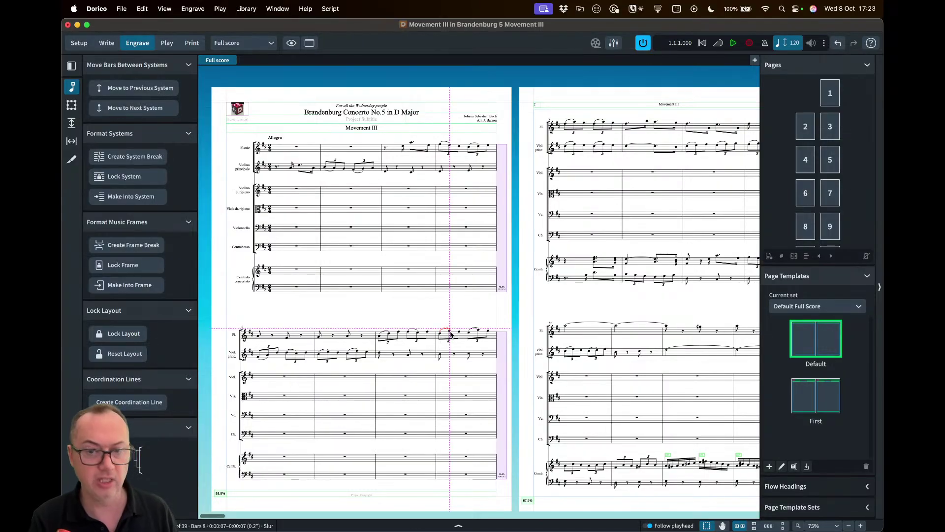
pyautogui.hotkey('shift', 's')
pyautogui.hscroll(3, 519, 334)
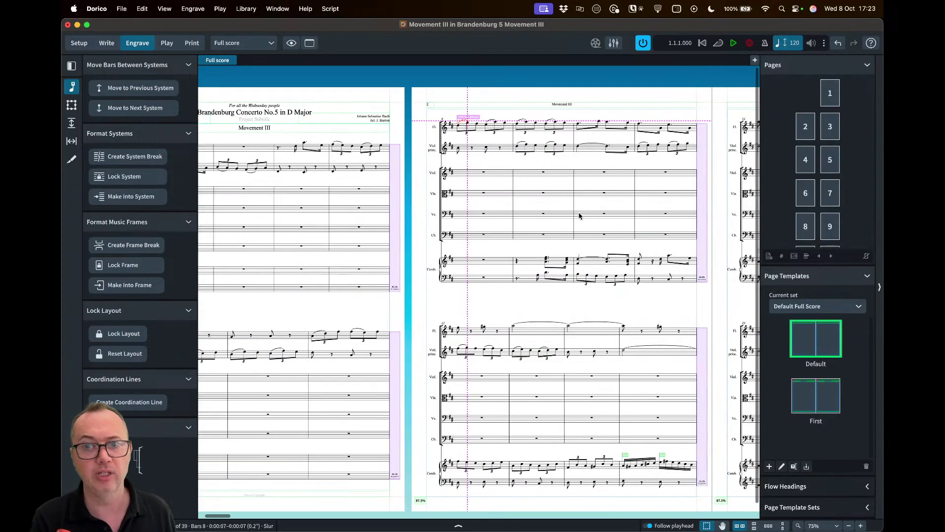
pyautogui.hscroll(-3, 490, 319)
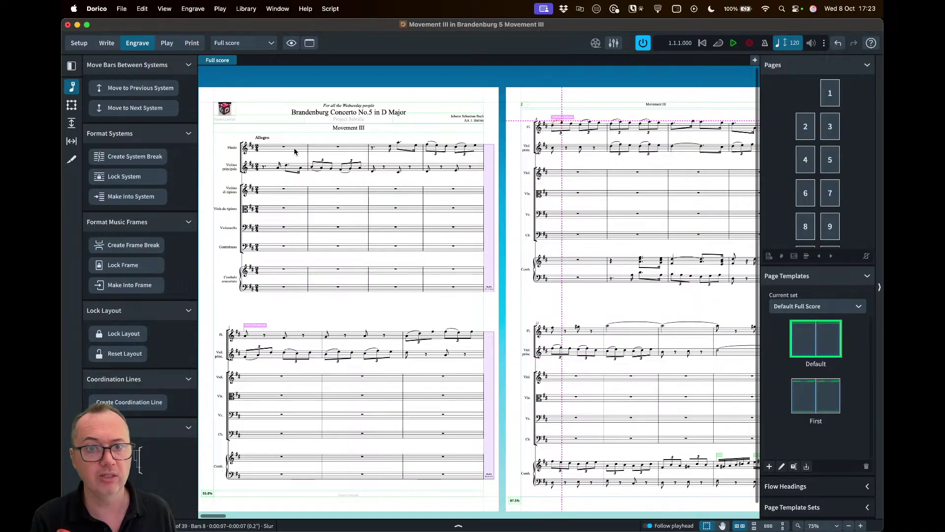
pyautogui.hscroll(5, 416, 369)
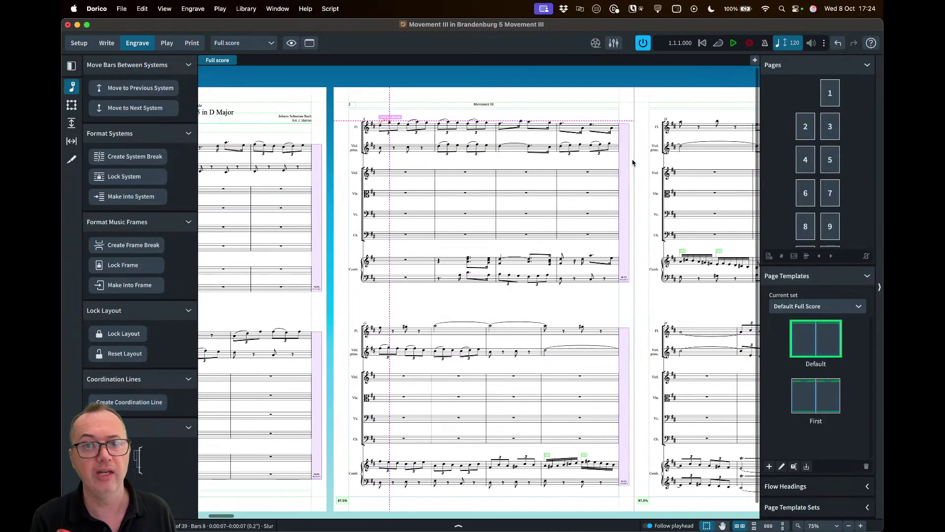
pyautogui.hscroll(-2, 468, 252)
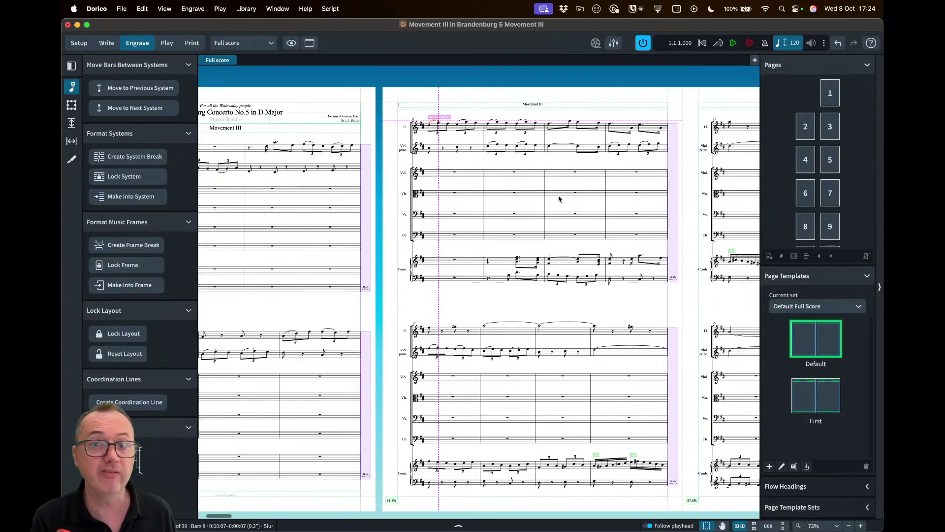
# - Try making the flute passage from the start of bar 8 to a note within bar 12 into one system
pyautogui.click(431, 130)
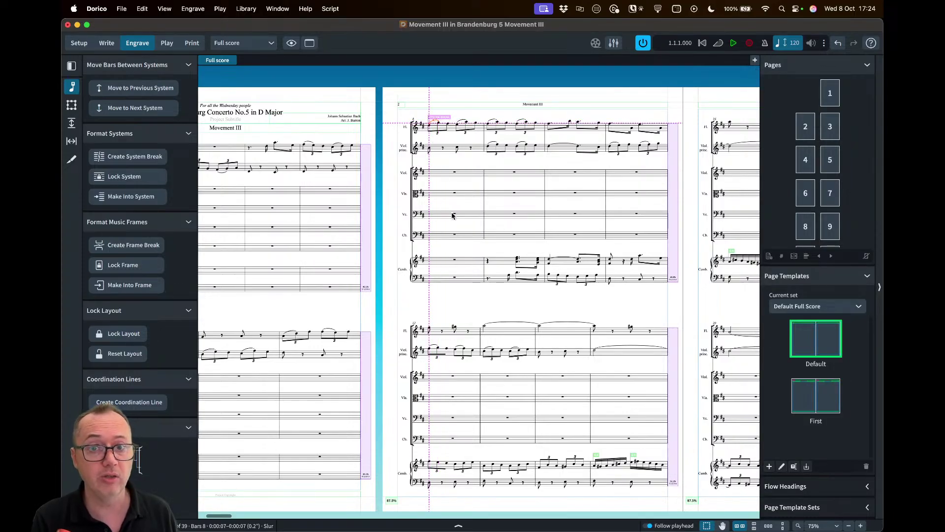
pyautogui.keyDown('super'); pyautogui.click(454, 327); pyautogui.keyUp('super')
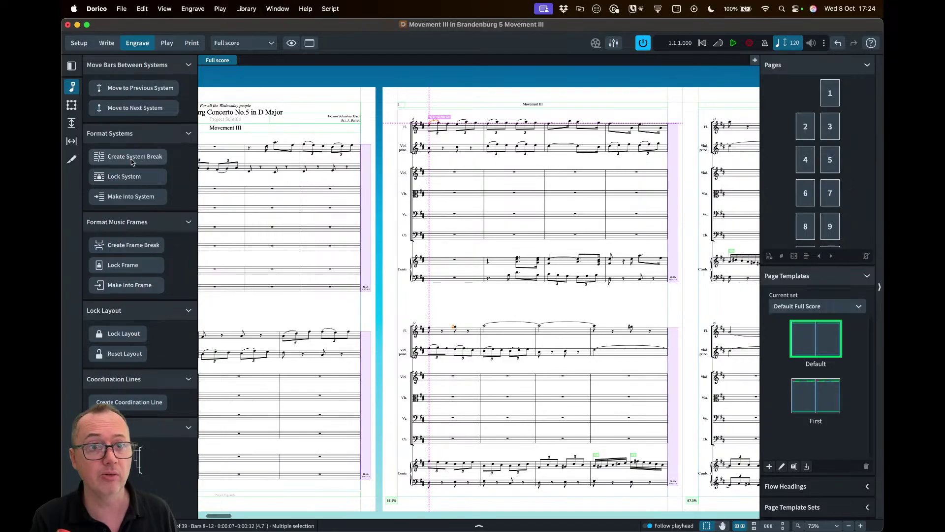
pyautogui.click(124, 197)
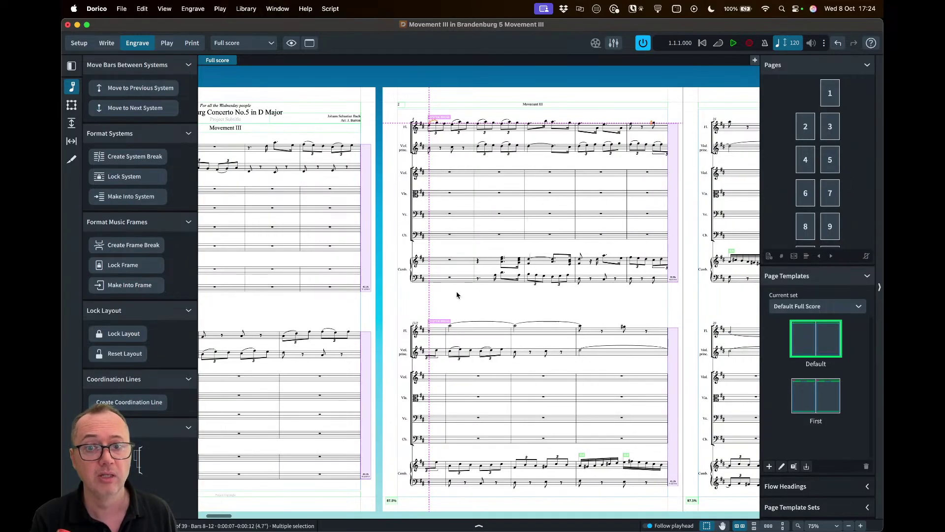
pyautogui.hscroll(-3, 458, 291)
pyautogui.press('super+z')
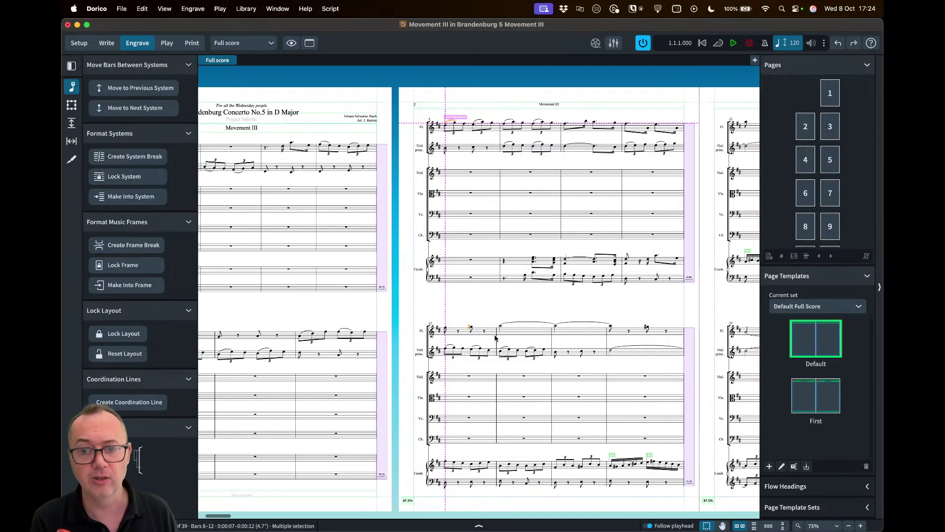
# - Extend the selection to the barline ending bar 12, make bars 8 to 12 into one system and review the layout
pyautogui.click(496, 338)
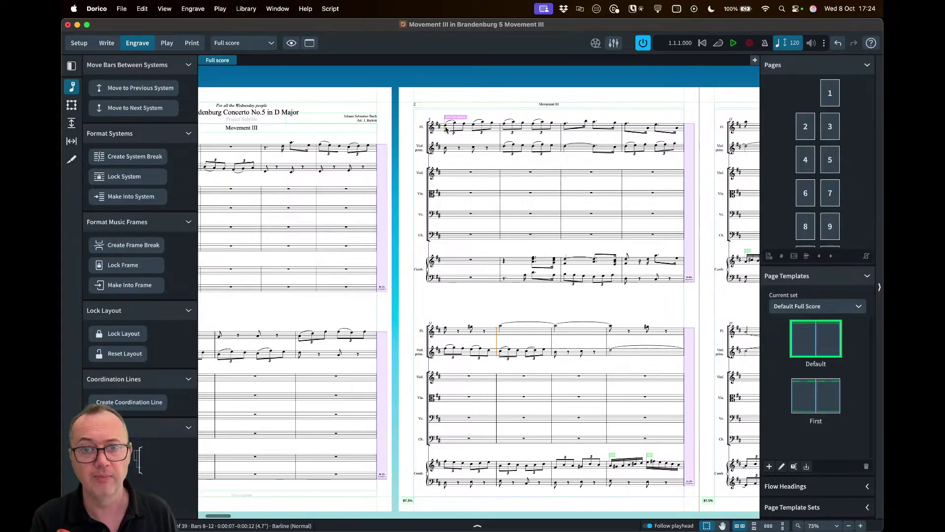
pyautogui.click(148, 197)
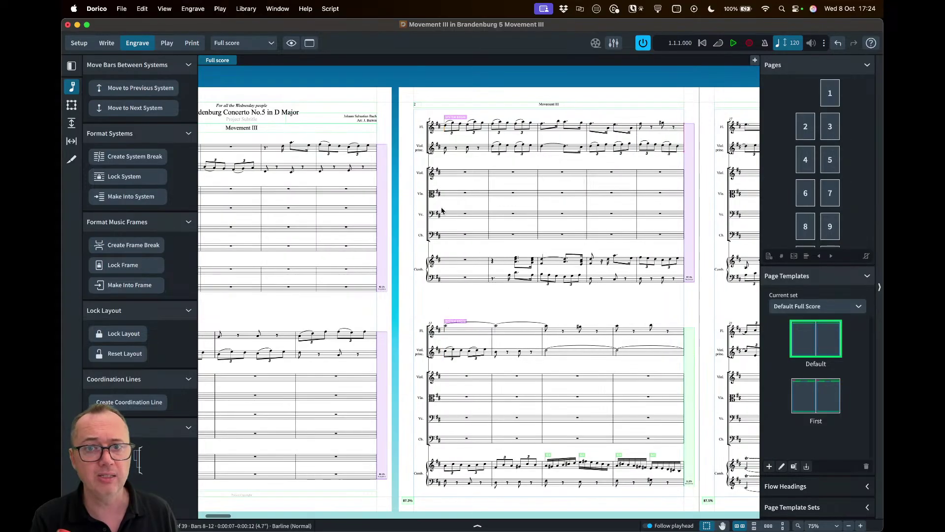
pyautogui.hscroll(-3, 340, 231)
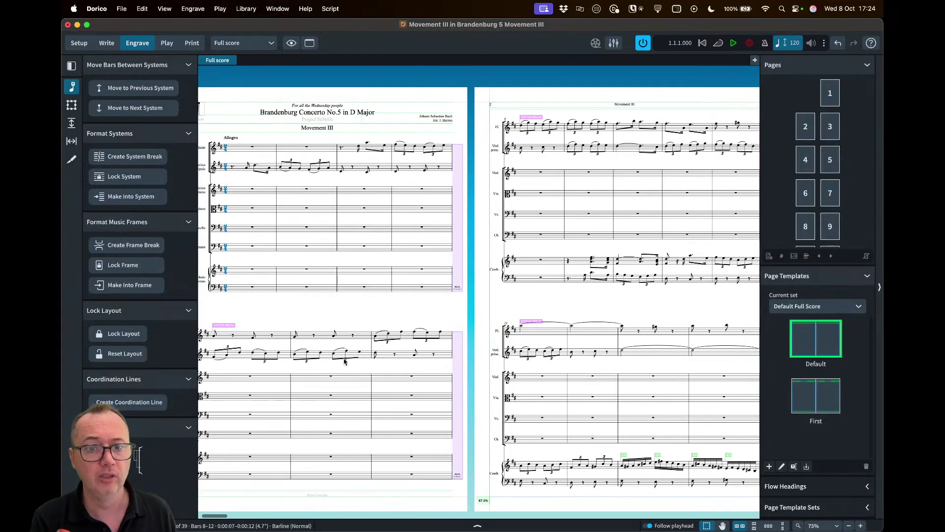
pyautogui.hscroll(5, 605, 210)
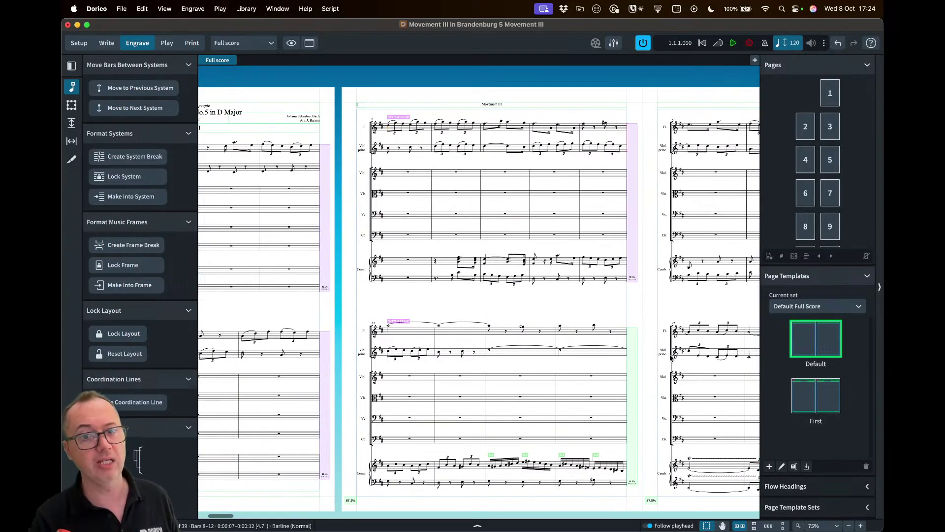
pyautogui.hscroll(-3, 565, 313)
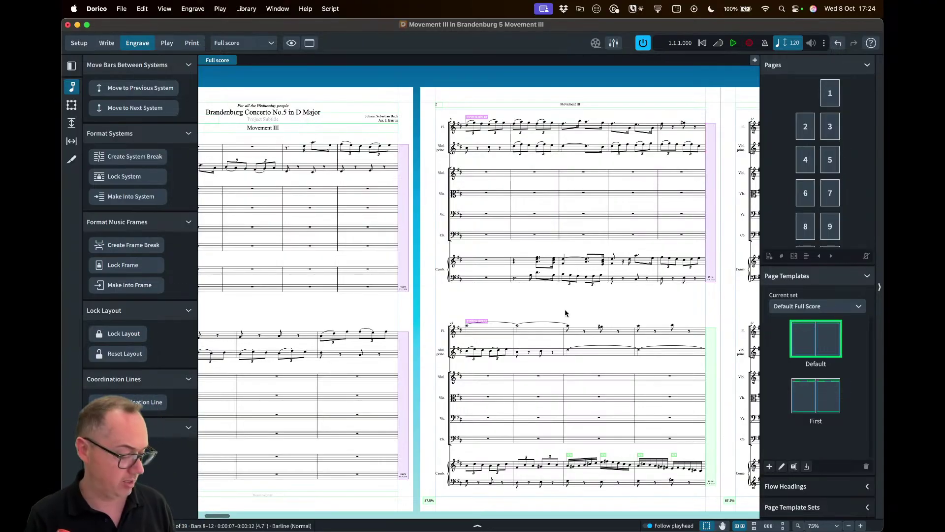
# - Remove the system breaks and the fixed bars-per-system setting, returning to page 1 of the full score
pyautogui.hotkey('alt', 'n')
pyautogui.press('super+z')
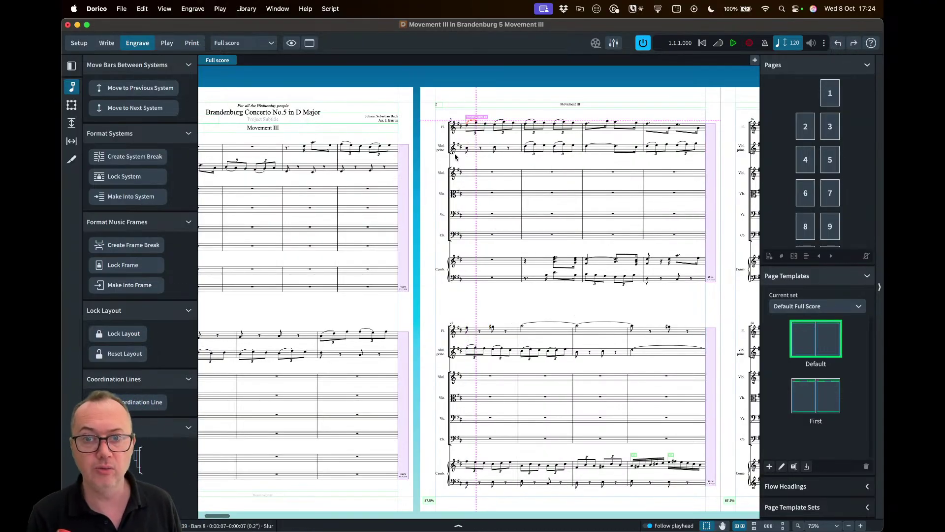
pyautogui.press('Delete')
pyautogui.hscroll(-5, 420, 236)
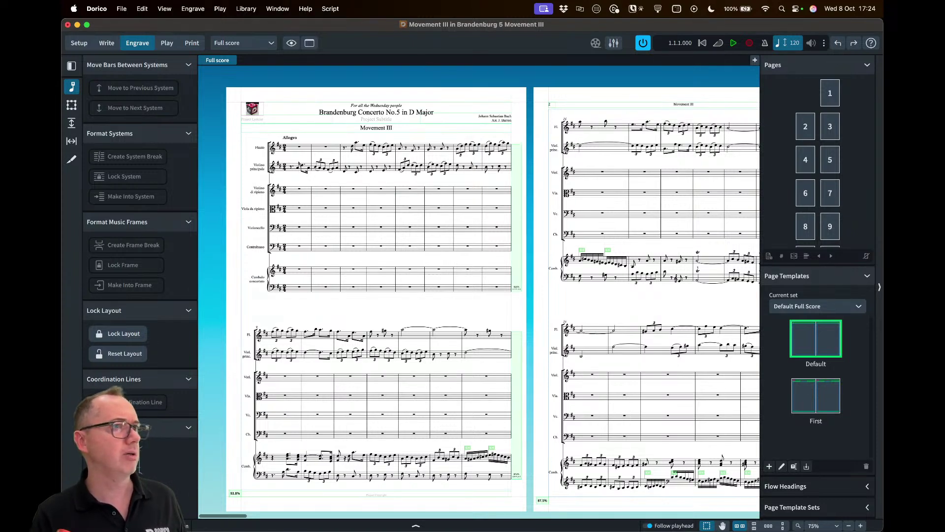
# - Switch to Safari and open the Playback Templates page on the Dorico blog
pyautogui.press('super+Tab')
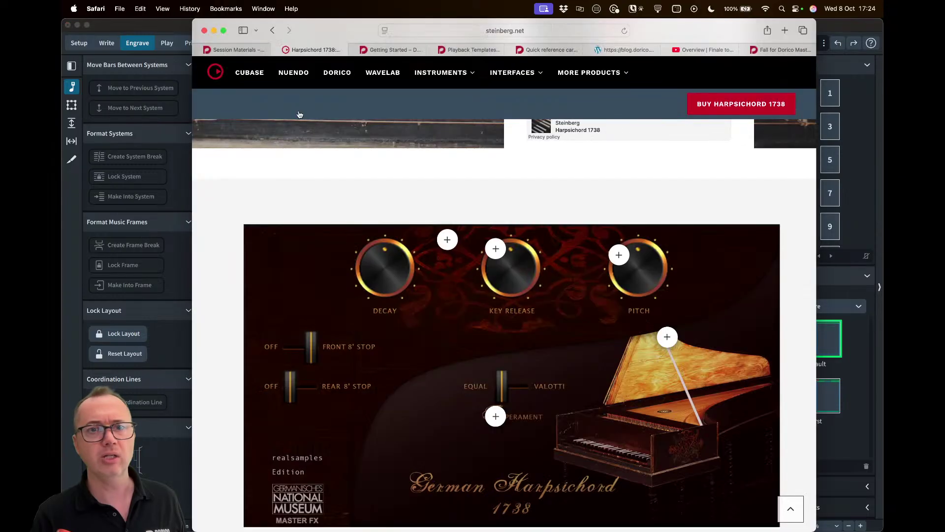
pyautogui.click(393, 49)
pyautogui.click(471, 49)
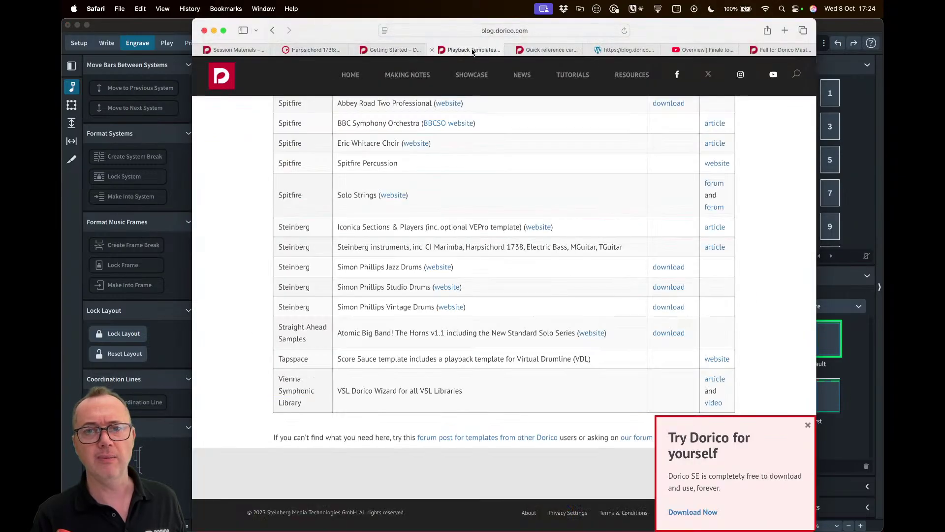
# - Open the Dorico blog's Resources page in a new browser tab and select its web address
pyautogui.click(389, 50)
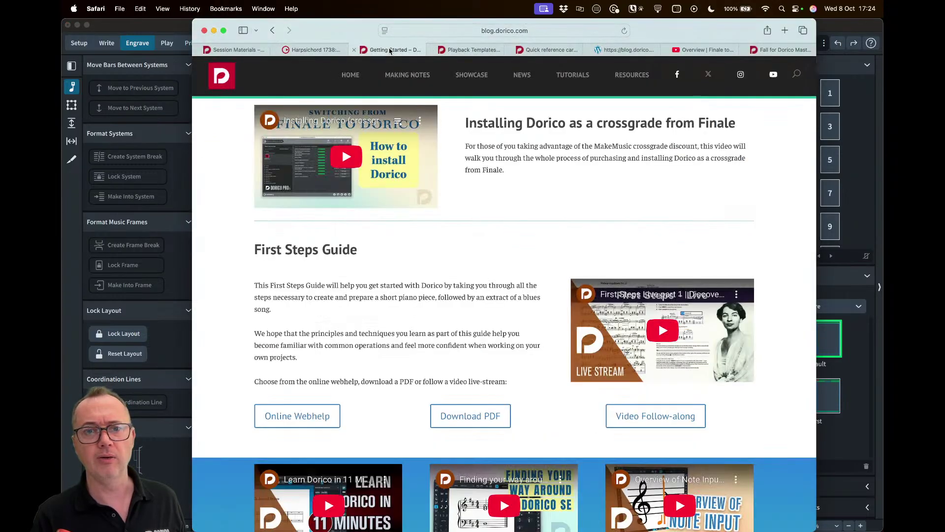
pyautogui.click(471, 50)
pyautogui.keyDown('super'); pyautogui.click(632, 74); pyautogui.keyUp('super')
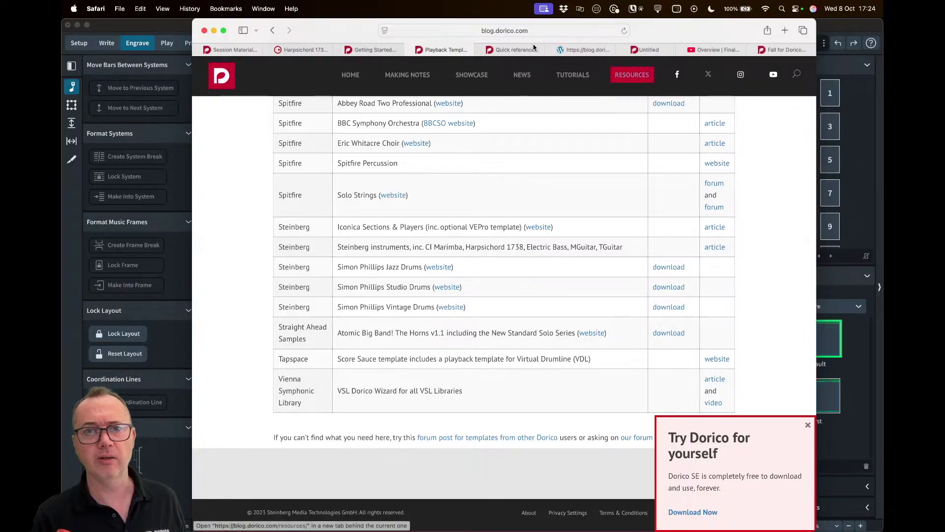
pyautogui.click(652, 50)
pyautogui.click(471, 33)
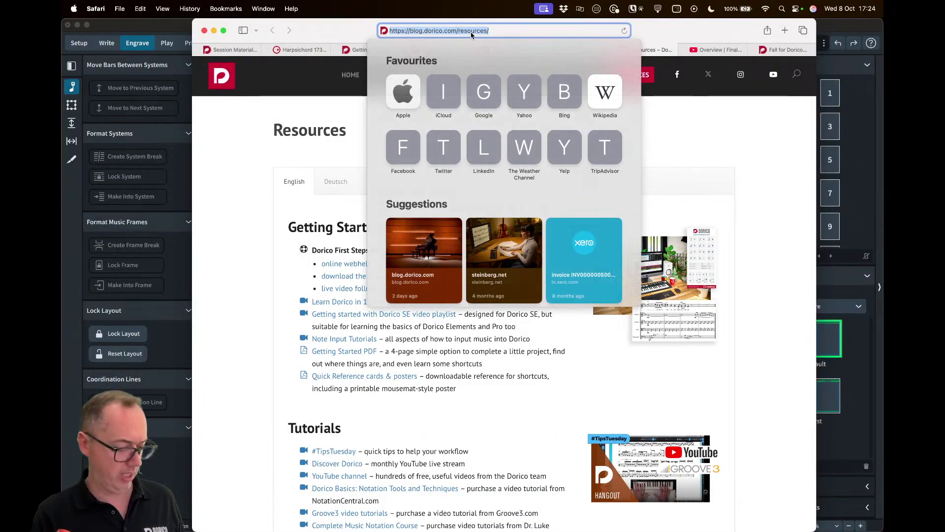
pyautogui.click(755, 207)
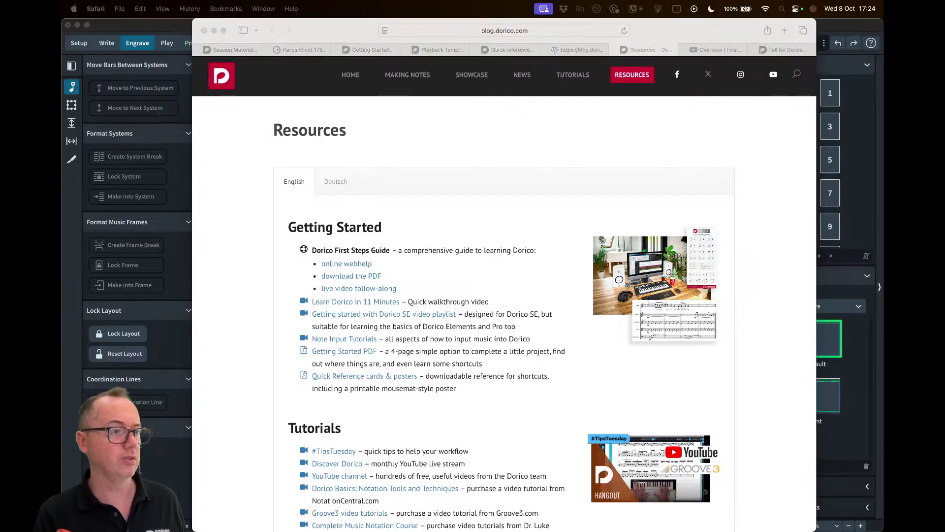
# - Open the Project Templates page from the Resources page and copy its web address
pyautogui.click(218, 279)
pyautogui.scroll(-15, 232, 278)
pyautogui.scroll(-3, 246, 293)
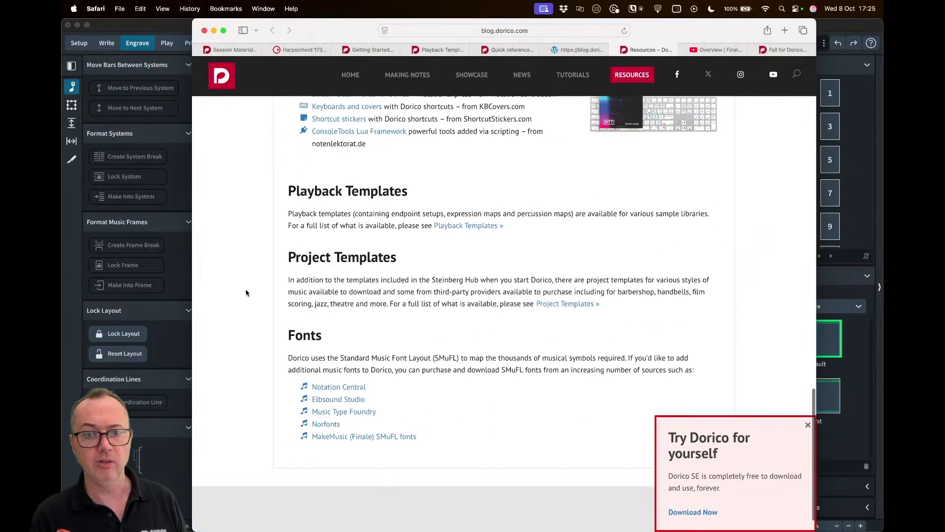
pyautogui.click(576, 304)
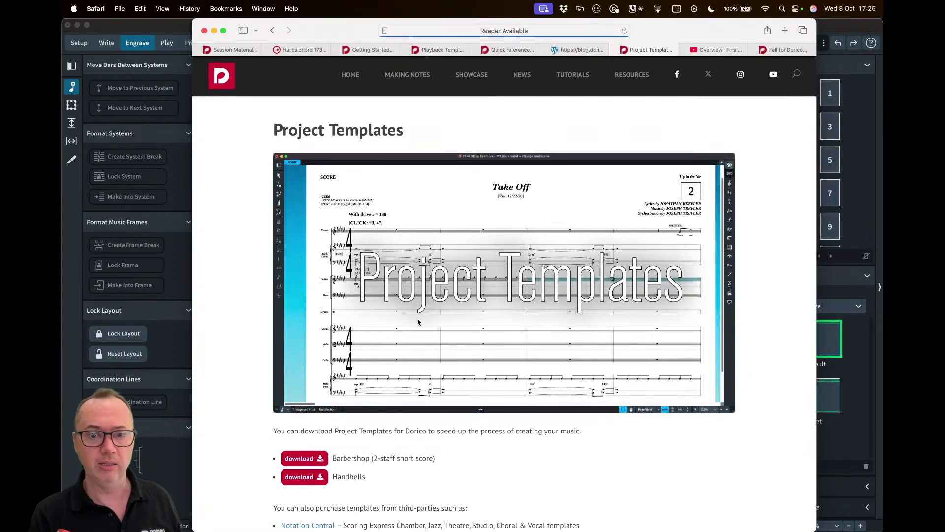
pyautogui.scroll(-5, 418, 322)
pyautogui.click(509, 32)
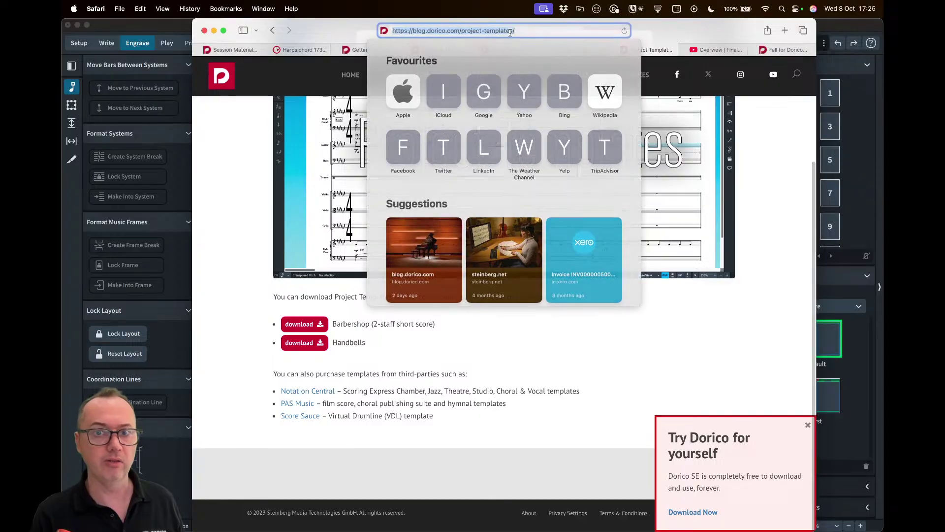
pyautogui.press('super+c')
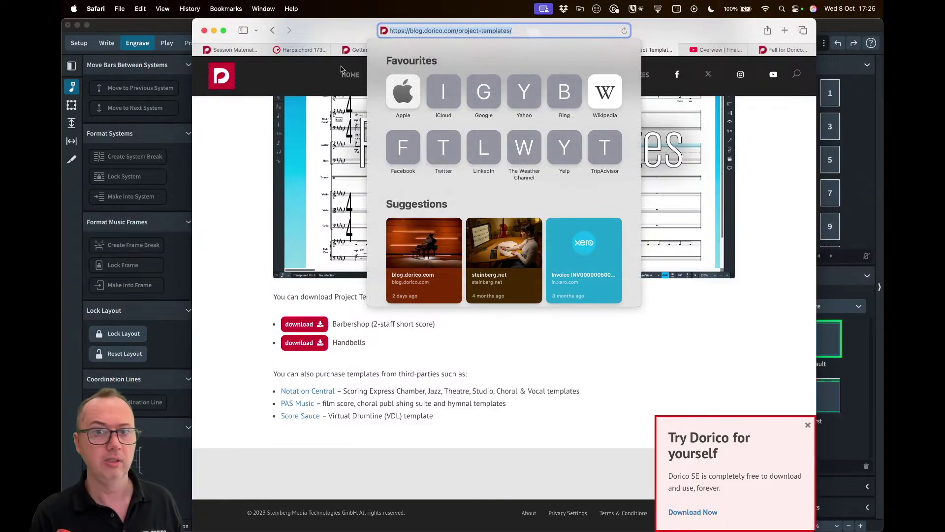
# - Switch back to Dorico and examine the full score's Note Spacing layout options, including the advanced options for justifying music
pyautogui.click(187, 135)
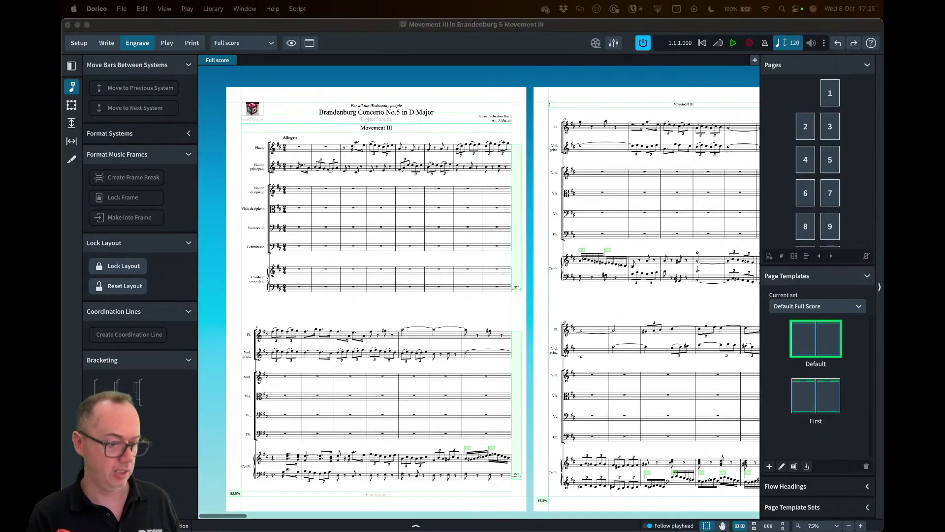
pyautogui.click(233, 138)
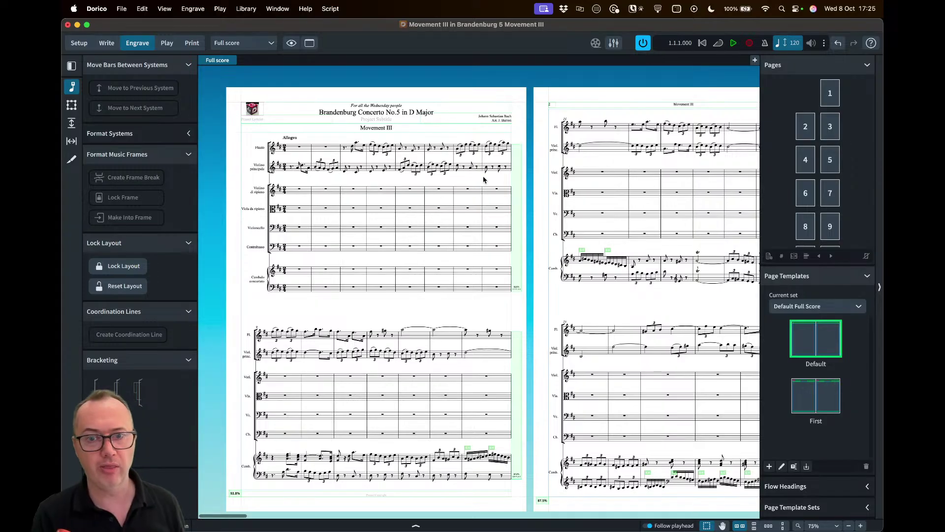
pyautogui.press('super+shift+l')
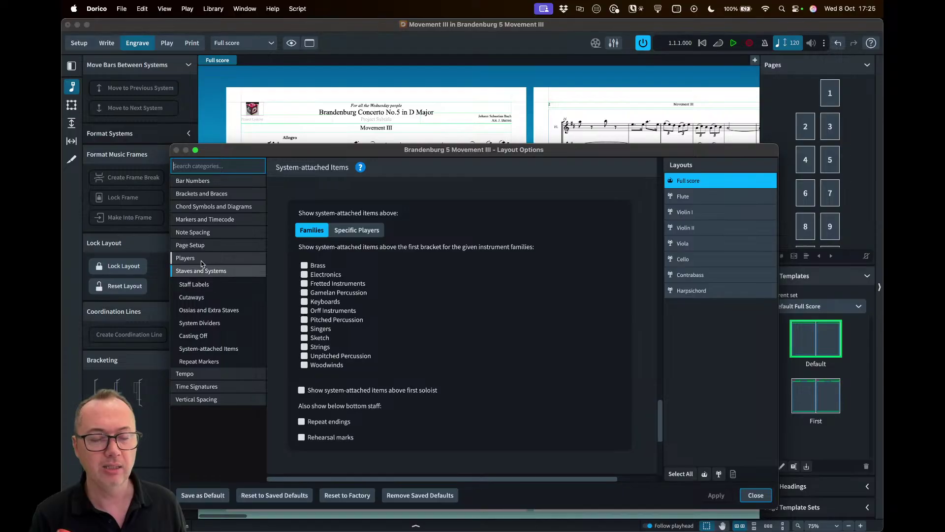
pyautogui.click(200, 233)
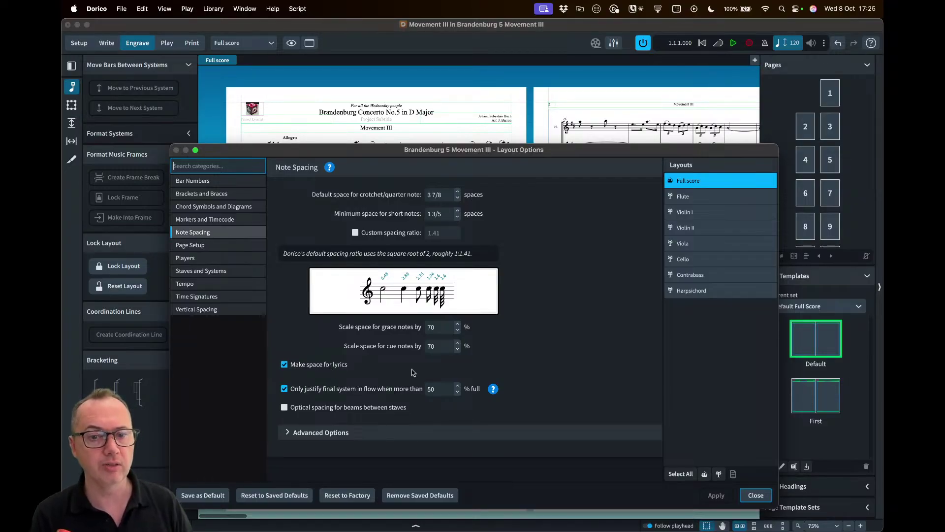
pyautogui.click(362, 433)
pyautogui.scroll(-5, 386, 375)
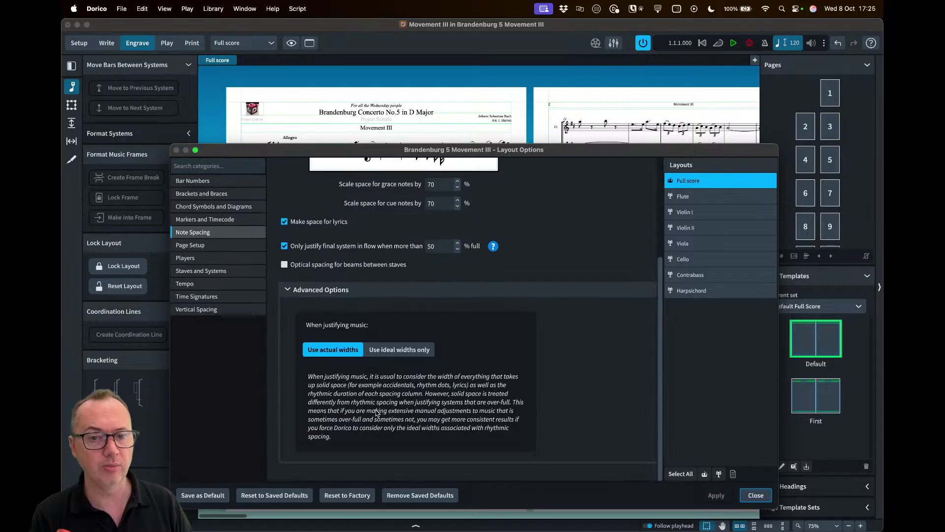
pyautogui.click(323, 291)
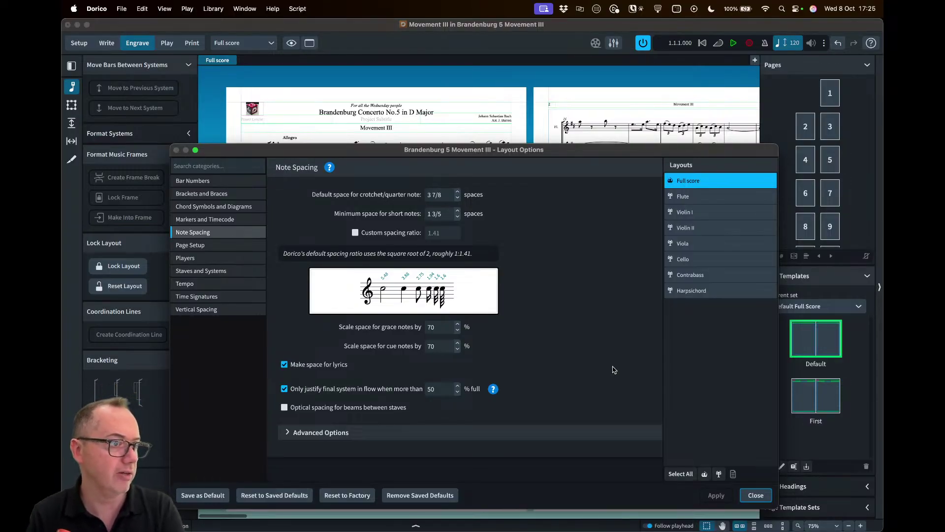
pyautogui.click(754, 495)
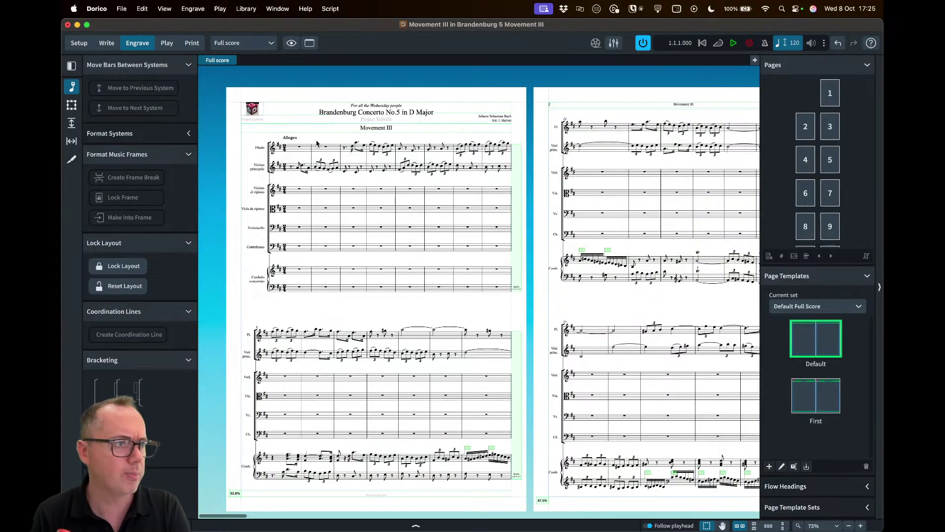
# - Open the Default page template for editing, and switch the editor to the First page template
pyautogui.doubleClick(812, 334)
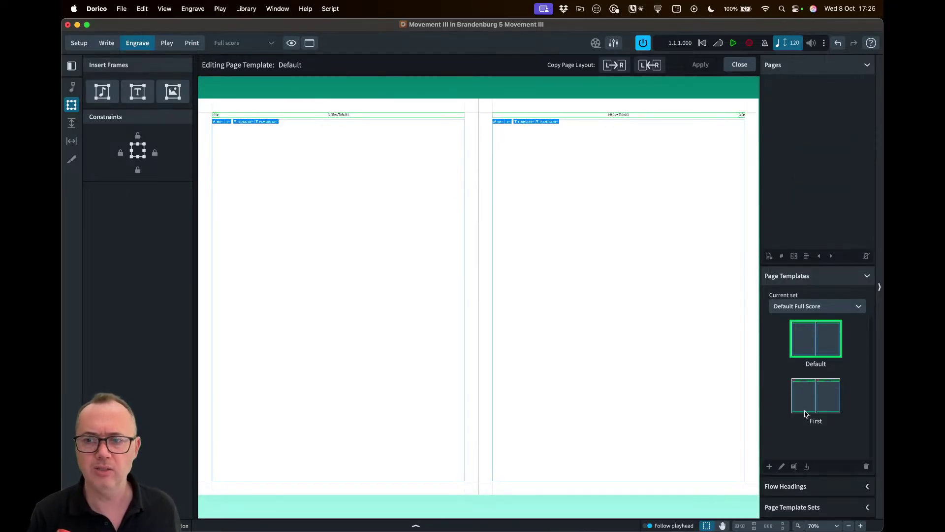
pyautogui.click(808, 398)
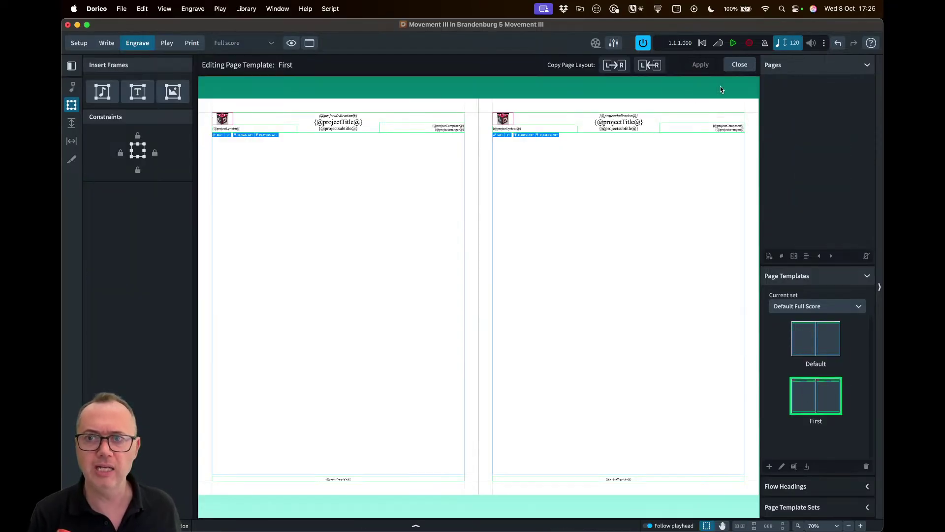
pyautogui.scroll(2, 334, 121)
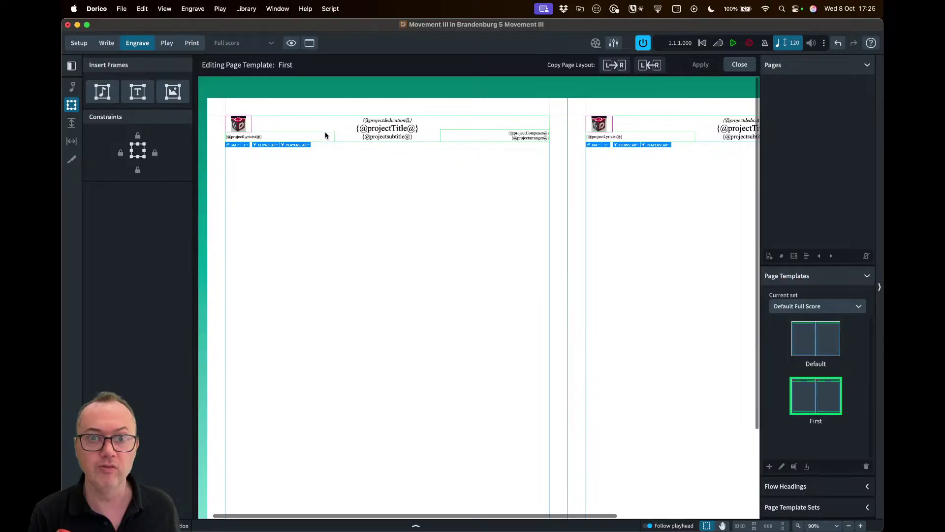
# - Try range-selecting the header frames of the First template and moving the composer and arranger frame down, and undo the move
pyautogui.click(327, 133)
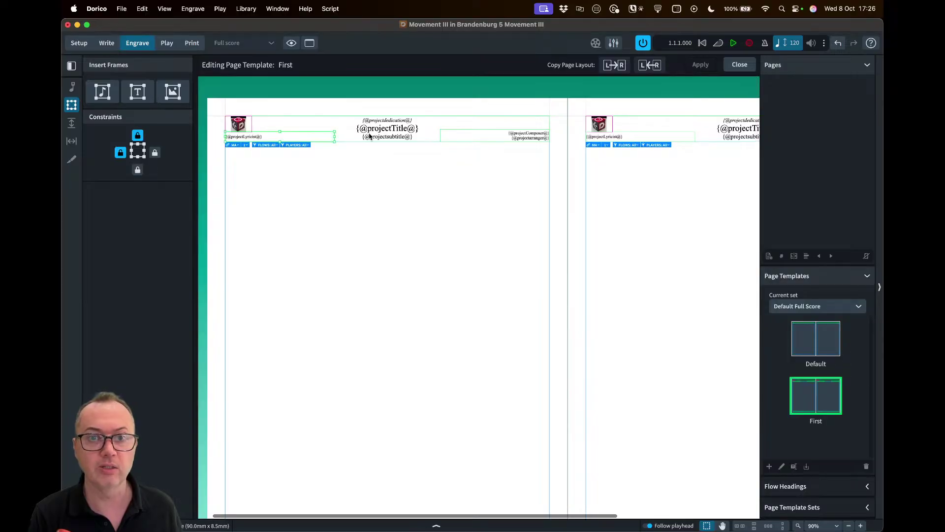
pyautogui.click(441, 137)
pyautogui.click(318, 133)
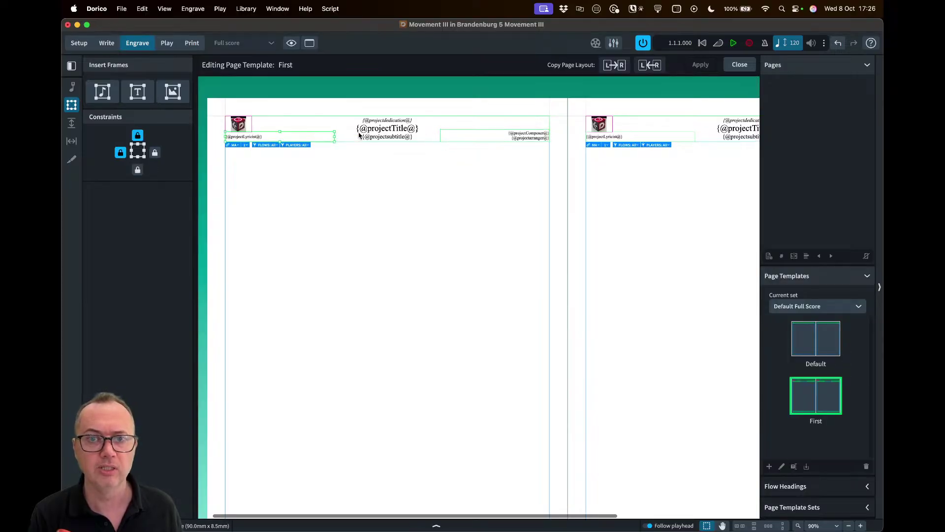
pyautogui.keyDown('shift'); pyautogui.click(441, 141); pyautogui.keyUp('shift')
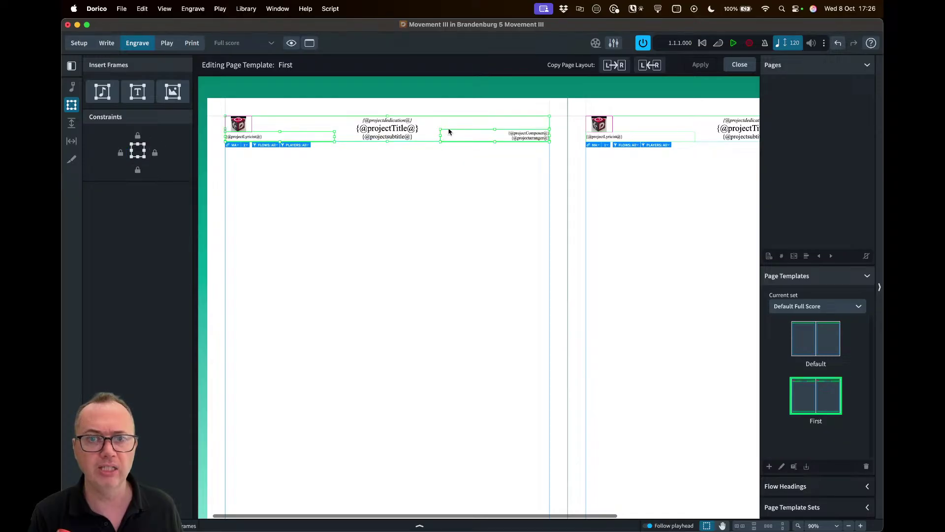
pyautogui.moveTo(449, 132); pyautogui.dragTo(449, 181)
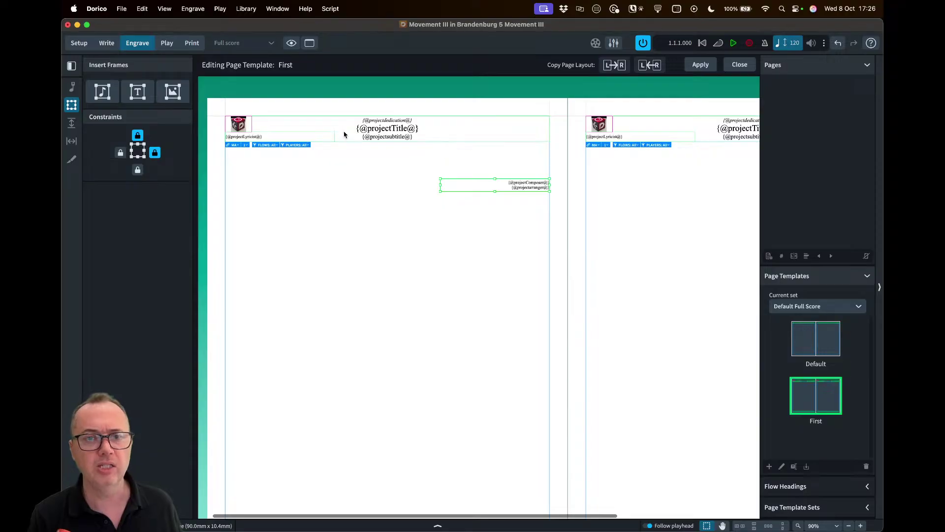
pyautogui.press('super+z')
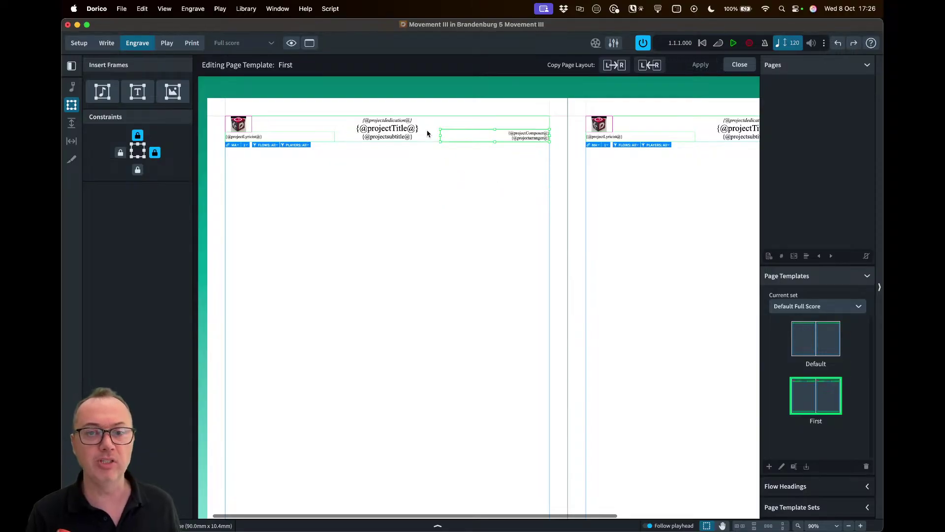
# - Select only the lyricist frame and the composer and arranger frame, and nudge both down below the project subtitle
pyautogui.click(335, 139)
pyautogui.scroll(5, 335, 139)
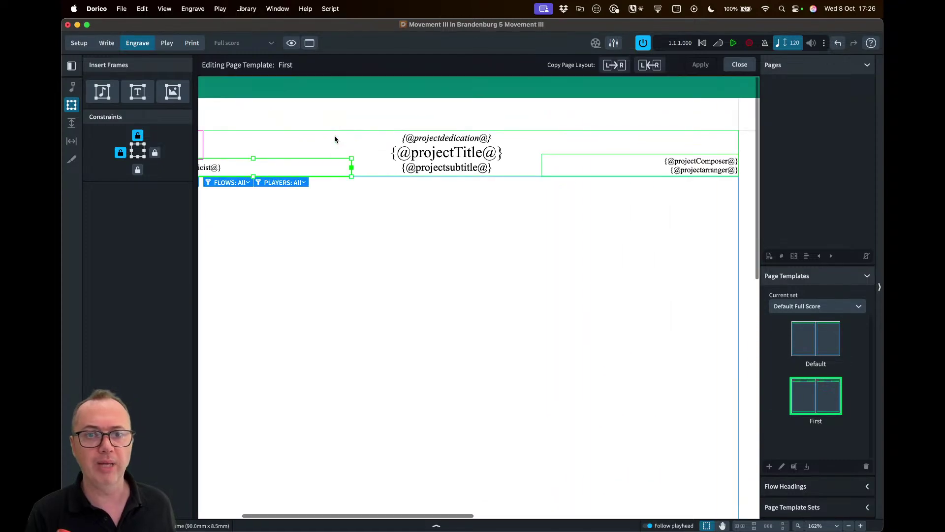
pyautogui.scroll(-1, 559, 158)
pyautogui.click(559, 157)
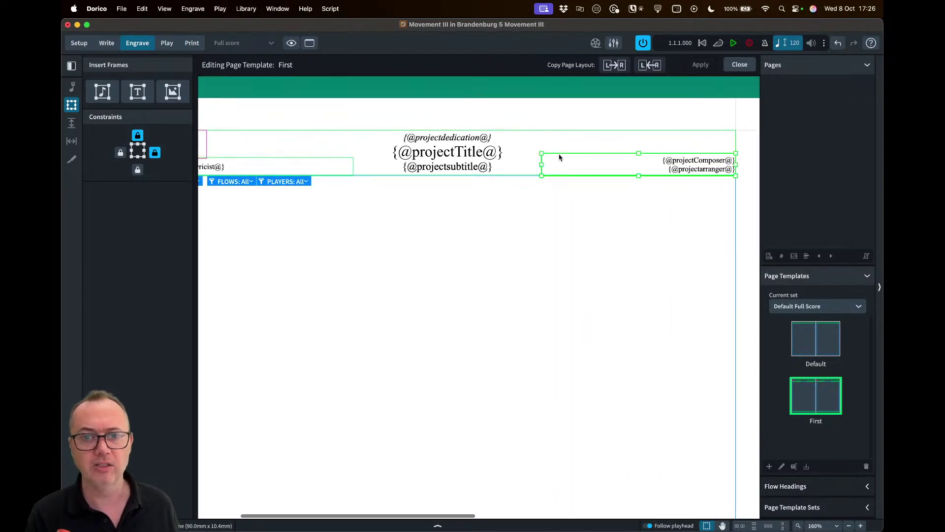
pyautogui.keyDown('super'); pyautogui.click(326, 161); pyautogui.keyUp('super')
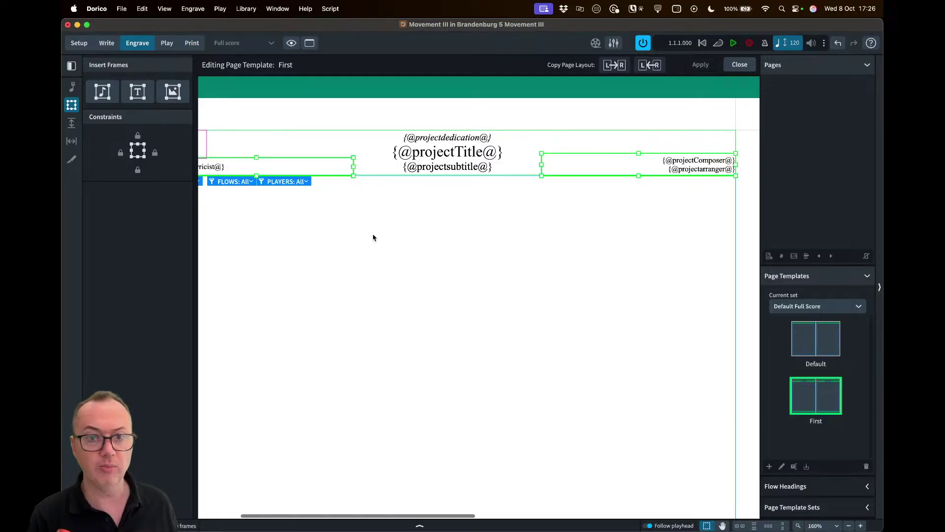
pyautogui.hotkey('alt', 'Down')
pyautogui.hotkey('alt', 'Down')
pyautogui.hotkey('alt', 'Down')
pyautogui.hotkey('alt', 'Down')
pyautogui.hotkey('alt', 'Down')
pyautogui.hotkey('alt', 'Down')
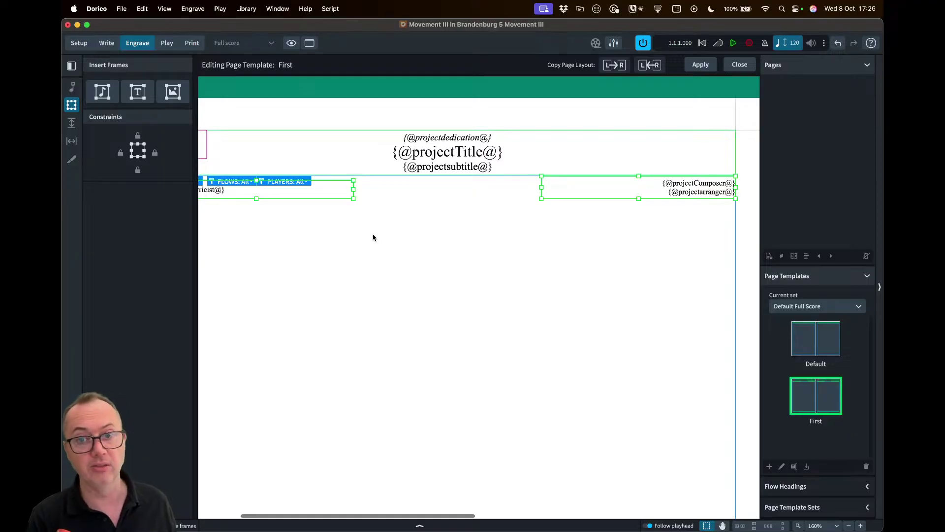
# - Nudge the lyricist frame and the composer and arranger frame back up to their starting position in the header
pyautogui.hotkey('alt', 'Up')
pyautogui.hotkey('alt', 'Up')
pyautogui.hotkey('alt', 'Up')
pyautogui.hotkey('alt', 'Up')
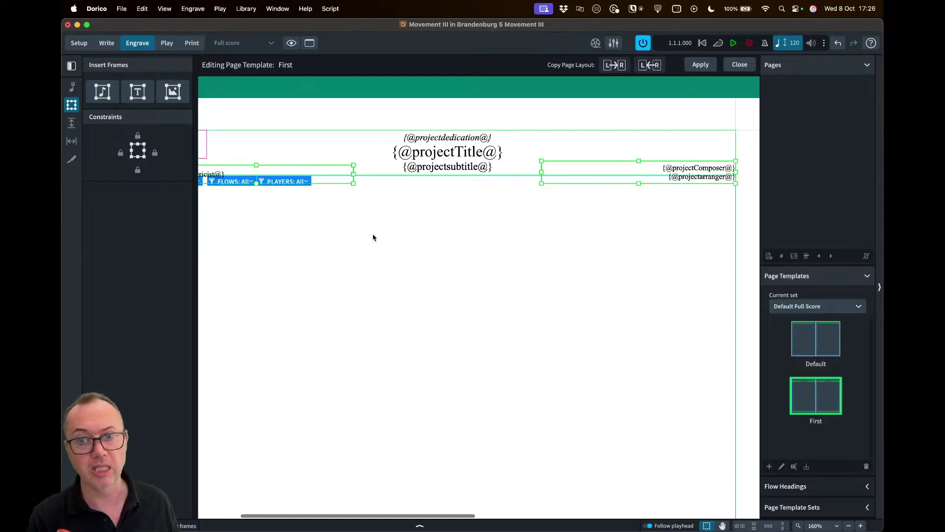
pyautogui.hotkey('alt', 'Up')
pyautogui.hotkey('alt', 'Up')
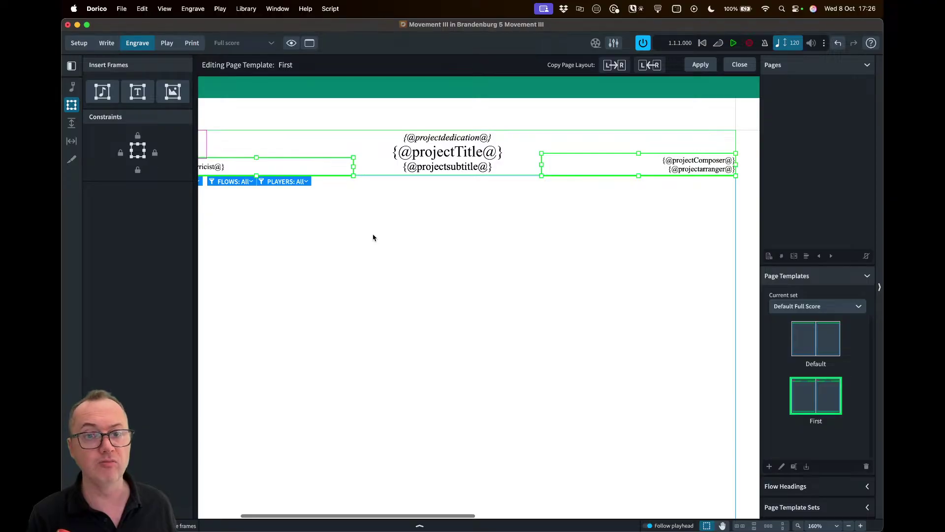
# - Reselect the composer and lyricist frames together, and close the First page template editor, applying the changes
pyautogui.hscroll(-3, 373, 238)
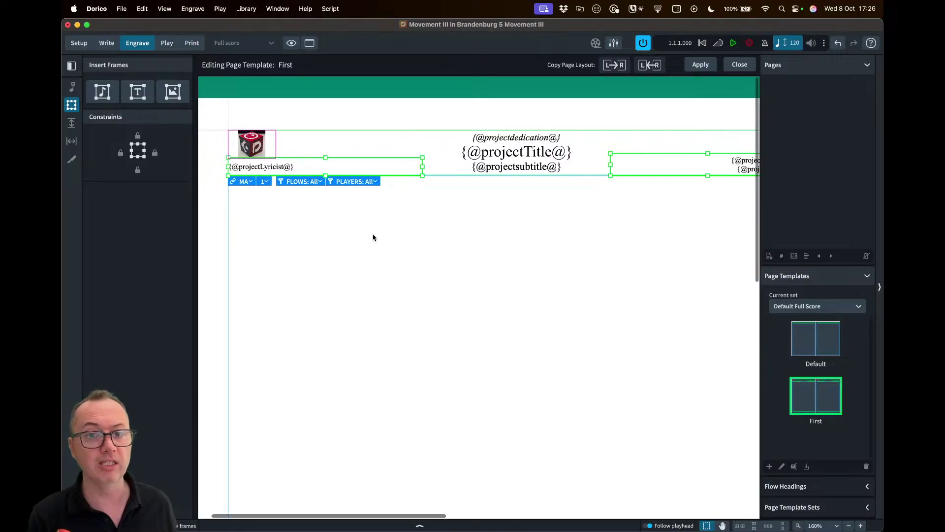
pyautogui.click(632, 157)
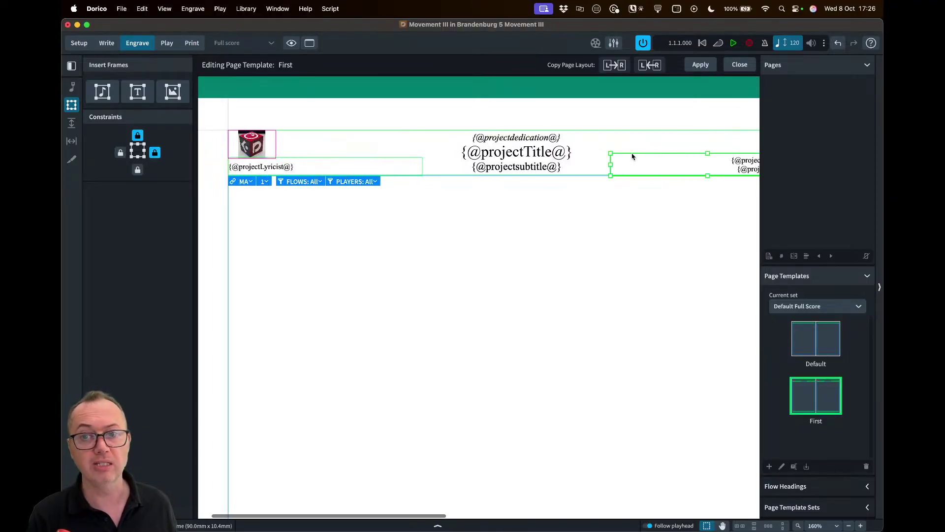
pyautogui.keyDown('shift'); pyautogui.click(399, 160); pyautogui.keyUp('shift')
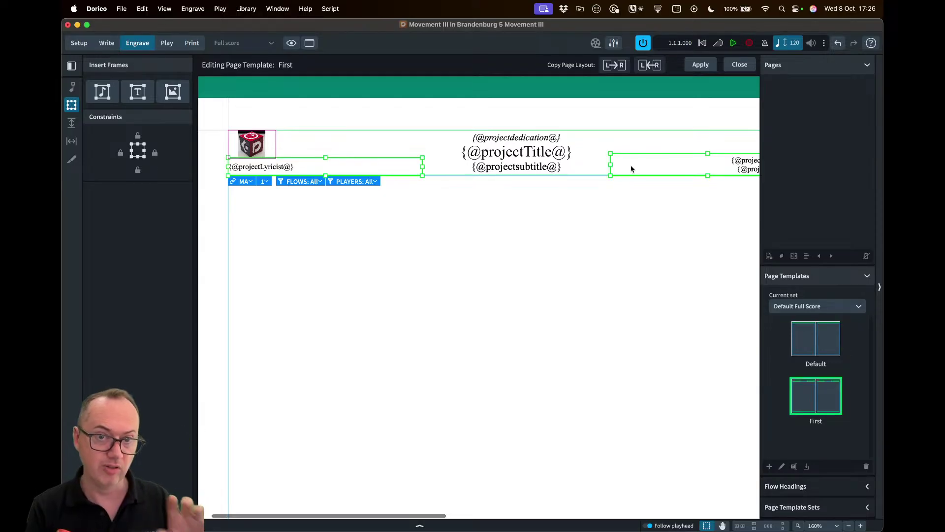
pyautogui.click(740, 64)
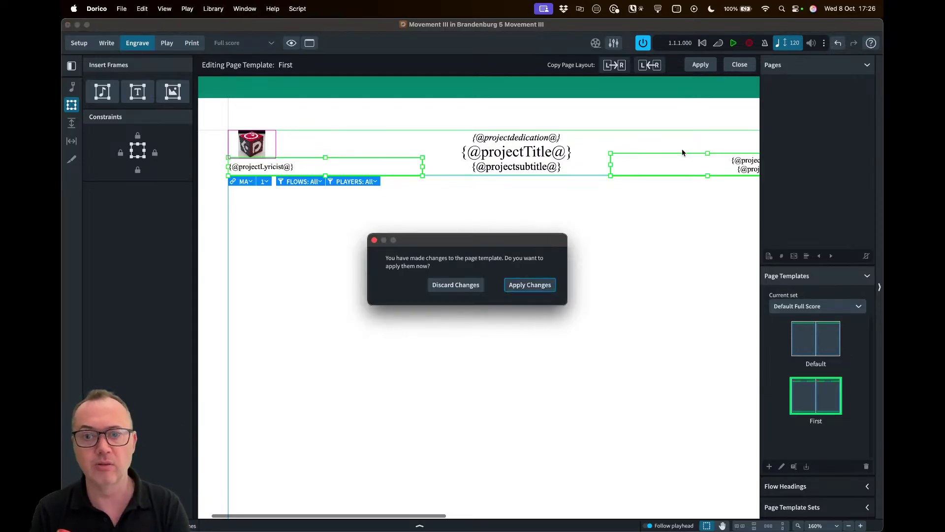
pyautogui.click(534, 285)
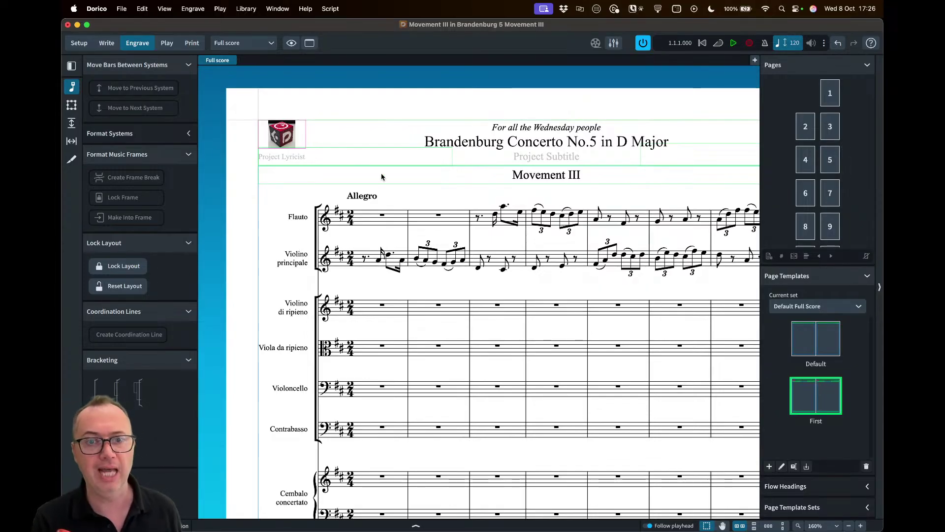
pyautogui.scroll(-3, 383, 177)
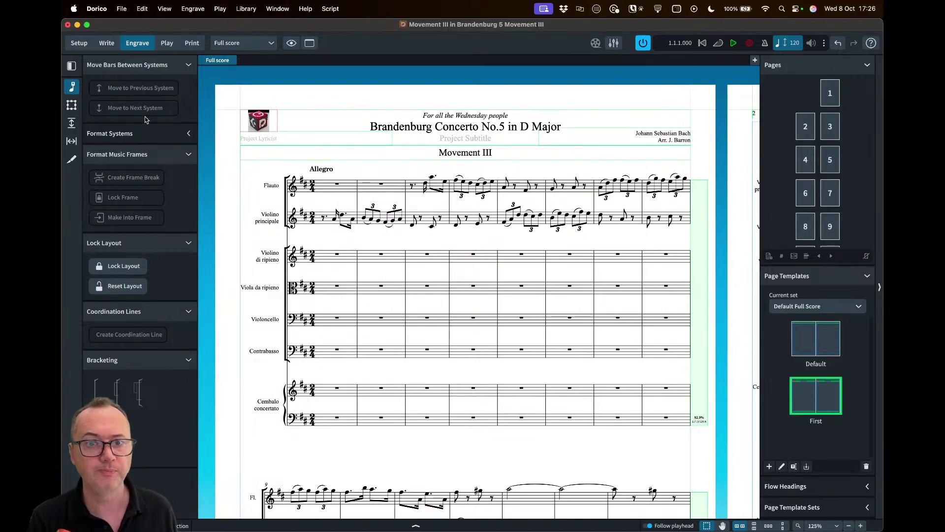
# - Select the Violino di ripieno rest in bar 3, clear the selection, and select that staff's rest in bar 8
pyautogui.click(427, 254)
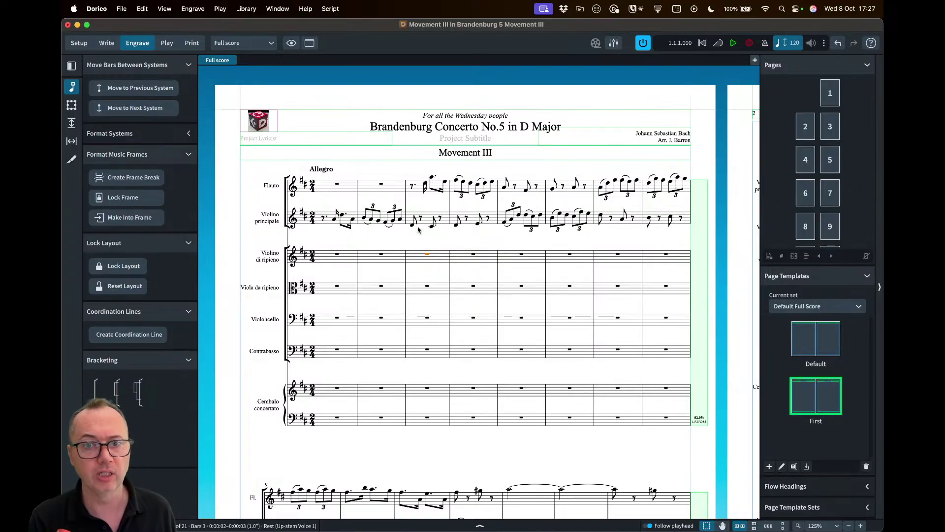
pyautogui.scroll(-5, 419, 227)
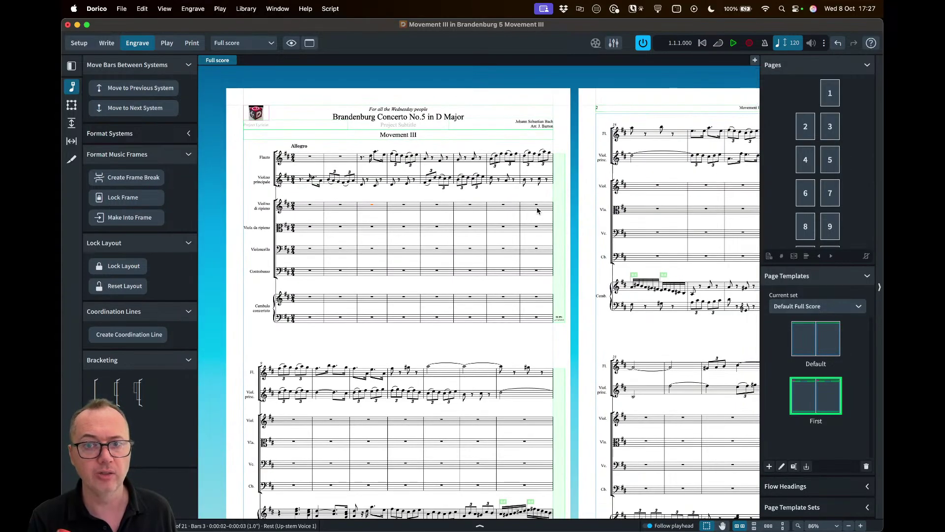
pyautogui.press('Escape')
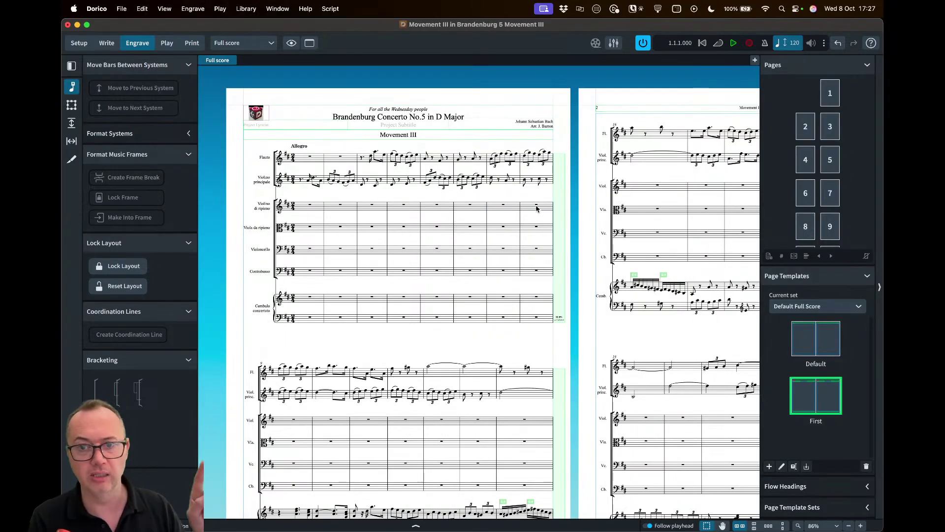
pyautogui.click(536, 206)
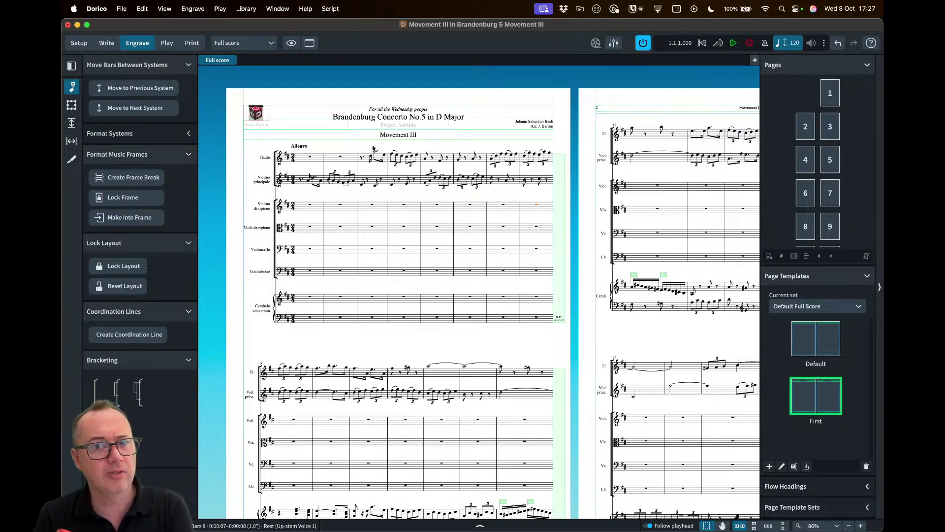
pyautogui.hscroll(10, 475, 171)
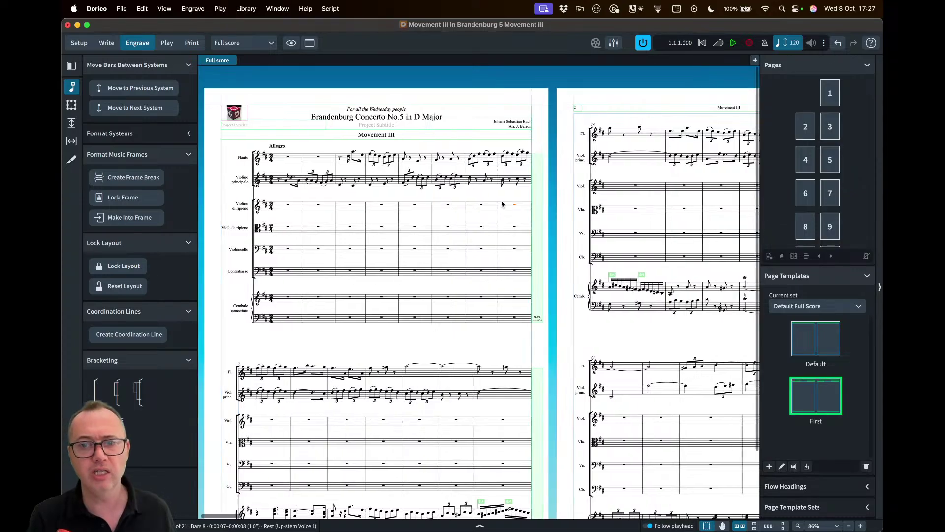
# - Try moving the last bar of a mid-score page's upper system to the next system, check the following pages, and undo the move
pyautogui.scroll(5, 502, 204)
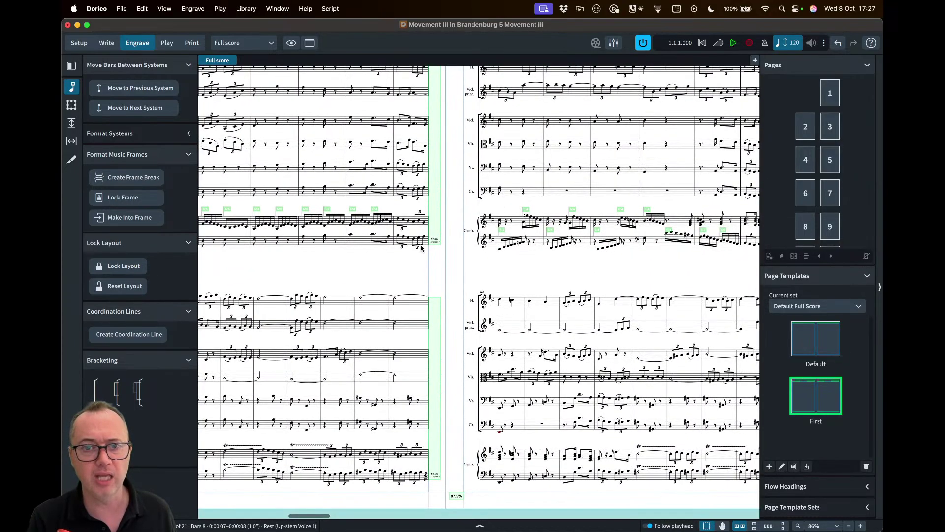
pyautogui.hscroll(-5, 422, 247)
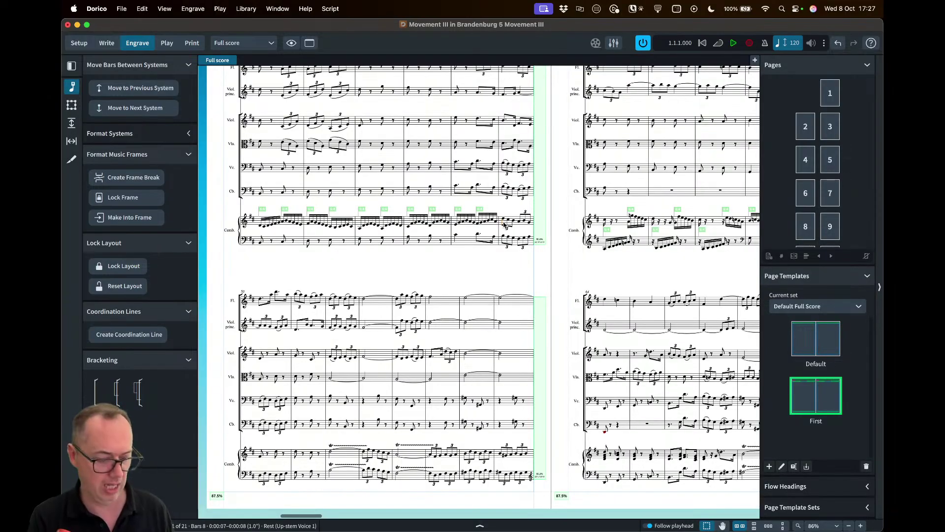
pyautogui.hotkey('alt', 'n')
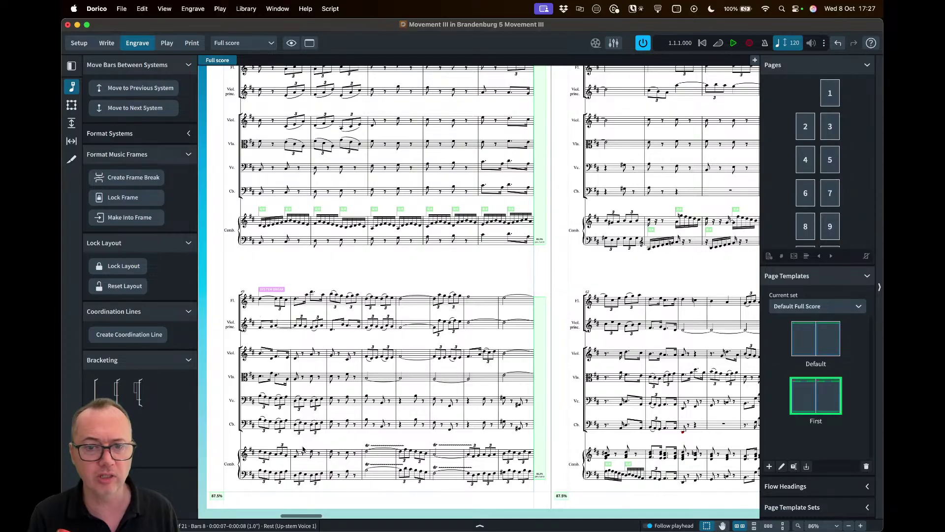
pyautogui.hscroll(8, 536, 255)
pyautogui.hscroll(9, 536, 254)
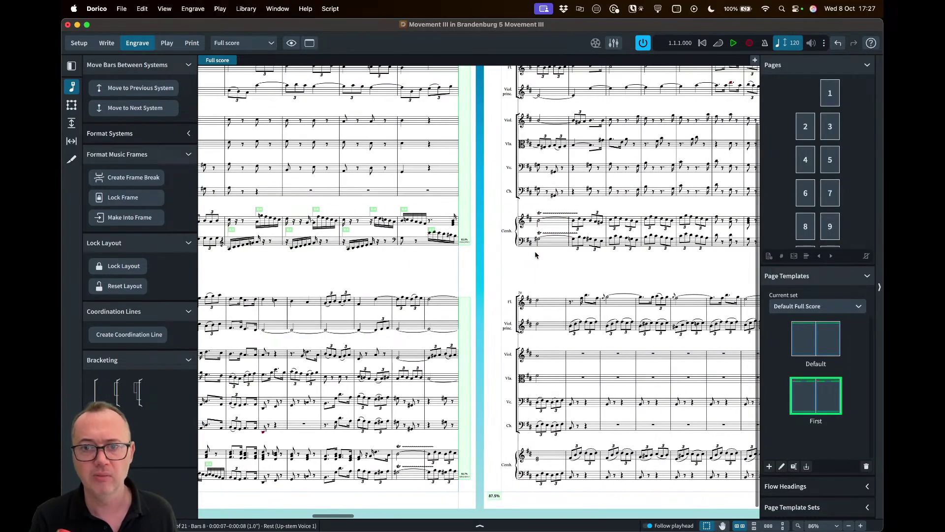
pyautogui.hscroll(-17, 352, 304)
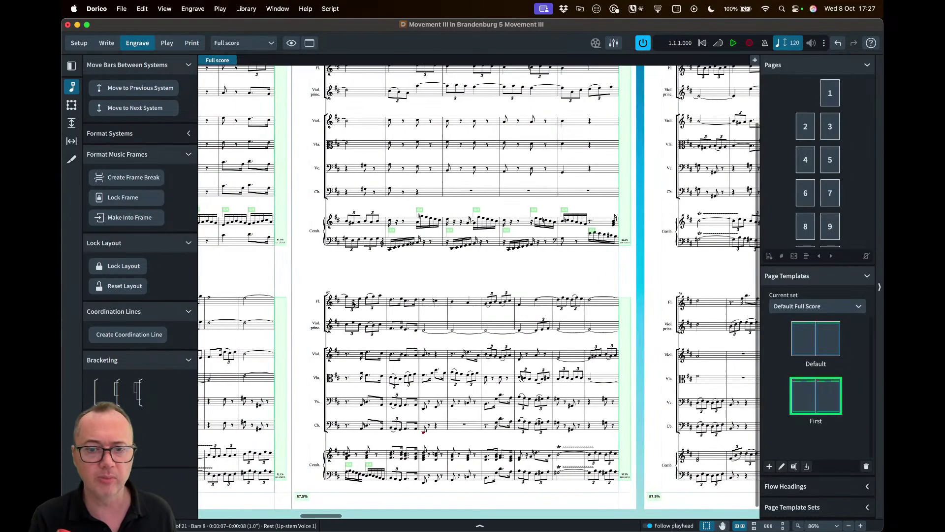
pyautogui.hscroll(-2, 353, 303)
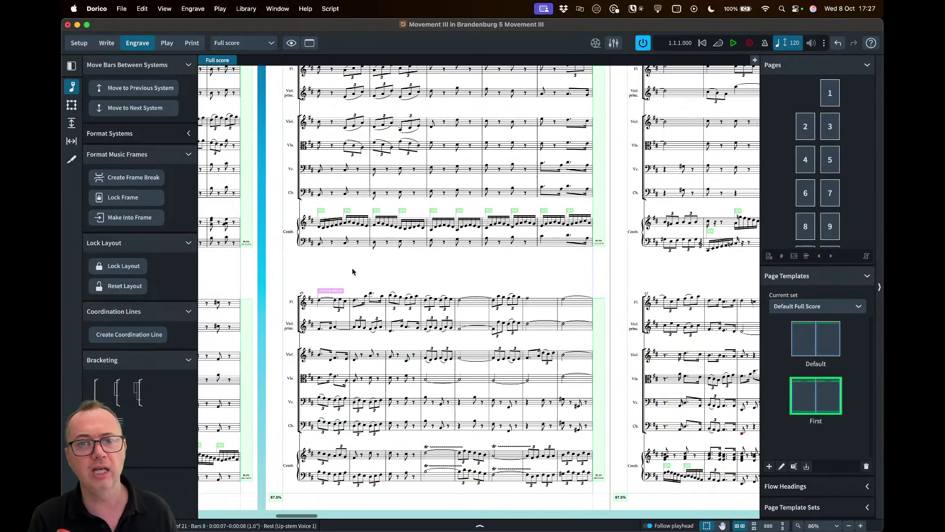
pyautogui.press('super+z')
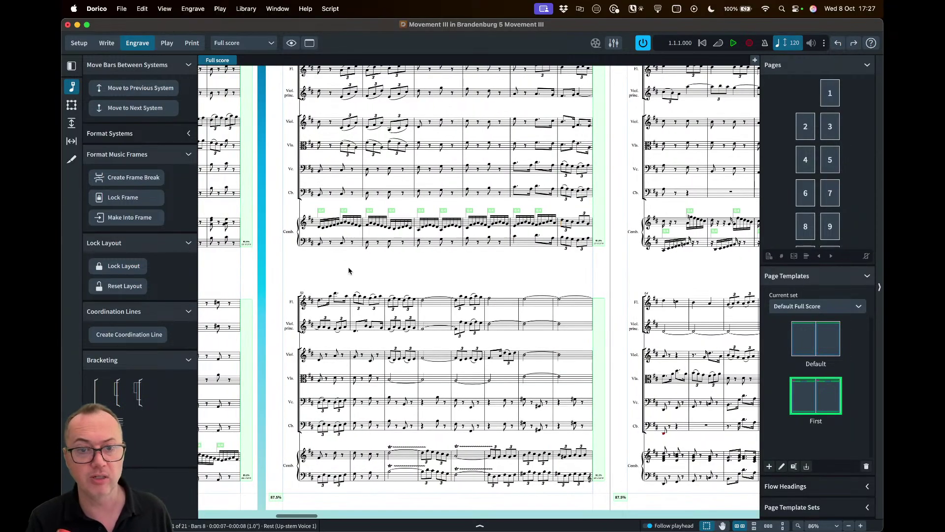
# - Show the Violin II part layout and select the three-bar multi-bar rest on page 2
pyautogui.click(242, 43)
pyautogui.click(252, 98)
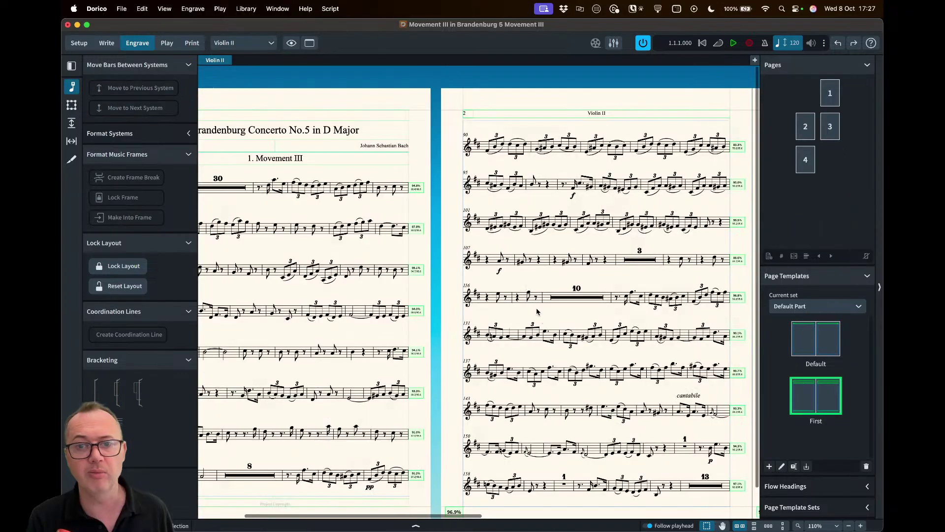
pyautogui.click(631, 256)
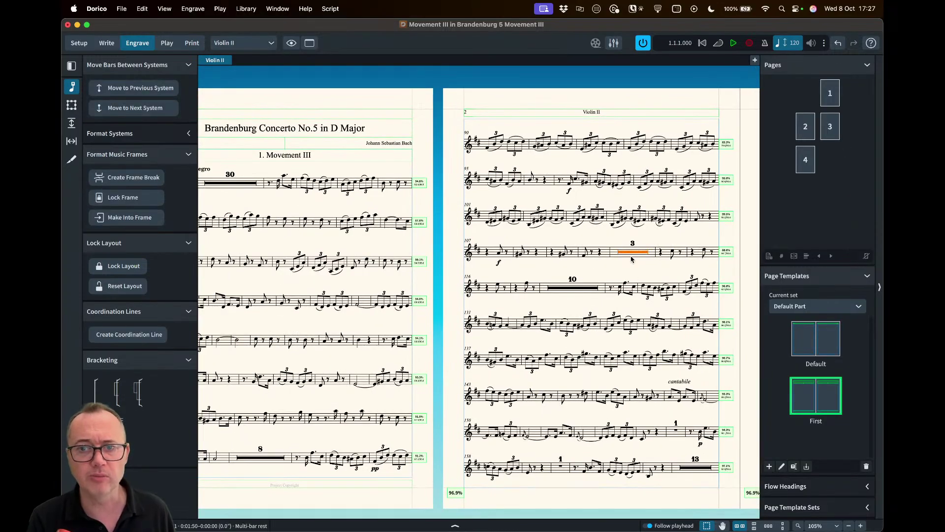
# - Try moving the eight-bar multi-bar rest in the last system of Violin II's first page to the next system, and undo the move
pyautogui.hscroll(-3, 541, 344)
pyautogui.click(333, 455)
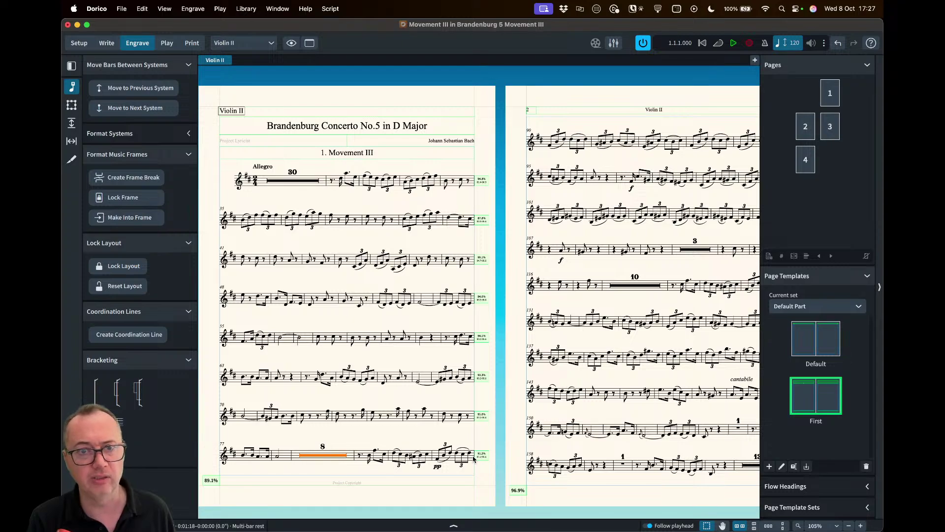
pyautogui.scroll(3, 474, 458)
pyautogui.scroll(-1, 346, 433)
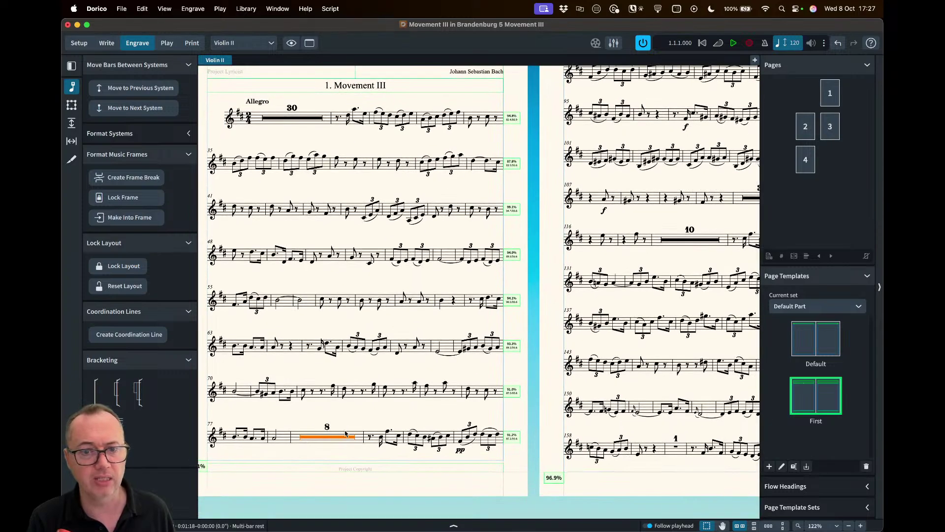
pyautogui.hotkey('alt', 'n')
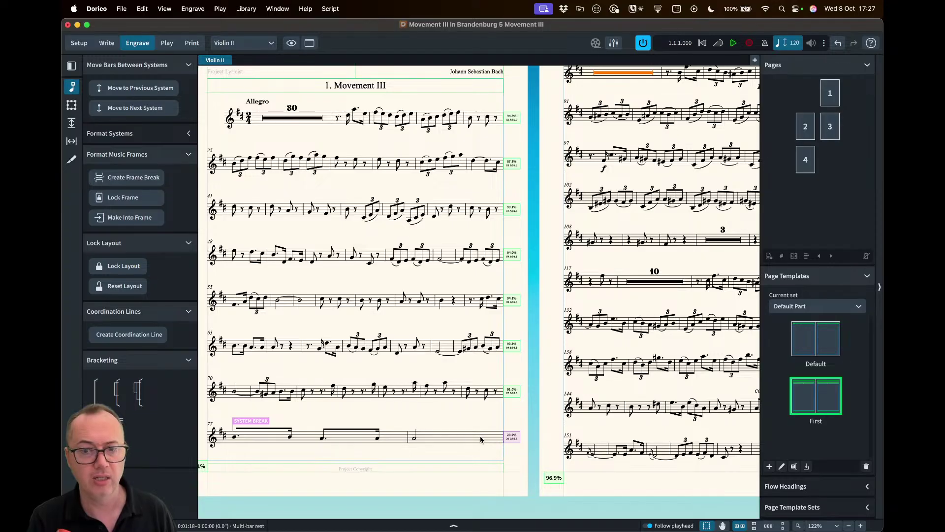
pyautogui.scroll(-3, 482, 398)
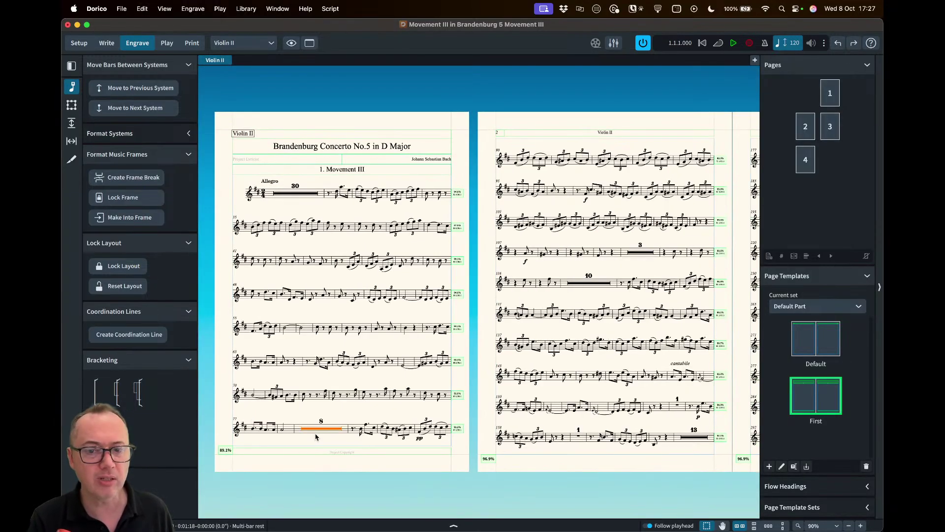
pyautogui.press('super+z')
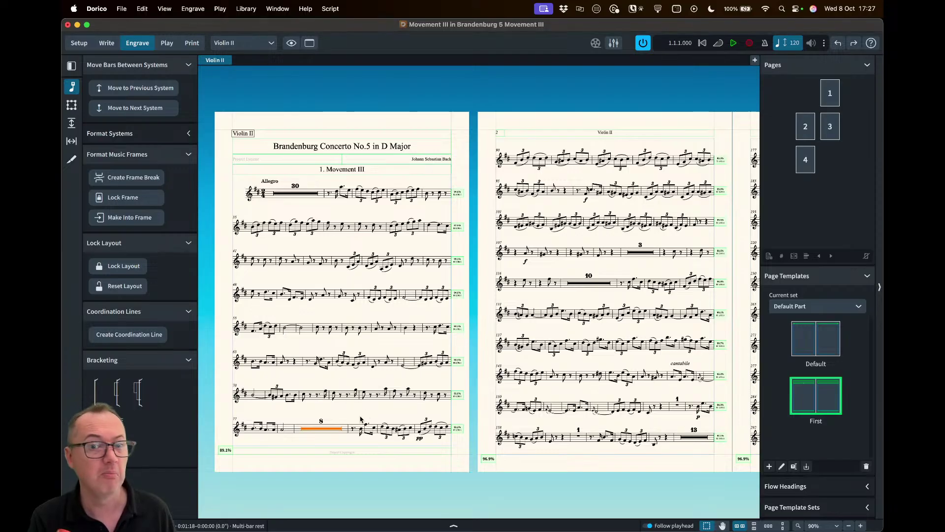
# - Examine how the systems are distributed across the four pages of the Violin II part, especially on the final page
pyautogui.hscroll(5, 561, 377)
pyautogui.hscroll(3, 550, 439)
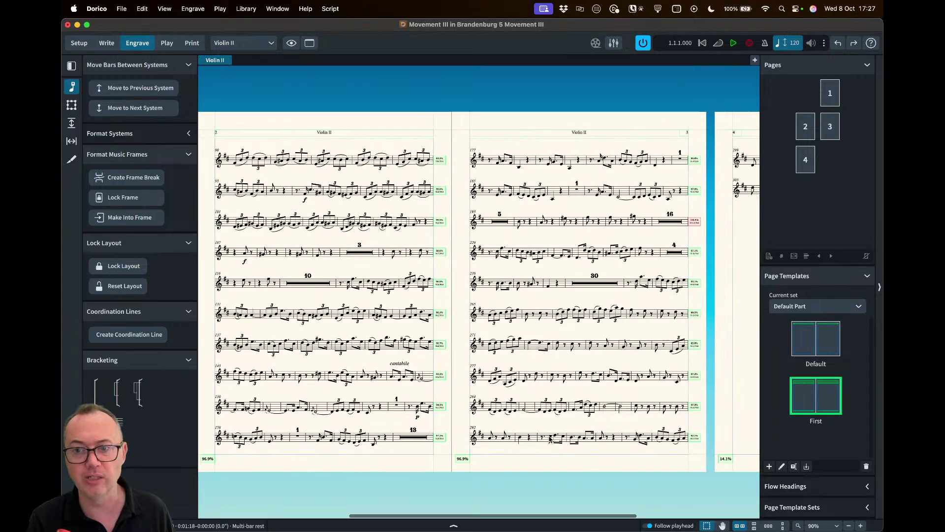
pyautogui.hscroll(3, 551, 240)
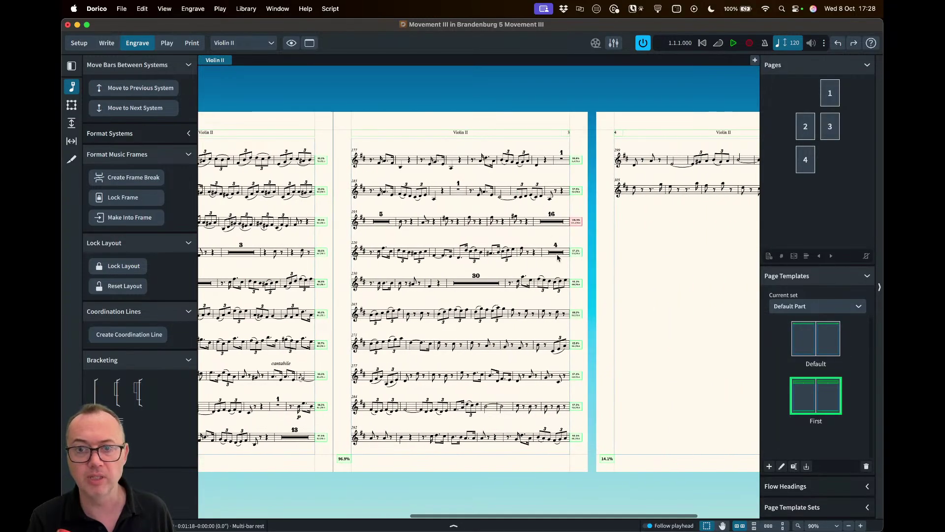
pyautogui.hscroll(3, 557, 257)
pyautogui.hscroll(-6, 666, 238)
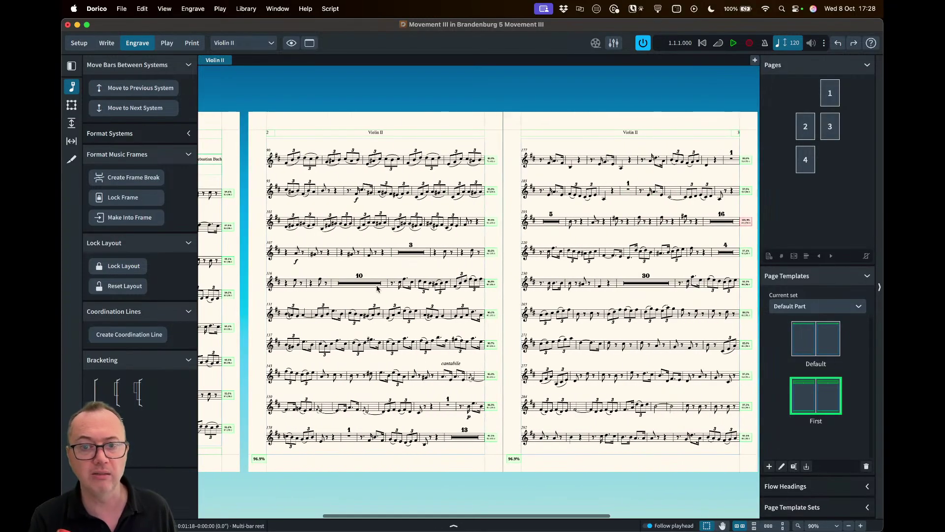
pyautogui.hscroll(-3, 377, 289)
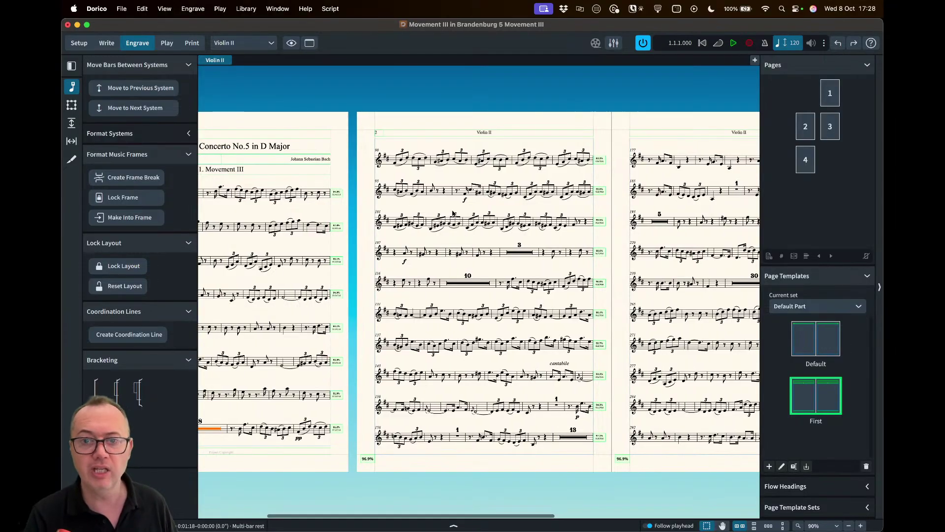
pyautogui.hscroll(10, 453, 213)
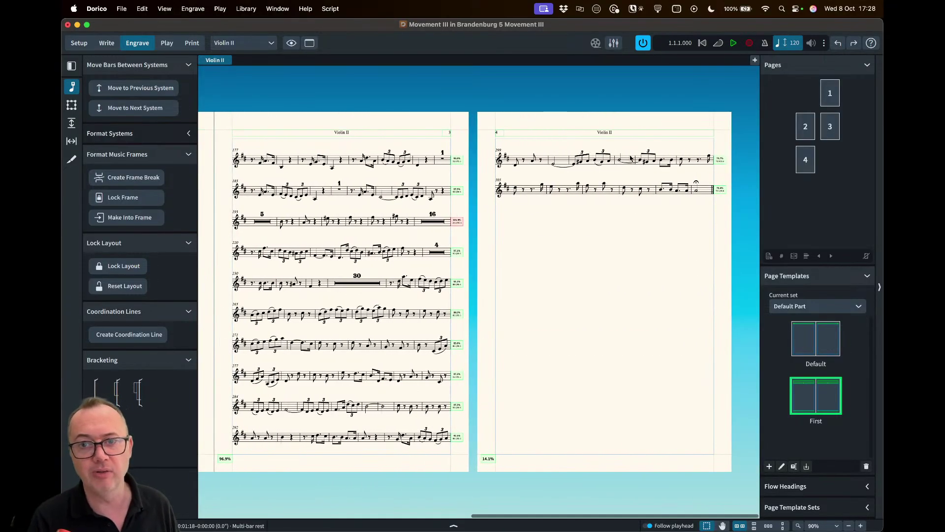
pyautogui.hscroll(-13, 418, 216)
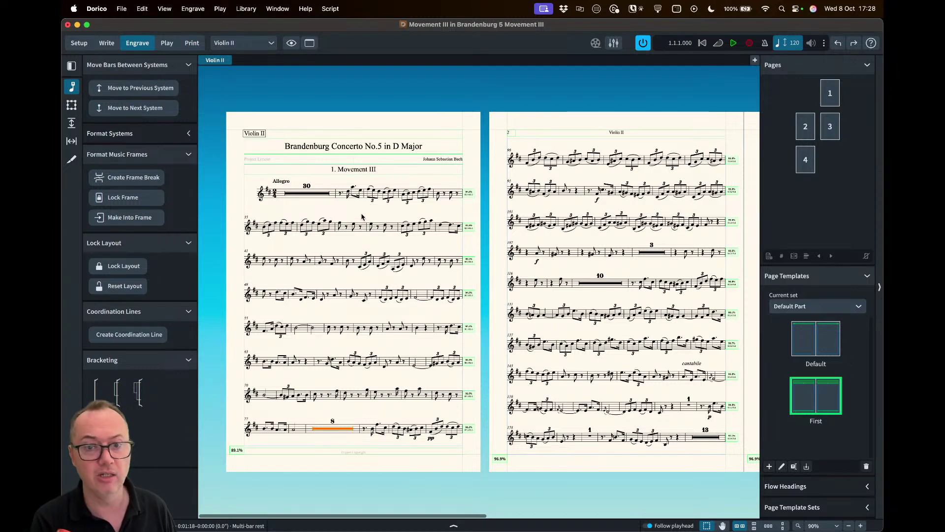
# - In the Note Spacing layout options for Violin II, set the default space for a crotchet/quarter note to 3 7/8 spaces and apply it
pyautogui.press('super+shift+l')
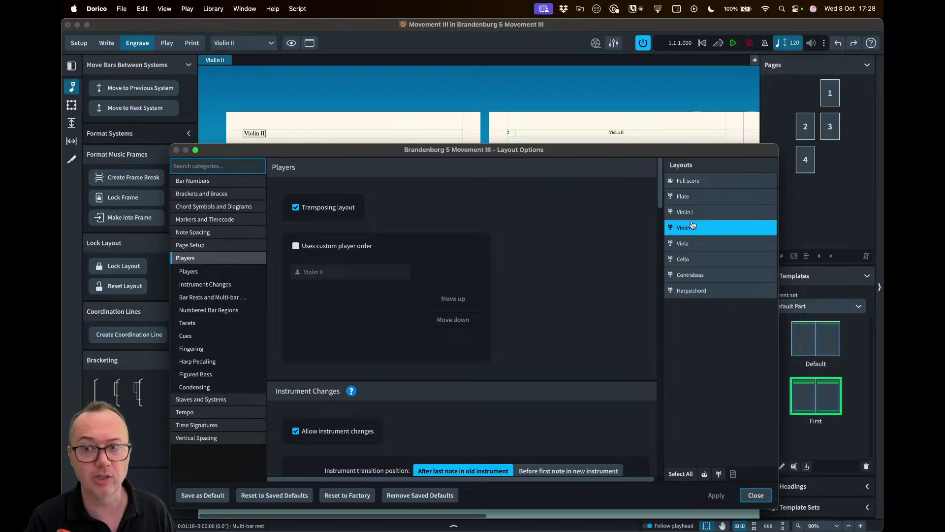
pyautogui.click(192, 232)
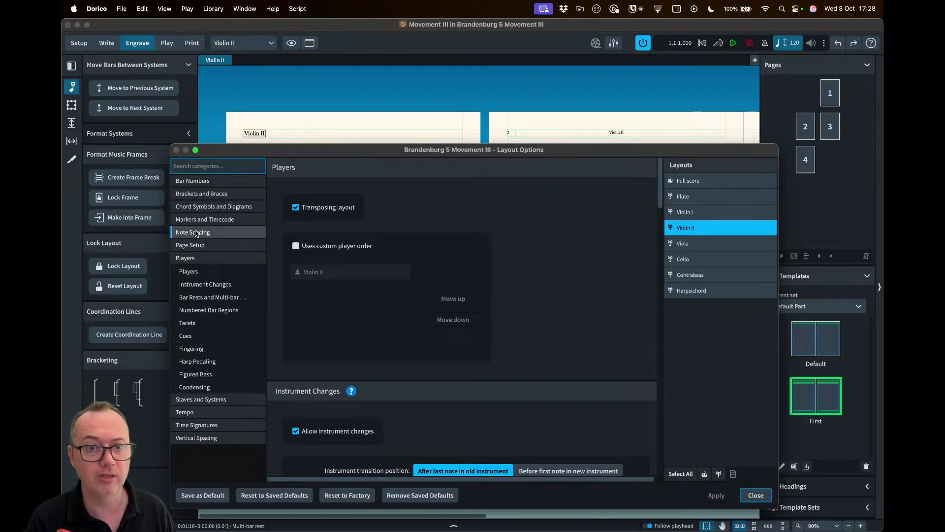
pyautogui.hscroll(5, 553, 120)
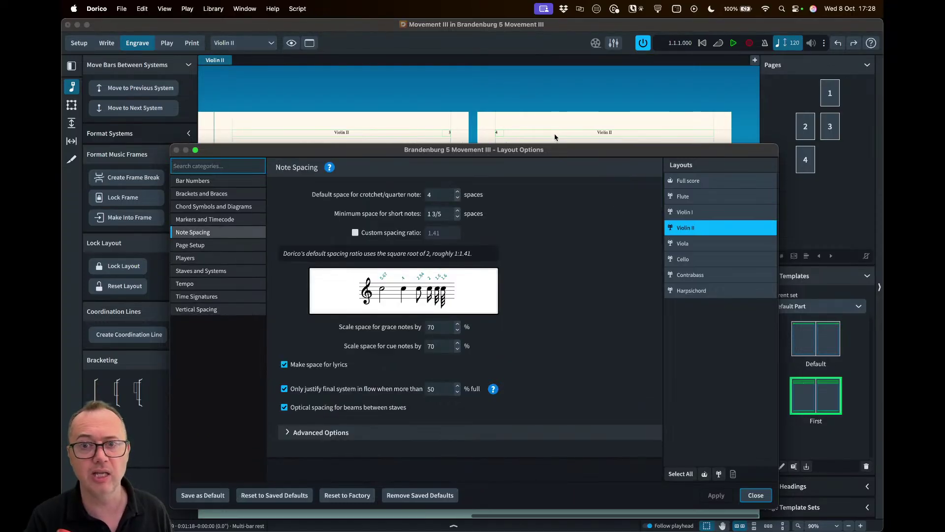
pyautogui.moveTo(560, 151); pyautogui.dragTo(546, 227)
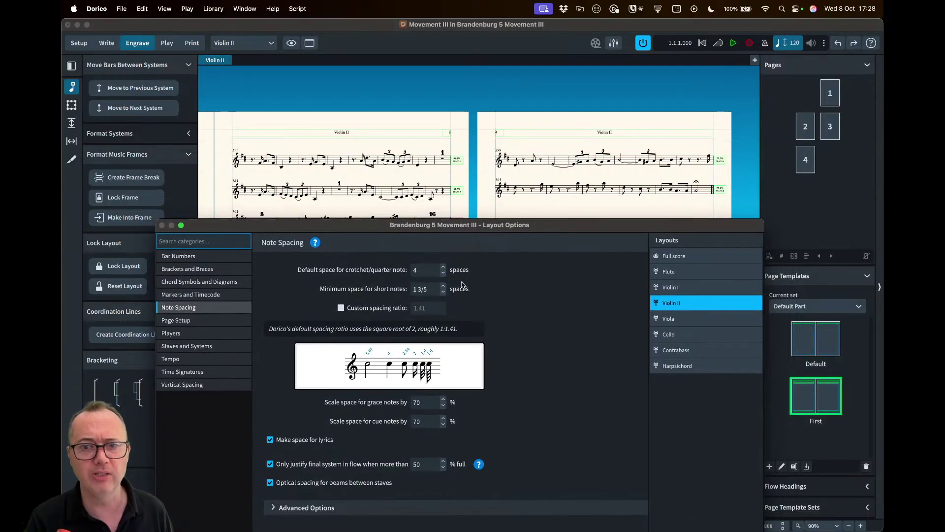
pyautogui.click(443, 272)
pyautogui.moveTo(450, 227); pyautogui.dragTo(430, 181)
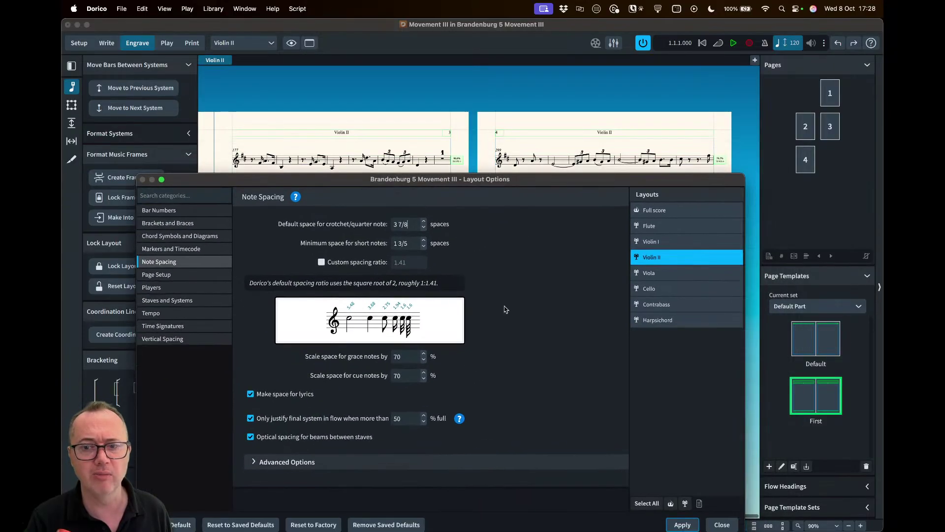
pyautogui.click(682, 525)
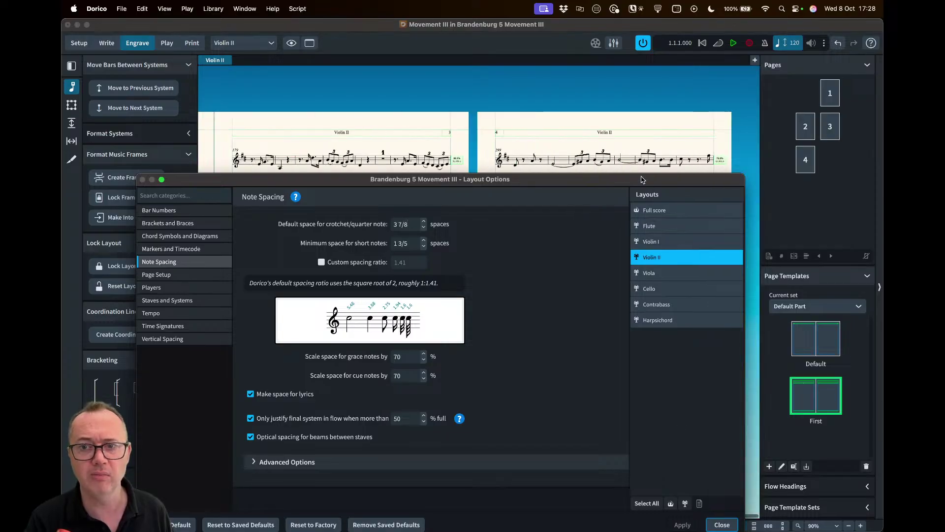
pyautogui.moveTo(644, 179); pyautogui.dragTo(645, 241)
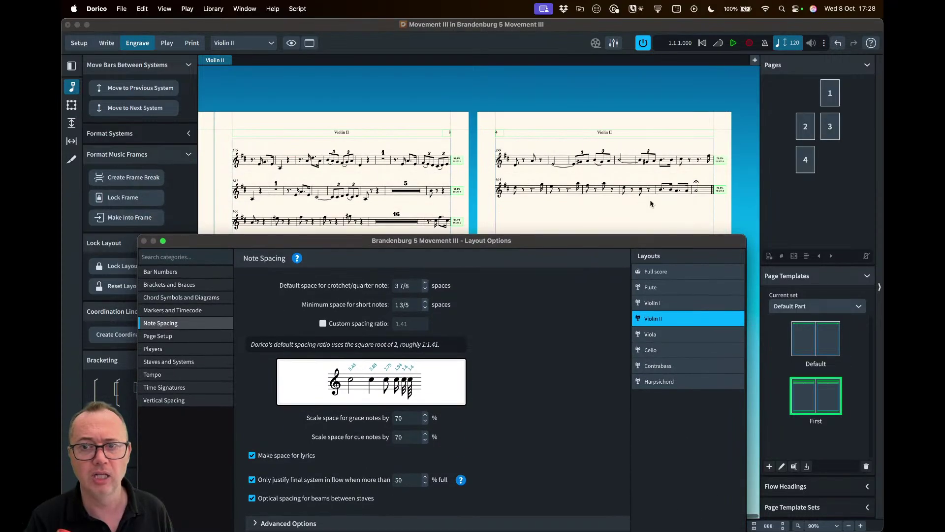
# - Reduce Violin II's default crotchet/quarter note space to 3 3/4 and further to 3 5/8 spaces, applying each value and checking the pages
pyautogui.click(425, 288)
pyautogui.moveTo(424, 244); pyautogui.dragTo(424, 190)
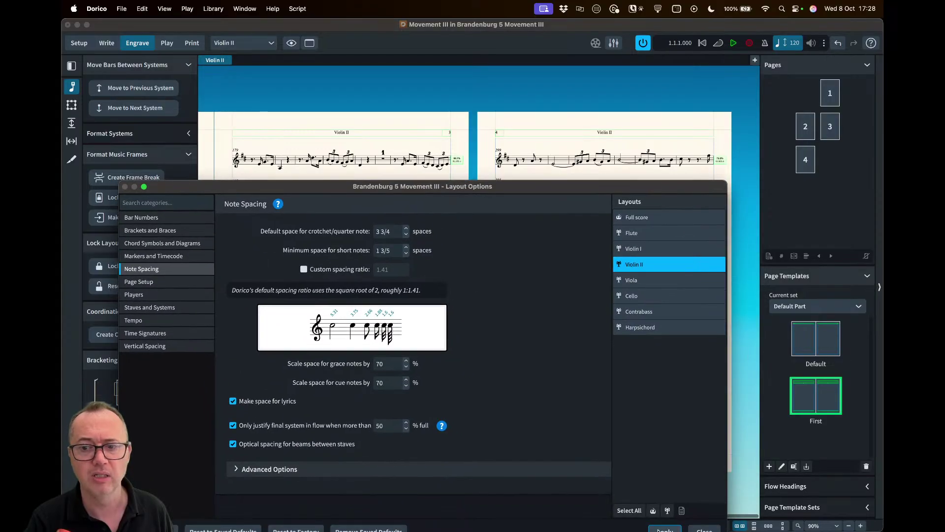
pyautogui.moveTo(603, 188); pyautogui.dragTo(579, 220)
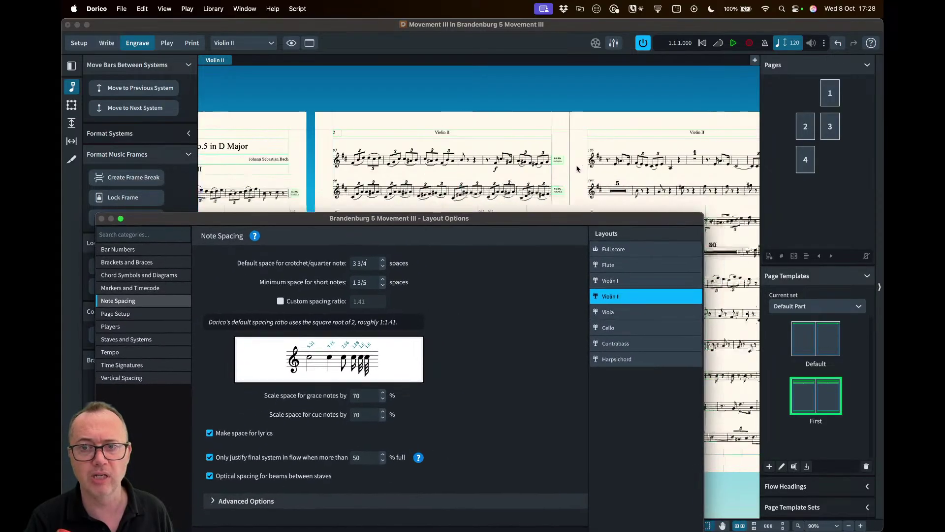
pyautogui.click(383, 267)
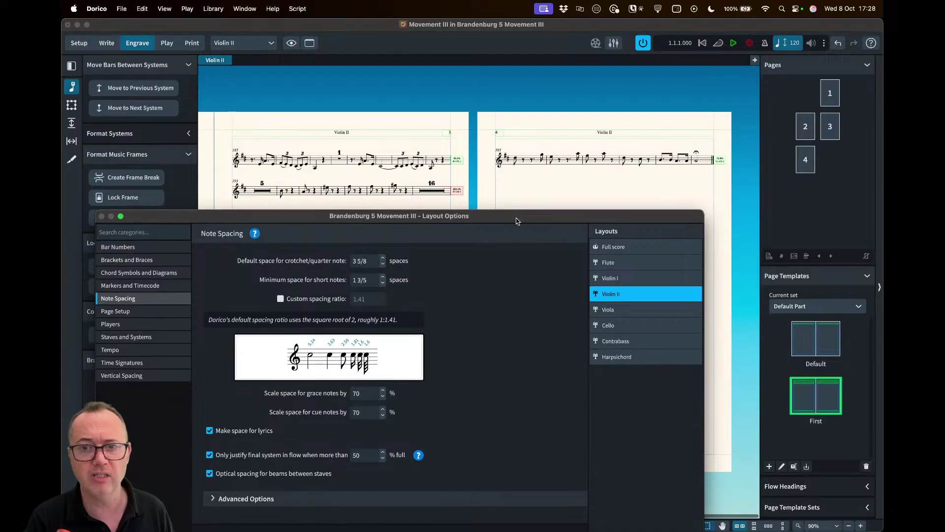
# - Apply the 3 5/8-space crotchet/quarter note spacing to the Violin II layout and close the Layout Options
pyautogui.moveTo(514, 216); pyautogui.dragTo(530, 171)
pyautogui.moveTo(716, 167); pyautogui.dragTo(602, 235)
pyautogui.moveTo(515, 240); pyautogui.dragTo(555, 203)
pyautogui.click(586, 481)
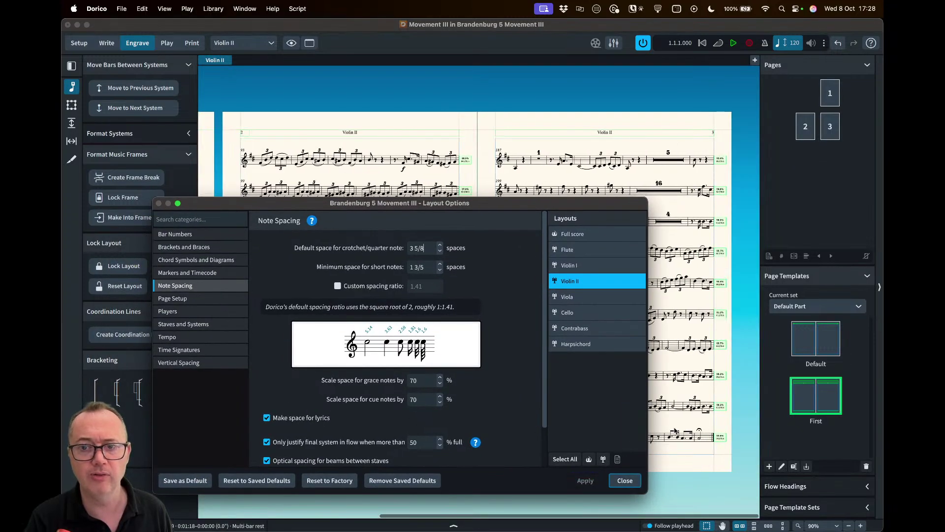
pyautogui.click(625, 480)
# - Clear the multi-bar rest selection and examine how the tightened spacing distributes the systems across Violin II's three pages
pyautogui.hscroll(-10, 346, 407)
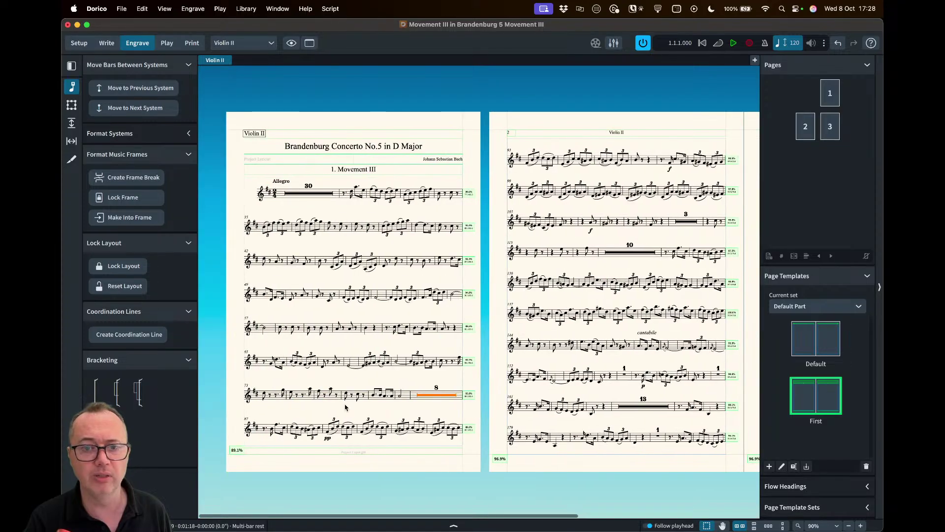
pyautogui.click(443, 400)
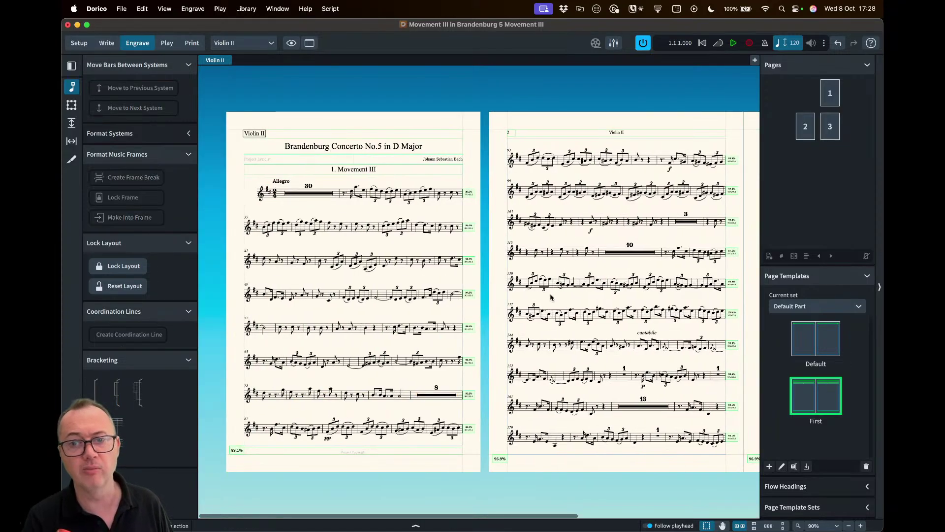
pyautogui.hscroll(10, 649, 230)
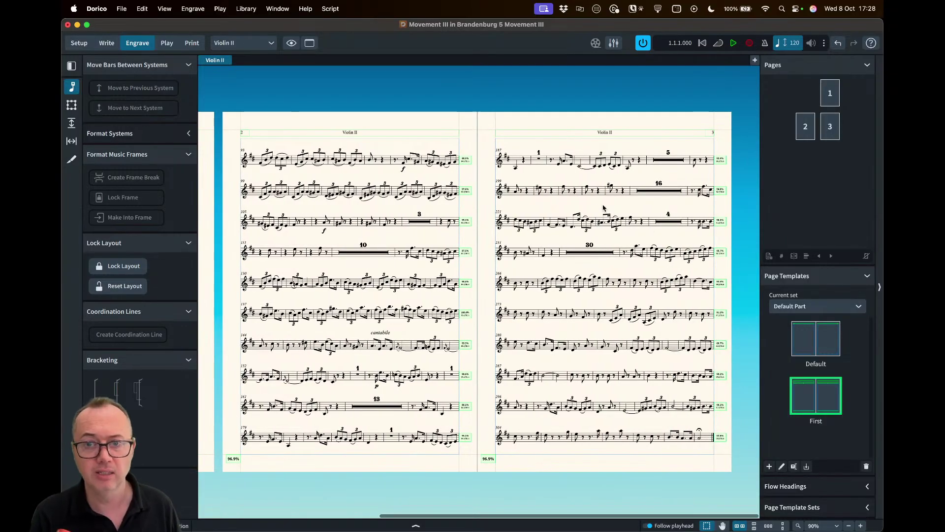
pyautogui.hscroll(-5, 511, 222)
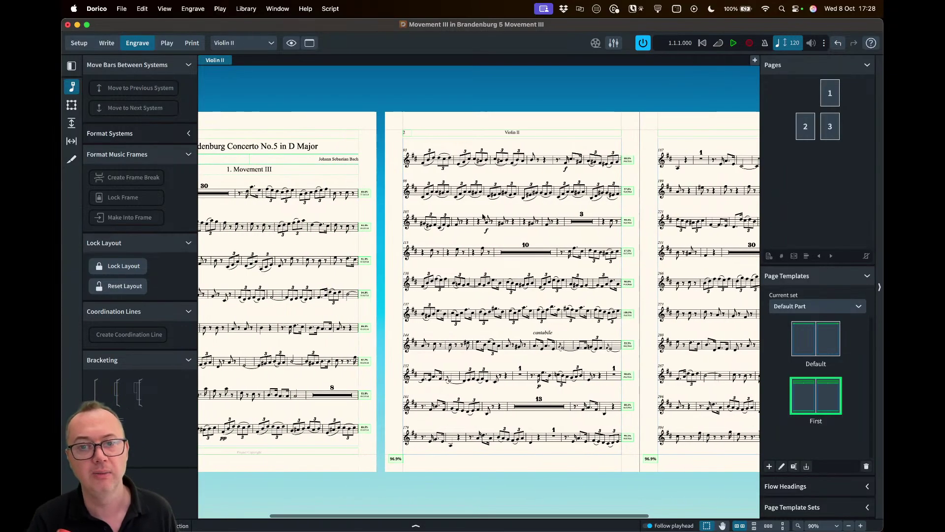
pyautogui.hscroll(-5, 468, 212)
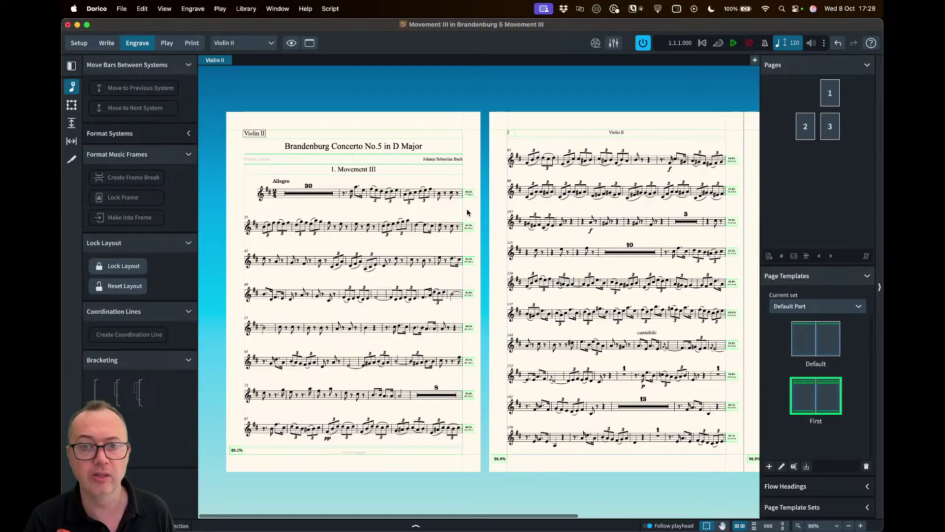
pyautogui.scroll(3, 466, 209)
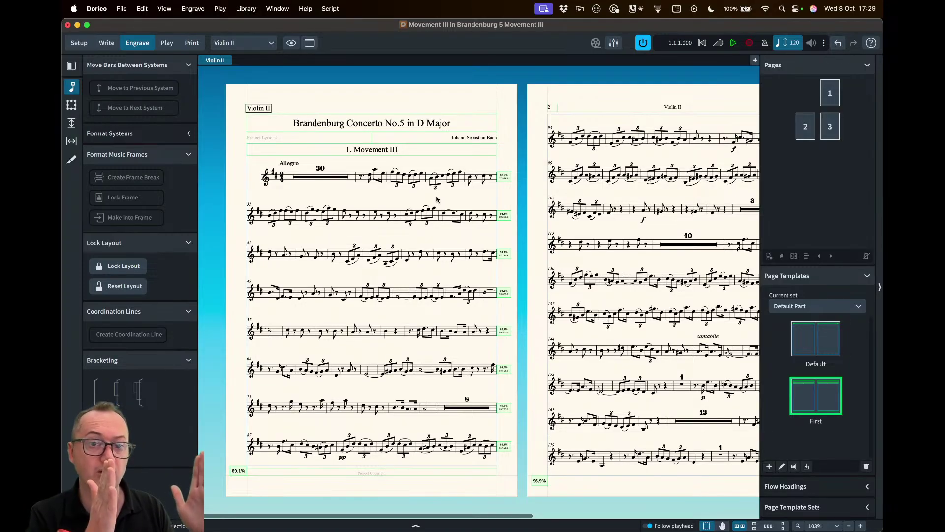
# - Set Violin II's default space for a crotchet/quarter note to 4 spaces and open the Page Setup layout options
pyautogui.press('super+shift+l')
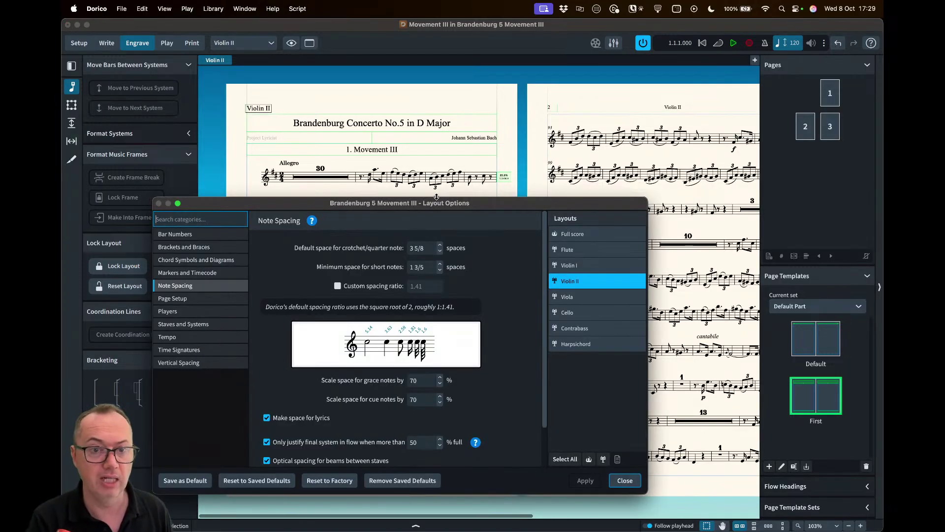
pyautogui.click(418, 248)
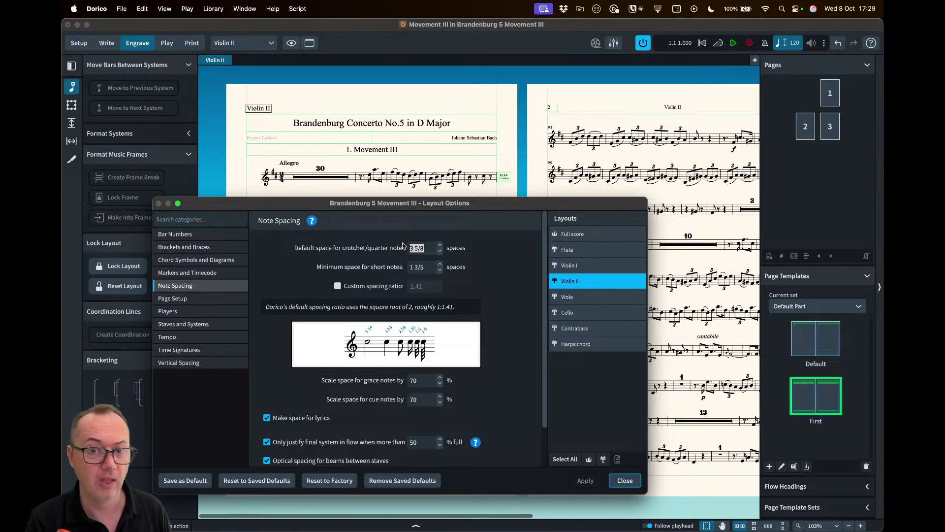
pyautogui.write('4')
pyautogui.press('Tab')
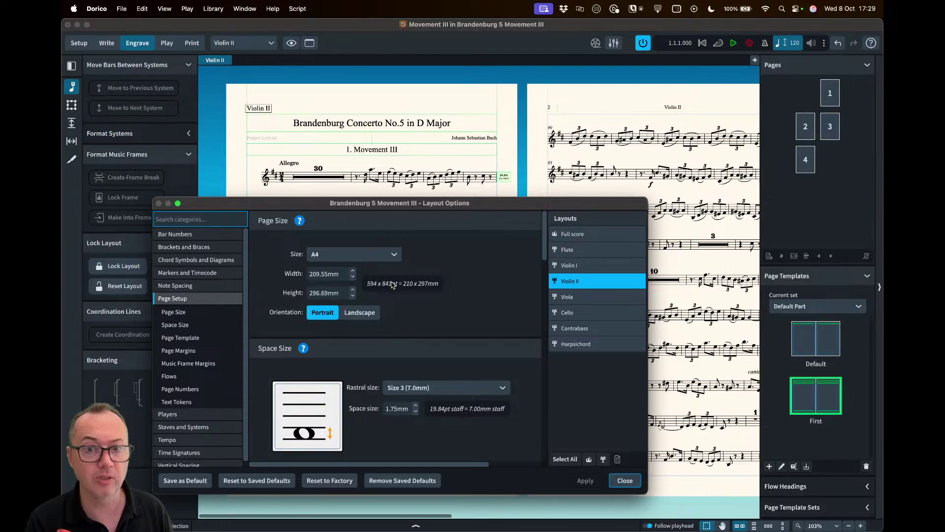
# - Try rastral size Size 4 (6.5mm) for Violin II, restore Size 3 (7.0mm), and close the Layout Options
pyautogui.click(416, 391)
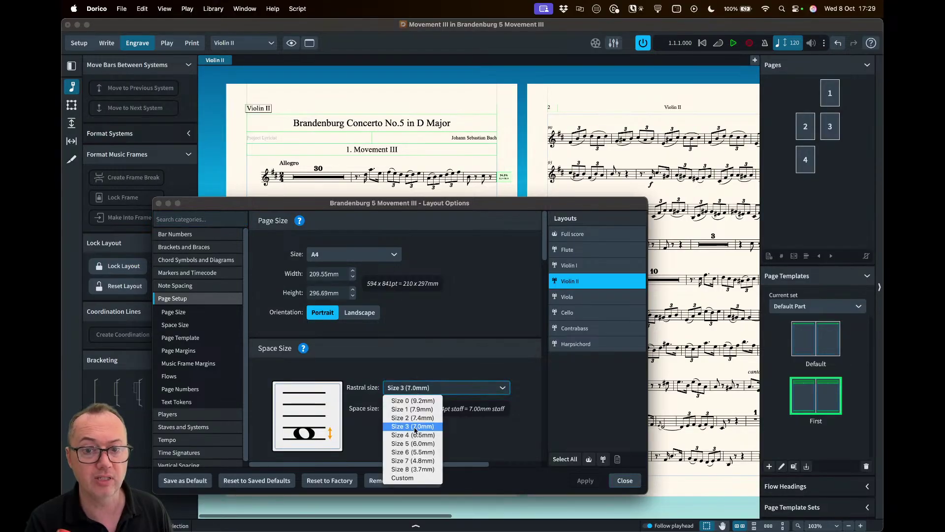
pyautogui.click(413, 435)
pyautogui.click(579, 479)
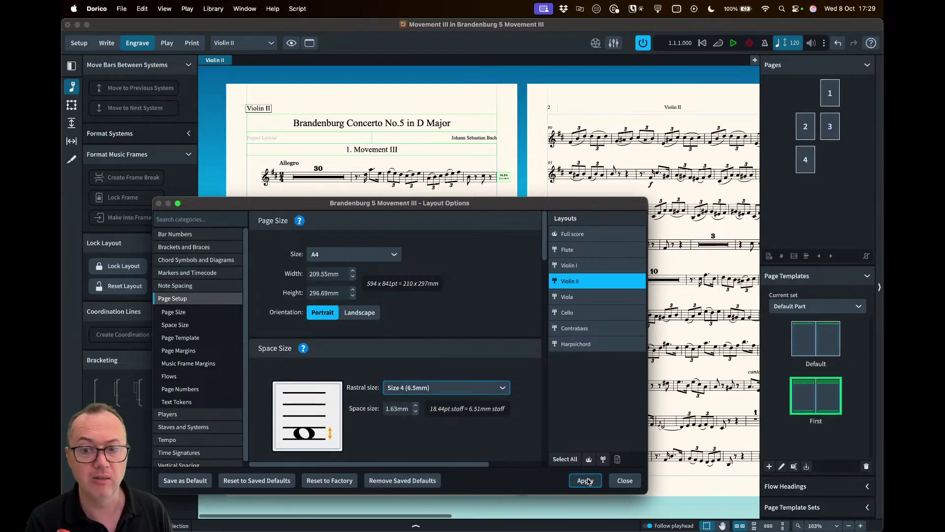
pyautogui.click(448, 388)
pyautogui.click(429, 428)
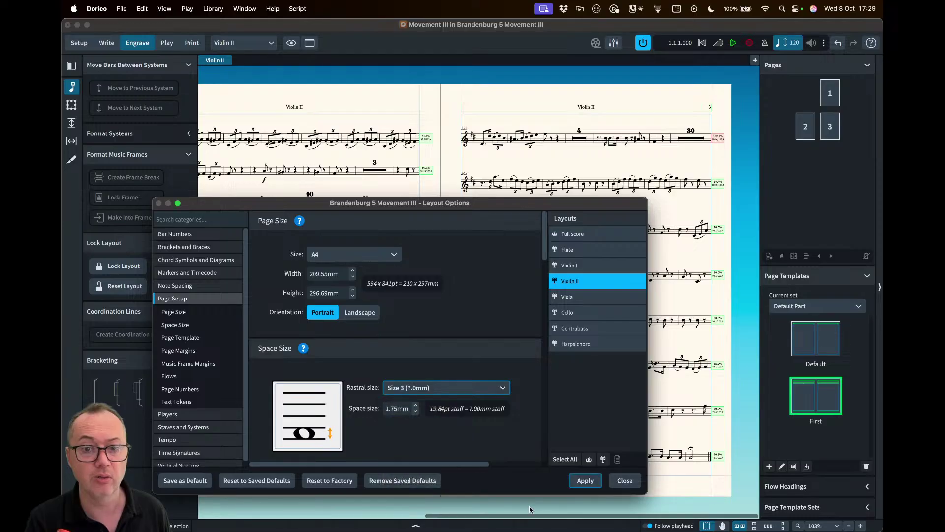
pyautogui.click(585, 480)
pyautogui.click(624, 480)
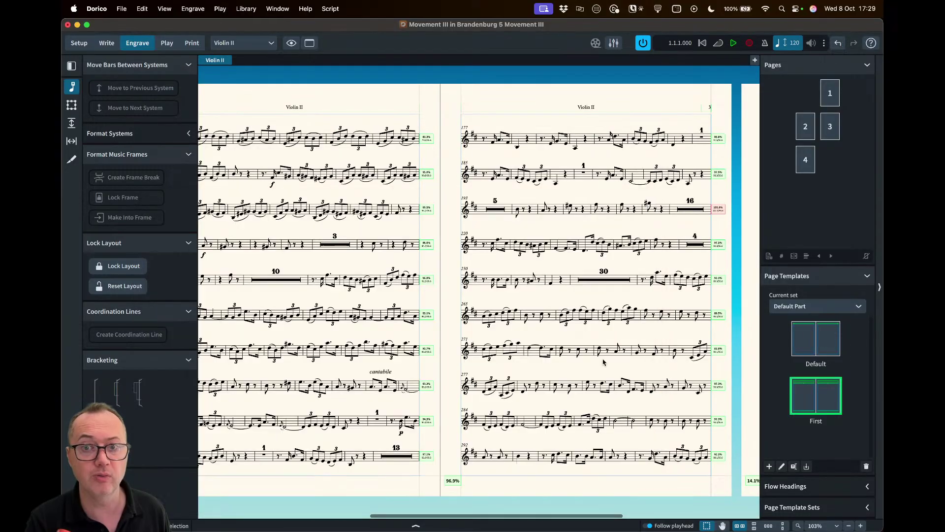
# - Review the Violin II pages at the restored staff size, from the last page back to the first
pyautogui.hscroll(5, 592, 215)
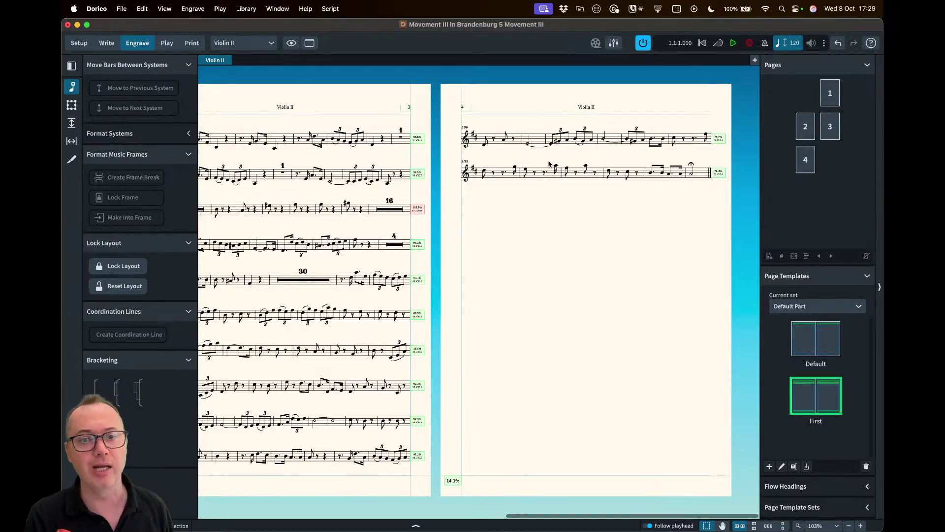
pyautogui.hscroll(-3, 549, 164)
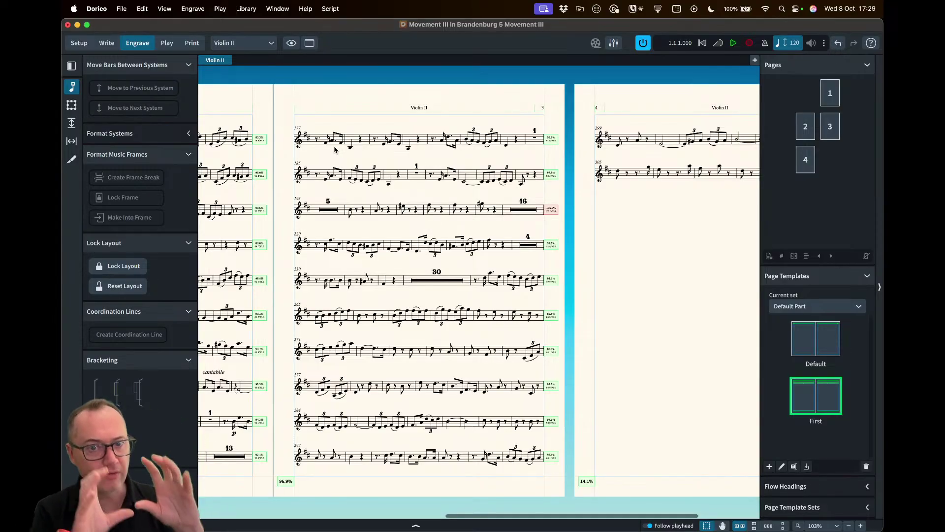
pyautogui.hscroll(-2, 334, 150)
pyautogui.hscroll(-10, 334, 150)
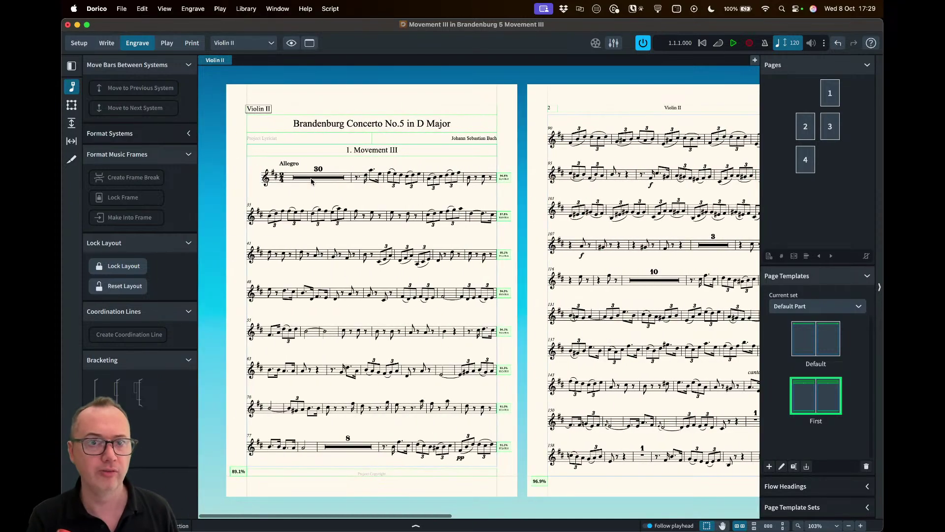
# - Open the full score layout at its first page and switch to Write mode
pyautogui.click(234, 43)
pyautogui.click(235, 56)
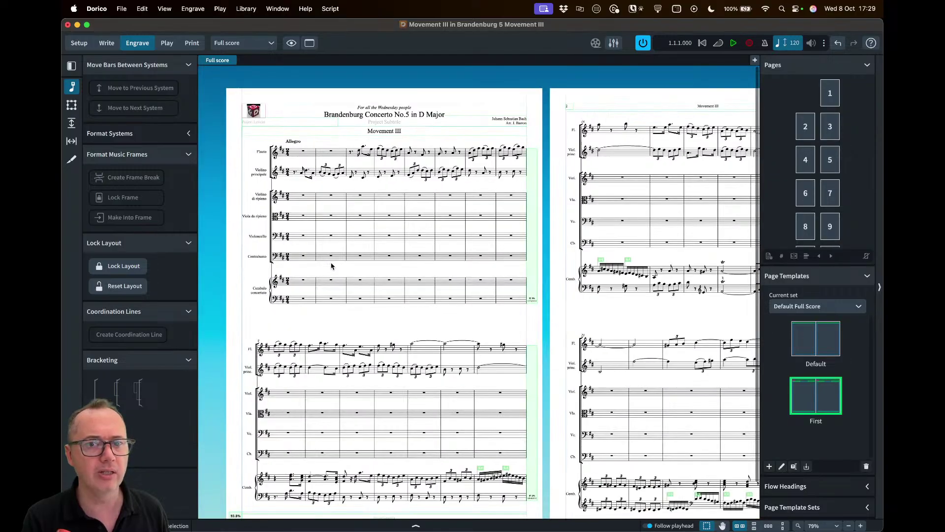
pyautogui.scroll(-2, 331, 266)
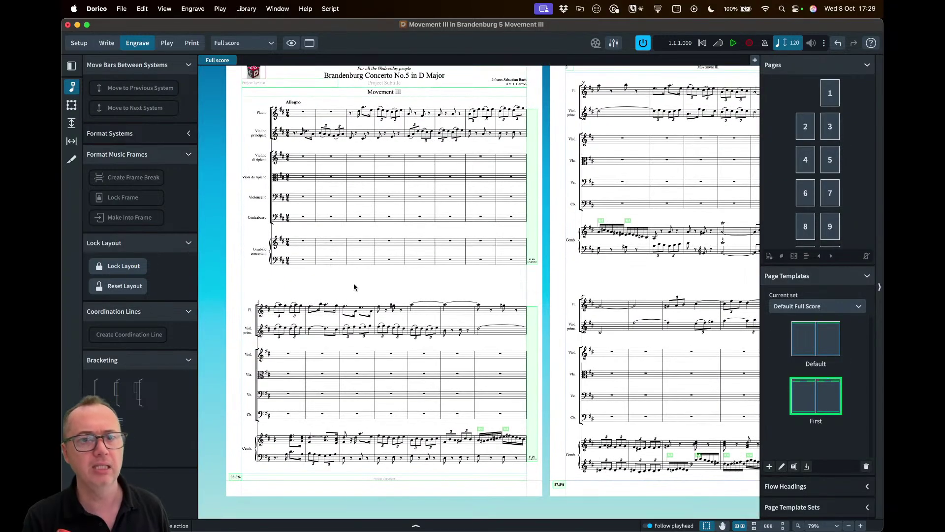
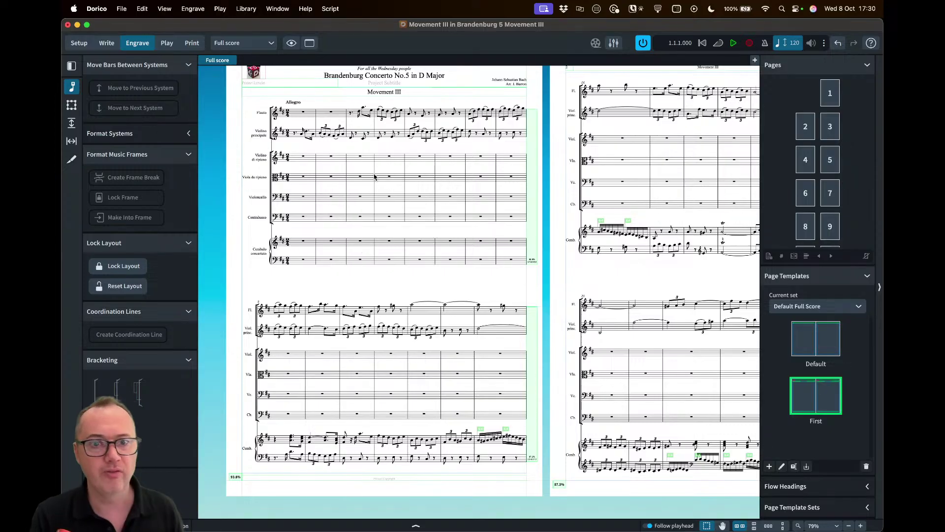
pyautogui.scroll(3, 369, 172)
pyautogui.scroll(10, 369, 172)
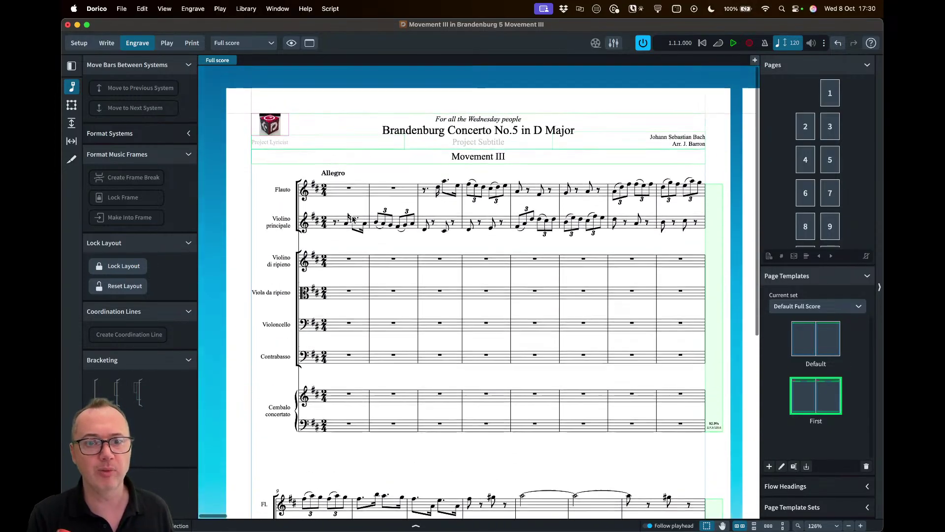
pyautogui.press('super+2')
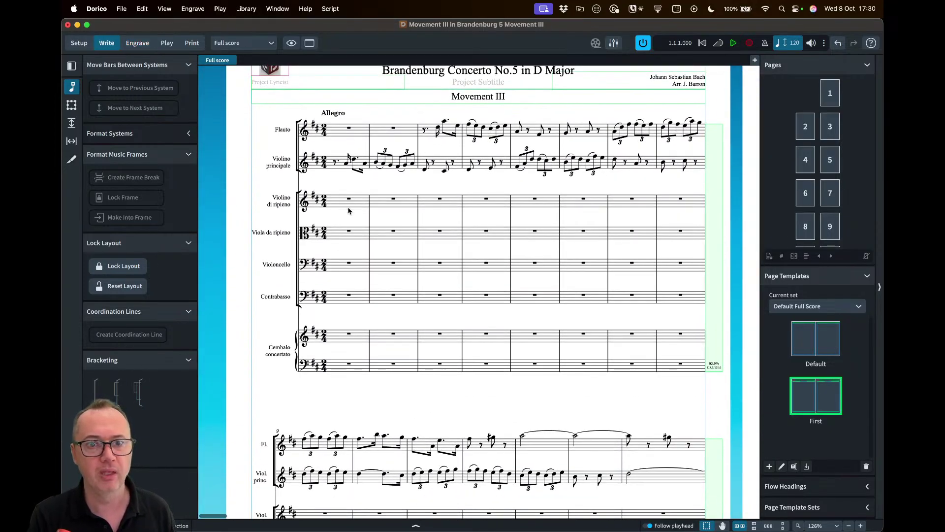
# - Create a cue from Violino principale [Group 1] over the rests in bars 1–3 of the Violino di ripieno staff
pyautogui.click(287, 199)
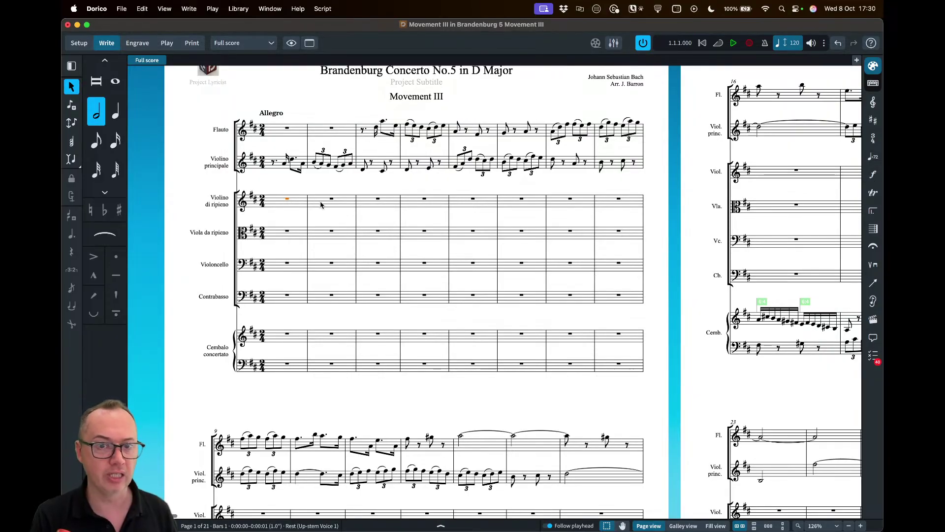
pyautogui.keyDown('shift'); pyautogui.click(375, 199); pyautogui.keyUp('shift')
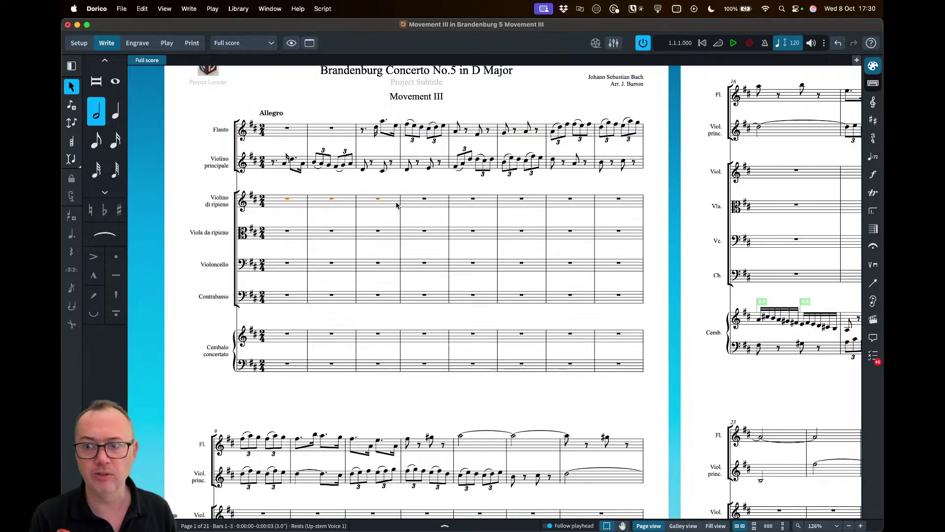
pyautogui.click(873, 300)
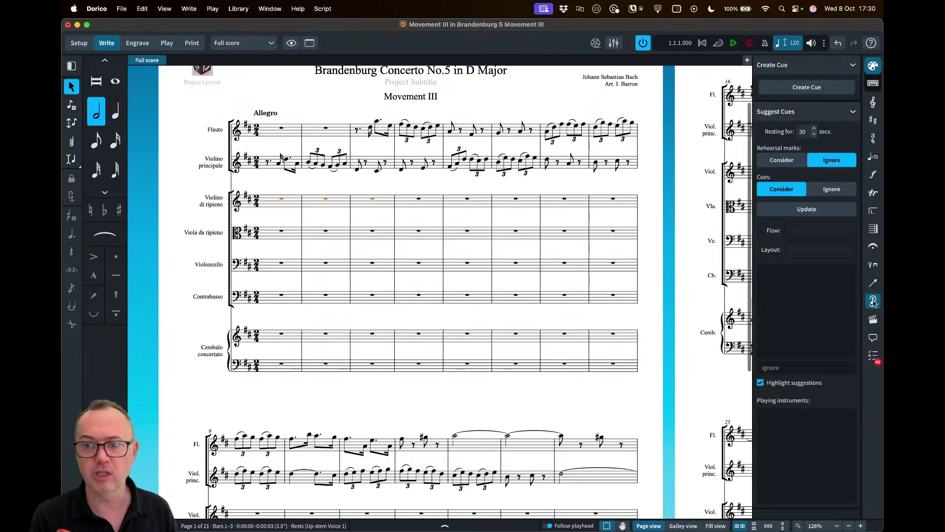
pyautogui.click(802, 88)
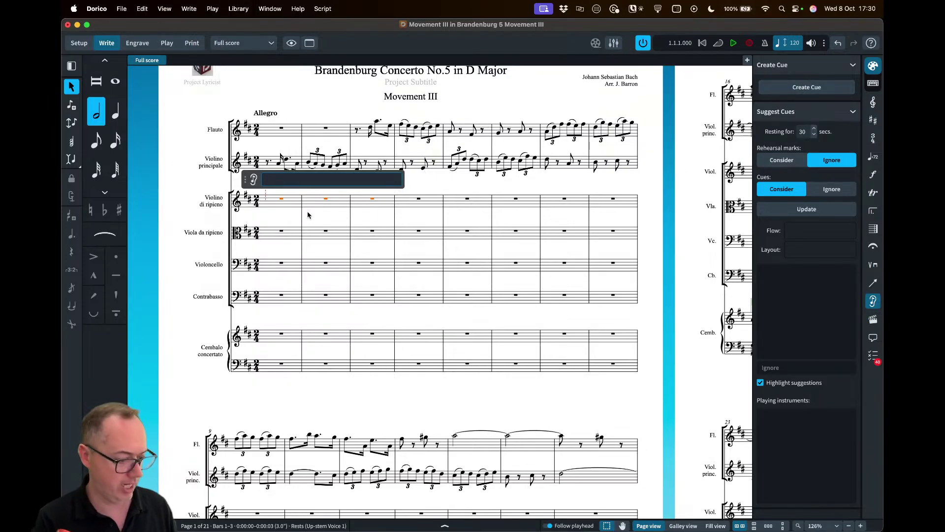
pyautogui.write('vio')
pyautogui.press('Down')
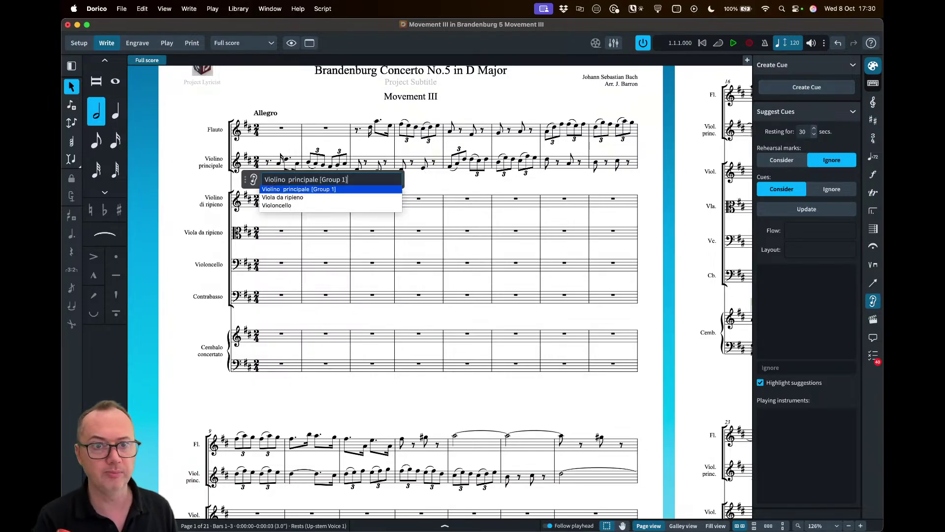
pyautogui.press('Return')
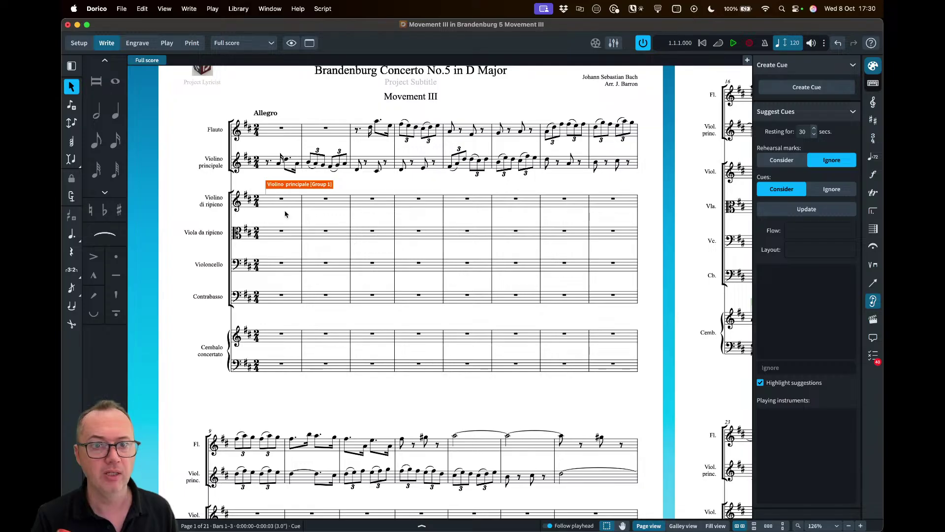
# - Check the Violino principale cue in the Violin II part layout, and undo its creation
pyautogui.press('Escape')
pyautogui.click(288, 186)
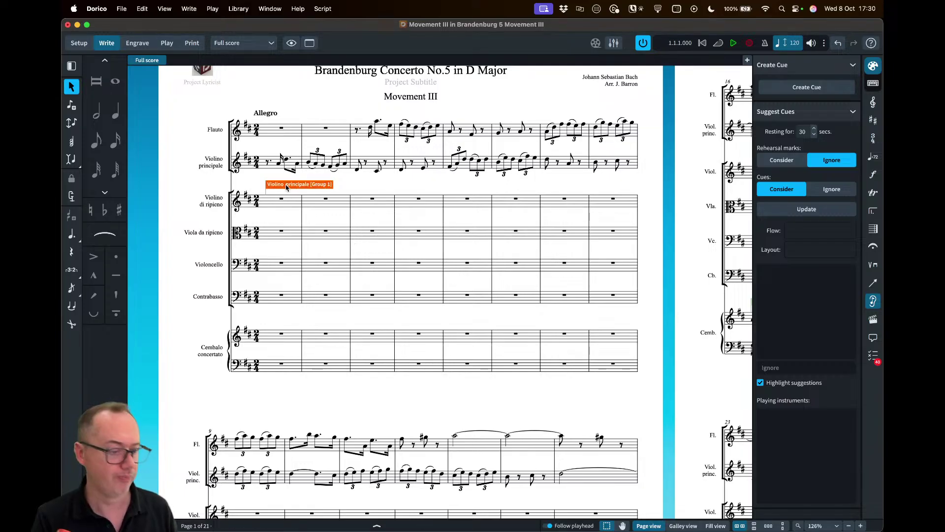
pyautogui.press('w')
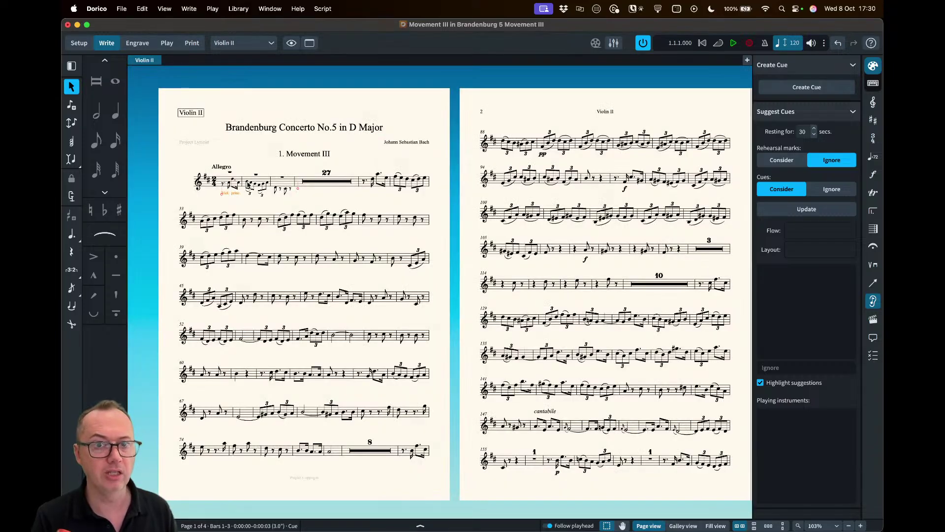
pyautogui.scroll(5, 248, 185)
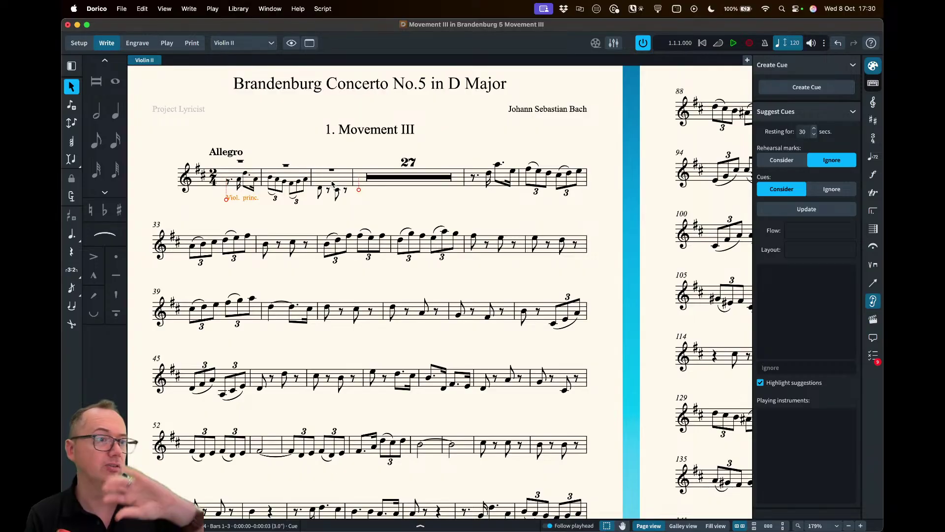
pyautogui.press('super+z')
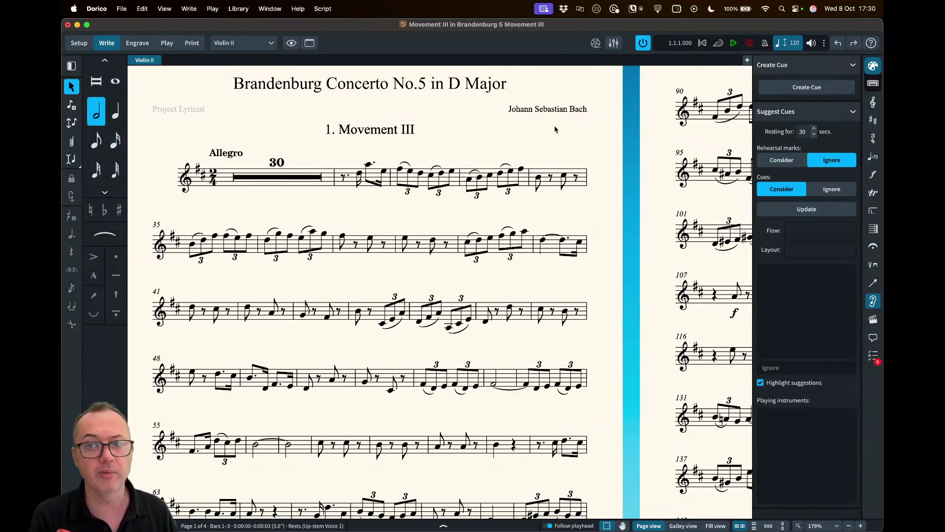
# - Return to the full score layout and clear the selection of rests in the Violino di ripieno staff
pyautogui.click(243, 43)
pyautogui.click(245, 57)
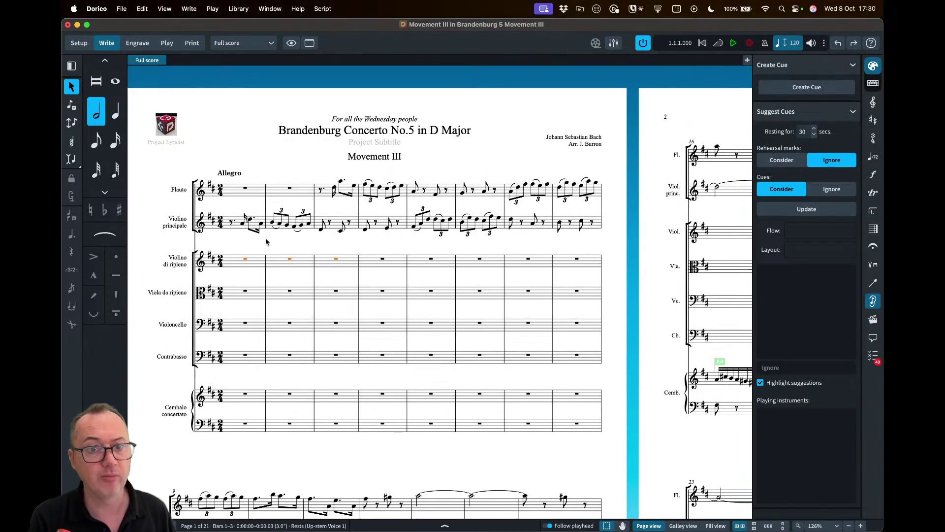
pyautogui.click(266, 242)
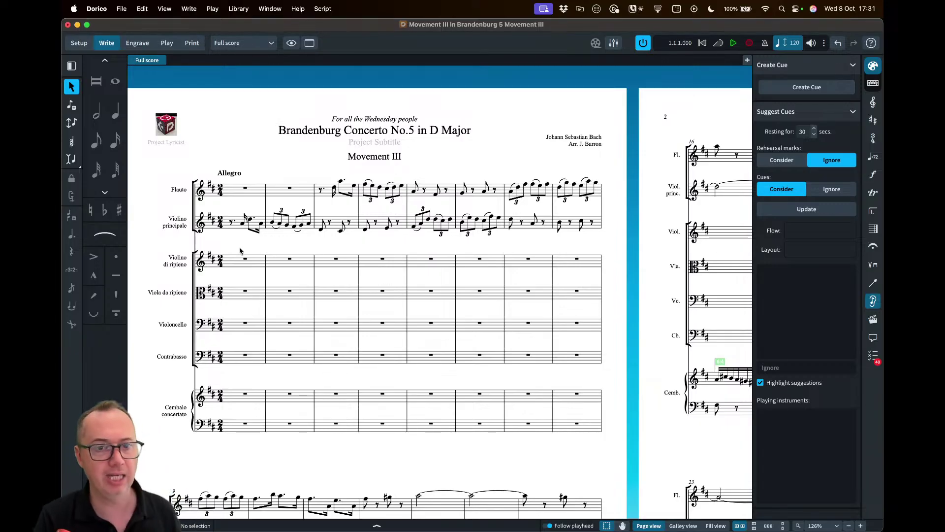
pyautogui.scroll(-3, 239, 245)
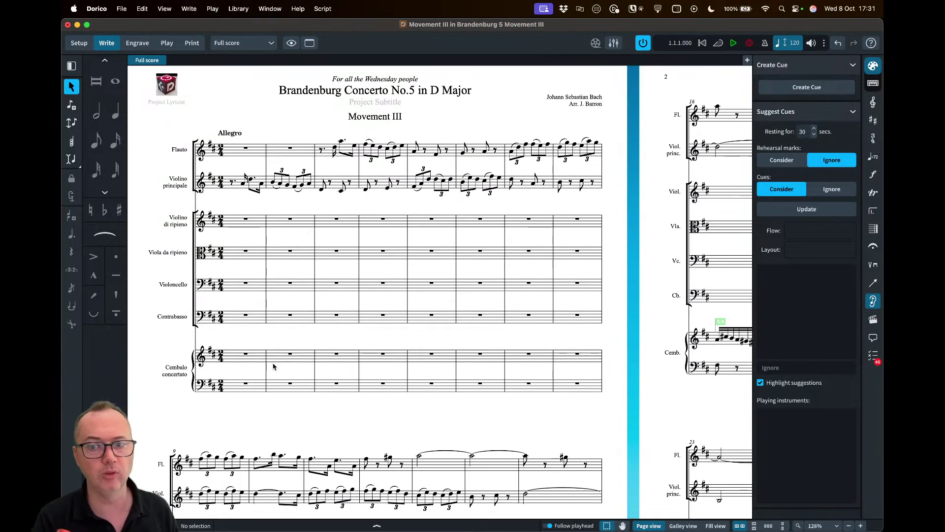
# - Set the staff size of both Cembalo concertato staves to 75% from bar 1 of the full score
pyautogui.scroll(-2, 424, 314)
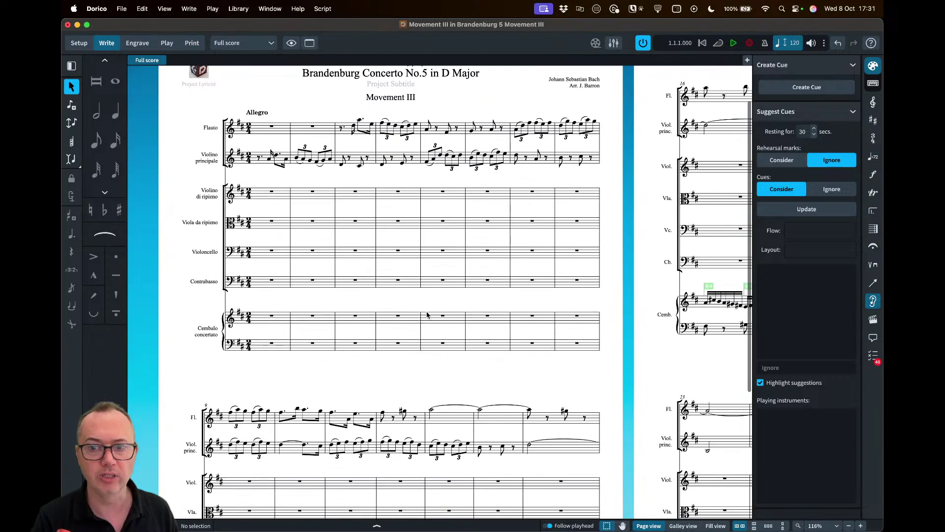
pyautogui.click(271, 318)
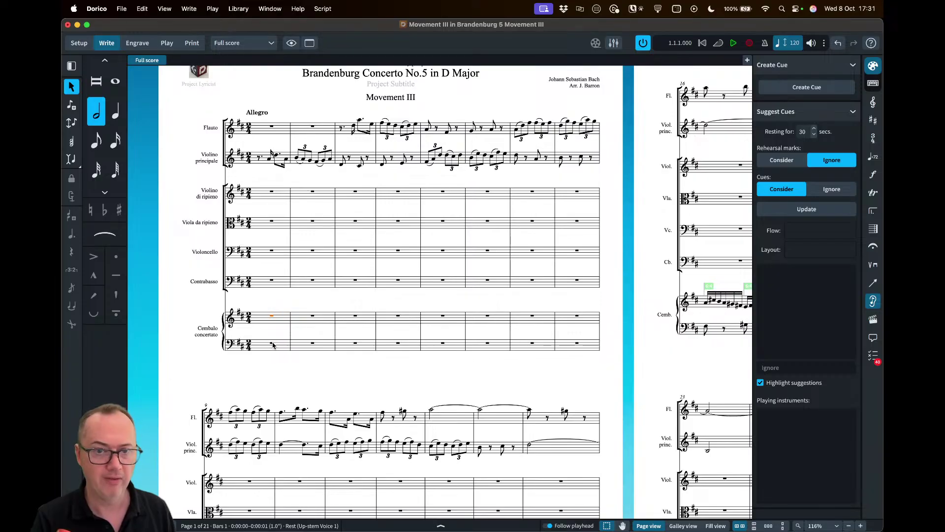
pyautogui.keyDown('shift'); pyautogui.click(272, 343); pyautogui.keyUp('shift')
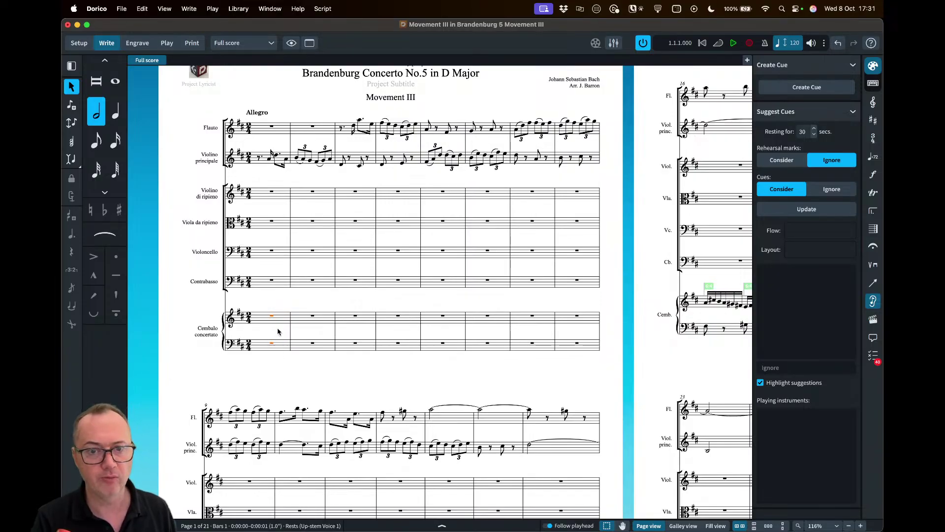
pyautogui.rightClick(277, 332)
pyautogui.moveTo(324, 416)
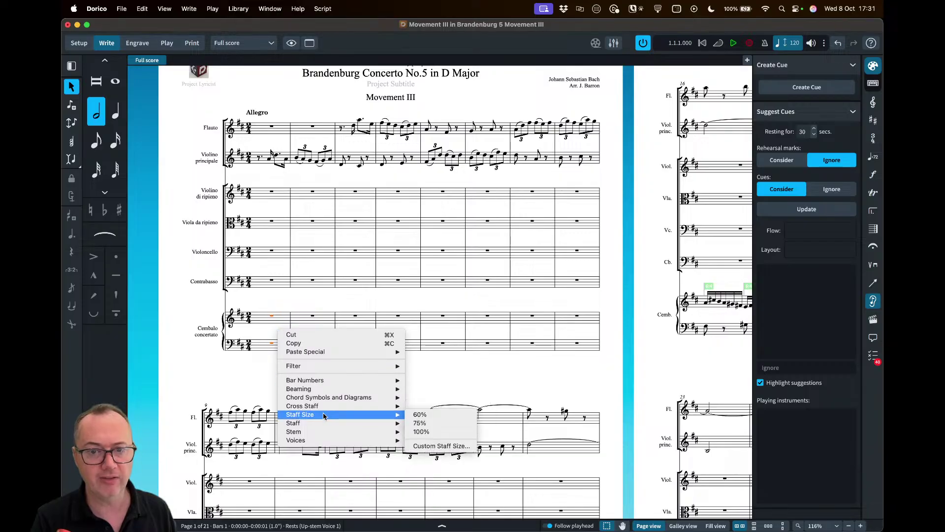
pyautogui.click(419, 423)
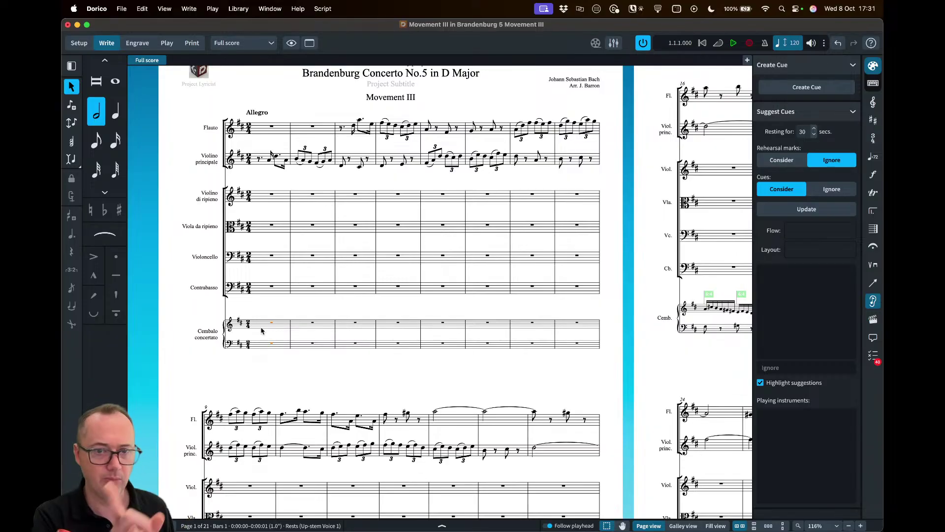
# - Check the reduced Cembalo staves on the following pages, and undo the staff size change
pyautogui.hscroll(10, 262, 330)
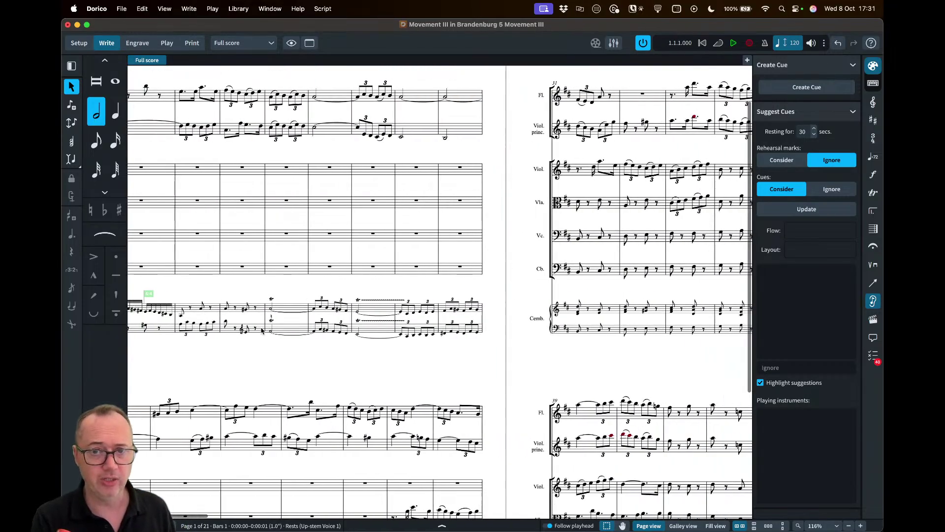
pyautogui.hscroll(8, 539, 309)
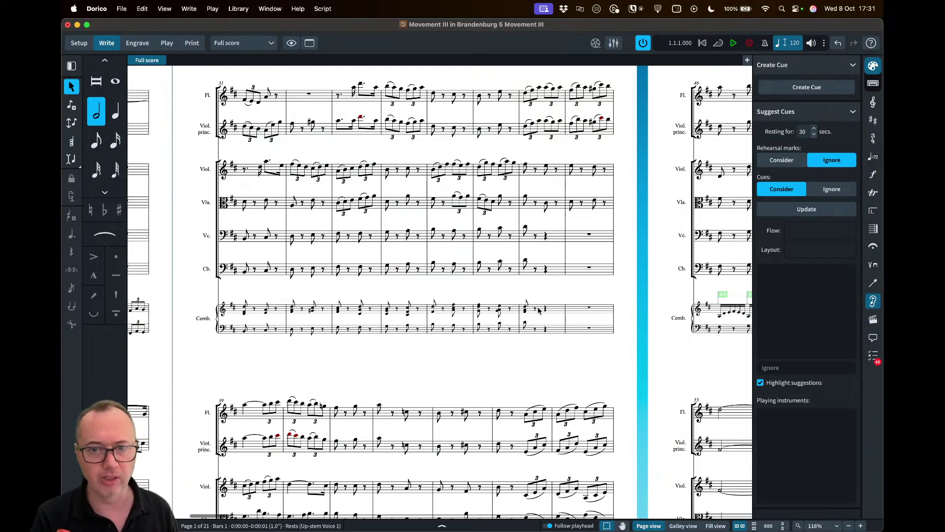
pyautogui.hscroll(-15, 361, 321)
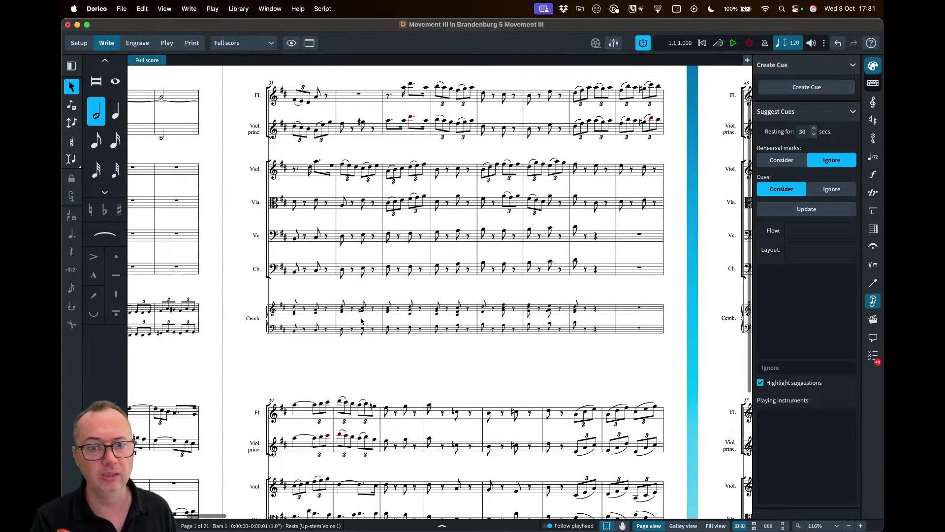
pyautogui.hscroll(-4, 482, 322)
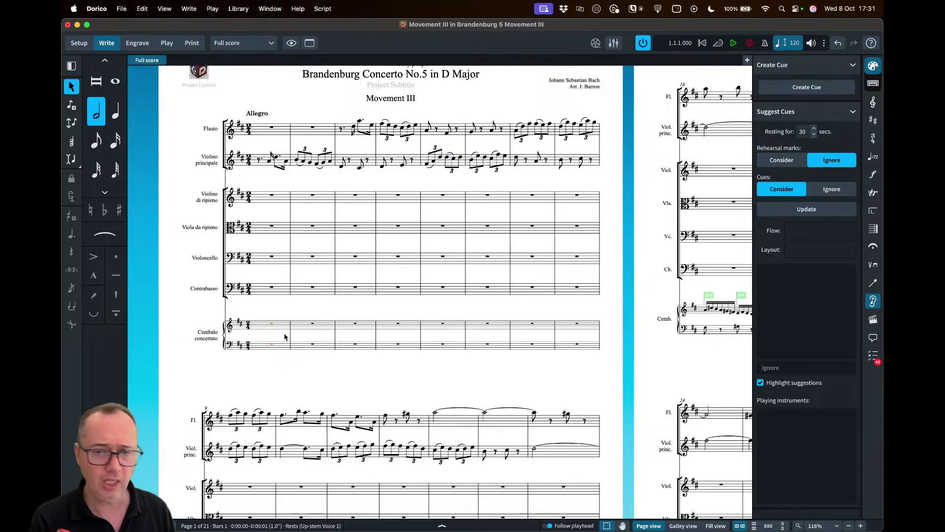
pyautogui.press('super+z')
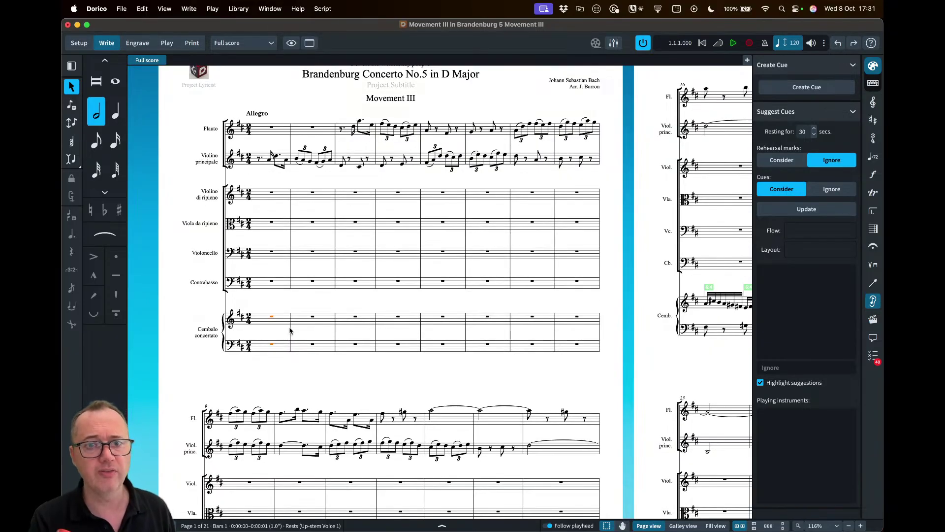
# - Create a system break in Engrave mode at the first Flauto note of bar 16 on page 2
pyautogui.press('super+minus')
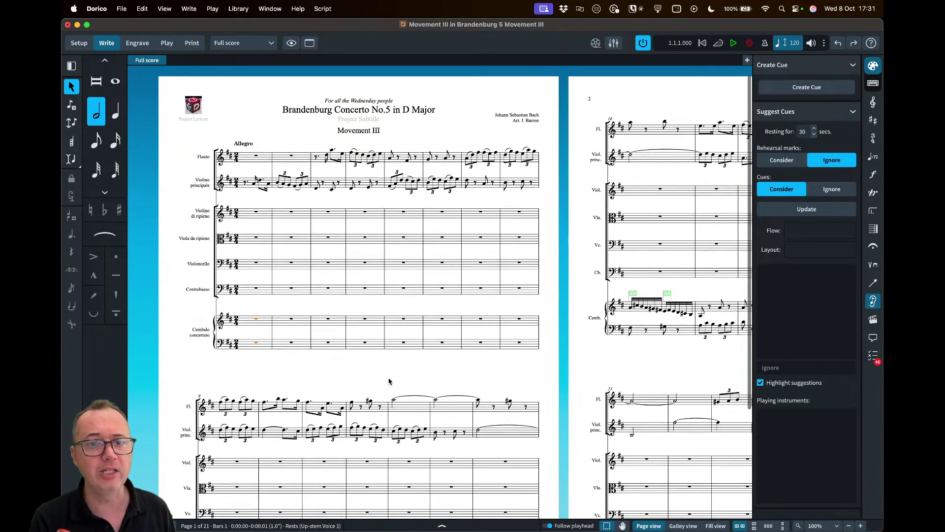
pyautogui.scroll(-3, 388, 382)
pyautogui.hscroll(5, 374, 455)
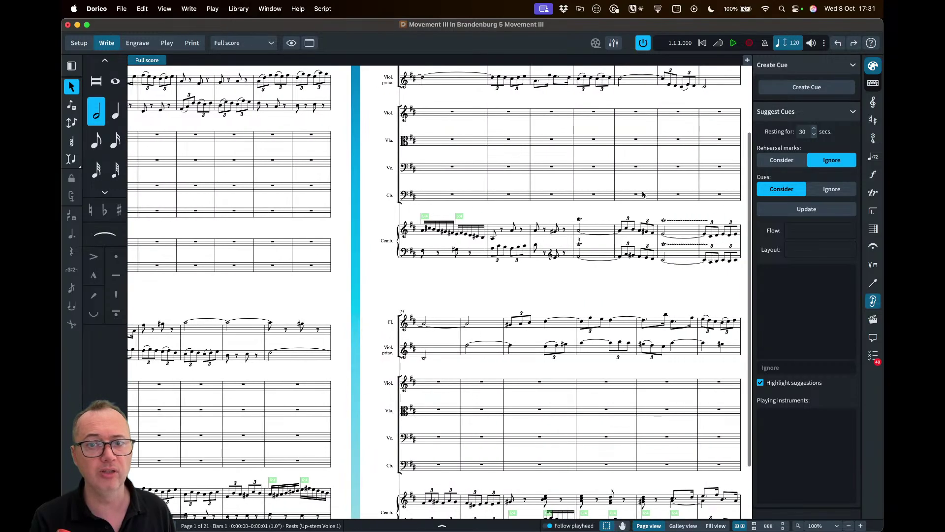
pyautogui.scroll(-5, 466, 291)
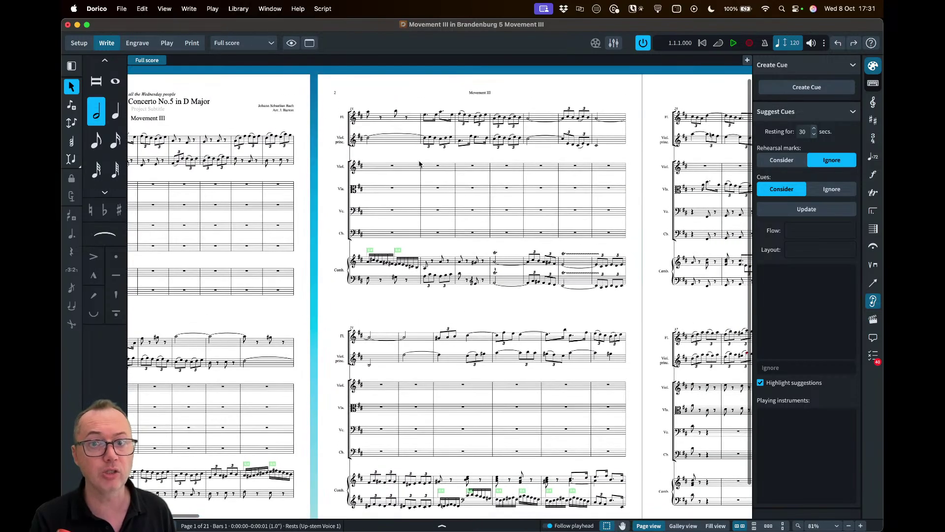
pyautogui.hscroll(3, 419, 164)
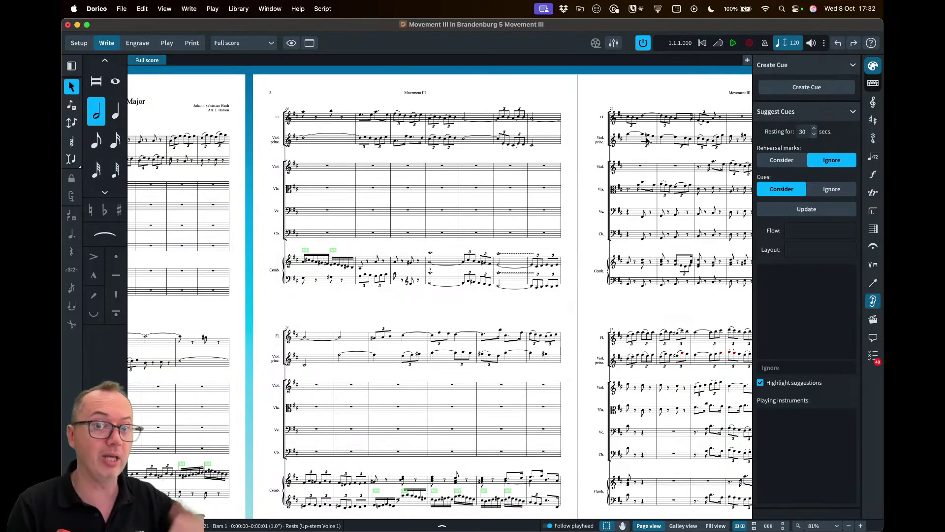
pyautogui.scroll(-2, 288, 181)
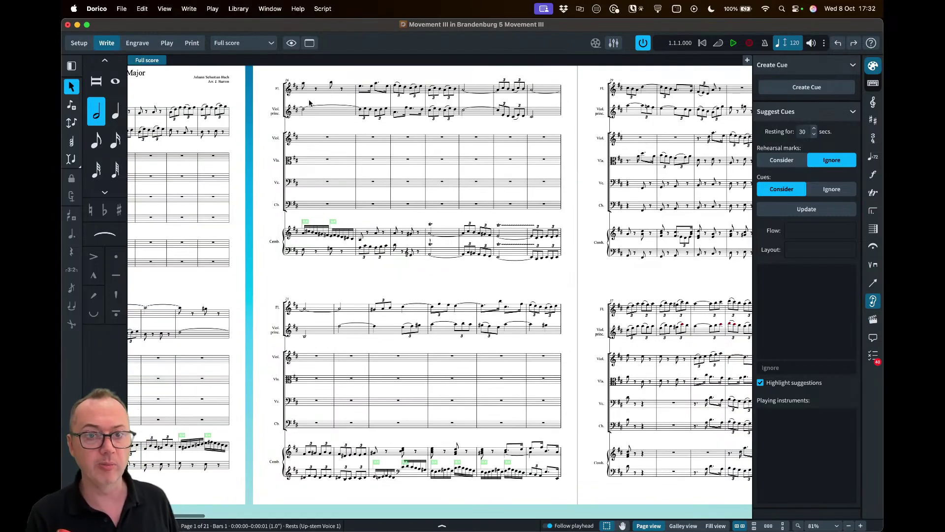
pyautogui.click(302, 86)
pyautogui.hscroll(-5, 305, 110)
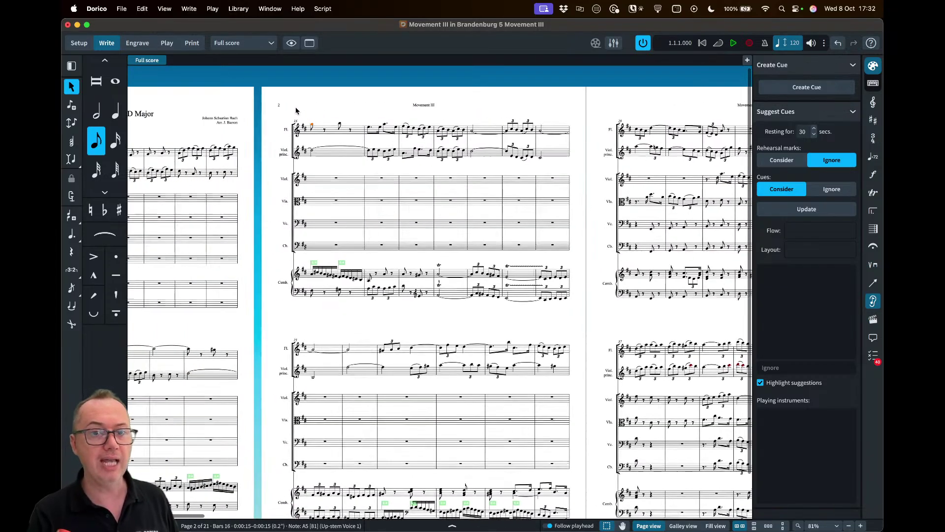
pyautogui.scroll(1, 312, 117)
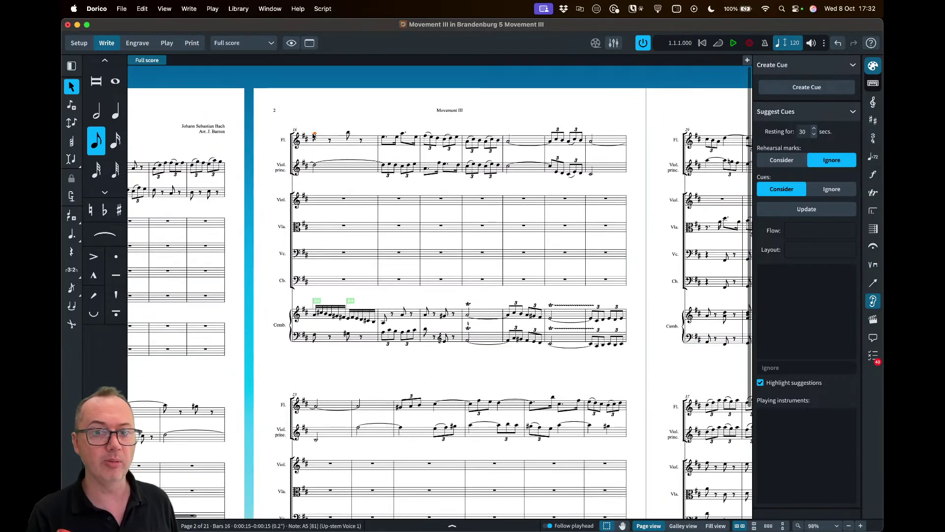
pyautogui.click(137, 44)
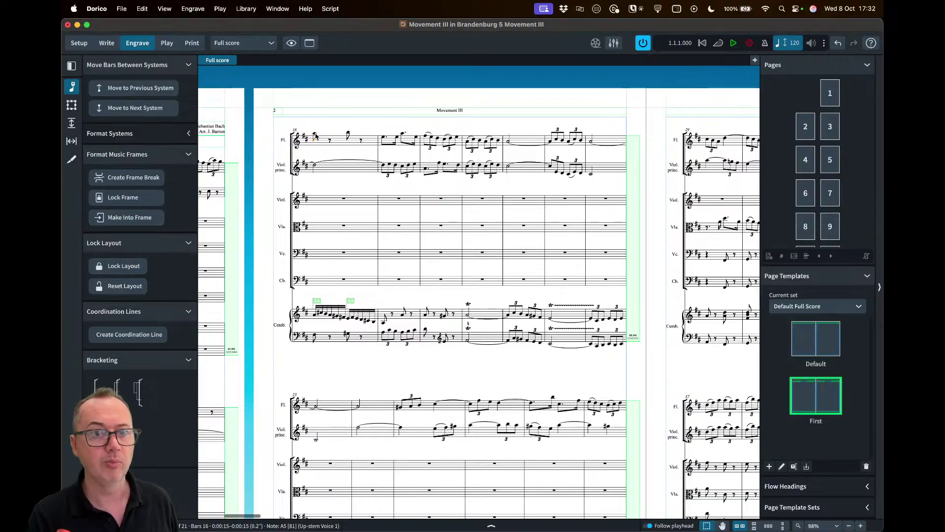
pyautogui.click(118, 133)
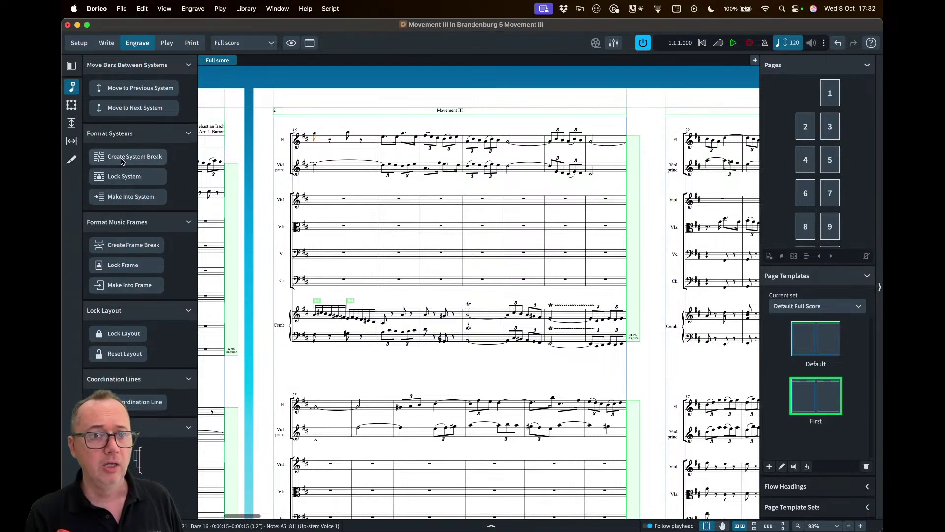
pyautogui.click(122, 162)
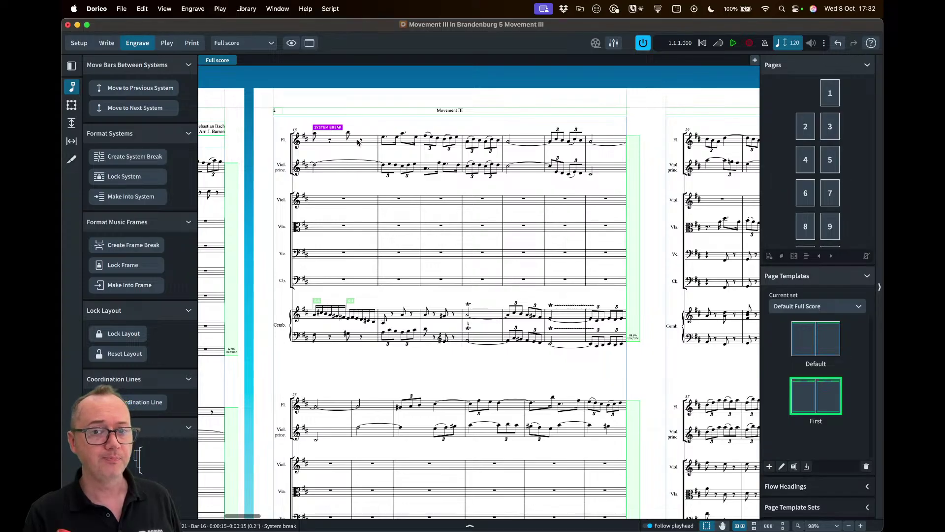
# - Check the full score's Page Setup layout options, and set the bar 16 system break's space size to 1.45 mm
pyautogui.click(462, 524)
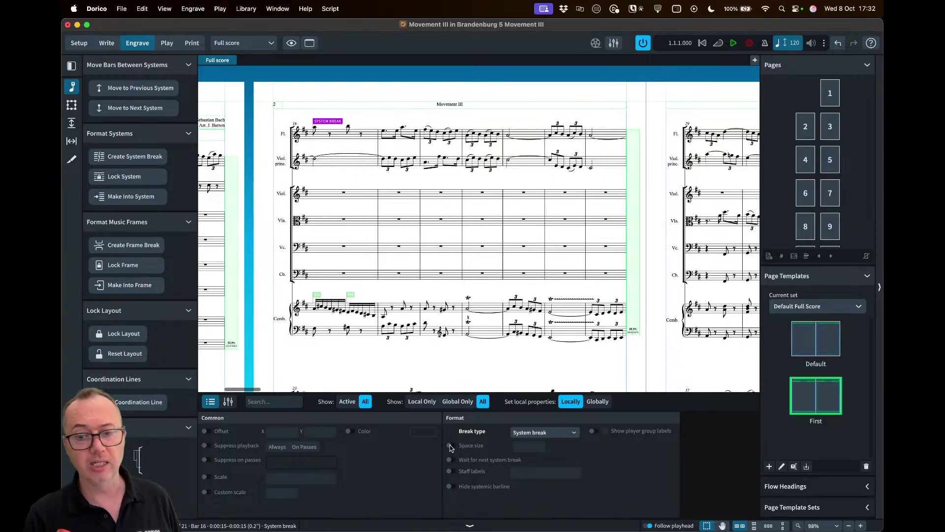
pyautogui.press('super+shift+l')
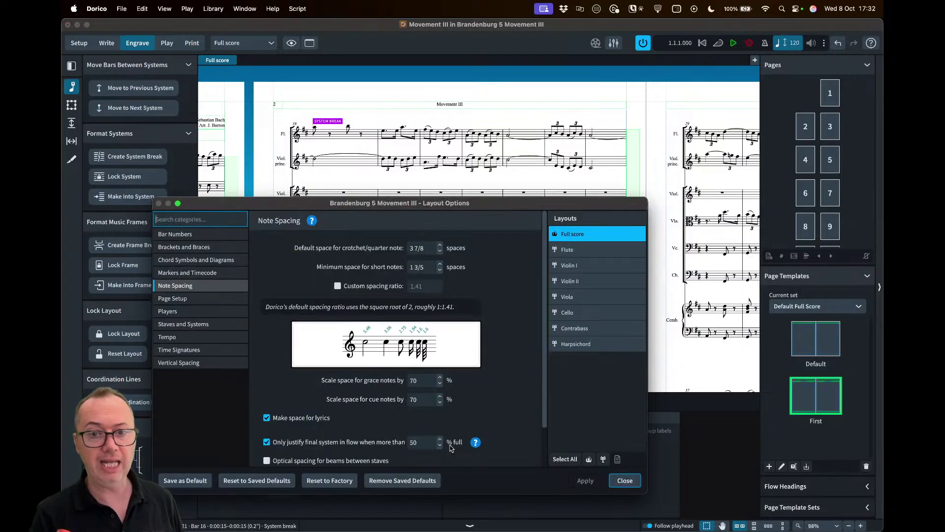
pyautogui.click(232, 299)
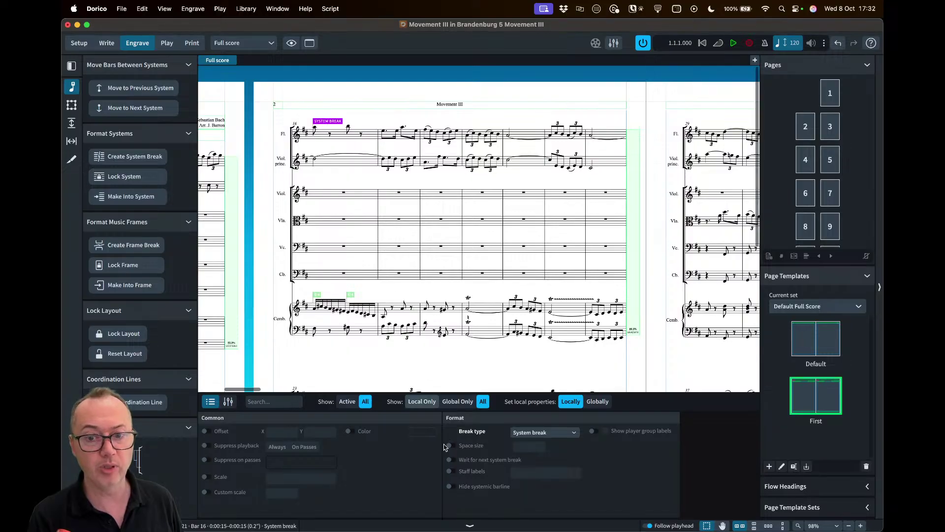
pyautogui.click(454, 445)
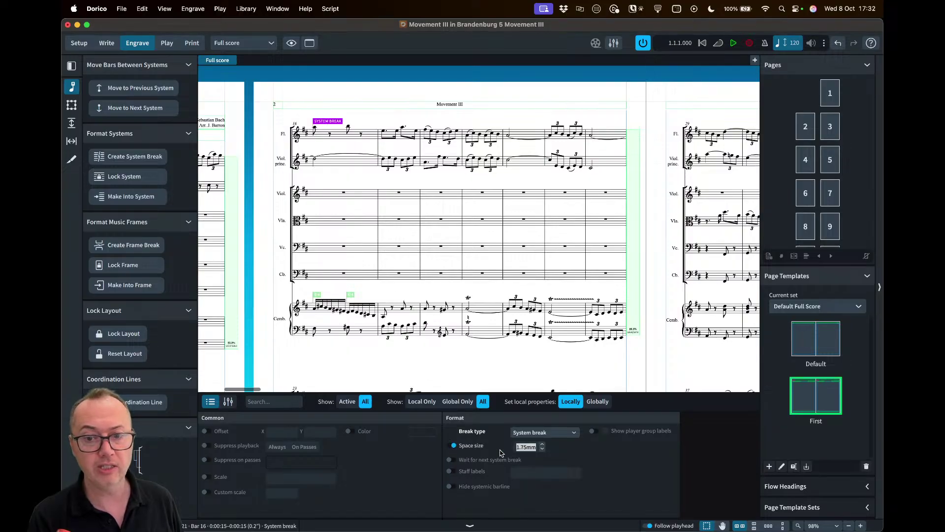
pyautogui.click(542, 449)
pyautogui.click(543, 449)
pyautogui.click(543, 450)
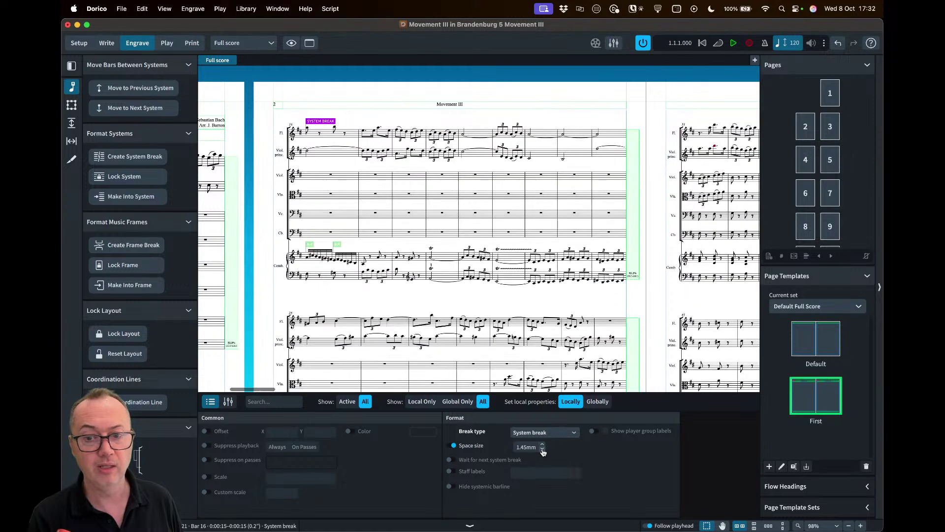
# - Compare the staff size across the first three pages, and create a system break at bar 33 on page 3
pyautogui.hscroll(-5, 329, 150)
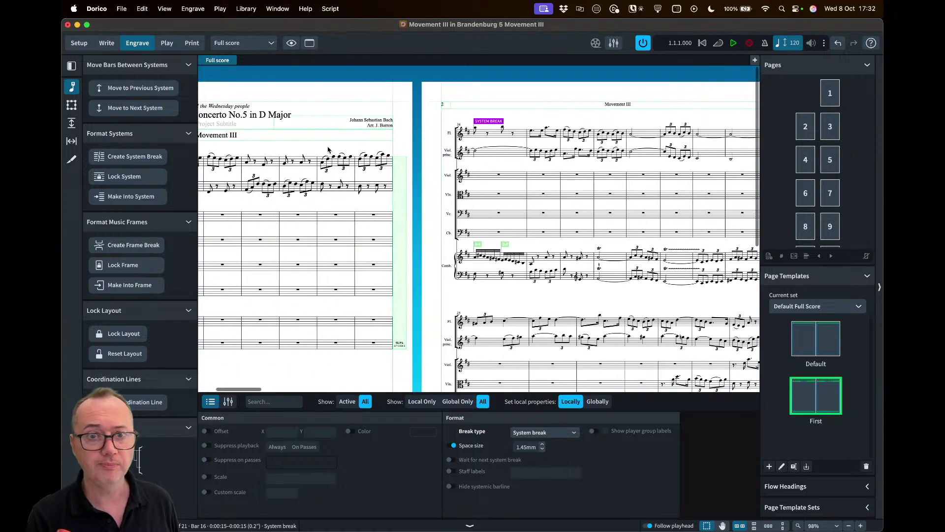
pyautogui.hscroll(5, 315, 179)
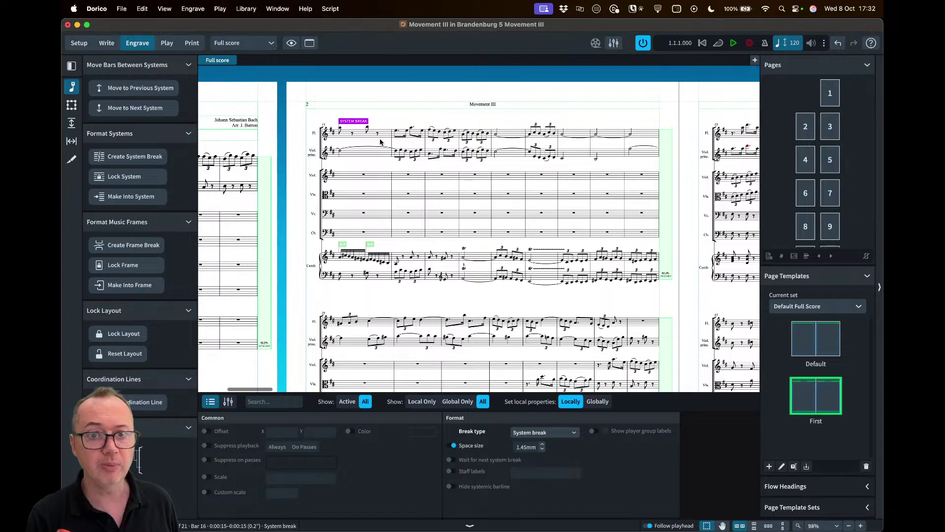
pyautogui.hscroll(3, 380, 142)
pyautogui.hscroll(3, 640, 144)
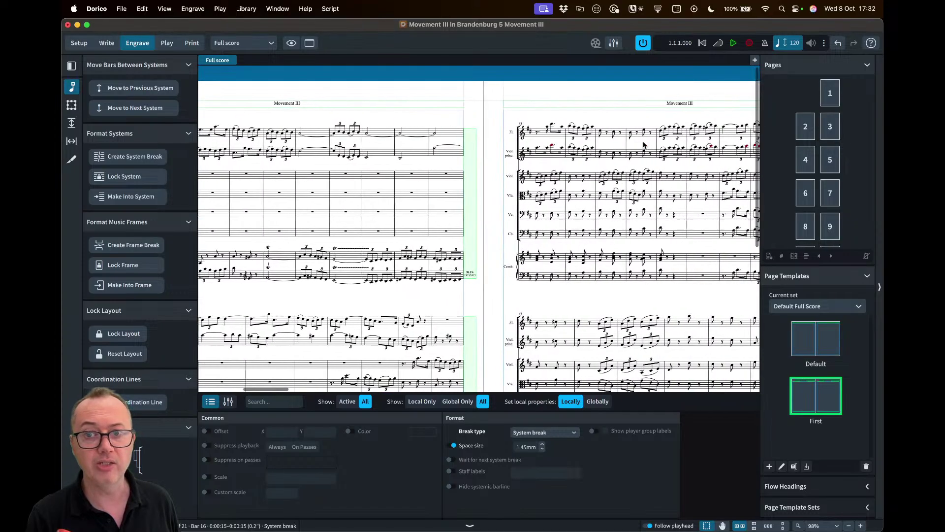
pyautogui.hscroll(-4, 289, 119)
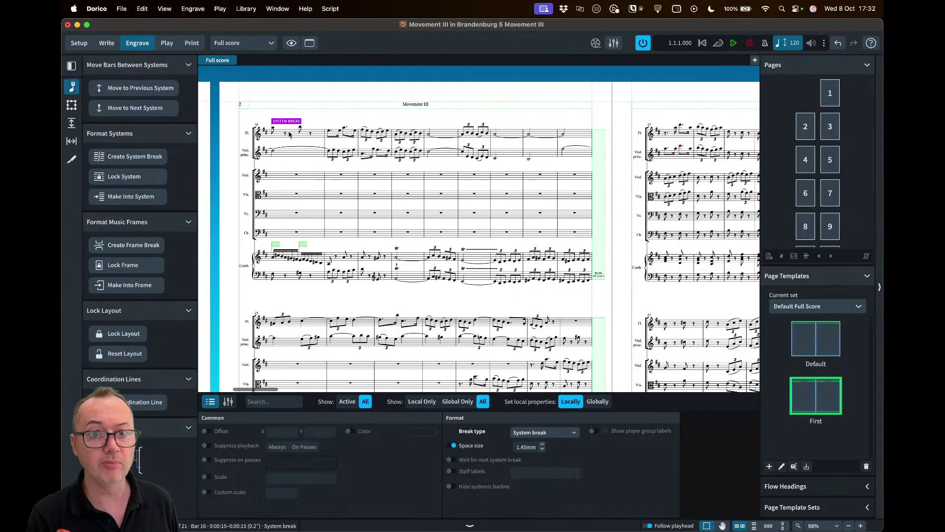
pyautogui.hscroll(5, 292, 135)
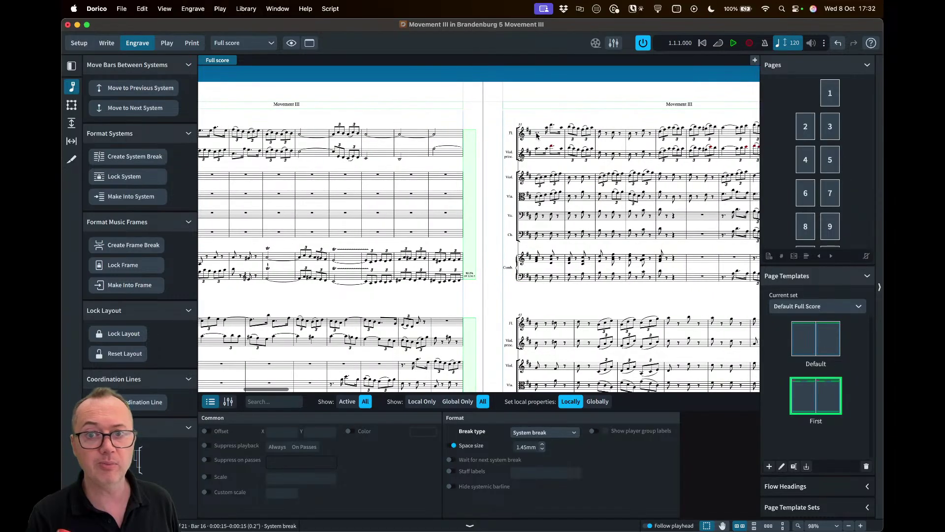
pyautogui.click(537, 134)
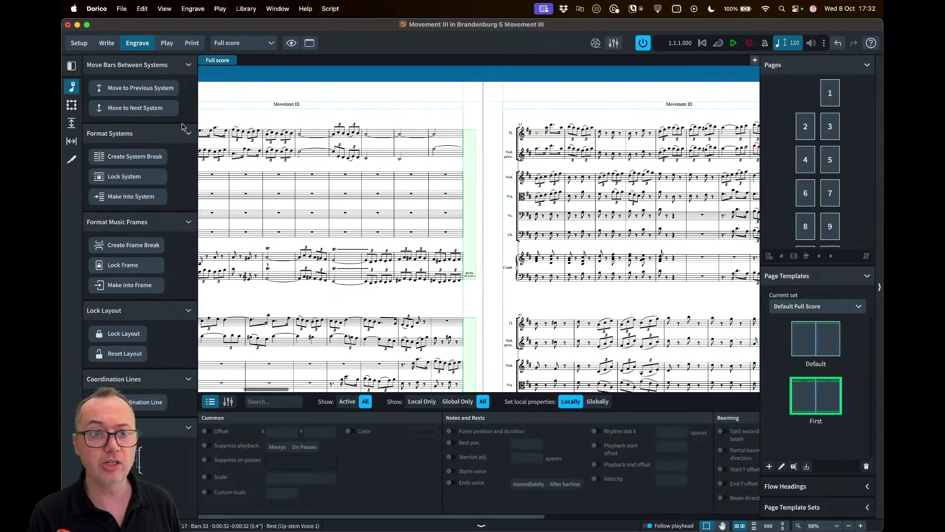
pyautogui.click(144, 157)
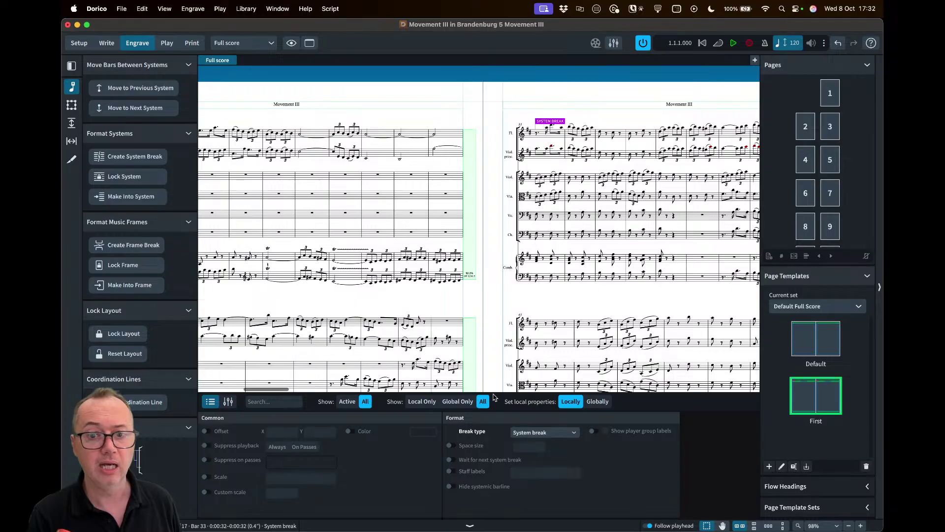
# - Set the space size of the bar 33 system break to 1.75 mm and clear the selection
pyautogui.click(450, 445)
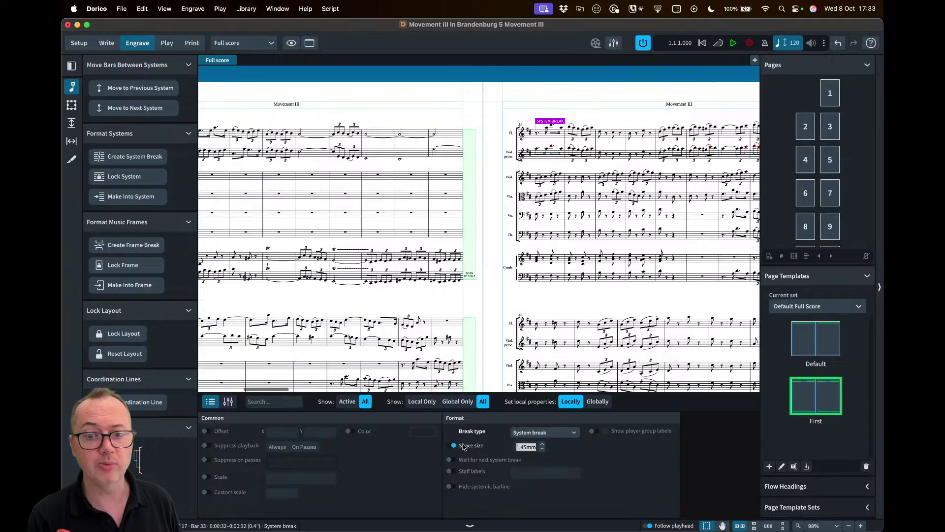
pyautogui.click(542, 445)
pyautogui.click(542, 445)
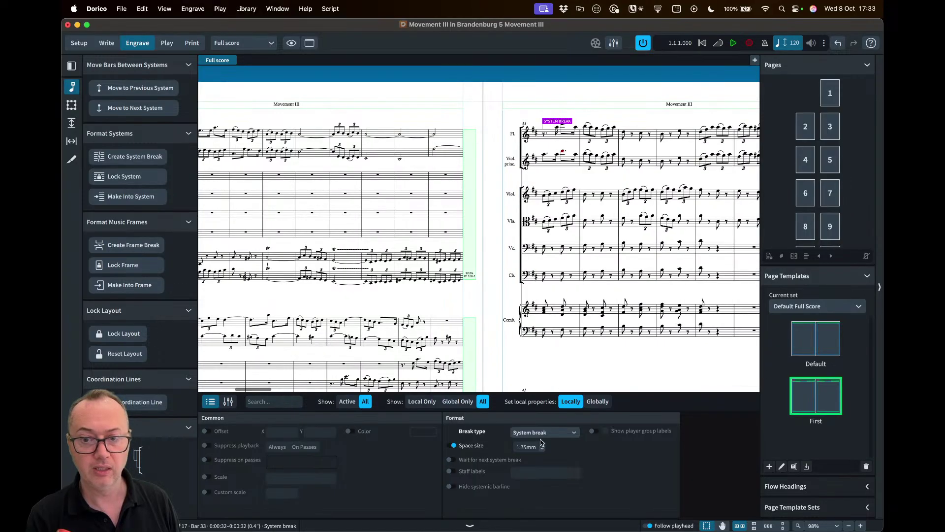
pyautogui.click(530, 343)
pyautogui.press('super+8')
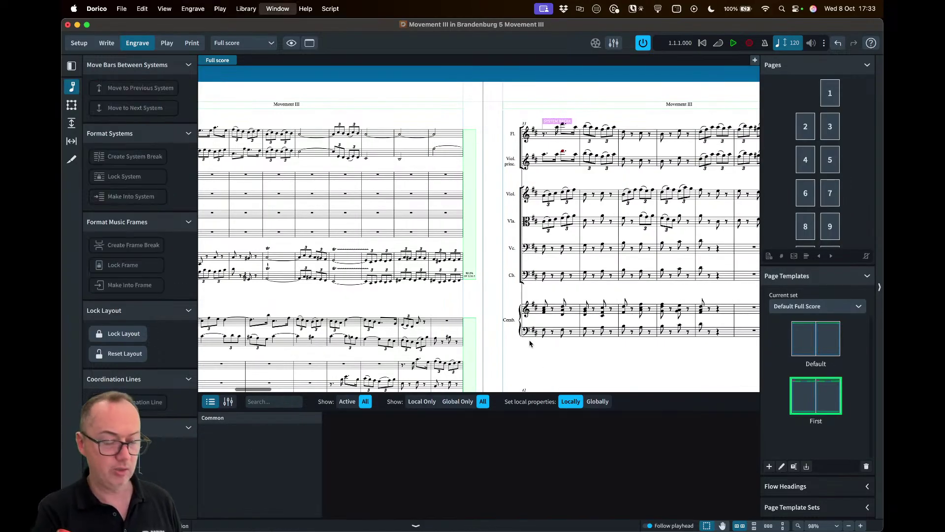
# - Compare the music size on page 1 with the systems starting at the bar 16 and bar 33 system breaks
pyautogui.scroll(-5, 530, 343)
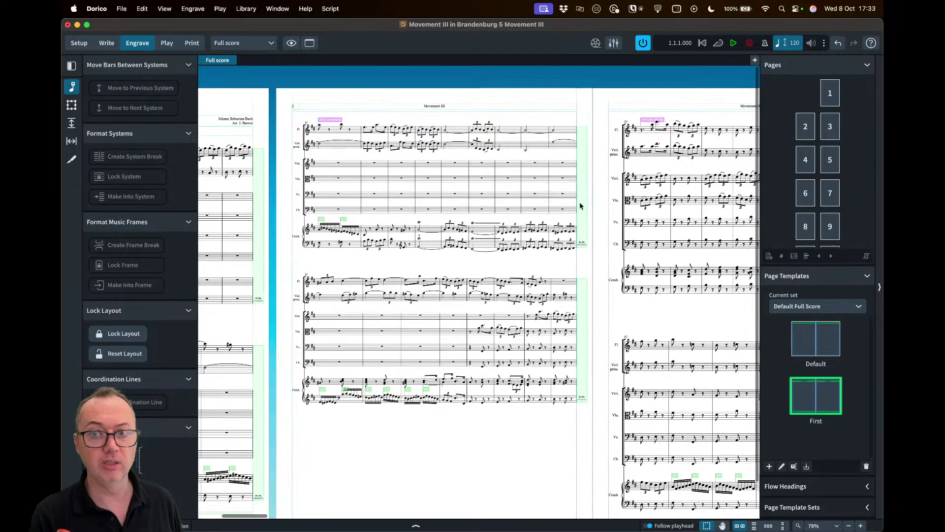
pyautogui.hscroll(-5, 294, 170)
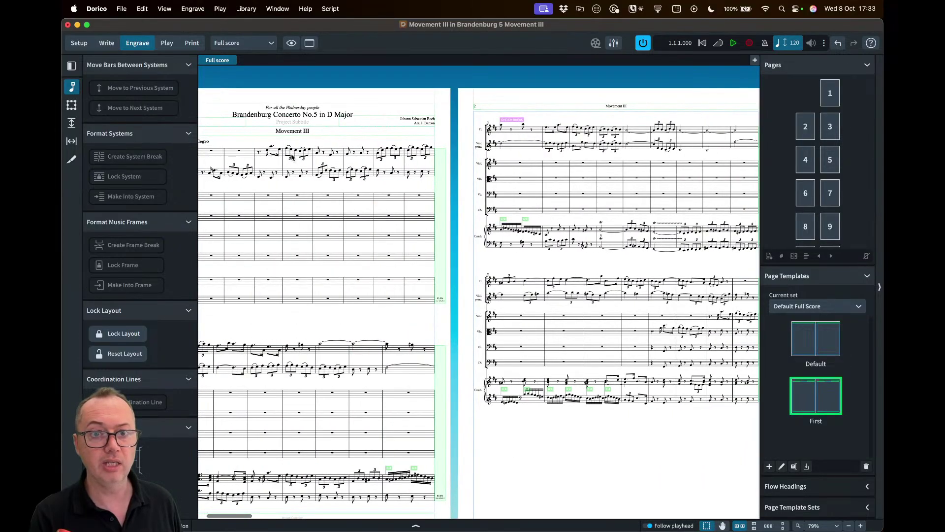
pyautogui.scroll(5, 291, 157)
pyautogui.hscroll(-3, 292, 158)
pyautogui.scroll(3, 292, 158)
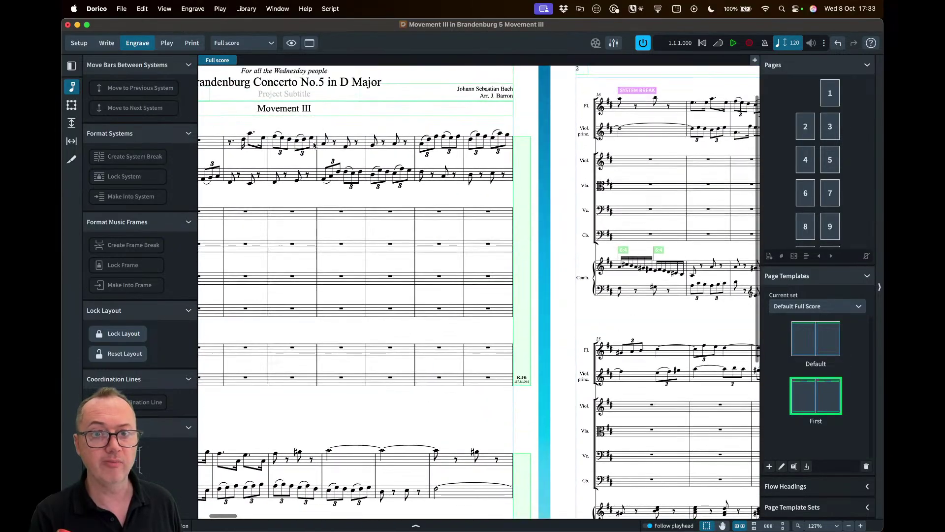
pyautogui.hscroll(5, 325, 157)
pyautogui.scroll(2, 374, 136)
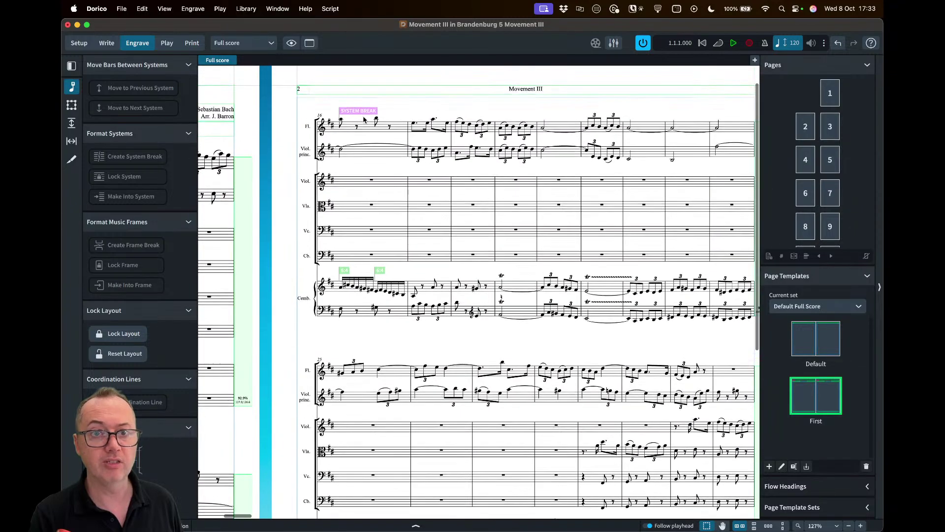
pyautogui.hscroll(8, 426, 339)
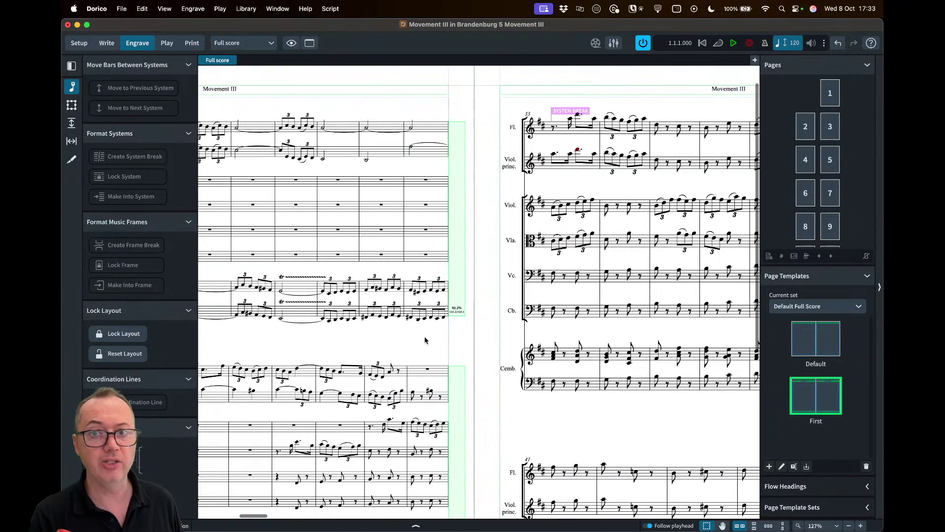
pyautogui.hscroll(-6, 492, 172)
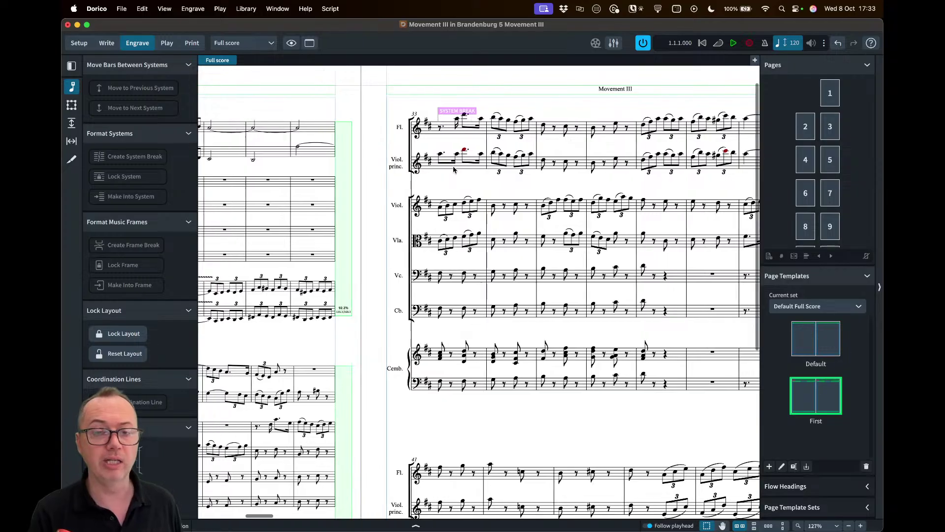
pyautogui.hscroll(-3, 460, 193)
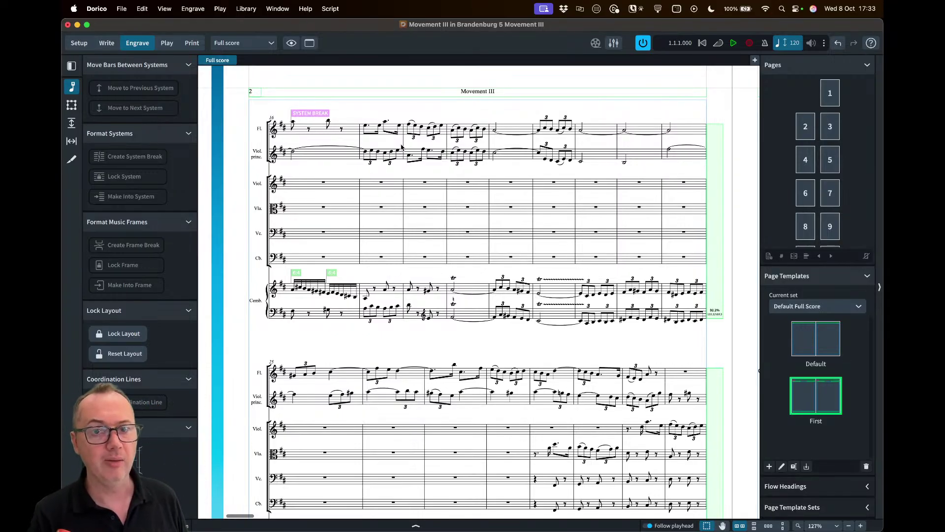
# - Delete the system breaks at bar 33 on page 3 and bar 16 on page 2
pyautogui.press('super+minus')
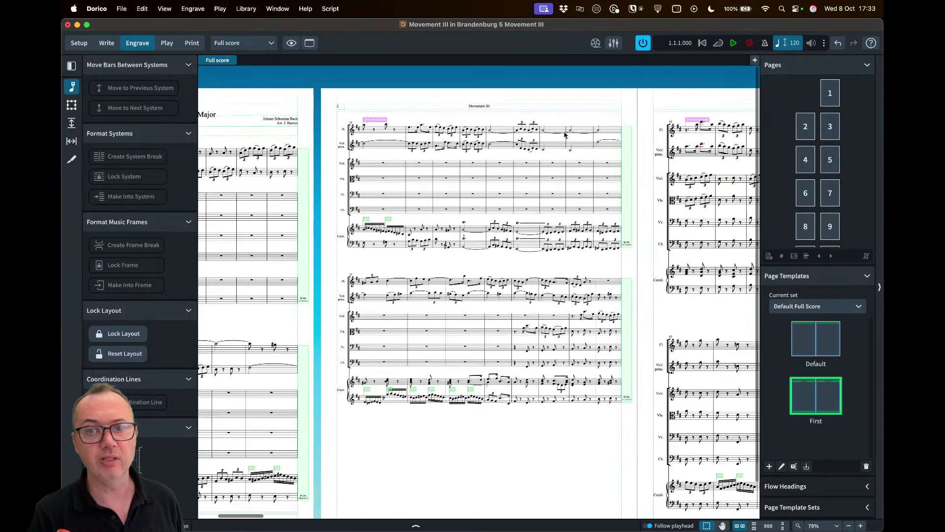
pyautogui.click(687, 120)
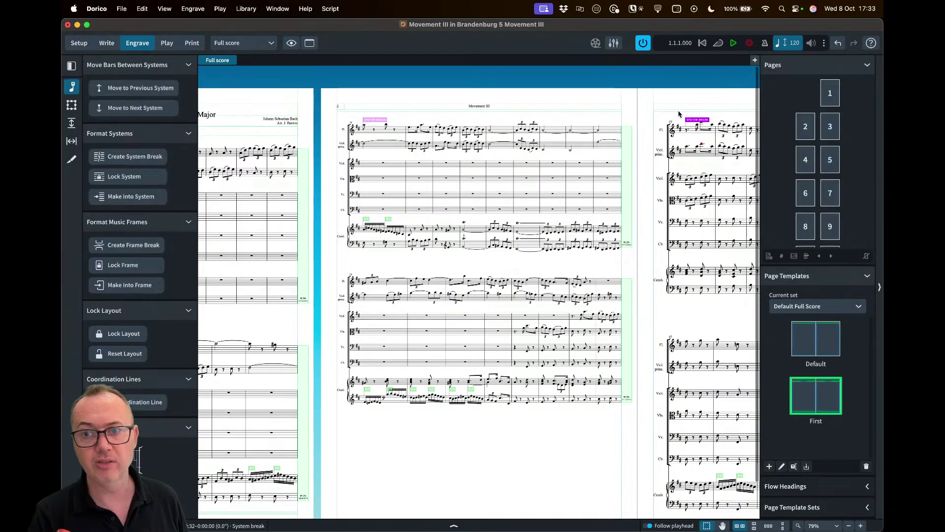
pyautogui.keyDown('super'); pyautogui.click(374, 120); pyautogui.keyUp('super')
pyautogui.press('Delete')
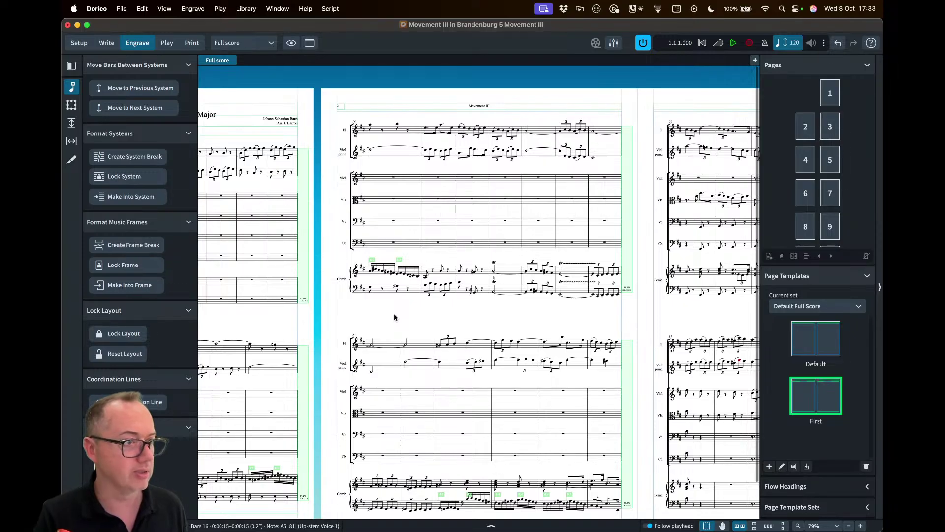
# - Review the score's layout from the opening system on page 1 to the system starting at bar 50
pyautogui.hscroll(-5, 394, 317)
pyautogui.hscroll(-1, 384, 307)
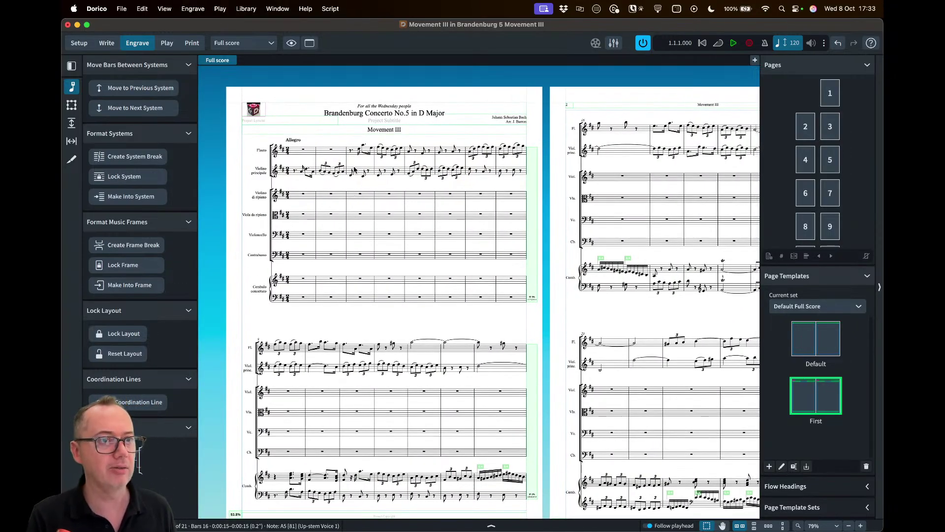
pyautogui.scroll(4, 353, 164)
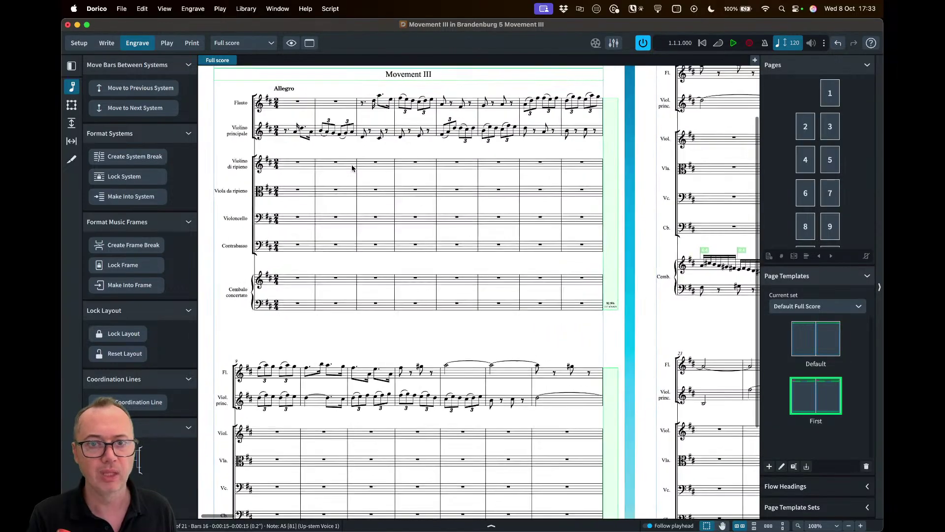
pyautogui.scroll(2, 352, 167)
pyautogui.scroll(1, 374, 128)
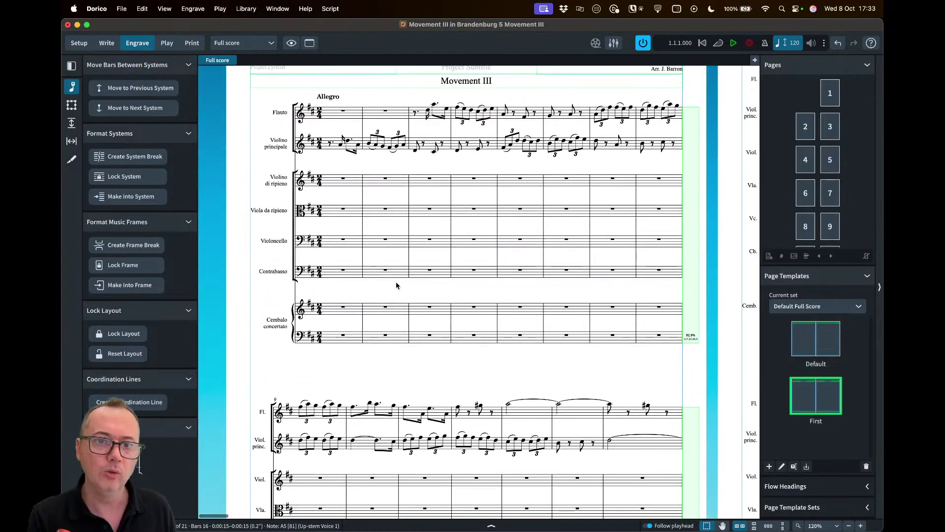
pyautogui.scroll(-10, 400, 317)
pyautogui.hscroll(15, 400, 317)
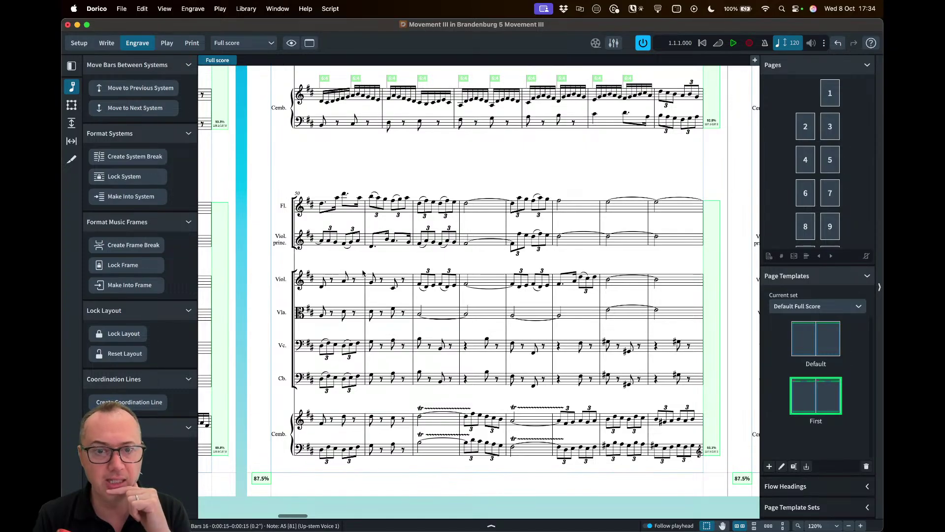
# - Switch to Staff Spacing and examine the gaps between staves and staff groups in the bar 50 system
pyautogui.click(71, 124)
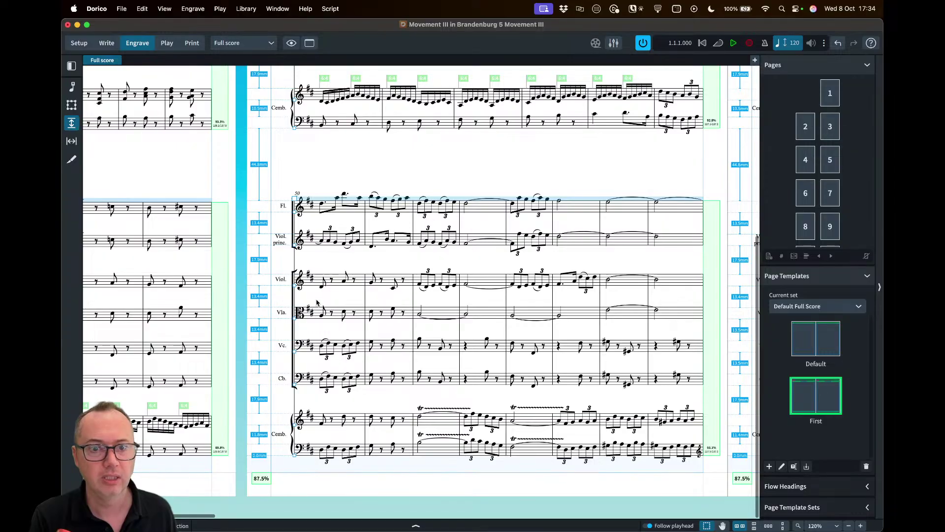
pyautogui.scroll(5, 316, 301)
pyautogui.scroll(2, 281, 139)
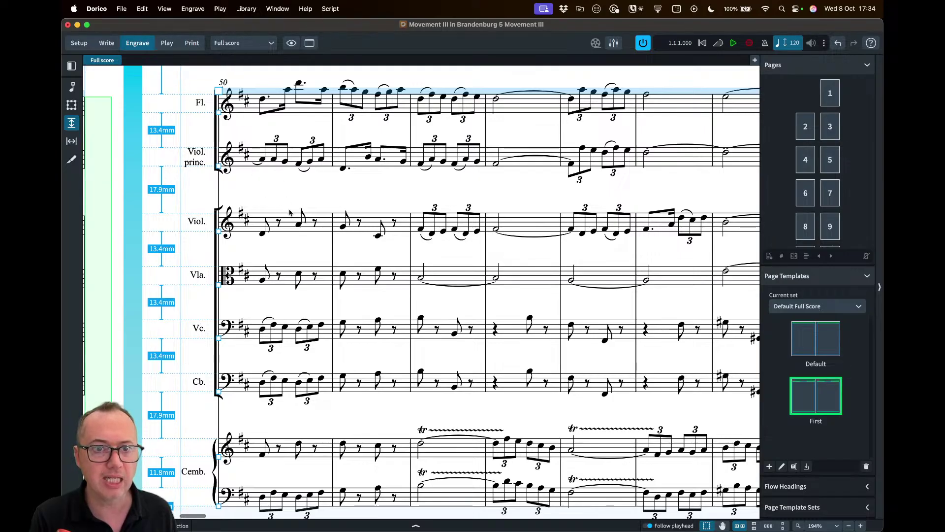
pyautogui.scroll(-3, 291, 295)
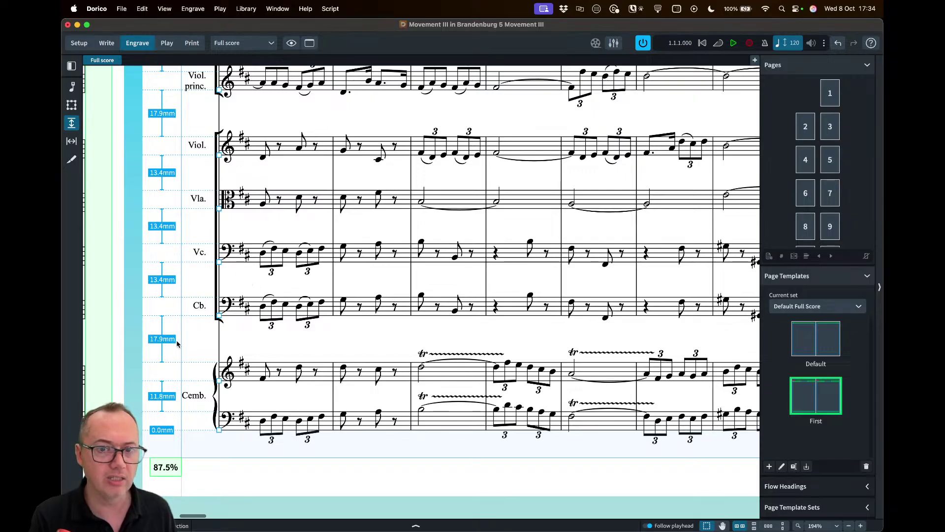
pyautogui.scroll(2, 385, 221)
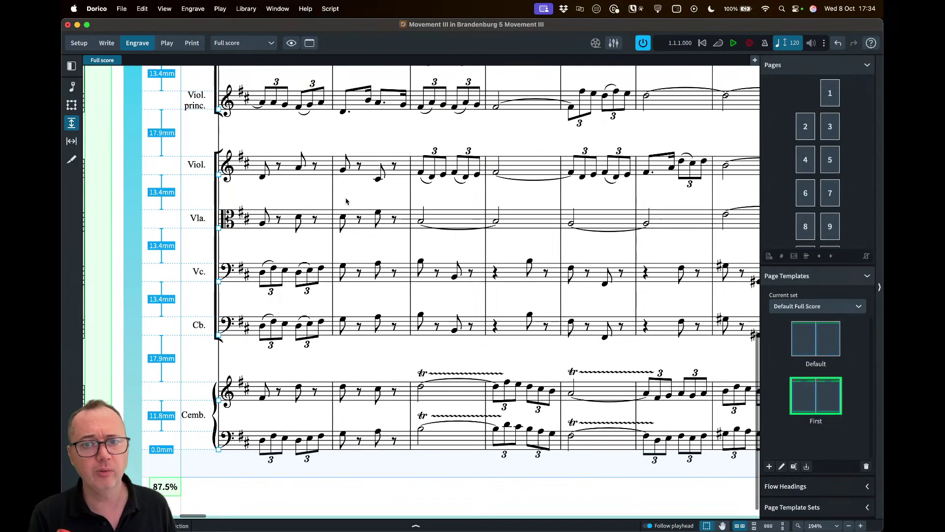
pyautogui.scroll(-2, 364, 229)
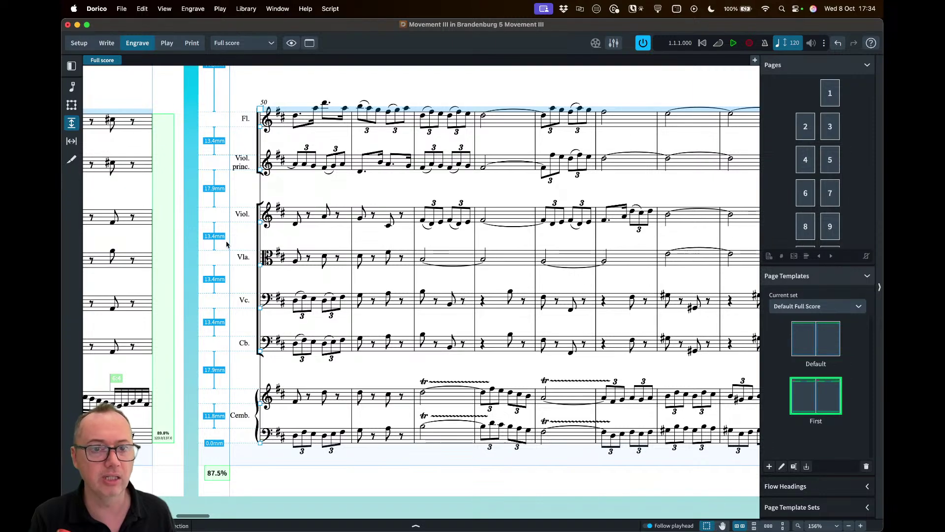
pyautogui.scroll(2, 227, 147)
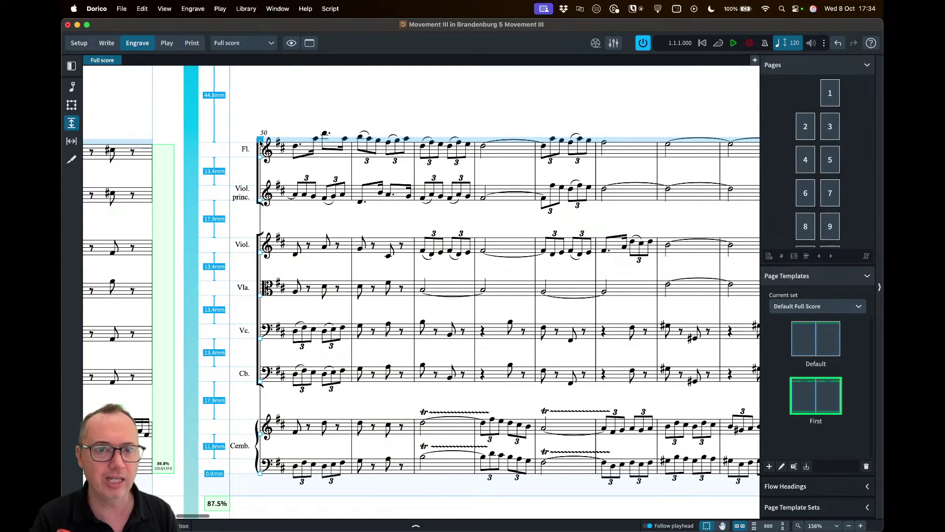
# - Move the bar 50 system up to a 31.3 mm gap, and lower its Violino principale staff to 16.6 mm below the flute
pyautogui.moveTo(260, 142); pyautogui.dragTo(258, 116)
pyautogui.scroll(-1, 298, 136)
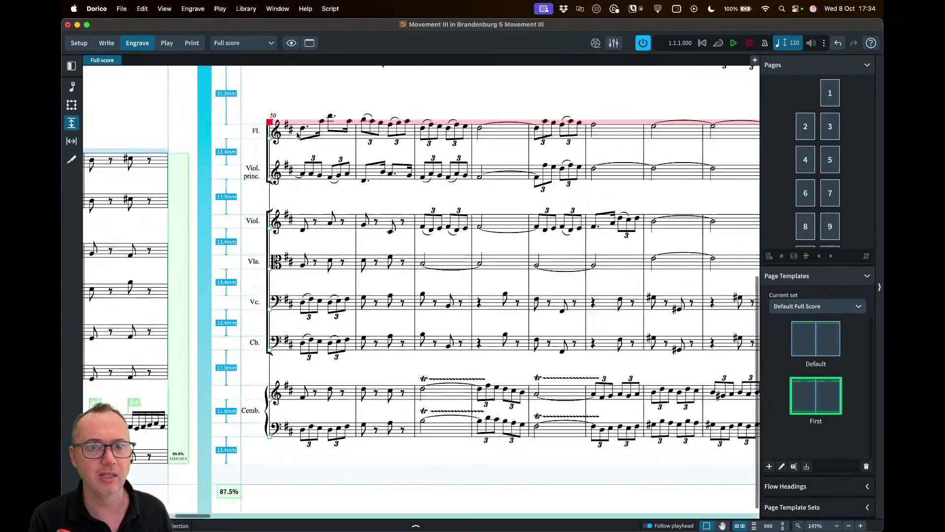
pyautogui.scroll(-2, 298, 137)
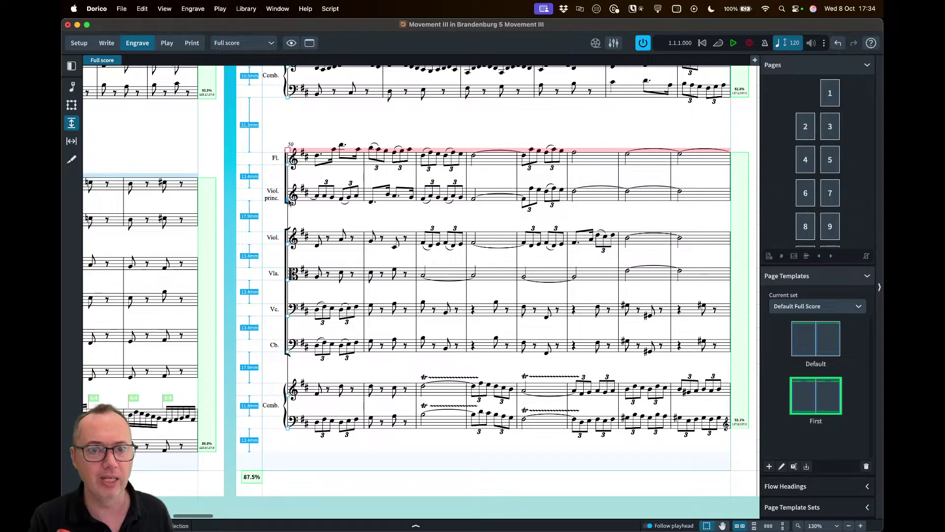
pyautogui.moveTo(289, 200); pyautogui.dragTo(288, 207)
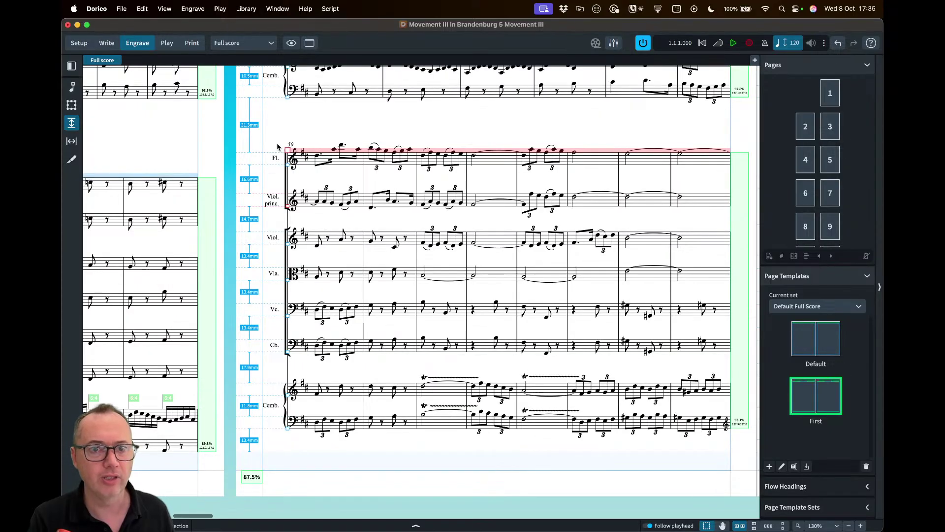
# - Undo the manual system and staff position changes in the bar 50 system
pyautogui.scroll(3, 297, 169)
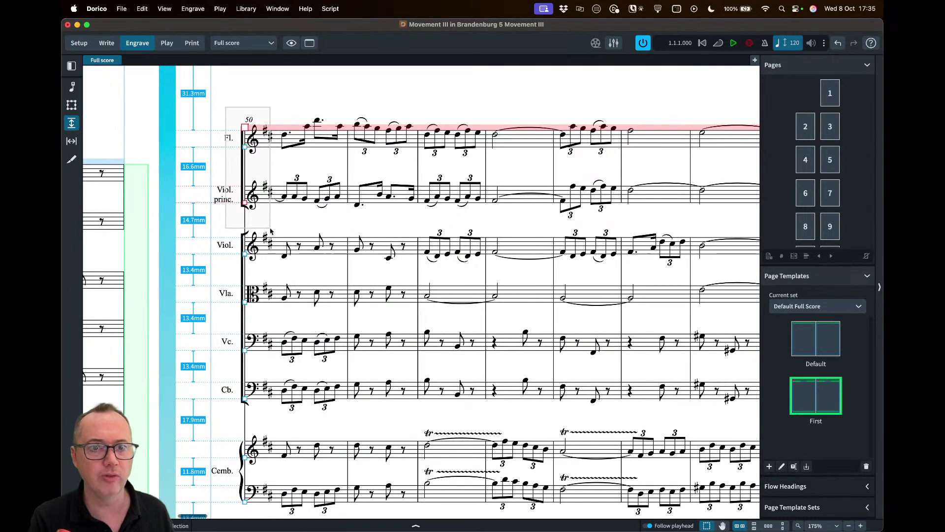
pyautogui.click(245, 127)
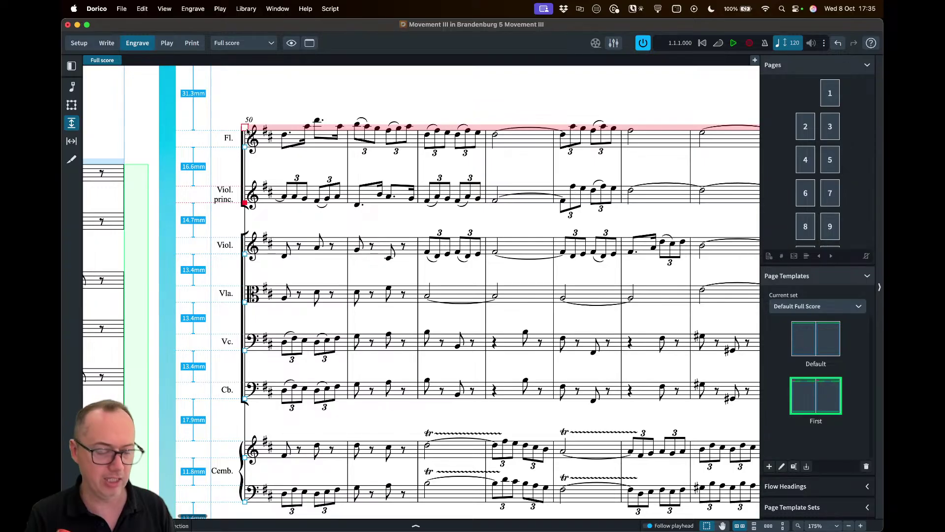
pyautogui.press('super+z')
pyautogui.click(246, 128)
pyautogui.press('super+z')
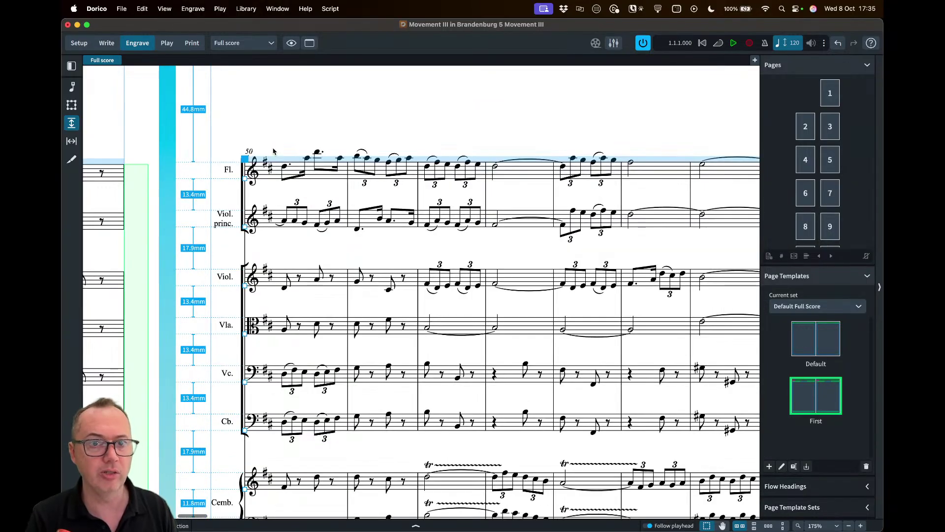
# - Return to Graphic Editing and open the full score's Vertical Spacing layout options
pyautogui.scroll(-8, 281, 123)
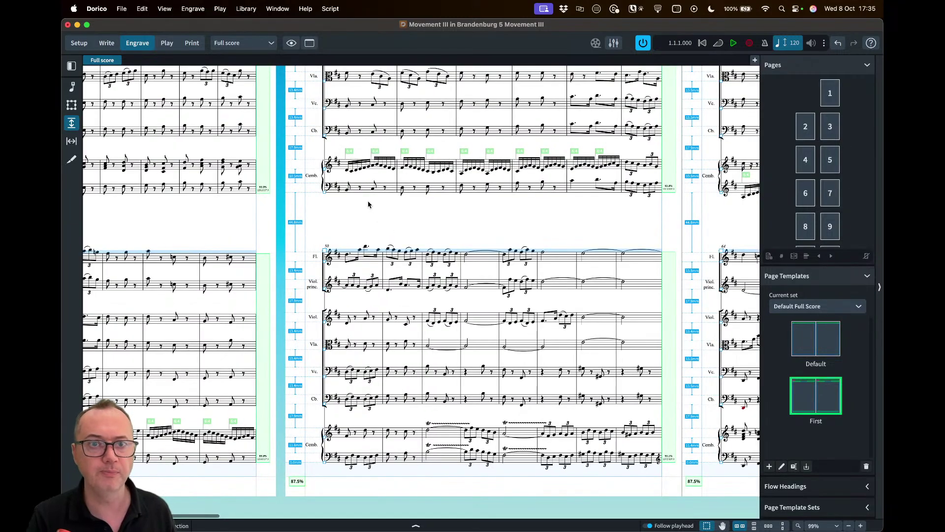
pyautogui.click(246, 9)
pyautogui.click(167, 114)
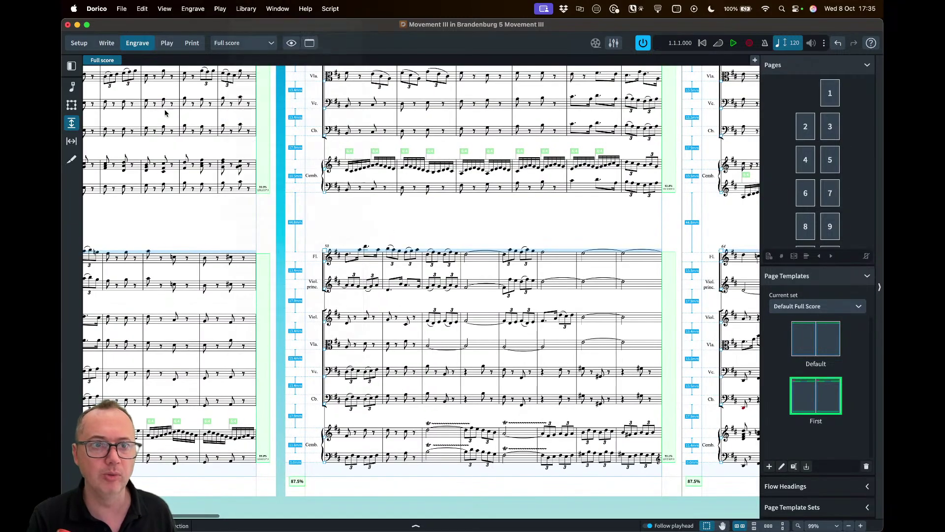
pyautogui.click(71, 87)
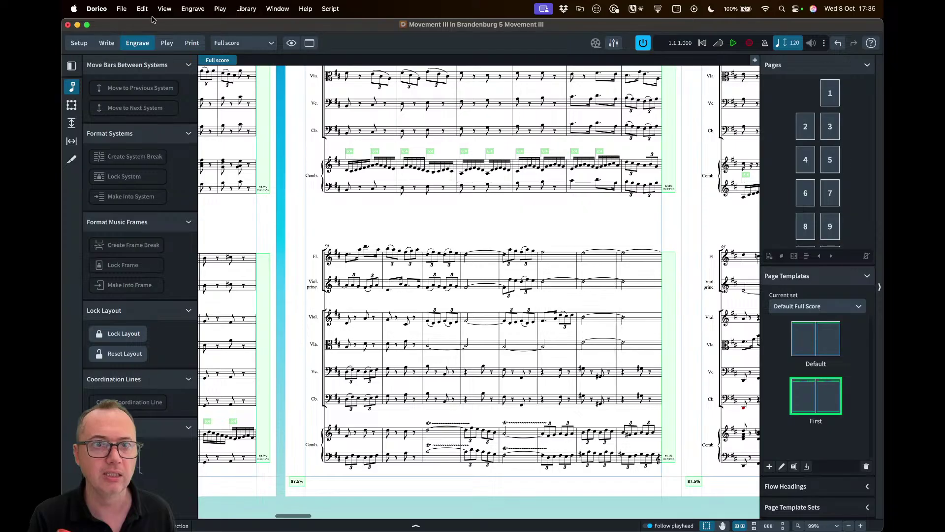
pyautogui.click(246, 9)
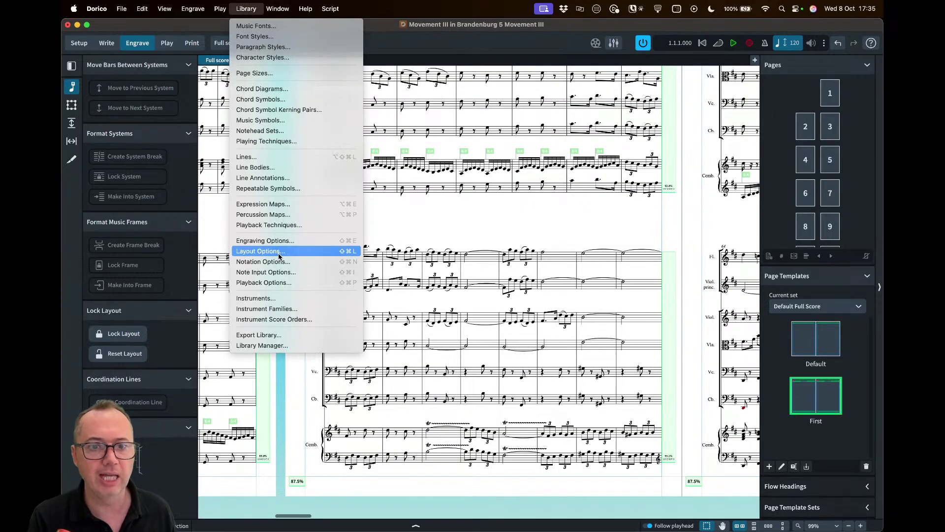
pyautogui.click(279, 257)
pyautogui.click(198, 459)
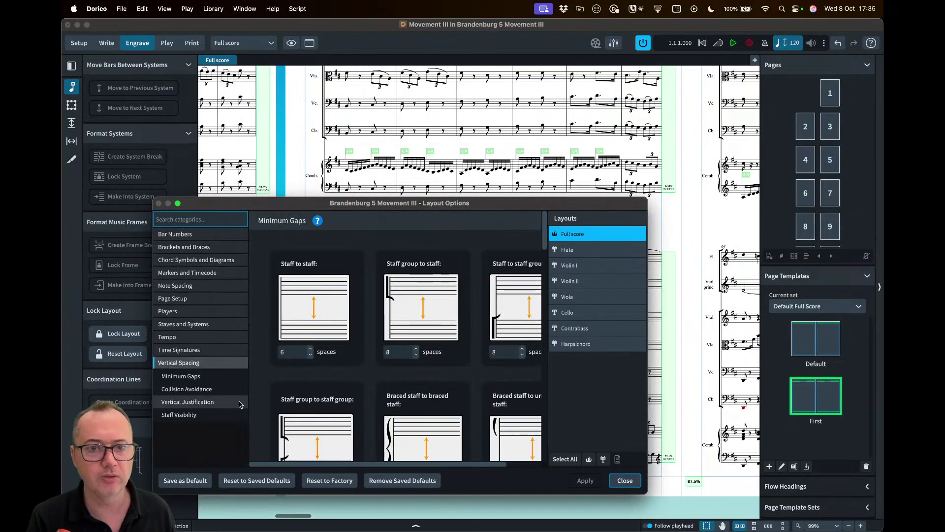
# - Enlarge and reposition the Layout Options window, and bring the full score's Staff Visibility settings for hiding empty staves into view
pyautogui.moveTo(319, 205); pyautogui.dragTo(459, 121)
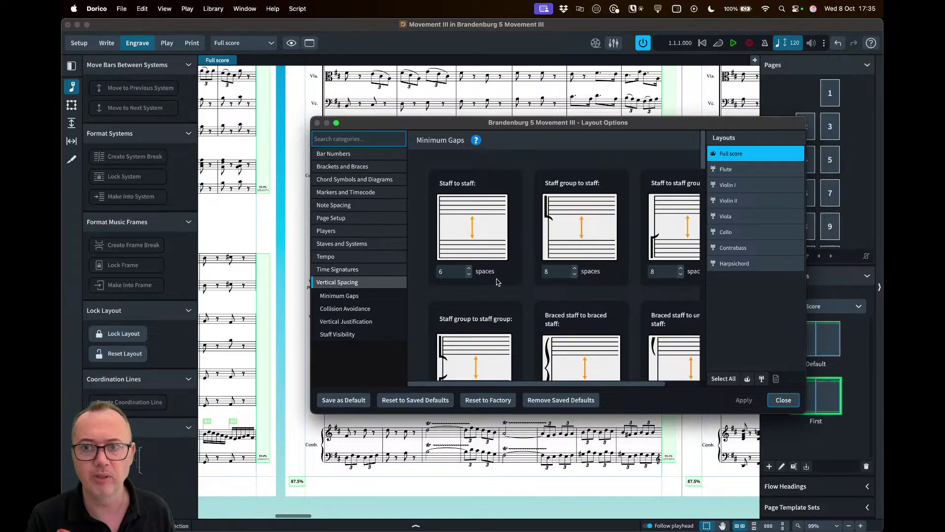
pyautogui.scroll(-15, 497, 281)
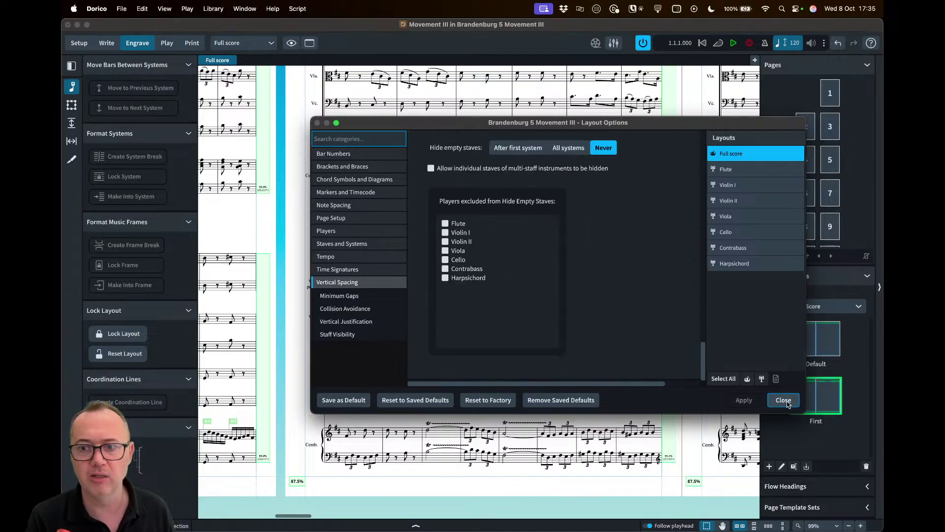
pyautogui.moveTo(805, 412); pyautogui.dragTo(867, 456)
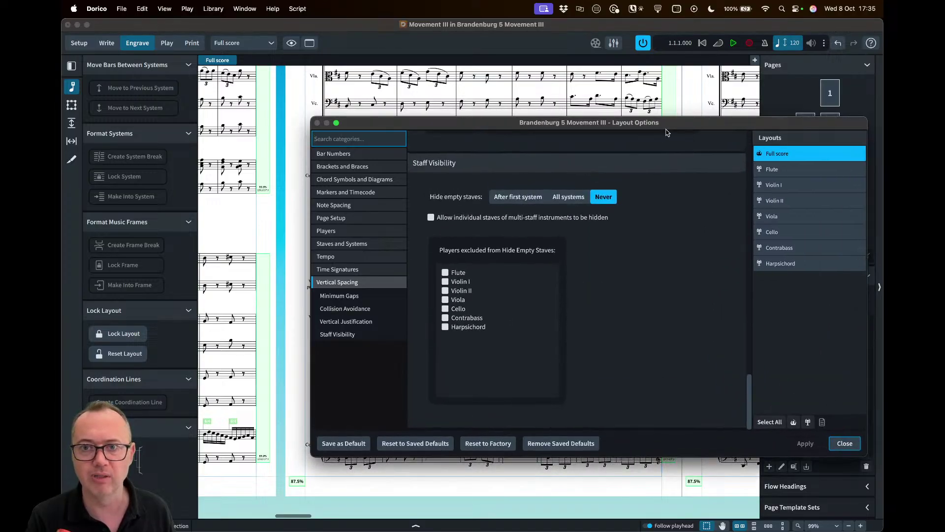
pyautogui.moveTo(666, 124); pyautogui.dragTo(623, 144)
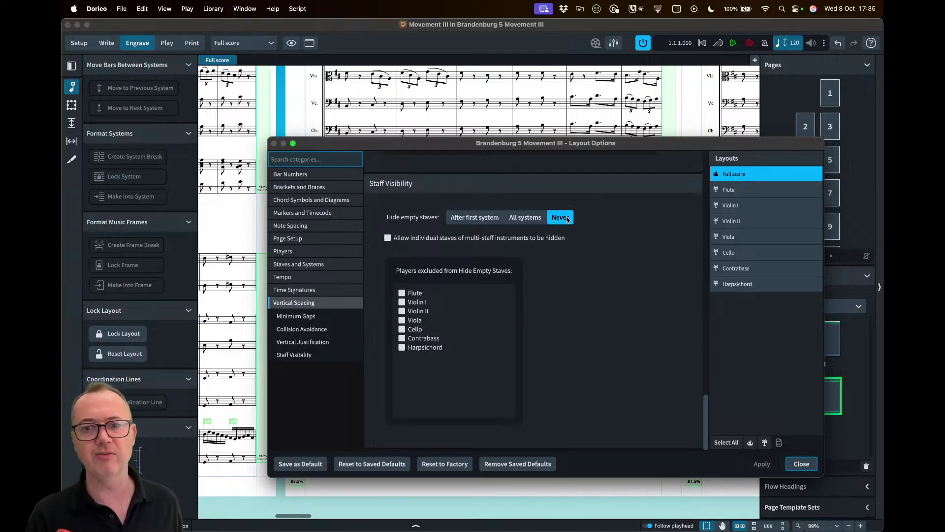
# - In the full score's Vertical Justification options, set the threshold for justifying distance between staves and systems to 100% full and apply it
pyautogui.scroll(5, 580, 241)
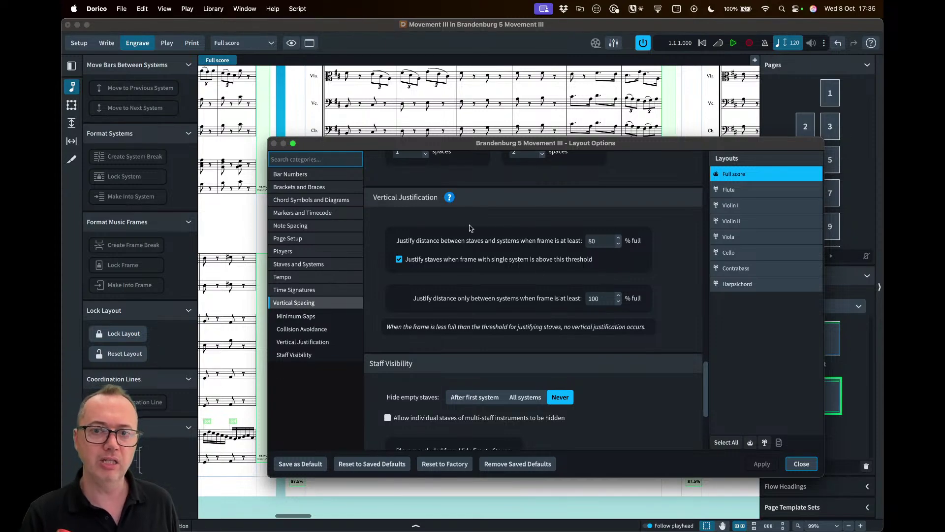
pyautogui.moveTo(409, 144); pyautogui.dragTo(584, 146)
pyautogui.scroll(3, 348, 179)
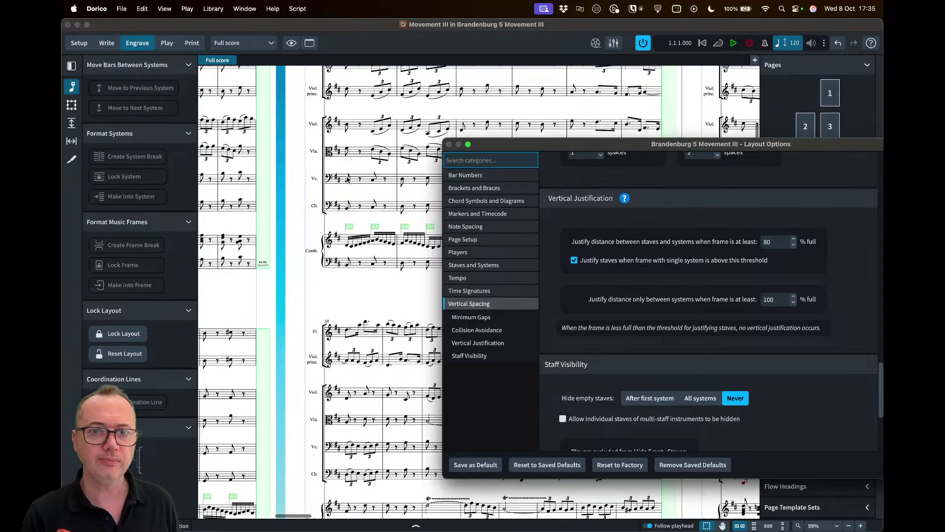
pyautogui.scroll(2, 348, 179)
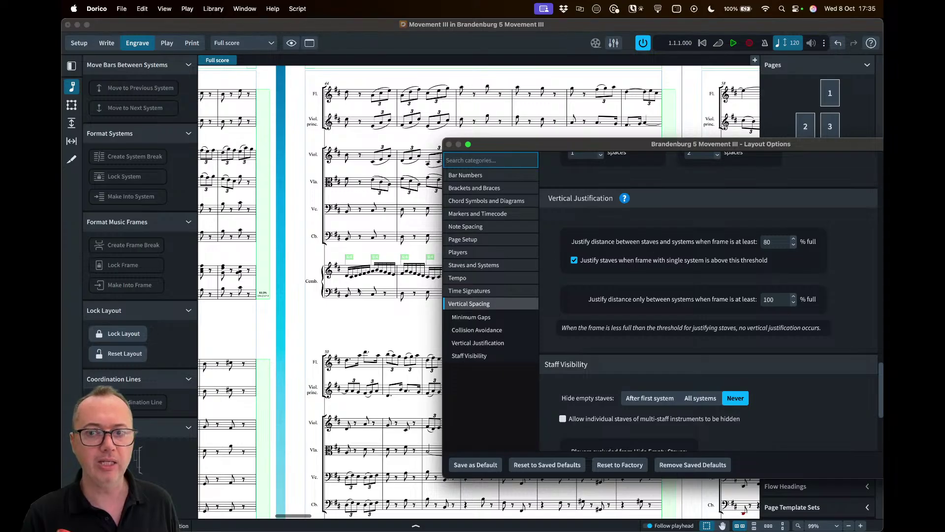
pyautogui.scroll(-1, 358, 209)
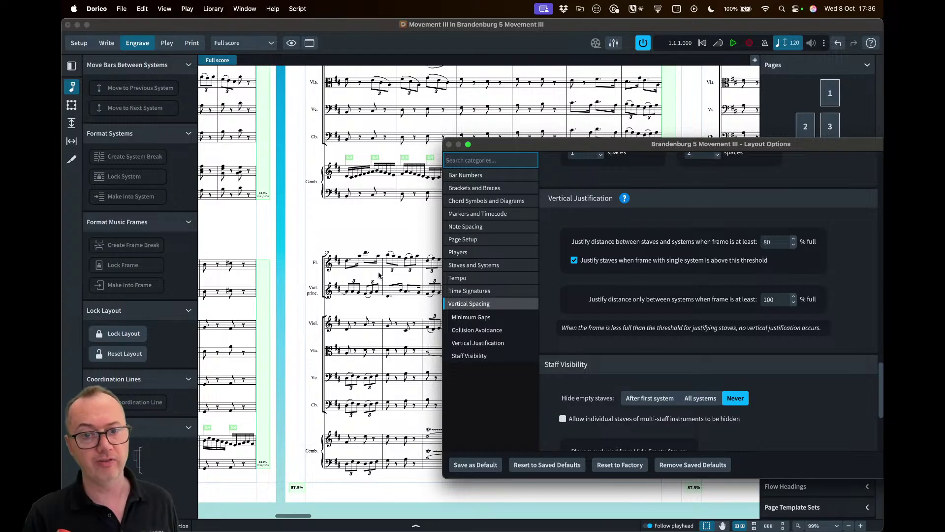
pyautogui.doubleClick(766, 242)
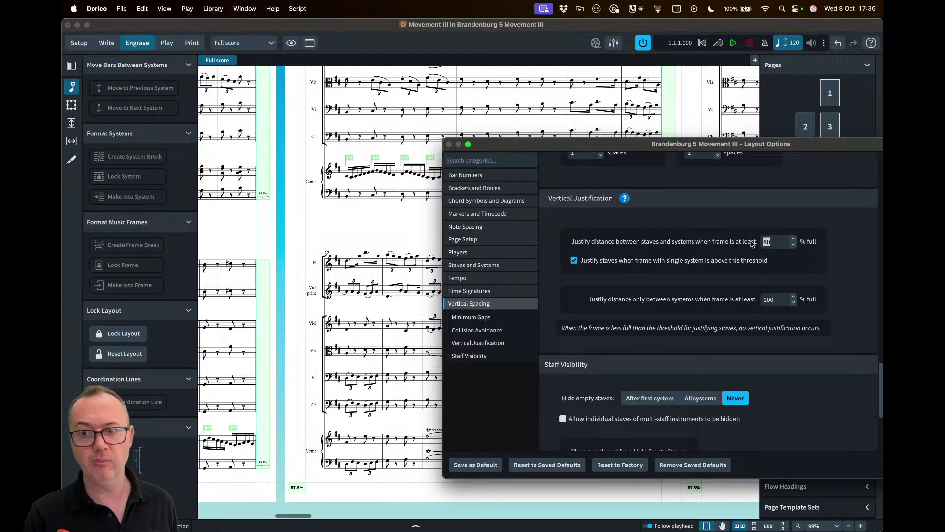
pyautogui.write('100')
pyautogui.press('Tab')
pyautogui.moveTo(789, 150); pyautogui.dragTo(654, 143)
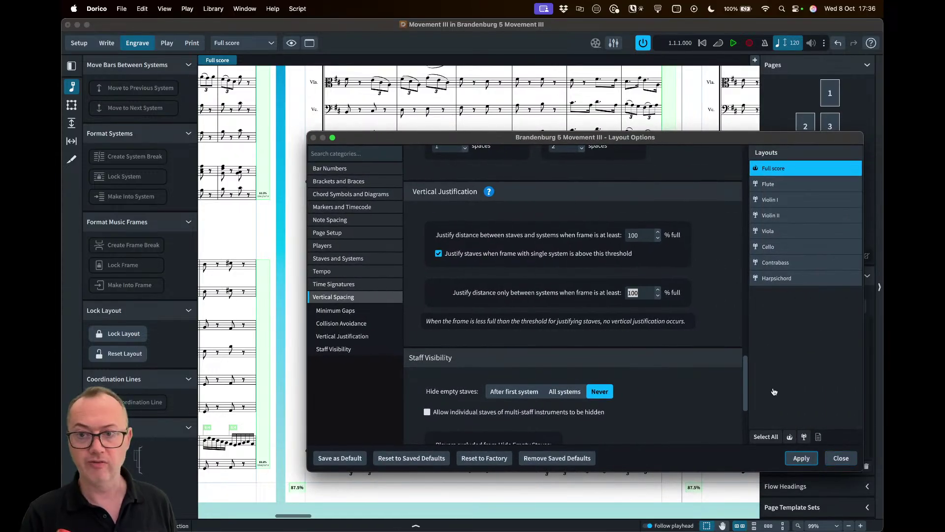
pyautogui.click(802, 458)
pyautogui.press('Return')
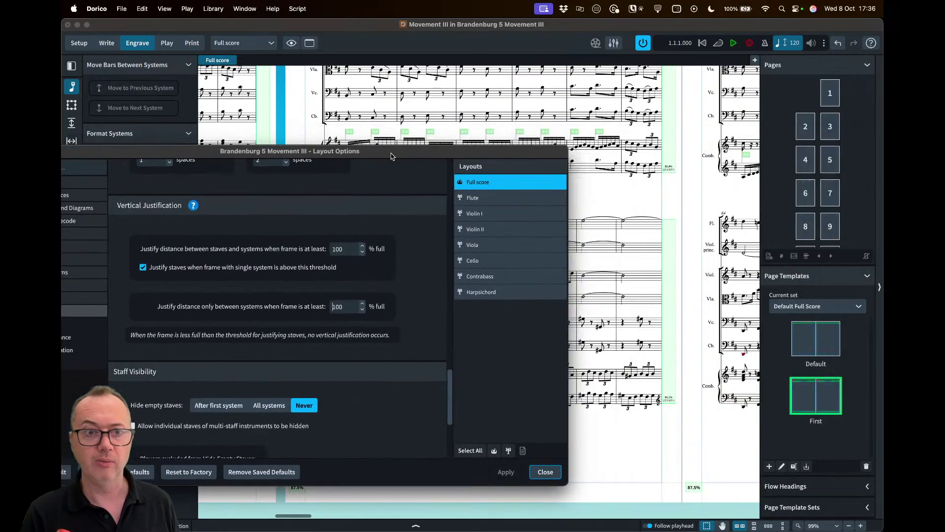
# - Examine the staff and system spacing on the bar 50 page and its neighbouring pages with the new justification threshold
pyautogui.scroll(3, 484, 219)
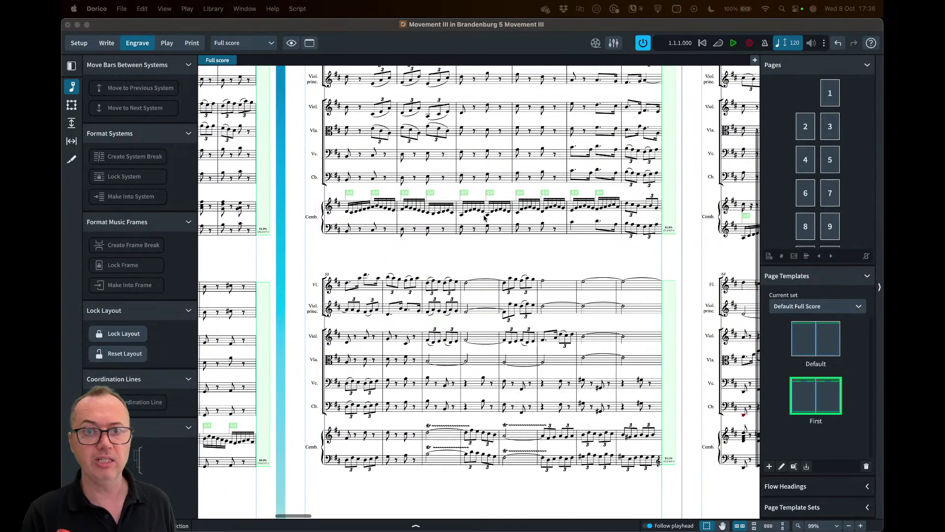
pyautogui.scroll(-2, 487, 220)
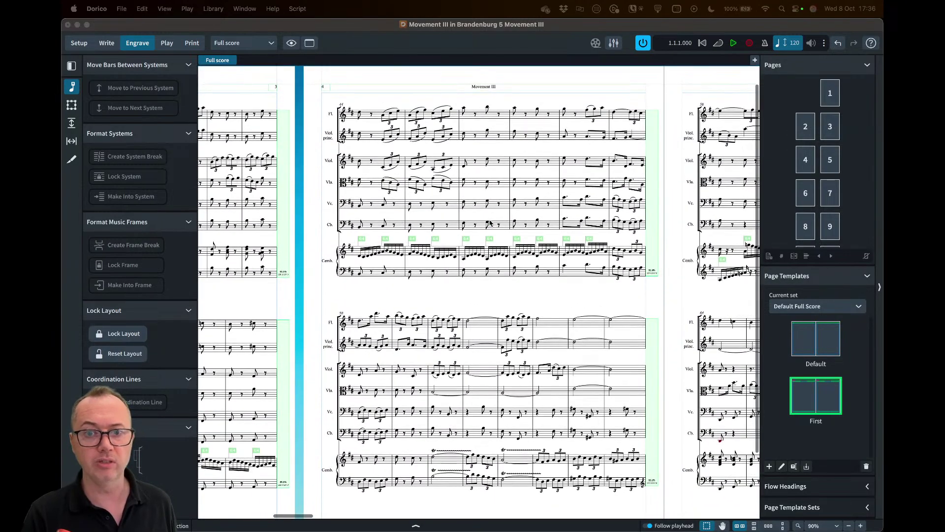
pyautogui.scroll(-1, 490, 222)
pyautogui.scroll(-2, 374, 116)
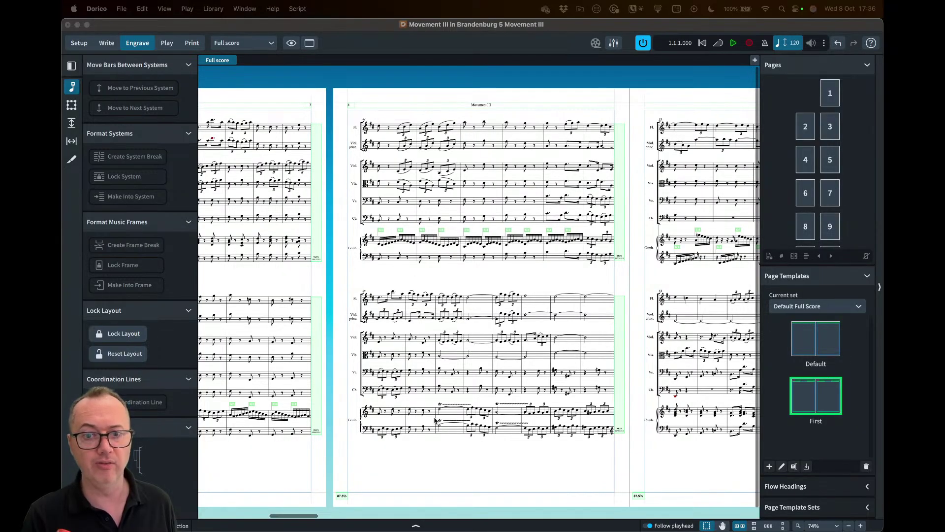
pyautogui.hscroll(-5, 458, 472)
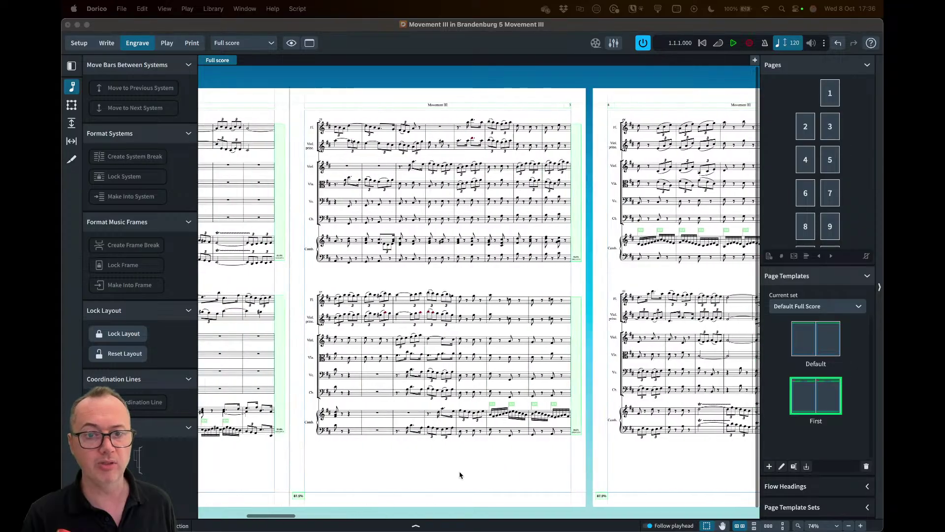
pyautogui.hscroll(-10, 460, 475)
pyautogui.hscroll(10, 460, 475)
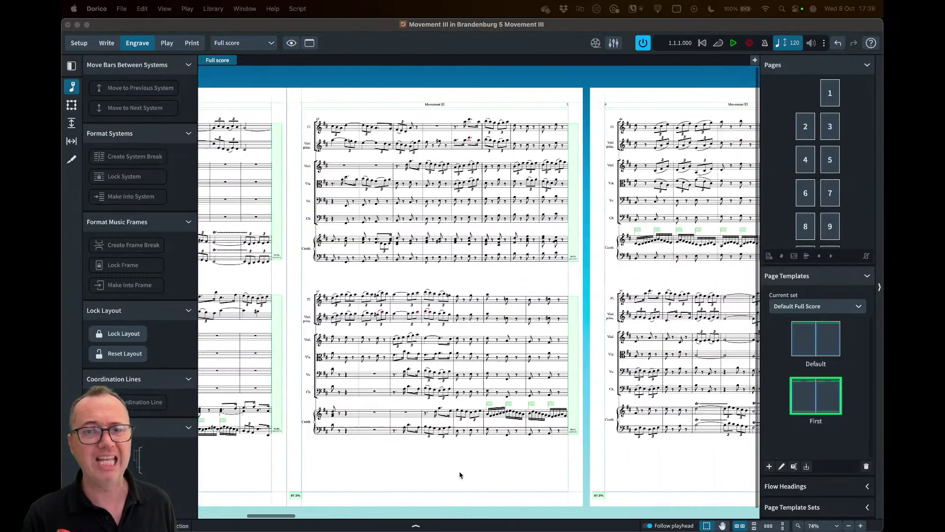
pyautogui.hscroll(6, 461, 475)
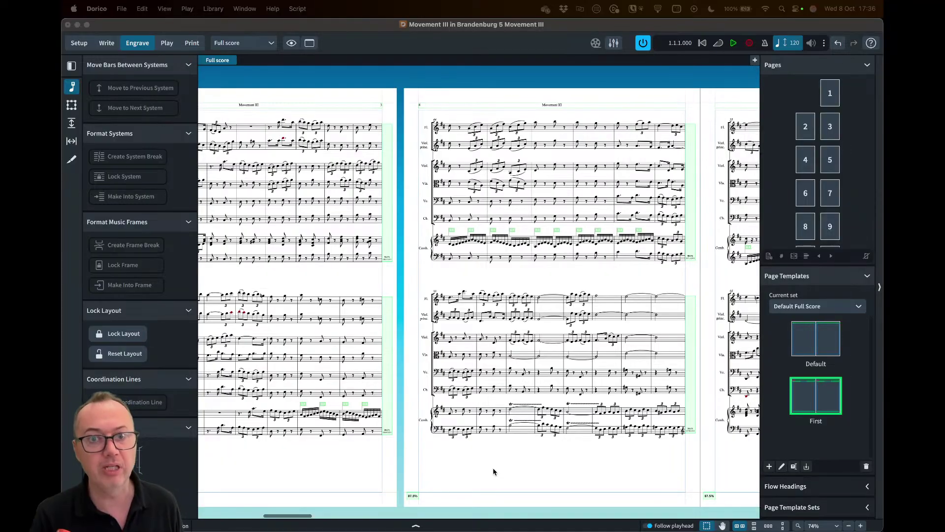
pyautogui.scroll(3, 494, 474)
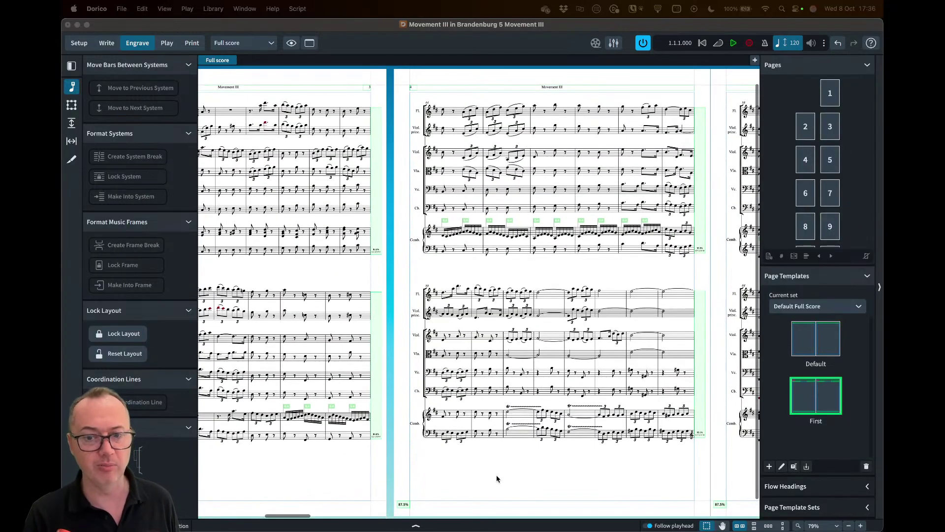
# - Review the Vertical Justification thresholds in Layout Options, and compare the frame fullness percentages on the pages from bar 50 to bar 95
pyautogui.press('super+shift+l')
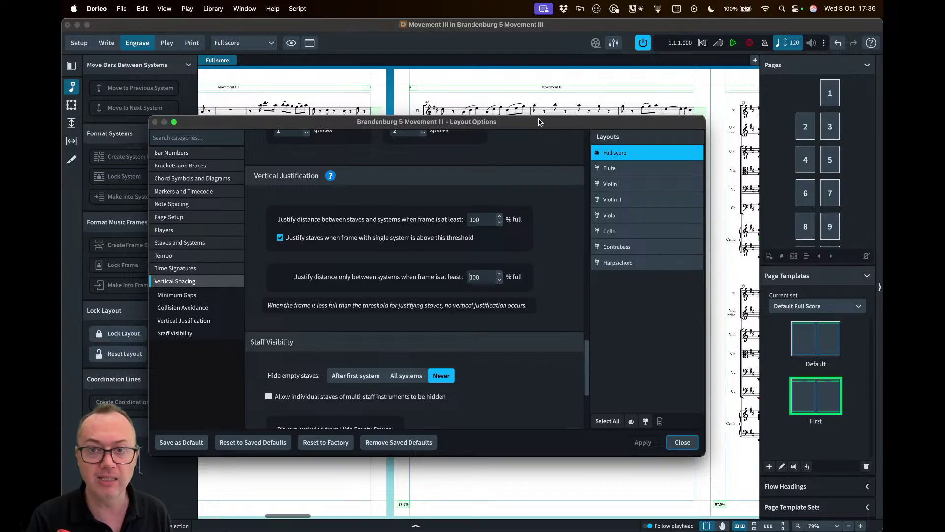
pyautogui.press('Escape')
pyautogui.scroll(-2, 424, 467)
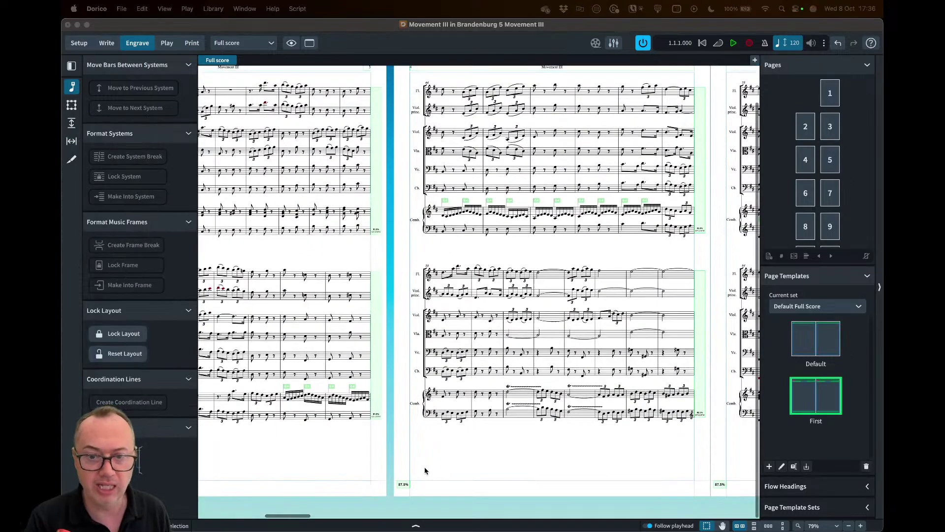
pyautogui.scroll(5, 405, 491)
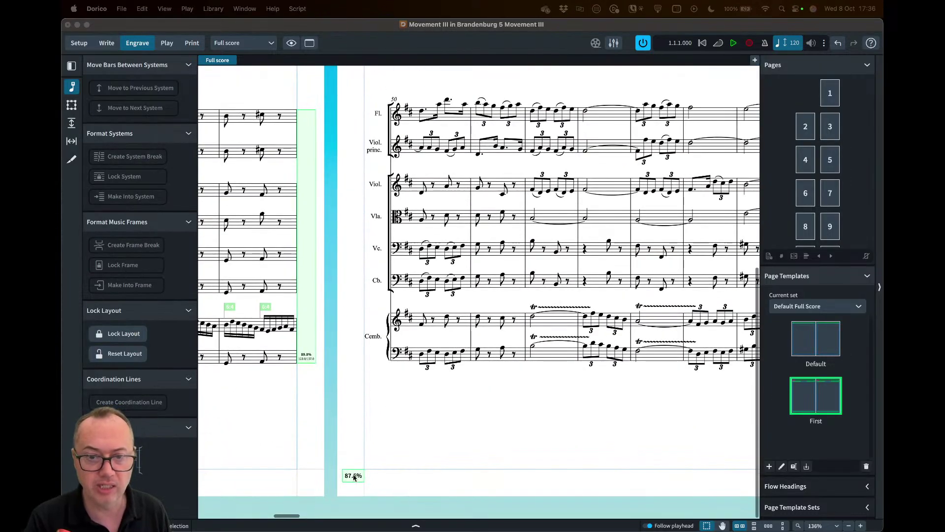
pyautogui.hscroll(10, 354, 482)
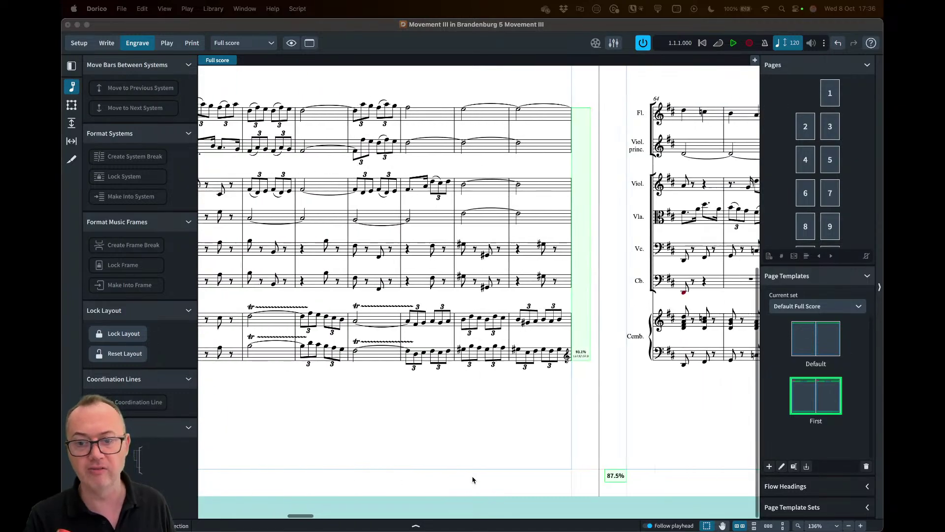
pyautogui.hscroll(10, 361, 478)
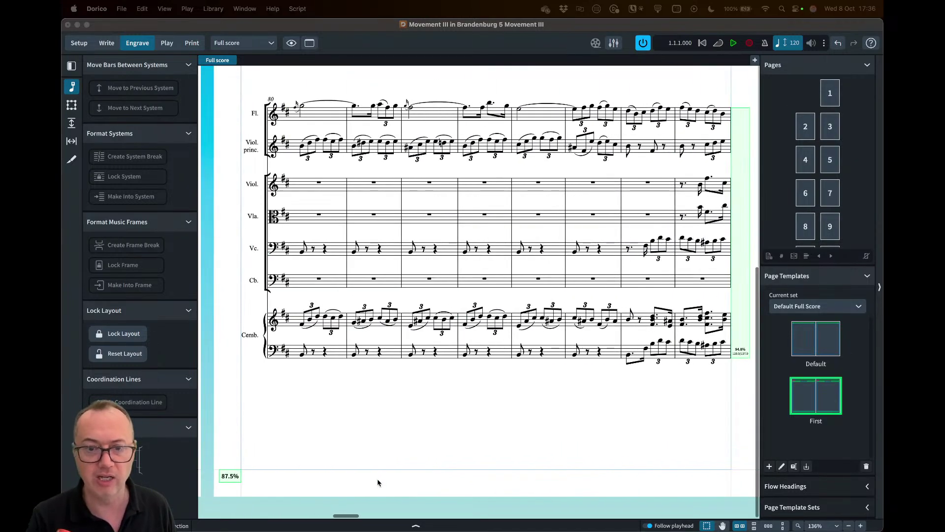
pyautogui.hscroll(10, 308, 481)
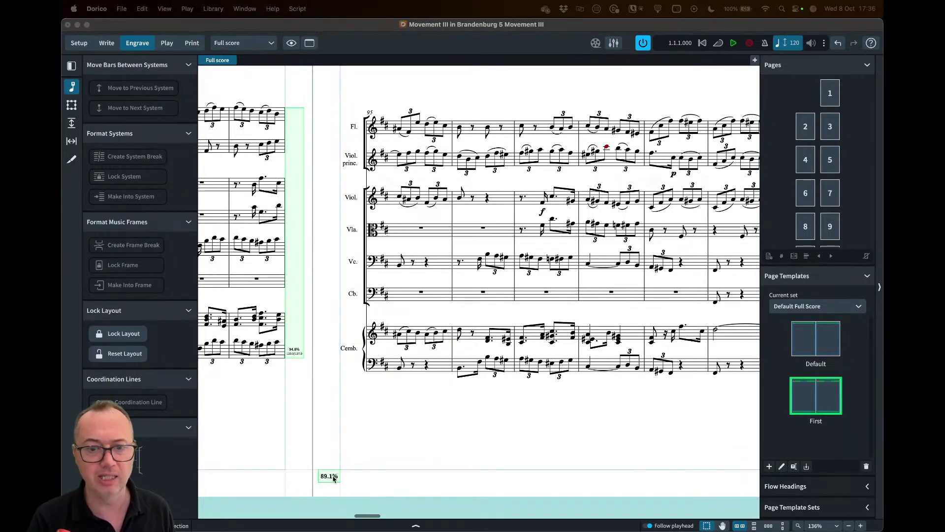
pyautogui.scroll(8, 335, 387)
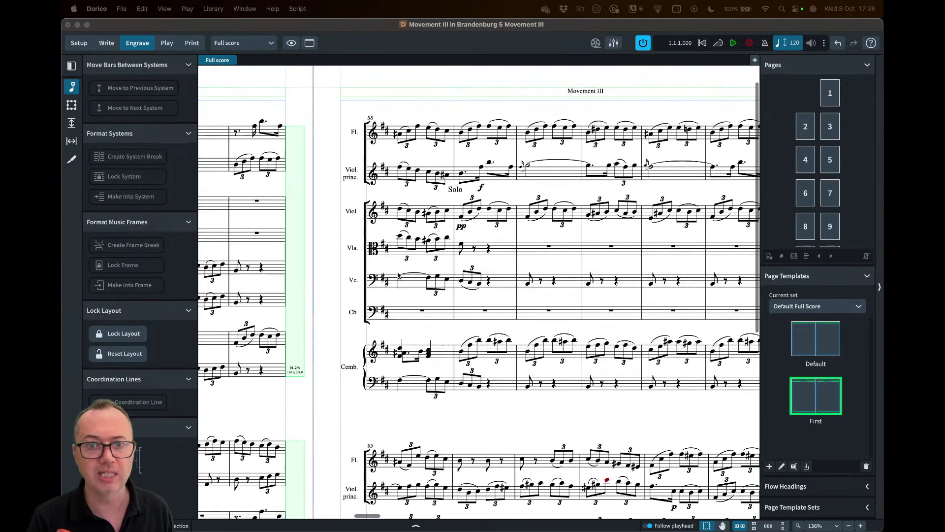
# - Open the full score's Layout Options and review the collision avoidance and inter-system gap settings under Vertical Spacing
pyautogui.scroll(-8, 465, 241)
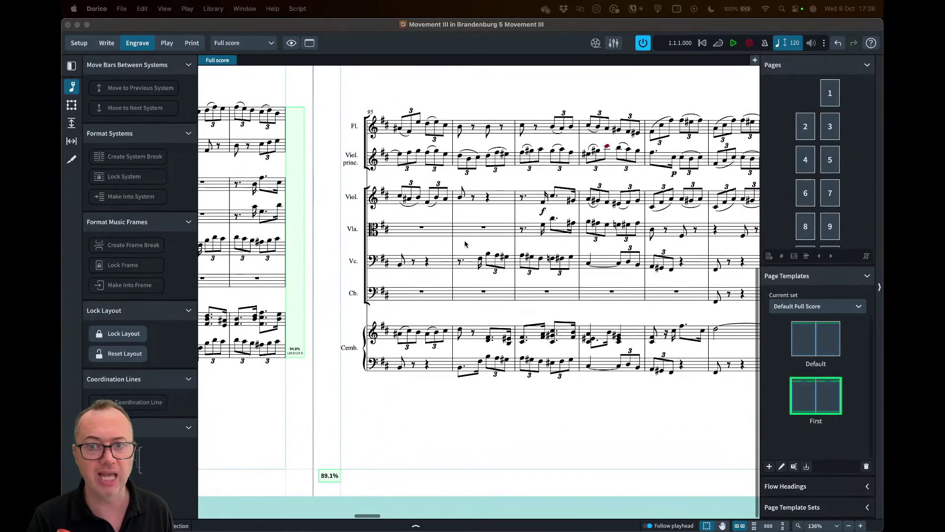
pyautogui.hscroll(10, 435, 411)
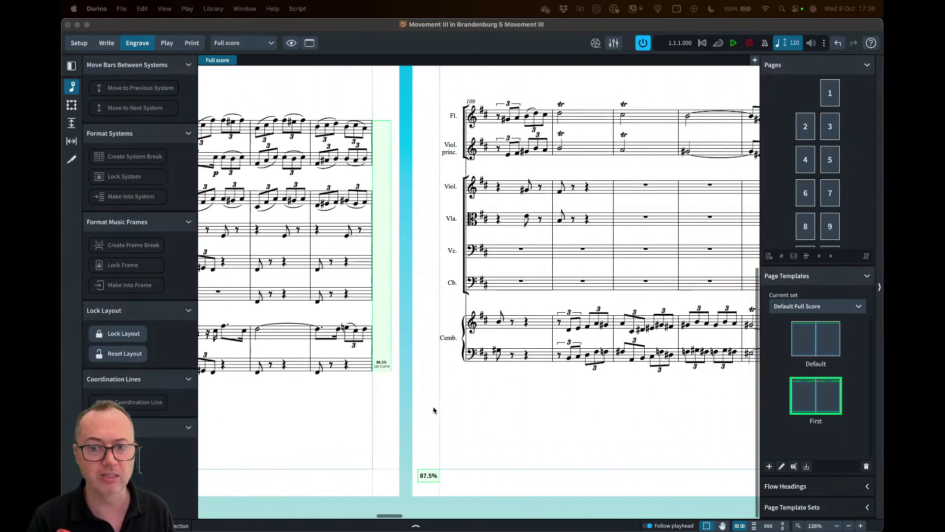
pyautogui.hscroll(-15, 422, 478)
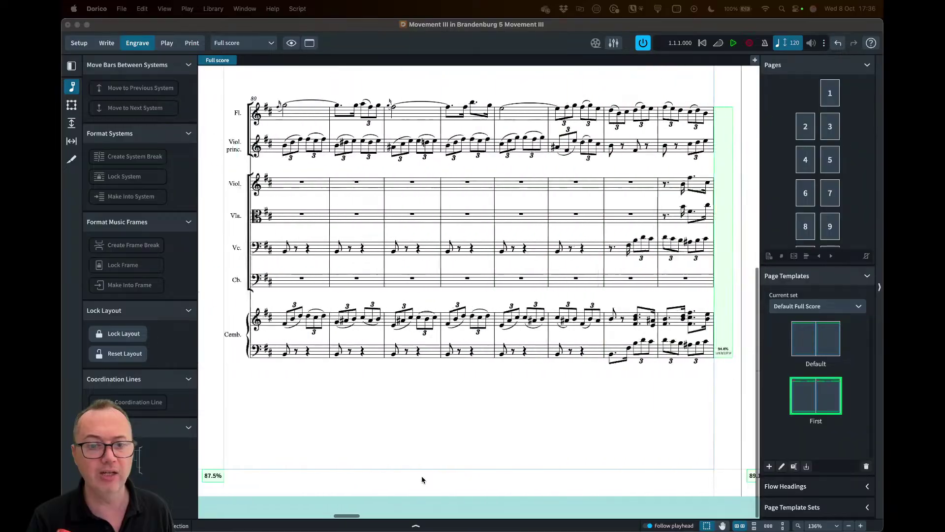
pyautogui.press('super+shift+l')
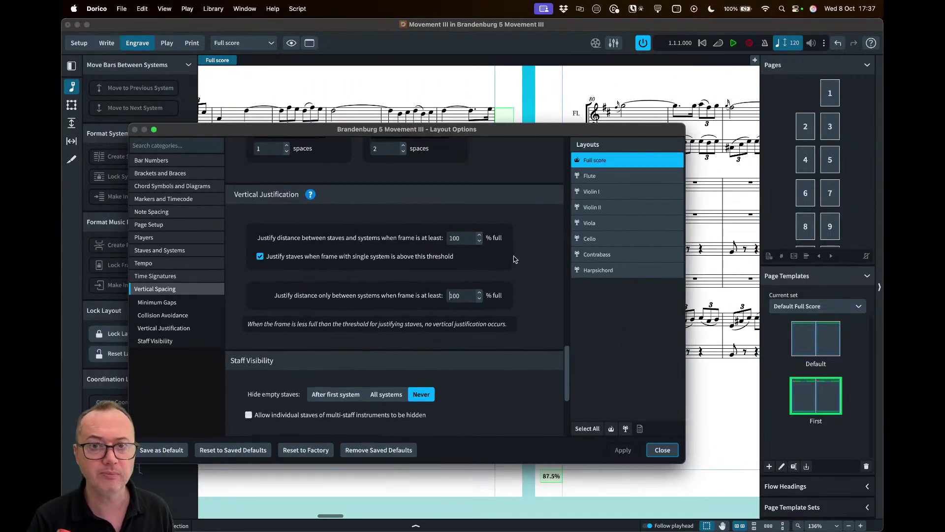
pyautogui.scroll(6, 514, 259)
pyautogui.scroll(2, 518, 258)
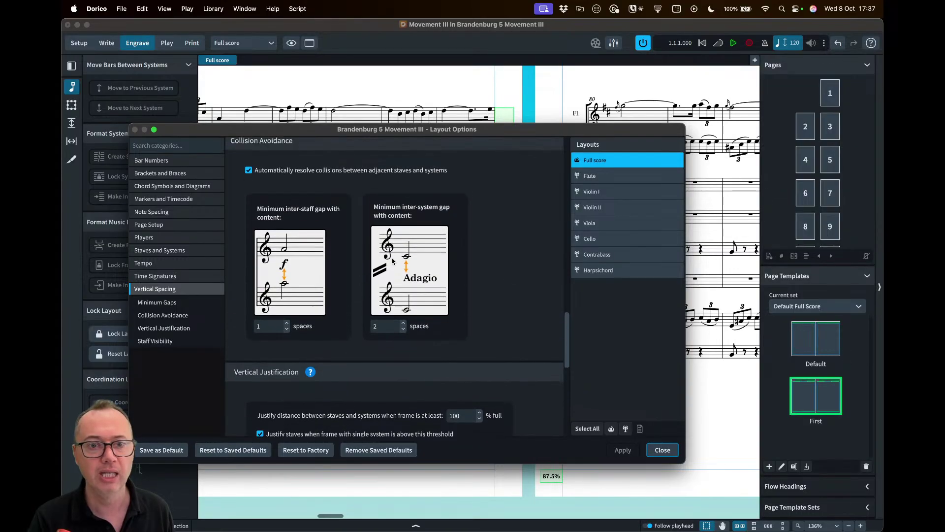
pyautogui.scroll(2, 298, 263)
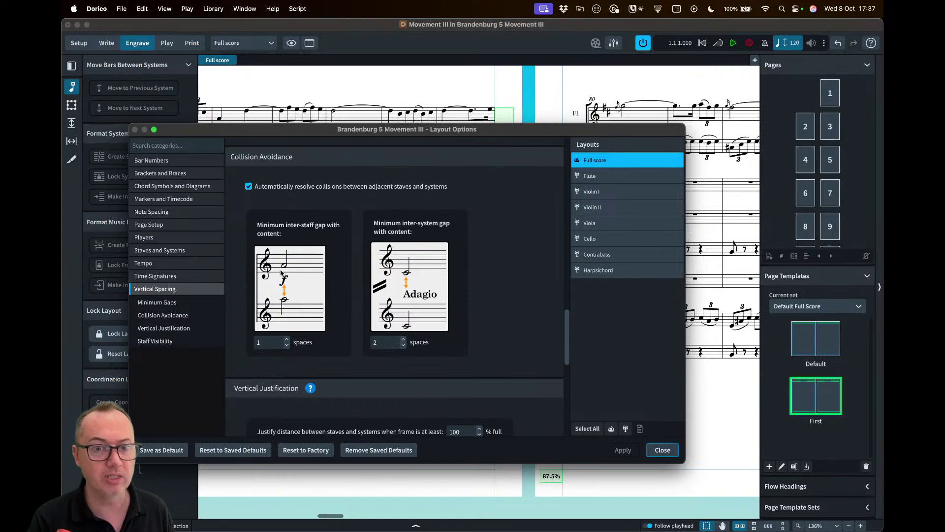
pyautogui.scroll(10, 288, 294)
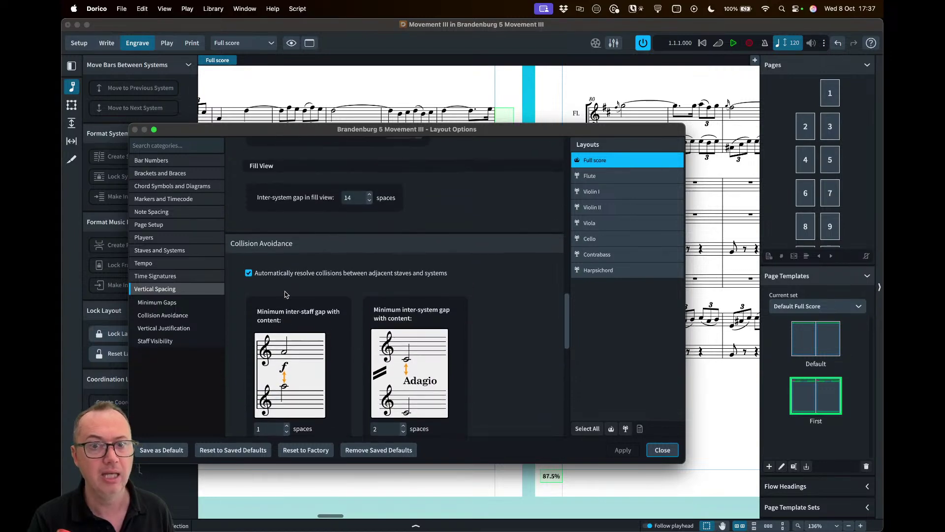
pyautogui.scroll(15, 285, 294)
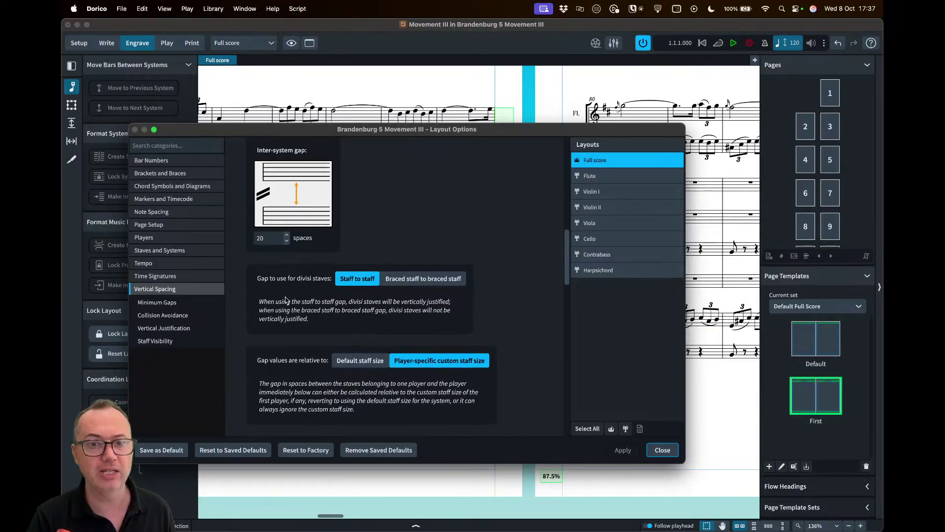
pyautogui.scroll(-5, 315, 295)
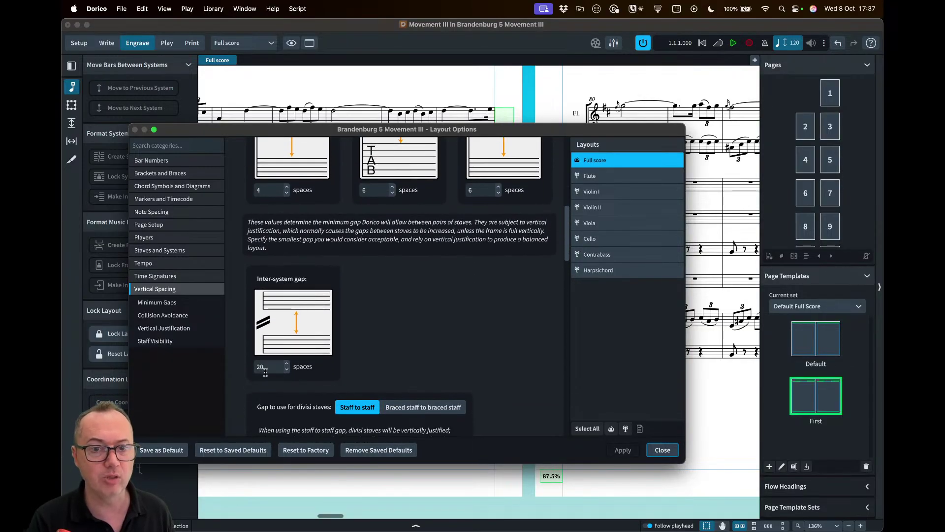
# - Compare the minimum gaps between staves, staff groups and systems with the score, and close Layout Options
pyautogui.moveTo(514, 130); pyautogui.dragTo(398, 247)
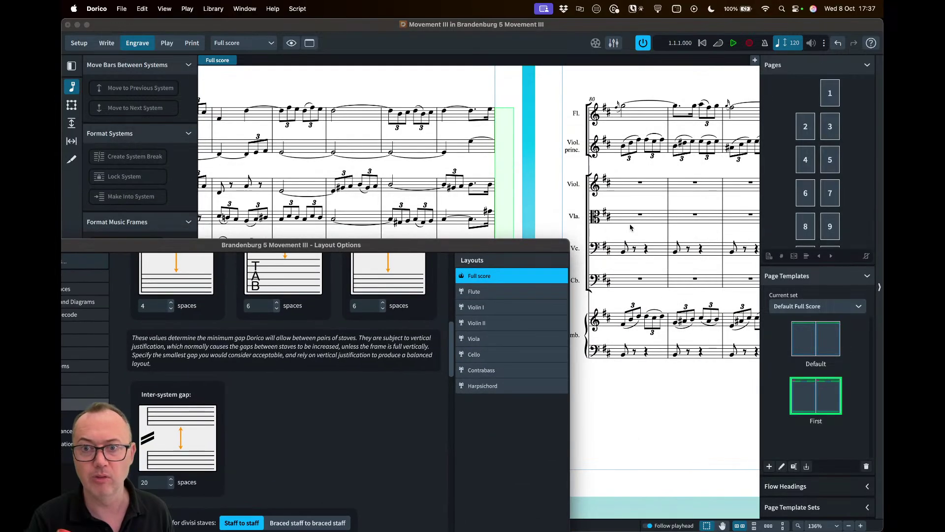
pyautogui.scroll(5, 605, 163)
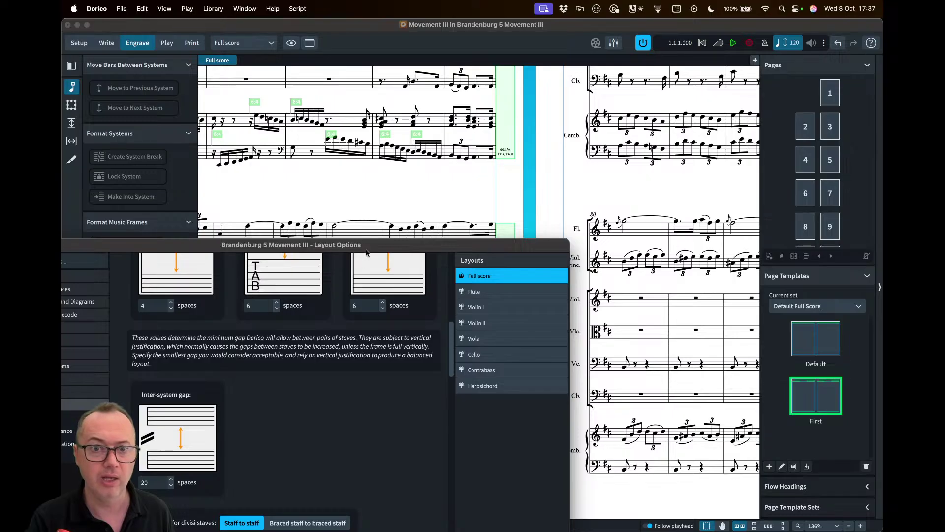
pyautogui.moveTo(367, 250); pyautogui.dragTo(467, 213)
pyautogui.scroll(2, 370, 288)
pyautogui.scroll(8, 370, 288)
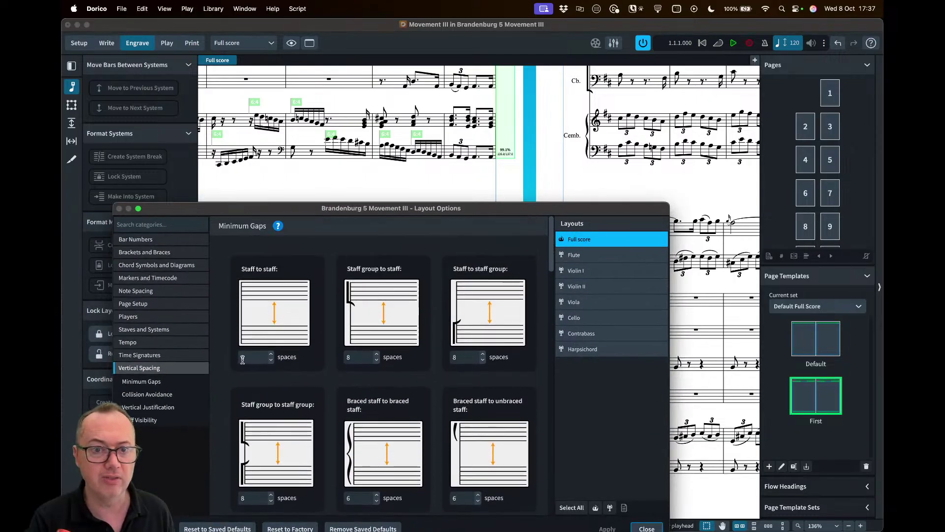
pyautogui.scroll(-3, 274, 437)
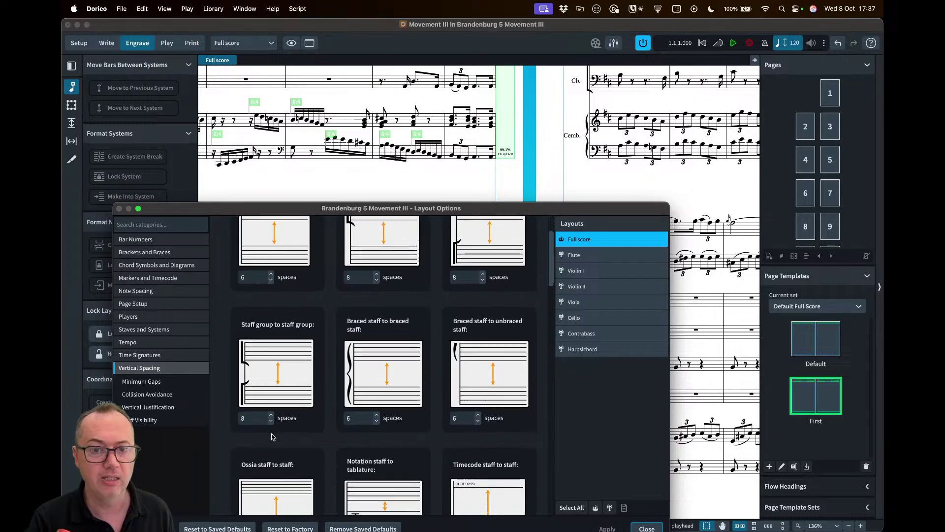
pyautogui.scroll(2, 277, 380)
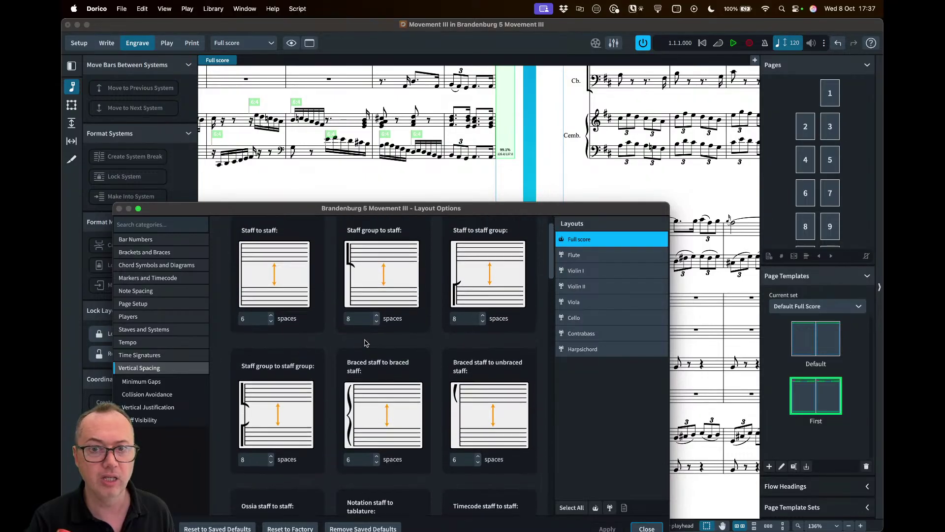
pyautogui.scroll(-3, 284, 345)
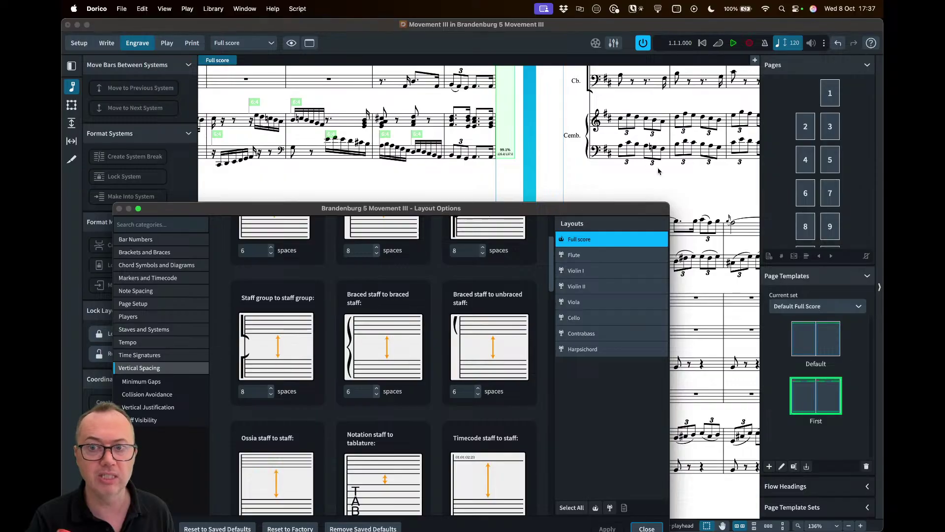
pyautogui.moveTo(655, 207); pyautogui.dragTo(498, 179)
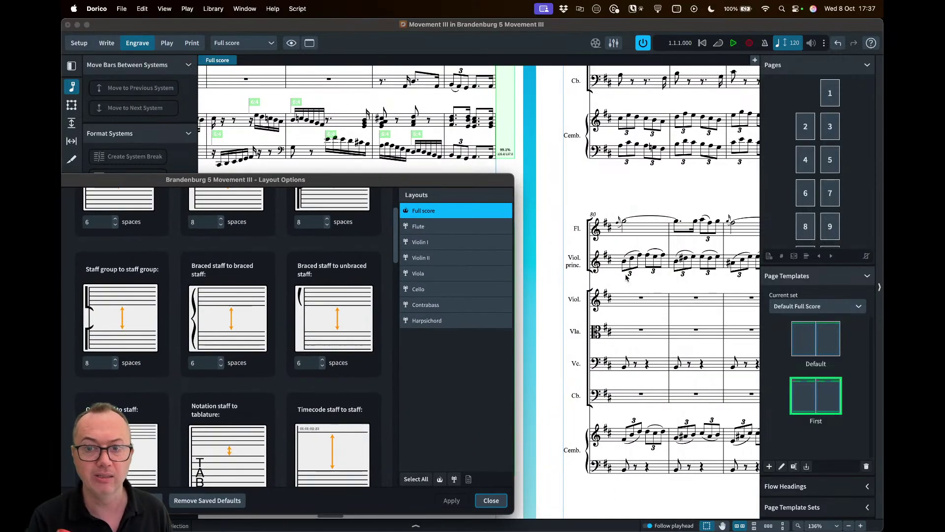
pyautogui.moveTo(357, 184); pyautogui.dragTo(568, 146)
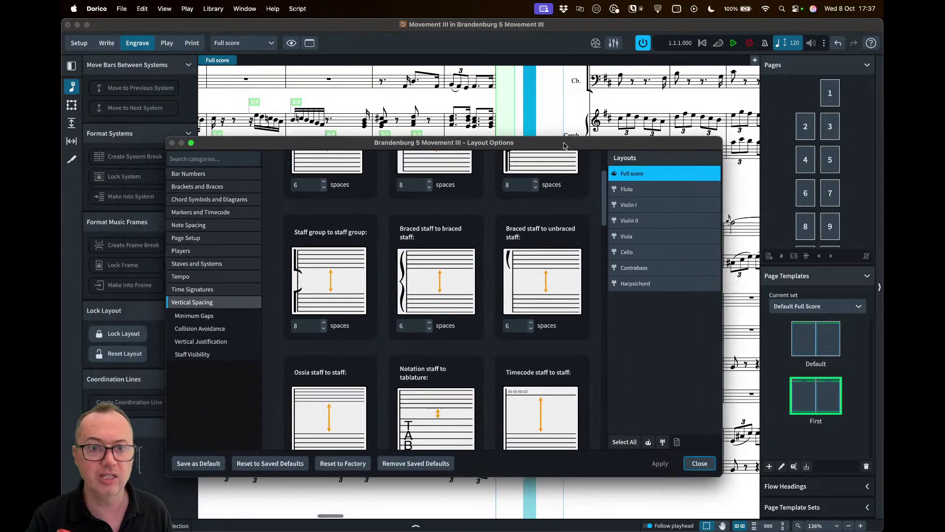
pyautogui.scroll(-1, 481, 355)
pyautogui.scroll(-12, 481, 355)
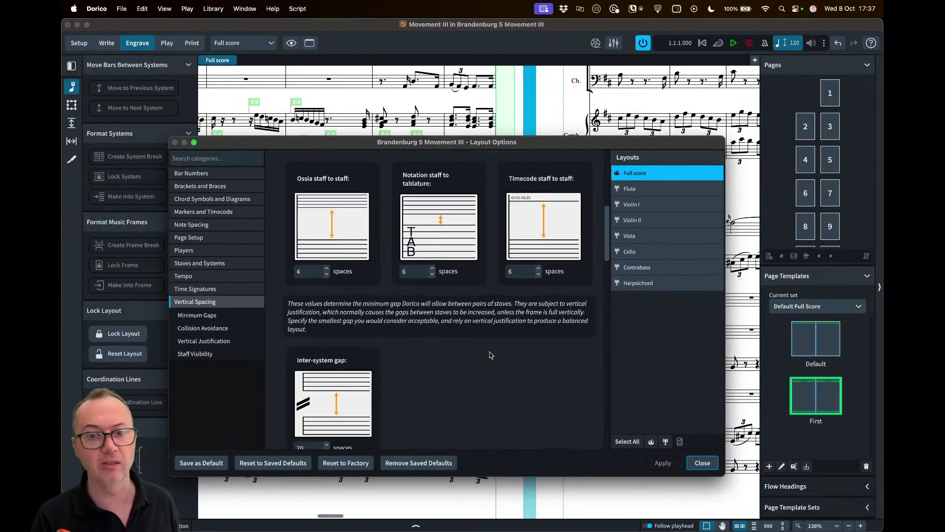
pyautogui.scroll(-15, 553, 317)
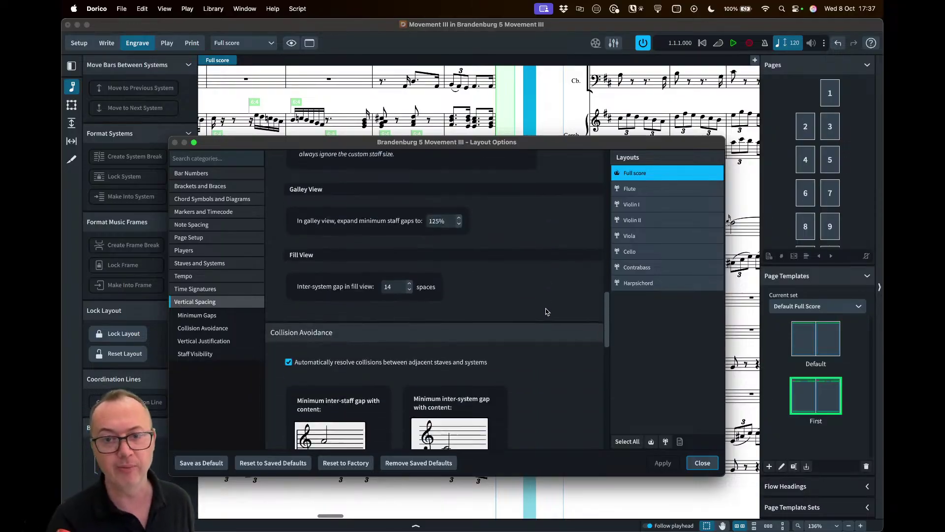
pyautogui.click(702, 463)
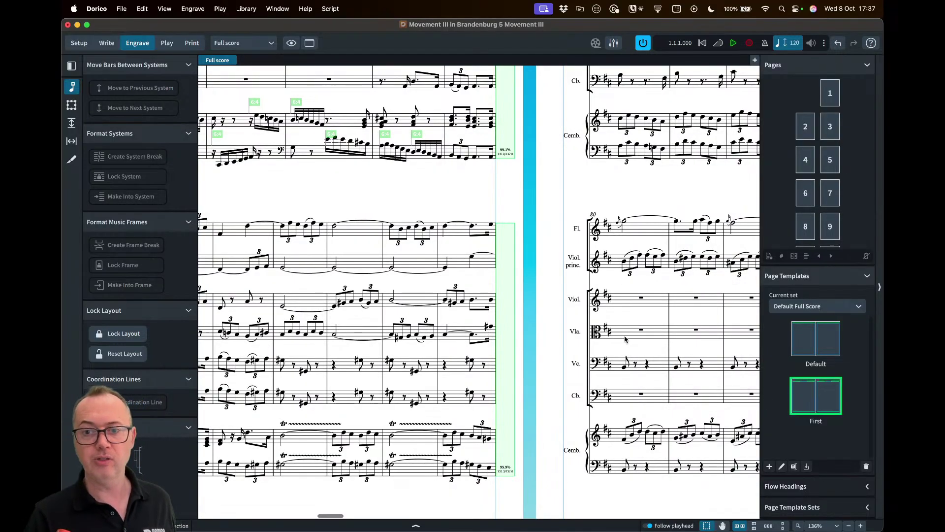
# - Set the full score to justify distance between staves and systems when the frame is at least 80% full, and apply it
pyautogui.scroll(-10, 585, 230)
pyautogui.scroll(3, 585, 231)
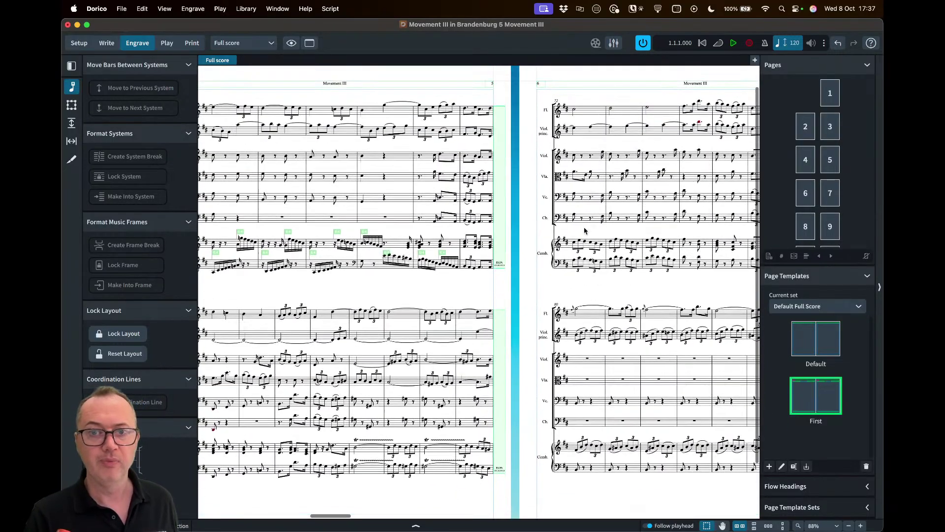
pyautogui.scroll(-3, 597, 275)
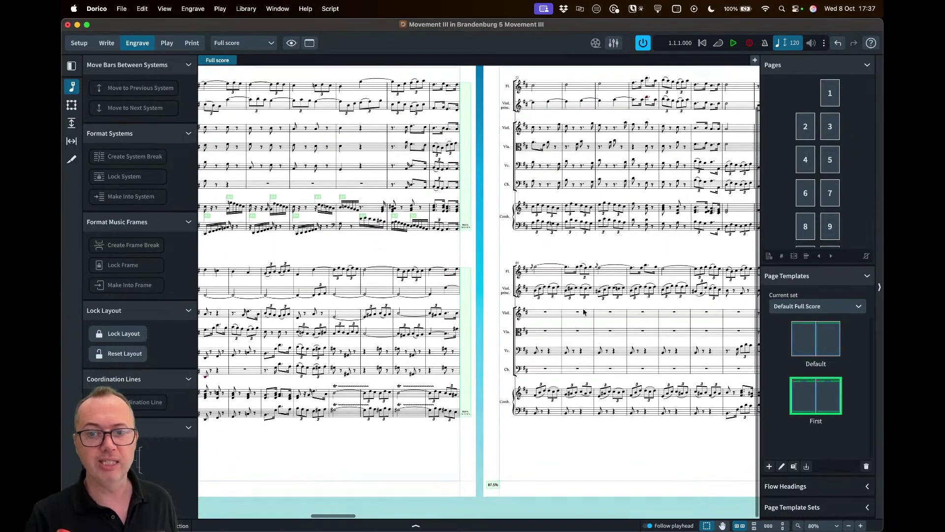
pyautogui.hscroll(5, 584, 310)
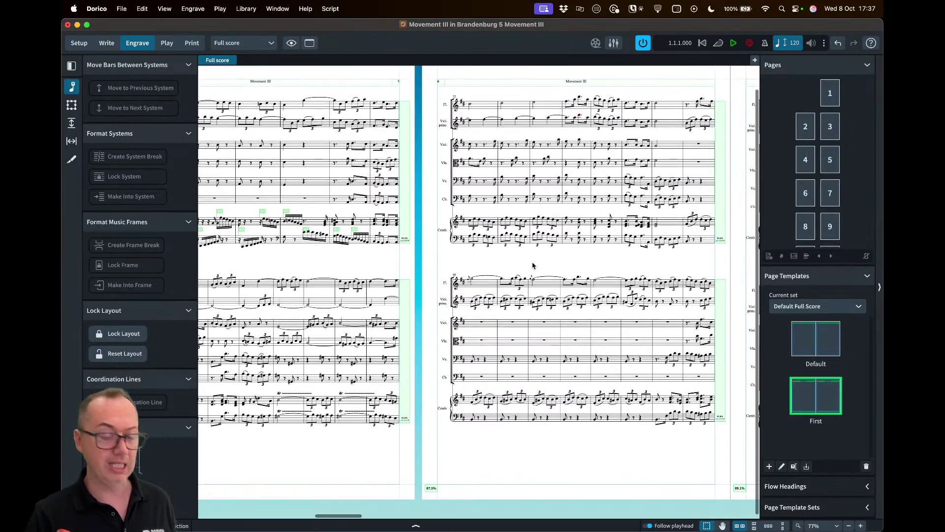
pyautogui.press('super+shift+l')
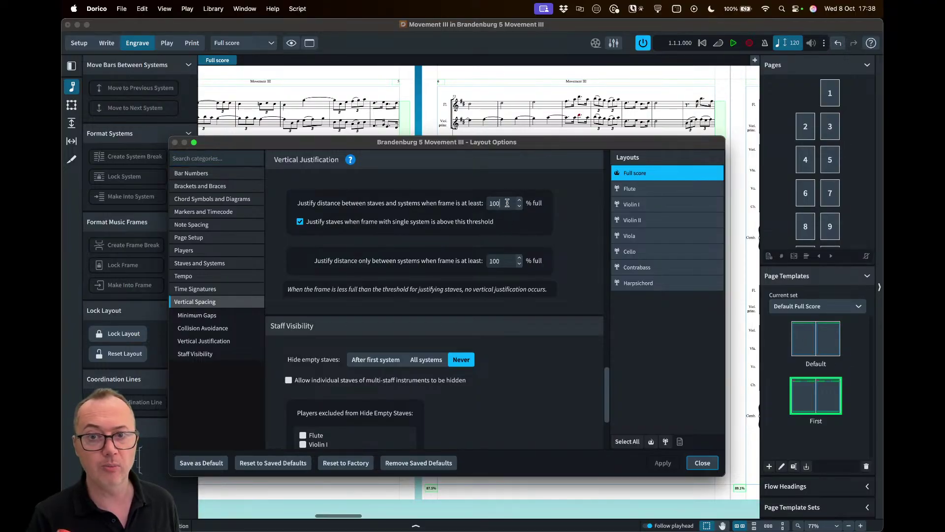
pyautogui.click(489, 203)
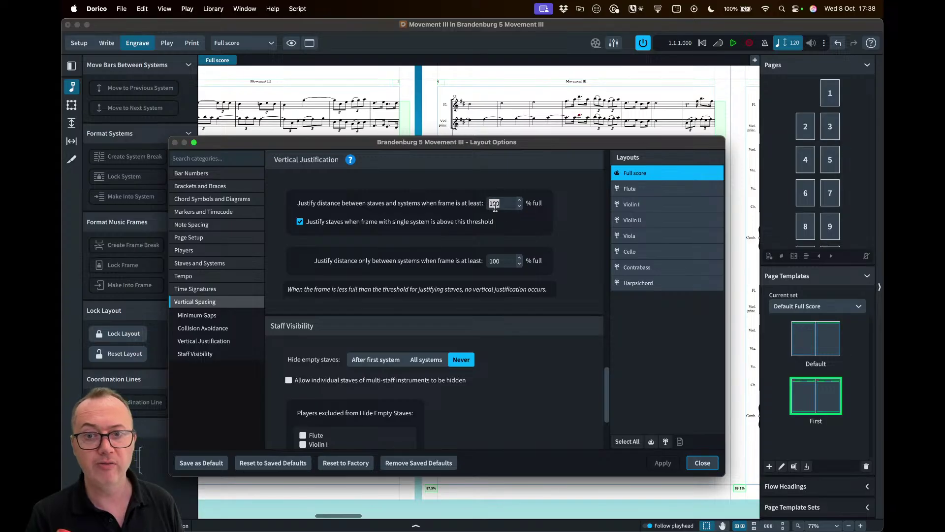
pyautogui.moveTo(504, 143); pyautogui.dragTo(653, 98)
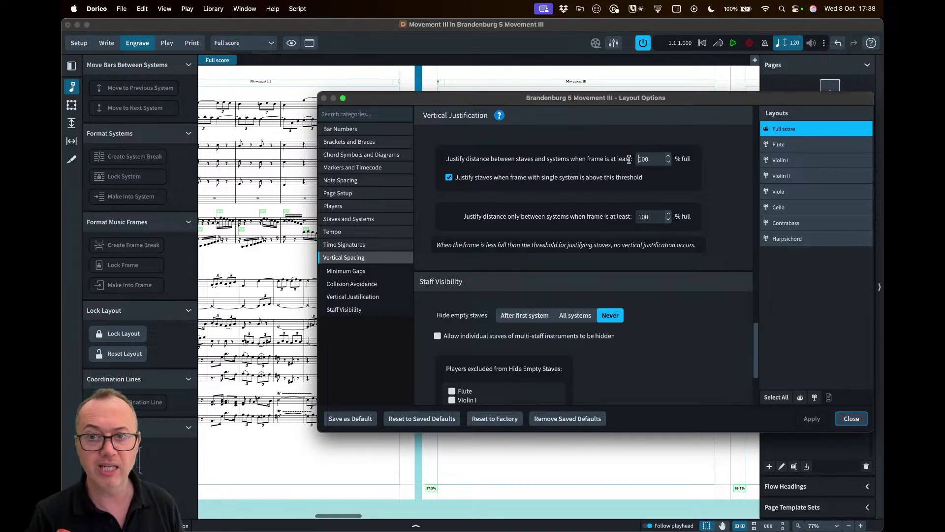
pyautogui.write('80')
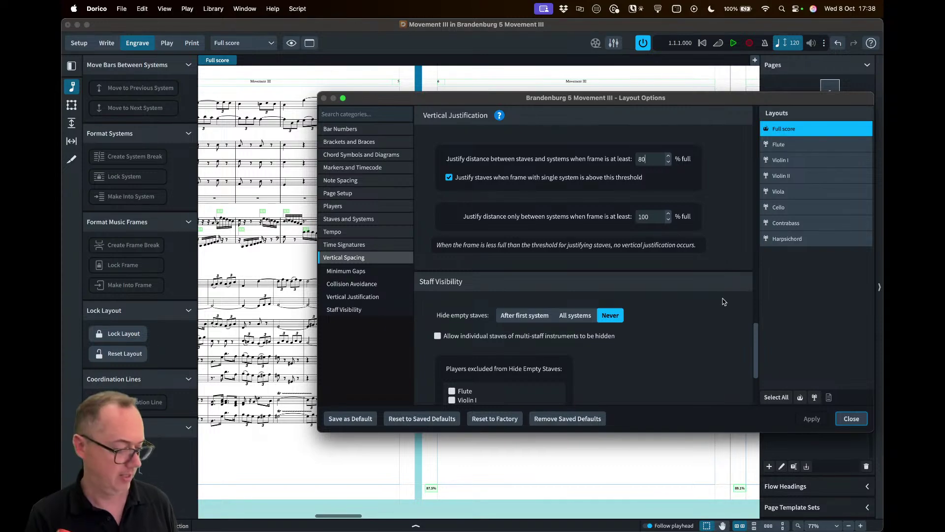
pyautogui.press('Tab')
pyautogui.click(811, 418)
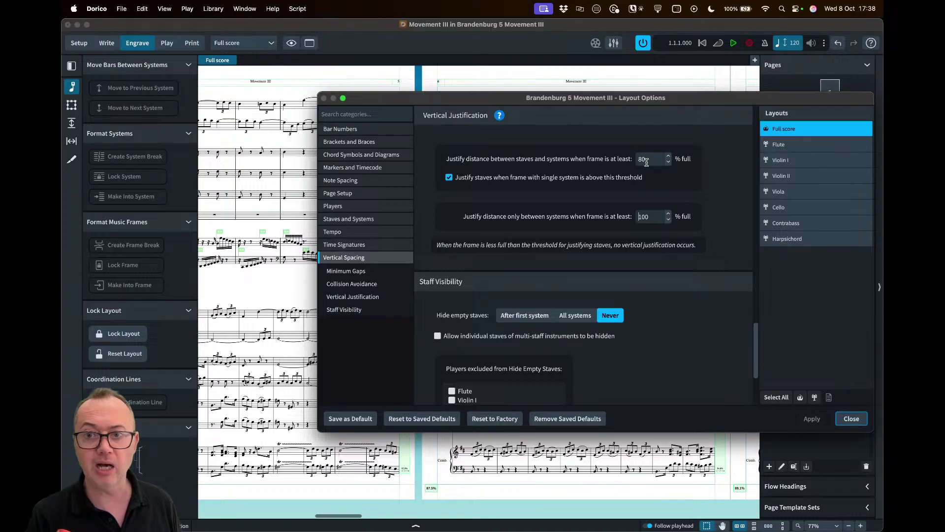
pyautogui.moveTo(683, 102); pyautogui.dragTo(450, 95)
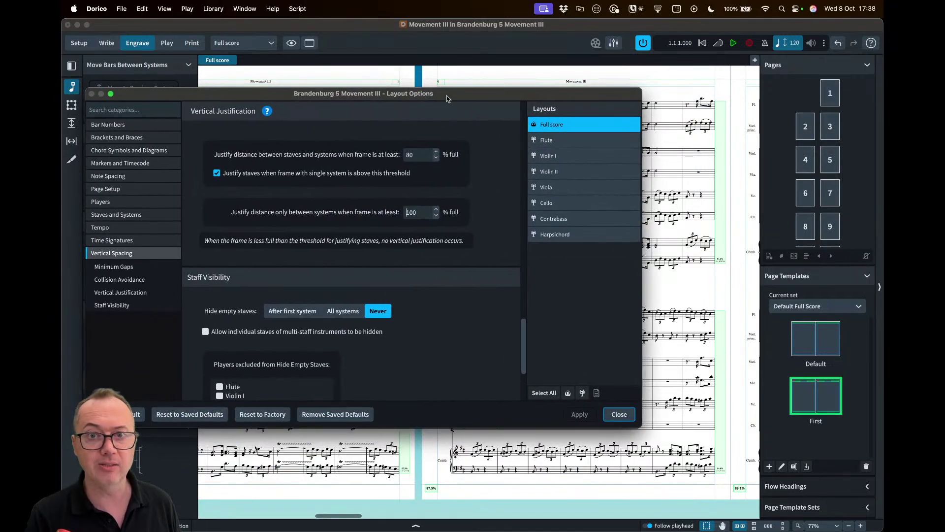
pyautogui.click(618, 414)
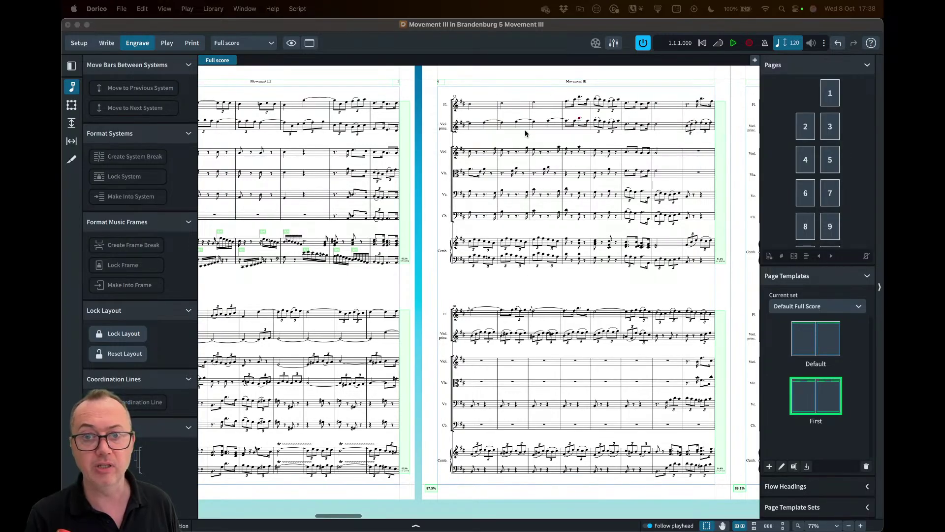
# - Set the full score to justify staves and systems from 100% full and only systems from 80% full, and apply it
pyautogui.hscroll(5, 532, 281)
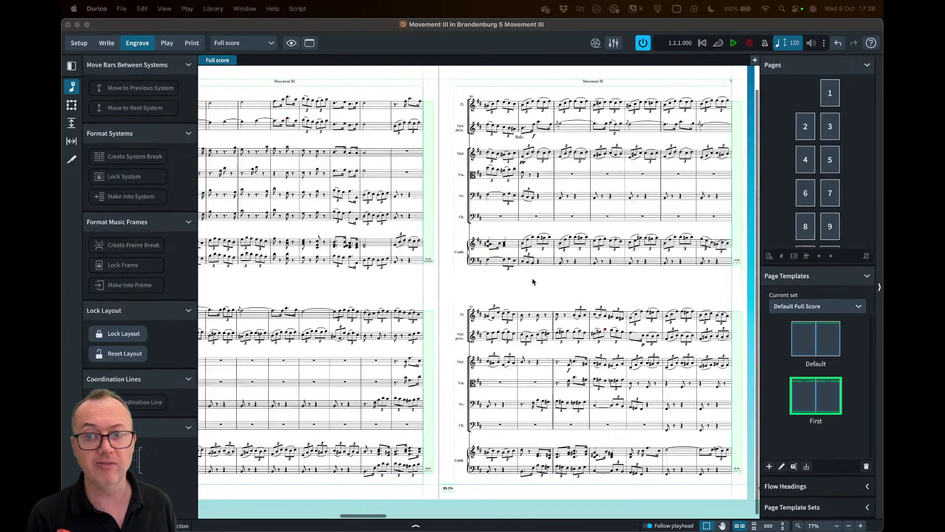
pyautogui.hscroll(2, 533, 281)
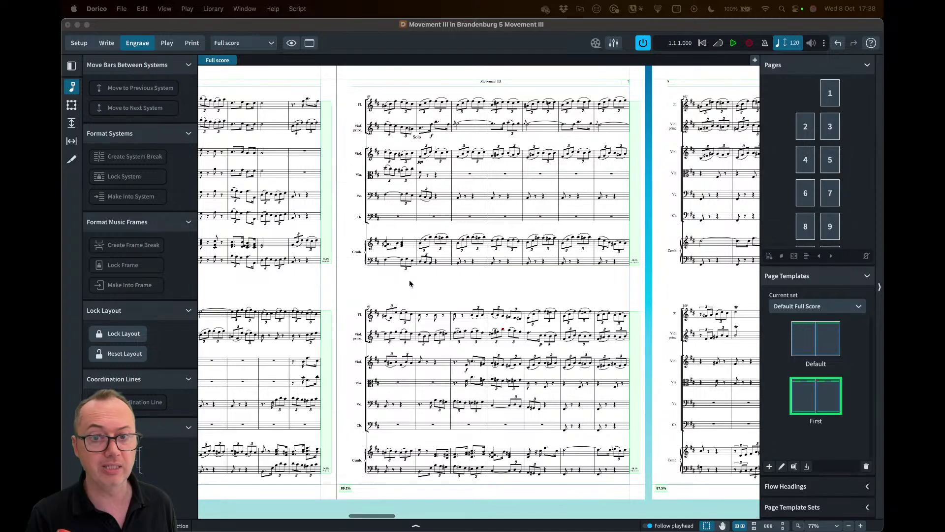
pyautogui.press('super+shift+l')
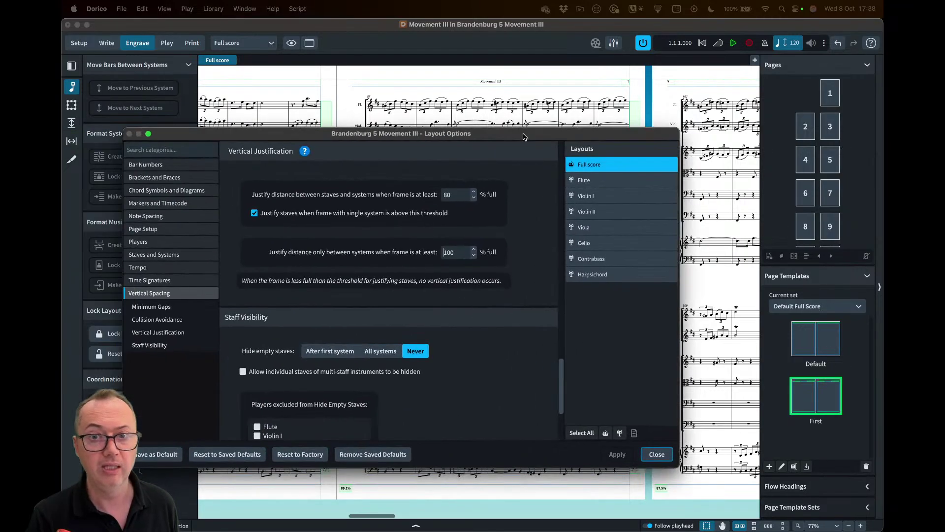
pyautogui.doubleClick(461, 191)
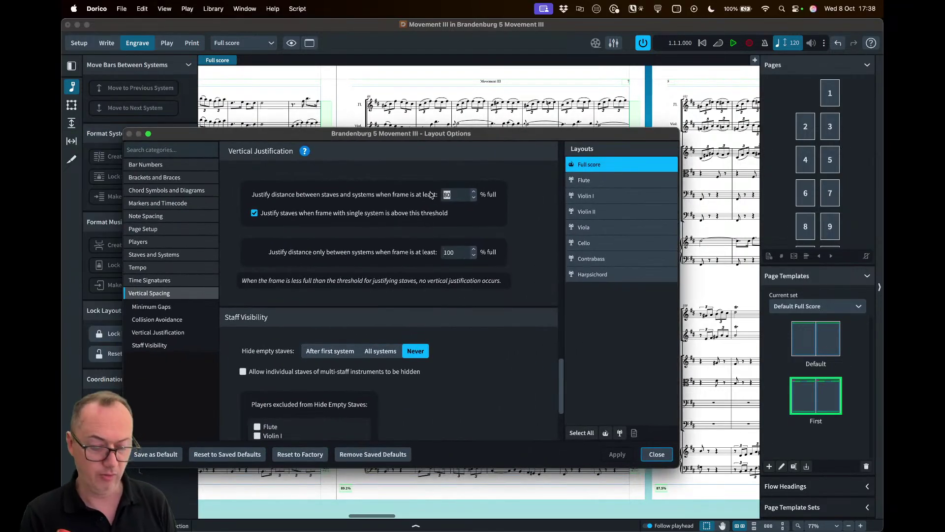
pyautogui.write('100')
pyautogui.doubleClick(462, 253)
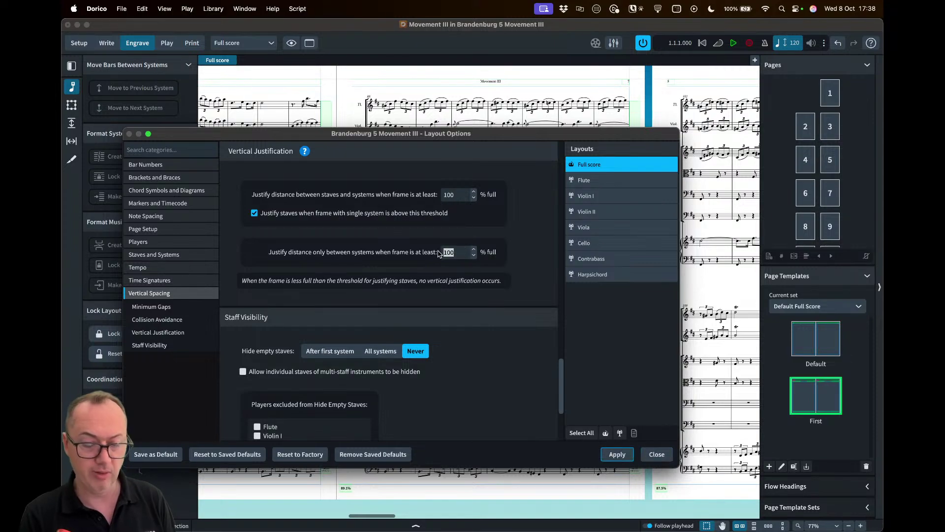
pyautogui.write('80')
pyautogui.scroll(-3, 497, 293)
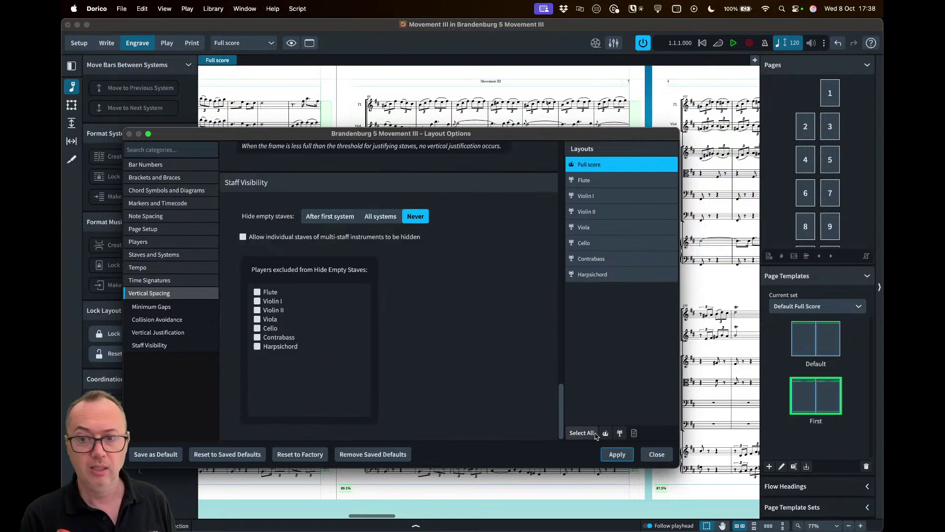
pyautogui.click(657, 454)
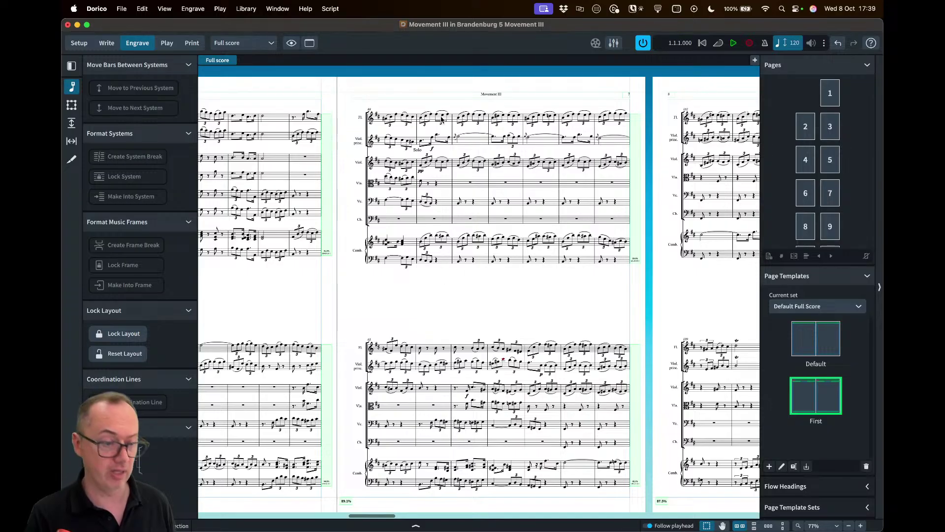
# - Reopen the full score's Layout Options and compare the minimum gaps under Vertical Spacing with the staff distances on the page
pyautogui.press('super+shift+l')
pyautogui.scroll(15, 463, 234)
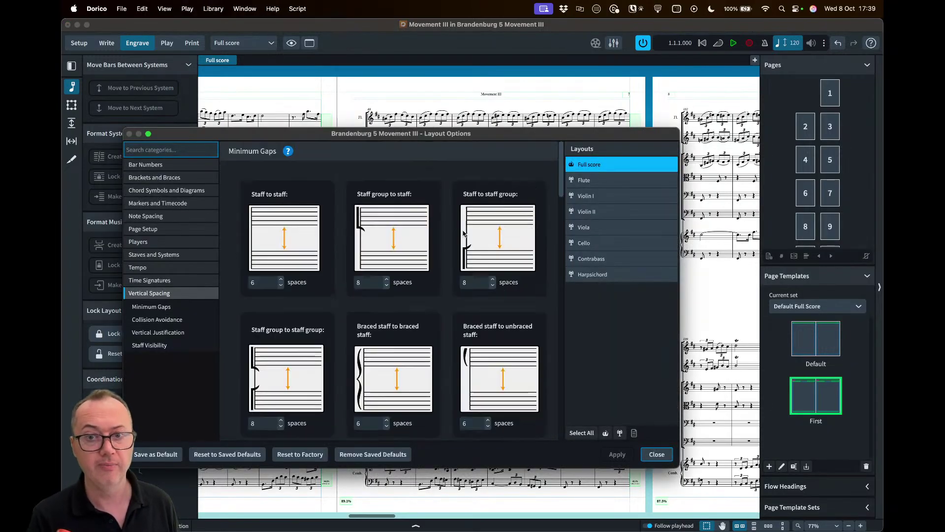
pyautogui.moveTo(494, 133); pyautogui.dragTo(856, 145)
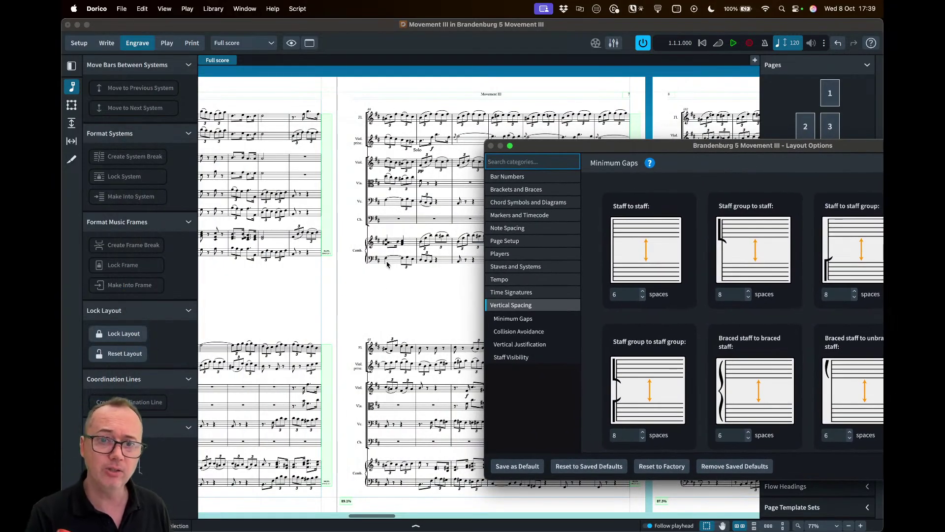
pyautogui.moveTo(617, 149); pyautogui.dragTo(604, 144)
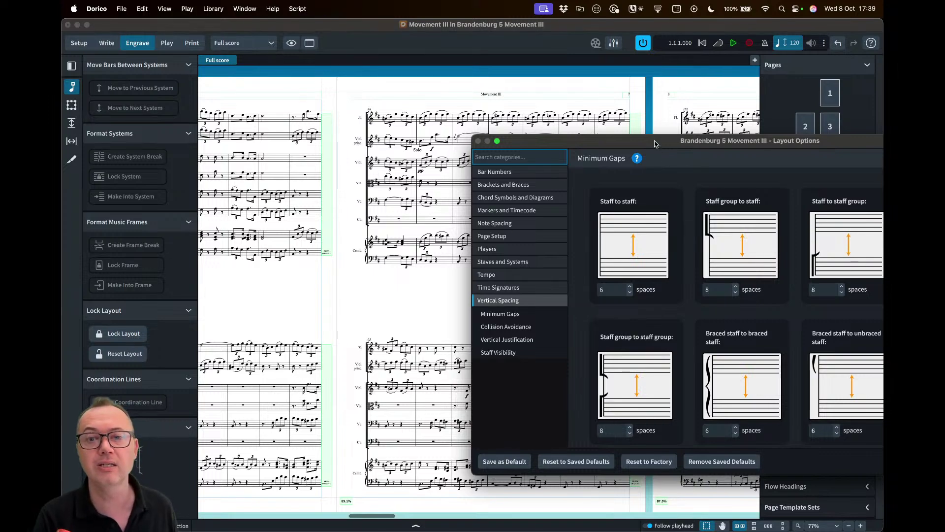
pyautogui.moveTo(655, 143); pyautogui.dragTo(399, 98)
pyautogui.scroll(-15, 564, 322)
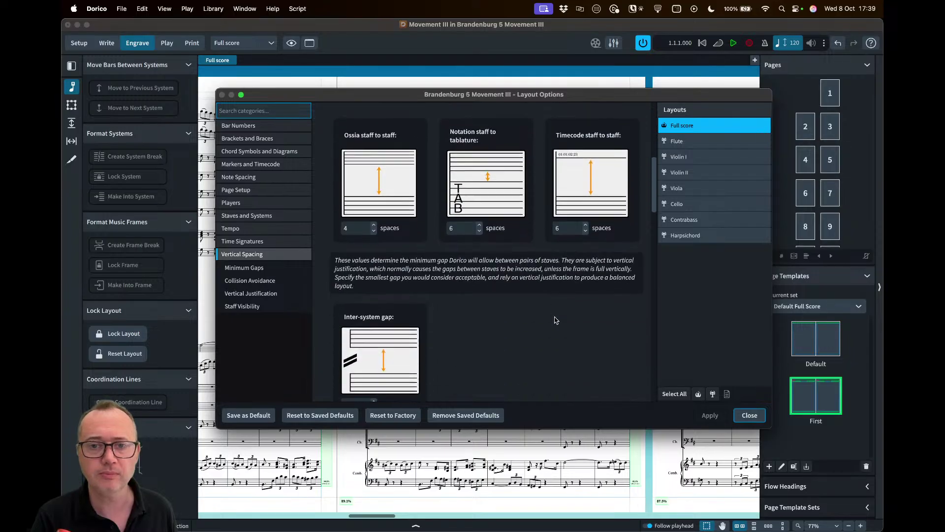
# - Set justification of staves and systems to frames at least 80% full and of only systems to 100%, and apply it
pyautogui.scroll(-15, 568, 315)
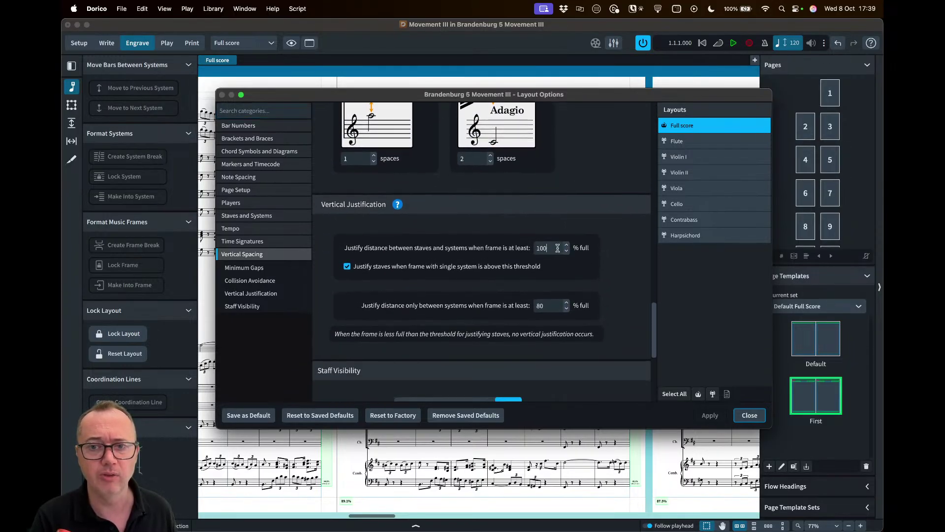
pyautogui.doubleClick(540, 248)
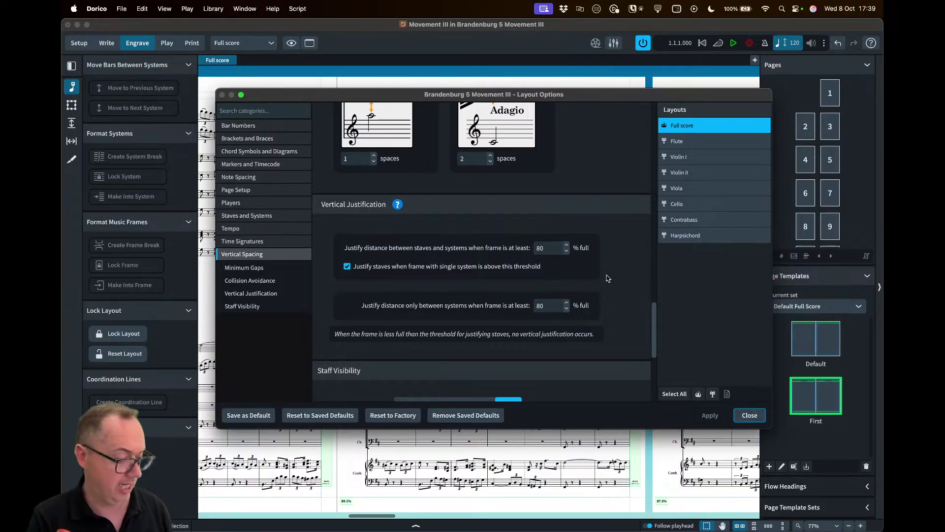
pyautogui.write('80')
pyautogui.doubleClick(541, 305)
pyautogui.write('100')
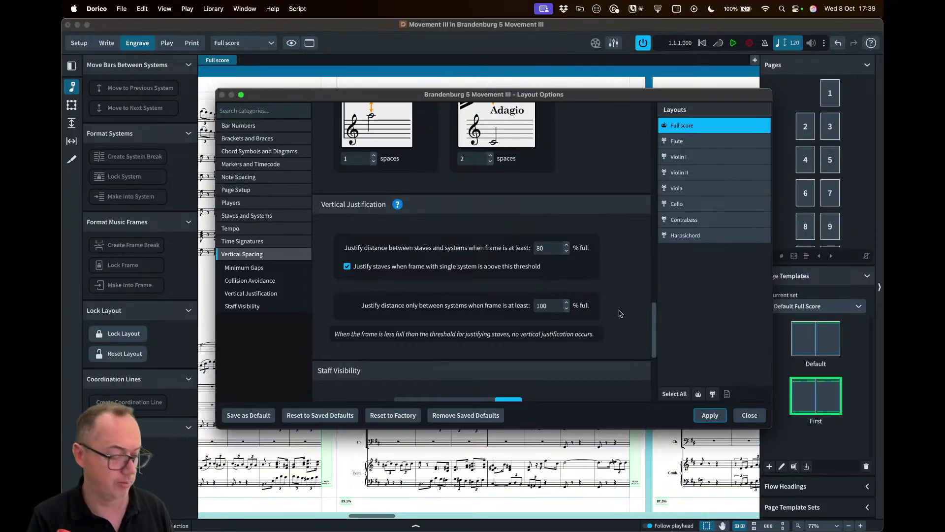
pyautogui.scroll(-5, 619, 313)
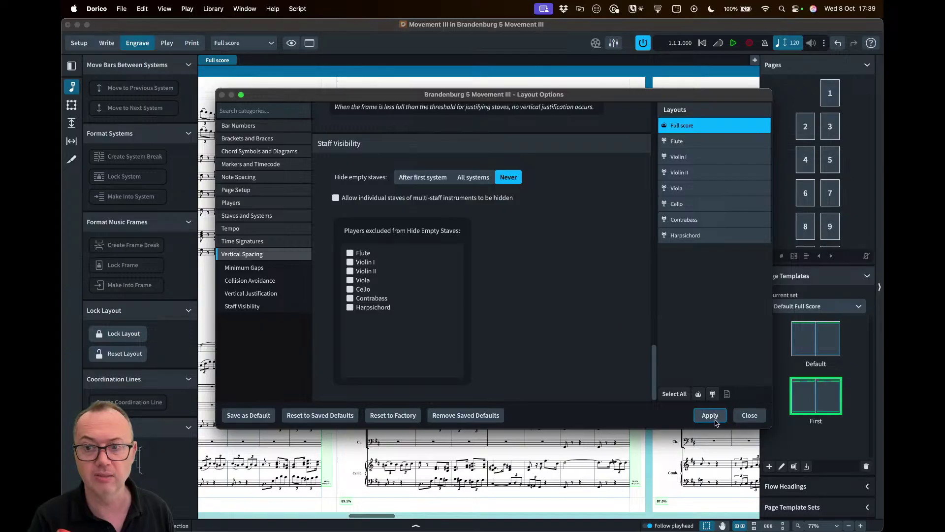
pyautogui.click(749, 416)
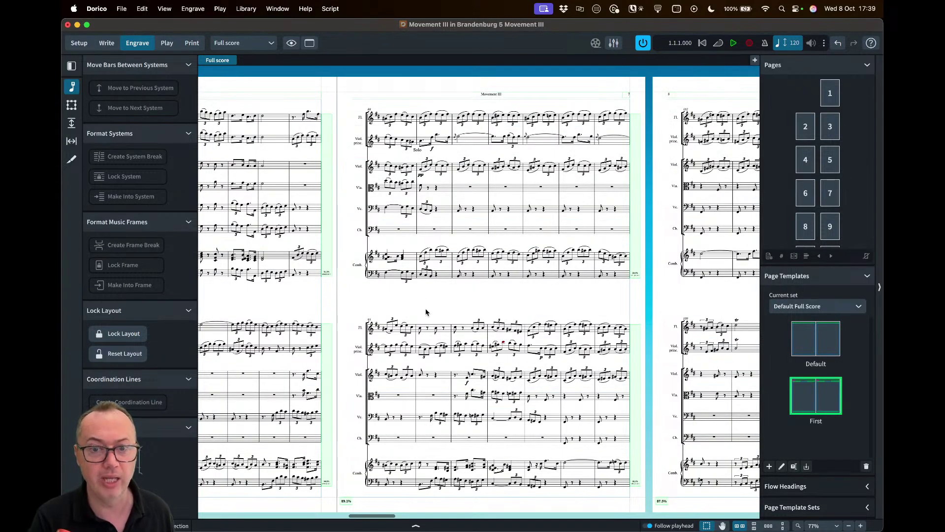
# - Review the inter-system gap in the full score's vertical spacing options after checking the score, and close Layout Options
pyautogui.hscroll(2, 437, 308)
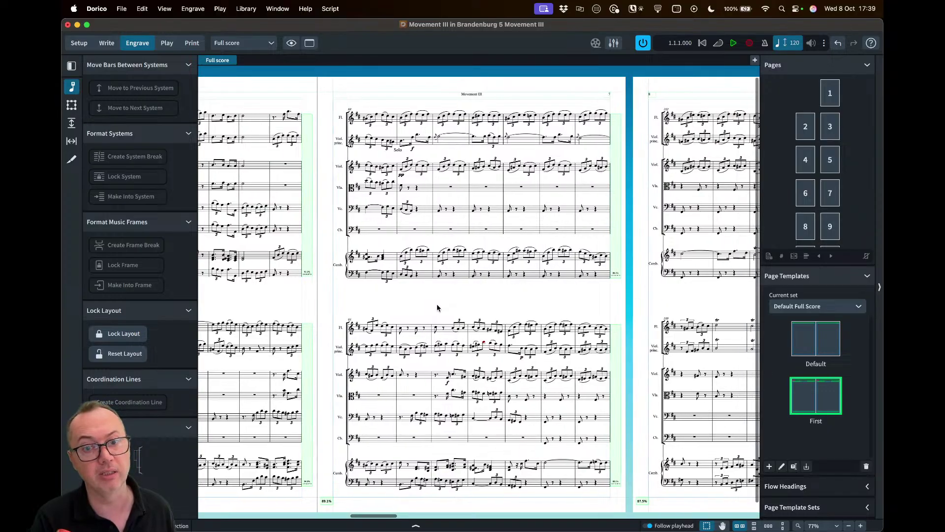
pyautogui.press('super+shift+l')
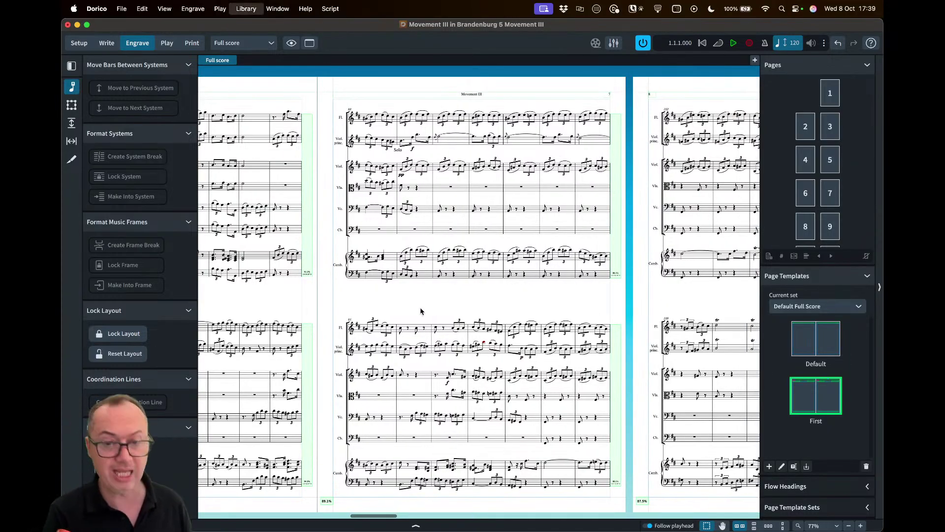
pyautogui.scroll(10, 542, 231)
pyautogui.scroll(10, 446, 225)
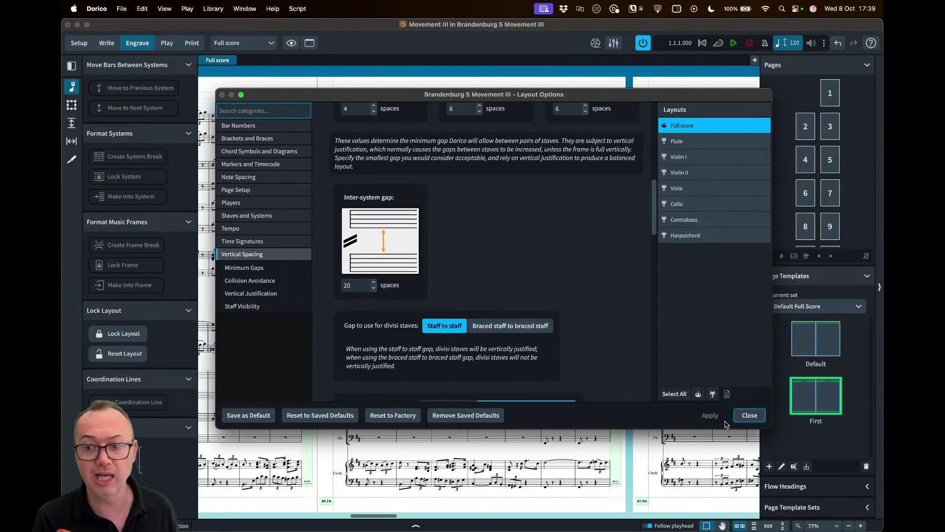
pyautogui.click(748, 415)
# - Examine the frame fullness percentages and the staff and system spacing across the full score's pages
pyautogui.hscroll(15, 524, 306)
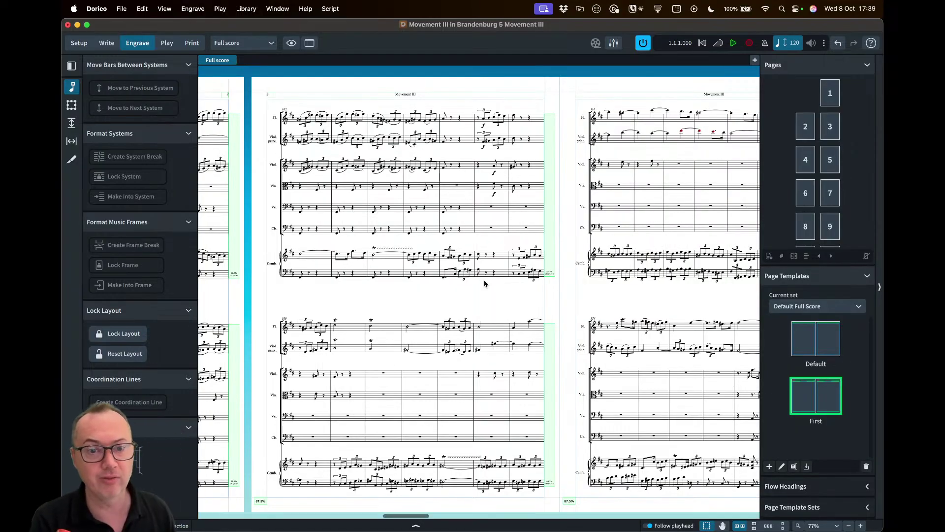
pyautogui.hscroll(-3, 484, 283)
pyautogui.hscroll(-6, 484, 283)
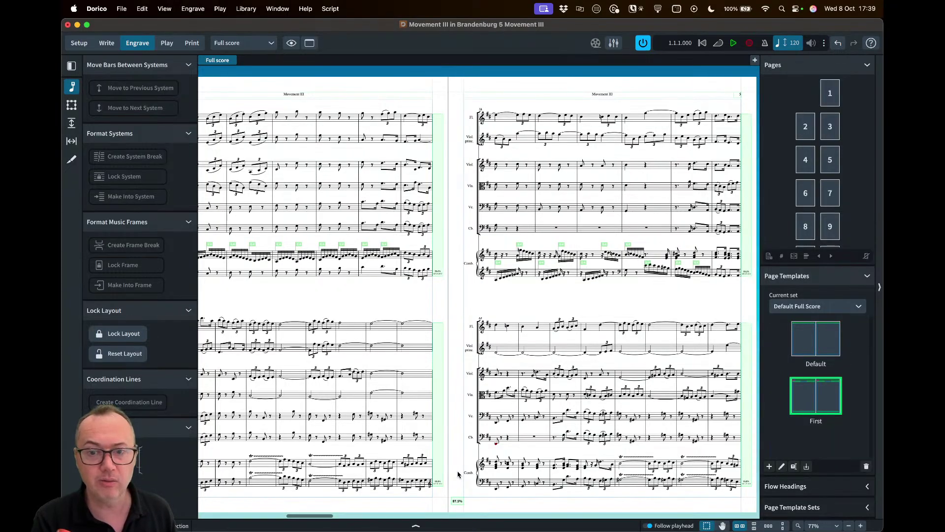
pyautogui.scroll(6, 457, 474)
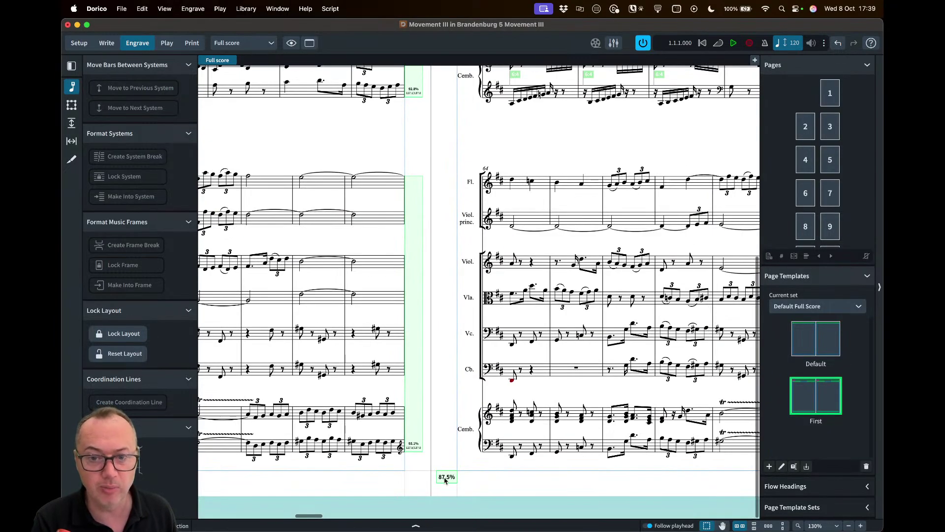
pyautogui.hscroll(10, 444, 481)
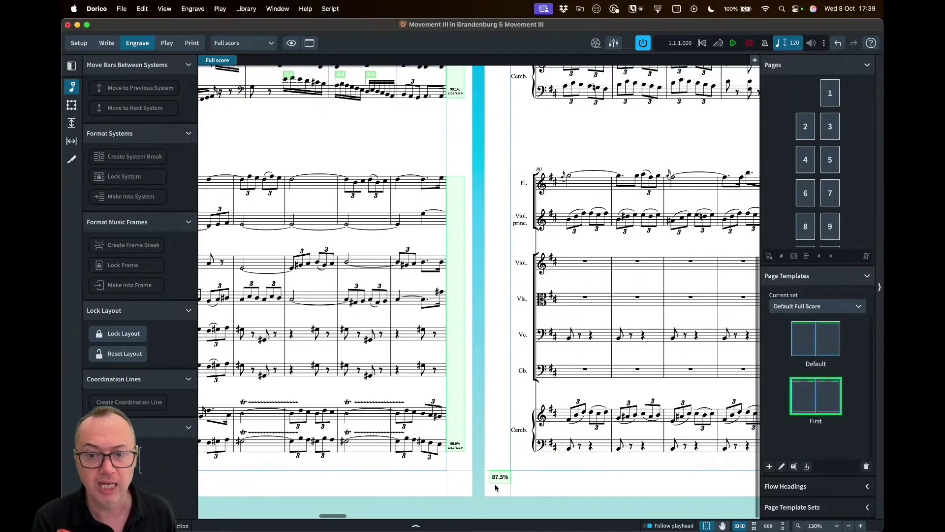
pyautogui.hscroll(8, 496, 487)
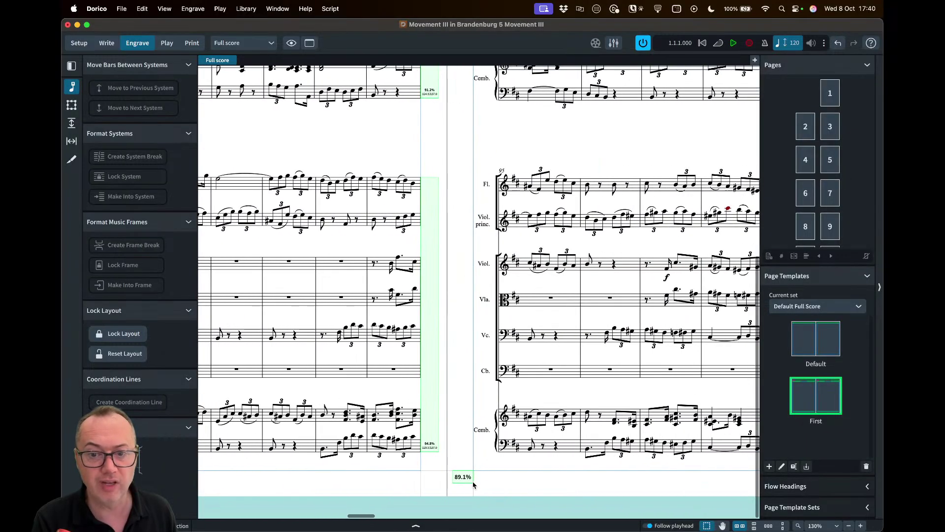
pyautogui.hscroll(8, 460, 484)
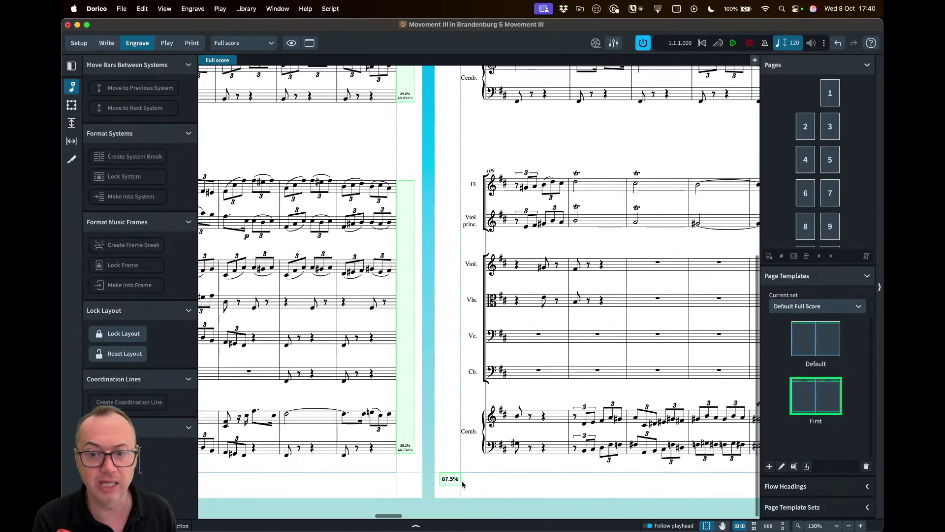
pyautogui.hscroll(8, 453, 484)
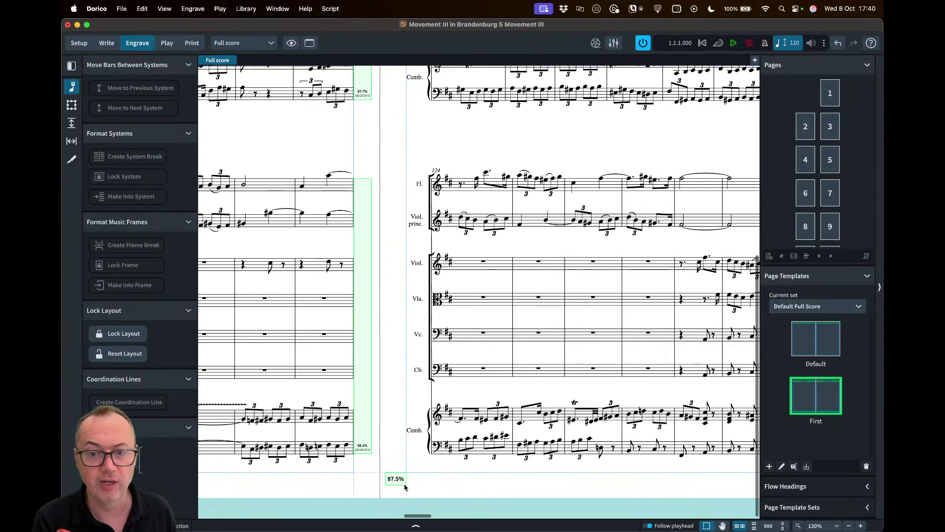
pyautogui.hscroll(8, 404, 487)
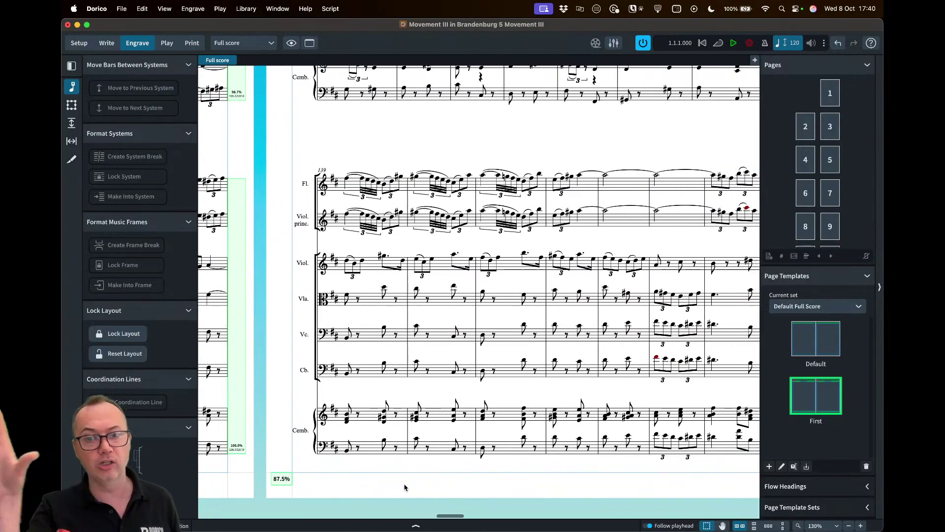
pyautogui.scroll(-3, 404, 487)
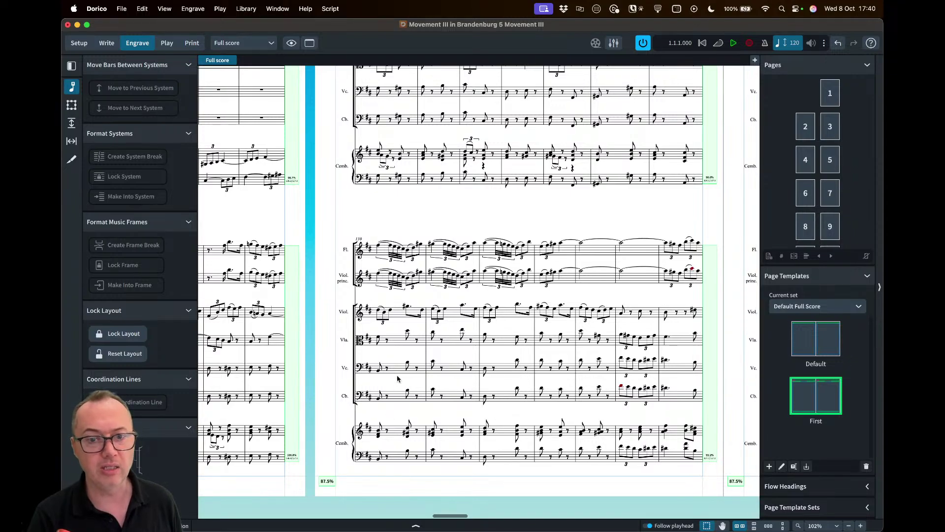
pyautogui.scroll(-3, 398, 378)
pyautogui.scroll(3, 404, 320)
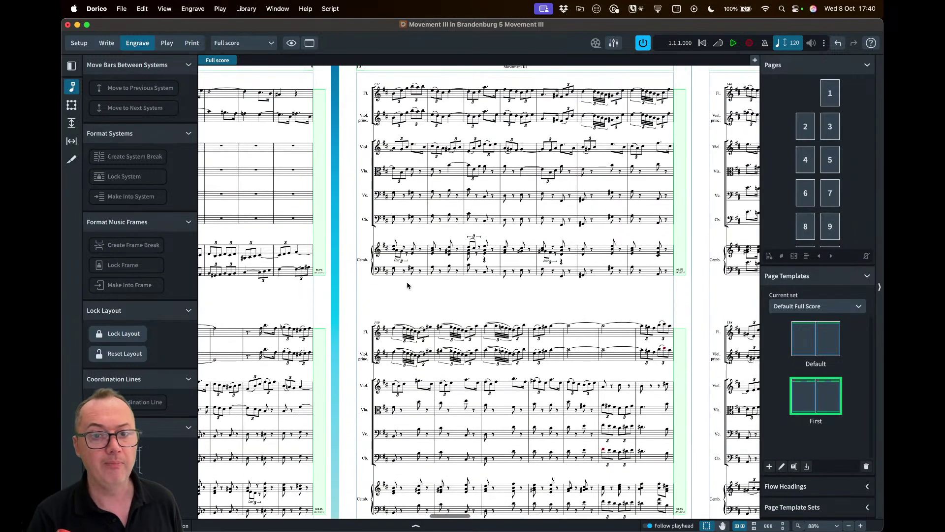
# - Show the Violin I layout and compare frame fullness and system spacing across its first three pages
pyautogui.click(253, 48)
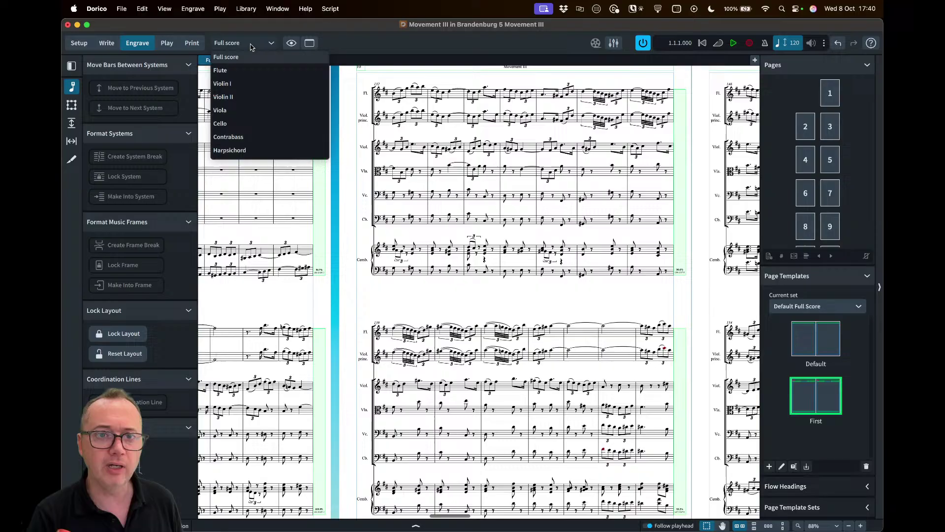
pyautogui.click(249, 83)
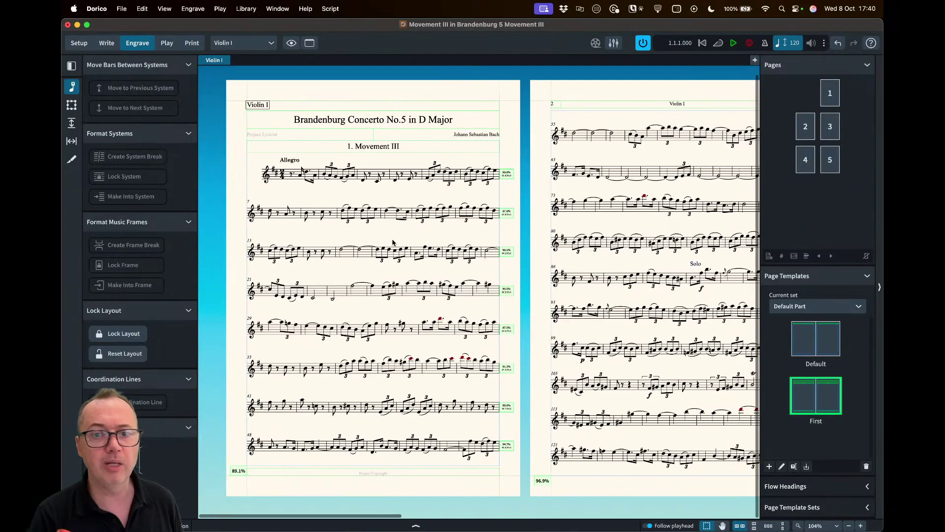
pyautogui.hscroll(5, 404, 276)
pyautogui.hscroll(5, 416, 306)
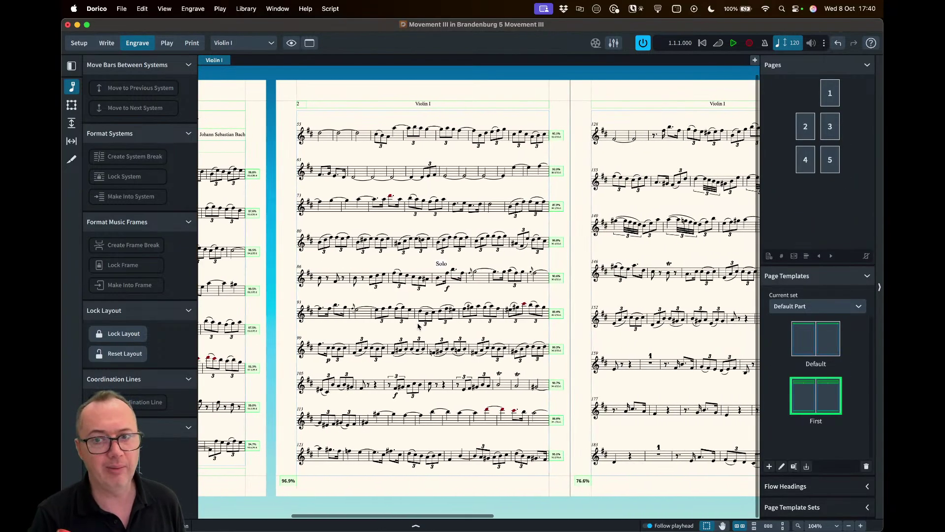
pyautogui.hscroll(1, 614, 272)
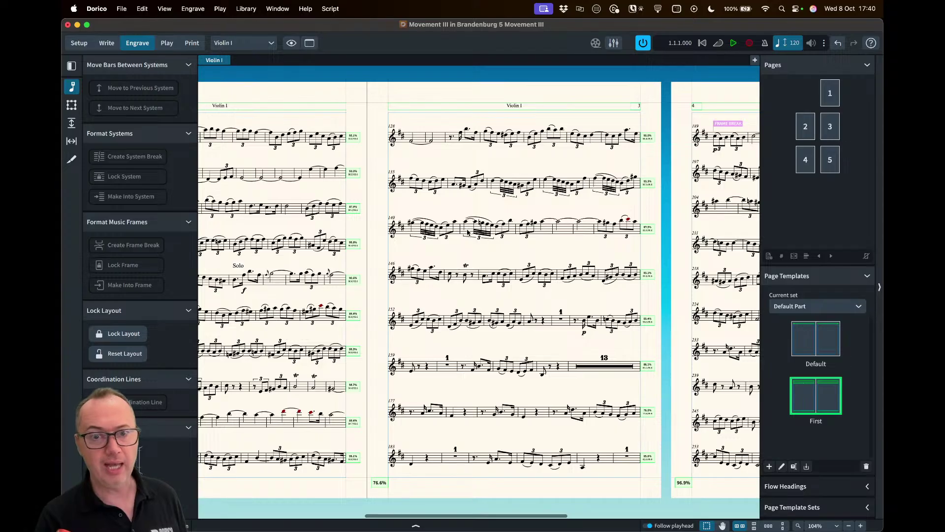
# - In Write mode, raise the pitch of the slurred tuplet notes in bar 141 of the Violin I part well above the staff
pyautogui.press('super+2')
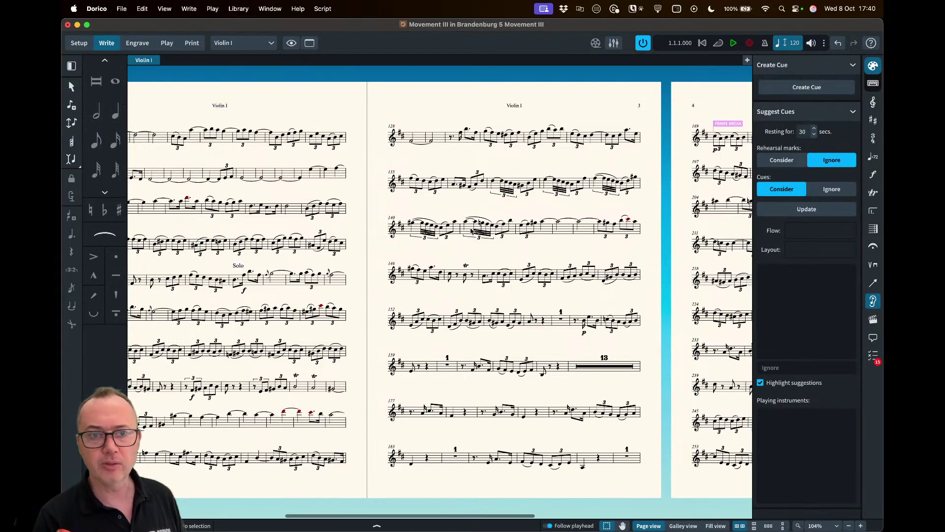
pyautogui.click(470, 233)
pyautogui.hotkey('alt', 'Up')
pyautogui.hotkey('alt', 'Up')
pyautogui.hotkey('alt', 'Up')
pyautogui.hotkey('alt', 'Up')
pyautogui.hotkey('alt', 'Up')
pyautogui.hotkey('alt', 'Up')
pyautogui.hotkey('alt', 'Up')
pyautogui.hotkey('alt', 'Up')
pyautogui.hotkey('alt', 'Up')
pyautogui.hotkey('alt', 'Up')
pyautogui.hotkey('alt', 'Up')
pyautogui.hotkey('alt', 'Up')
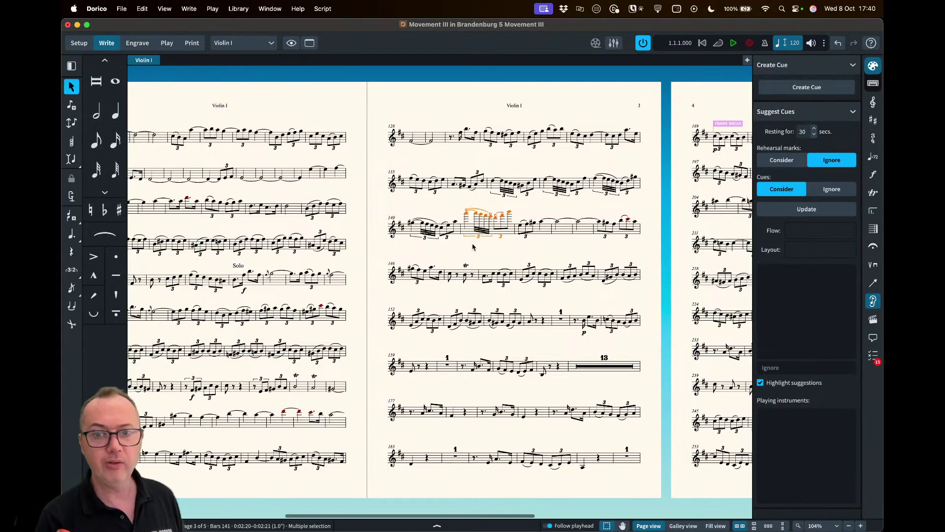
# - Shift the slurred tuplet notes in bar 141 repeatedly down and up in pitch to test the spacing between systems
pyautogui.hotkey('alt', 'Down')
pyautogui.hotkey('alt', 'Down')
pyautogui.hotkey('alt', 'Down')
pyautogui.hotkey('alt', 'Down')
pyautogui.hotkey('alt', 'Down')
pyautogui.hotkey('alt', 'Down')
pyautogui.hotkey('alt', 'Down')
pyautogui.hotkey('alt', 'Down')
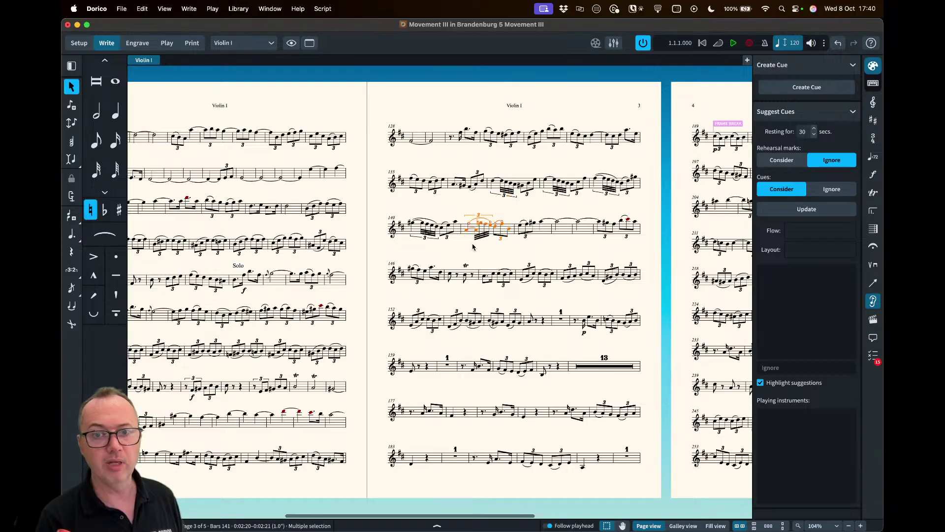
pyautogui.hotkey('alt', 'Up')
pyautogui.hotkey('alt', 'Up')
pyautogui.hotkey('alt', 'Up')
pyautogui.hotkey('alt', 'Up')
pyautogui.hotkey('alt', 'Down')
pyautogui.hotkey('alt', 'Down')
pyautogui.hotkey('alt', 'Down')
pyautogui.hotkey('alt', 'Down')
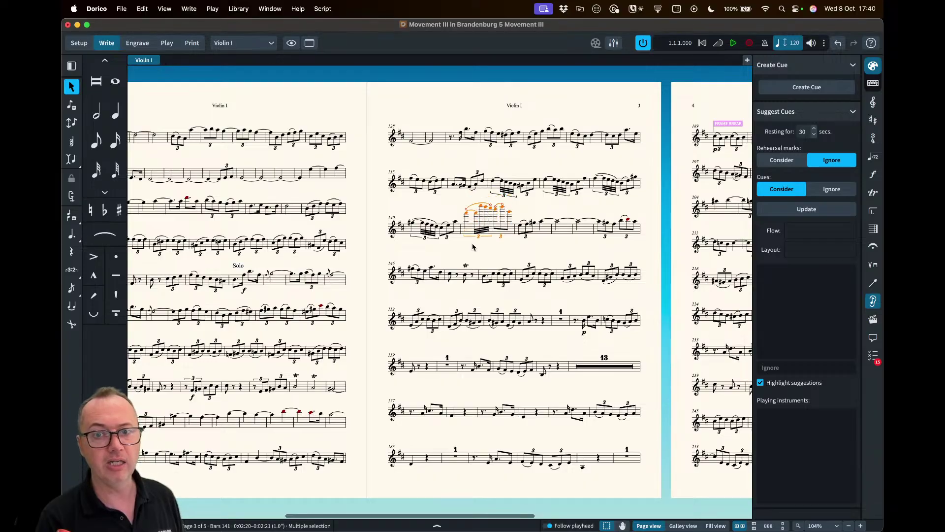
pyautogui.hotkey('alt', 'Up')
pyautogui.hotkey('alt', 'Up')
pyautogui.hotkey('alt', 'Up')
pyautogui.hotkey('alt', 'Up')
pyautogui.hotkey('alt', 'Up')
pyautogui.hotkey('alt', 'Up')
pyautogui.hotkey('alt', 'Up')
pyautogui.hotkey('alt', 'Up')
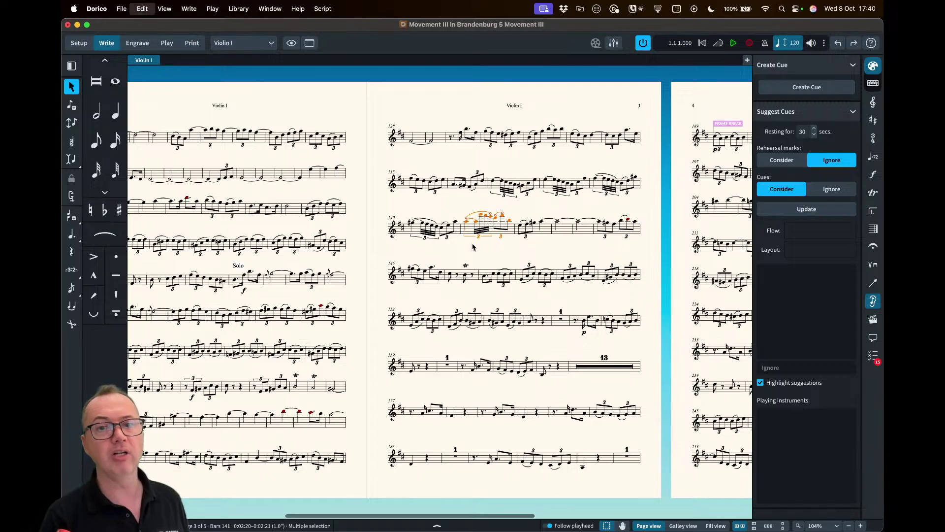
# - Lower the slurred tuplet notes in bar 141 back to their original pitch within the staff and deselect them
pyautogui.hotkey('alt', 'Down')
pyautogui.hotkey('alt', 'Down')
pyautogui.hotkey('alt', 'Down')
pyautogui.hotkey('alt', 'Down')
pyautogui.hotkey('alt', 'Down')
pyautogui.hotkey('alt', 'Down')
pyautogui.hotkey('alt', 'Down')
pyautogui.hotkey('alt', 'Down')
pyautogui.press('Escape')
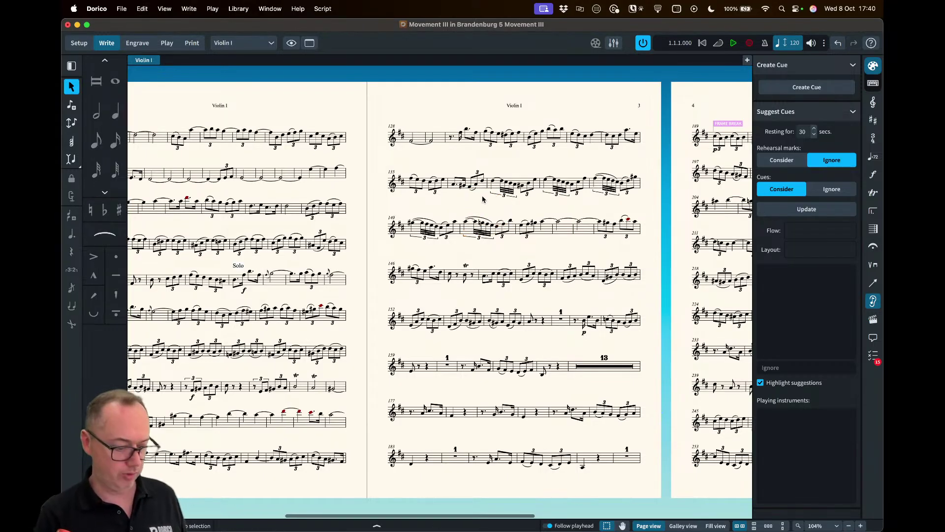
# - Enable automatic collision resolution between adjacent staves and systems in the Violin I layout's vertical spacing options, apply it and close Layout Options
pyautogui.press('super+shift+l')
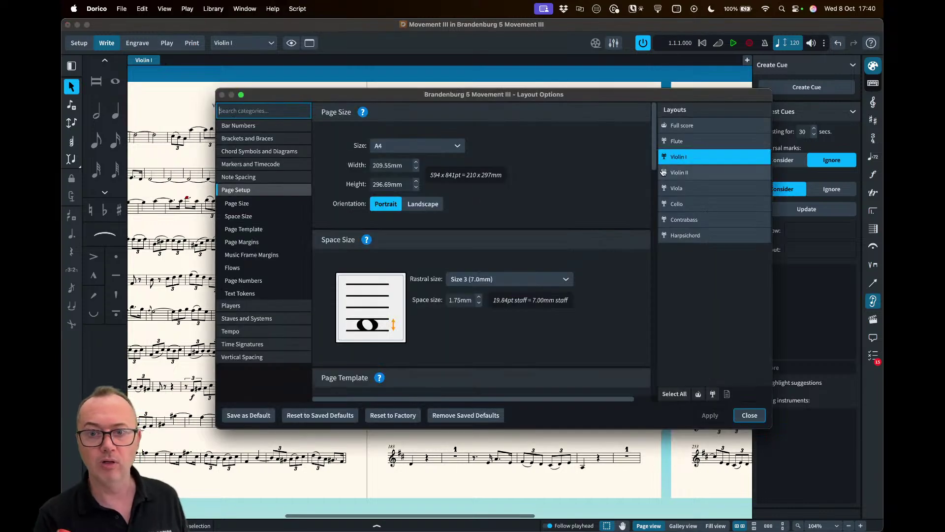
pyautogui.scroll(-2, 586, 248)
pyautogui.click(242, 357)
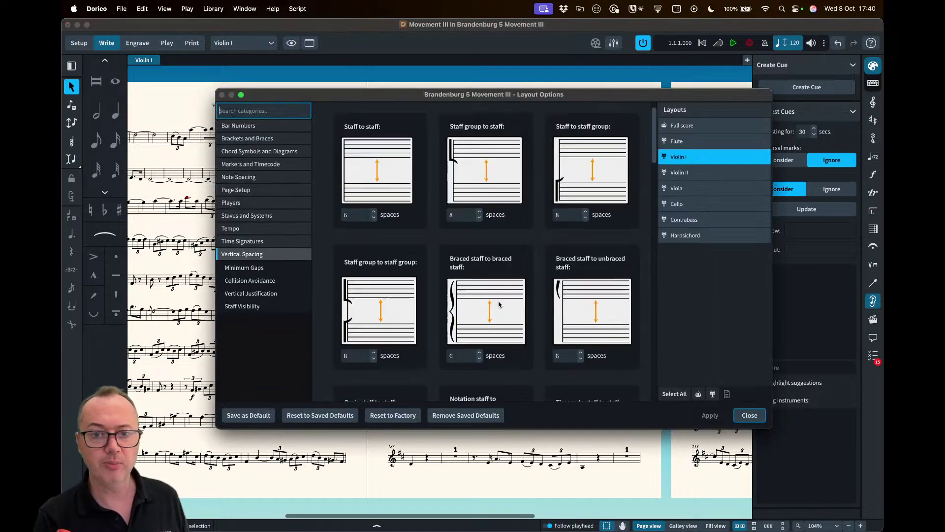
pyautogui.scroll(-3, 499, 303)
pyautogui.scroll(-10, 499, 303)
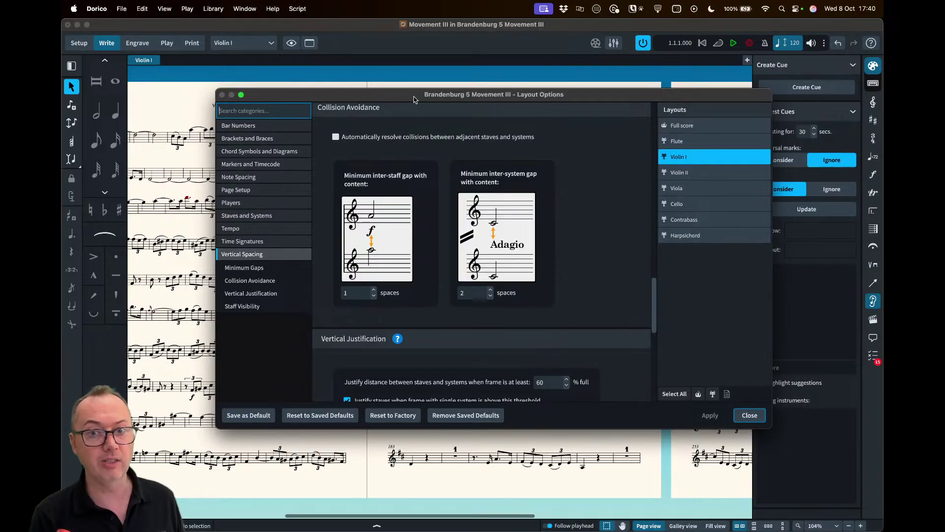
pyautogui.moveTo(413, 99); pyautogui.dragTo(419, 160)
pyautogui.click(339, 198)
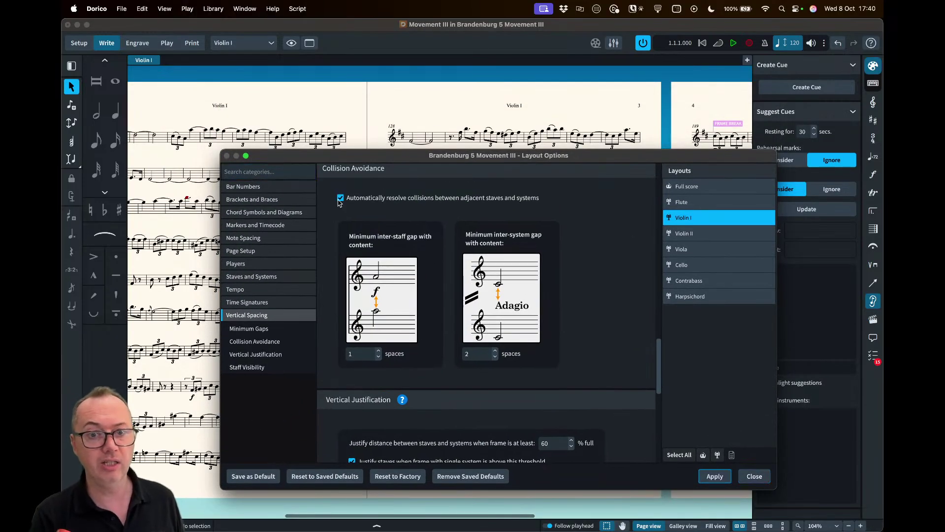
pyautogui.click(715, 476)
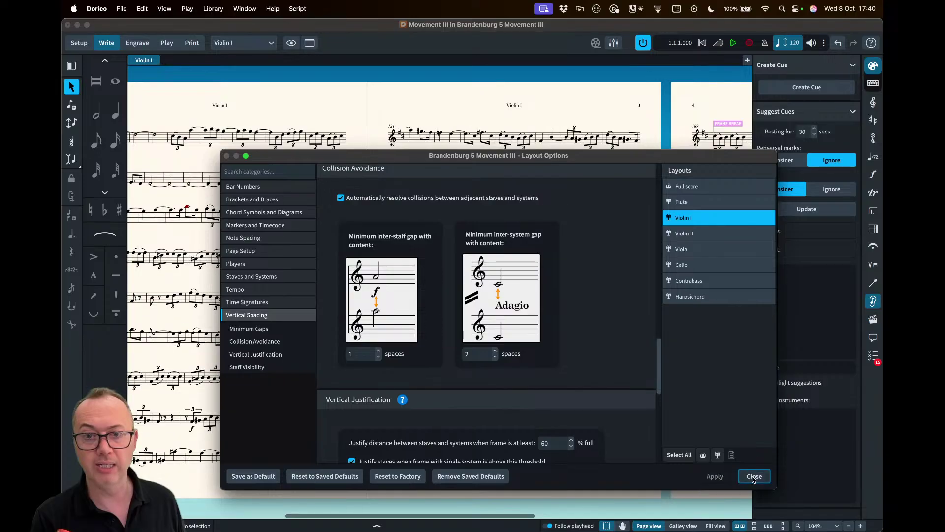
pyautogui.click(754, 476)
# - In Engrave mode, compare the system distances and fullness values on pages 2 and 3 of the Violin I part
pyautogui.scroll(5, 422, 204)
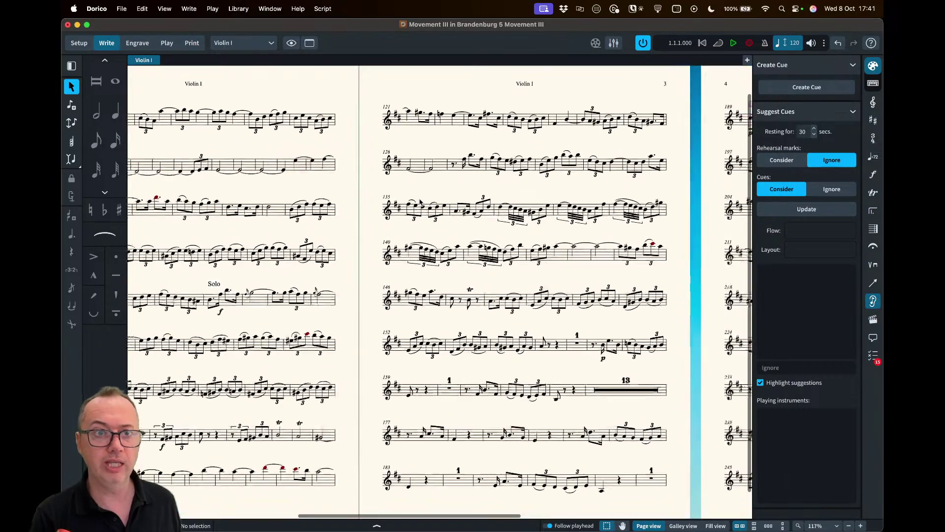
pyautogui.click(136, 43)
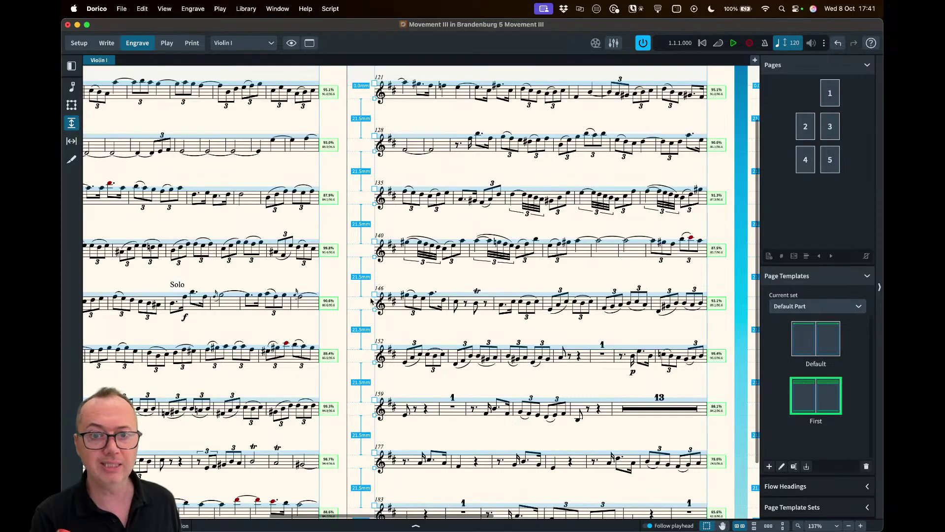
pyautogui.hscroll(-5, 363, 357)
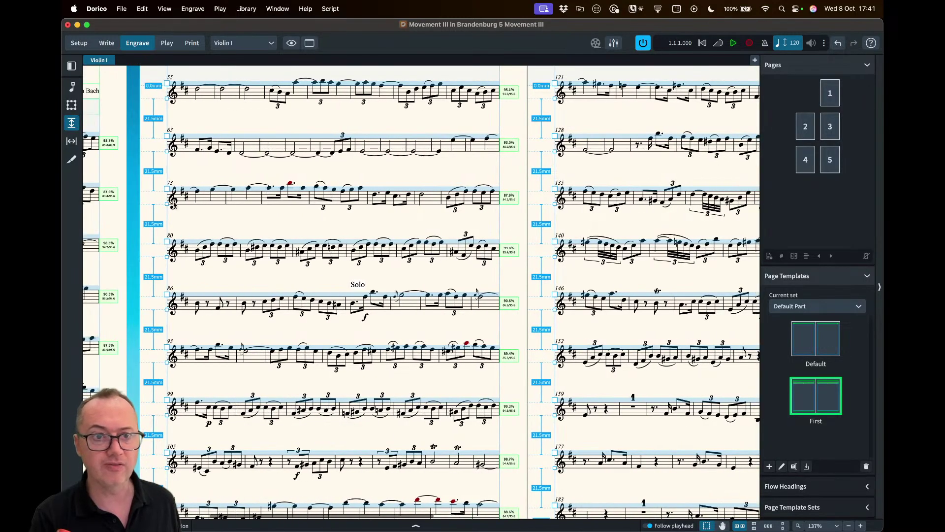
pyautogui.hscroll(5, 575, 129)
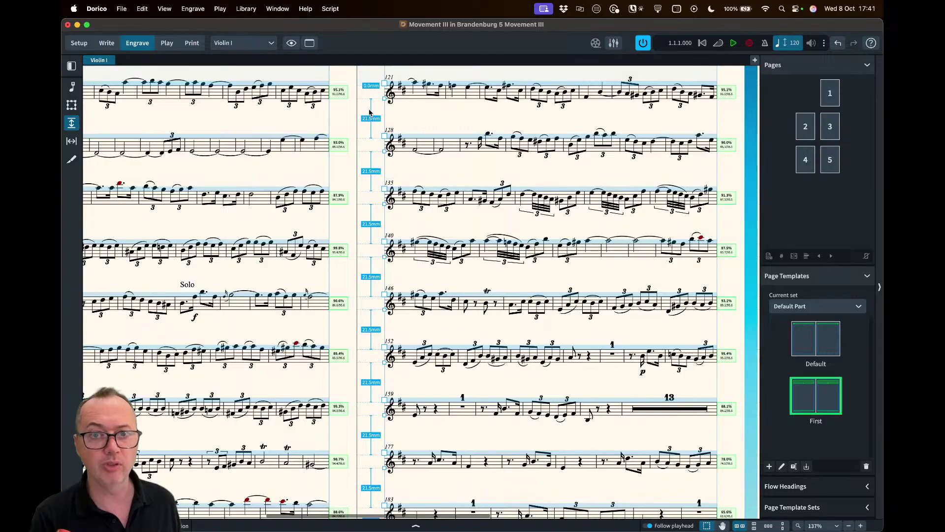
pyautogui.hscroll(2, 404, 213)
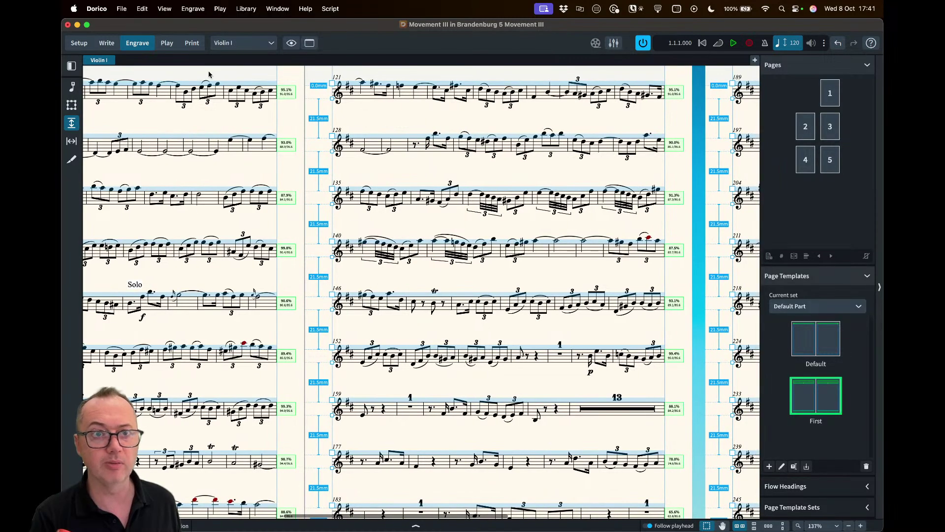
# - In Write mode, raise the slurred tuplet notes in bar 137 by octaves and bring them back down one octave
pyautogui.click(106, 43)
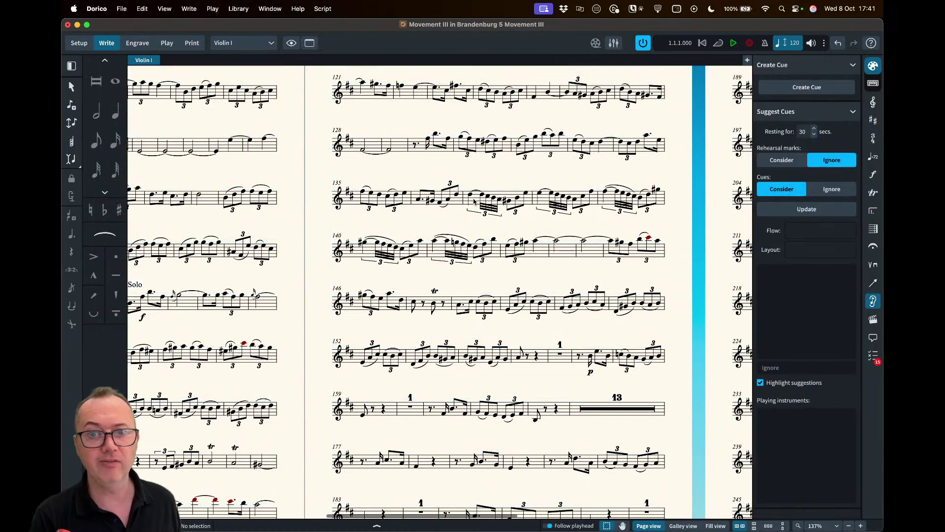
pyautogui.click(473, 200)
pyautogui.press('super+alt+Up')
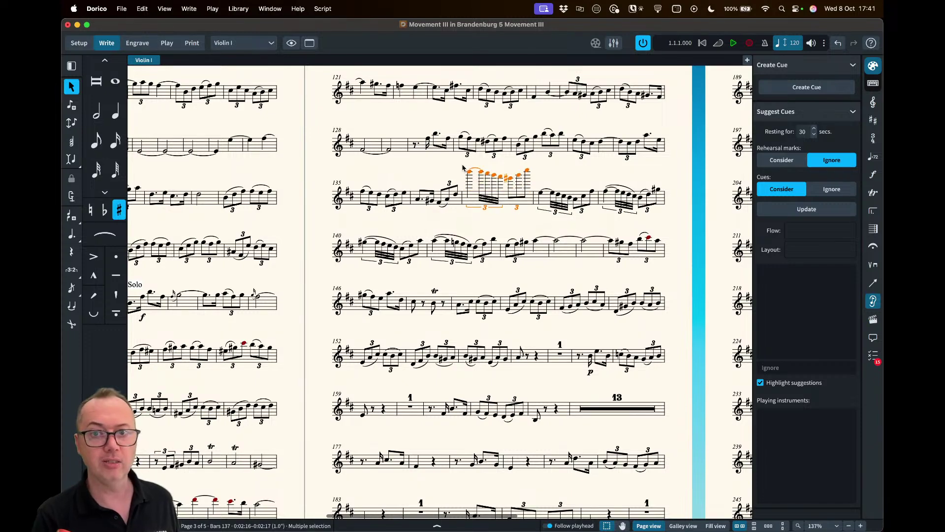
pyautogui.press('super+alt+Up')
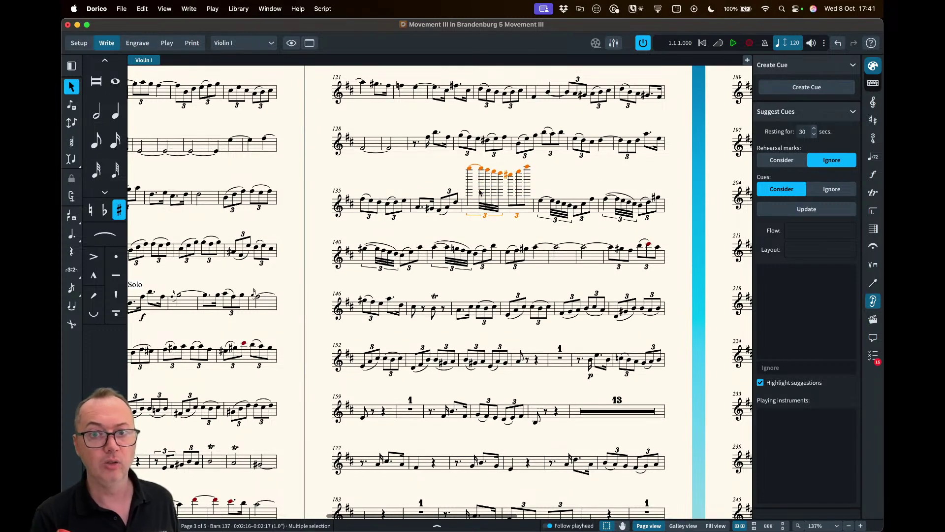
pyautogui.press('super+alt+Down')
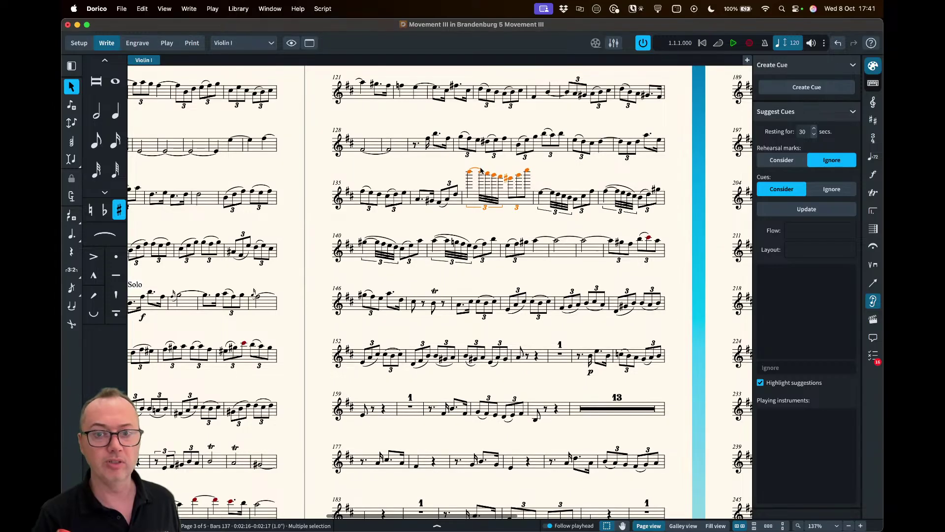
# - Lower the slurred triplet notes in bar 131 by two octaves, nudging them earlier and back beneath the system
pyautogui.click(482, 153)
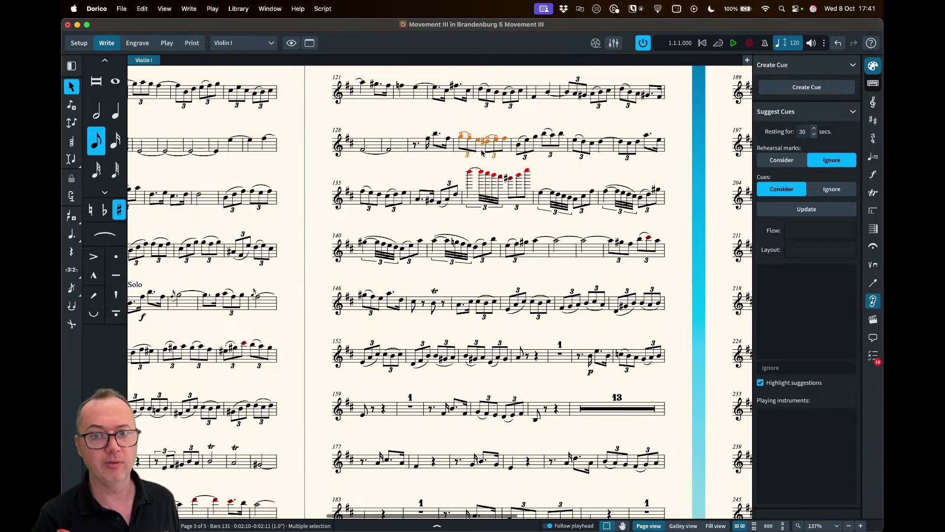
pyautogui.press('super+alt+Down')
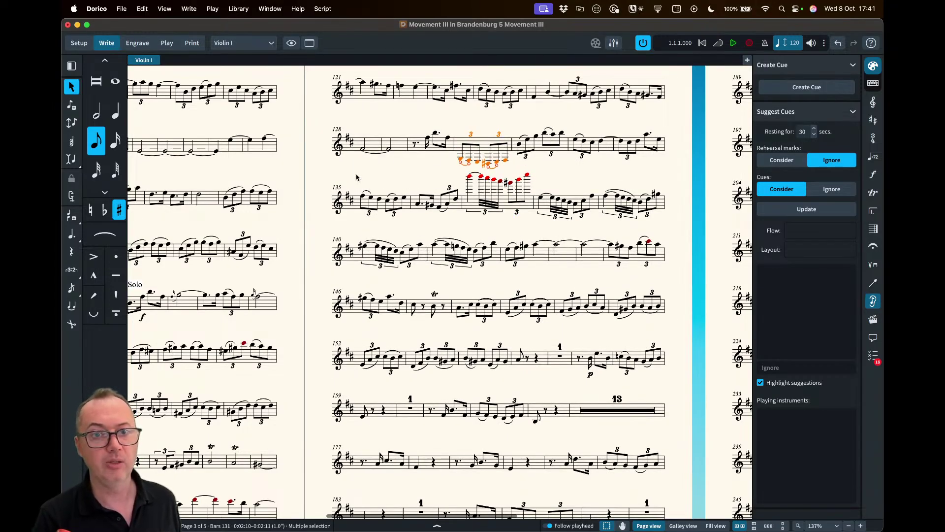
pyautogui.hotkey('alt', 'Left')
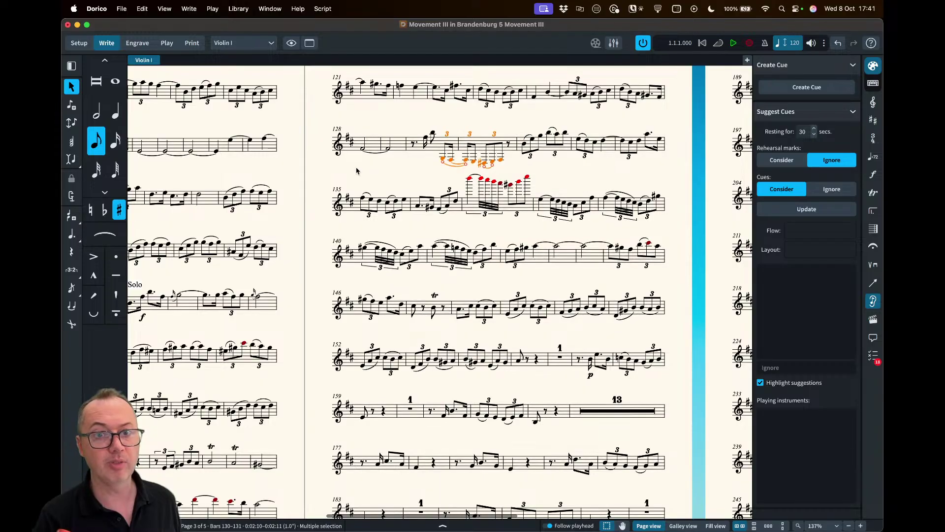
pyautogui.press('super+alt+Down')
pyautogui.hotkey('alt', 'Right')
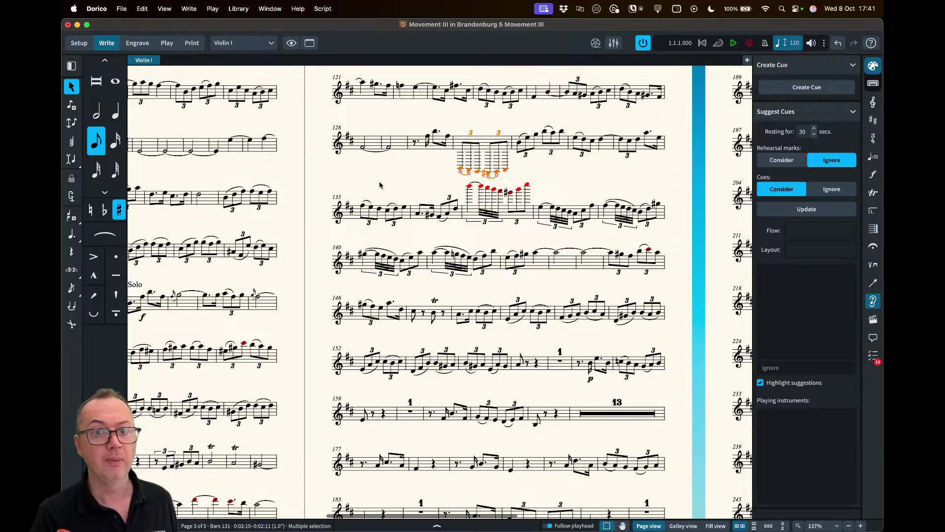
# - Undo all pitch and position changes to the notes in bars 131 and 137 and clear the selection
pyautogui.press('super+z')
pyautogui.press('super+z')
pyautogui.press('super+z')
pyautogui.press('super+z')
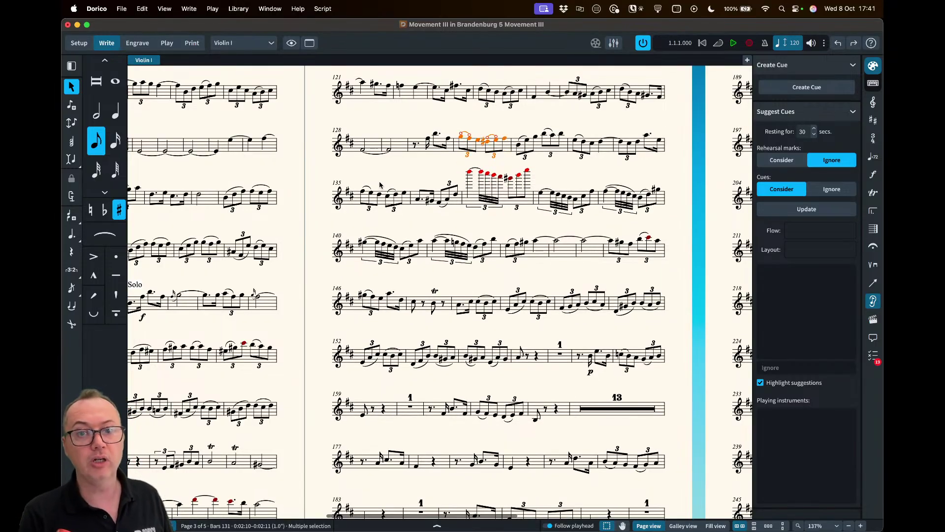
pyautogui.press('super+z')
pyautogui.press('super+z')
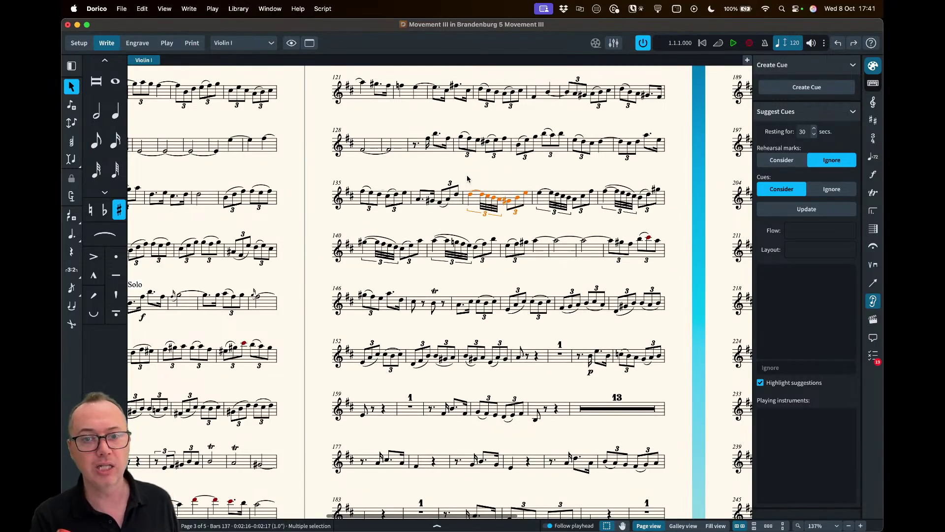
pyautogui.press('Escape')
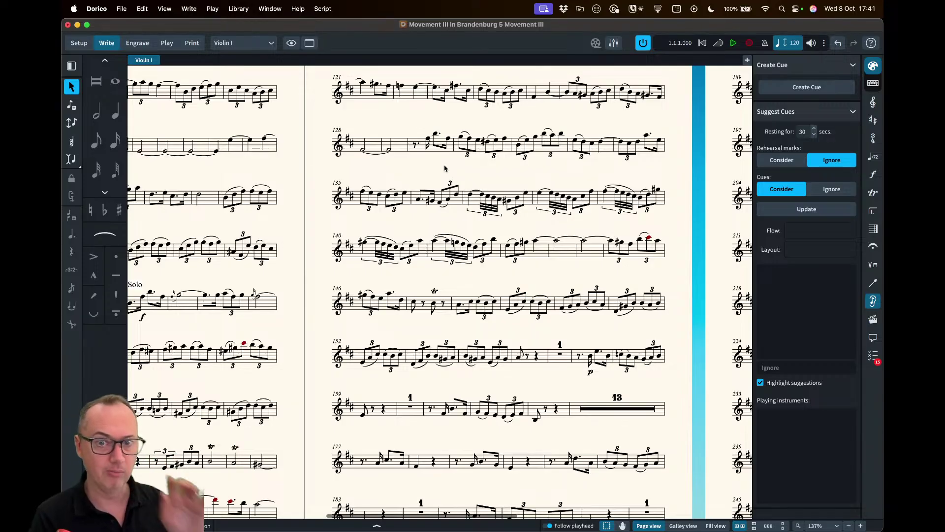
# - Disable automatic collision resolution for all part layouts from Flute to Harpsichord in Layout Options, apply it and close the dialog
pyautogui.scroll(-3, 445, 168)
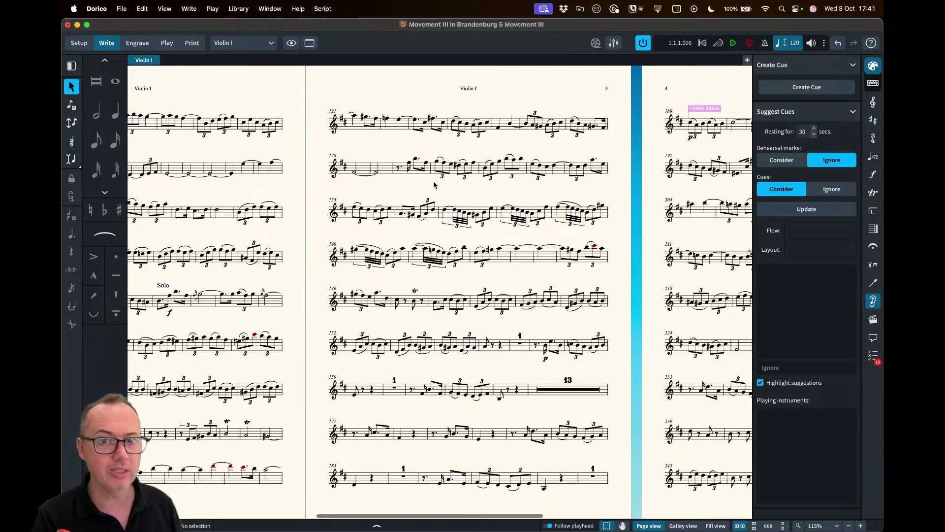
pyautogui.press('super+shift+l')
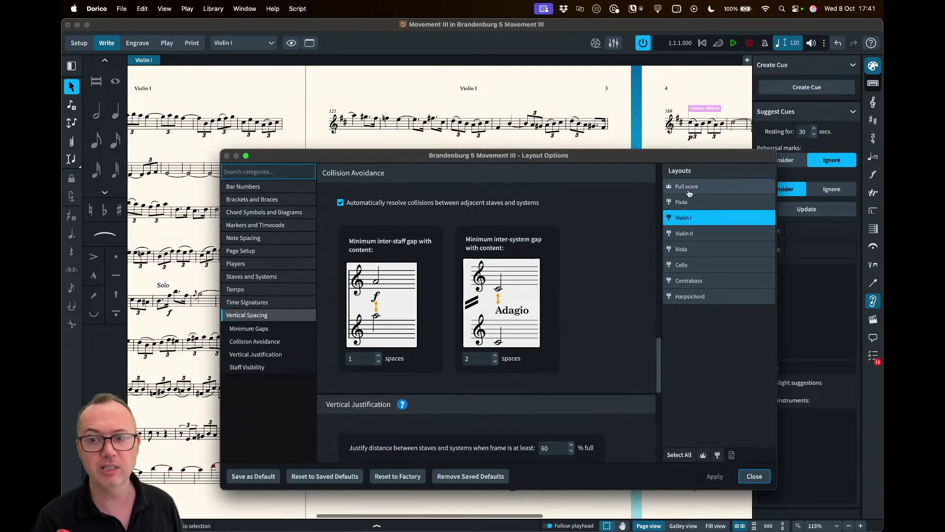
pyautogui.click(699, 202)
pyautogui.keyDown('shift'); pyautogui.click(705, 298); pyautogui.keyUp('shift')
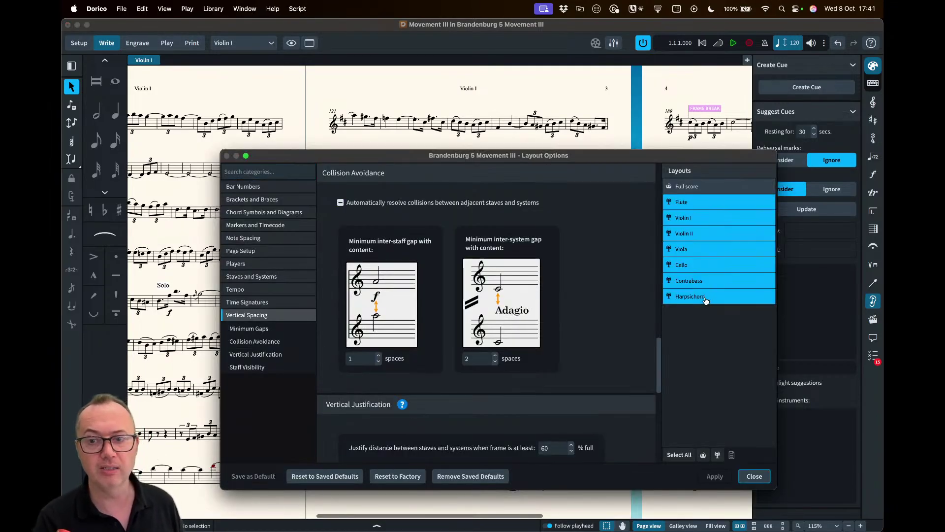
pyautogui.click(364, 203)
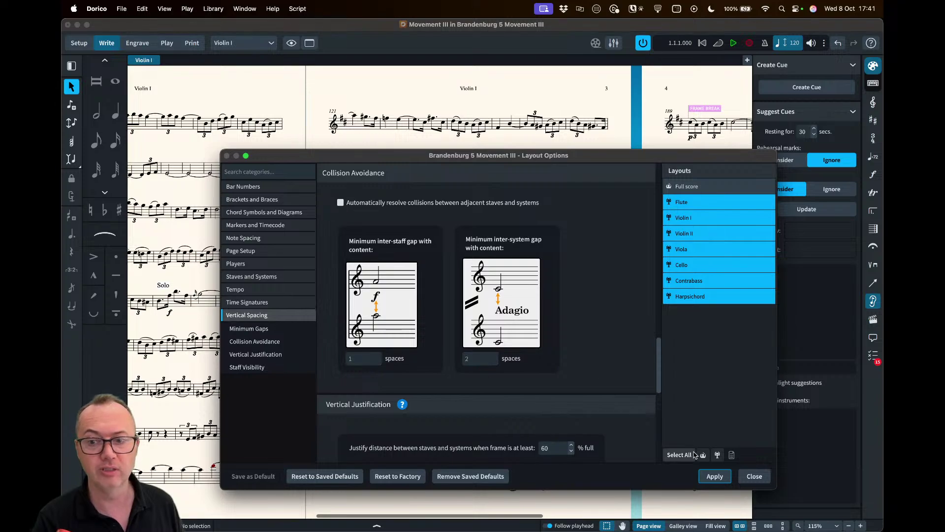
pyautogui.click(714, 476)
pyautogui.click(751, 479)
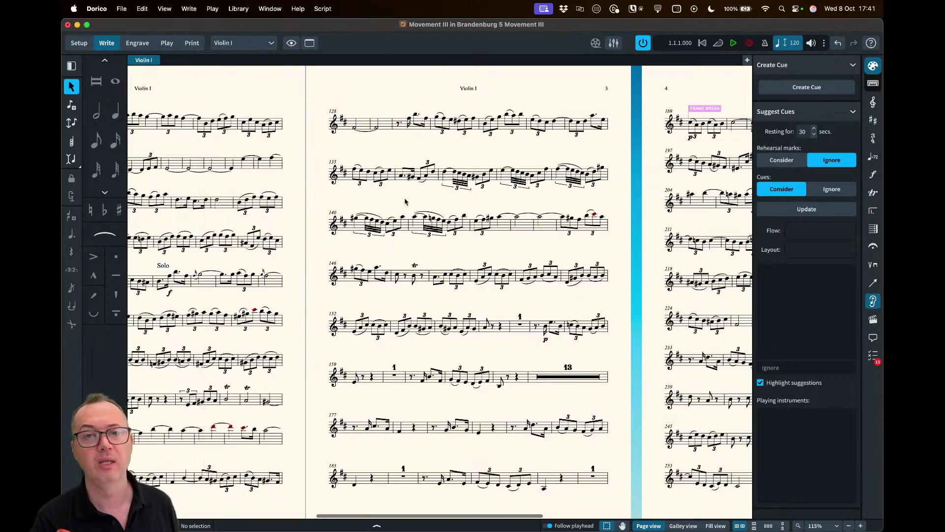
# - Review the system spacing on the Violin I pages, switch to the full score and examine its pages up to page 4
pyautogui.press('super+minus')
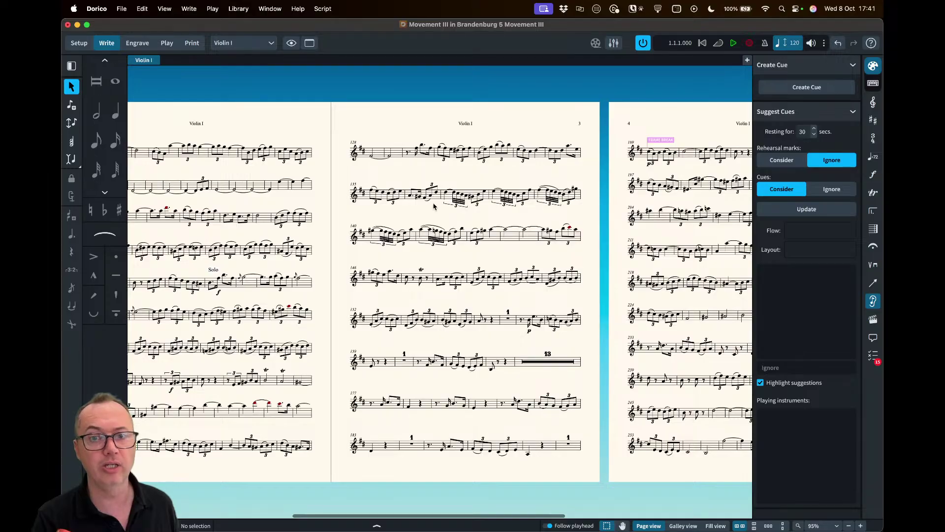
pyautogui.hscroll(-10, 434, 206)
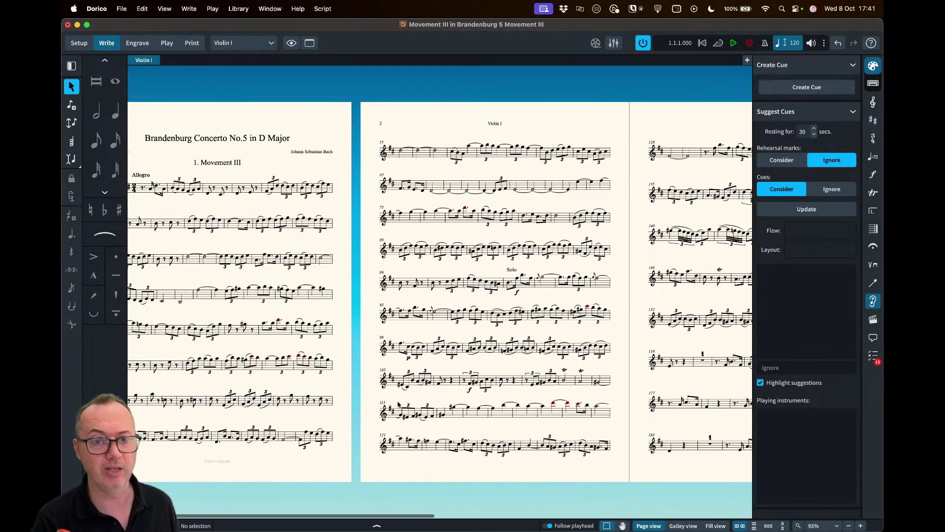
pyautogui.click(241, 45)
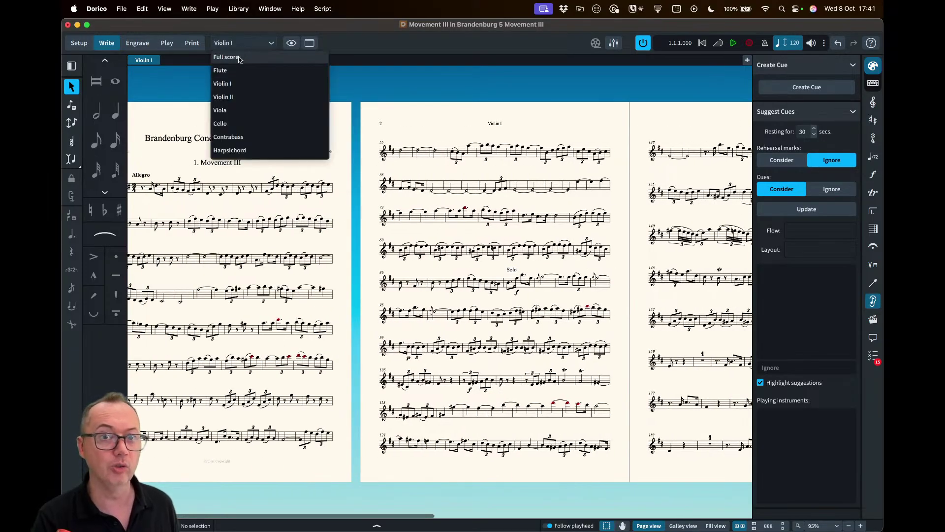
pyautogui.click(240, 58)
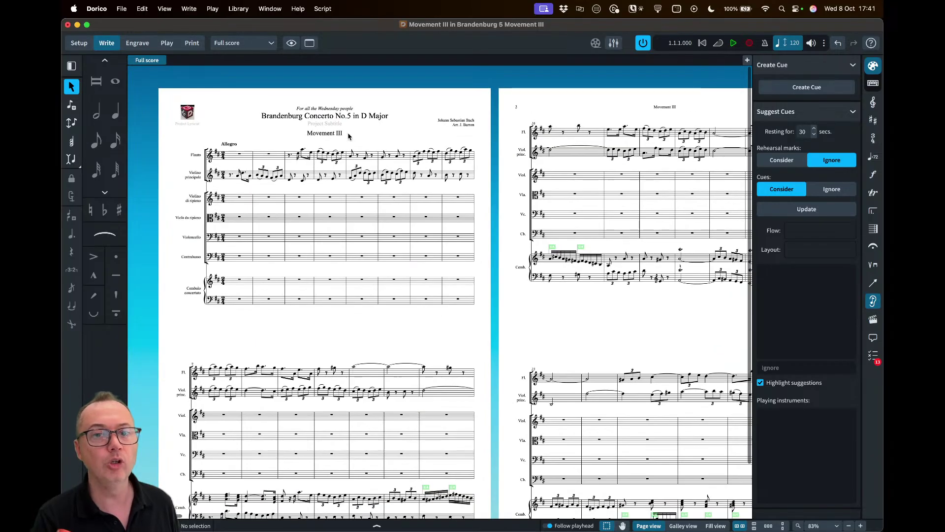
pyautogui.hscroll(5, 465, 163)
pyautogui.hscroll(10, 465, 160)
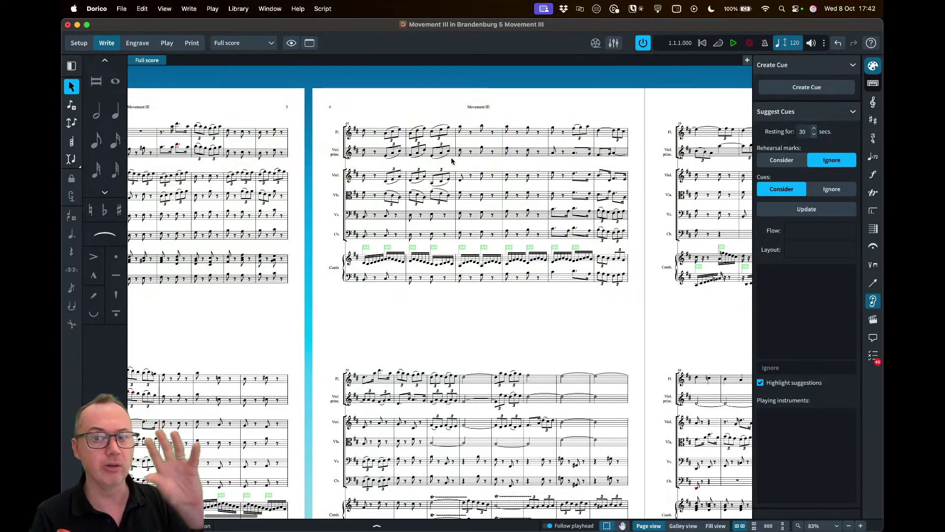
# - Set the full score's vertical justification thresholds to 80% for staves and systems and 100% for systems only, closing Layout Options
pyautogui.hscroll(10, 485, 201)
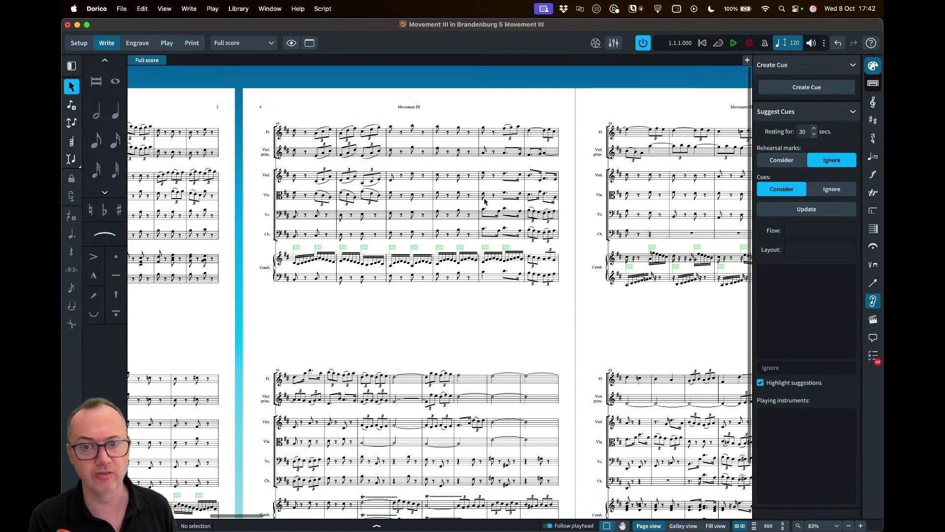
pyautogui.hscroll(5, 485, 201)
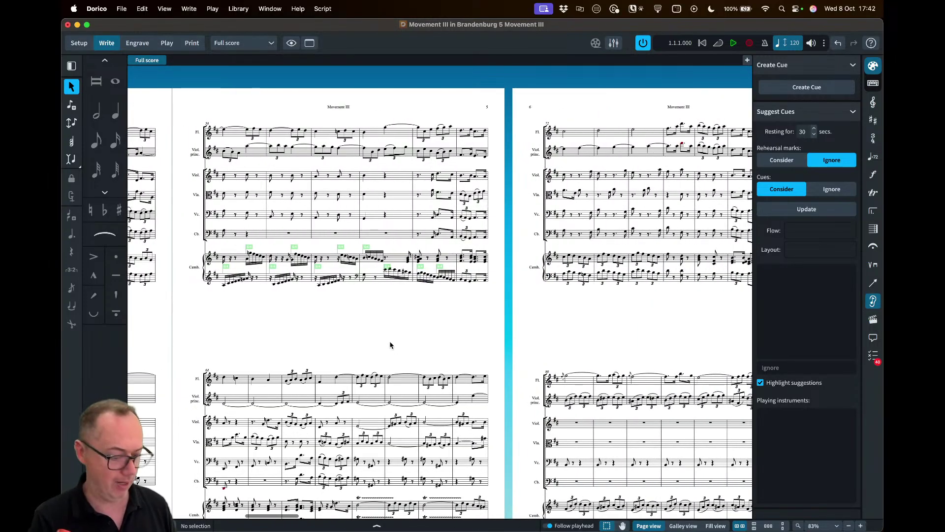
pyautogui.press('super+shift+l')
pyautogui.scroll(-5, 517, 339)
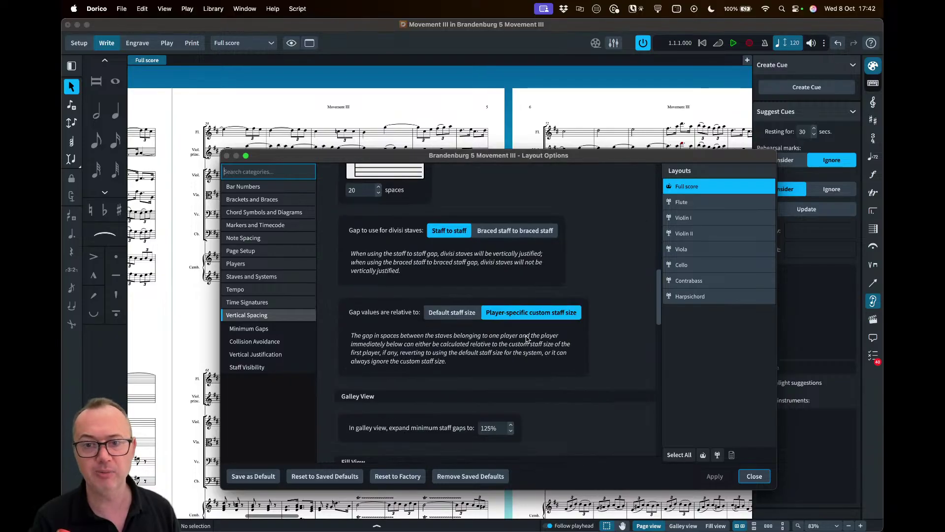
pyautogui.scroll(-10, 527, 339)
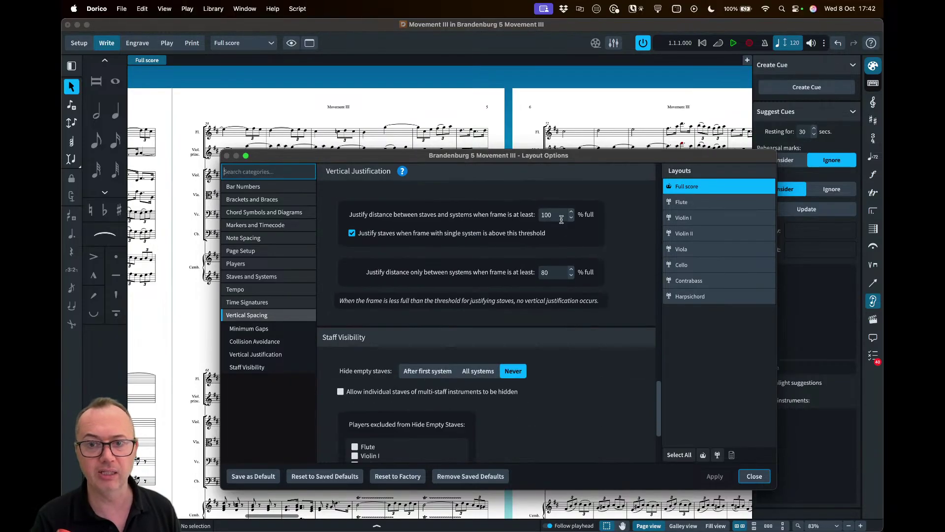
pyautogui.doubleClick(561, 219)
pyautogui.write('80')
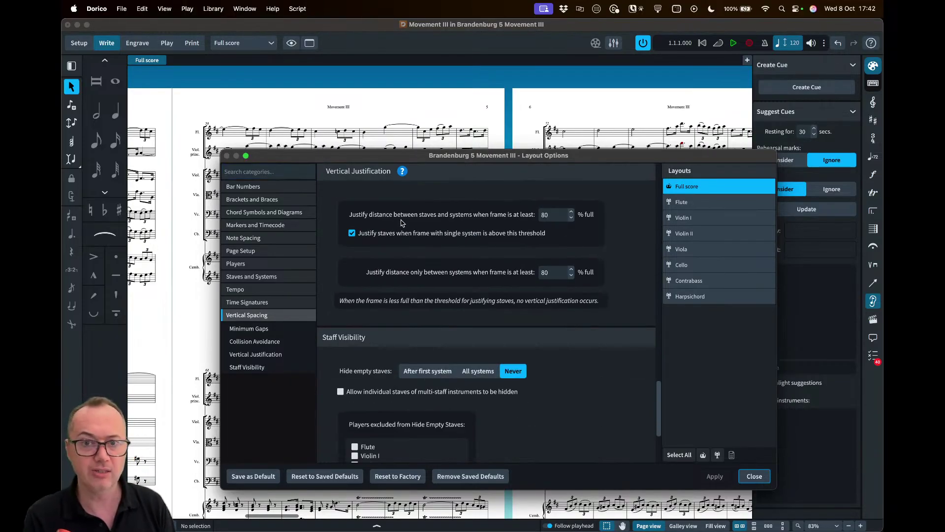
pyautogui.moveTo(384, 155); pyautogui.dragTo(433, 149)
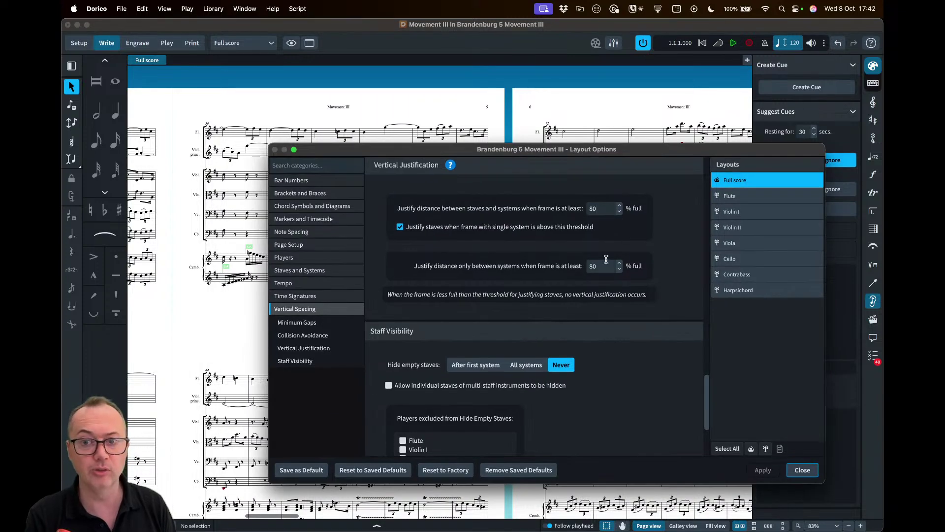
pyautogui.doubleClick(604, 265)
pyautogui.write('100')
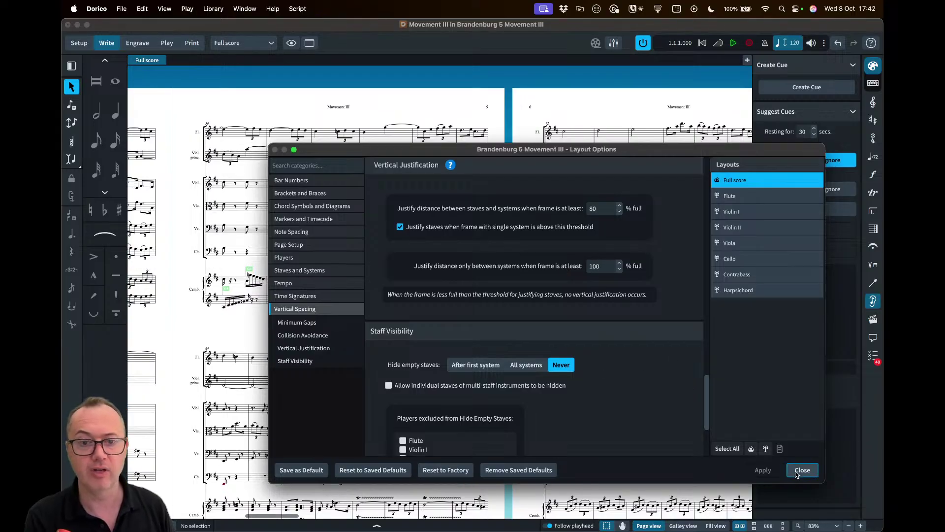
pyautogui.click(798, 470)
# - Examine the full score's staff and system spacing from page 5 back to page 2 and hide the cues panel
pyautogui.hscroll(-3, 330, 321)
pyautogui.hscroll(-10, 330, 320)
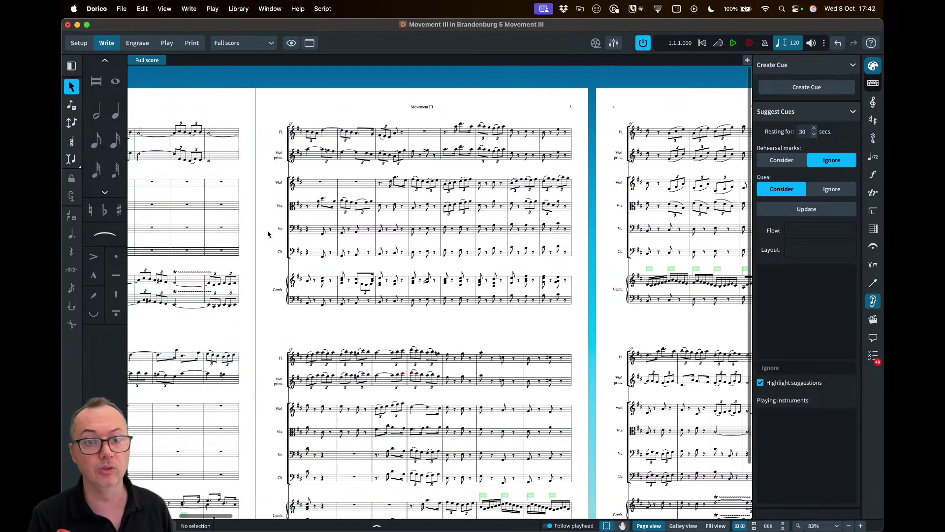
pyautogui.hscroll(-8, 268, 233)
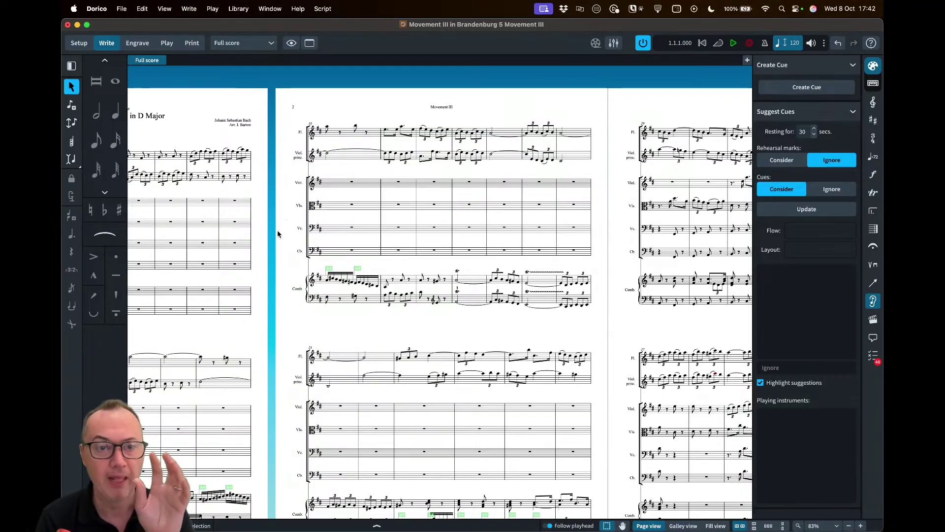
pyautogui.click(873, 301)
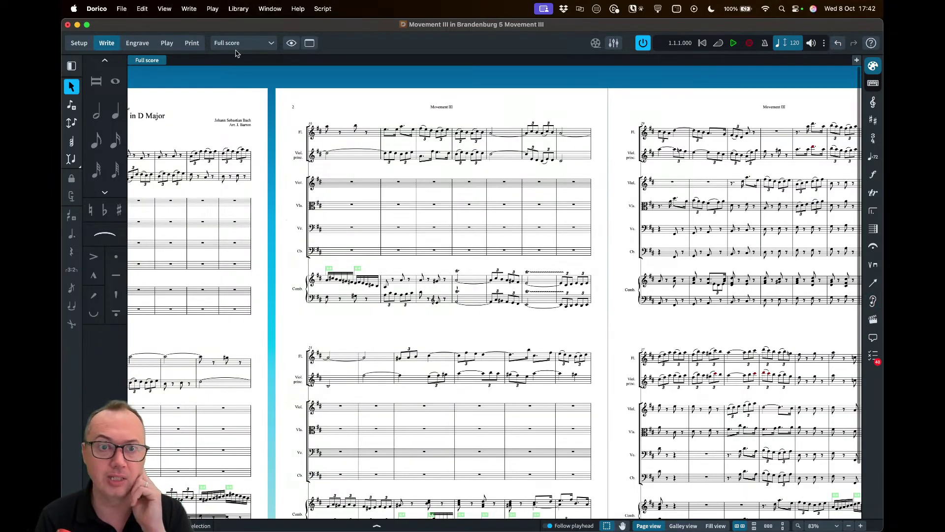
# - Switch to Setup mode and inspect the layout assignments of the Violin I and Violin II players
pyautogui.click(78, 42)
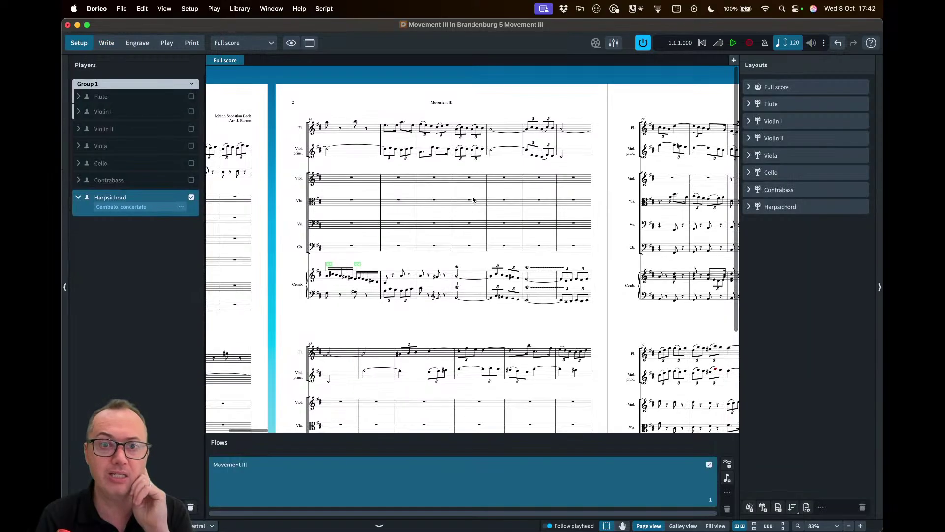
pyautogui.click(130, 113)
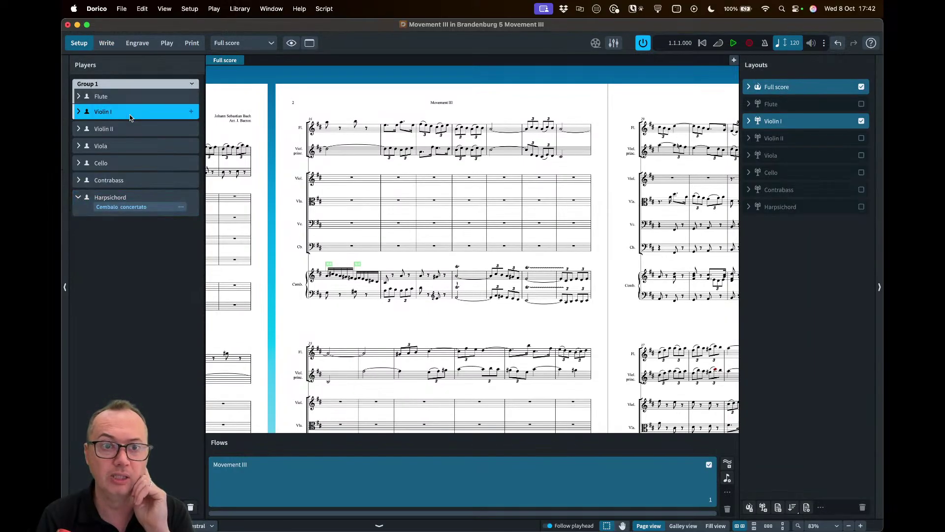
pyautogui.click(129, 130)
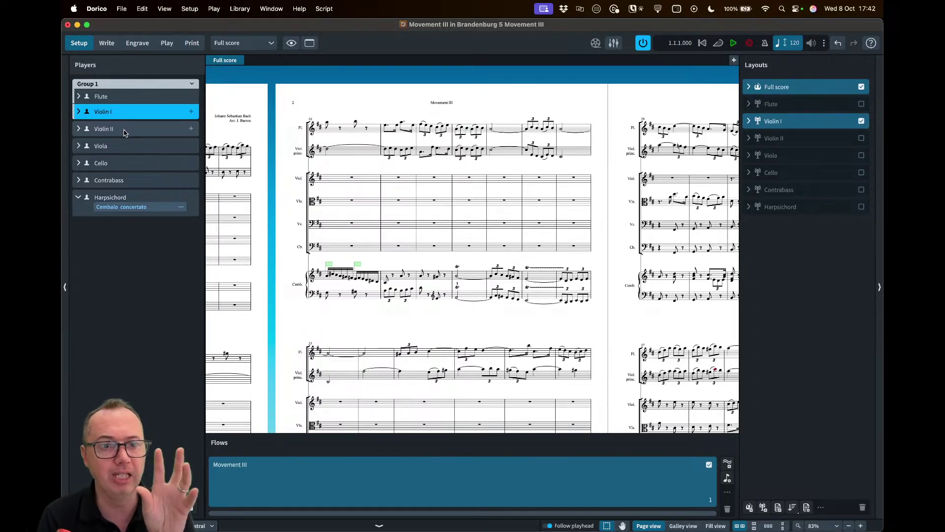
pyautogui.click(124, 129)
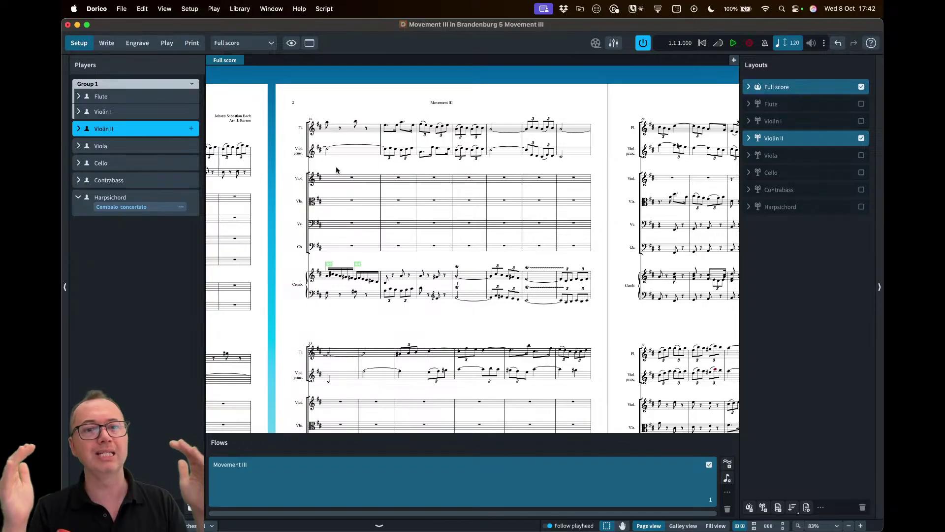
# - Set up Propagate Part Formatting from the Violin I layout to Violin II and cancel the dialog
pyautogui.click(793, 142)
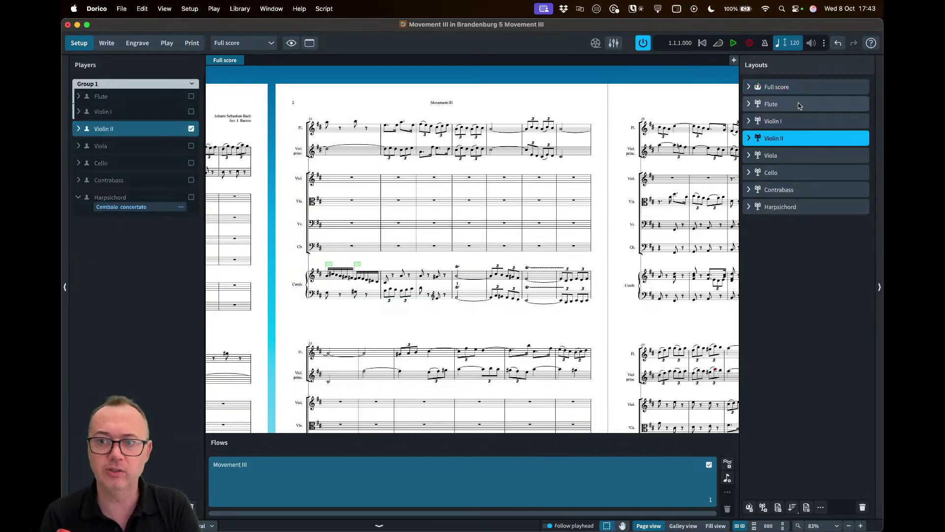
pyautogui.rightClick(797, 140)
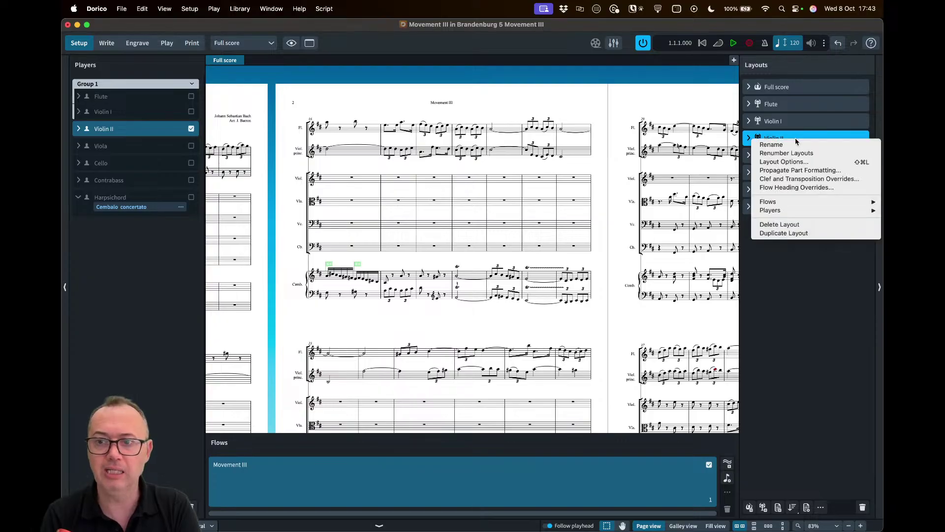
pyautogui.click(797, 170)
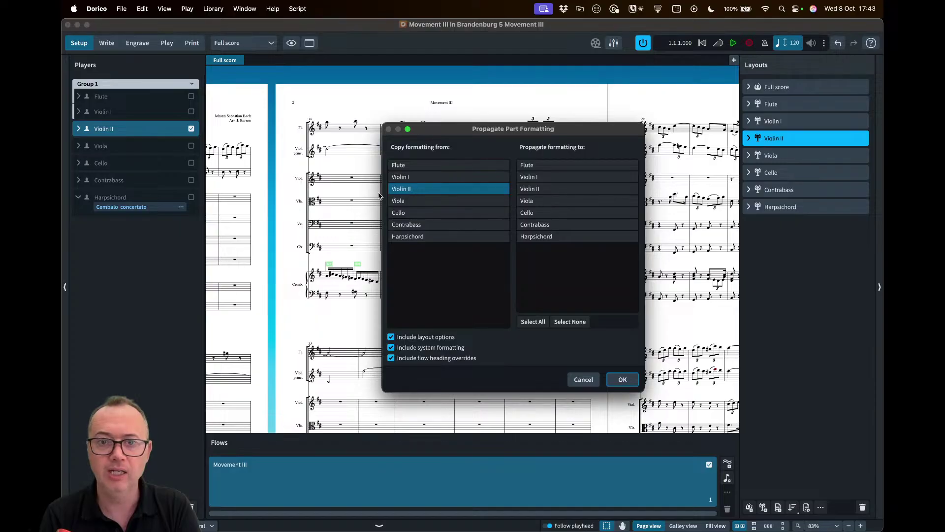
pyautogui.click(418, 178)
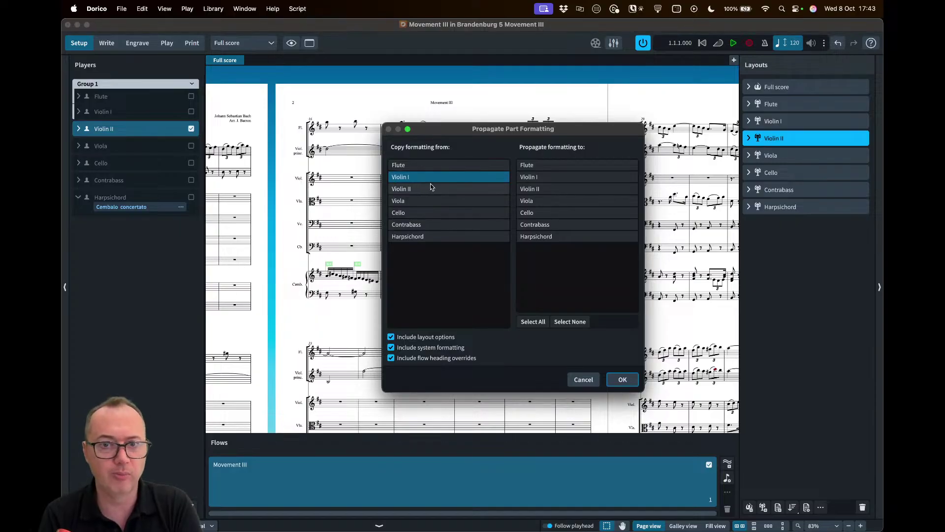
pyautogui.click(551, 191)
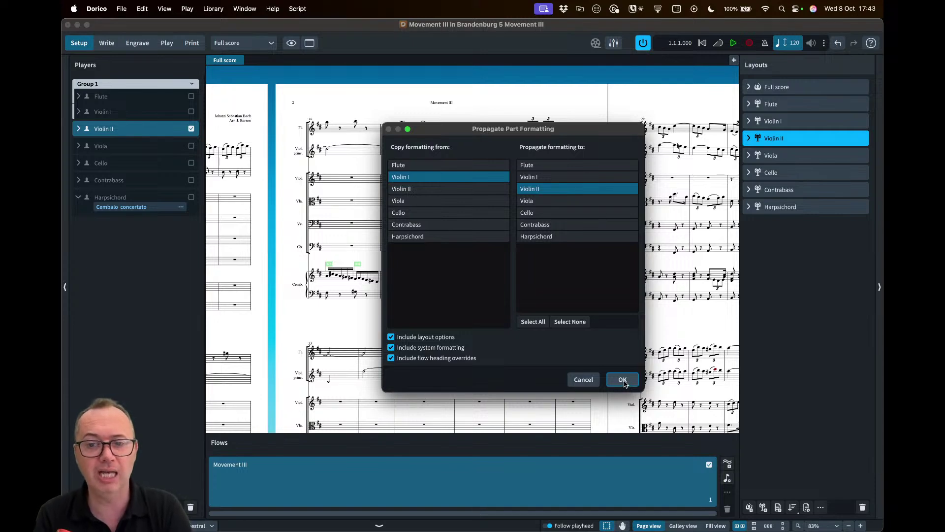
pyautogui.click(583, 383)
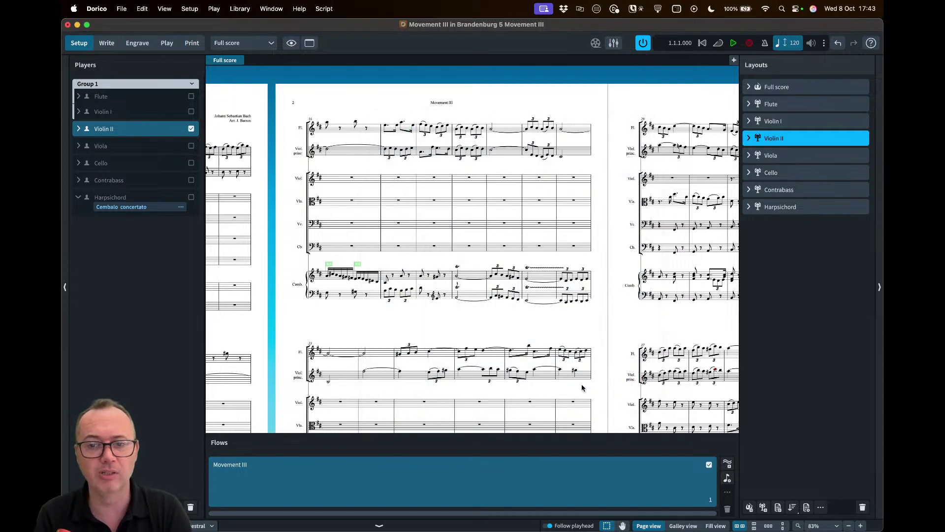
# - Switch to Engrave mode and view the music frame formatting commands, including Reset Layout, without applying any
pyautogui.click(137, 44)
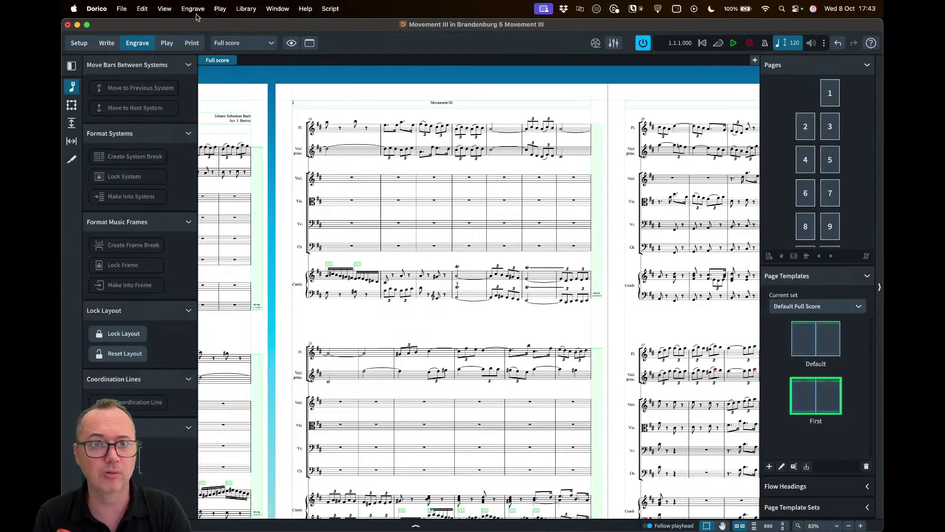
pyautogui.click(194, 9)
pyautogui.moveTo(217, 83)
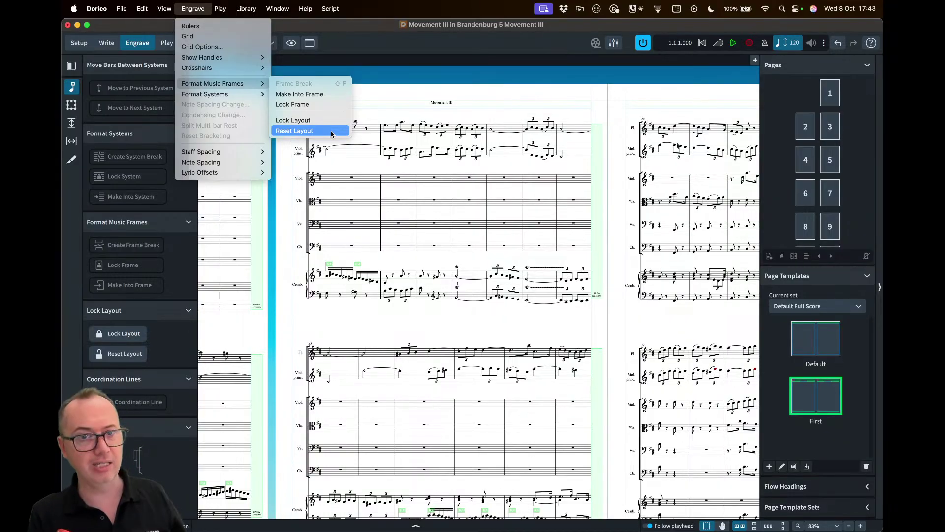
pyautogui.click(369, 109)
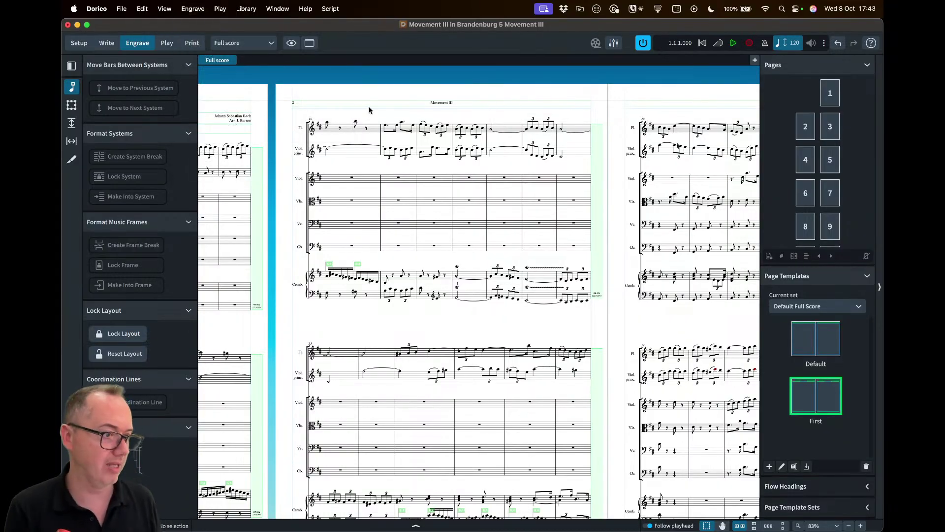
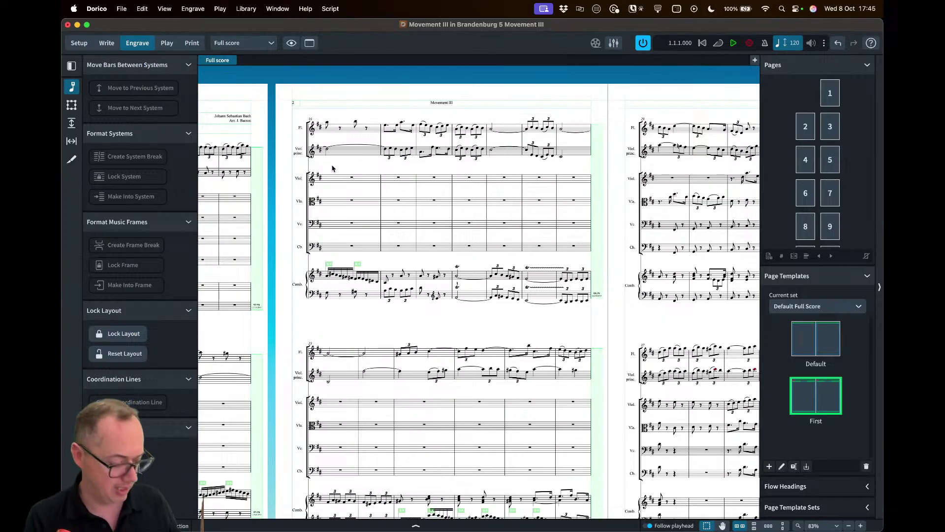
# - Review the full score's page size, space size and minimum gap settings in Layout Options and close the dialog
pyautogui.press('super+shift+l')
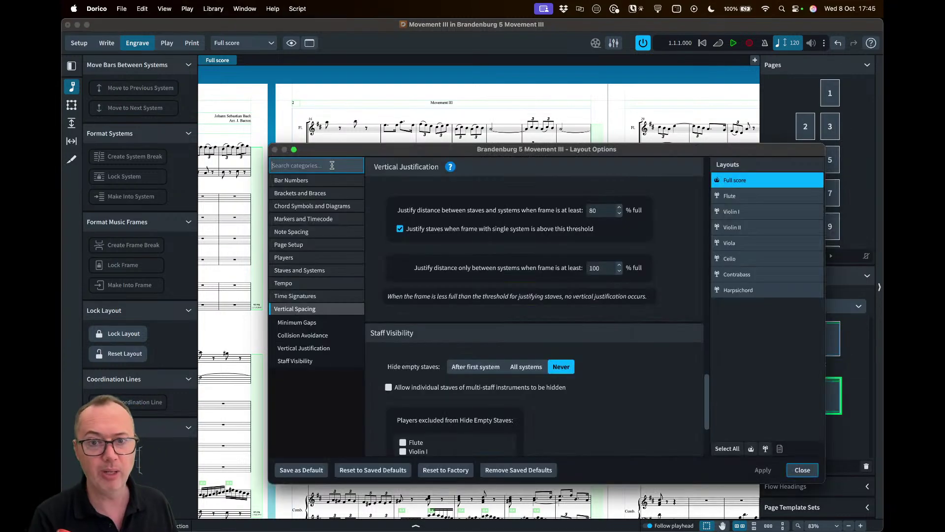
pyautogui.click(310, 245)
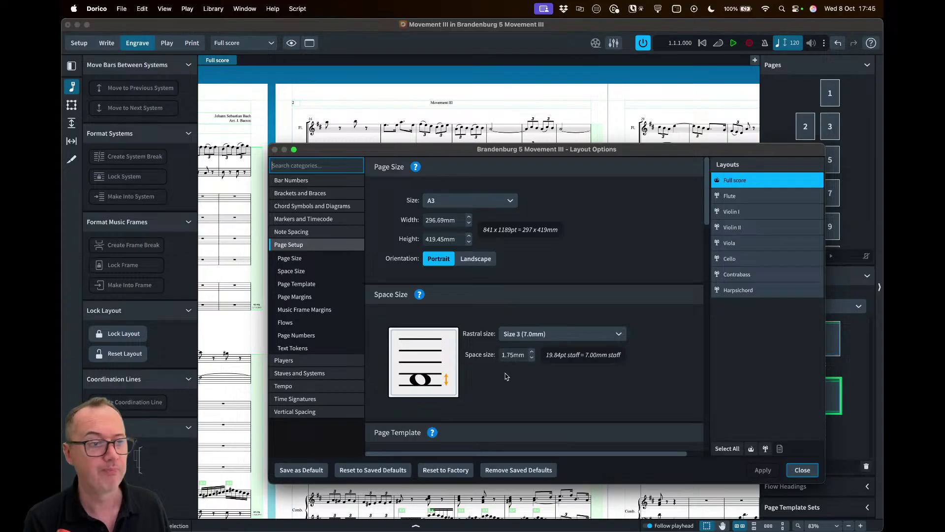
pyautogui.scroll(-2, 518, 341)
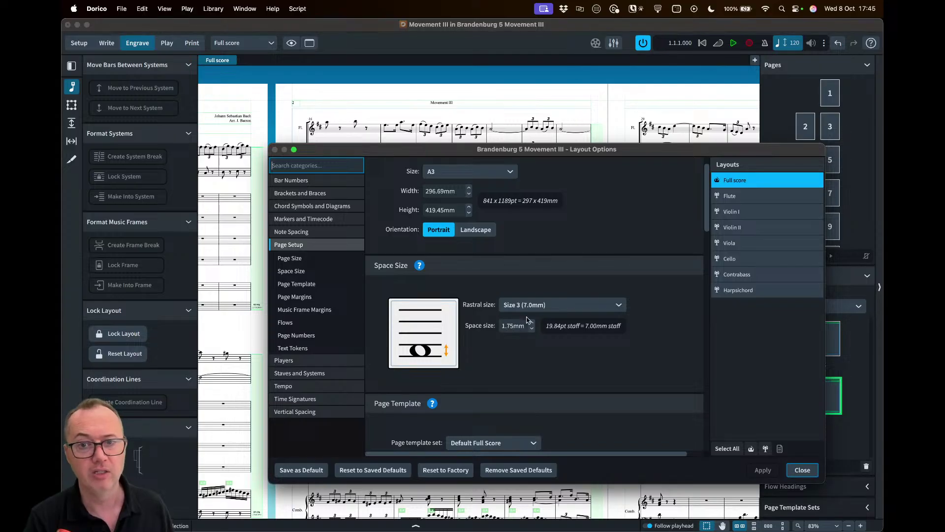
pyautogui.click(344, 412)
pyautogui.scroll(10, 580, 321)
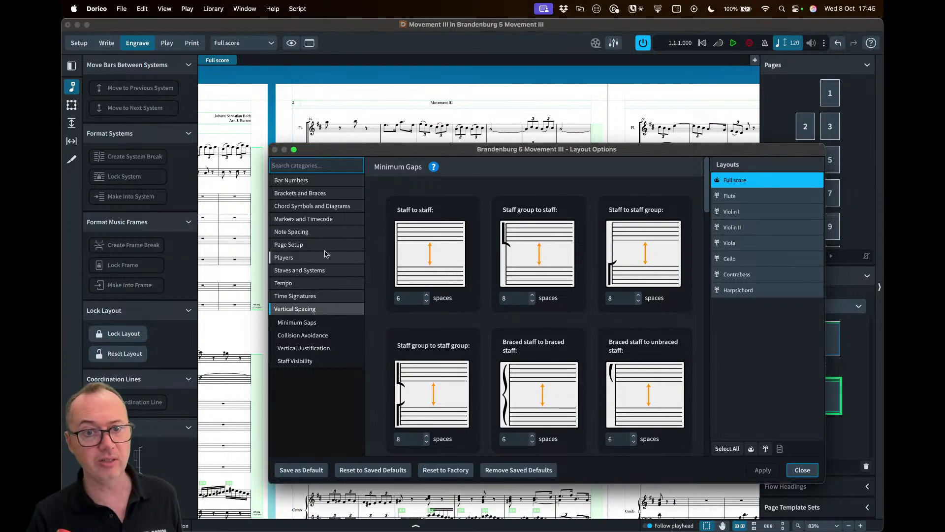
pyautogui.click(307, 245)
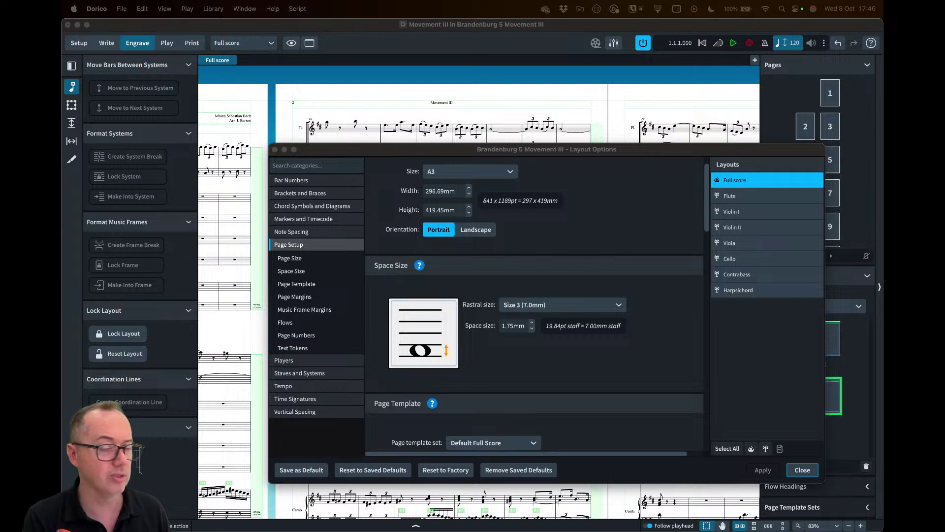
pyautogui.press('Escape')
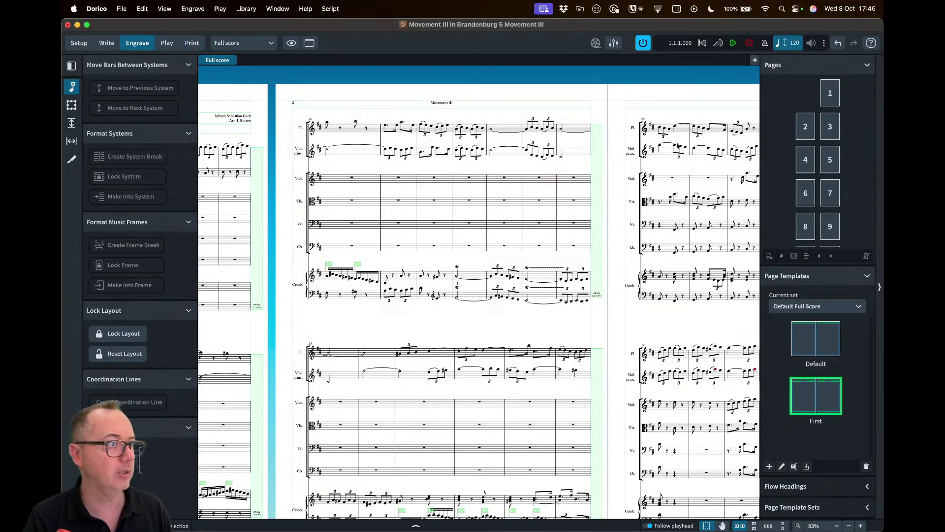
# - Switch to Safari, open the Fall for Dorico Masterclass page, refresh it and review the Saturday and Wednesday session listings
pyautogui.press('super+Tab')
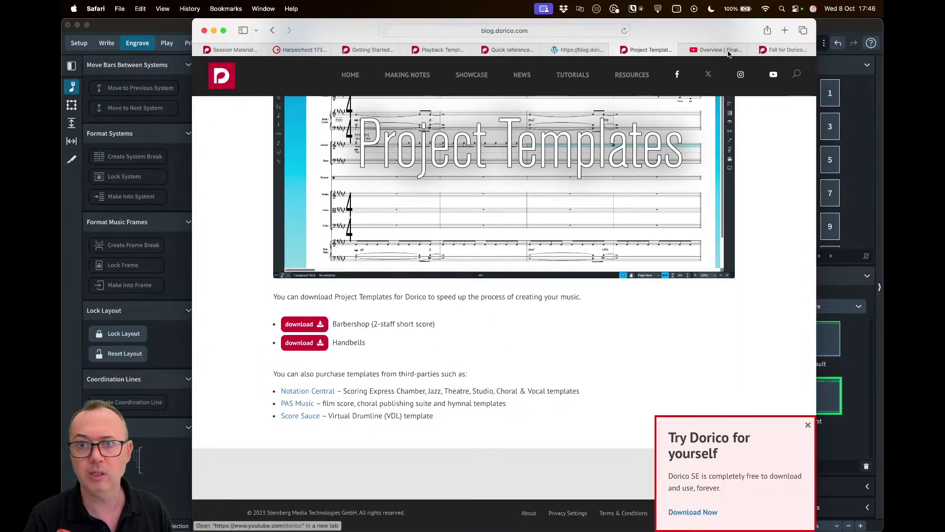
pyautogui.click(785, 50)
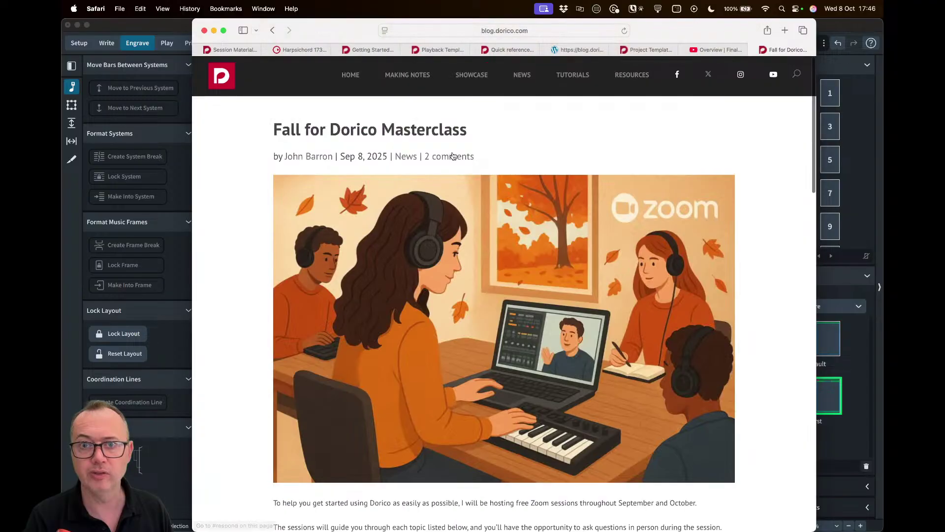
pyautogui.scroll(-15, 408, 172)
pyautogui.scroll(5, 393, 209)
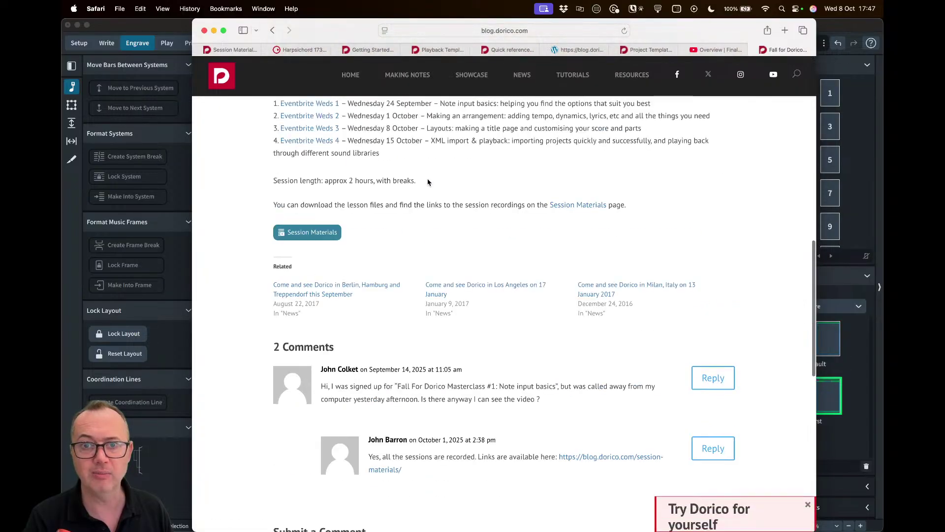
pyautogui.scroll(3, 584, 216)
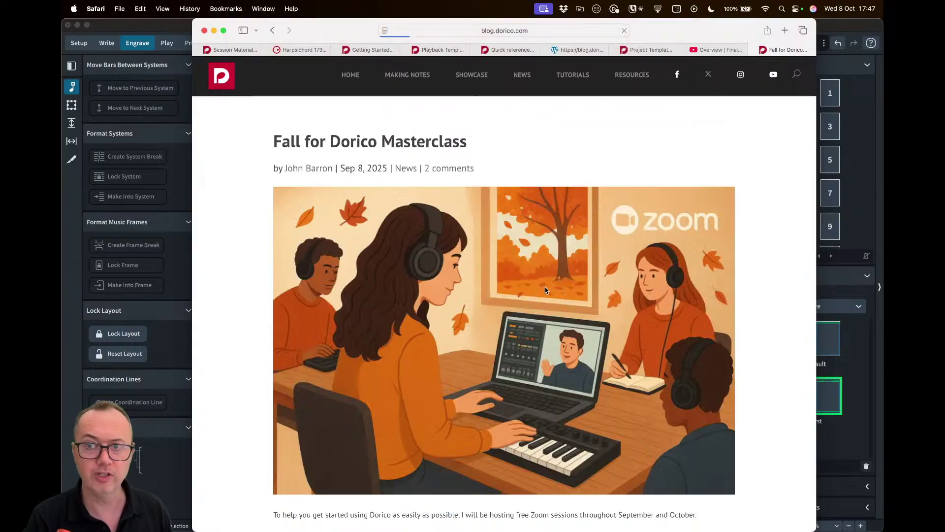
pyautogui.scroll(-15, 571, 275)
pyautogui.scroll(3, 573, 277)
pyautogui.scroll(2, 573, 277)
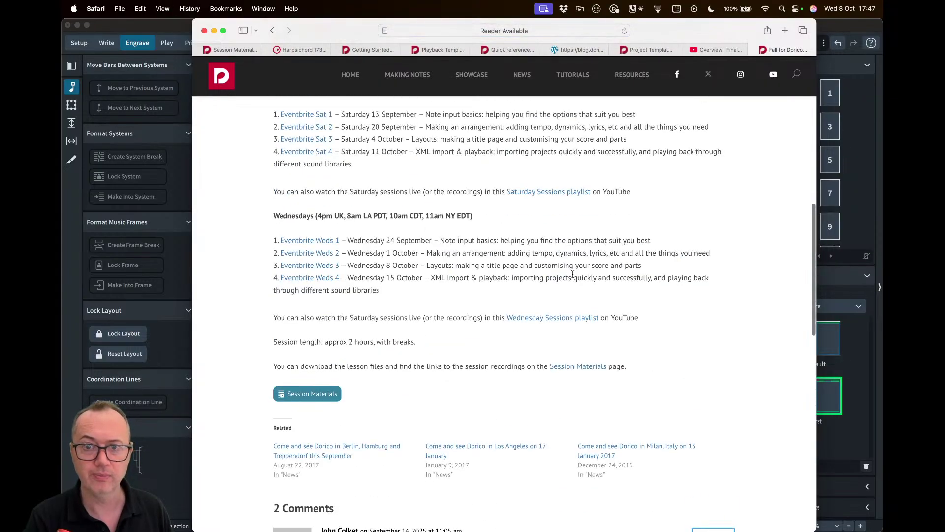
# - Open the Wednesday Sessions playlist in a separate tab, show its full web address, and switch back to Dorico
pyautogui.keyDown('super'); pyautogui.click(559, 320); pyautogui.keyUp('super')
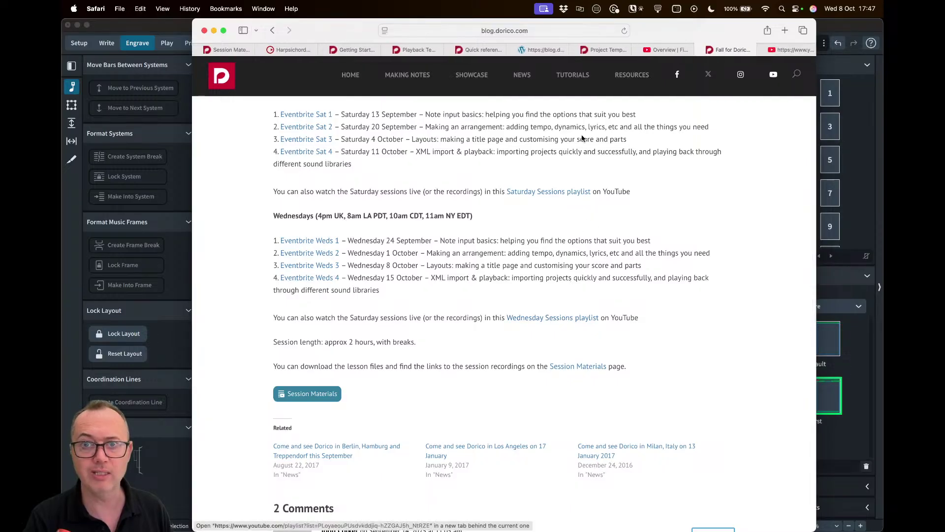
pyautogui.hotkey('ctrl', 'Tab')
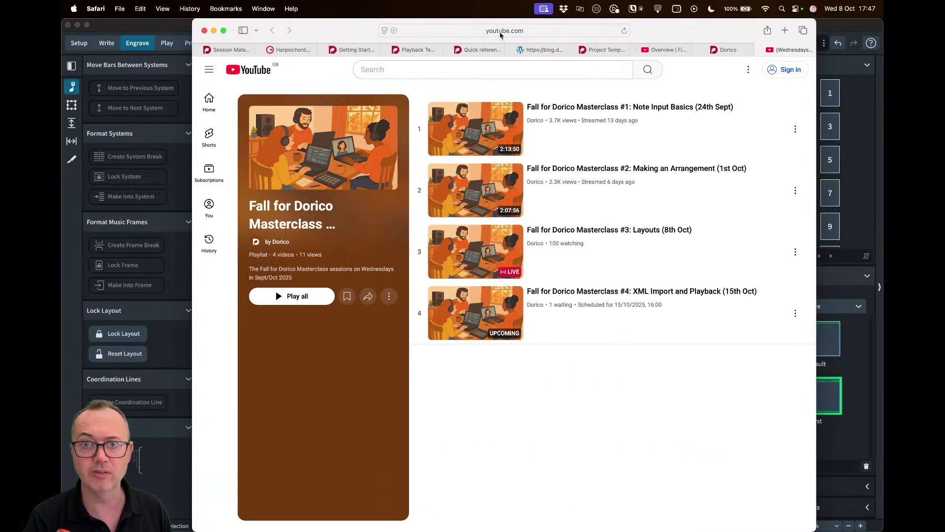
pyautogui.click(500, 32)
pyautogui.press('super+Tab')
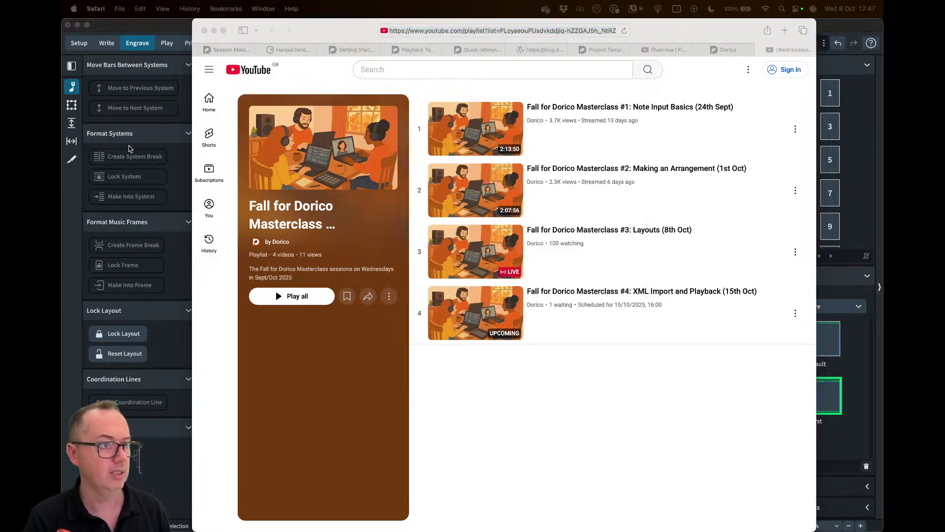
pyautogui.click(173, 28)
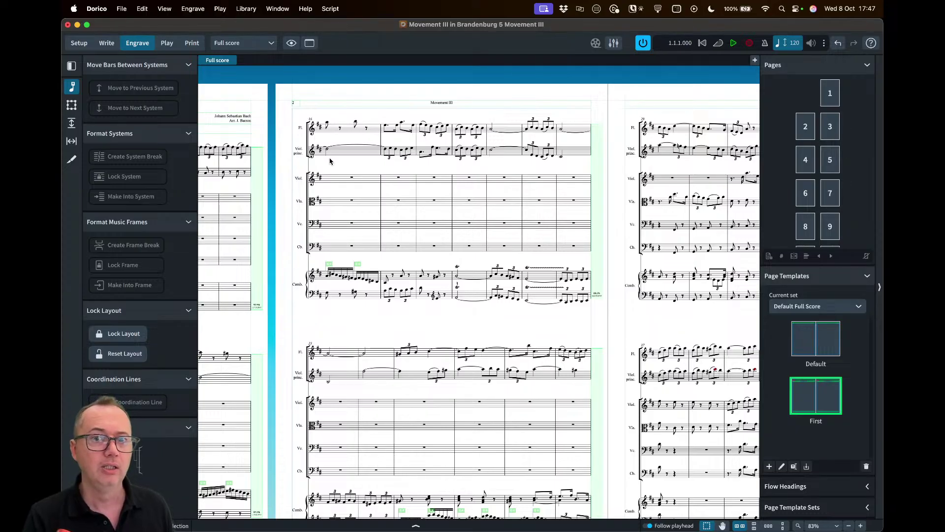
# - Turn on staff spacing, try moving the first system on page 2 of the full score down, and undo the move
pyautogui.scroll(5, 348, 162)
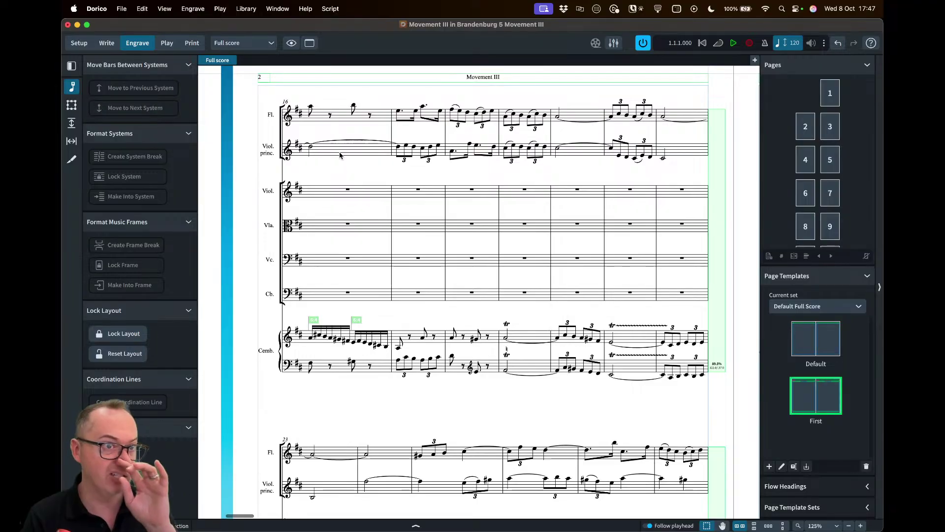
pyautogui.click(72, 124)
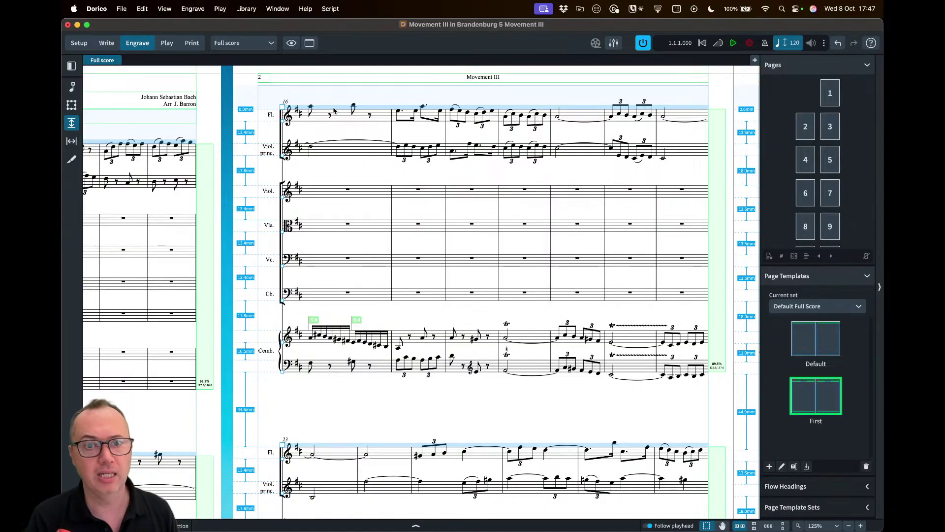
pyautogui.moveTo(328, 109); pyautogui.dragTo(327, 126)
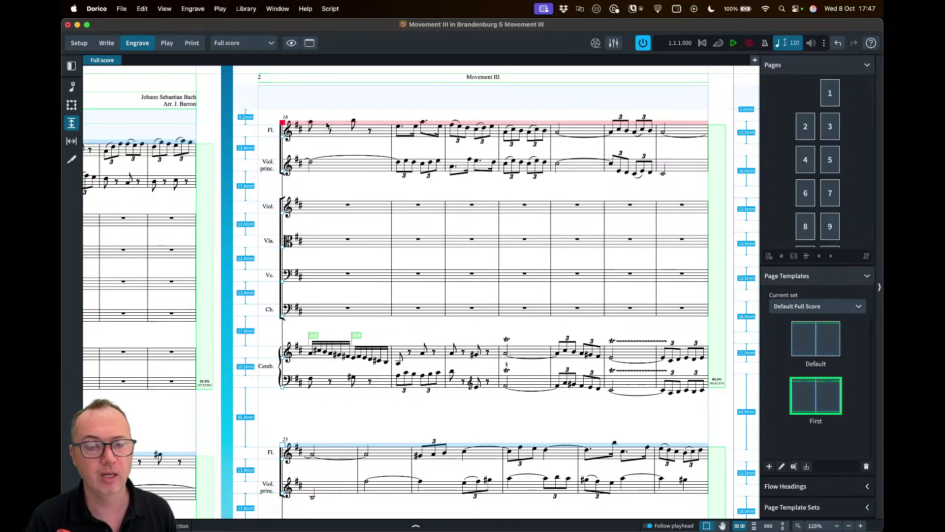
pyautogui.press('super+z')
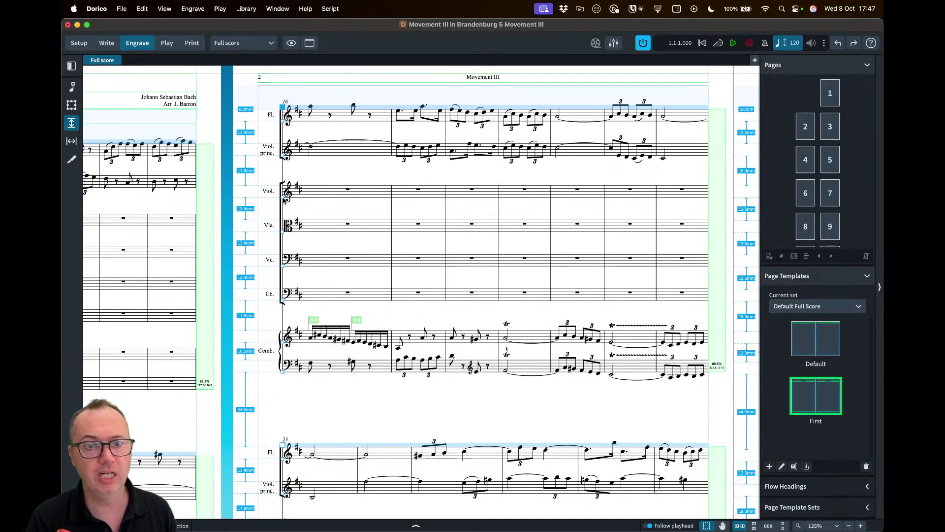
# - Try moving only the Viol. staff down in page 2's first system, and undo the move
pyautogui.click(284, 200)
pyautogui.moveTo(284, 200); pyautogui.dragTo(284, 208)
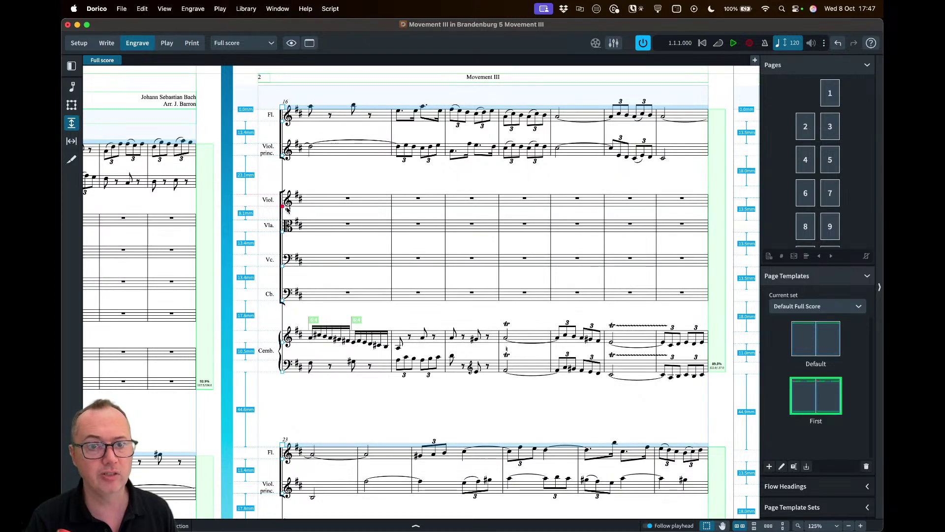
pyautogui.press('super+z')
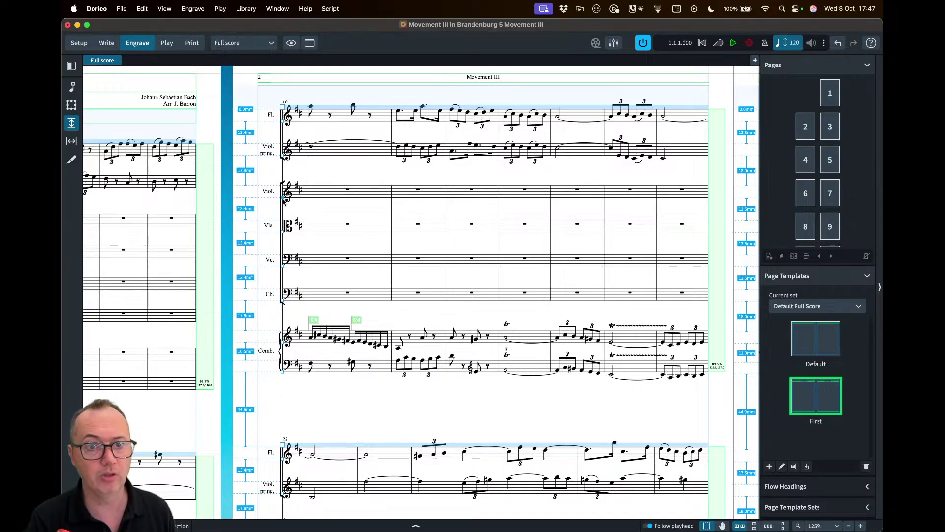
# - Move the Viol. staff and everything below it down in page 2's first system, then reset the spacing of its Viol. to Cemb. staves
pyautogui.moveTo(284, 201); pyautogui.dragTo(283, 229)
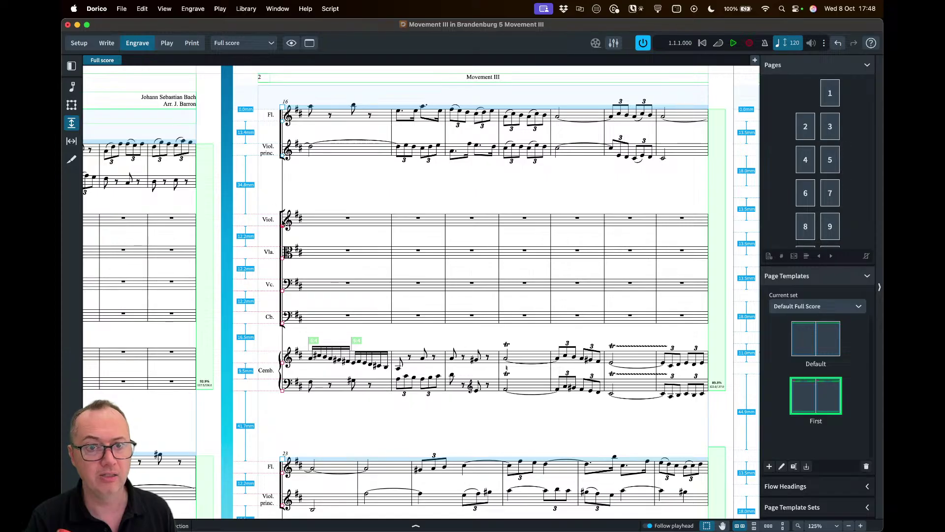
pyautogui.moveTo(283, 227); pyautogui.dragTo(284, 199)
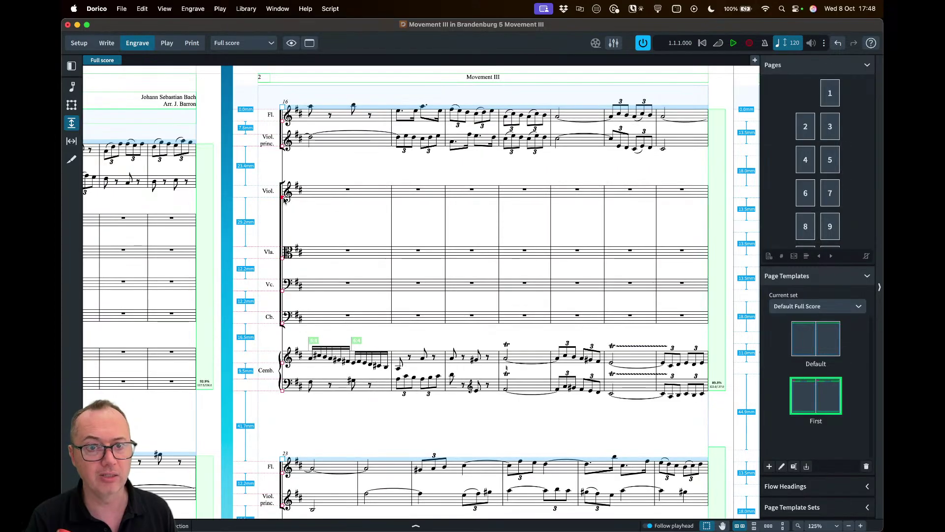
pyautogui.press('super+z')
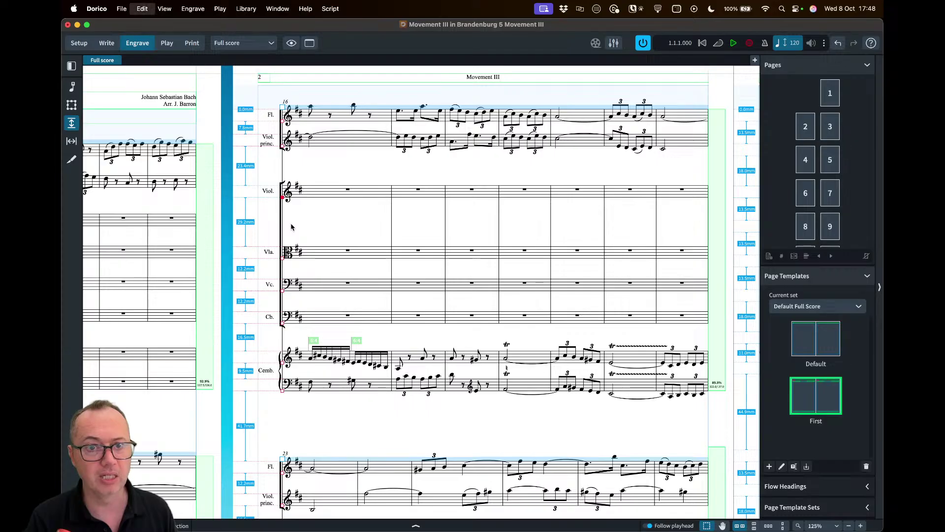
pyautogui.moveTo(269, 202); pyautogui.dragTo(296, 407)
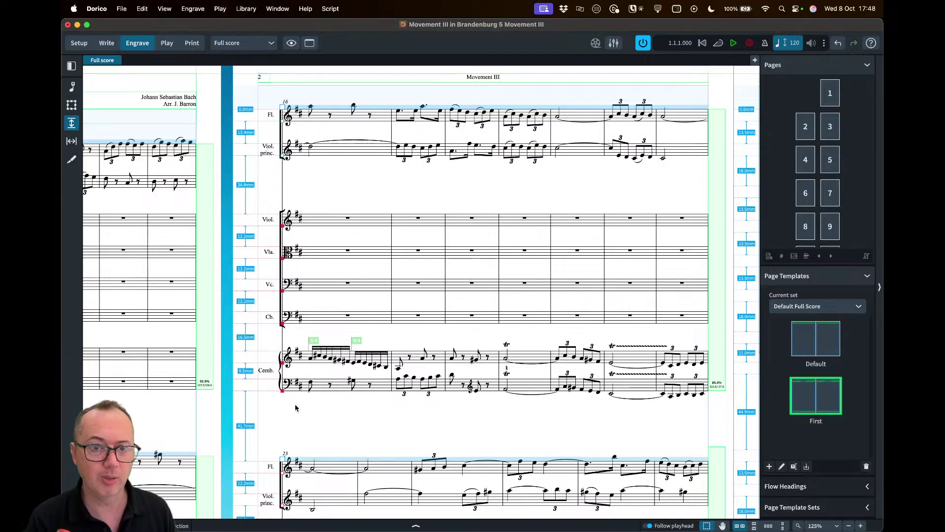
pyautogui.press('super+alt+p')
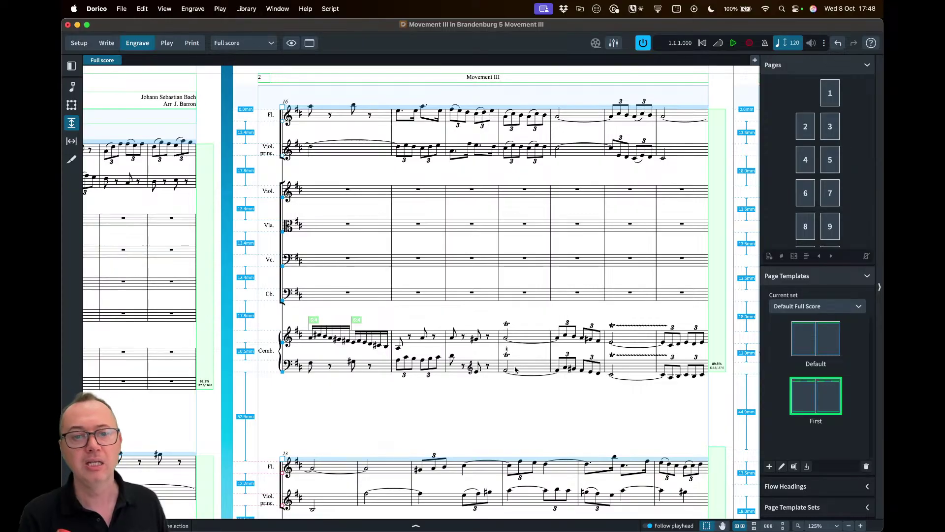
# - Try moving the lower Cemb. staff slightly down in page 2's first system, and revert the change
pyautogui.scroll(-2, 515, 369)
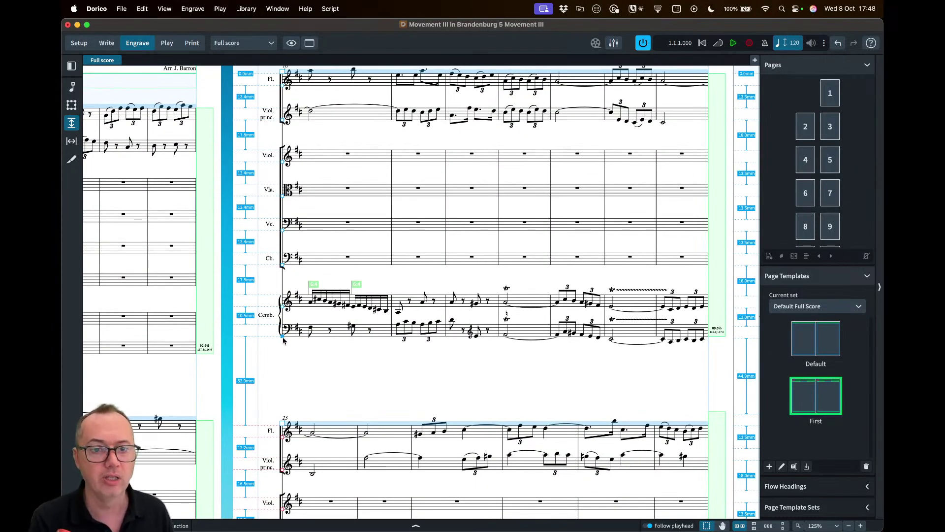
pyautogui.moveTo(283, 339); pyautogui.dragTo(282, 342)
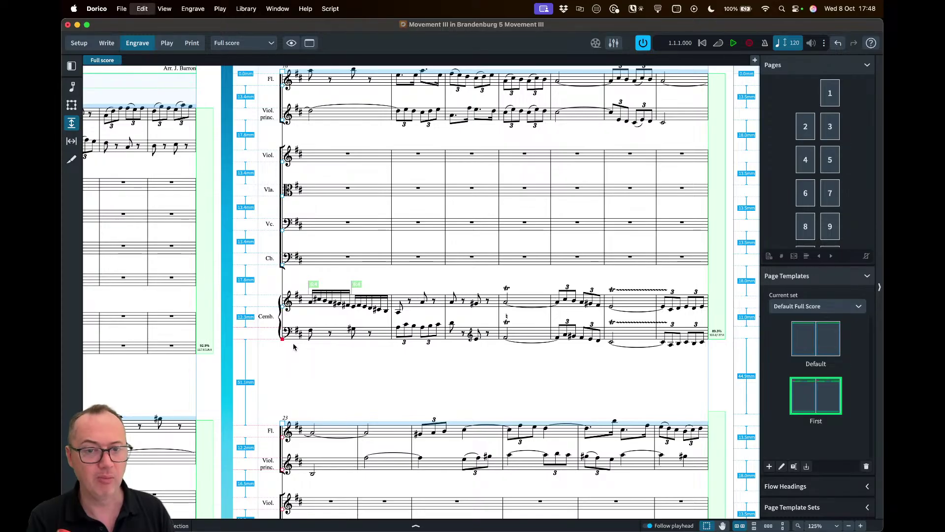
pyautogui.press('super+alt+Up')
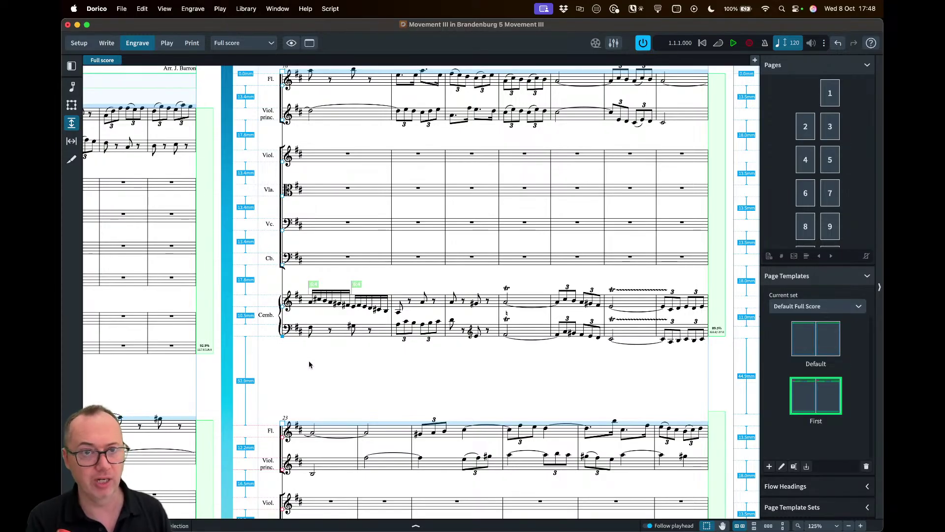
# - Reset the staff spacing of all staves in page 2's second system, from Fl. to Cemb
pyautogui.press('x')
pyautogui.press('x')
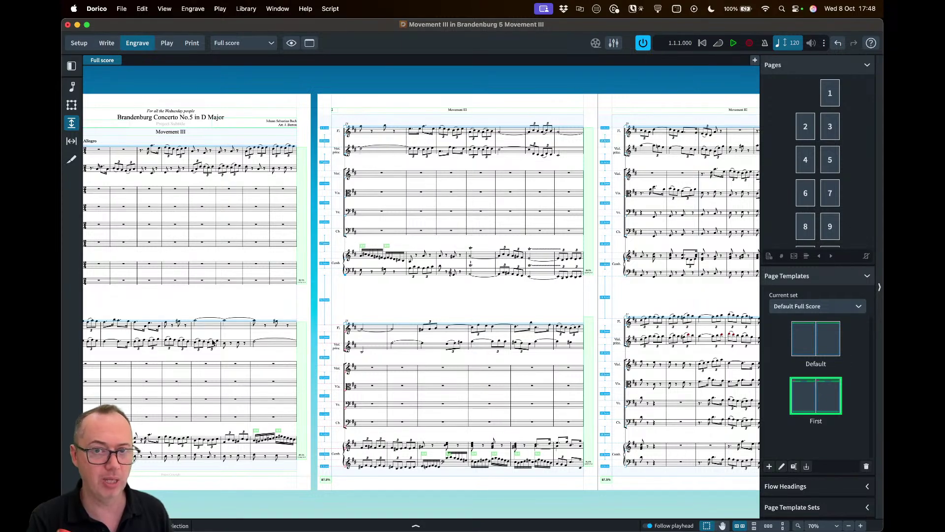
pyautogui.hscroll(-3, 213, 343)
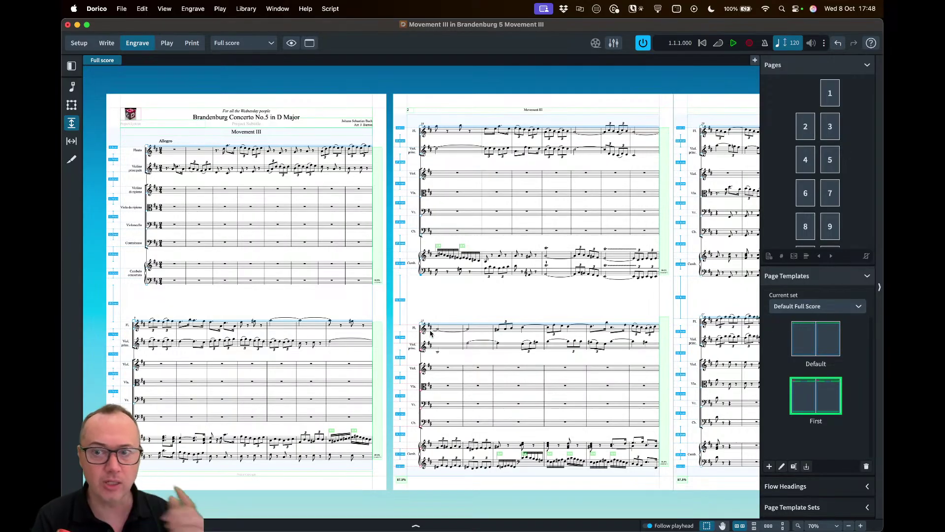
pyautogui.scroll(1, 451, 350)
pyautogui.scroll(5, 450, 349)
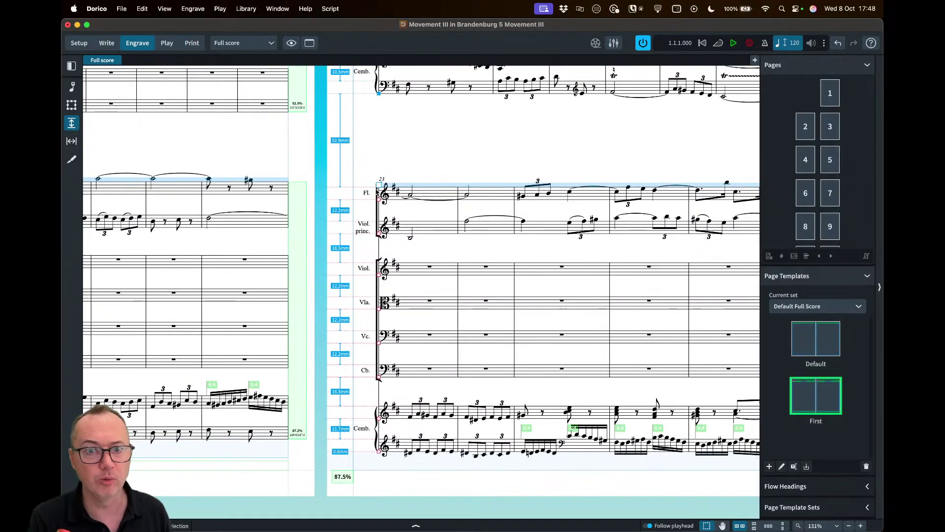
pyautogui.moveTo(368, 193); pyautogui.dragTo(392, 463)
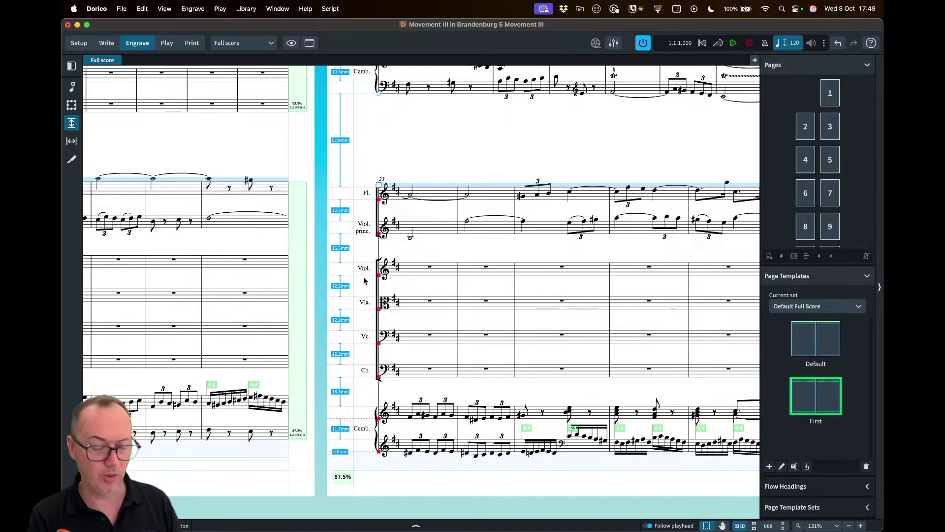
pyautogui.press('super+z')
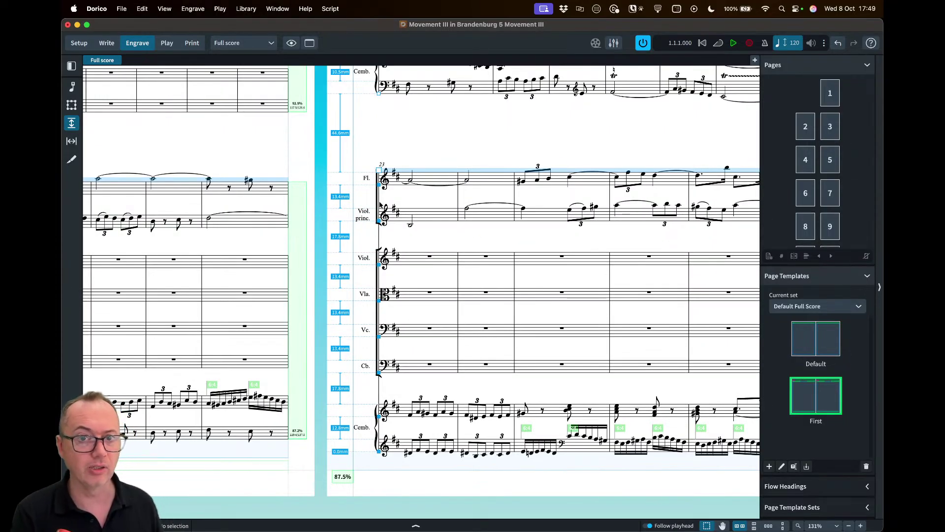
# - Return to the first page of the full score and switch from staff spacing to graphic editing
pyautogui.scroll(-3, 380, 205)
pyautogui.scroll(-3, 379, 205)
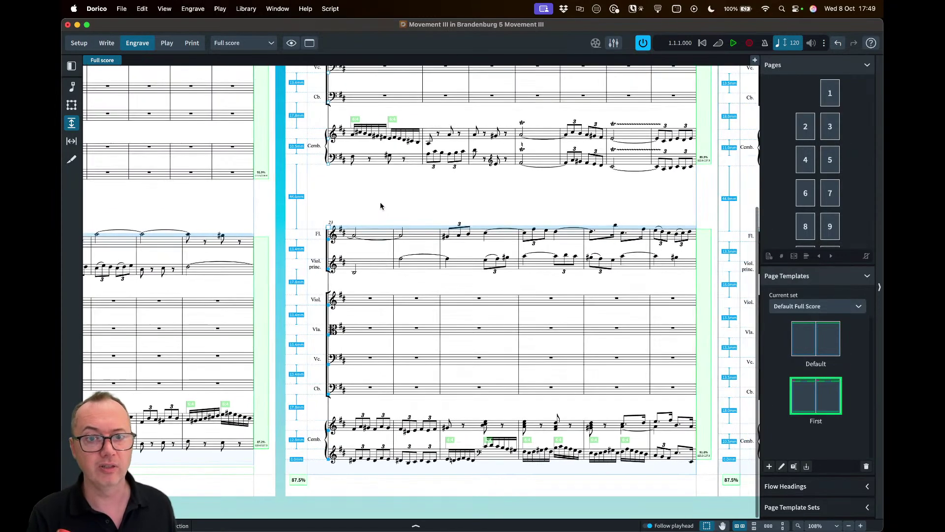
pyautogui.scroll(3, 384, 207)
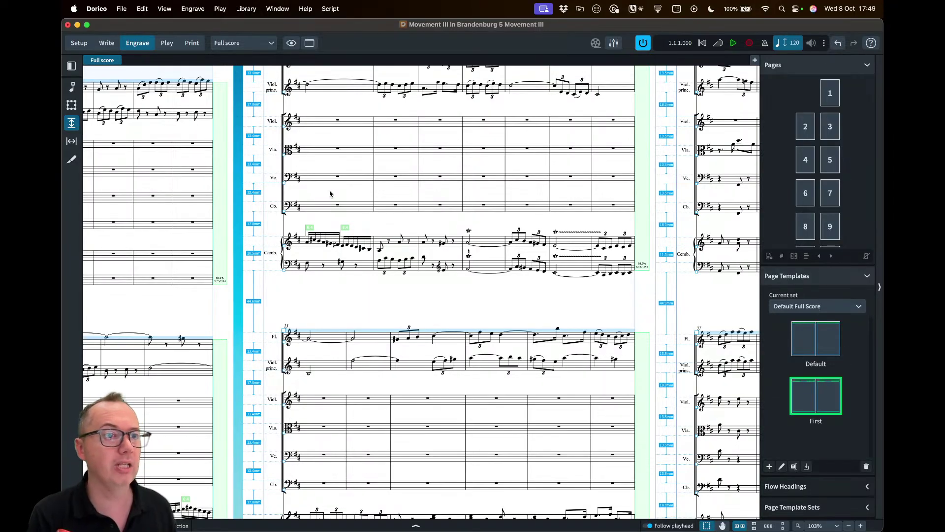
pyautogui.press('super+minus')
pyautogui.press('Home')
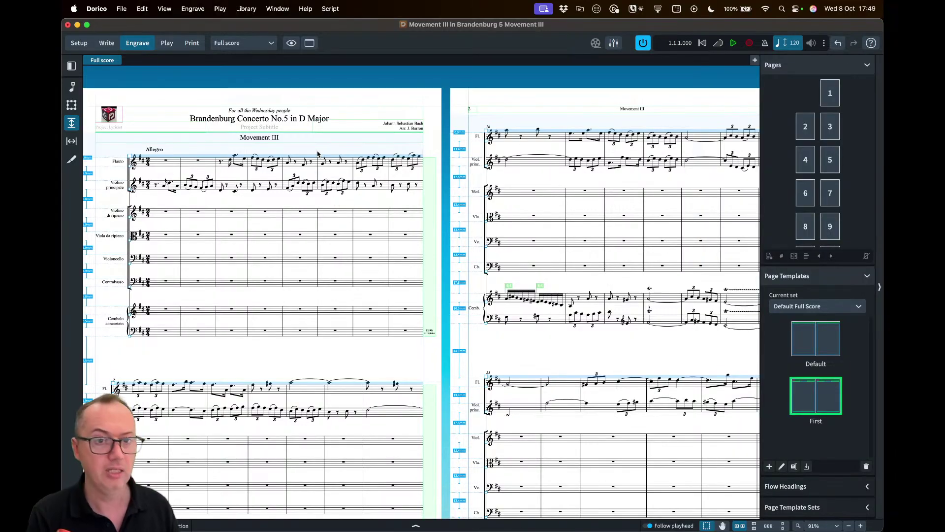
pyautogui.click(72, 86)
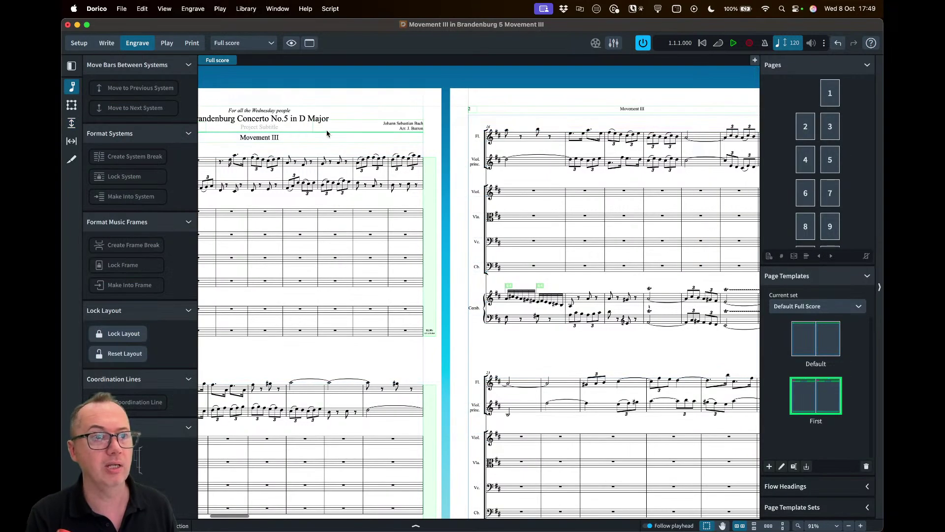
# - Switch to the Violin I layout and check the multi-bar rests on its third page
pyautogui.hscroll(-5, 319, 222)
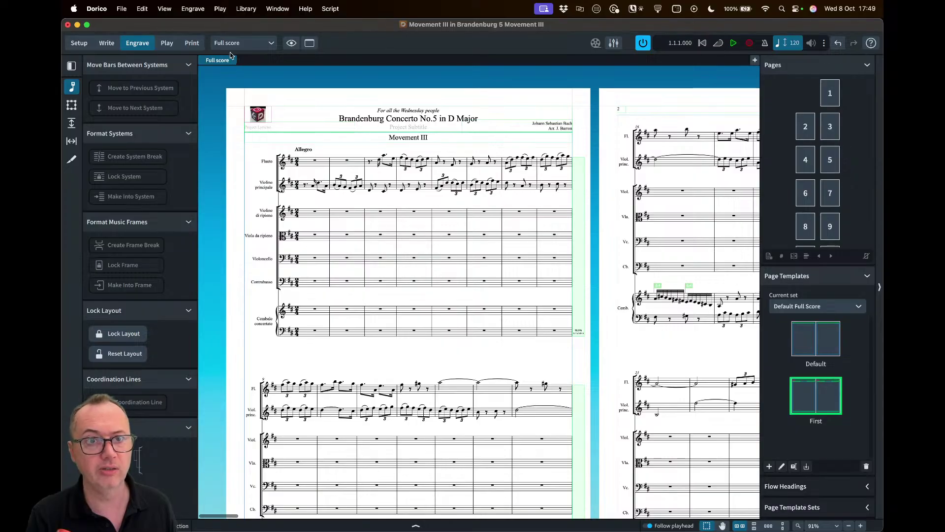
pyautogui.click(232, 43)
pyautogui.click(234, 88)
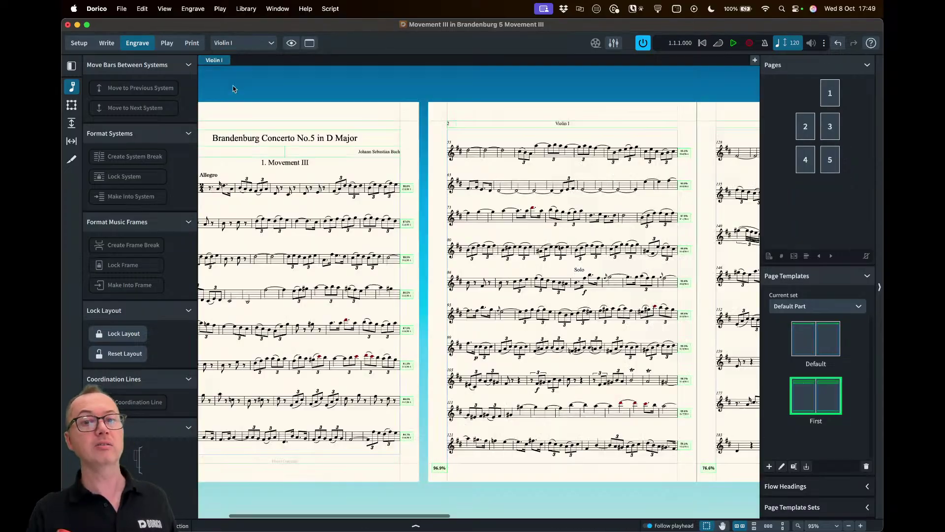
pyautogui.hscroll(10, 469, 356)
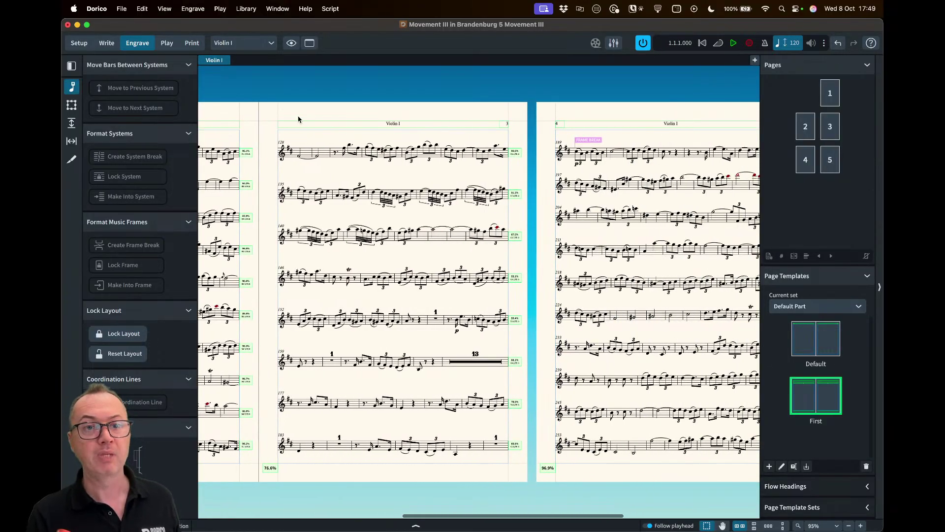
# - Set bar rest consolidation to None for the Violin I layout in Layout Options and apply it
pyautogui.click(244, 9)
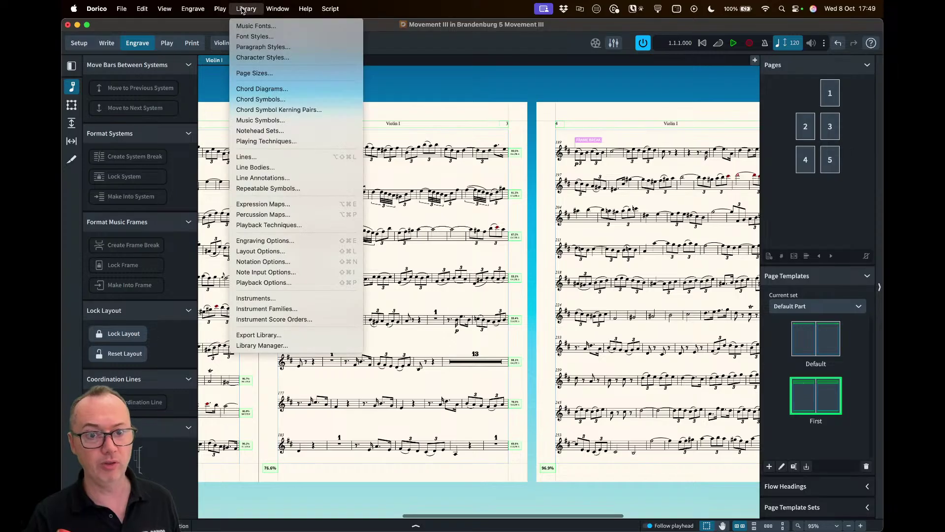
pyautogui.click(289, 251)
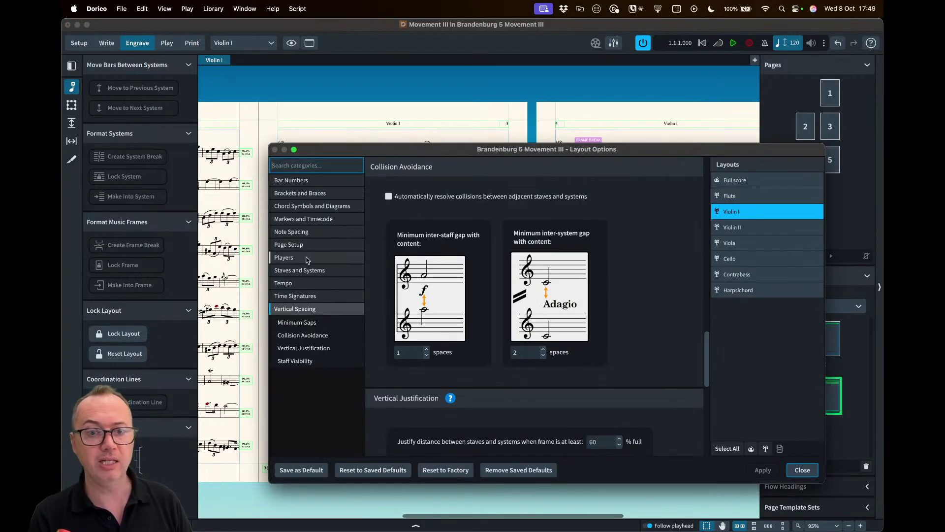
pyautogui.click(306, 258)
pyautogui.click(313, 297)
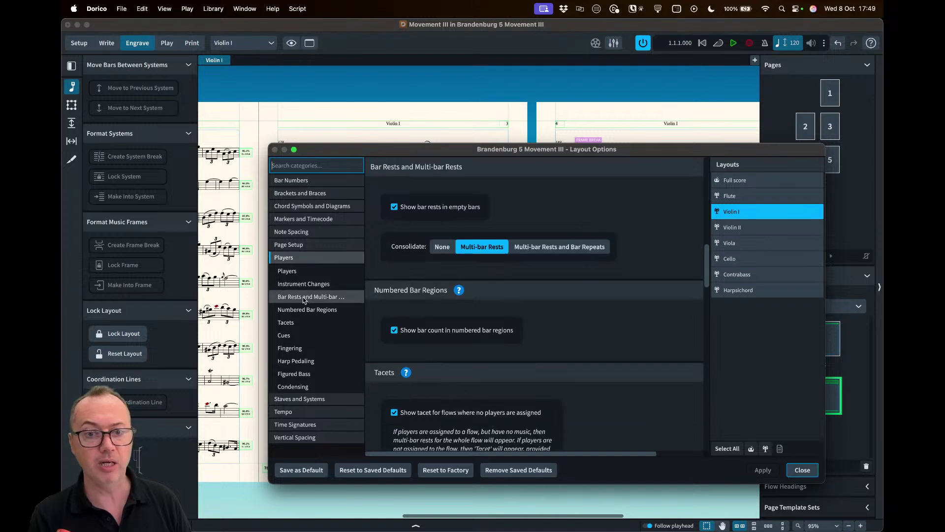
pyautogui.click(441, 251)
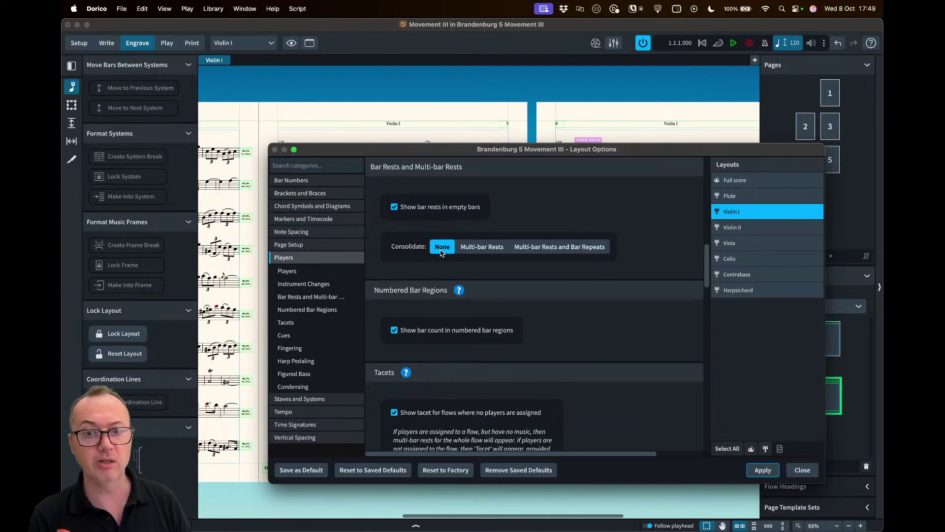
pyautogui.click(762, 469)
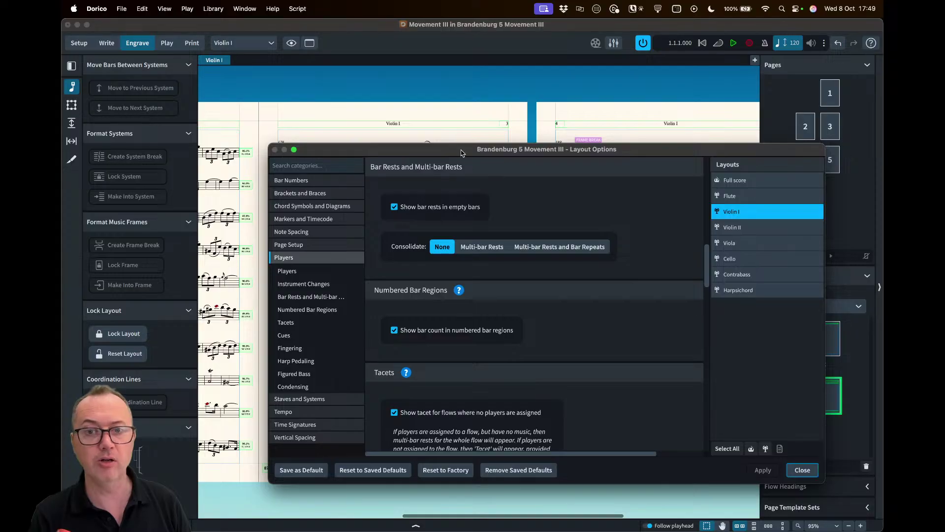
# - Set bar rest consolidation to Multi-bar Rests for the Violin I layout, apply it and close Layout Options
pyautogui.moveTo(462, 153); pyautogui.dragTo(458, 94)
pyautogui.click(454, 190)
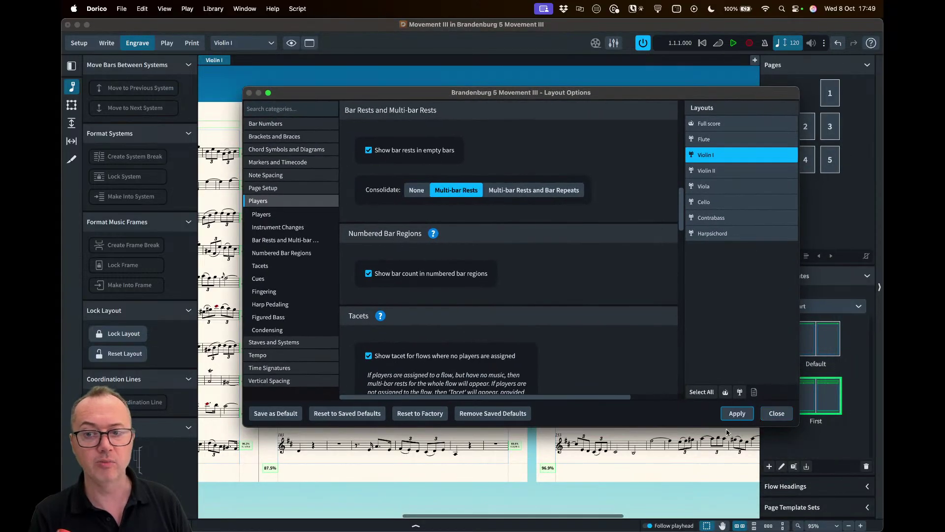
pyautogui.click(737, 413)
pyautogui.moveTo(555, 100); pyautogui.dragTo(517, 104)
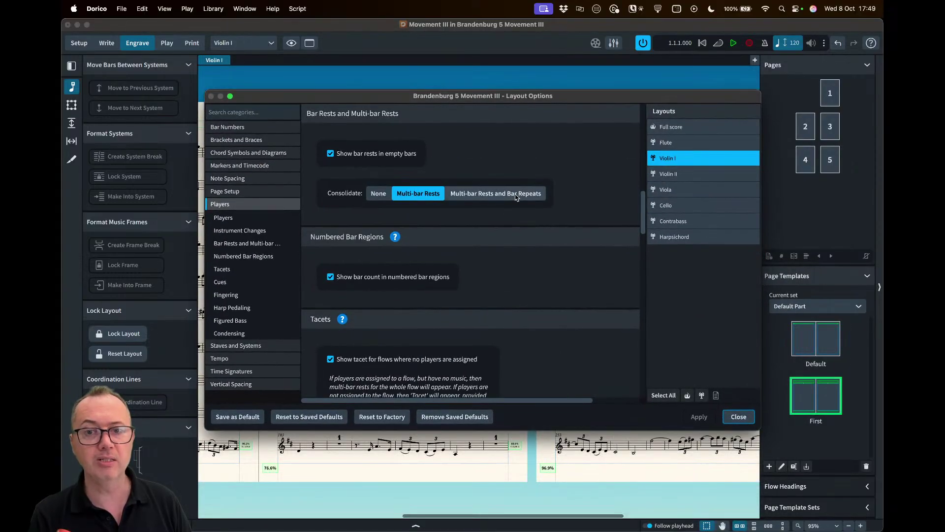
pyautogui.click(738, 416)
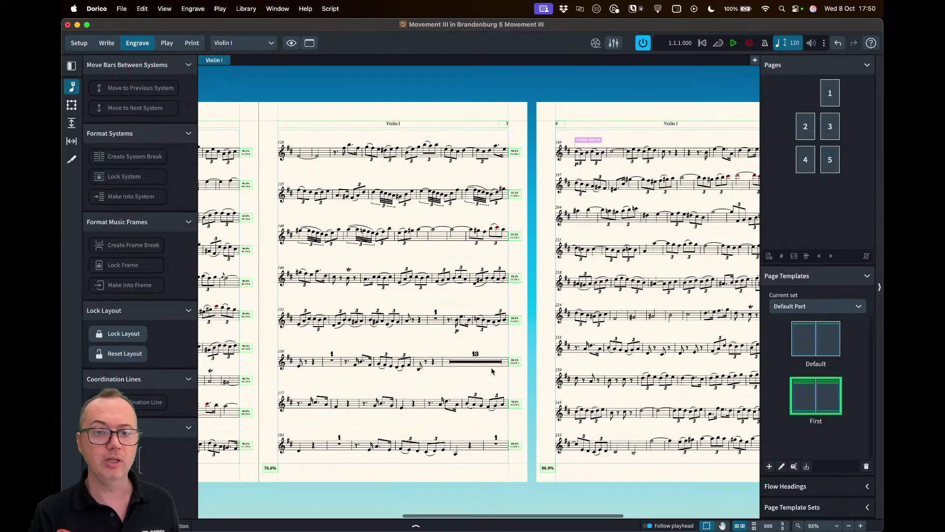
# - Return to the full score, then switch to the Violin I part and back from a Violino principale note in bar 1
pyautogui.hscroll(5, 491, 371)
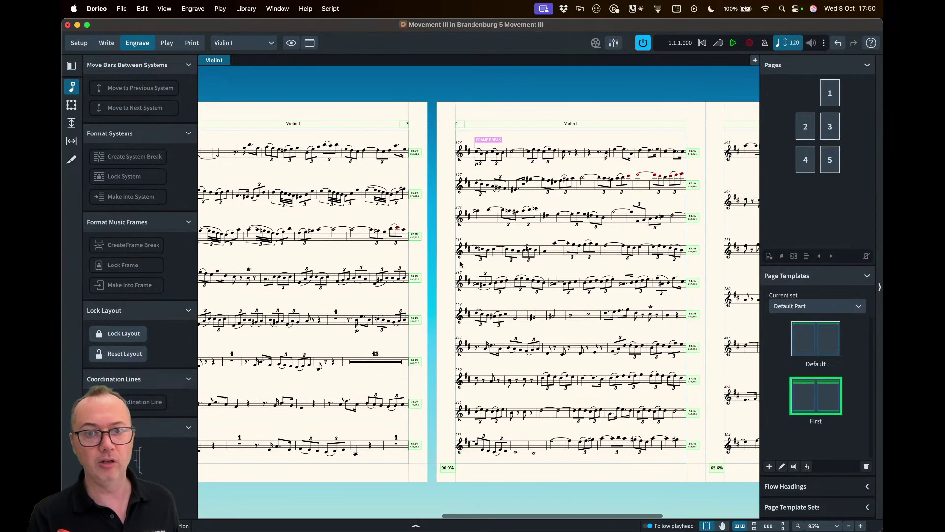
pyautogui.hscroll(-5, 380, 359)
pyautogui.click(241, 43)
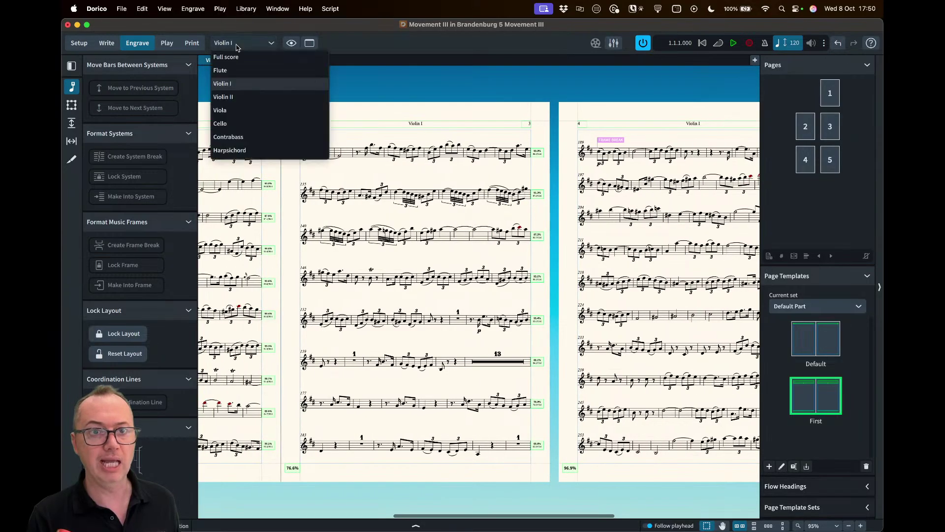
pyautogui.click(223, 57)
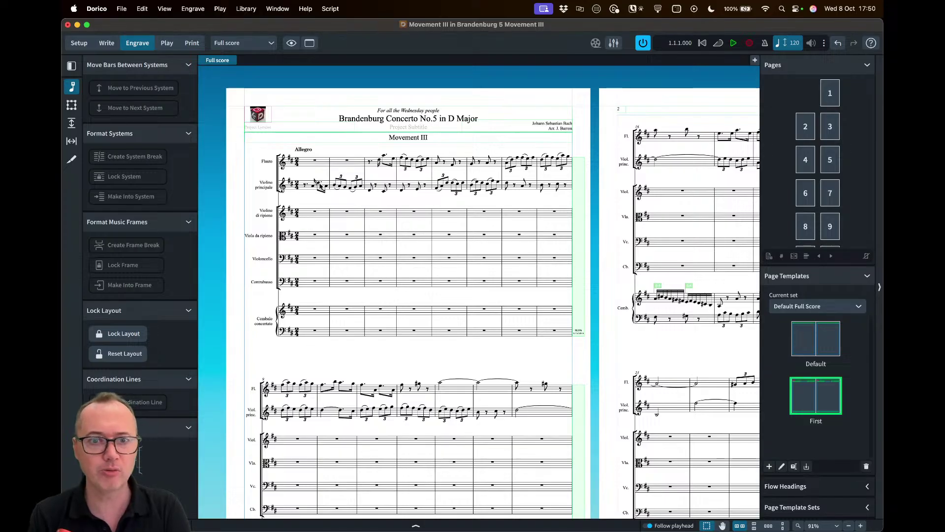
pyautogui.click(317, 183)
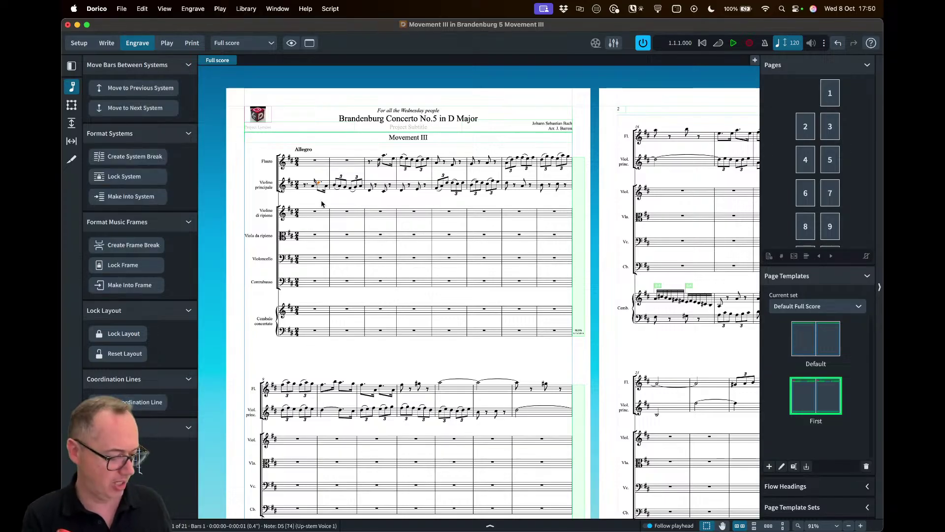
pyautogui.press('w')
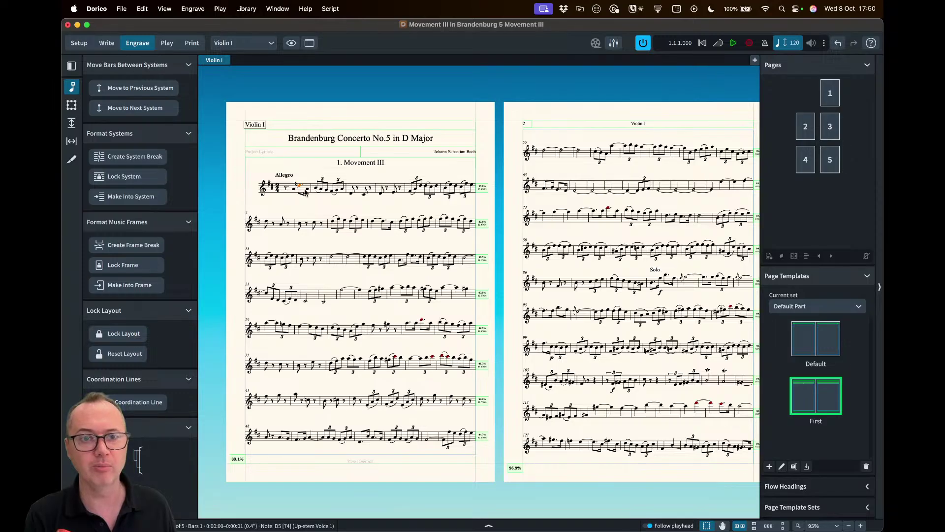
pyautogui.press('w')
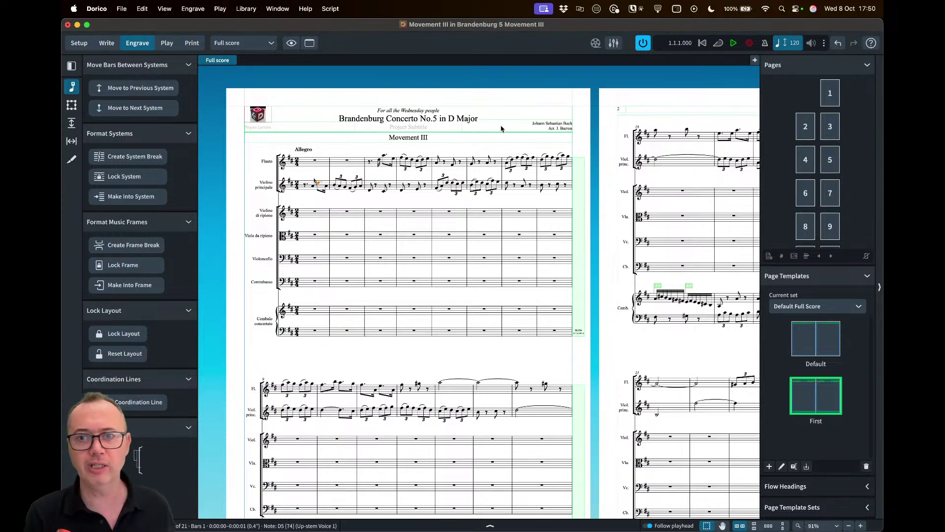
# - Switch to Write mode and add a rehearsal mark at the flute's first note in bar 16 on page 2
pyautogui.hscroll(5, 502, 130)
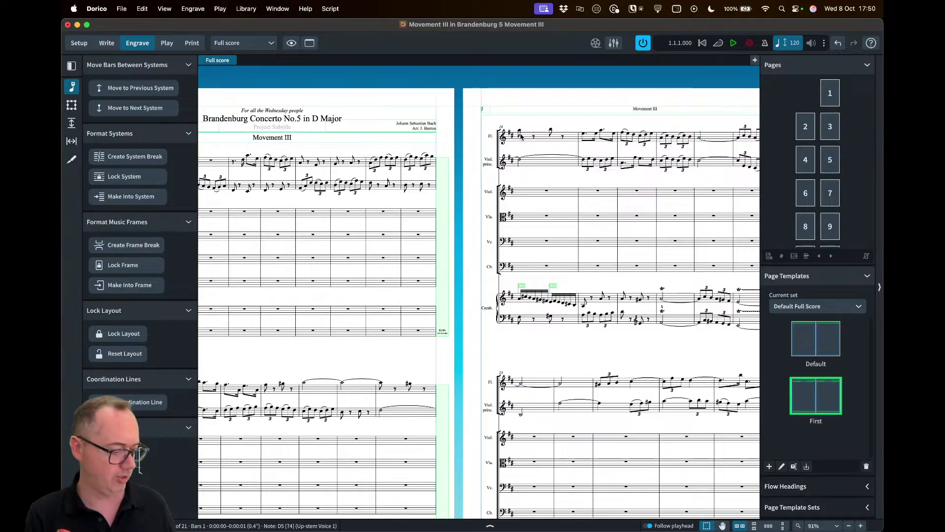
pyautogui.press('super+2')
pyautogui.hscroll(5, 533, 130)
pyautogui.scroll(2, 532, 130)
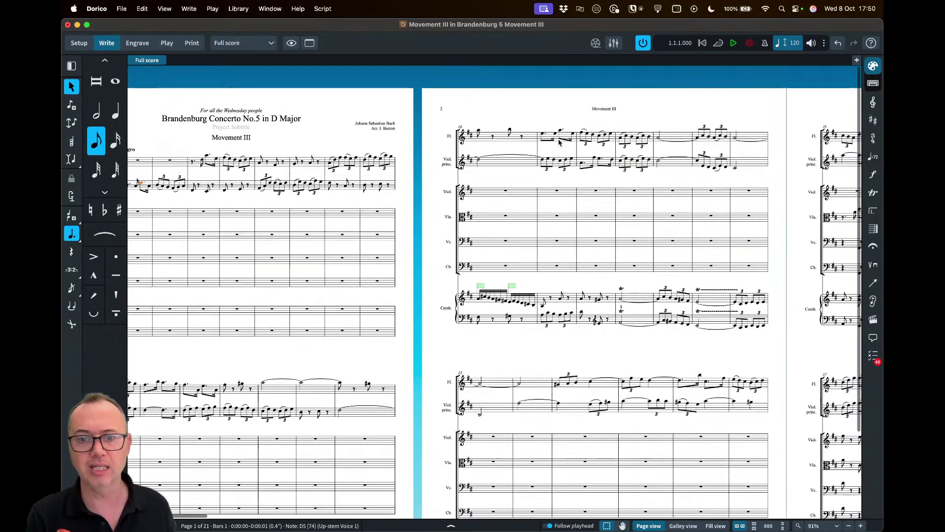
pyautogui.click(479, 132)
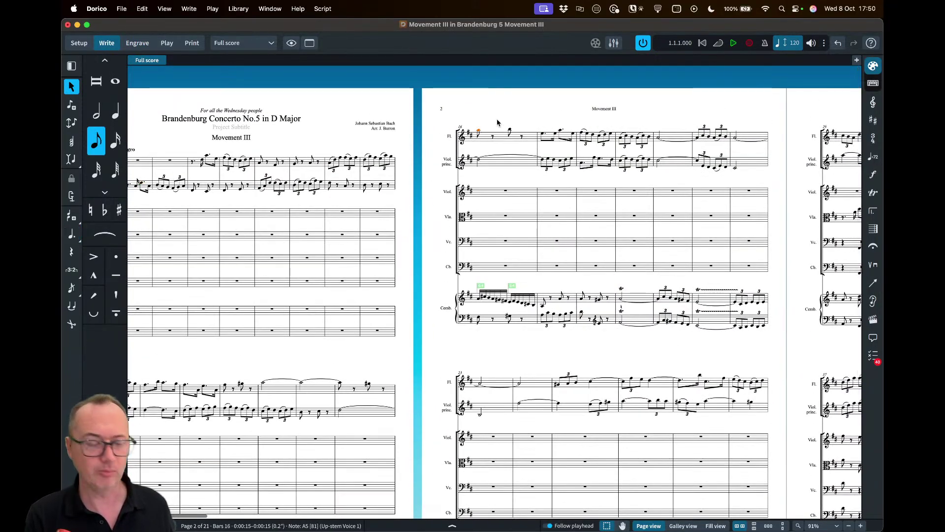
pyautogui.hotkey('shift', 'a')
pyautogui.scroll(1, 487, 127)
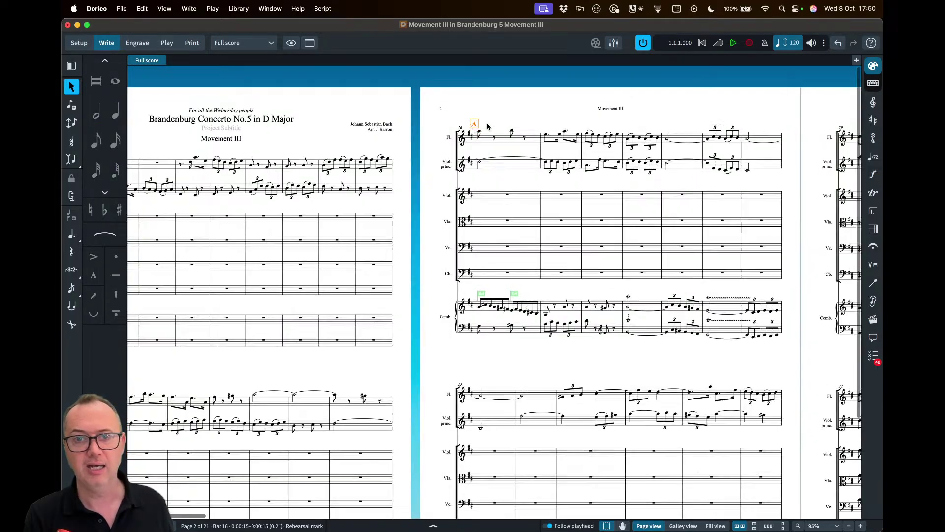
# - Add another rehearsal mark at the flute's first note in bar 29 on page 3
pyautogui.scroll(5, 487, 126)
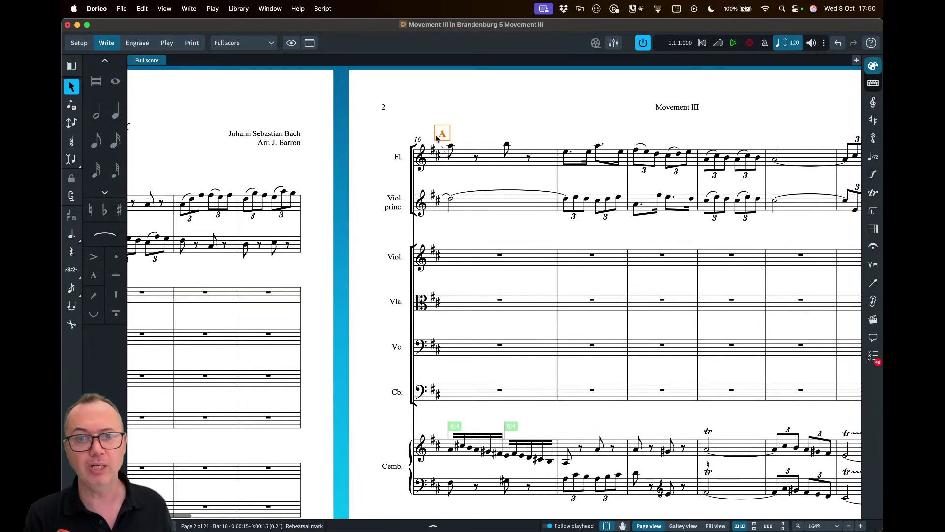
pyautogui.hscroll(10, 437, 139)
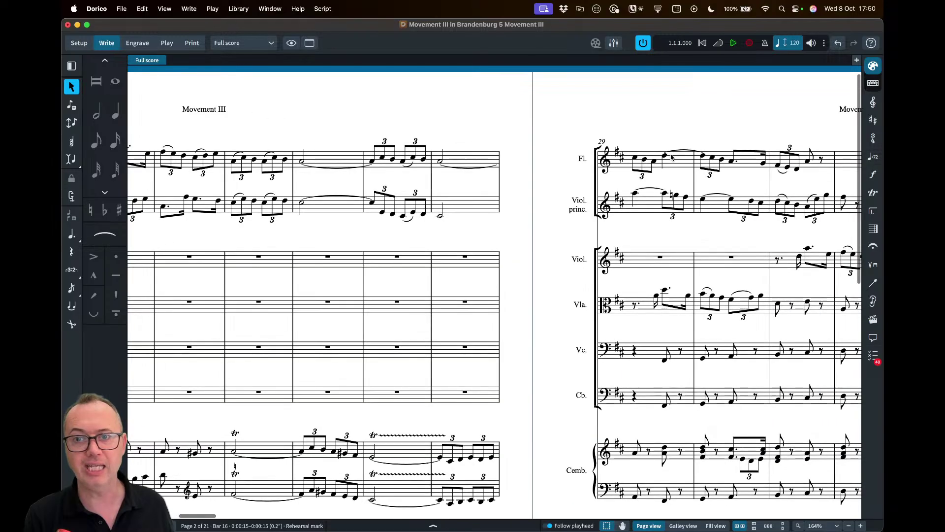
pyautogui.click(635, 158)
pyautogui.hotkey('shift', 'a')
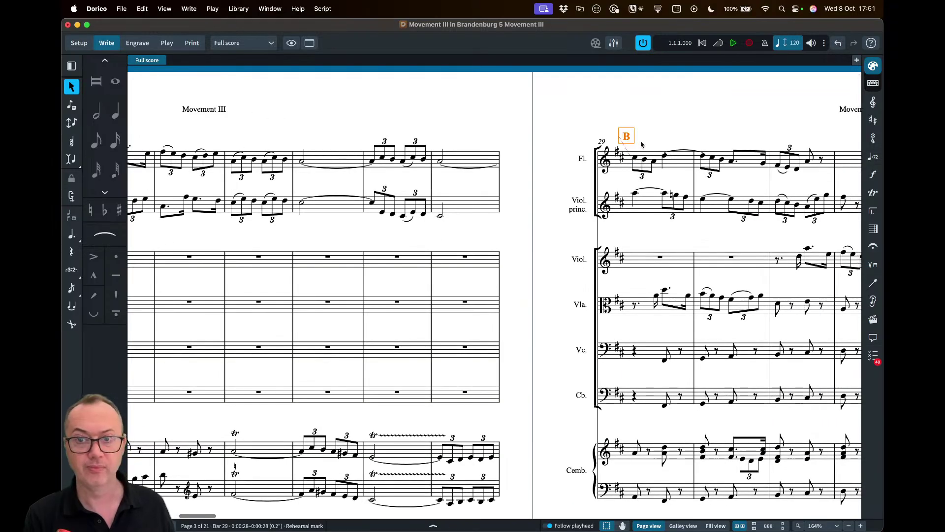
# - In Engraving Options, set the position of rehearsal marks at the start of a system to left-aligned with systemic barline and apply it
pyautogui.hscroll(-9, 540, 133)
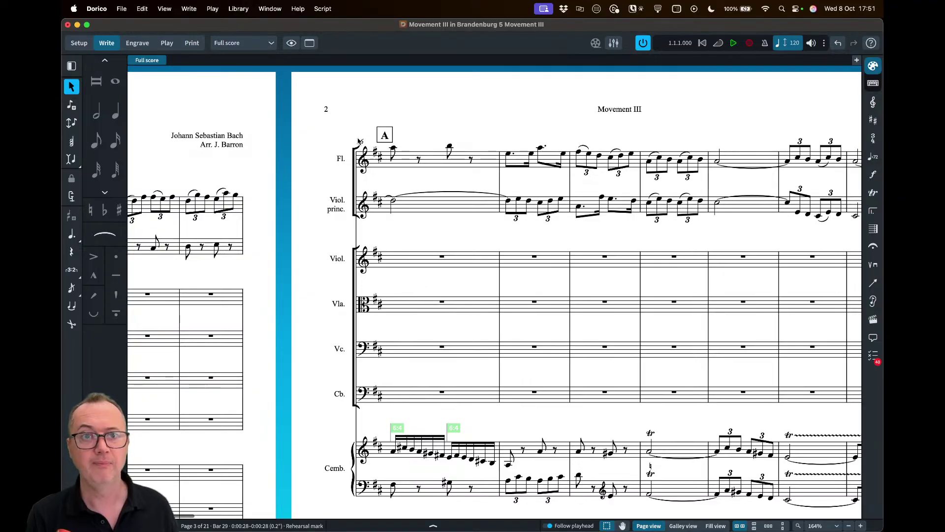
pyautogui.click(238, 9)
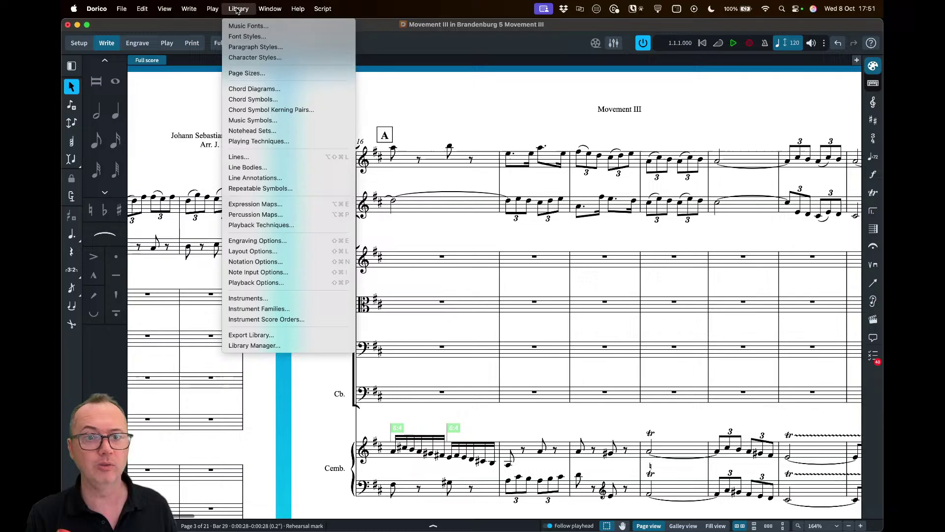
pyautogui.click(252, 242)
pyautogui.scroll(-10, 207, 310)
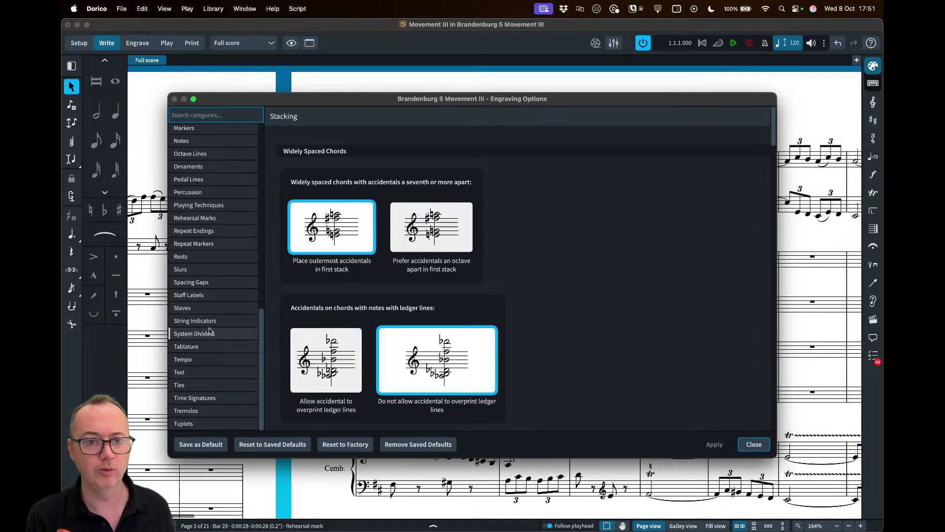
pyautogui.click(194, 217)
pyautogui.scroll(-2, 495, 228)
pyautogui.scroll(-6, 495, 228)
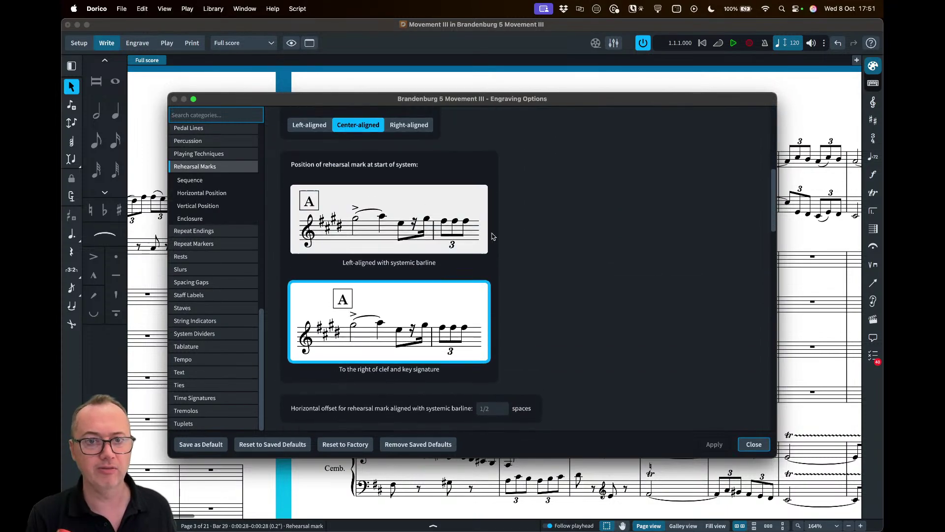
pyautogui.click(360, 226)
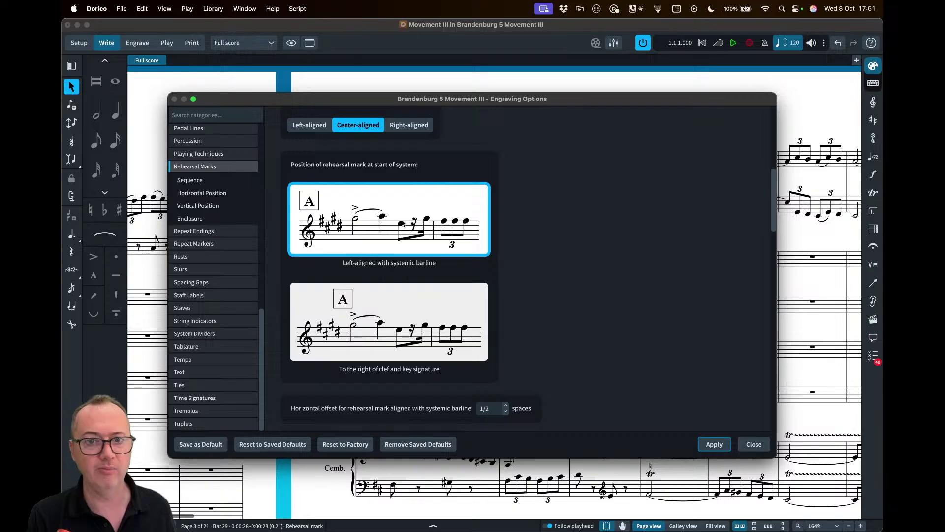
pyautogui.click(713, 444)
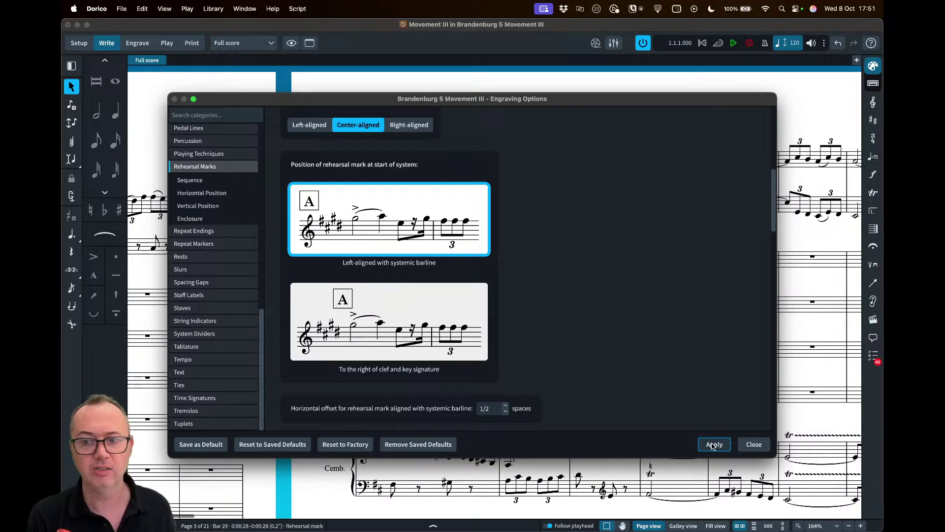
pyautogui.click(753, 444)
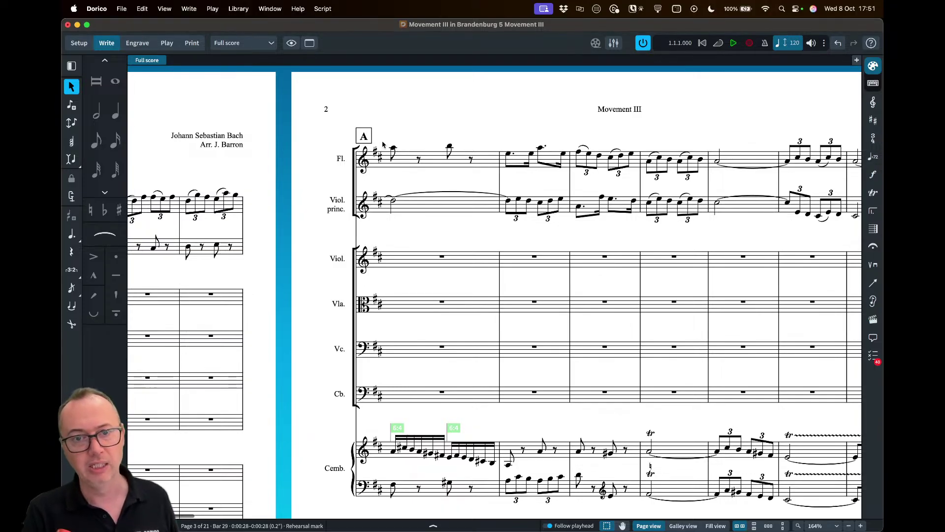
# - Add the staff text "Some text" above the flute's first note in bar 16
pyautogui.hscroll(10, 373, 142)
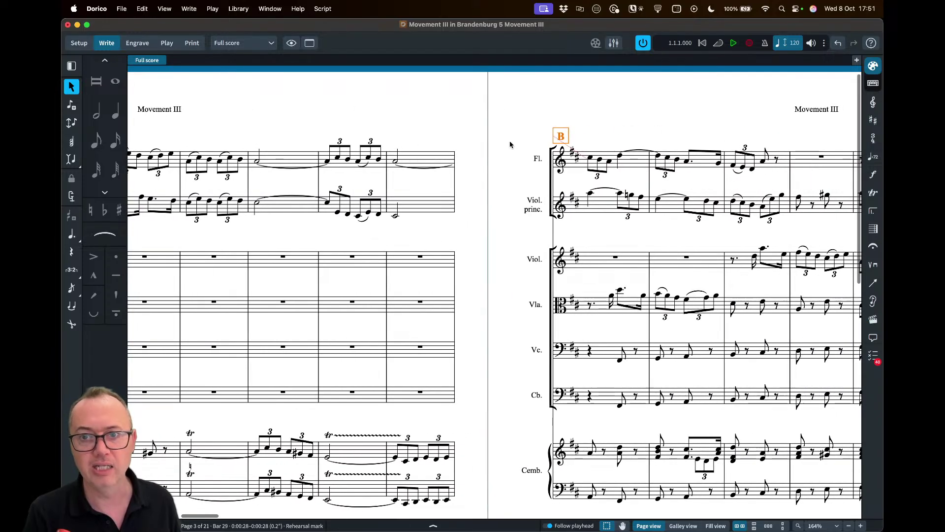
pyautogui.click(561, 136)
pyautogui.hscroll(-10, 561, 136)
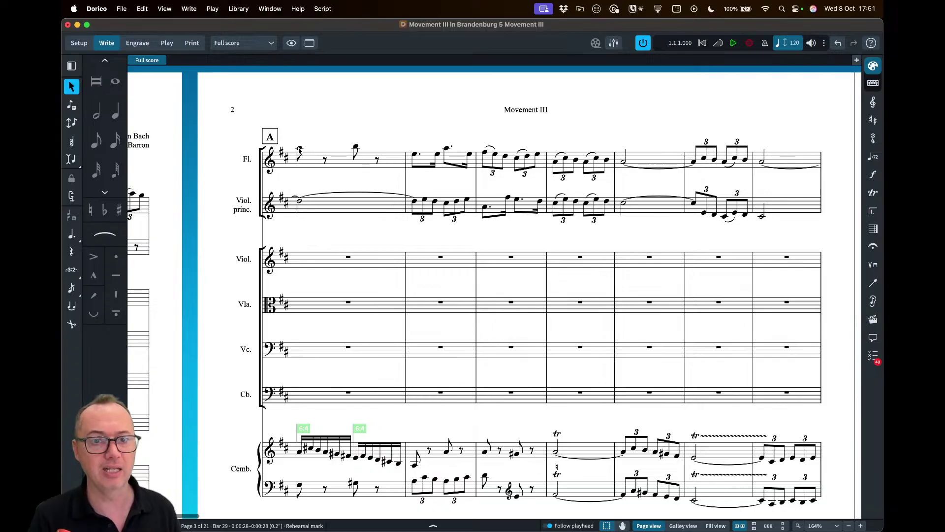
pyautogui.click(298, 149)
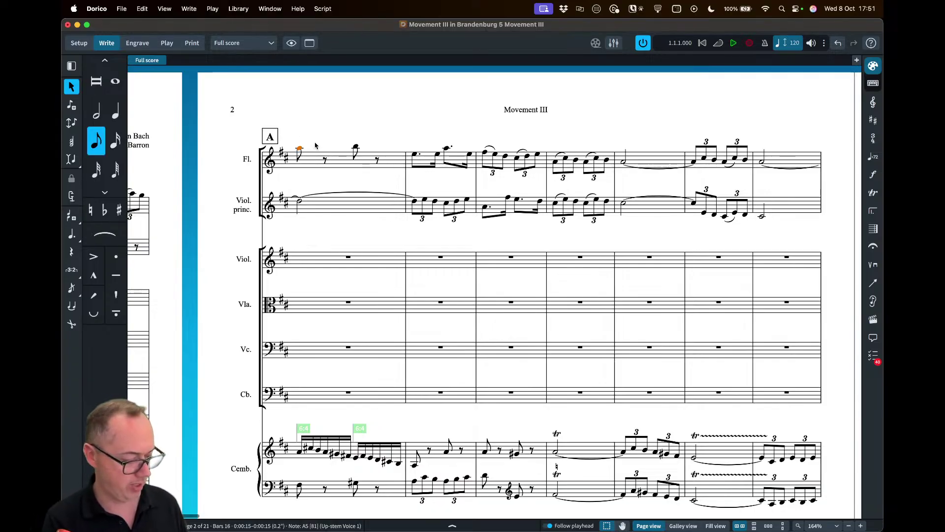
pyautogui.hotkey('shift', 'x')
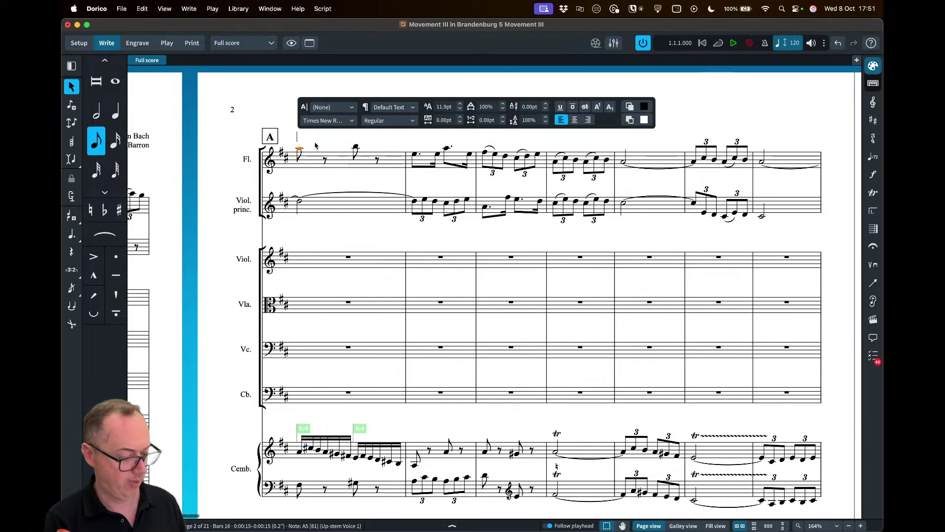
pyautogui.write('Some text')
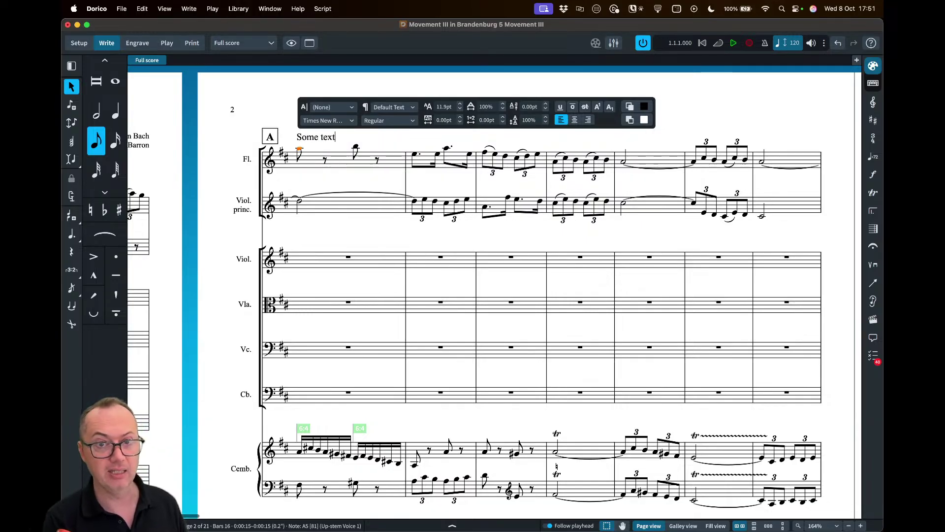
pyautogui.press('Escape')
pyautogui.press('Escape')
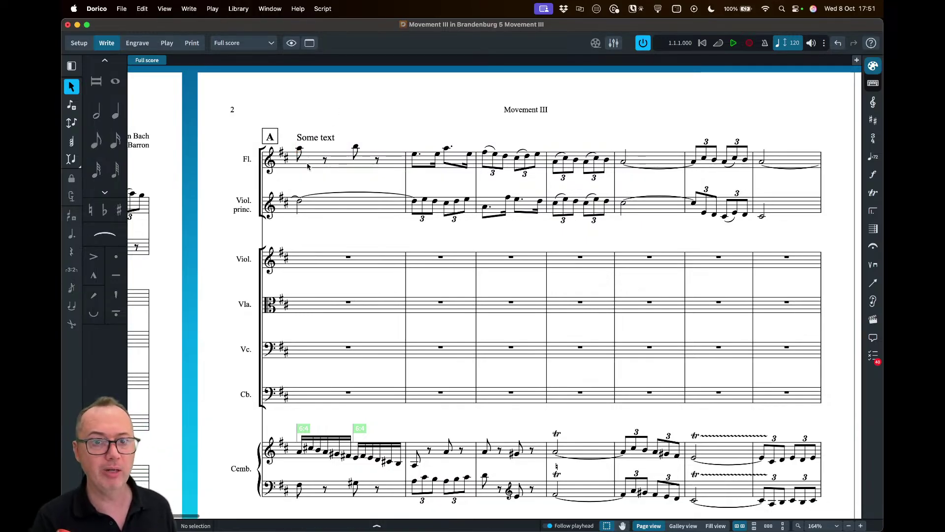
# - Examine rehearsal mark A and the added text in the Harpsichord part, then return to the full score
pyautogui.click(318, 451)
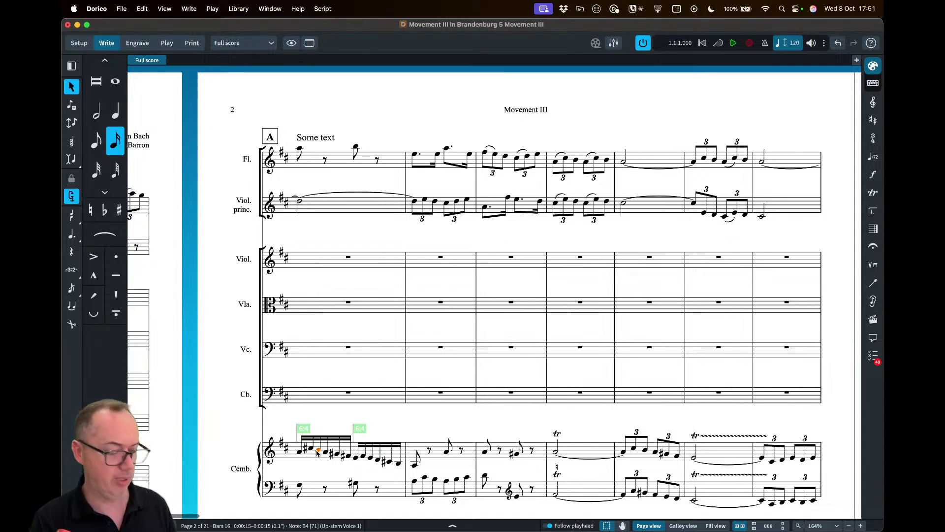
pyautogui.press('w')
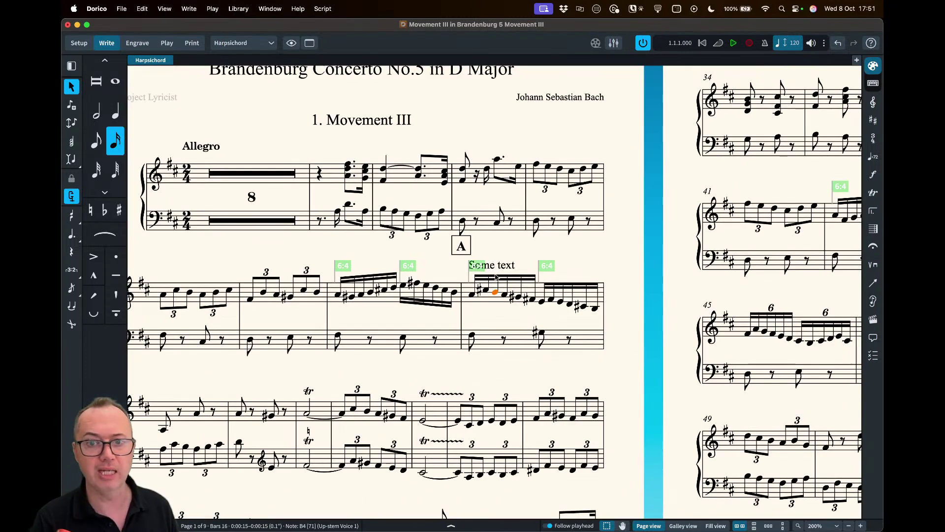
pyautogui.press('w')
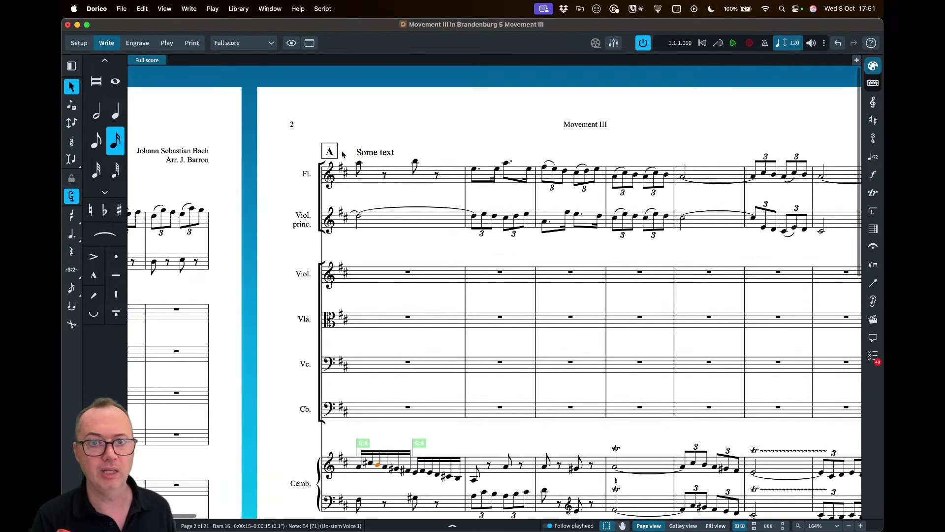
# - Set the start-of-system rehearsal mark position to the right of clef and key signature in Engraving Options and apply it
pyautogui.click(330, 151)
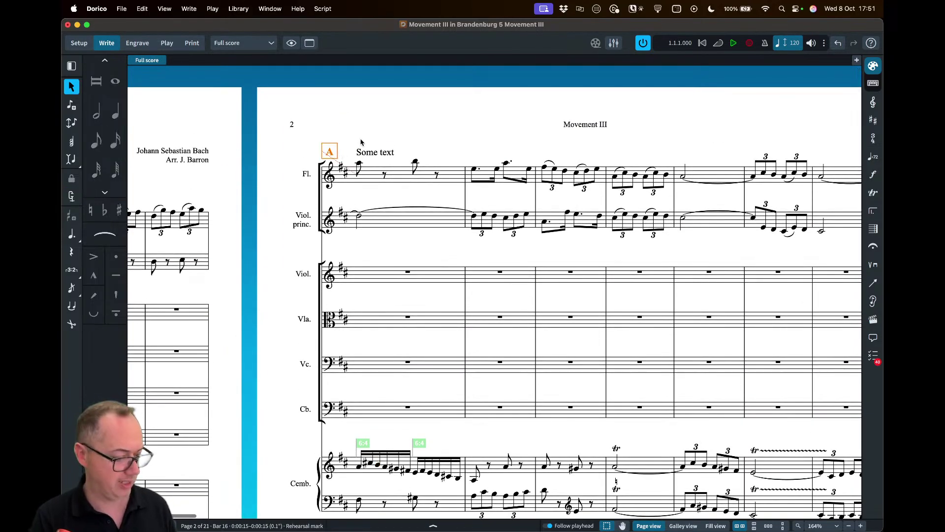
pyautogui.press('super+shift+e')
pyautogui.click(413, 369)
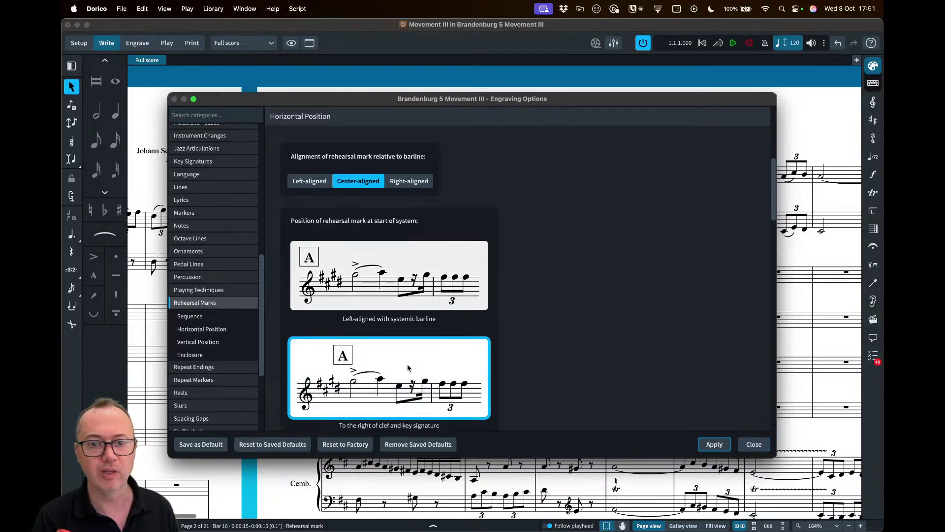
pyautogui.click(712, 444)
pyautogui.click(753, 444)
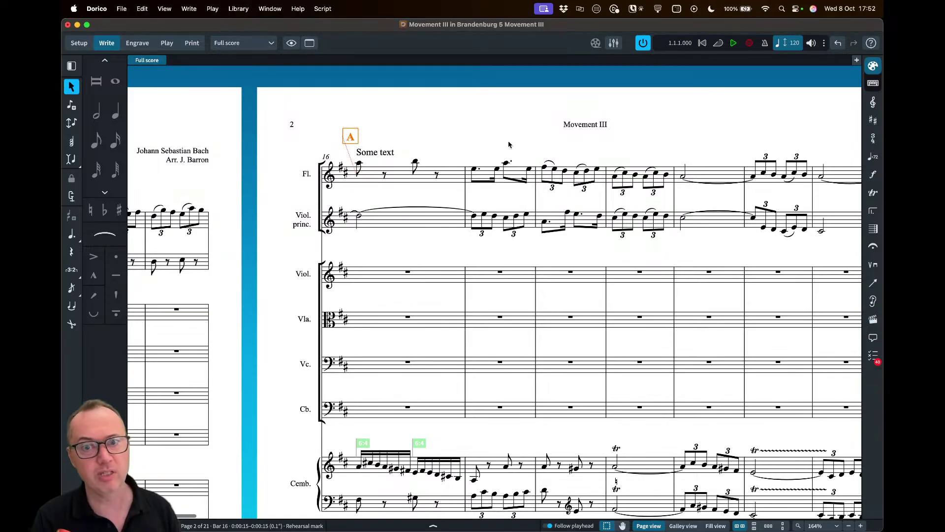
# - Copy rehearsal mark A together with the flute's "Some text" to the start of bar 18
pyautogui.keyDown('super'); pyautogui.click(393, 154); pyautogui.keyUp('super')
pyautogui.keyDown('alt'); pyautogui.click(545, 168); pyautogui.keyUp('alt')
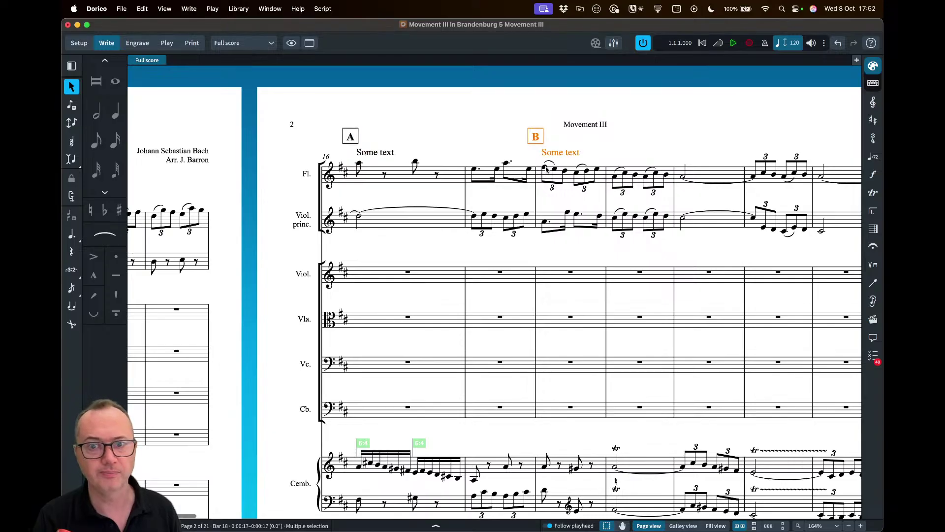
pyautogui.hscroll(4, 545, 169)
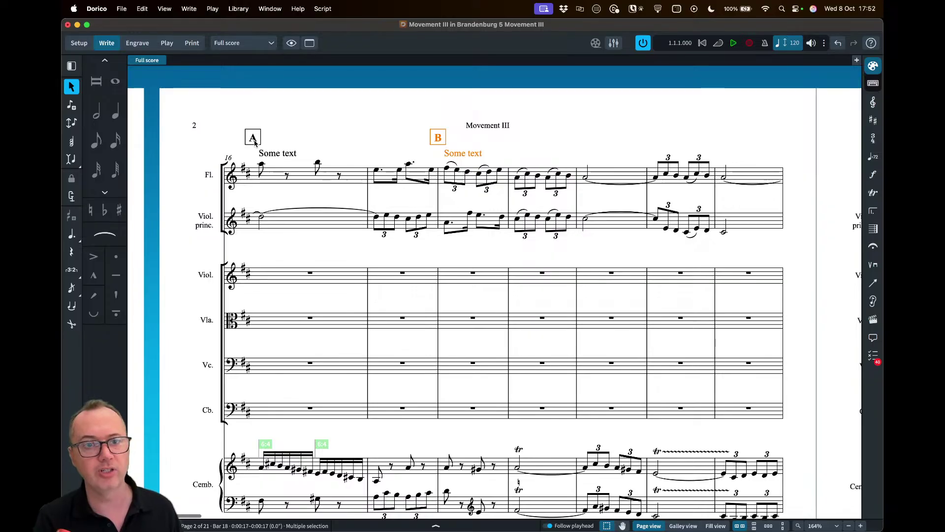
# - In Engraving Options, set the start-of-system rehearsal mark position to left-aligned with systemic barline and apply it
pyautogui.click(256, 138)
pyautogui.press('super+shift+e')
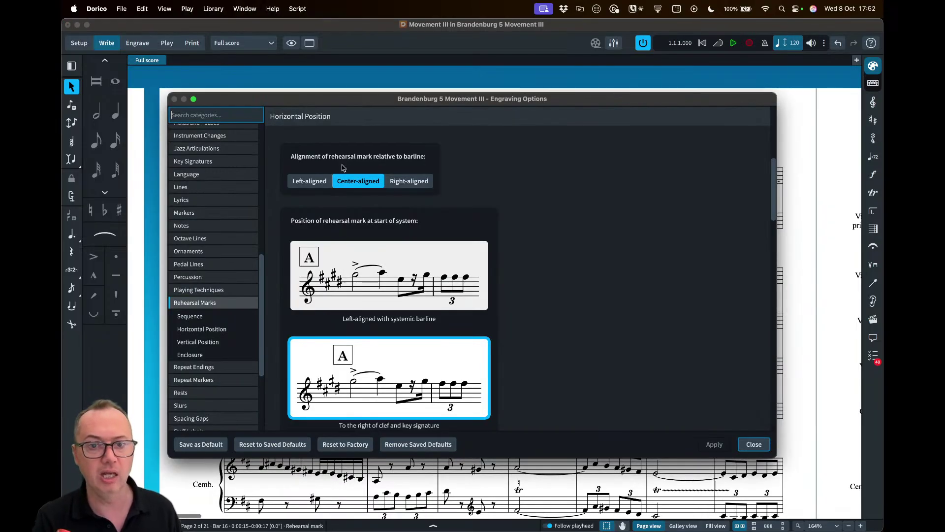
pyautogui.click(389, 276)
pyautogui.click(714, 444)
pyautogui.click(754, 444)
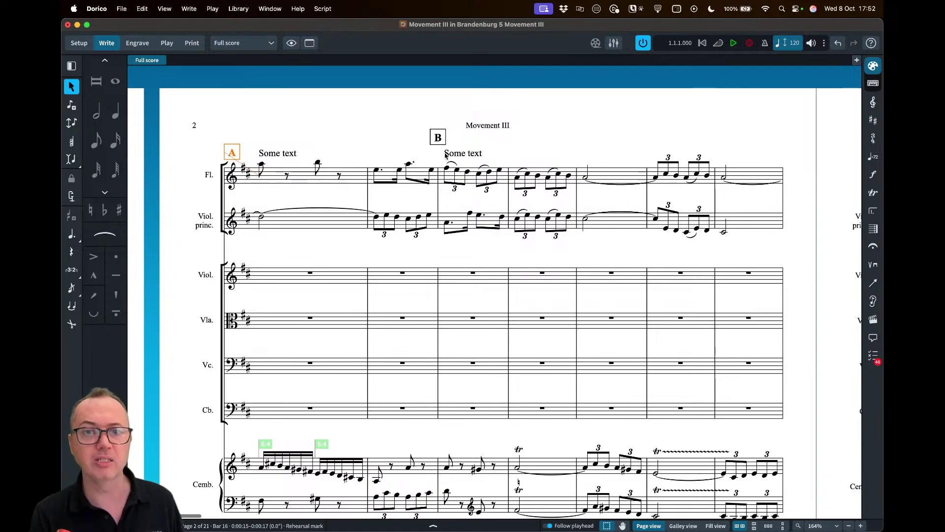
# - Select rehearsal mark B in bar 18, show its properties and switch to Engrave mode
pyautogui.click(438, 139)
pyautogui.scroll(-2, 438, 140)
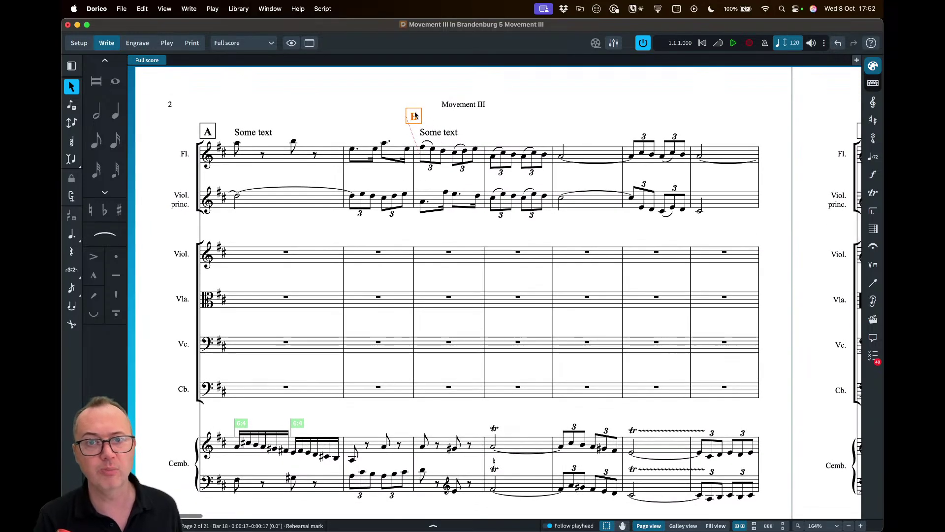
pyautogui.scroll(2, 413, 118)
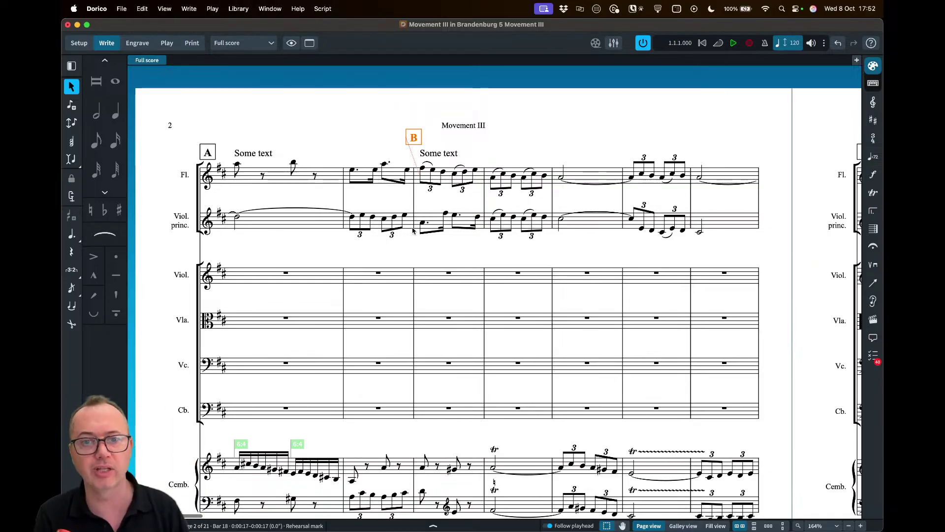
pyautogui.click(474, 524)
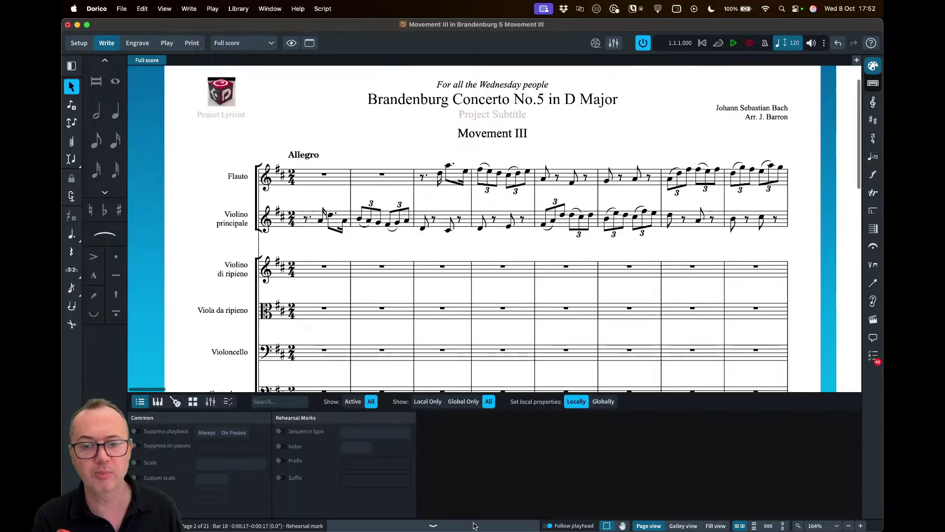
pyautogui.hscroll(10, 535, 145)
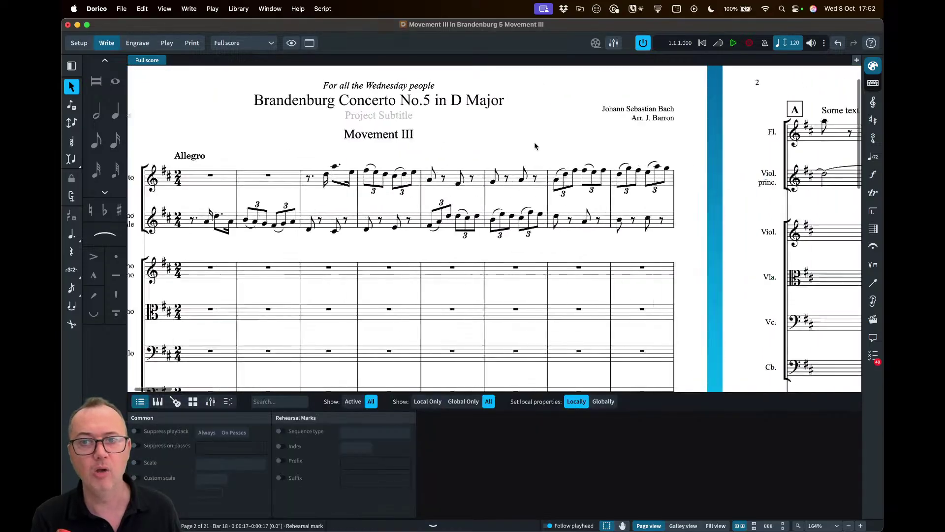
pyautogui.click(137, 43)
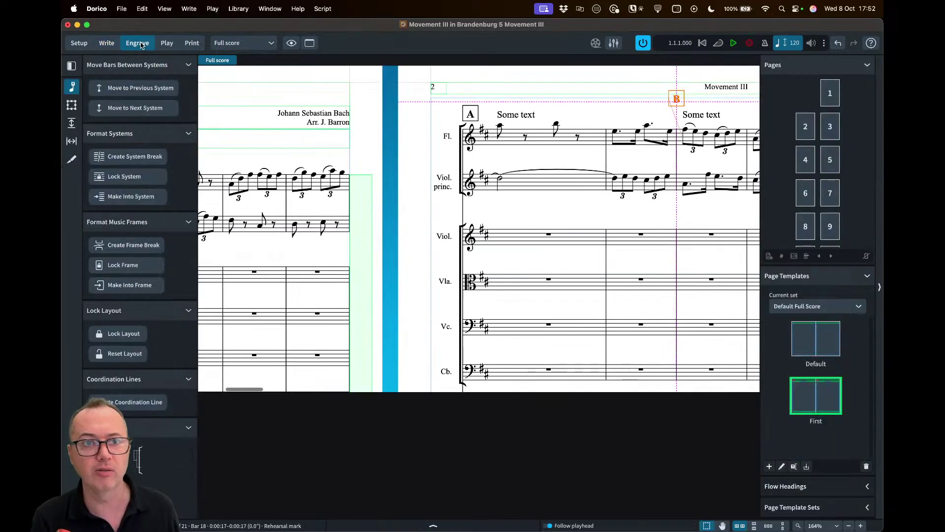
pyautogui.hscroll(-5, 537, 248)
pyautogui.scroll(2, 537, 248)
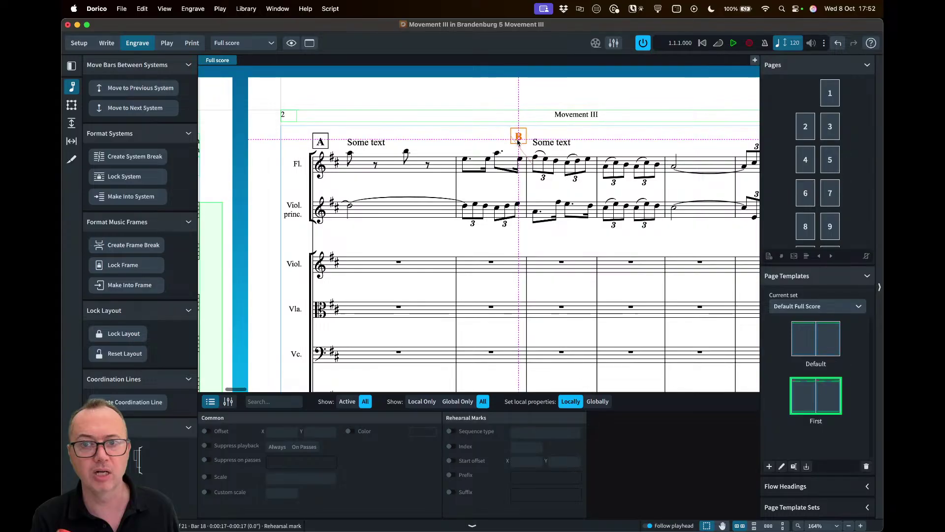
# - Try turning off collision avoidance for "Some text" in bar 18 and repositioning rehearsal mark B beside it
pyautogui.click(541, 143)
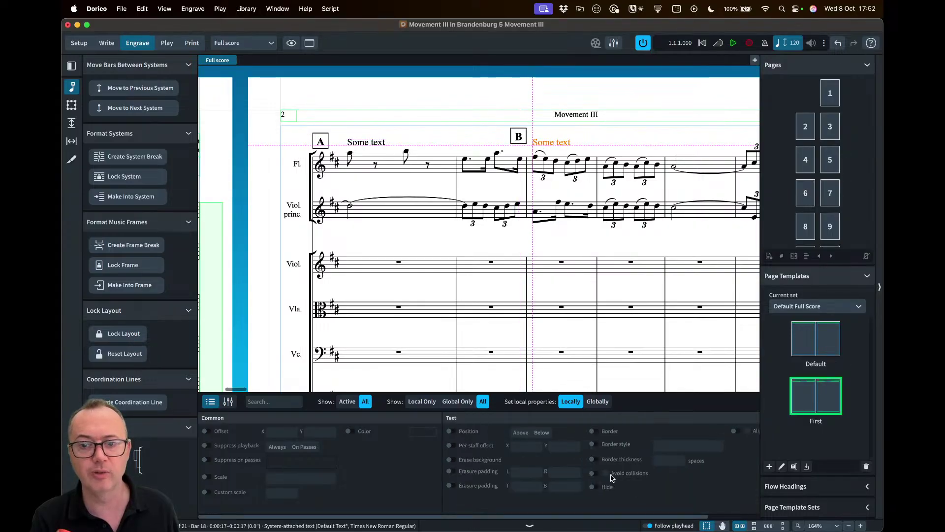
pyautogui.hscroll(2, 615, 480)
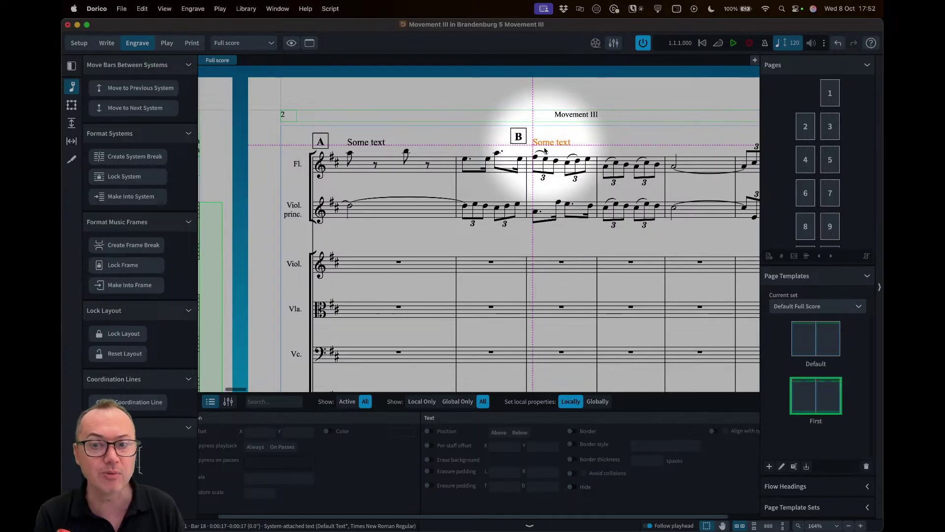
pyautogui.click(573, 473)
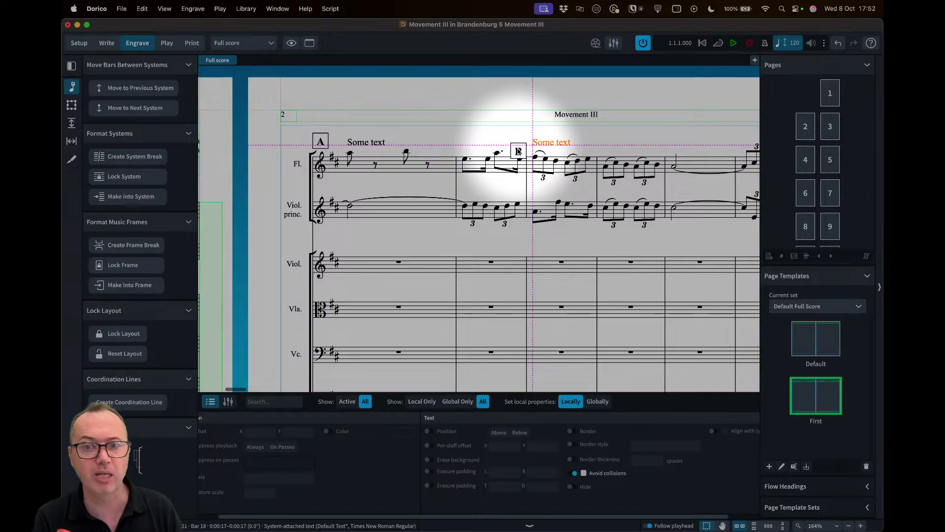
pyautogui.moveTo(518, 151); pyautogui.dragTo(519, 141)
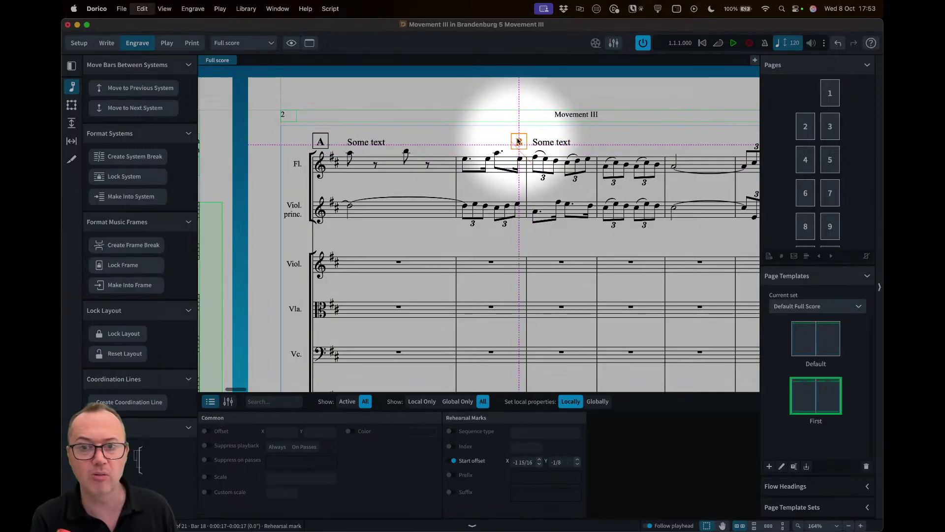
pyautogui.moveTo(518, 141); pyautogui.dragTo(540, 130)
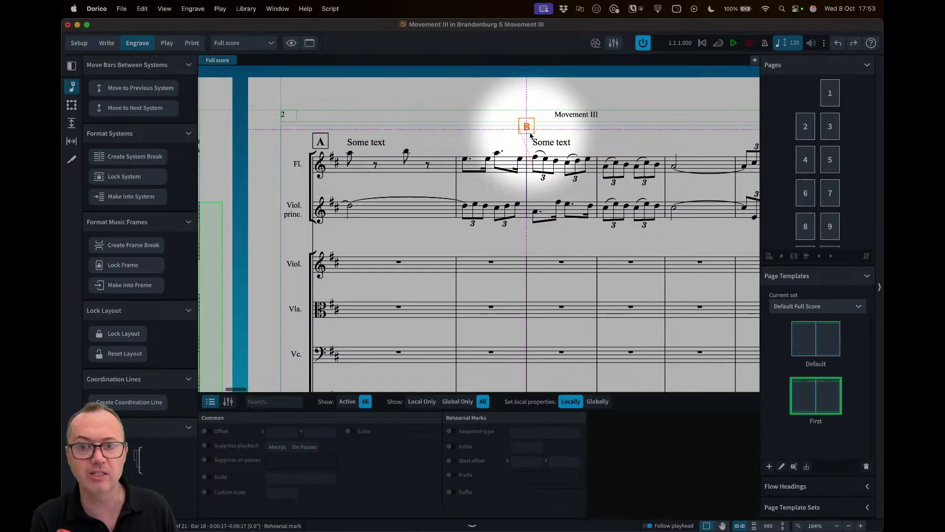
# - Turn off collision avoidance for bar 18's "Some text" and shift rehearsal mark B to a start offset of X -7/8, Y 0
pyautogui.click(541, 145)
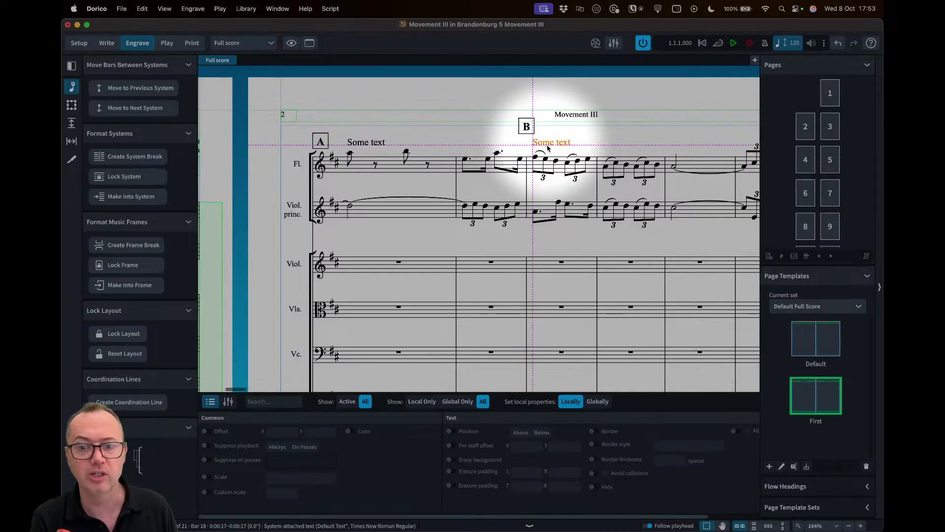
pyautogui.click(592, 473)
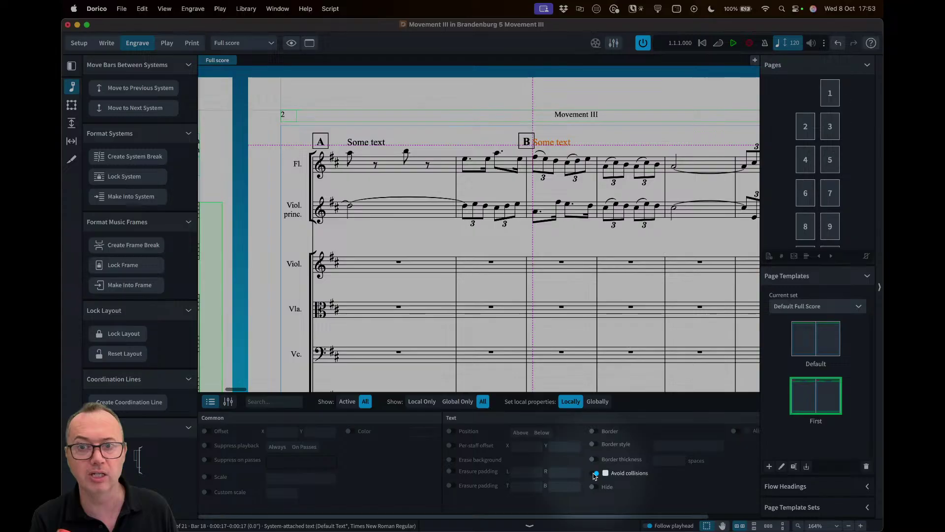
pyautogui.press('Escape')
pyautogui.click(526, 142)
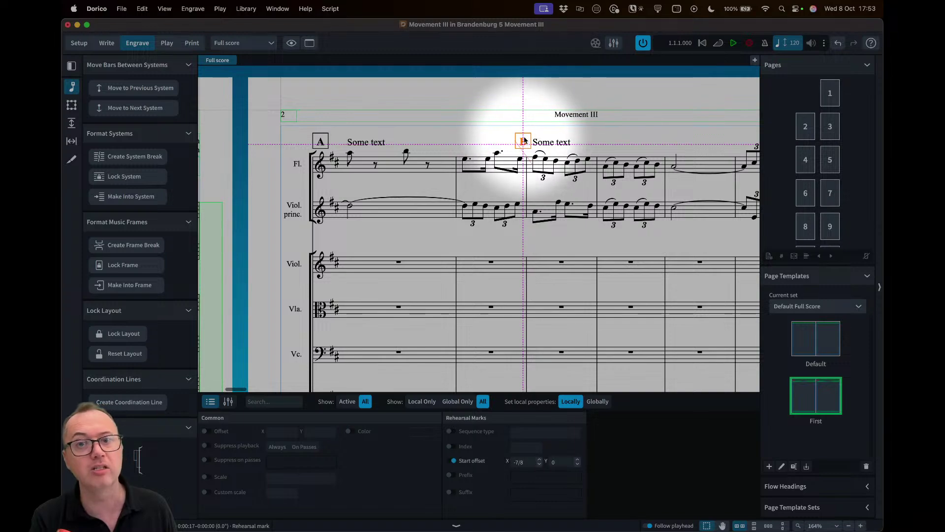
# - In Write mode, add the staff text "some staff text" at the second note of bar 19 in the violino principale
pyautogui.hscroll(3, 517, 143)
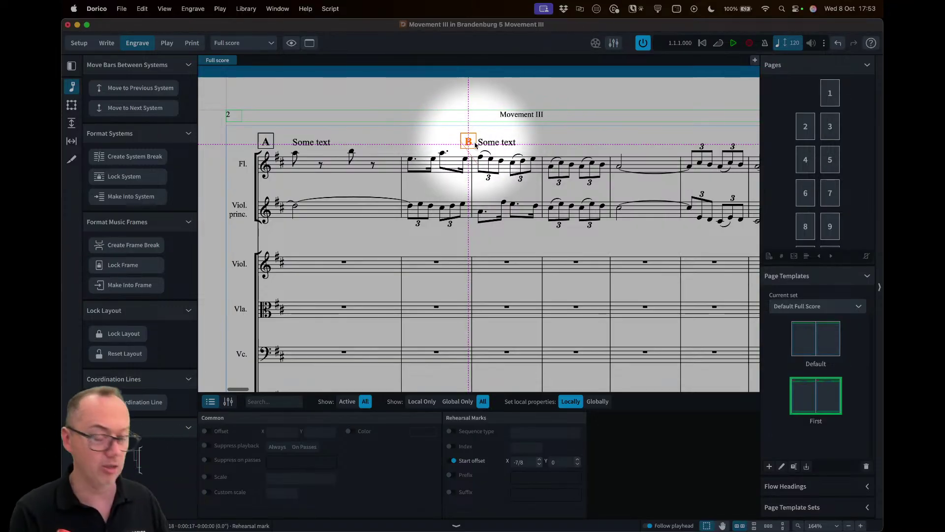
pyautogui.click(503, 202)
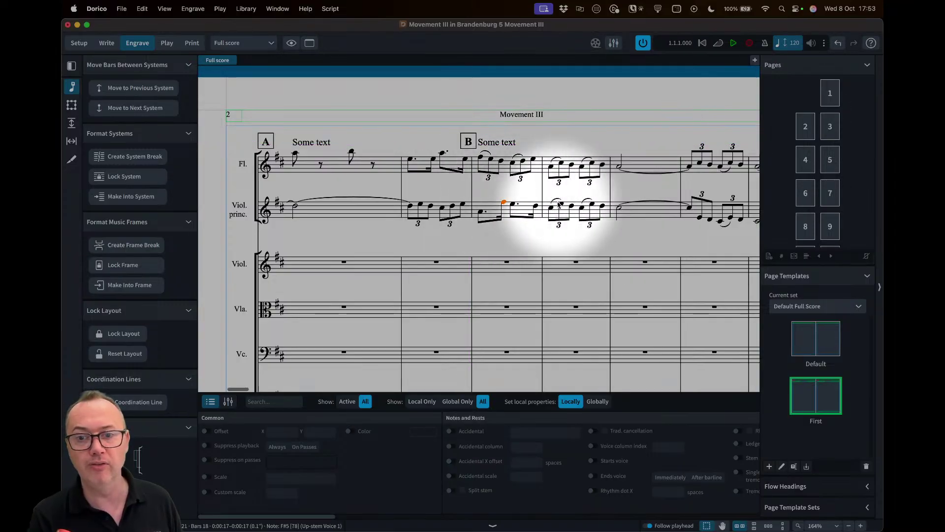
pyautogui.press('Escape')
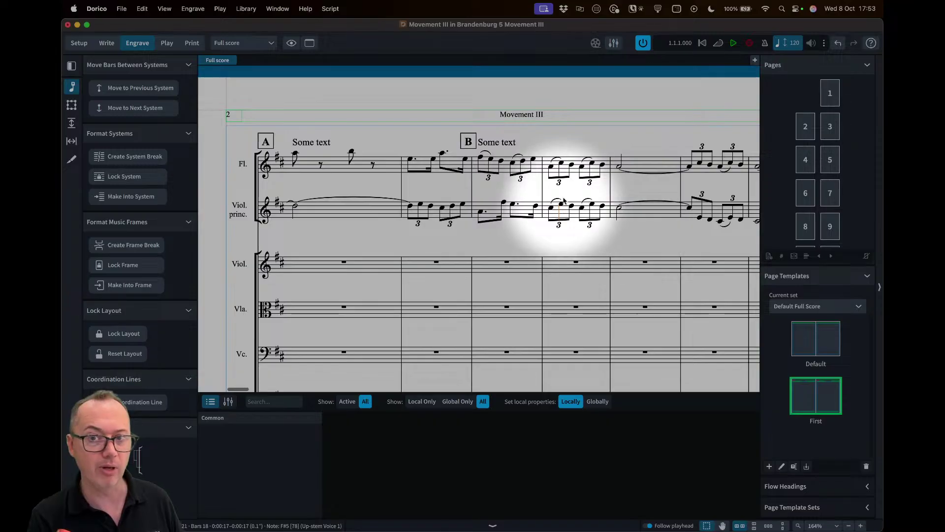
pyautogui.click(562, 203)
pyautogui.press('super+2')
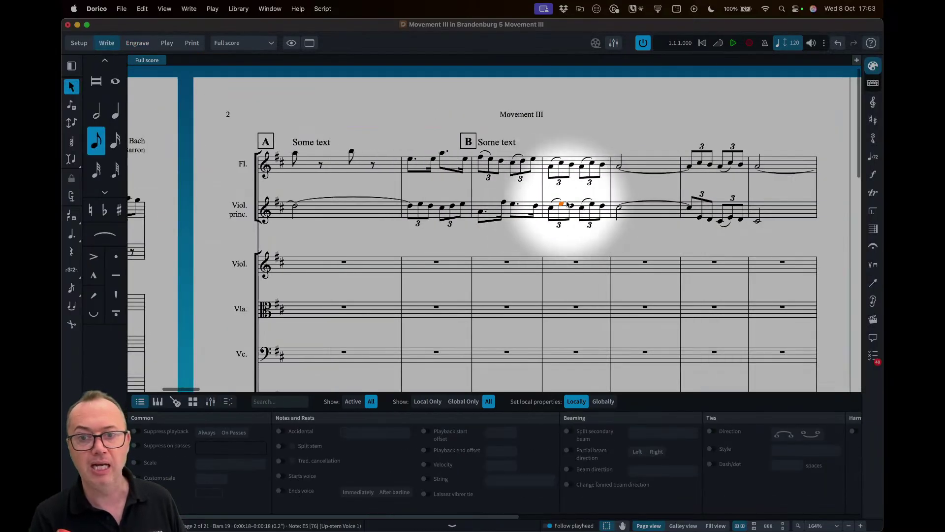
pyautogui.hotkey('shift', 'x')
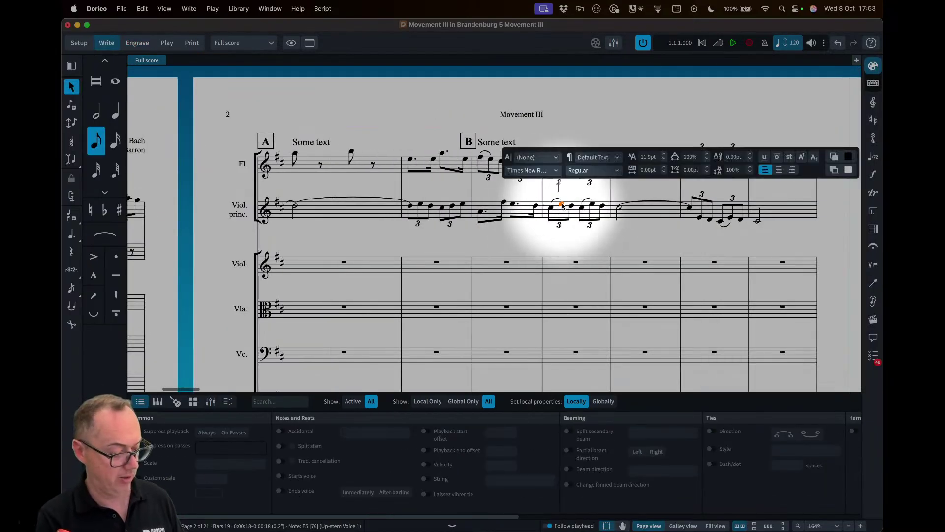
pyautogui.write('some staff tex')
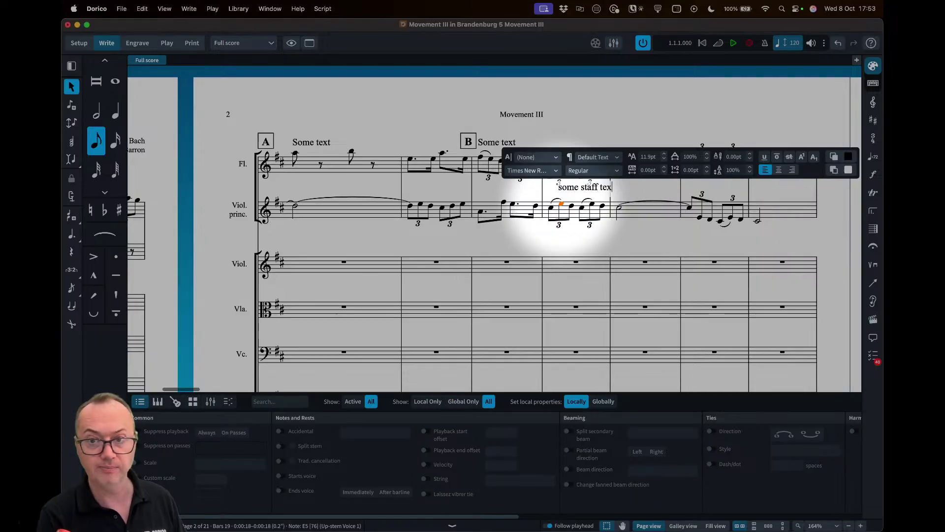
pyautogui.write('t')
pyautogui.press('Escape')
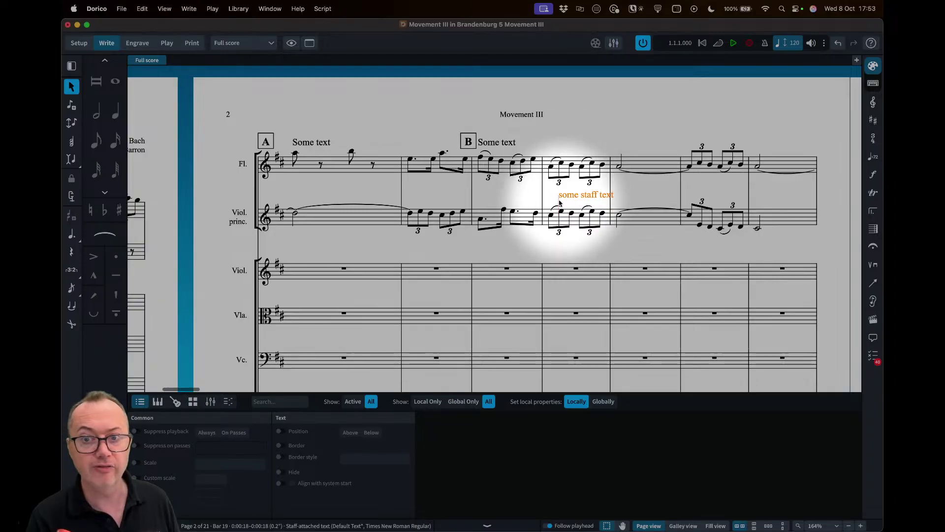
# - In Engrave mode, turn off collision avoidance for "some staff text" and move it to an offset of X -2 5/16, Y -1 1/8
pyautogui.hscroll(2, 571, 192)
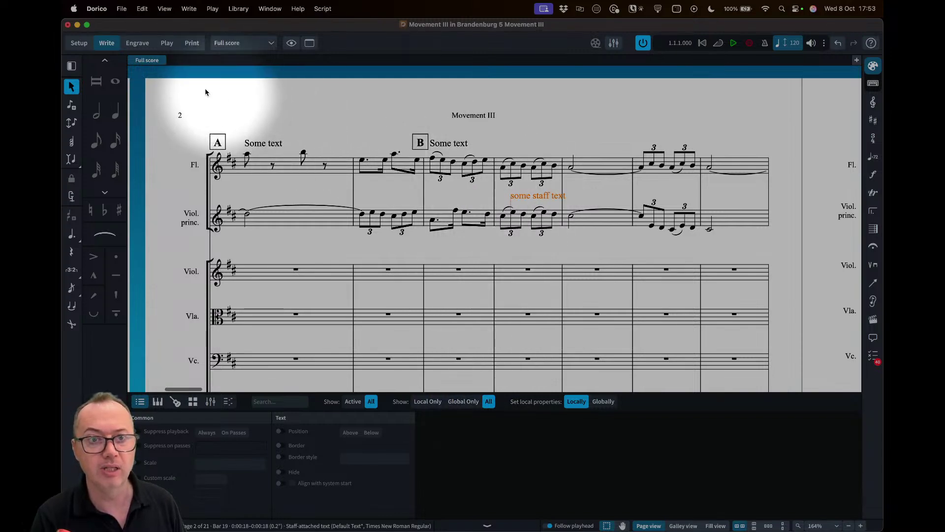
pyautogui.click(137, 42)
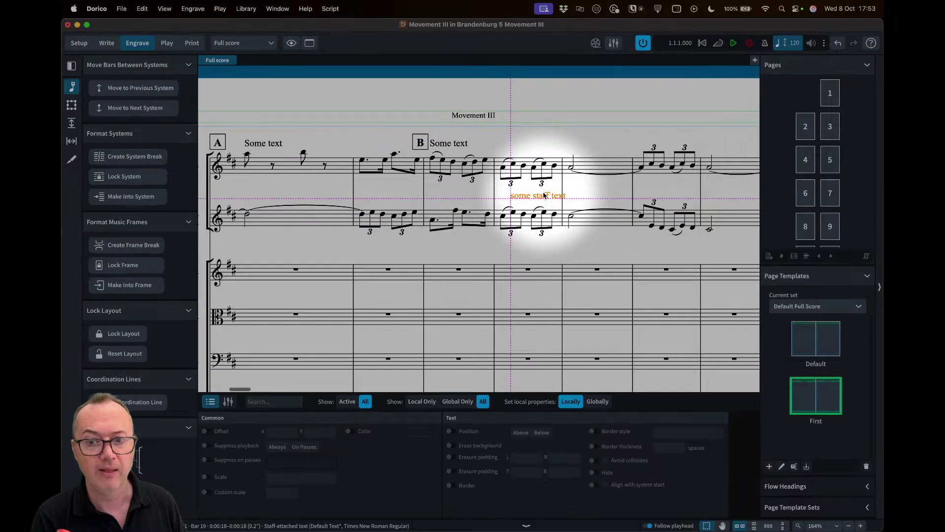
pyautogui.click(594, 461)
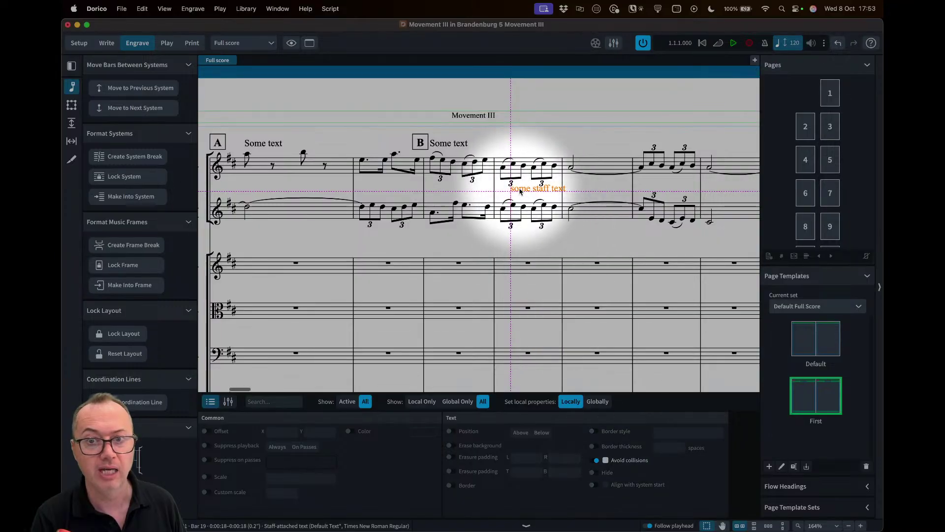
pyautogui.moveTo(520, 191); pyautogui.dragTo(511, 196)
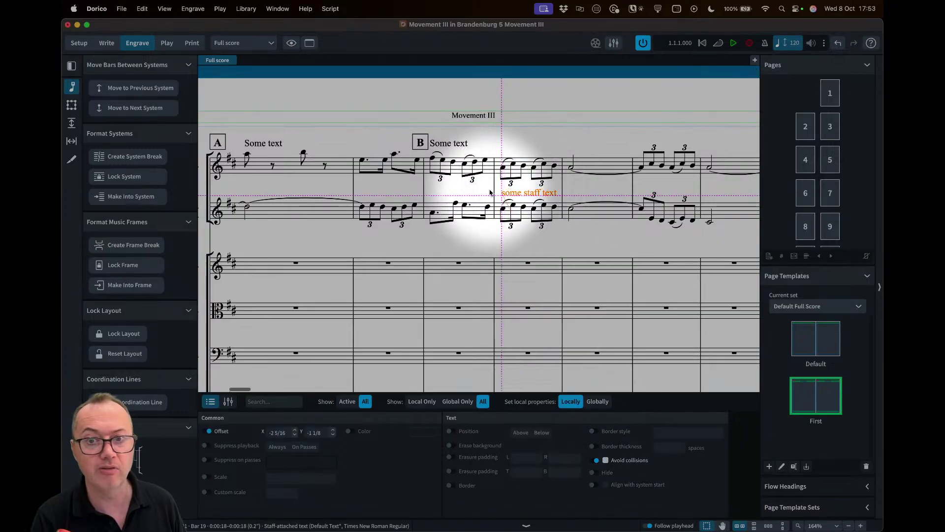
pyautogui.press('Escape')
# - Reset the collision avoidance override on "some staff text" and move the text to an offset of X -3 5/16, Y 0
pyautogui.hscroll(-3, 532, 197)
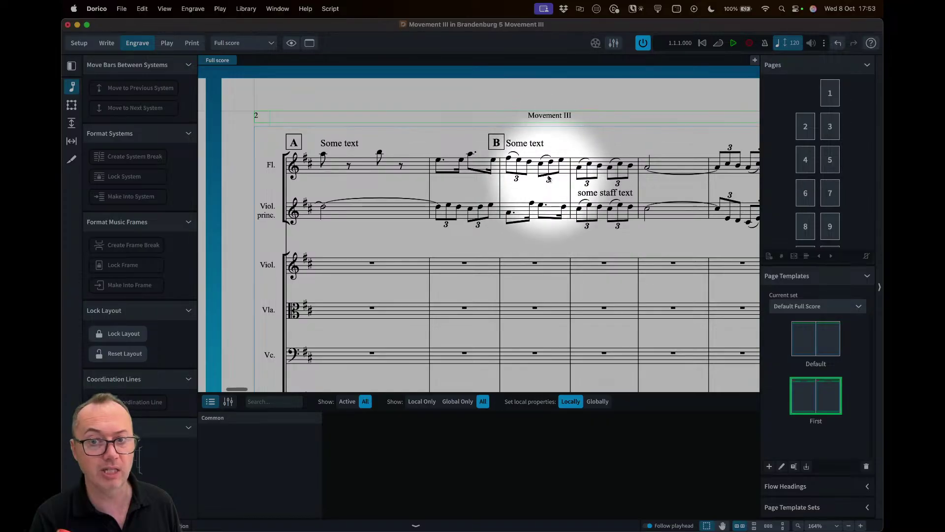
pyautogui.hscroll(2, 556, 200)
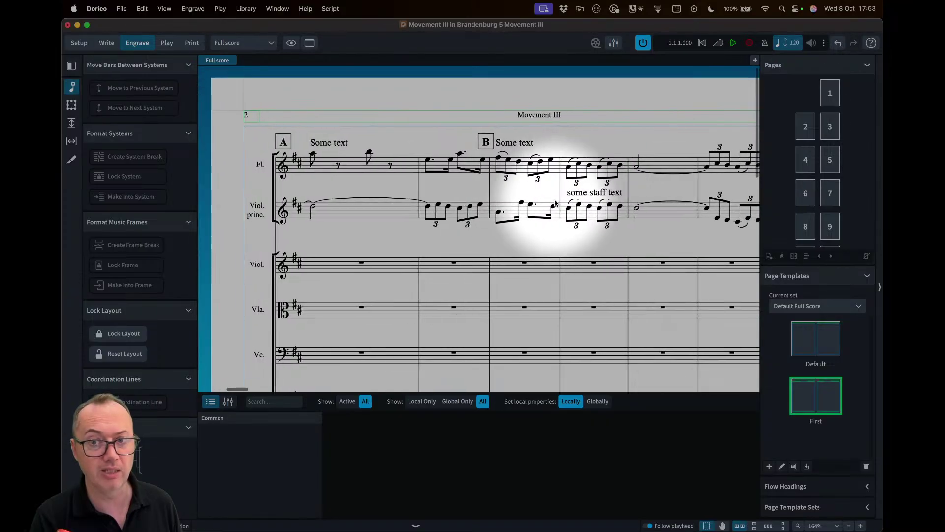
pyautogui.click(582, 192)
pyautogui.click(596, 461)
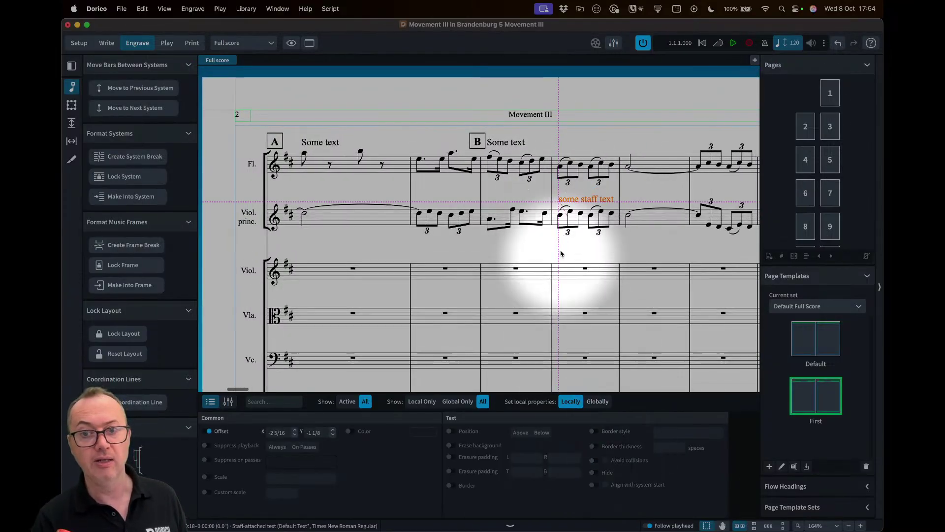
pyautogui.moveTo(570, 196)
pyautogui.mouseDown()
pyautogui.moveTo(547, 234)
pyautogui.moveTo(586, 192)
pyautogui.mouseUp()
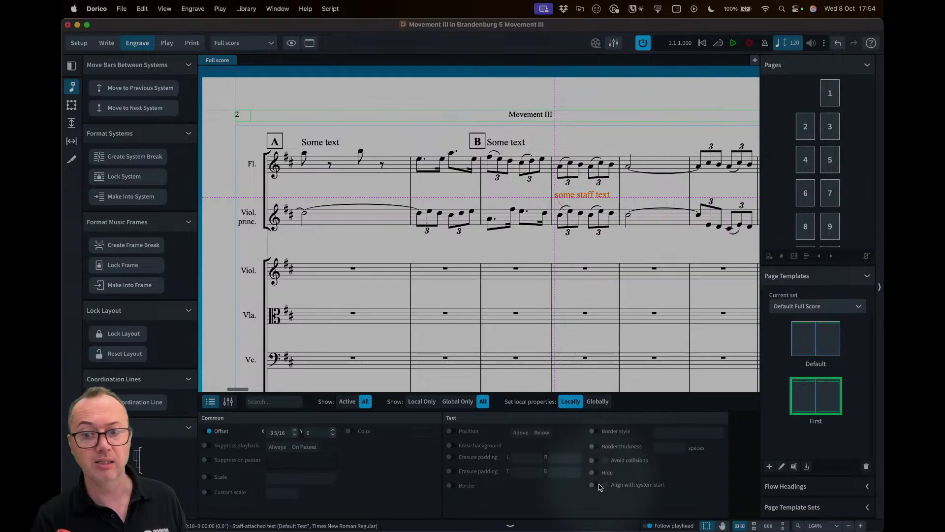
# - Turn off collision avoidance for "some staff text" again, deselect it and return to Write mode
pyautogui.click(592, 461)
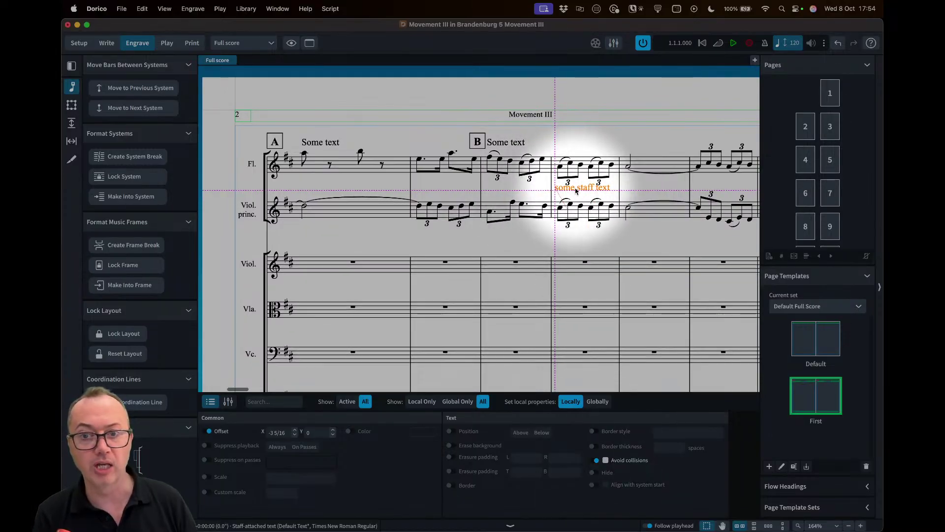
pyautogui.click(537, 192)
pyautogui.press('super+2')
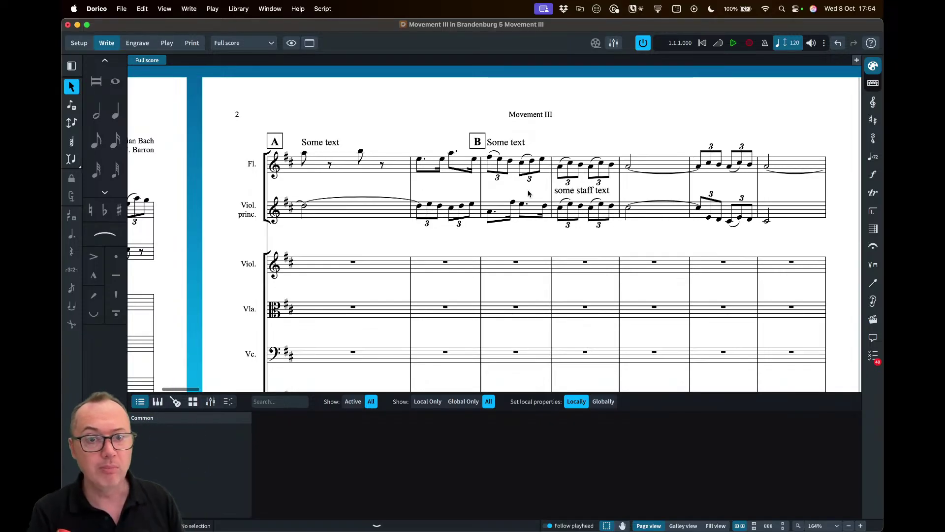
# - Compare the Engrave mode text properties of "some staff text" with those of the system text at rehearsal mark B, ending in Write mode
pyautogui.click(583, 192)
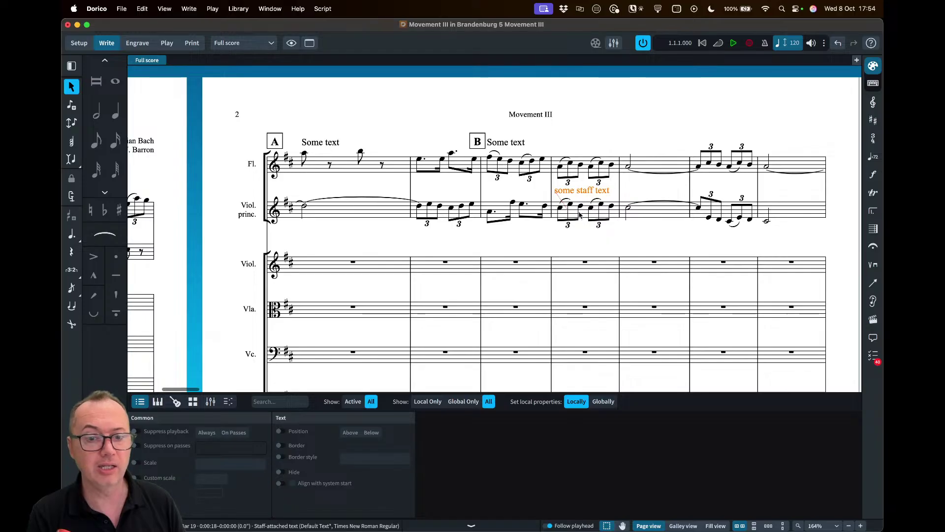
pyautogui.press('super+3')
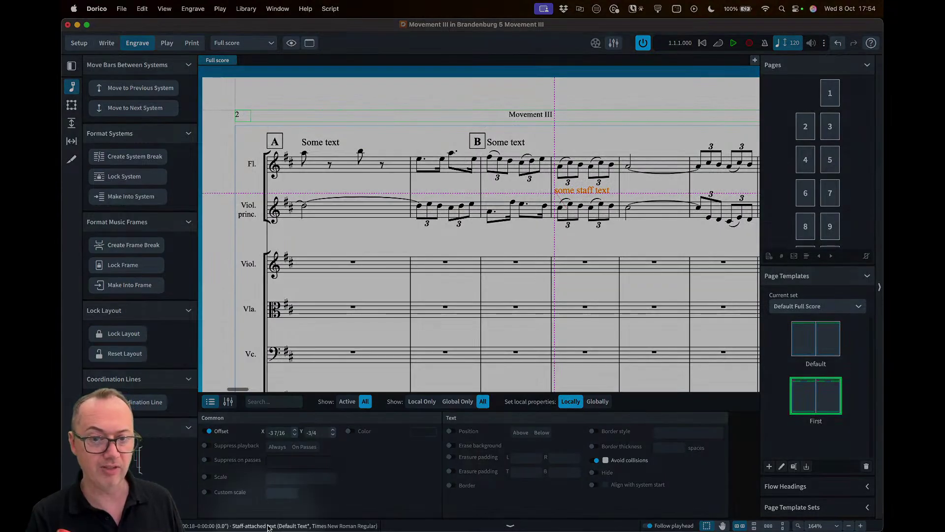
pyautogui.click(504, 142)
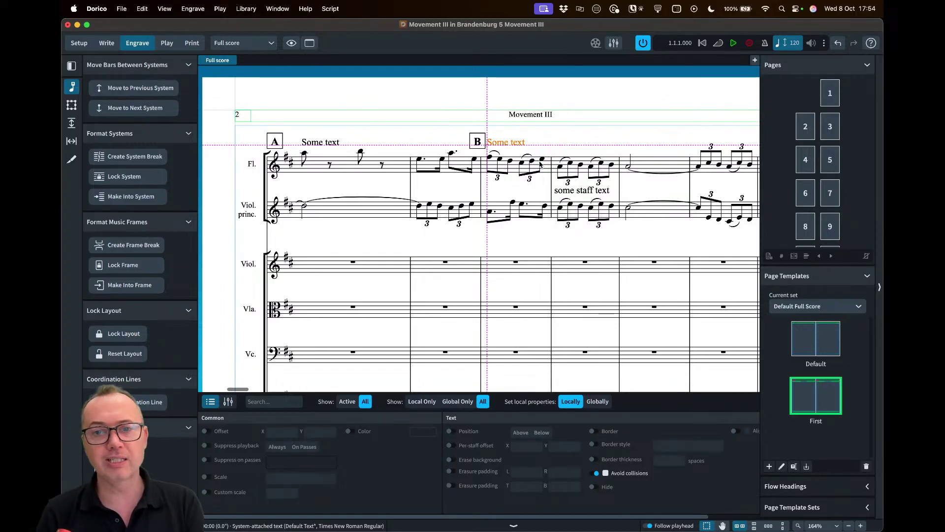
pyautogui.press('super+2')
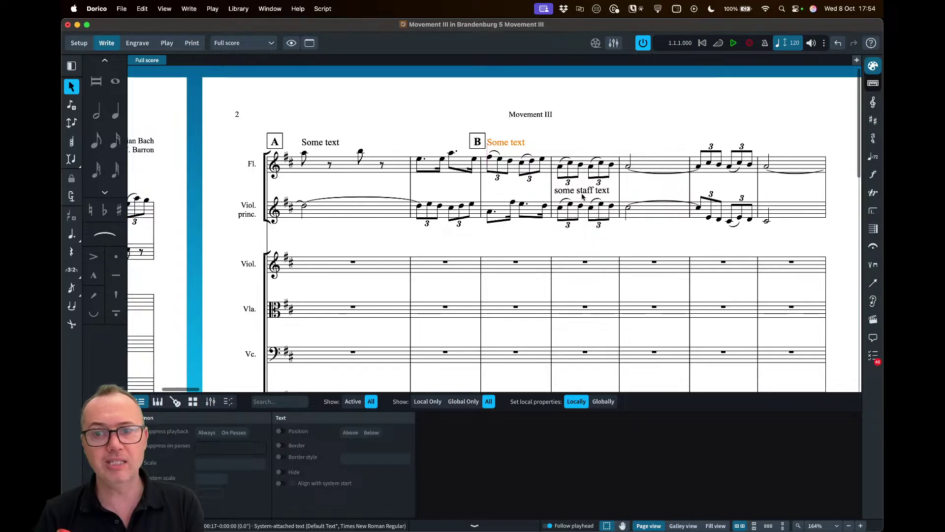
# - Show the available horizontal lines, clear the selection, and hide the side and lower panels to display the score's first page
pyautogui.click(873, 282)
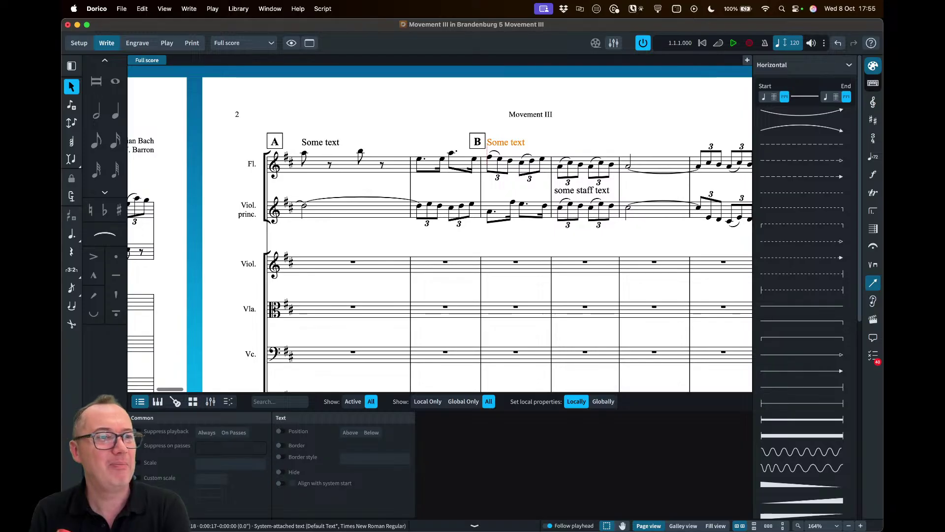
pyautogui.click(419, 114)
pyautogui.scroll(-2, 419, 113)
pyautogui.press('super+9')
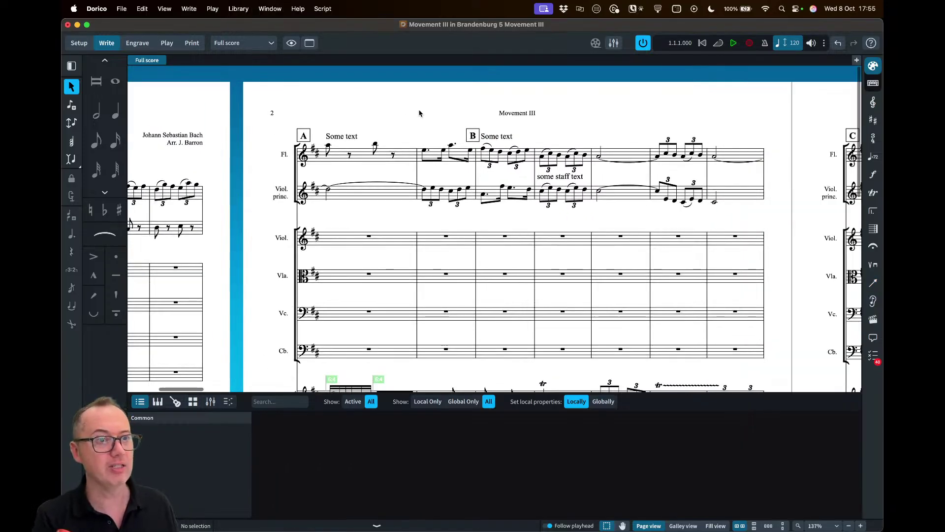
pyautogui.hscroll(-10, 415, 125)
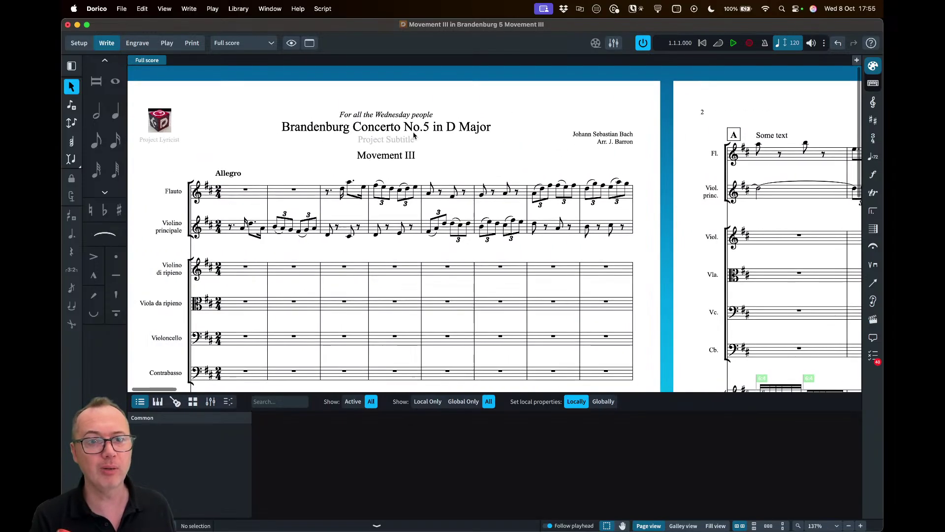
pyautogui.scroll(-1, 365, 129)
pyautogui.press('super+8')
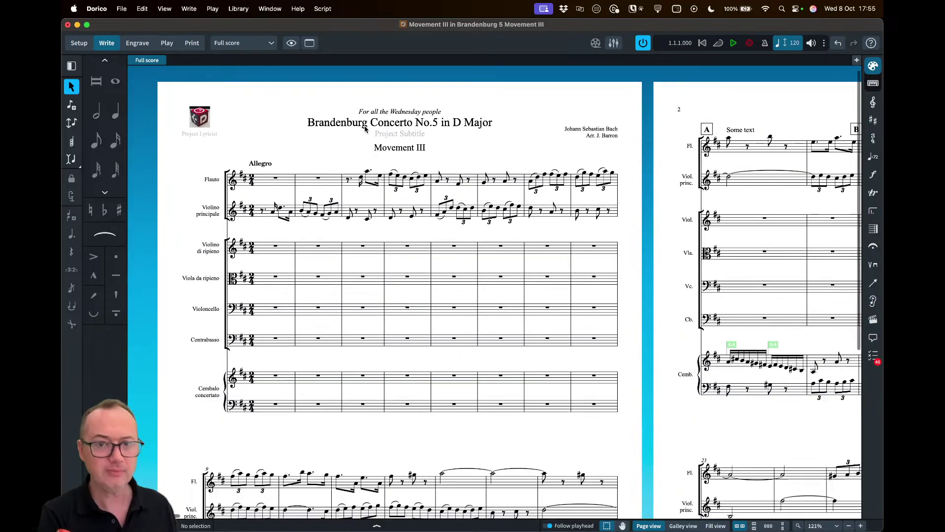
pyautogui.click(120, 9)
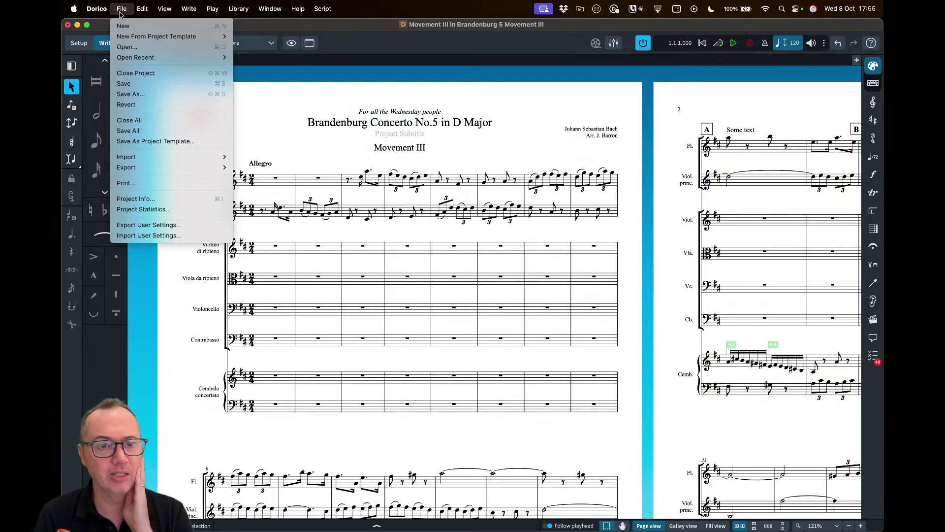
pyautogui.moveTo(137, 169)
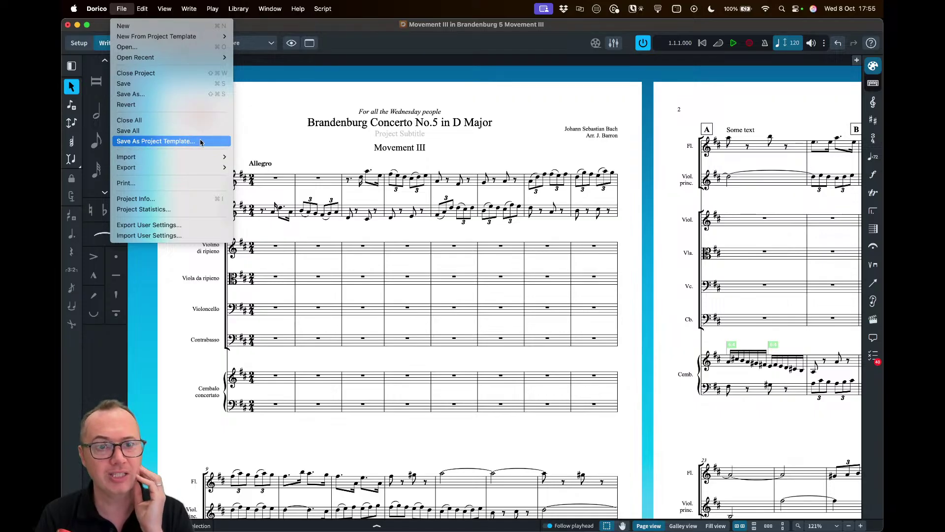
pyautogui.click(337, 153)
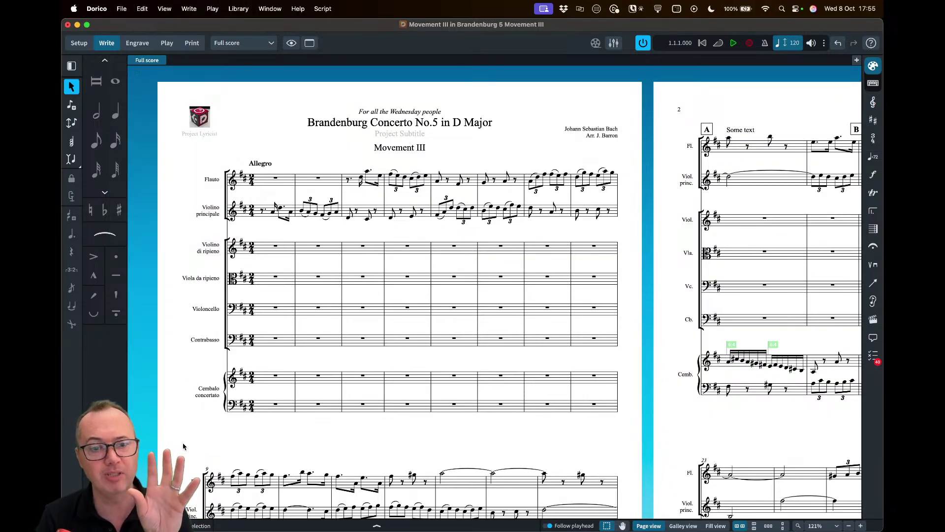
pyautogui.click(120, 8)
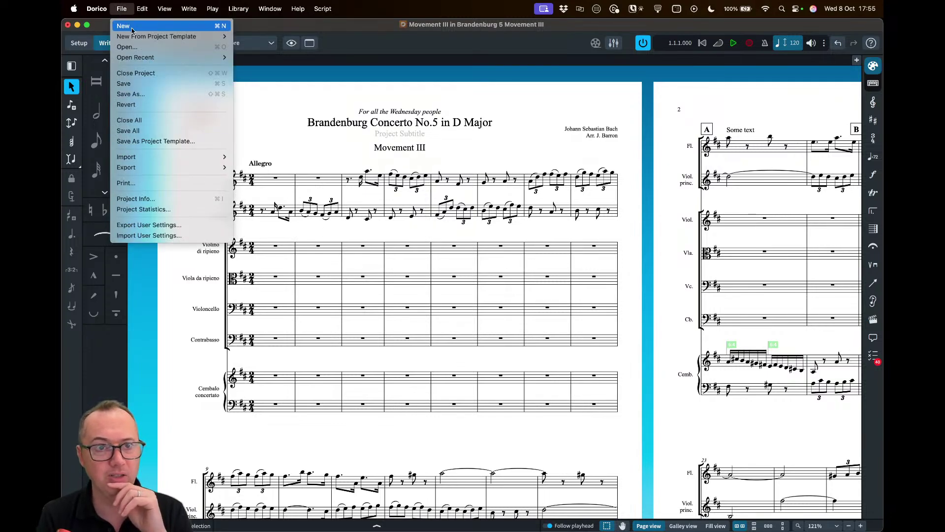
pyautogui.click(127, 10)
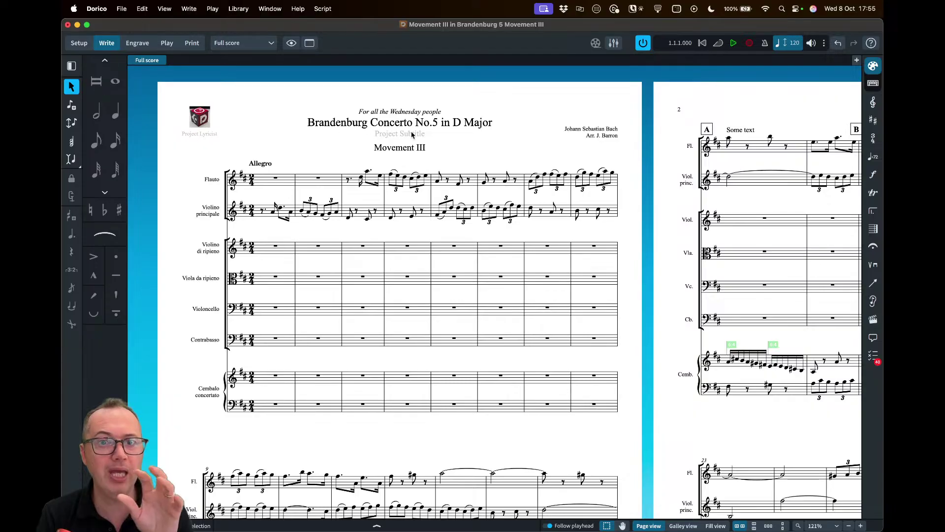
# - In Engrave mode, examine the Default Full Score and Default Part page template sets and the current set
pyautogui.click(138, 42)
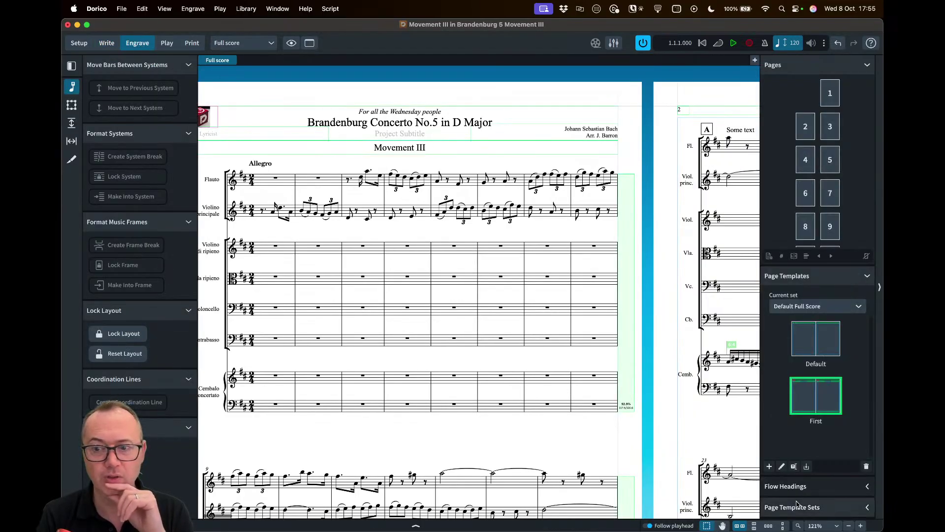
pyautogui.click(794, 507)
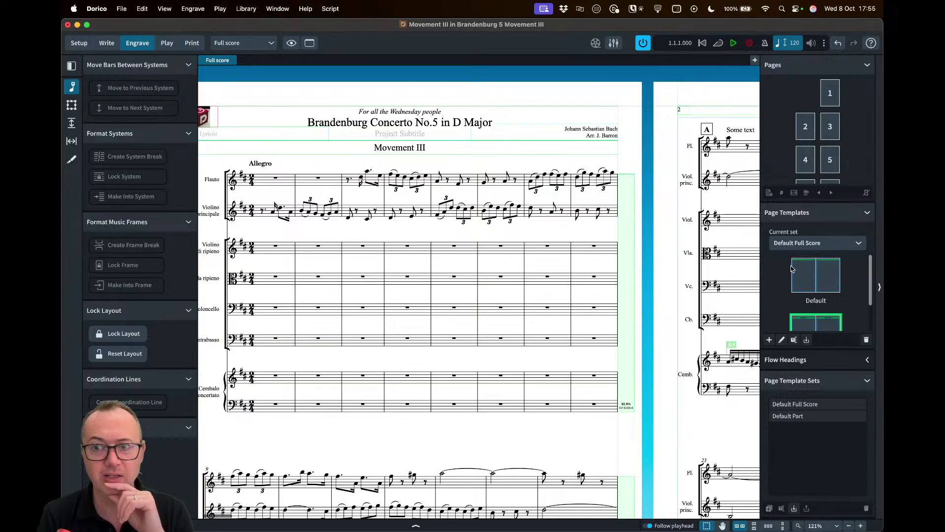
pyautogui.click(805, 417)
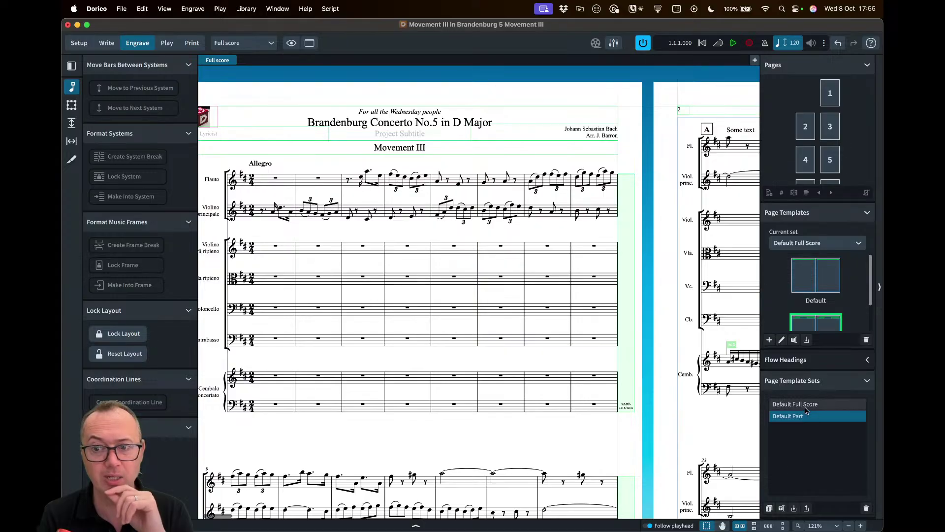
pyautogui.click(805, 404)
pyautogui.click(804, 416)
pyautogui.click(804, 408)
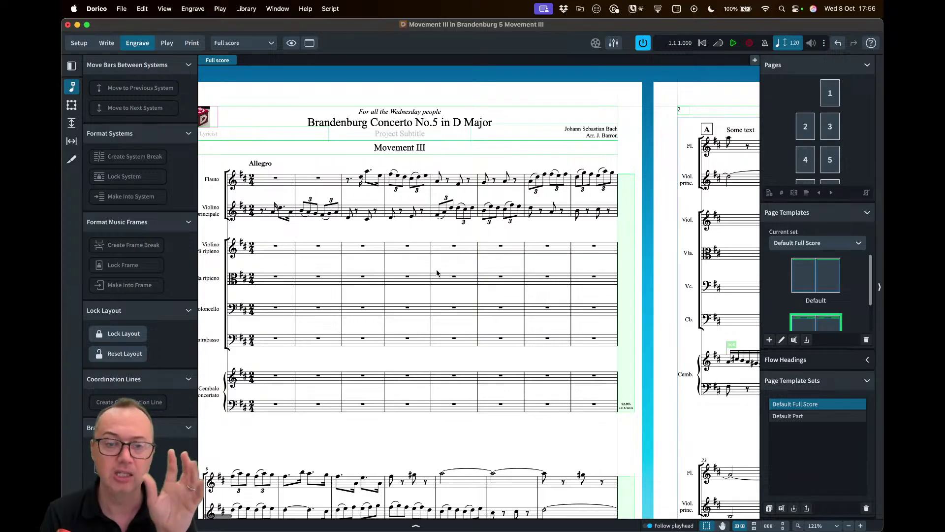
pyautogui.click(782, 381)
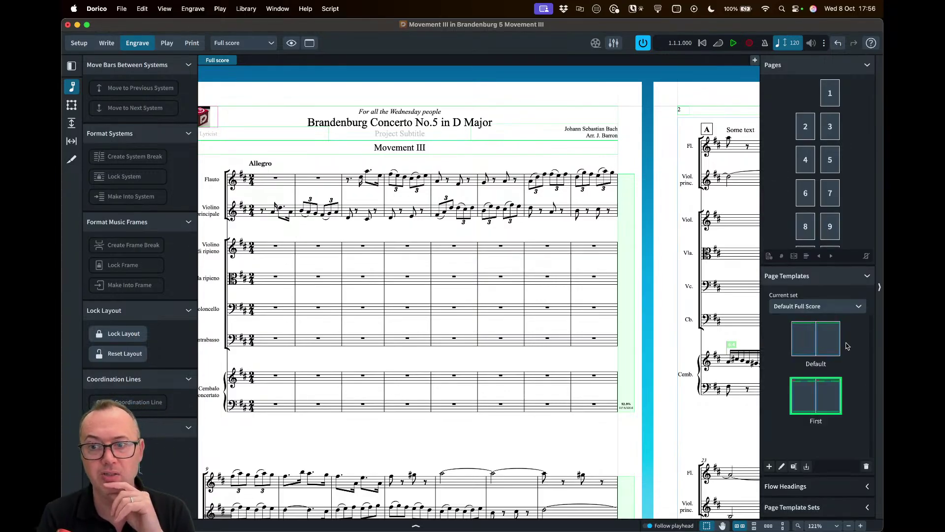
pyautogui.click(789, 307)
pyautogui.click(793, 307)
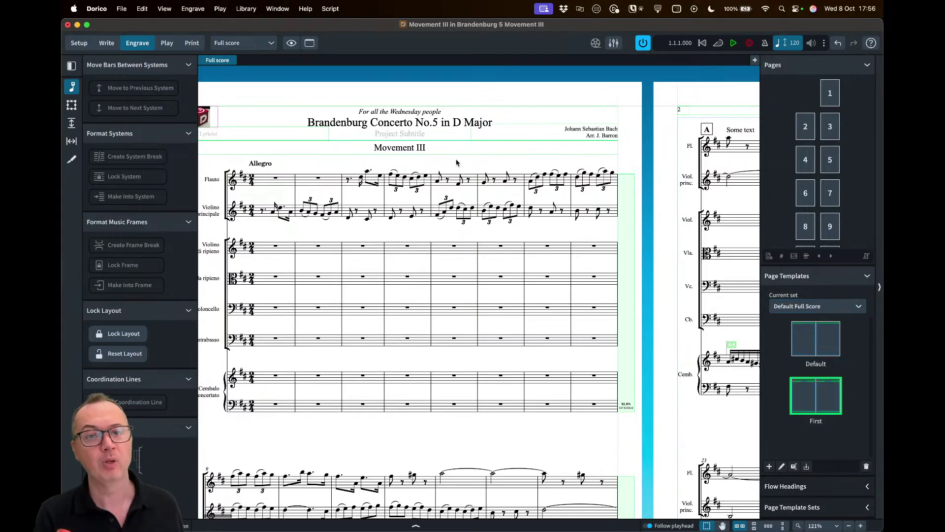
# - View the "small italics" paragraph style settings and its save-as-default option, leaving the paragraph styles unmodified
pyautogui.hscroll(-2, 456, 162)
pyautogui.click(246, 8)
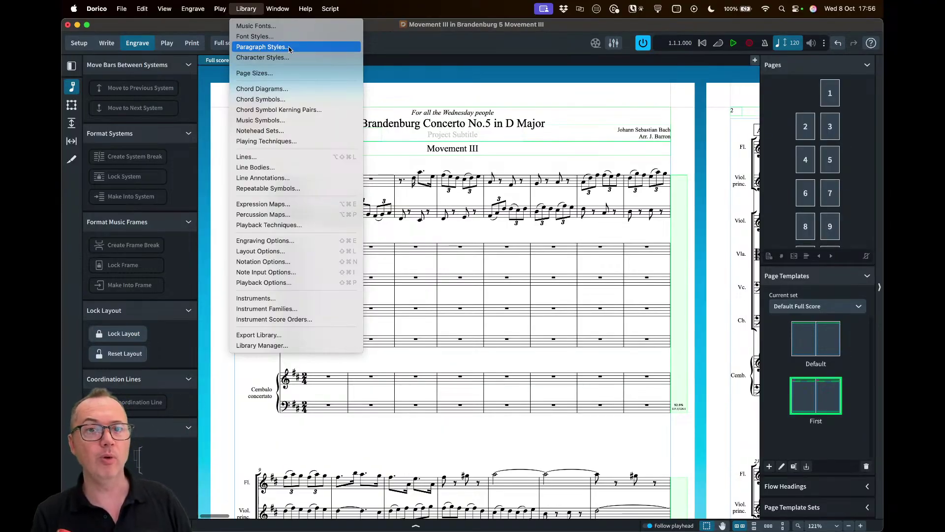
pyautogui.click(259, 47)
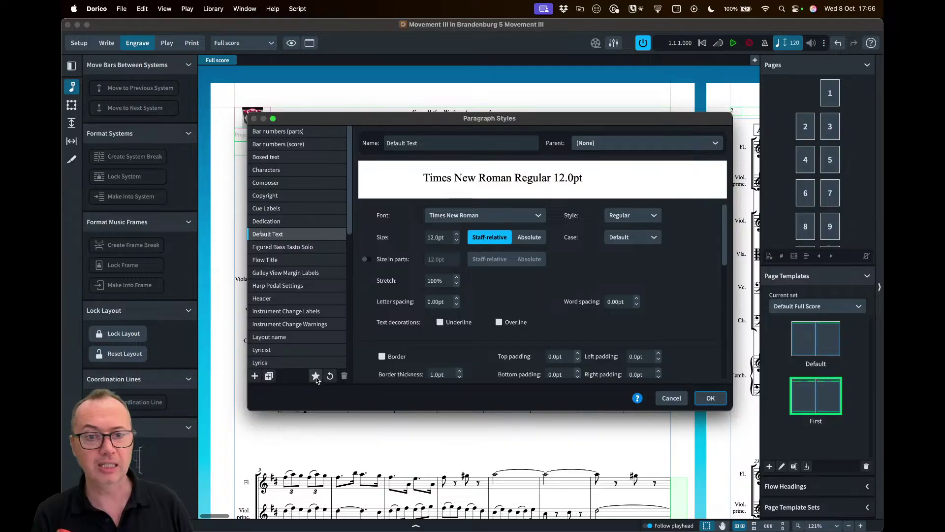
pyautogui.scroll(-10, 307, 305)
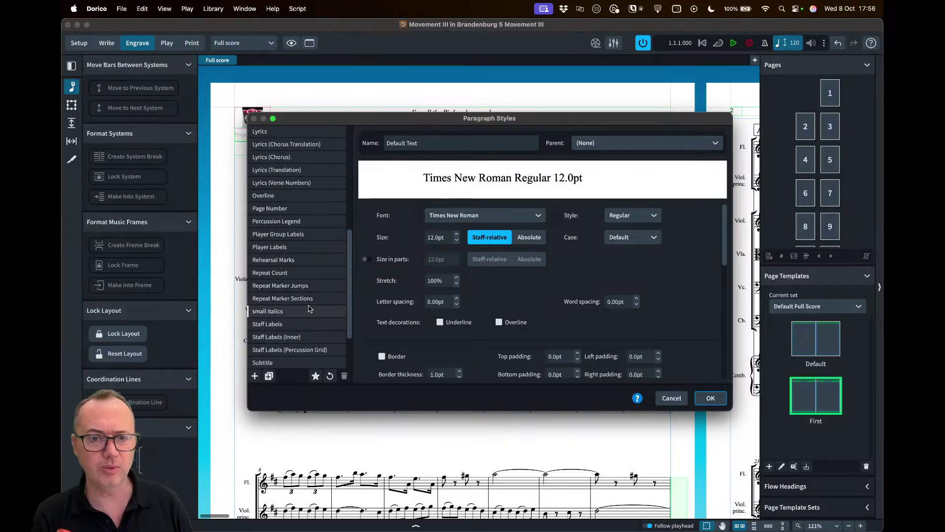
pyautogui.click(298, 311)
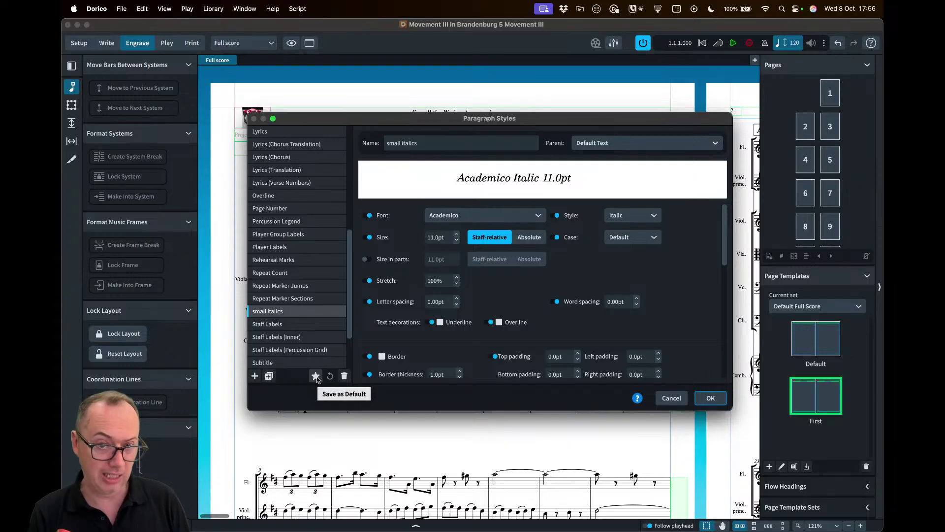
pyautogui.click(670, 400)
# - In Write mode, start staff text at bar 4 of the violino di ripieno to view its paragraph style choices, and cancel the entry
pyautogui.click(461, 249)
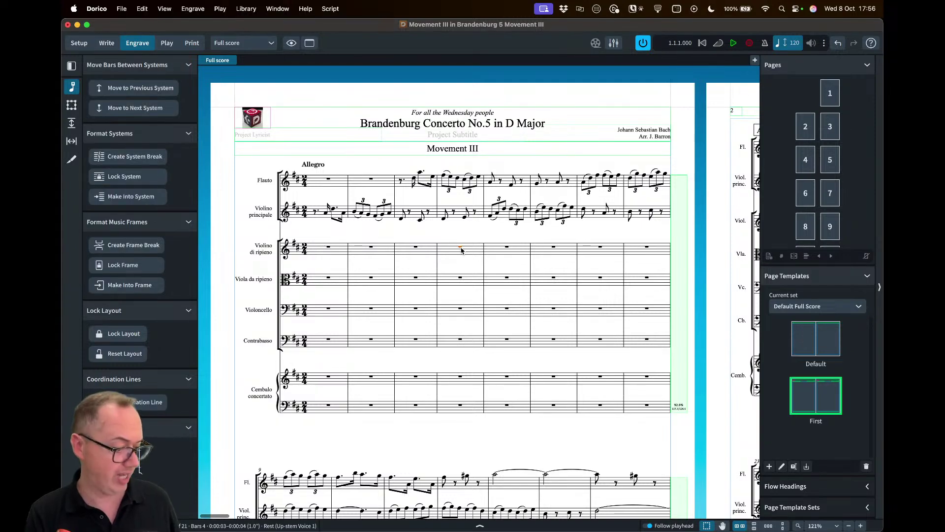
pyautogui.press('super+2')
pyautogui.hotkey('shift', 'x')
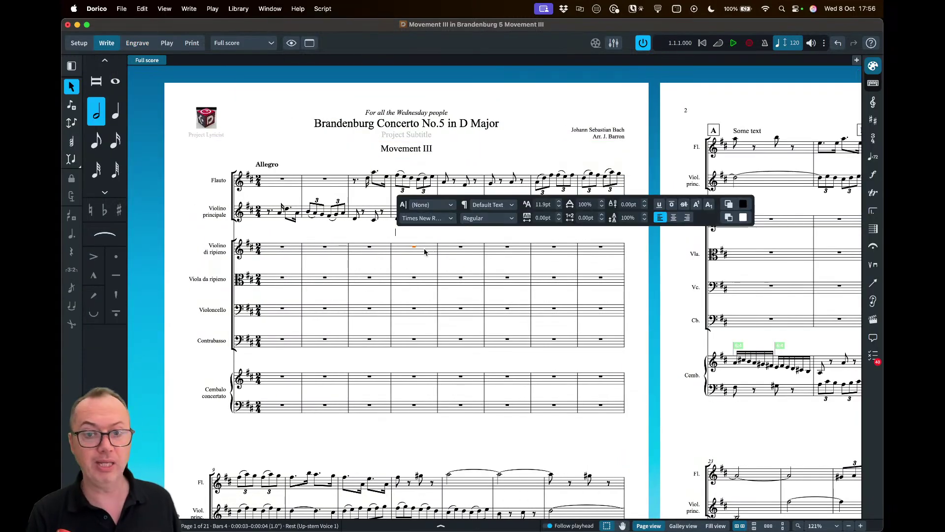
pyautogui.click(492, 205)
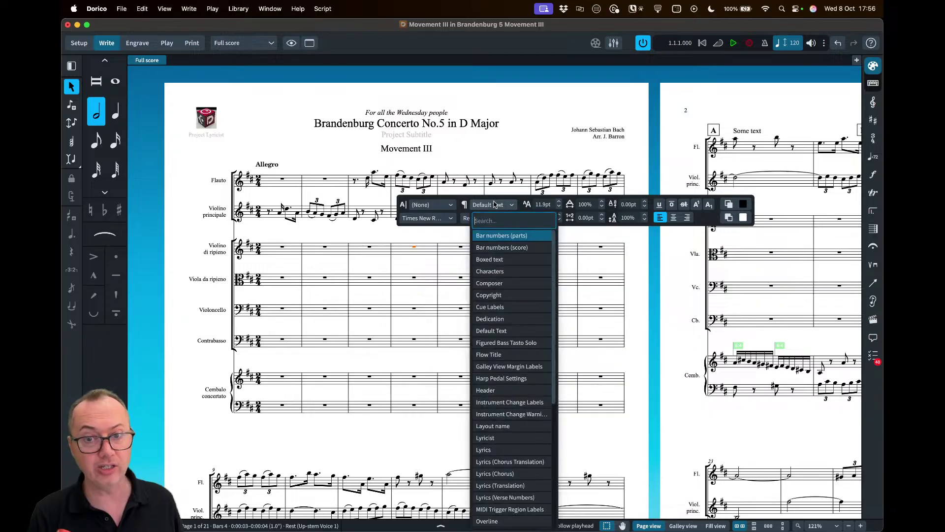
pyautogui.press('Escape')
pyautogui.press('Escape')
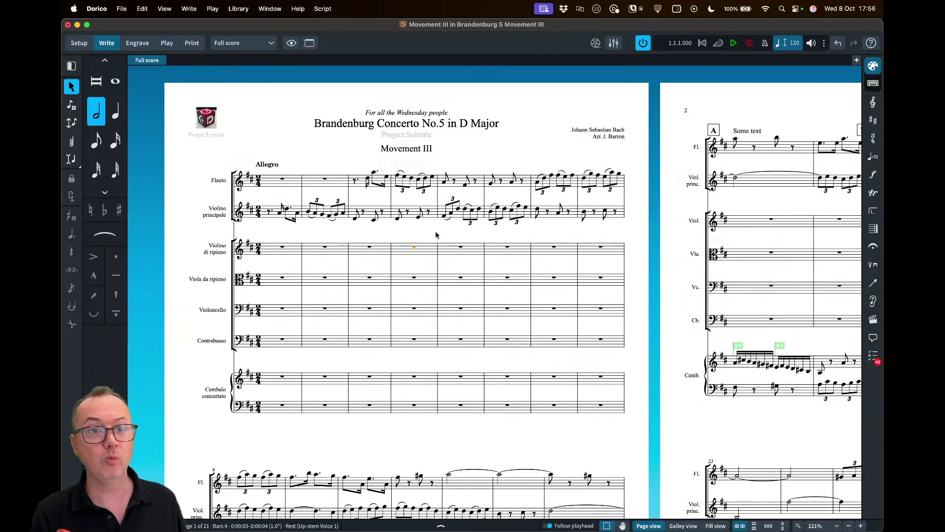
# - Search the key commands in Preferences for "small"
pyautogui.click(110, 10)
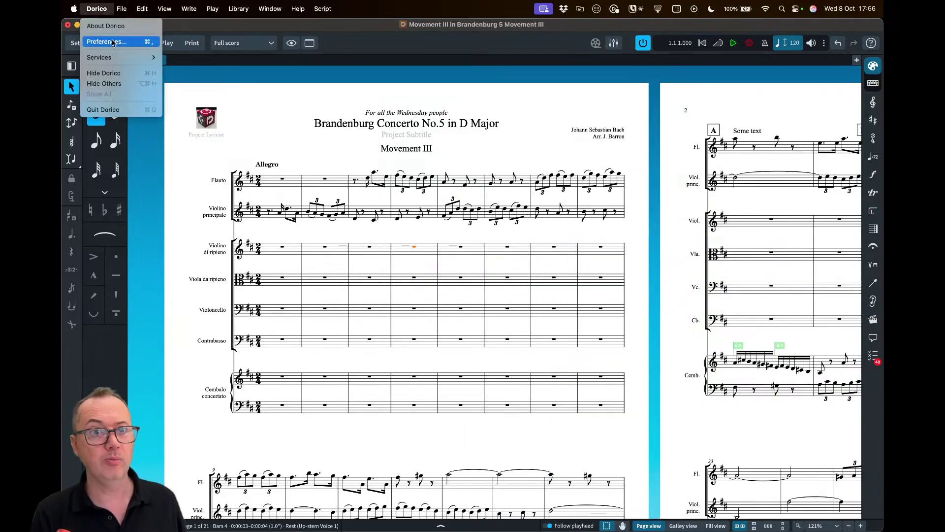
pyautogui.click(103, 41)
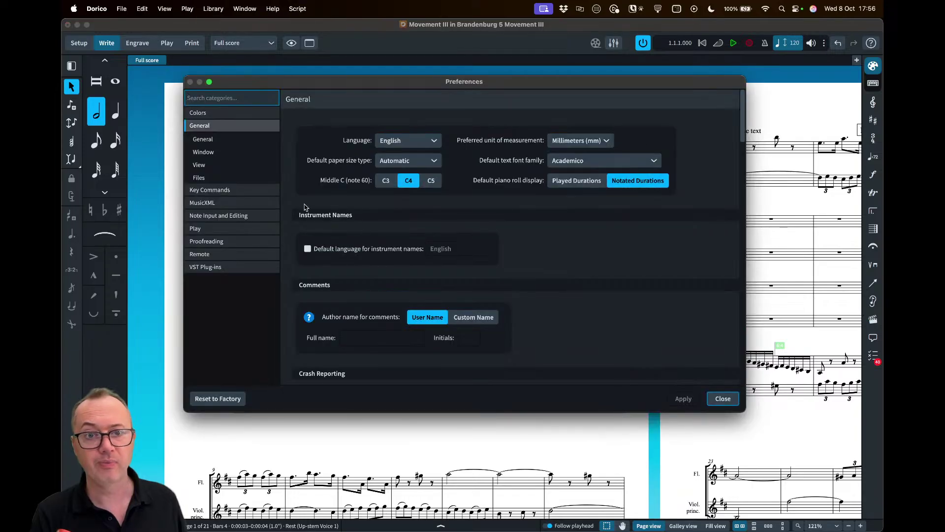
pyautogui.click(212, 190)
pyautogui.click(318, 103)
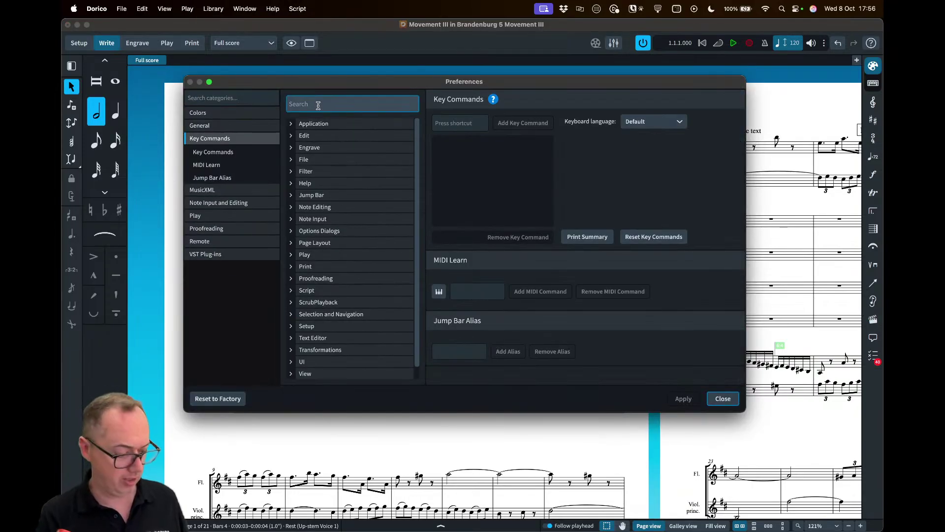
pyautogui.write('small')
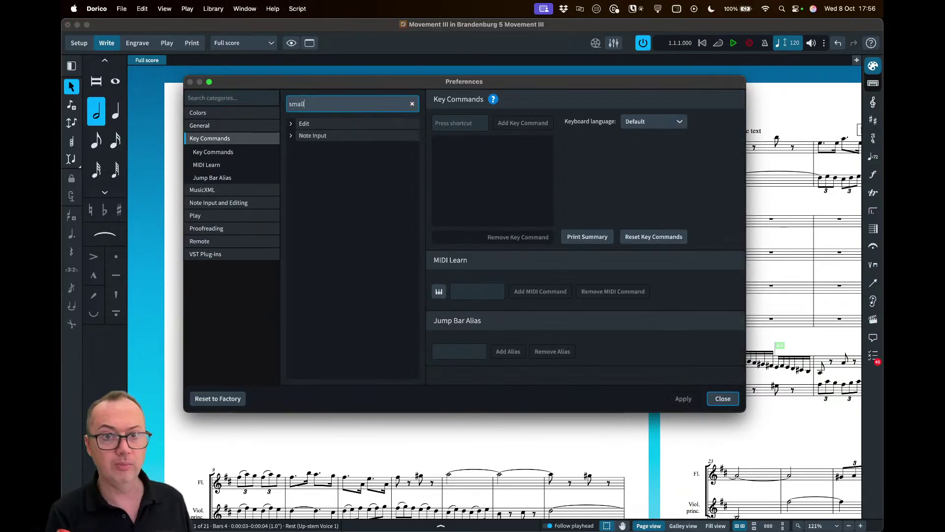
# - Locate the "small italics" commands for system text and staff text, and select the Create Text one for shortcut assignment
pyautogui.click(291, 124)
pyautogui.click(289, 148)
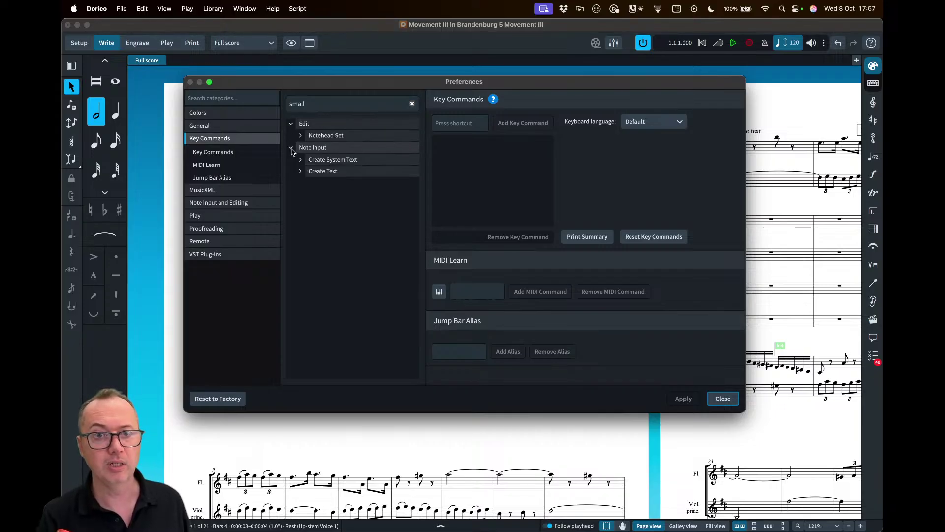
pyautogui.click(301, 171)
pyautogui.click(330, 183)
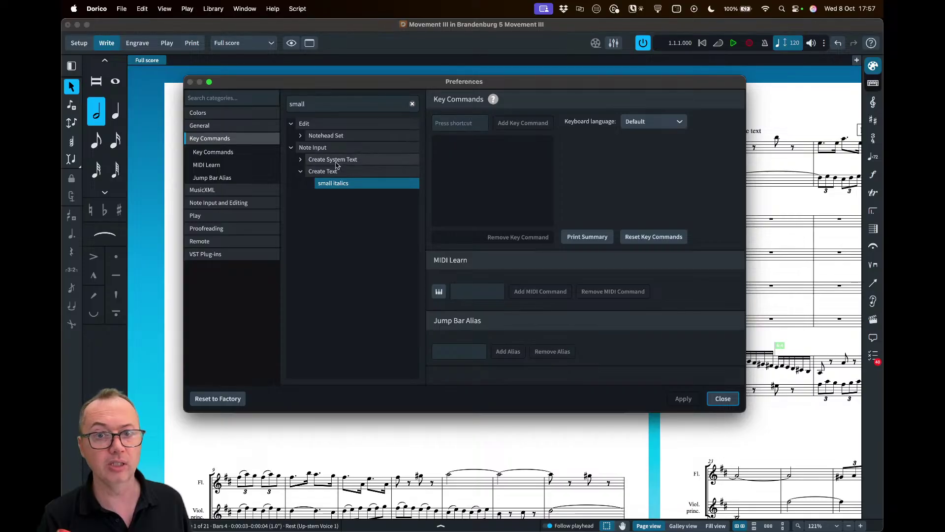
pyautogui.click(300, 159)
pyautogui.click(332, 171)
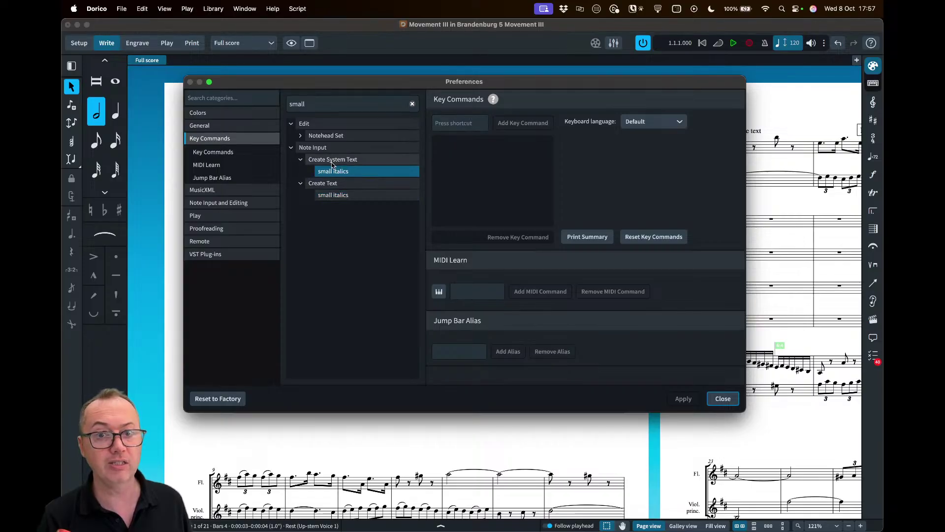
pyautogui.click(337, 196)
pyautogui.click(449, 124)
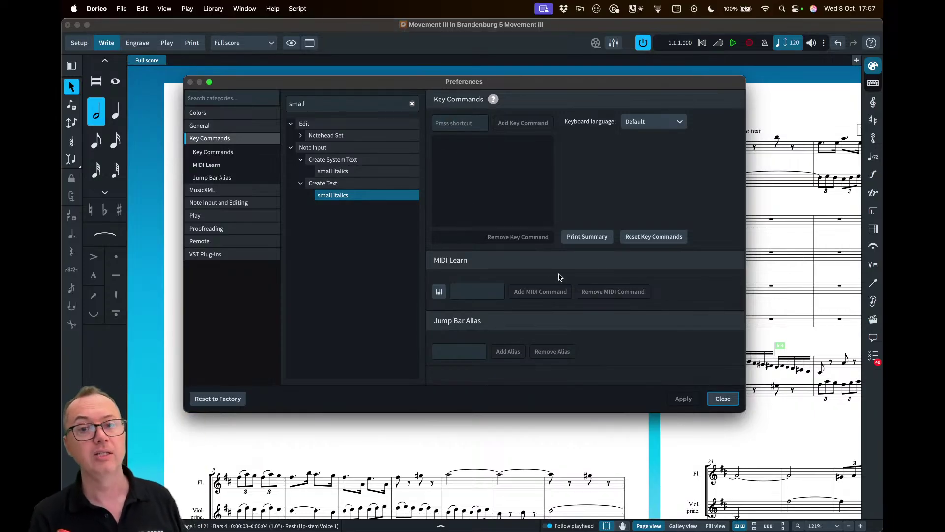
# - Close Preferences and list only the engraving option differences from Ein jaor.dorico in the Library Manager
pyautogui.press('Escape')
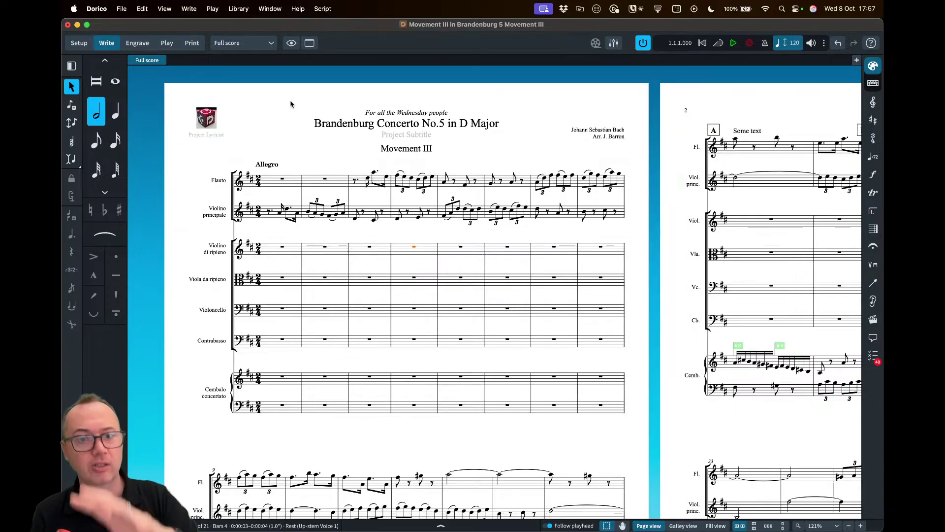
pyautogui.hscroll(5, 615, 127)
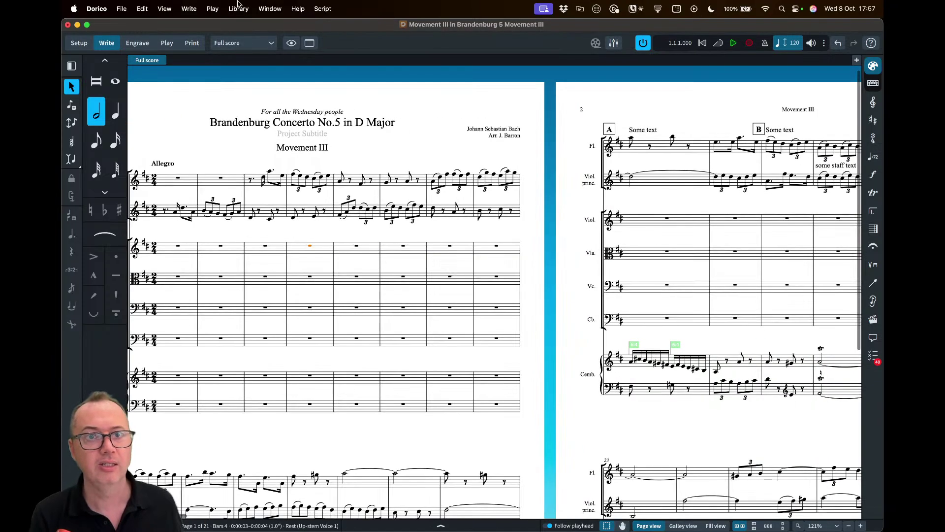
pyautogui.click(238, 8)
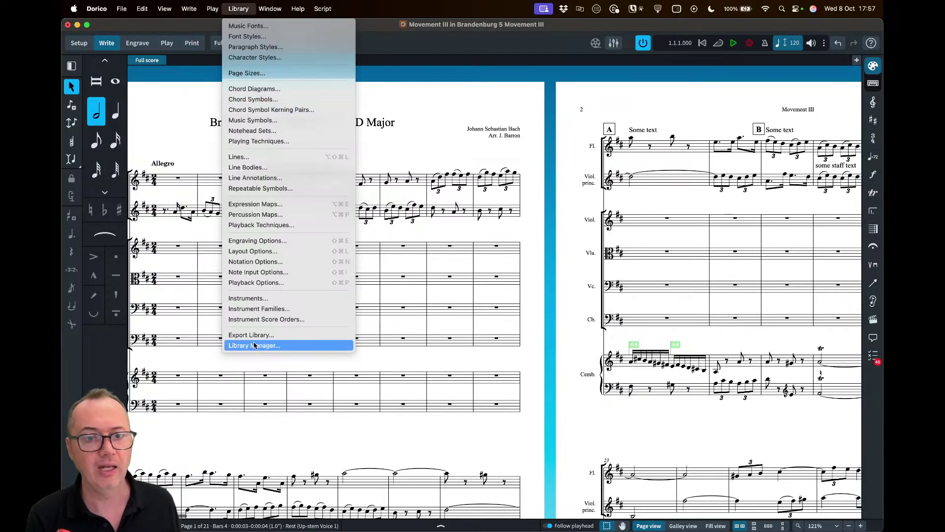
pyautogui.click(270, 345)
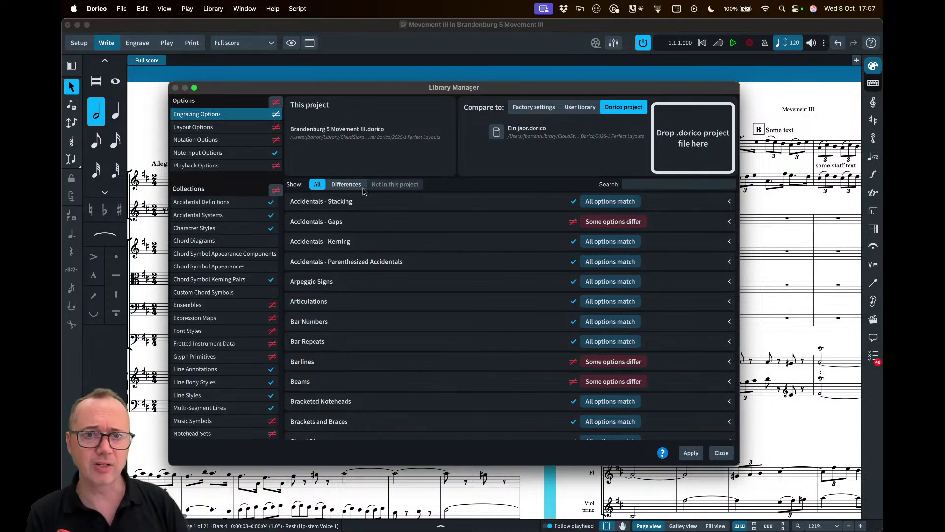
pyautogui.click(346, 184)
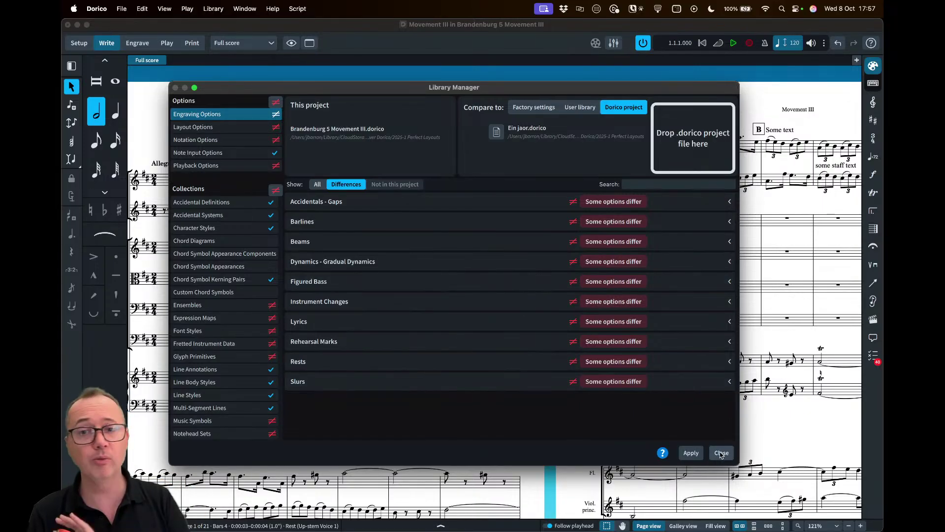
# - Mark all differing options and collections for import from the compared project, and discard the changes when closing the Library Manager
pyautogui.click(276, 102)
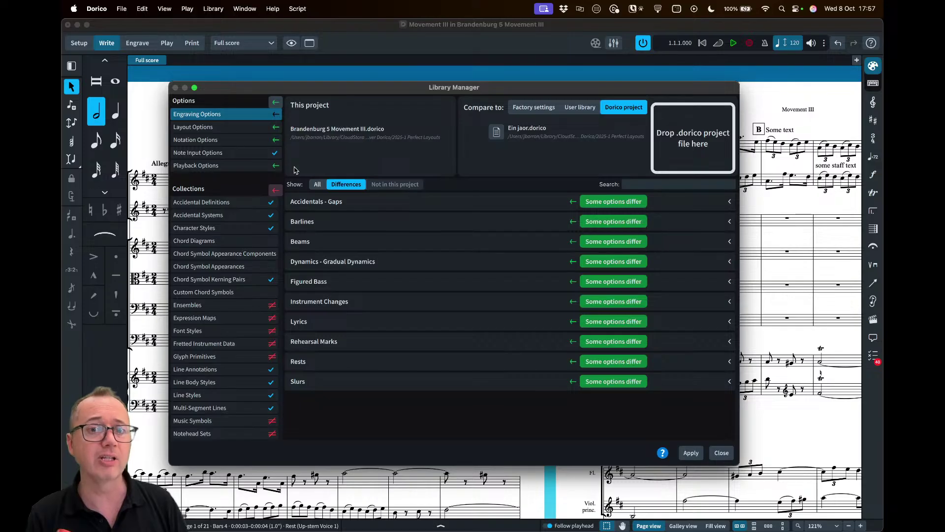
pyautogui.click(723, 453)
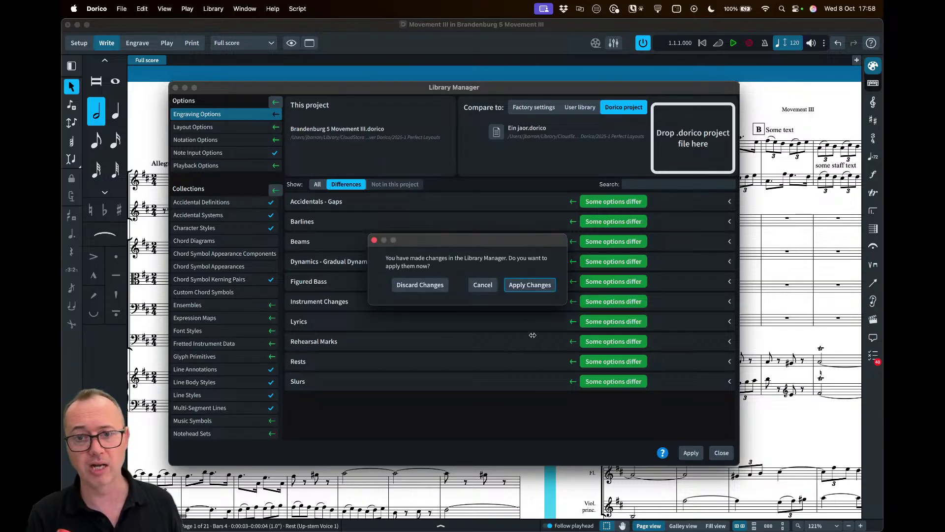
pyautogui.click(412, 289)
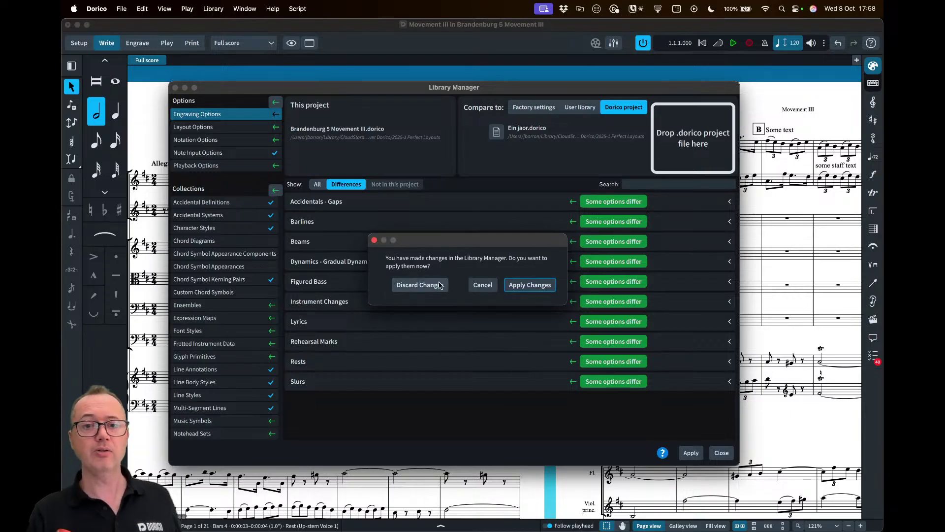
pyautogui.click(442, 285)
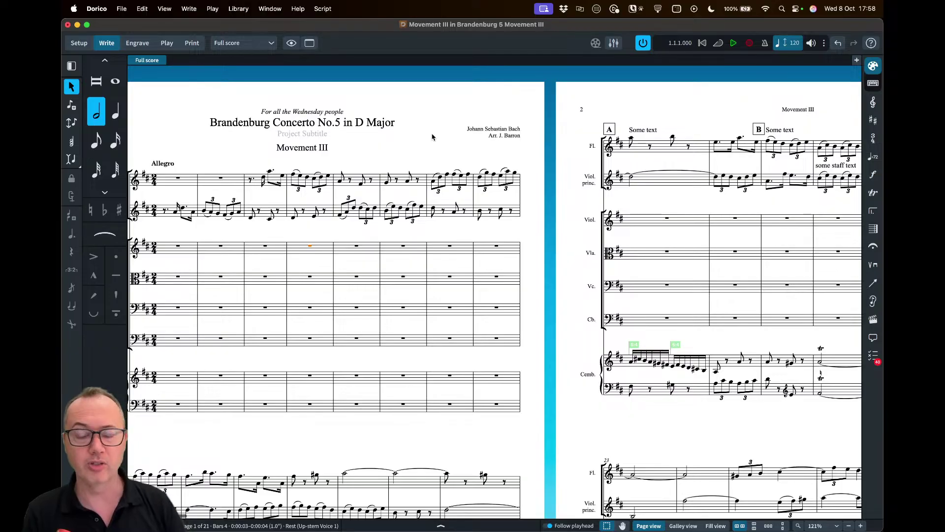
# - Select the "some staff text" above the violino principale at bar 19 and view its text change options
pyautogui.hscroll(5, 516, 142)
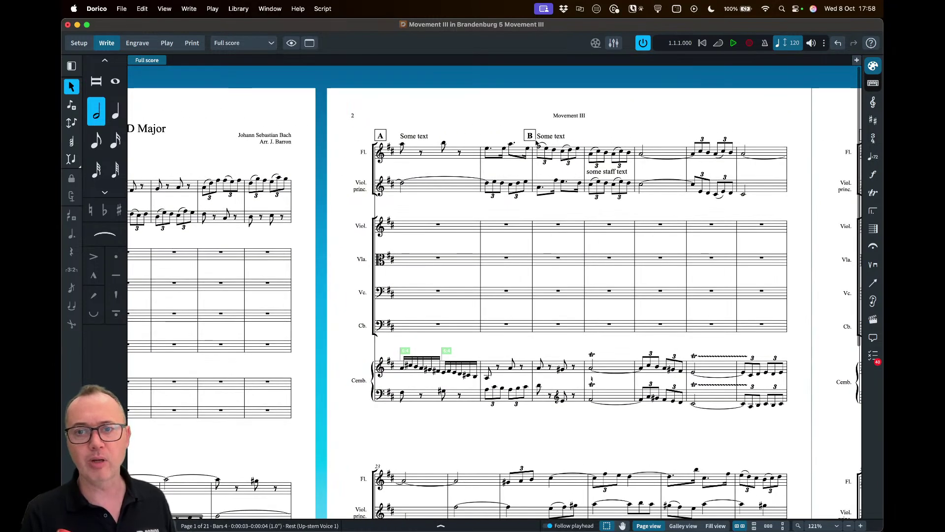
pyautogui.scroll(5, 569, 171)
pyautogui.click(587, 212)
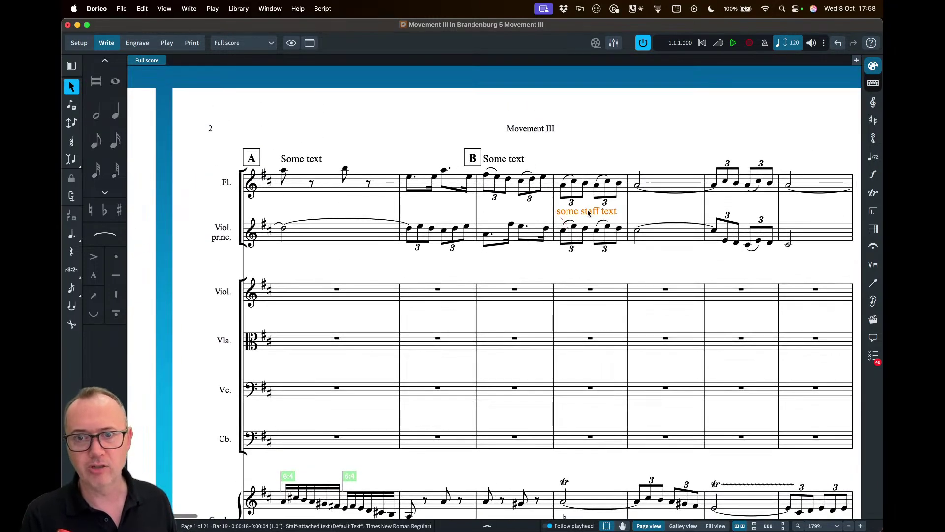
pyautogui.hscroll(3, 588, 212)
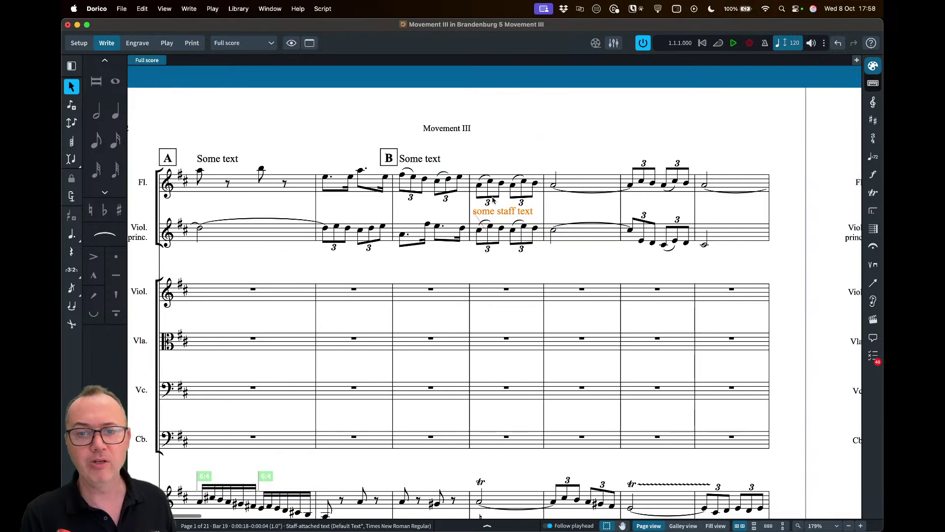
pyautogui.rightClick(507, 213)
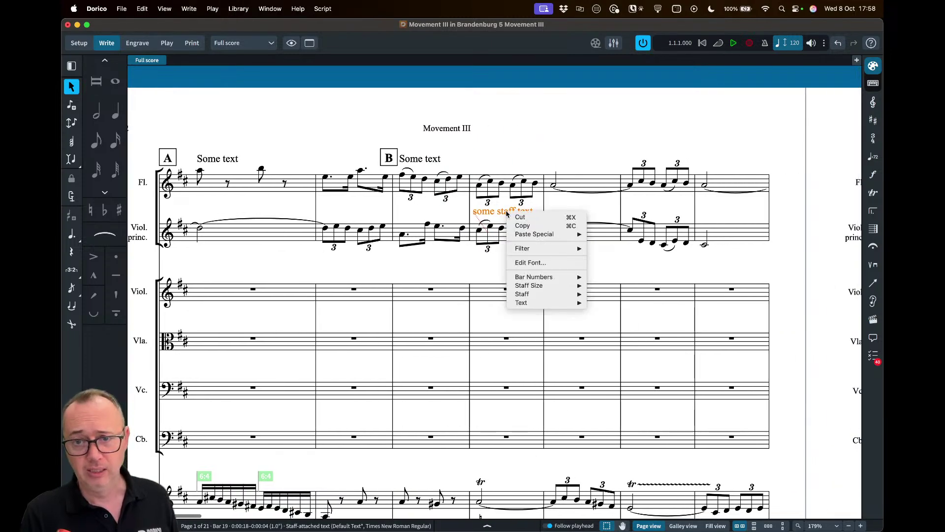
pyautogui.moveTo(546, 303)
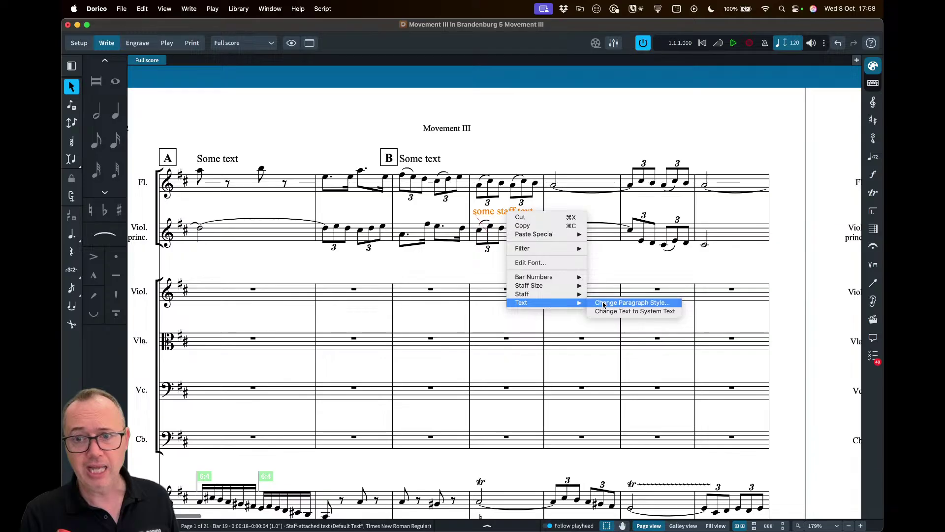
pyautogui.click(630, 316)
# - Compare the text change options of "Some text" beside rehearsal mark B with those of the violino principale staff text
pyautogui.click(431, 159)
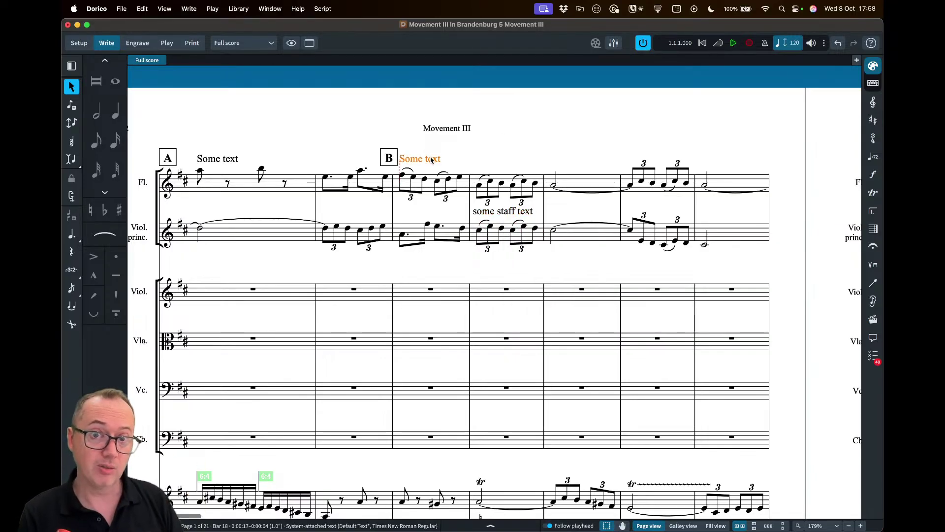
pyautogui.rightClick(431, 159)
pyautogui.moveTo(461, 251)
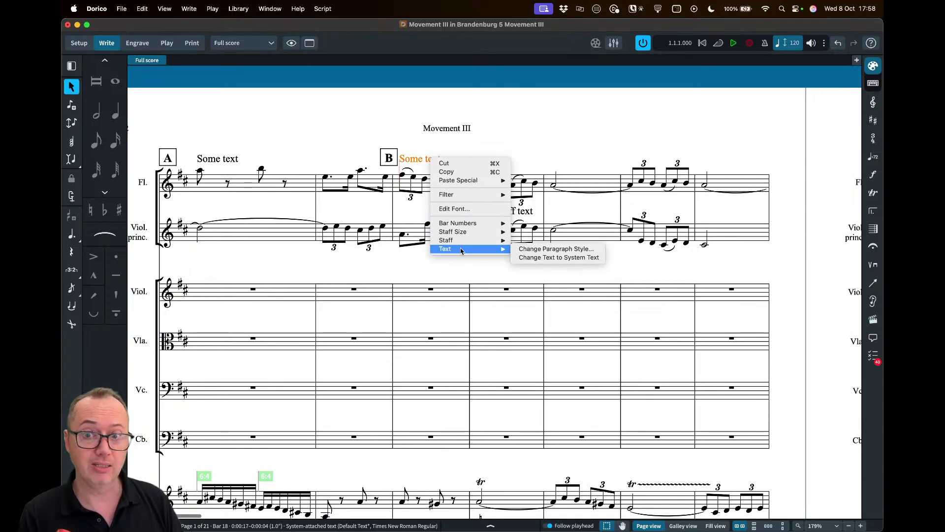
pyautogui.click(496, 150)
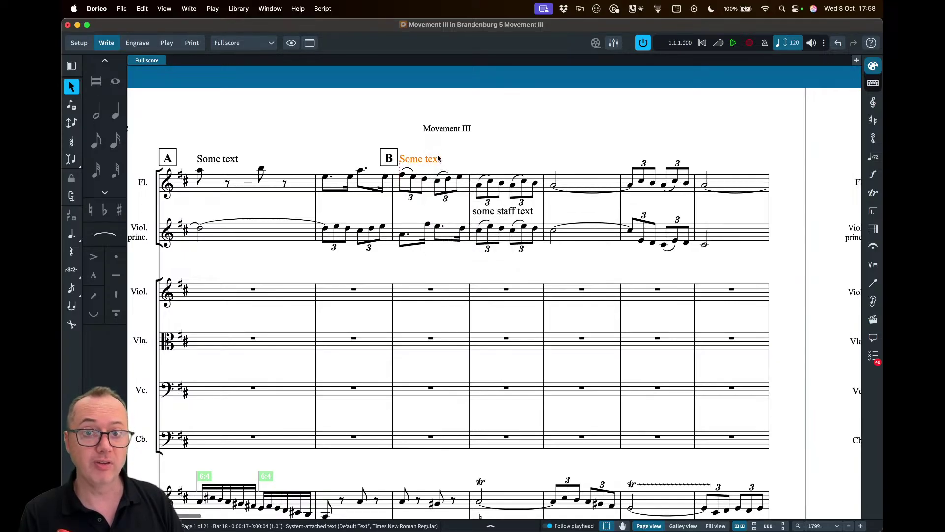
pyautogui.click(499, 219)
pyautogui.rightClick(500, 212)
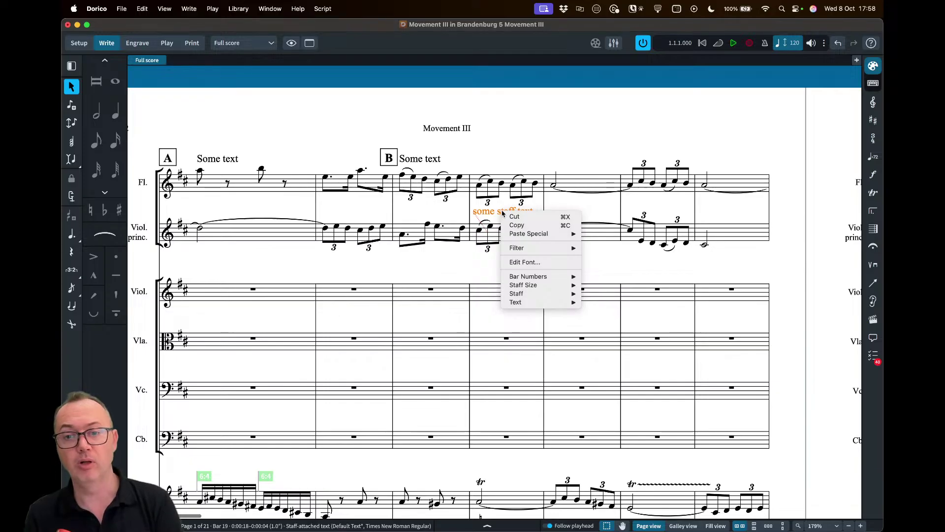
pyautogui.moveTo(535, 295)
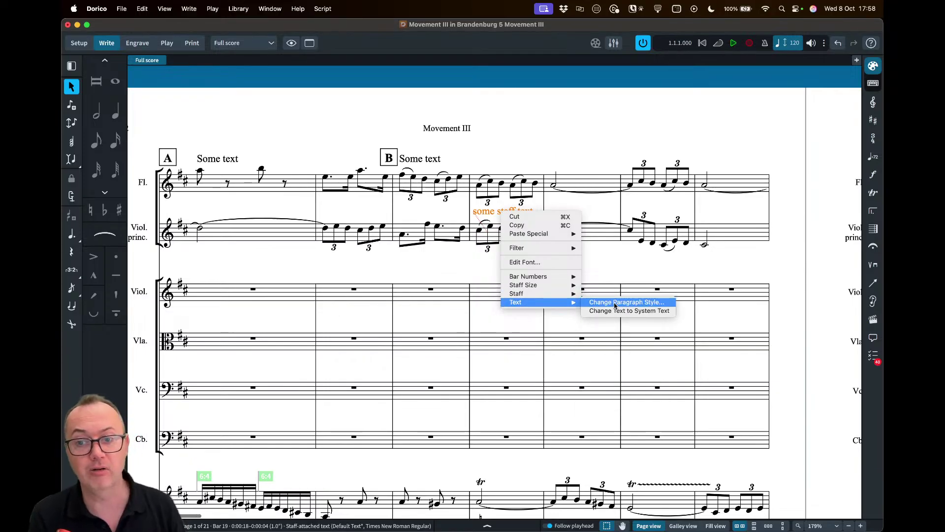
pyautogui.click(597, 204)
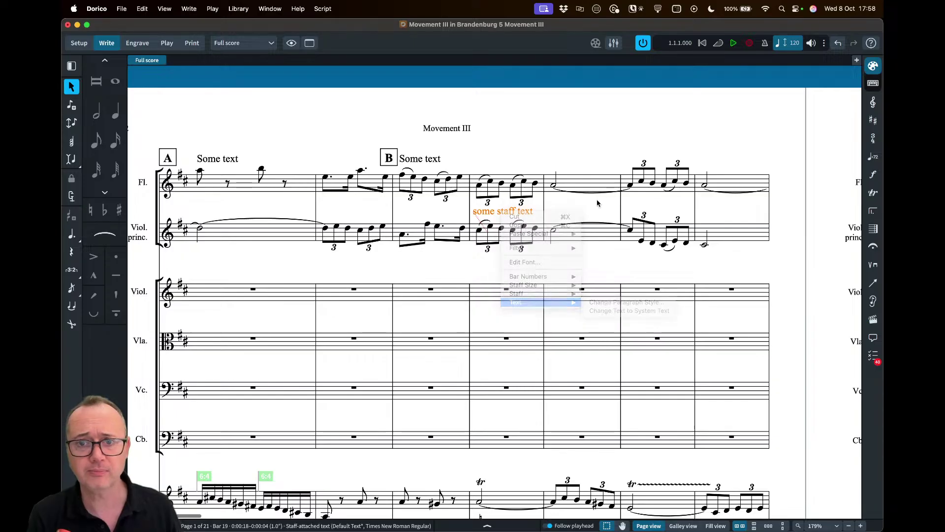
# - Copy "some staff text" twice onto the viola staff and change all three staff texts to the "small italics" paragraph style
pyautogui.keyDown('alt'); pyautogui.click(456, 338); pyautogui.keyUp('alt')
pyautogui.keyDown('alt'); pyautogui.click(634, 346); pyautogui.keyUp('alt')
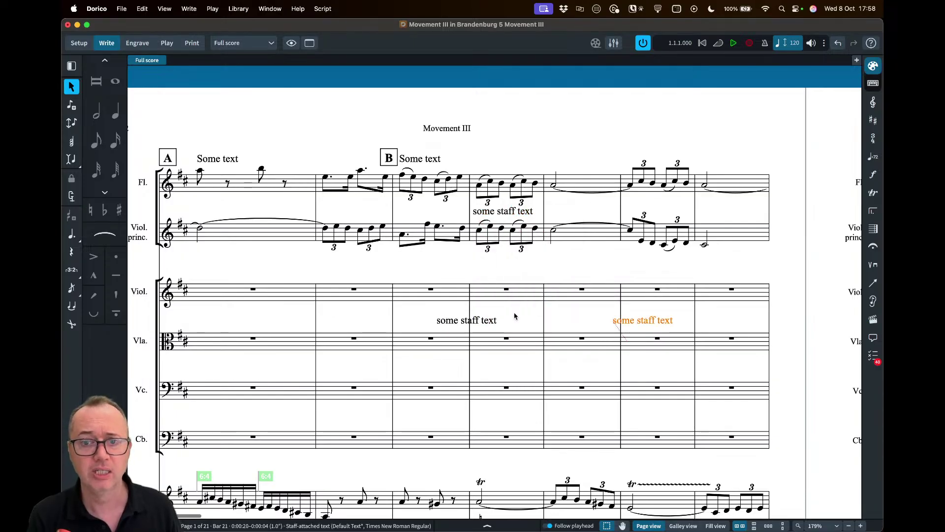
pyautogui.keyDown('super'); pyautogui.click(487, 321); pyautogui.keyUp('super')
pyautogui.keyDown('super'); pyautogui.click(495, 213); pyautogui.keyUp('super')
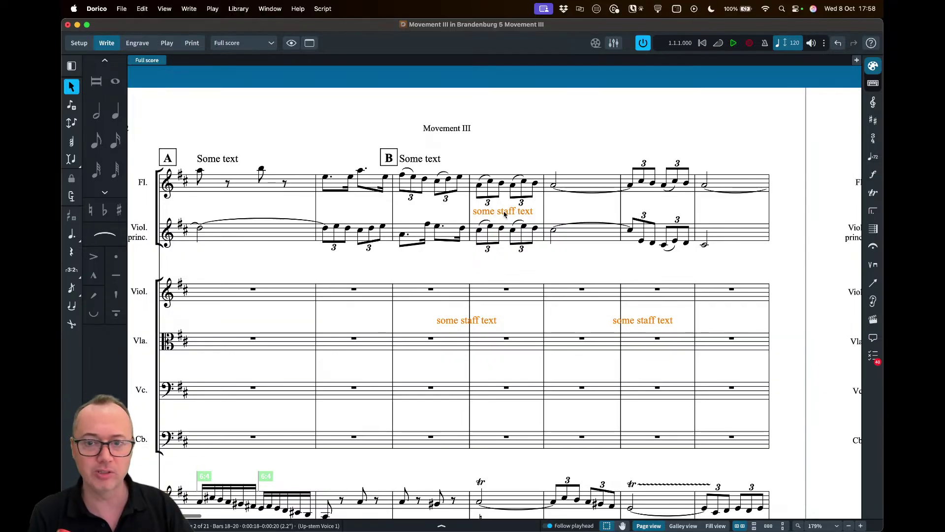
pyautogui.rightClick(506, 213)
pyautogui.moveTo(537, 303)
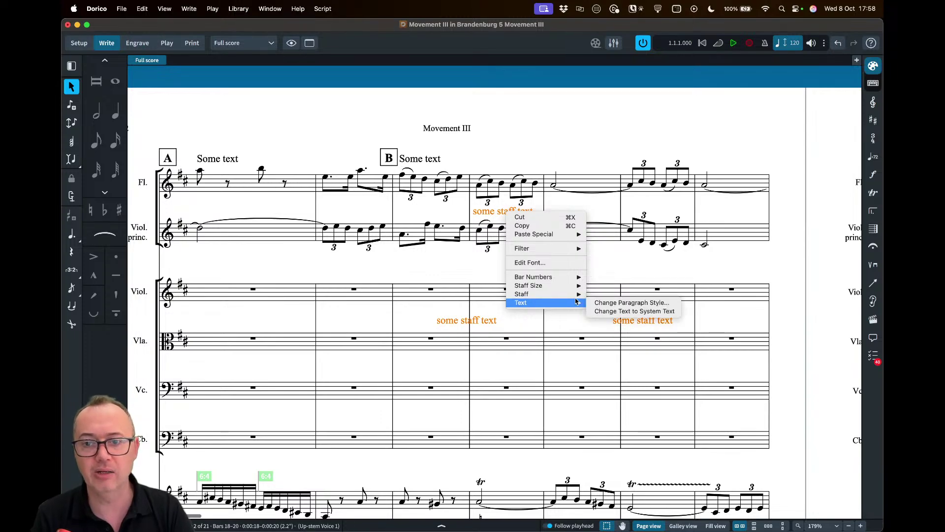
pyautogui.click(616, 302)
pyautogui.click(485, 266)
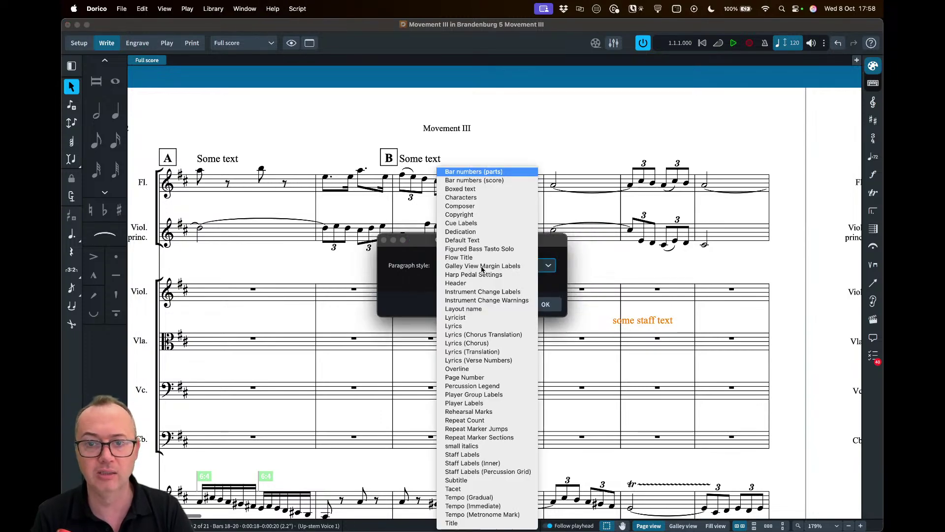
pyautogui.click(479, 446)
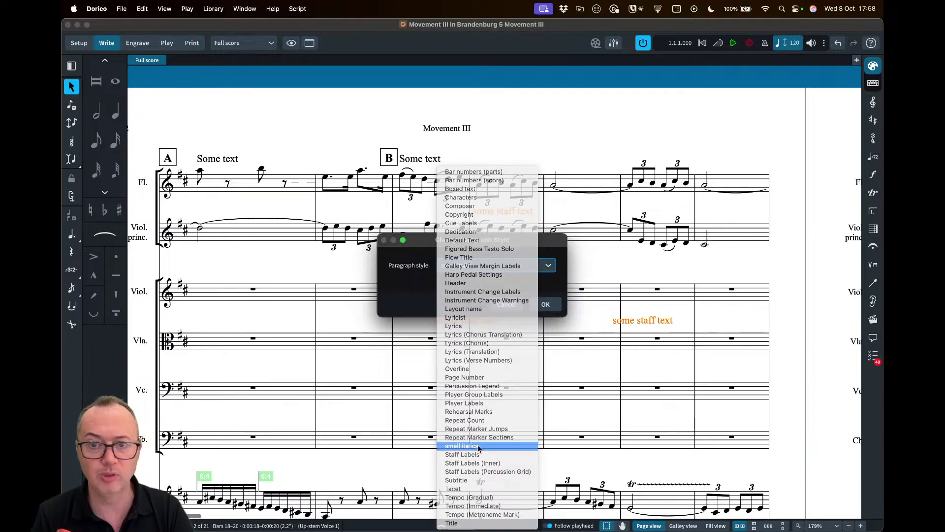
pyautogui.click(545, 305)
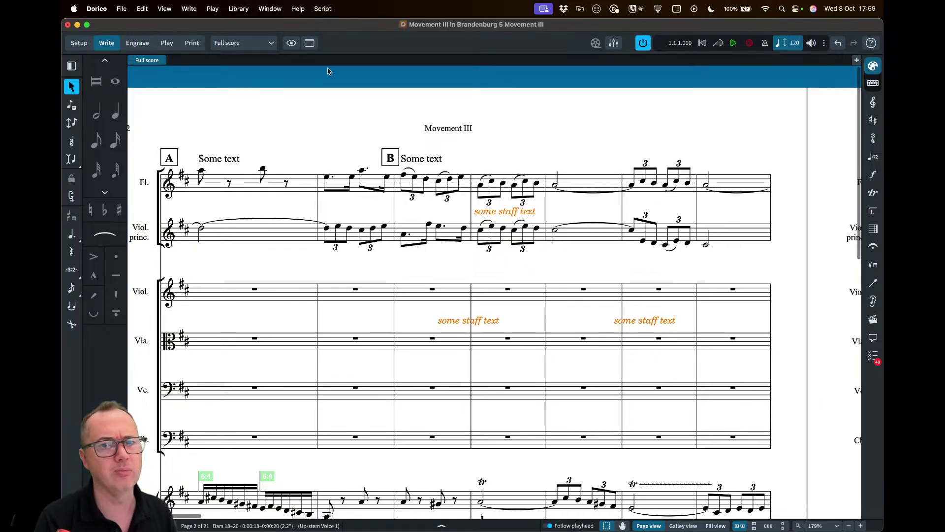
# - Examine the available properties of rehearsal mark B at bar 18, hide them, and reselect the mark
pyautogui.hscroll(-2, 345, 147)
pyautogui.click(428, 158)
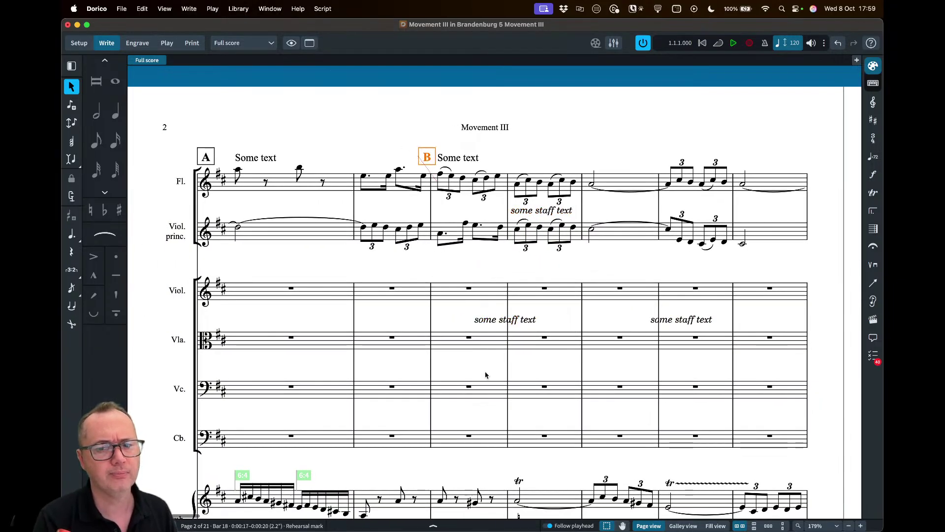
pyautogui.click(459, 525)
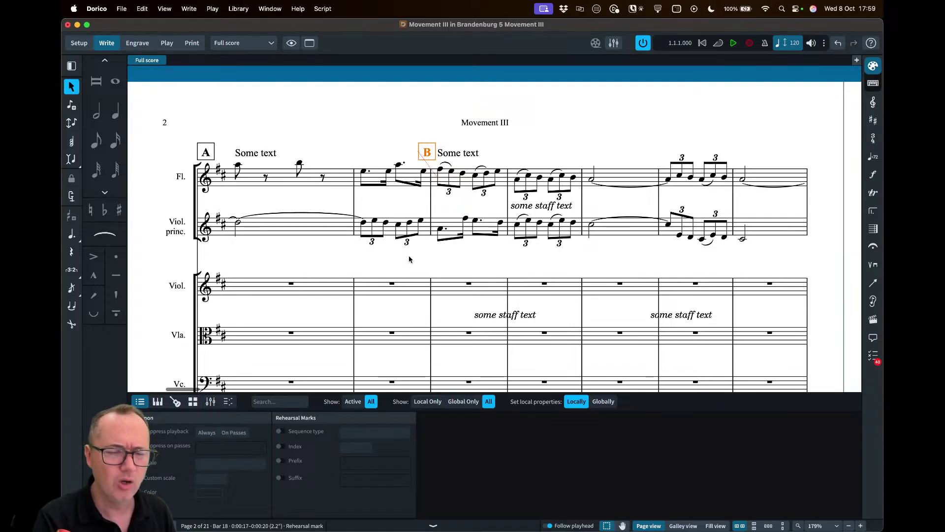
pyautogui.scroll(-2, 409, 260)
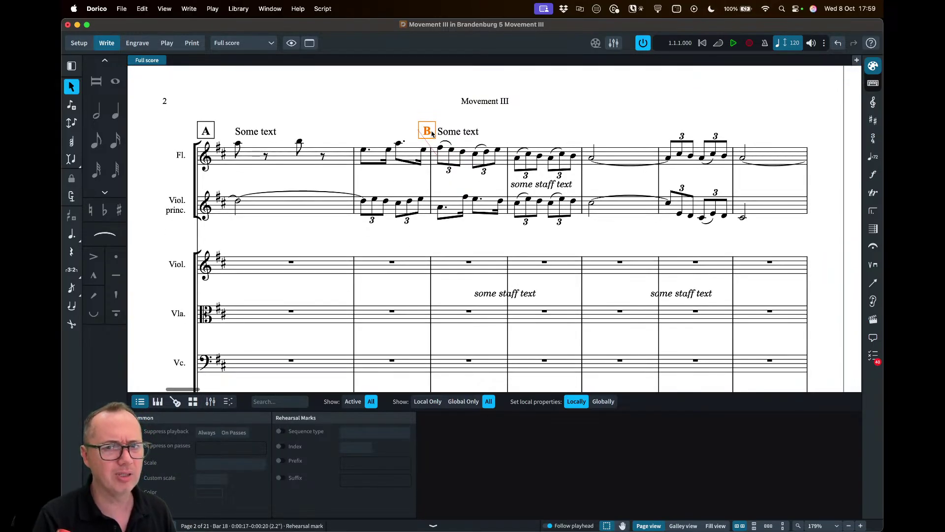
pyautogui.press('super+8')
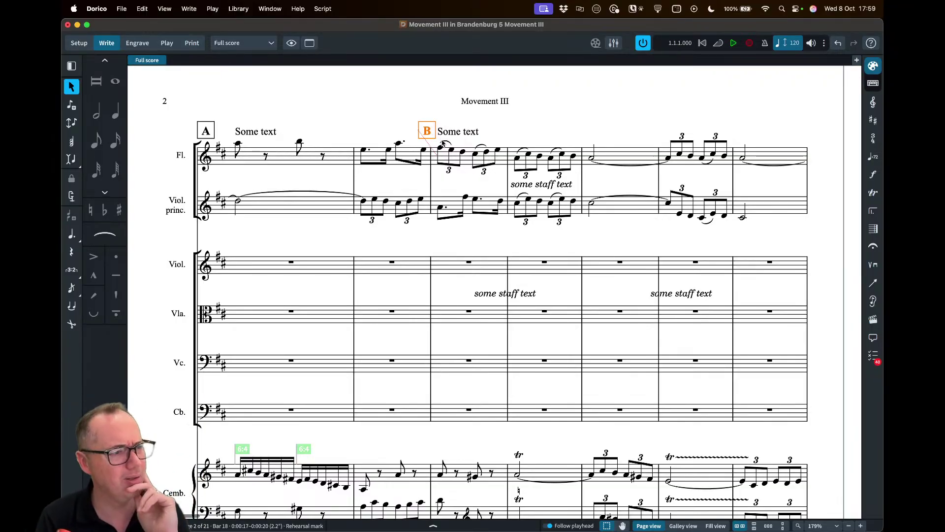
pyautogui.click(445, 184)
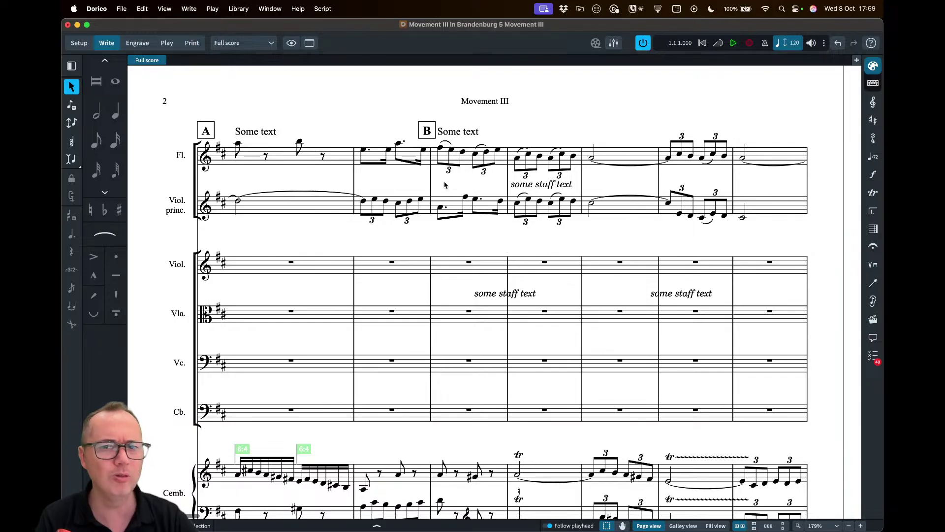
pyautogui.click(427, 132)
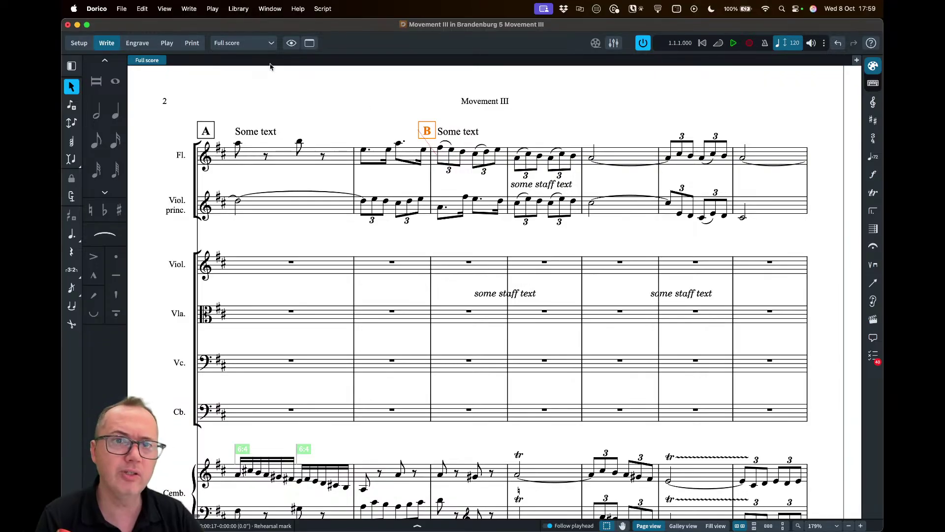
# - In Print mode, select the Flute layout and set its output destination to Graphics
pyautogui.click(193, 45)
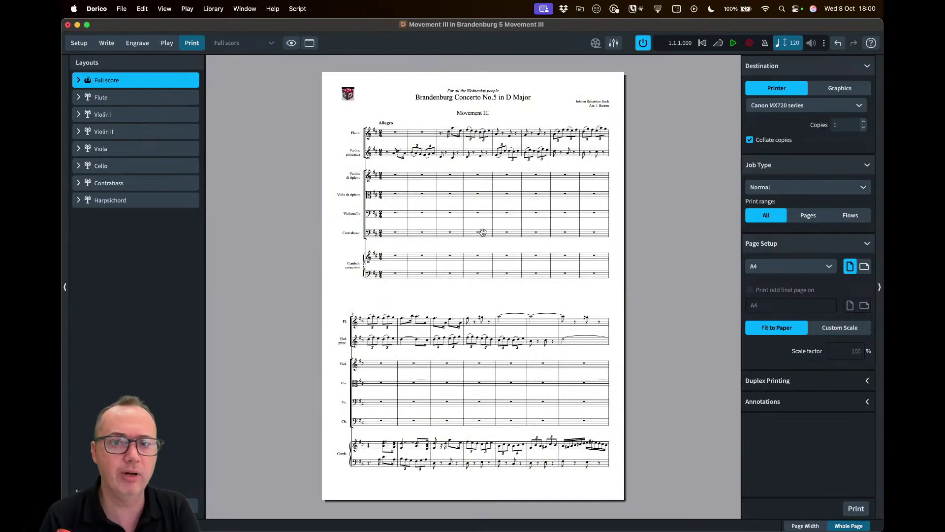
pyautogui.click(138, 101)
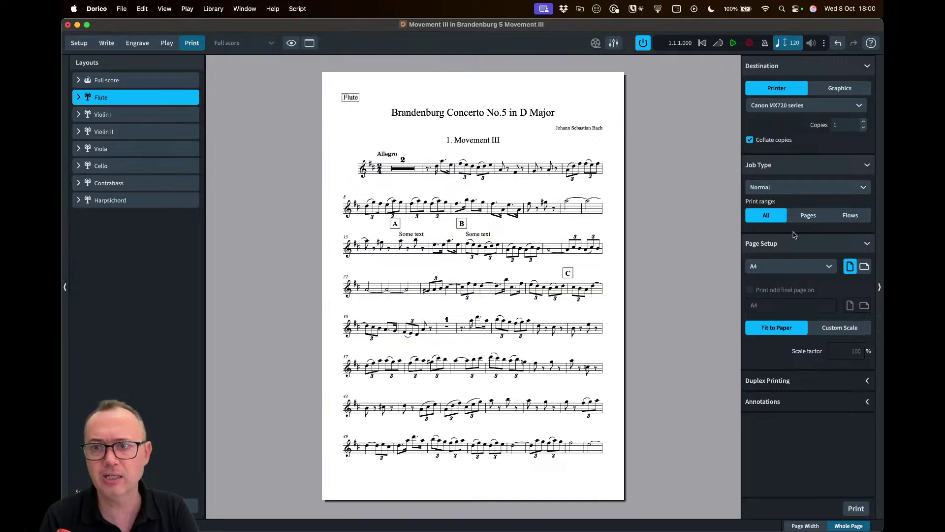
pyautogui.click(839, 89)
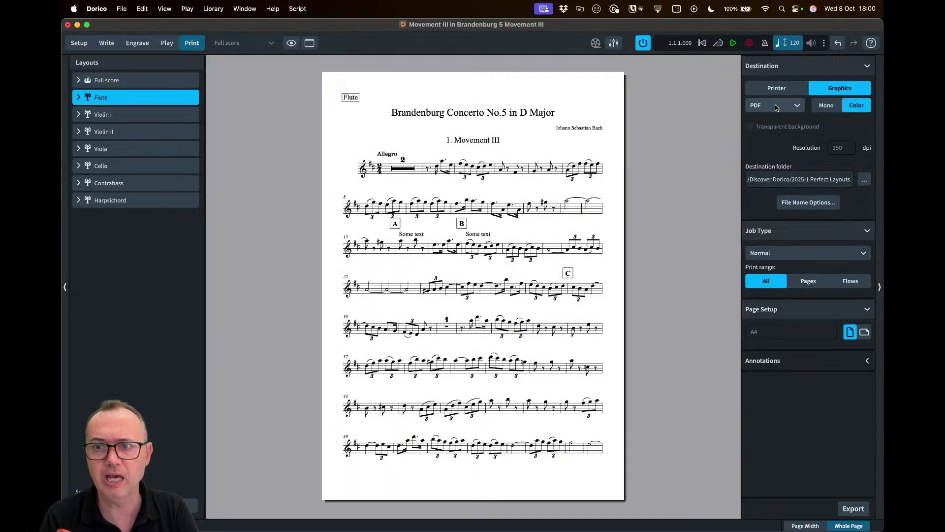
# - Examine the export file name recipe and the available file formats for the Flute layout, leaving the settings as they are
pyautogui.click(809, 204)
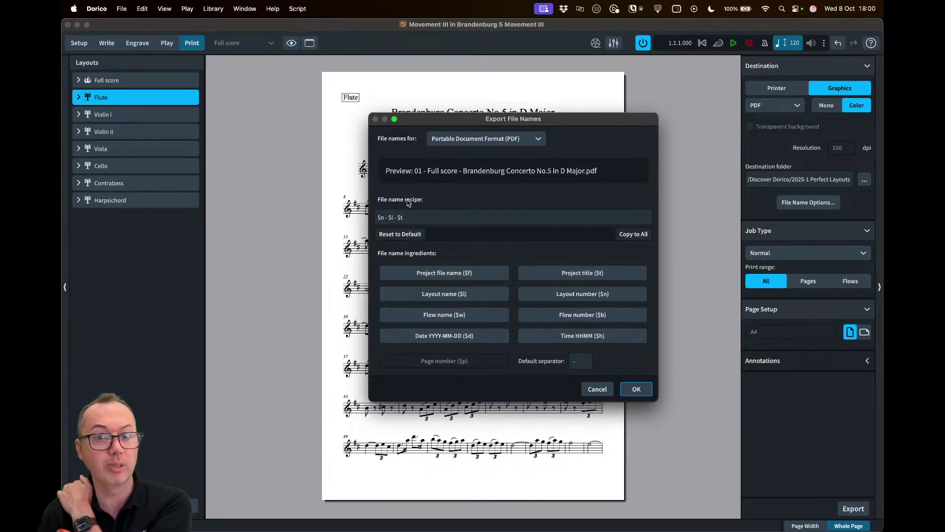
pyautogui.click(412, 218)
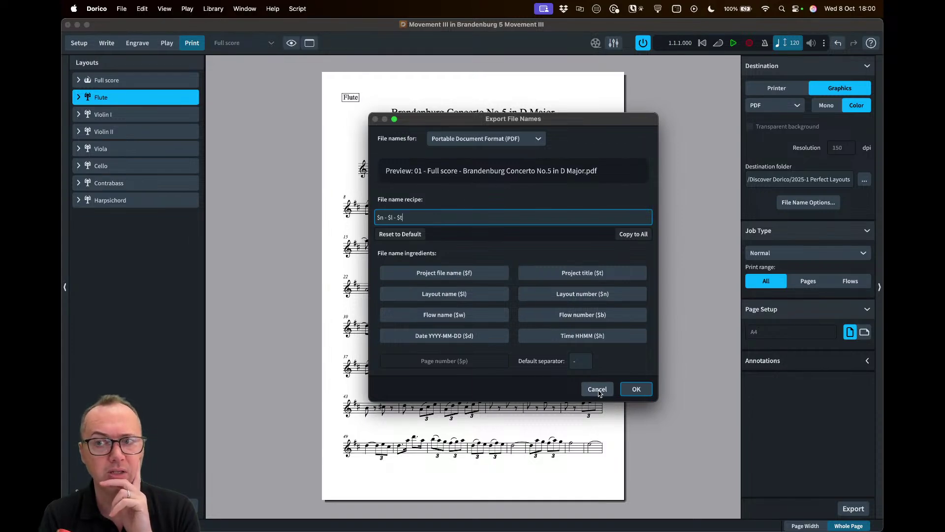
pyautogui.click(512, 140)
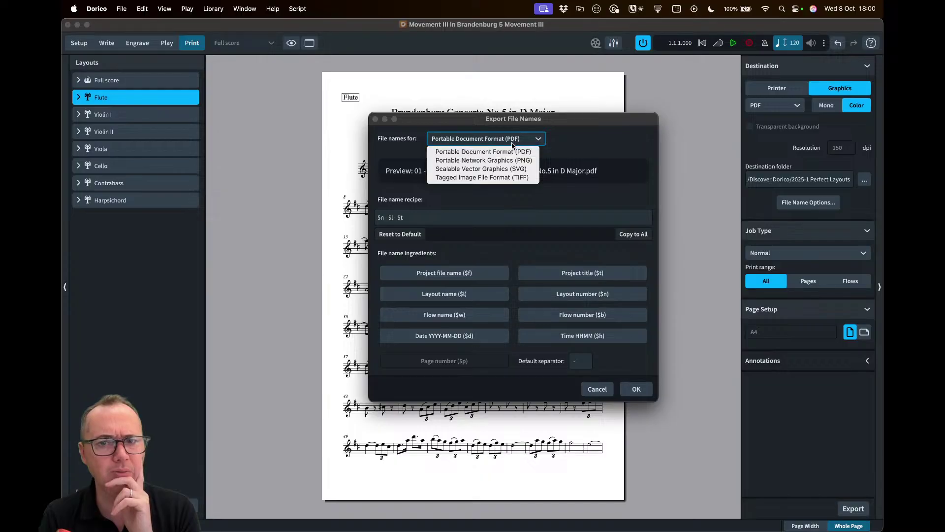
pyautogui.click(512, 143)
pyautogui.click(598, 390)
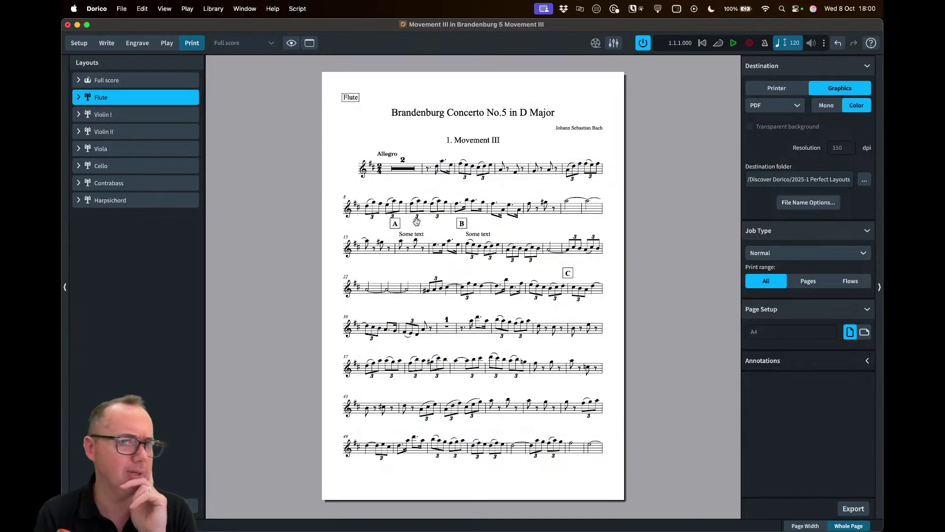
# - Select the Full score layout for printing, return to Write mode and clear the selection in the score
pyautogui.click(150, 81)
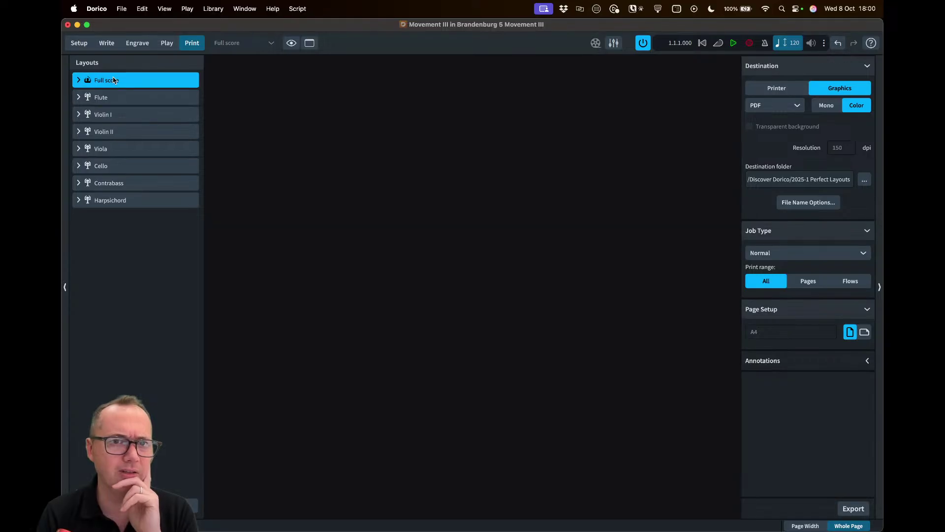
pyautogui.click(108, 45)
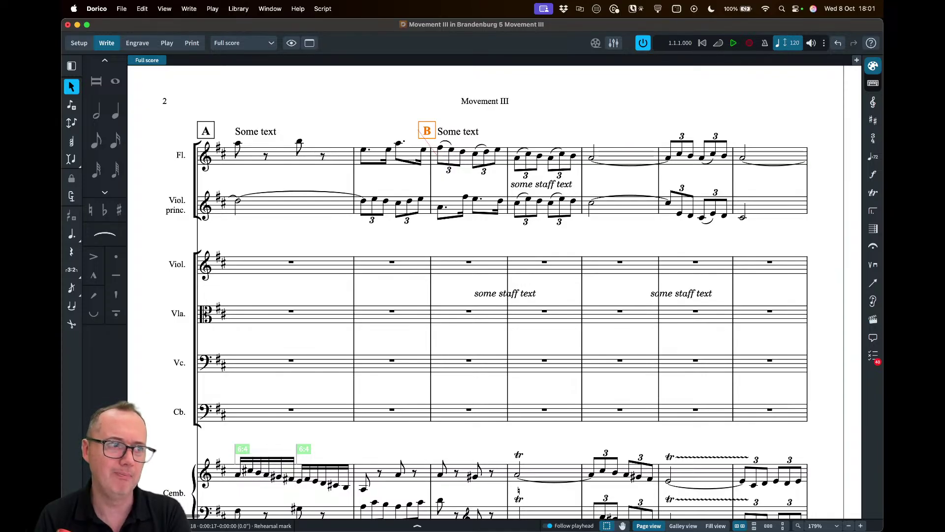
pyautogui.click(298, 102)
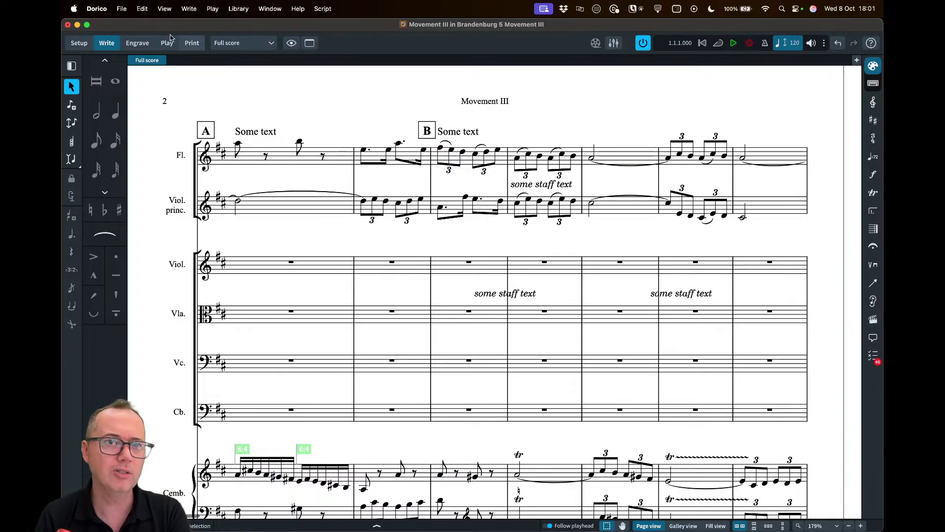
# - Review the Project Info fields for the whole project and for the Movement III flow, and close the dialog
pyautogui.click(123, 9)
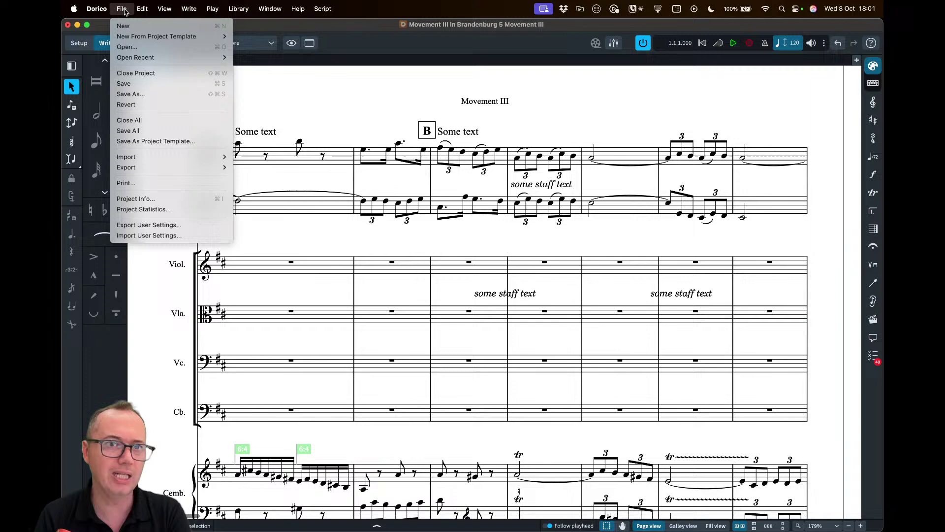
pyautogui.click(148, 198)
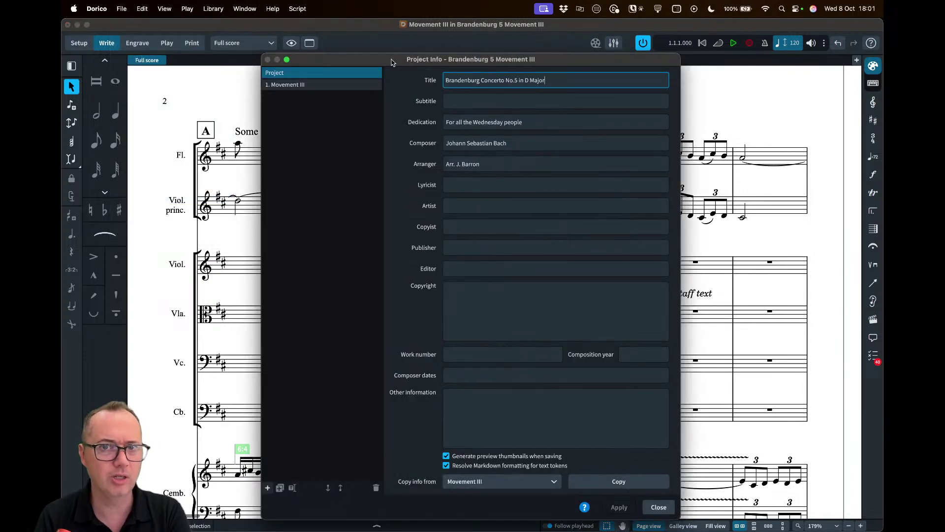
pyautogui.moveTo(392, 62); pyautogui.dragTo(384, 42)
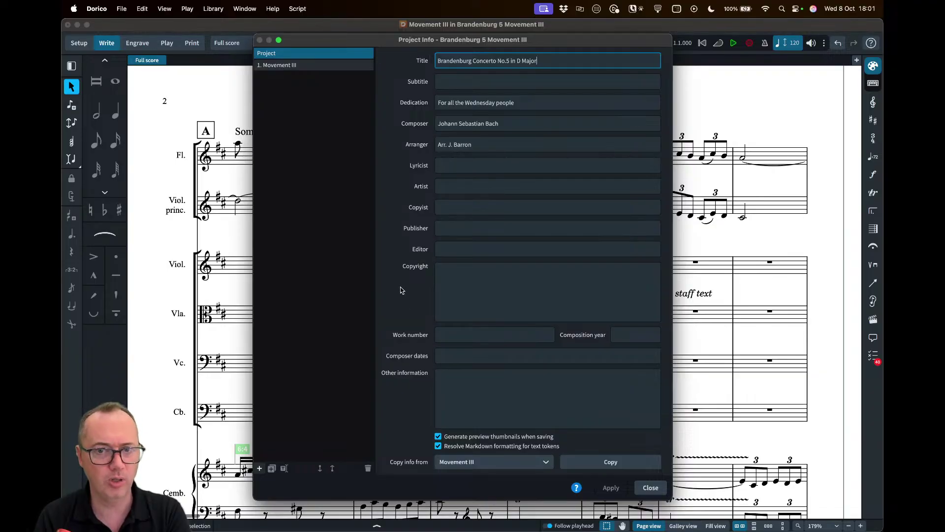
pyautogui.click(290, 65)
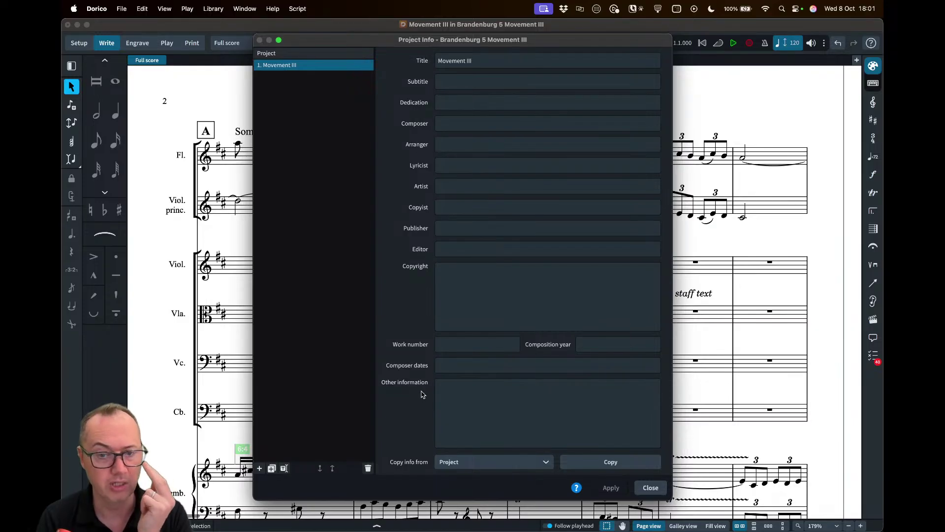
pyautogui.click(313, 54)
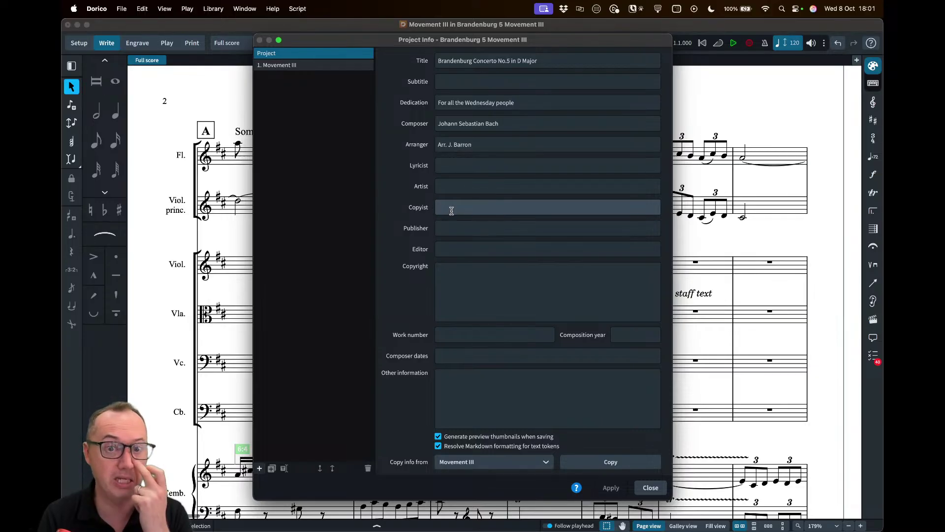
pyautogui.click(438, 336)
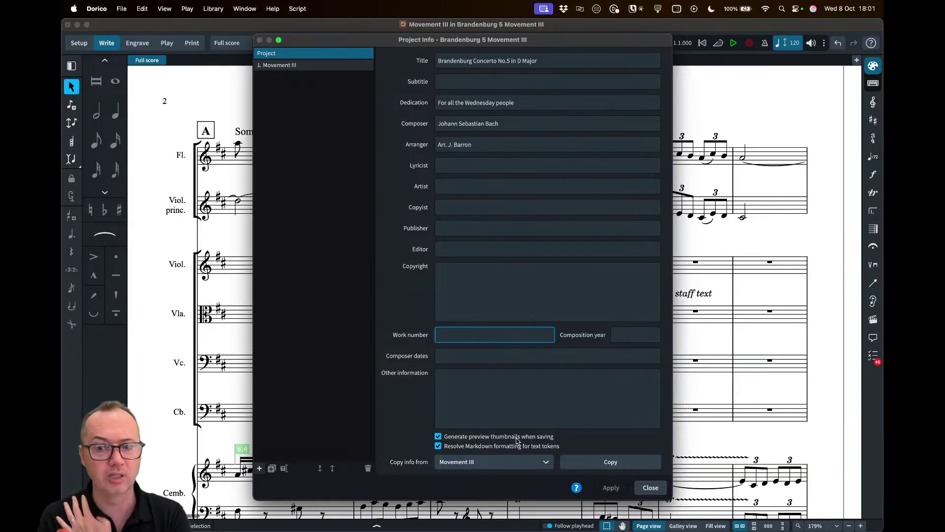
pyautogui.click(645, 489)
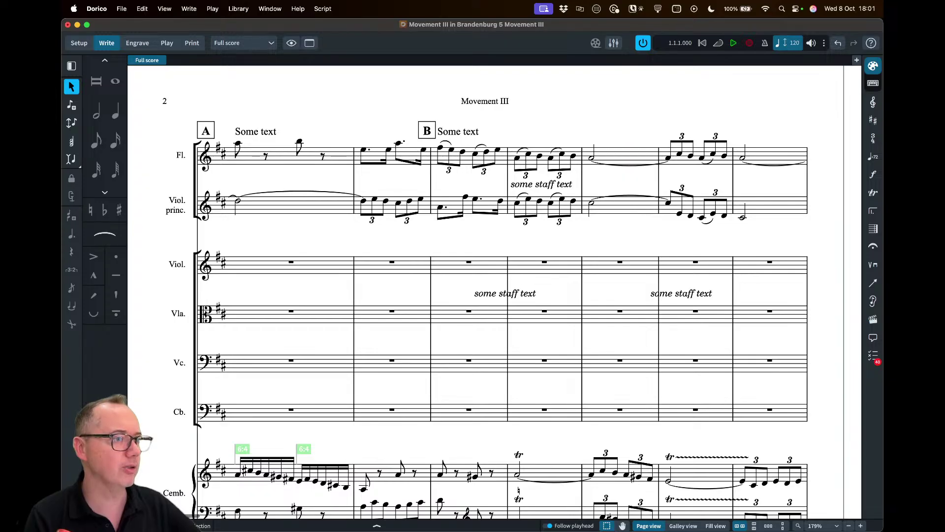
# - Show the Flute layout in Write mode in place of the full score, with its first two pages in view
pyautogui.press('super+shift+e')
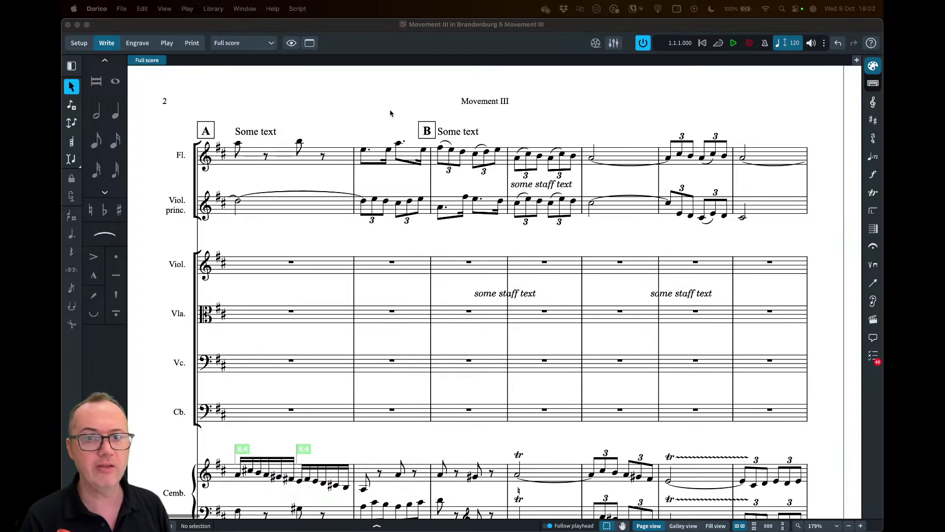
pyautogui.click(355, 115)
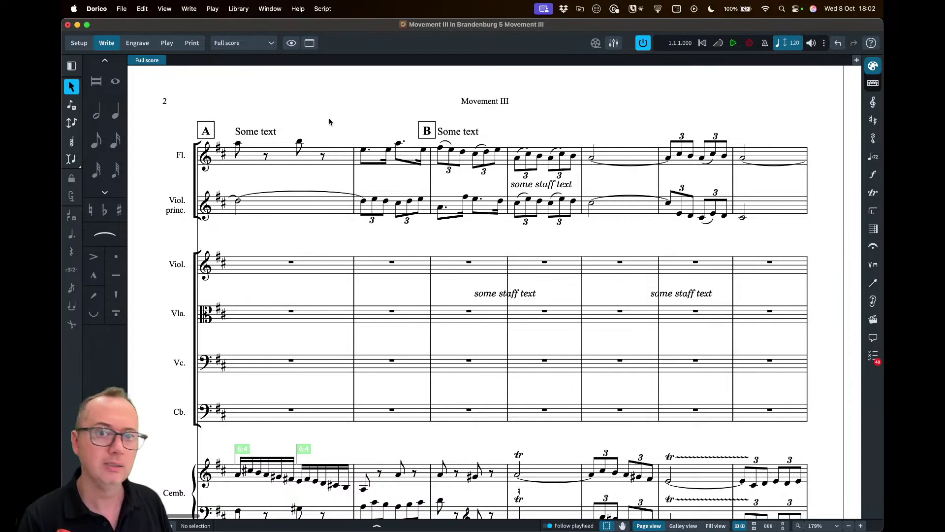
pyautogui.scroll(-5, 260, 73)
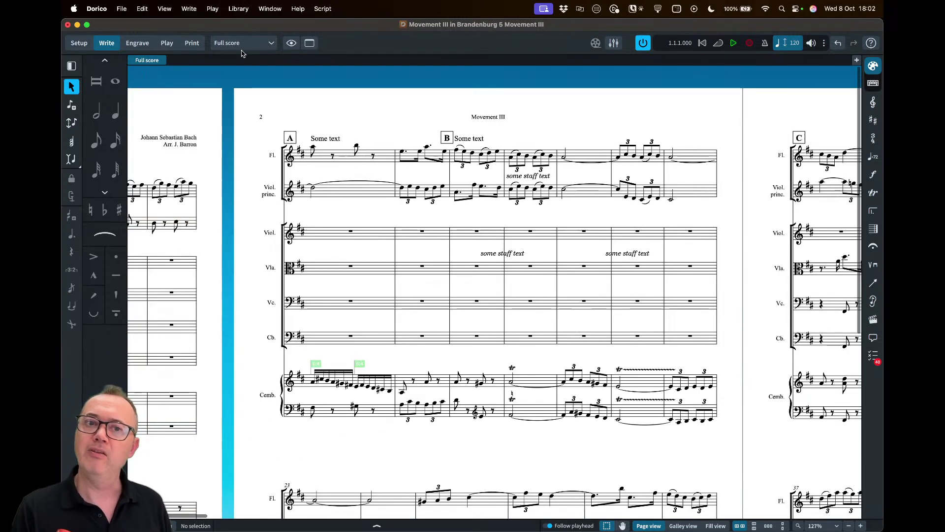
pyautogui.click(244, 43)
pyautogui.click(231, 70)
pyautogui.scroll(-5, 300, 131)
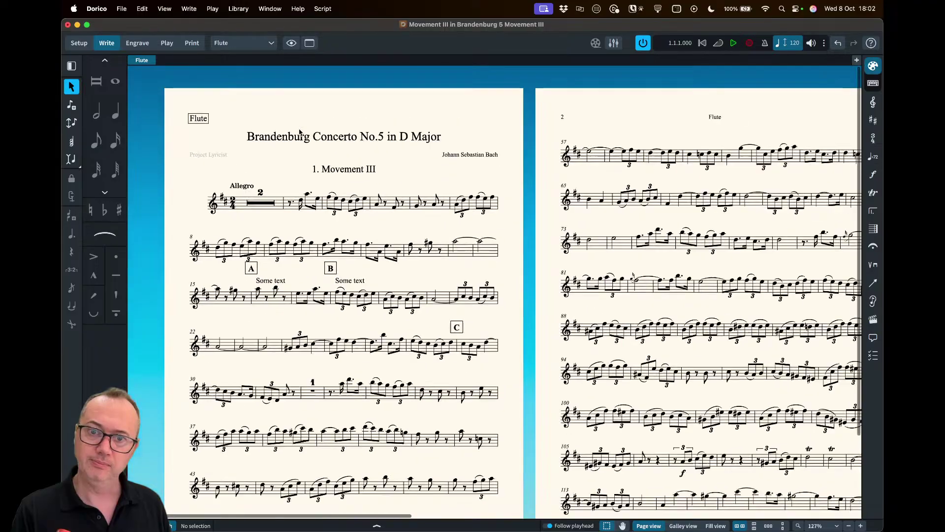
pyautogui.scroll(-2, 224, 174)
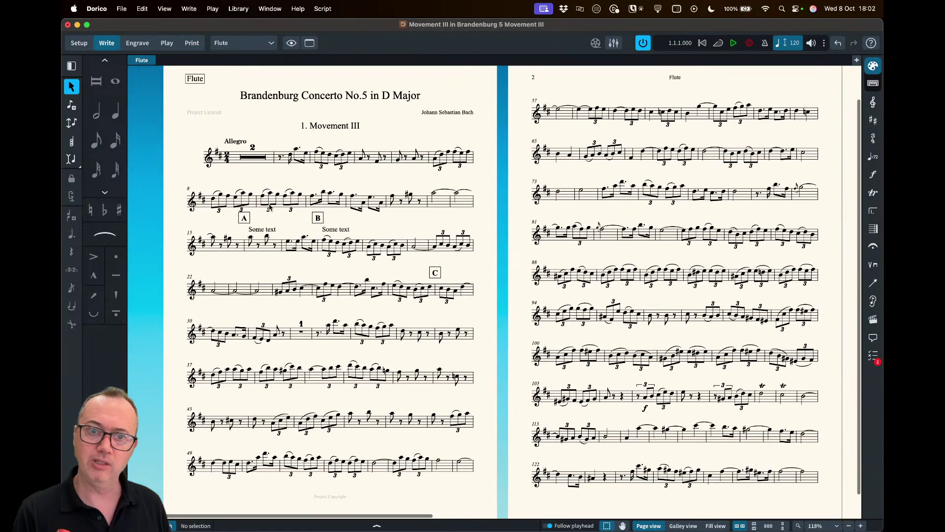
# - Preview the Flute layout in Print mode, and return to the full score in Write mode
pyautogui.click(191, 44)
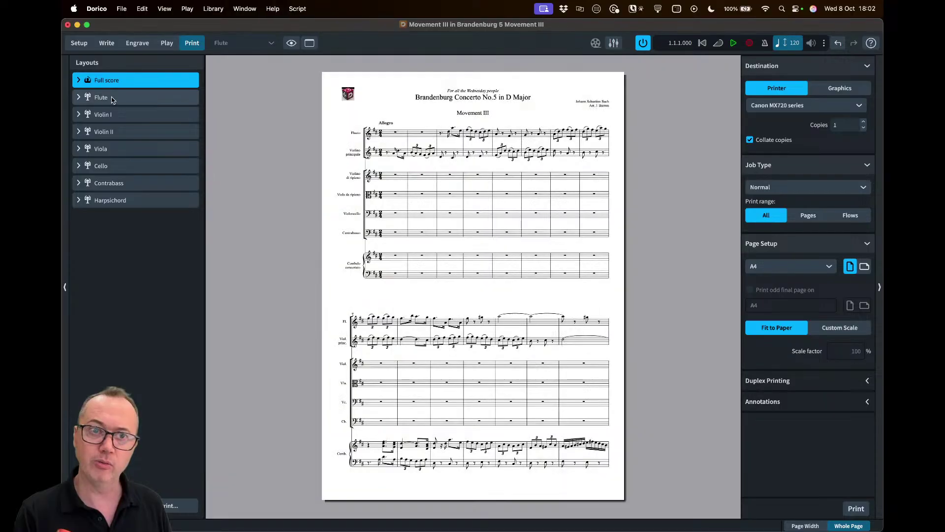
pyautogui.click(112, 98)
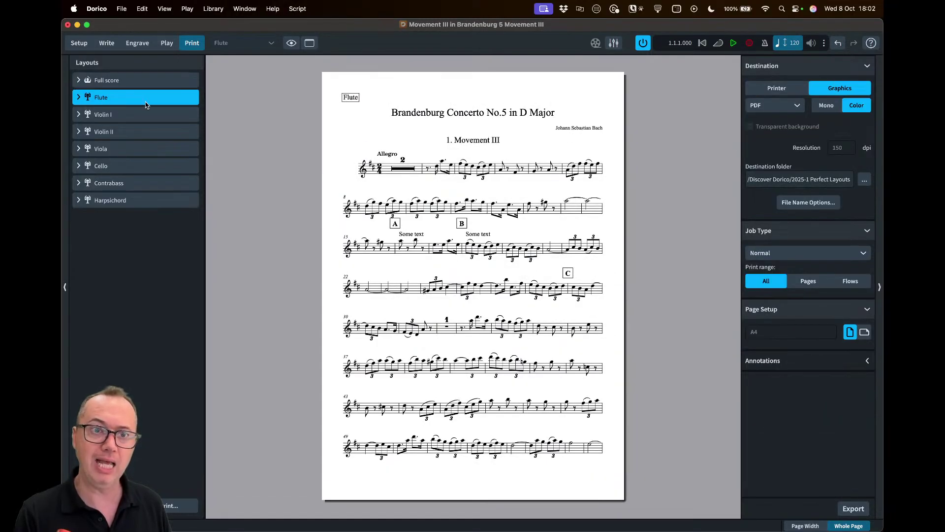
pyautogui.click(111, 44)
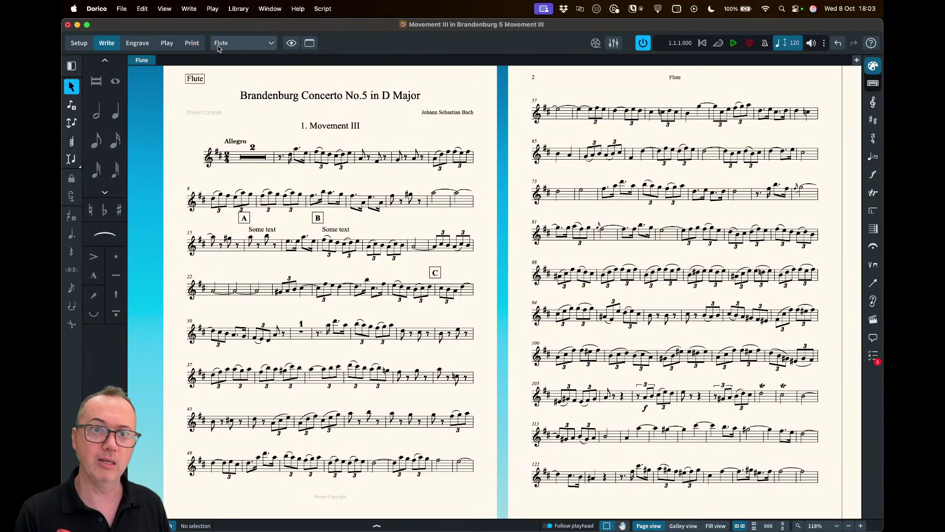
pyautogui.click(220, 45)
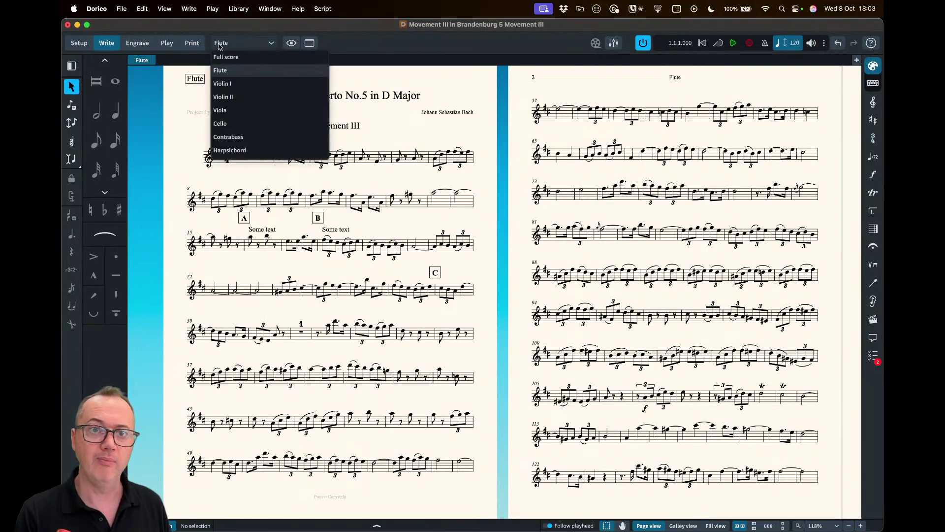
pyautogui.click(240, 57)
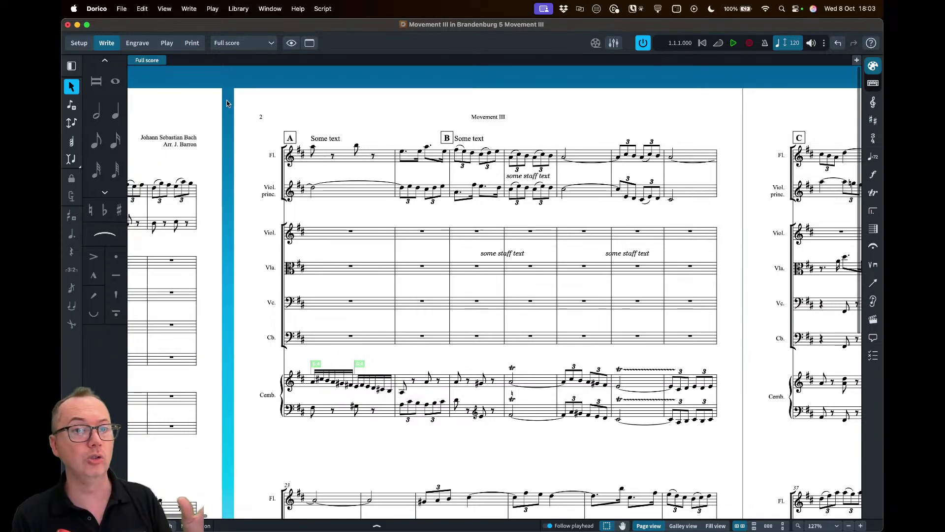
# - Starting from the Flute layout, compare the Flute and Full score previews in Print mode, and reopen the full score in Write mode
pyautogui.click(241, 43)
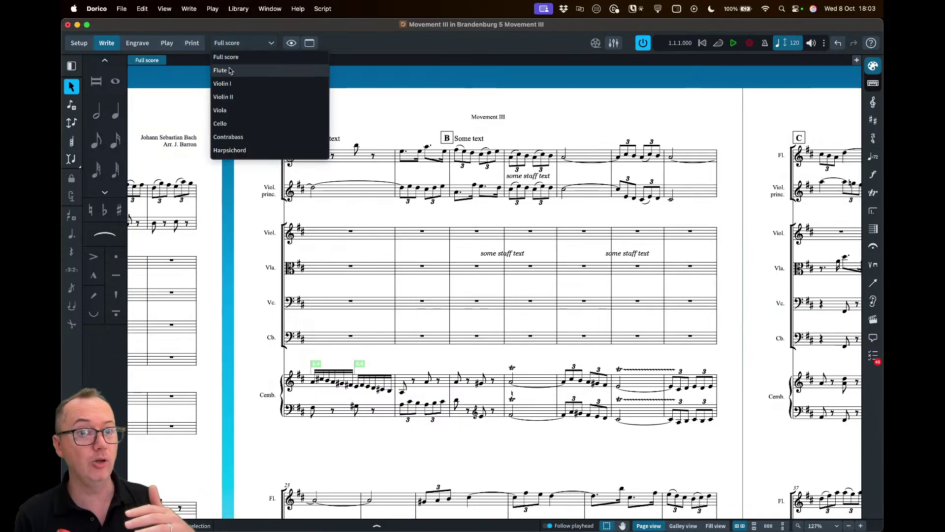
pyautogui.click(229, 71)
pyautogui.click(193, 44)
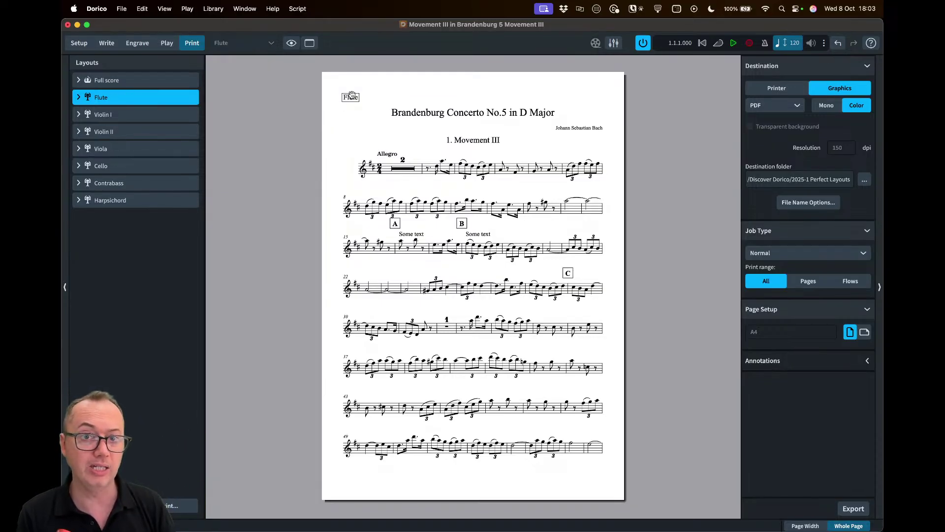
pyautogui.click(174, 79)
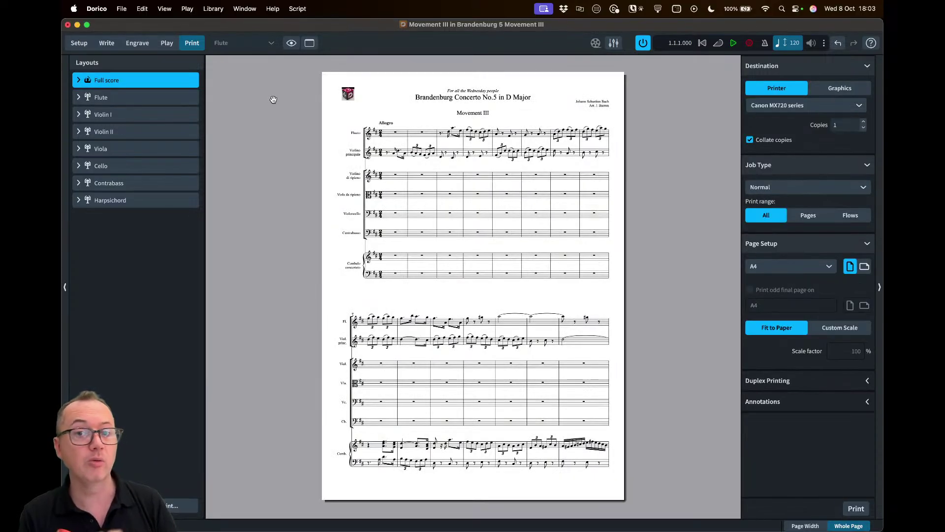
pyautogui.click(106, 43)
pyautogui.click(242, 43)
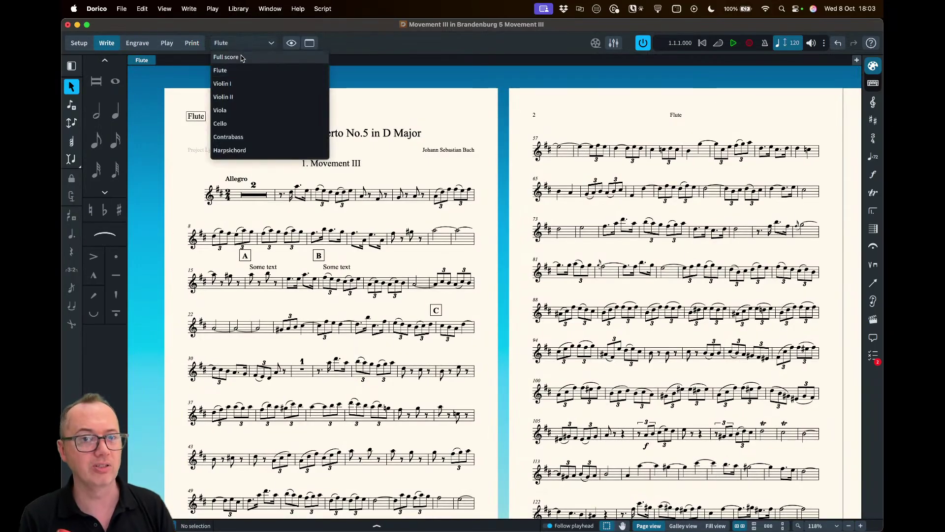
pyautogui.click(241, 58)
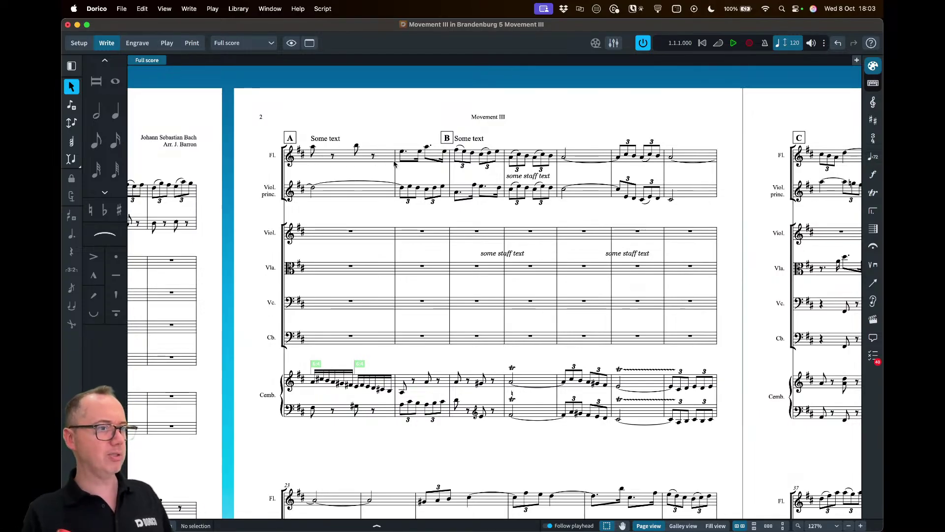
# - Switch to Safari, bring up the Fall for Dorico Masterclass blog post and select its web address
pyautogui.press('super+Tab')
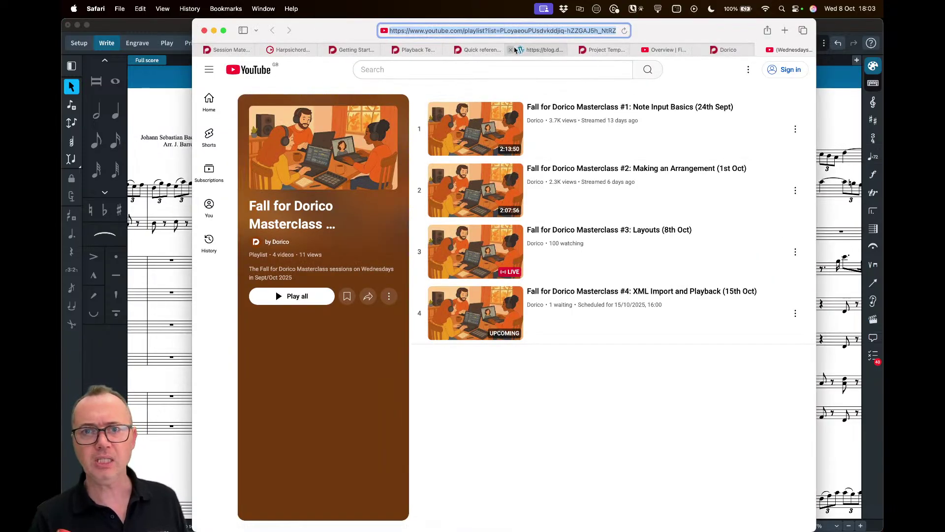
pyautogui.click(603, 50)
pyautogui.click(724, 50)
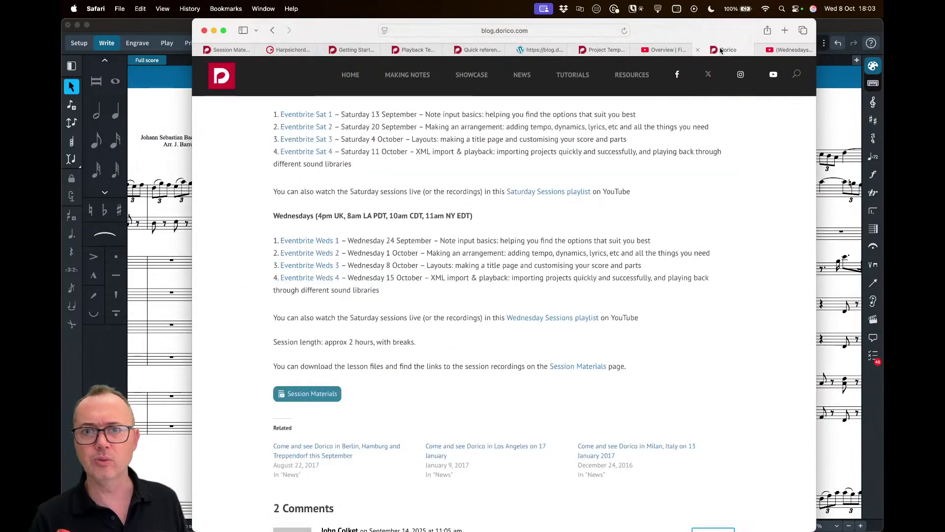
pyautogui.scroll(15, 489, 178)
pyautogui.click(500, 30)
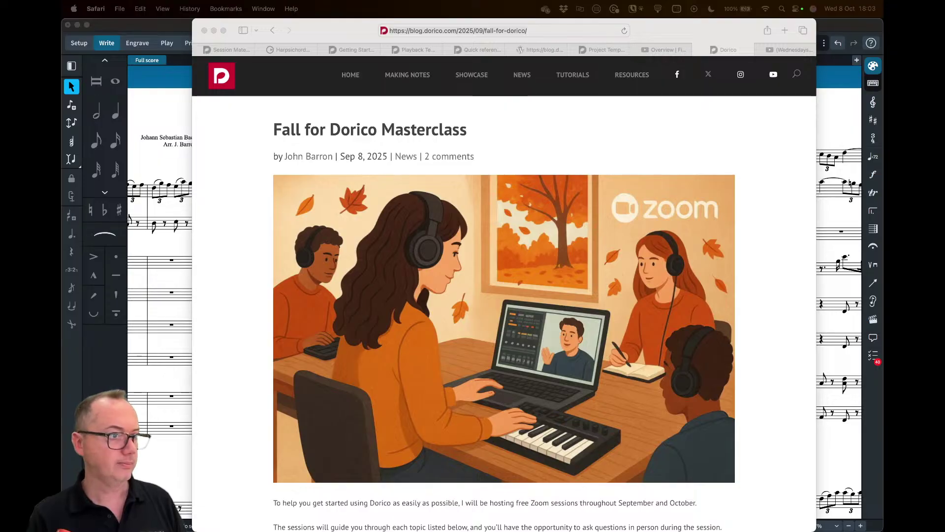
pyautogui.click(732, 33)
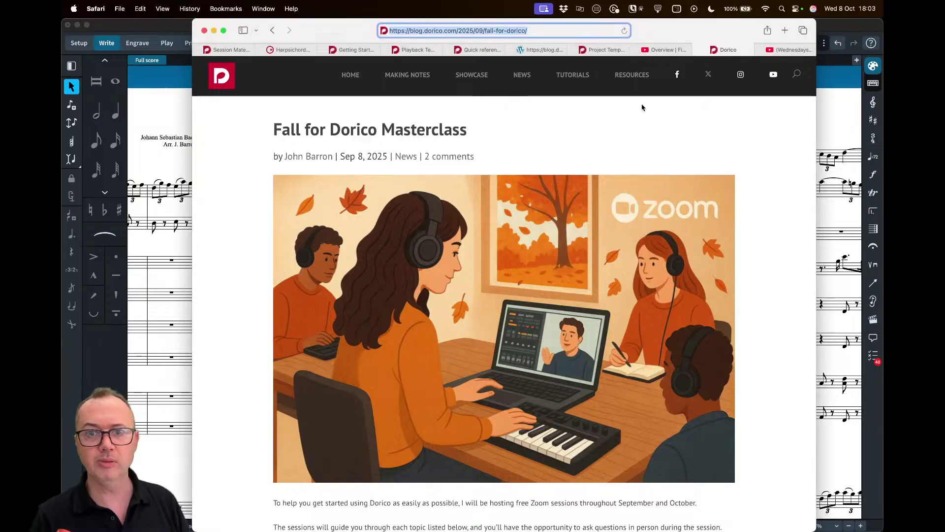
# - Find the Wednesday session list in the blog post and highlight the date "Wednesday 15 October"
pyautogui.scroll(-20, 380, 204)
pyautogui.scroll(10, 320, 318)
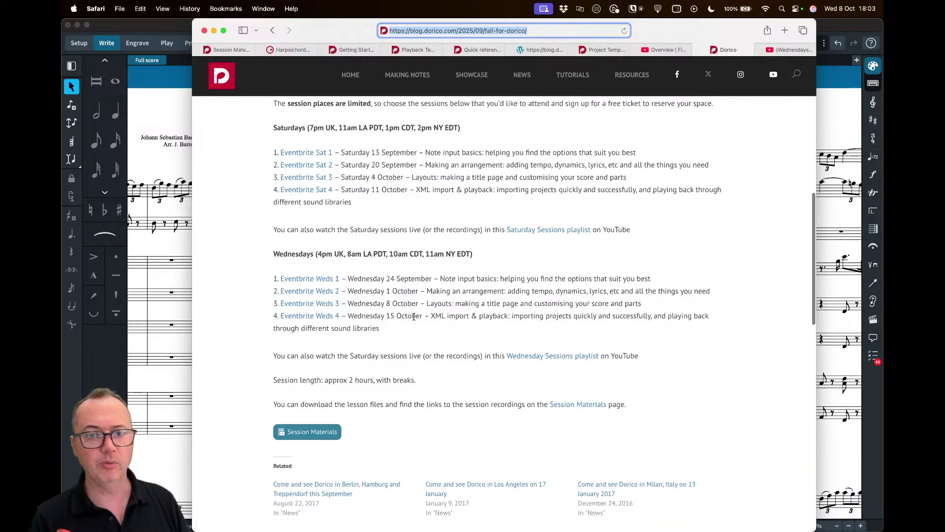
pyautogui.moveTo(422, 316); pyautogui.dragTo(349, 314)
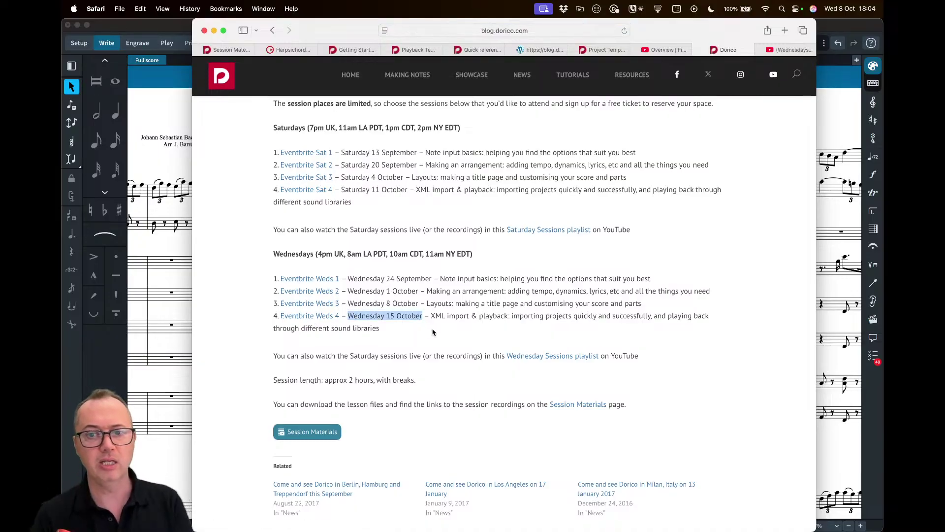
# - Open the Wednesday Sessions playlist from the blog post and bring up the Masterclass #4 XML Import and Playback video
pyautogui.click(430, 334)
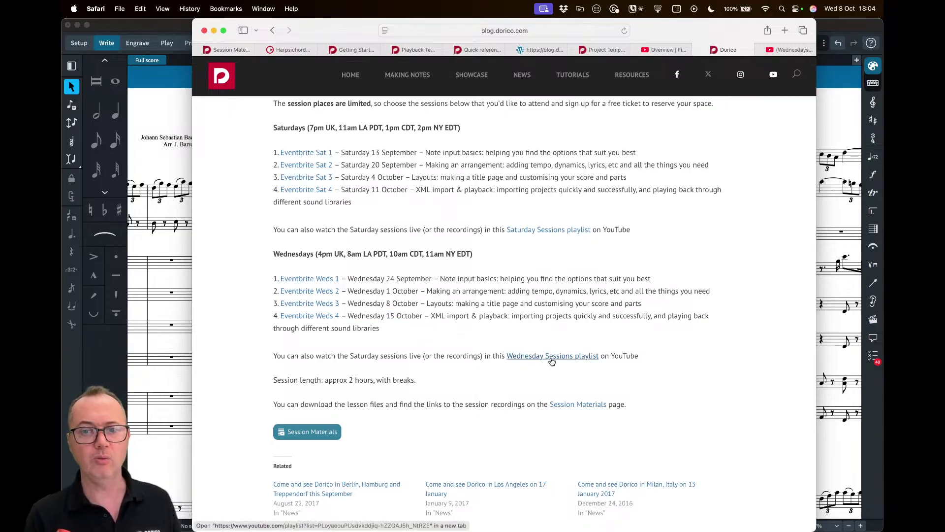
pyautogui.click(552, 361)
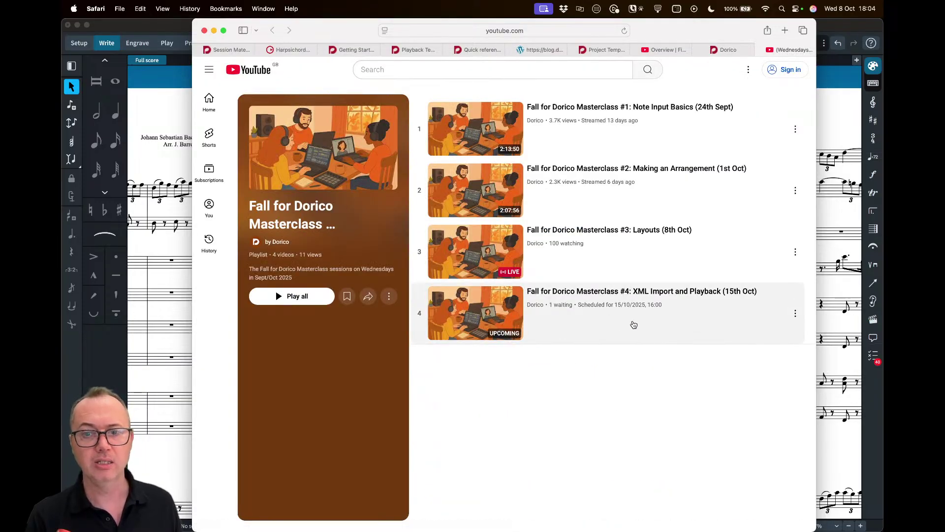
pyautogui.click(589, 305)
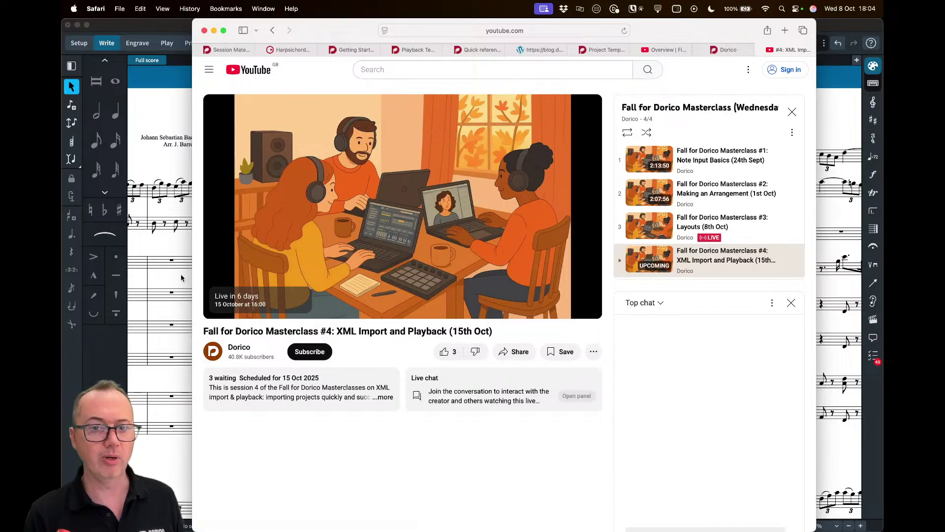
# - Switch to Dorico and show the first page of the full score
pyautogui.click(160, 245)
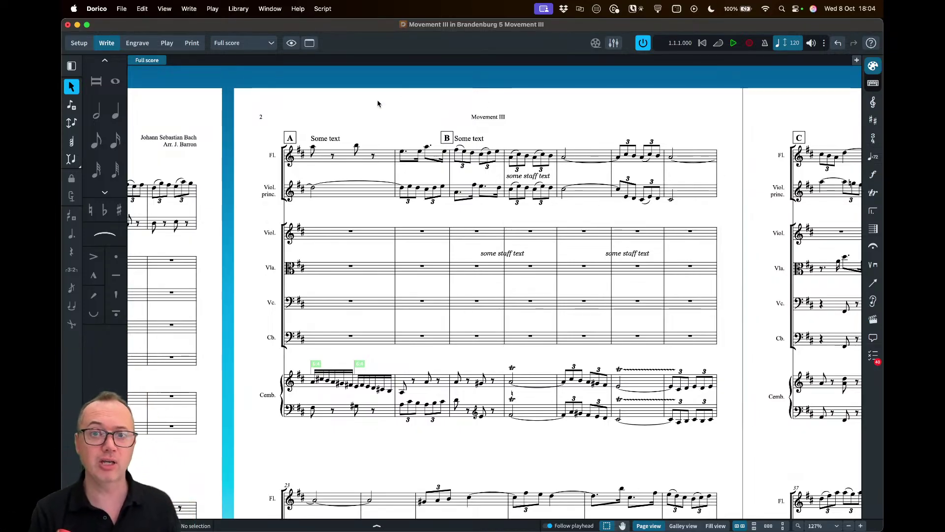
pyautogui.hscroll(-10, 378, 104)
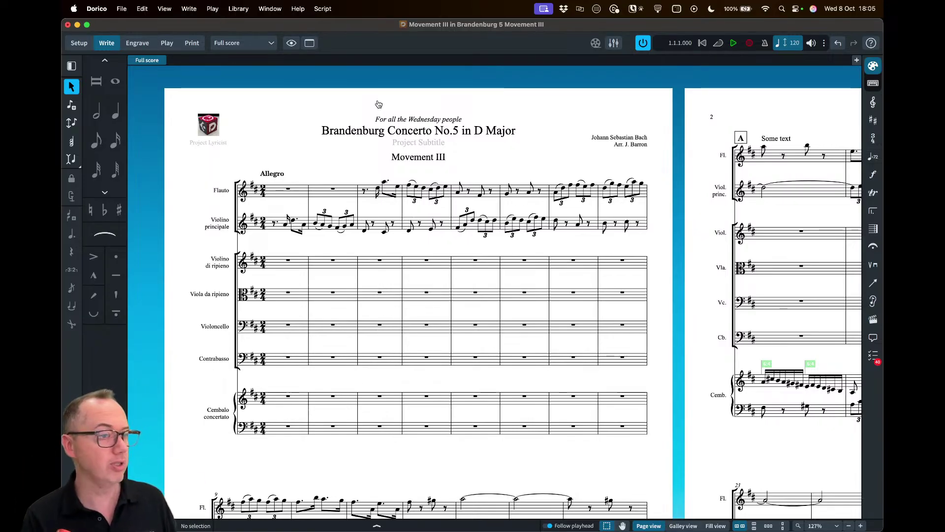
# - Switch to Safari, bring up the Dorico Getting Started page, and select its web address before returning to the page
pyautogui.press('super+Tab')
pyautogui.click(352, 49)
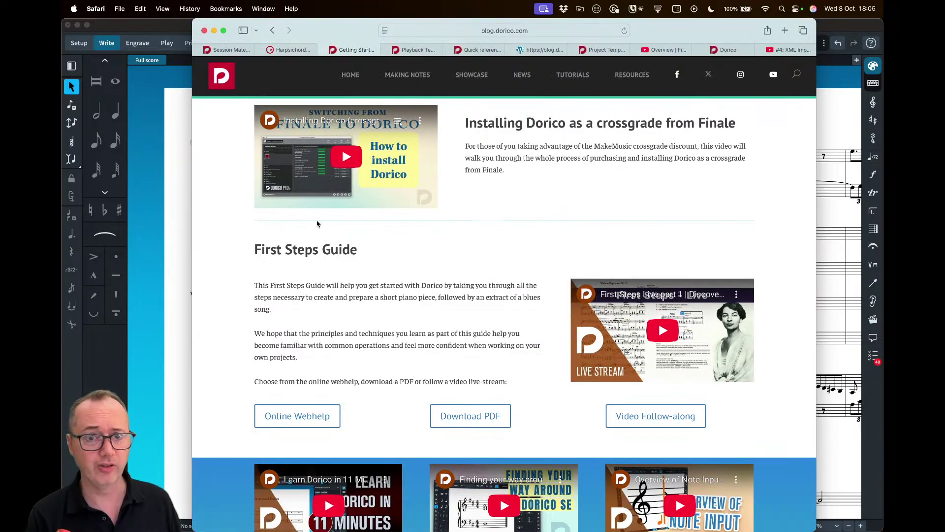
pyautogui.click(534, 31)
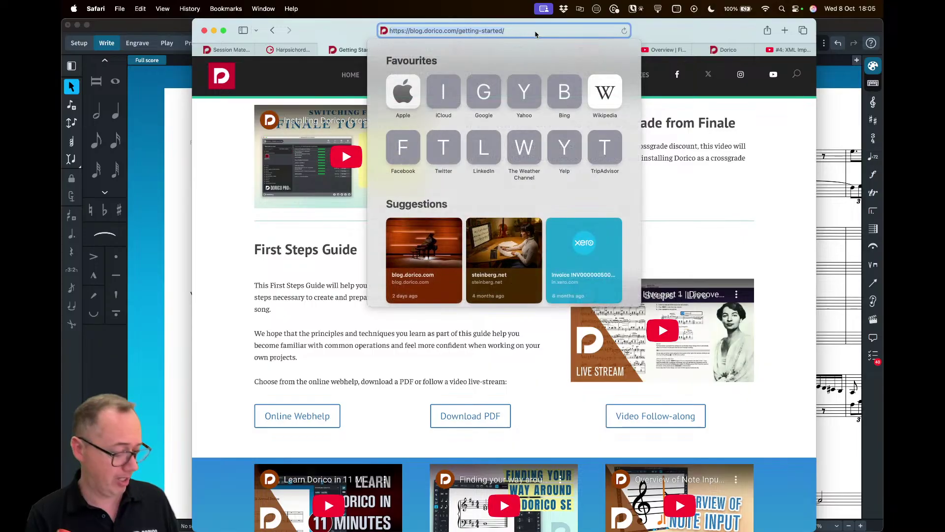
pyautogui.click(688, 197)
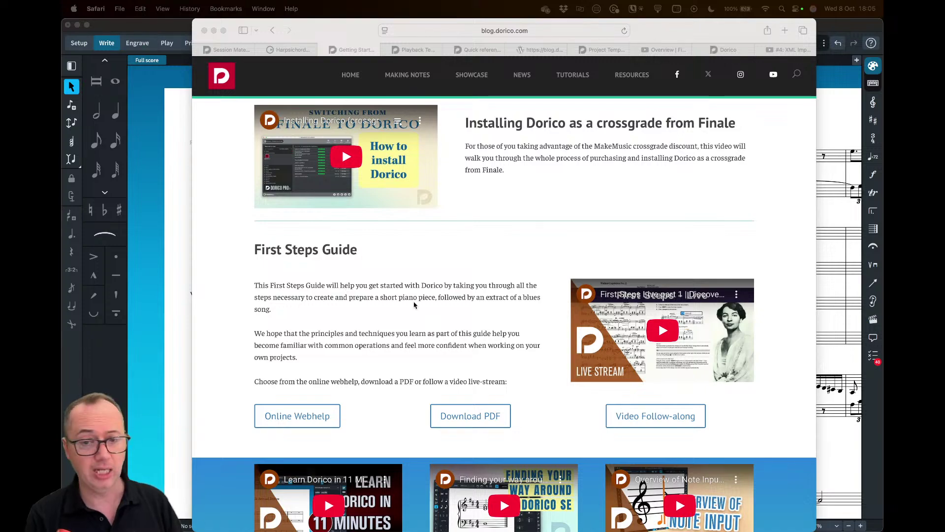
pyautogui.click(405, 426)
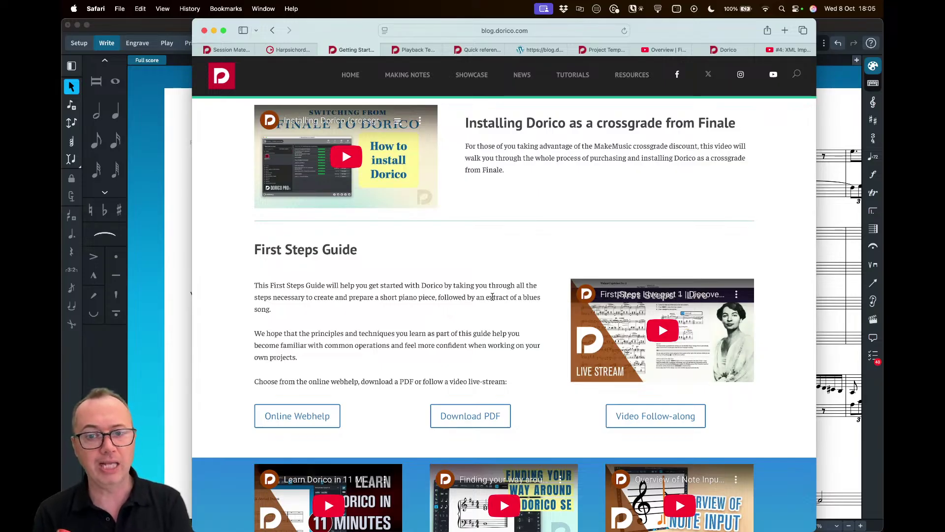
# - Highlight "extract of a blues" in the First Steps Guide description, and clear the highlight
pyautogui.moveTo(487, 297); pyautogui.dragTo(541, 297)
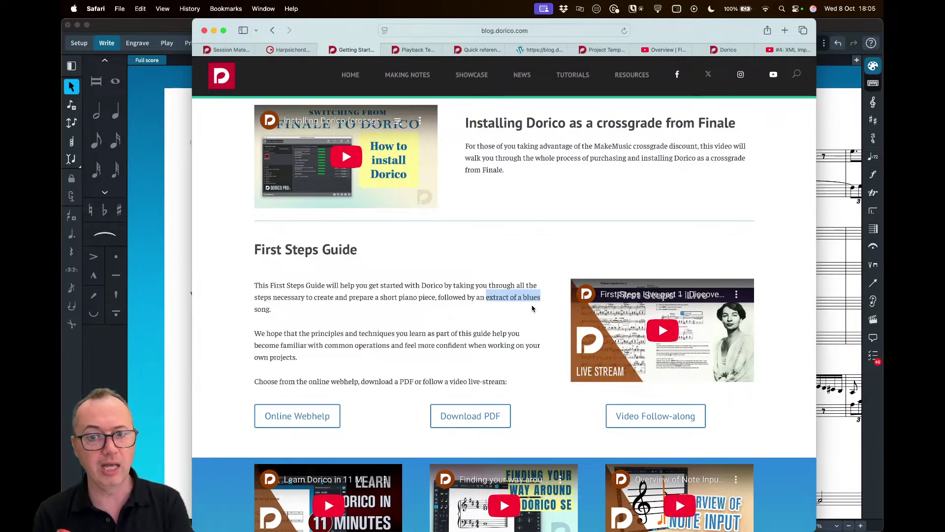
pyautogui.click(532, 308)
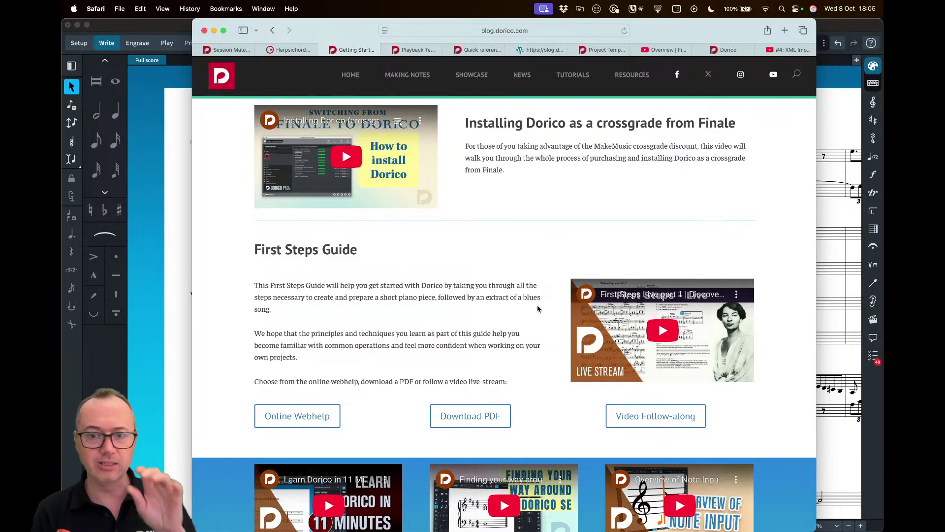
pyautogui.scroll(-1, 560, 305)
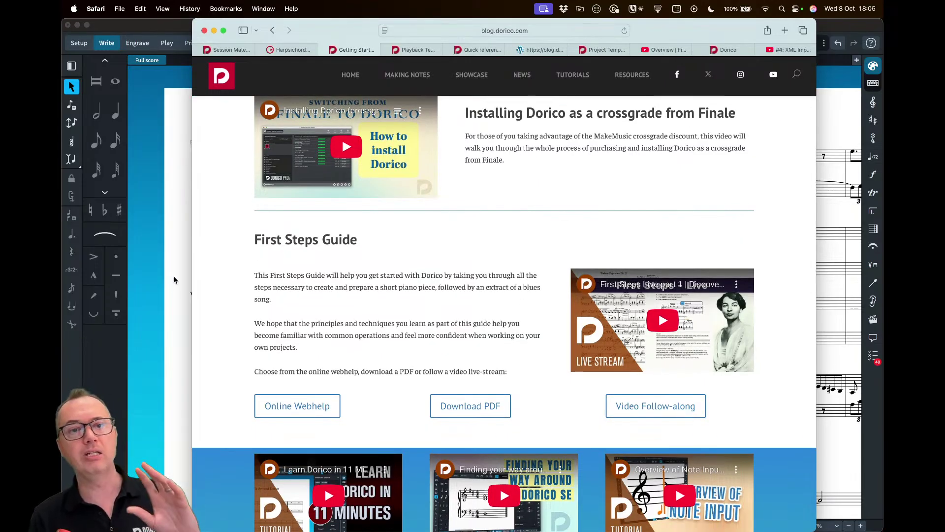
# - Review the download files and session recordings for Sessions 1 to 3 on the Session Materials page
pyautogui.click(234, 52)
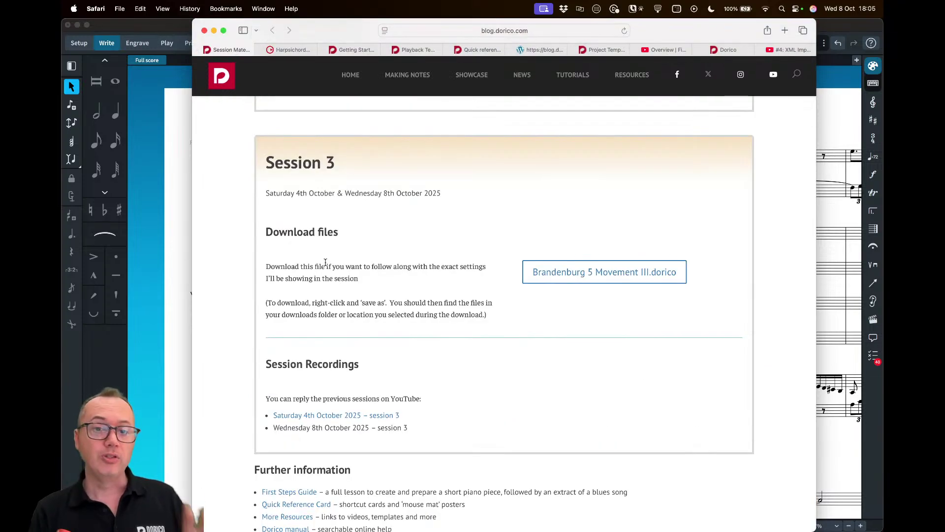
pyautogui.scroll(15, 247, 206)
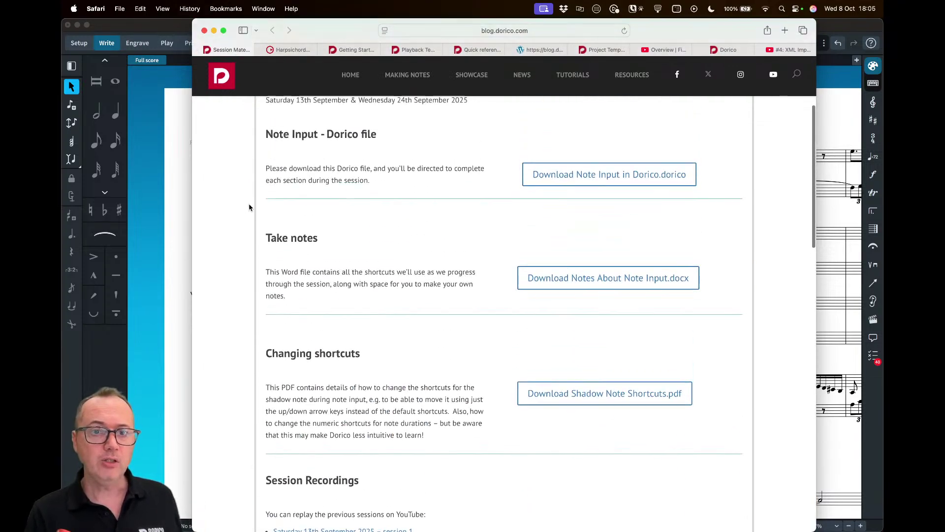
pyautogui.scroll(3, 256, 211)
pyautogui.scroll(-2, 311, 192)
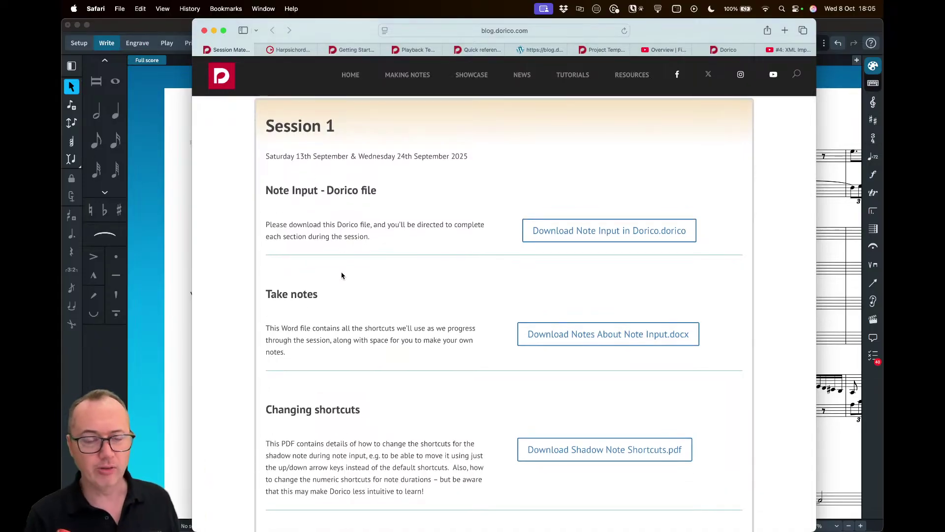
pyautogui.scroll(-10, 343, 276)
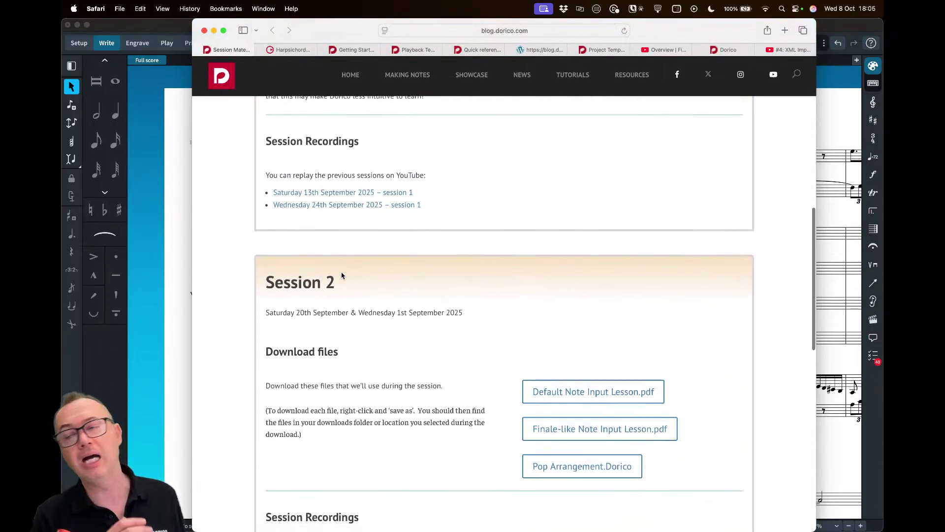
pyautogui.scroll(-4, 342, 276)
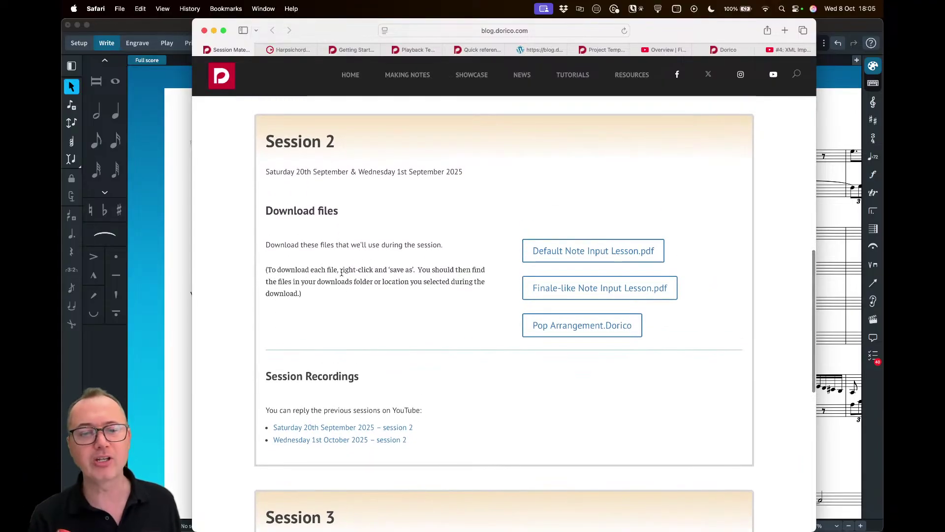
pyautogui.scroll(-1, 342, 274)
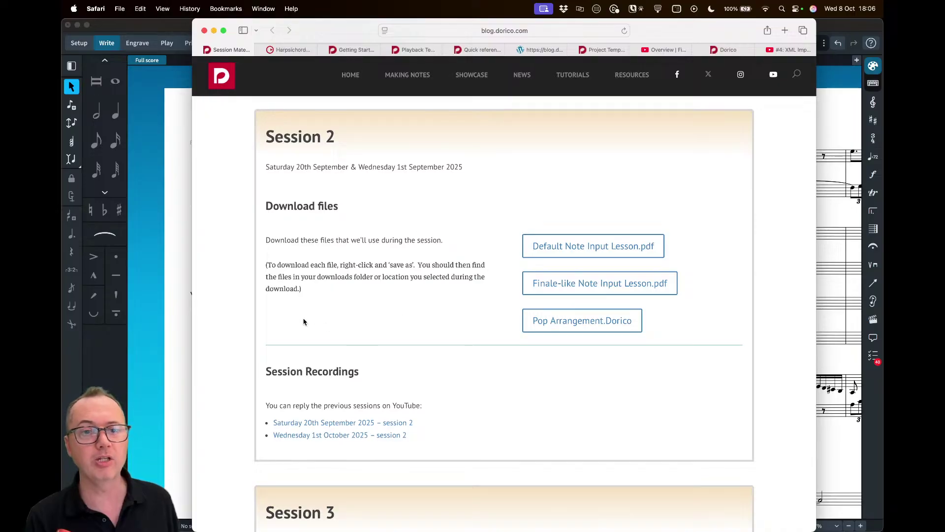
pyautogui.scroll(-10, 230, 317)
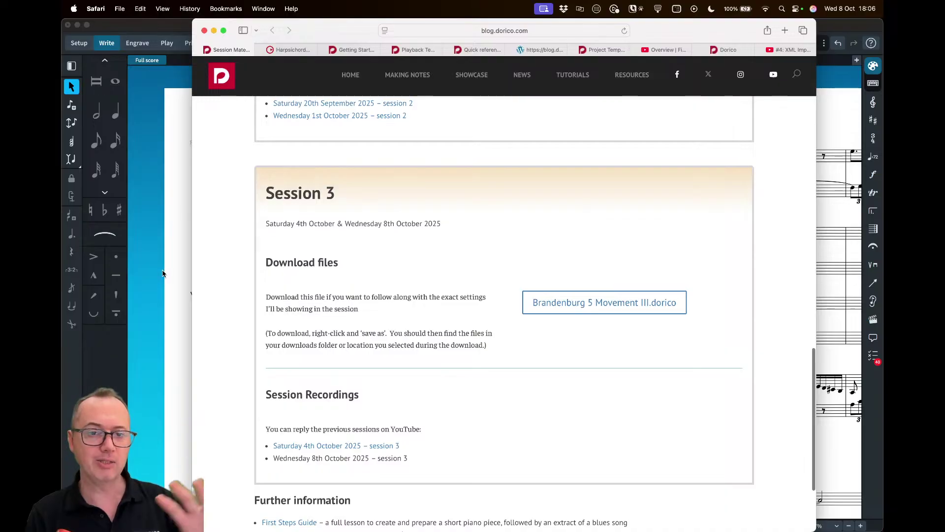
# - Switch back to the Brandenburg 5 Movement III full score in Dorico
pyautogui.click(166, 273)
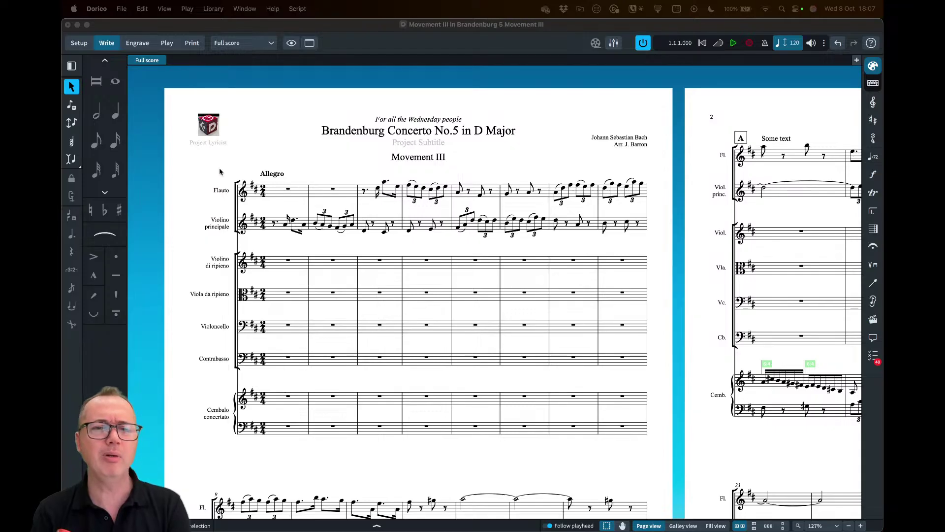
pyautogui.click(300, 161)
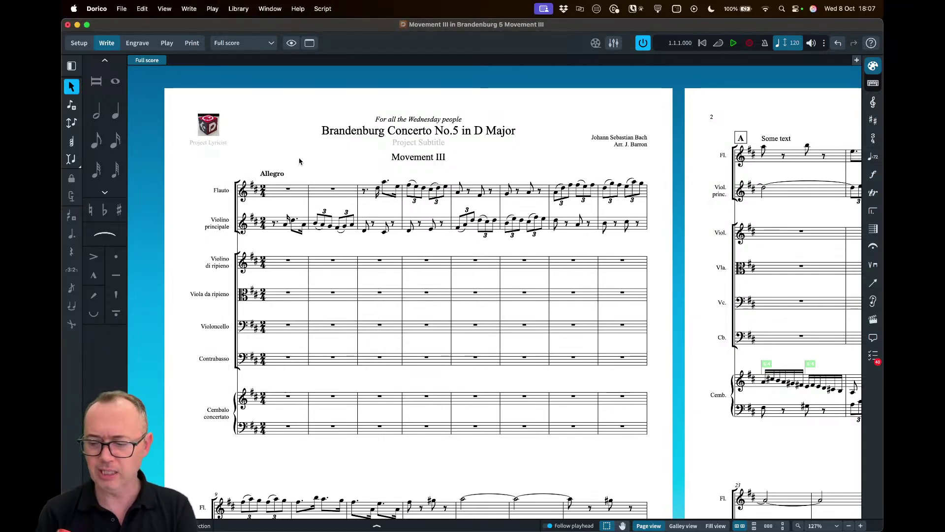